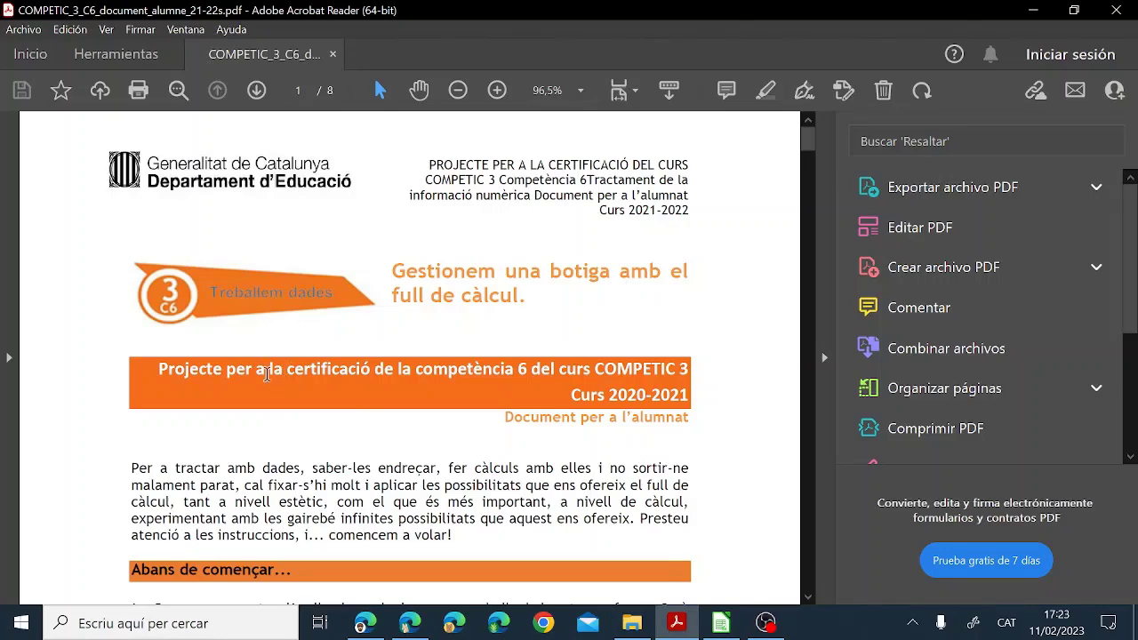
Read the project PDF from its introduction through the preparation notes to the first-part tasks
scroll(304, 408, "down", 1)
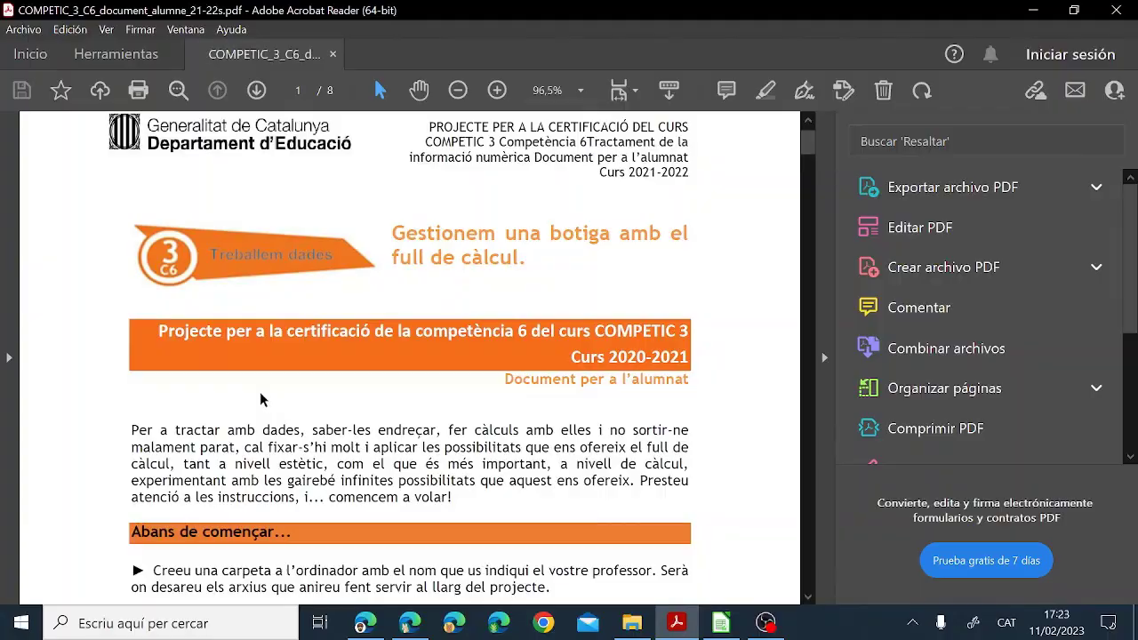
mouse_move(801, 145)
left_mouse_down()
mouse_move(805, 536)
mouse_move(803, 148)
left_mouse_up()
scroll(409, 441, "down", 2)
scroll(394, 428, "down", 1)
scroll(392, 427, "down", 1)
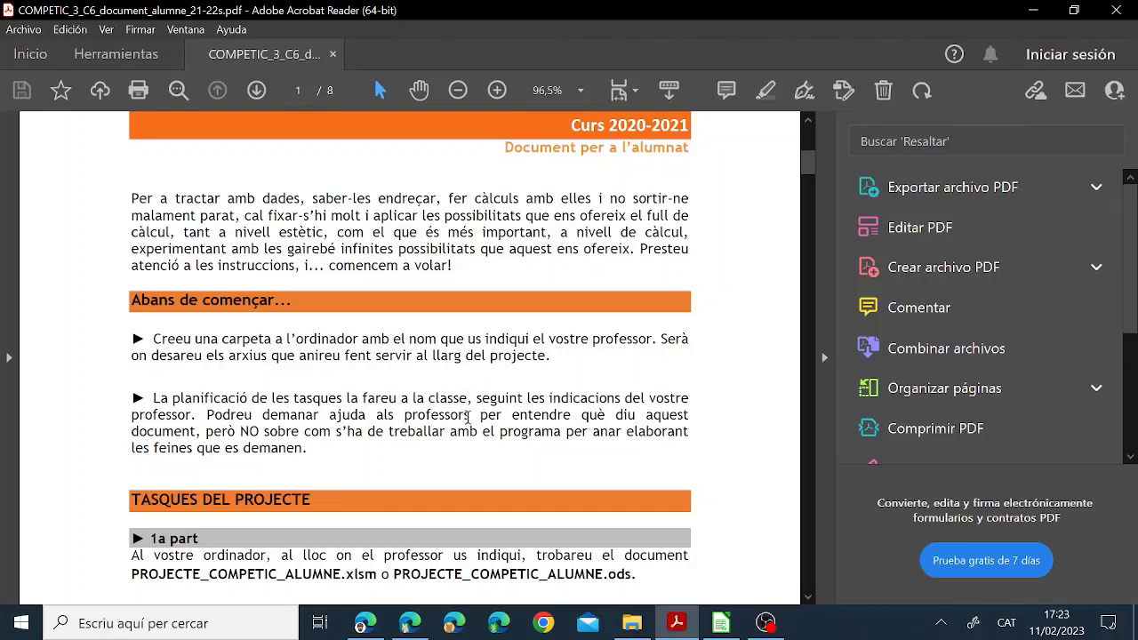
scroll(448, 422, "down", 1)
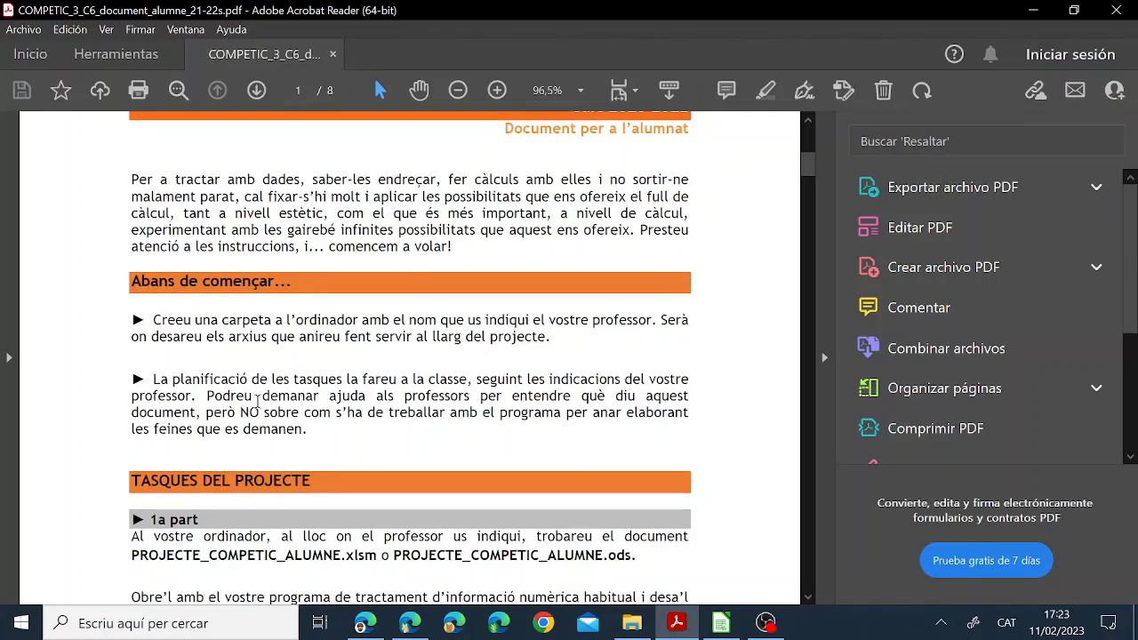
scroll(205, 425, "down", 2)
scroll(205, 429, "down", 6)
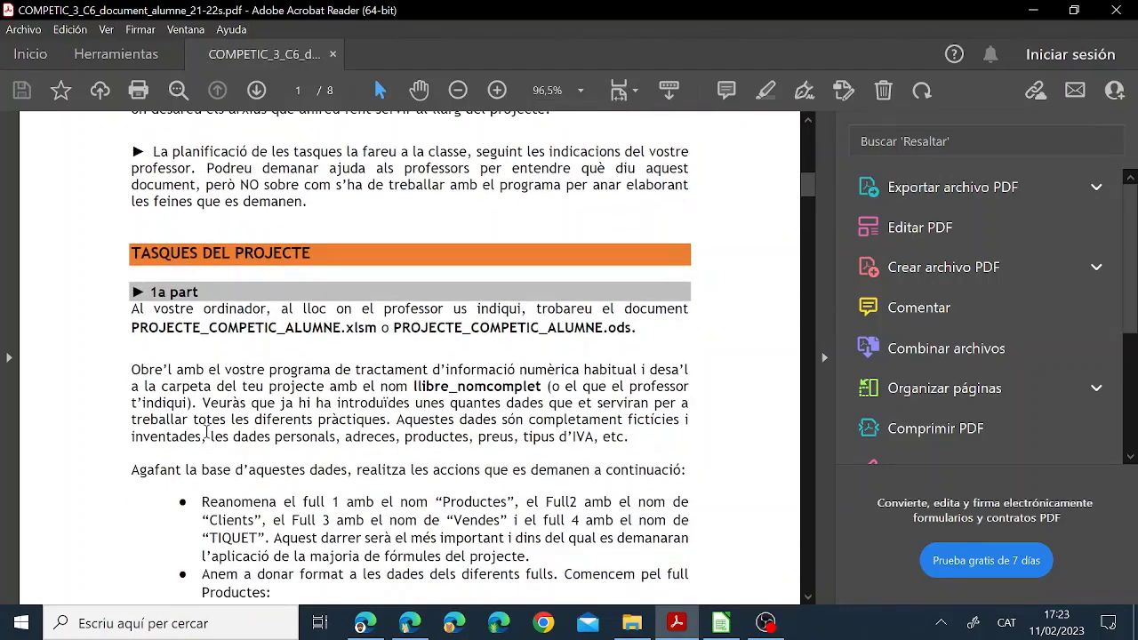
scroll(206, 432, "down", 1)
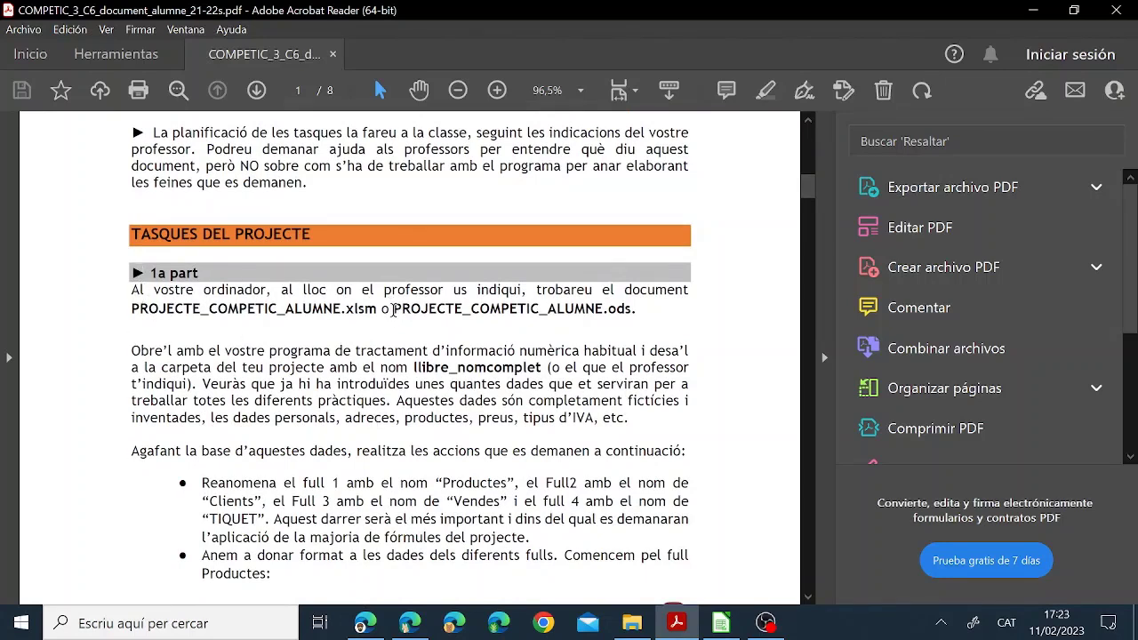
Check the open project spreadsheet against the PDF's file-naming instruction and close the spreadsheet
left_click(721, 623)
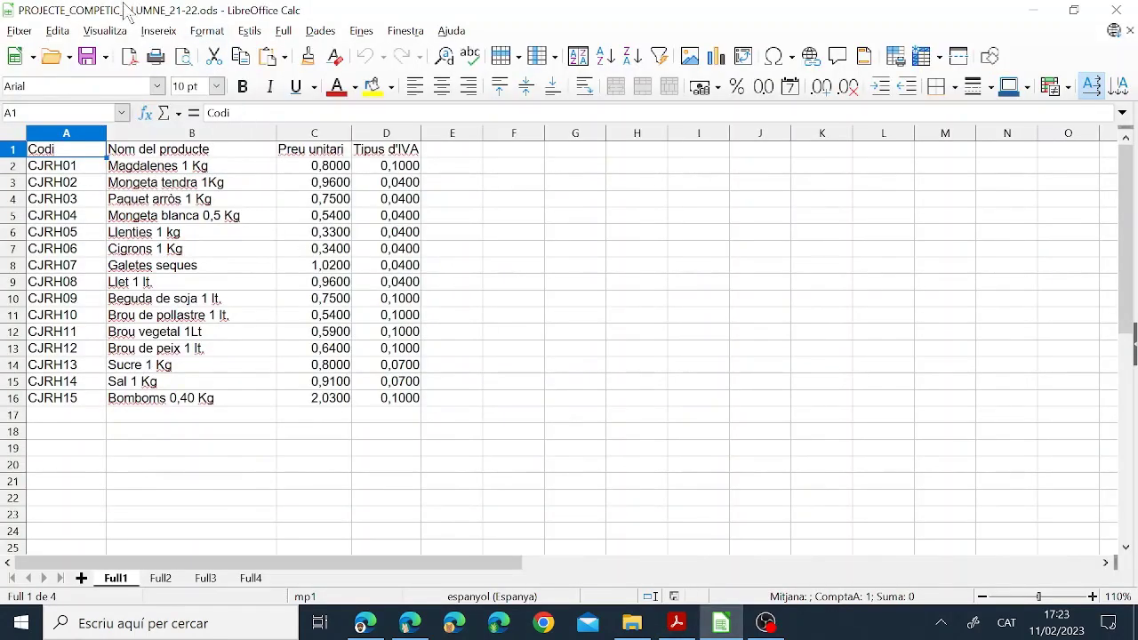
left_click(676, 623)
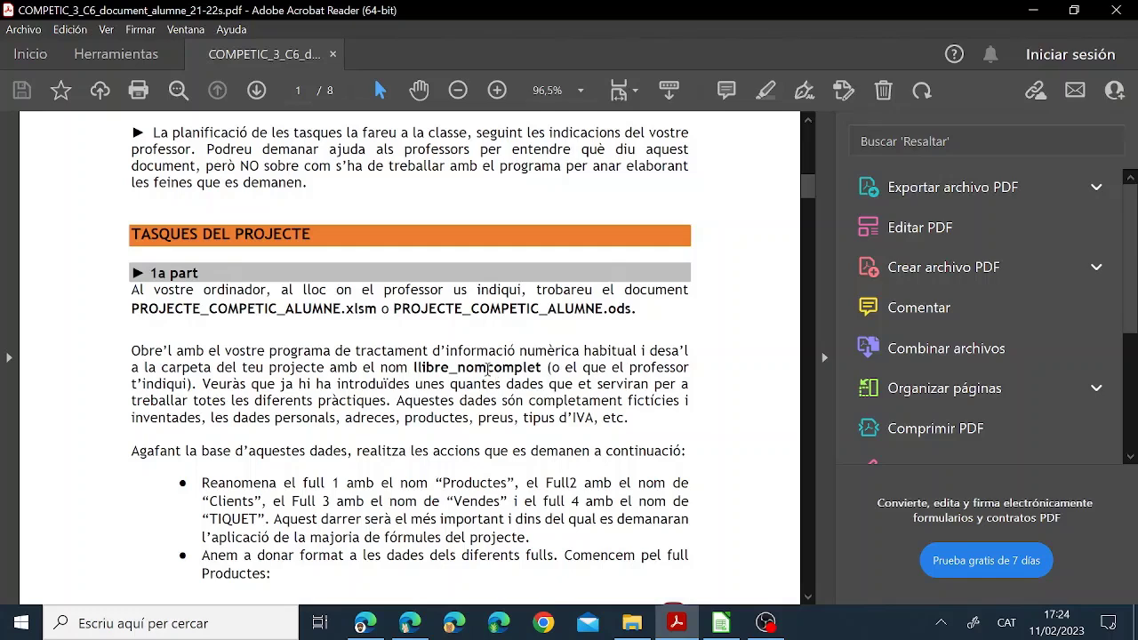
left_click(722, 622)
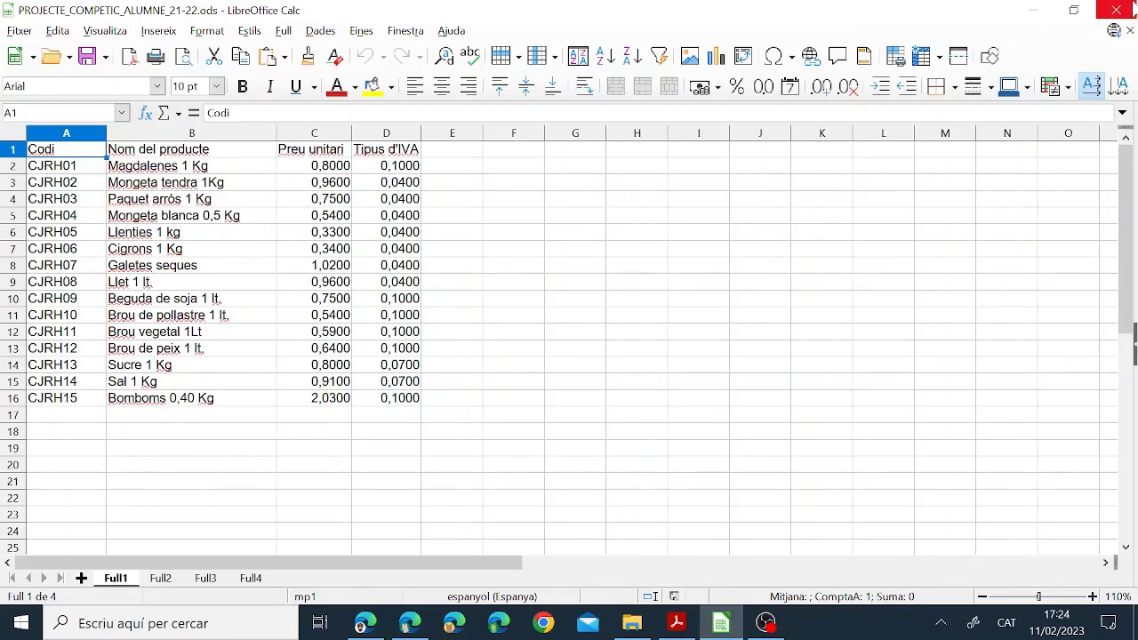
left_click(1130, 7)
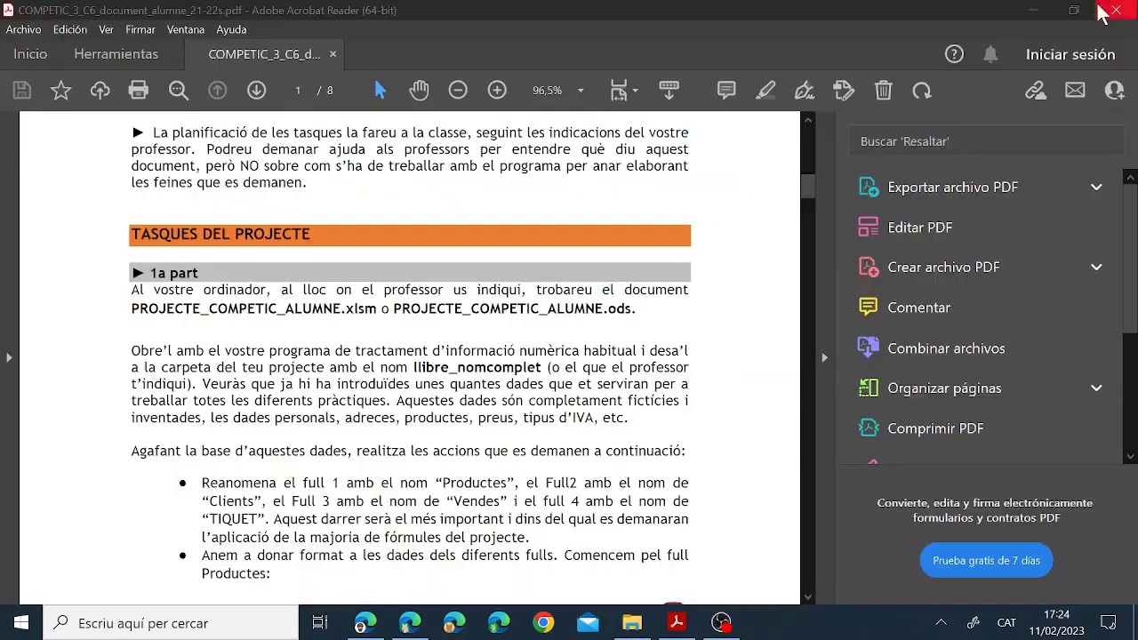
In the 03.SIMULACRE folder, rename PROJECTE_COMPETIC_ALUMNE_21-22.ods to "llibre_" followed by the student's name, keeping the .ods extension
left_click(633, 622)
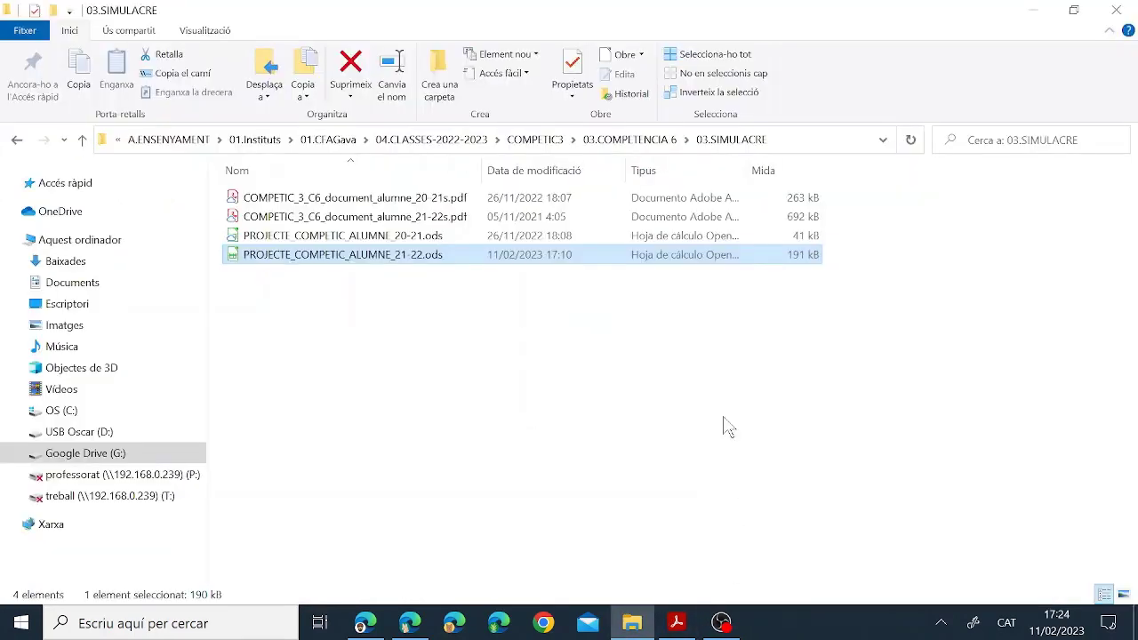
left_click(343, 260)
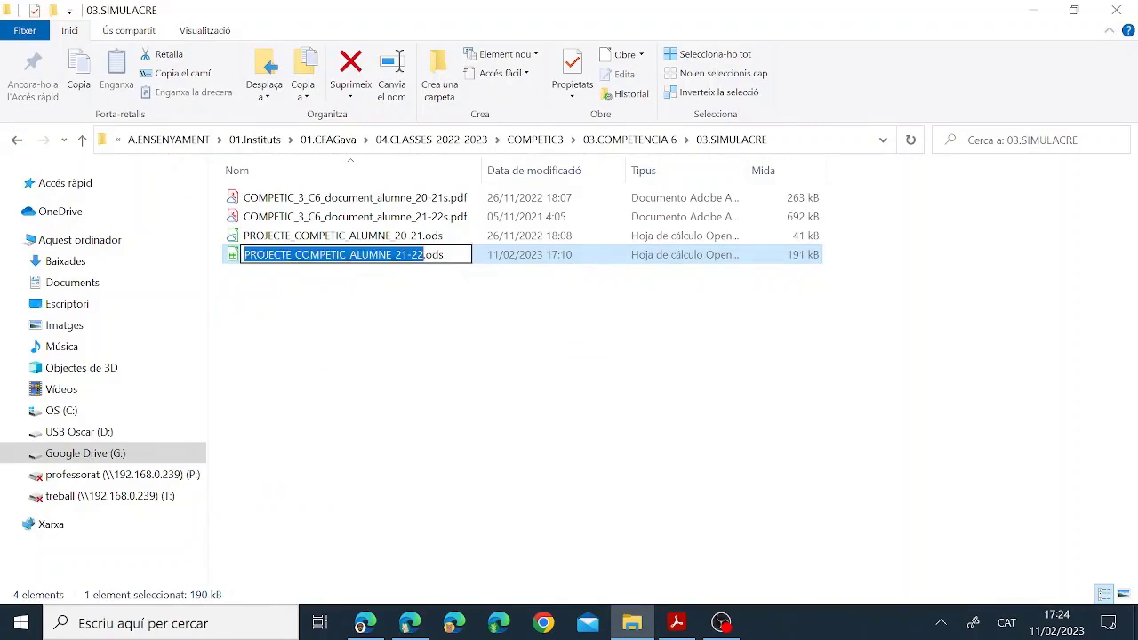
type("llibre_oscar")
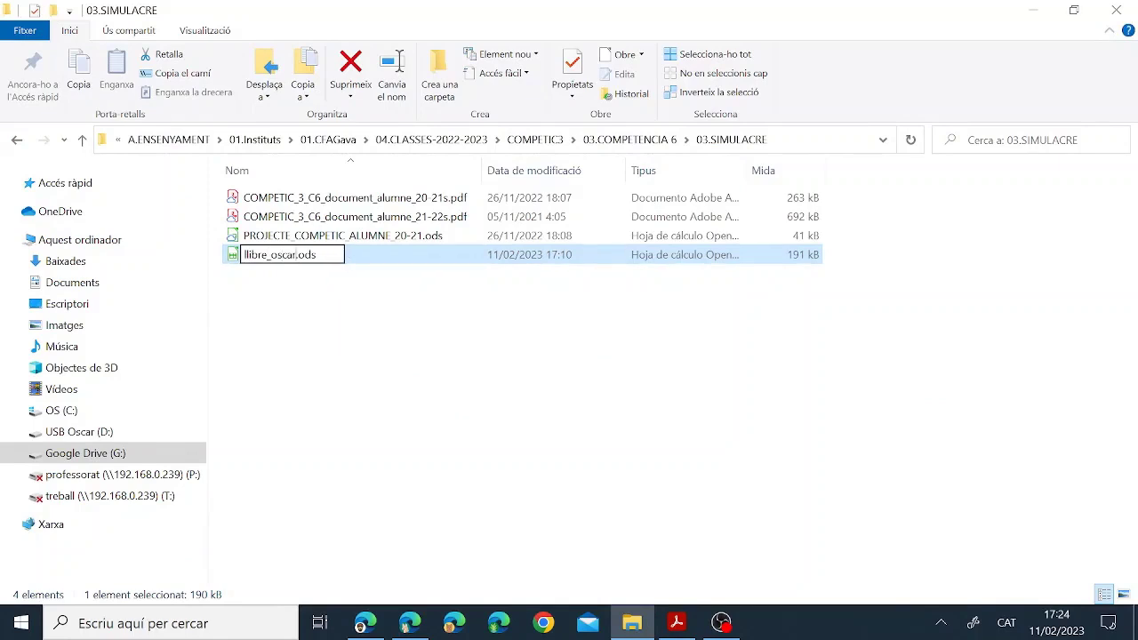
key("Return")
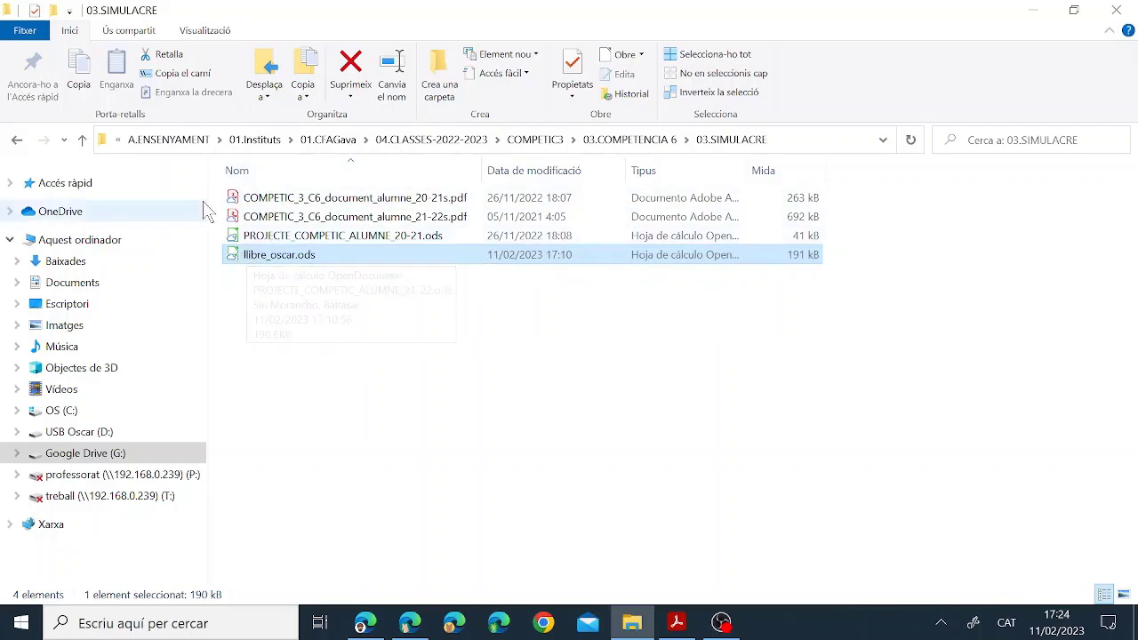
Open the renamed .ods workbook from the 03.SIMULACRE folder in LibreOffice Calc
right_click(290, 260)
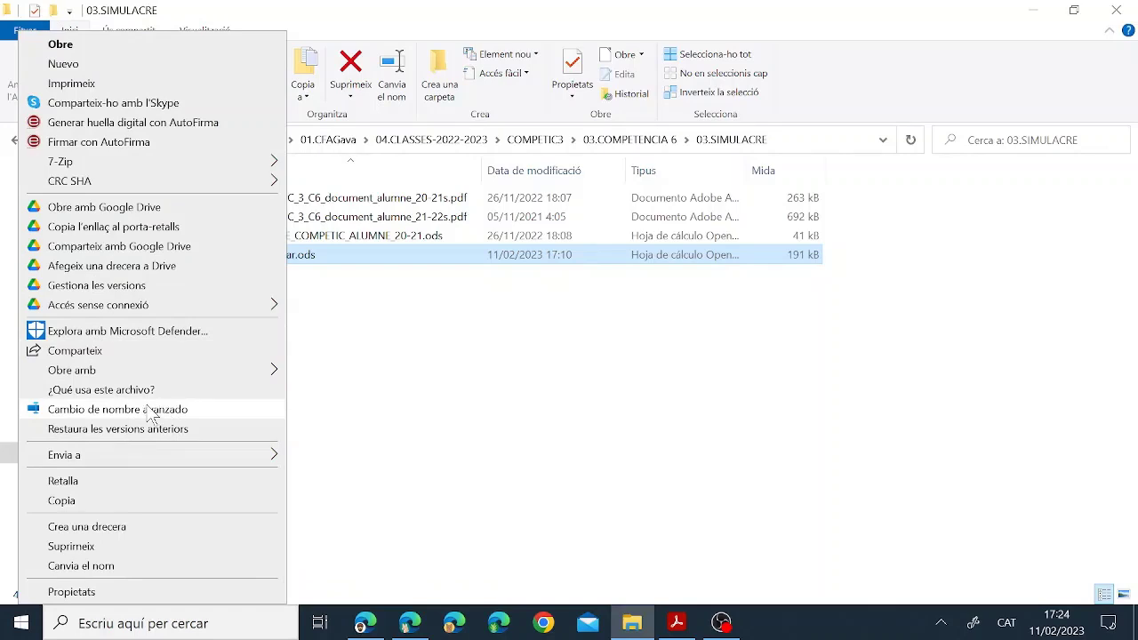
left_click(389, 370)
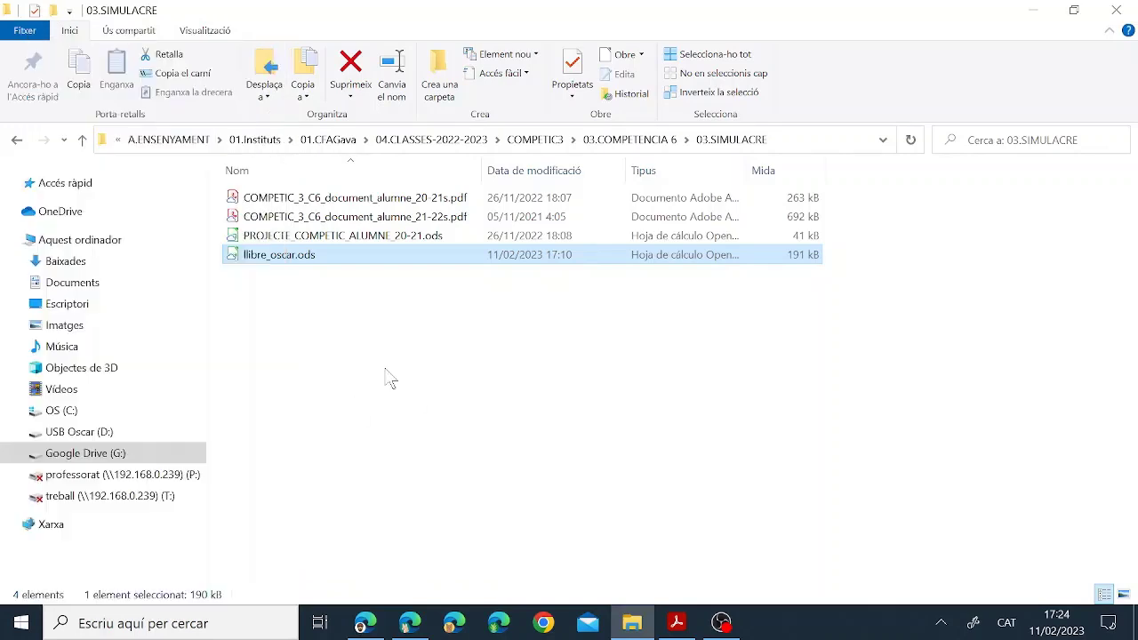
left_click(293, 261)
double_click(294, 262)
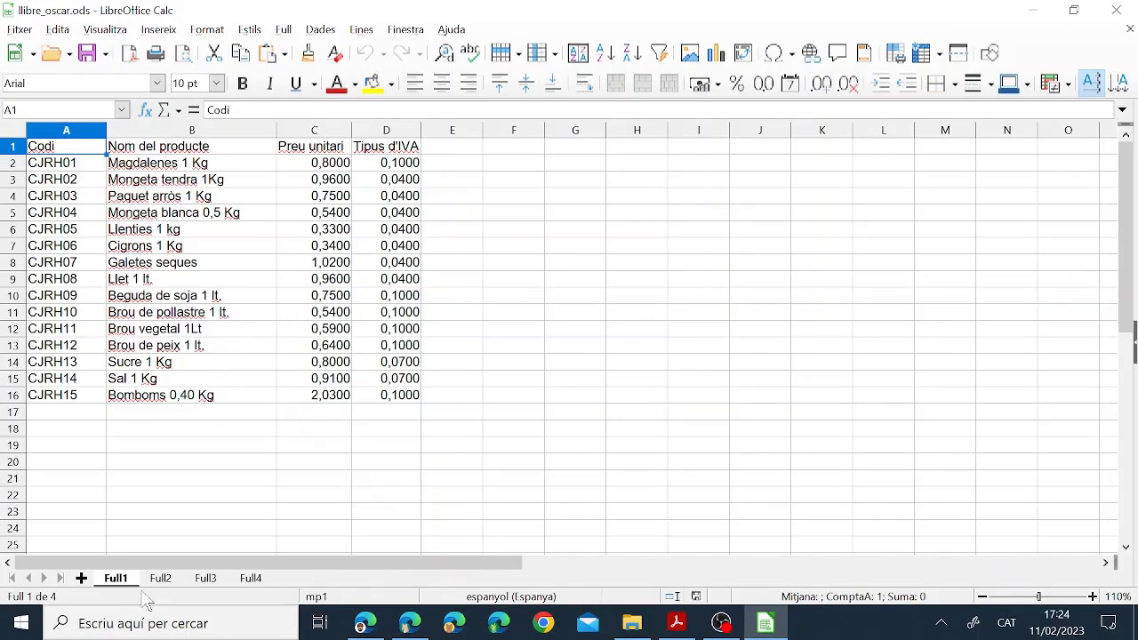
Consult the sheet-naming instructions in the project PDF and rename the workbook's Full1 sheet as Productes
left_click(685, 625)
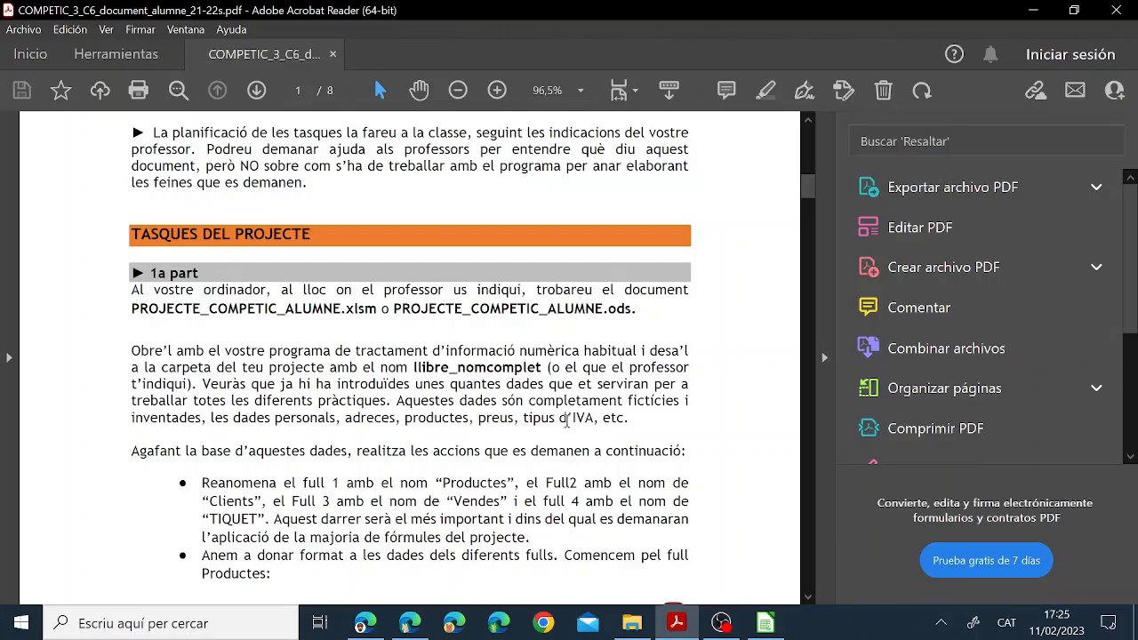
scroll(276, 482, "down", 2)
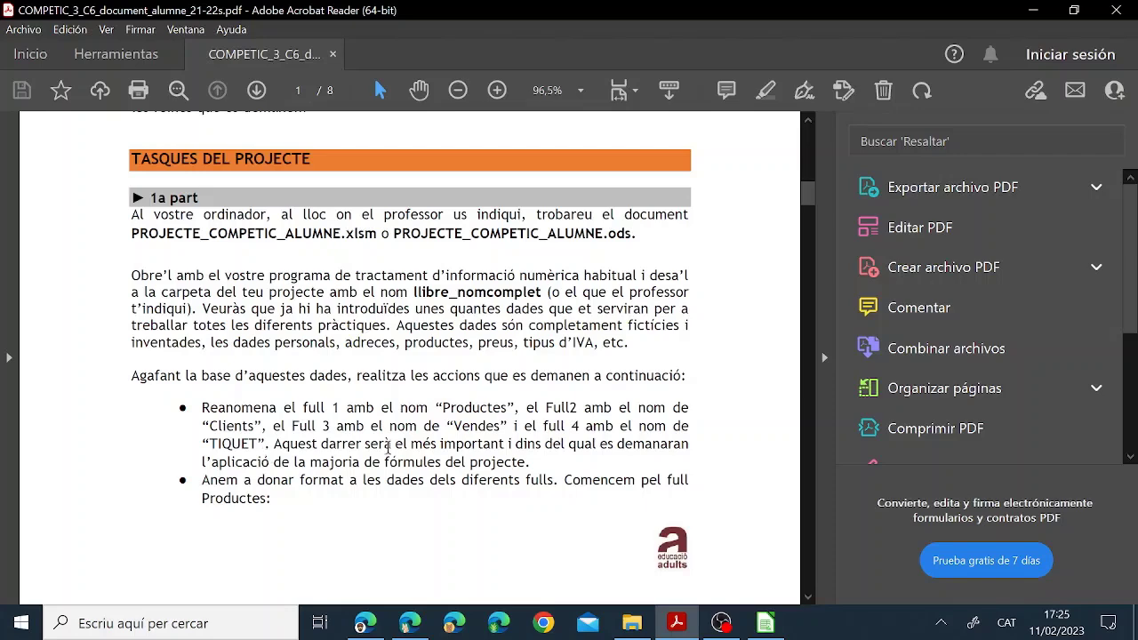
left_click(766, 628)
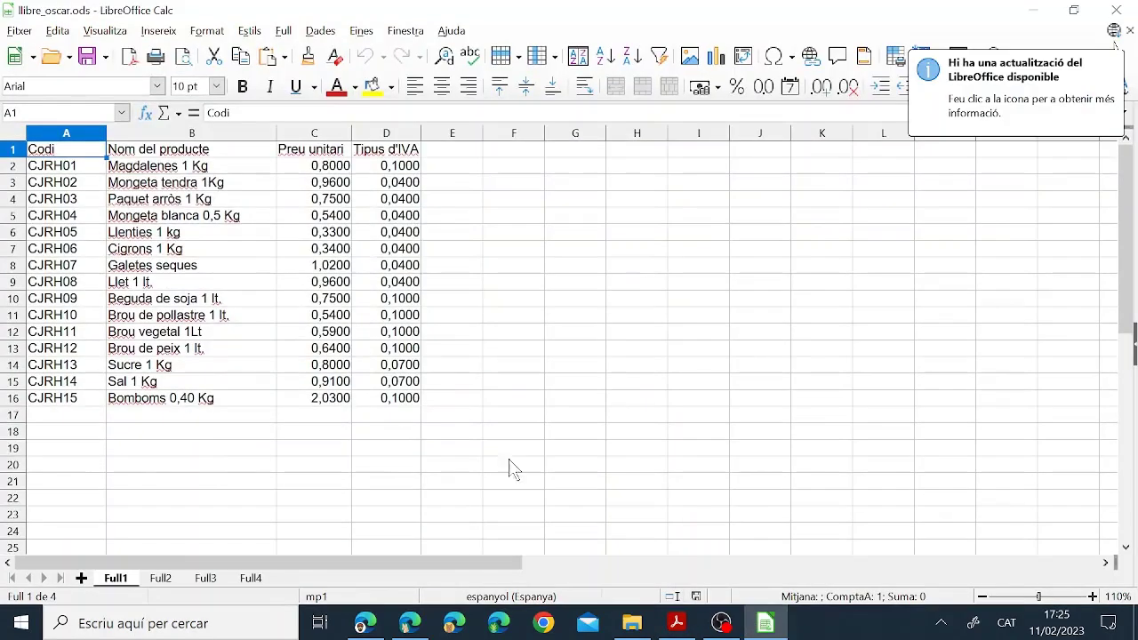
right_click(119, 582)
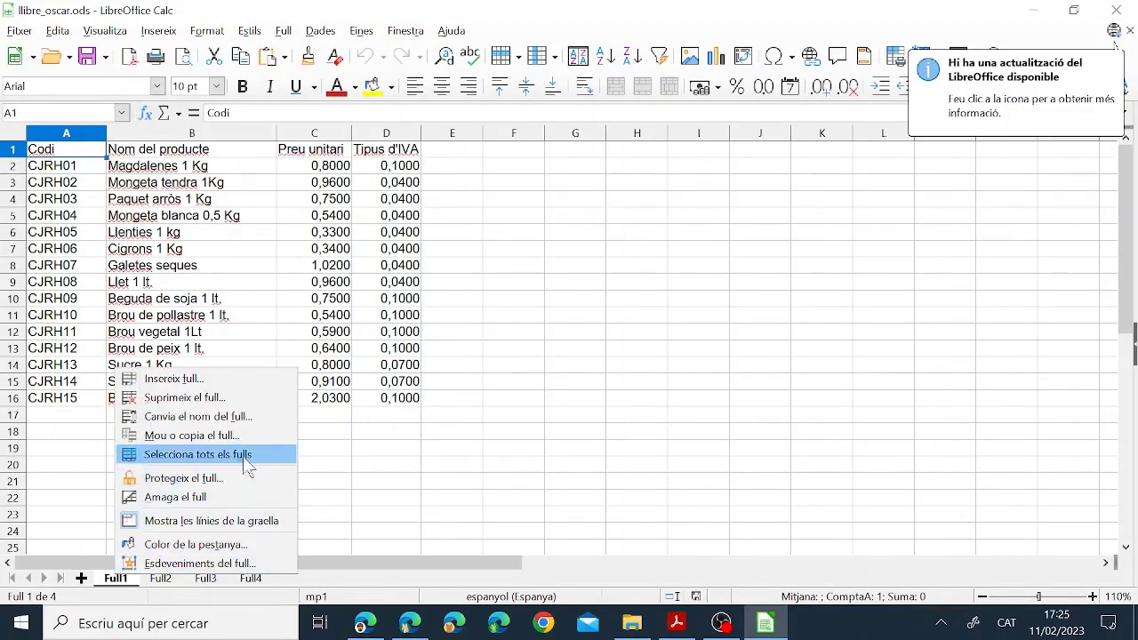
left_click(218, 418)
type("Productes")
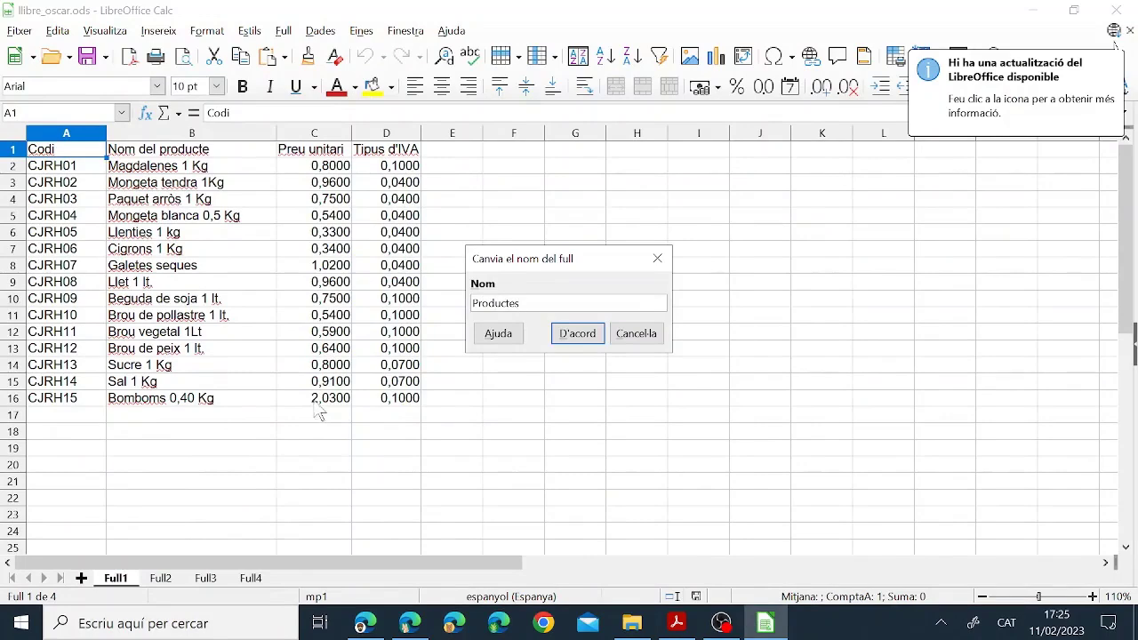
left_click(585, 339)
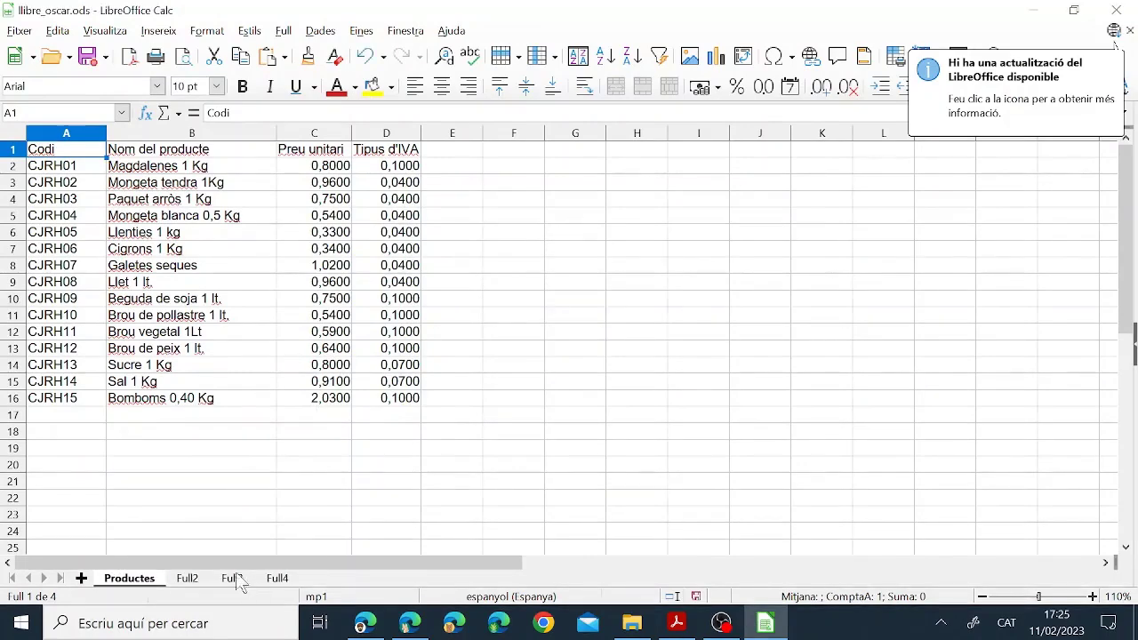
Rename the Full2 sheet, which holds the customer data, as Clients
left_click(191, 579)
right_click(196, 586)
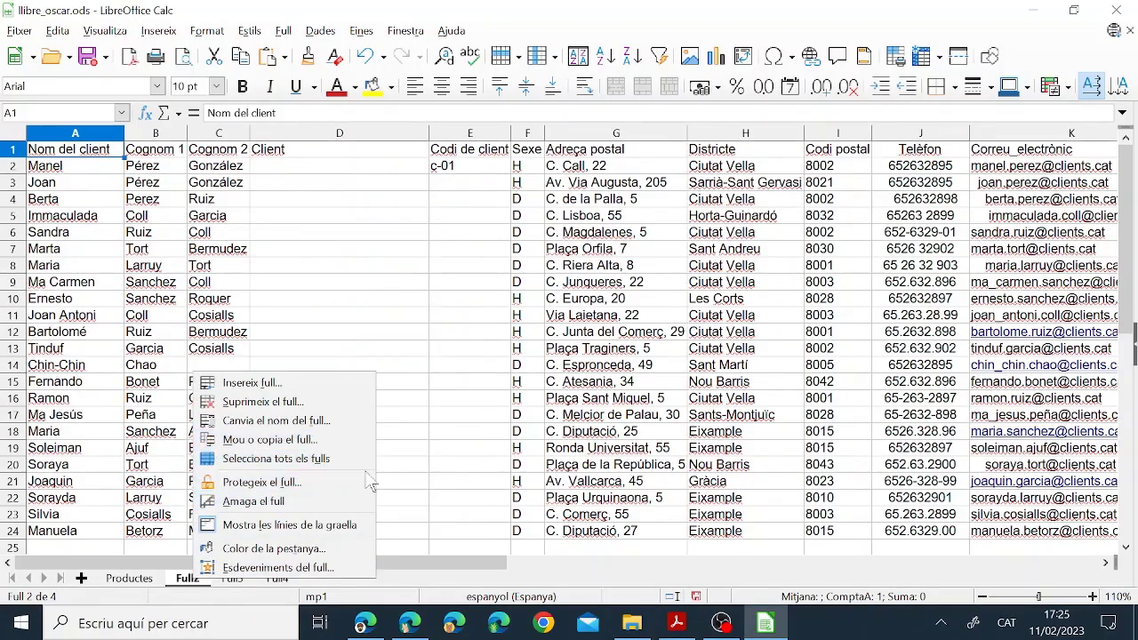
left_click(278, 421)
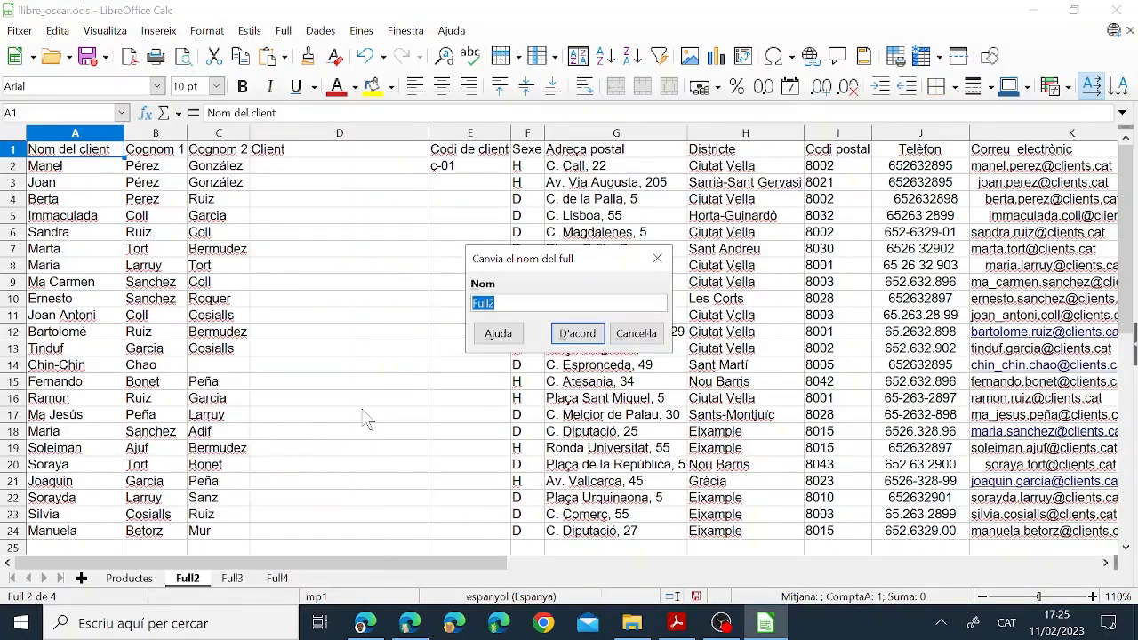
type("Clients")
key("Return")
Check the required name for the third sheet in the PDF and rename Full3 as Vendes
left_click(247, 580)
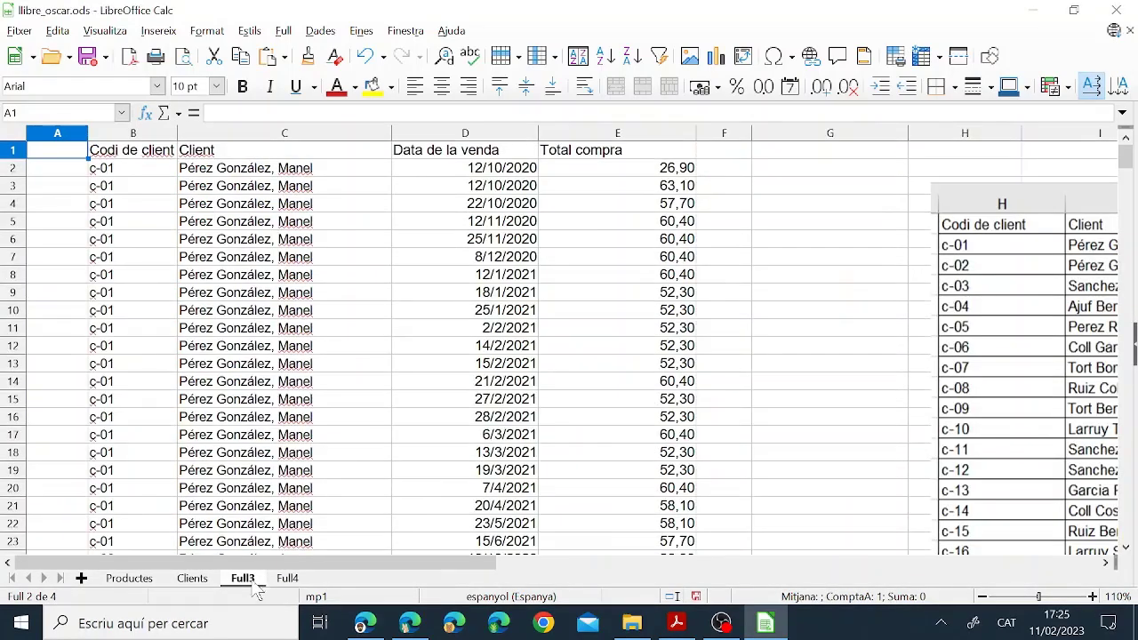
left_click(676, 624)
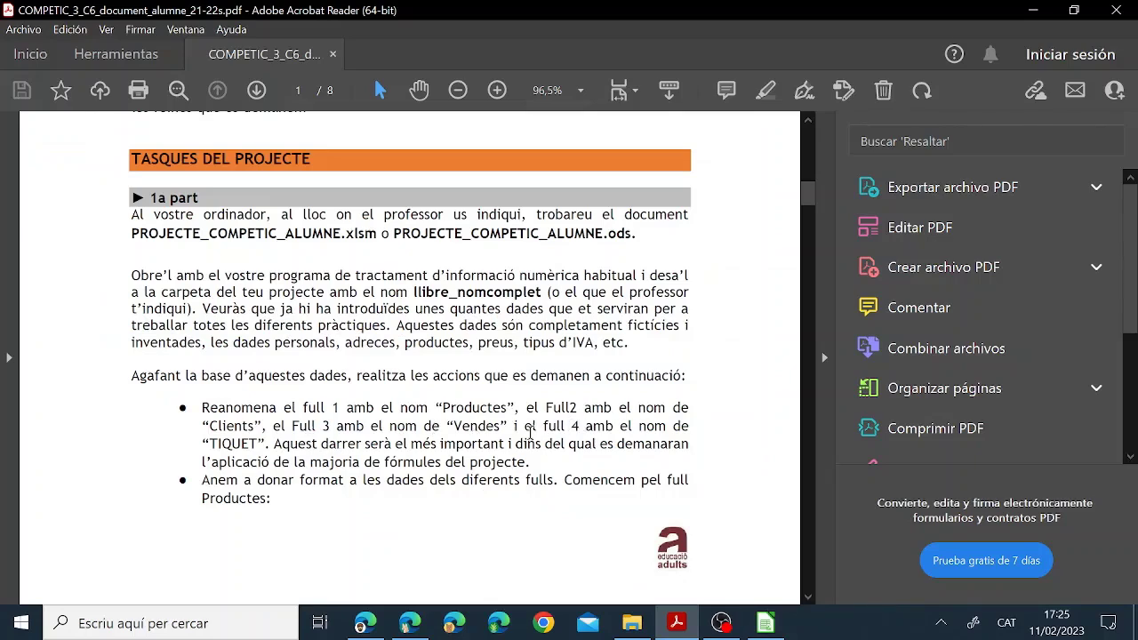
left_click(766, 624)
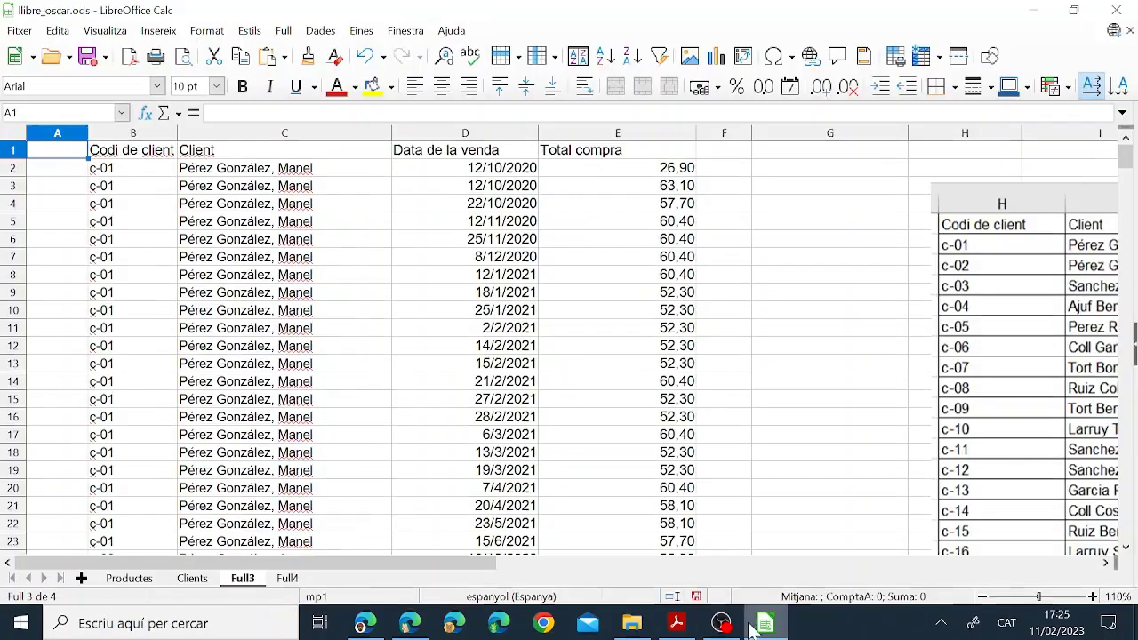
right_click(249, 582)
left_click(302, 419)
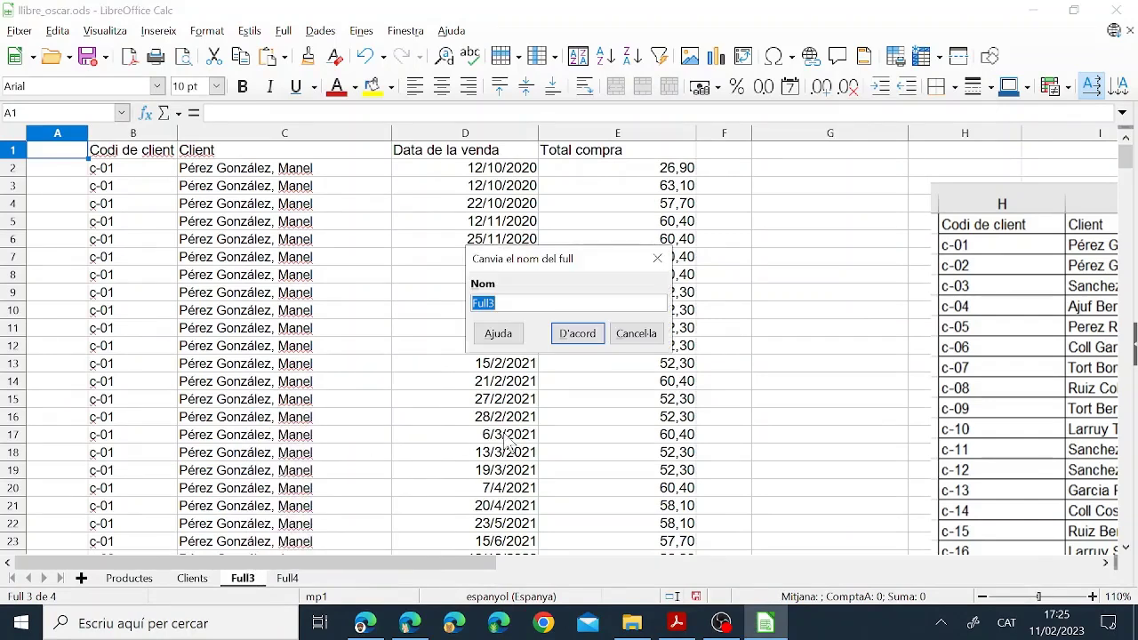
type("Vendes")
key("Return")
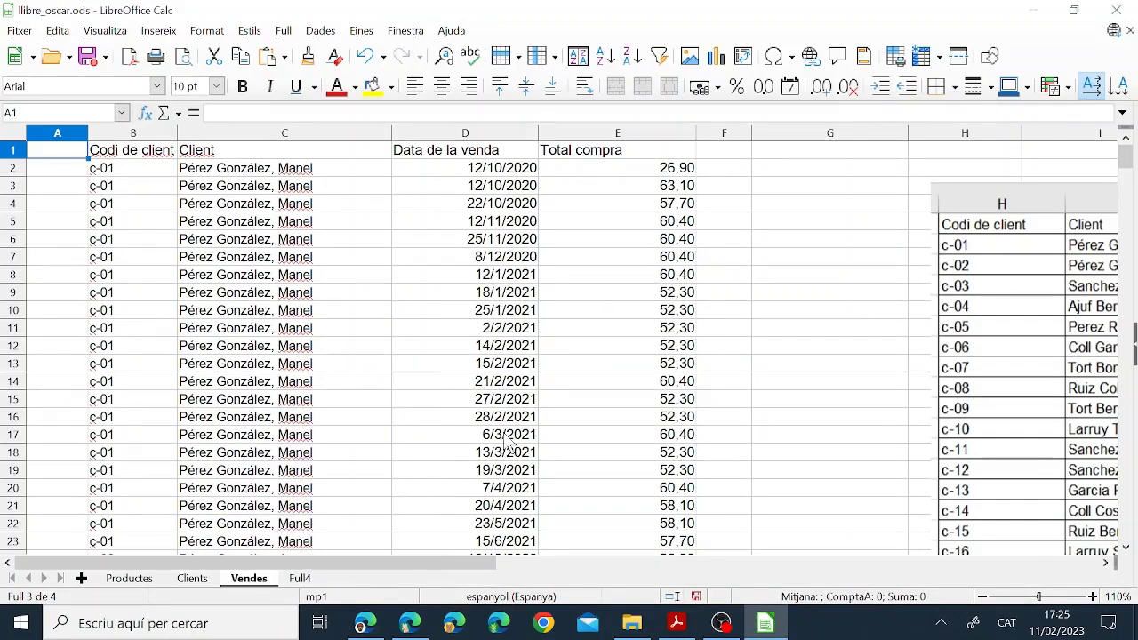
Rename the Full4 sheet, which holds the purchase receipt model, as TIQUET
left_click(307, 578)
right_click(307, 579)
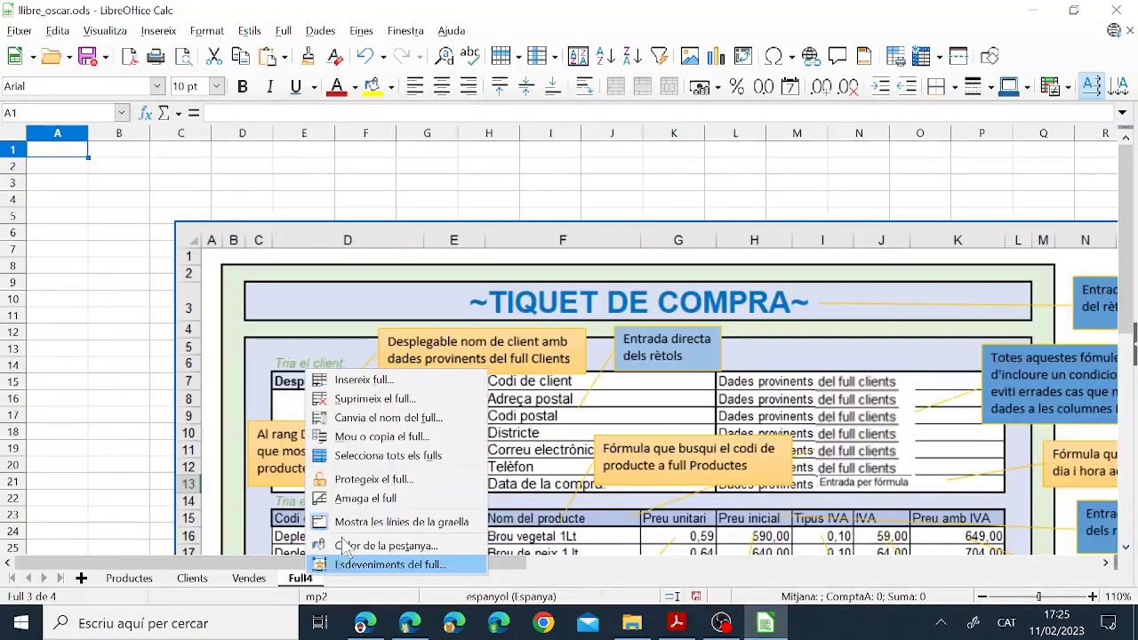
left_click(342, 417)
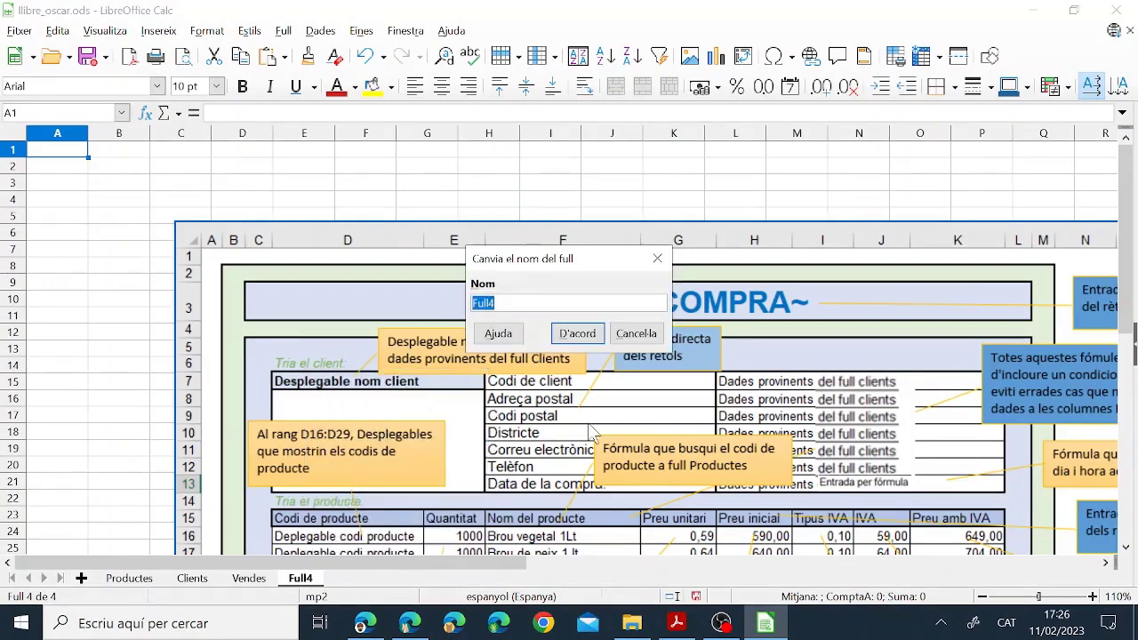
type("TIQUET")
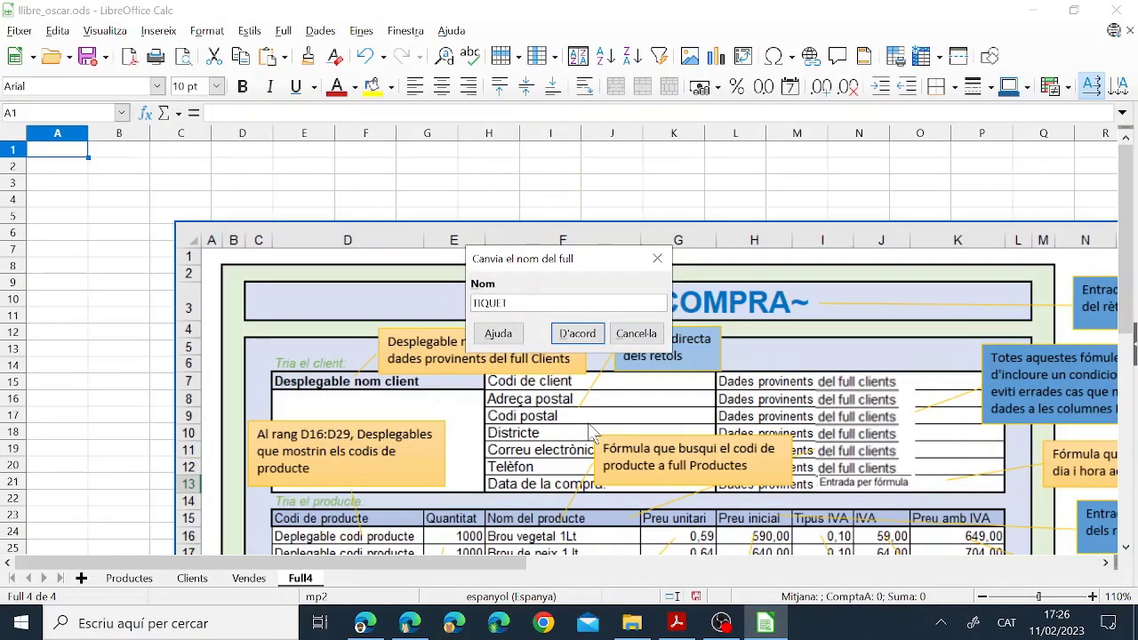
left_click(563, 337)
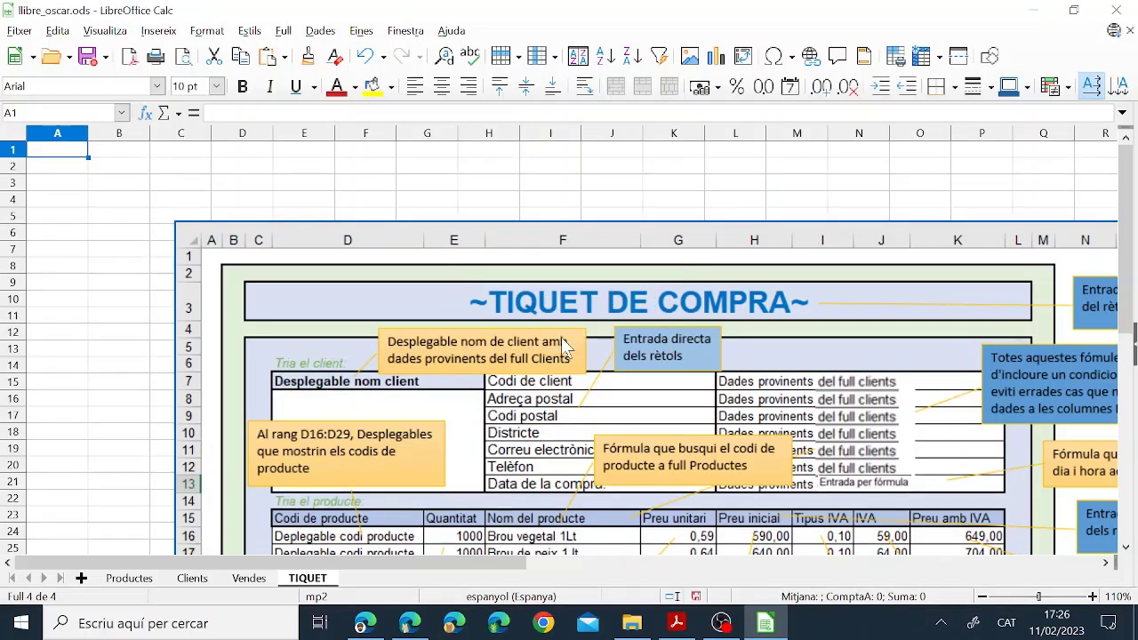
Return to the Productes sheet and read its formatting instructions on page 2 of the project PDF
left_click(114, 579)
left_click(677, 623)
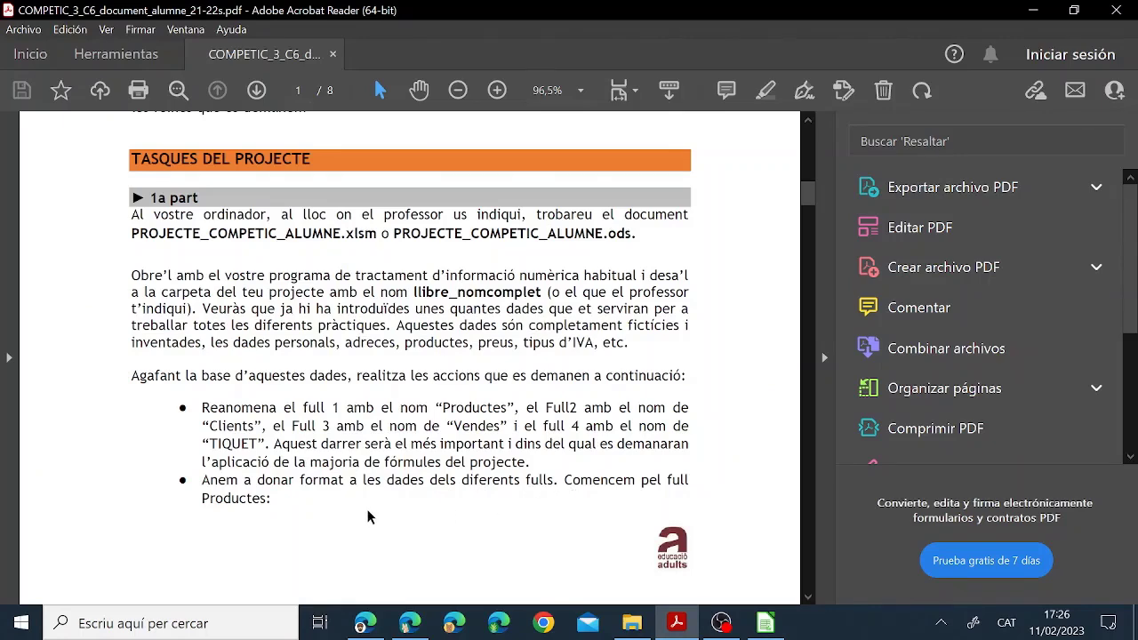
scroll(370, 518, "down", 5)
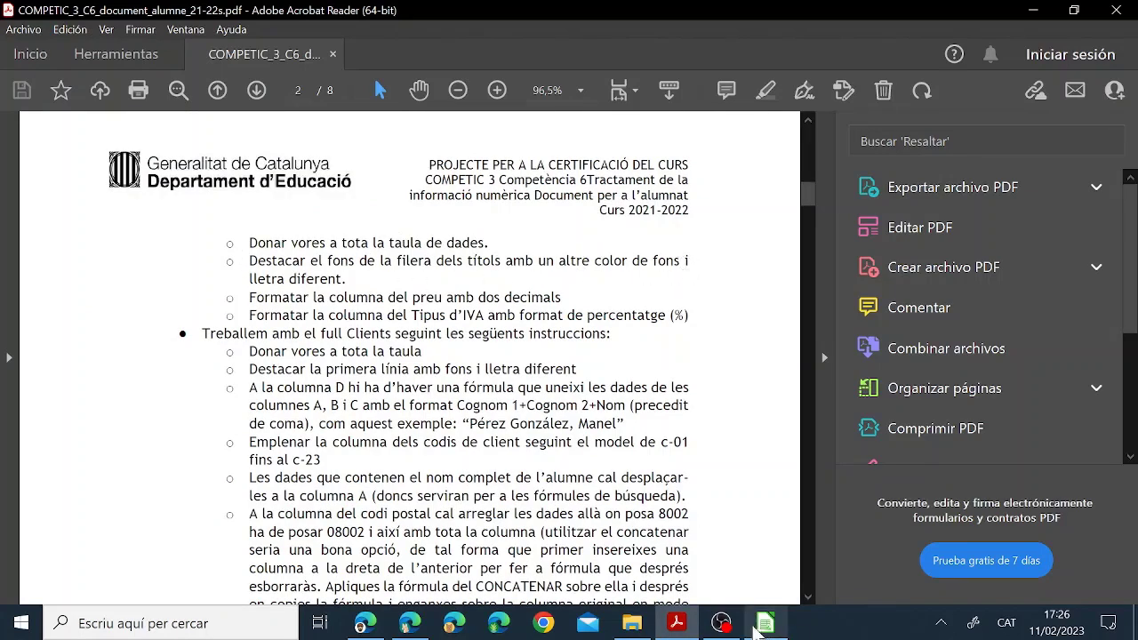
Return to the Productes sheet in Calc and apply all inner and outer borders to the table A1:D16
left_click(766, 623)
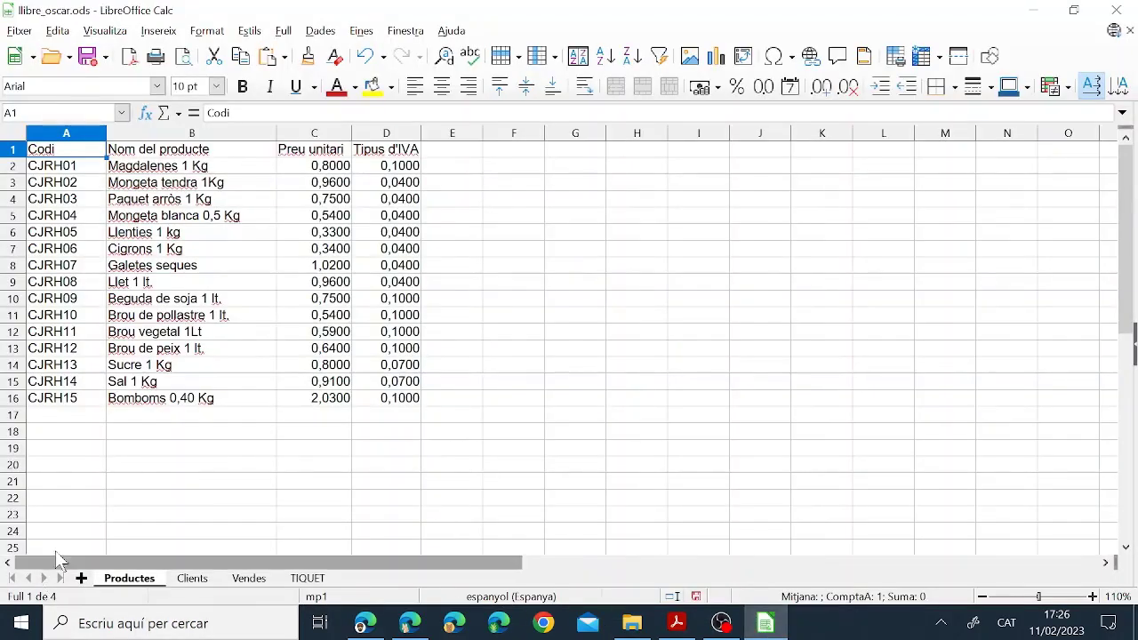
left_click_drag(71, 160, 411, 404)
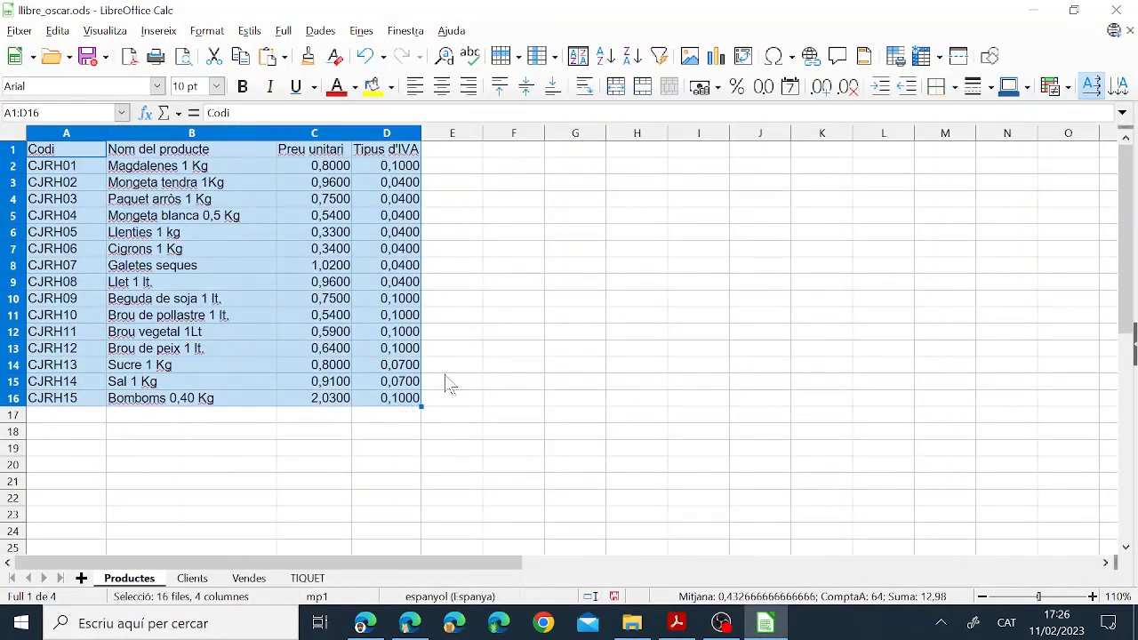
left_click(955, 87)
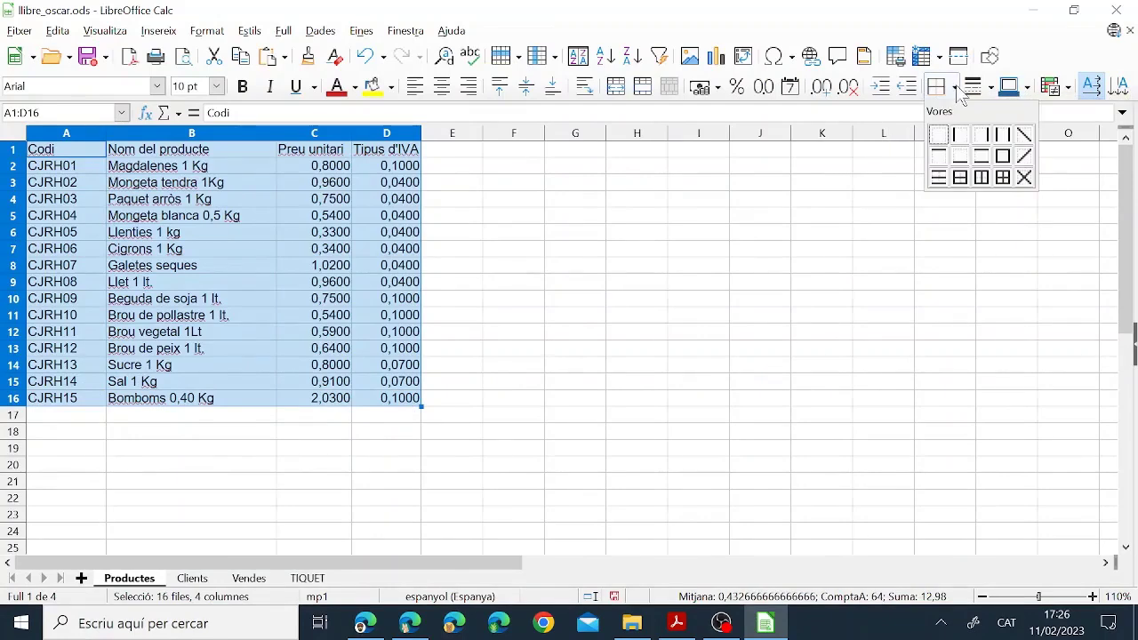
left_click(1003, 179)
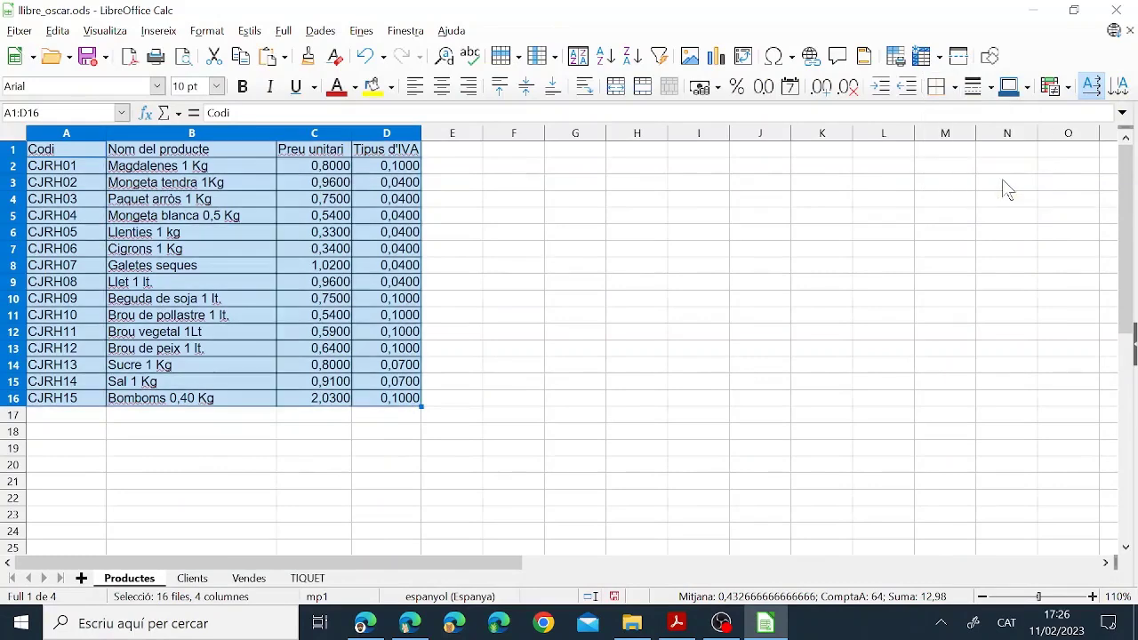
left_click(147, 219)
Give the Productes header row A1:D1 a red background and white text
left_click_drag(71, 152, 413, 153)
left_click(371, 86)
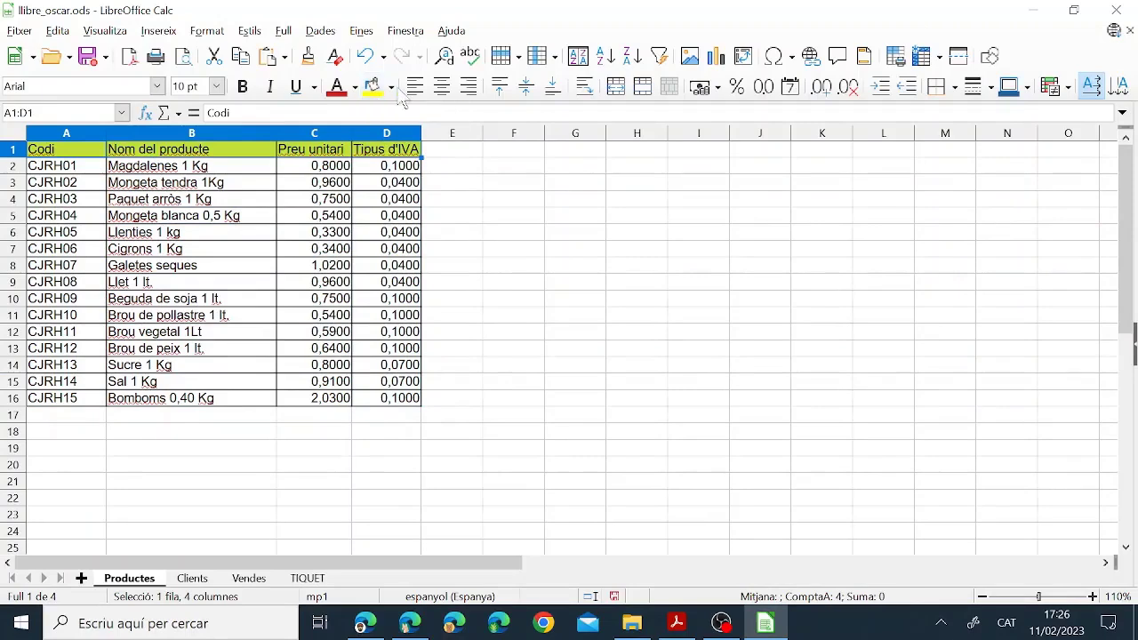
left_click(391, 88)
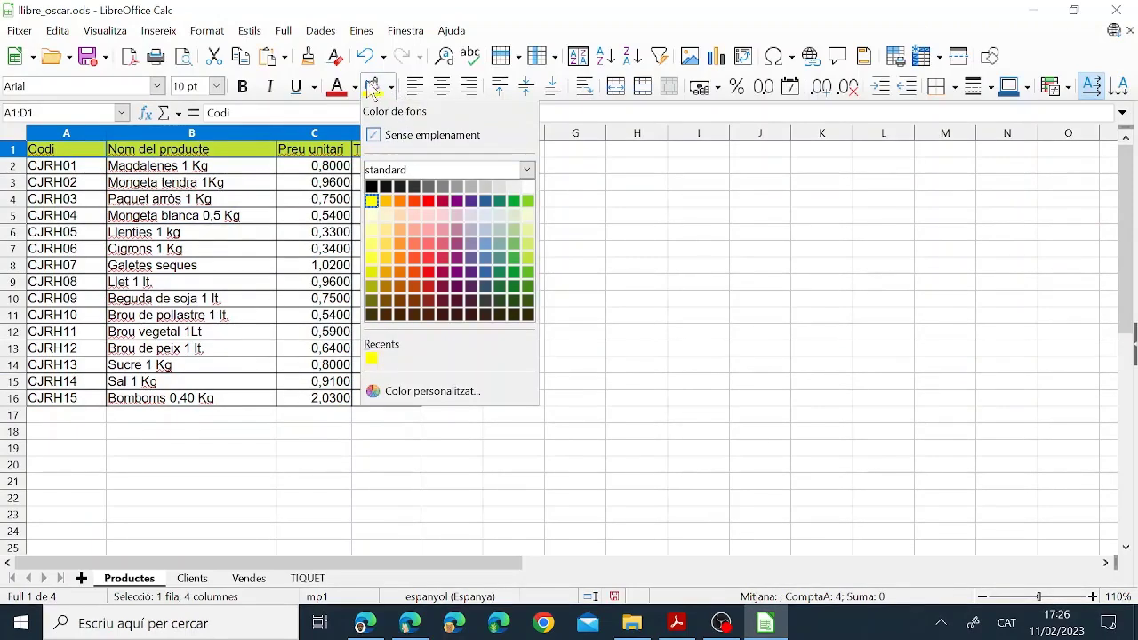
left_click(426, 202)
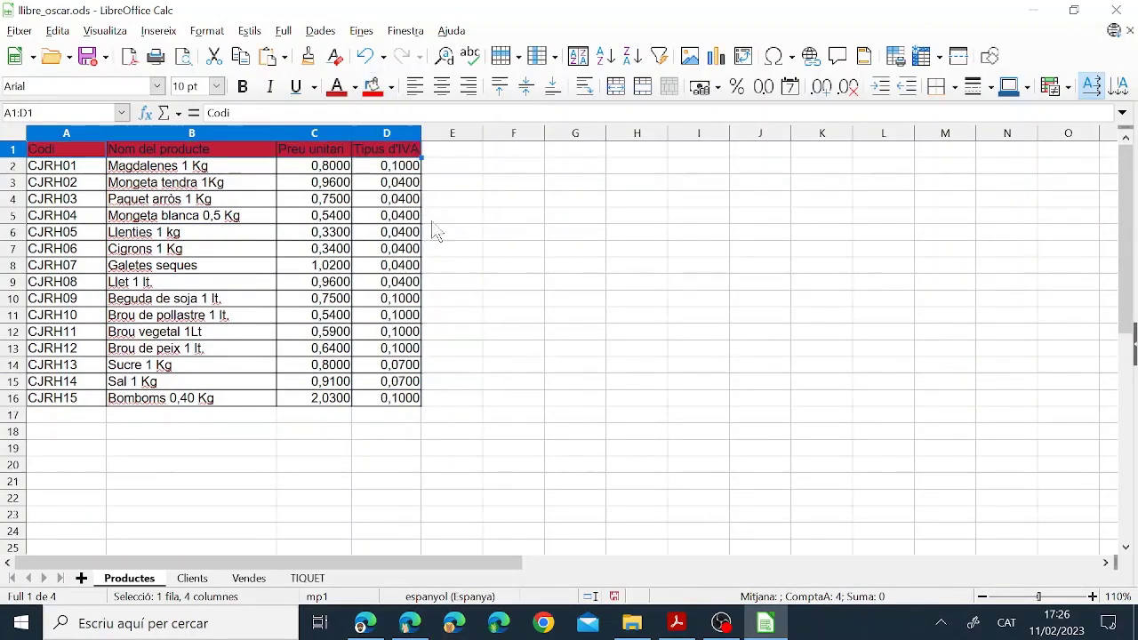
left_click(356, 89)
left_click(495, 188)
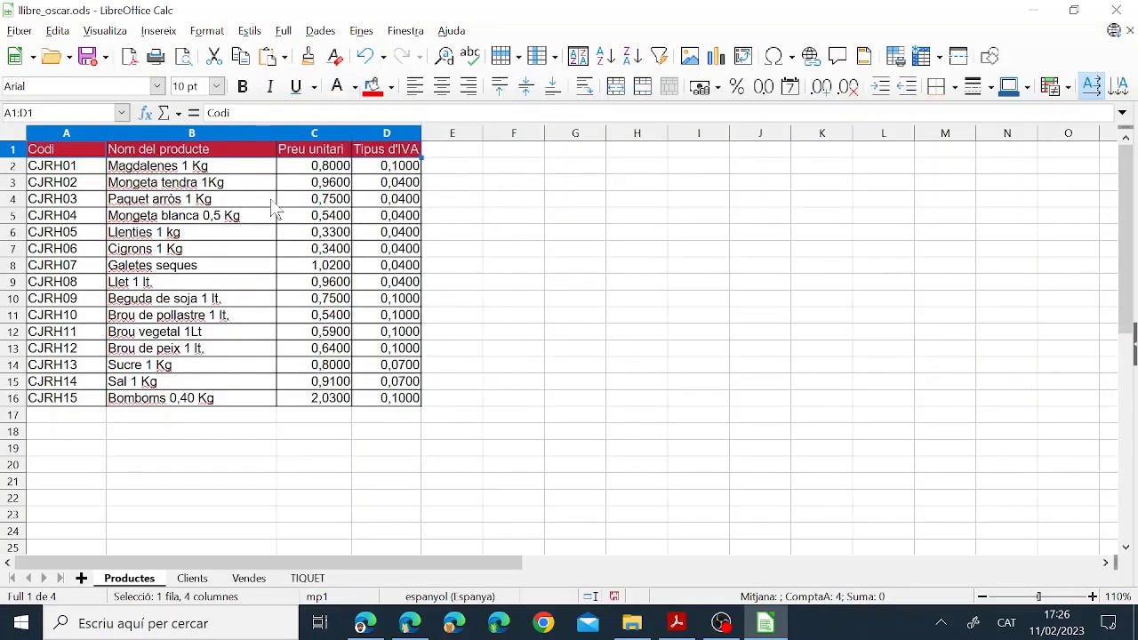
left_click(191, 183)
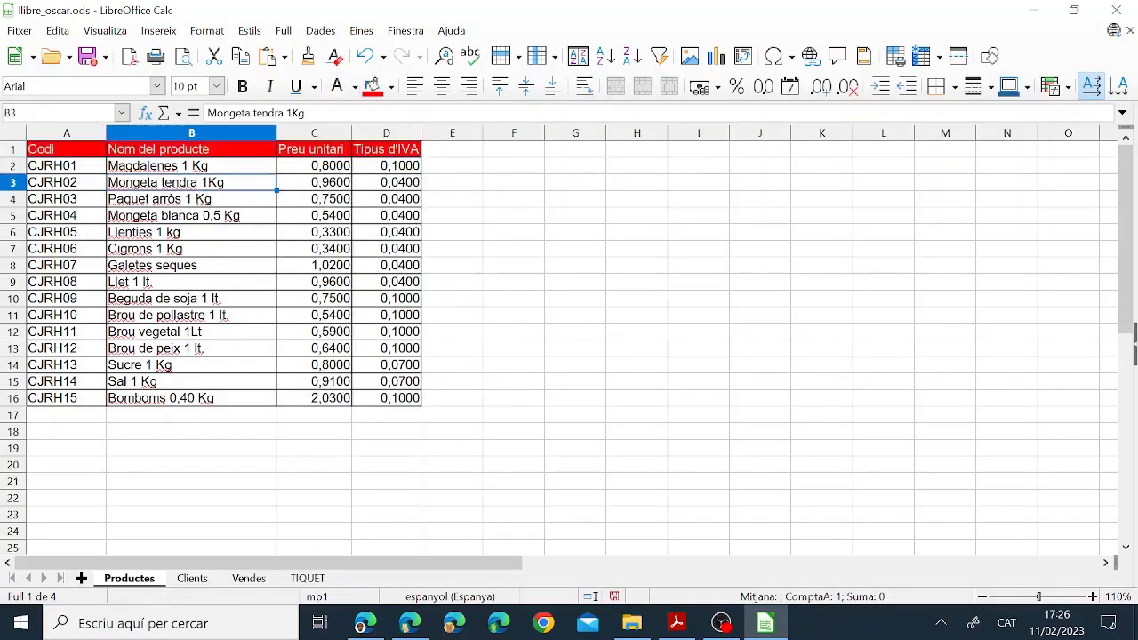
Check the price format requirement in the PDF and reduce the Preu unitari values in C2:C16 to two decimals
left_click(677, 625)
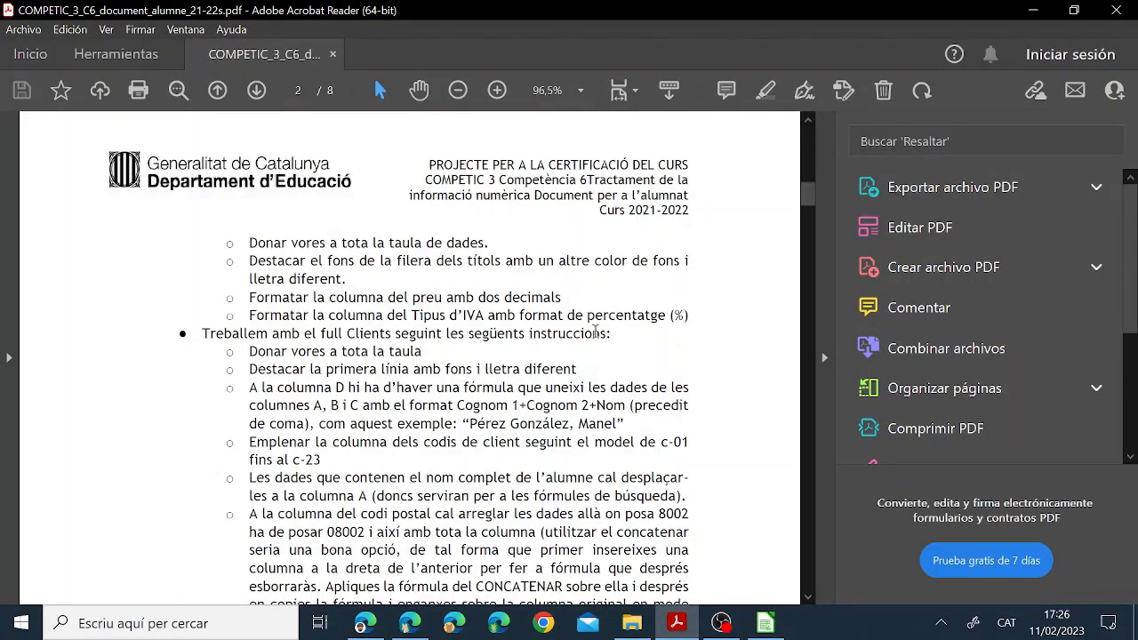
left_click(765, 624)
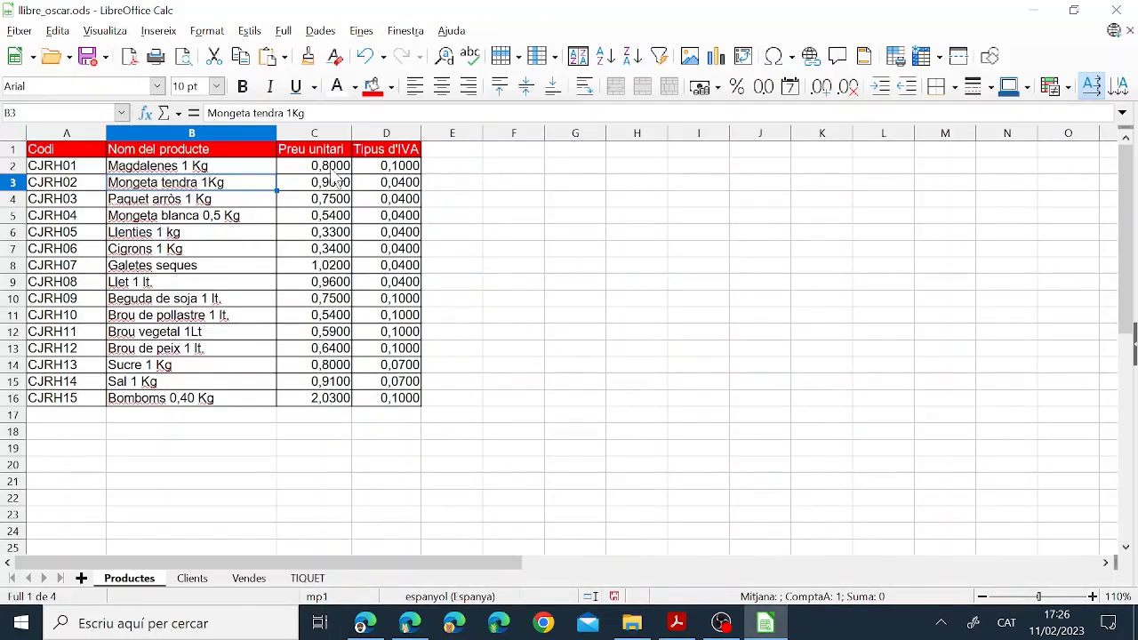
left_click_drag(329, 167, 330, 398)
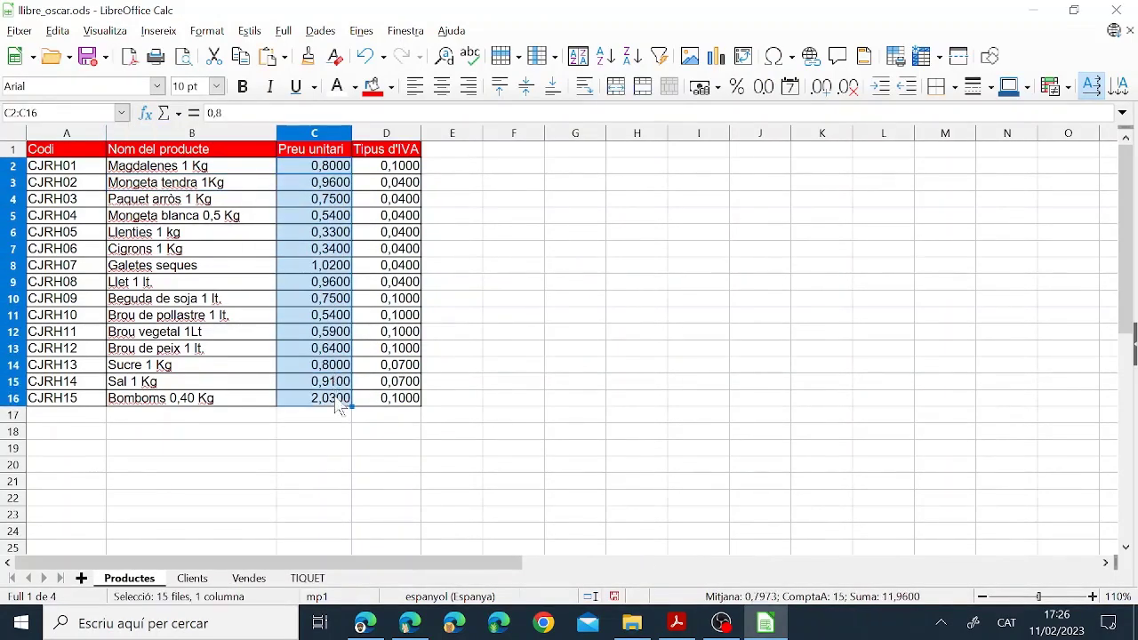
left_click(849, 88)
left_click(850, 87)
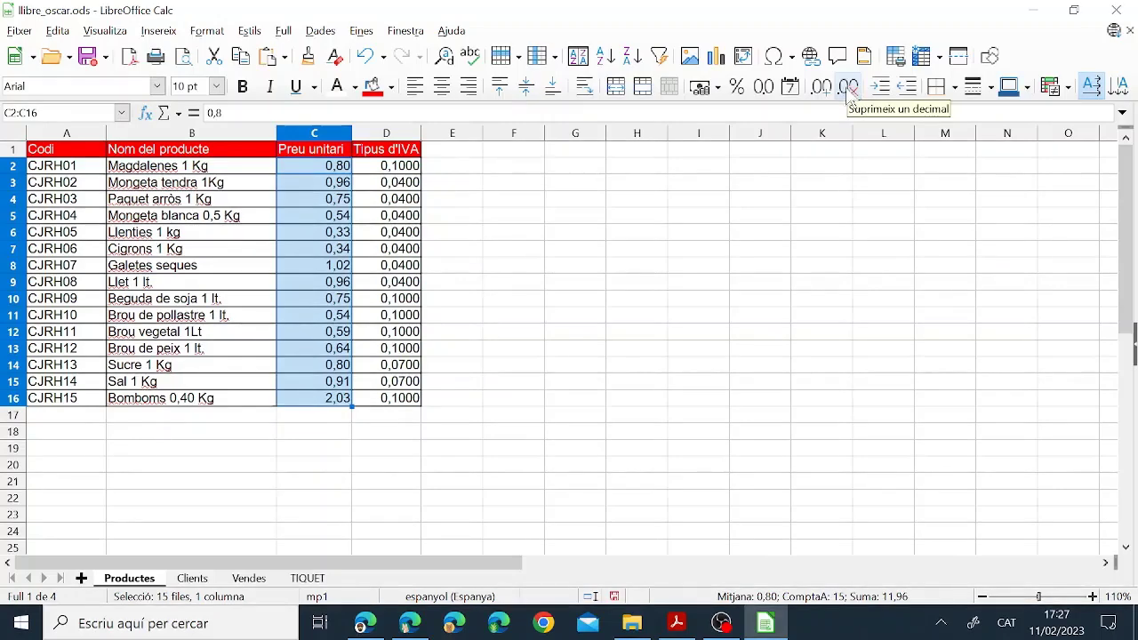
Apply the Número category with 2 decimals to the selected price cells through the cell formatting settings
left_click(213, 32)
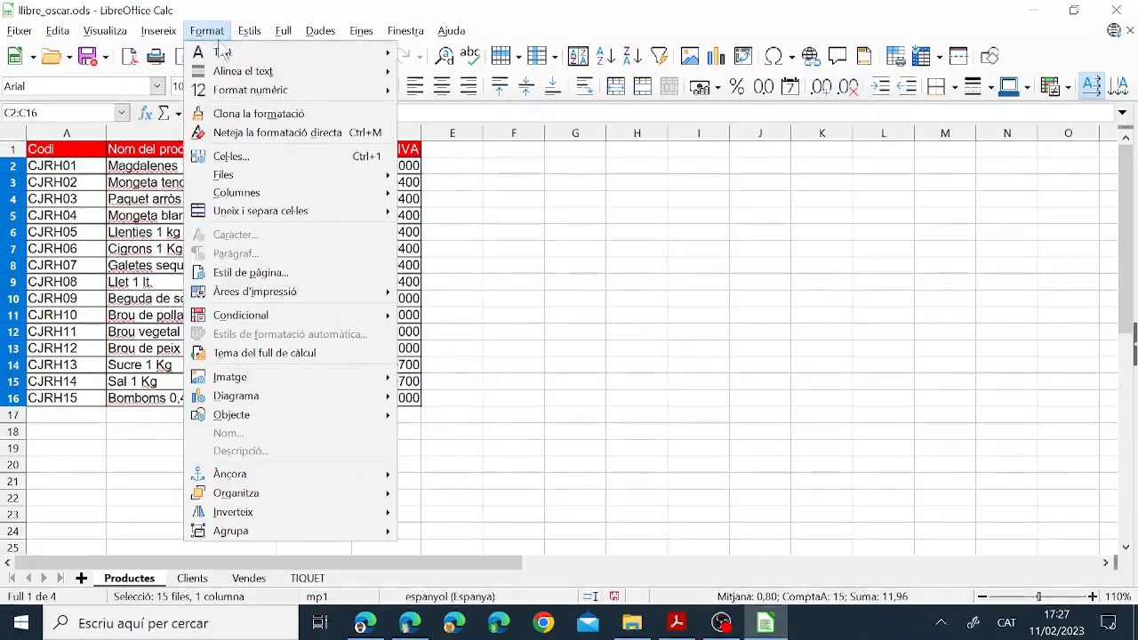
left_click(249, 159)
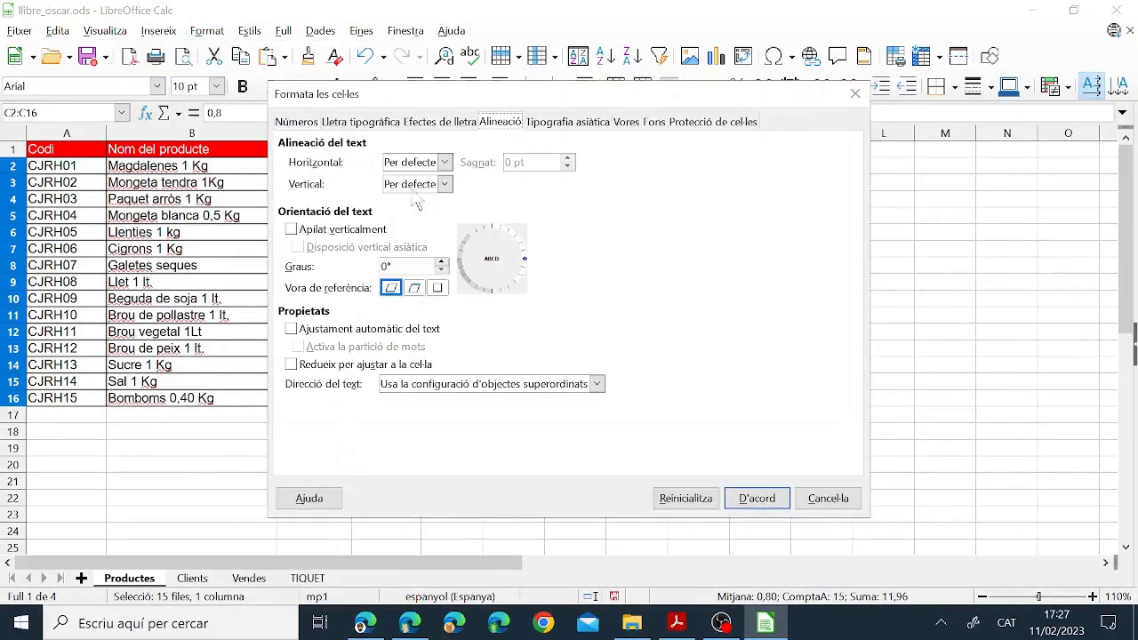
left_click(303, 125)
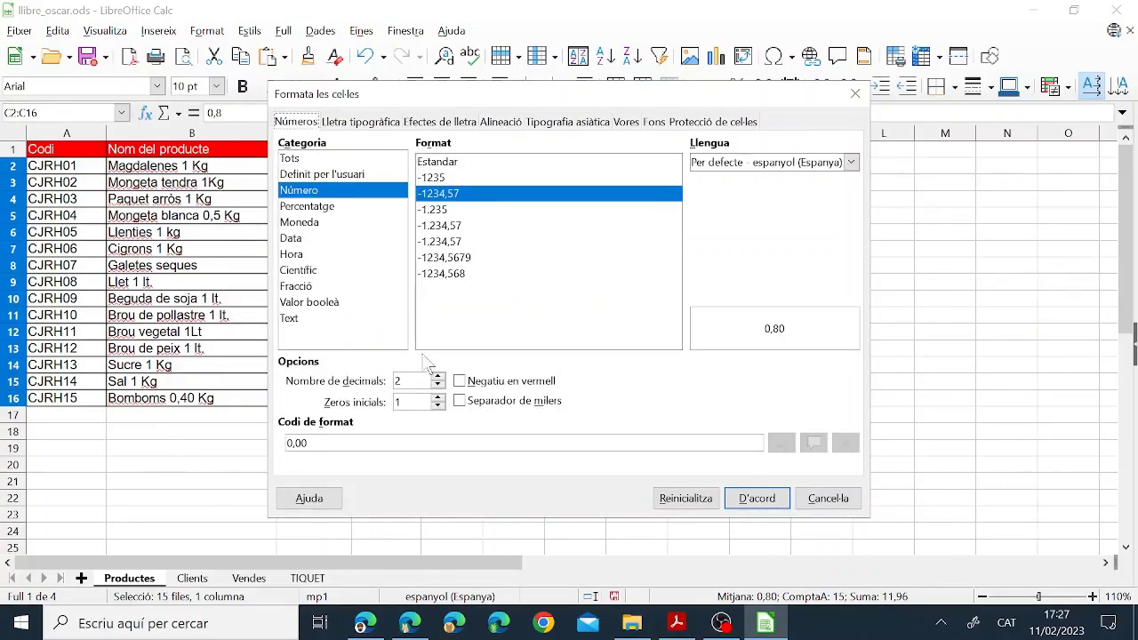
type("2")
left_click(753, 499)
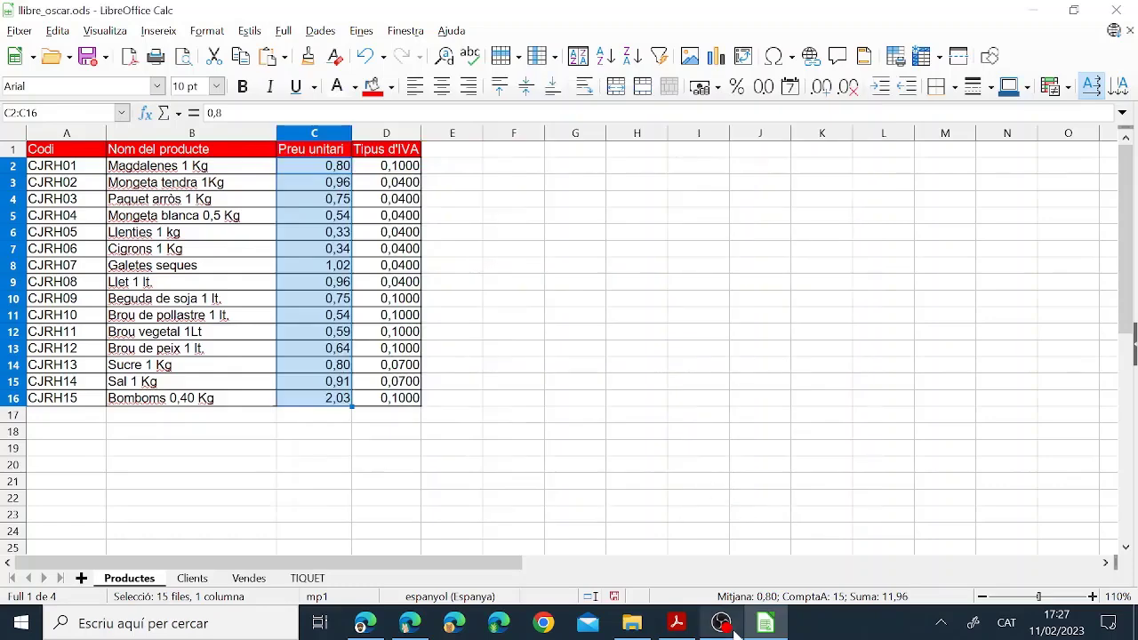
Consult the PDF and format the Tipus d'IVA values in D2:D16 as Percentatge with two decimals
left_click(676, 623)
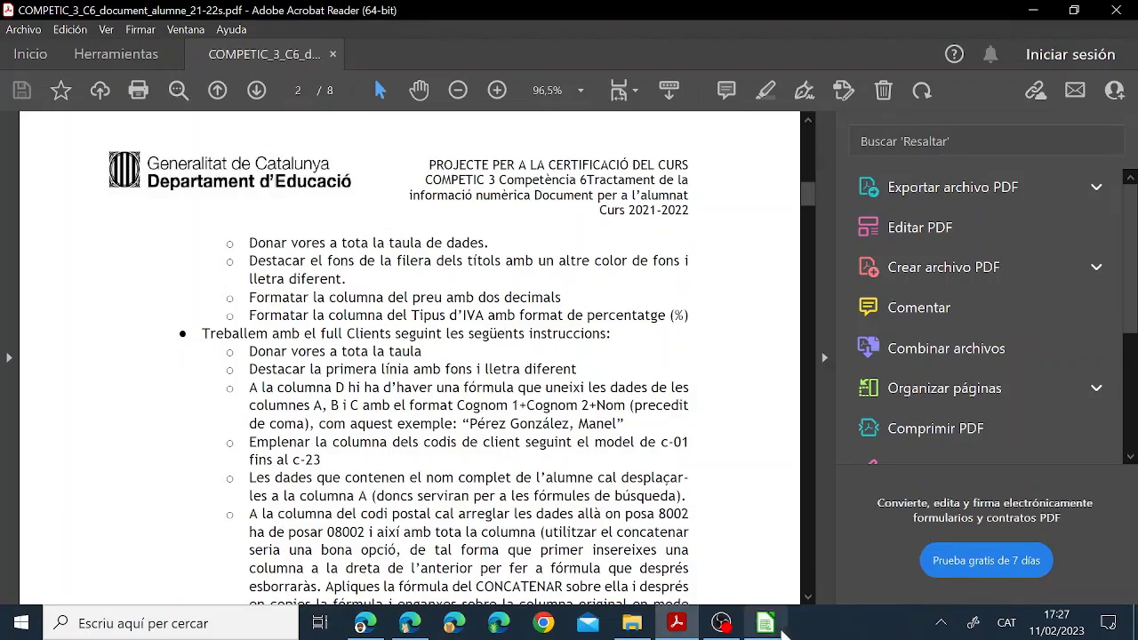
left_click(766, 623)
left_click_drag(404, 169, 406, 402)
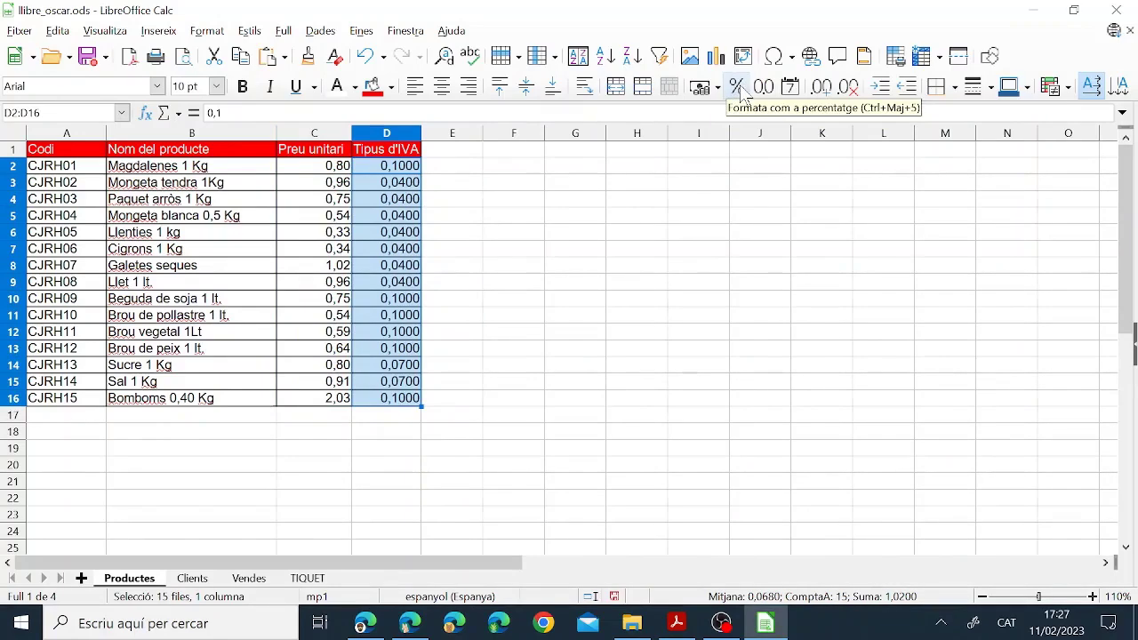
left_click(207, 31)
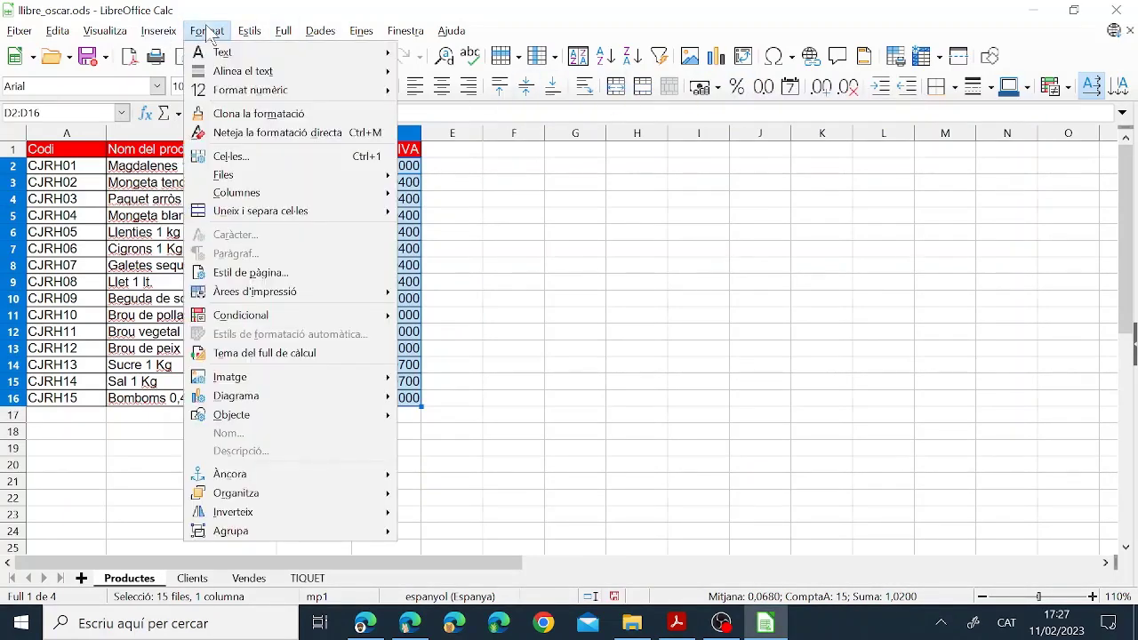
left_click(255, 156)
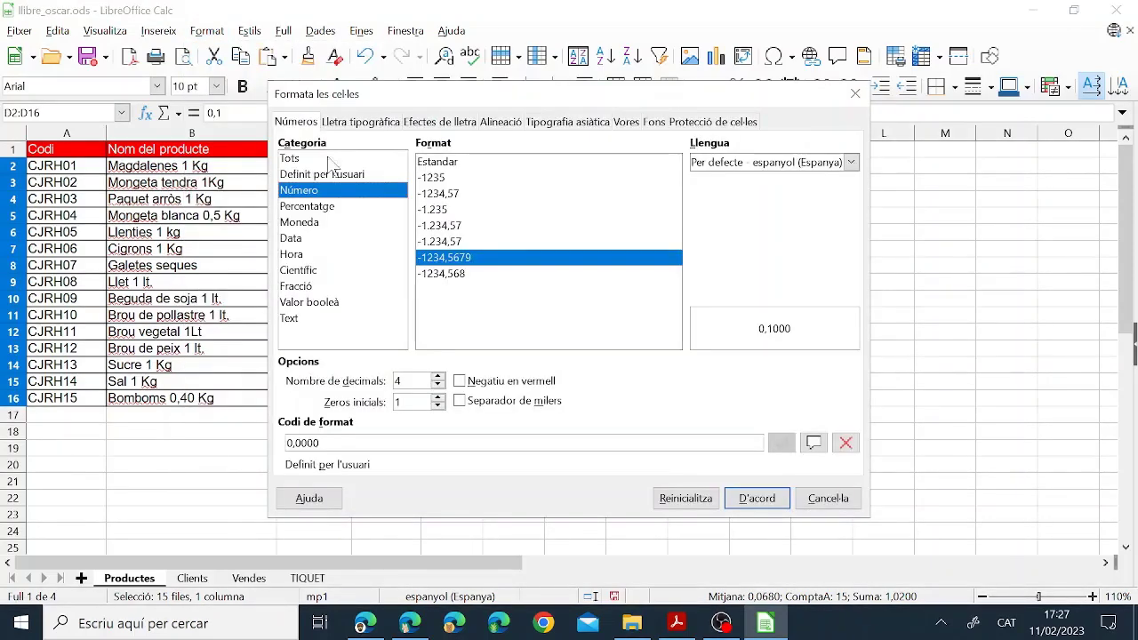
left_click(316, 208)
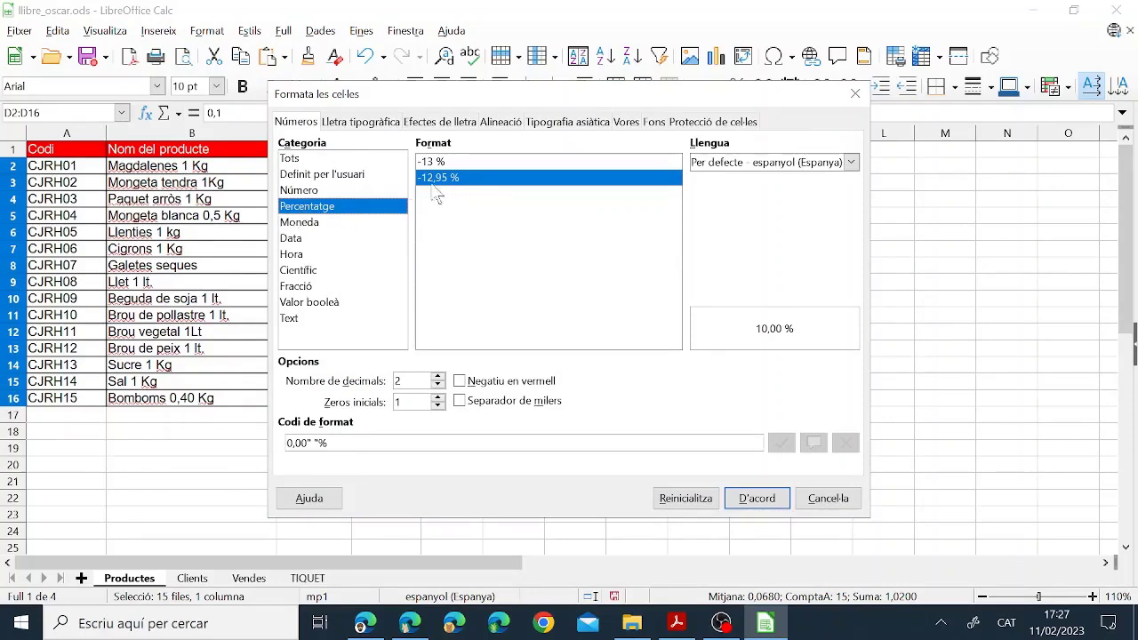
left_click(757, 499)
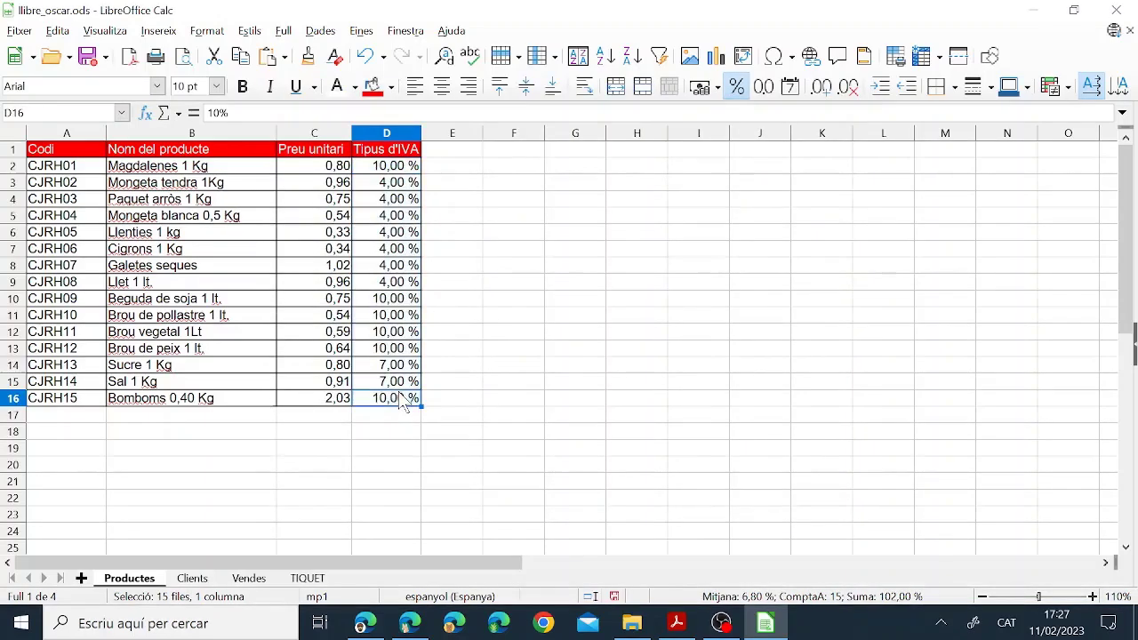
Check the Clients instructions in the PDF and apply all borders to the Clients sheet's table A1:K24
left_click(678, 626)
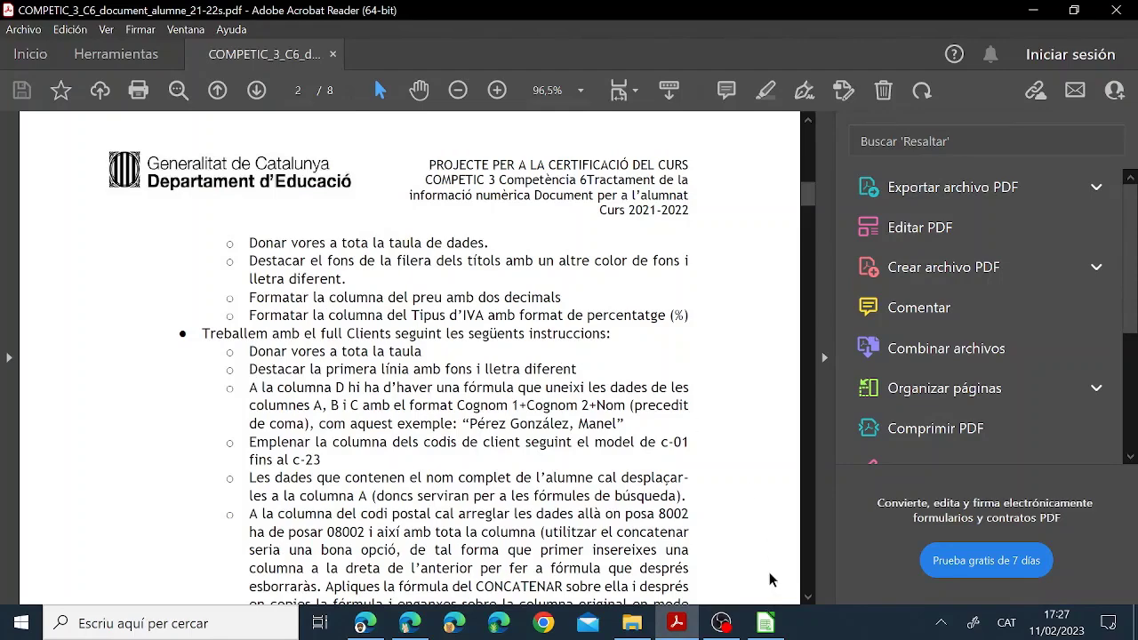
left_click(766, 623)
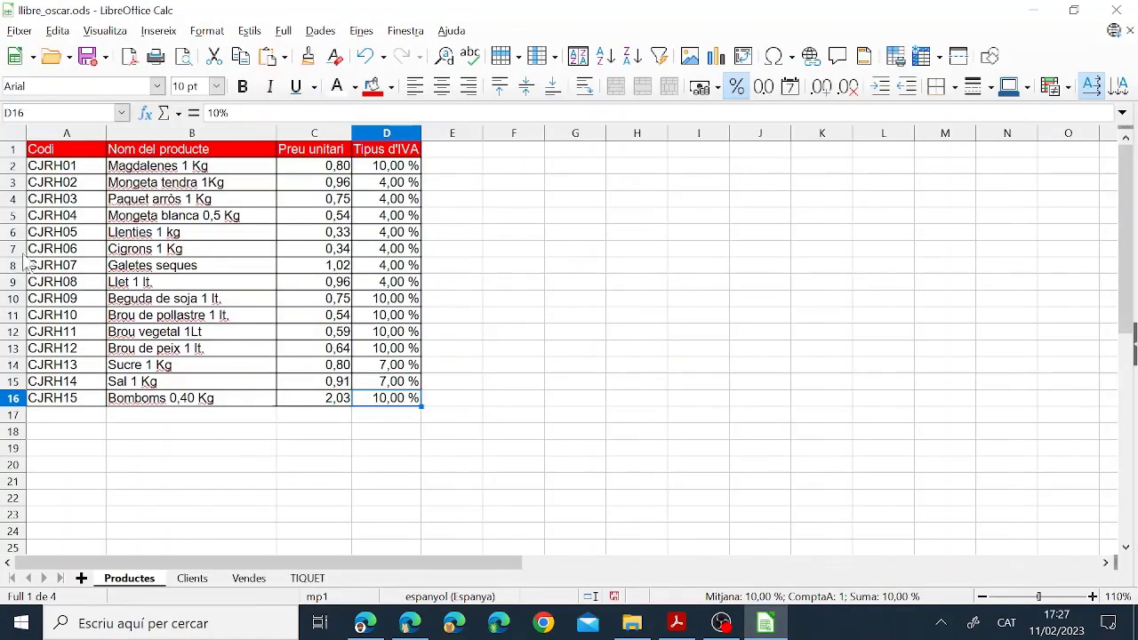
left_click(204, 578)
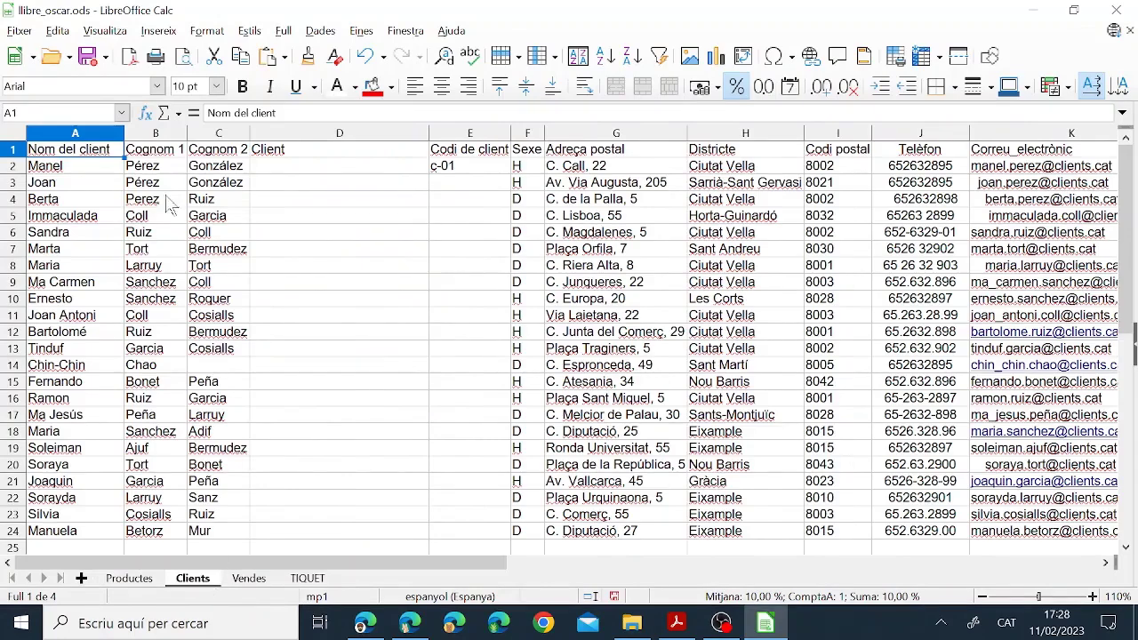
left_click_drag(86, 153, 949, 542)
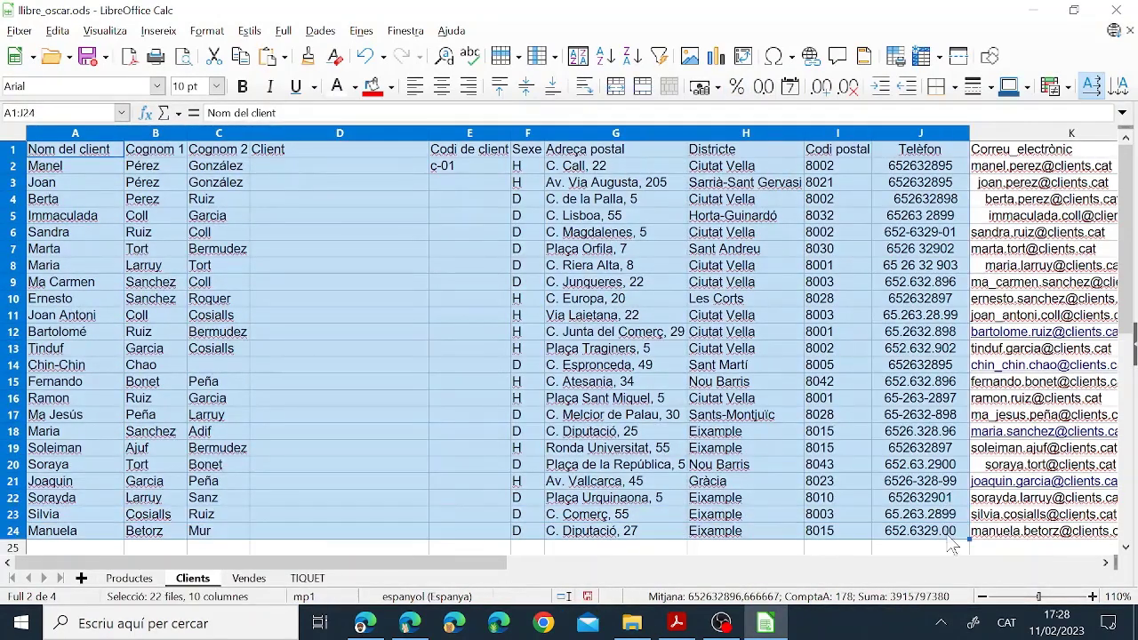
left_click(1106, 563)
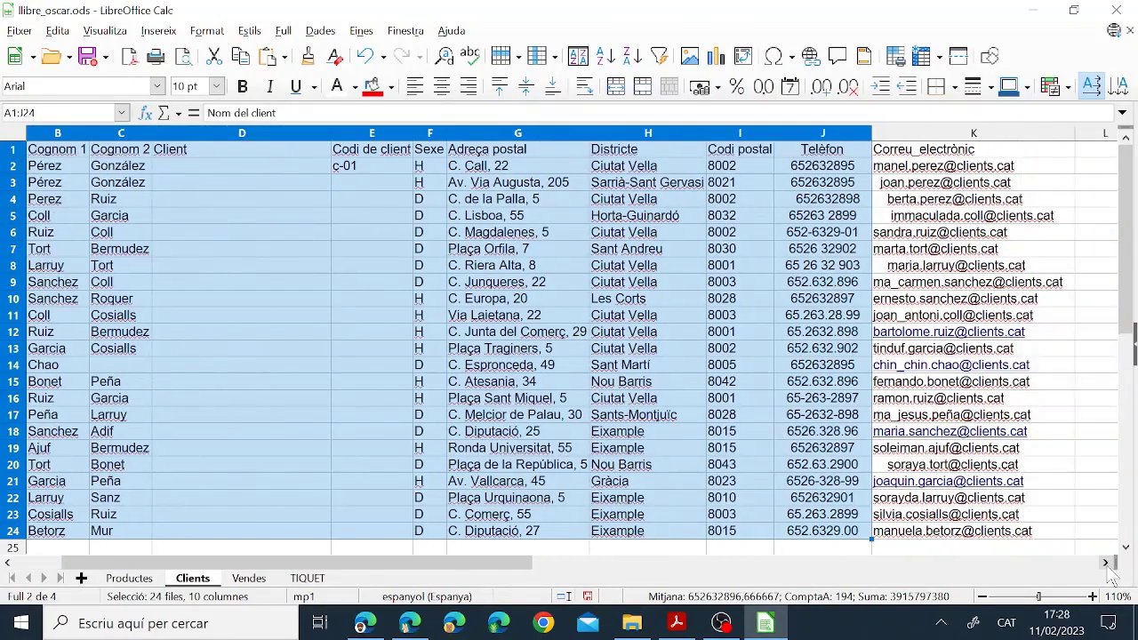
left_click(1107, 565)
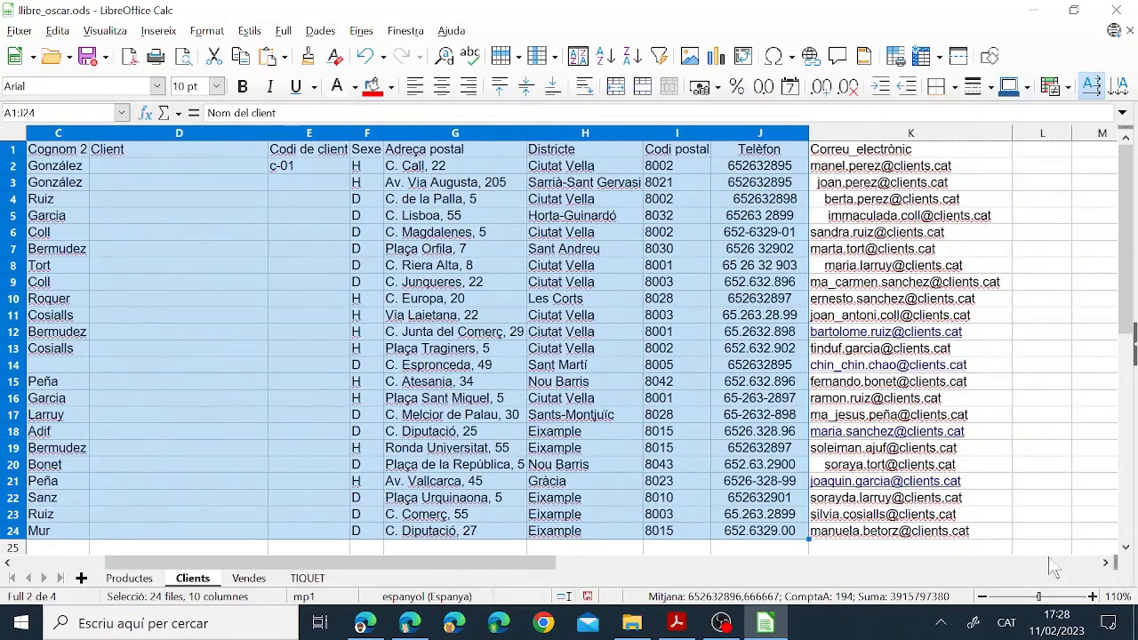
left_click(976, 537, "shift")
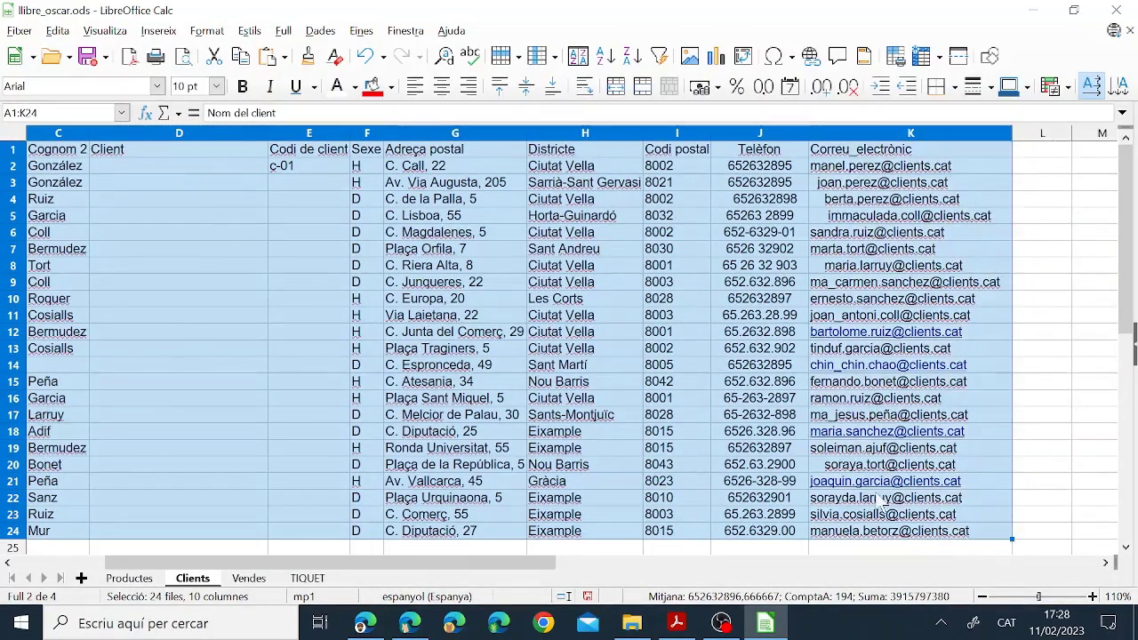
left_click(954, 86)
left_click(1008, 181)
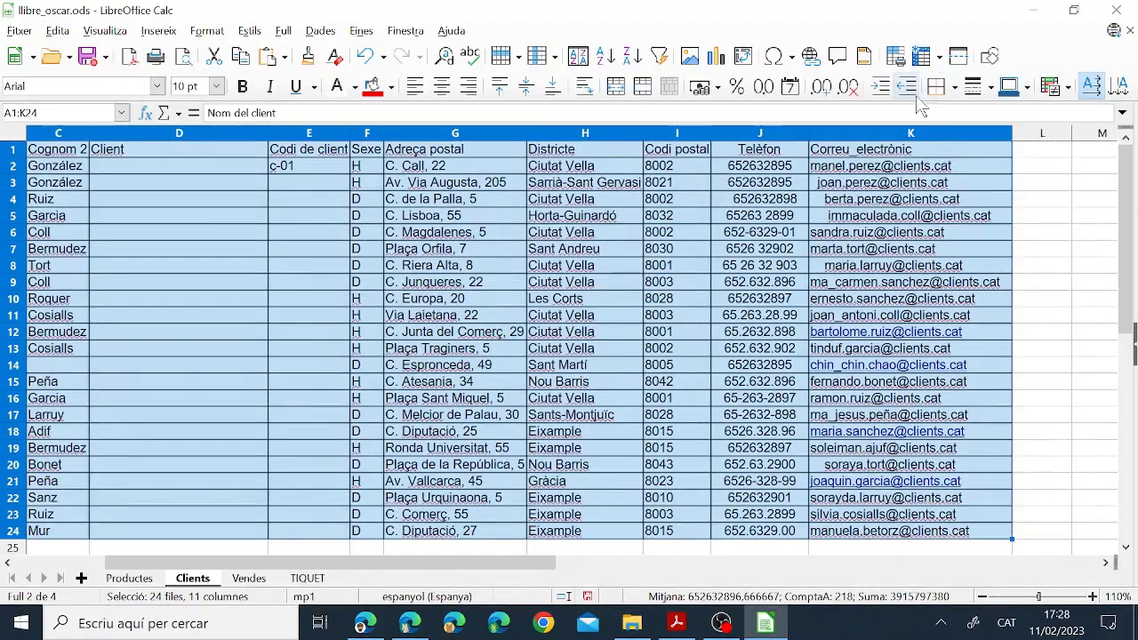
Give the Clients header row A1:K1 a red background and white text
left_click(920, 137)
left_click_drag(913, 150, 13, 153)
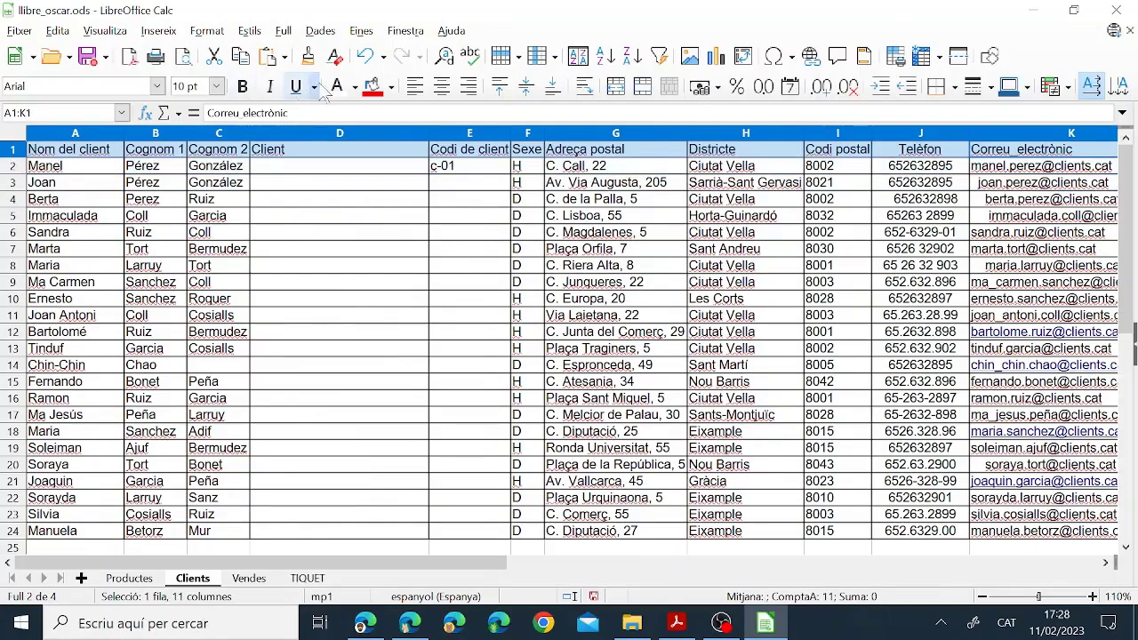
left_click(372, 86)
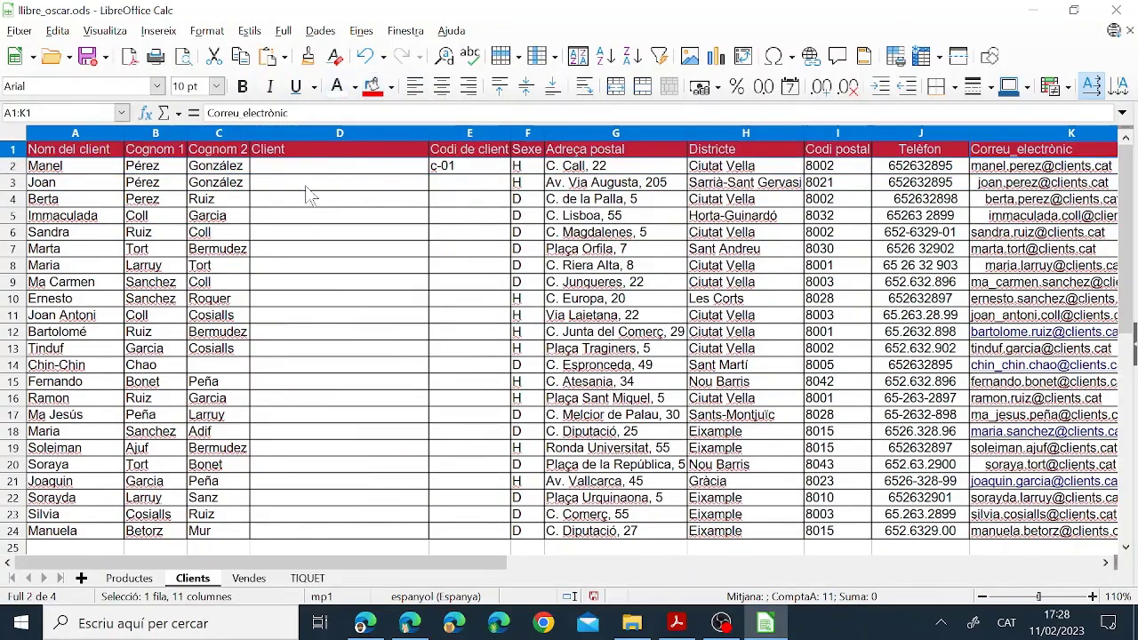
left_click(223, 184)
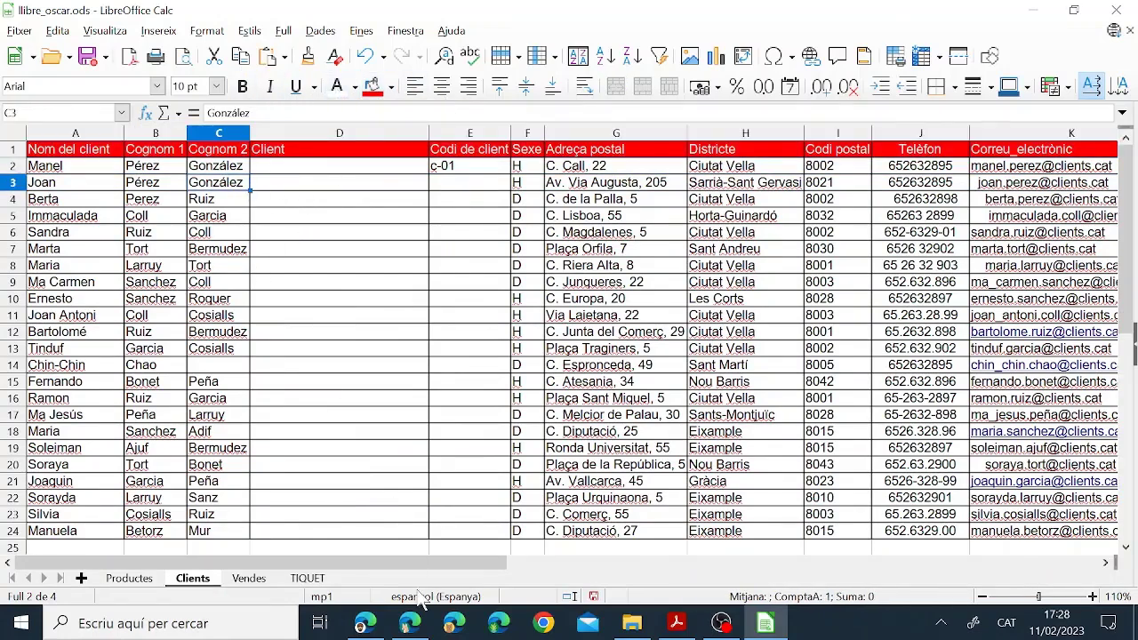
Check the PDF's column D instructions and enter =CONCATENA(B2;" ";C2;", ";A2) in cell D2 of the Clients sheet
left_click(676, 623)
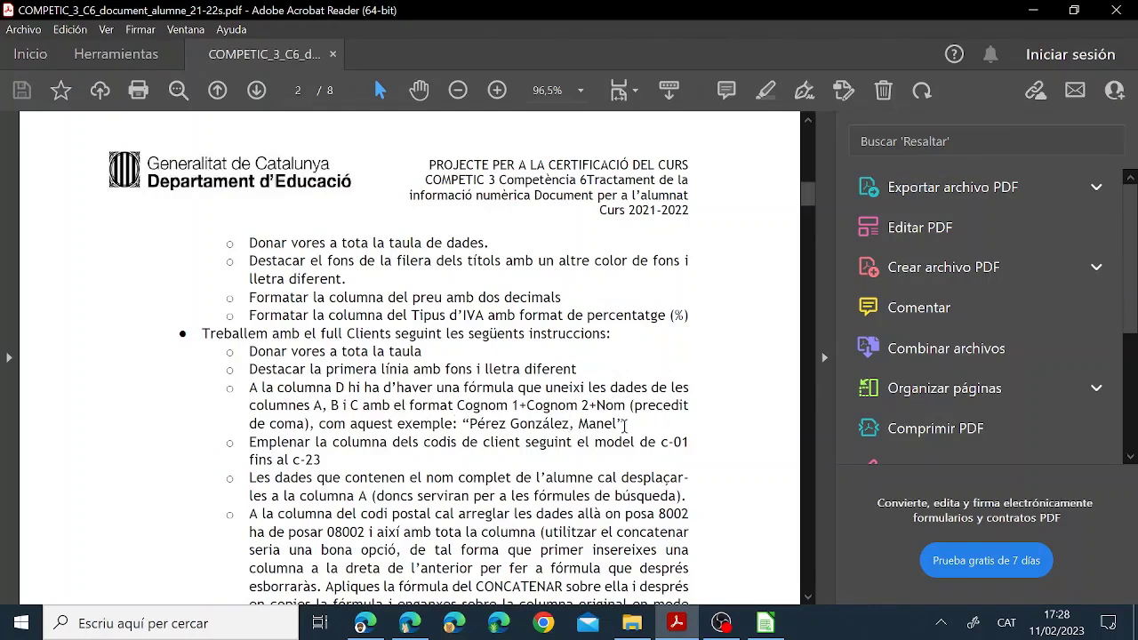
left_click(771, 628)
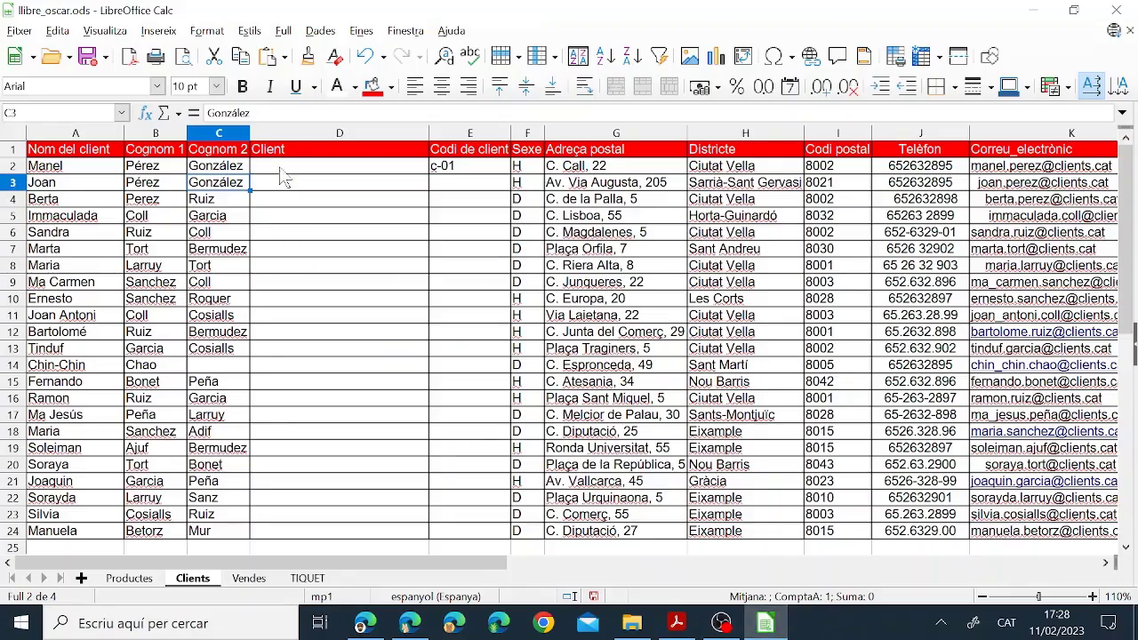
left_click(283, 170)
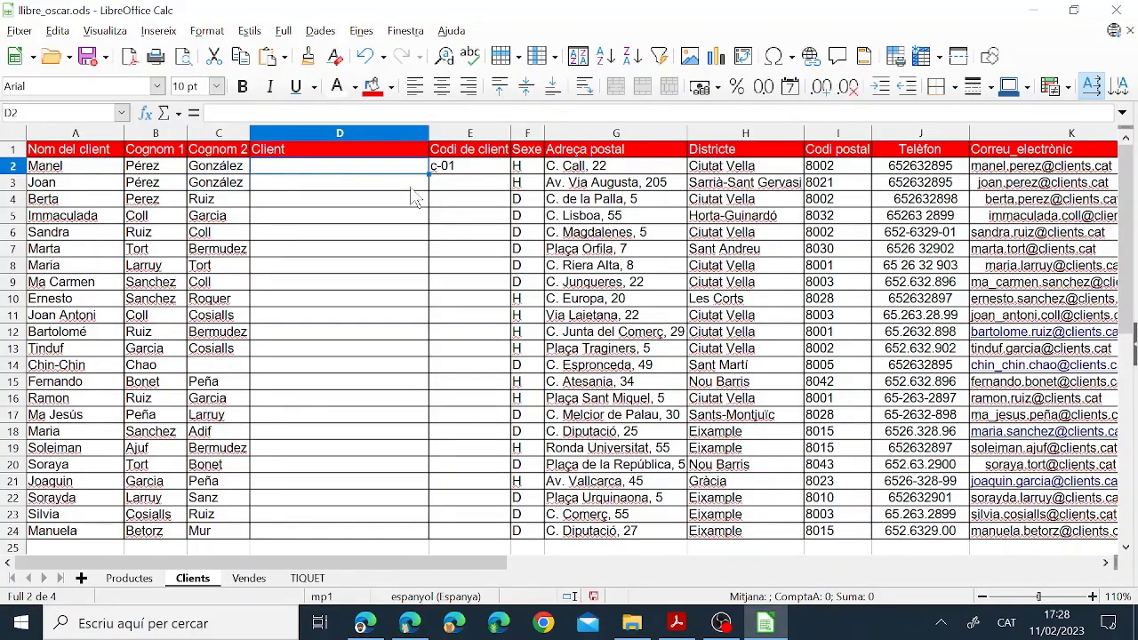
type("=")
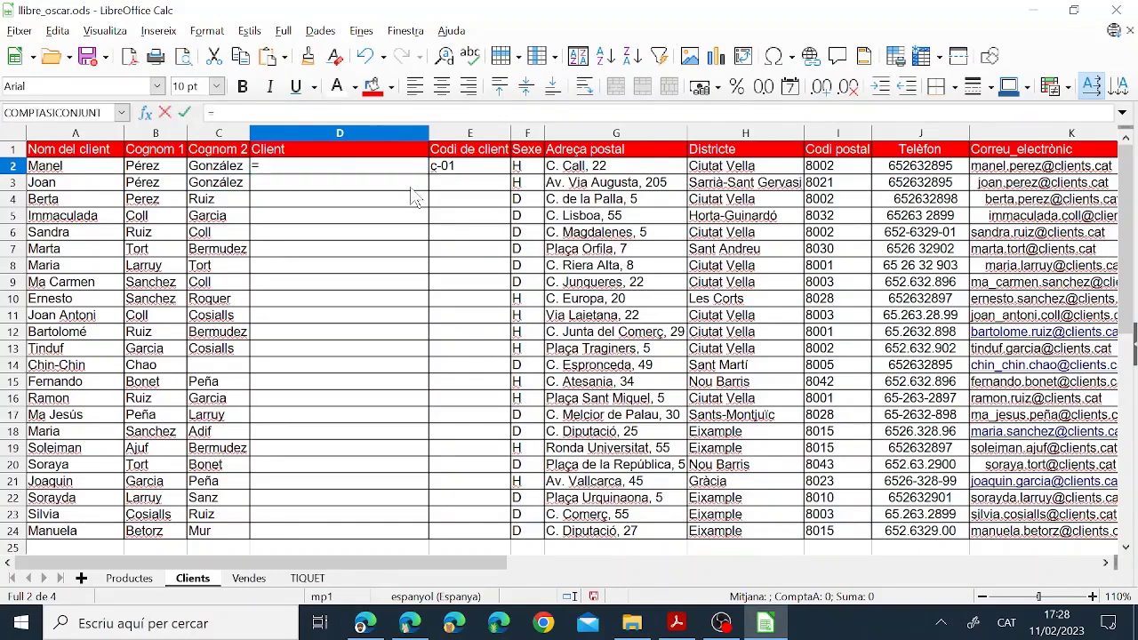
type("CONCATENA")
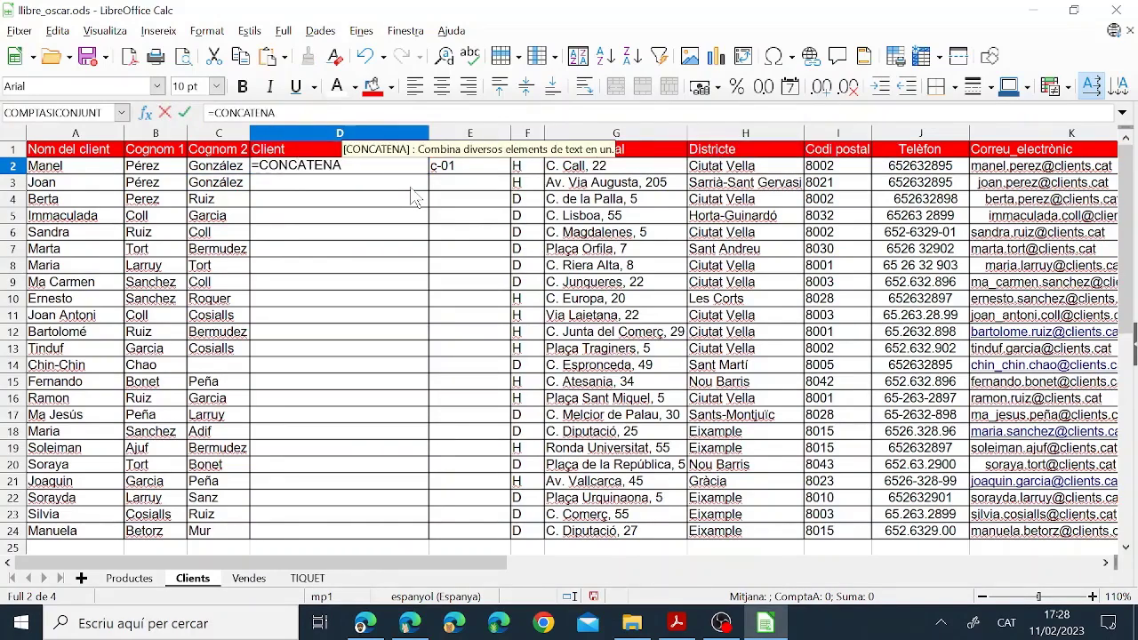
type("(")
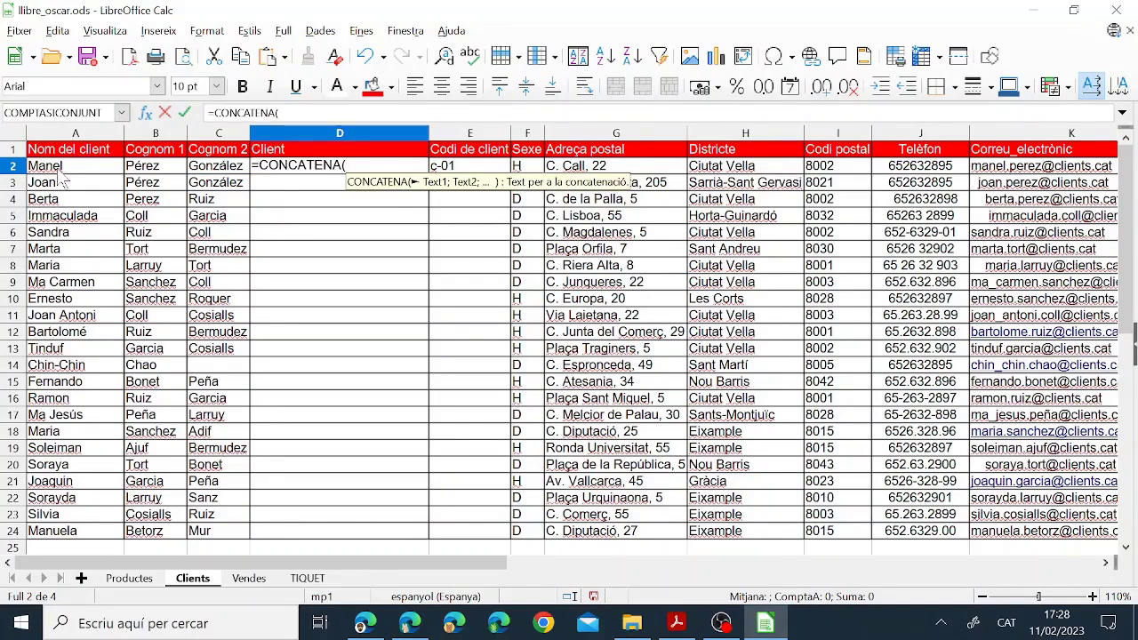
left_click(160, 169)
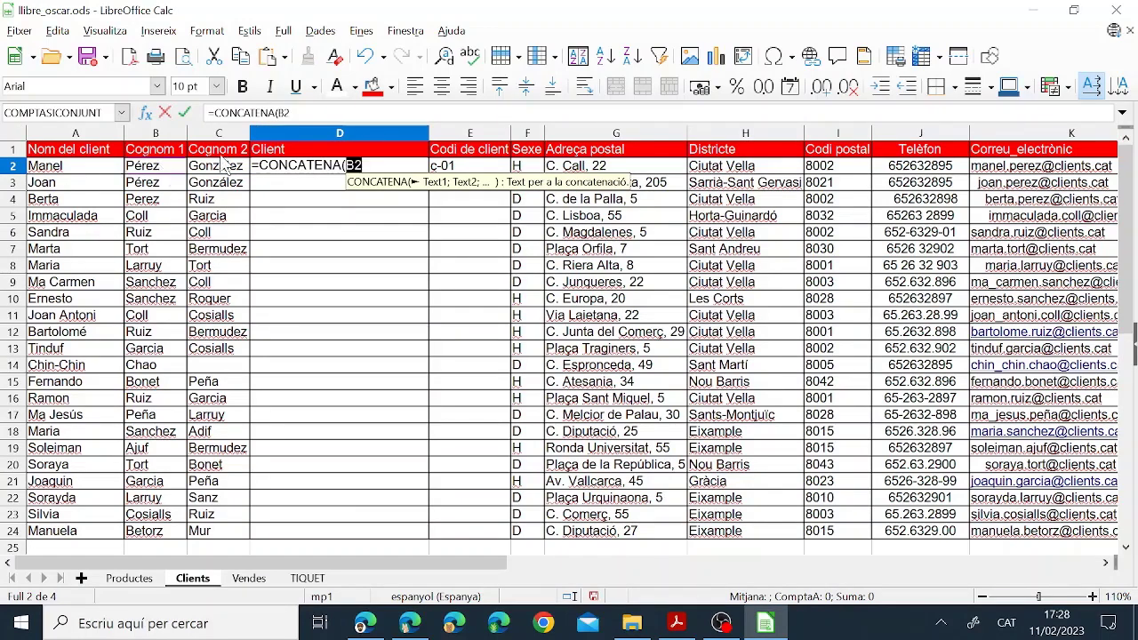
type(";\"")
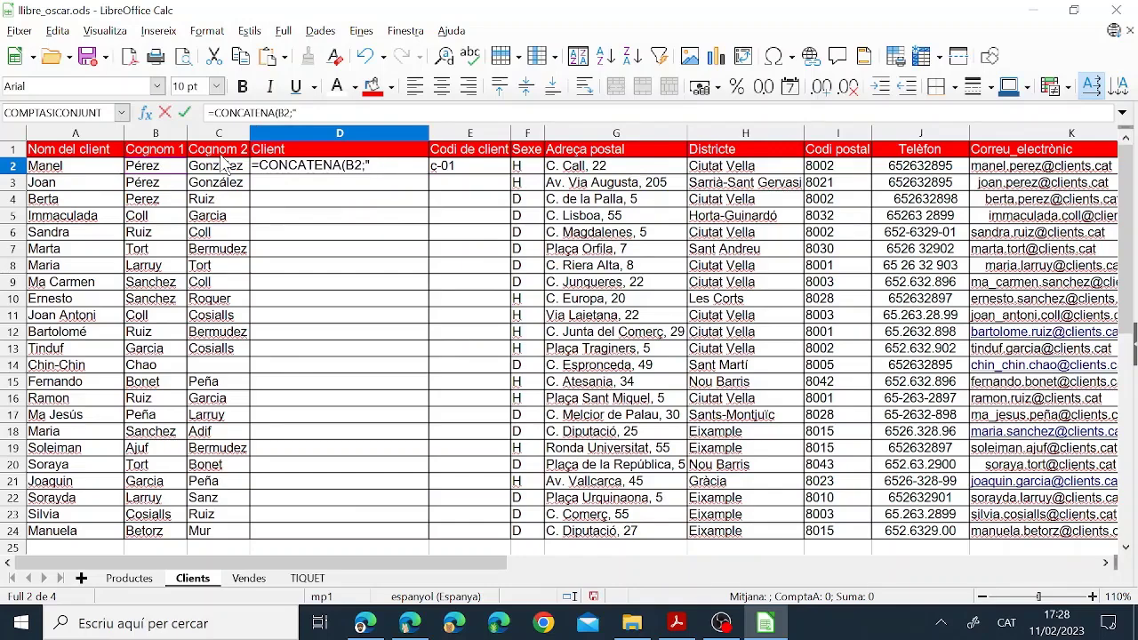
type(" \"")
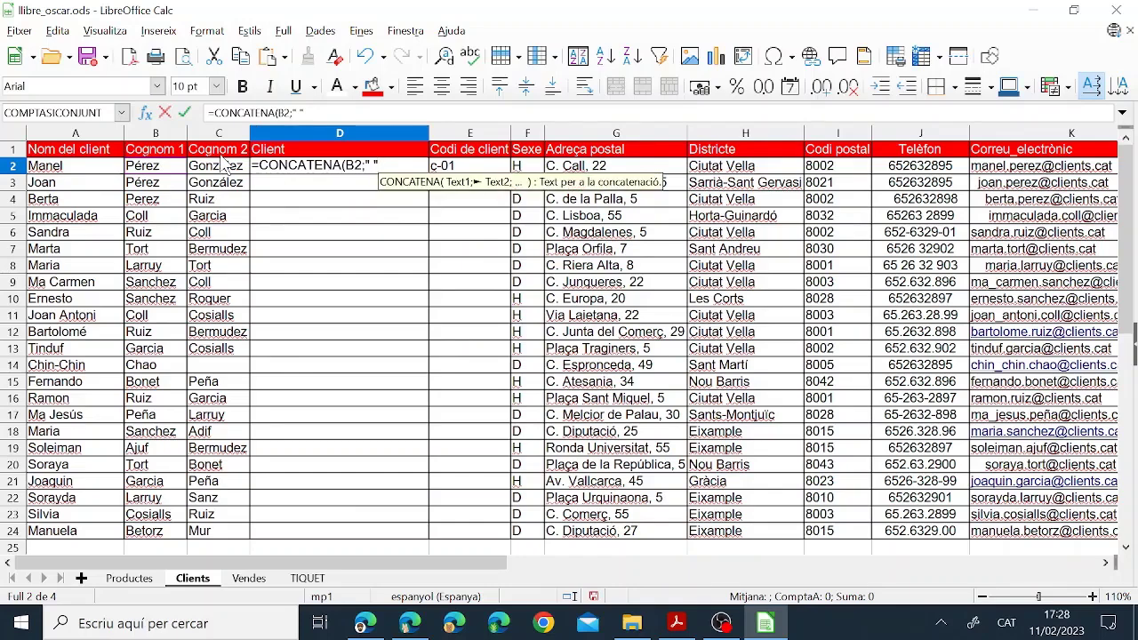
type(";")
left_click(213, 167)
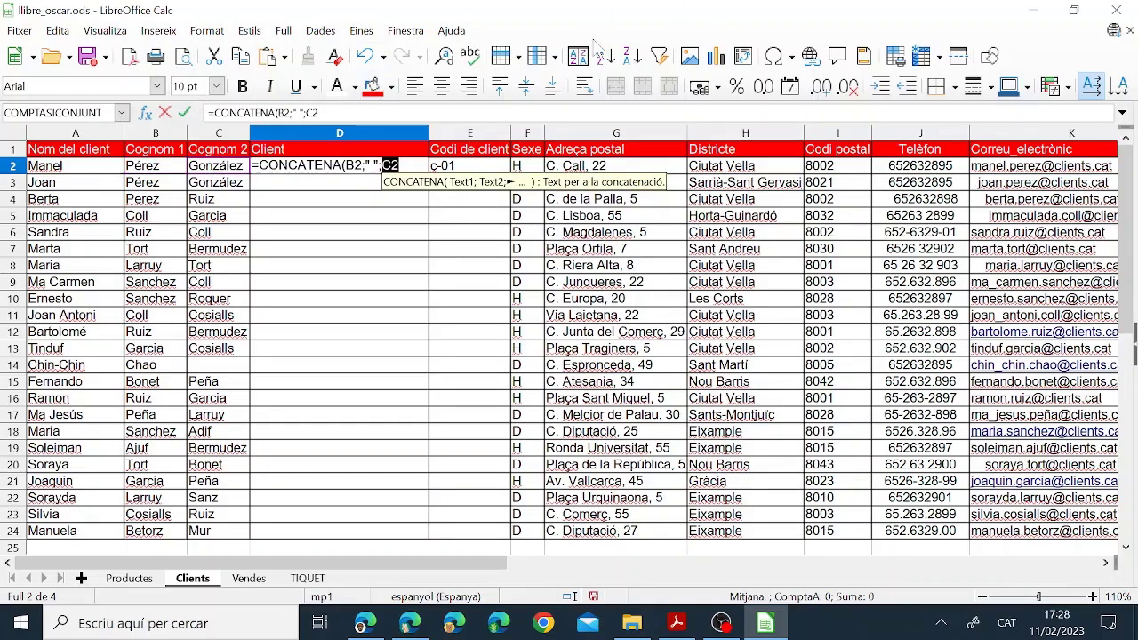
type(";\"")
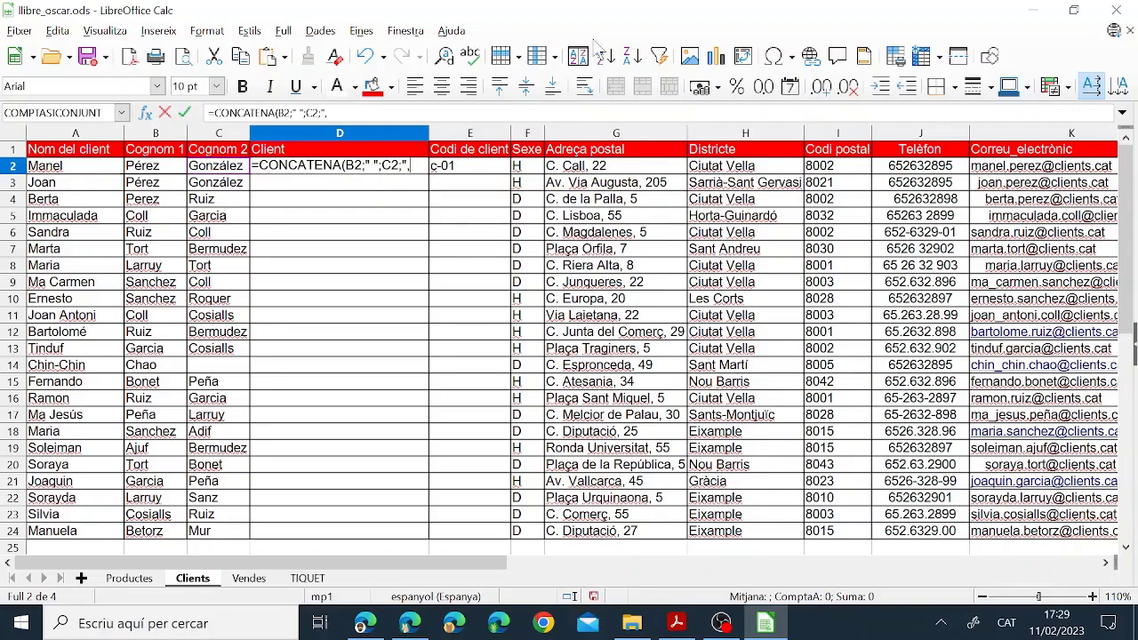
type(", \"")
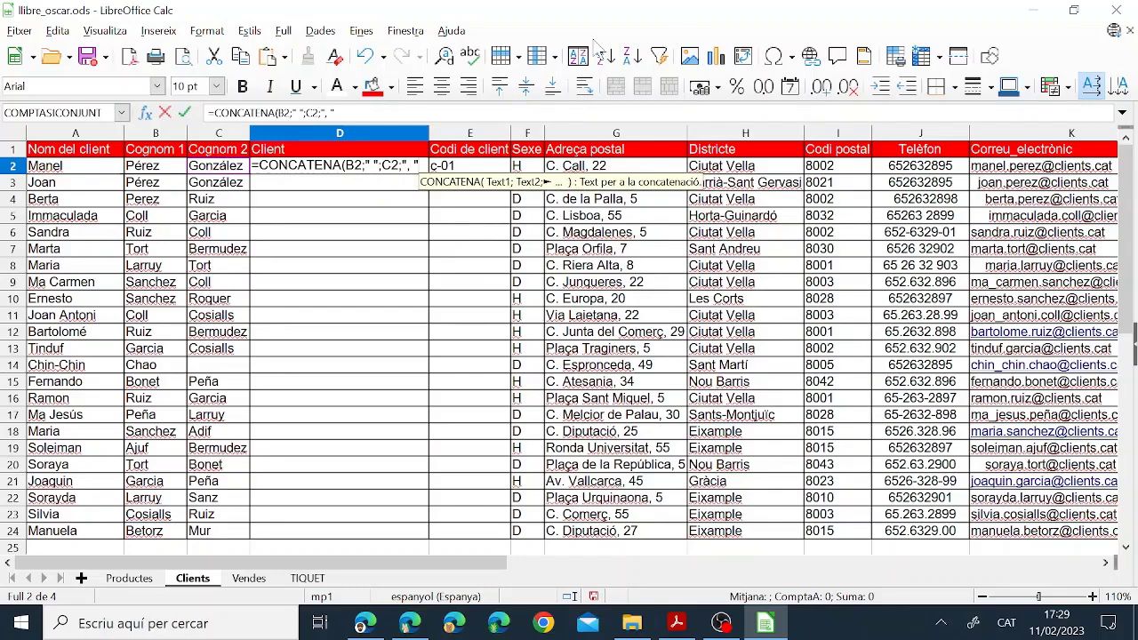
type(";")
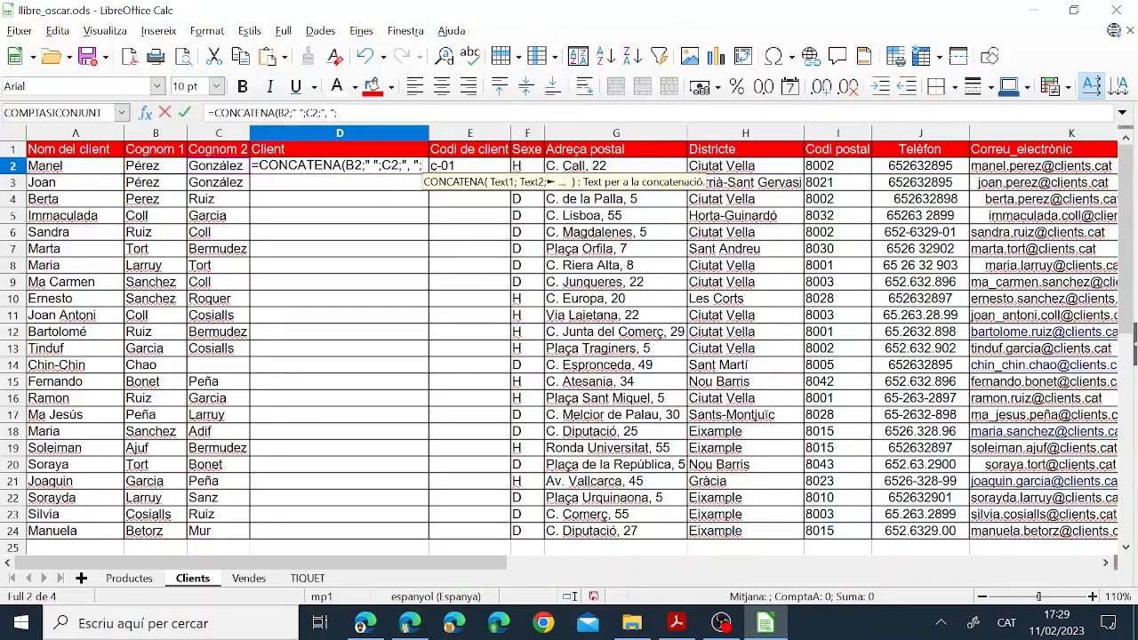
left_click(85, 169)
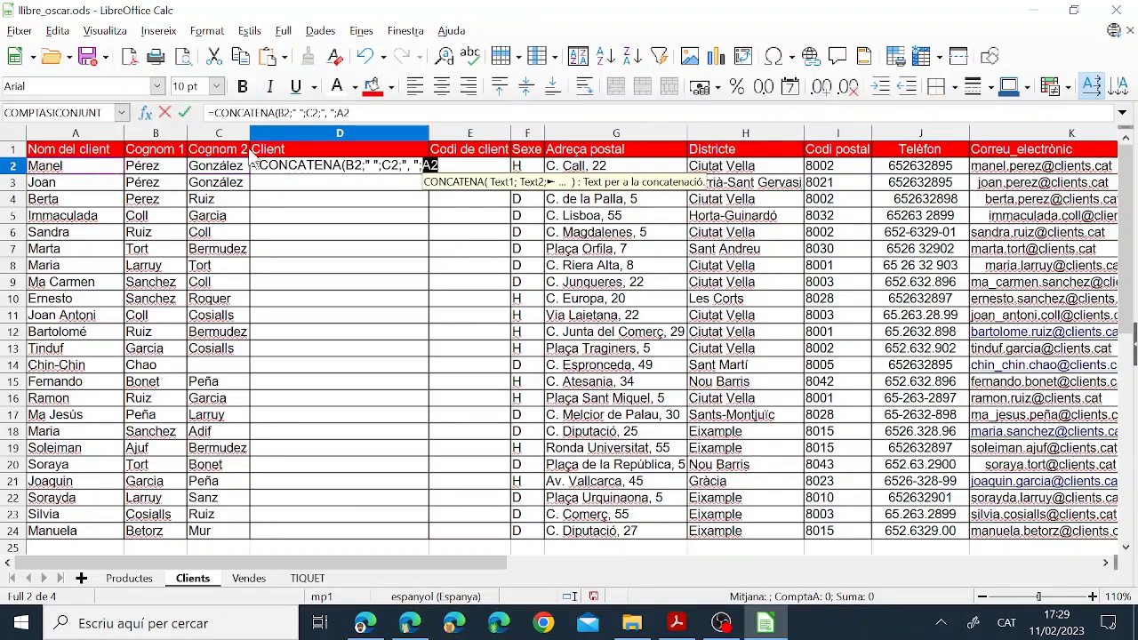
type(")")
key("Return")
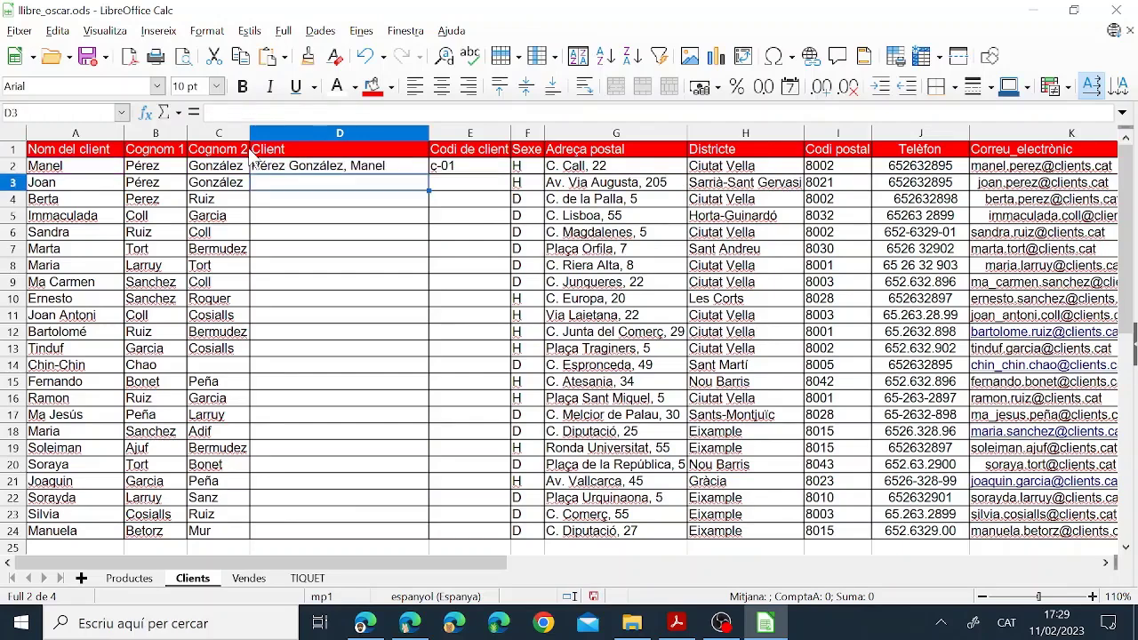
key("Up")
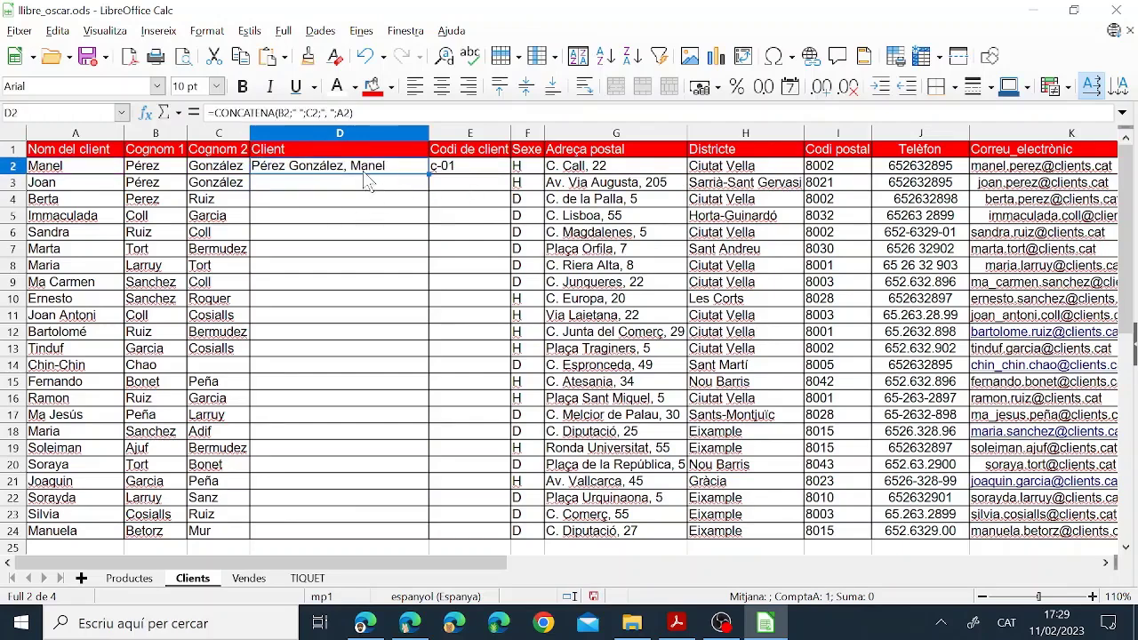
key("F2")
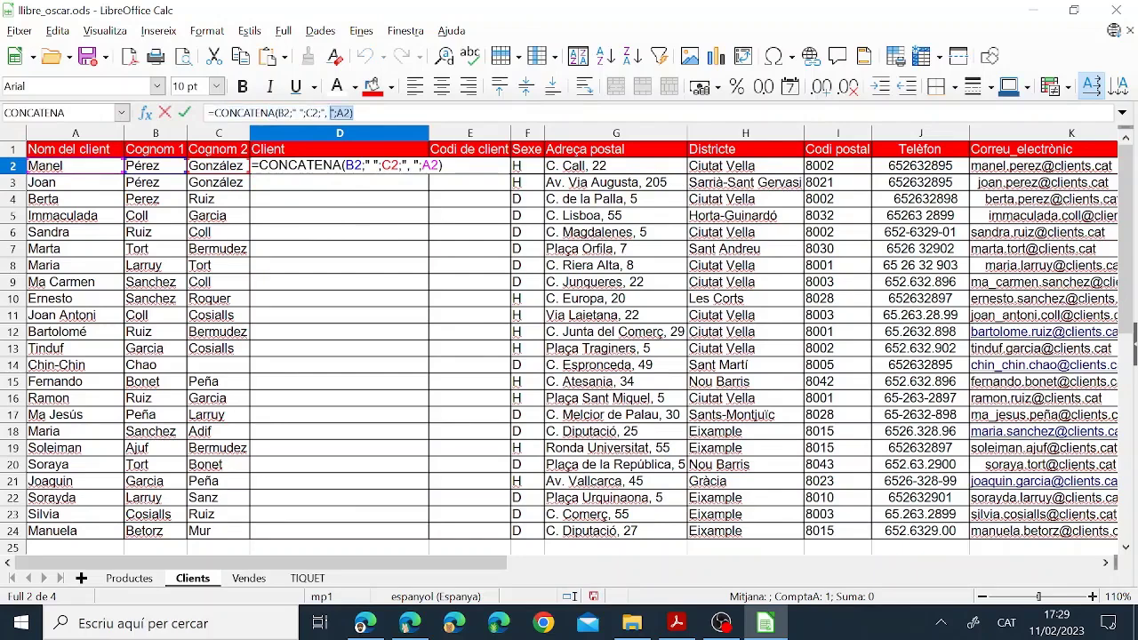
left_click(331, 232)
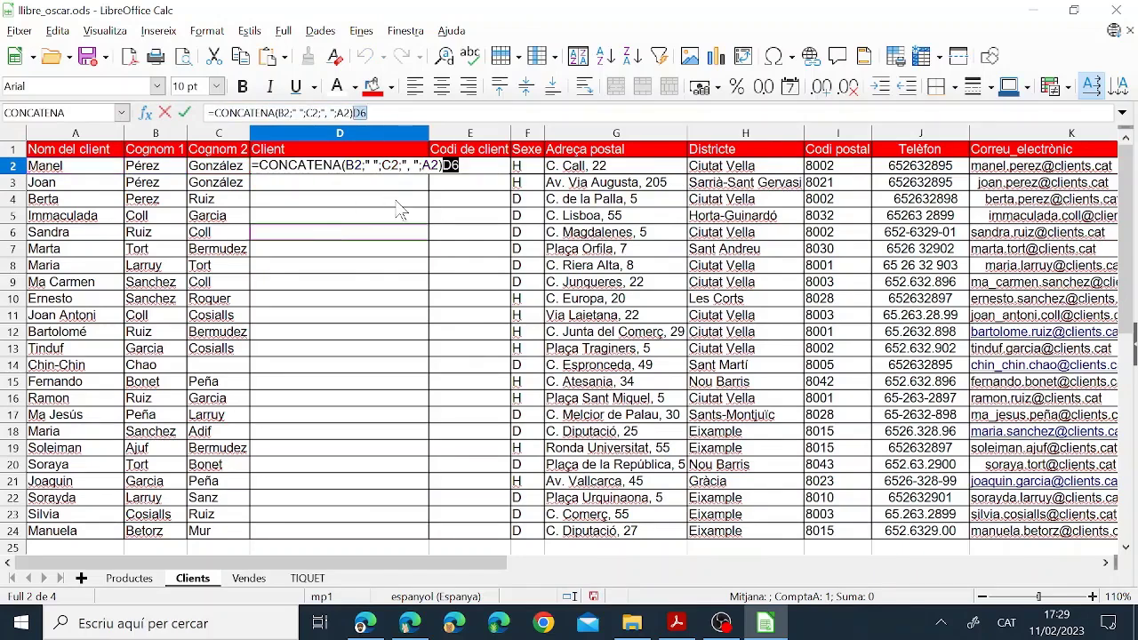
key("Escape")
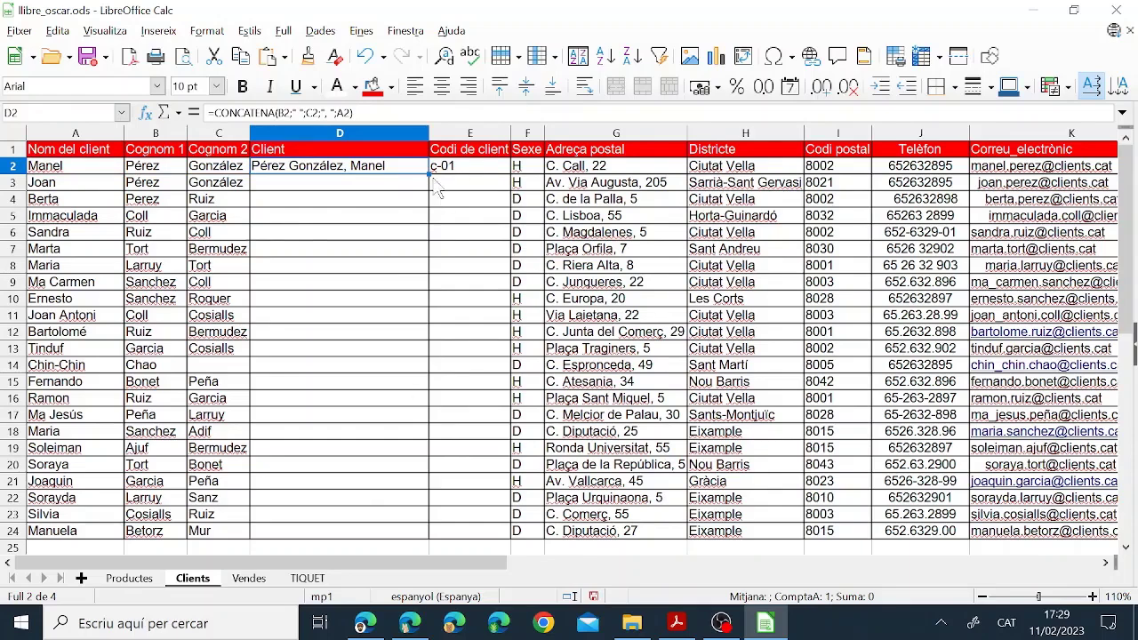
Fill the CONCATENA formula from D2 down the Client column to D24
left_click_drag(428, 175, 421, 539)
left_click(360, 265)
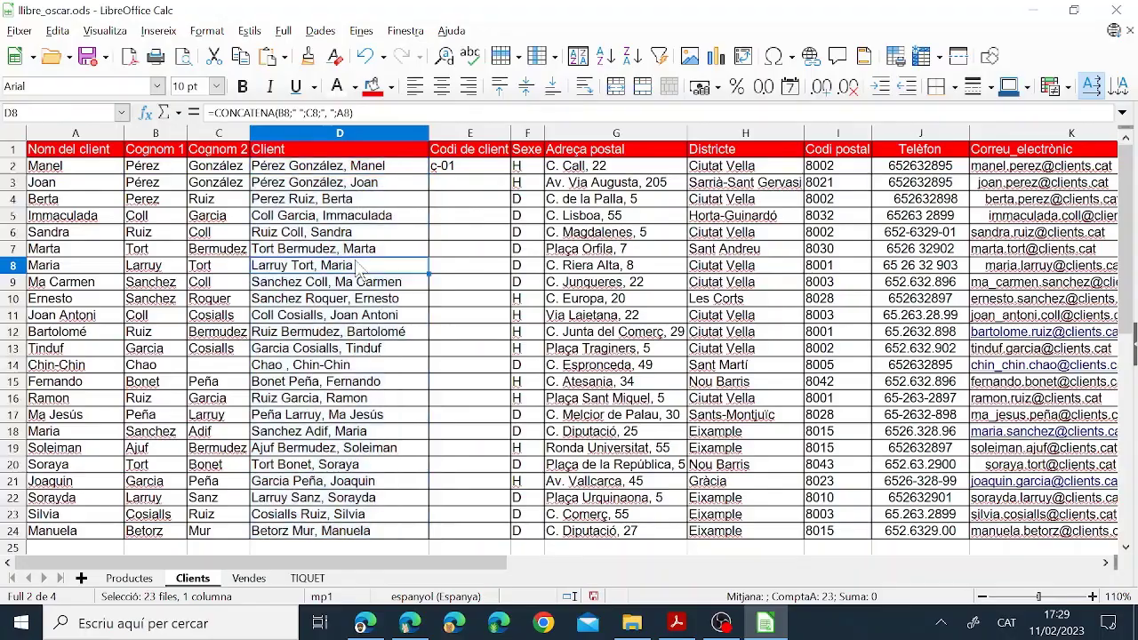
Check the PDF's client code instruction and fill the Codi de client series from c-01 to c-23 in E2:E24
left_click(675, 623)
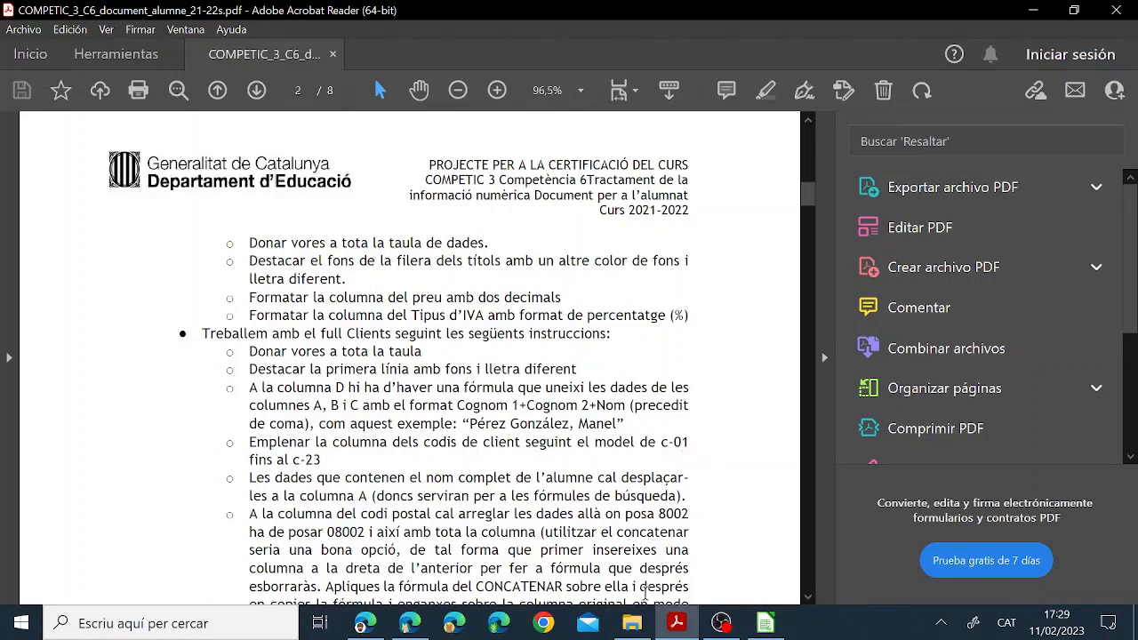
left_click(686, 627)
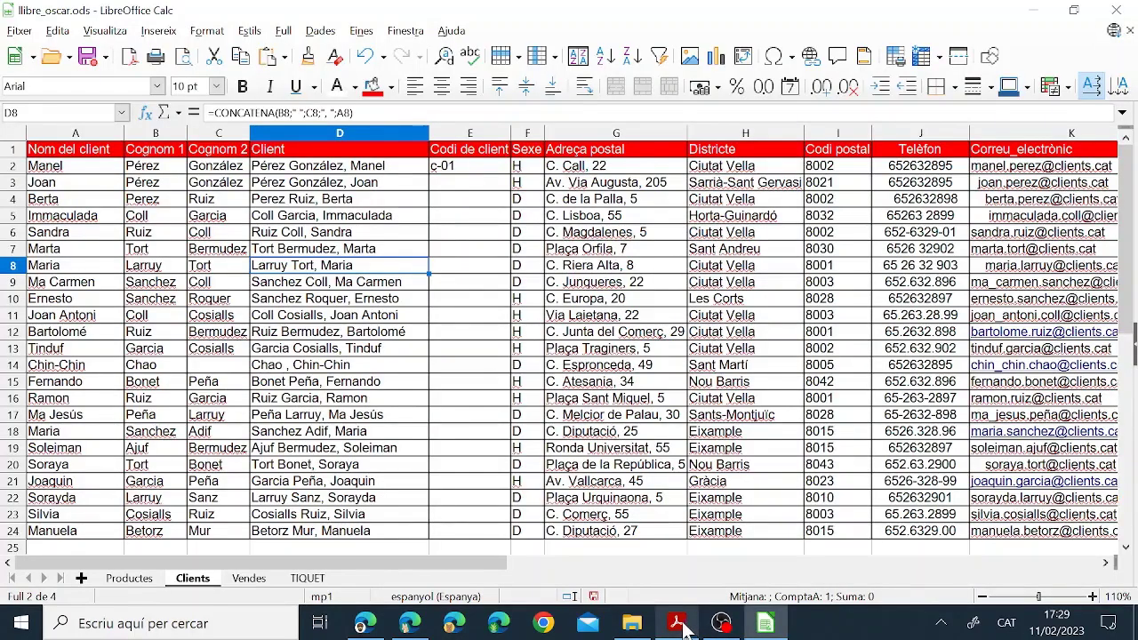
left_click(449, 167)
left_click_drag(514, 175, 514, 238)
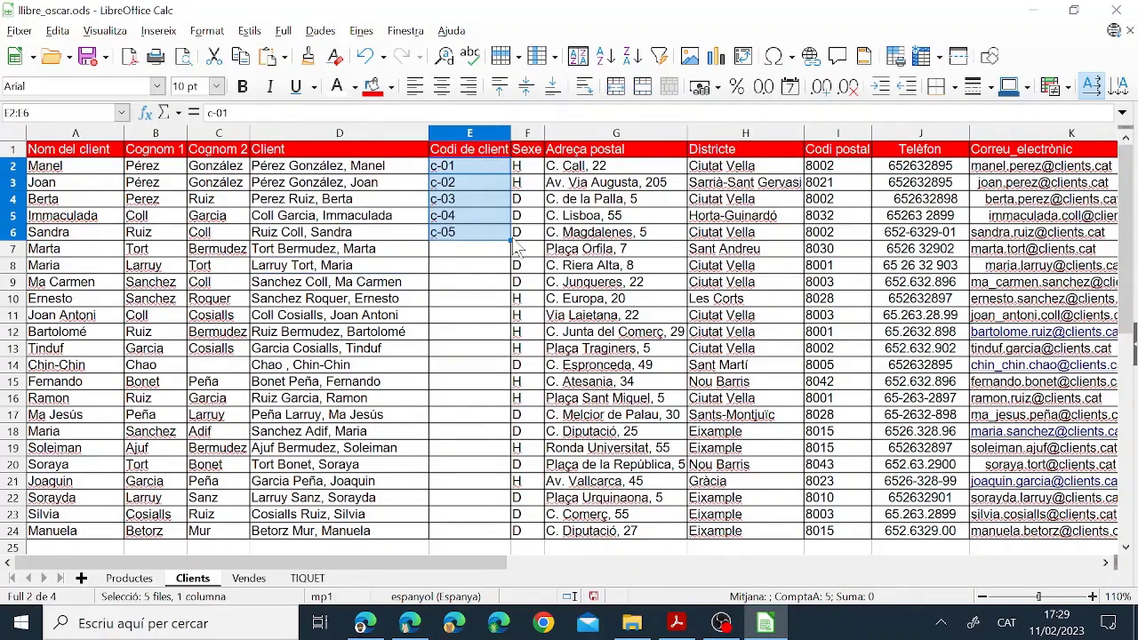
left_click(497, 171)
mouse_move(511, 176)
left_mouse_down()
mouse_move(472, 306)
mouse_move(493, 453)
mouse_move(480, 182)
mouse_move(487, 198)
mouse_move(494, 165)
mouse_move(511, 175)
left_mouse_up()
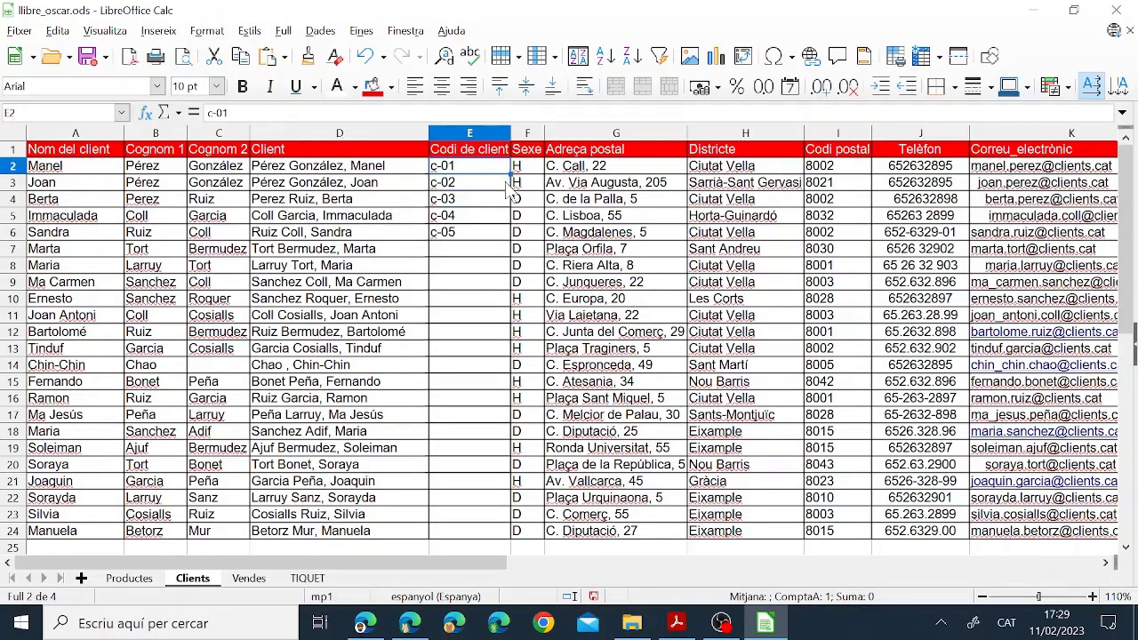
left_click_drag(511, 175, 511, 237)
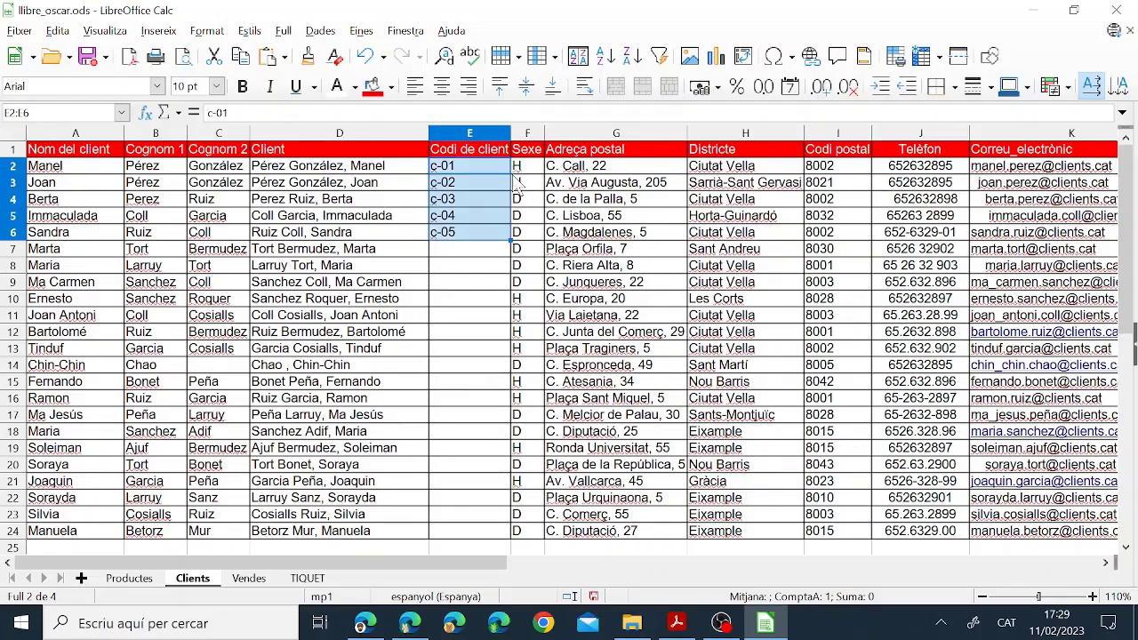
left_click(507, 237)
double_click(511, 241)
left_click(468, 281)
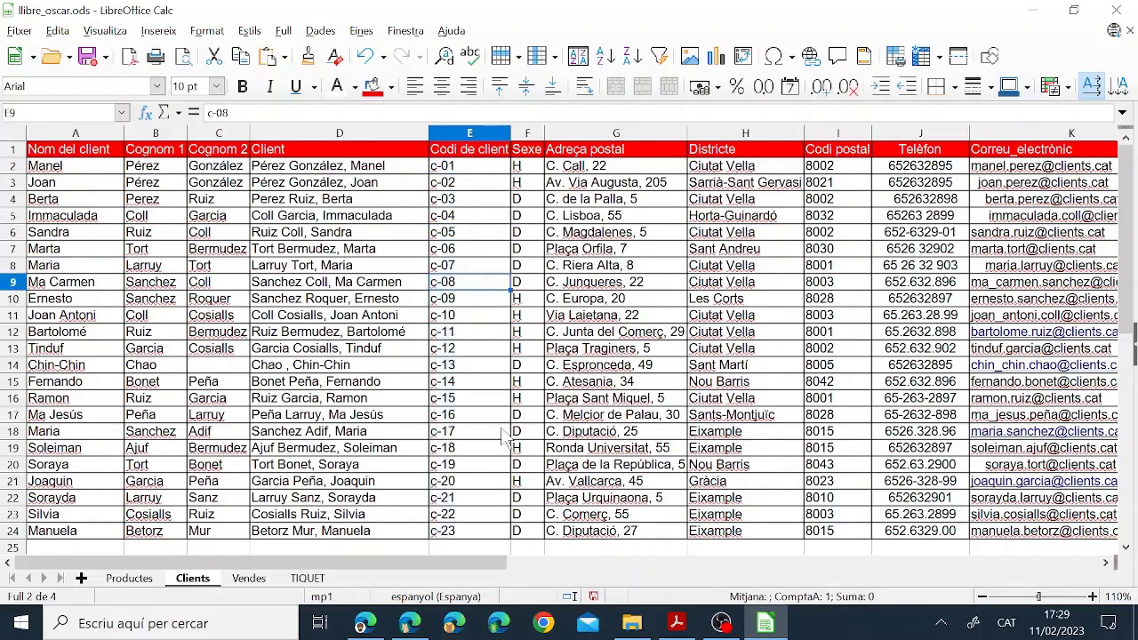
Read the PDF instruction on moving the full-name data to column A, and return to the Clients sheet
left_click(676, 623)
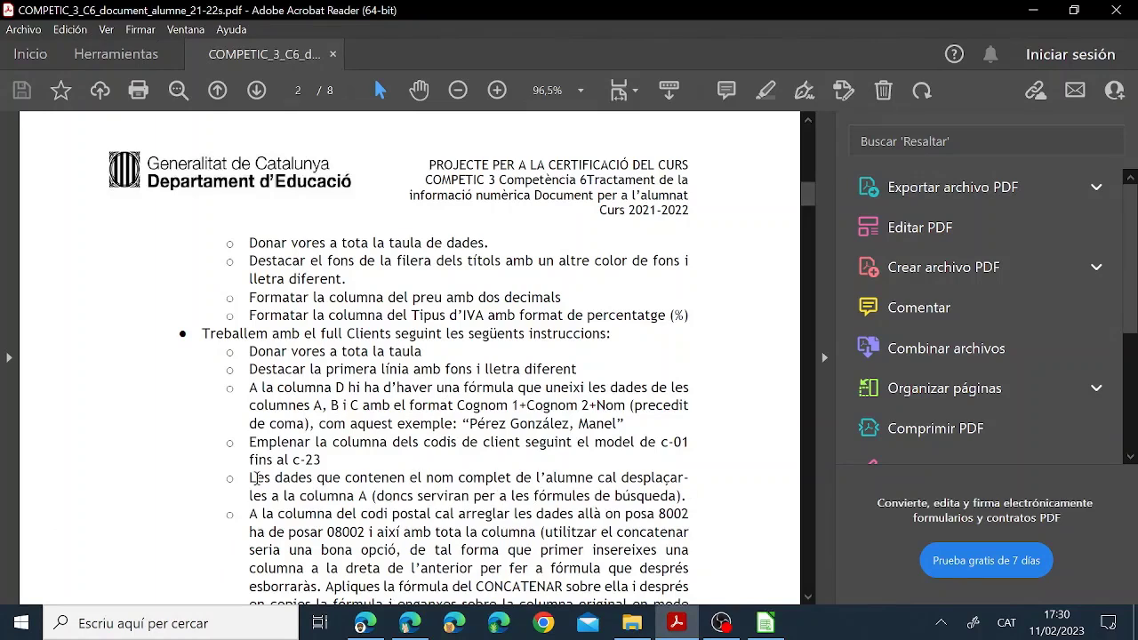
left_click(765, 623)
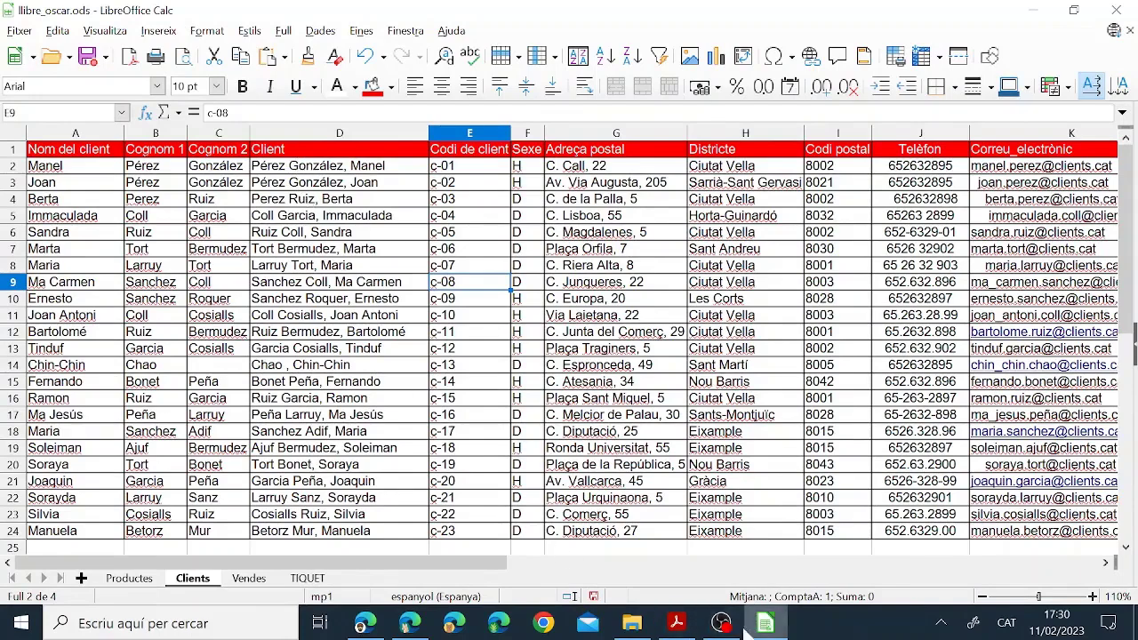
left_click(685, 625)
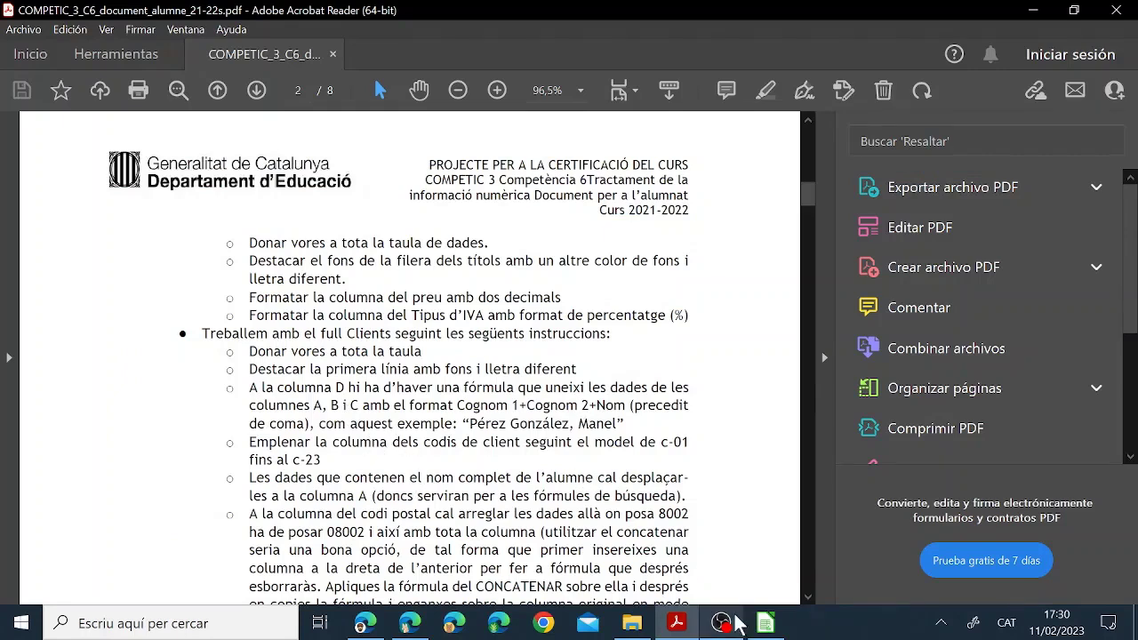
left_click(766, 623)
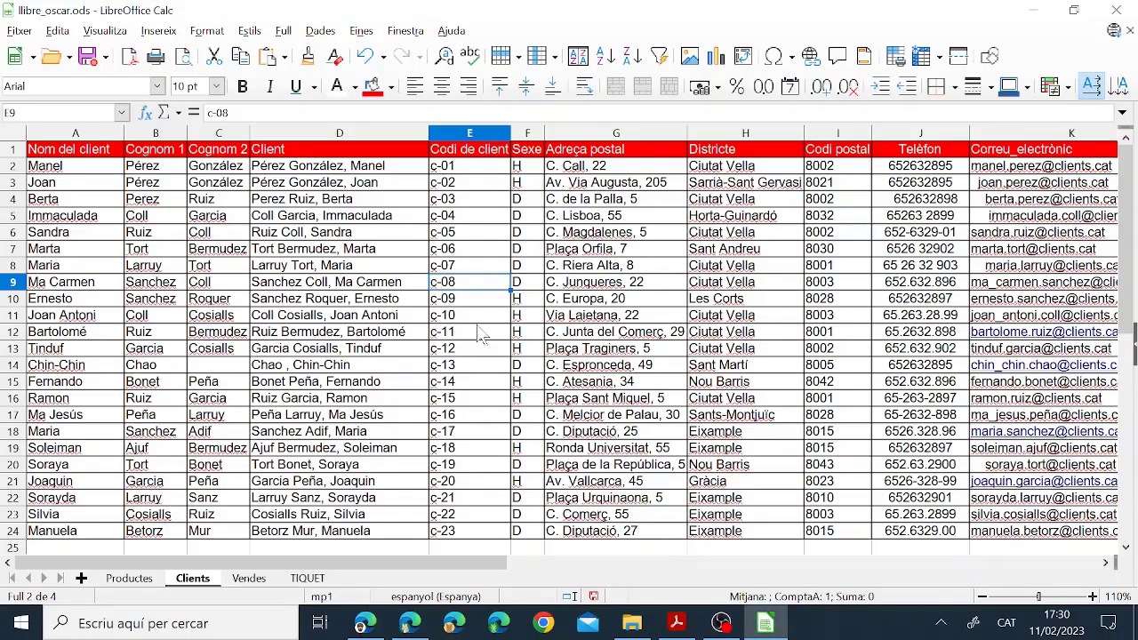
left_click(325, 136)
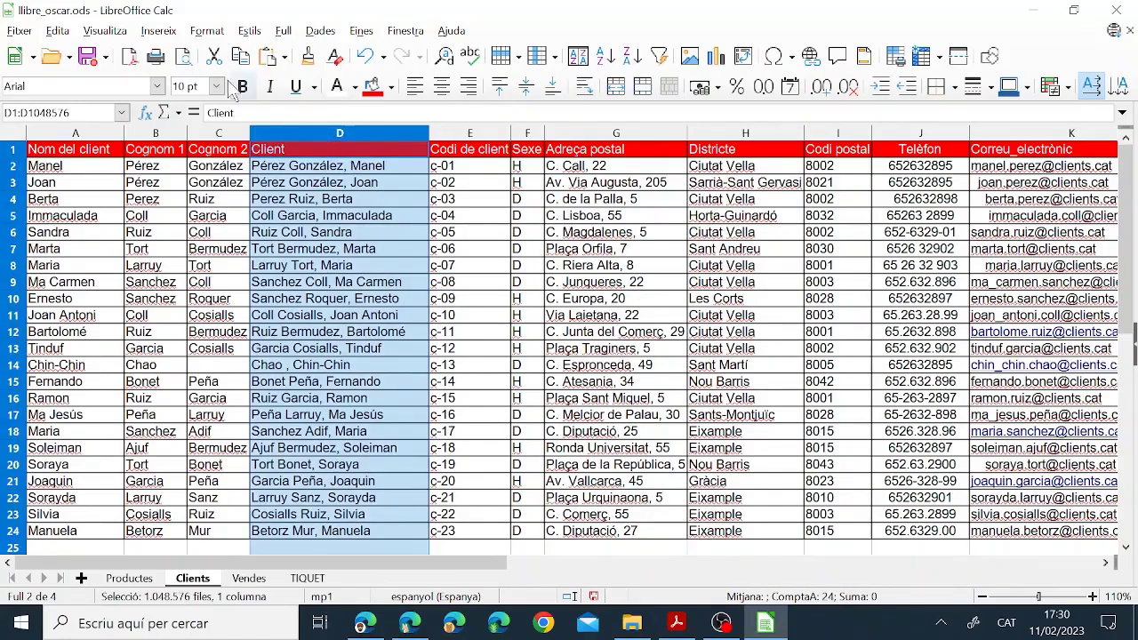
left_click(240, 56)
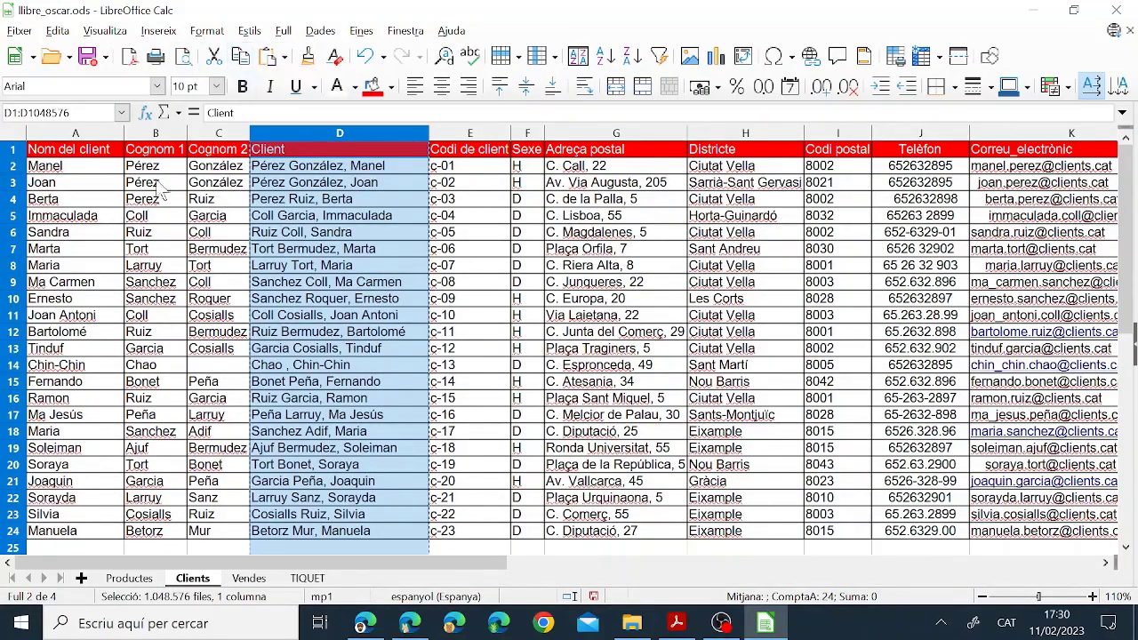
left_click(98, 136)
right_click(98, 136)
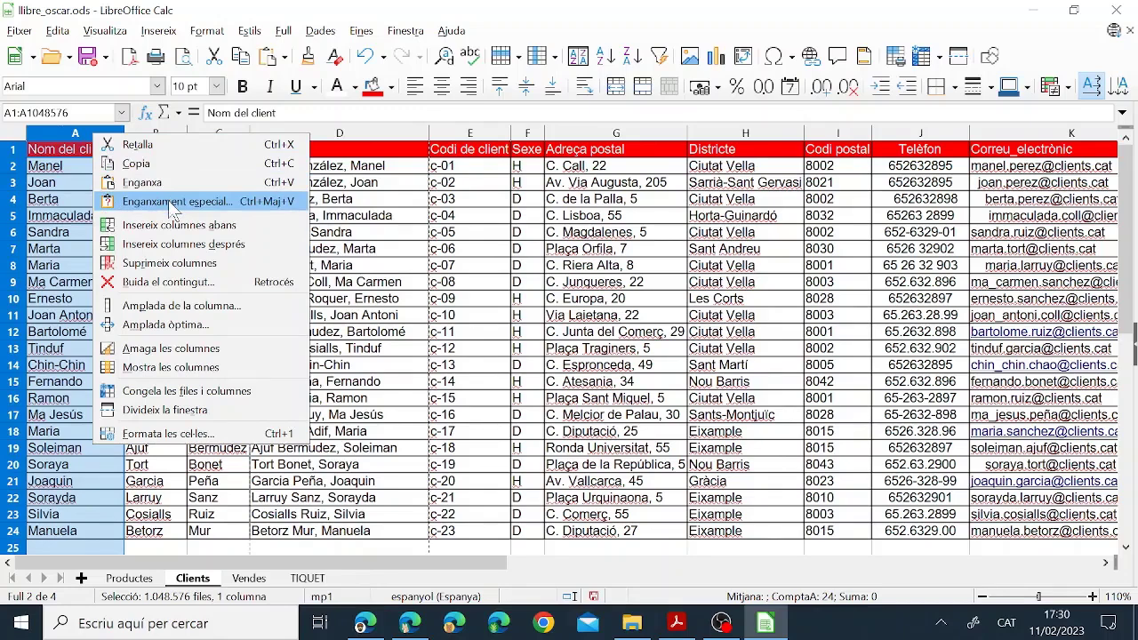
left_click(444, 223)
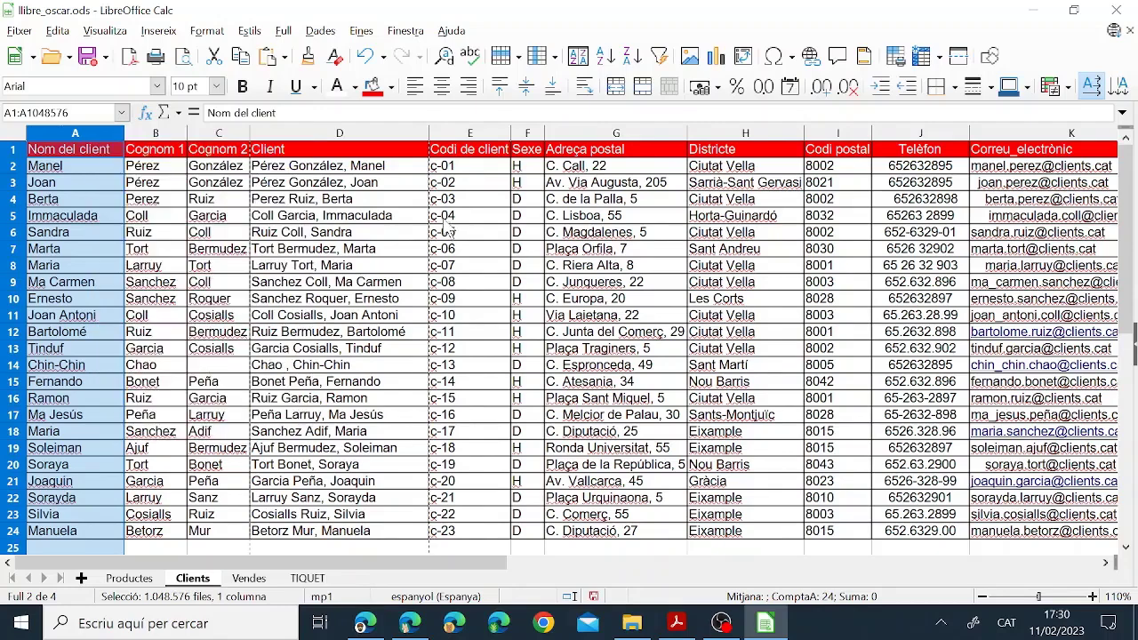
left_click(64, 251)
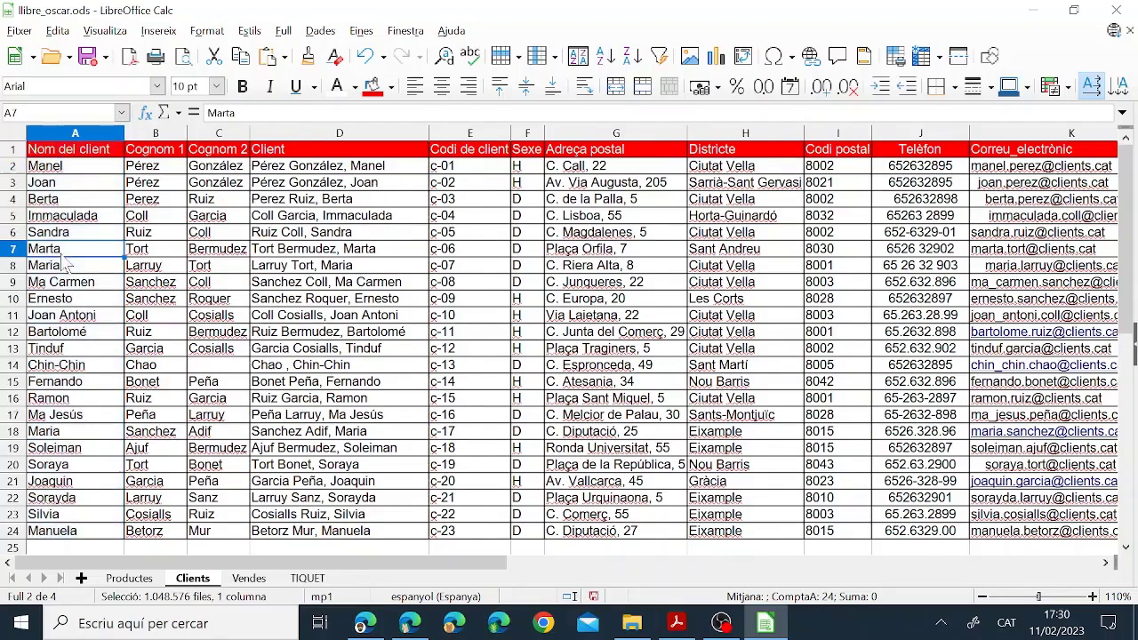
Insert an empty column before column A of the Clients sheet
left_click(71, 133)
right_click(66, 136)
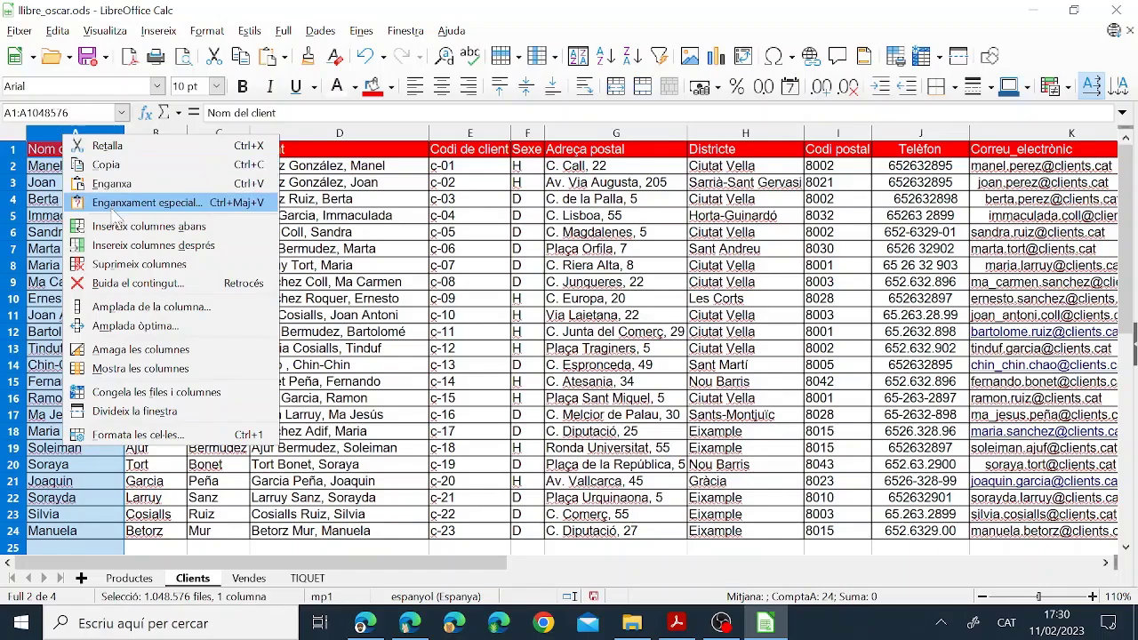
left_click(174, 227)
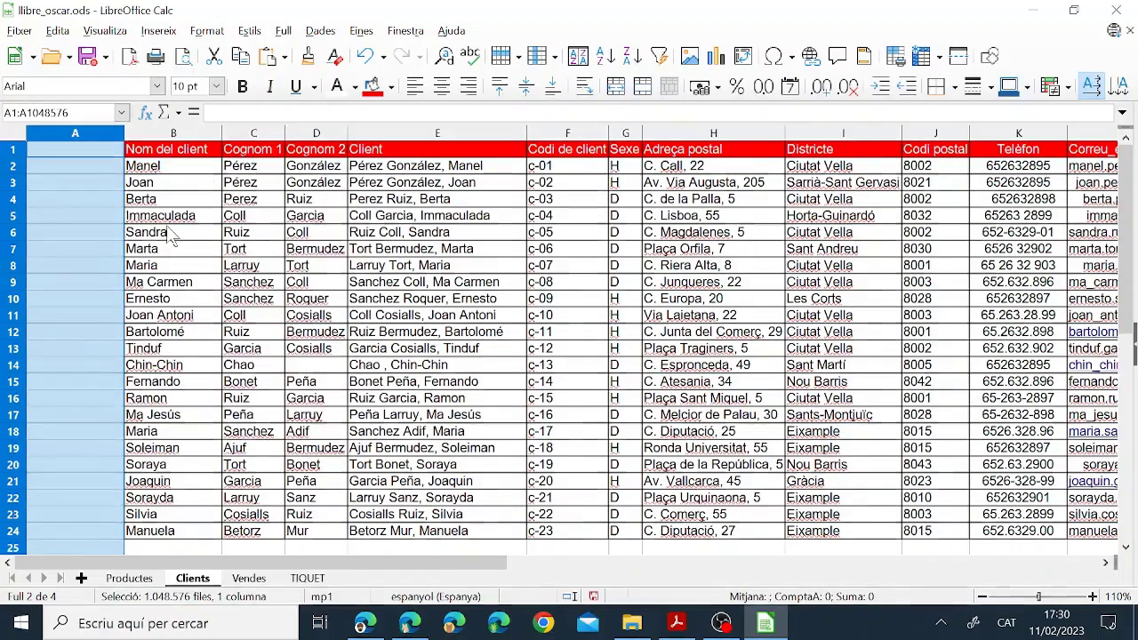
Copy the Client formula column E and paste only its values into the empty column A, starting at A1
left_click(400, 215)
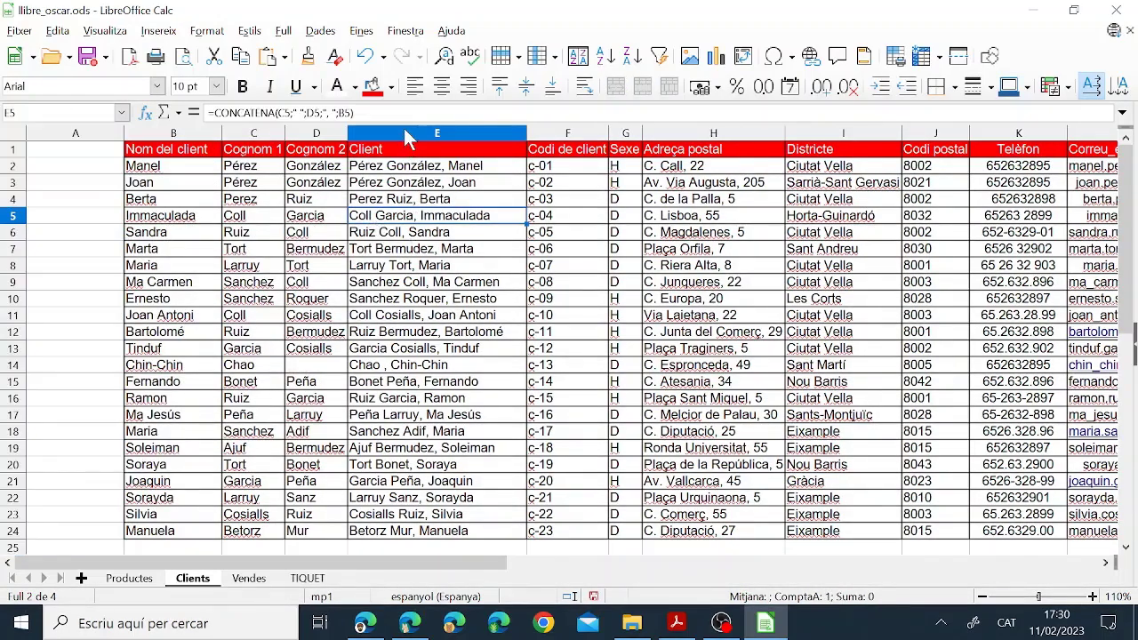
left_click(405, 134)
right_click(404, 138)
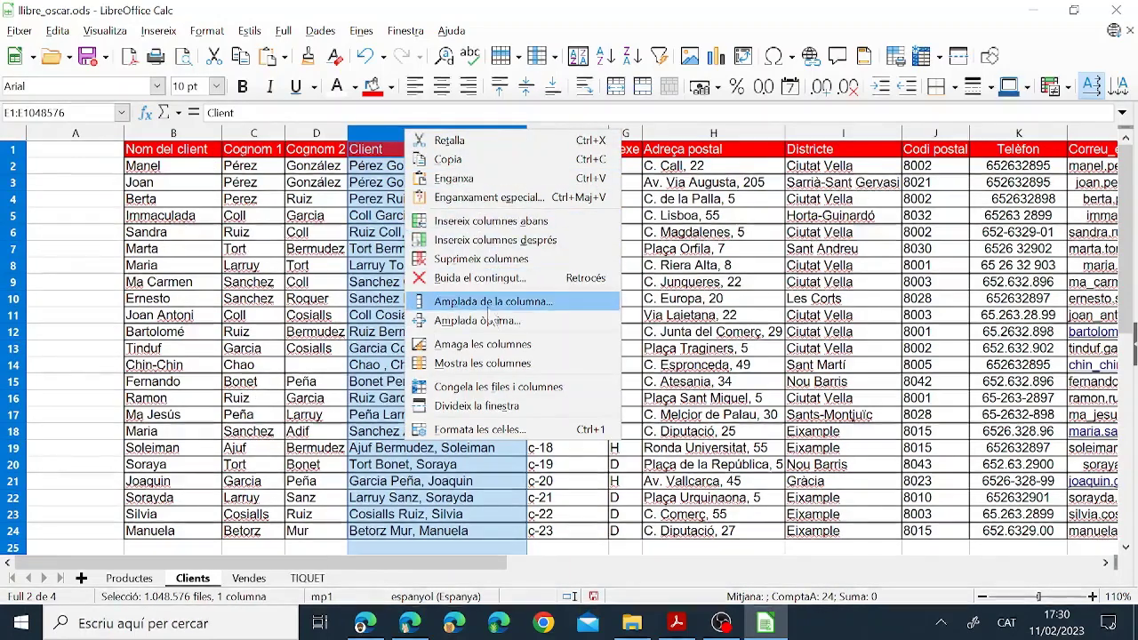
left_click(458, 161)
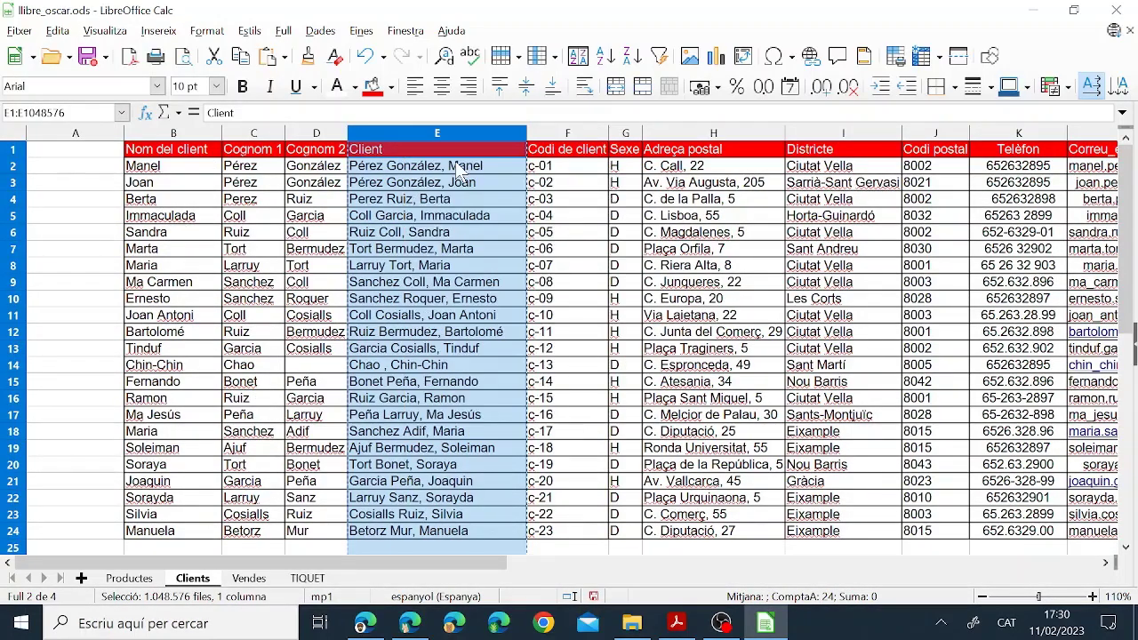
left_click(75, 149)
right_click(76, 151)
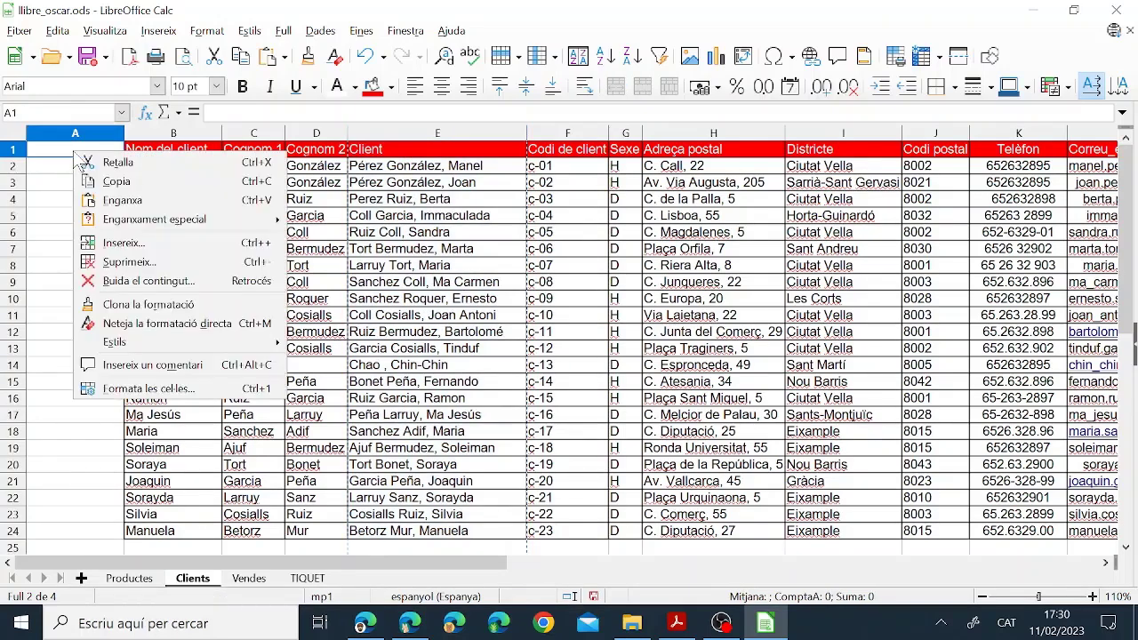
mouse_move(241, 221)
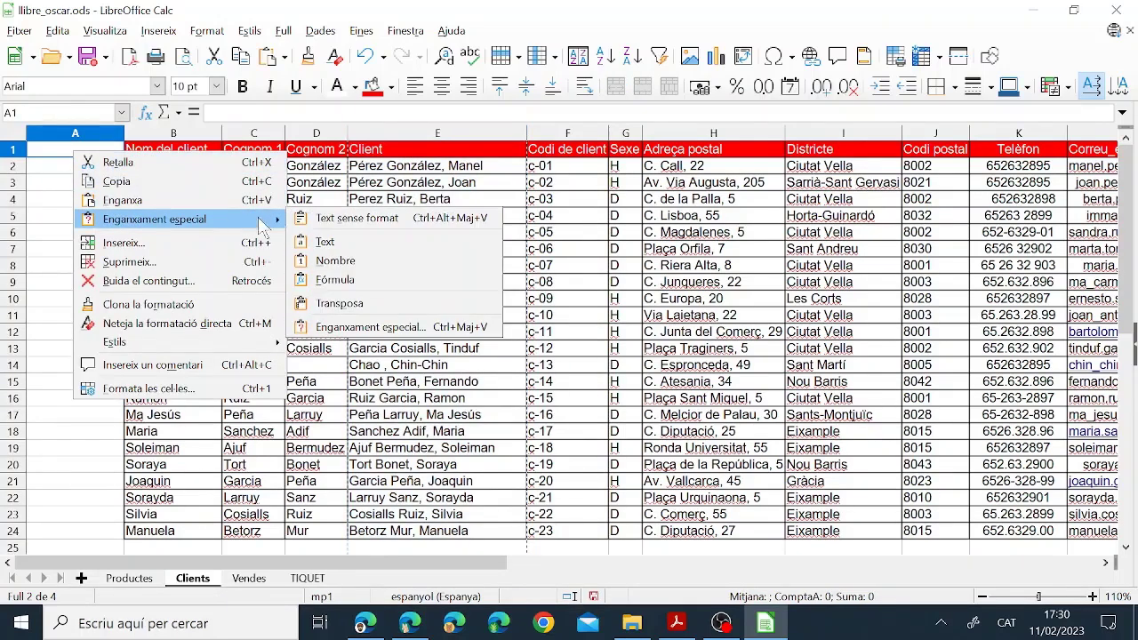
left_click(378, 329)
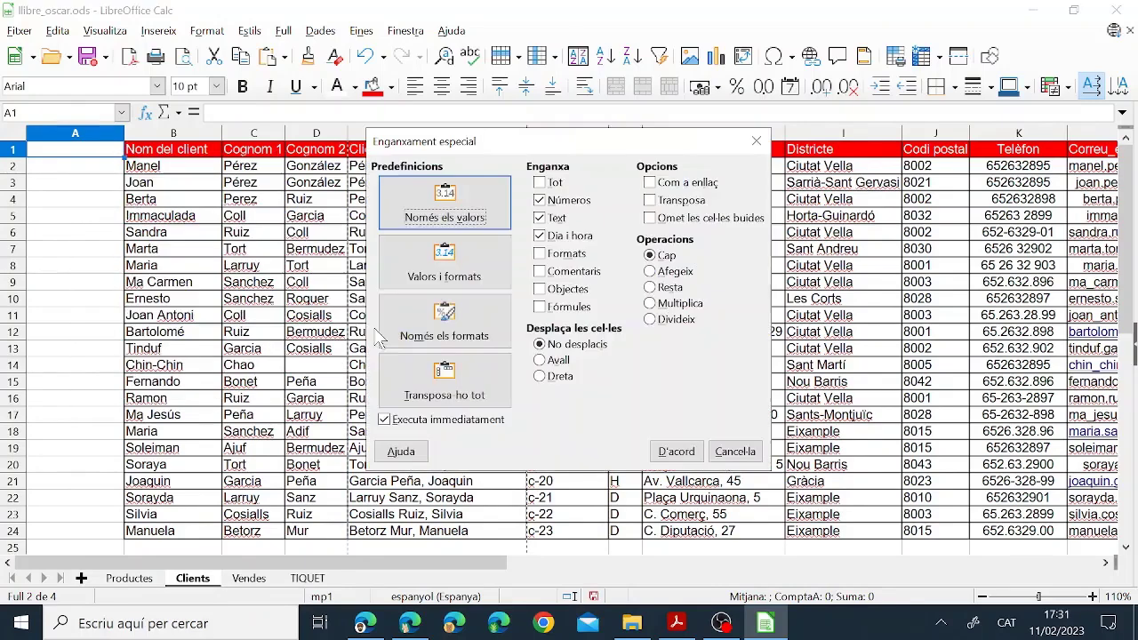
left_click(438, 225)
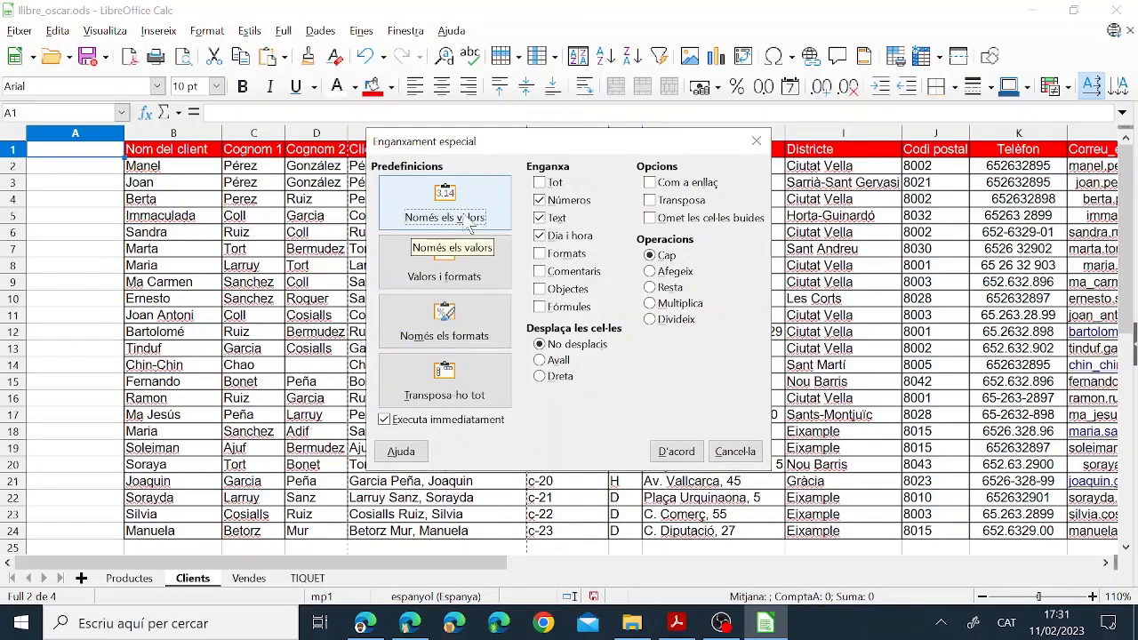
left_click(391, 169)
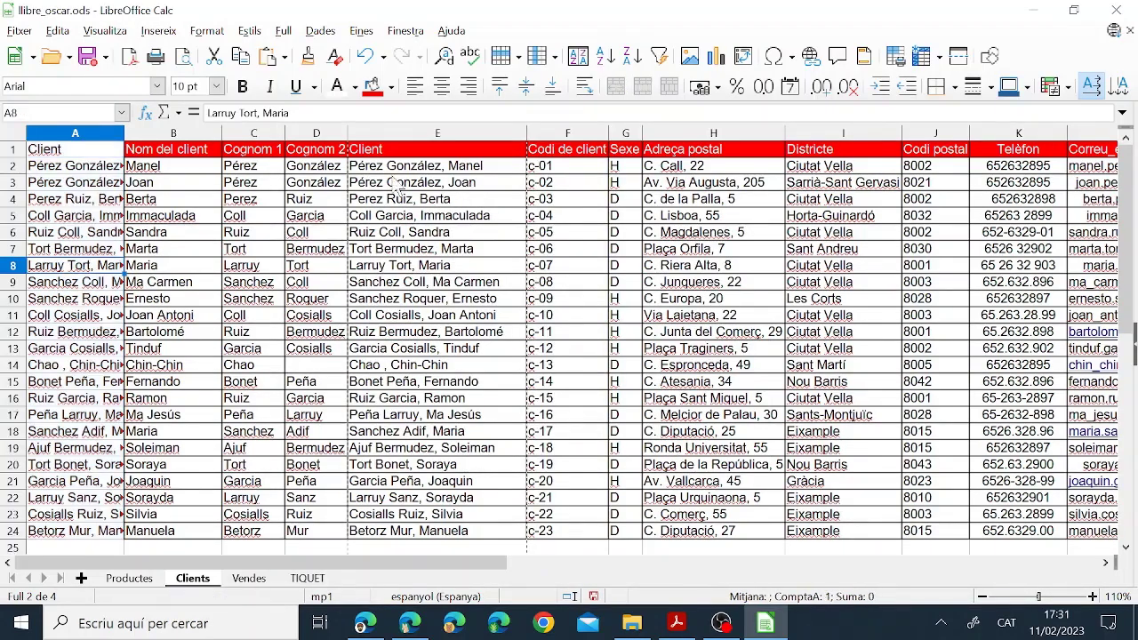
Compare the pasted full names in column A with the formulas in column E, and fit column A's width to its contents
left_click(71, 168)
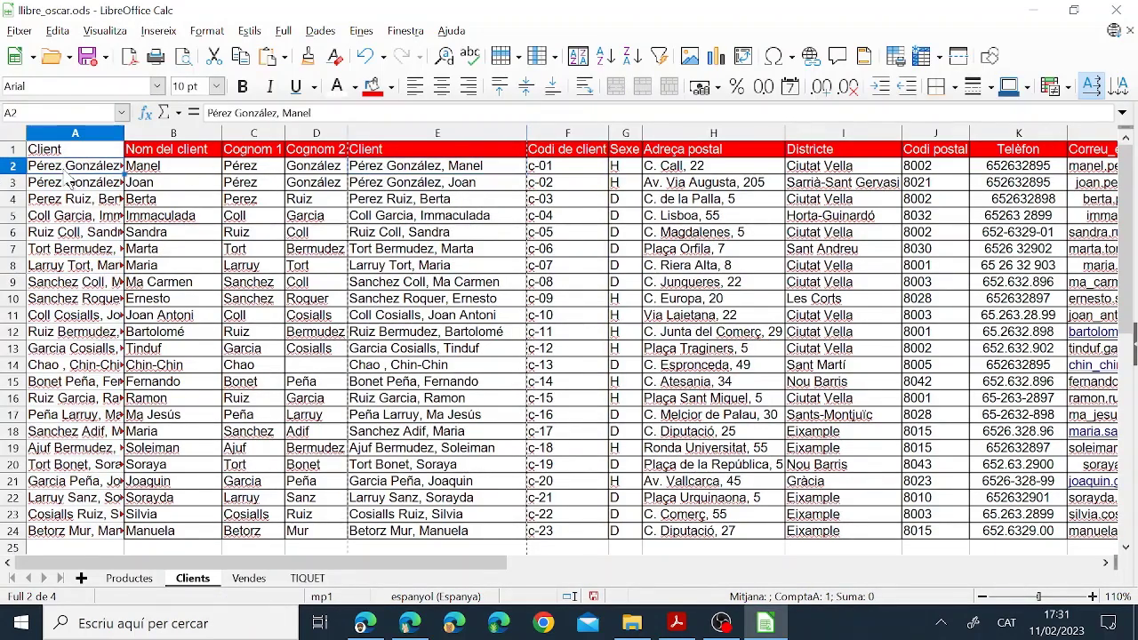
left_click(398, 169)
left_click(267, 265)
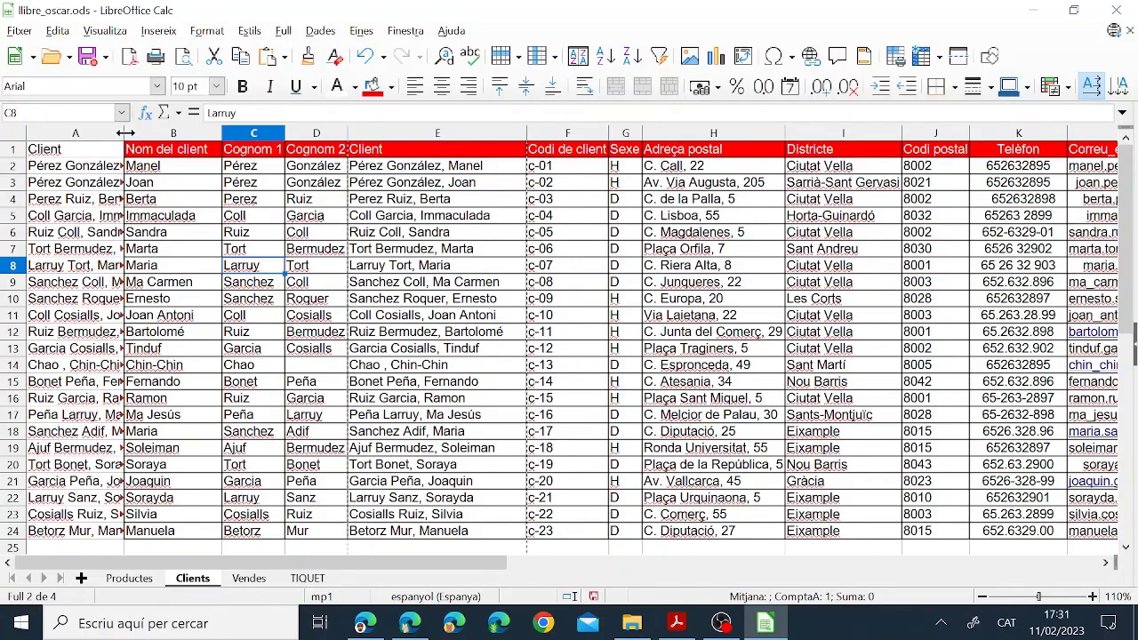
double_click(126, 132)
left_click(133, 215)
left_click(438, 150)
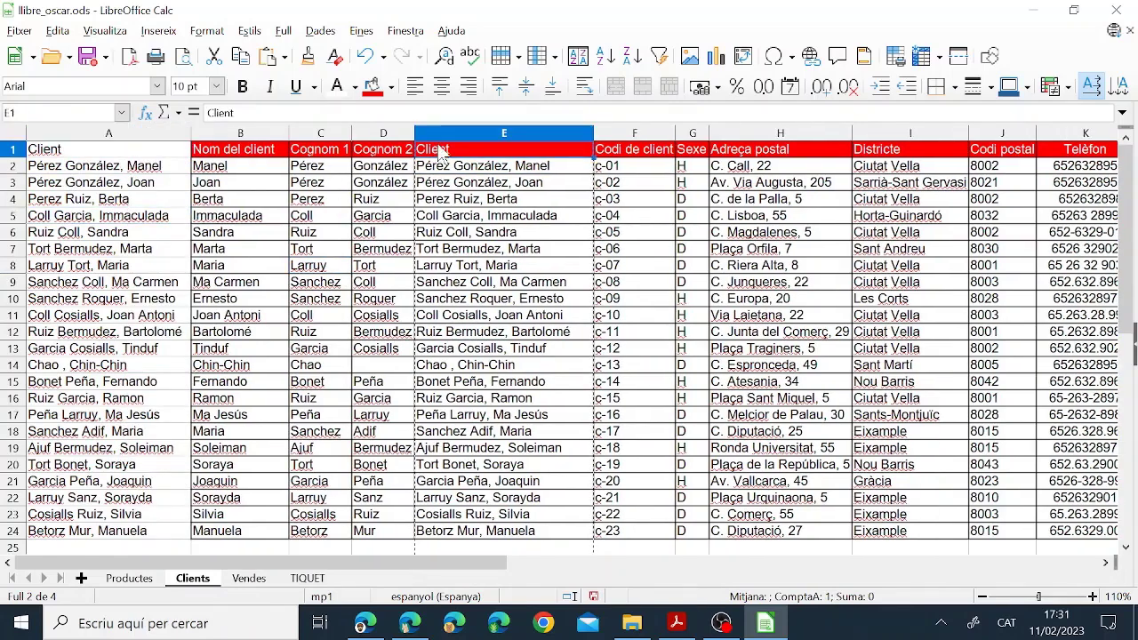
left_click(308, 57)
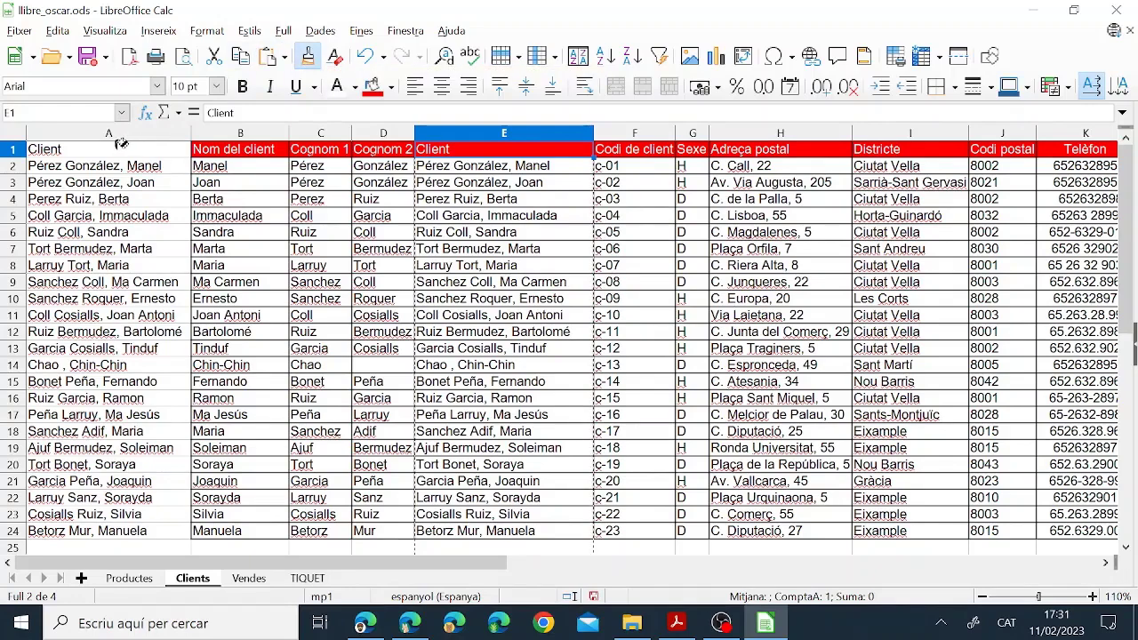
key("Escape")
Clone the formatting of the whole Client column E onto column A
left_click(436, 134)
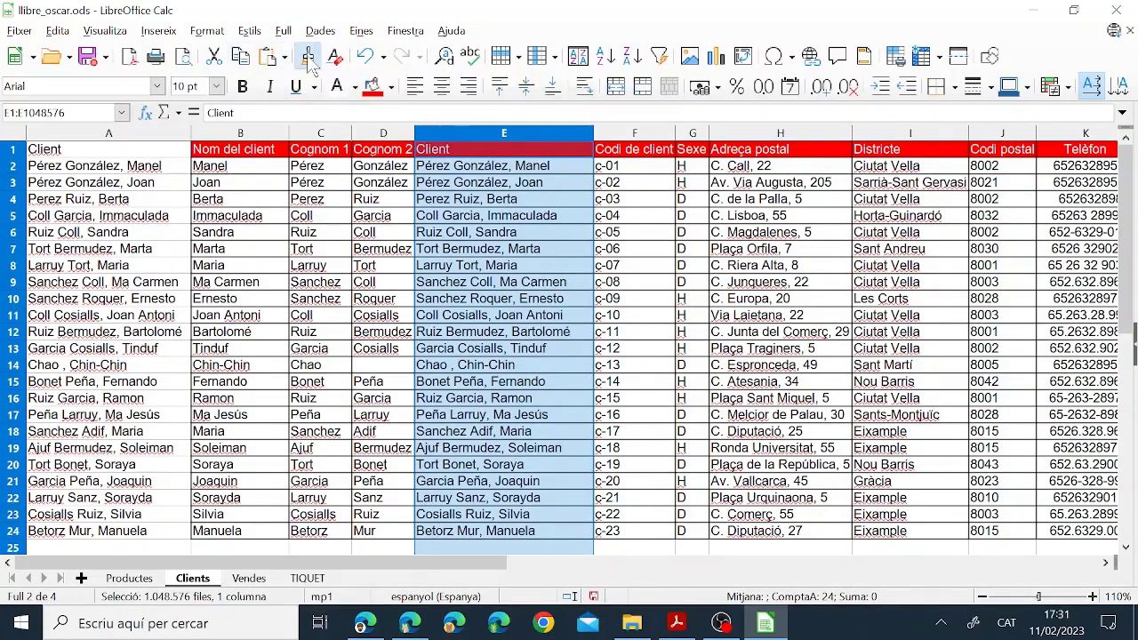
left_click(148, 136)
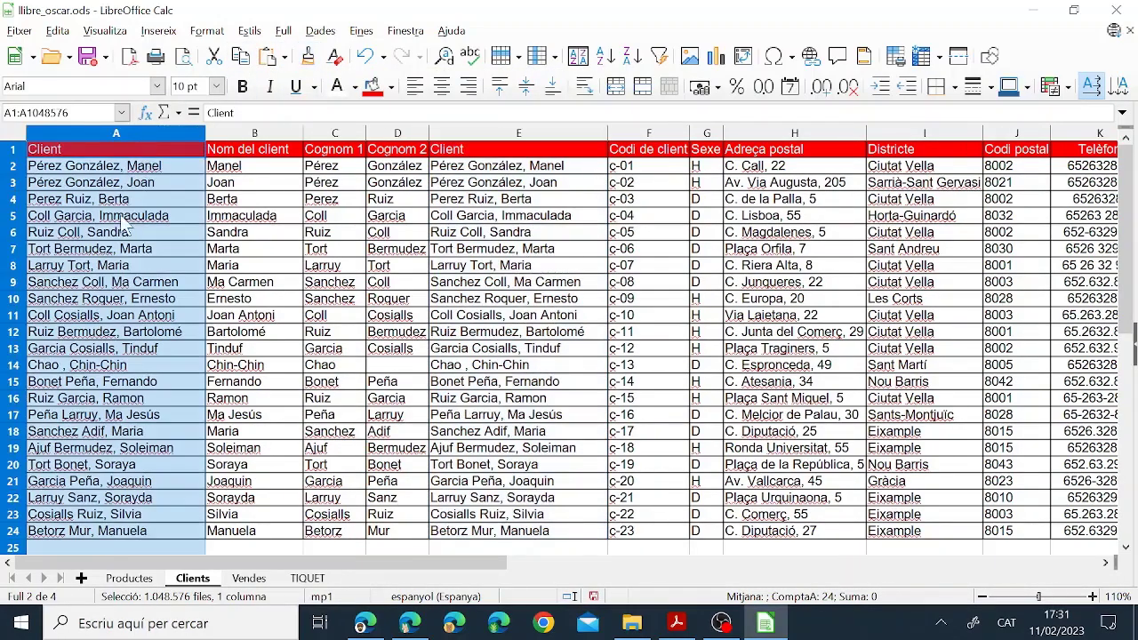
left_click(309, 204)
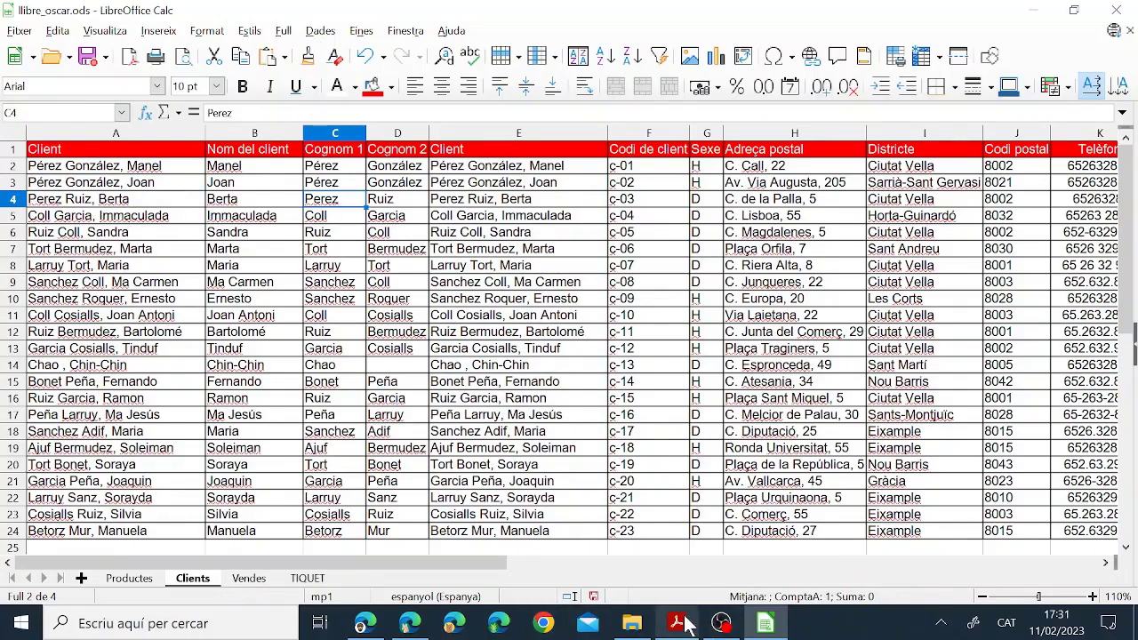
Read the PDF instruction on correcting the postal code column, and return to the Clients sheet in LibreOffice Calc
mouse_move(773, 629)
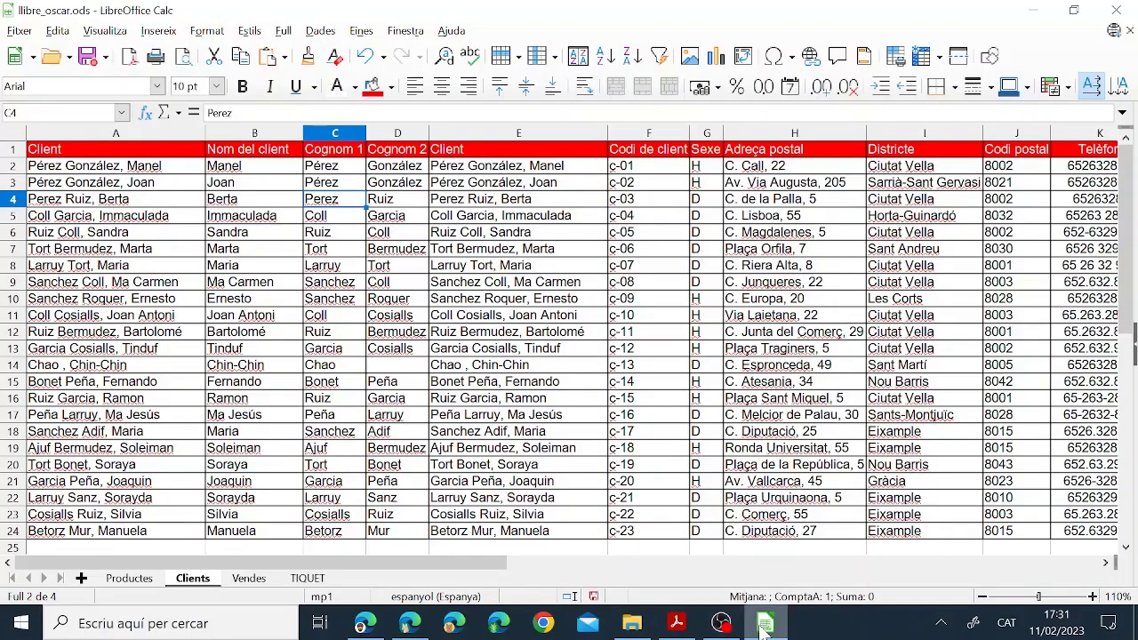
left_click(676, 623)
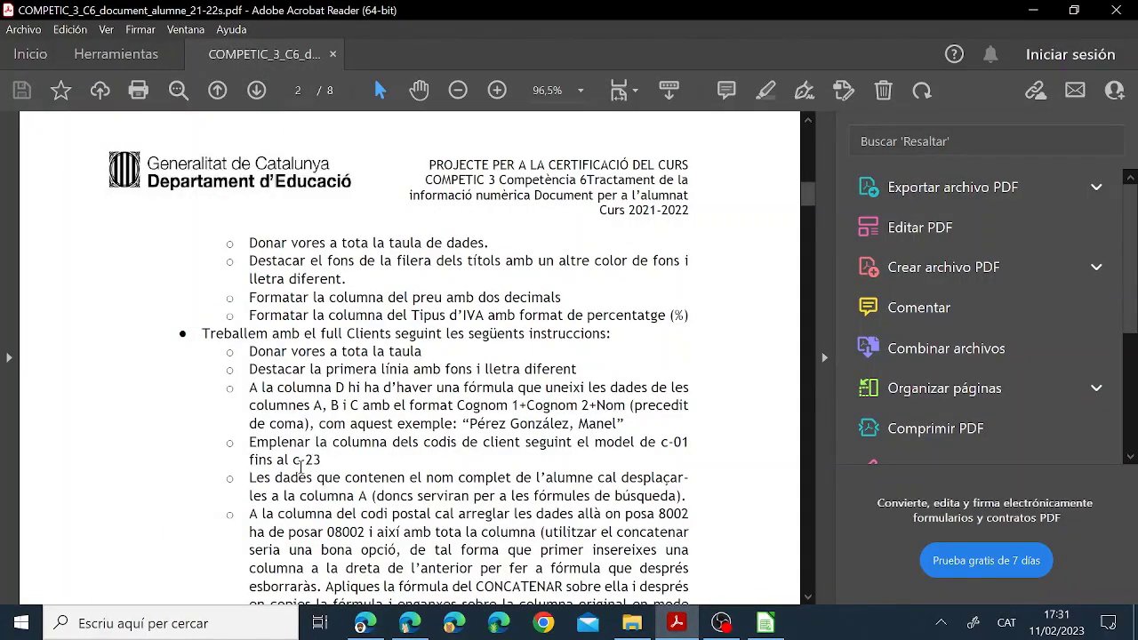
scroll(286, 520, "down", 2)
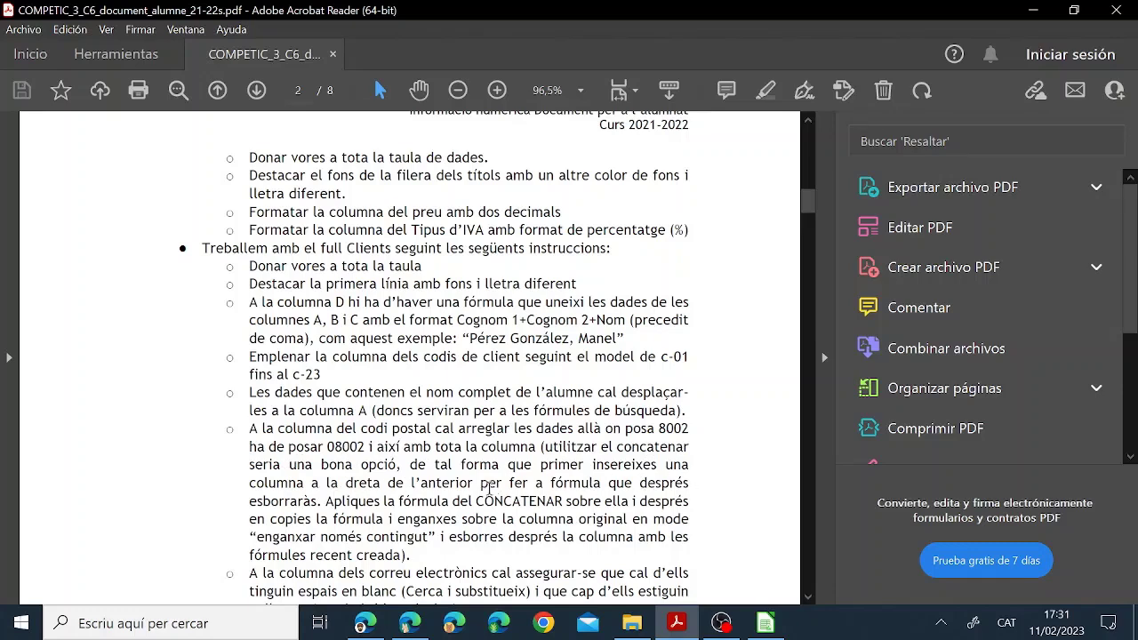
scroll(397, 493, "down", 1)
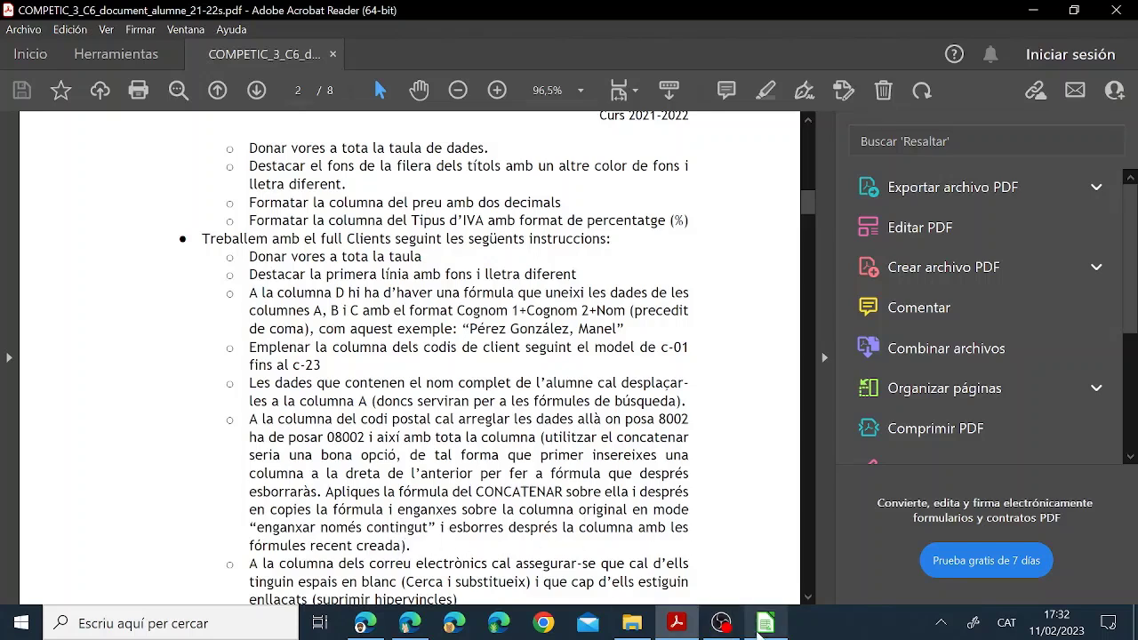
left_click(765, 623)
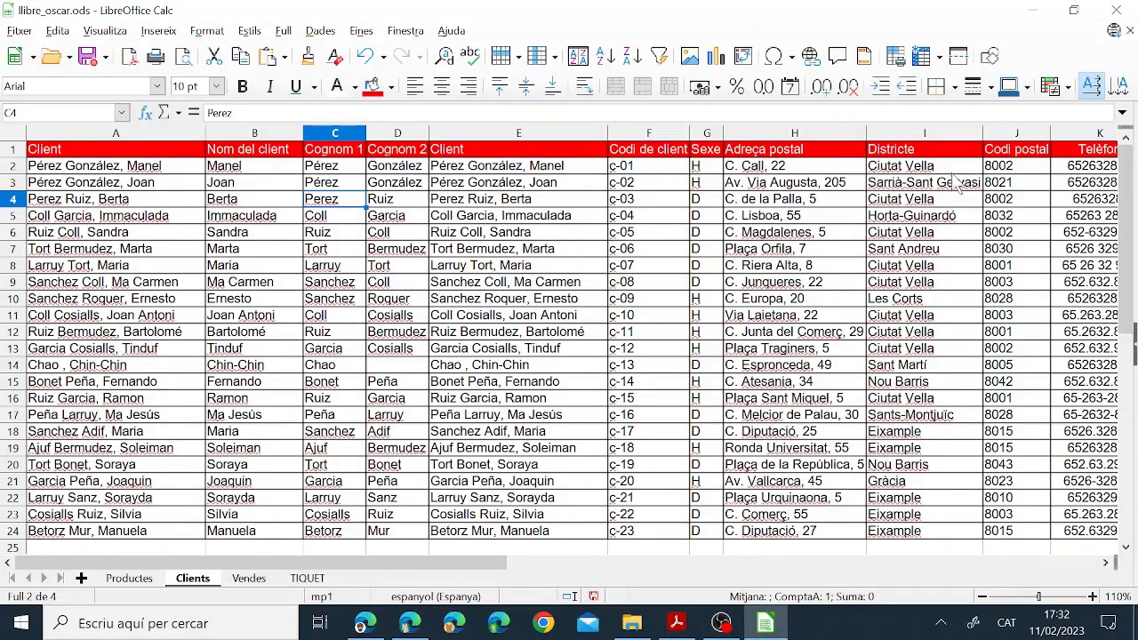
Insert an empty column between the Codi postal and Telèfon columns
left_click(1018, 183)
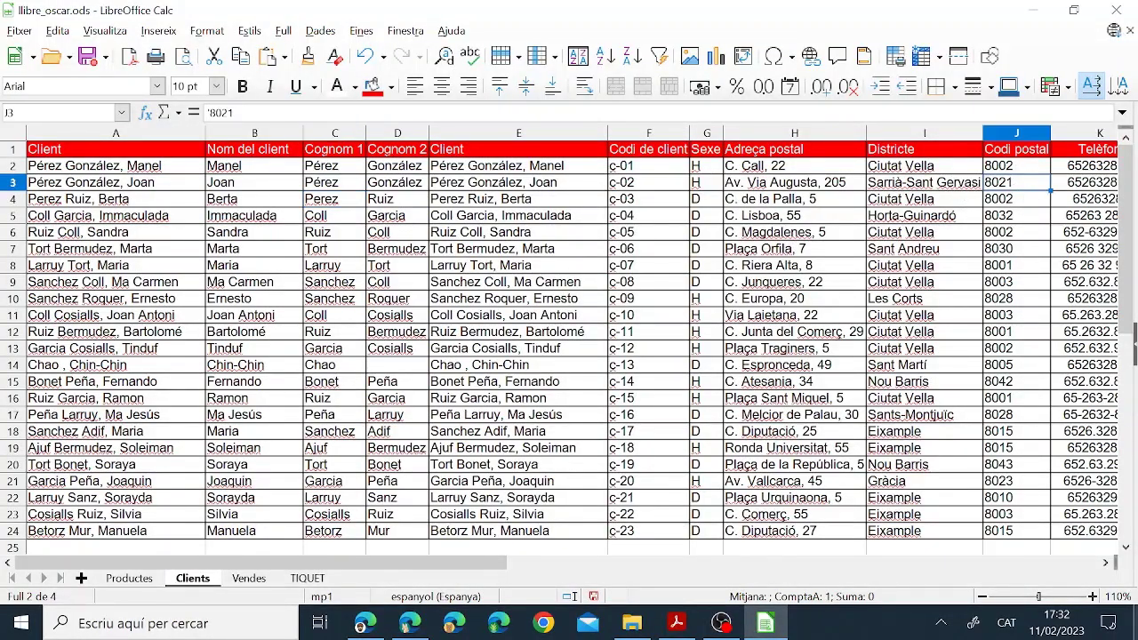
left_click(1106, 563)
left_click(757, 134)
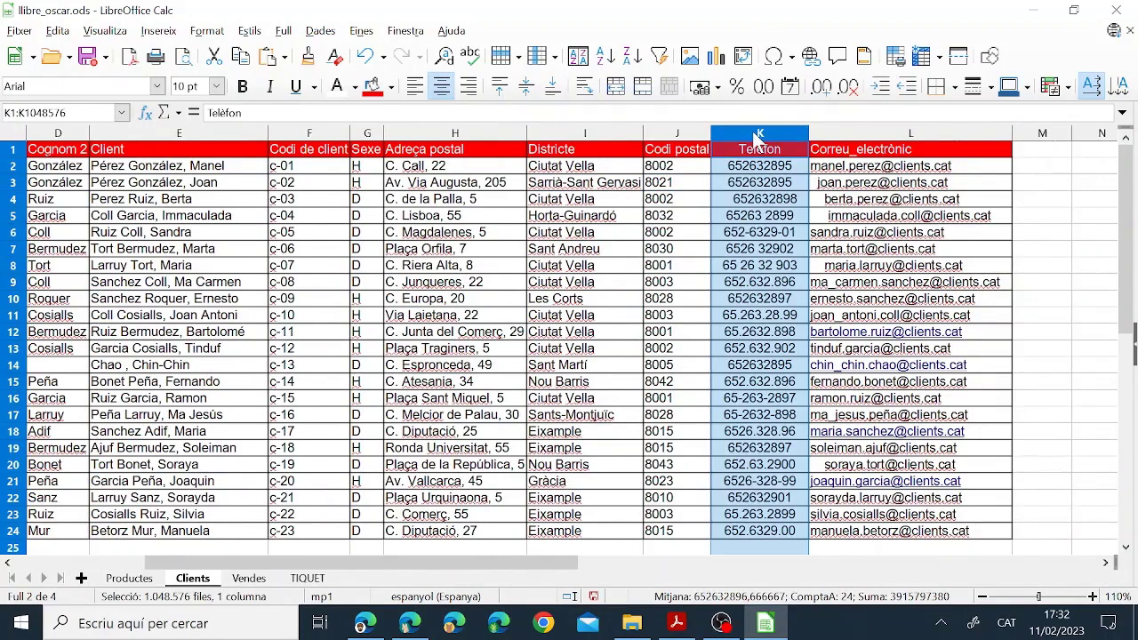
right_click(756, 138)
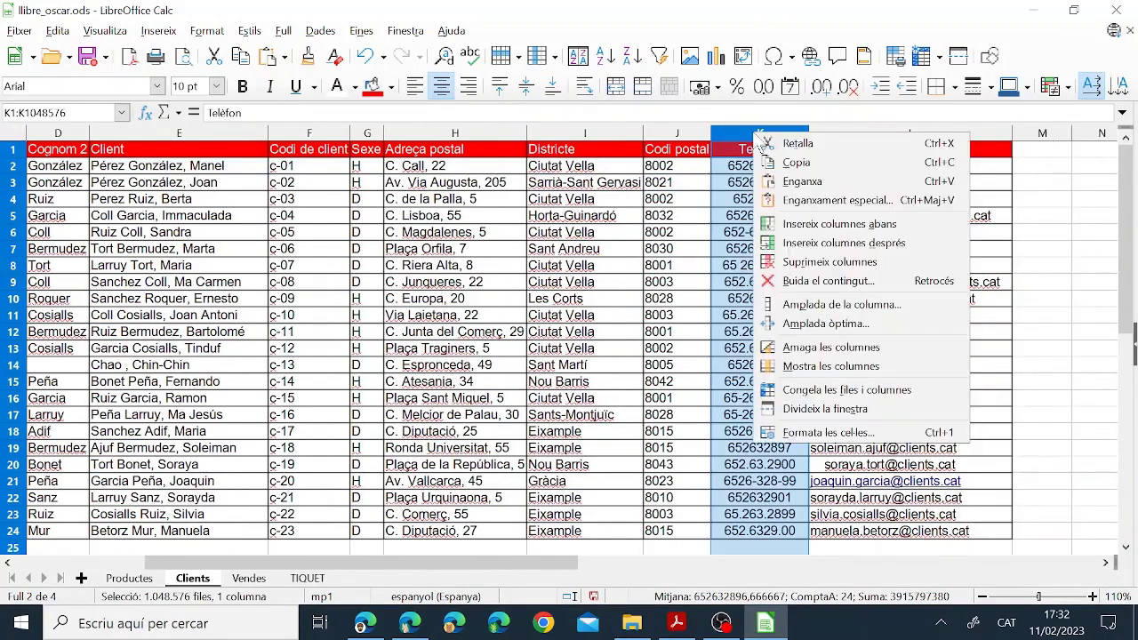
left_click(818, 224)
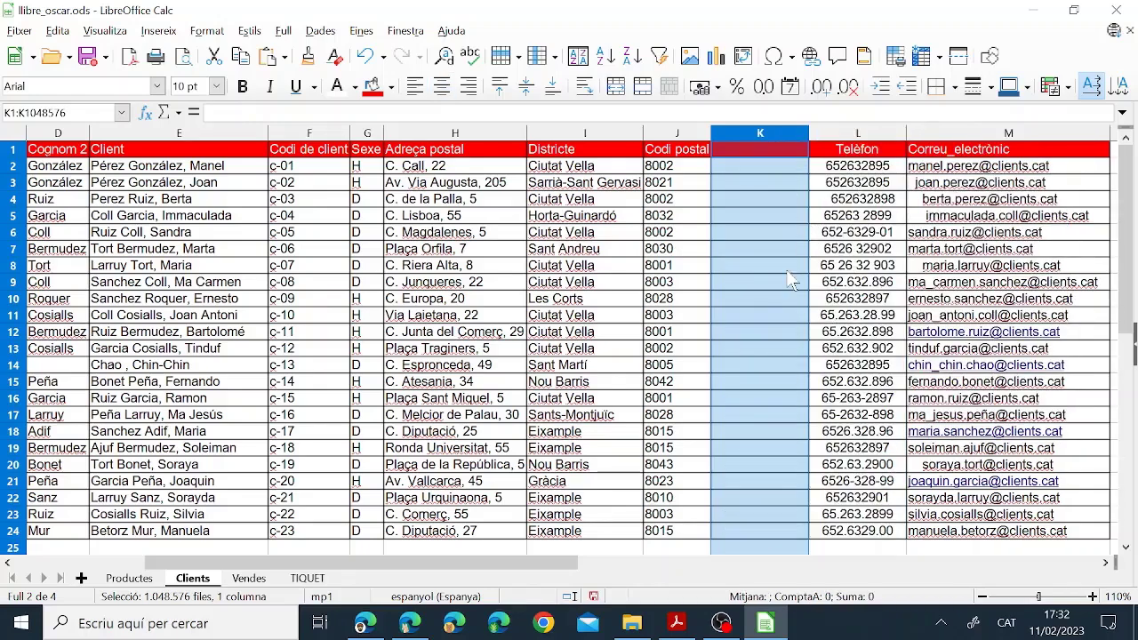
Enter the formula =CONCATENA("0";J2) in cell K2 to prefix the postal code with a zero
left_click(743, 151)
left_click(750, 176)
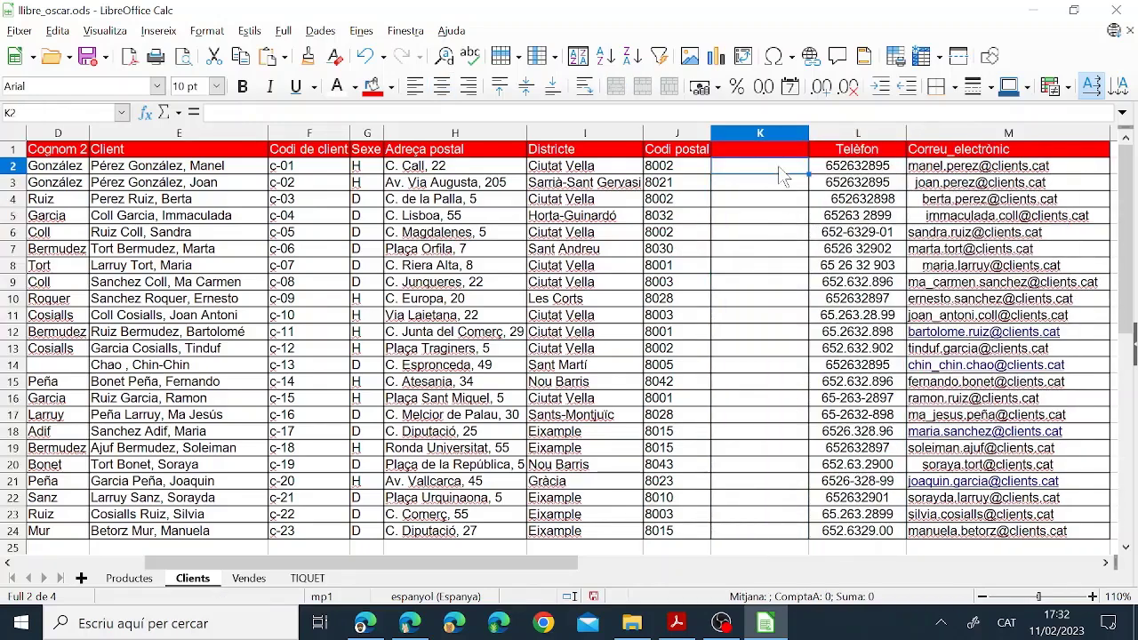
type("=CONCAT")
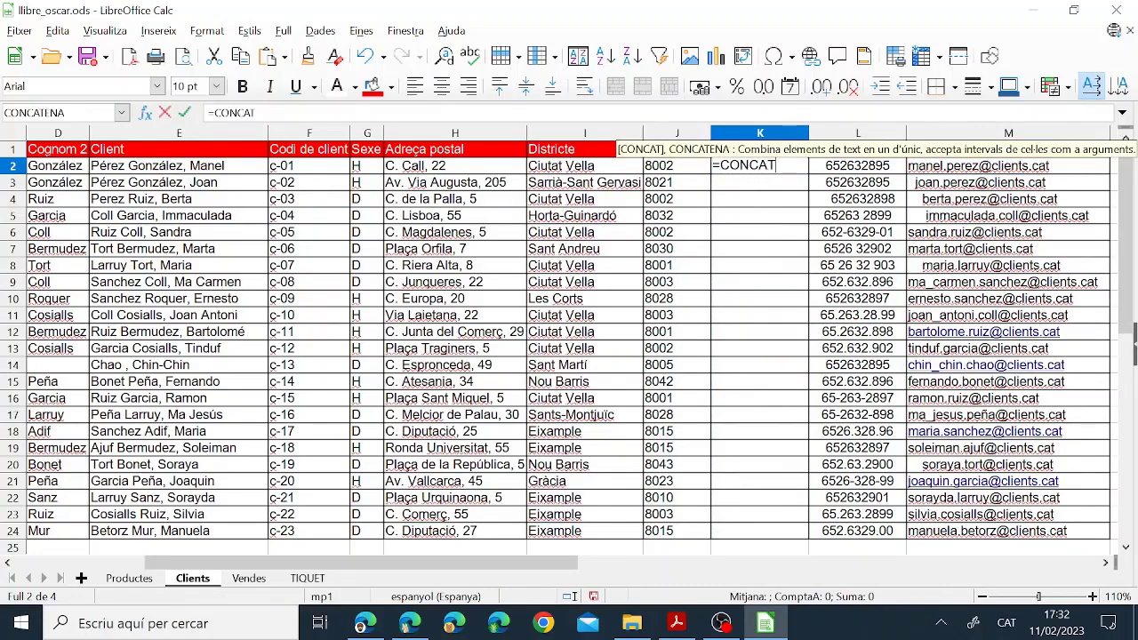
type("ENA(")
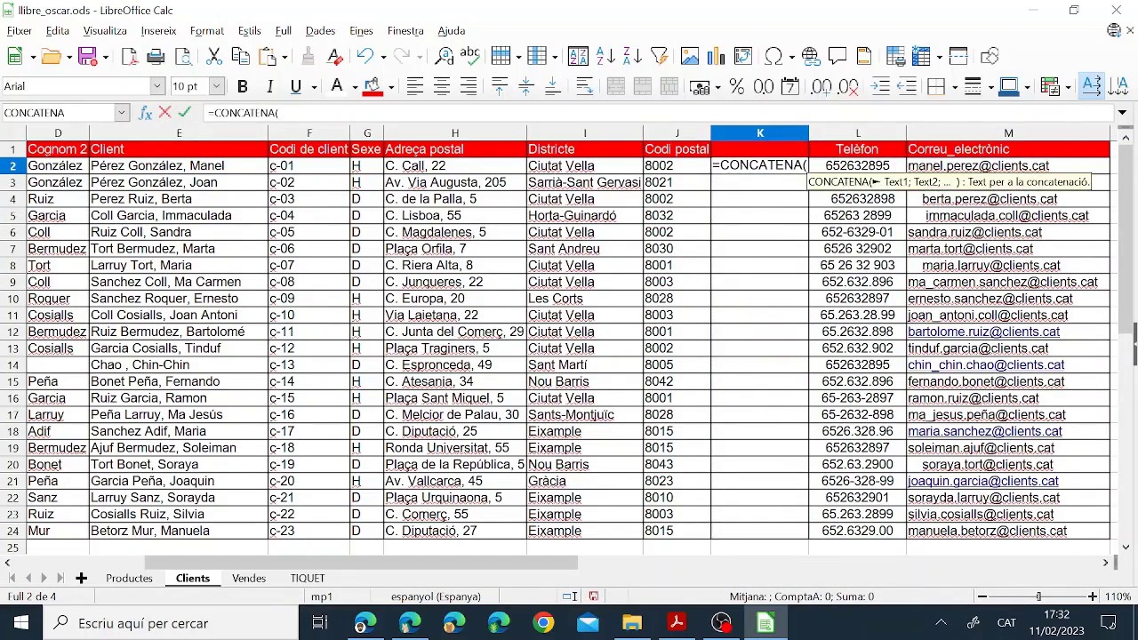
type("\"")
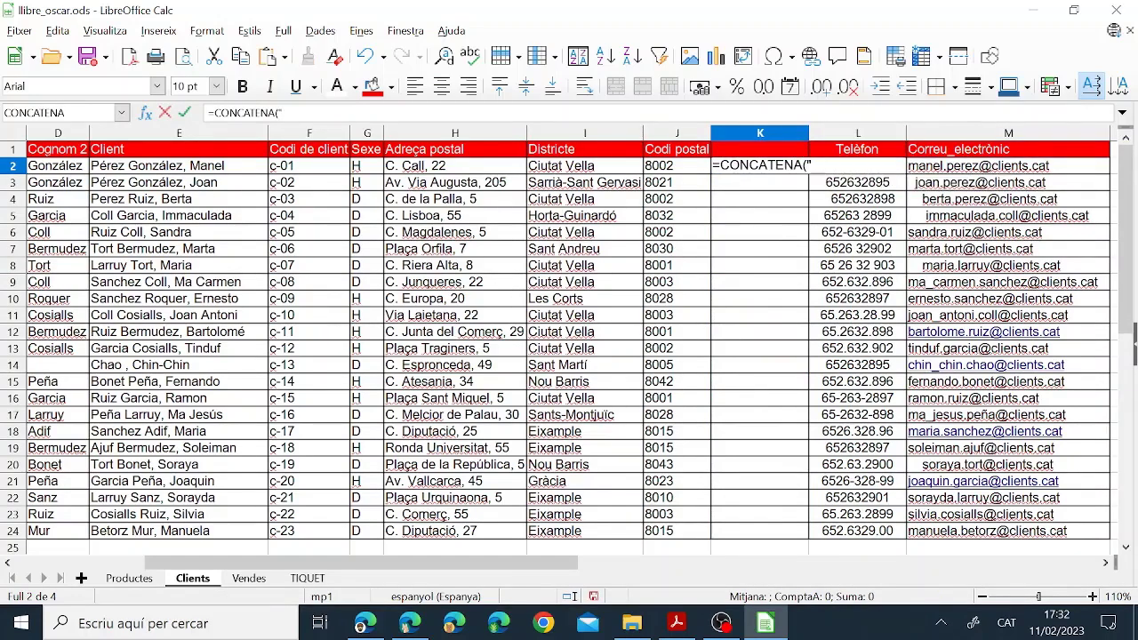
type("0\";")
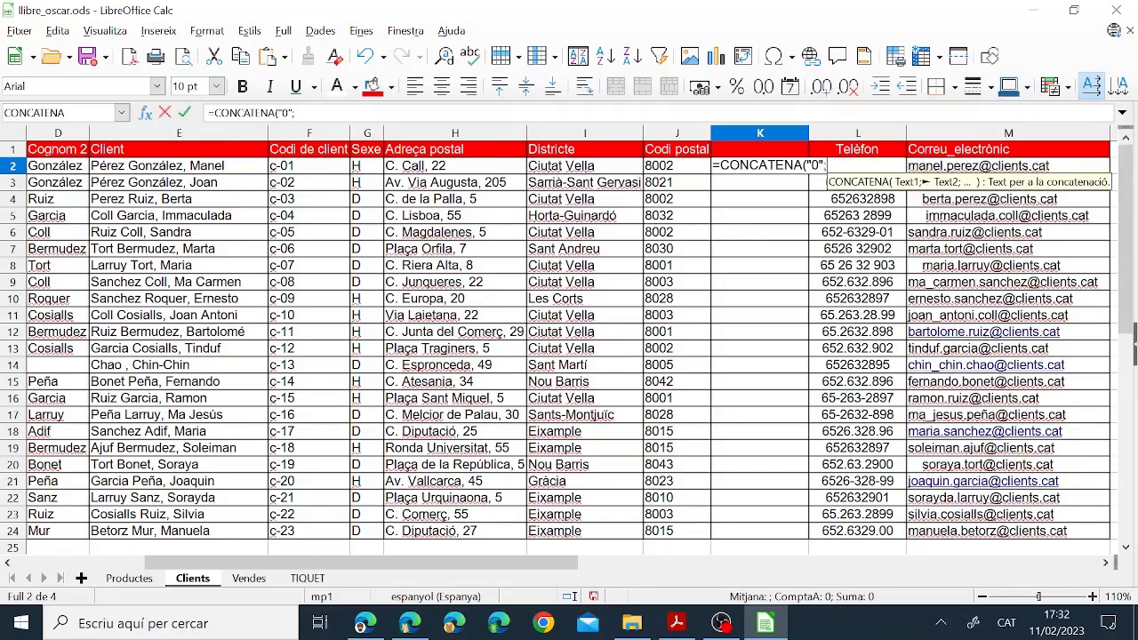
left_click(650, 169)
type(")")
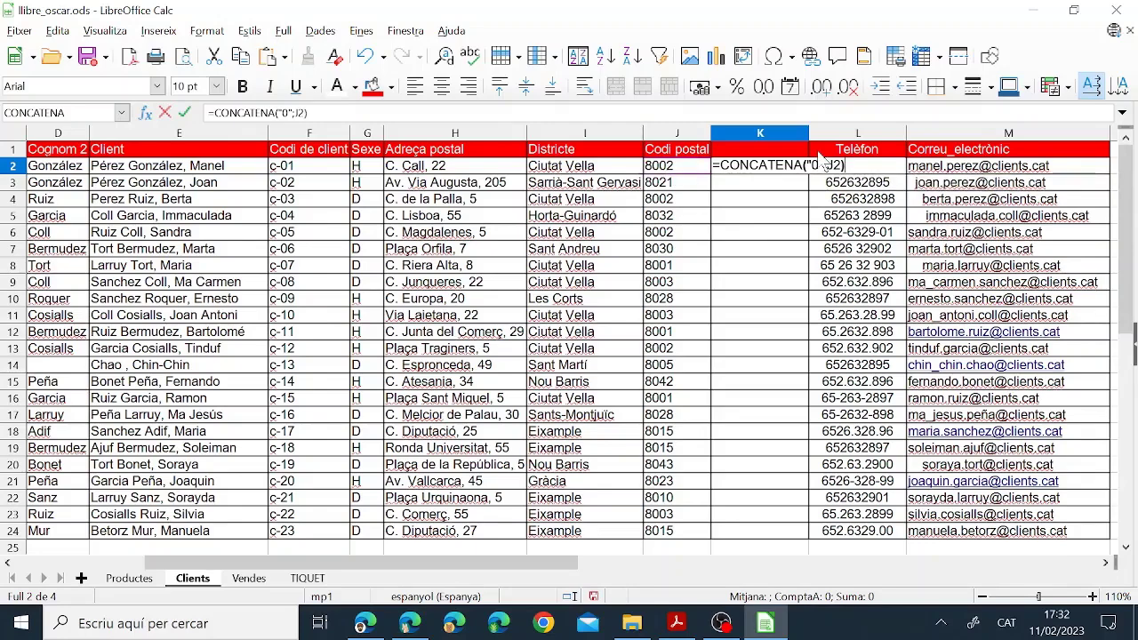
key("Return")
Fill the postal code formula from K2 down to K24
left_click(776, 167)
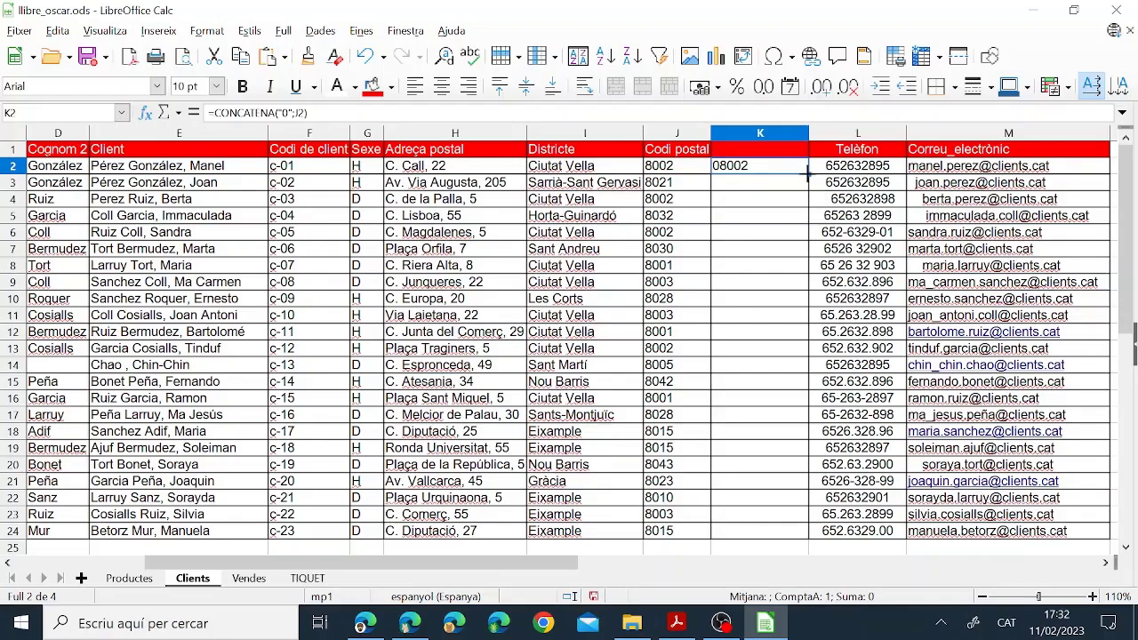
double_click(807, 173)
left_click(743, 167)
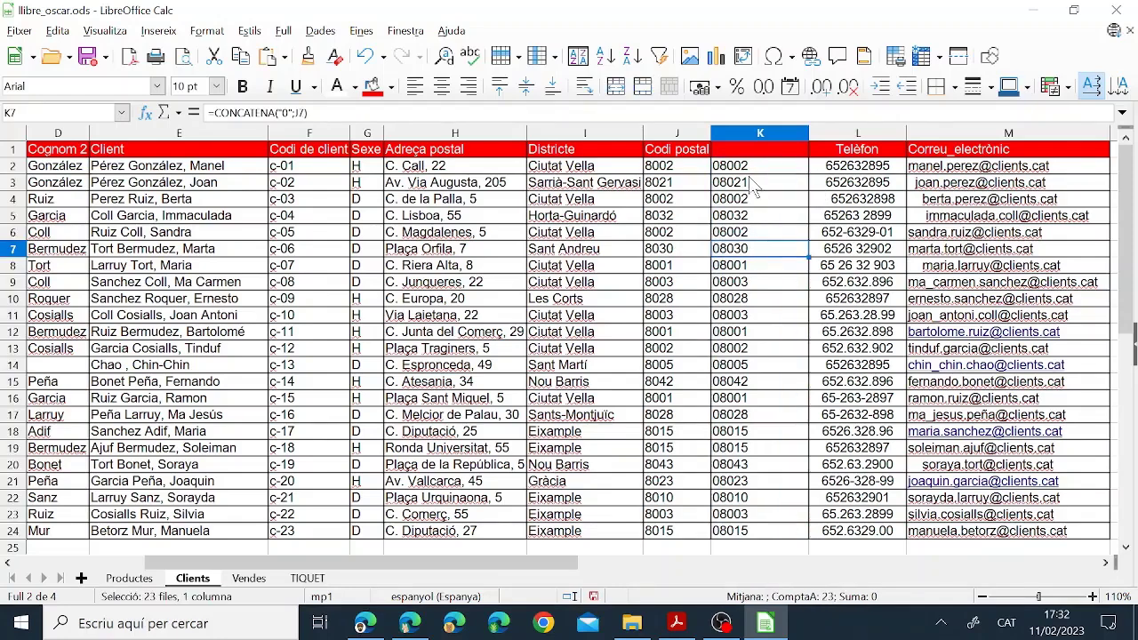
Copy the corrected postal codes in K2:K24 and paste them as values only over the Codi postal column from J2
key("Down")
key("Down")
key("Up")
key("Up")
key("ctrl+shift+Down")
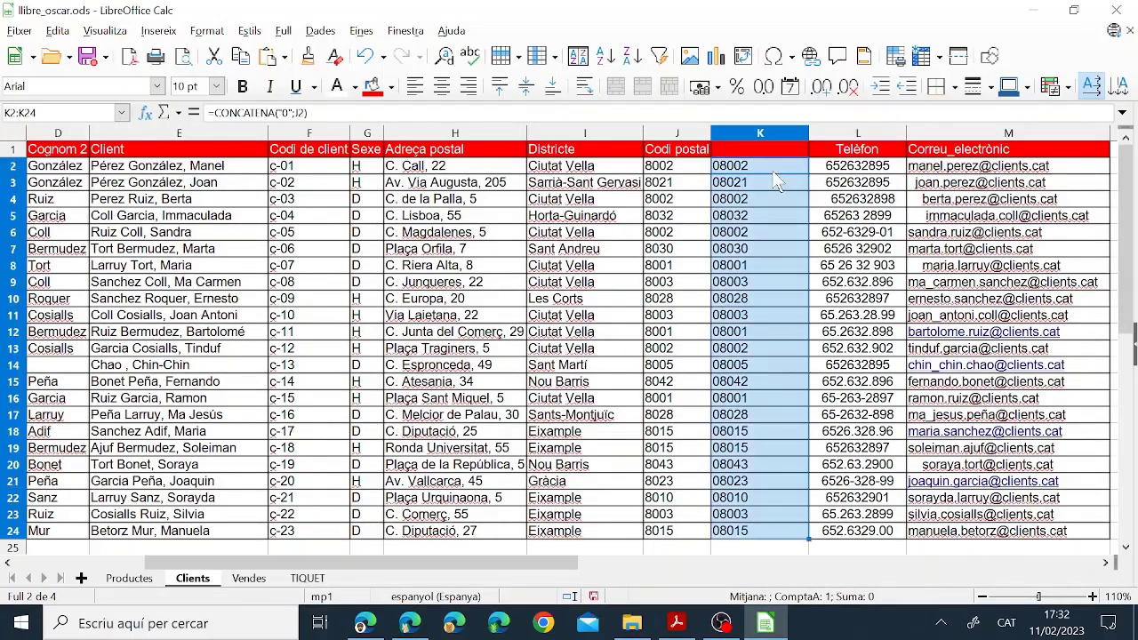
left_click(240, 56)
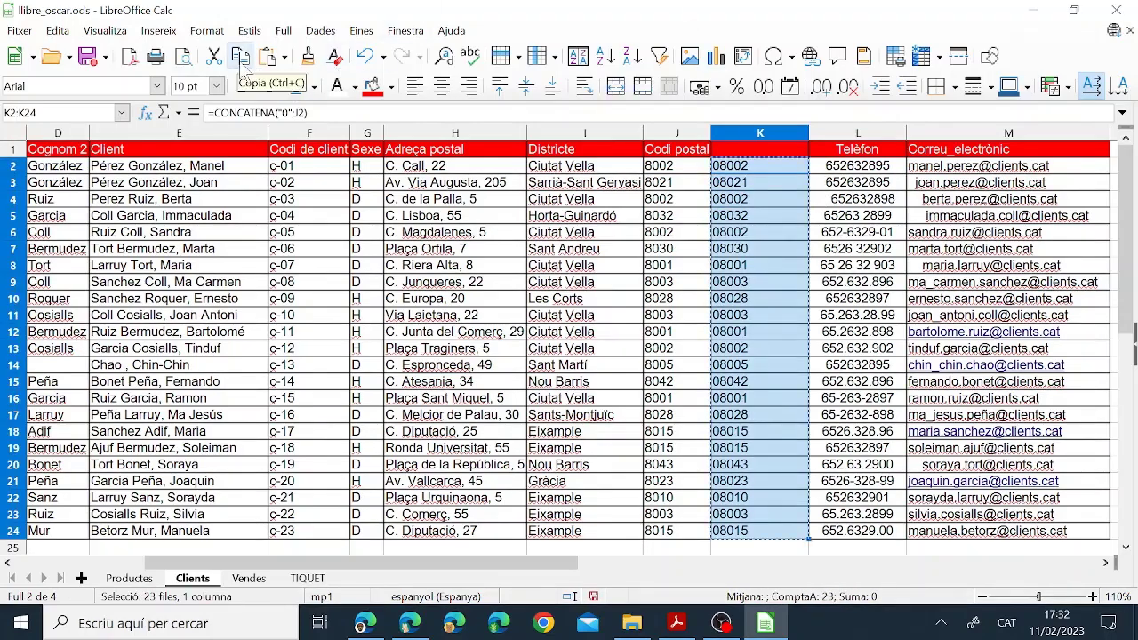
left_click(671, 169)
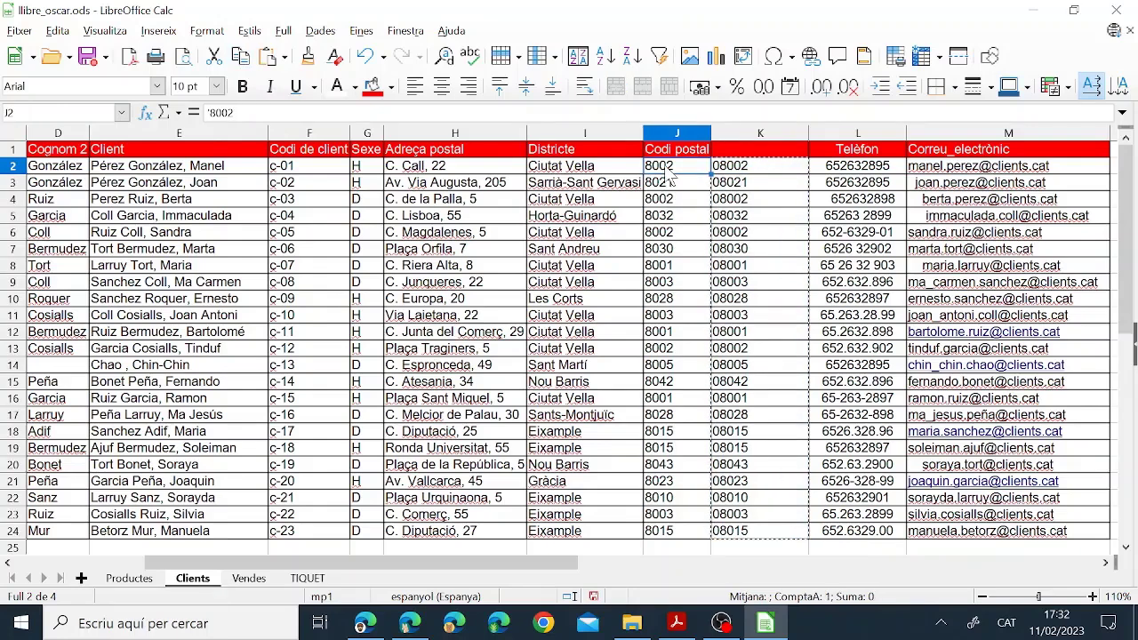
right_click(672, 172)
mouse_move(809, 245)
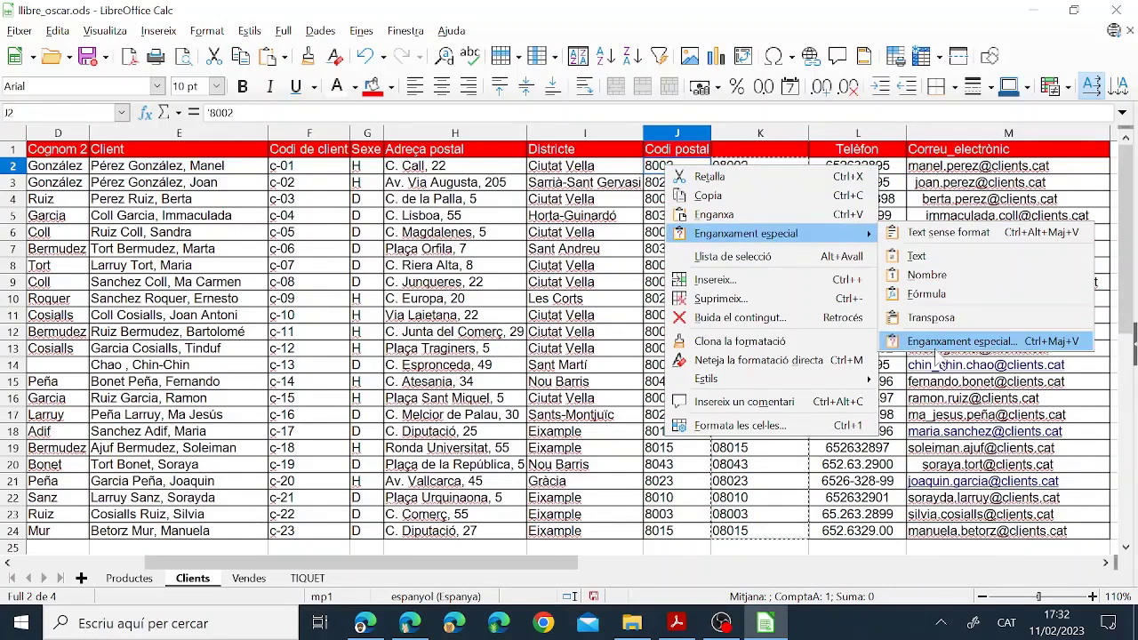
left_click(938, 343)
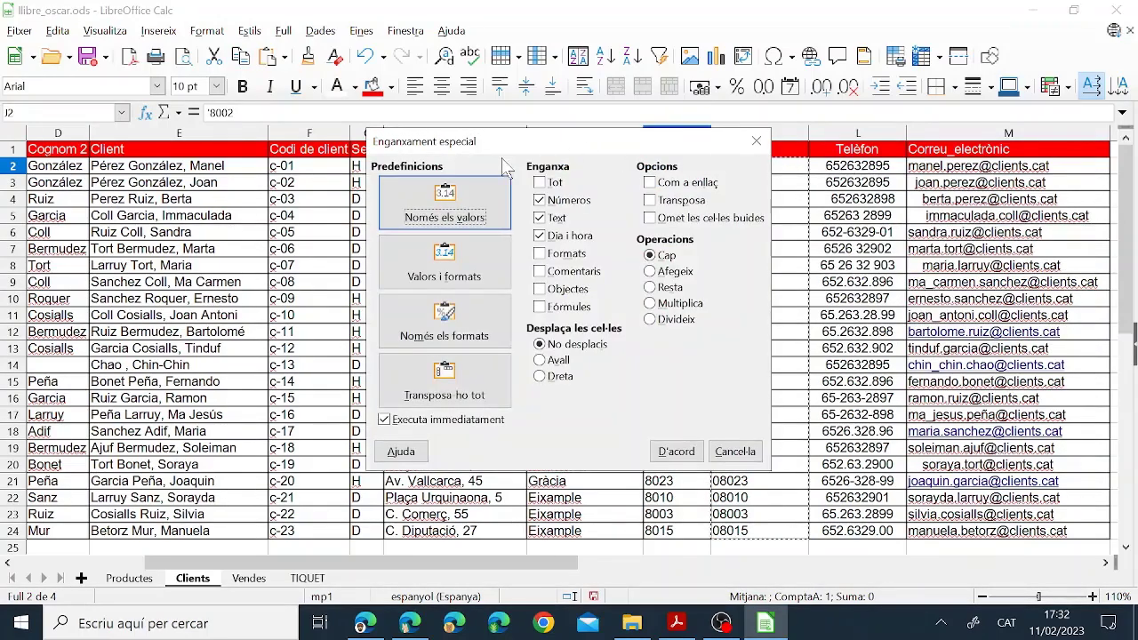
left_click(467, 197)
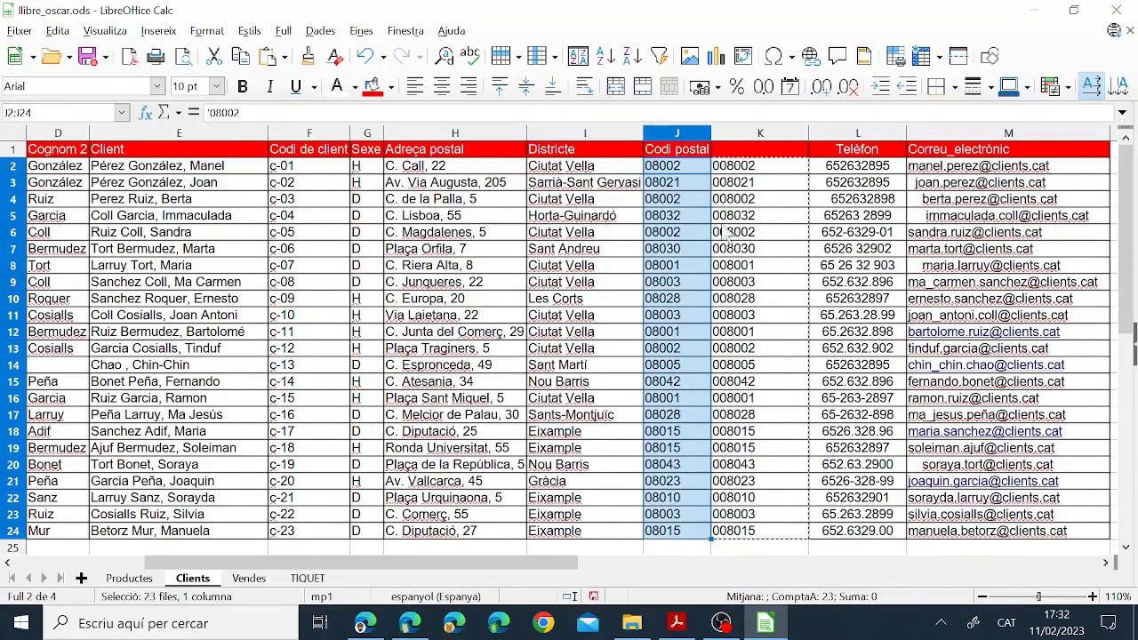
Delete the helper formula column K and check several cells of the Codi postal column
left_click(723, 198)
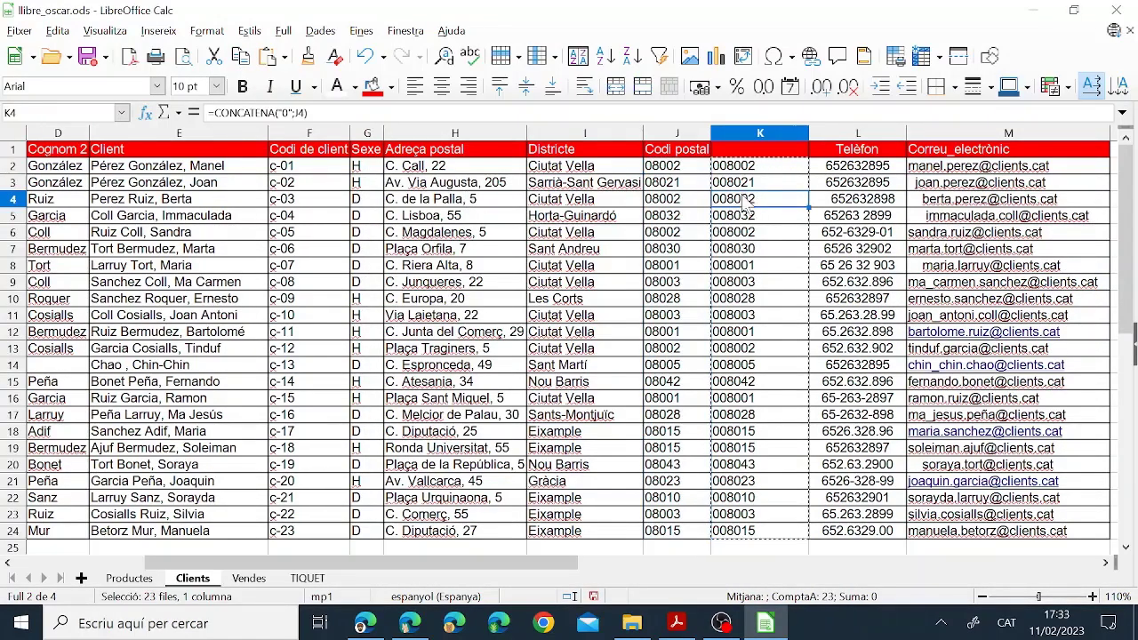
left_click(736, 135)
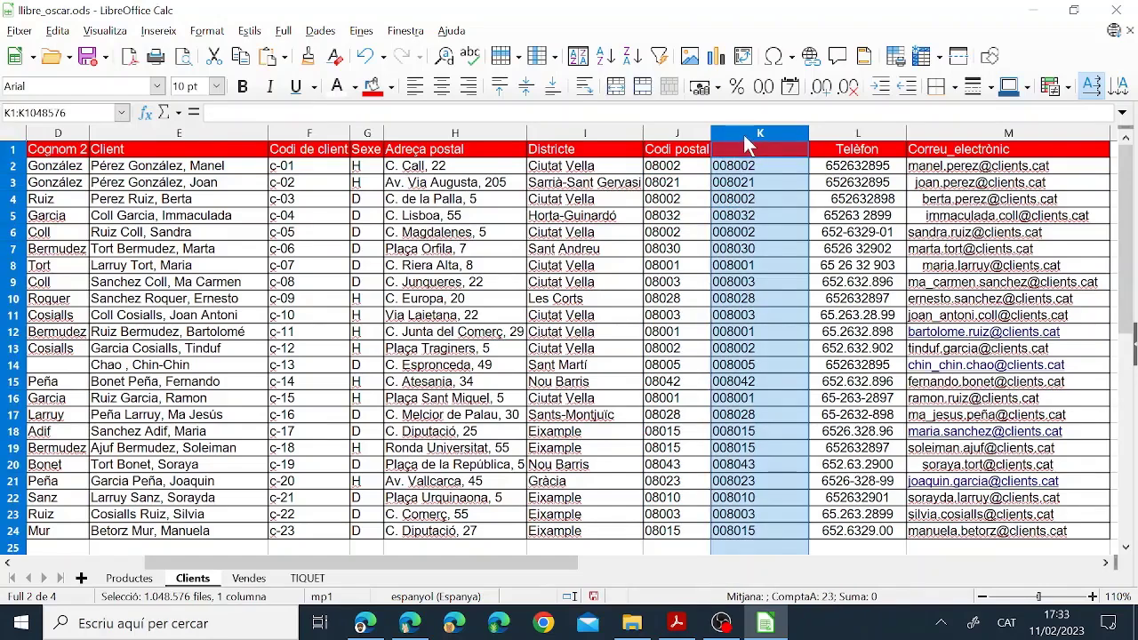
right_click(750, 142)
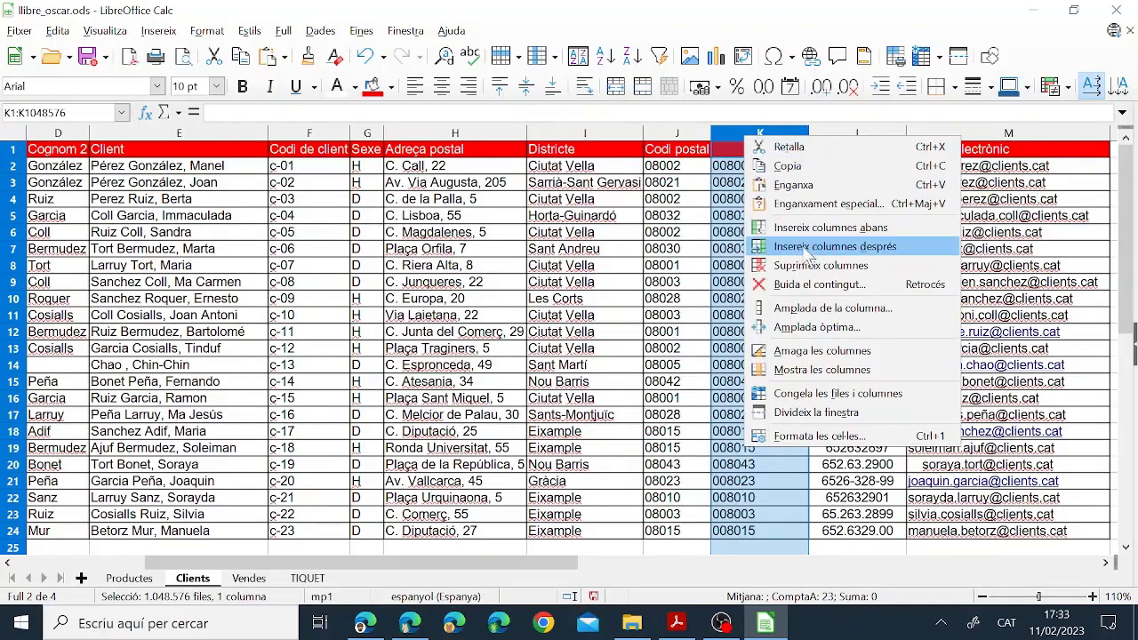
left_click(725, 232)
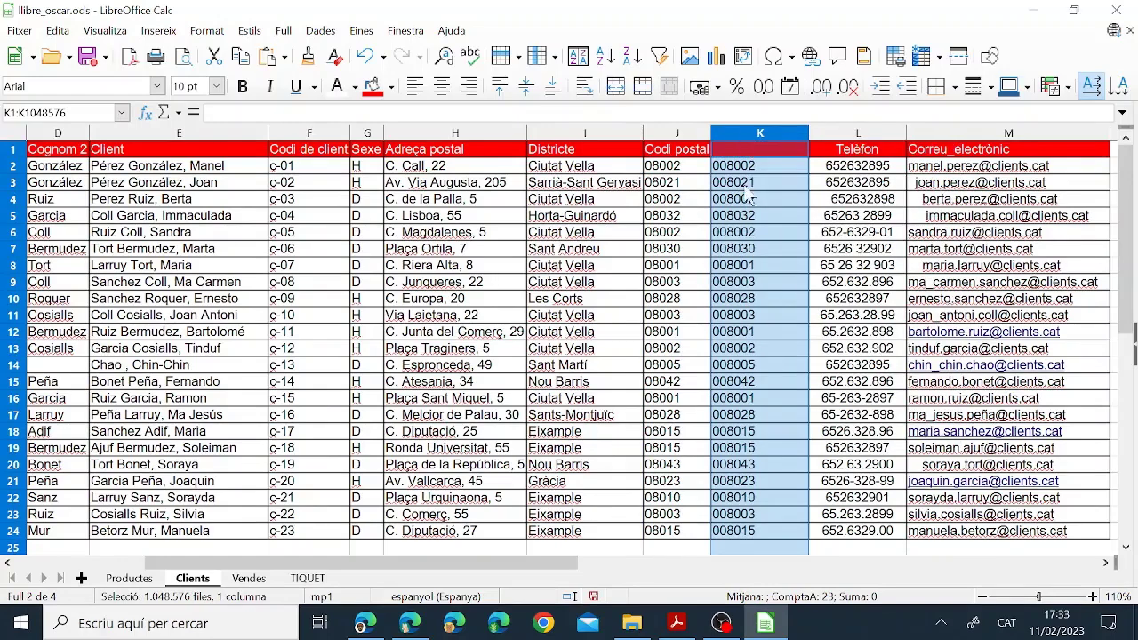
right_click(750, 143)
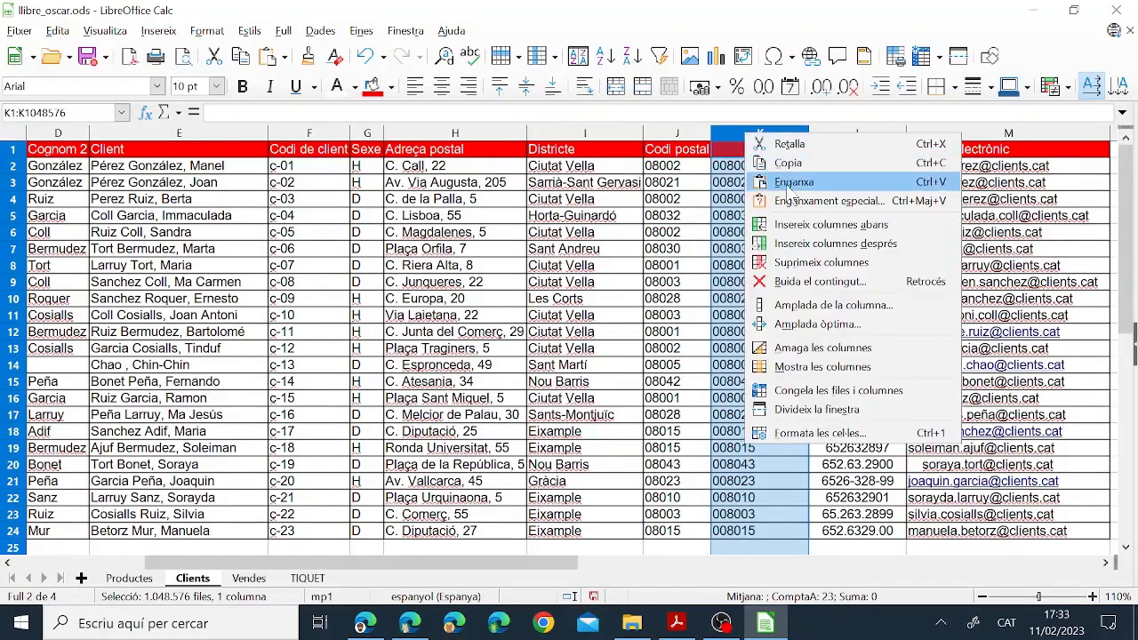
left_click(821, 263)
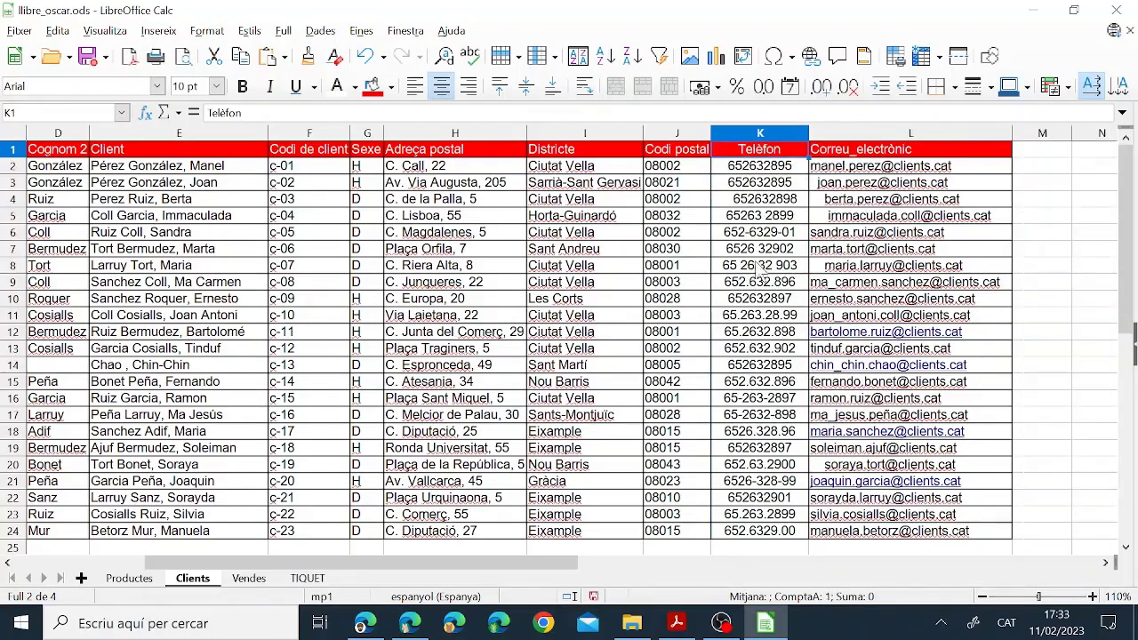
left_click(677, 182)
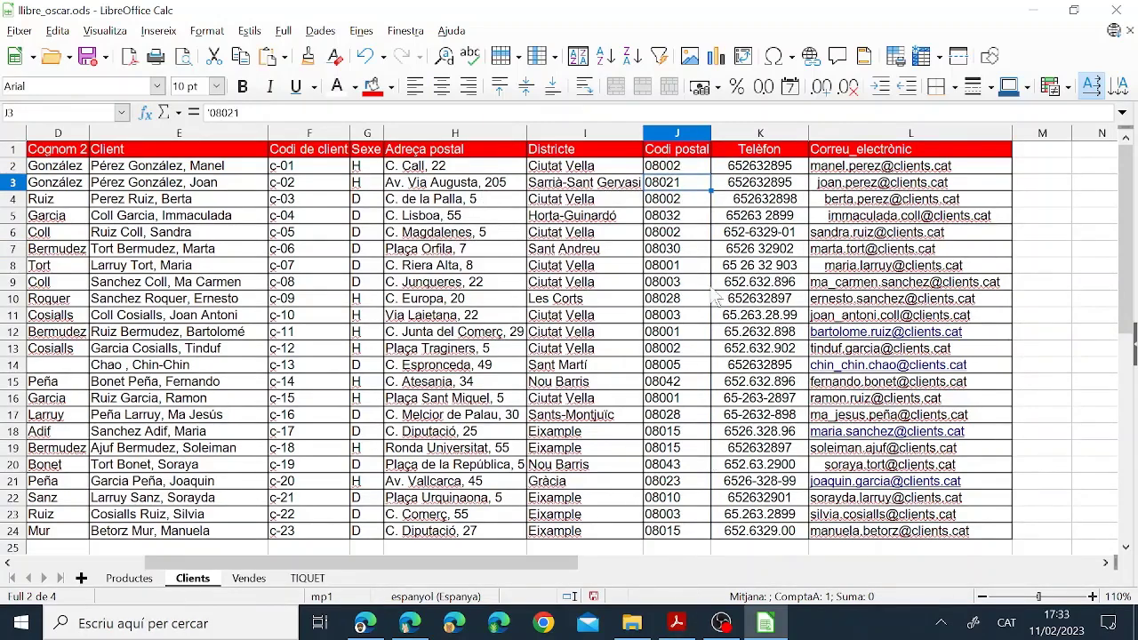
left_click(676, 283)
left_click(662, 347)
left_click(667, 267)
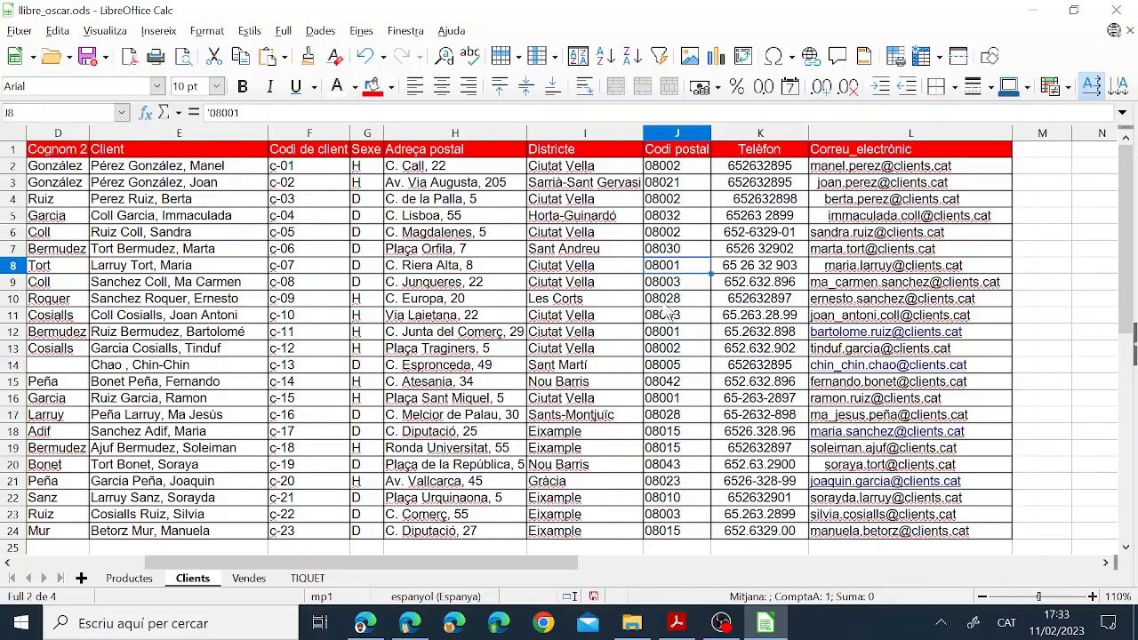
Read the PDF instructions on cleaning the email and mobile columns, and return to the Clients sheet in LibreOffice Calc
left_click(676, 622)
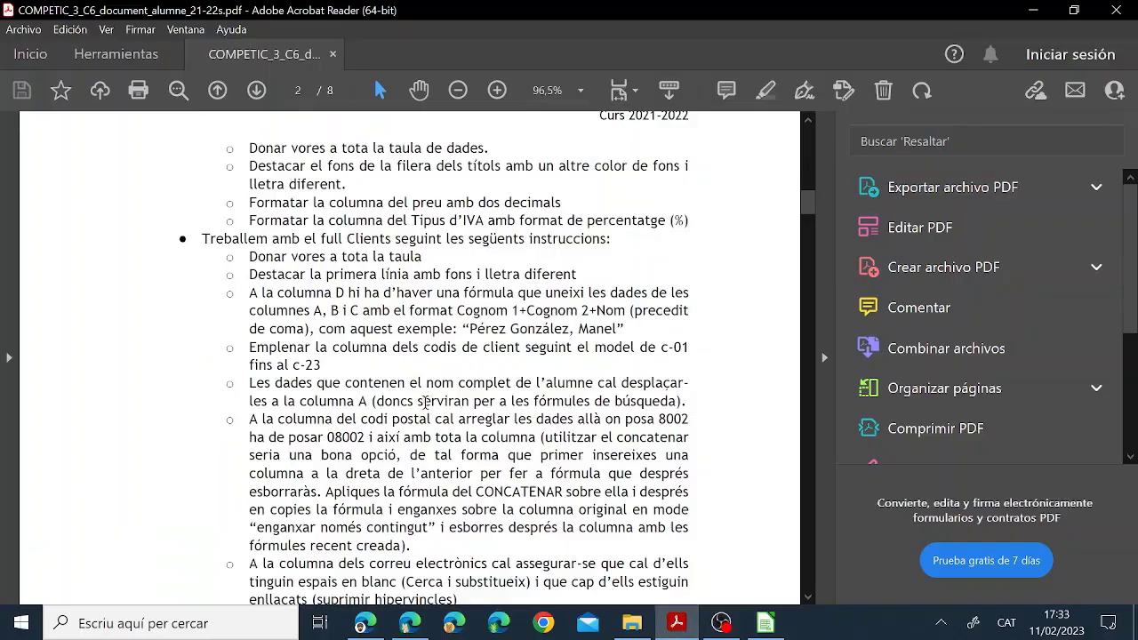
scroll(449, 501, "down", 2)
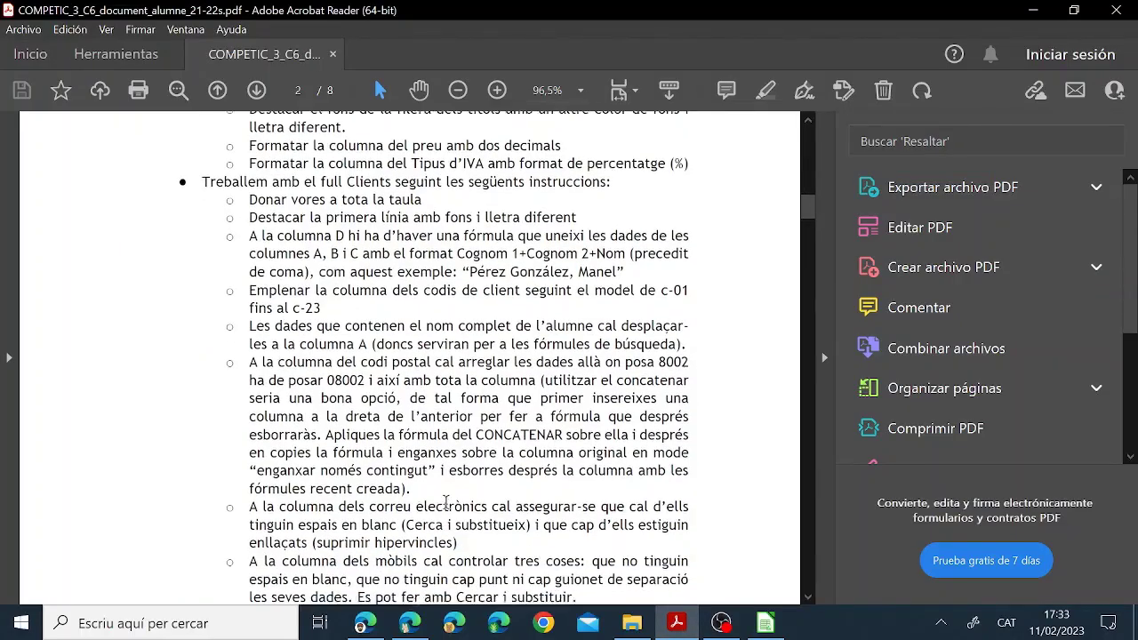
scroll(382, 472, "down", 1)
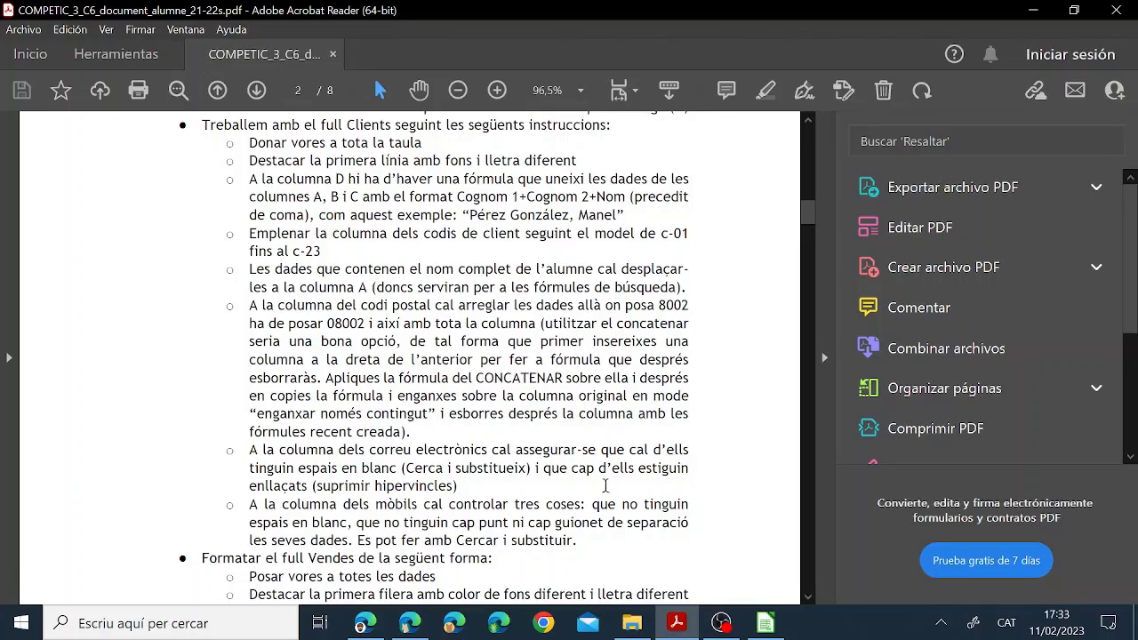
left_click(766, 622)
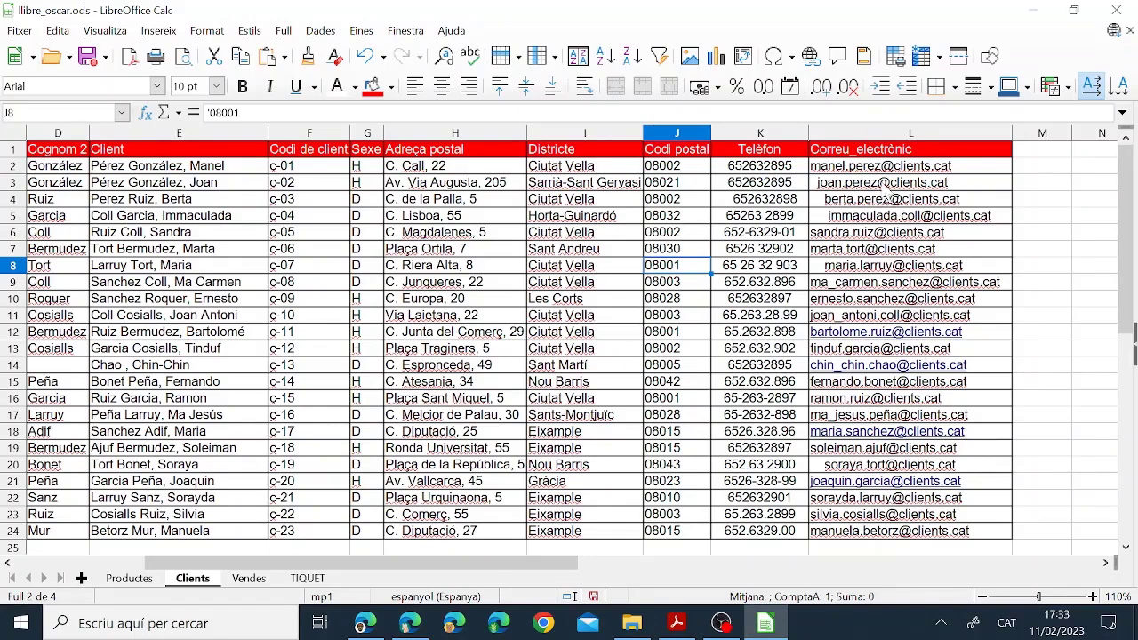
Find all blank spaces in the Correu electrònic column with Find and Replace limited to the selection
left_click(861, 135)
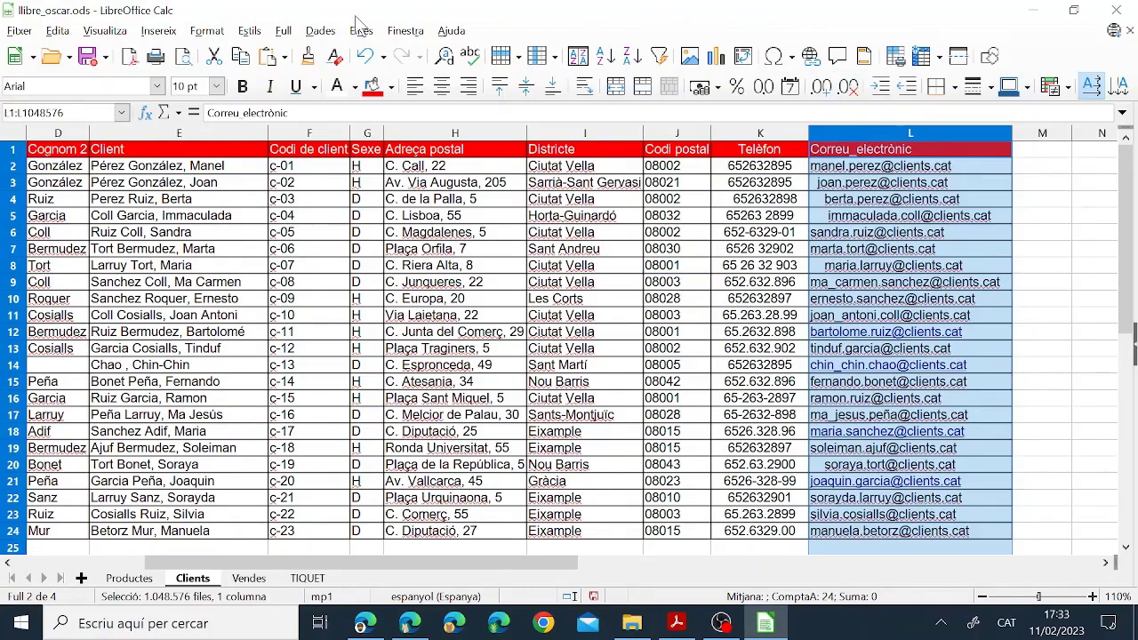
left_click(331, 32)
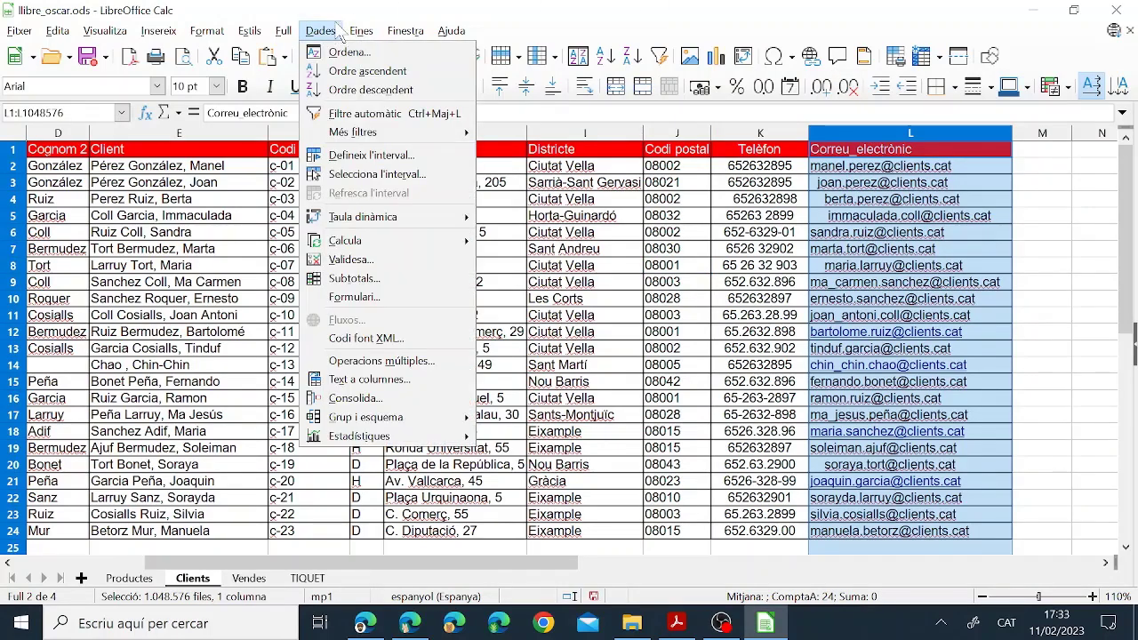
left_click(337, 33)
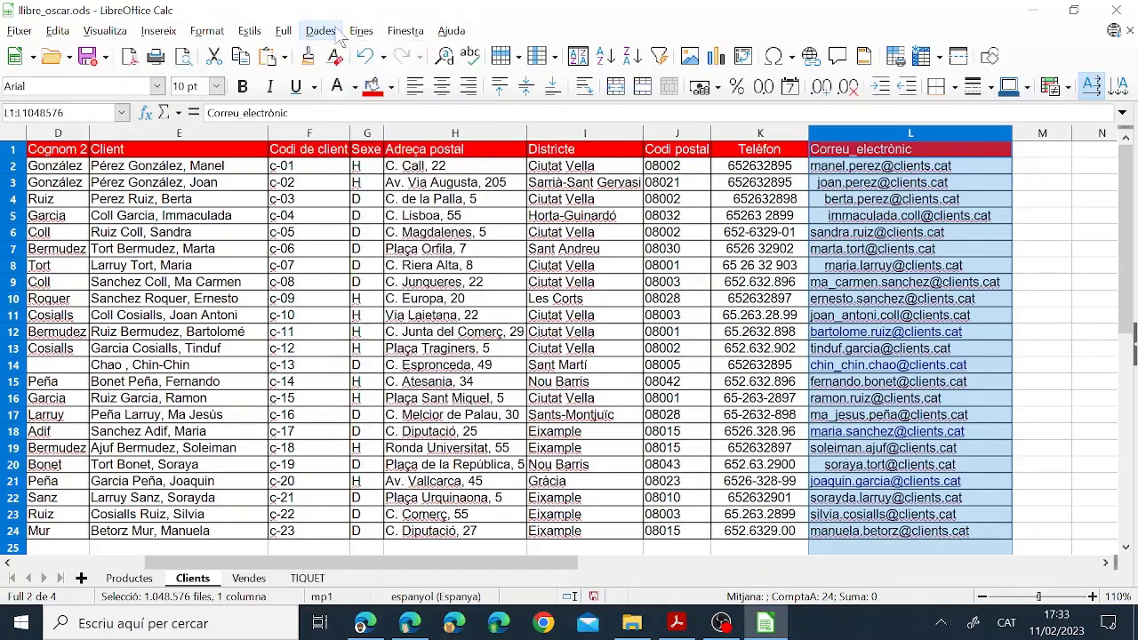
left_click(56, 34)
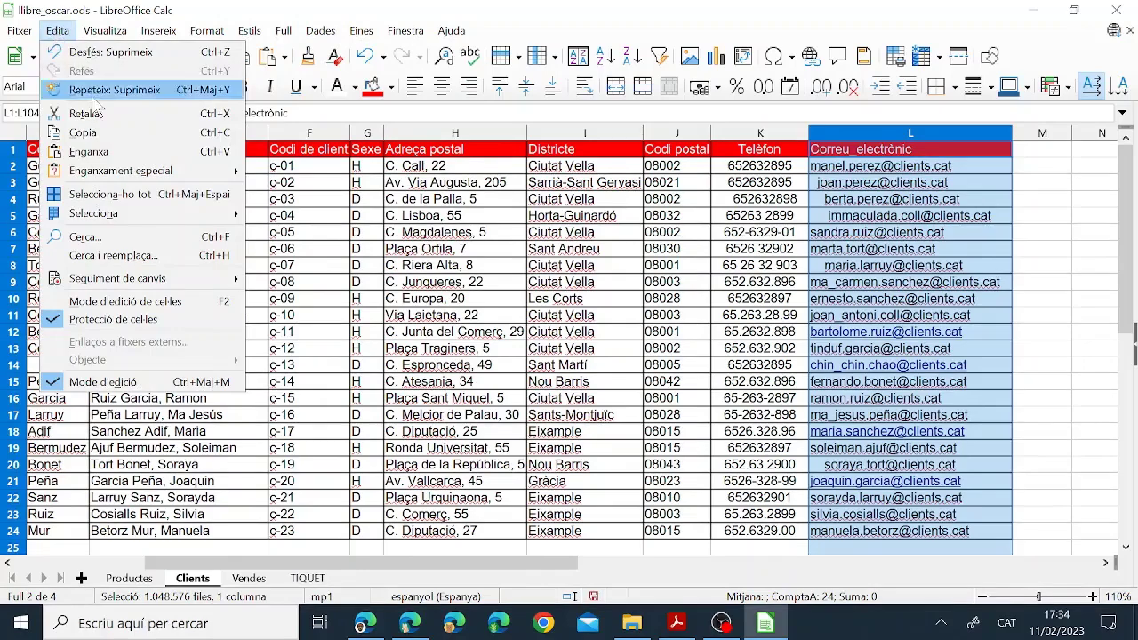
left_click(114, 257)
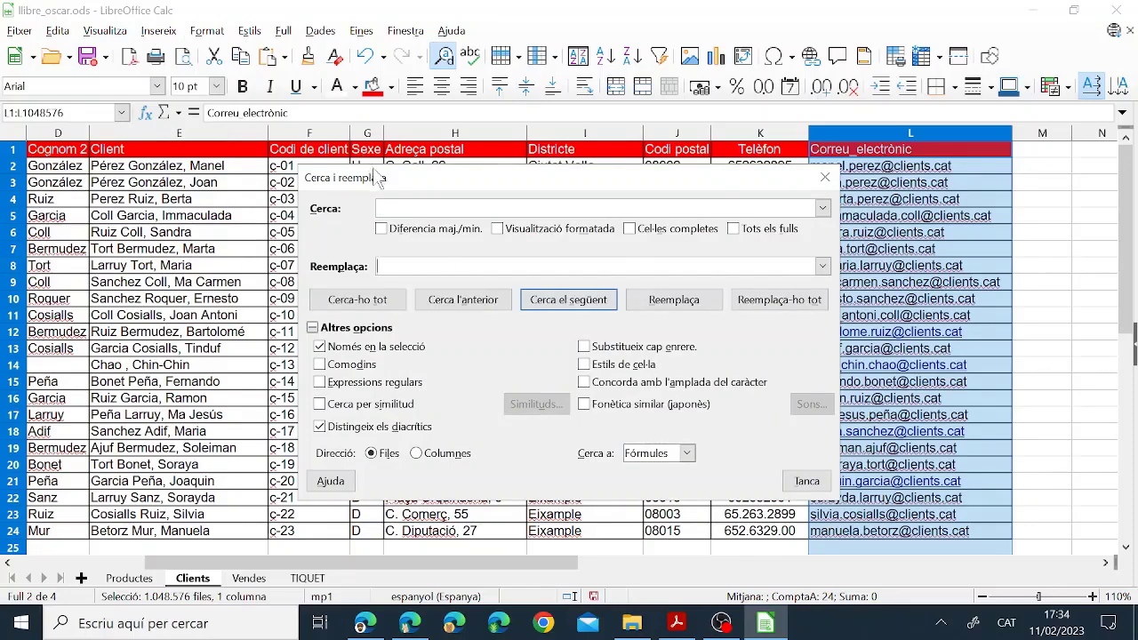
left_click_drag(378, 178, 181, 88)
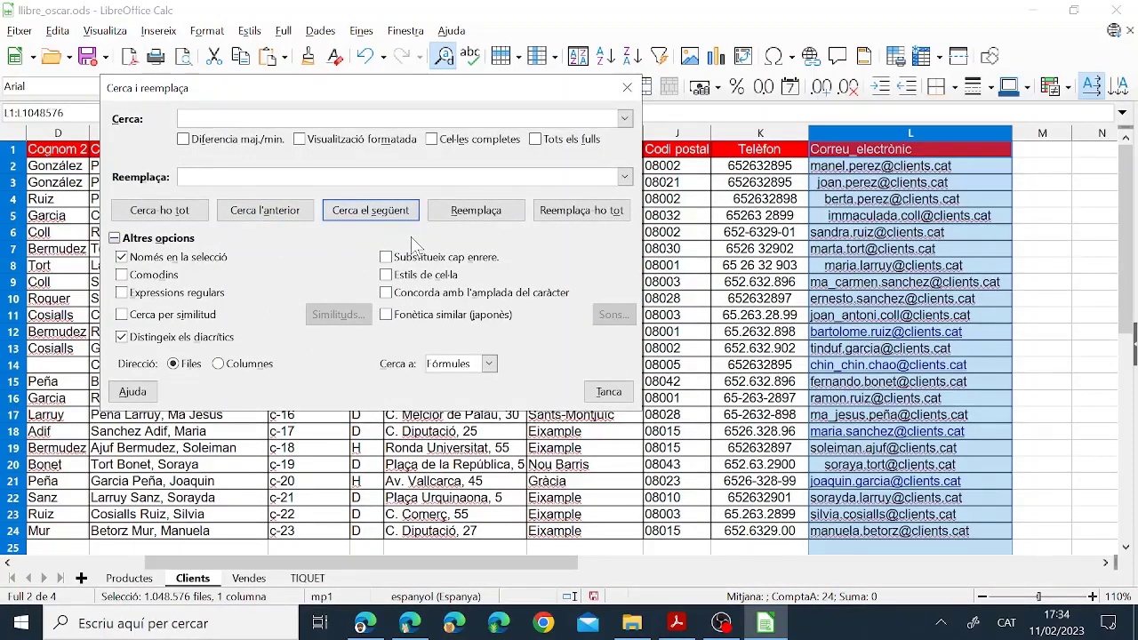
left_click(183, 211)
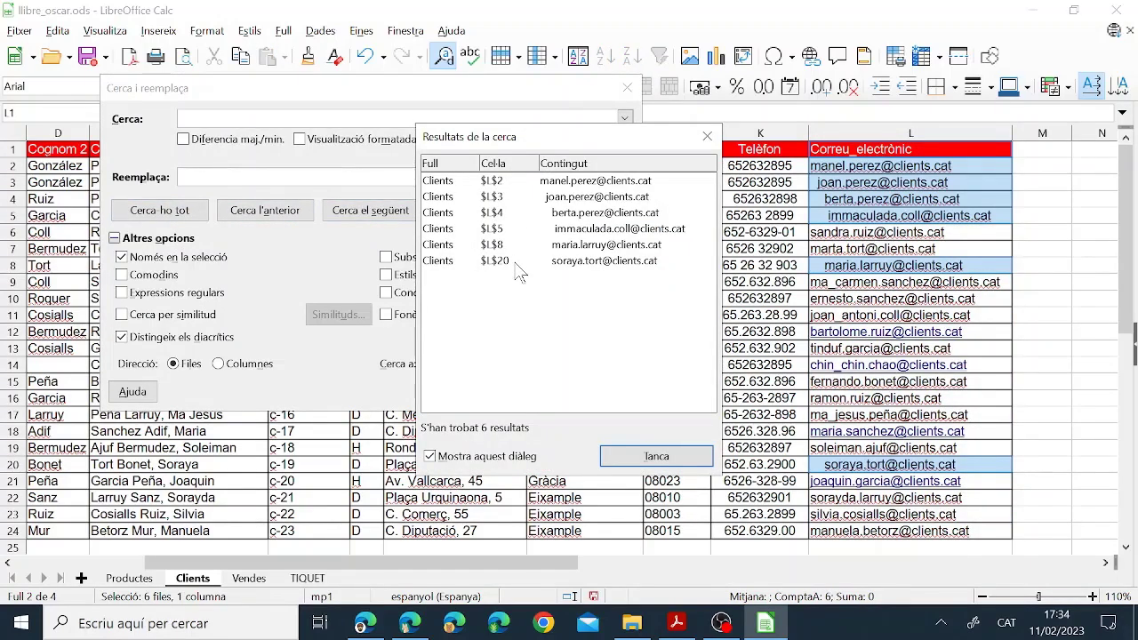
left_click(658, 459)
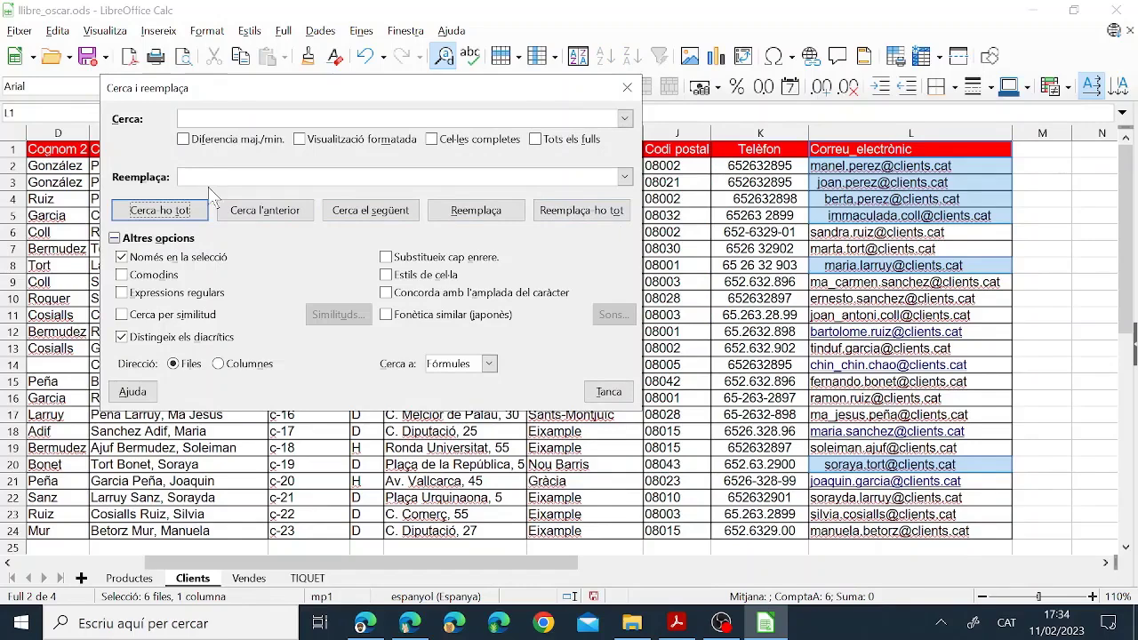
Replace all the blank spaces in the email column with nothing and close Find and Replace
left_click(583, 210)
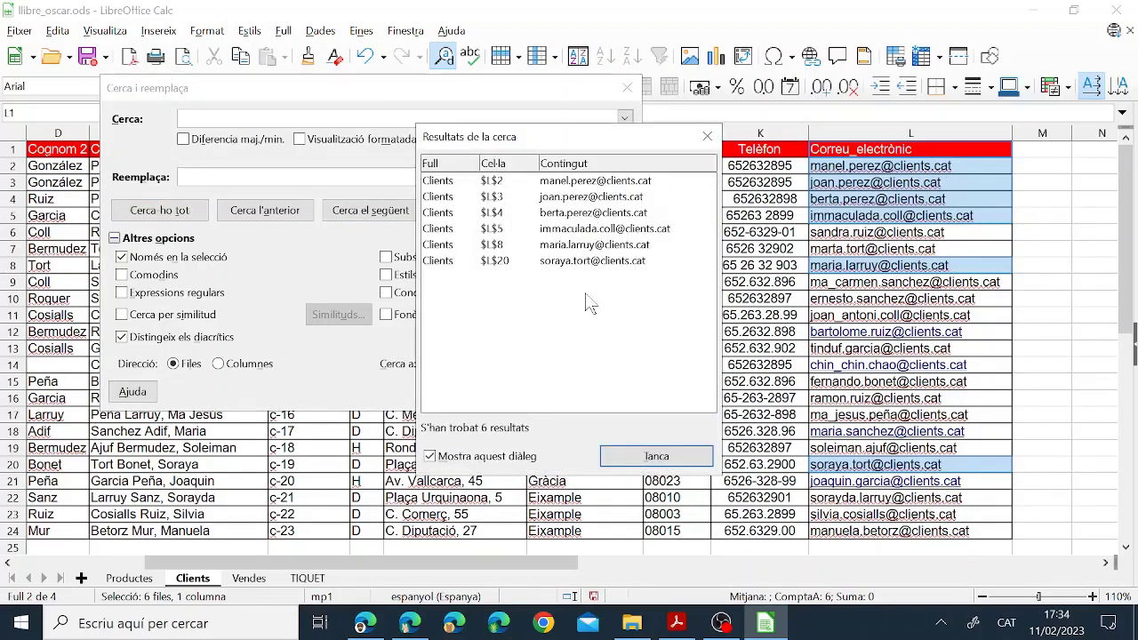
left_click(680, 467)
left_click(608, 394)
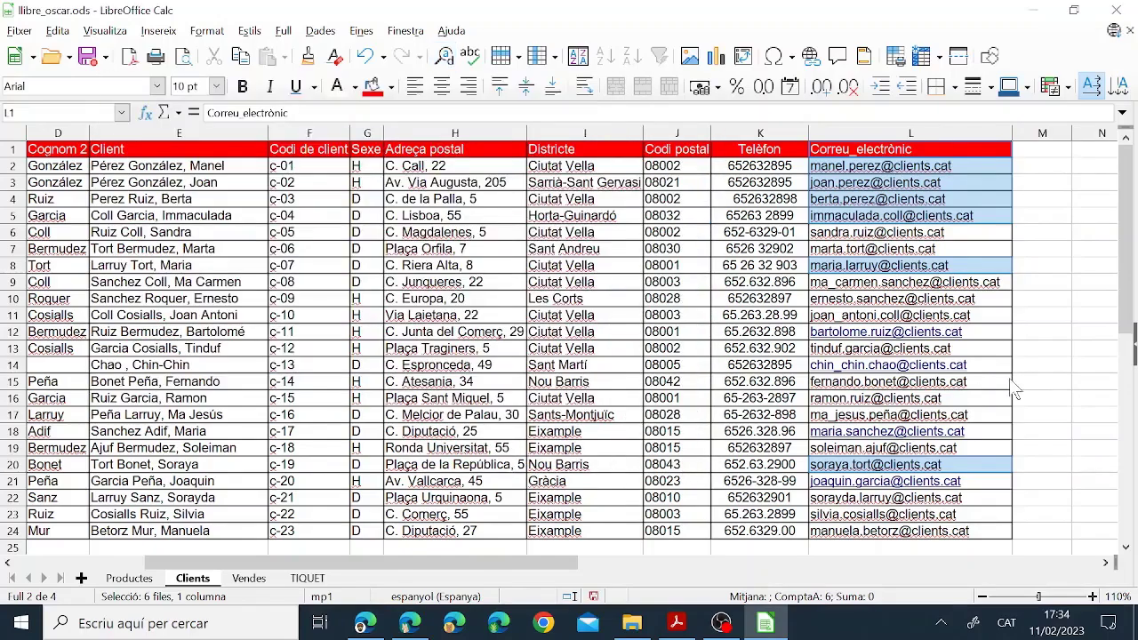
left_click(1031, 254)
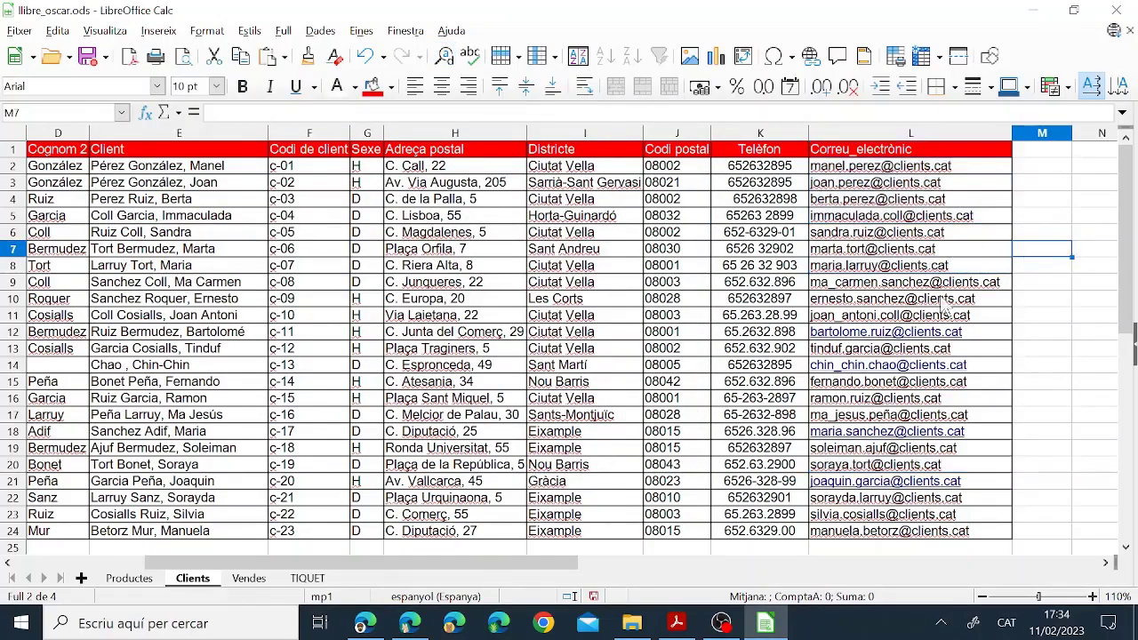
Clear the direct formatting from the email cells L2:L24 in the Correu_electrònic column
left_click(964, 336)
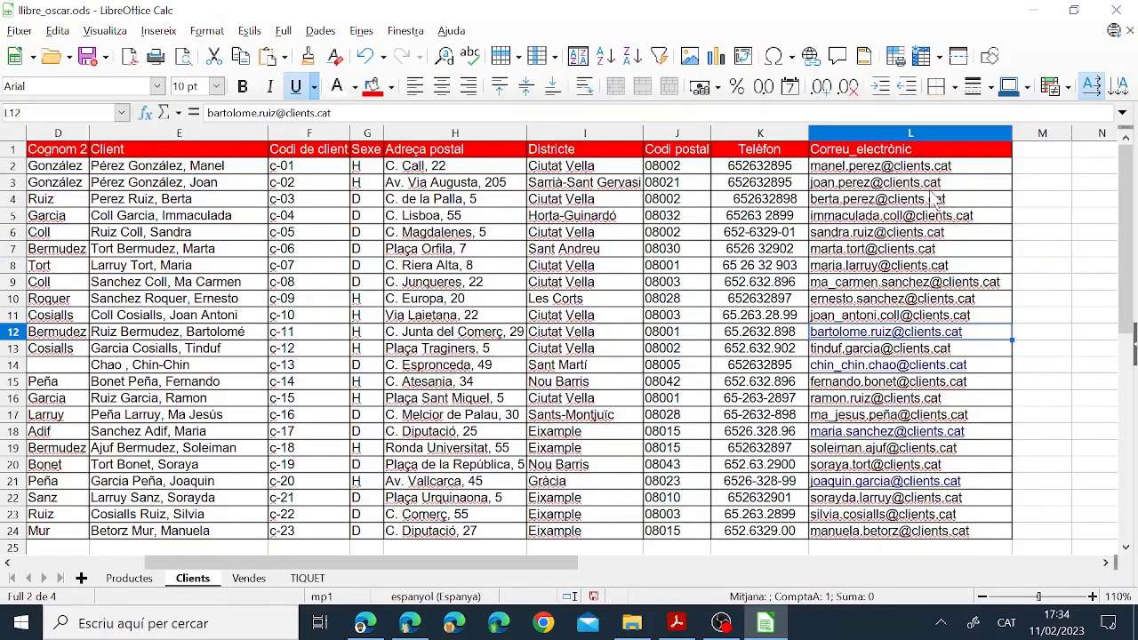
left_click_drag(851, 167, 876, 533)
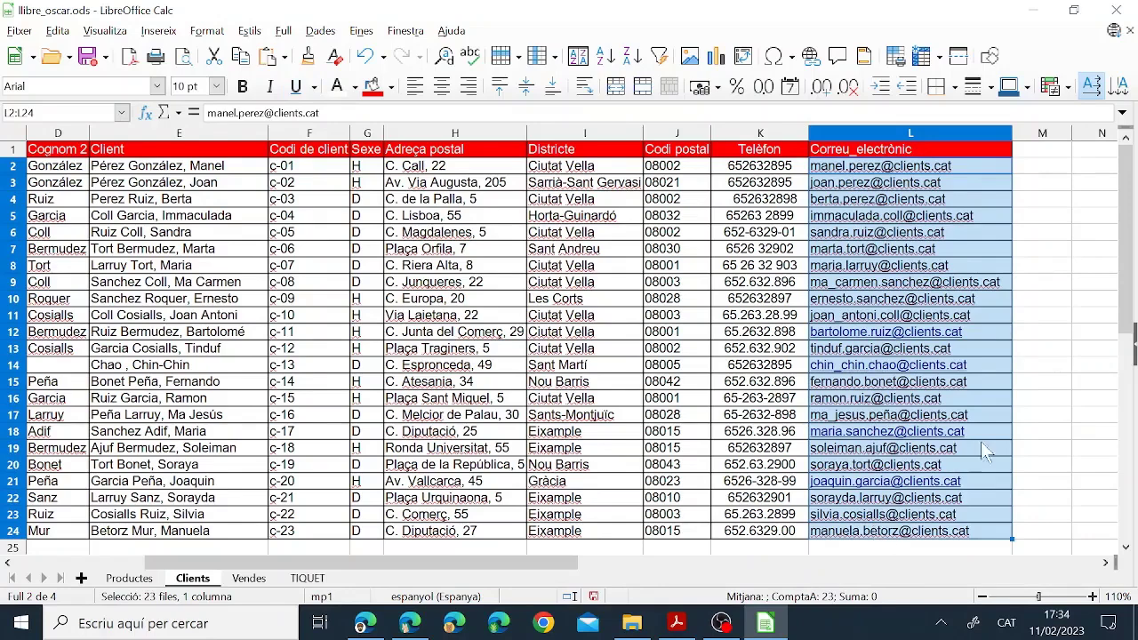
left_click(53, 32)
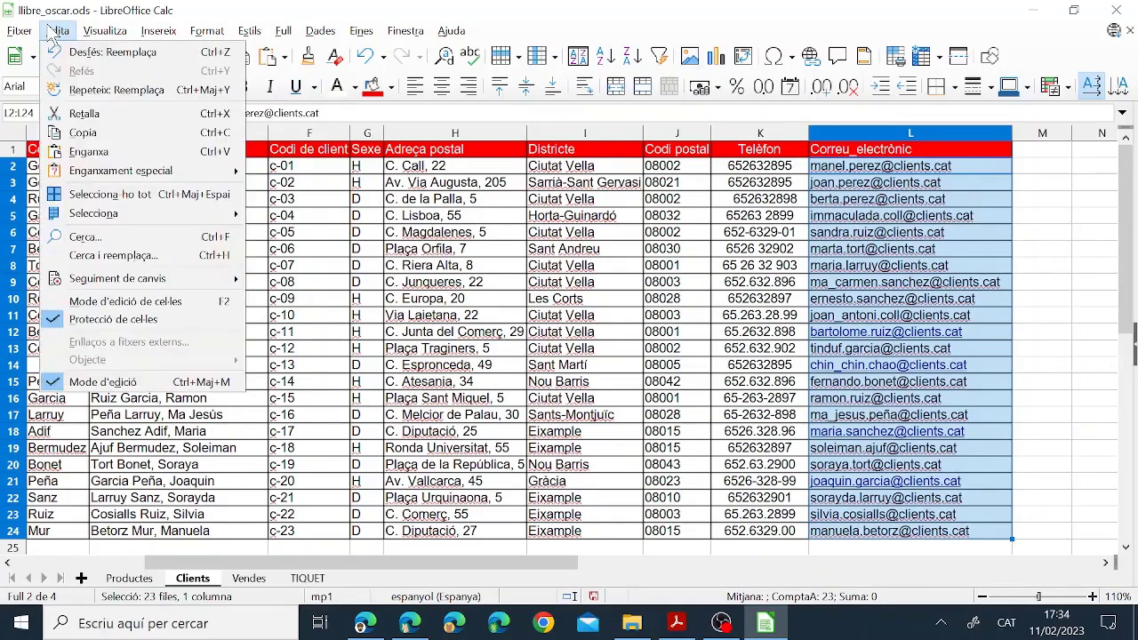
left_click(51, 34)
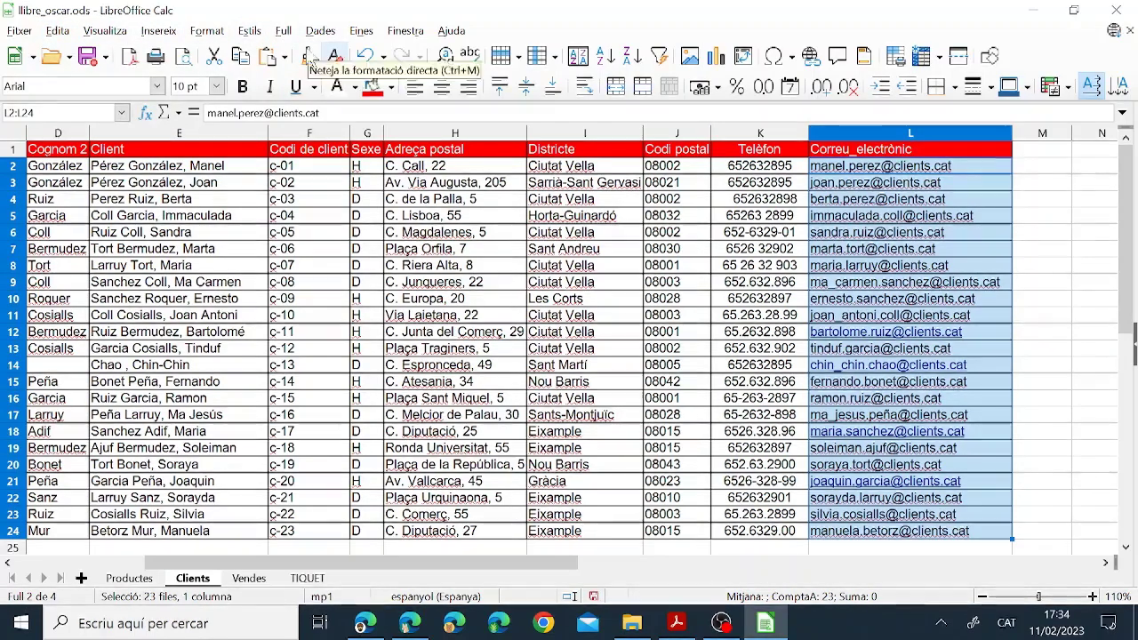
left_click(60, 32)
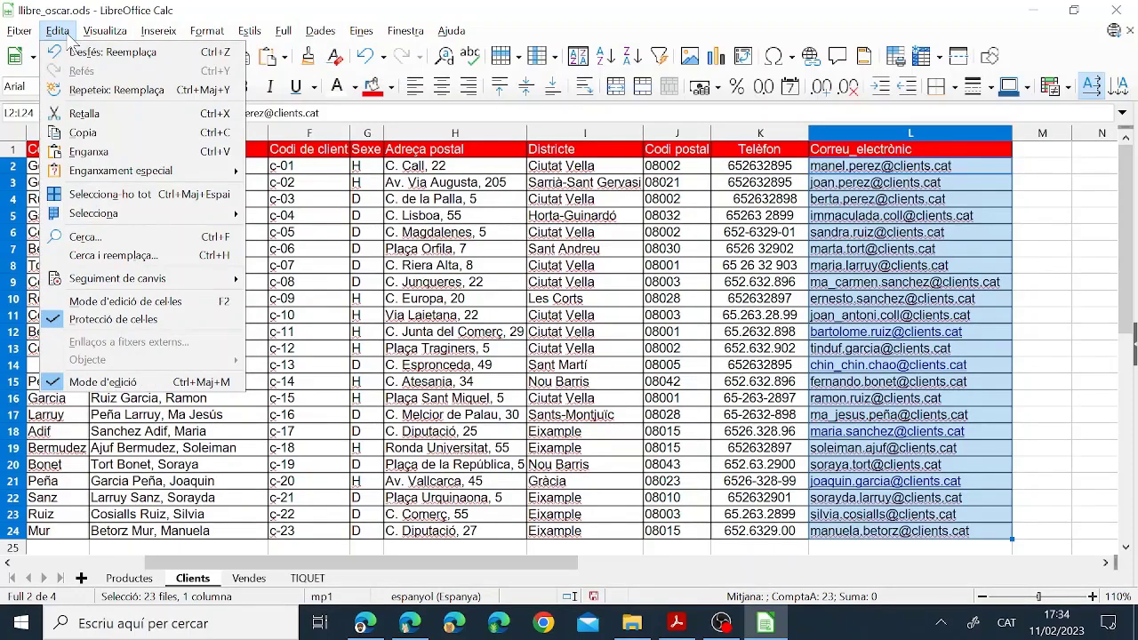
left_click(68, 36)
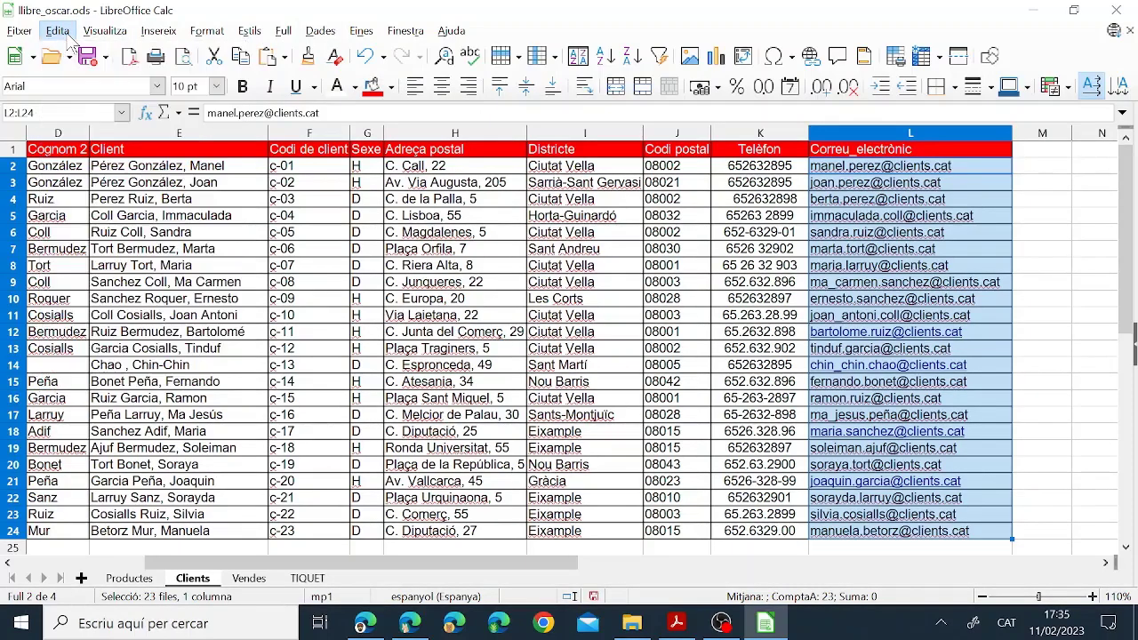
left_click(335, 58)
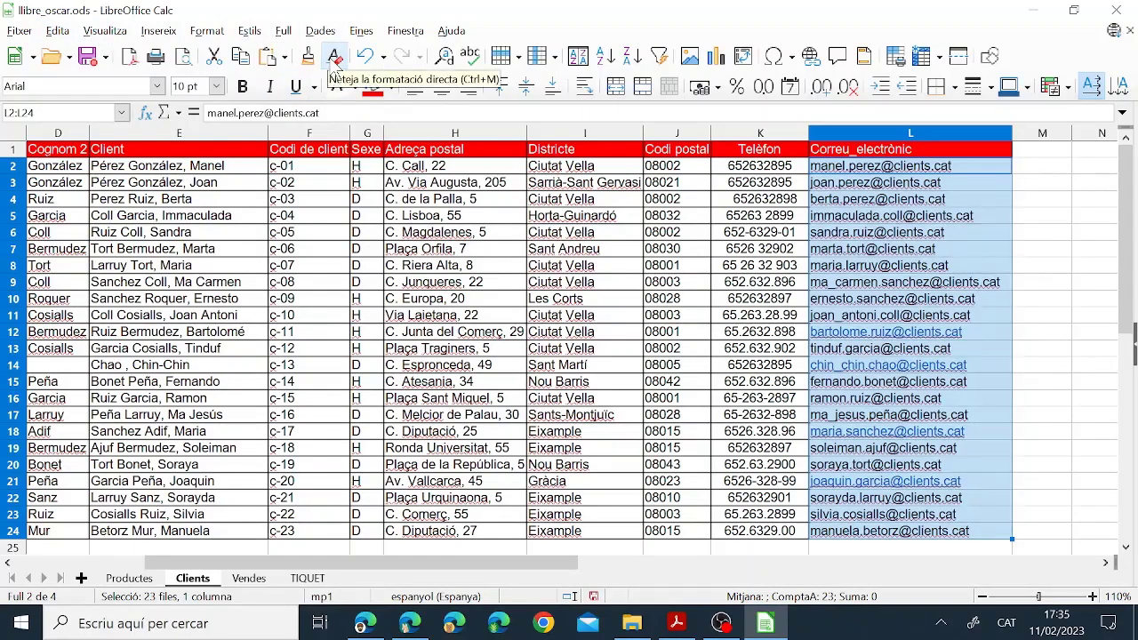
Check the text formatting of several email cells, including the link-styled ones in rows 12, 14 and 18
left_click(854, 250)
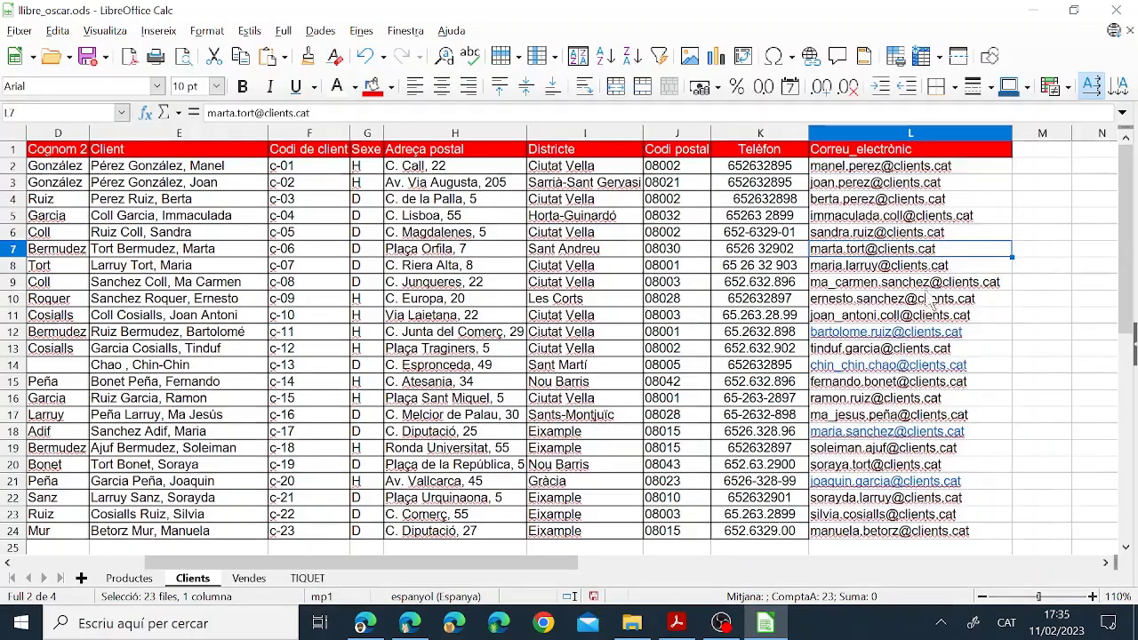
left_click(897, 332)
left_click(883, 366)
left_click(873, 433)
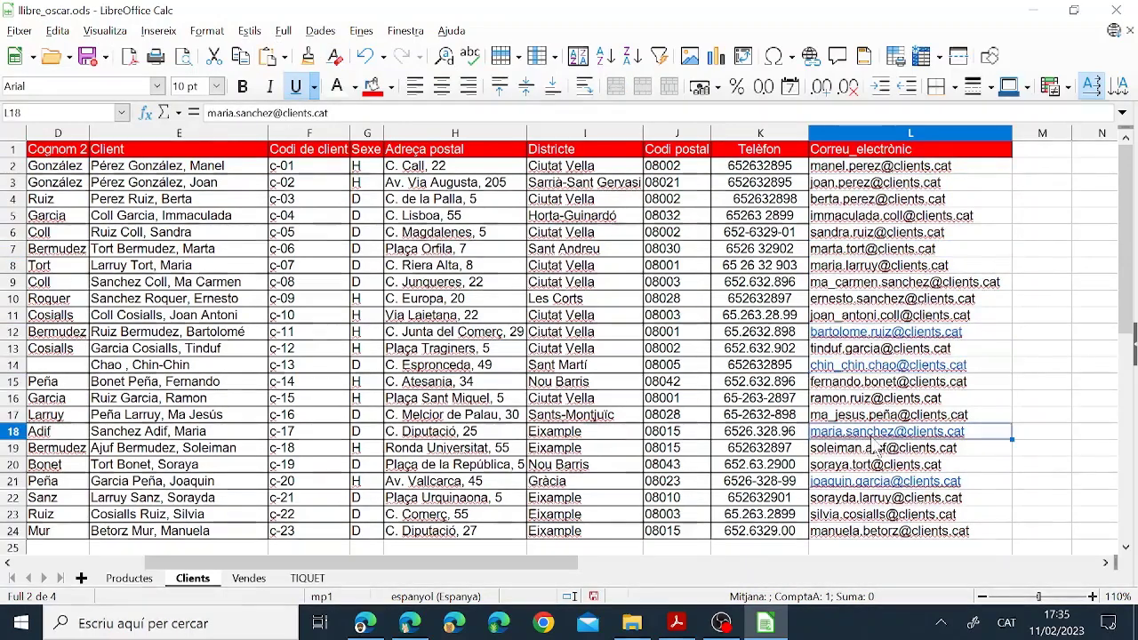
left_click(851, 336)
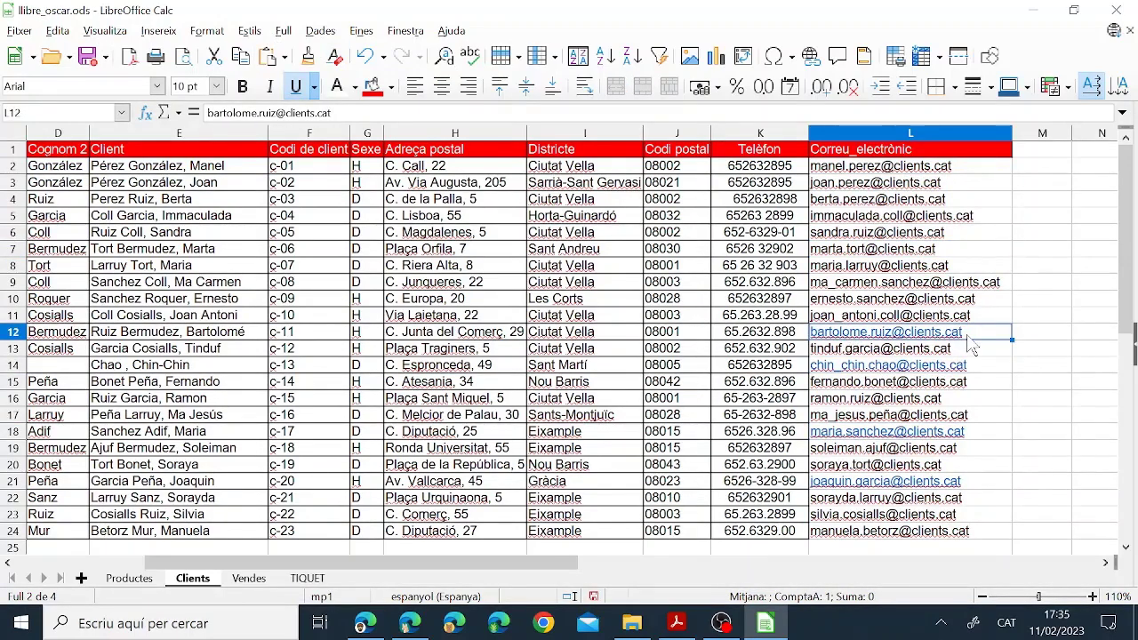
left_click(903, 366)
left_click(892, 319)
left_click(902, 349)
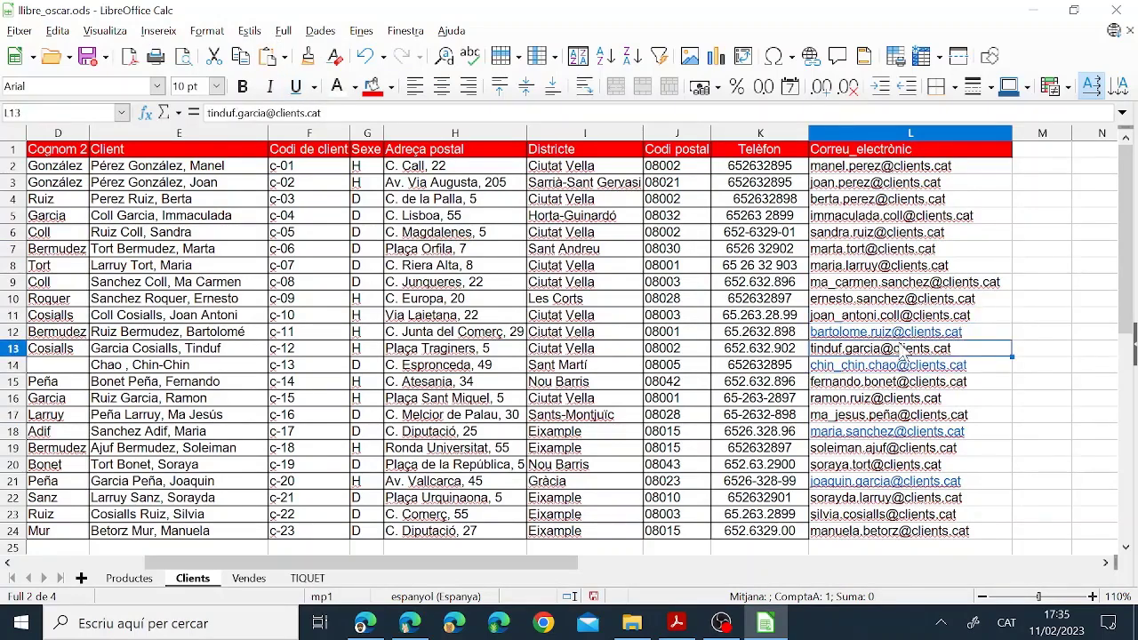
Set the font colour of the email cells L2:L24 to Automàtic and check a few of them
left_click_drag(862, 167, 894, 534)
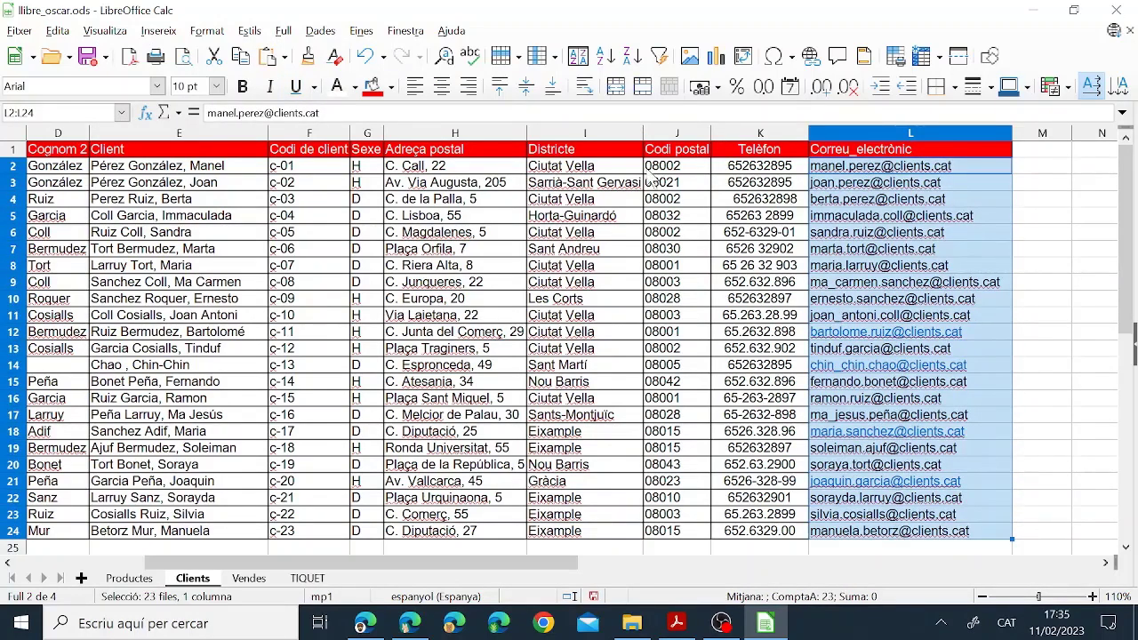
left_click(355, 88)
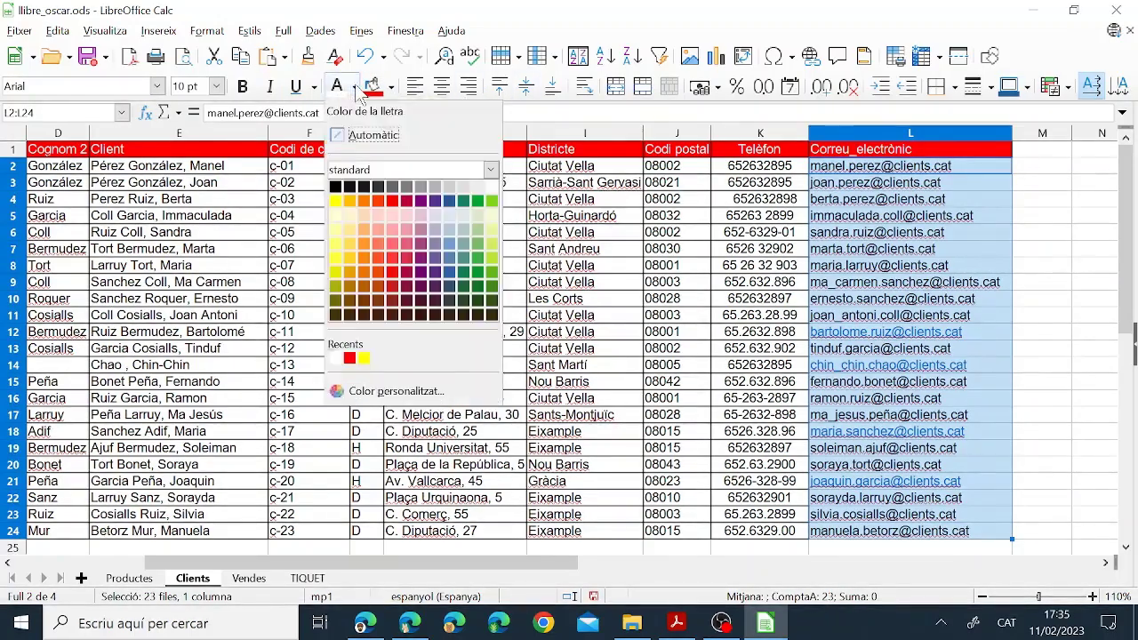
left_click(392, 140)
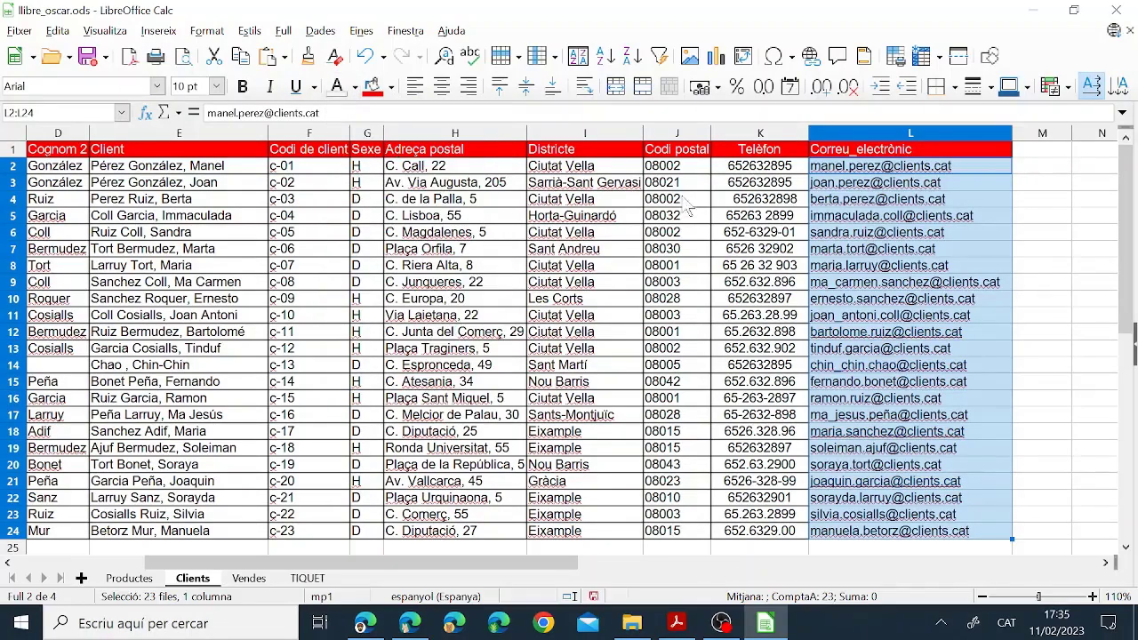
left_click(855, 233)
left_click(875, 351)
left_click(887, 397)
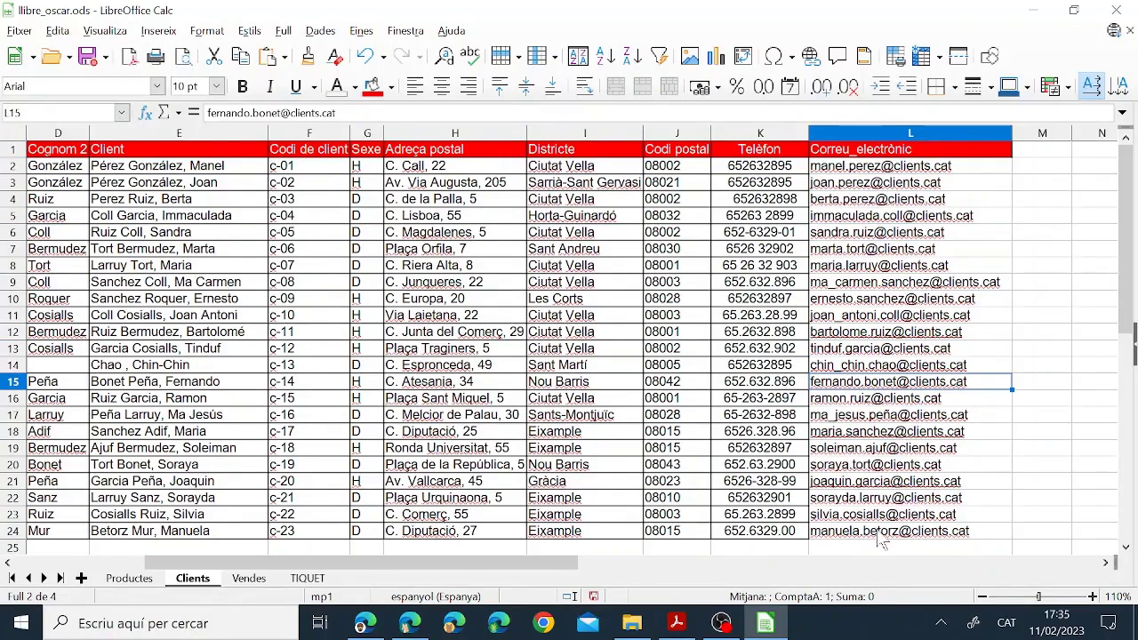
Remove the underline from the email cells L2:L24 and check several of them
left_click_drag(876, 539, 864, 168)
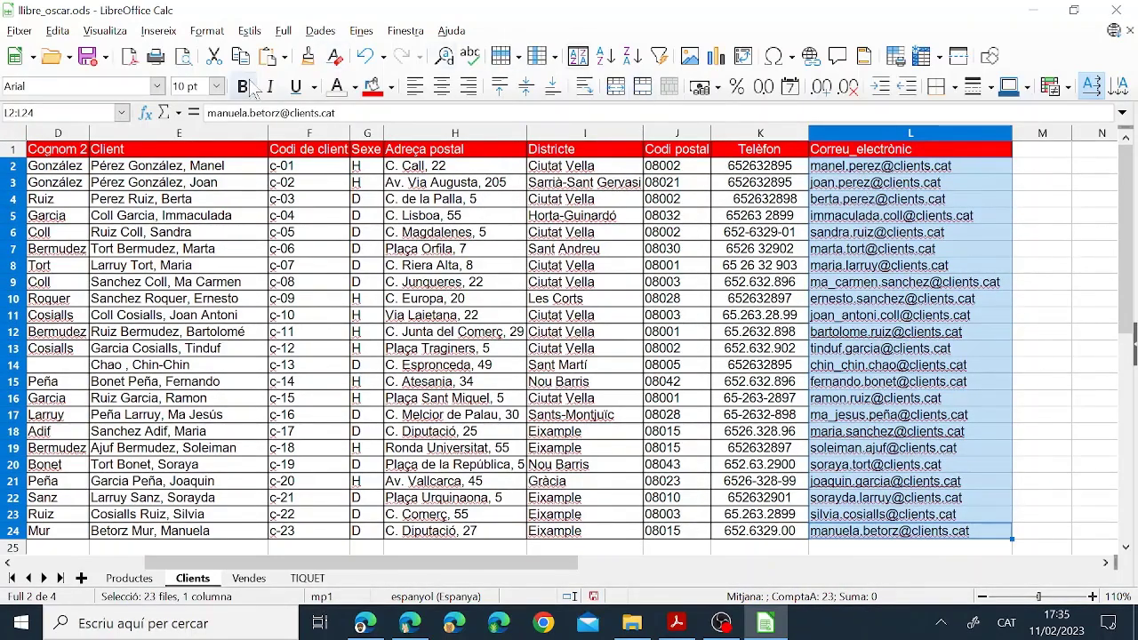
left_click(299, 87)
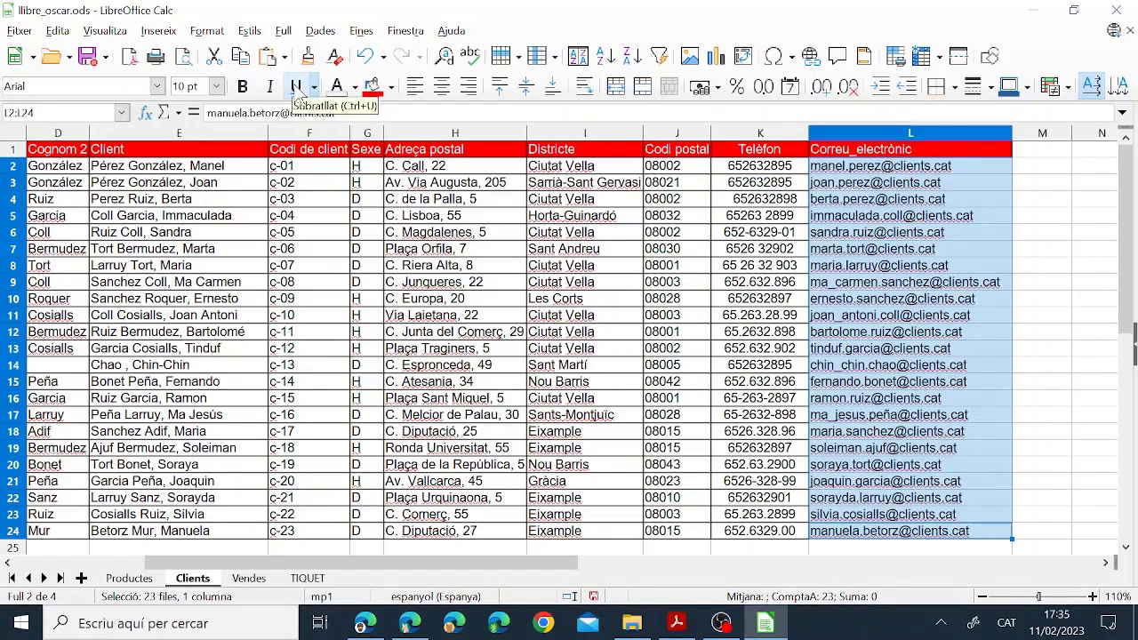
left_click(837, 319)
left_click(900, 432)
left_click(916, 484)
left_click(910, 532)
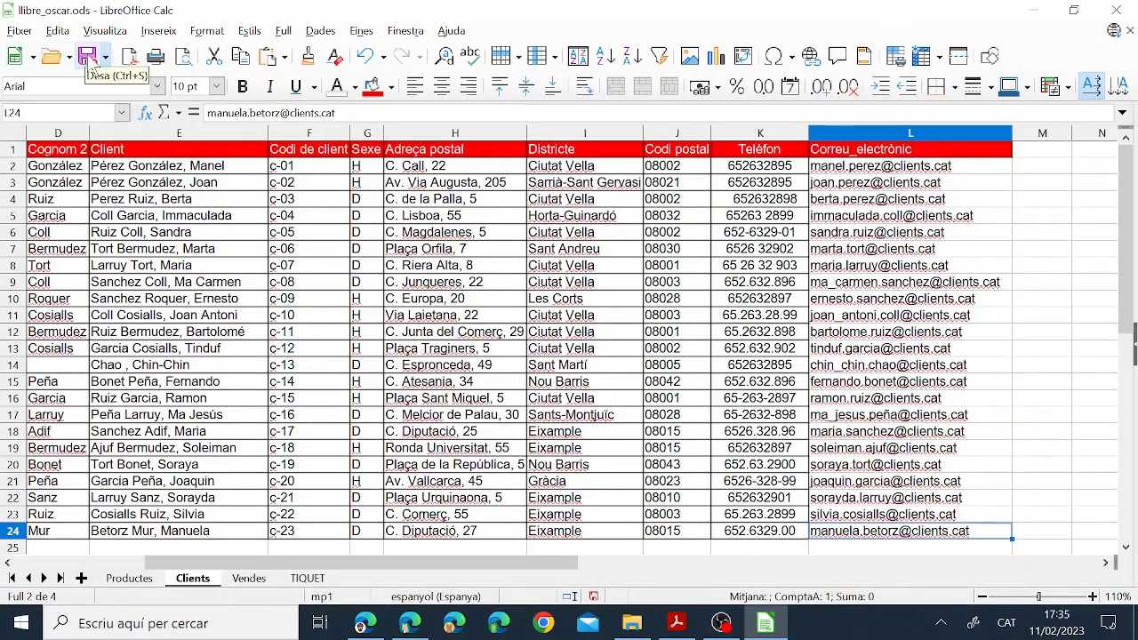
Save the workbook and review the whole Correu_electrònic column
left_click(88, 58)
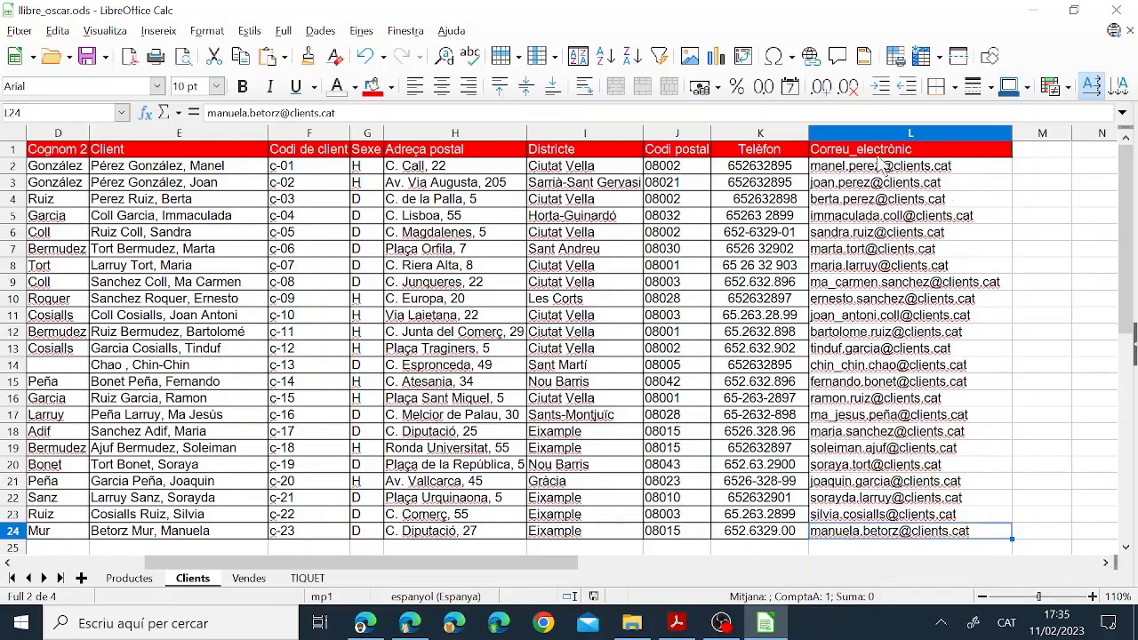
left_click_drag(933, 155, 935, 415)
scroll(919, 382, "up", 3)
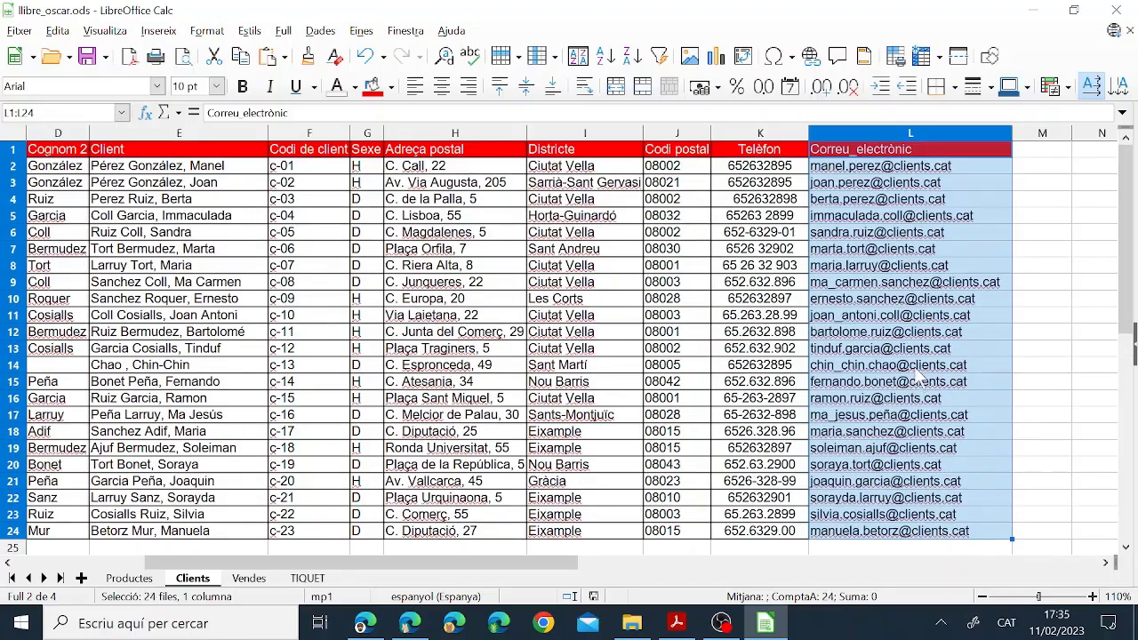
left_click(956, 87)
left_click(1004, 203)
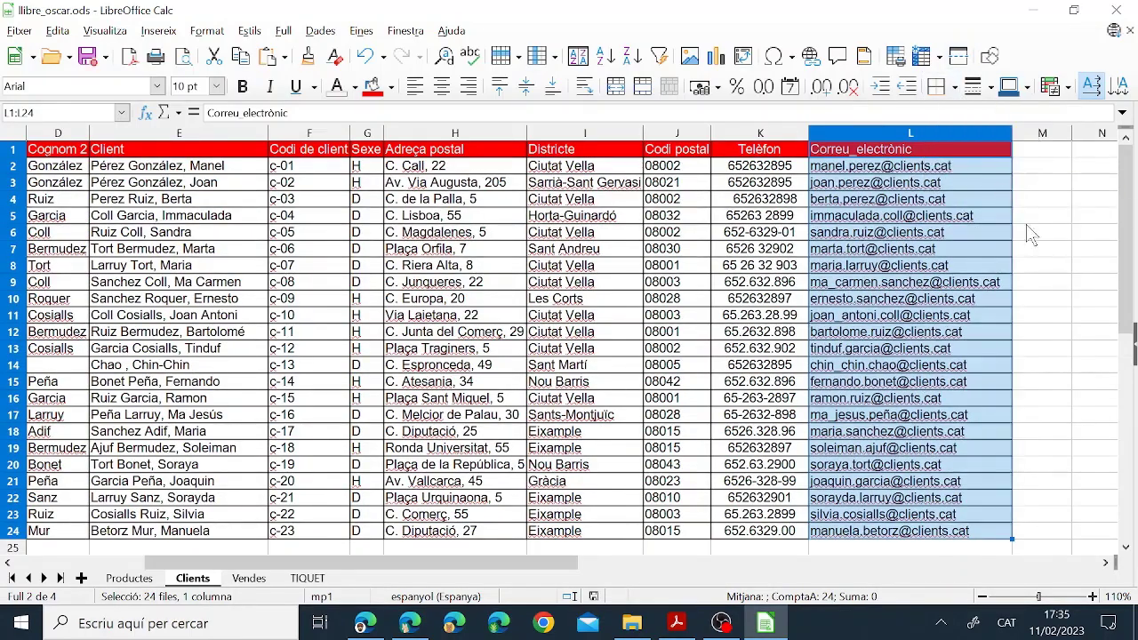
left_click(925, 338)
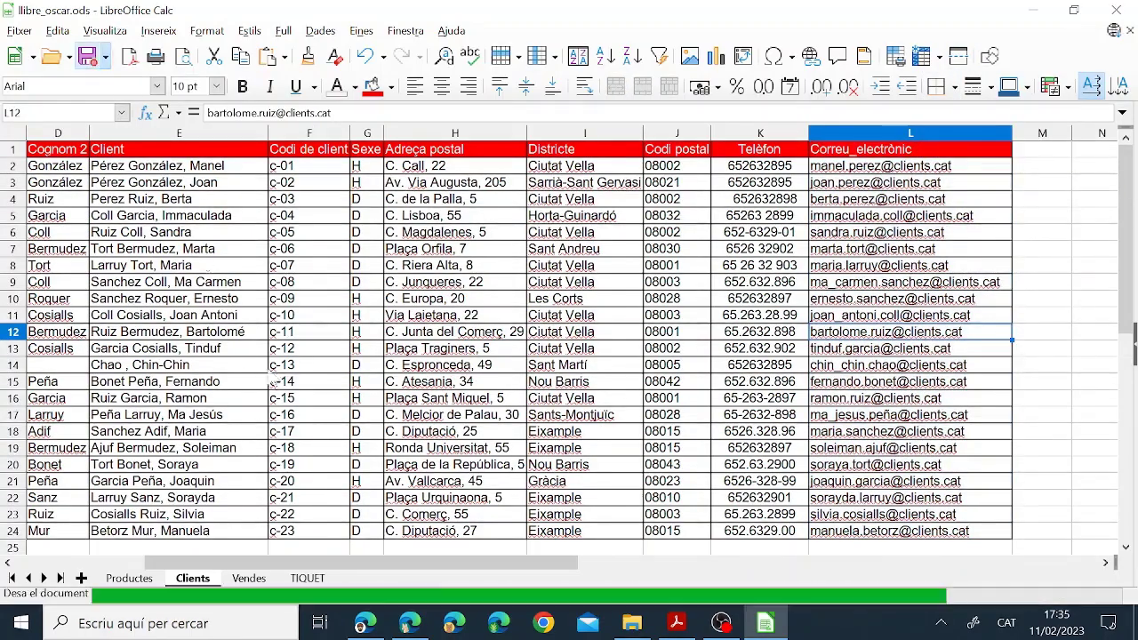
Consult the PDF instructions on the mobile column, then find all blank spaces in Telèfon cells K2:K24 with Find and Replace limited to the selection
left_click(675, 622)
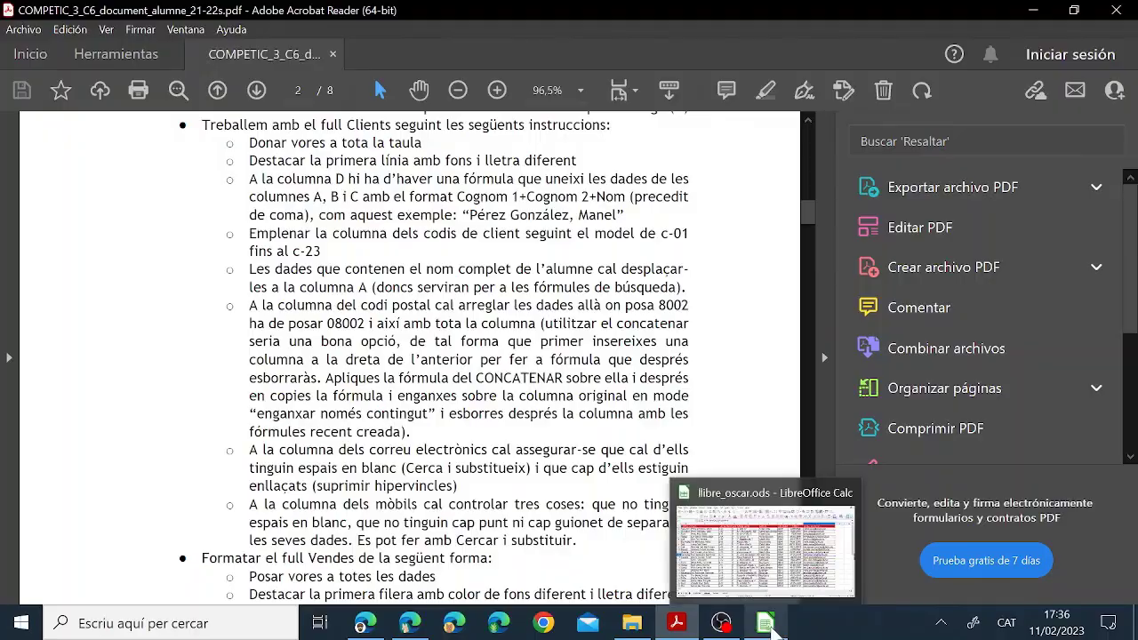
left_click(769, 627)
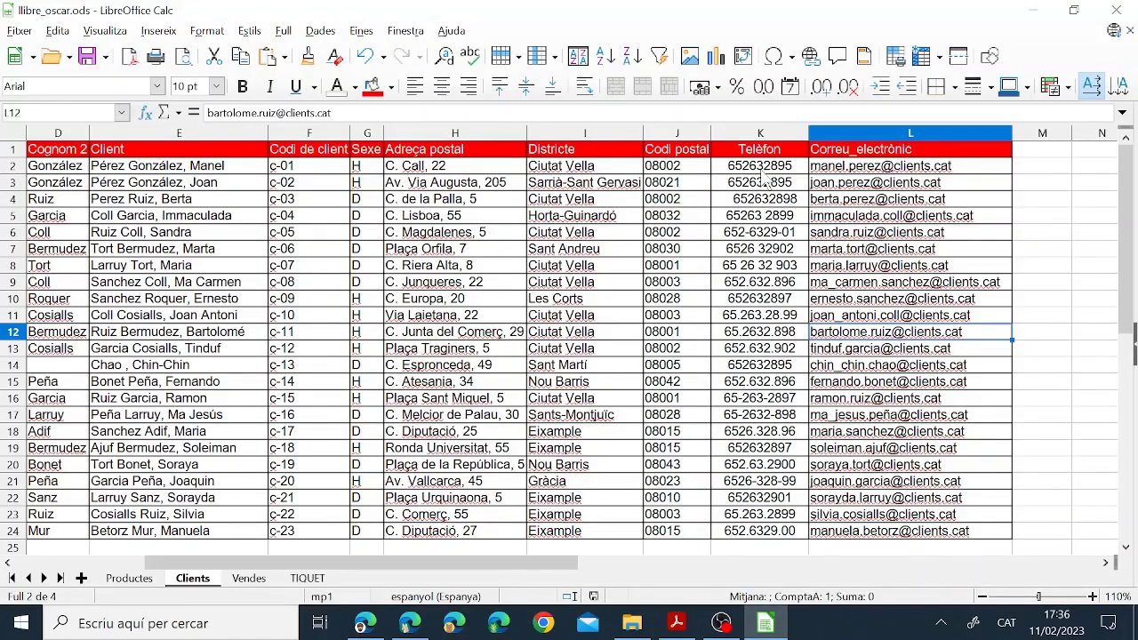
left_click_drag(751, 168, 747, 545)
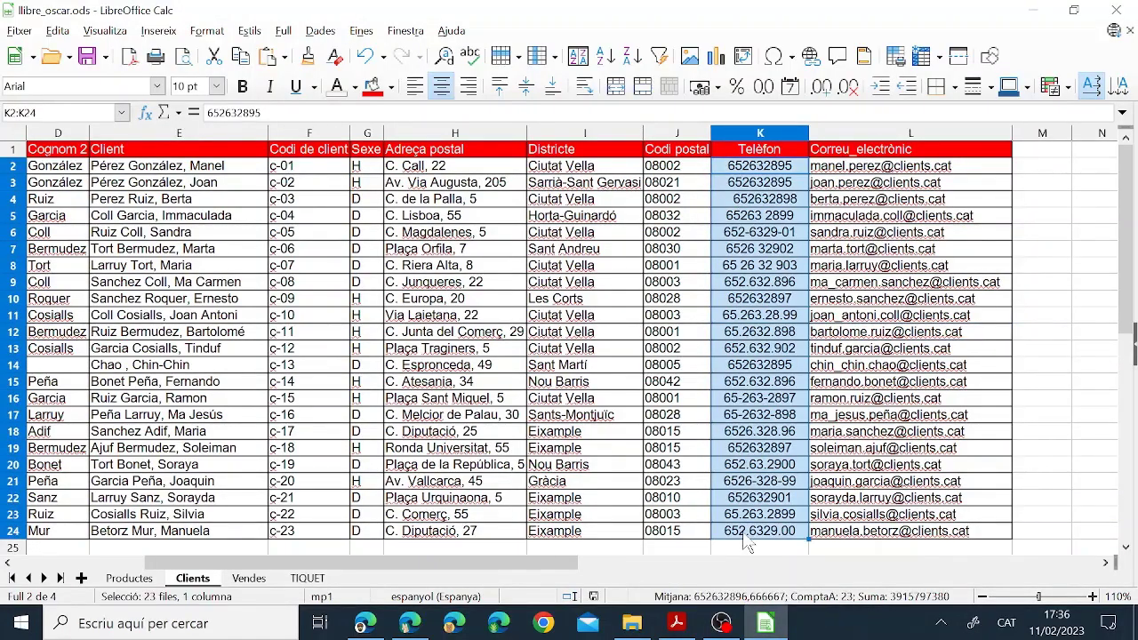
left_click(57, 30)
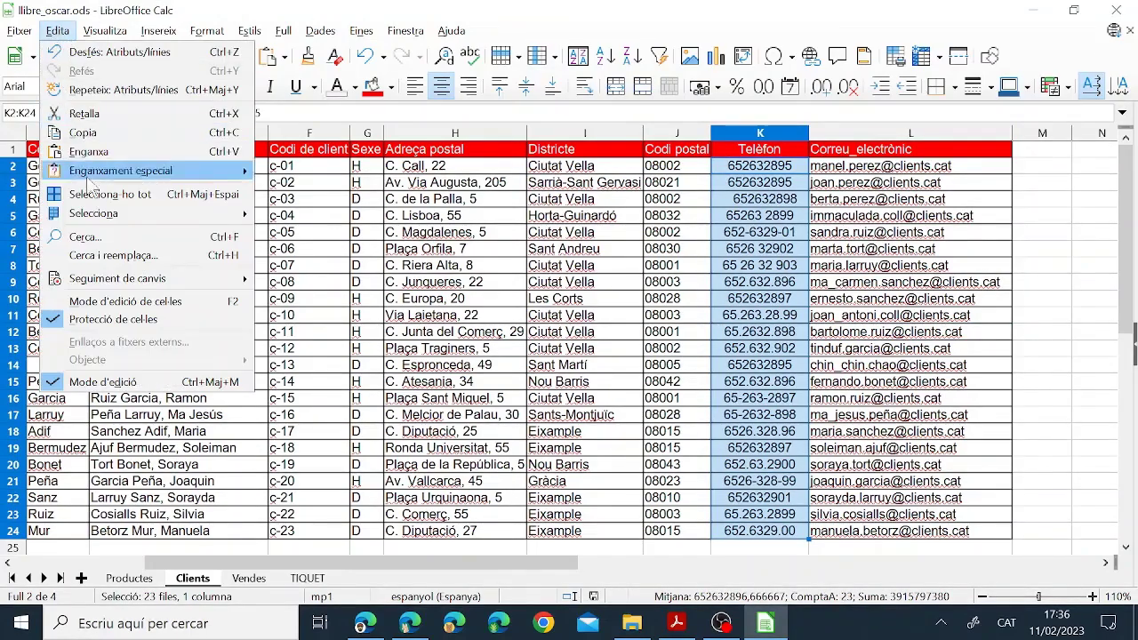
left_click(98, 255)
left_click_drag(476, 191, 646, 277)
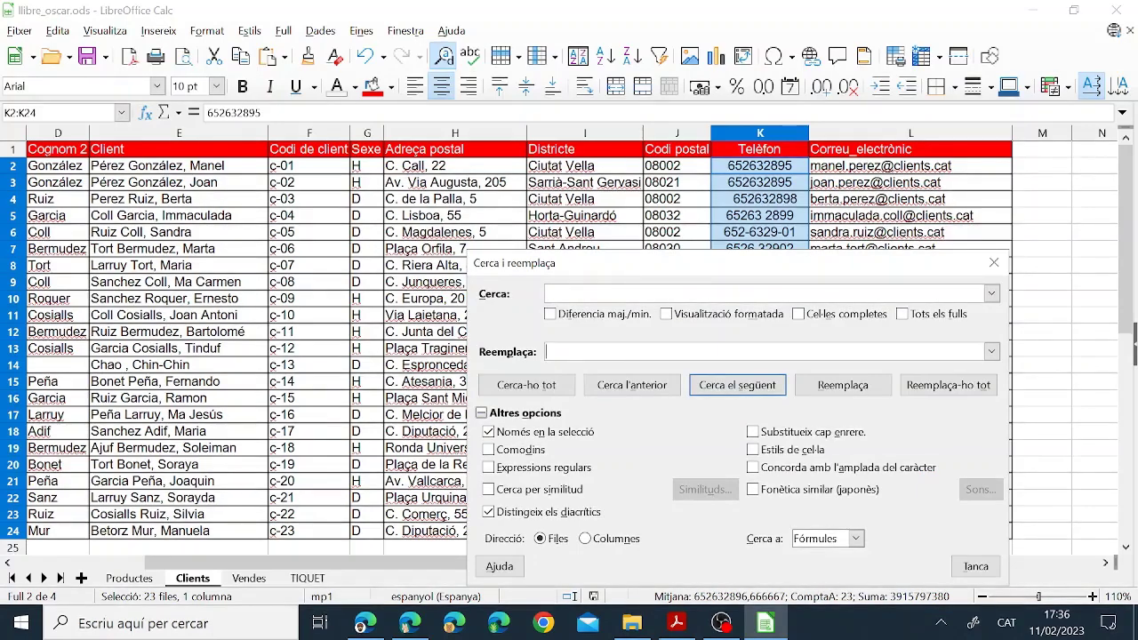
left_click(530, 385)
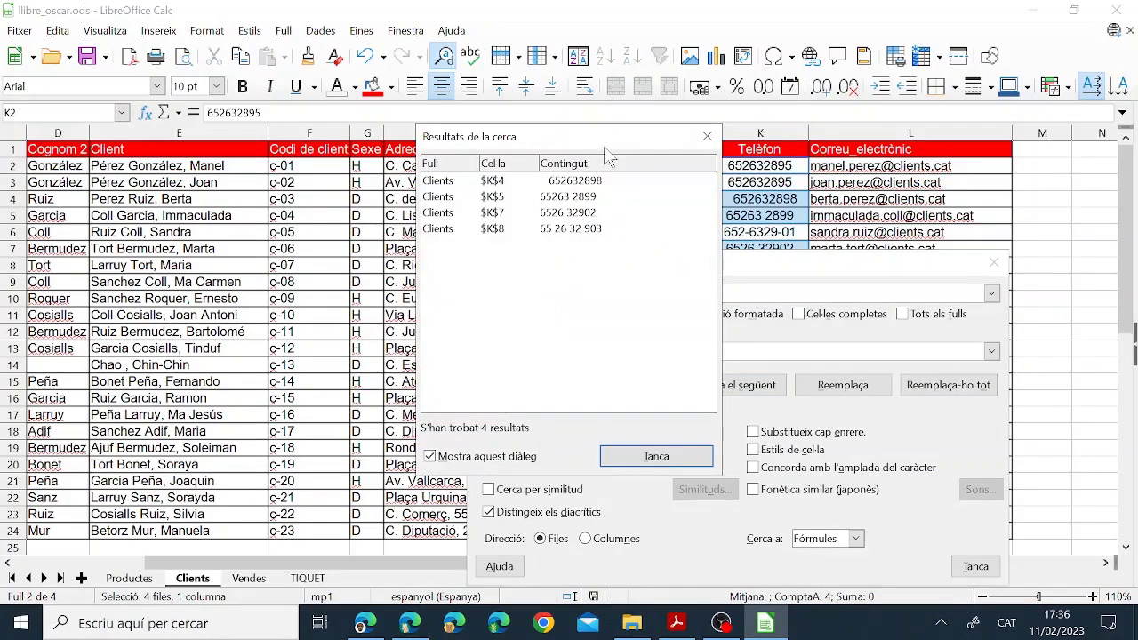
left_click_drag(607, 138, 482, 77)
left_click(511, 462)
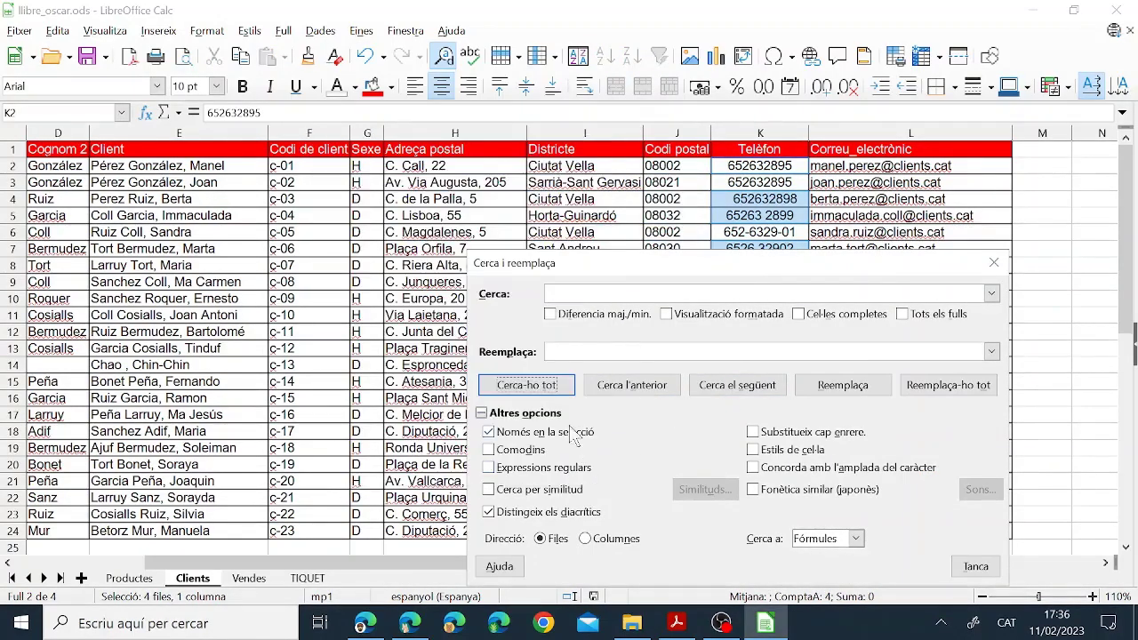
Replace all the blank spaces in the Telèfon column with nothing and close Find and Replace
left_click(909, 391)
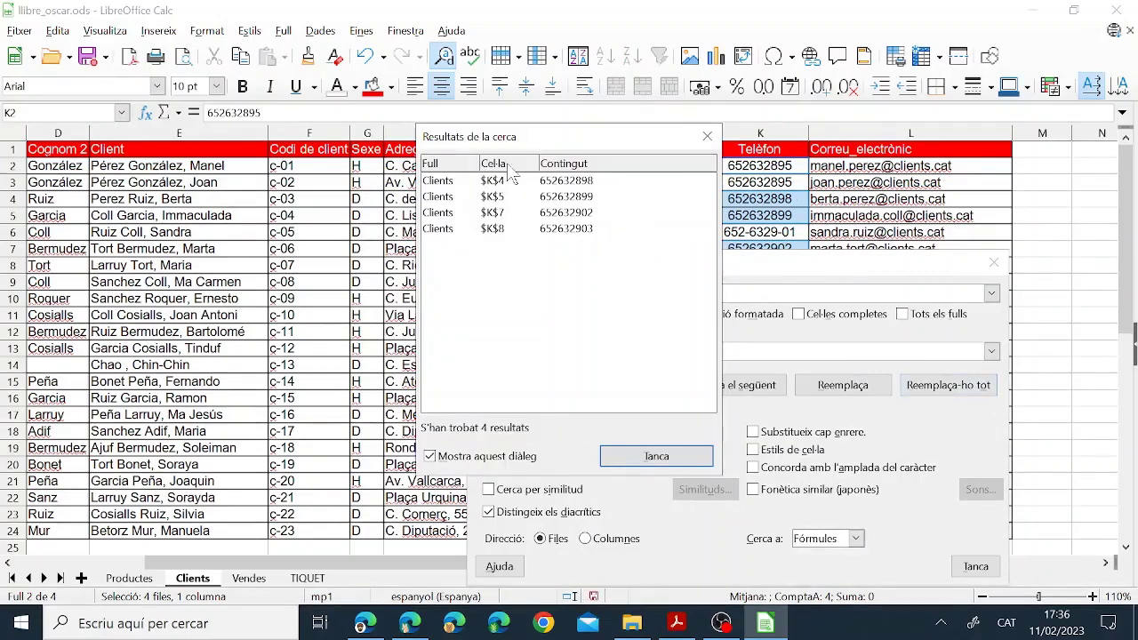
left_click(664, 453)
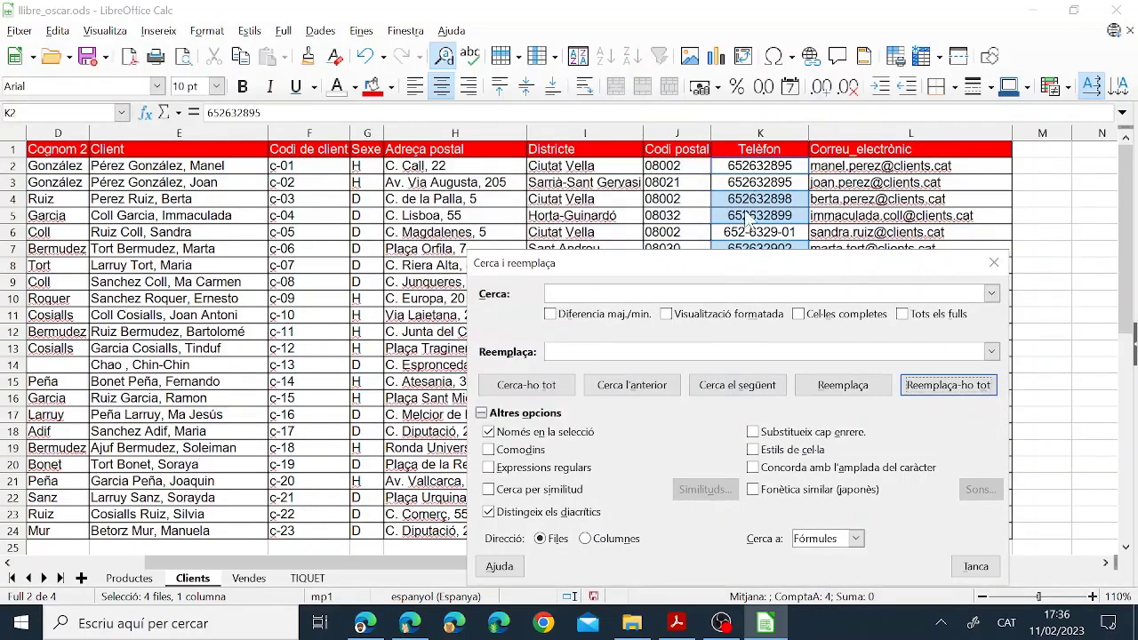
left_click_drag(747, 278, 539, 213)
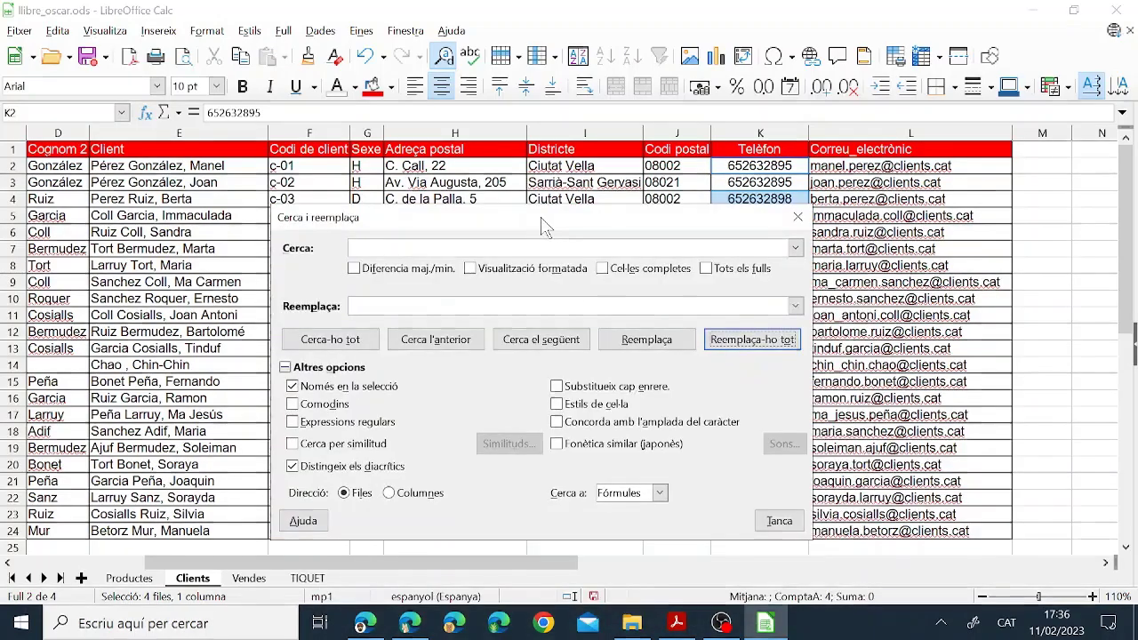
left_click(780, 527)
left_click(761, 315)
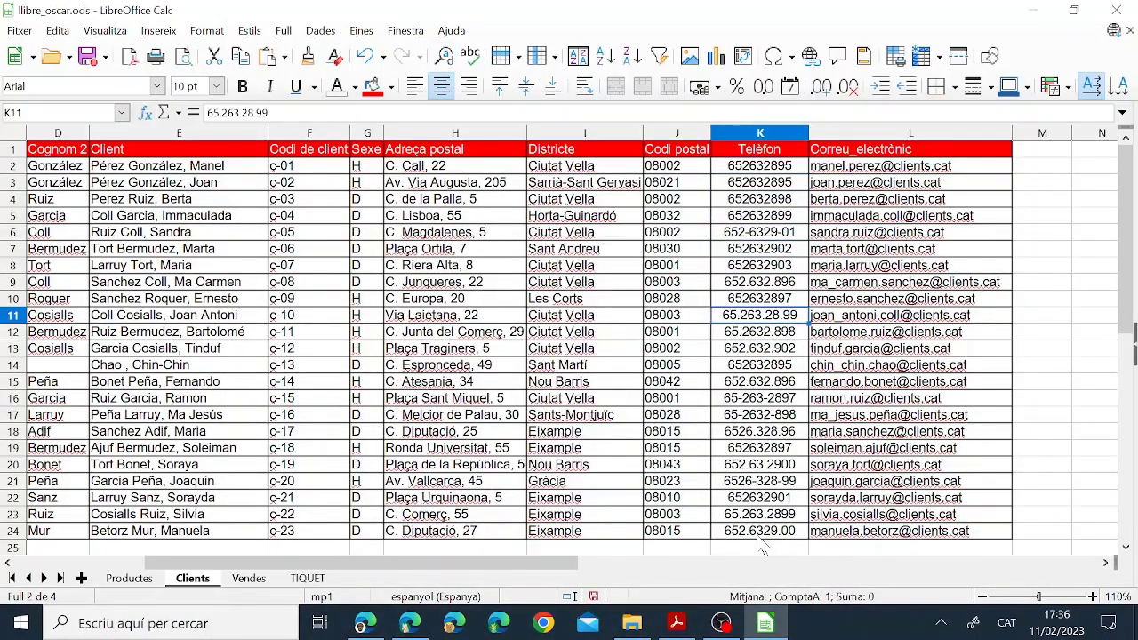
Remove every hyphen from Telèfon cells K2:K24 by finding and replacing all of them with nothing, limited to the selection
left_click_drag(758, 540, 749, 178)
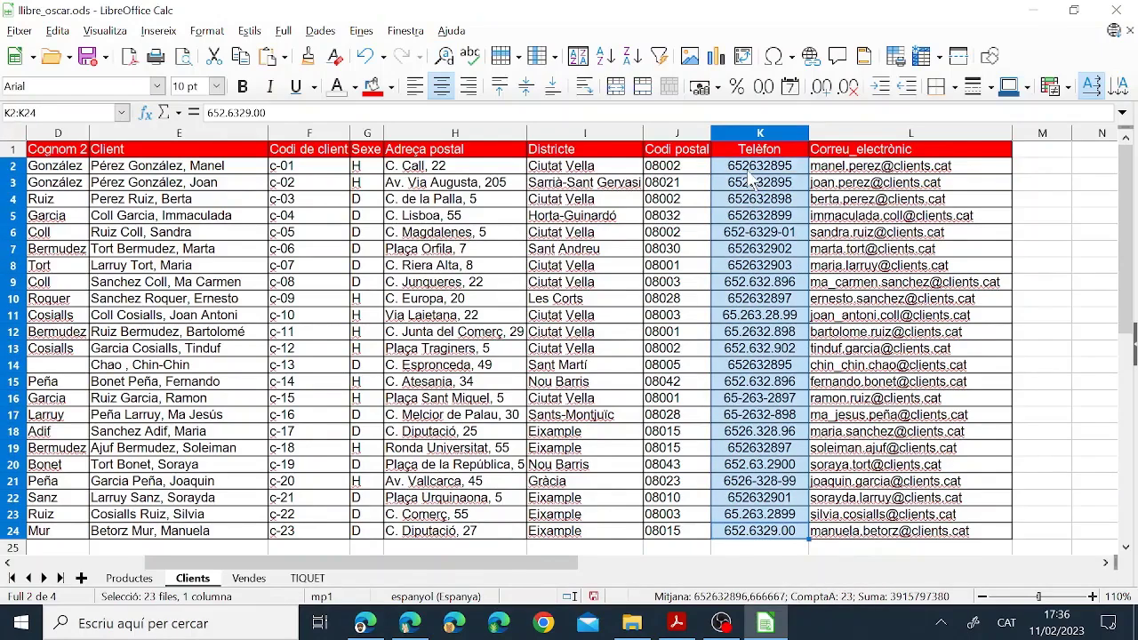
left_click(57, 30)
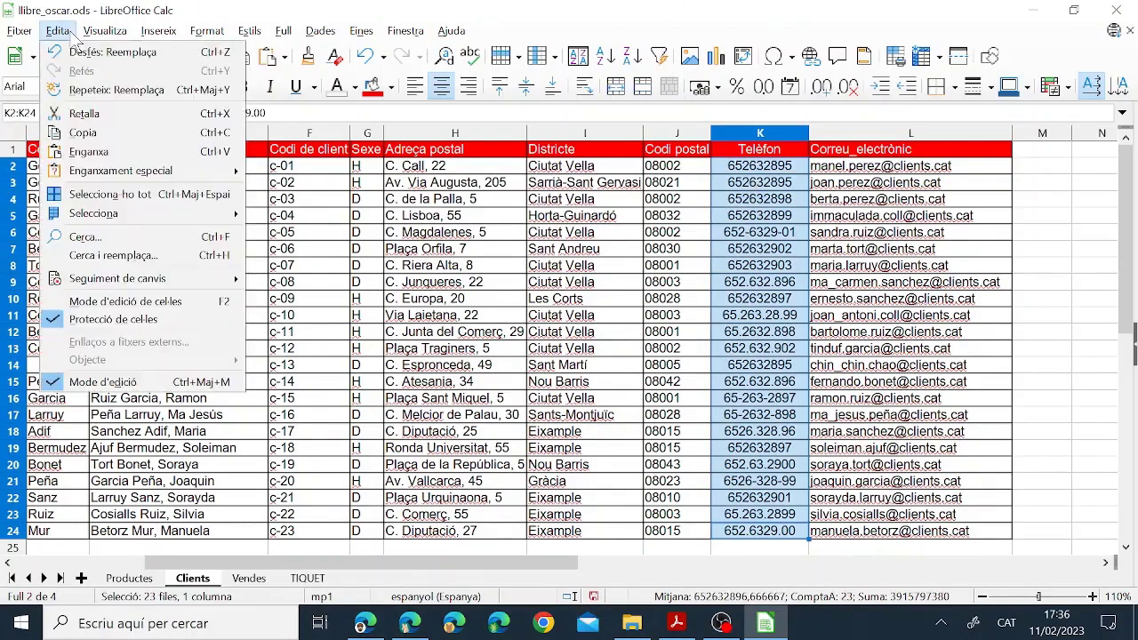
left_click(113, 255)
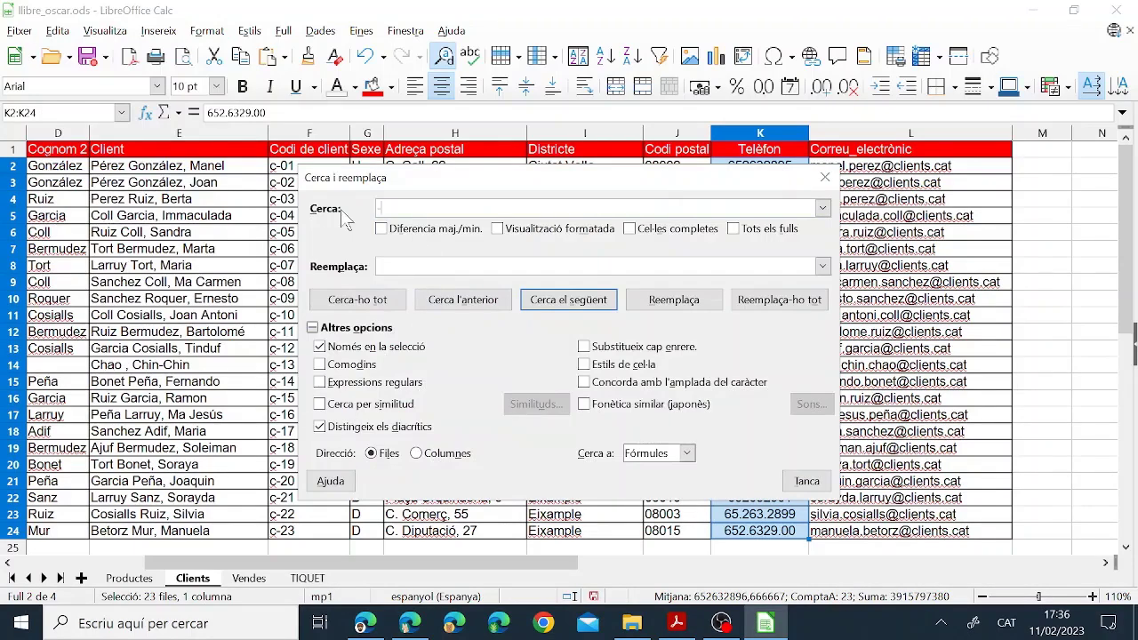
left_click(360, 299)
left_click(647, 466)
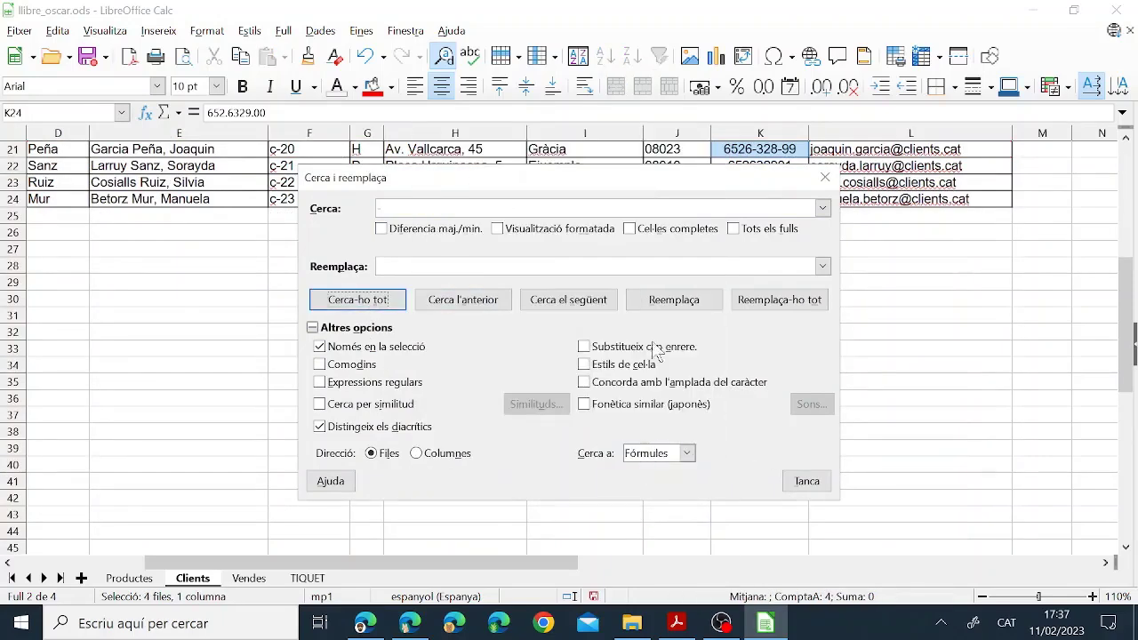
left_click(779, 300)
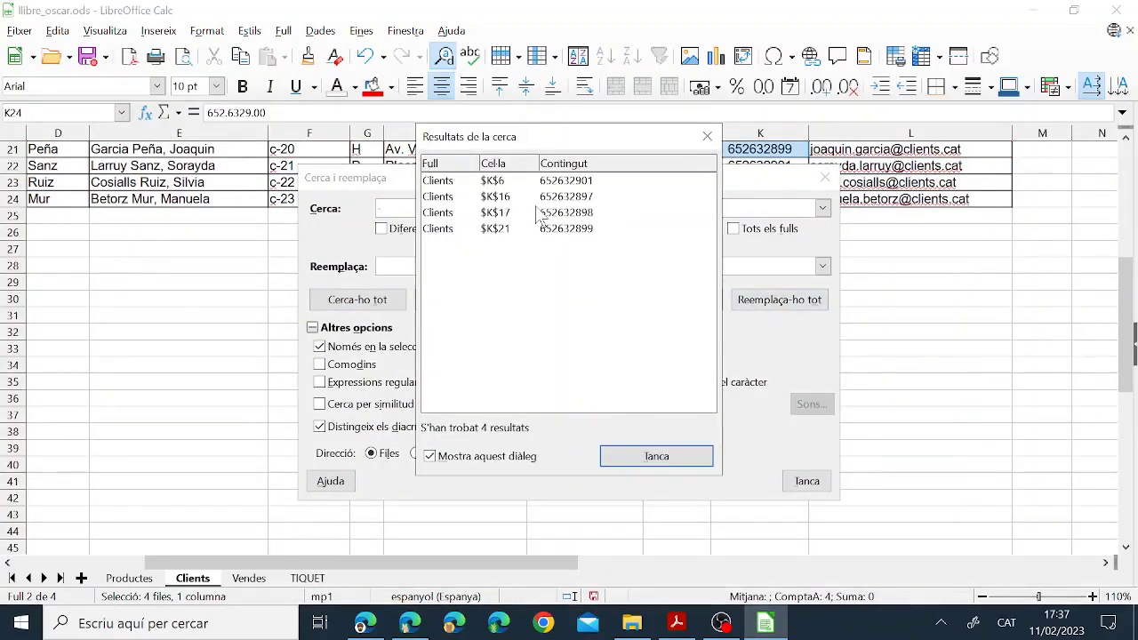
left_click(649, 458)
left_click(810, 483)
scroll(760, 447, "up", 7)
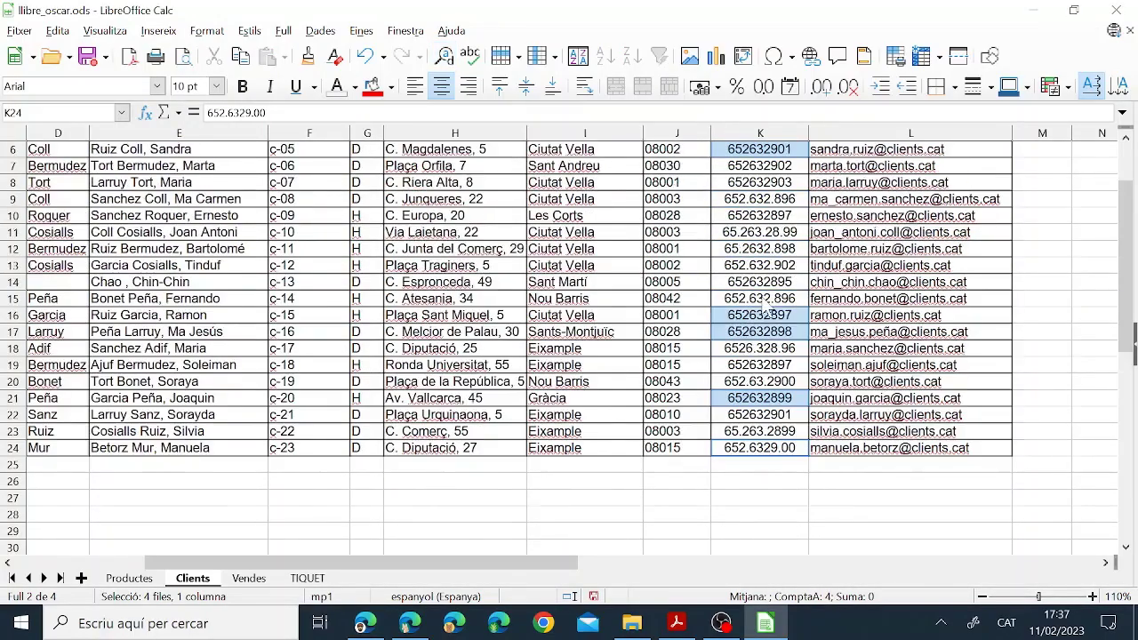
left_click(766, 265)
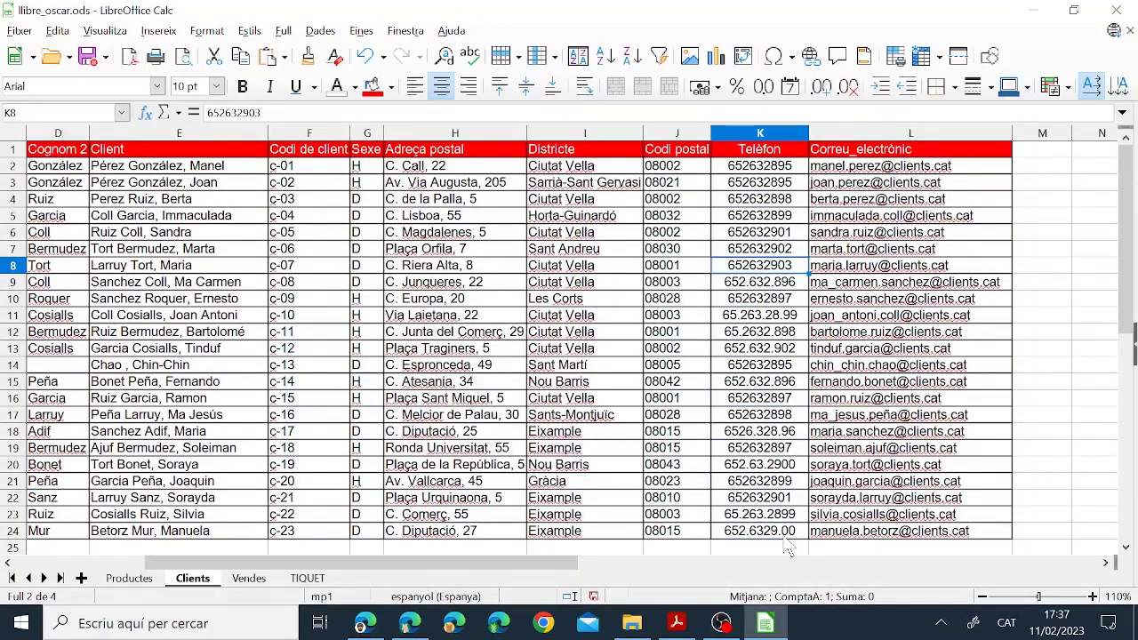
Remove every dot from Telèfon cells K2:K24 by replacing all of them with nothing within the selection, and save the workbook
left_click_drag(780, 536, 763, 165)
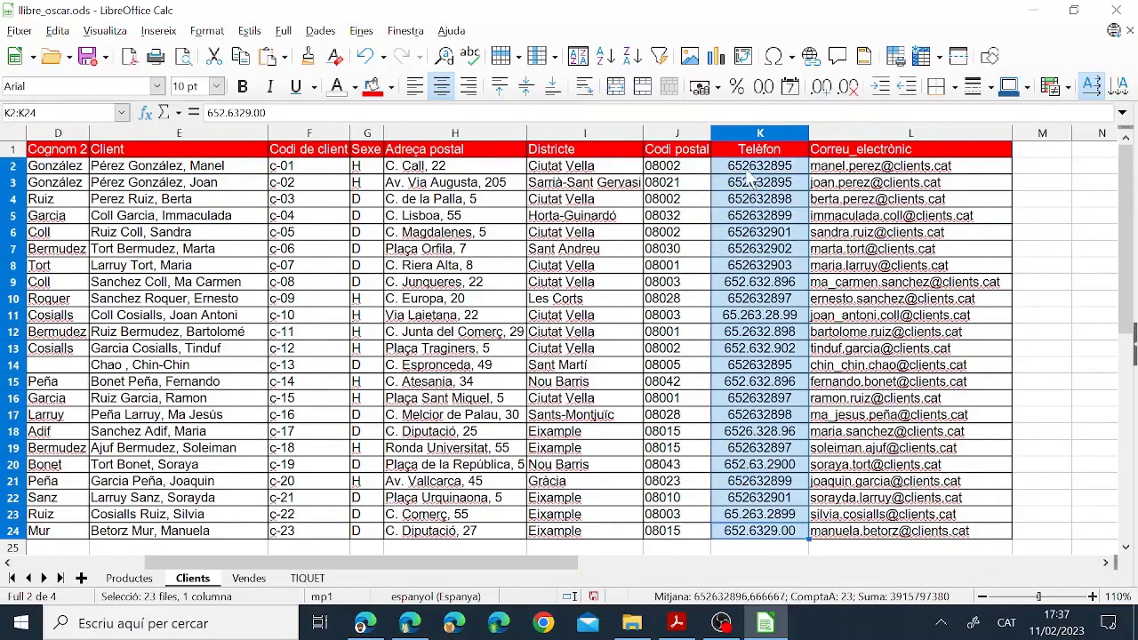
left_click(58, 30)
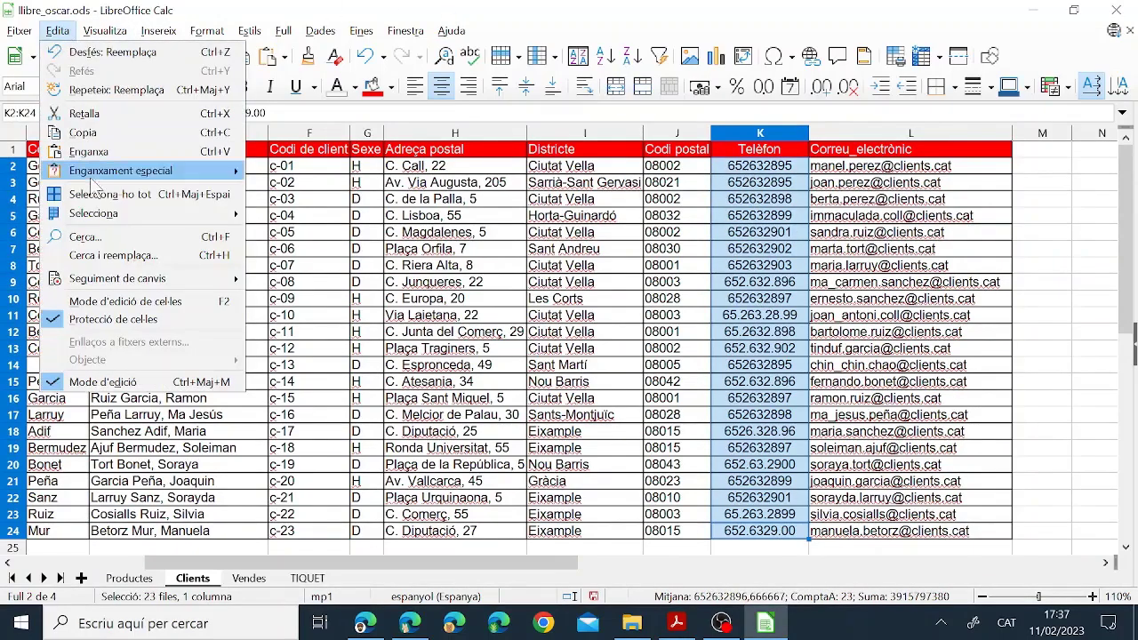
left_click(125, 256)
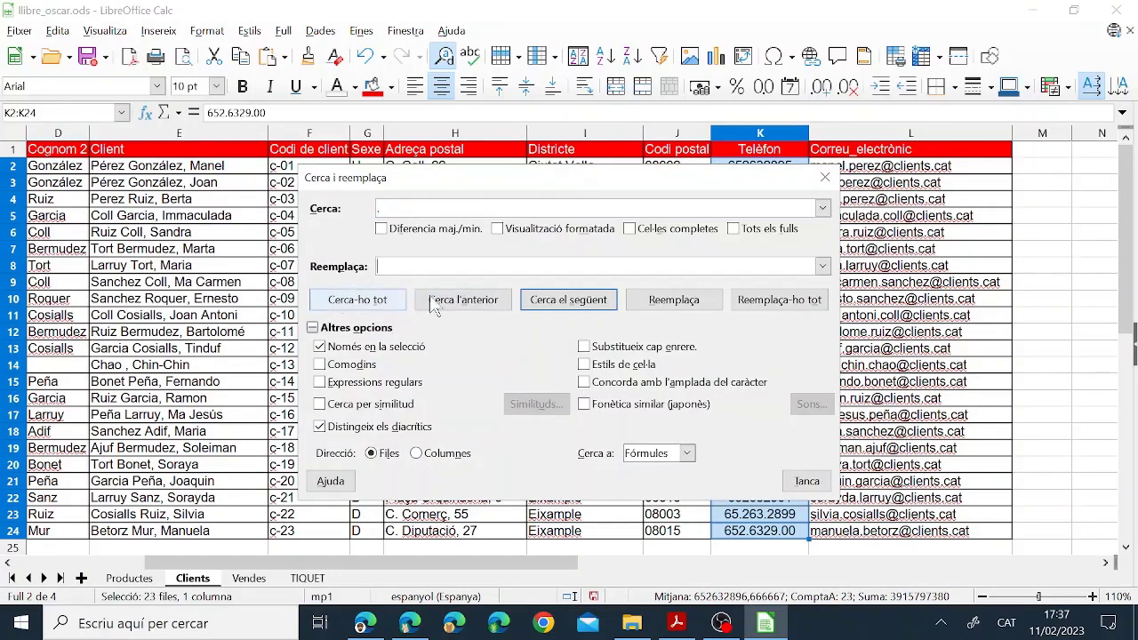
left_click_drag(759, 193, 566, 89)
left_click(586, 199)
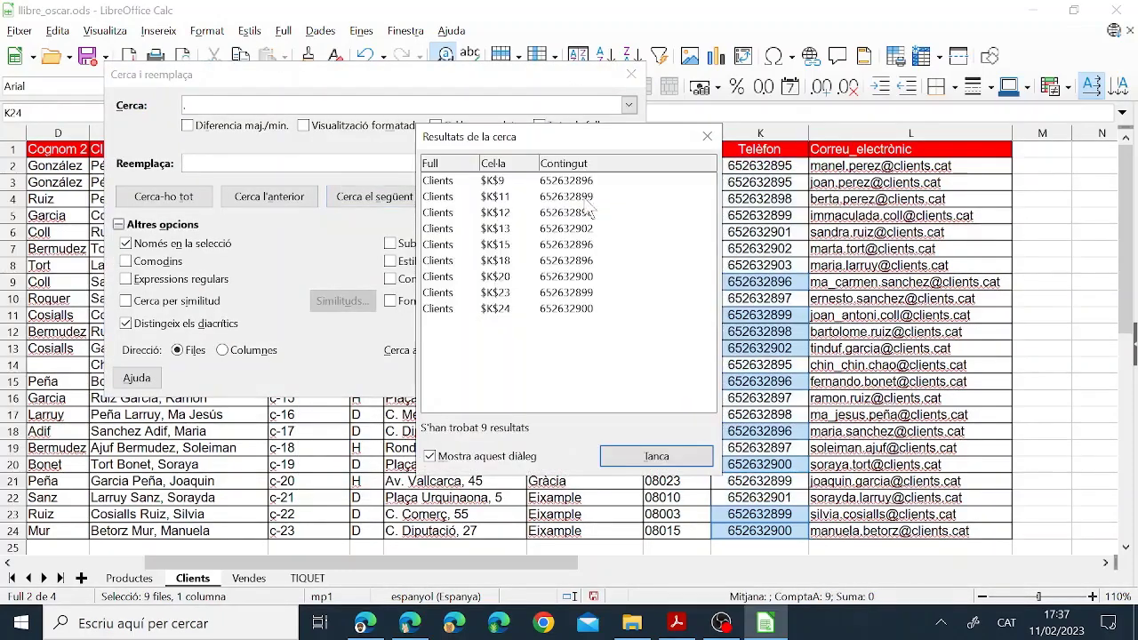
left_click(656, 456)
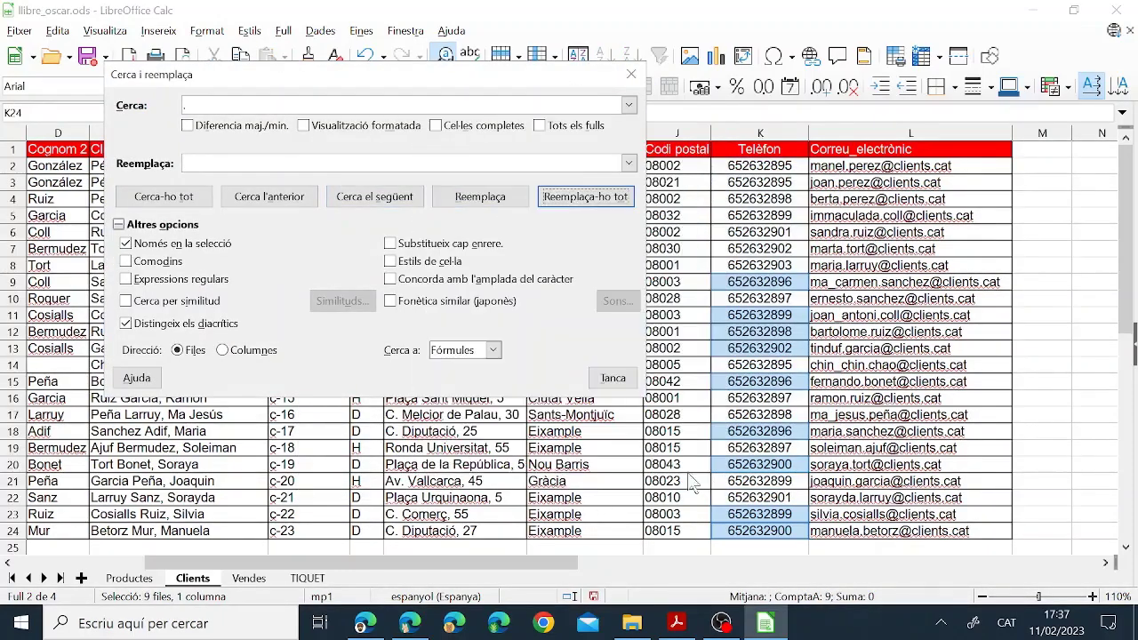
left_click(749, 499)
left_click(612, 377)
left_click_drag(770, 531, 775, 167)
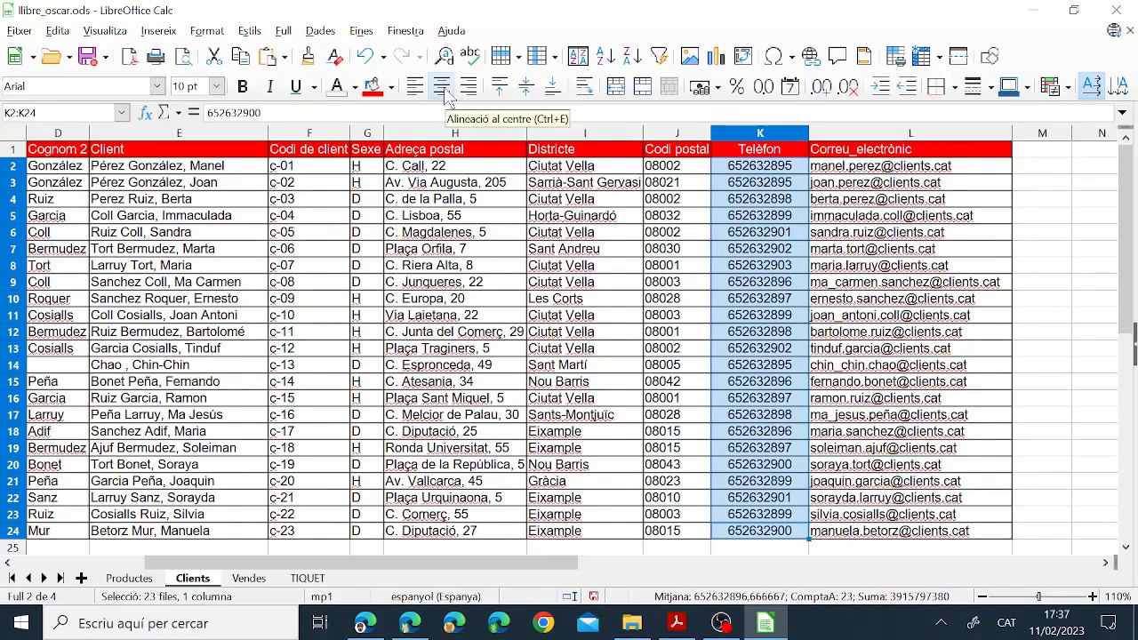
left_click(796, 251)
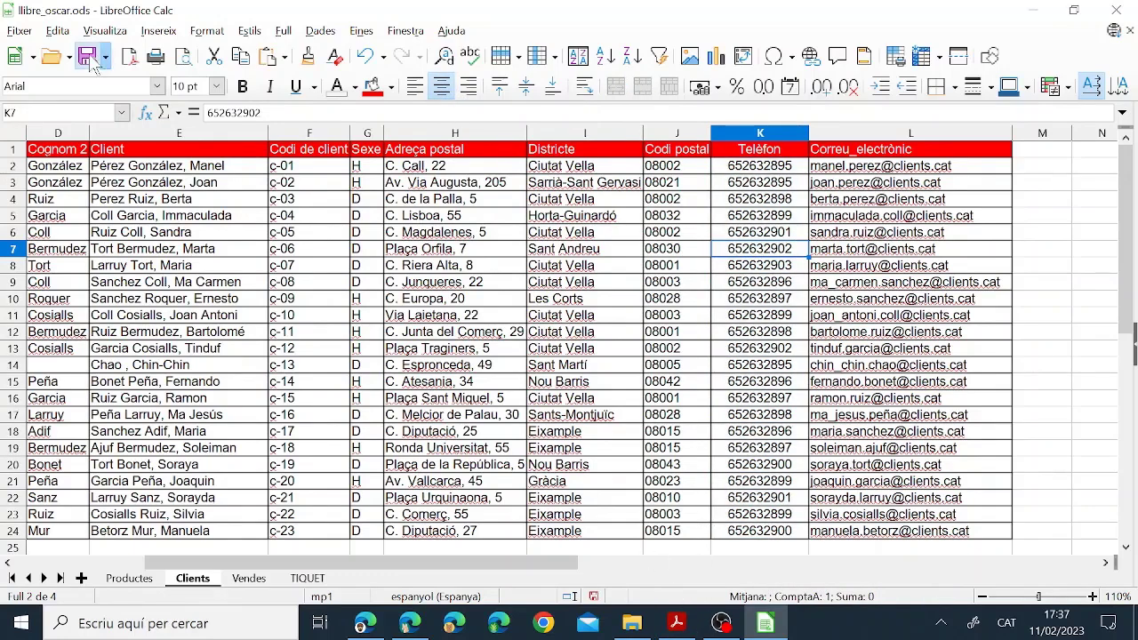
Read the PDF's formatting requirements for the Vendes sheet and look through that sheet's sales rows
left_click(673, 621)
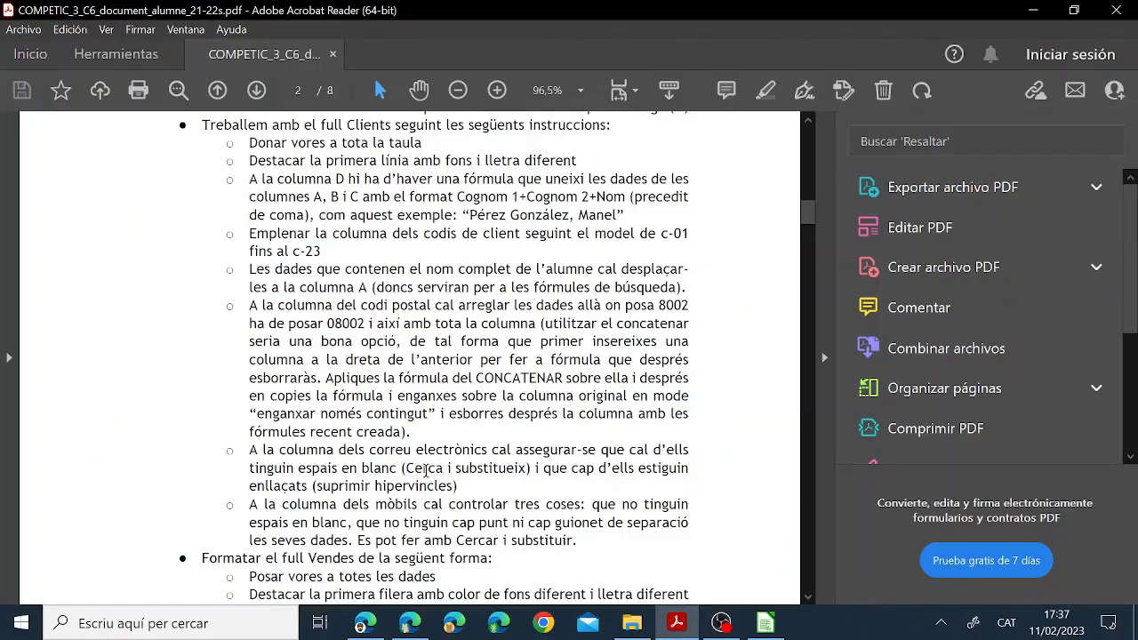
scroll(426, 469, "down", 5)
scroll(420, 479, "down", 4)
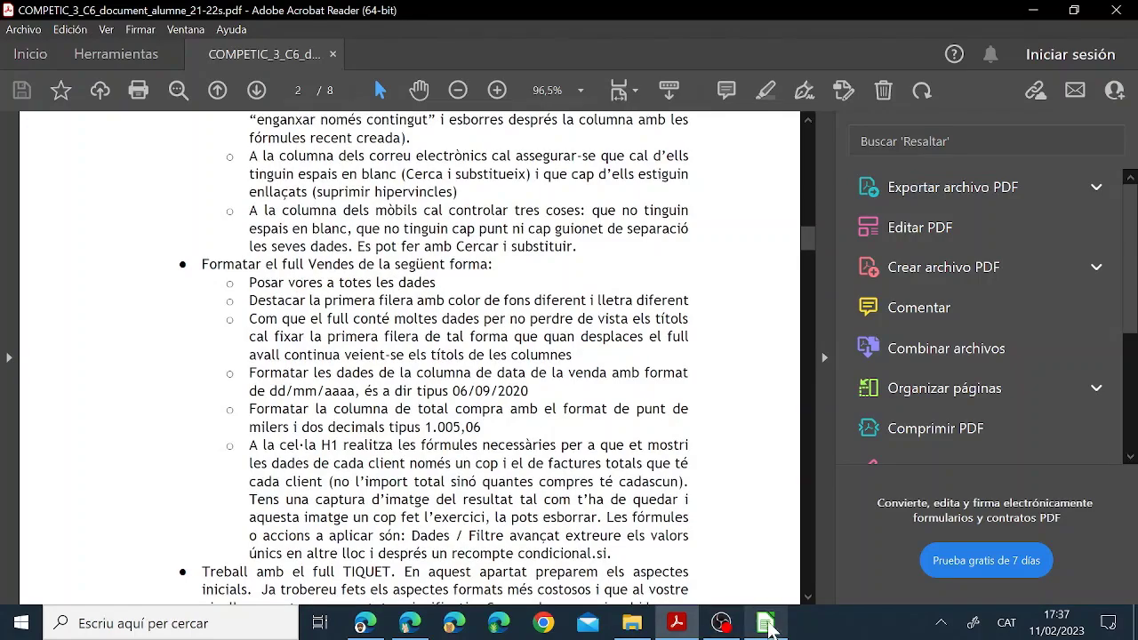
left_click(766, 623)
left_click(249, 579)
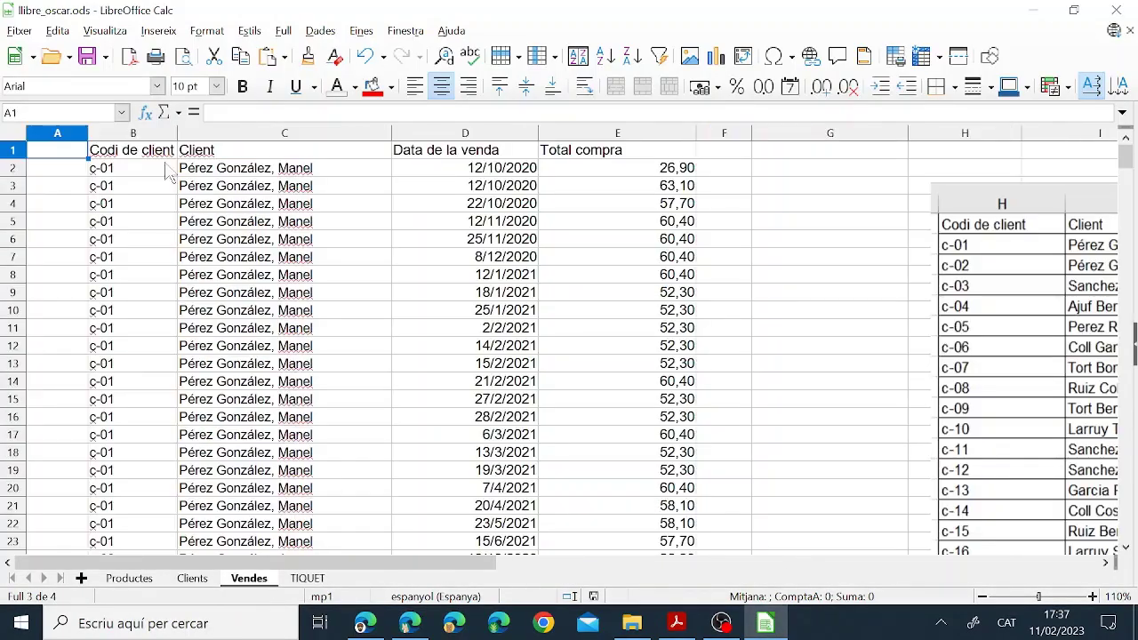
left_click_drag(135, 149, 561, 162)
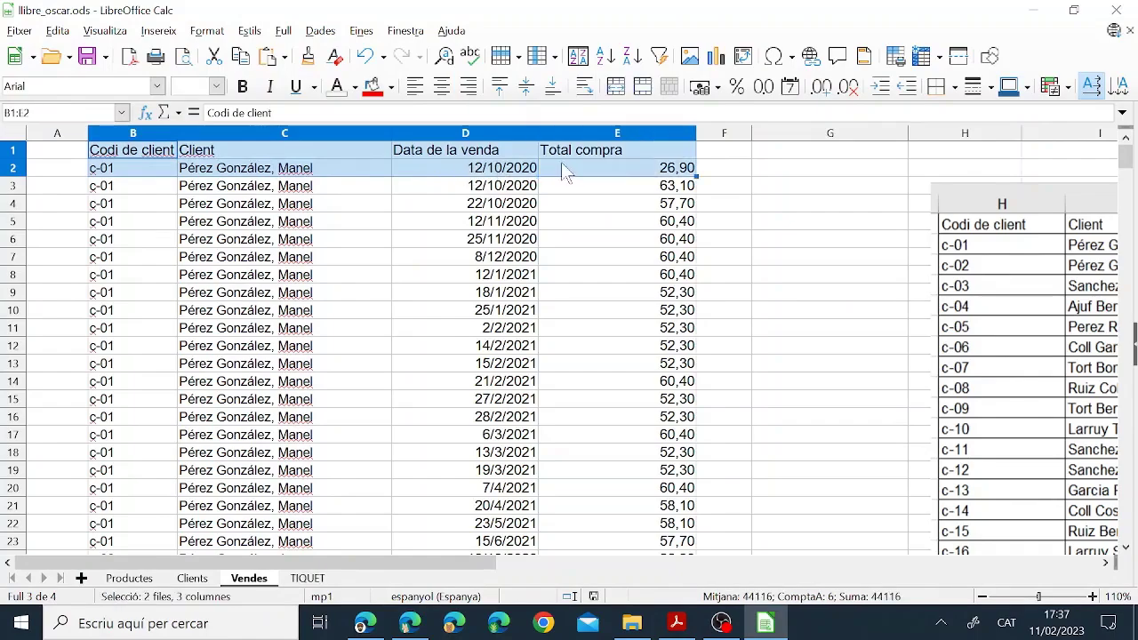
scroll(423, 263, "down", 7)
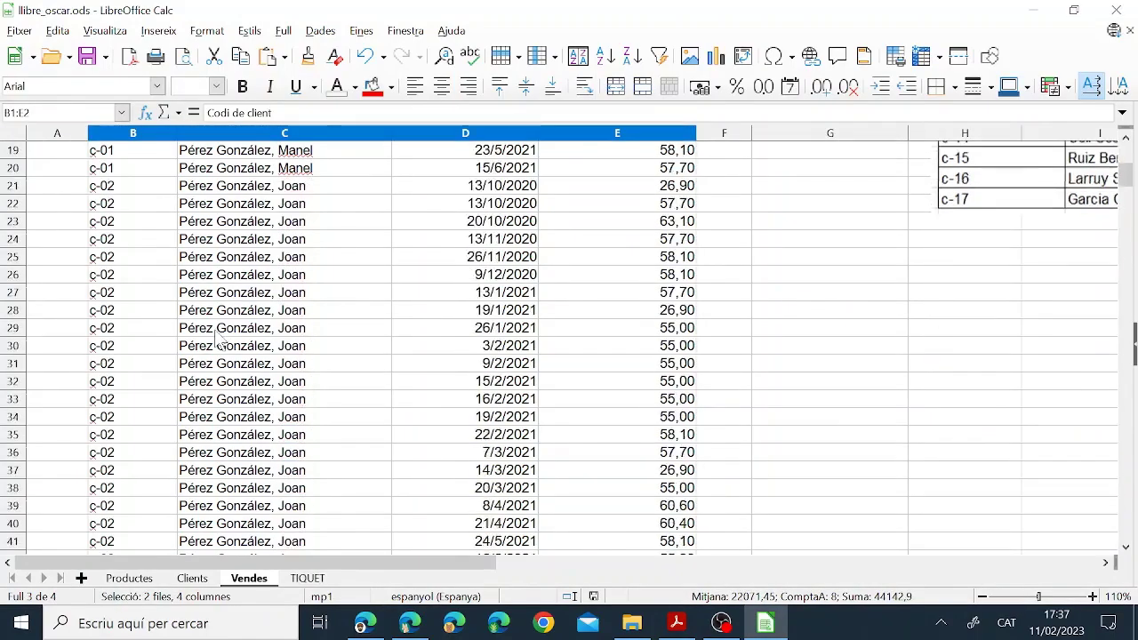
scroll(221, 338, "up", 7)
scroll(220, 338, "down", 20)
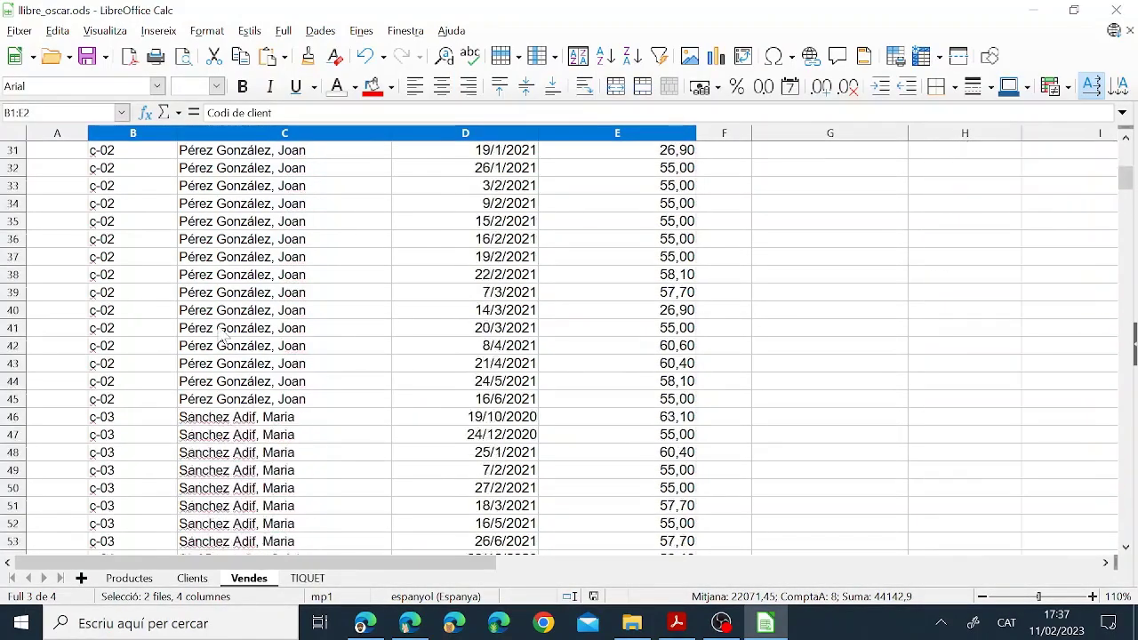
scroll(223, 333, "up", 20)
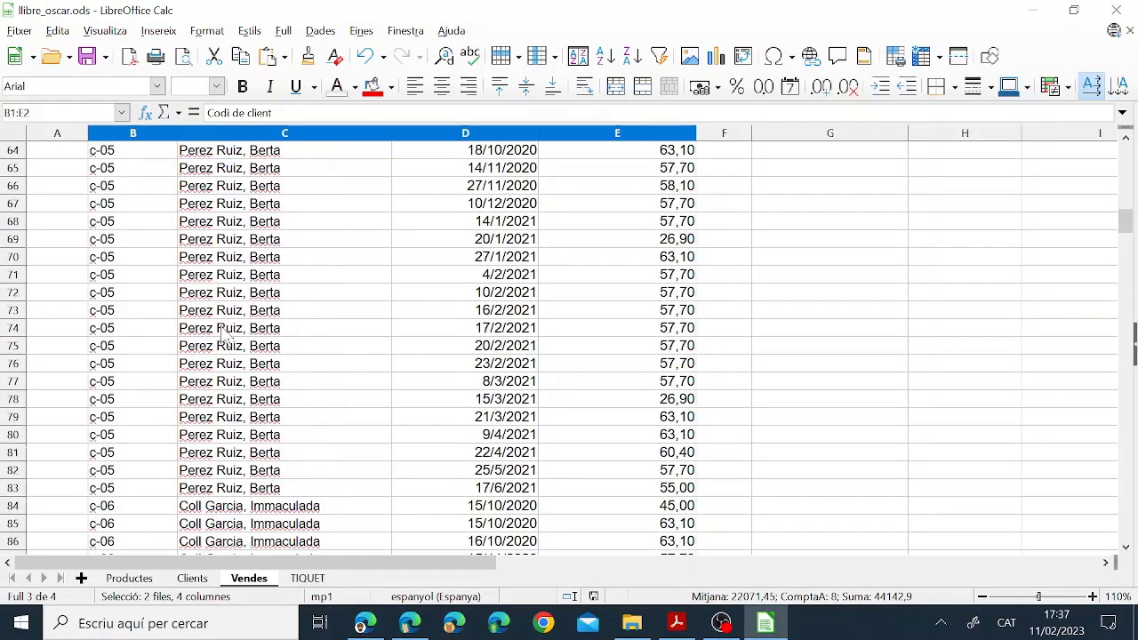
left_click(105, 187)
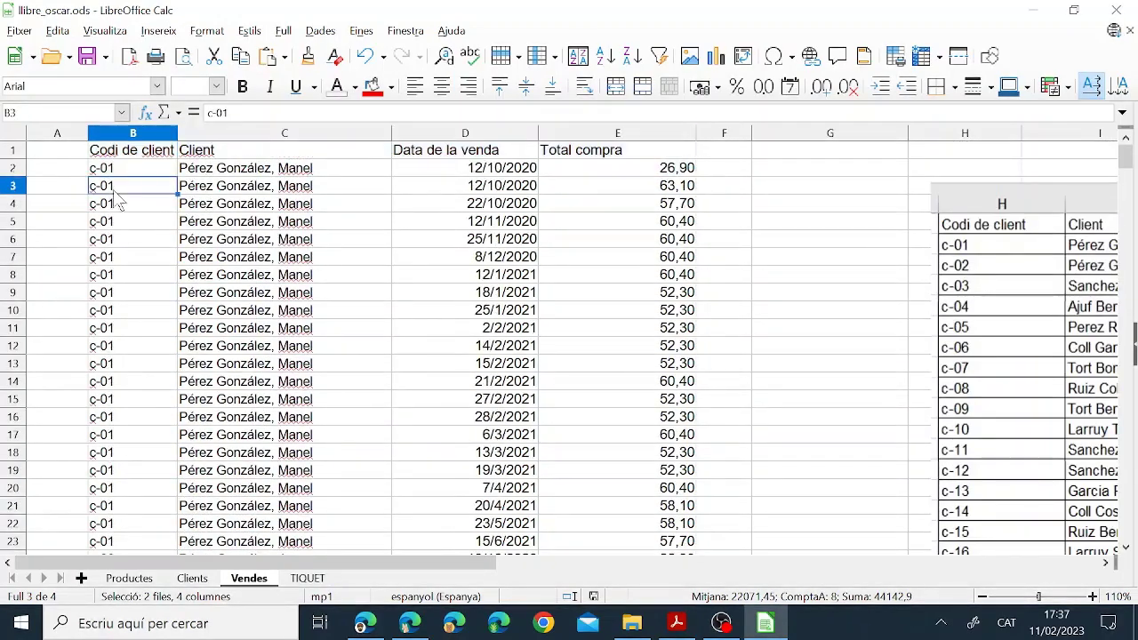
Add borders to all cells of the Vendes table B1:E359 and check the next instruction in the PDF
left_click_drag(129, 151, 634, 153)
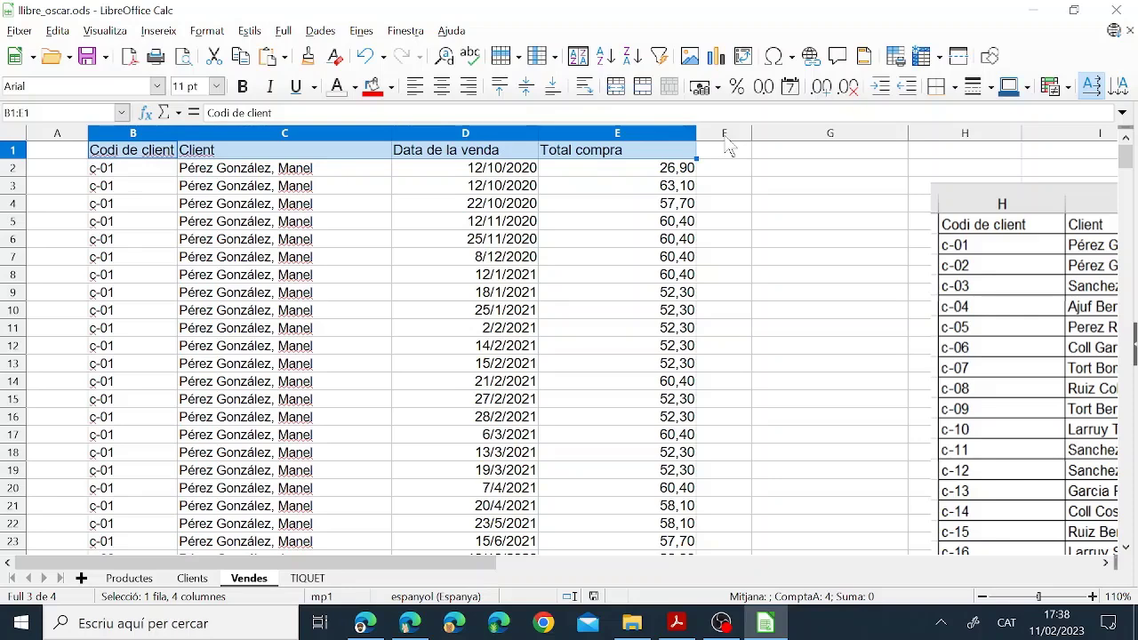
key("ctrl+shift+Down")
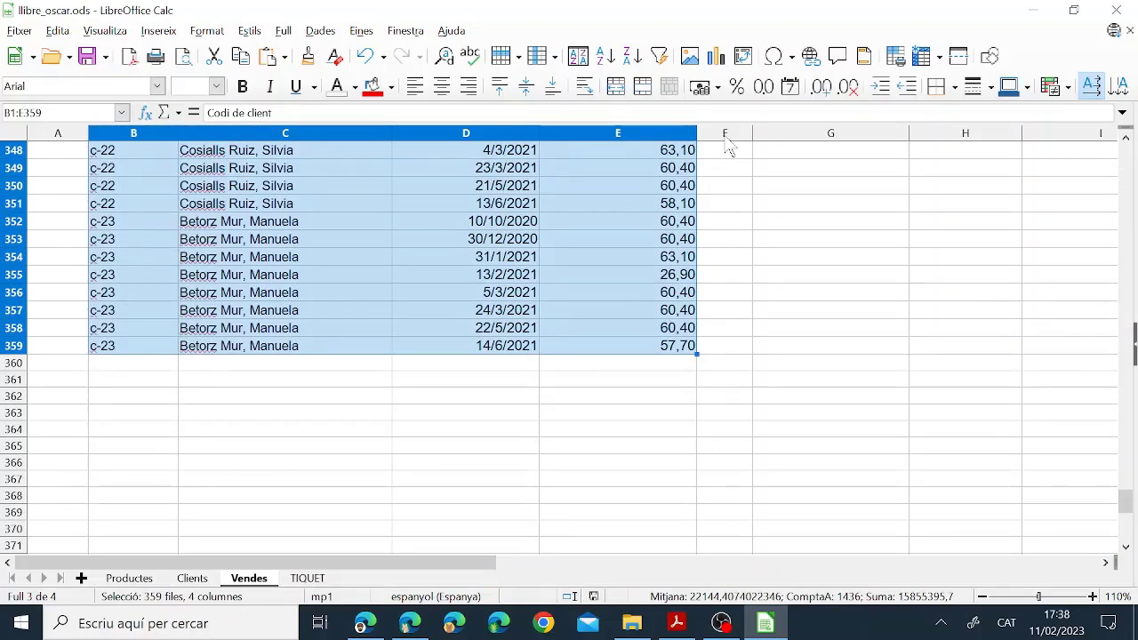
left_click(938, 86)
left_click(1003, 177)
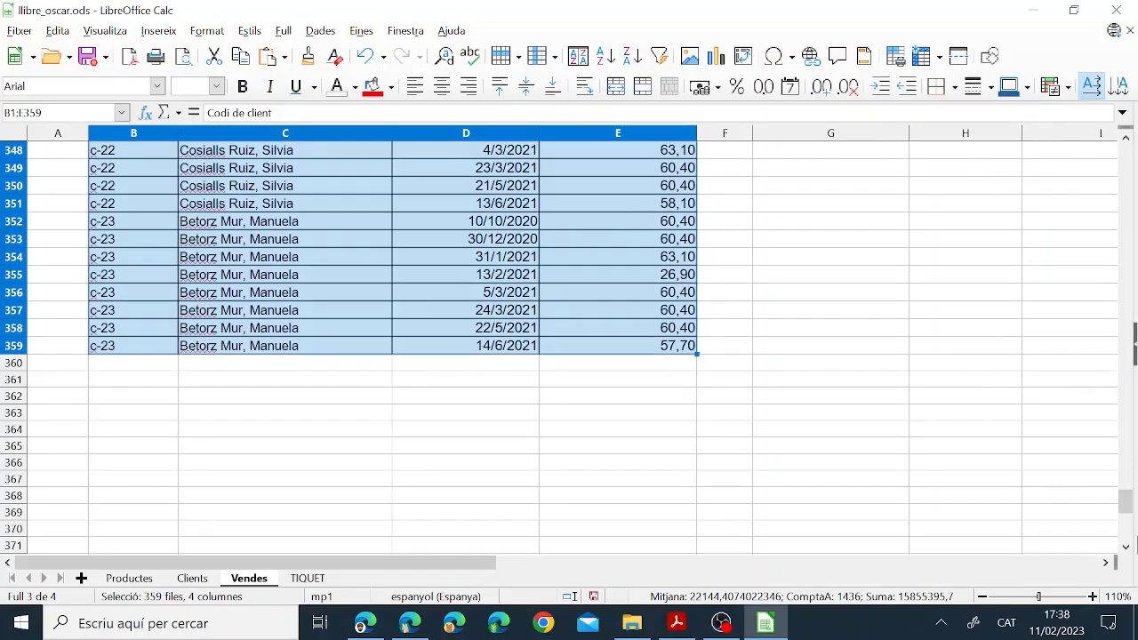
left_click_drag(1125, 520, 1124, 151)
left_click(676, 623)
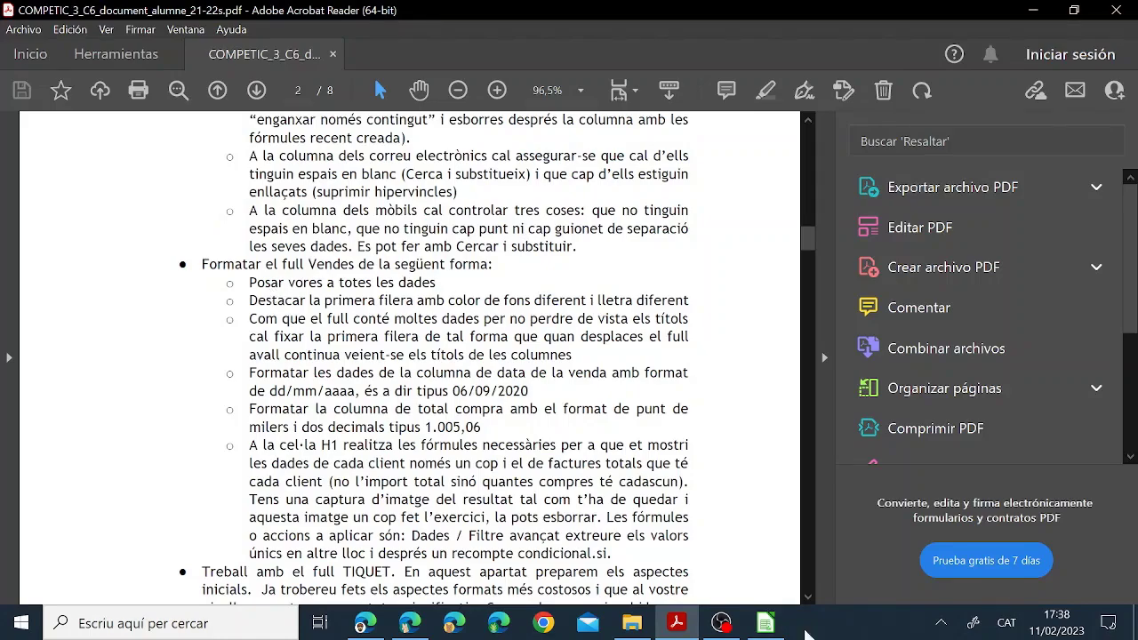
left_click(767, 624)
left_click(183, 171)
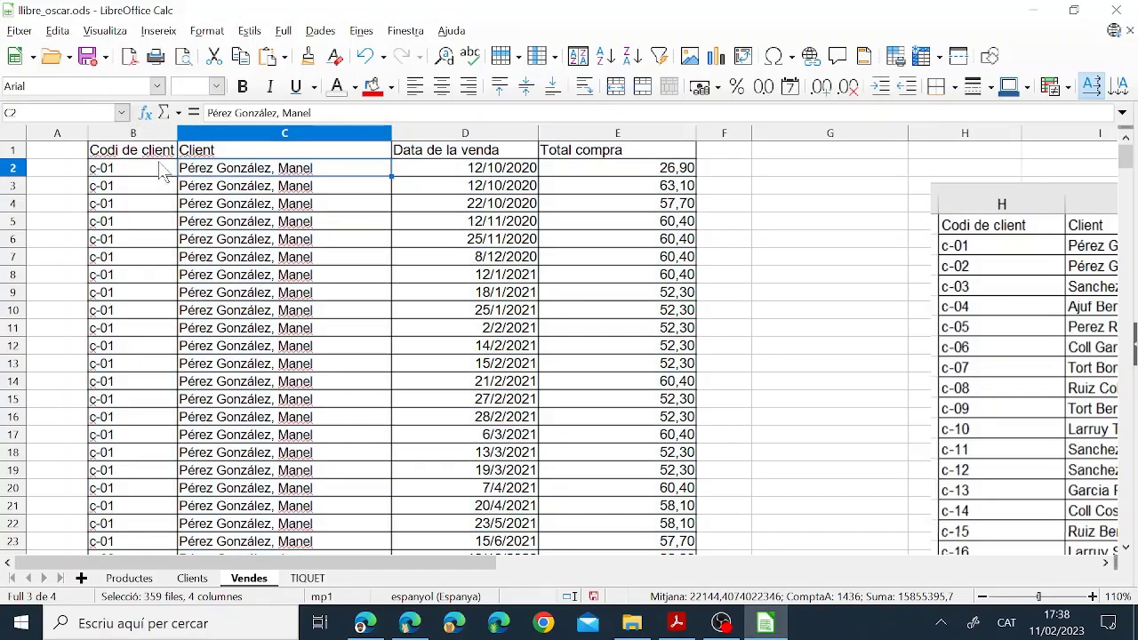
left_click(163, 152)
left_click_drag(182, 163, 581, 151)
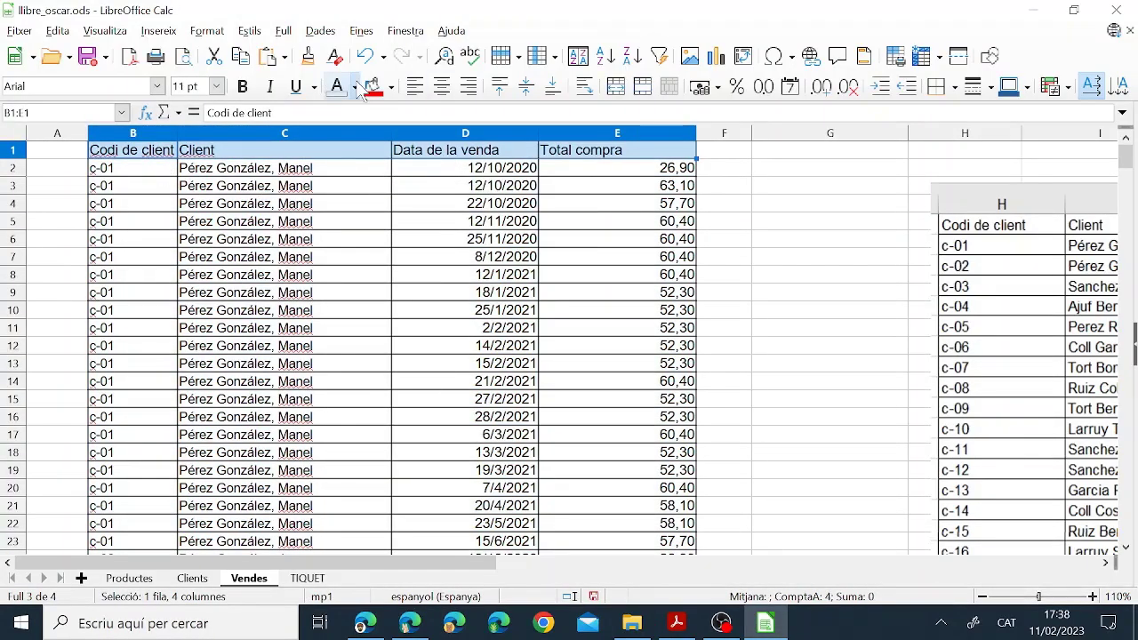
left_click(378, 275)
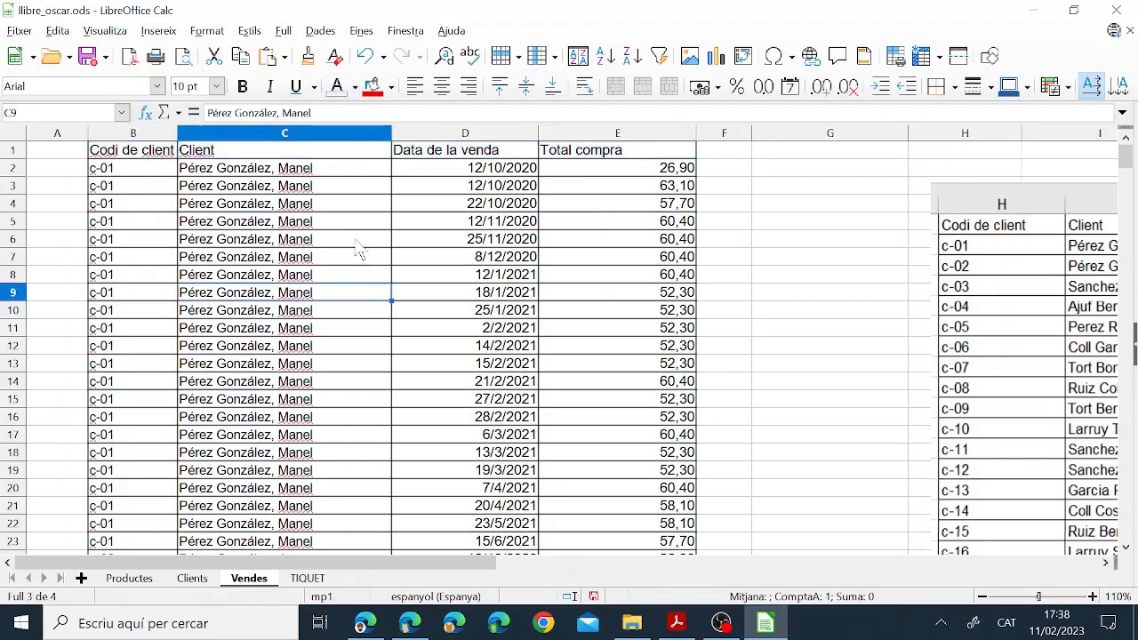
Clone the formatting of header cell D1 on the Clients sheet onto the Vendes header row B1:E1
left_click(192, 578)
left_click(45, 151)
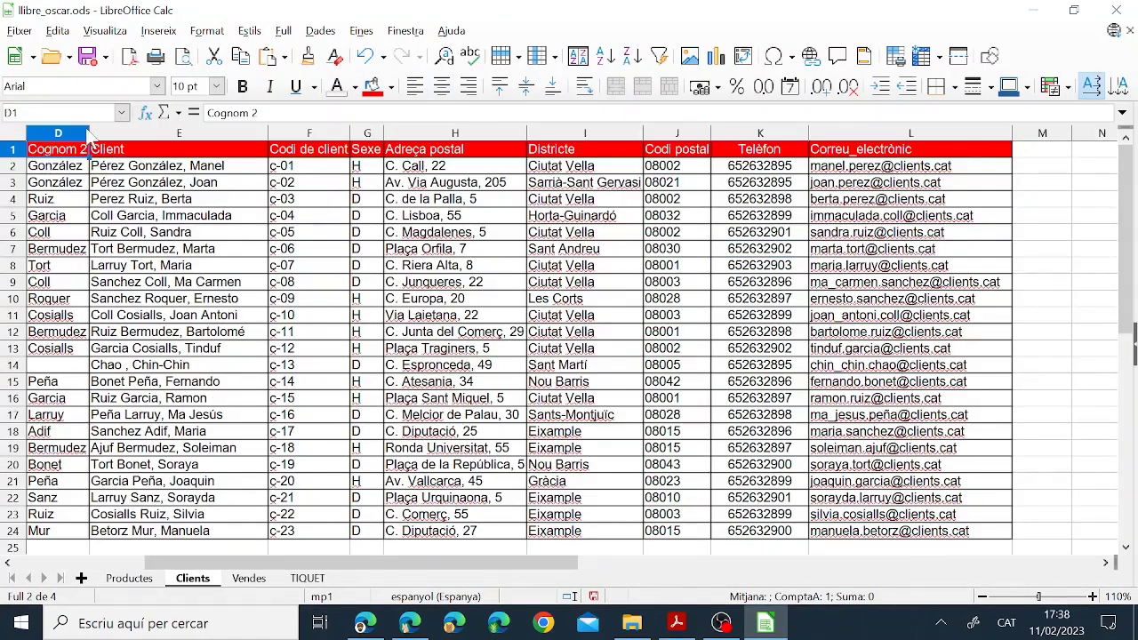
left_click(307, 59)
left_click(248, 578)
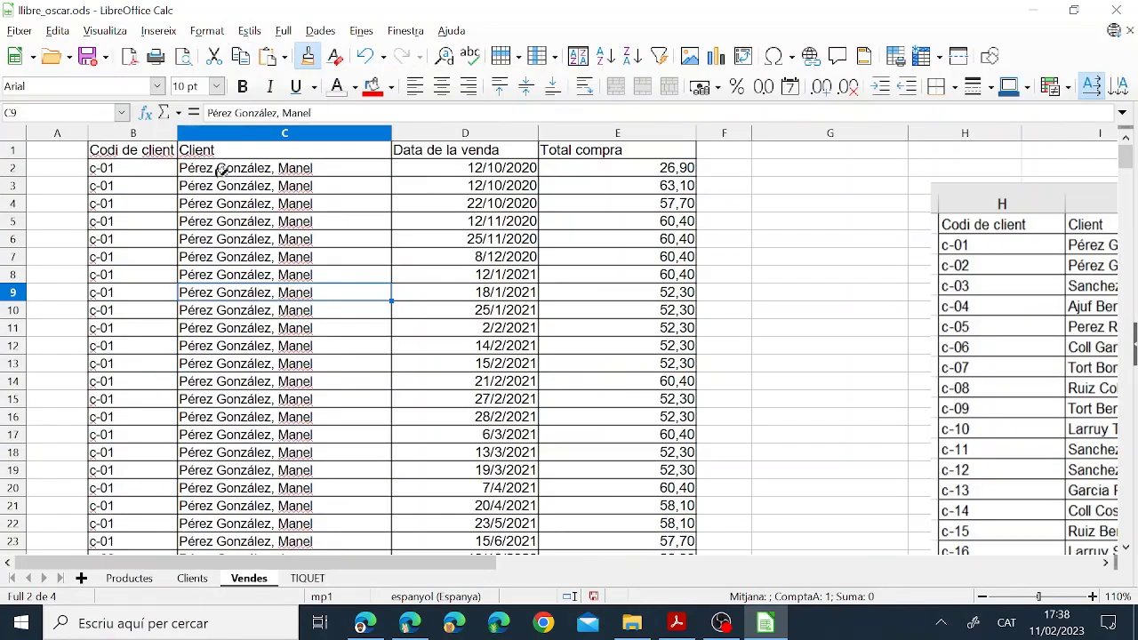
mouse_move(169, 151)
left_mouse_down()
mouse_move(602, 145)
mouse_move(674, 165)
left_mouse_up()
left_click(503, 206)
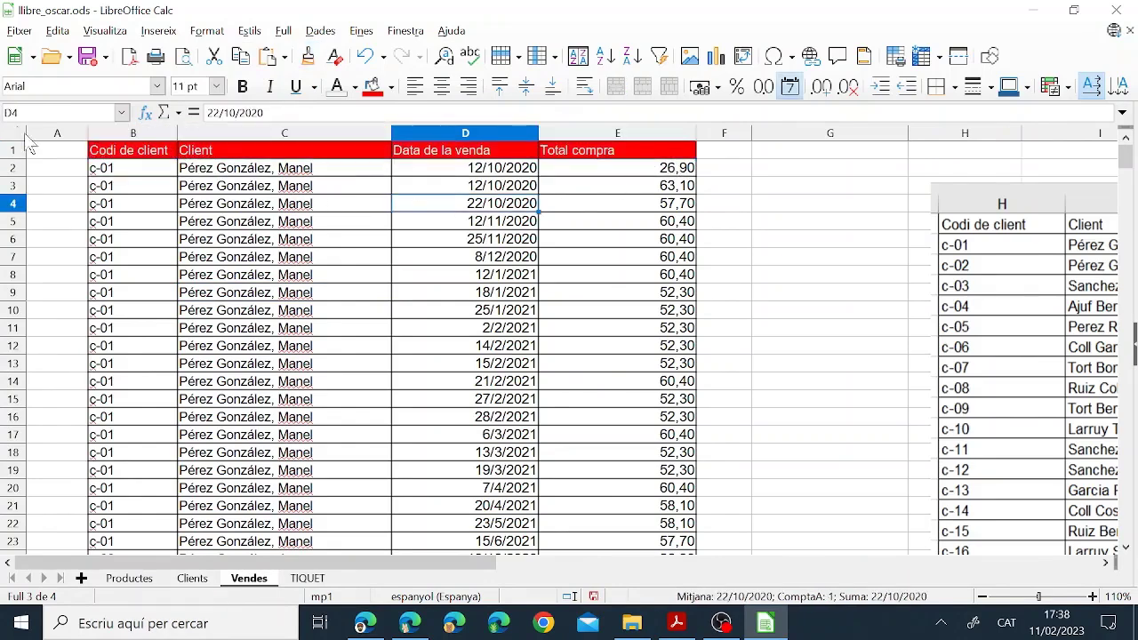
Check the PDF's instruction about keeping the titles in view and freeze the first row of the Vendes sheet
left_click(676, 623)
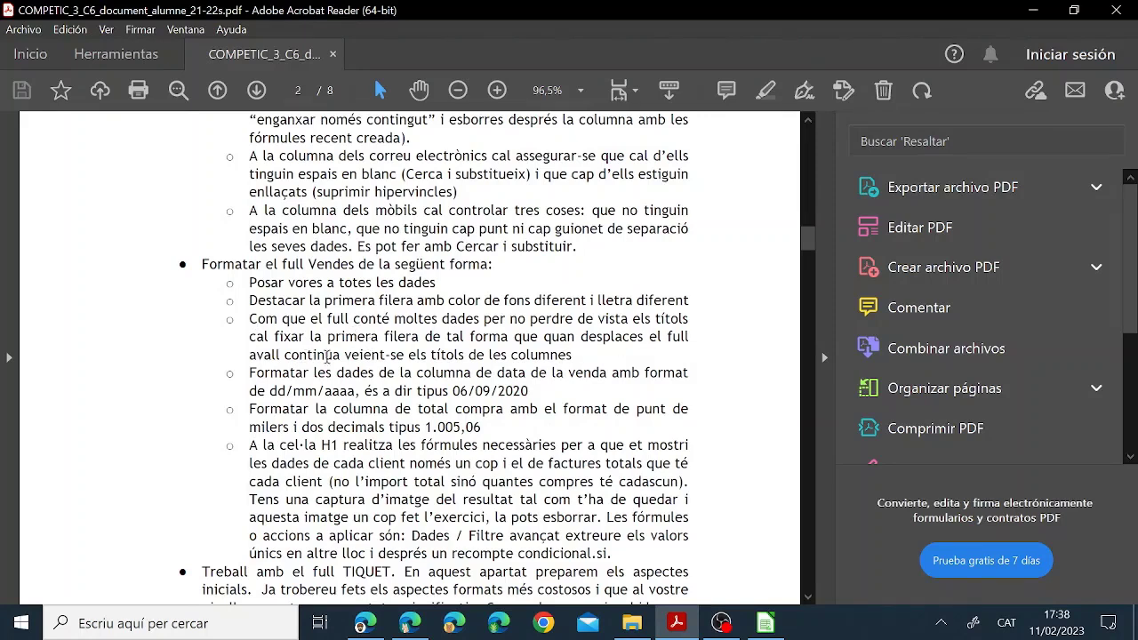
left_click(766, 624)
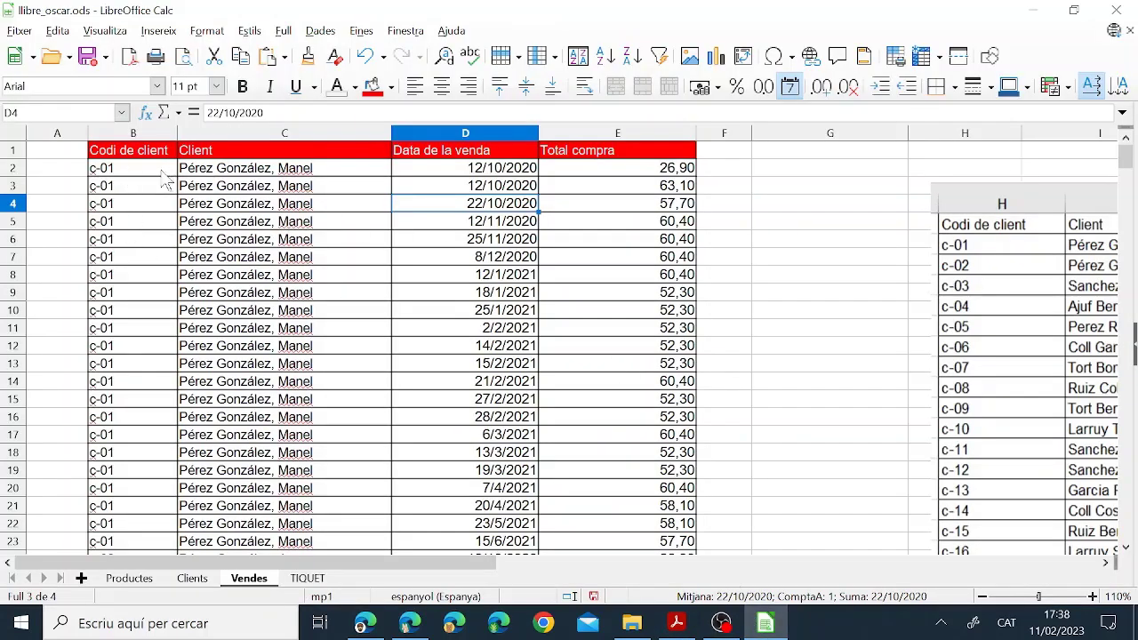
left_click(124, 173)
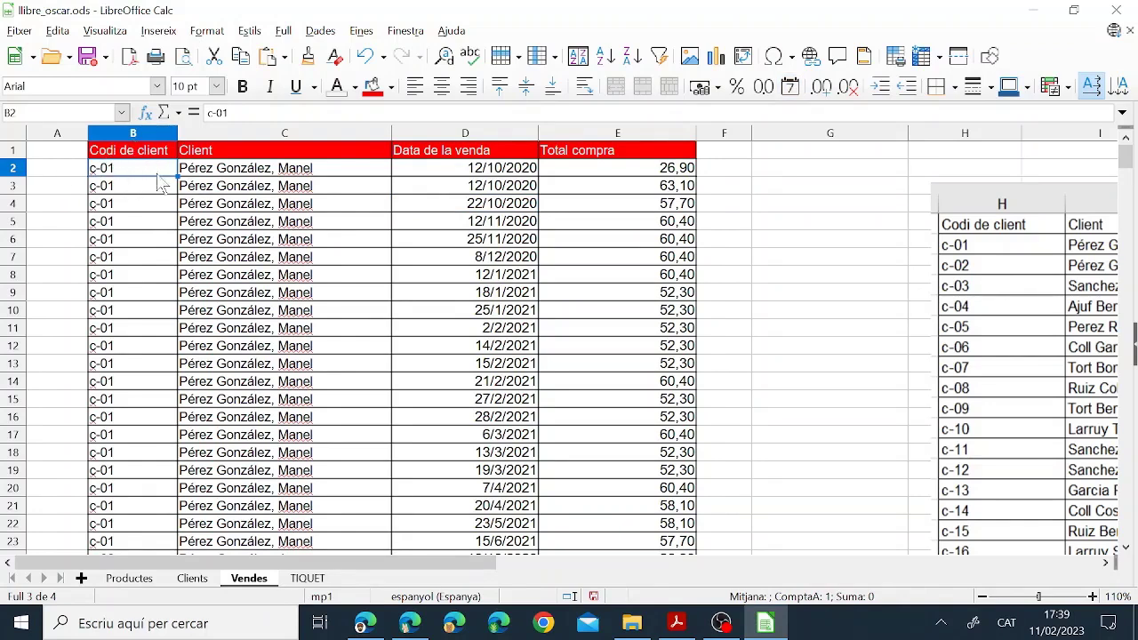
left_click(105, 32)
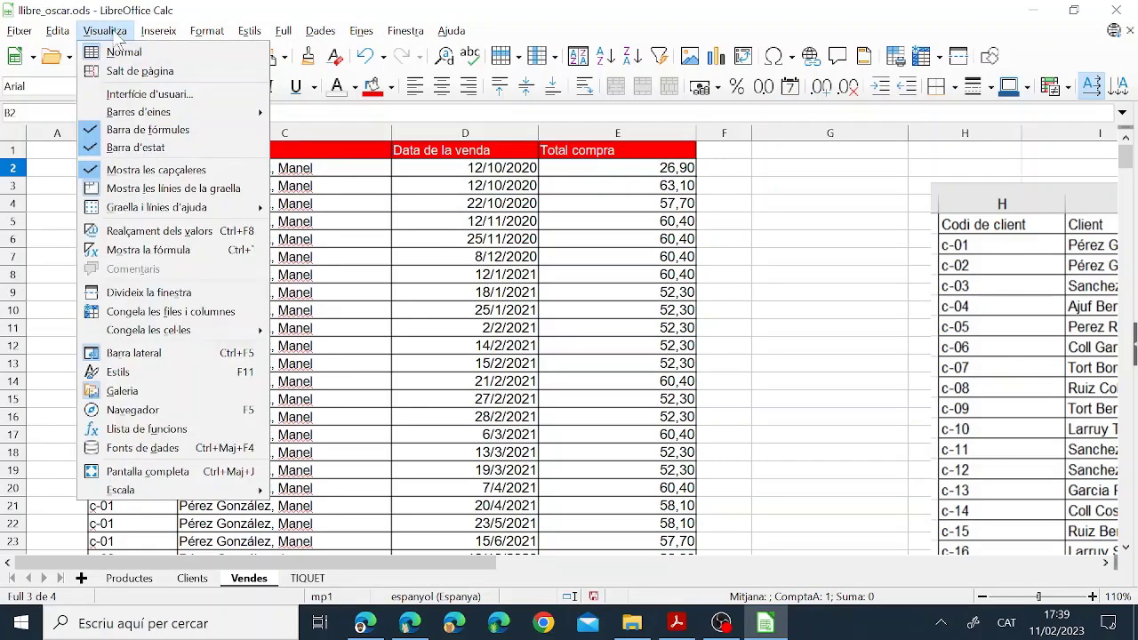
mouse_move(213, 330)
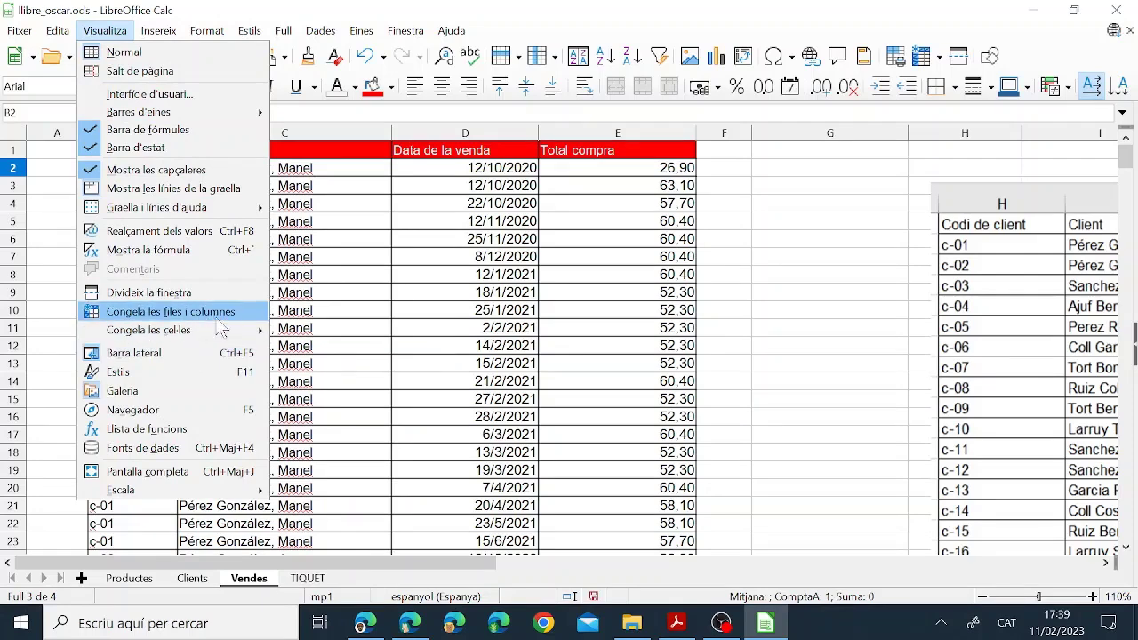
mouse_move(221, 331)
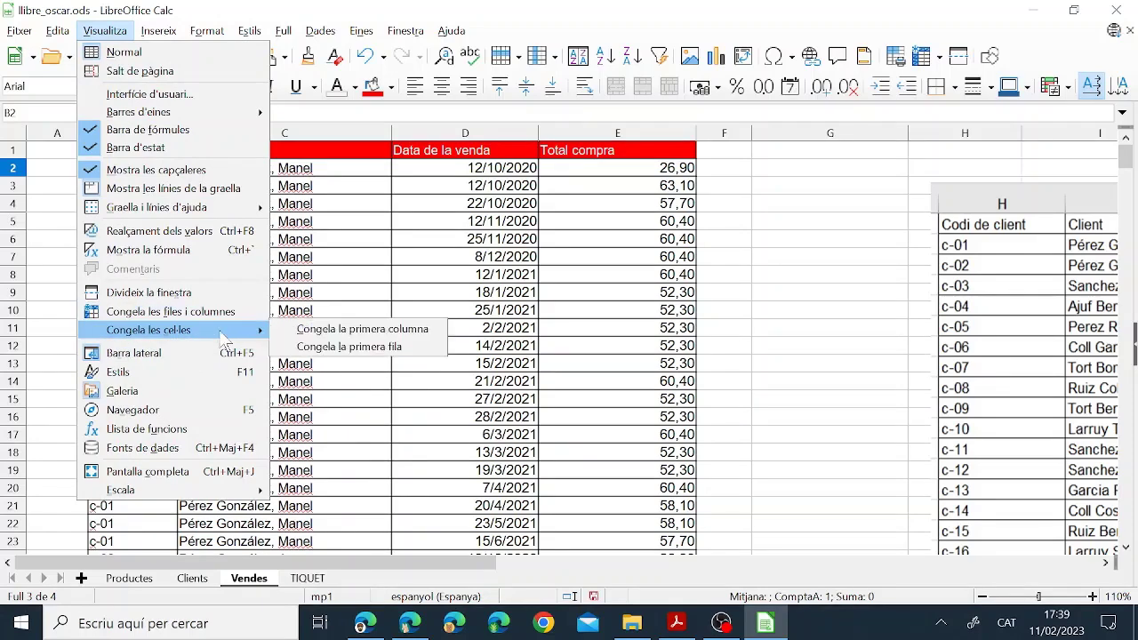
left_click(339, 348)
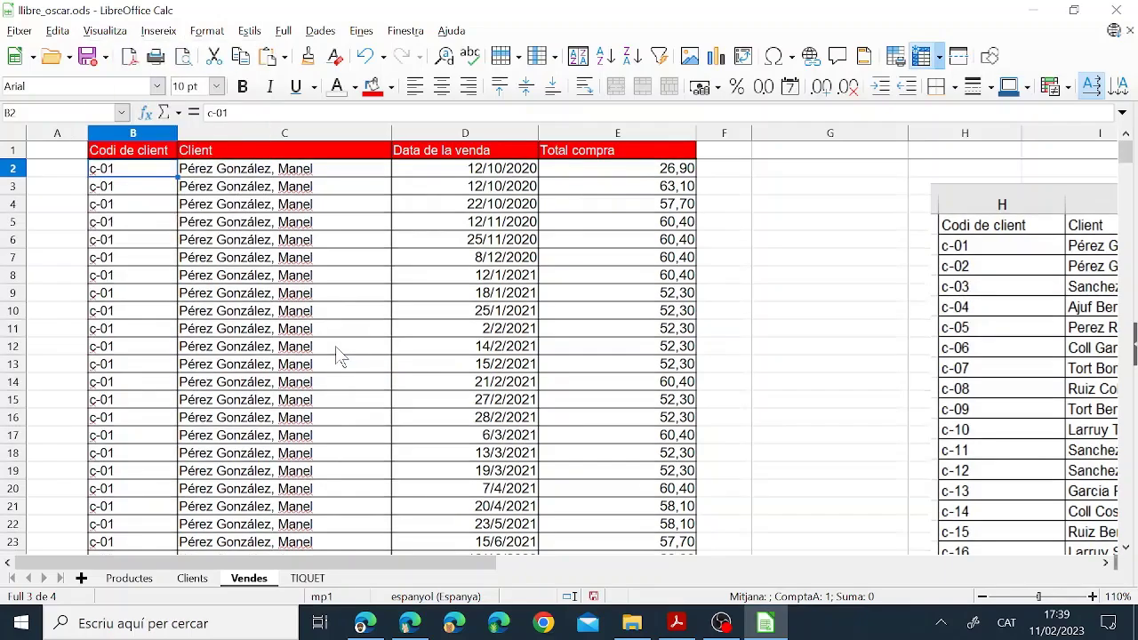
Look through the Vendes sales rows to check that the column titles stay in view
scroll(462, 307, "down", 11)
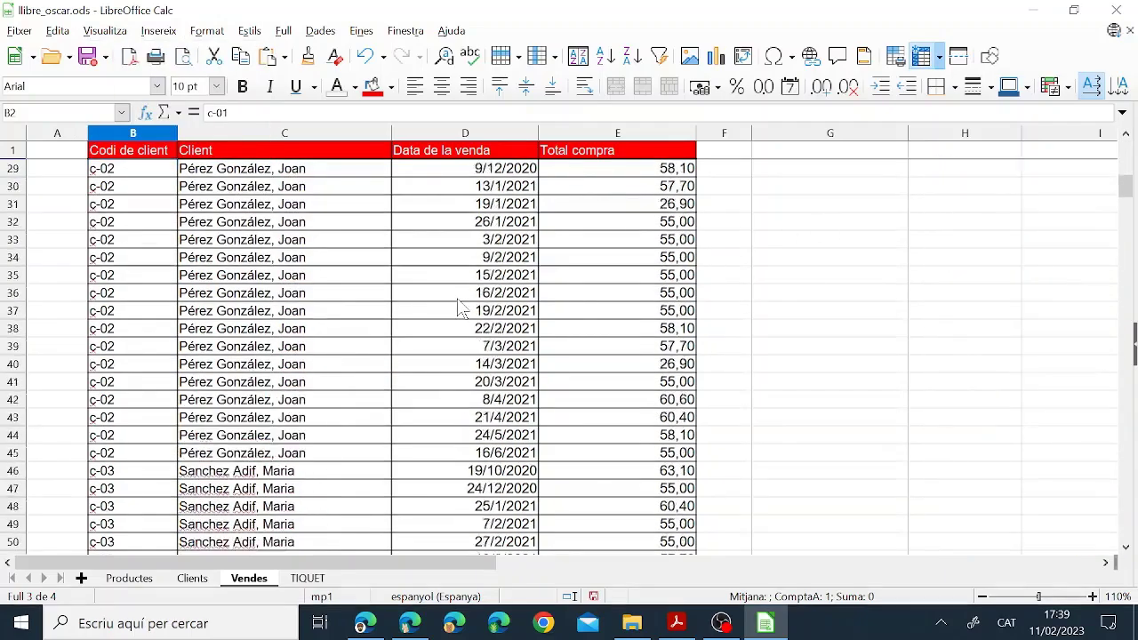
scroll(461, 306, "up", 11)
scroll(462, 307, "down", 13)
scroll(463, 307, "up", 6)
scroll(461, 307, "up", 7)
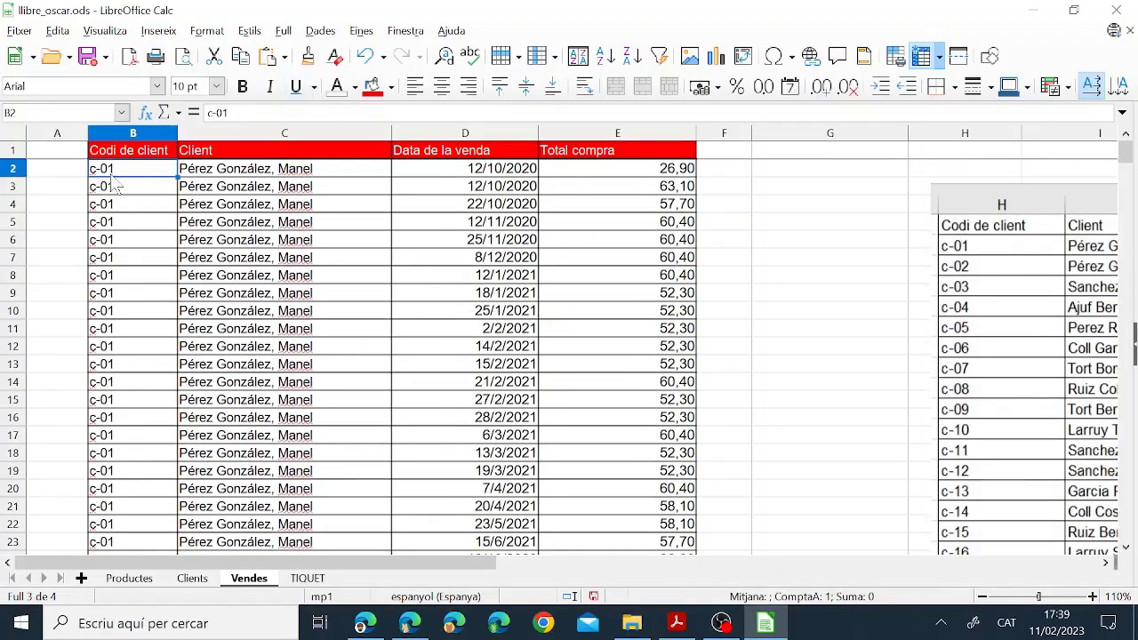
scroll(188, 411, "down", 6)
scroll(188, 405, "up", 1)
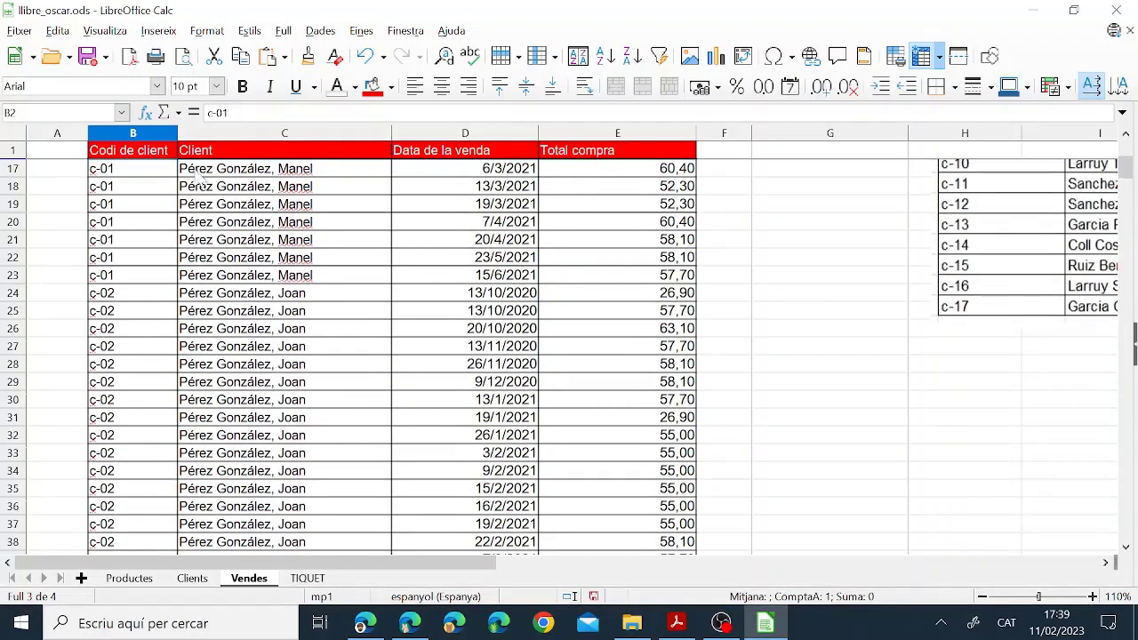
scroll(290, 253, "down", 5)
scroll(286, 253, "up", 10)
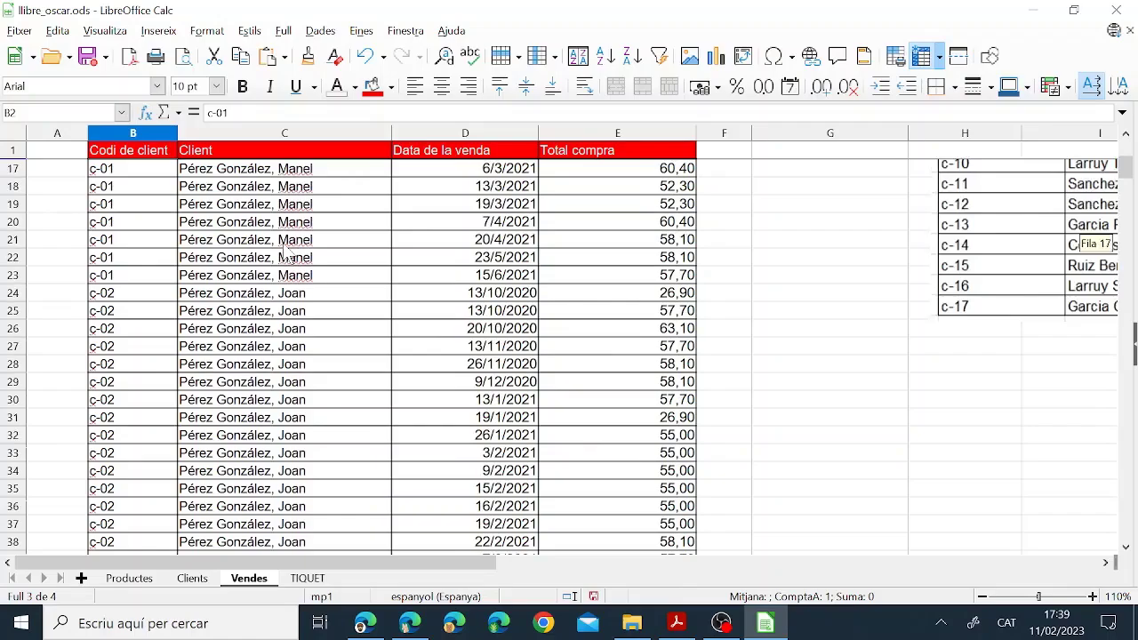
scroll(285, 252, "down", 1)
Select the sale dates D5:D359 on the Vendes sheet and compare their cell date format with the PDF's requirement
left_click(676, 623)
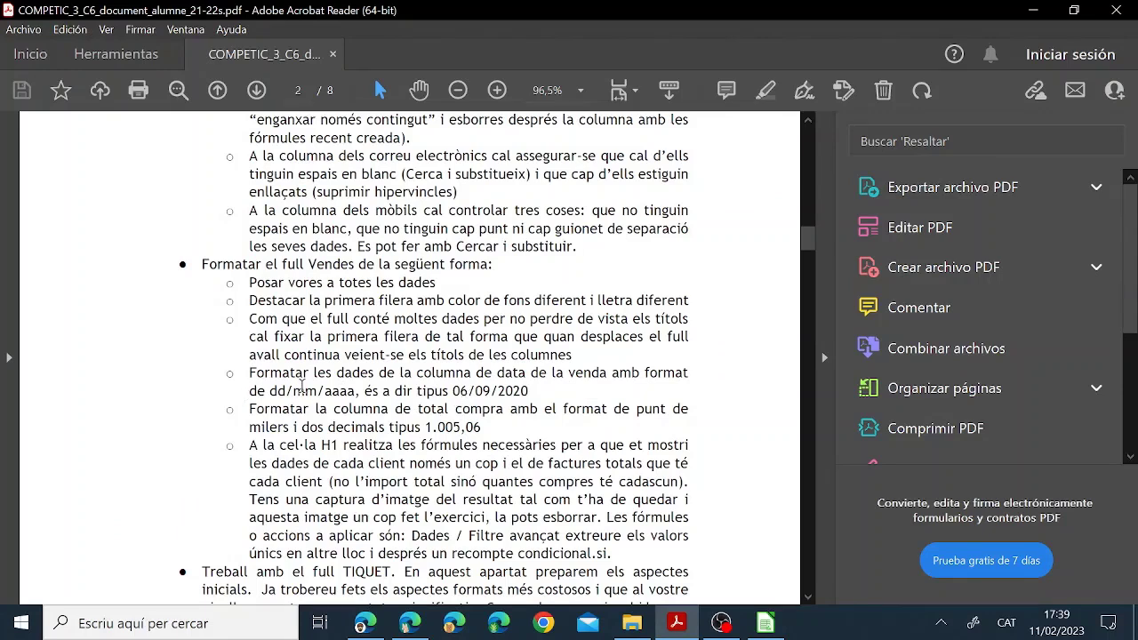
key("alt+Tab")
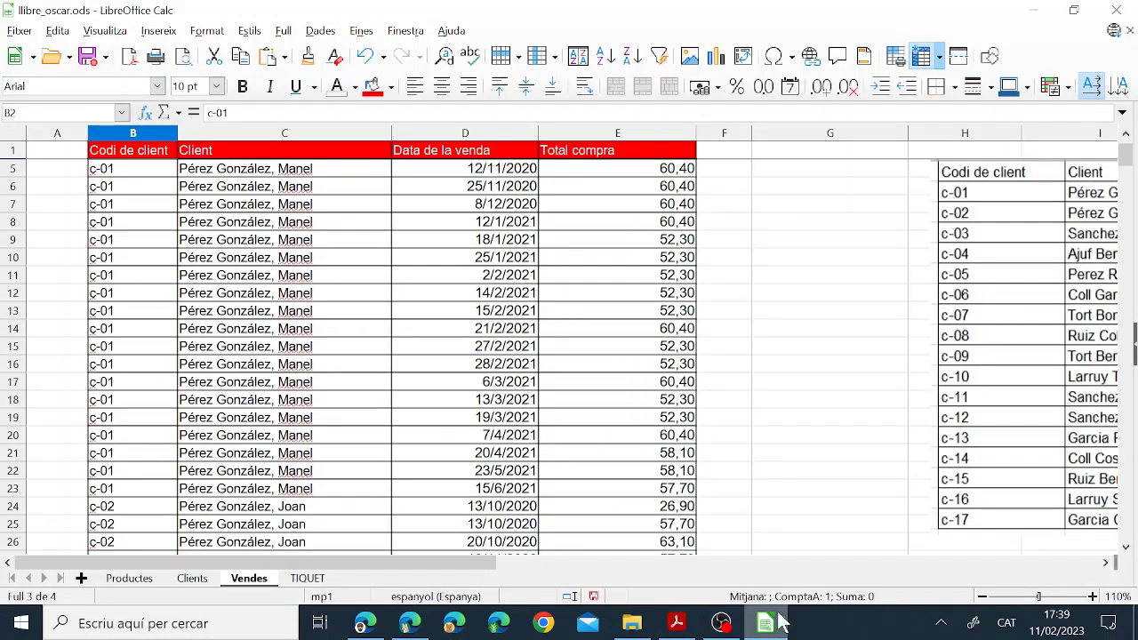
left_click_drag(487, 174, 487, 523)
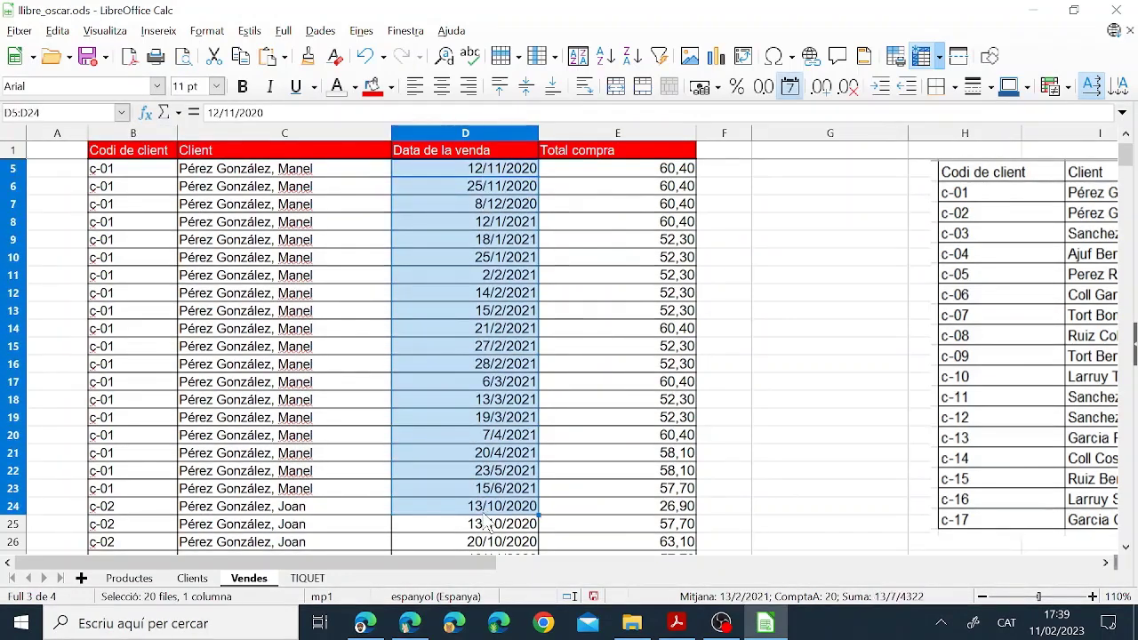
key("ctrl+shift+Down")
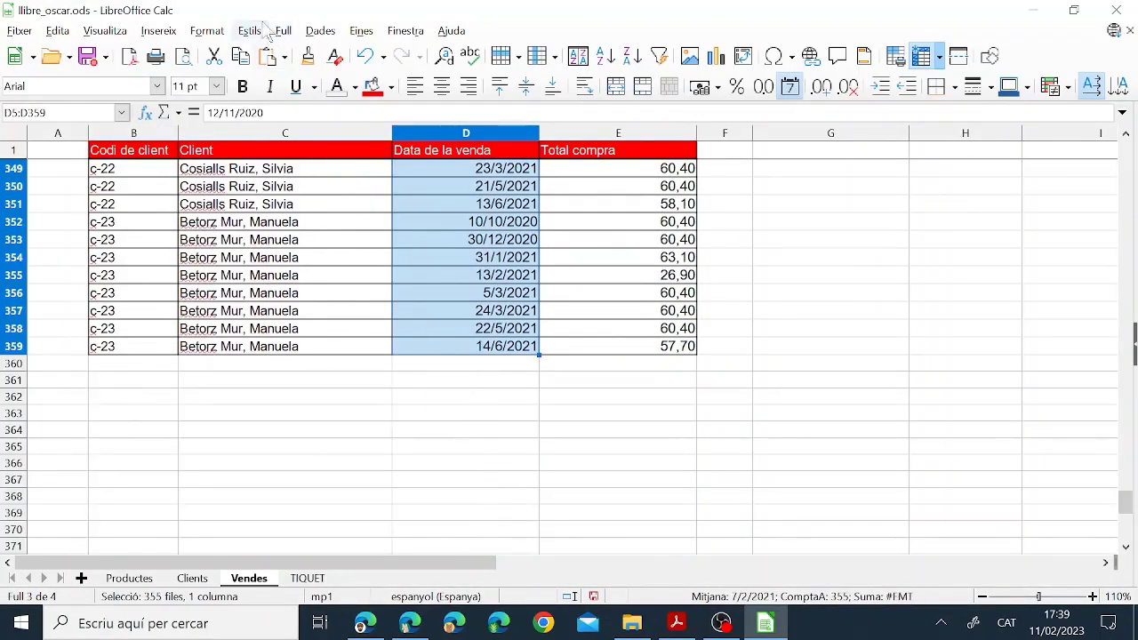
left_click(216, 32)
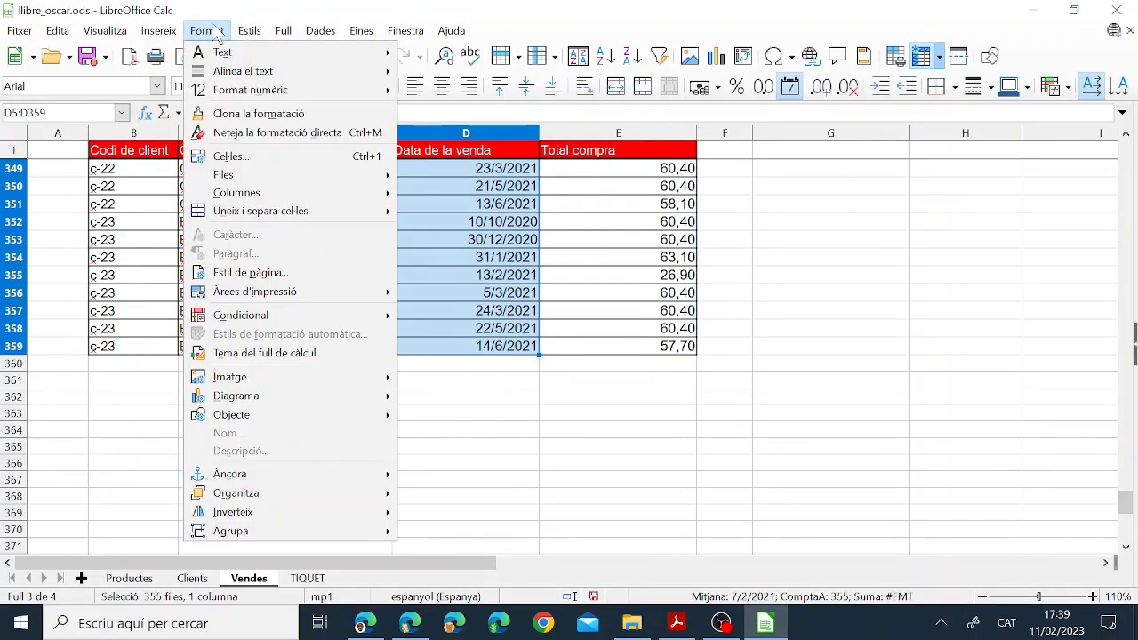
left_click(233, 158)
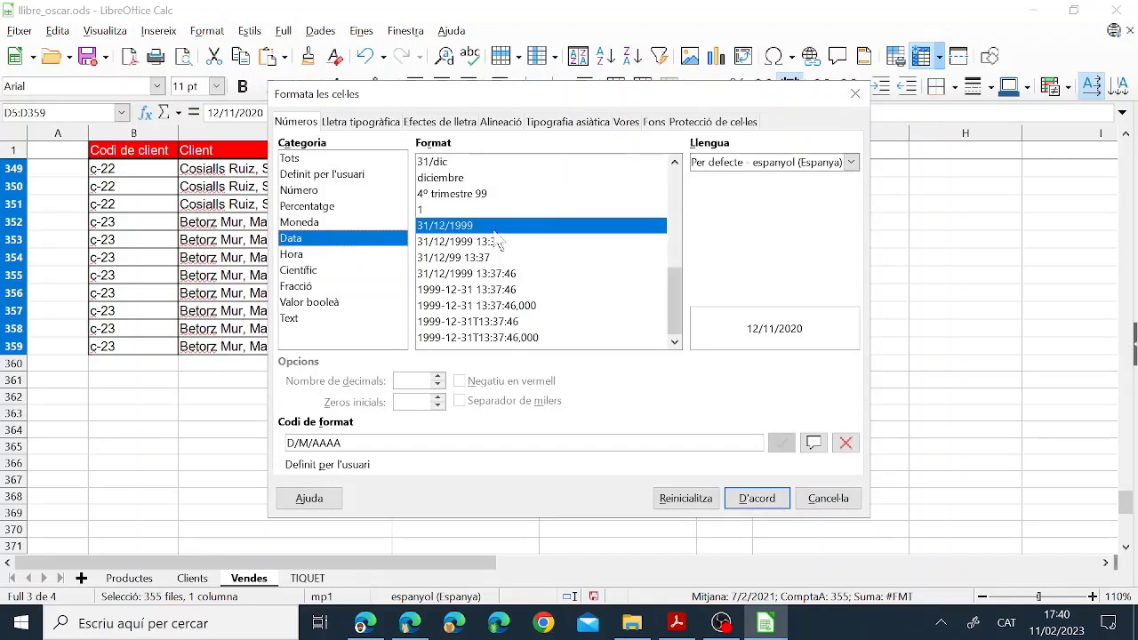
left_click(675, 626)
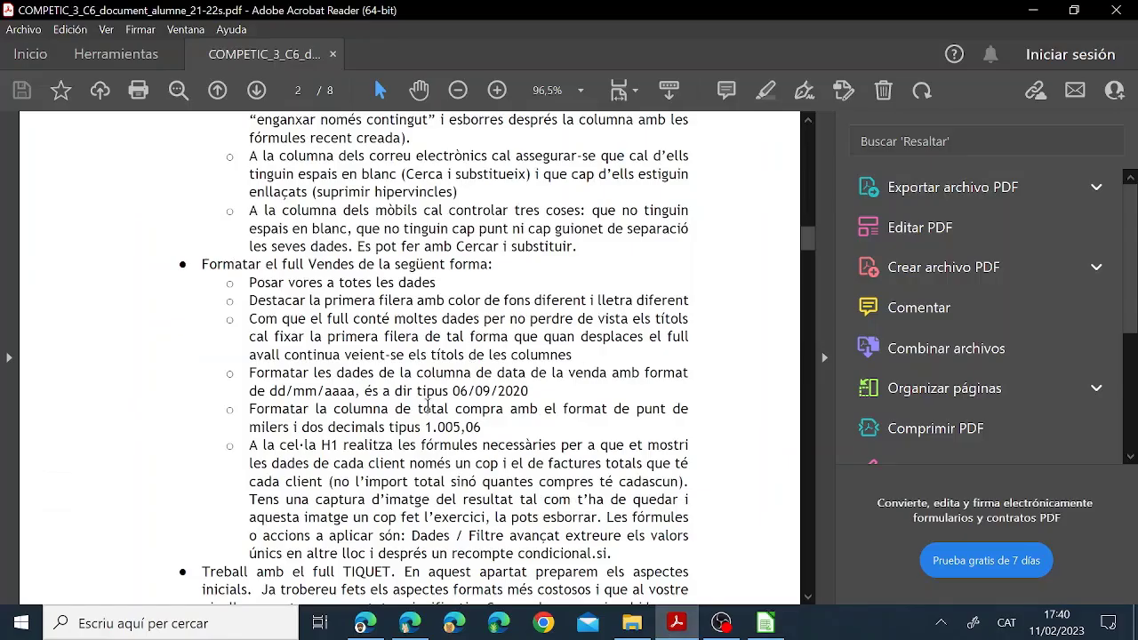
left_click(765, 624)
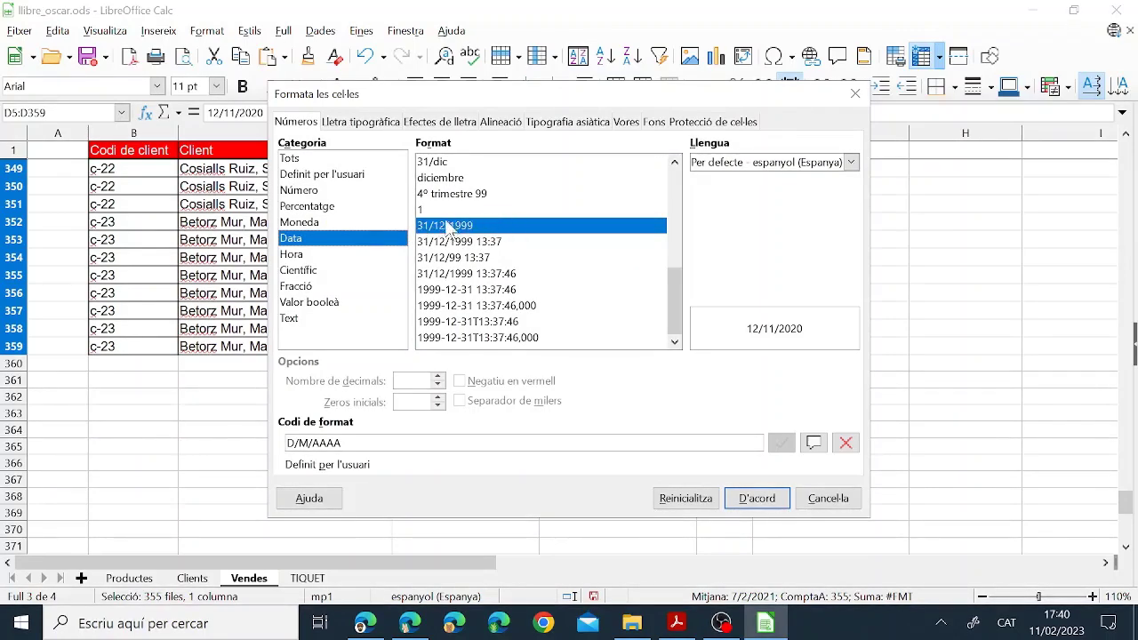
left_click(756, 499)
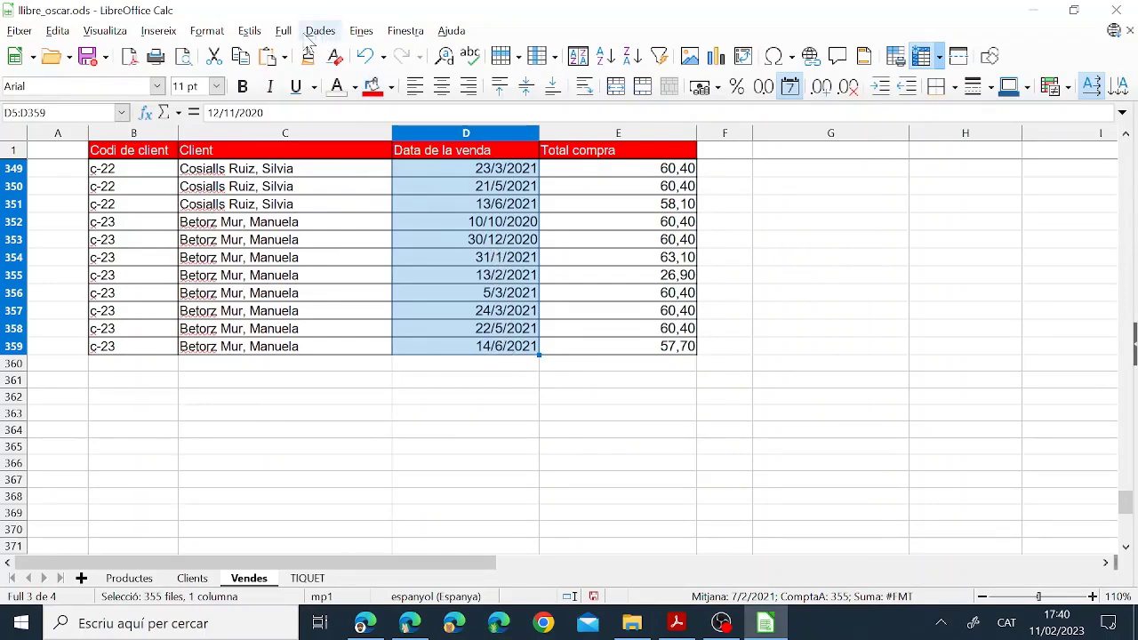
Apply the date format code DD/MM/AAAA to the Data de la venda cells D5:D359
left_click(204, 30)
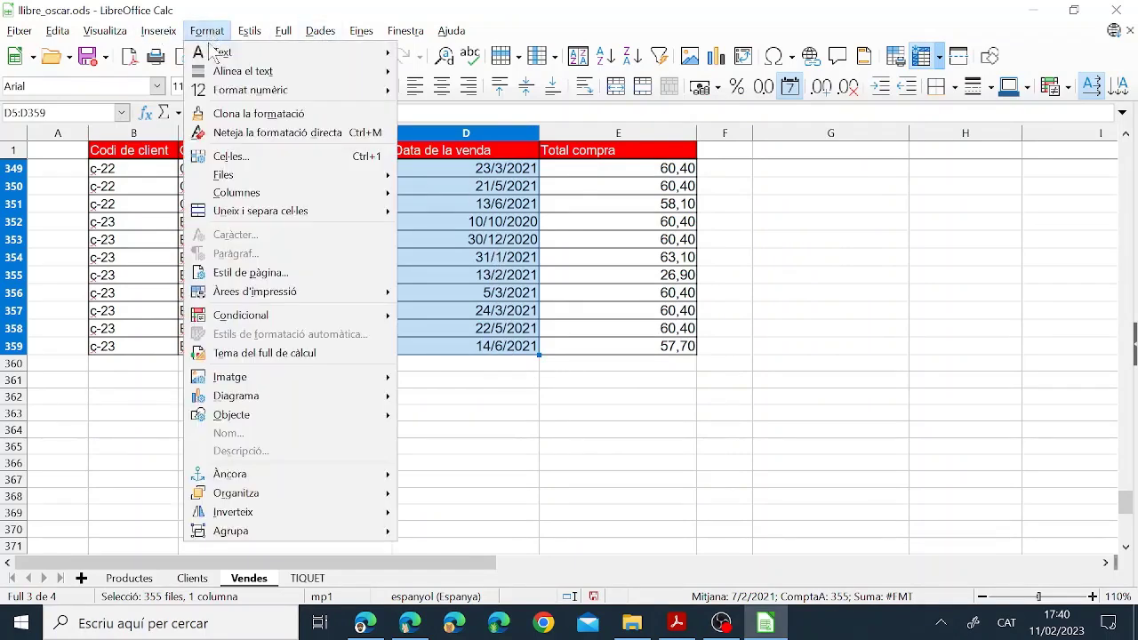
left_click(233, 156)
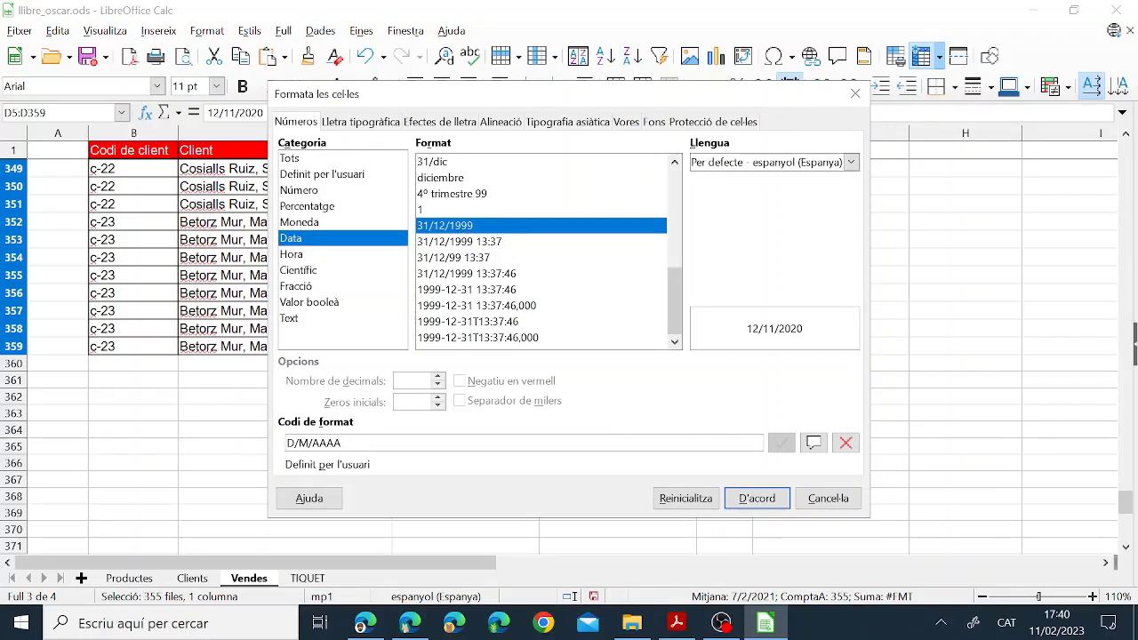
type("d")
key("BackSpace")
type("D/")
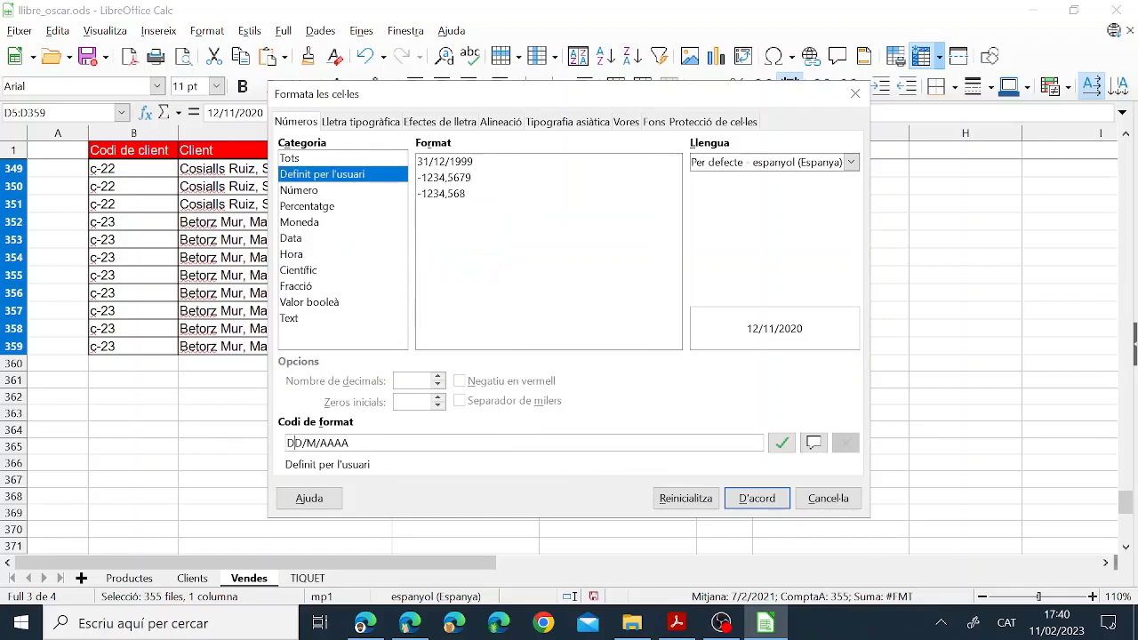
type("M")
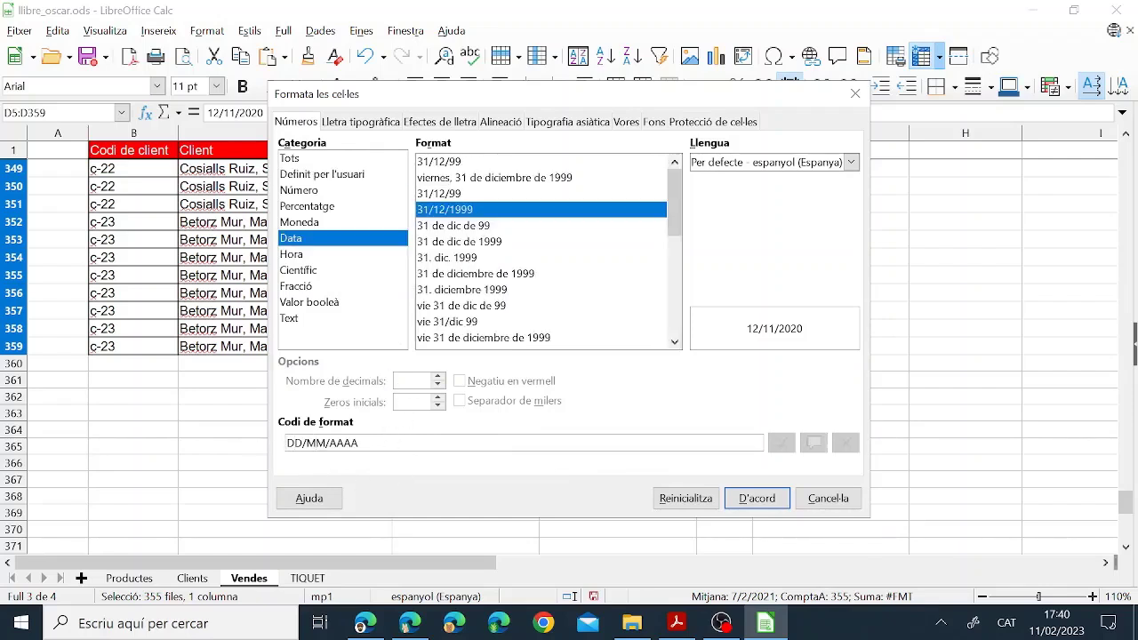
key("ctrl+a")
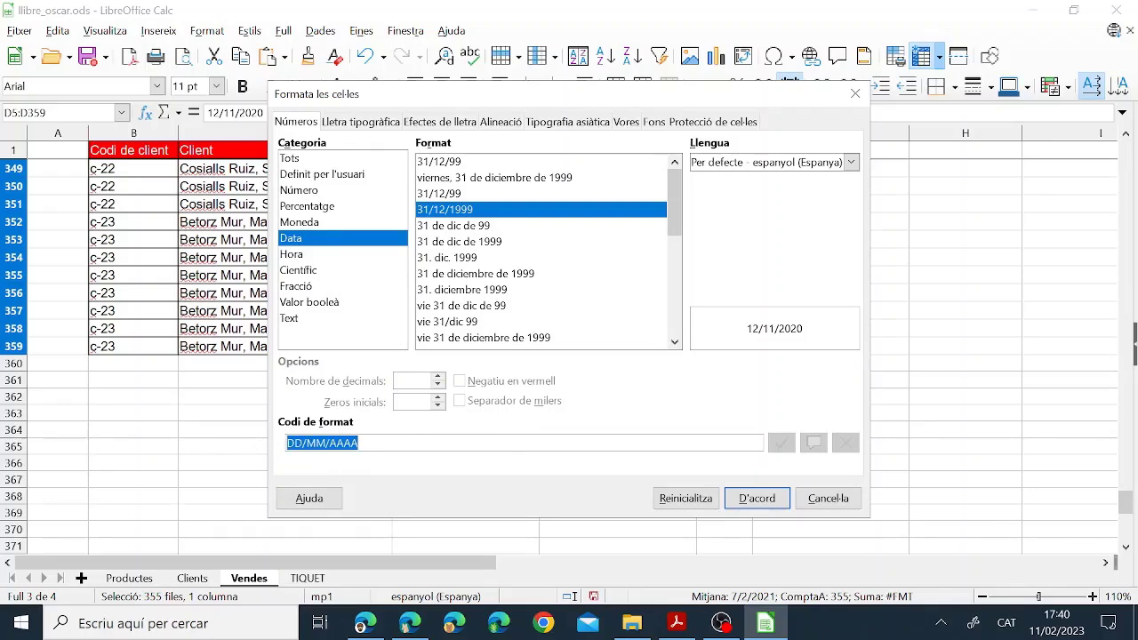
left_click(757, 498)
left_click(511, 277)
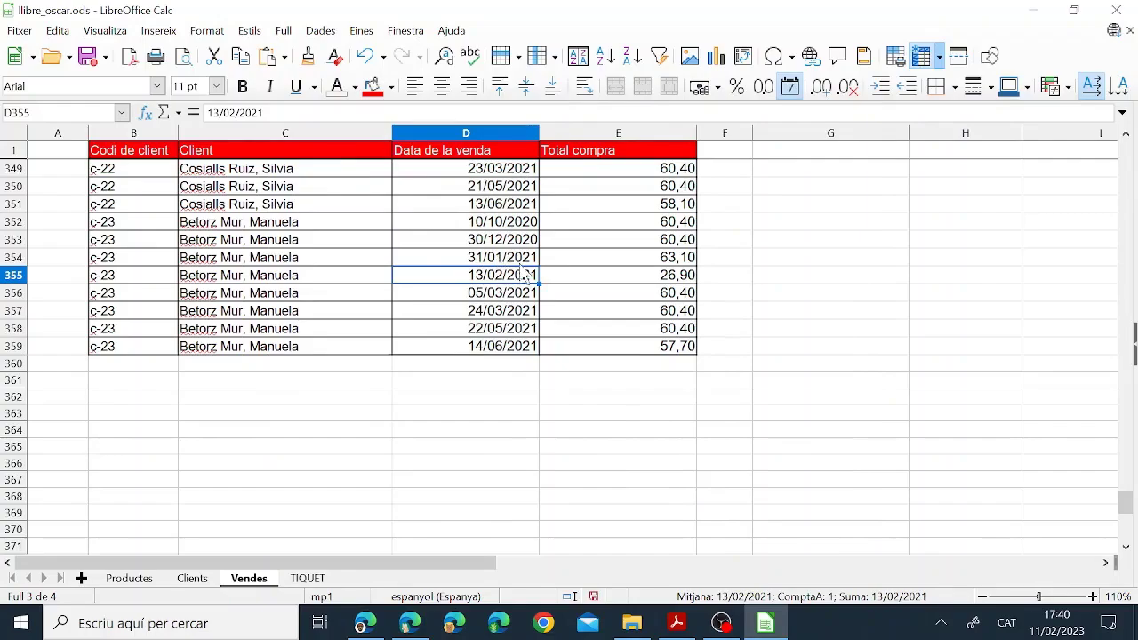
Review the formatted sale dates back up to the first rows of Vendes and save the workbook
scroll(478, 265, "up", 20)
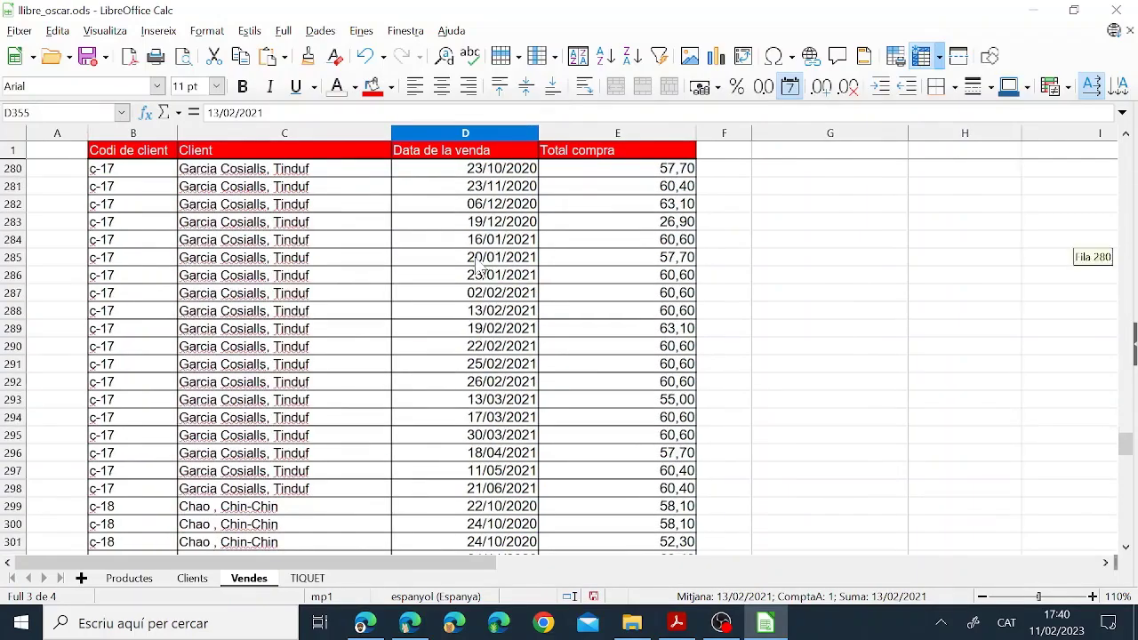
scroll(478, 267, "up", 20)
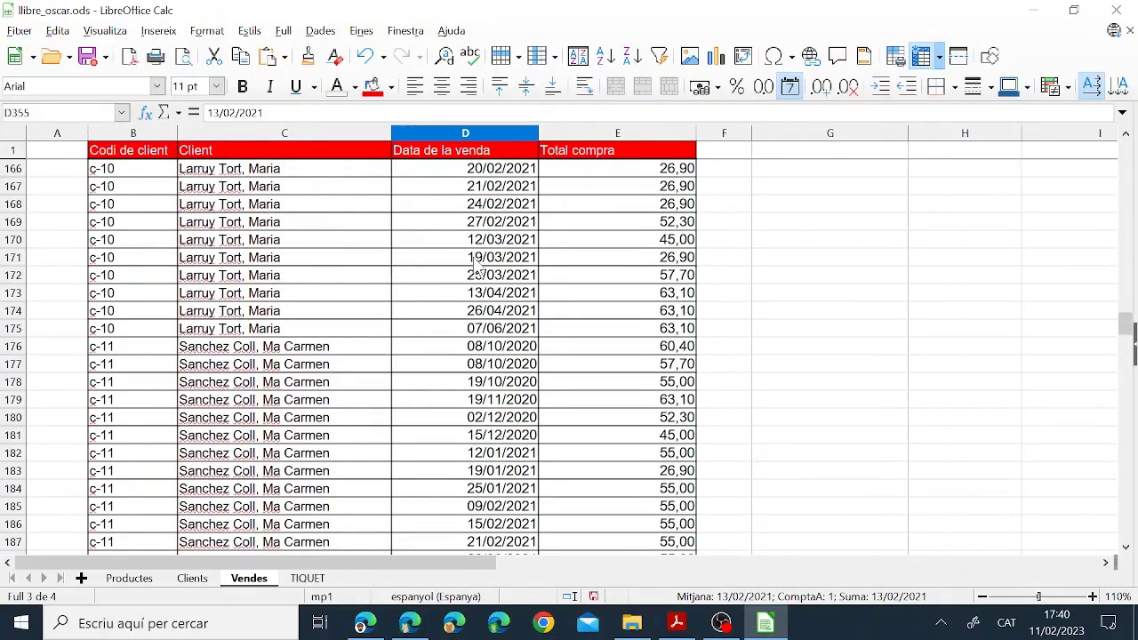
left_click_drag(1125, 331, 1126, 155)
left_click(517, 187)
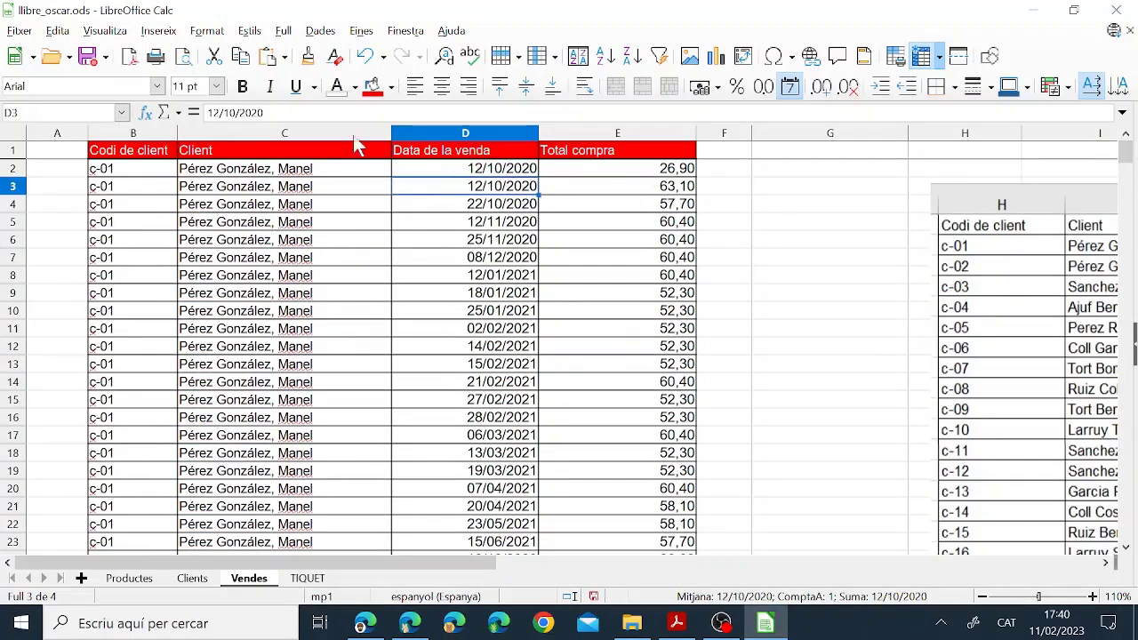
left_click(88, 59)
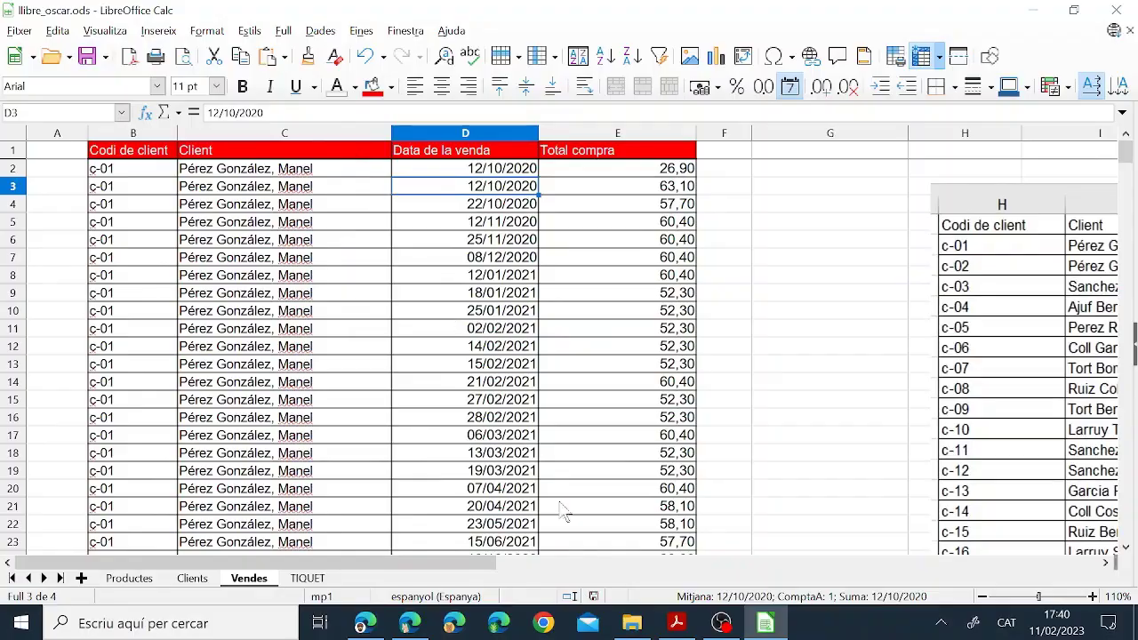
Check the PDF's Total compra requirement and format Vendes cells E2:E359 as numbers with two decimals and thousands separator (#.##0,00)
left_click(692, 627)
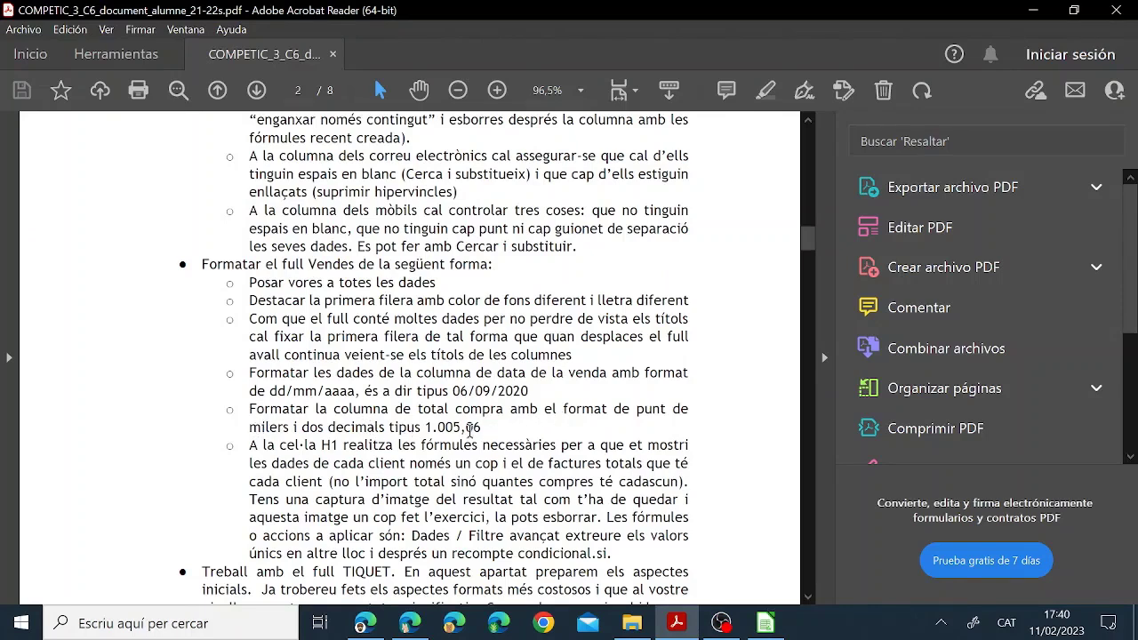
left_click(765, 624)
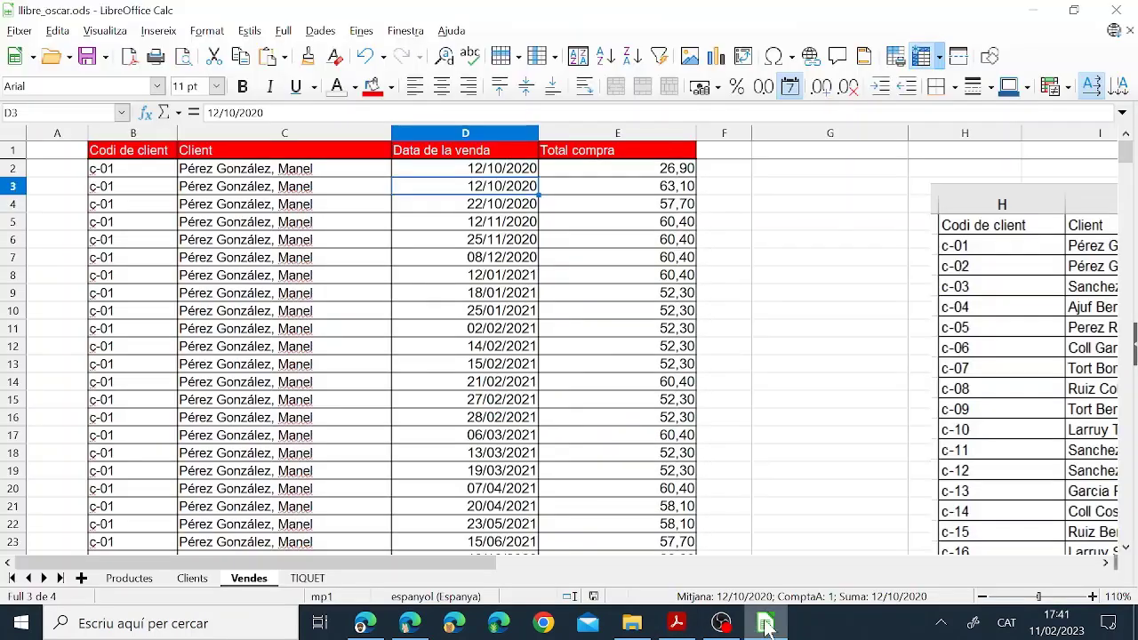
left_click(649, 175)
scroll(649, 175, "down", 1)
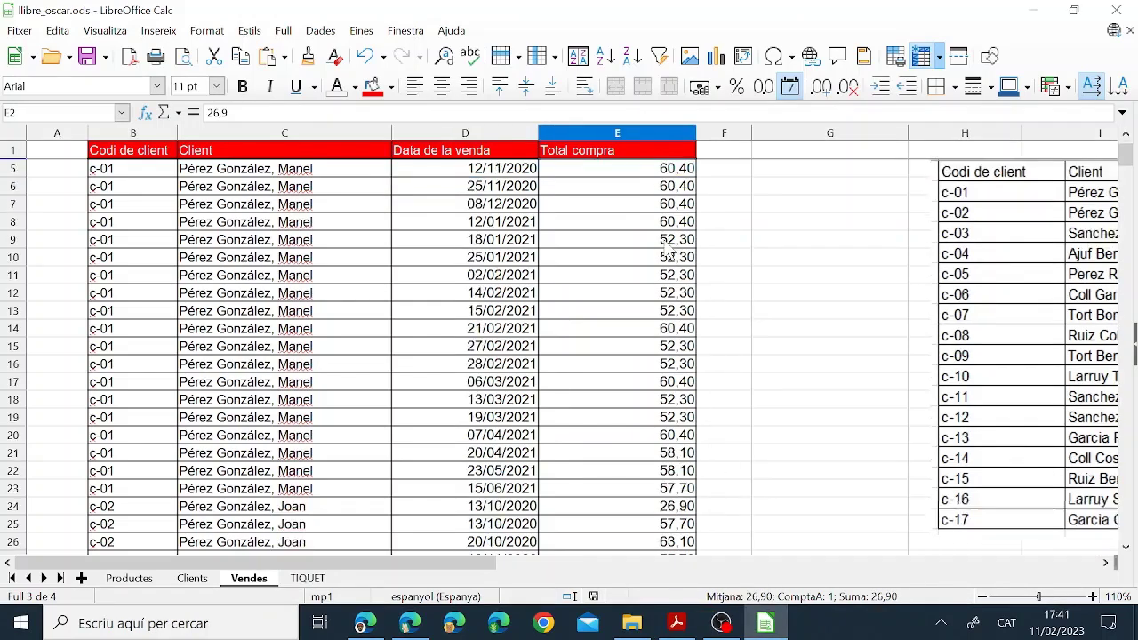
scroll(669, 256, "up", 1)
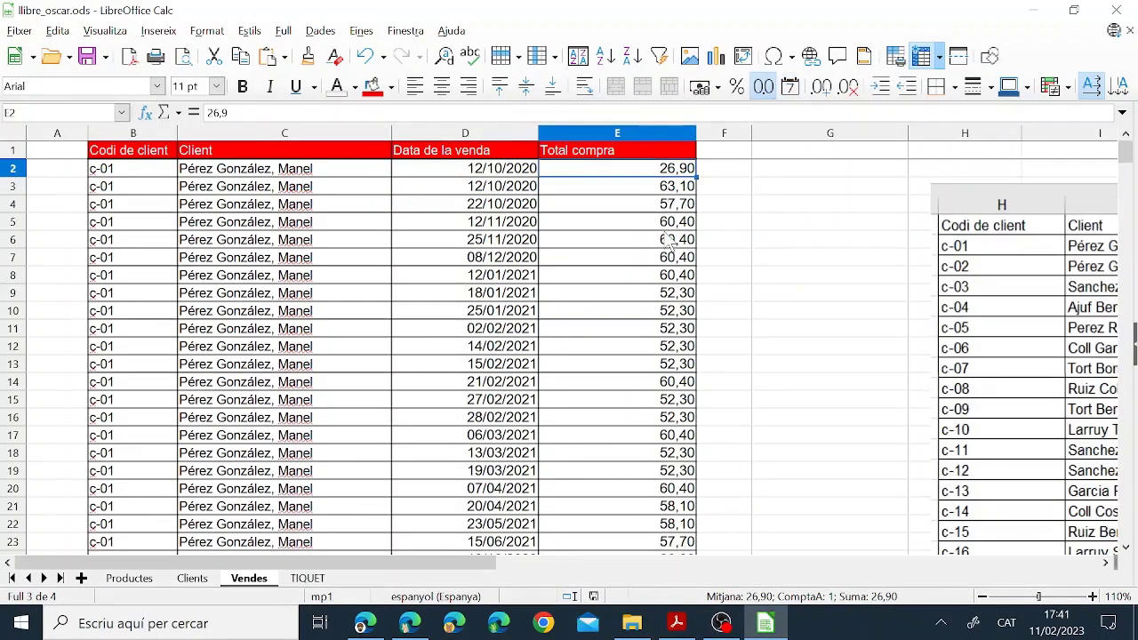
key("ctrl+shift+Down")
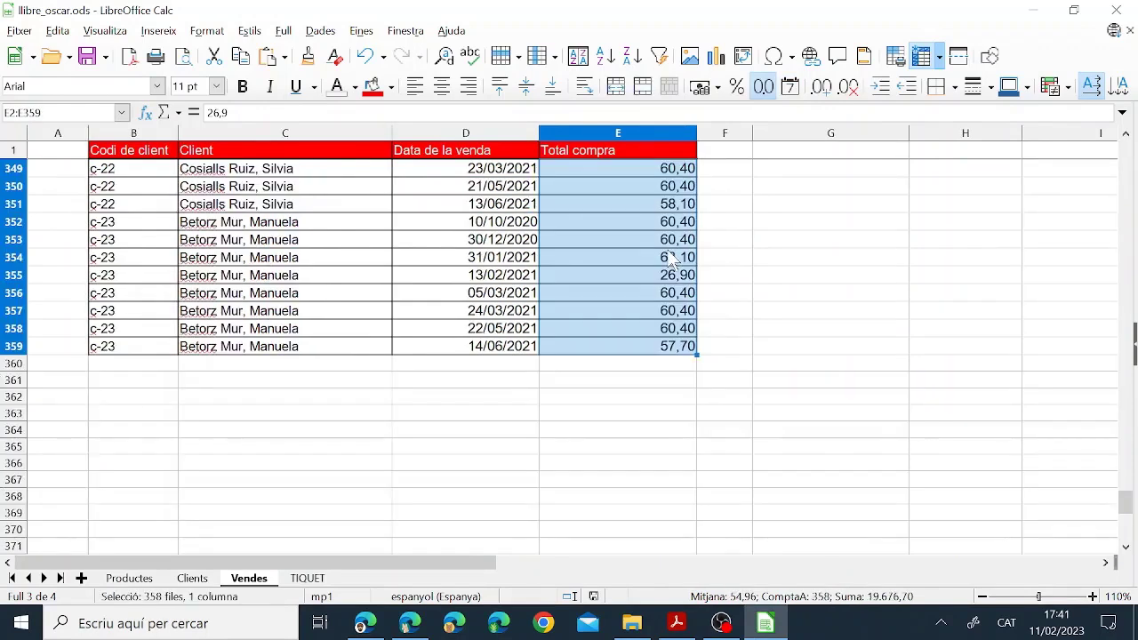
left_click(207, 30)
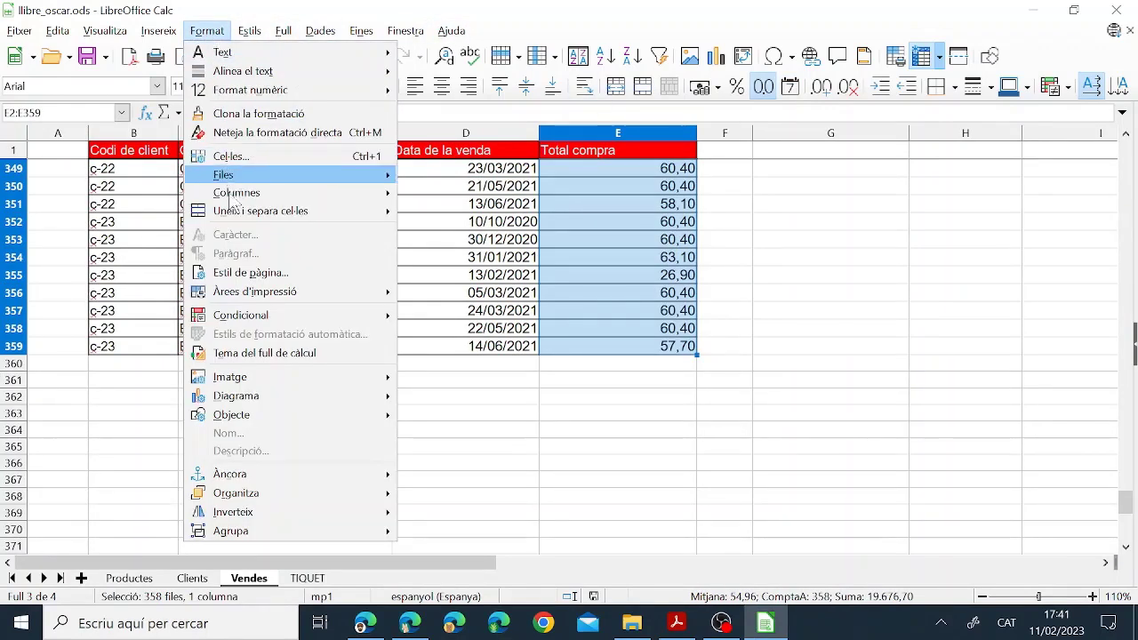
left_click(251, 154)
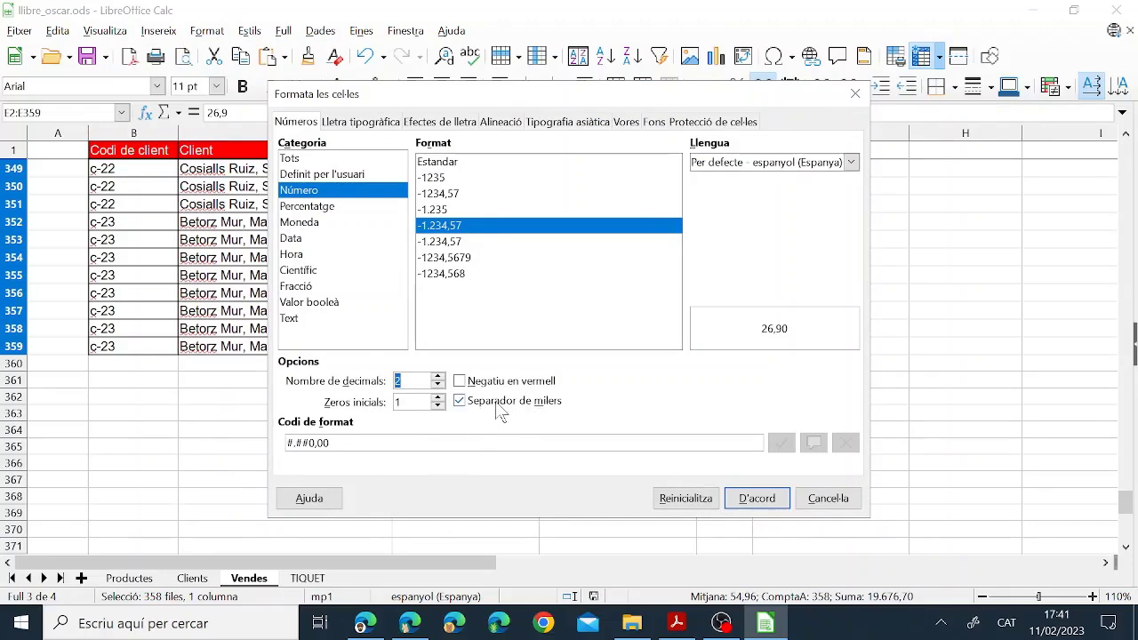
left_click(677, 624)
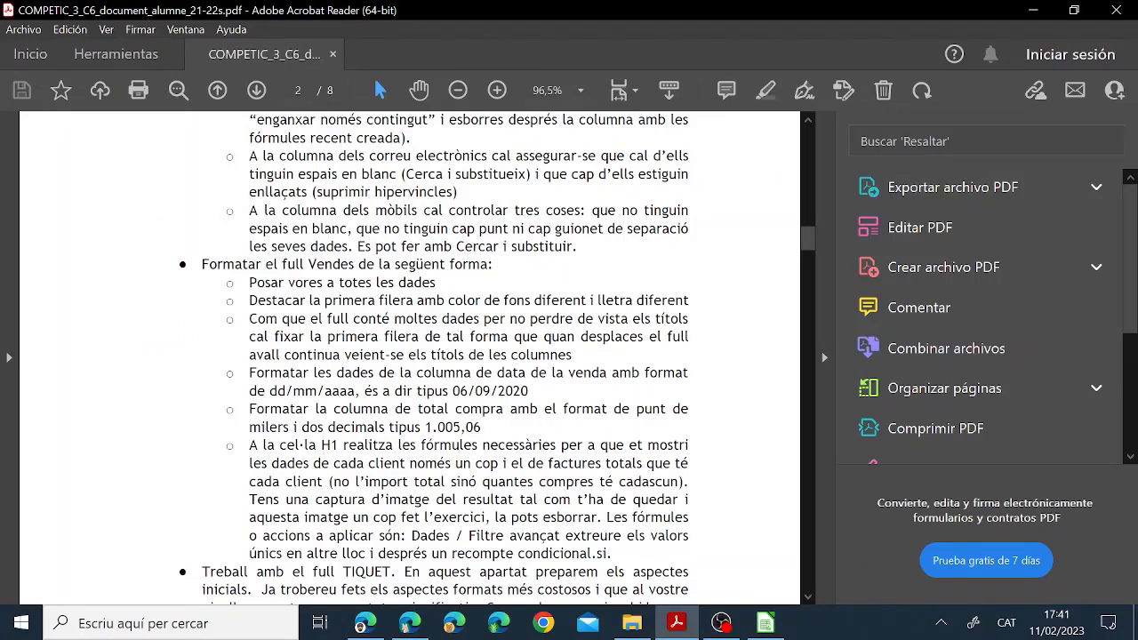
left_click(770, 626)
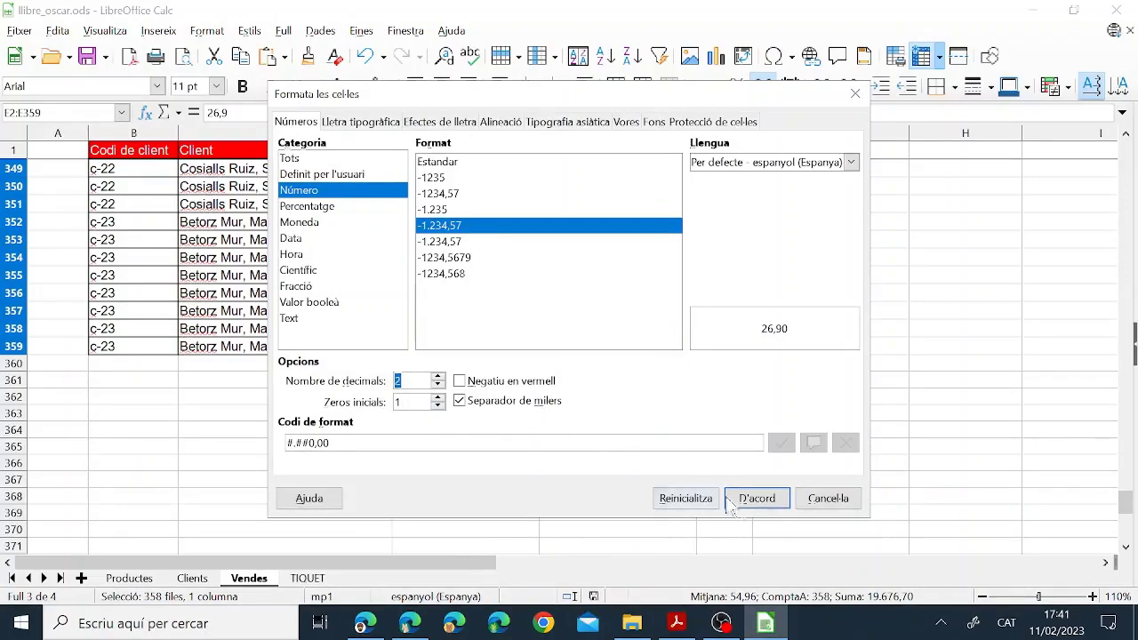
left_click(757, 498)
Enter 11.111,90 in E2 as a test of the thousands format and undo the entry
left_click(628, 316)
scroll(640, 316, "up", 20)
scroll(657, 313, "up", 15)
left_click_drag(1130, 362, 1127, 153)
left_click(680, 174)
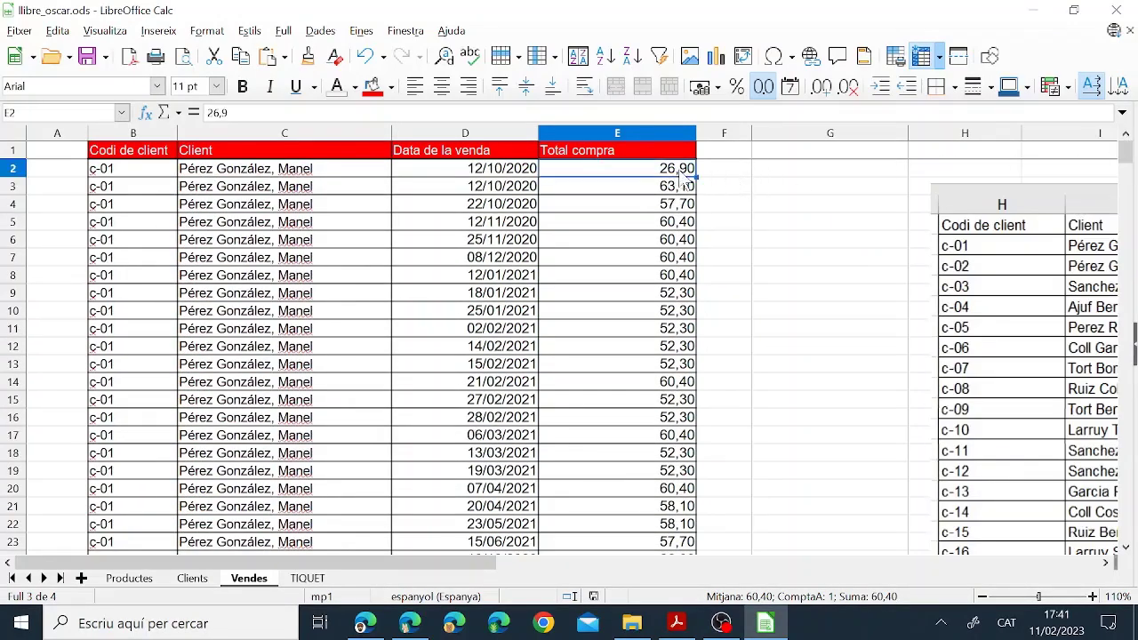
type("11.111,90")
key("Return")
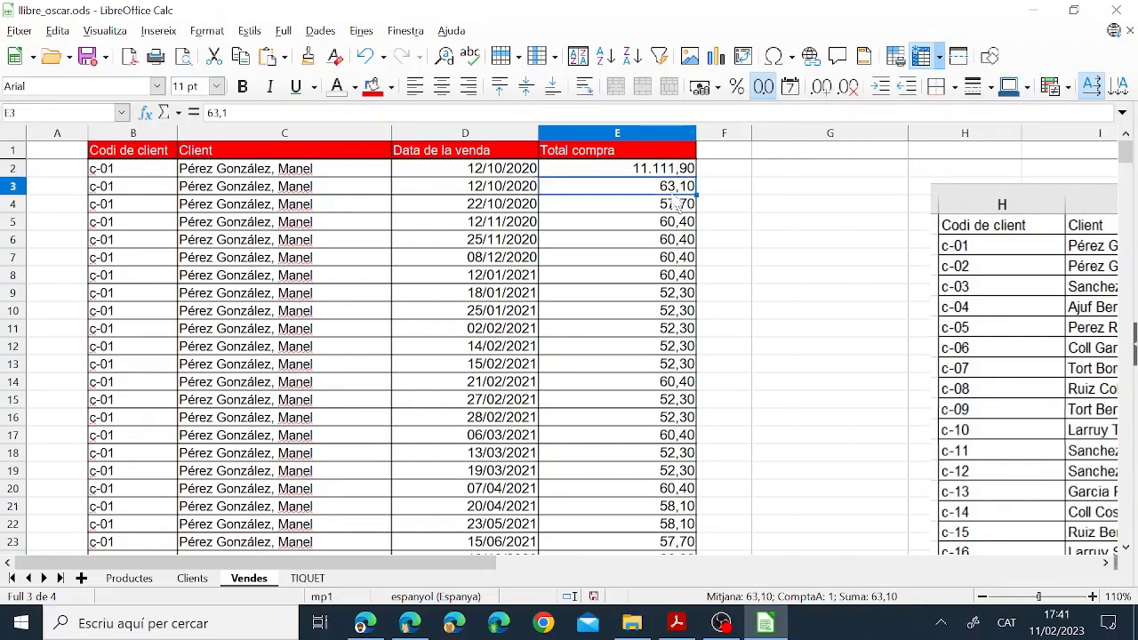
left_click(364, 56)
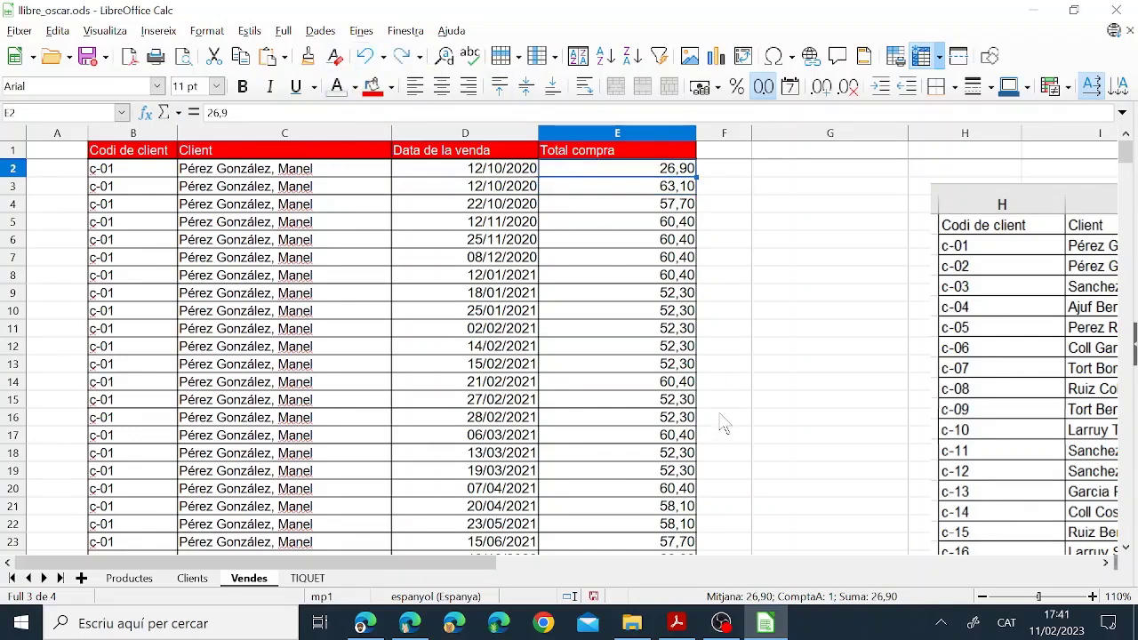
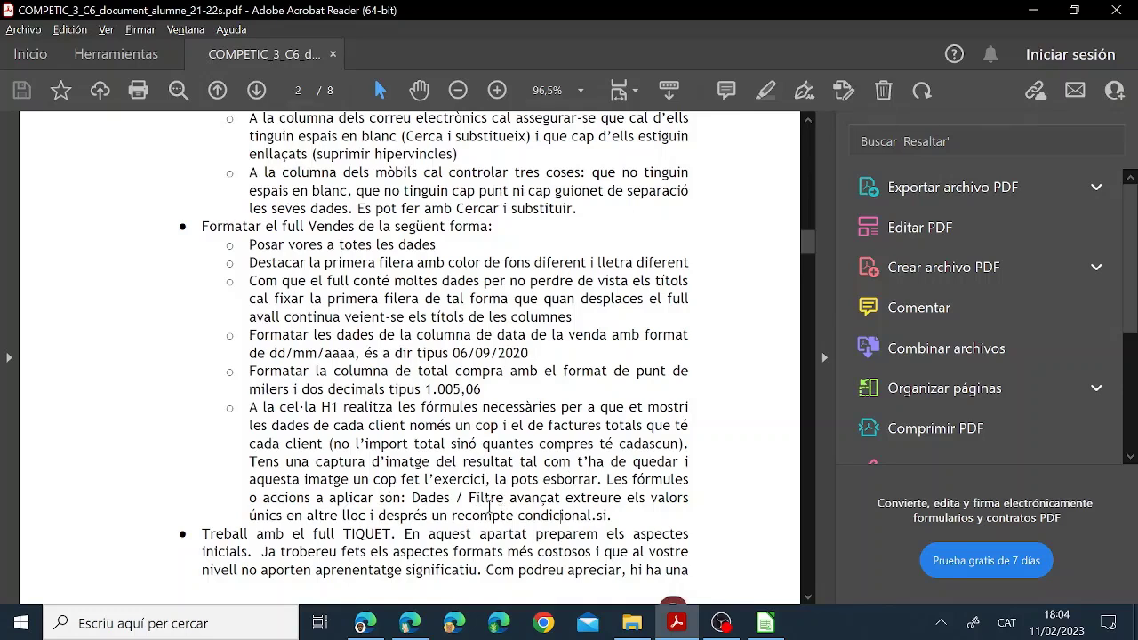
Copy the Codi de client and Client columns B:C of Vendes and paste them starting at G1
left_click(766, 624)
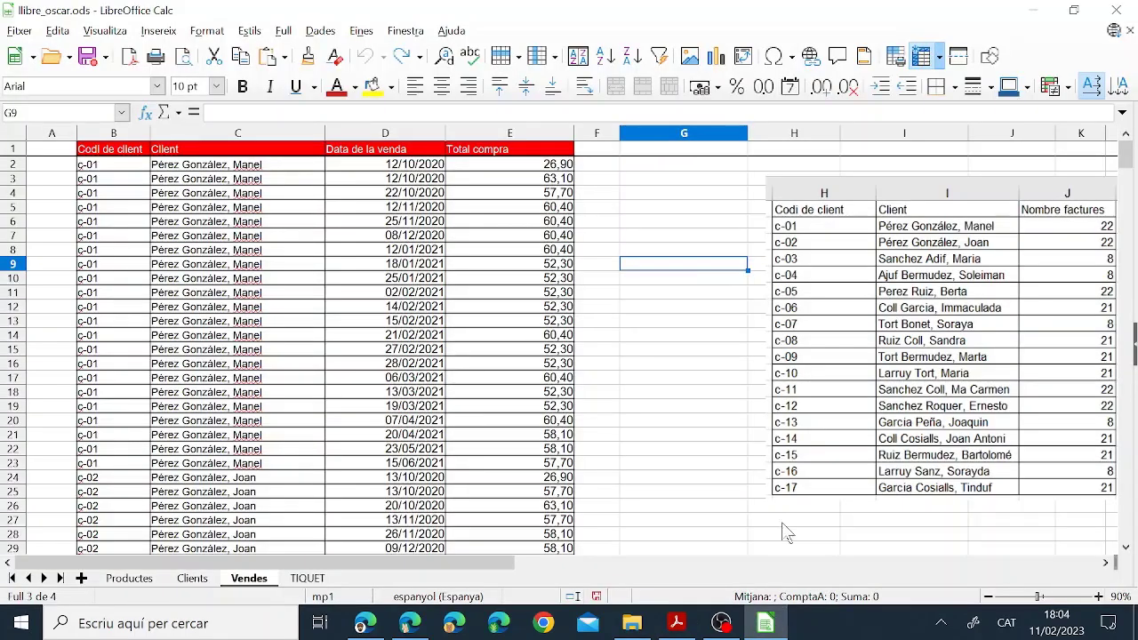
left_click(116, 133)
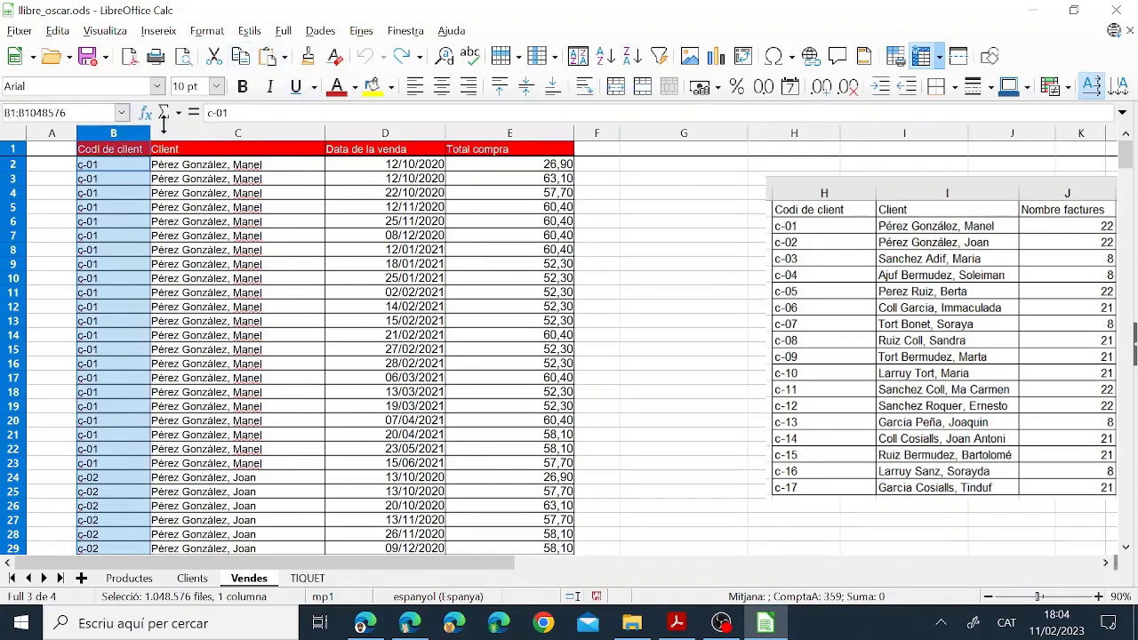
left_click(209, 131, "shift")
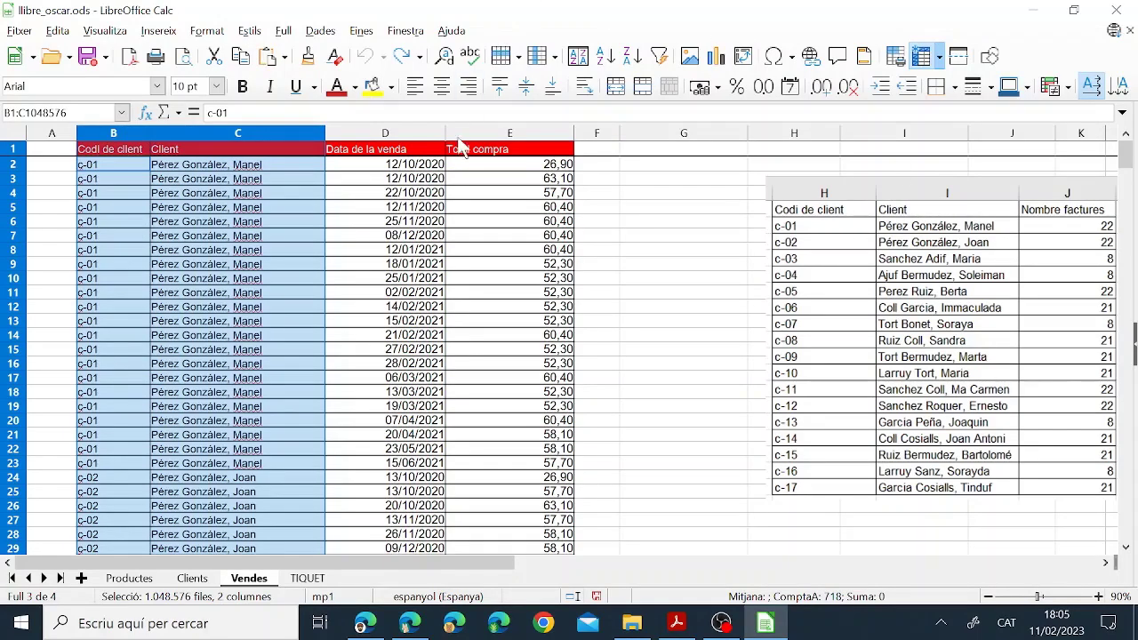
left_click(240, 56)
left_click(673, 152)
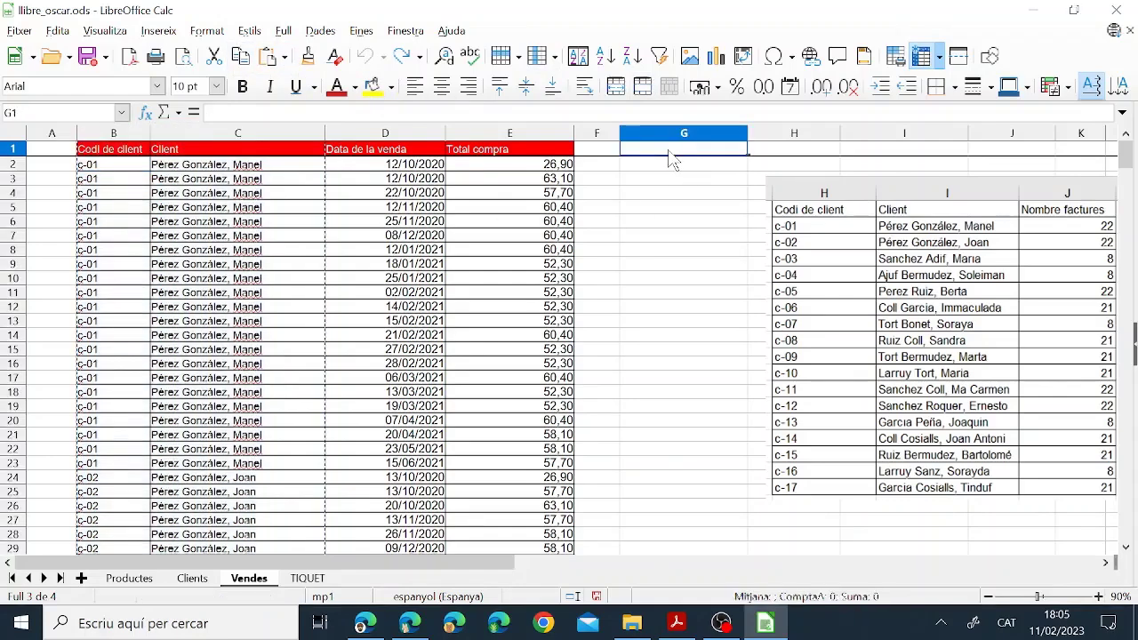
left_click(267, 57)
left_click(657, 254)
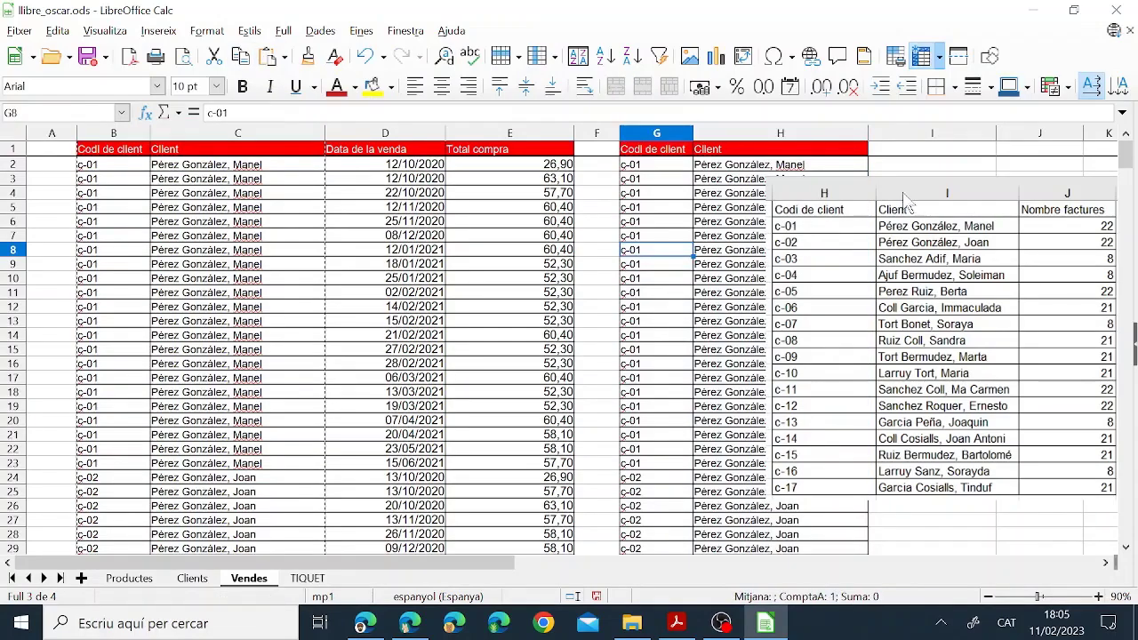
Move the reference picture of the client table clear of the pasted columns G and H
left_click_drag(911, 197, 1039, 193)
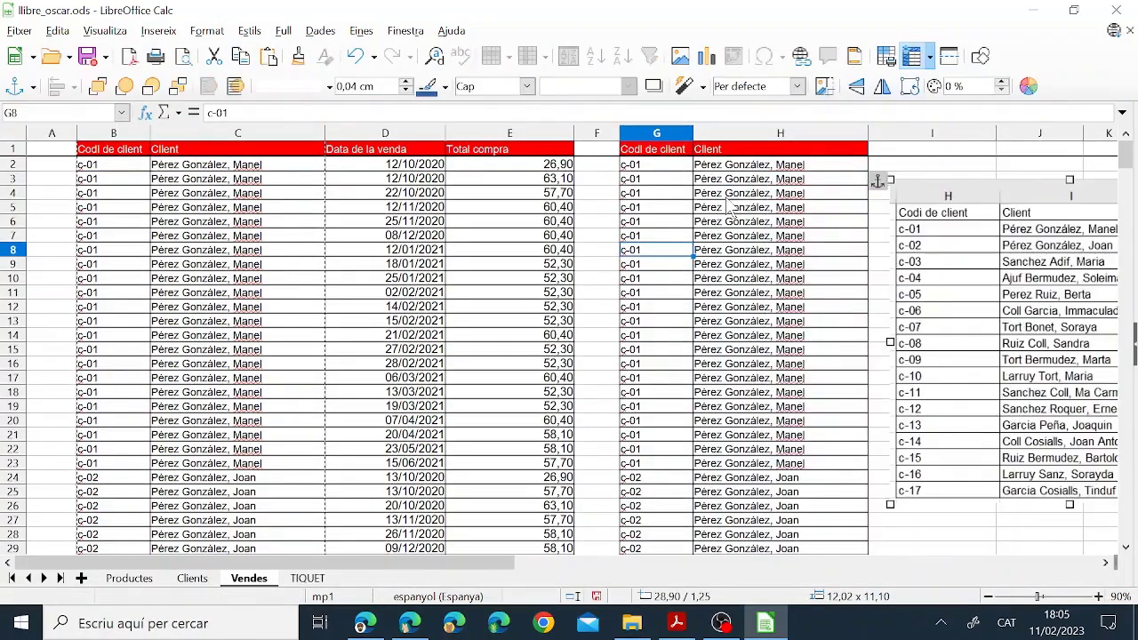
left_click(728, 196)
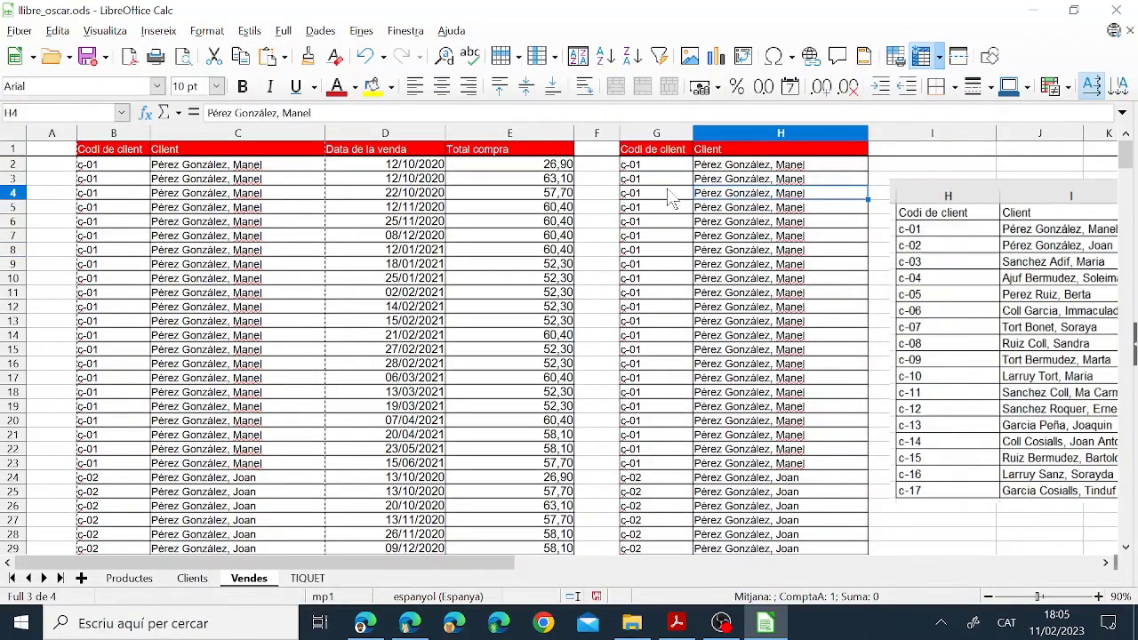
left_click(669, 193)
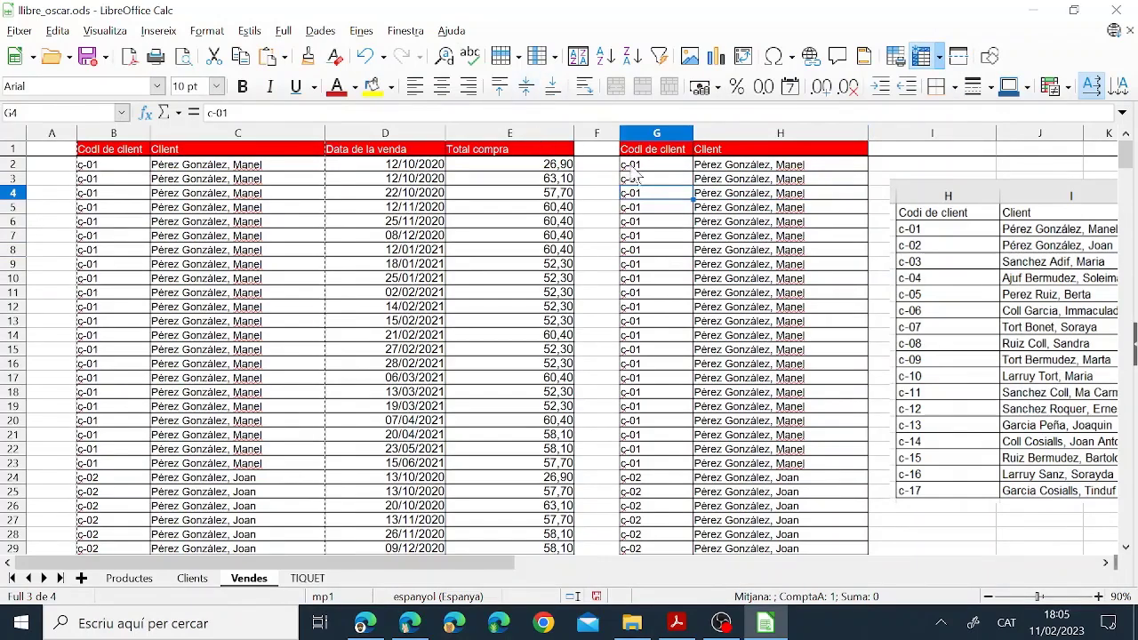
Start an advanced filter on the pasted client columns with $Vendes.$G$1:$H$359 as the criteria range
left_click(655, 149)
left_click(320, 30)
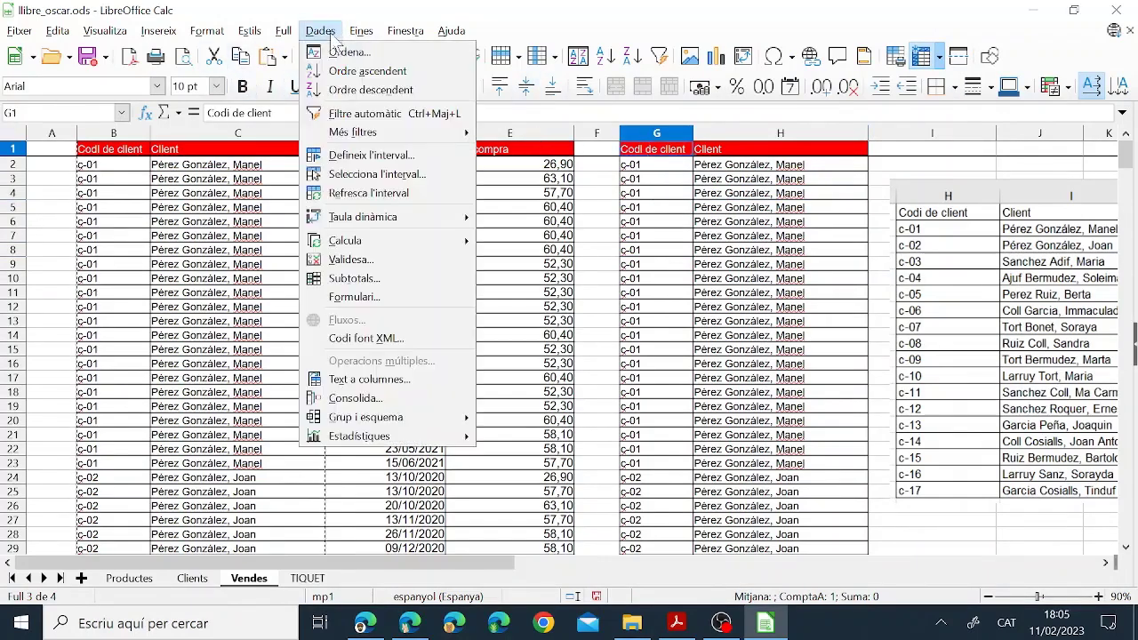
mouse_move(354, 133)
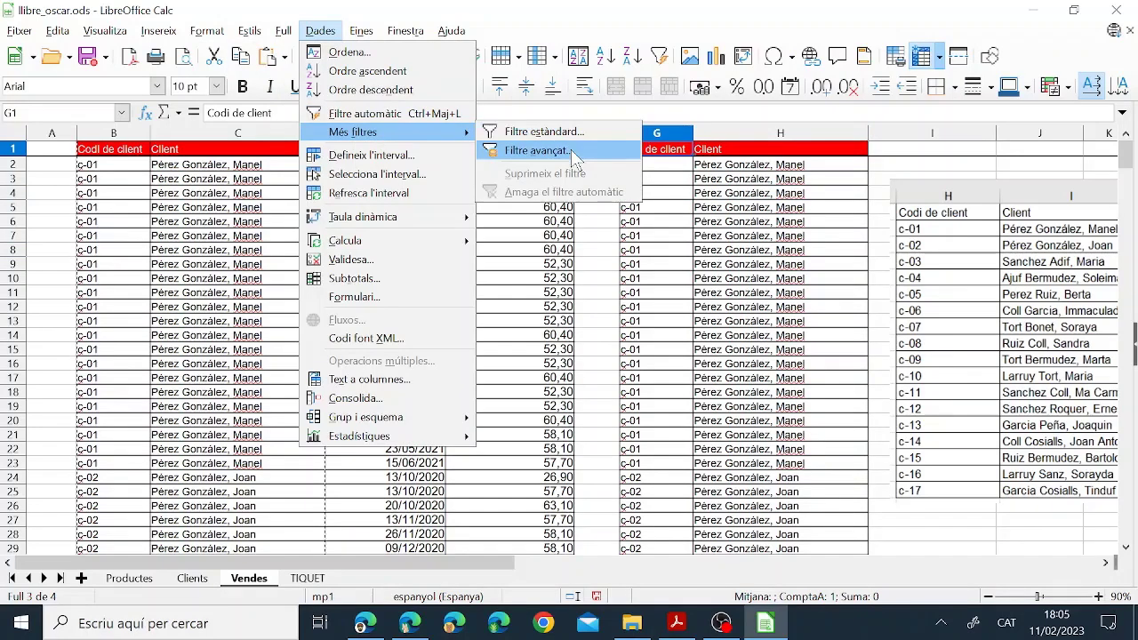
left_click(534, 152)
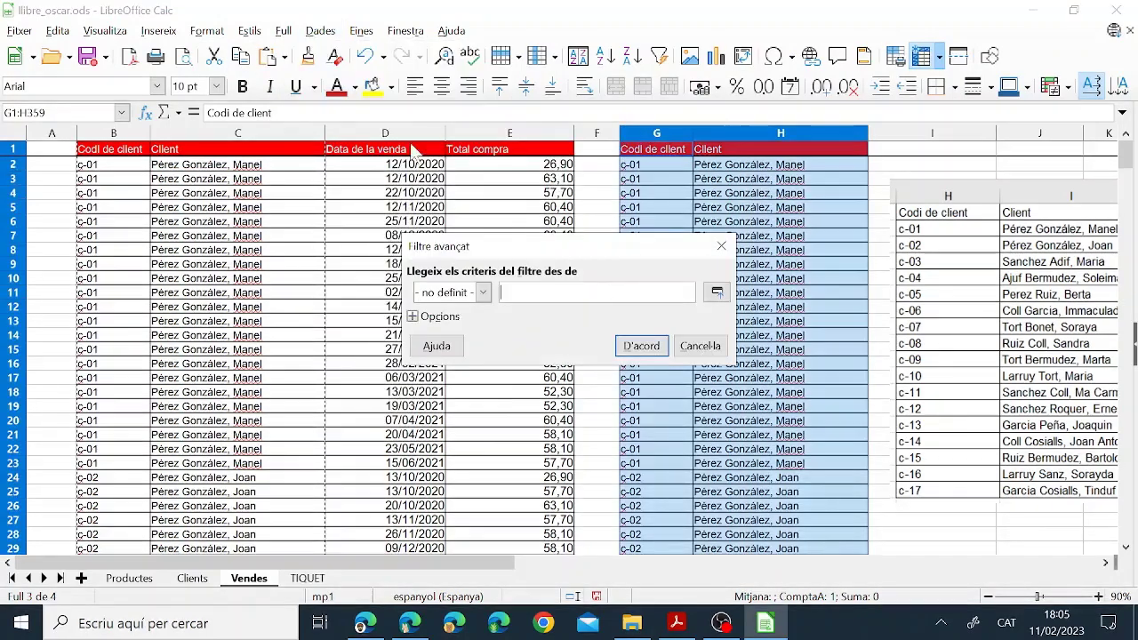
left_click(717, 293)
left_click_drag(675, 149, 719, 158)
left_click_drag(811, 293, 820, 478)
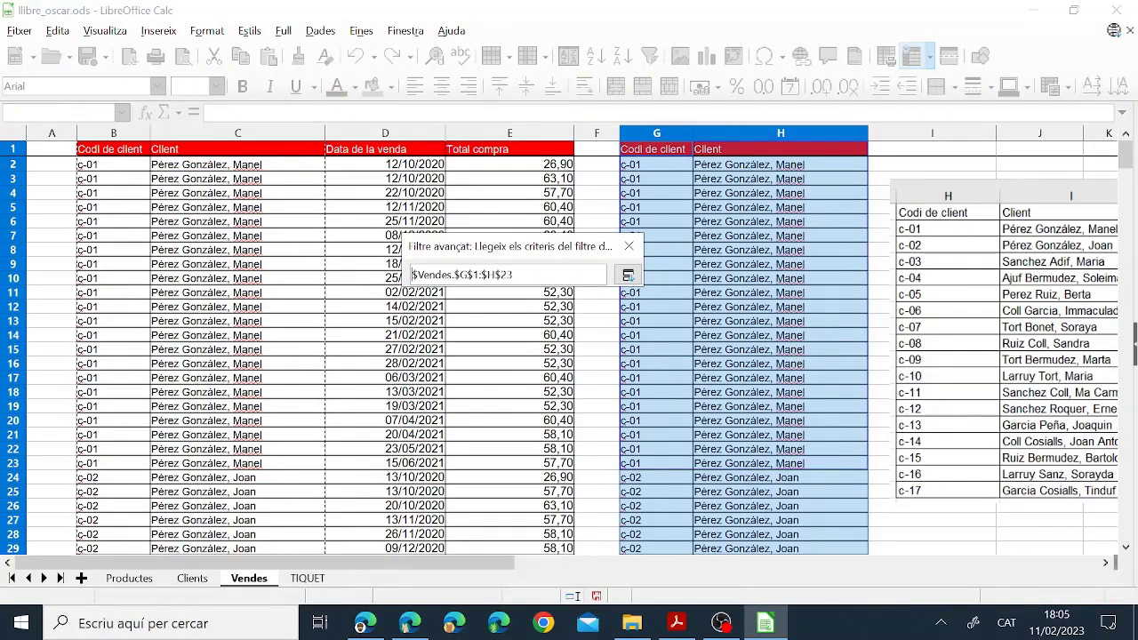
key("BackSpace")
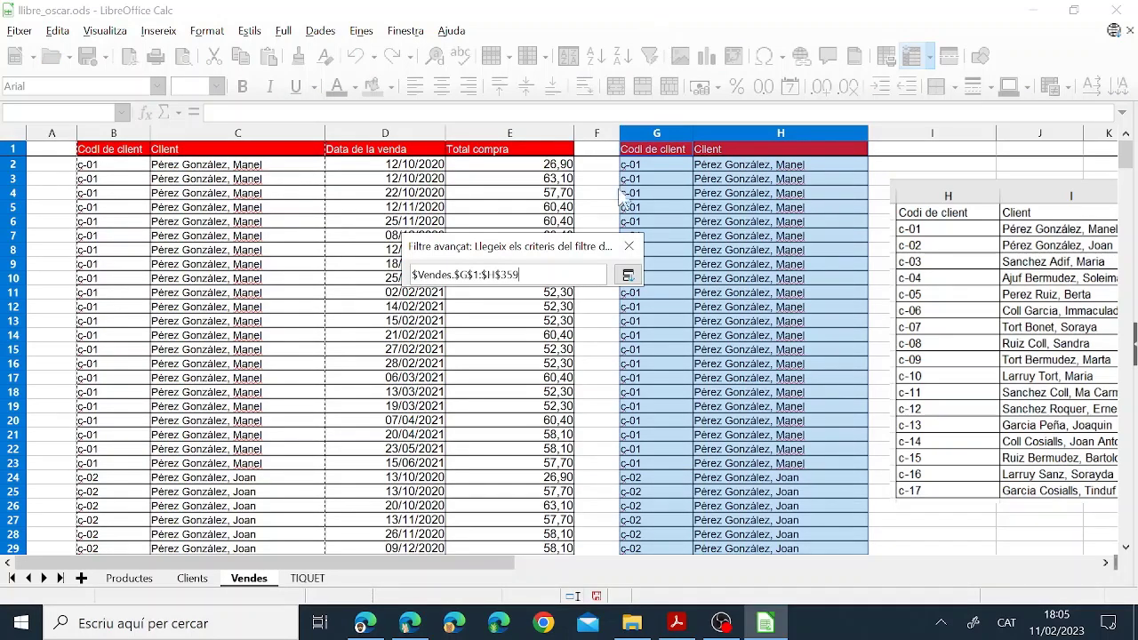
left_click(628, 275)
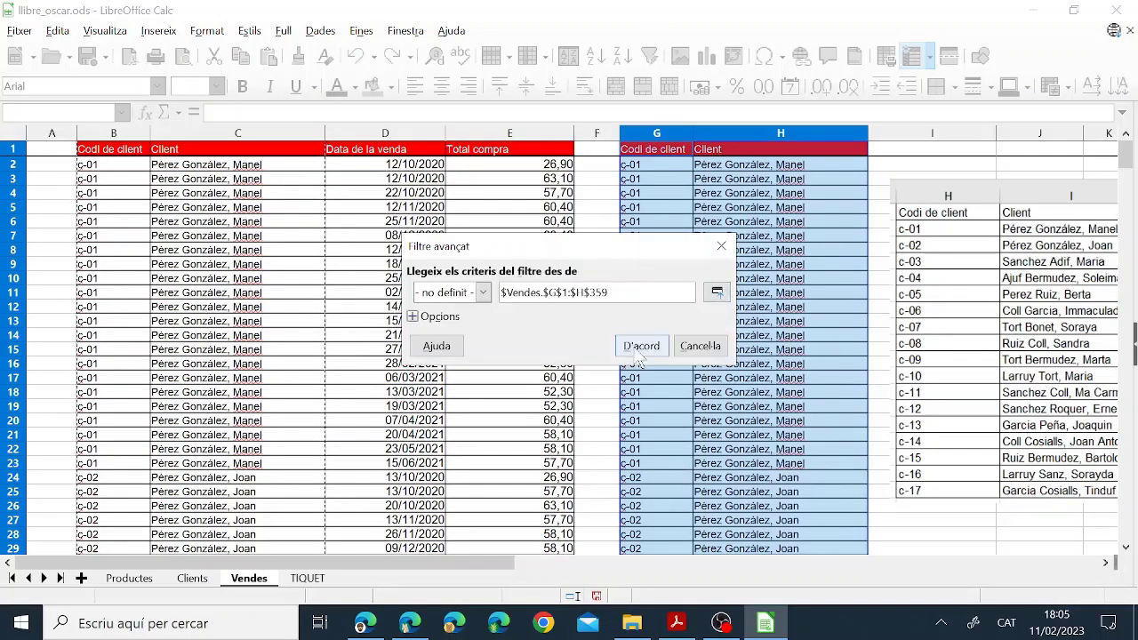
Set the advanced filter to copy results to $Vendes.$I$1 without duplicates, keeping the filter criteria, and apply it
left_click(440, 318)
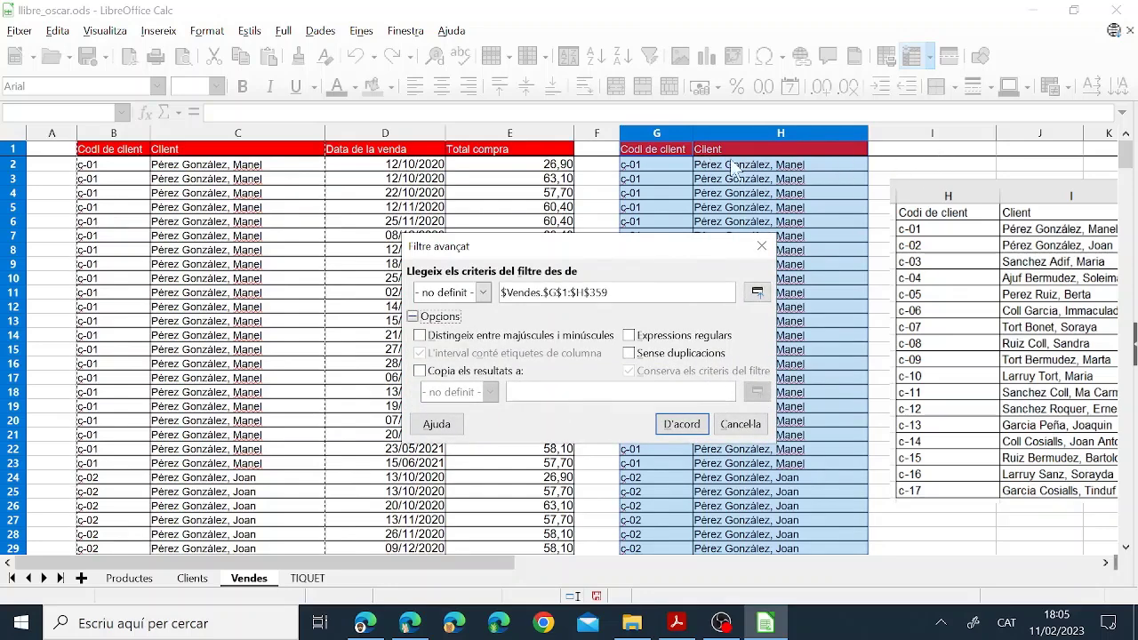
left_click(450, 372)
left_click(757, 392)
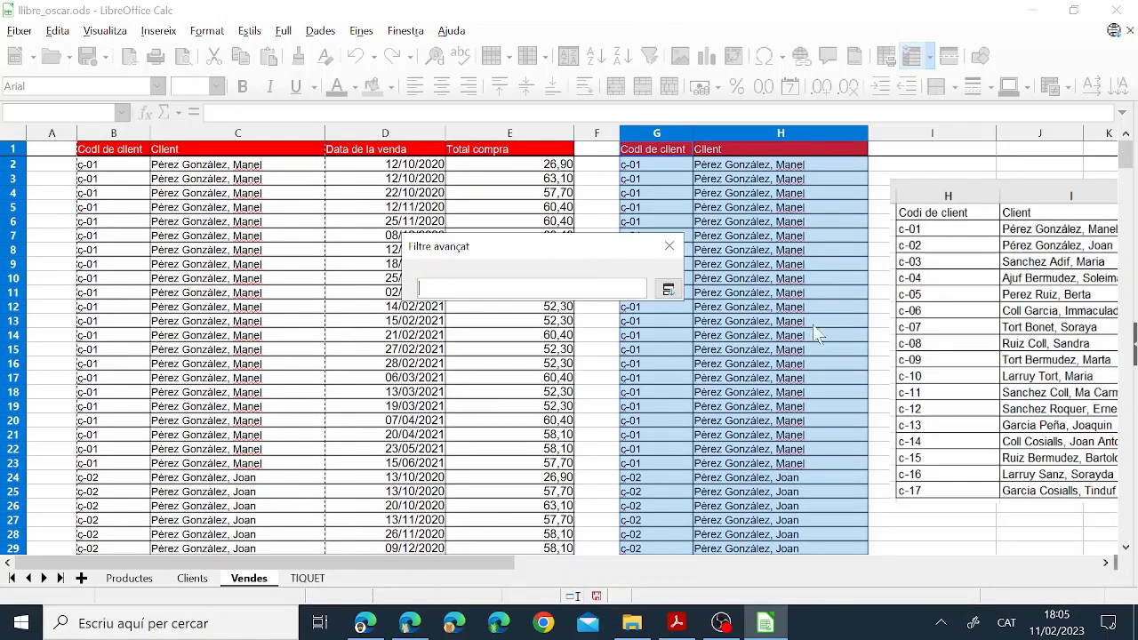
left_click(916, 148)
left_click(668, 289)
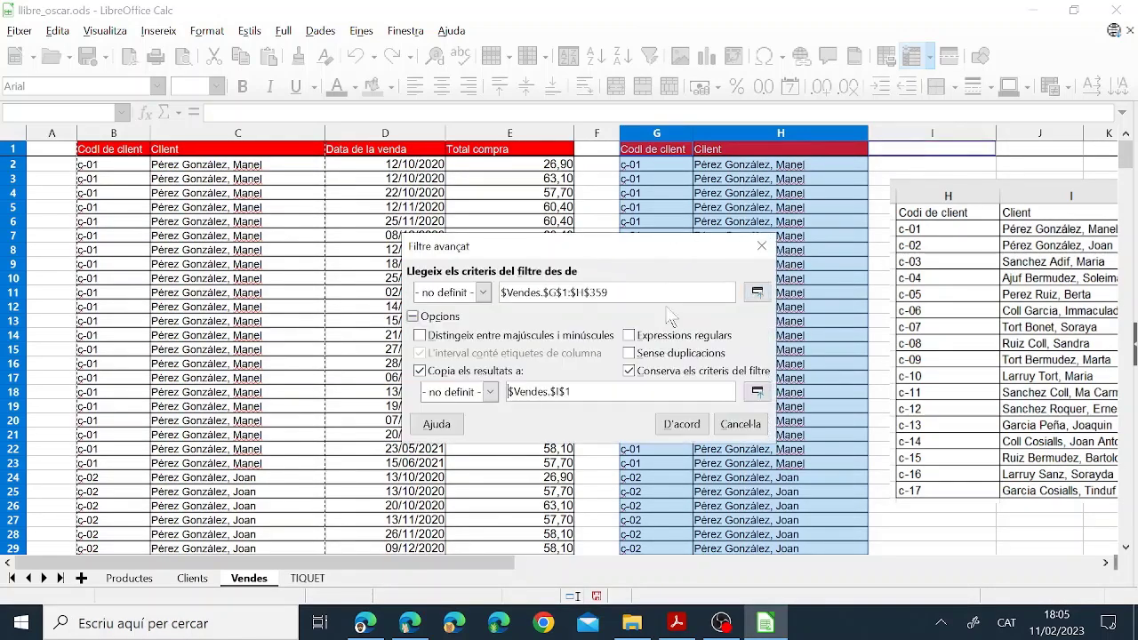
left_click(628, 353)
left_click(630, 371)
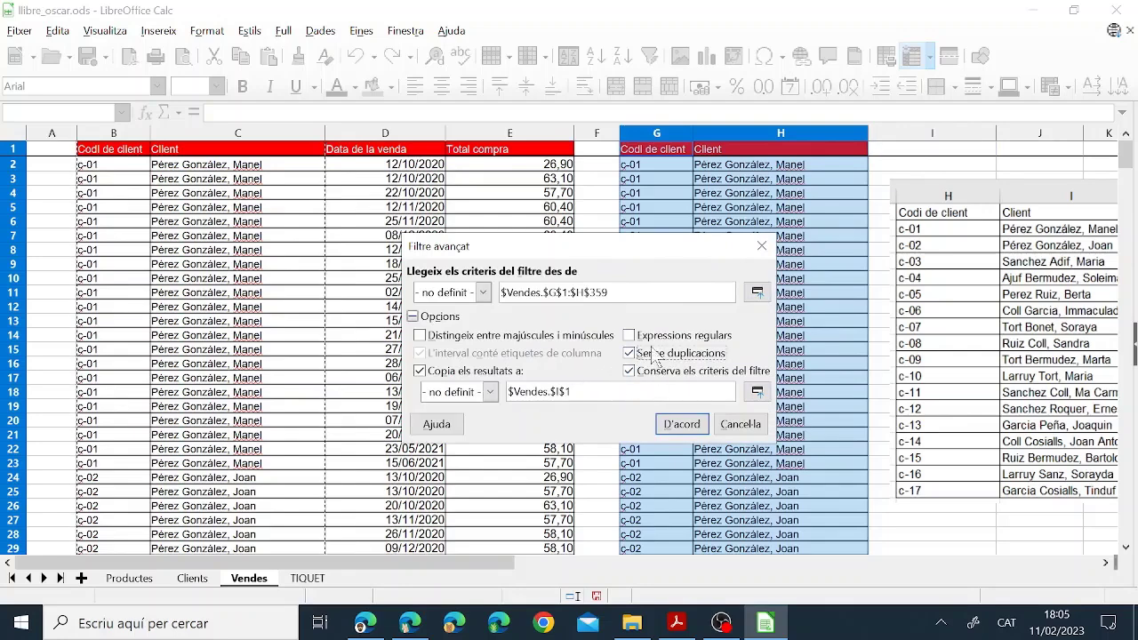
left_click(692, 427)
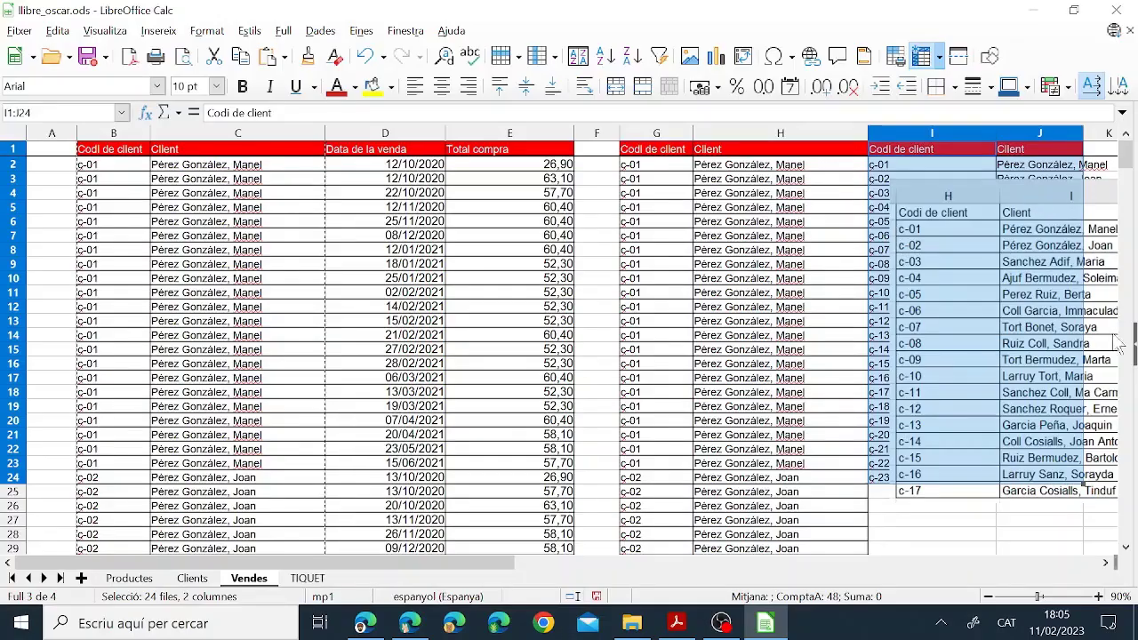
Move the reference picture away from the unique client list to about 40,87 / 8,23, beyond column M
left_click(1083, 197)
left_click_drag(1083, 197, 840, 388)
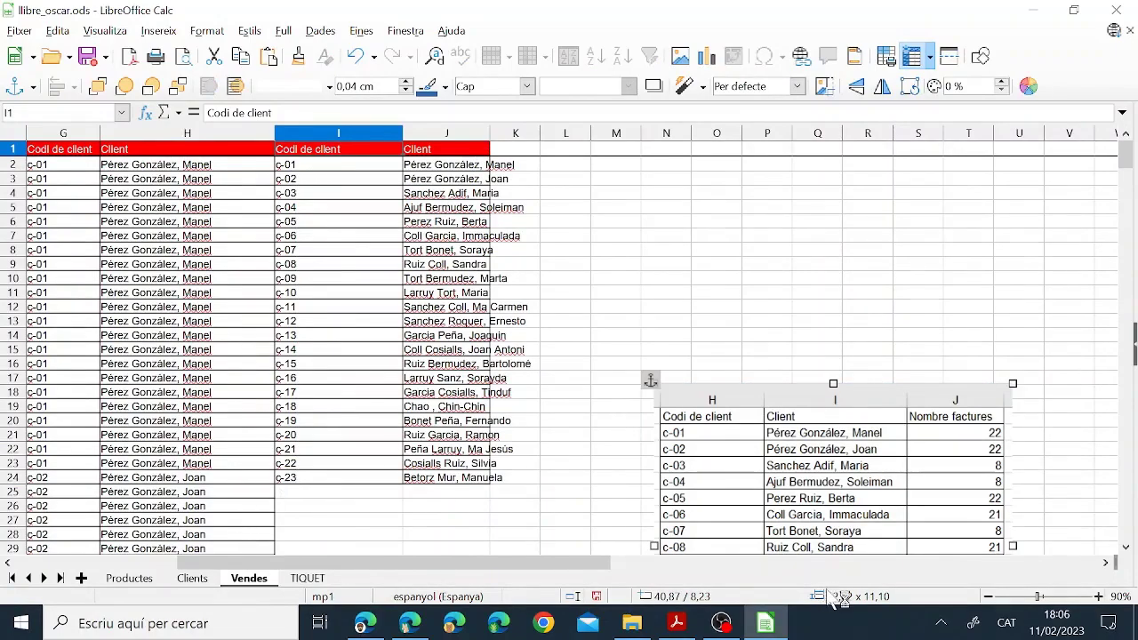
left_click_drag(458, 562, 296, 576)
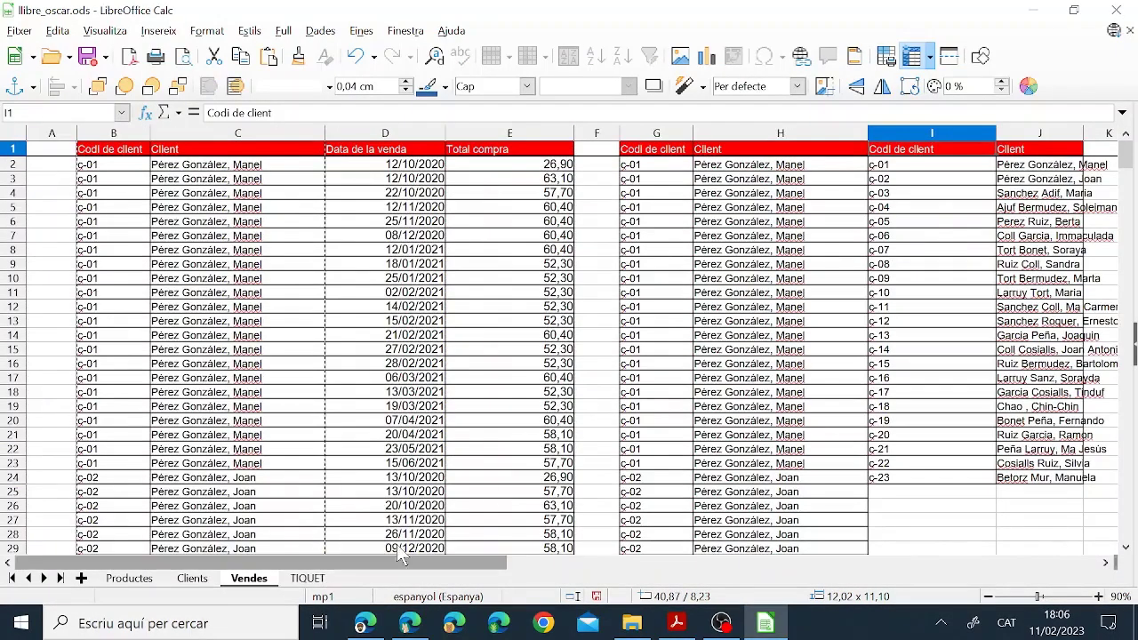
Delete columns G and H, which hold the pasted client list with duplicates
left_click(731, 141)
left_click(660, 135, "shift")
right_click(660, 135)
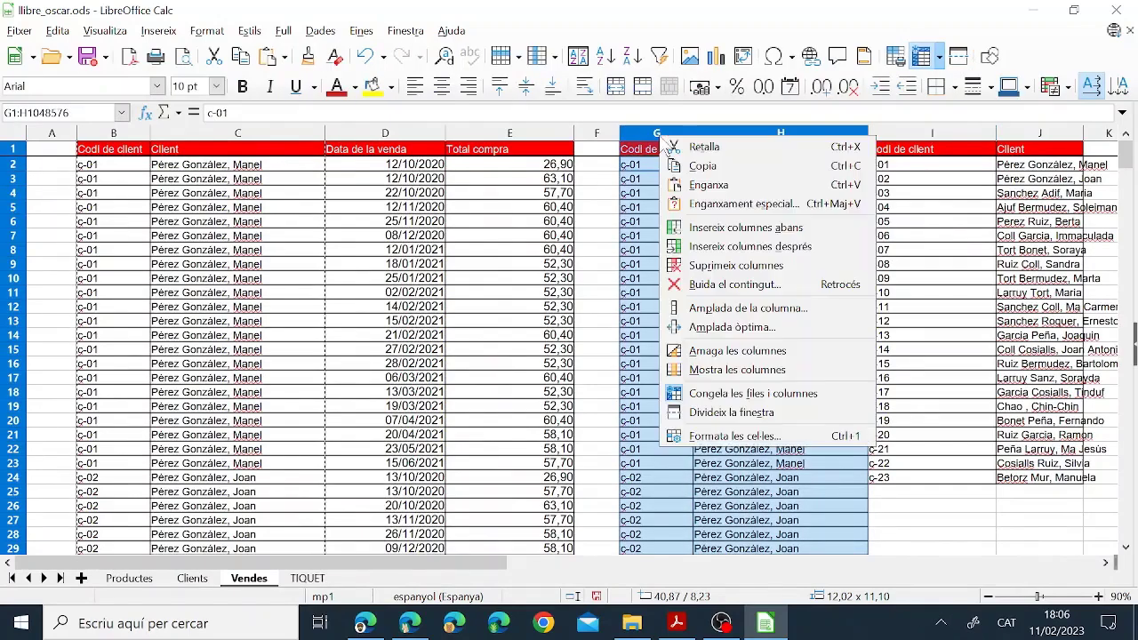
left_click(703, 265)
Cut the unique client list from columns G and H and paste it starting at cell H1
left_click_drag(724, 135, 773, 134)
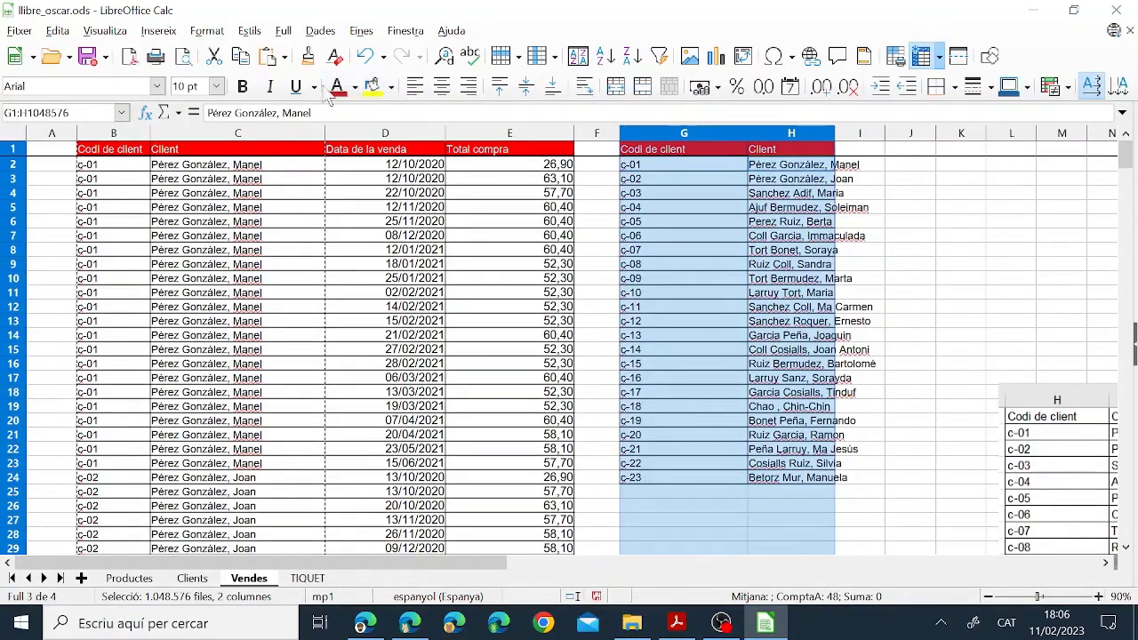
left_click(214, 56)
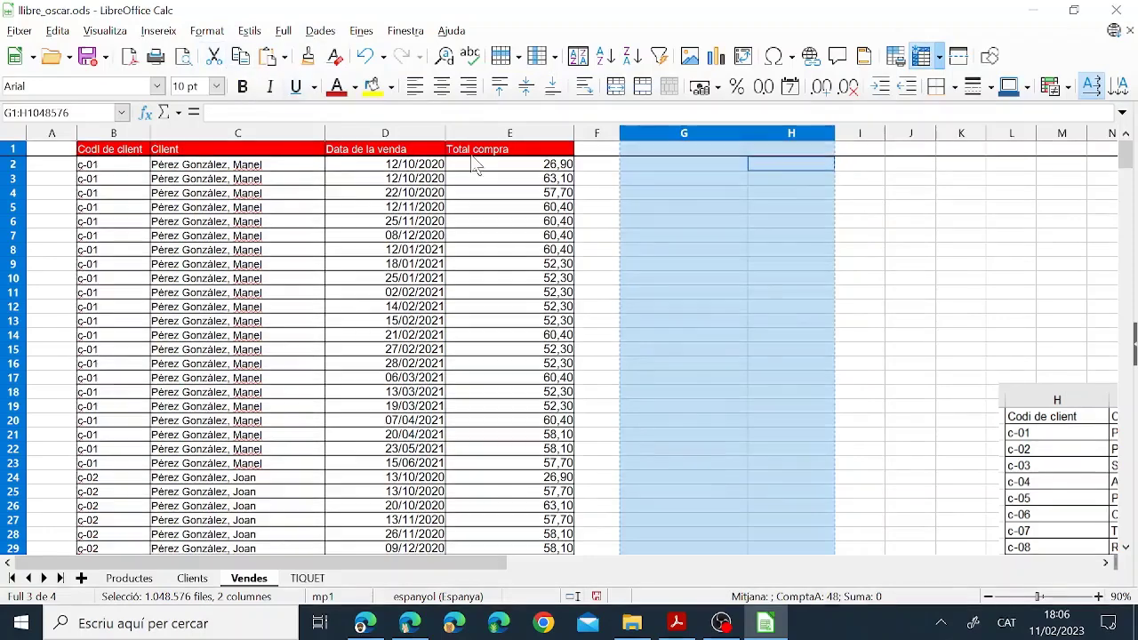
left_click(766, 150)
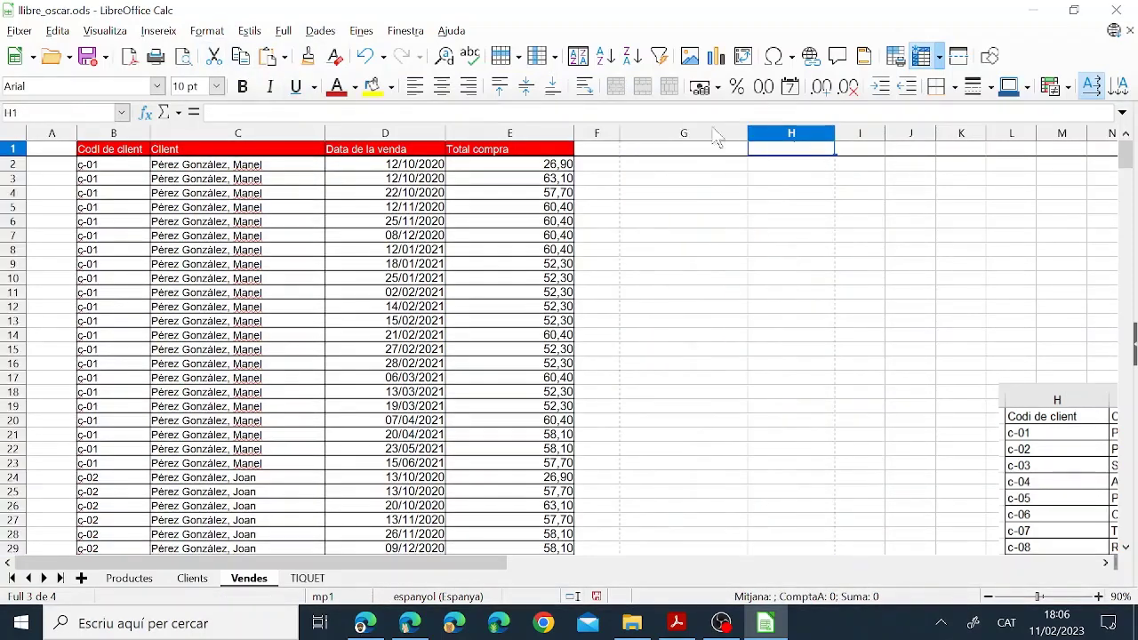
left_click(266, 56)
left_click(827, 193)
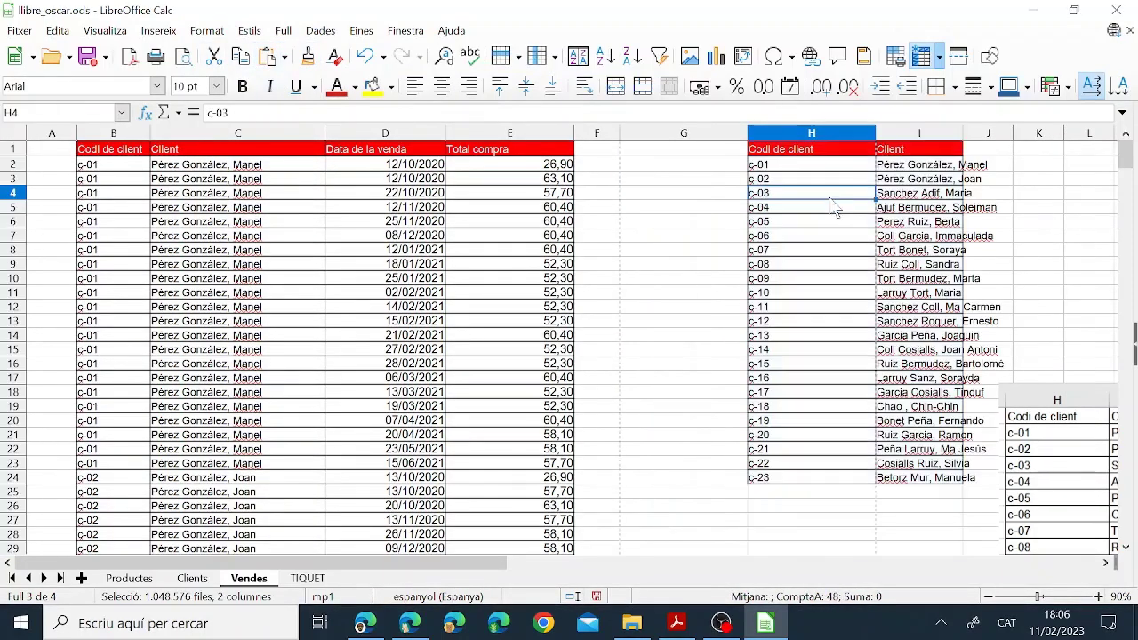
left_click(808, 153)
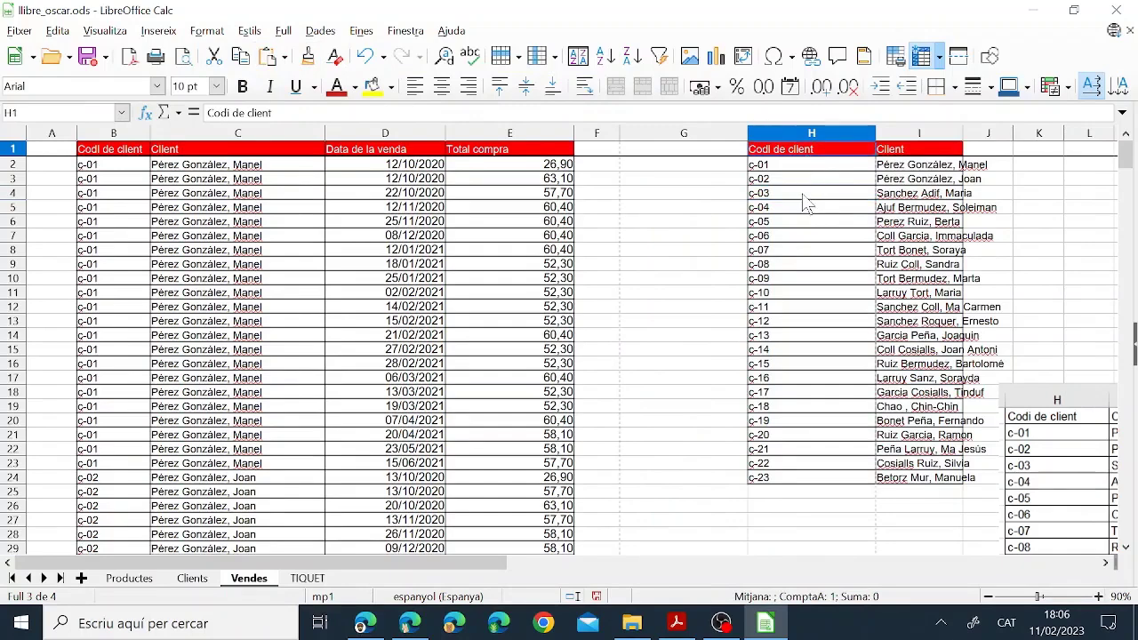
Fit columns H and I to their contents and narrow the empty column G
left_click_drag(845, 134, 878, 141)
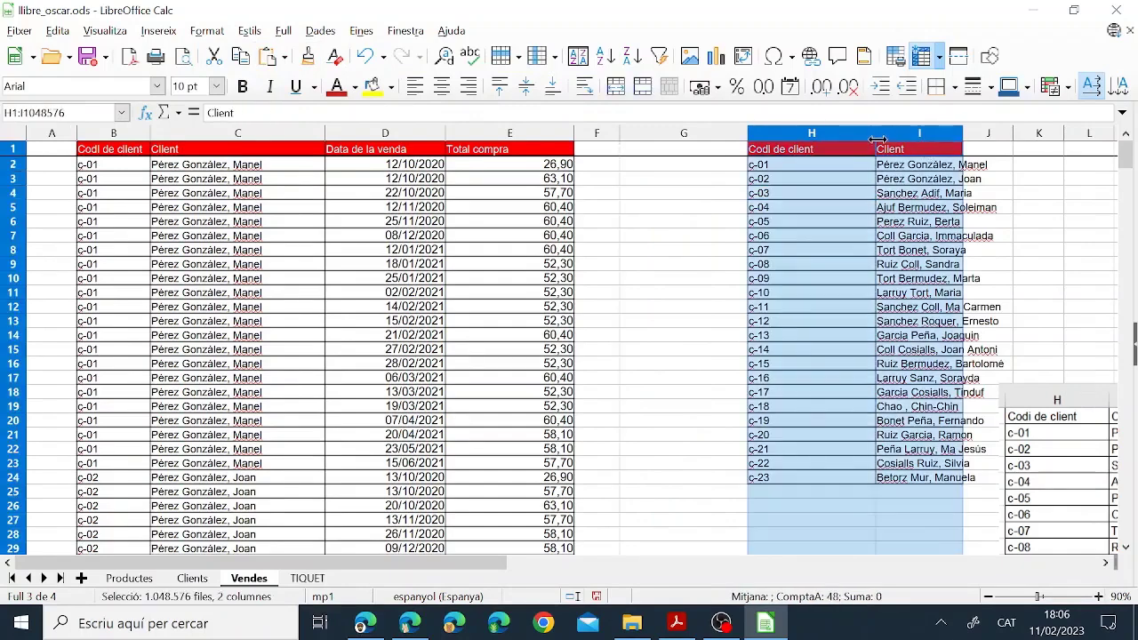
double_click(877, 135)
left_click(680, 179)
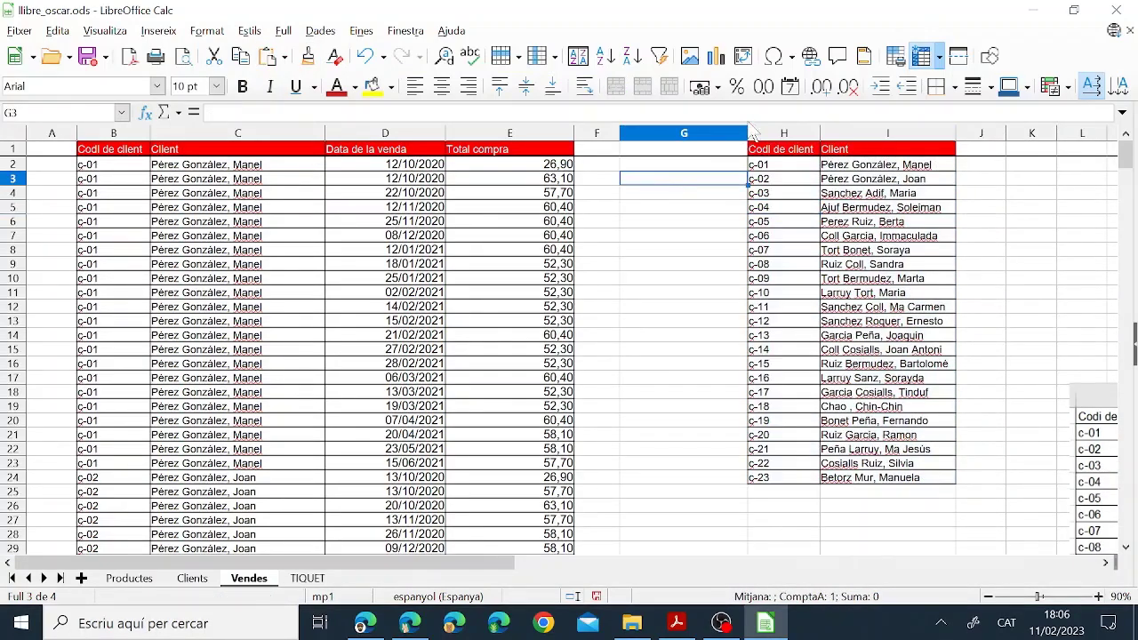
left_click_drag(747, 133, 654, 132)
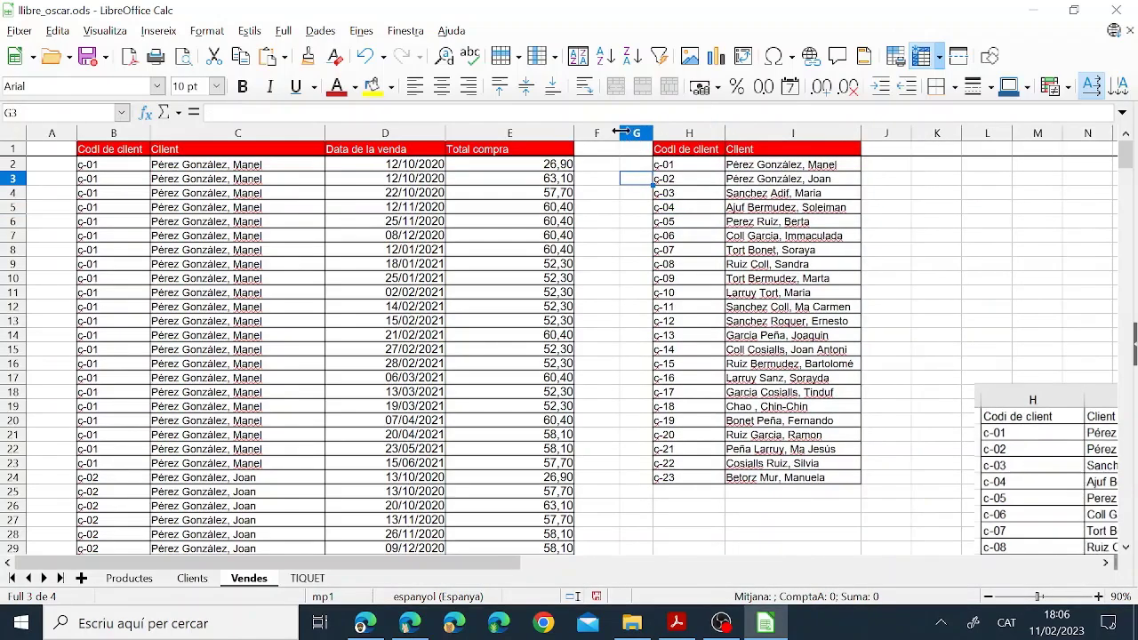
Move the reference picture to about 32,90 / 0,30, just beyond column L beside the client list
mouse_move(1029, 395)
left_mouse_down()
mouse_move(1013, 206)
mouse_move(996, 174)
mouse_move(722, 241)
left_mouse_up()
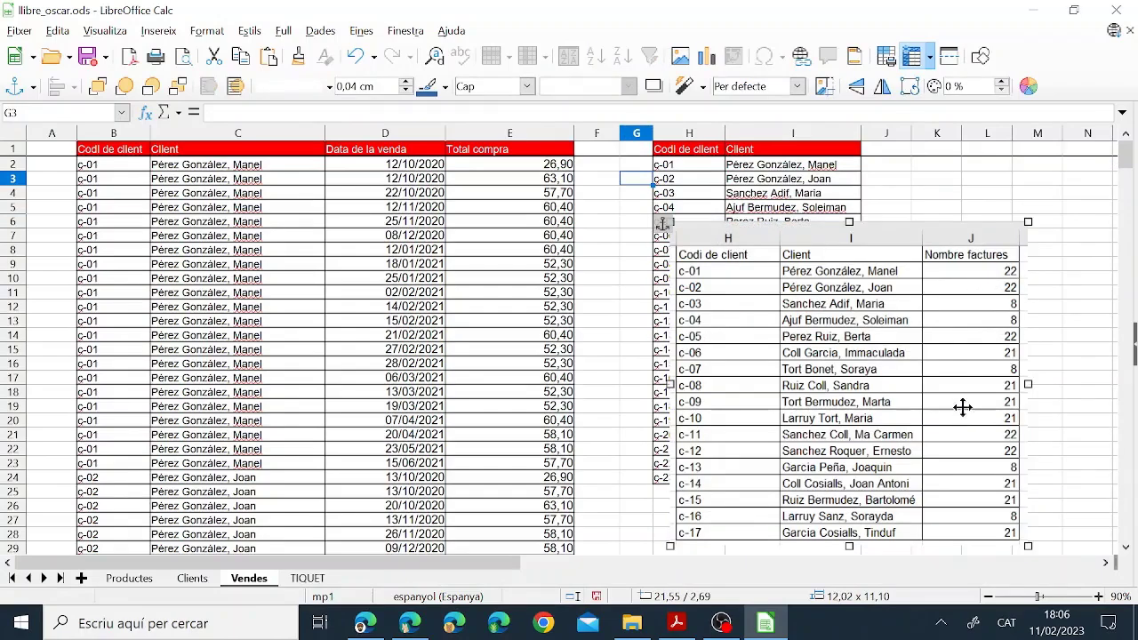
left_click_drag(875, 239, 523, 202)
left_click_drag(458, 188, 553, 178)
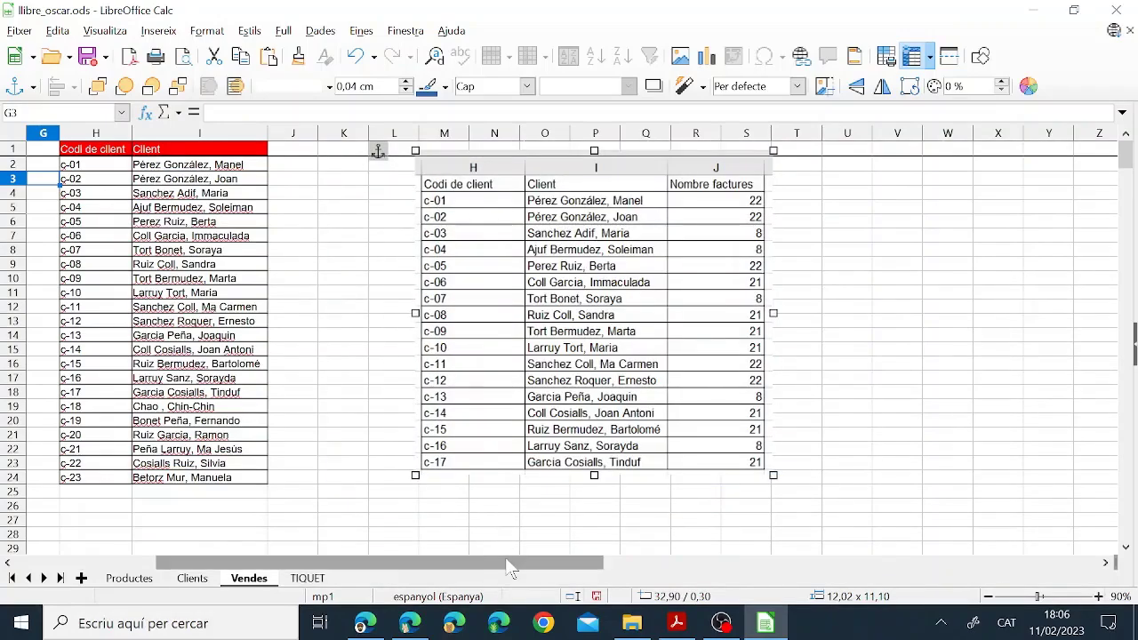
Enter the header "Nombre de factures" in cell J1
left_click_drag(503, 562, 430, 562)
left_click(756, 151)
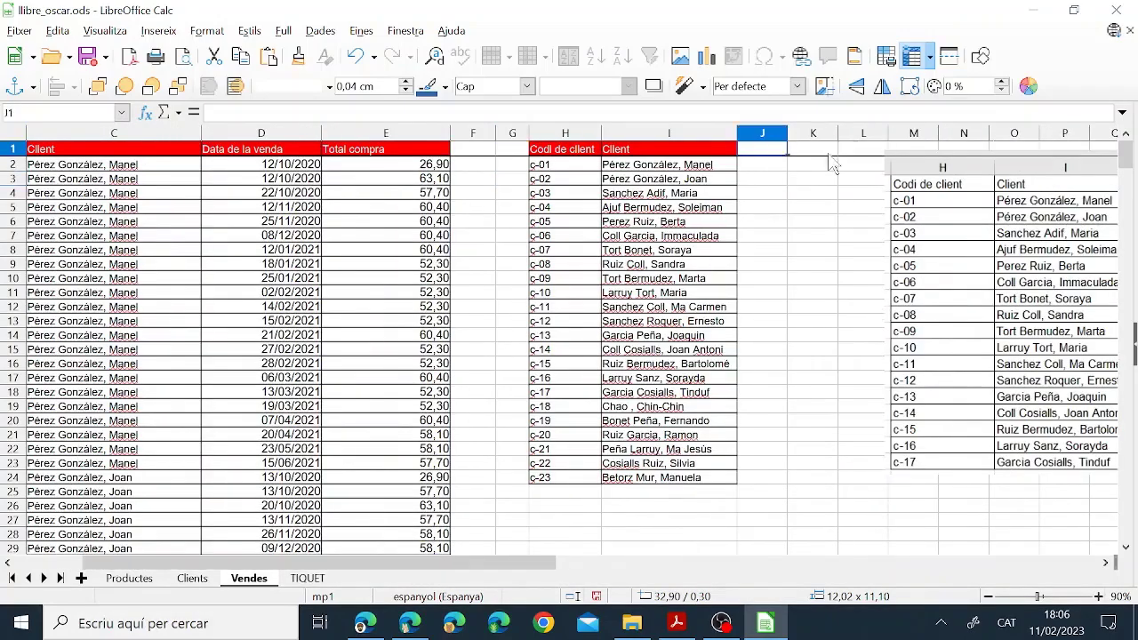
type("Nomb")
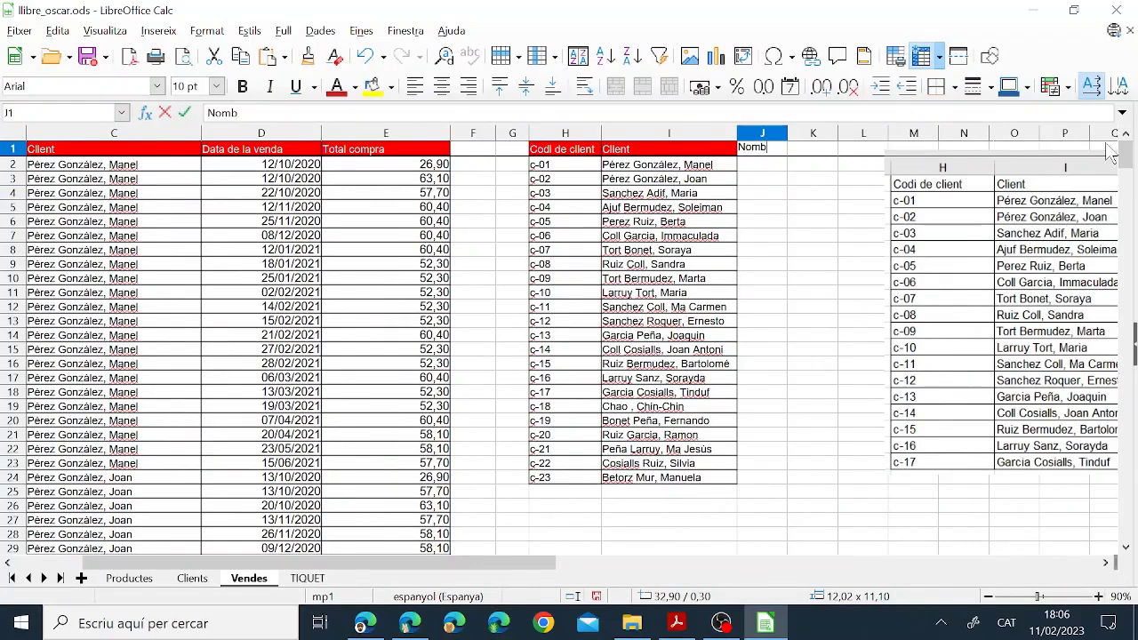
type("re de factures")
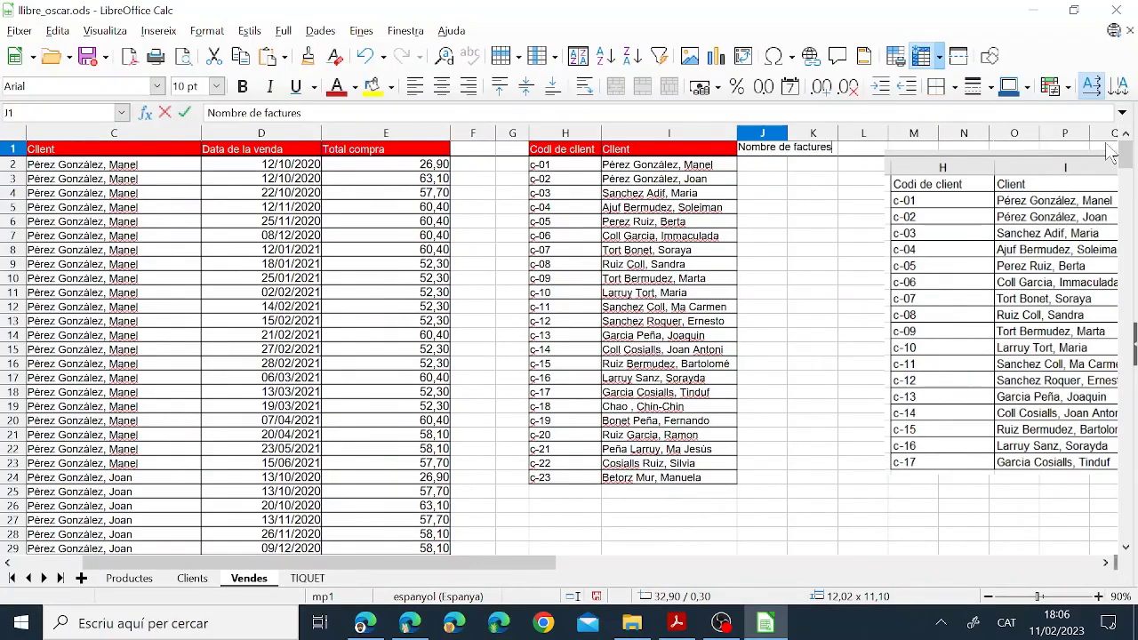
key("Return")
Start a COMPTASI formula in J2 with the client codes B2:B359 as the range to evaluate
type("=comptasi")
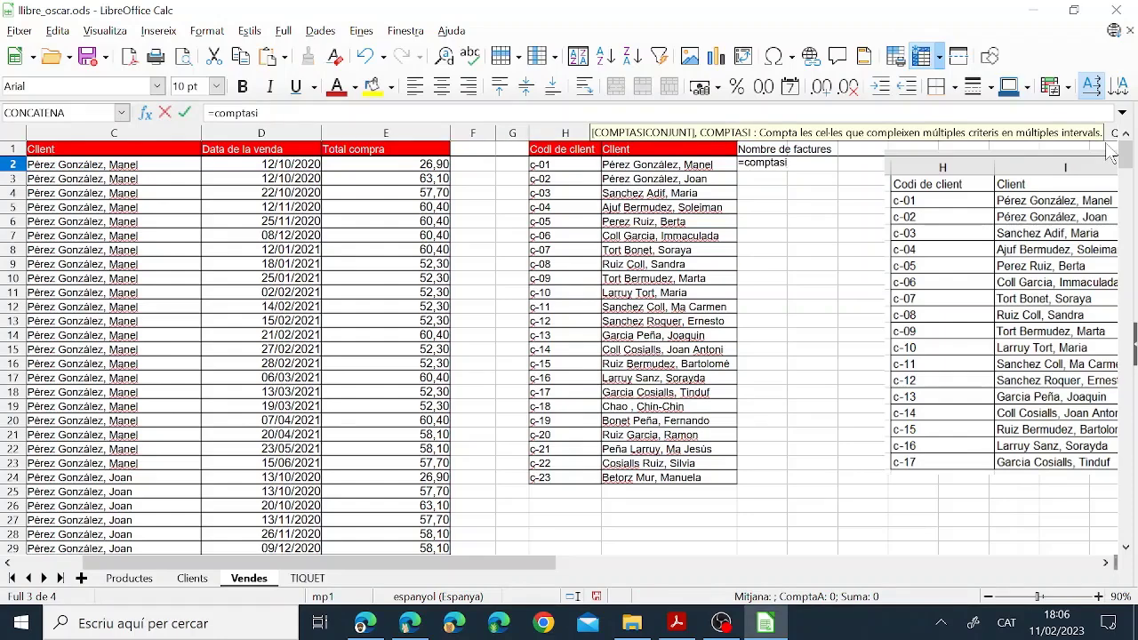
type("(")
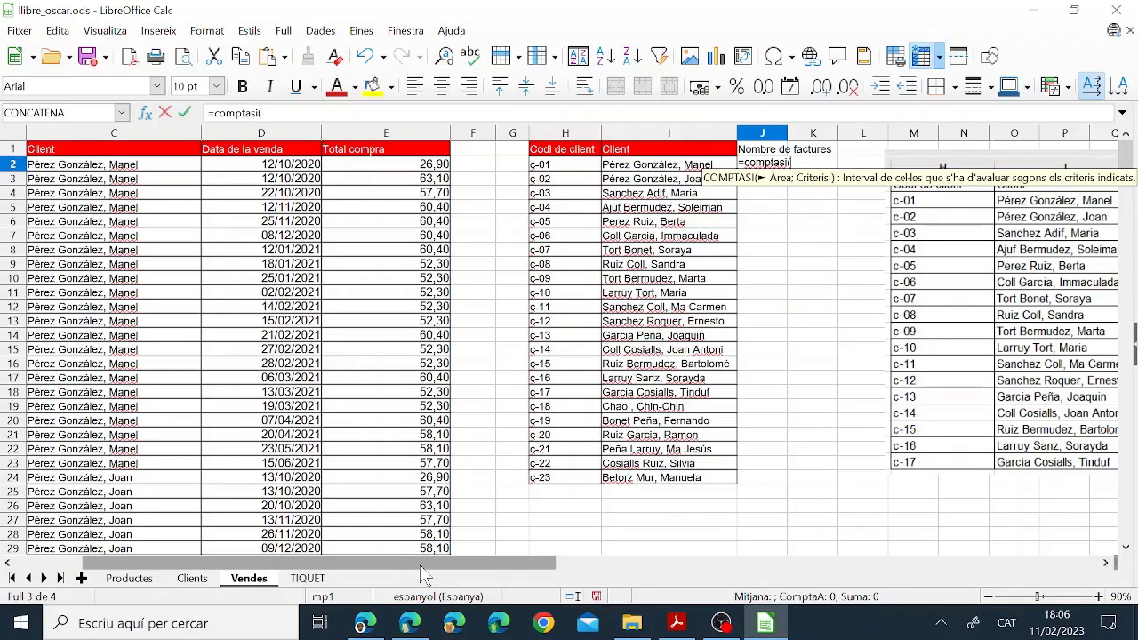
left_click_drag(422, 574, 382, 571)
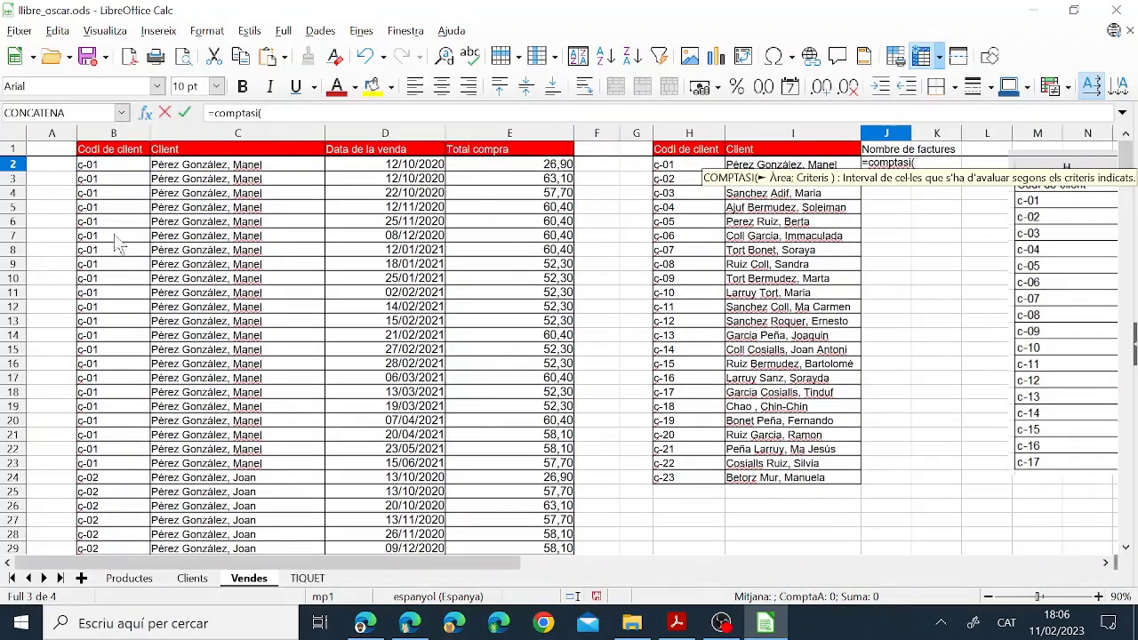
left_click(110, 168)
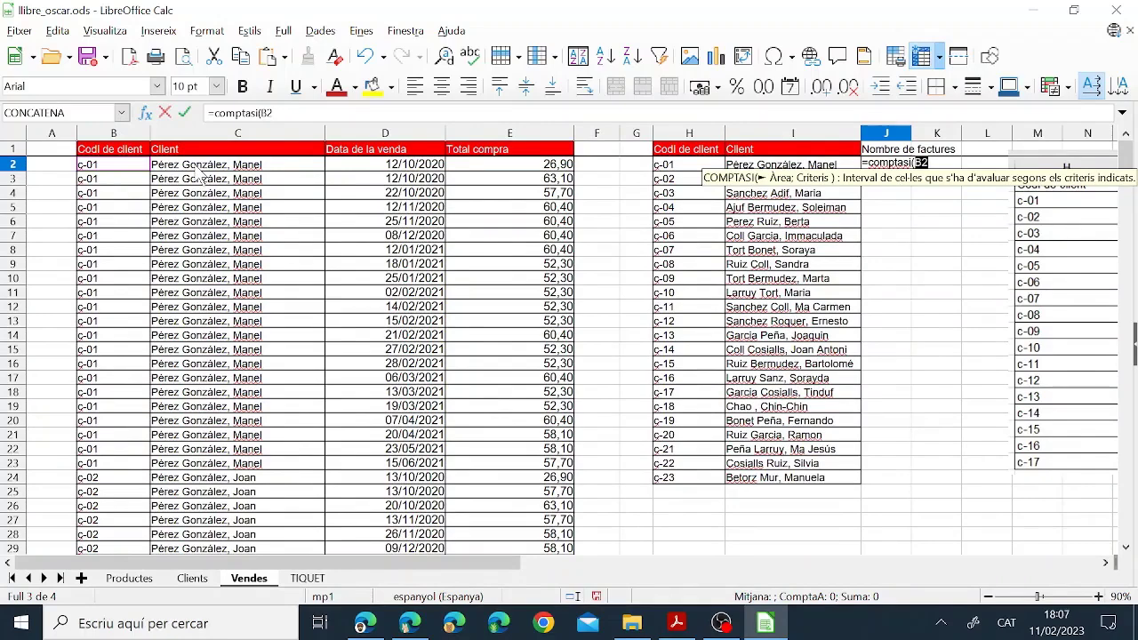
key("ctrl+shift+Down")
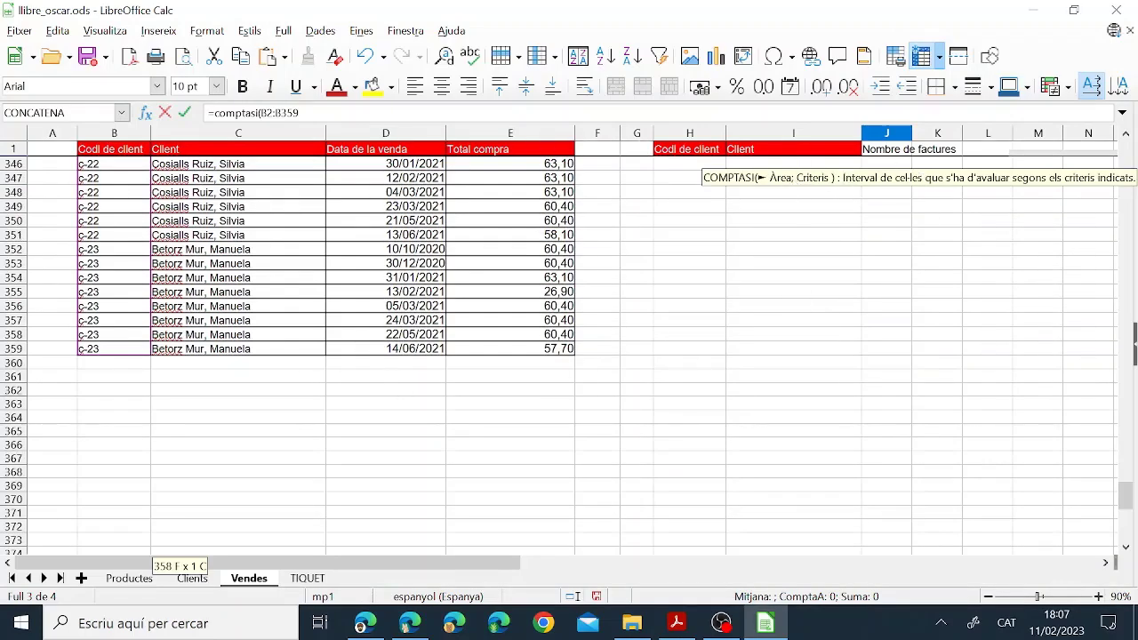
left_click(469, 114)
type(";")
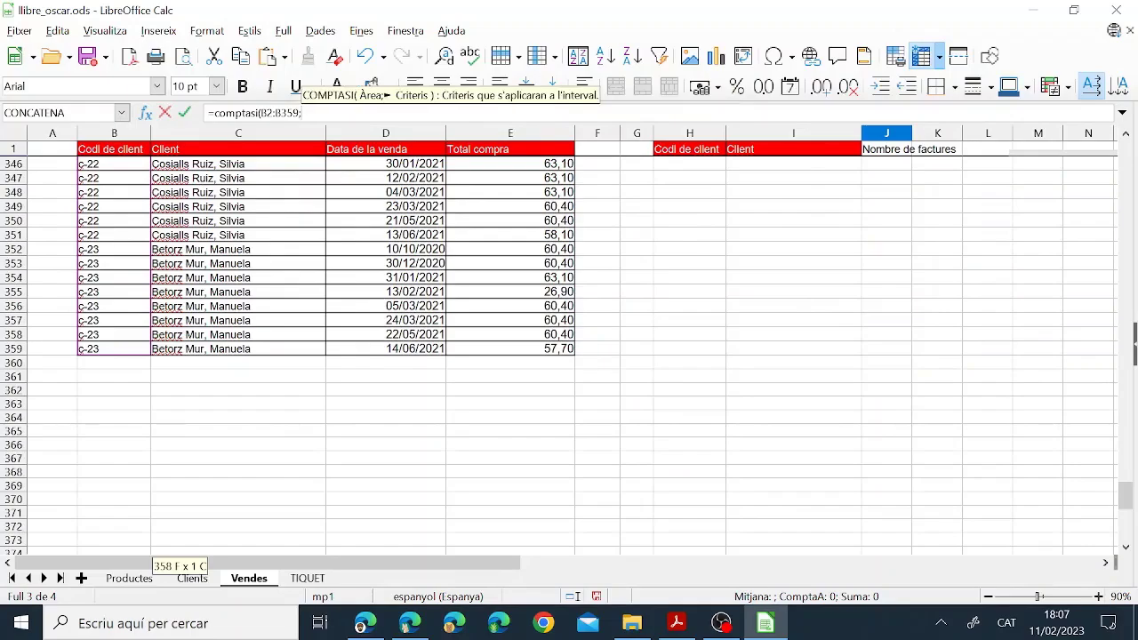
Complete the J2 formula with H2 as the criterion, giving =COMPTASI(B2:B359;H2)
left_click_drag(1127, 498, 1127, 147)
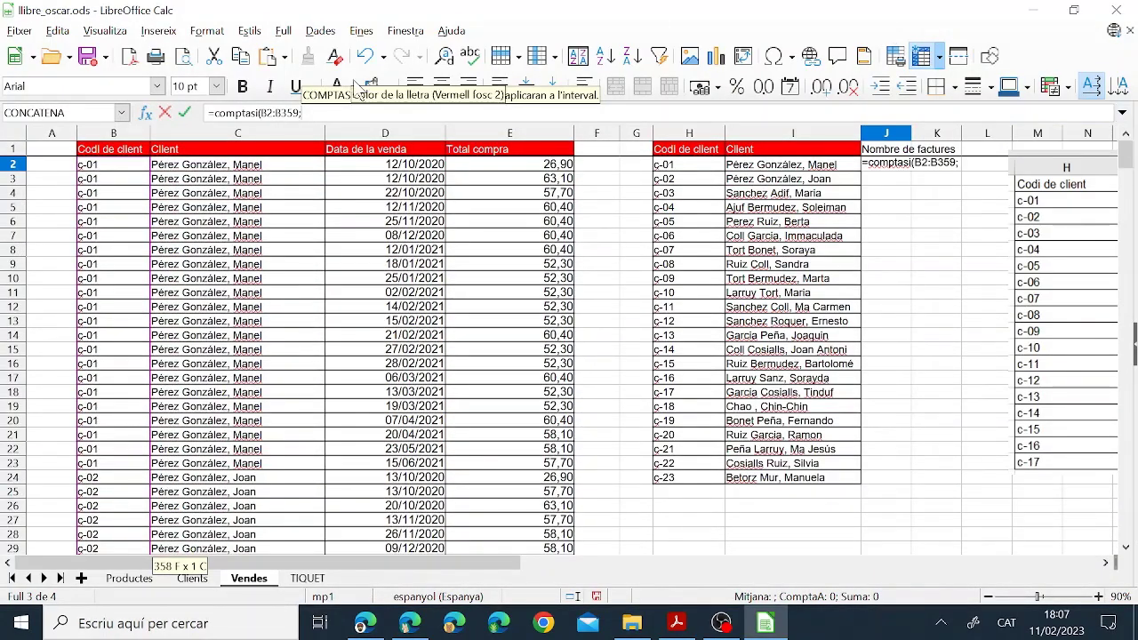
type("\"")
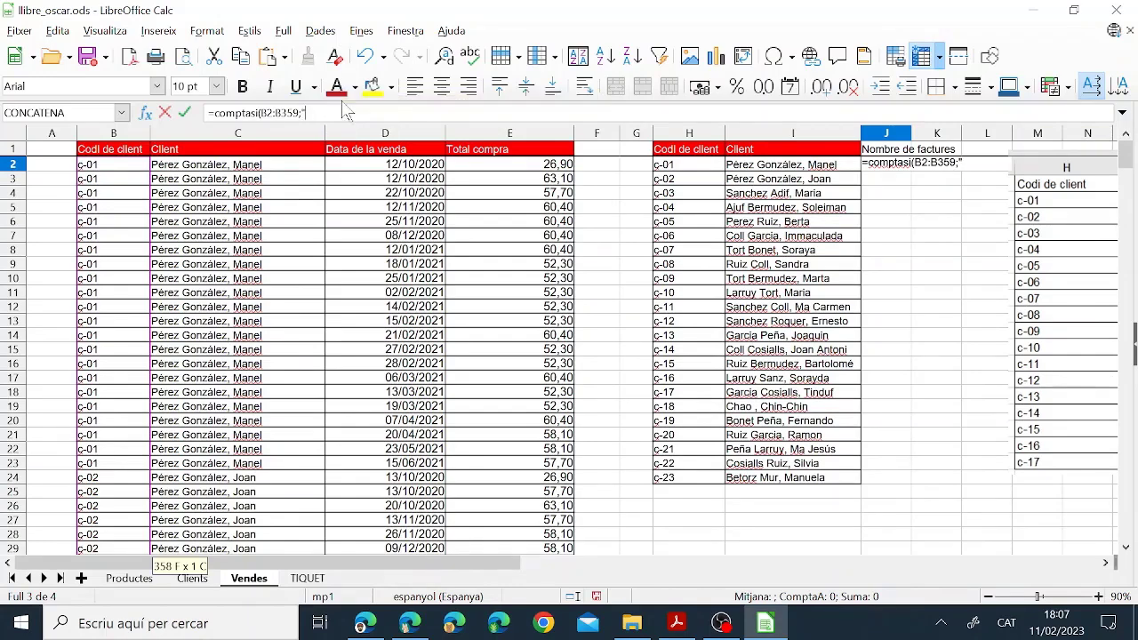
key("BackSpace")
key("BackSpace")
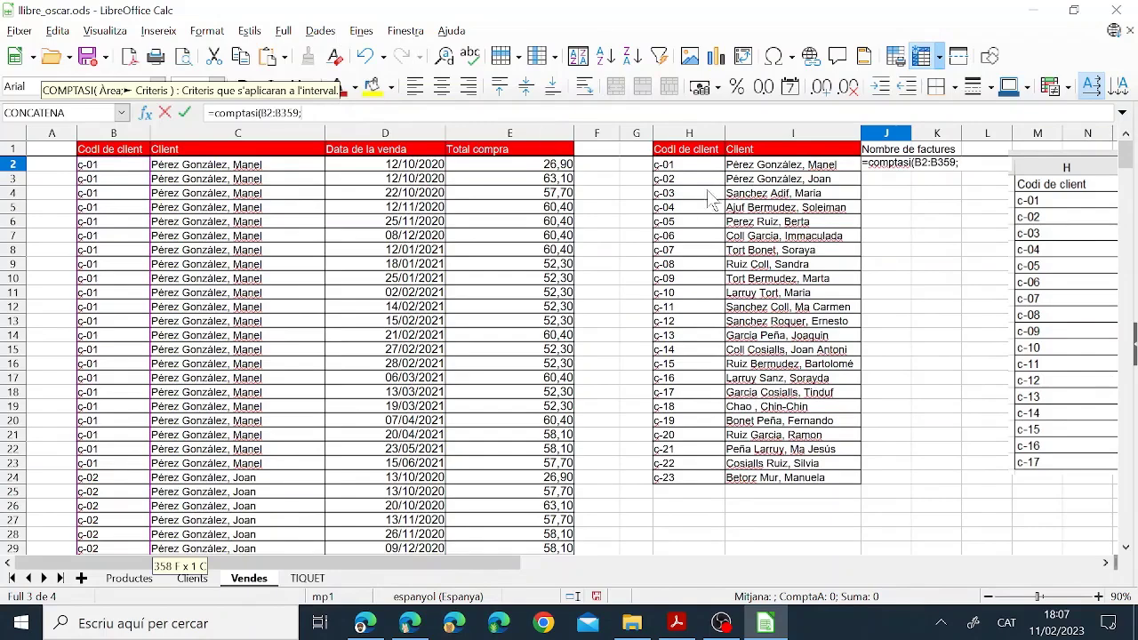
left_click(680, 172)
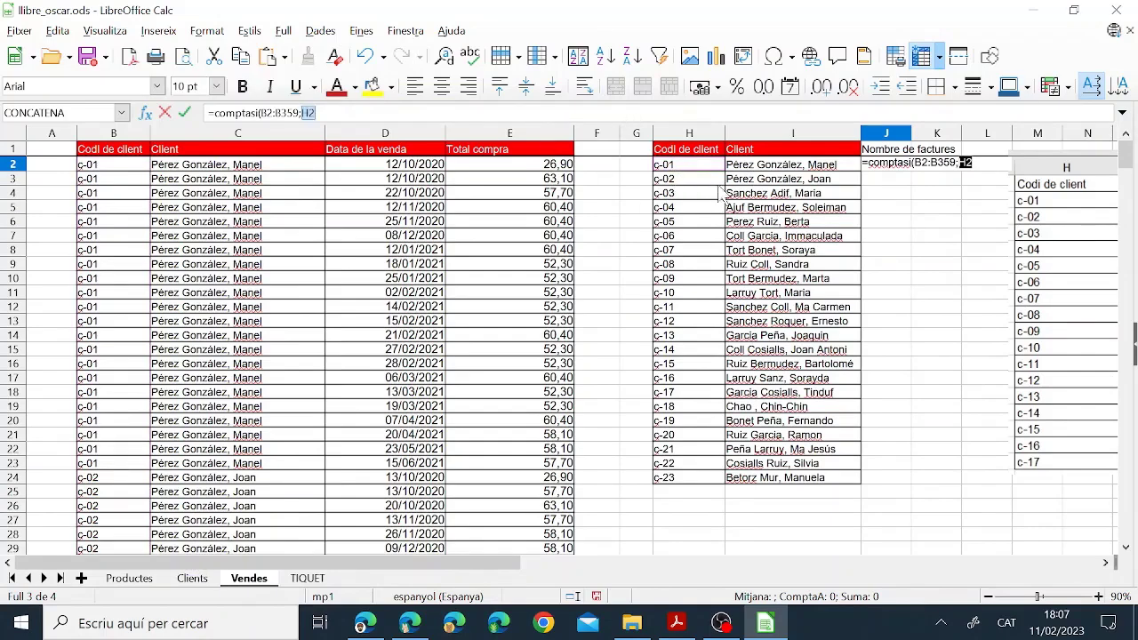
left_click(318, 113)
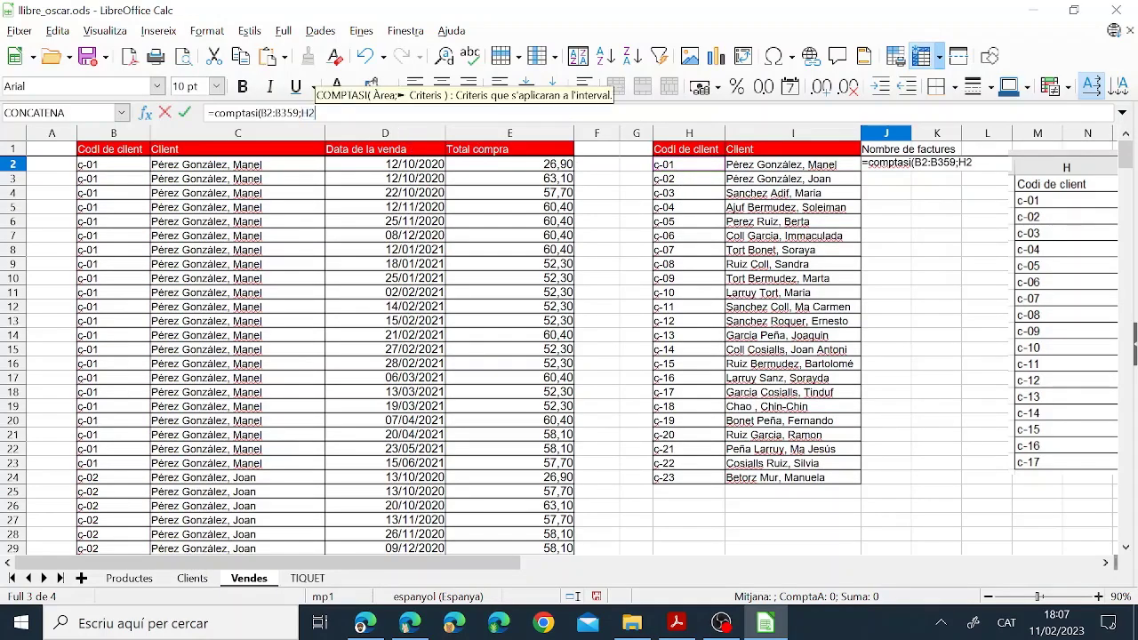
type(")")
key("Return")
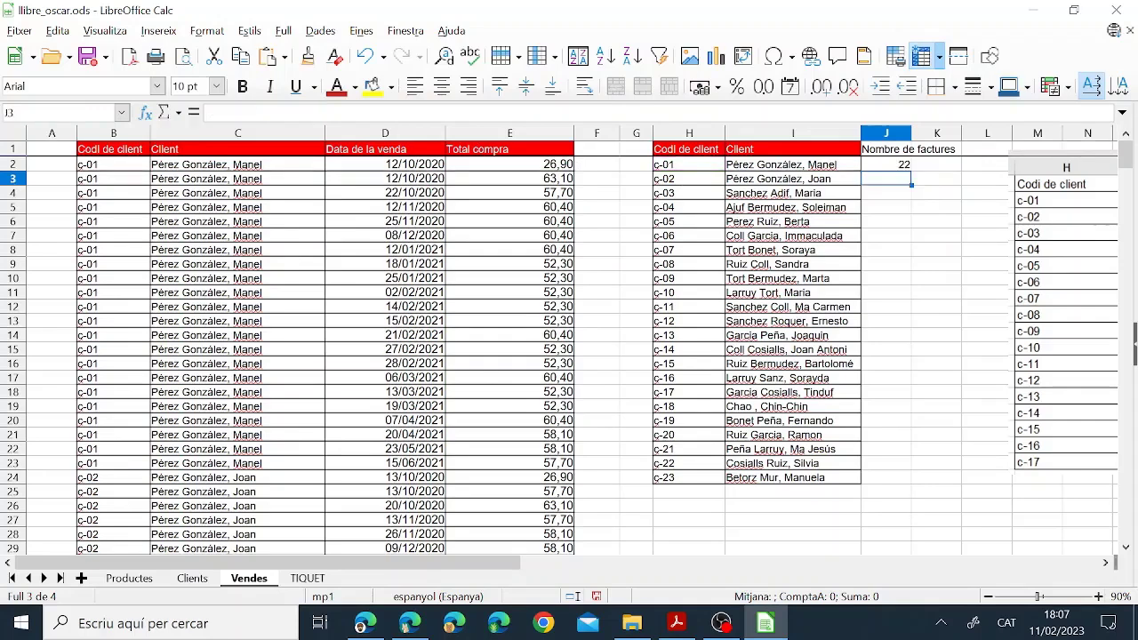
Make the range in the J2 formula absolute so it reads =COMPTASI($B$2:$B$359;H2)
left_click(888, 165)
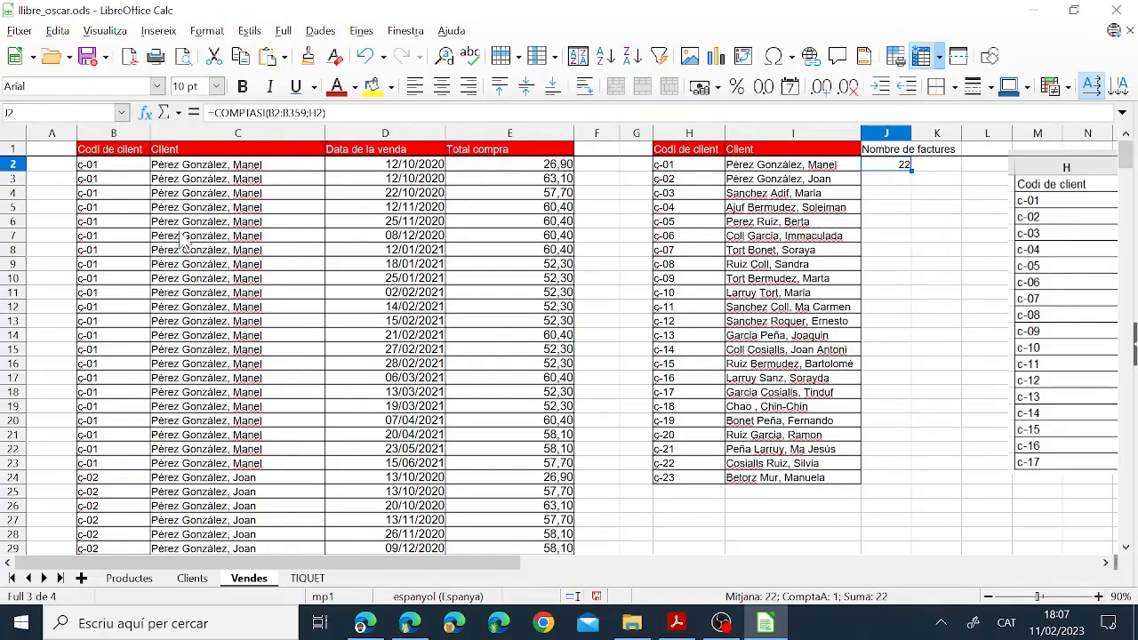
key("F2")
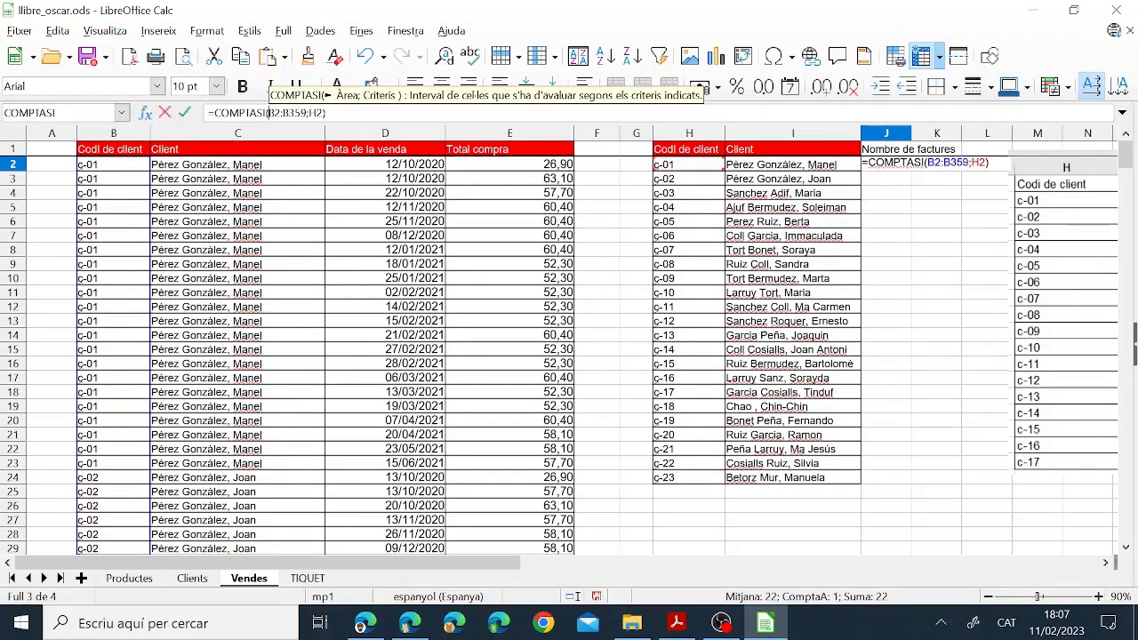
type("$")
key("Right")
type("$")
key("Right")
key("Right")
type("$")
key("Right")
type("$")
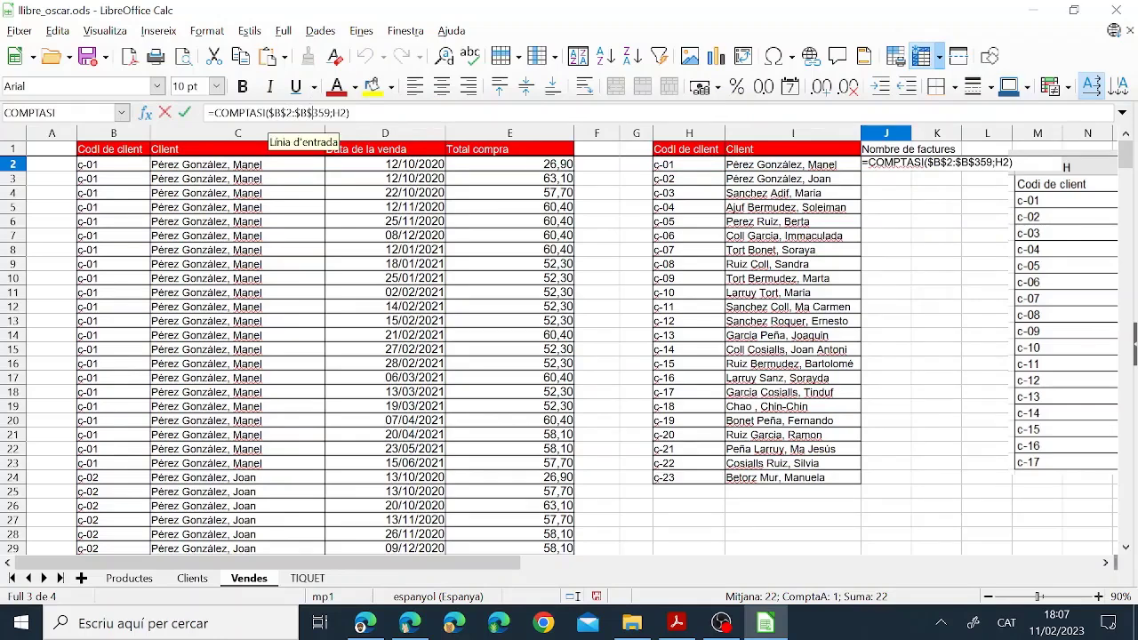
key("Return")
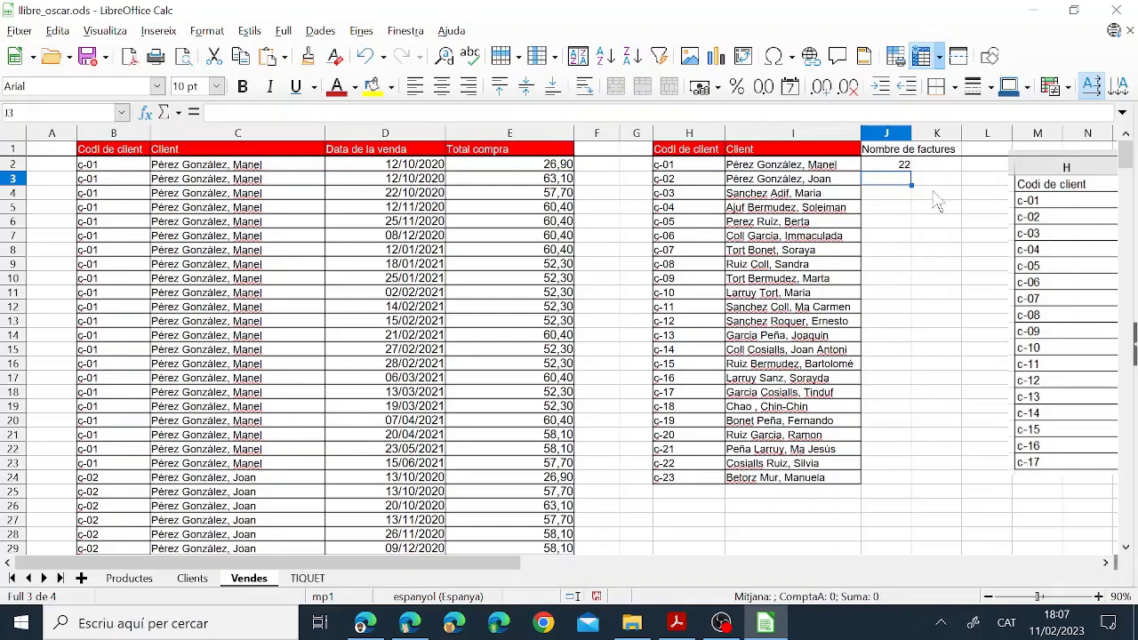
Fill the invoice count formula from J2 down to J24
left_click(907, 167)
left_click_drag(913, 185, 911, 483)
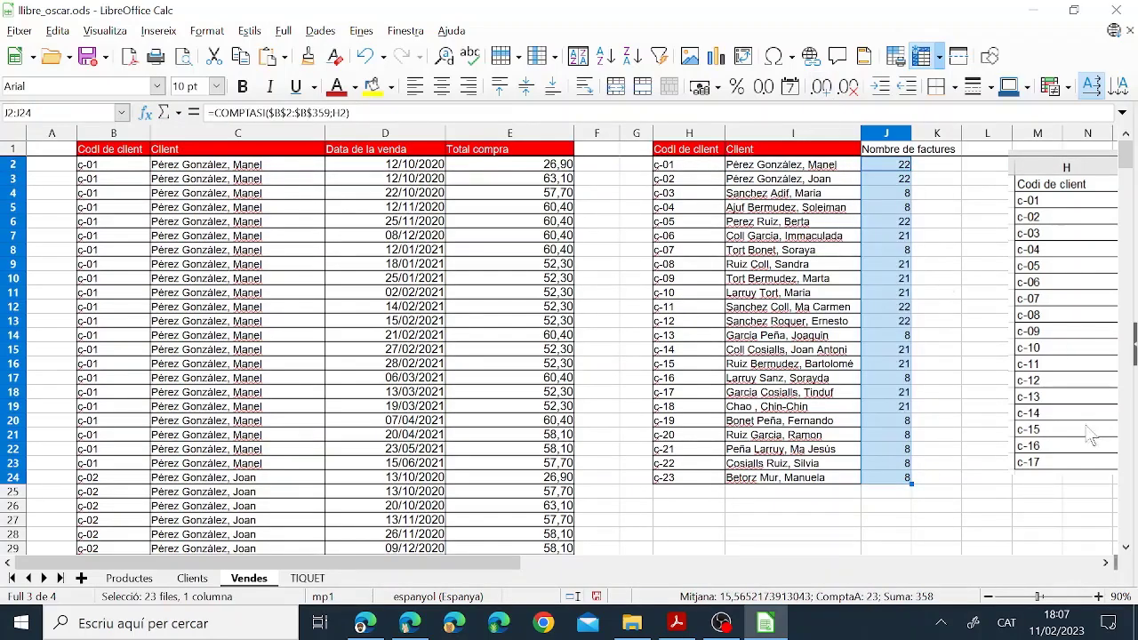
left_click(948, 393)
Delete the reference picture and fit column J to the width of its contents
left_click_drag(485, 560, 597, 573)
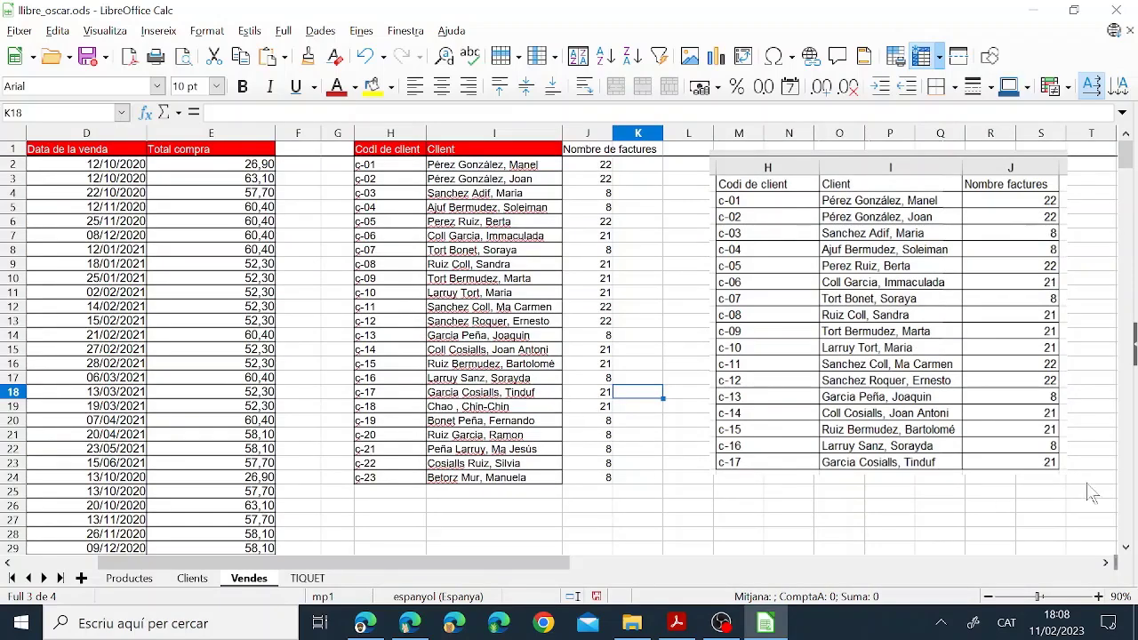
left_click(791, 429)
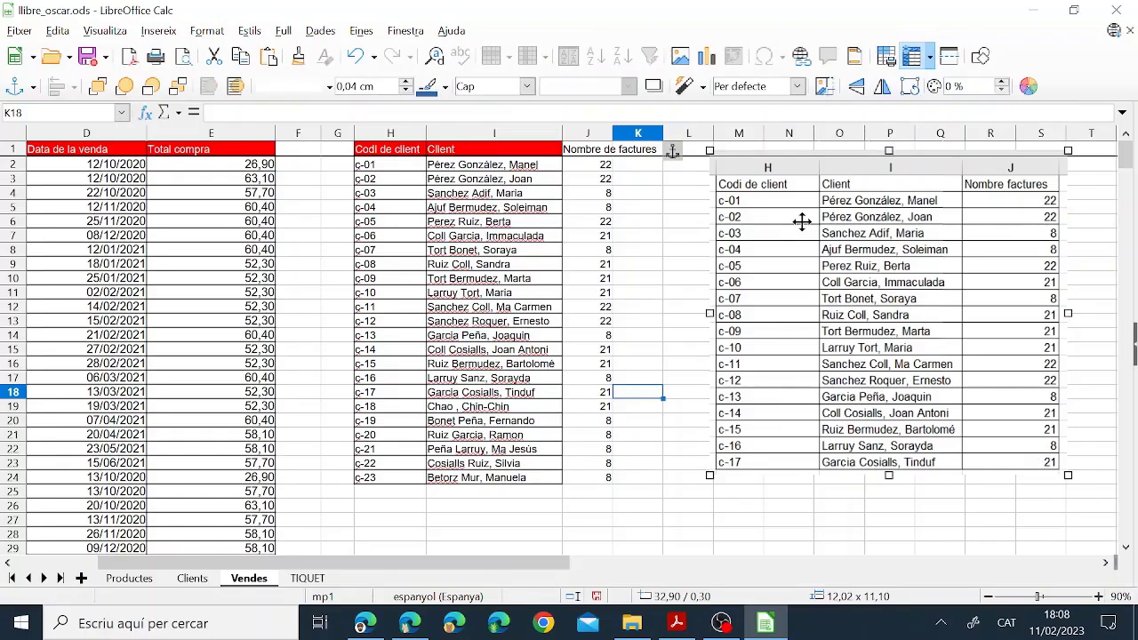
key("Delete")
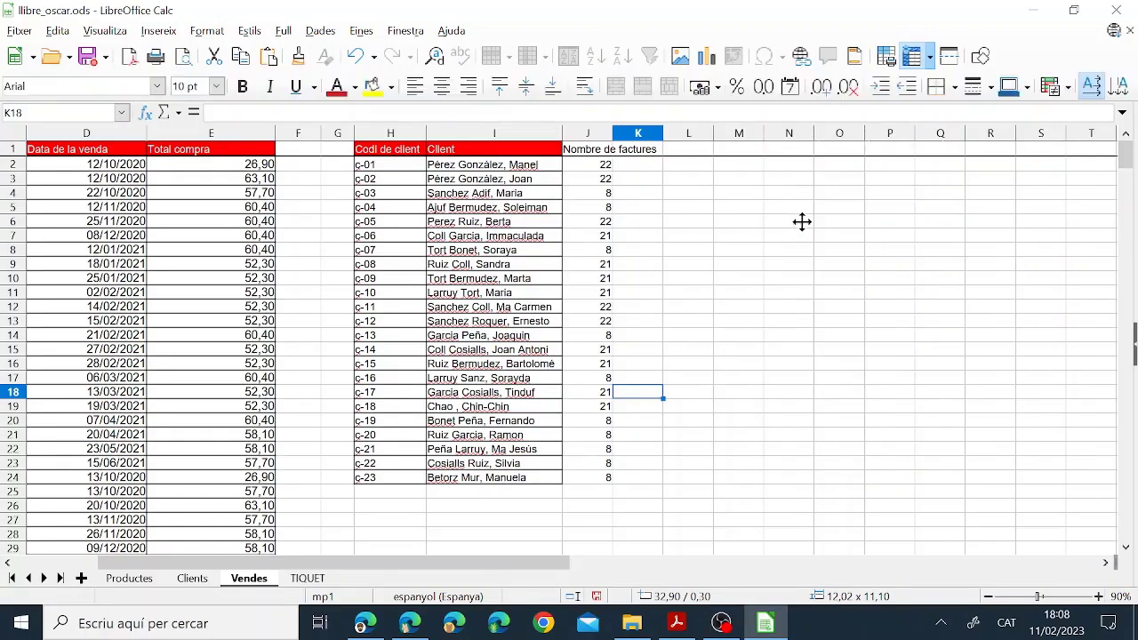
double_click(614, 135)
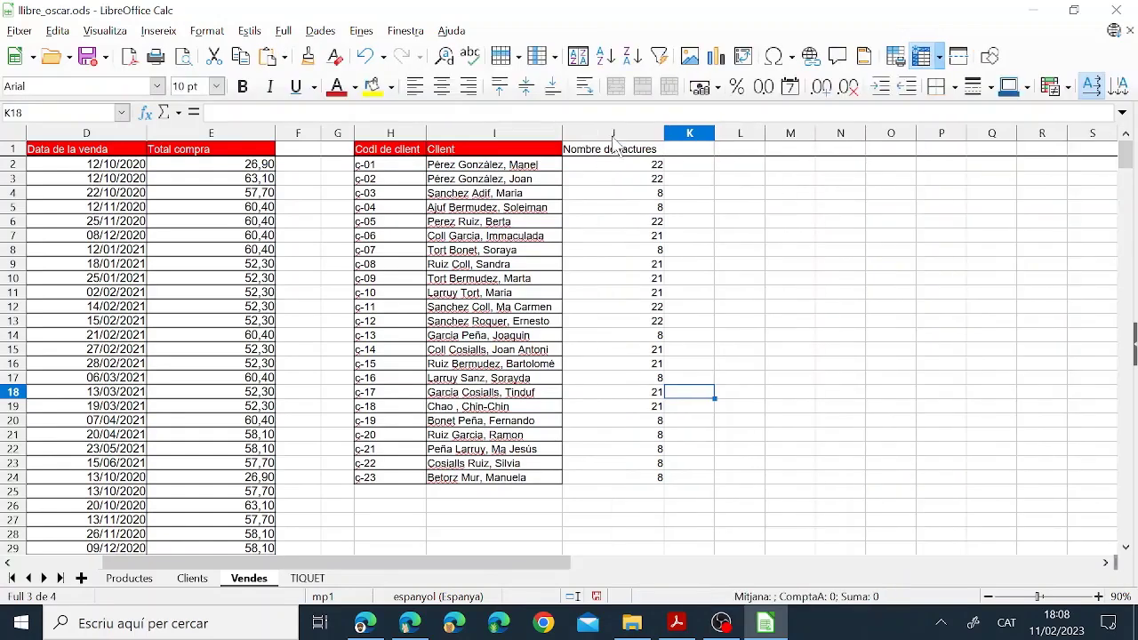
Copy the formatting of the Client column I onto the Nombre de factures column J
left_click(627, 194)
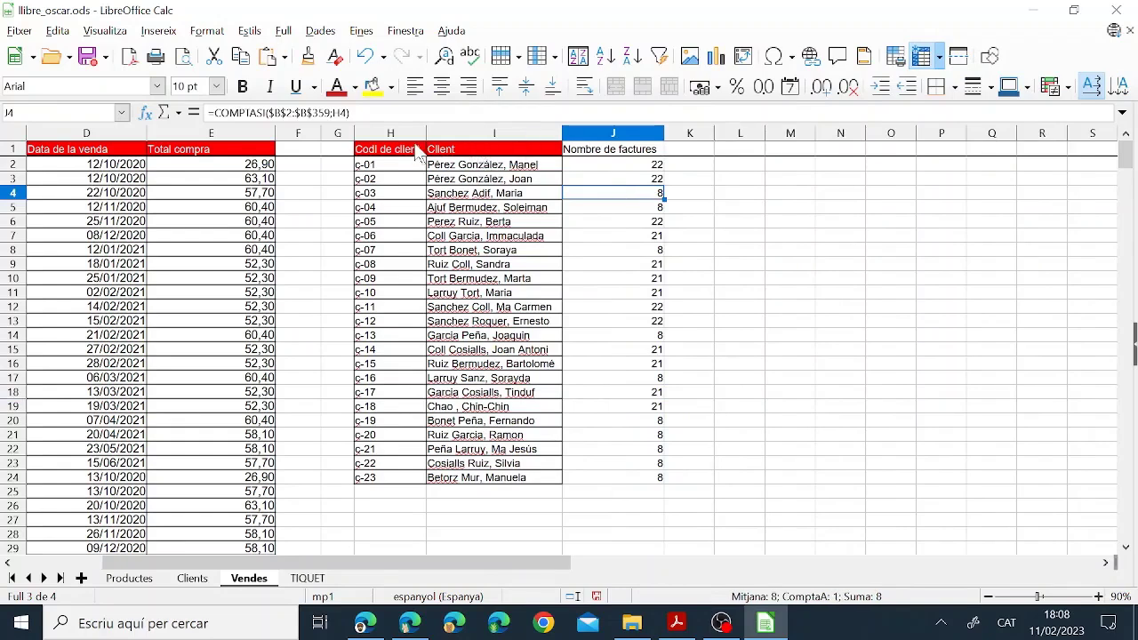
left_click(480, 133)
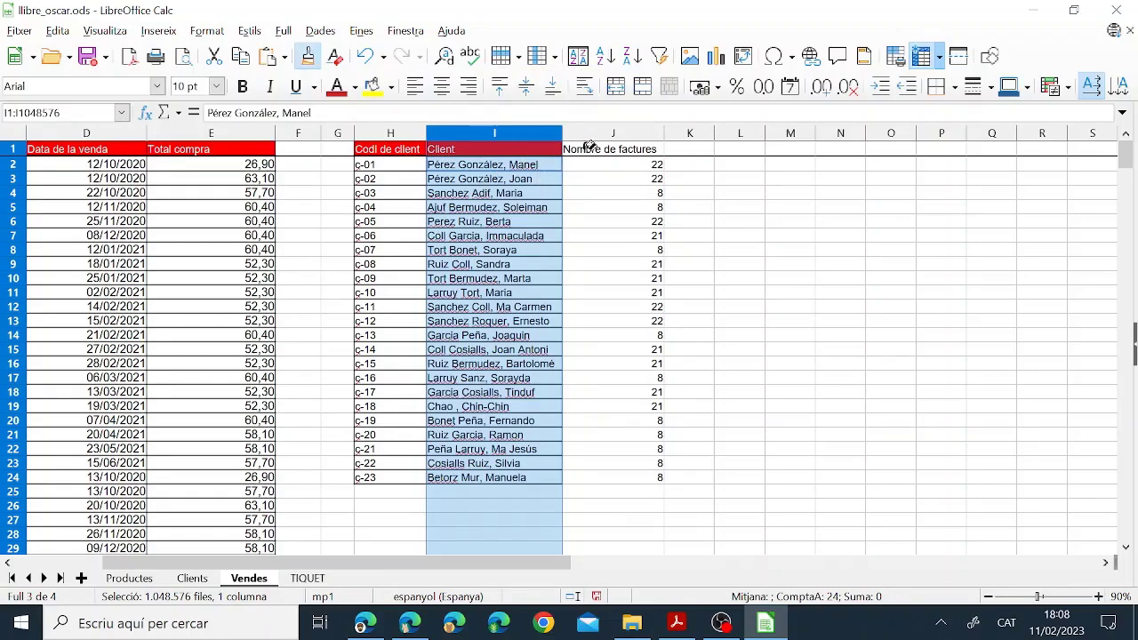
left_click(613, 133)
left_click(621, 195)
left_click(480, 228)
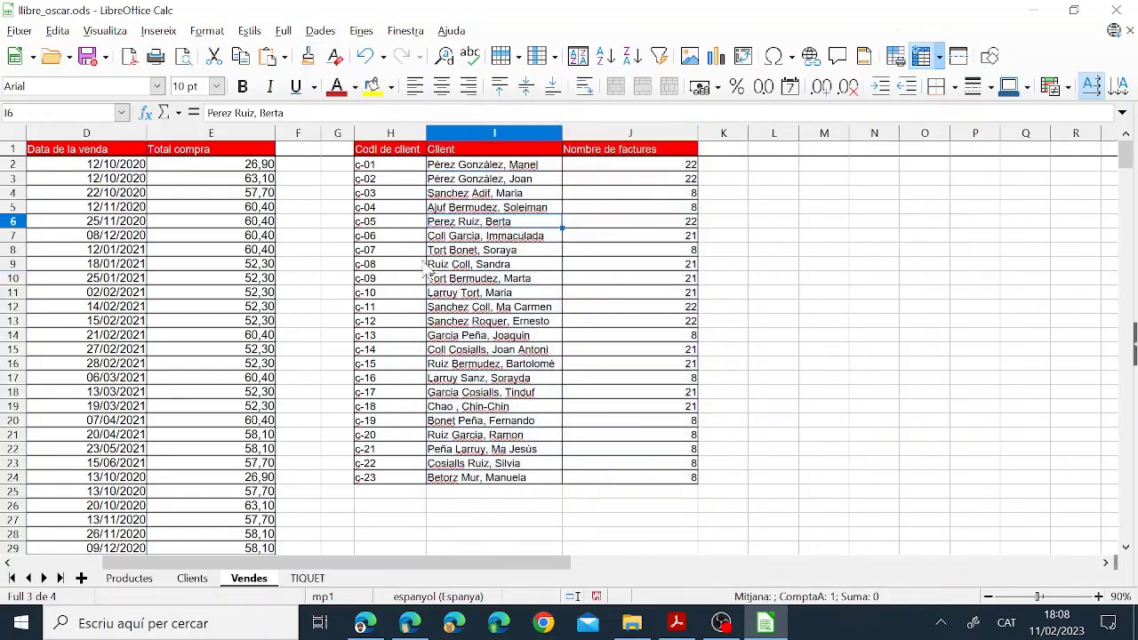
Read the project PDF's instructions for preparing the TIQUET sheet
left_click_drag(452, 569, 310, 560)
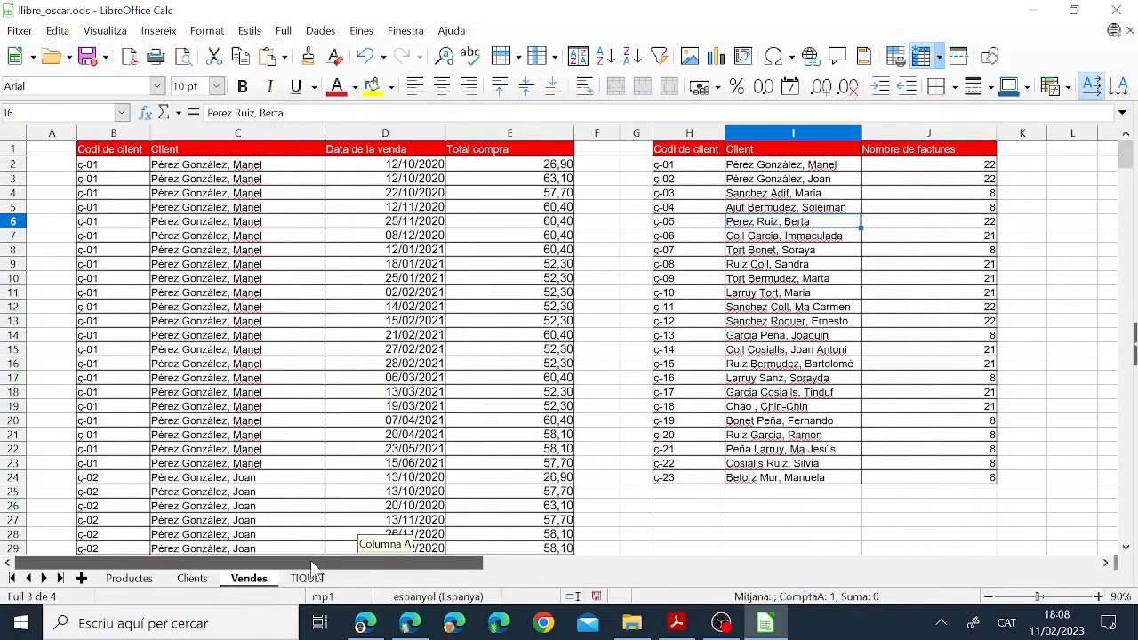
left_click(818, 255)
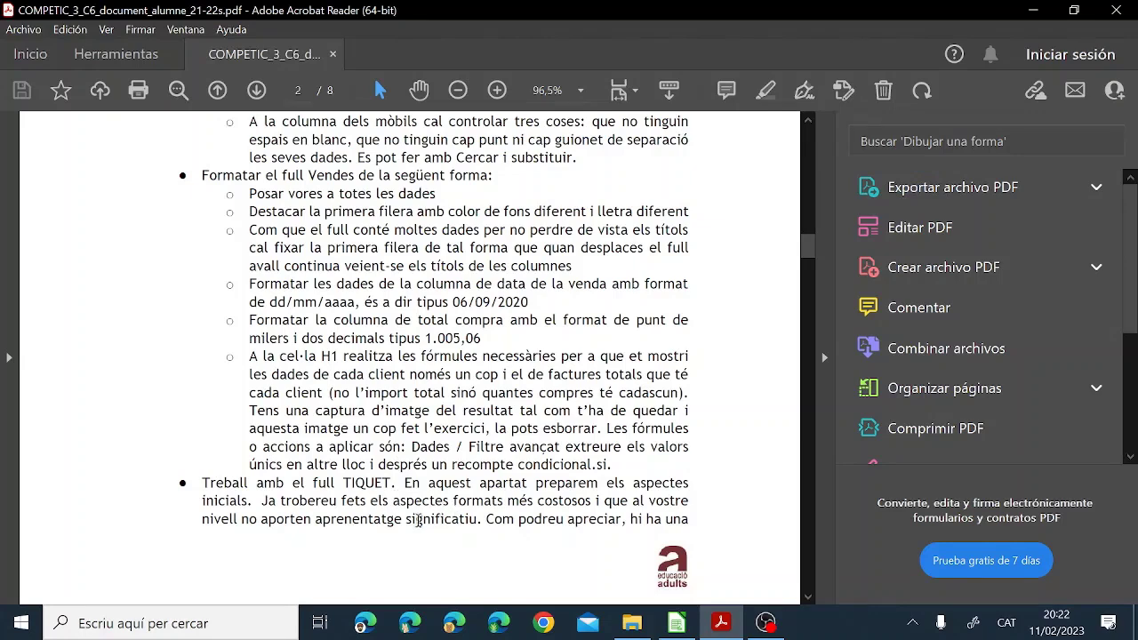
scroll(572, 558, "down", 10)
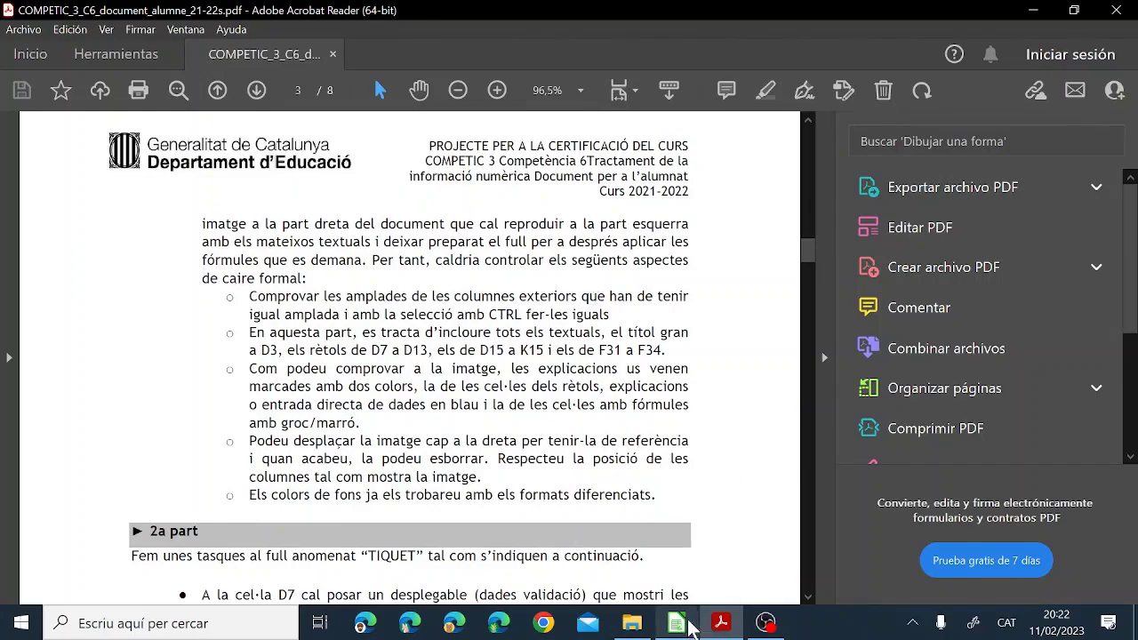
Switch to LibreOffice Calc, shift the TIQUET reference picture clear of the ticket and narrow the outer columns B and M
left_click(677, 622)
left_click_drag(815, 258, 912, 265)
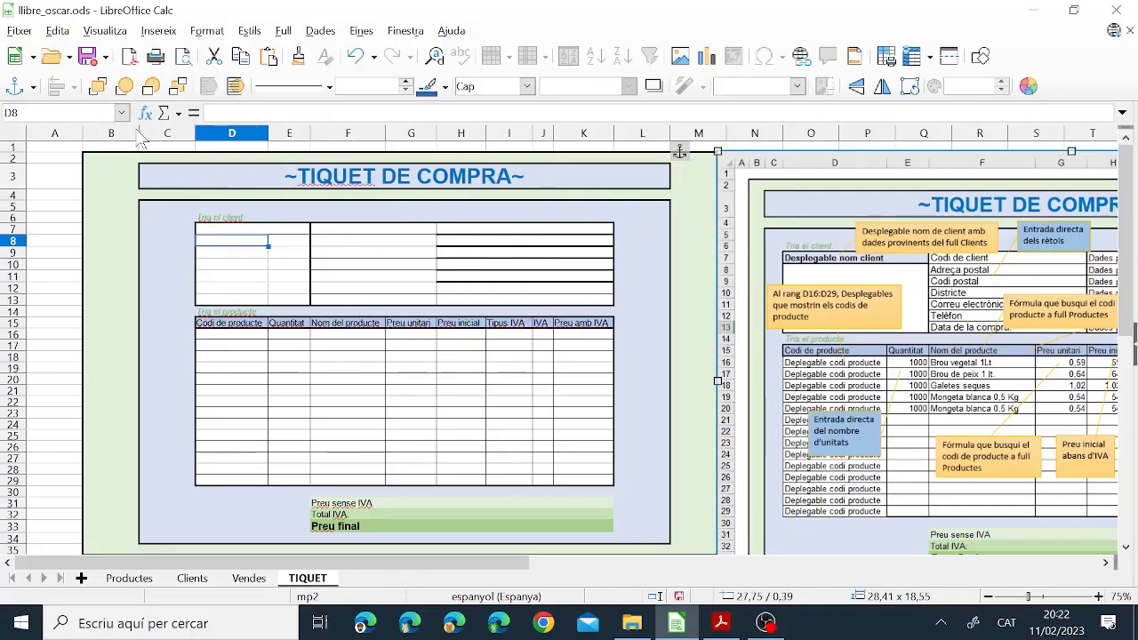
left_click_drag(140, 131, 97, 131)
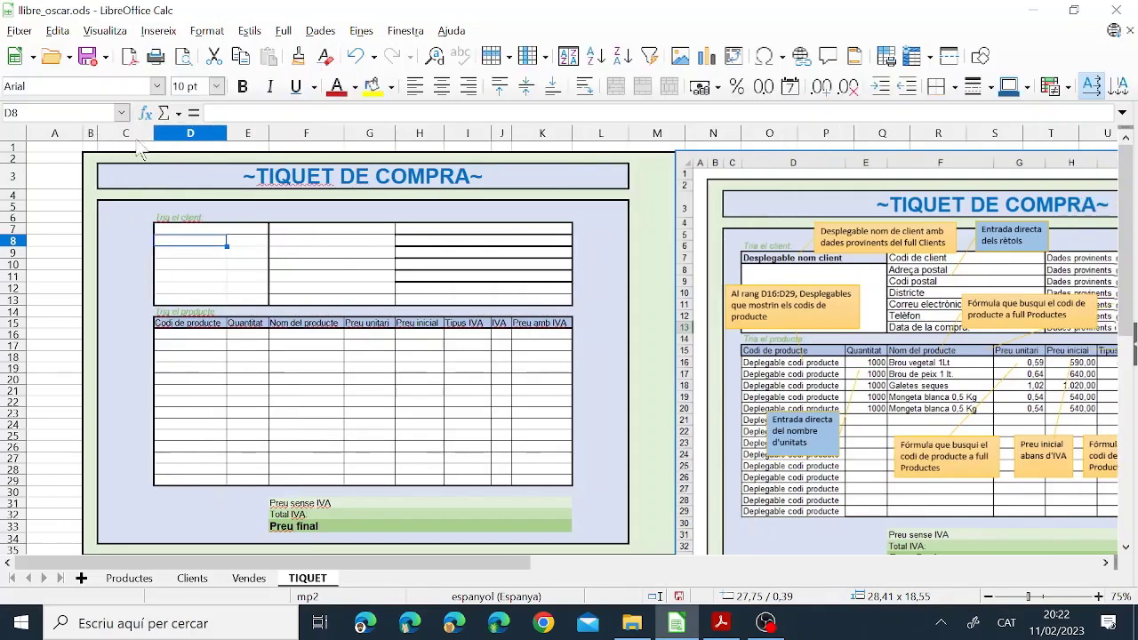
left_click_drag(687, 133, 655, 133)
scroll(400, 267, "down", 3)
scroll(399, 264, "up", 3)
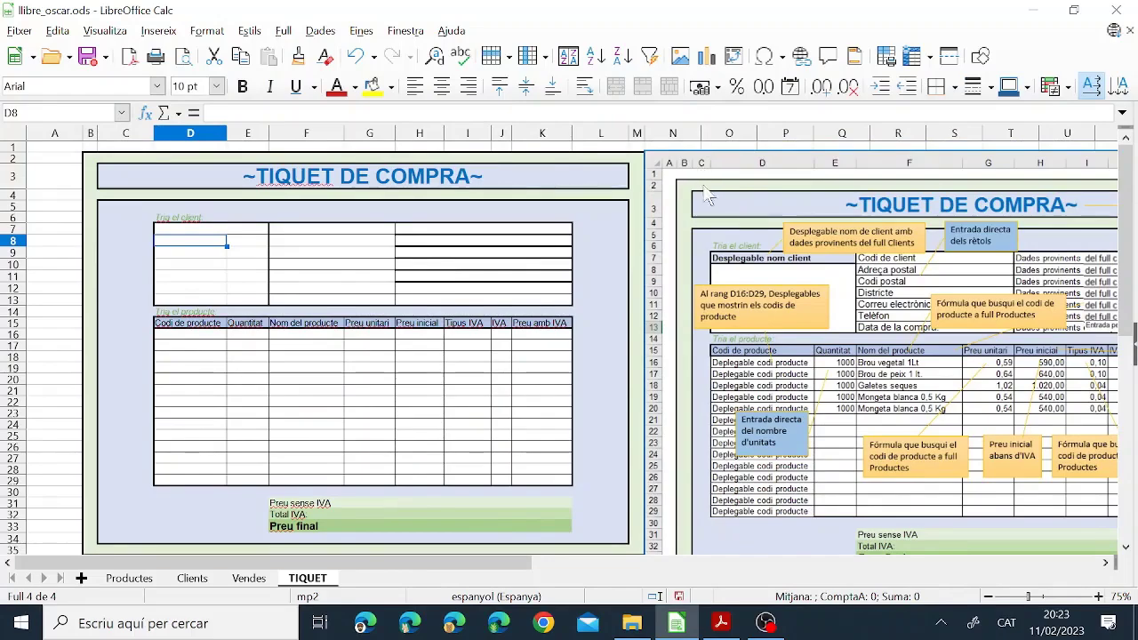
Enter the label "Desplegable nom client" in cell D7 of the TIQUET sheet and make it bold
left_click(704, 633)
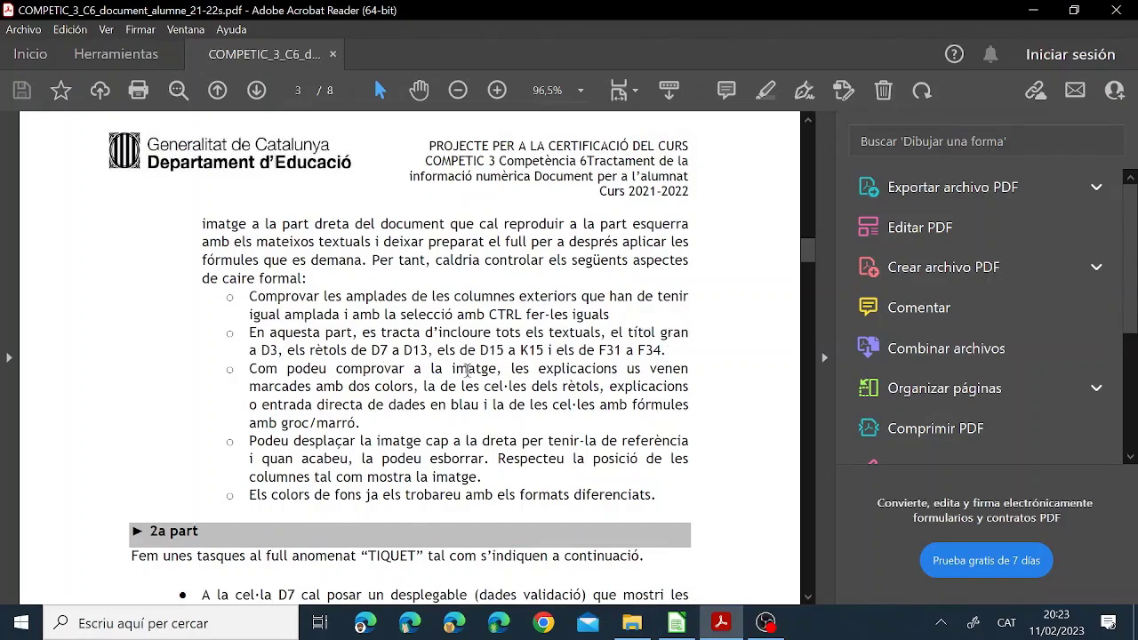
left_click(677, 624)
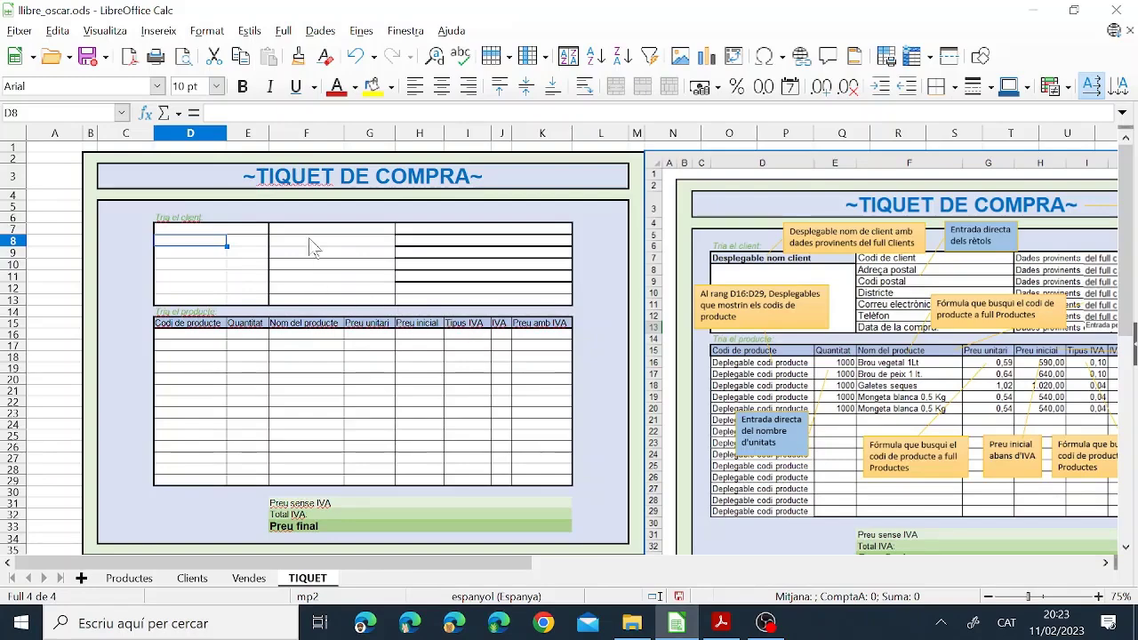
left_click(183, 187)
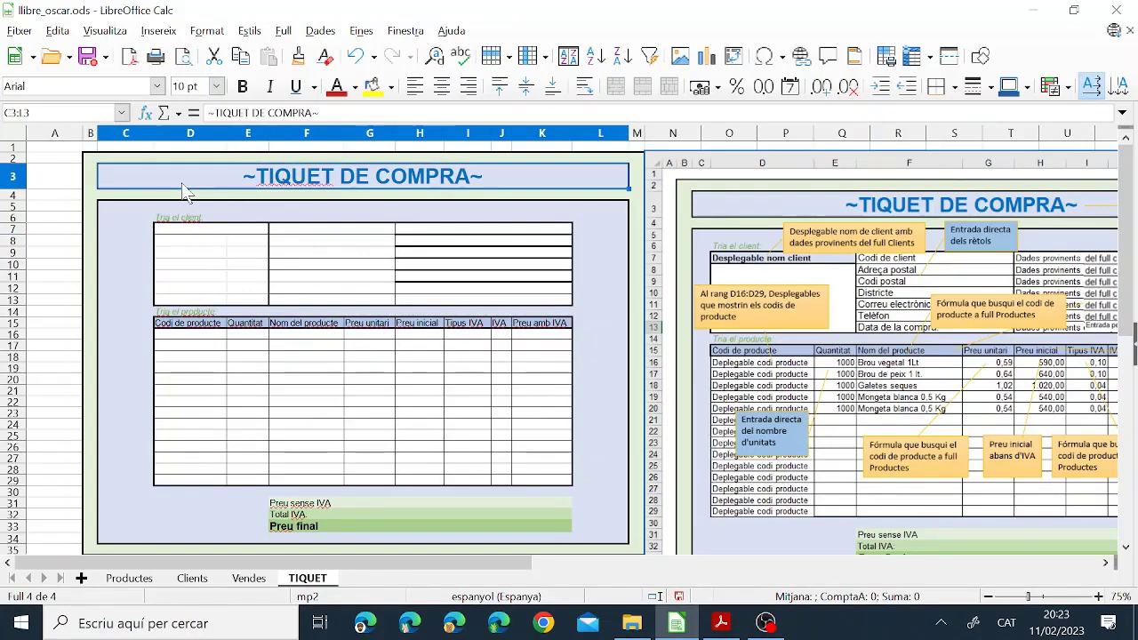
left_click(210, 219)
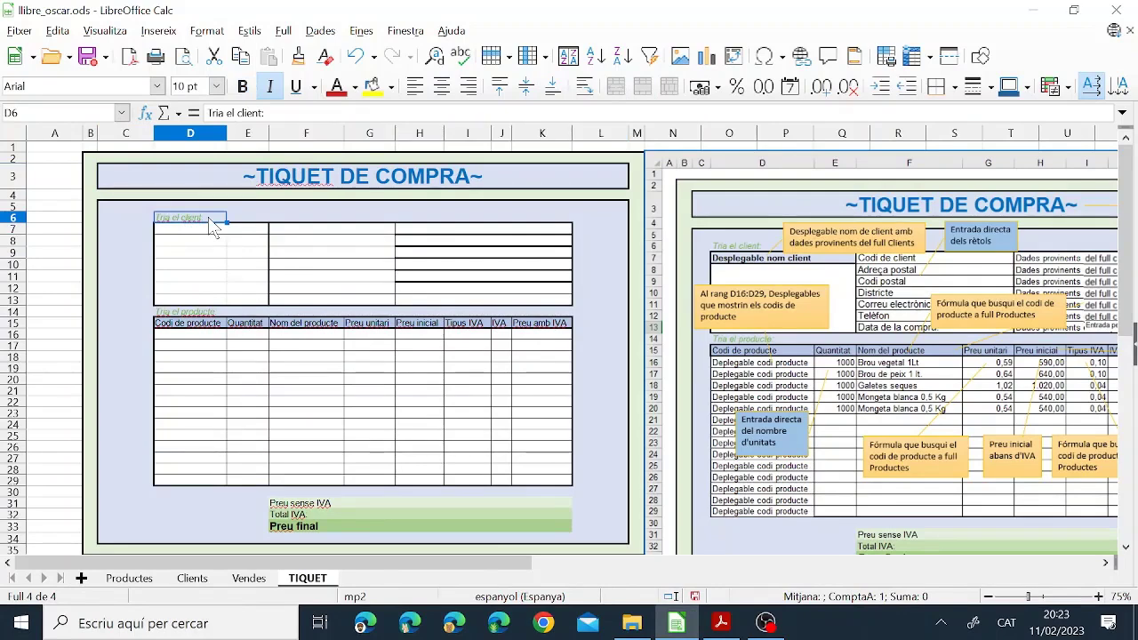
left_click(214, 232)
type("DEsplegable nom client")
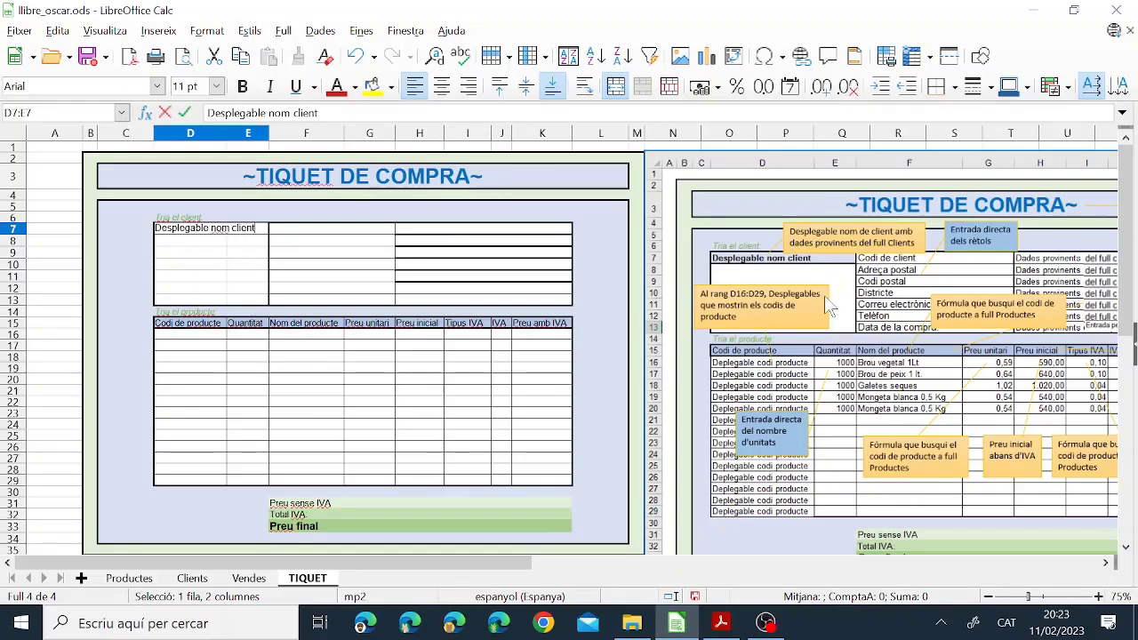
left_click(824, 293)
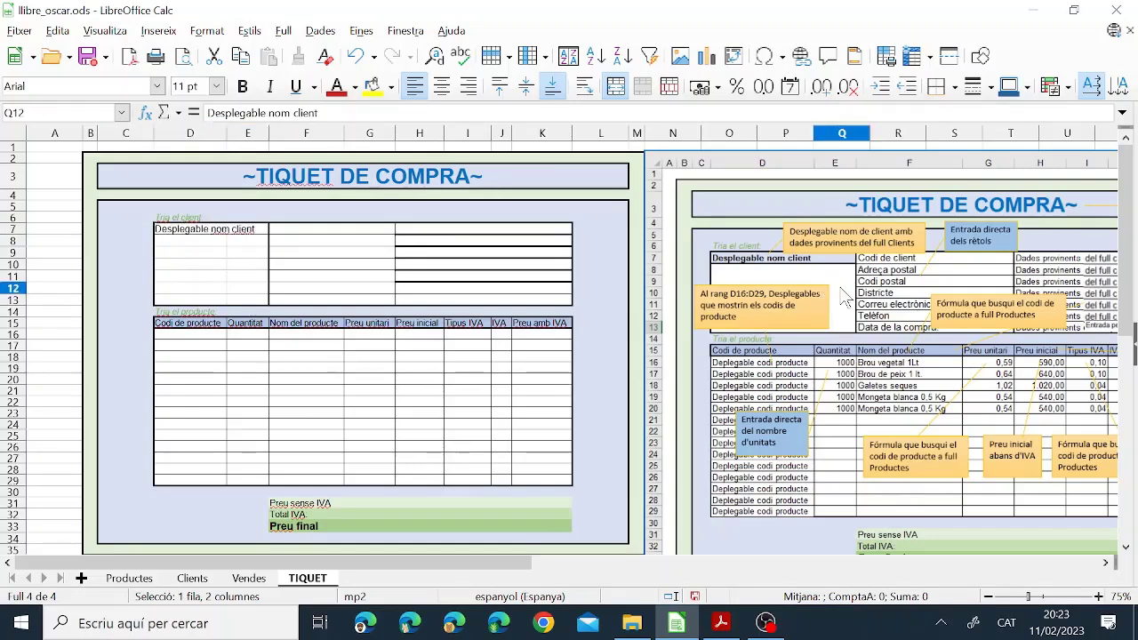
left_click(214, 240)
left_click(242, 86)
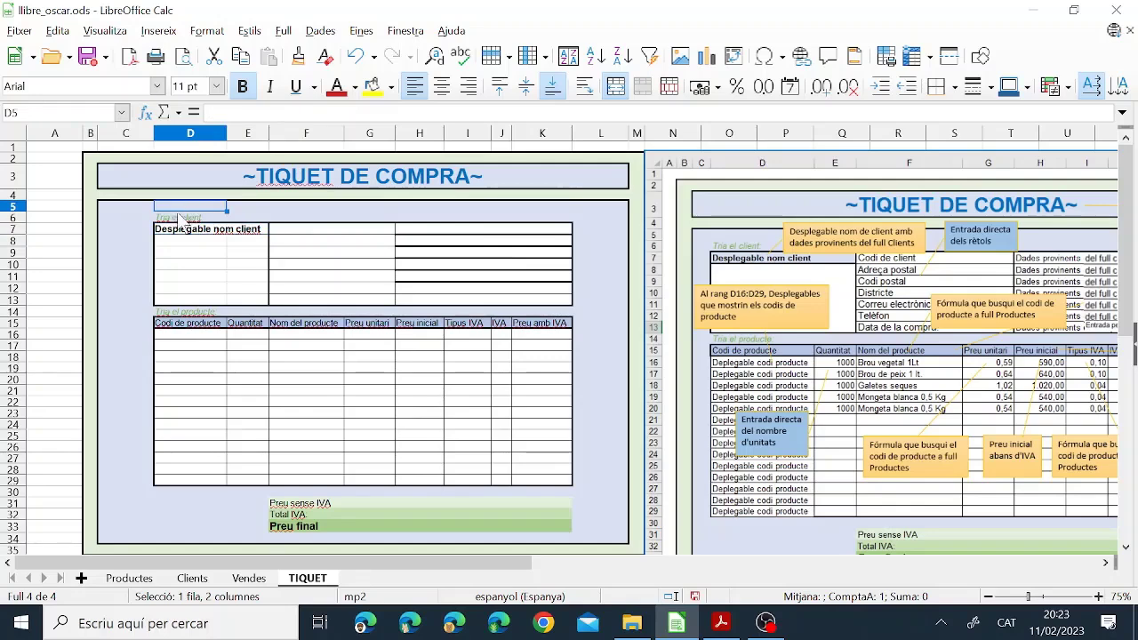
Try copying the formatting of the "Tria el client:" cell D6 onto the label in D7
left_click(196, 217)
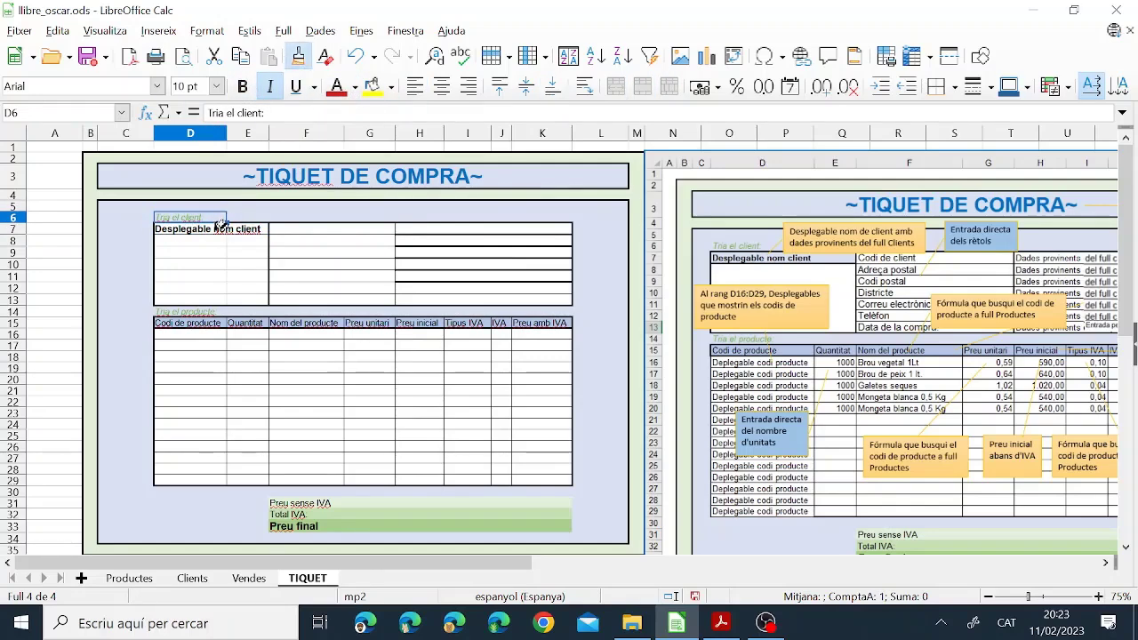
left_click(216, 231)
left_click(256, 229)
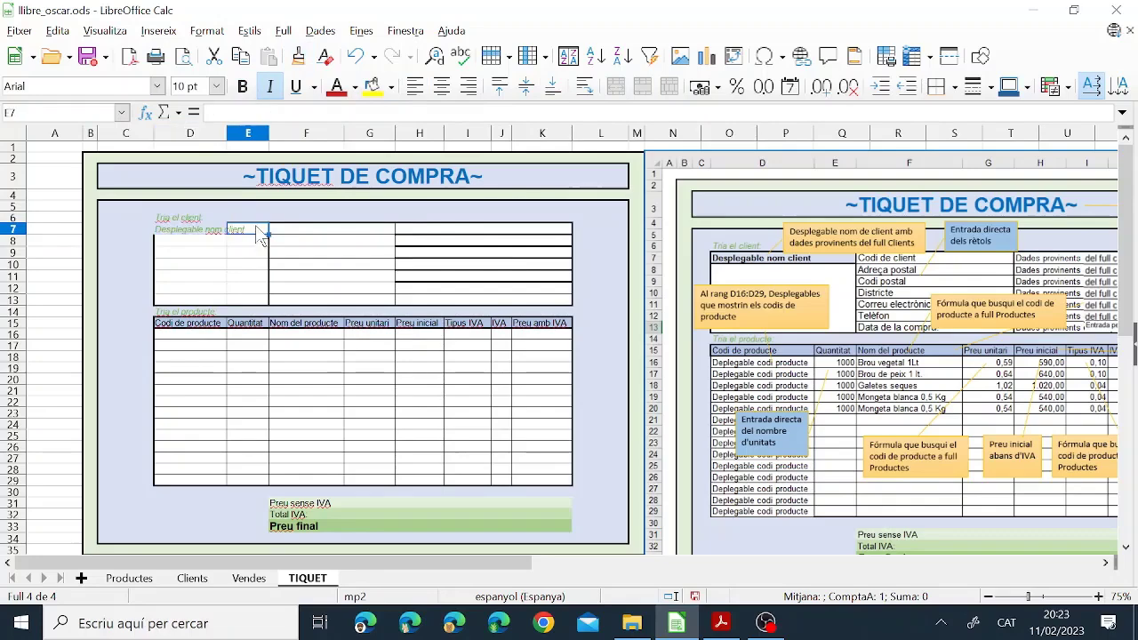
left_click(203, 236)
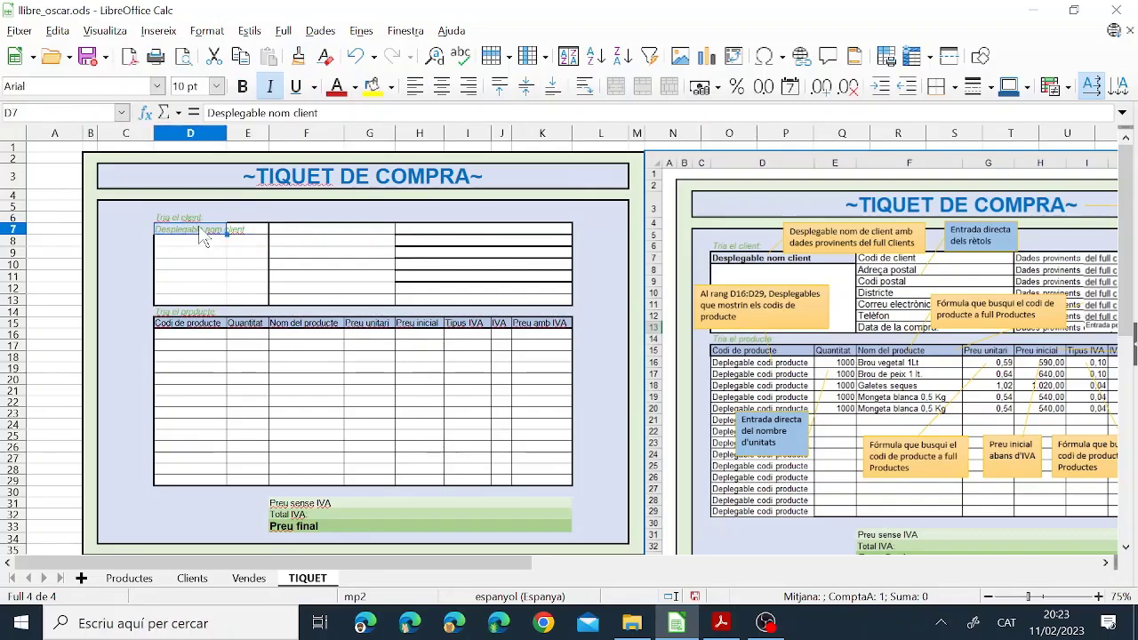
left_click(263, 209)
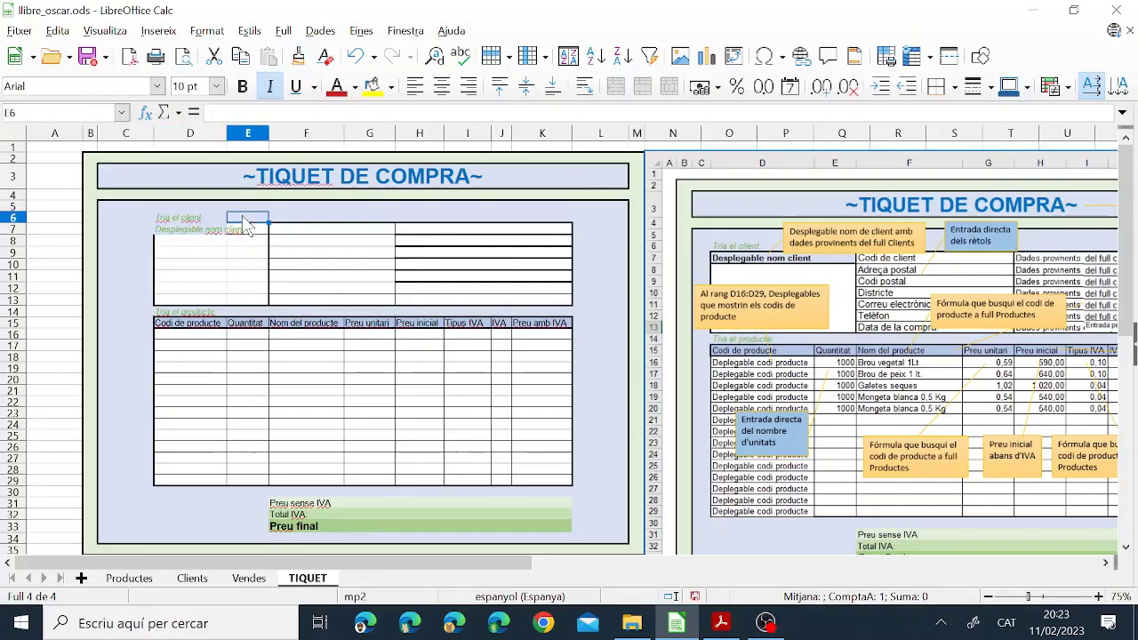
left_click(195, 219)
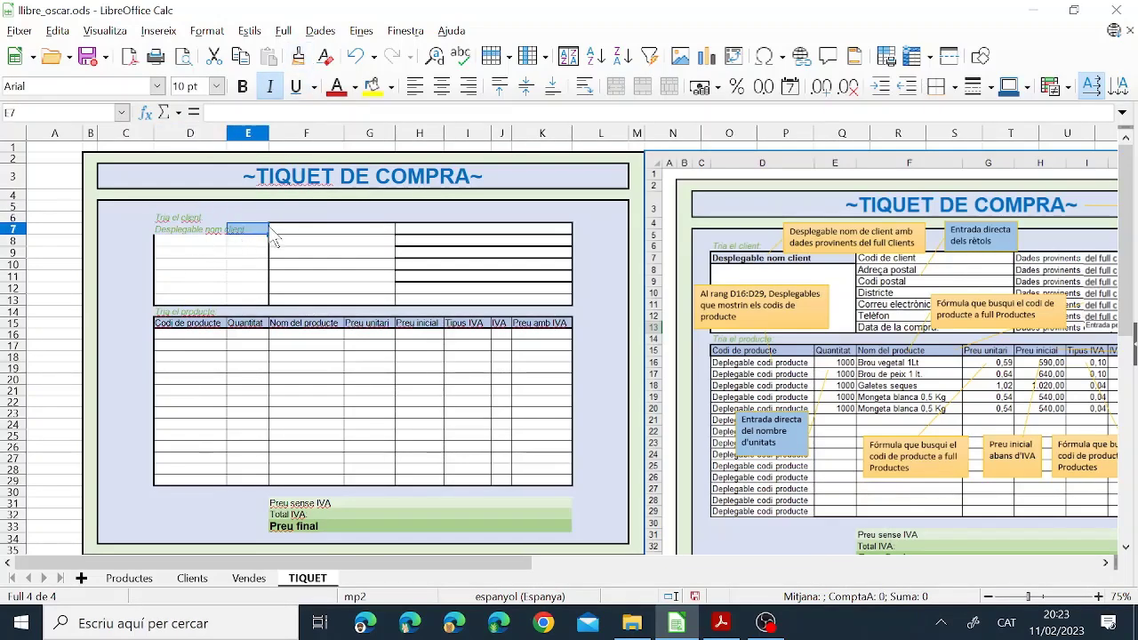
mouse_move(257, 299)
left_mouse_down()
mouse_move(199, 284)
mouse_move(180, 231)
left_mouse_up()
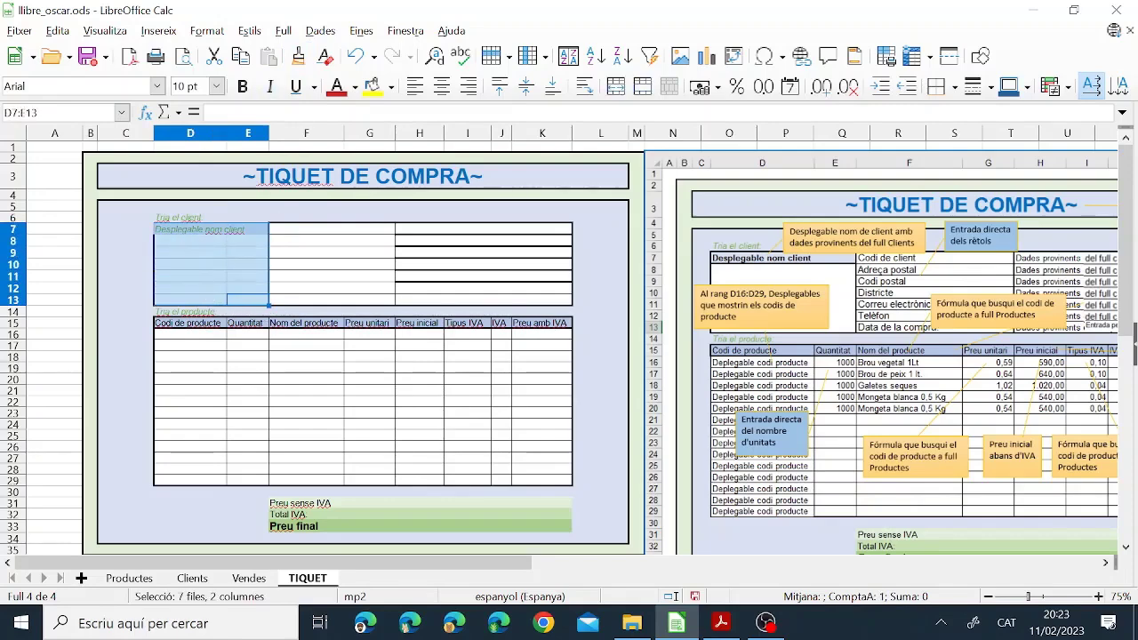
left_click(954, 86)
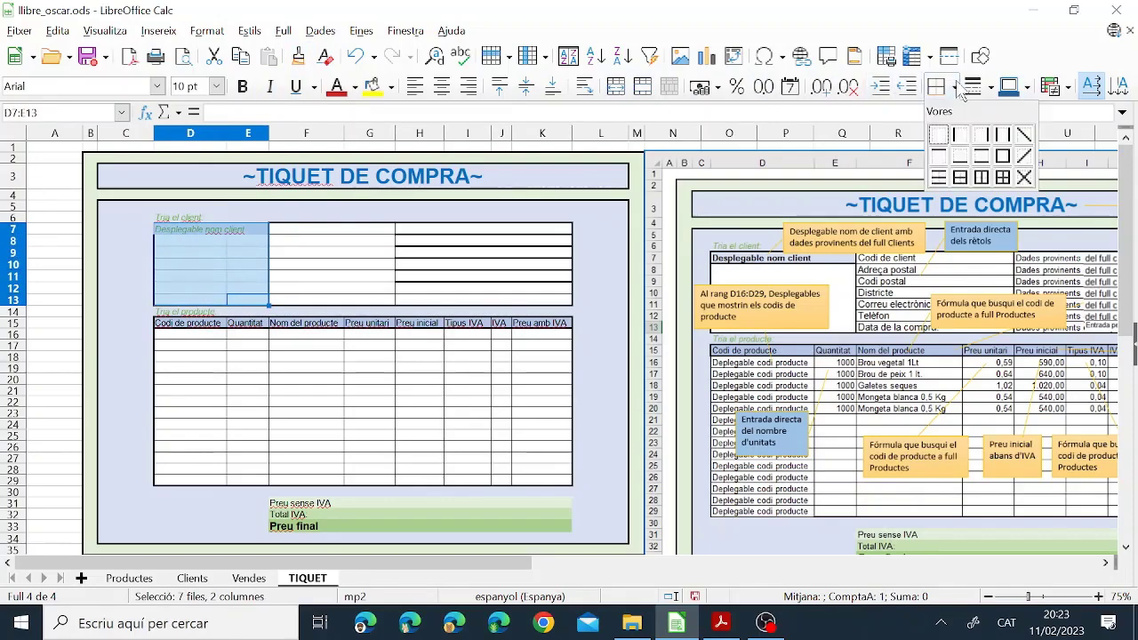
left_click(389, 225)
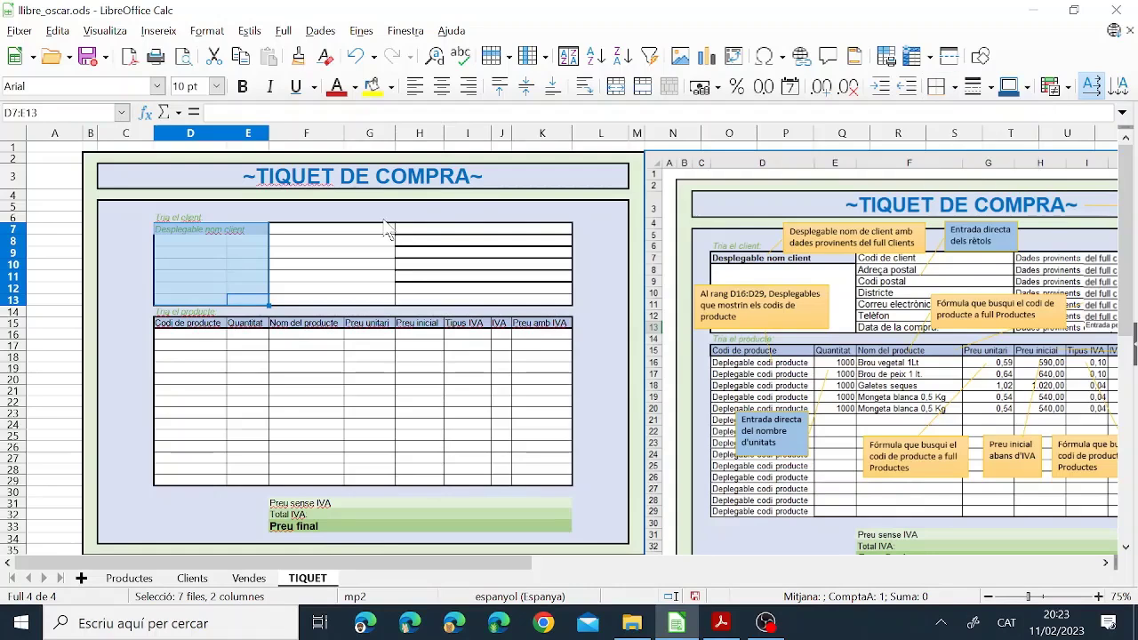
left_click(346, 264)
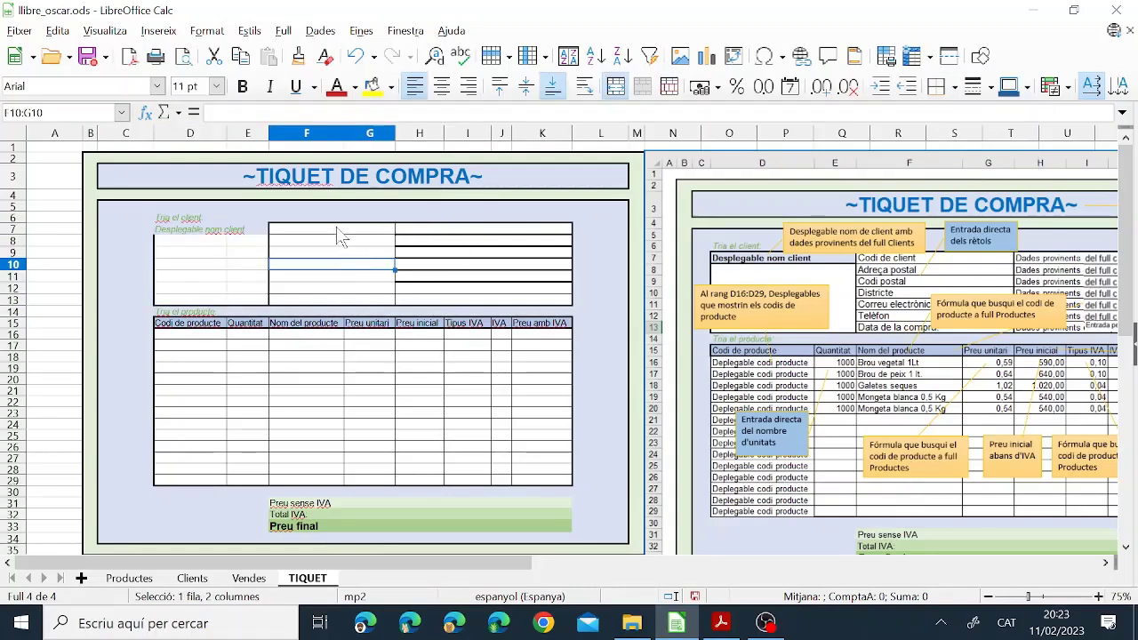
left_click_drag(336, 230, 334, 293)
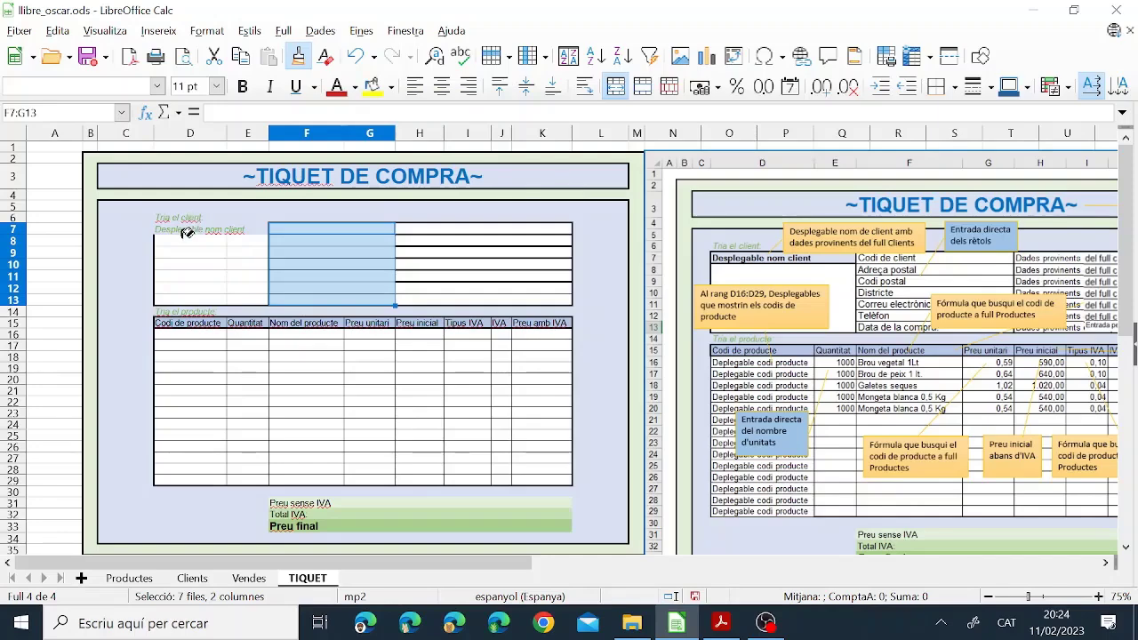
type("º")
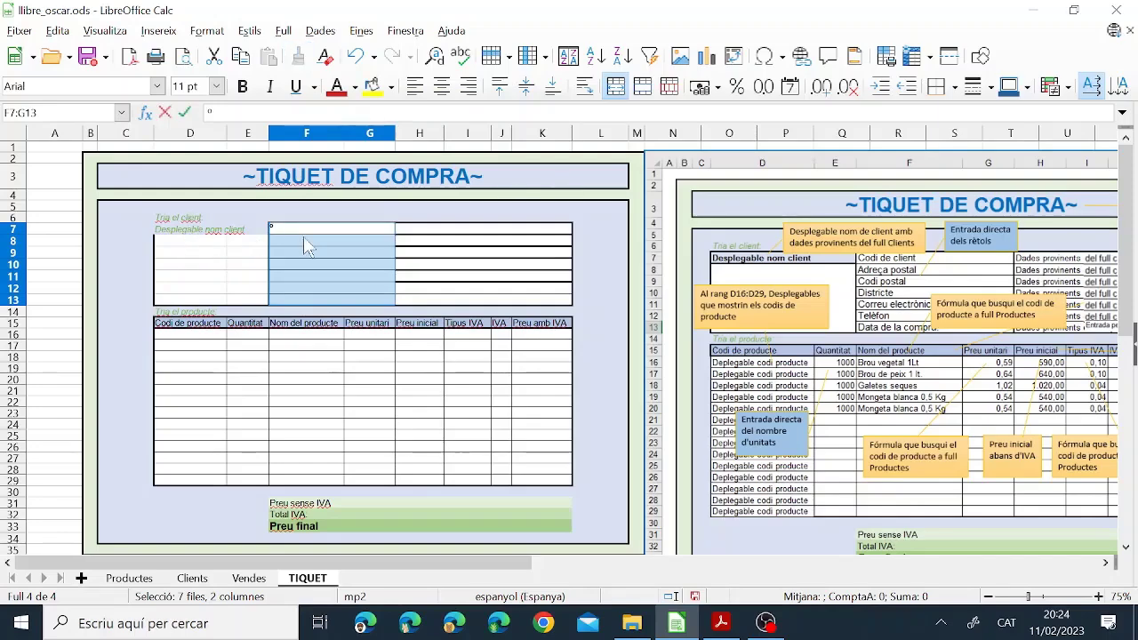
key("Escape")
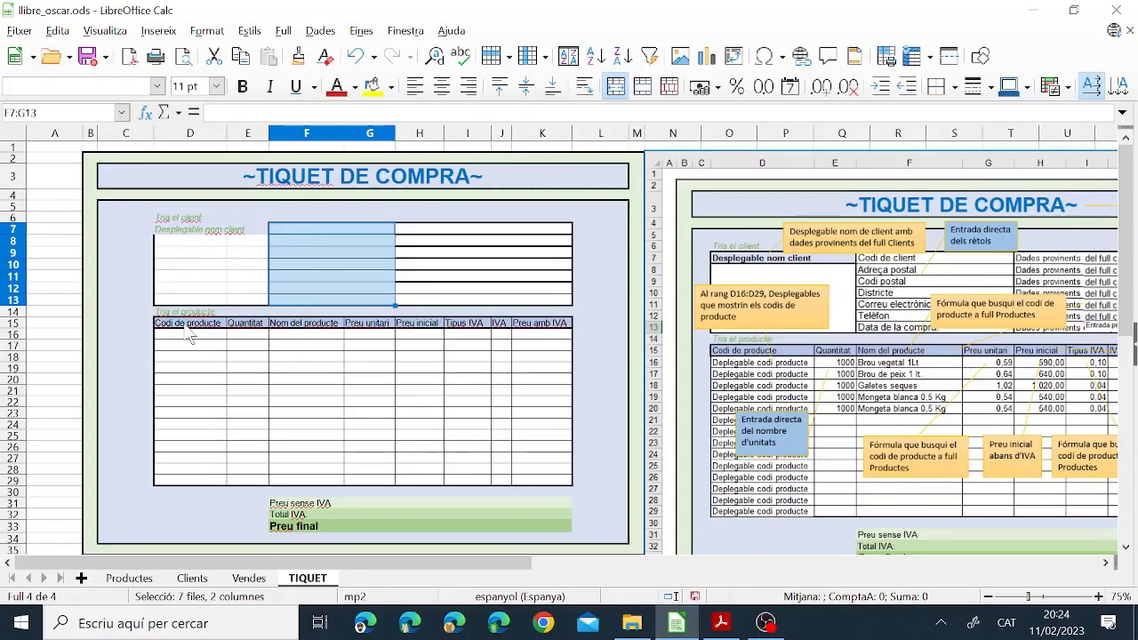
Copy the formatting of the "Codi de producte" header in D15 onto D7:E7
left_click(186, 326)
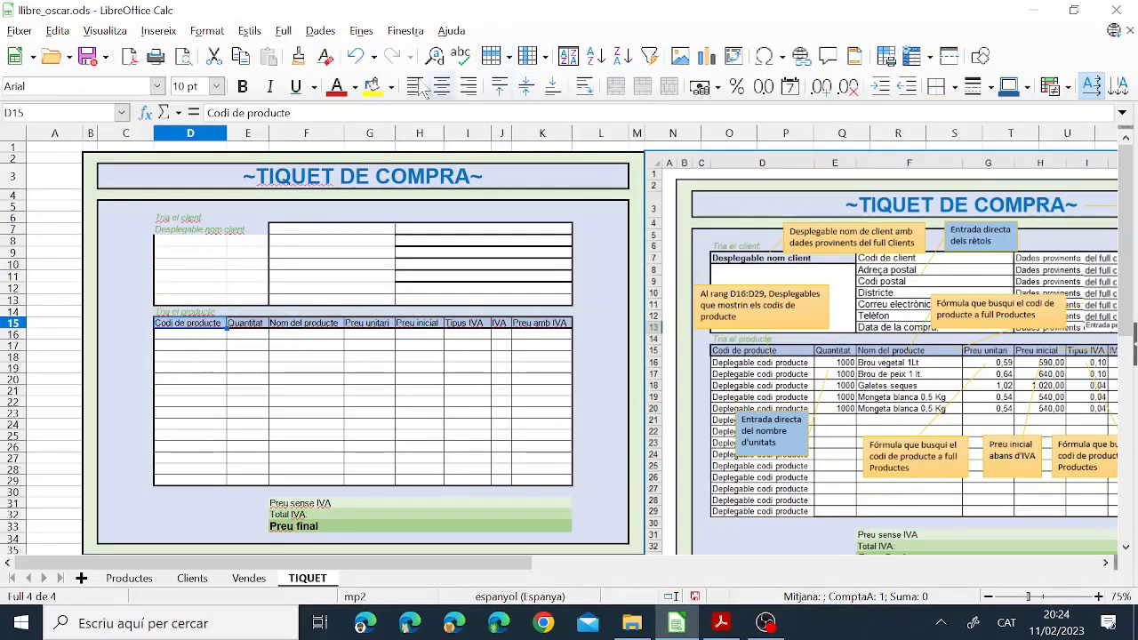
left_click(298, 56)
left_click_drag(205, 229, 267, 234)
left_click(280, 279)
left_click(254, 347)
left_click_drag(200, 241, 258, 240)
left_click(294, 242)
key("shift+Down")
key("shift+Down")
key("shift+Down")
key("shift+Down")
key("shift+Down")
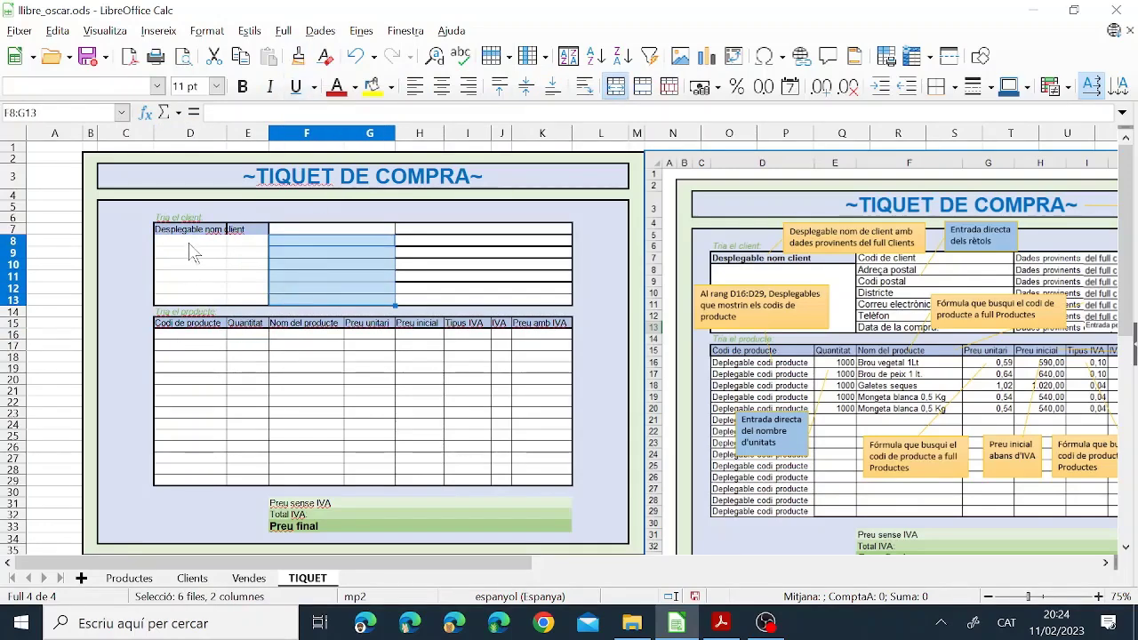
key("shift+Up")
key("shift+Up")
key("shift+Up")
key("shift+Up")
key("shift+Up")
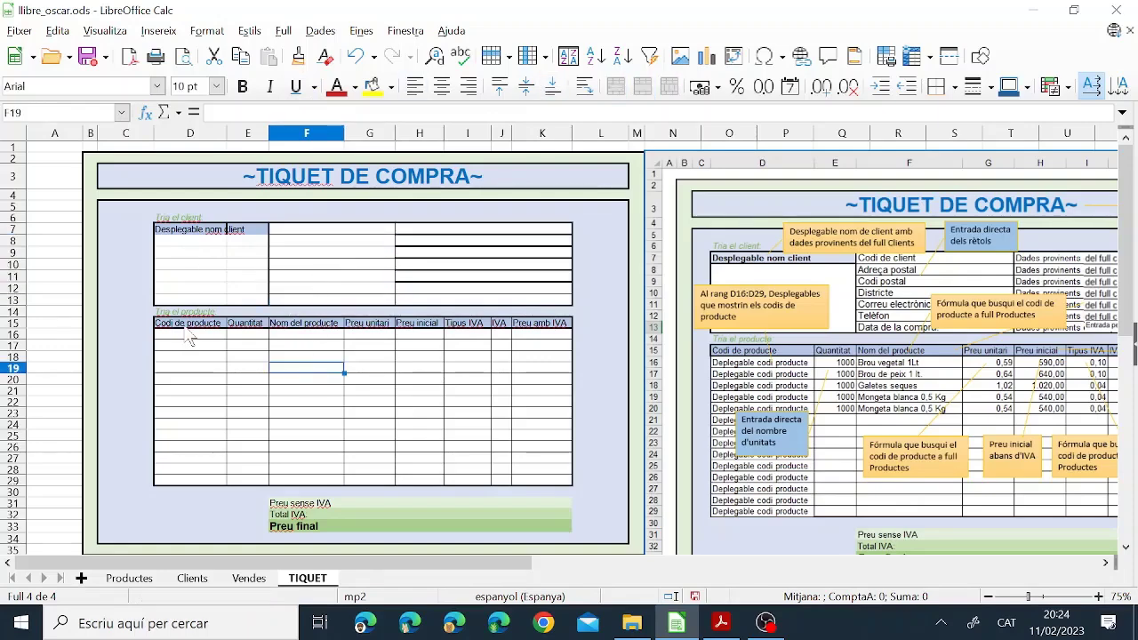
Copy the formatting of the two header cells D15:E15 onto the client name label in D7:E7
left_click(178, 327)
left_click_drag(179, 331, 237, 324)
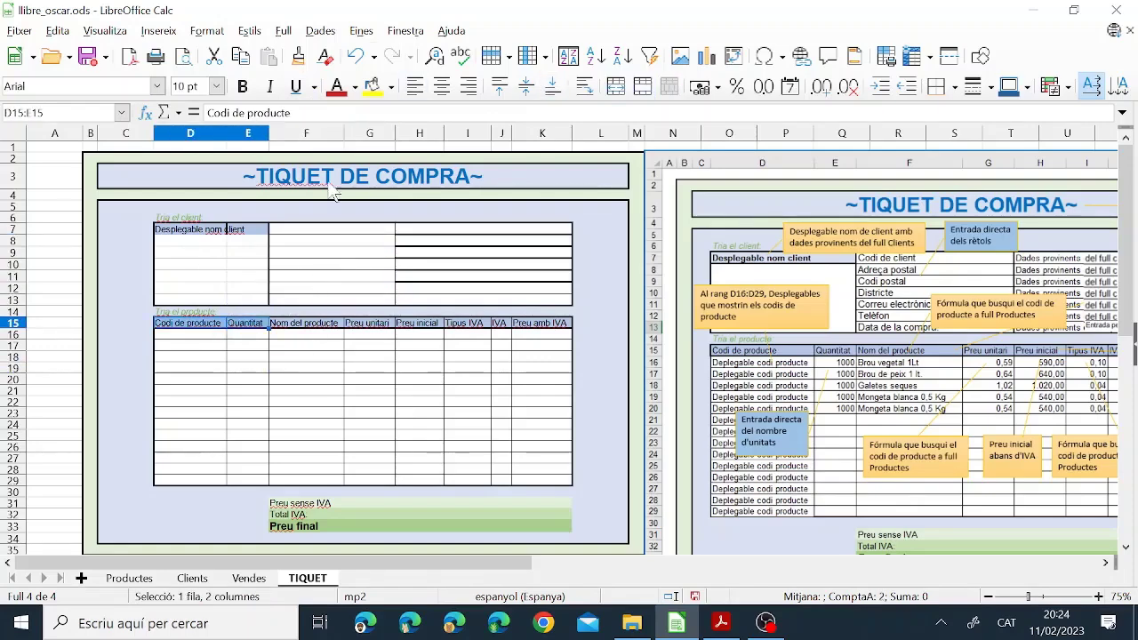
left_click(298, 55)
left_click(210, 233)
left_click(267, 280)
left_click(353, 264)
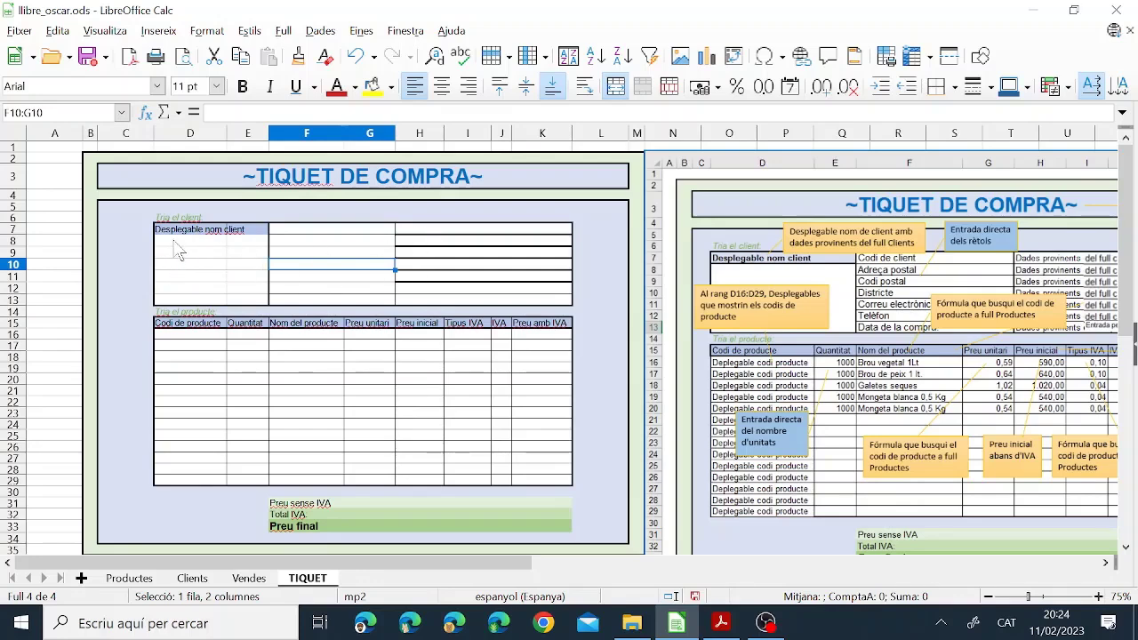
Make the client name label in D7:E7 and the product table headers in D15:K15 bold
left_click_drag(176, 242, 256, 302)
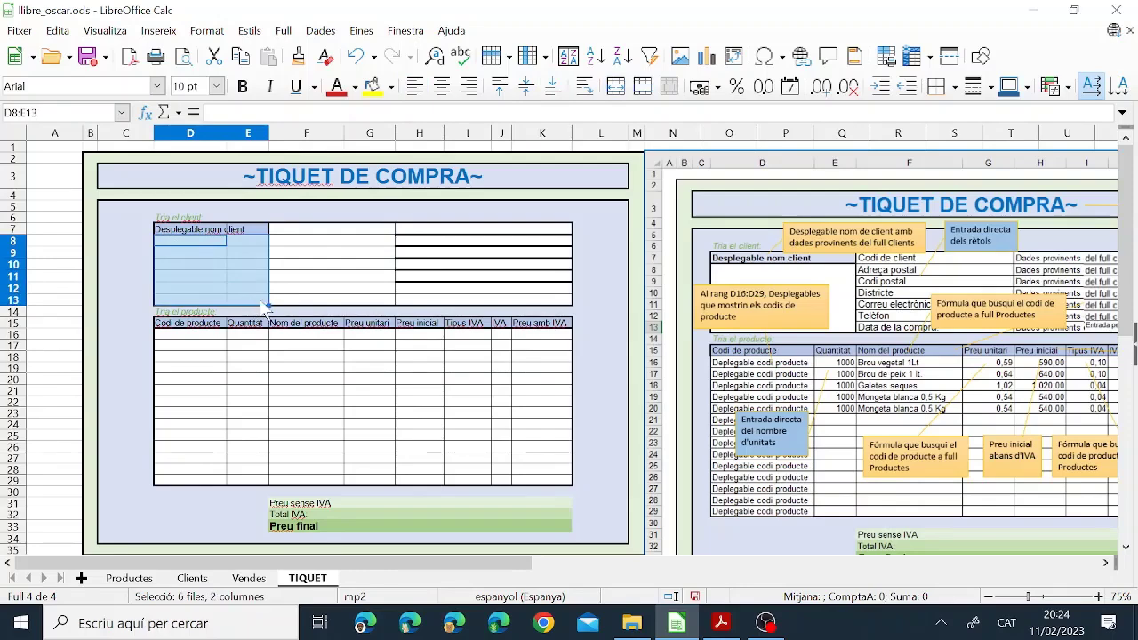
left_click(432, 289)
left_click(263, 229)
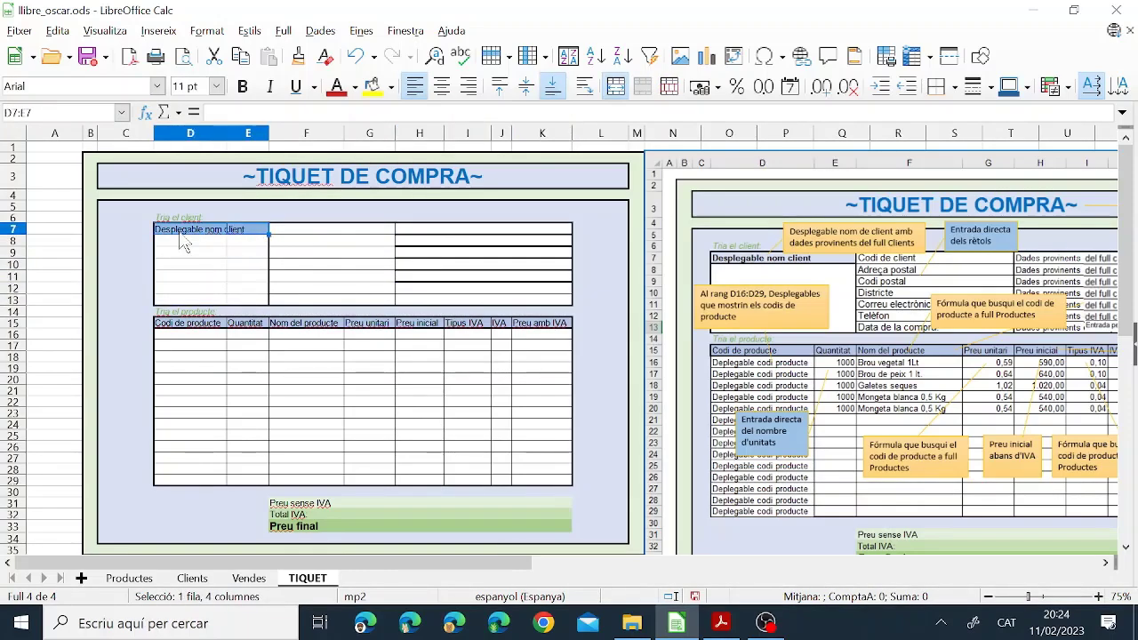
left_click(243, 86)
left_click_drag(203, 327, 554, 329)
left_click(242, 86)
left_click(316, 368)
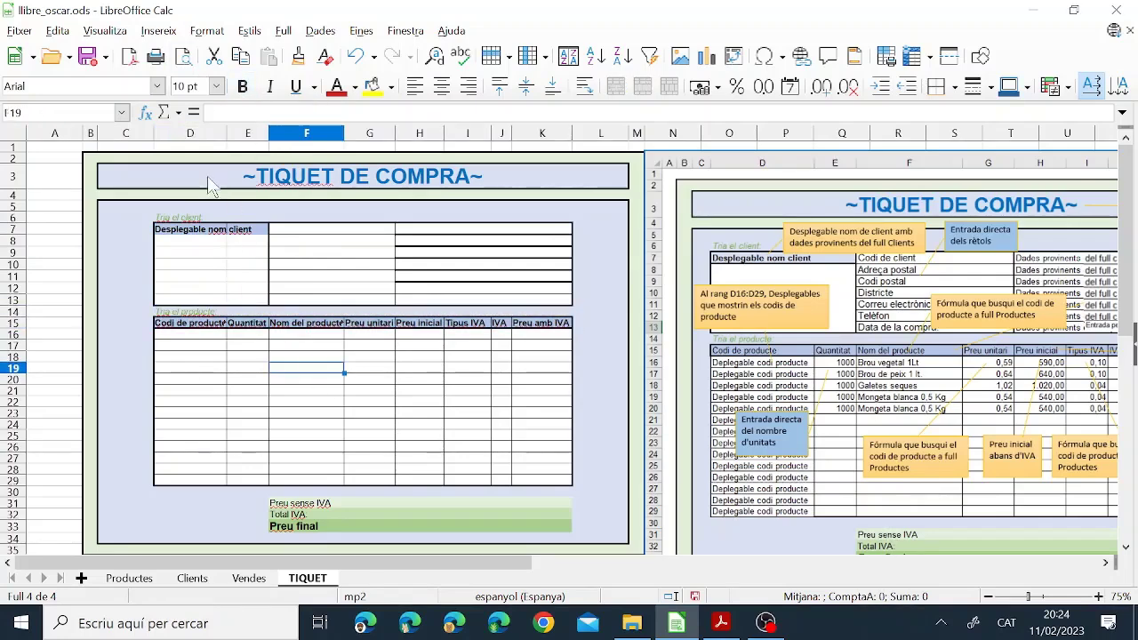
Select column D of the TIQUET sheet
left_click(224, 134)
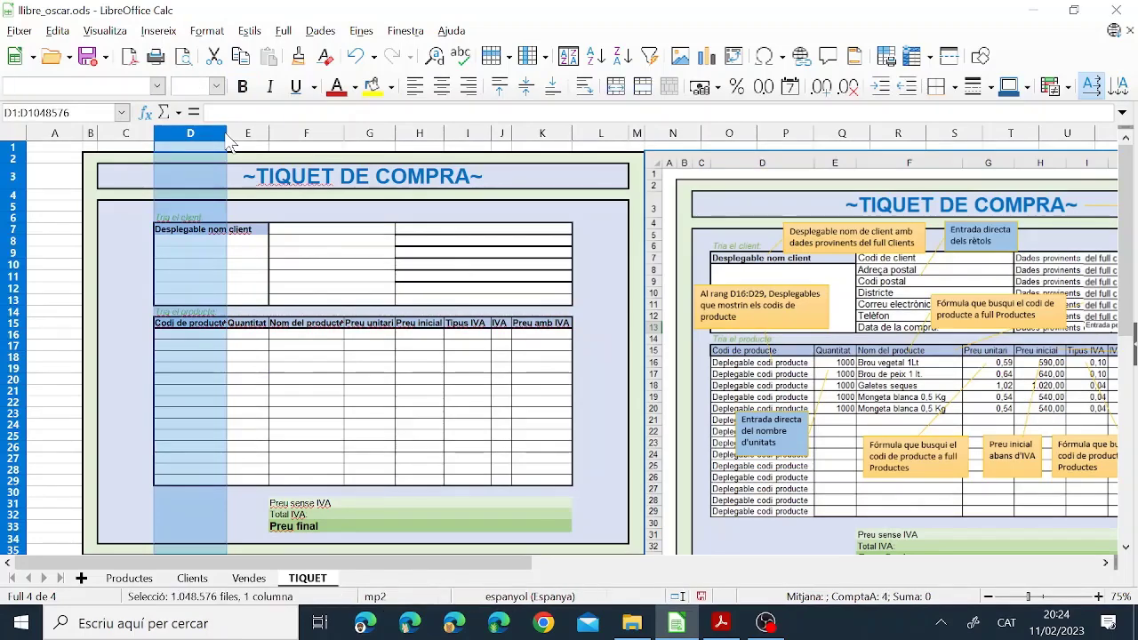
Widen columns D and F slightly on the TIQUET sheet so their table headings fit
left_click_drag(227, 133, 235, 132)
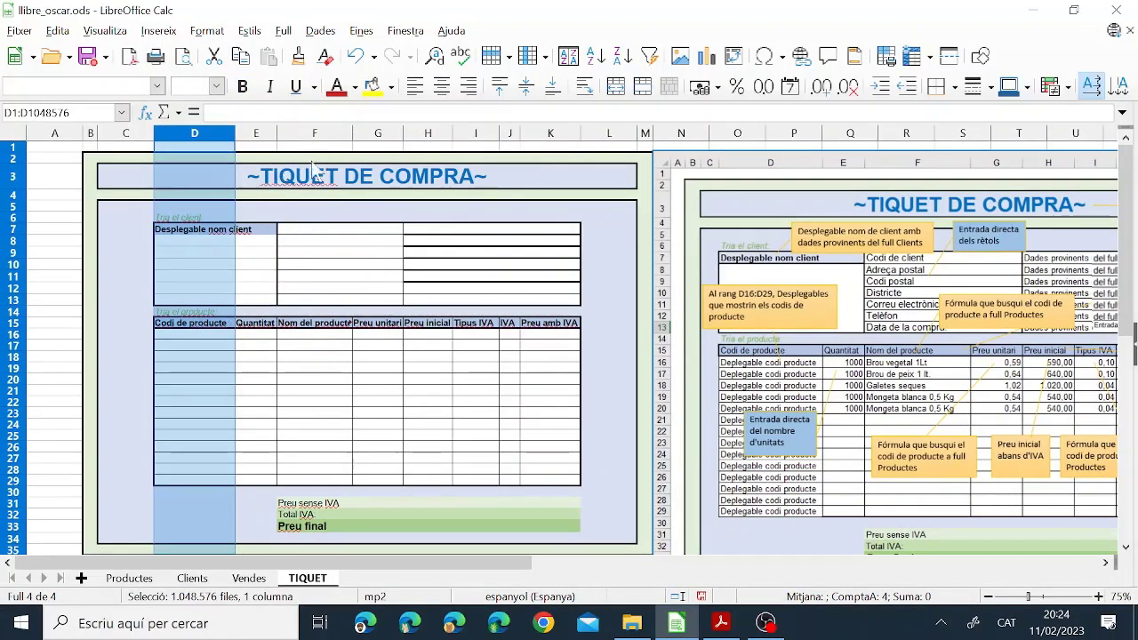
mouse_move(352, 142)
left_mouse_down()
mouse_move(334, 142)
mouse_move(367, 139)
mouse_move(357, 140)
left_mouse_up()
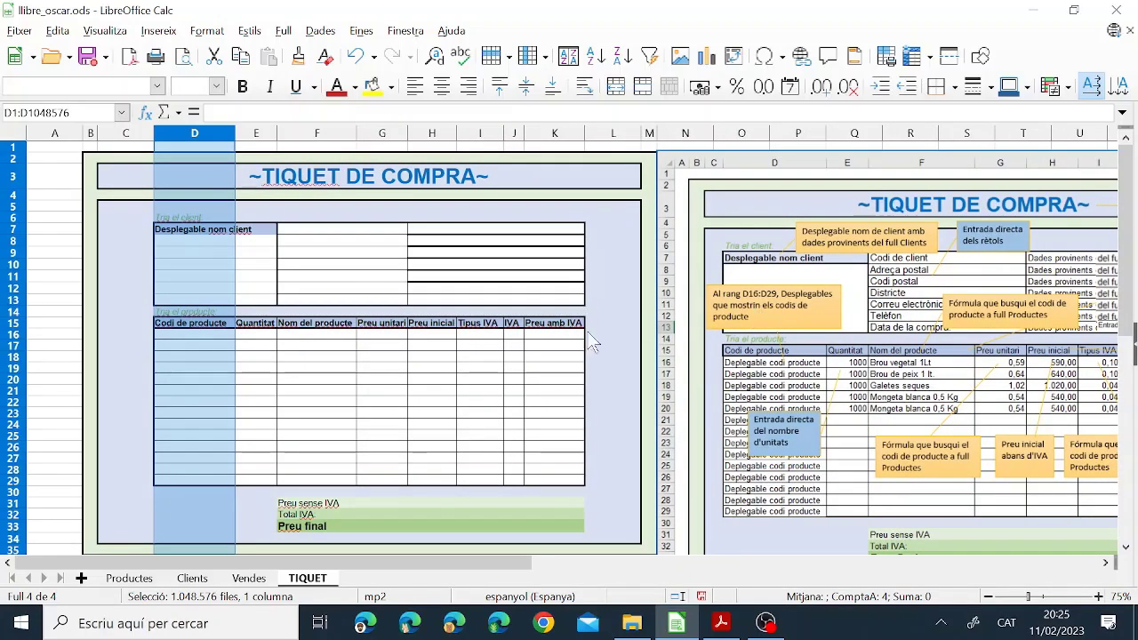
Switch to the assignment PDF in Acrobat Reader, examine the start of the "2a part" instructions, and return to LibreOffice Calc
left_click(722, 626)
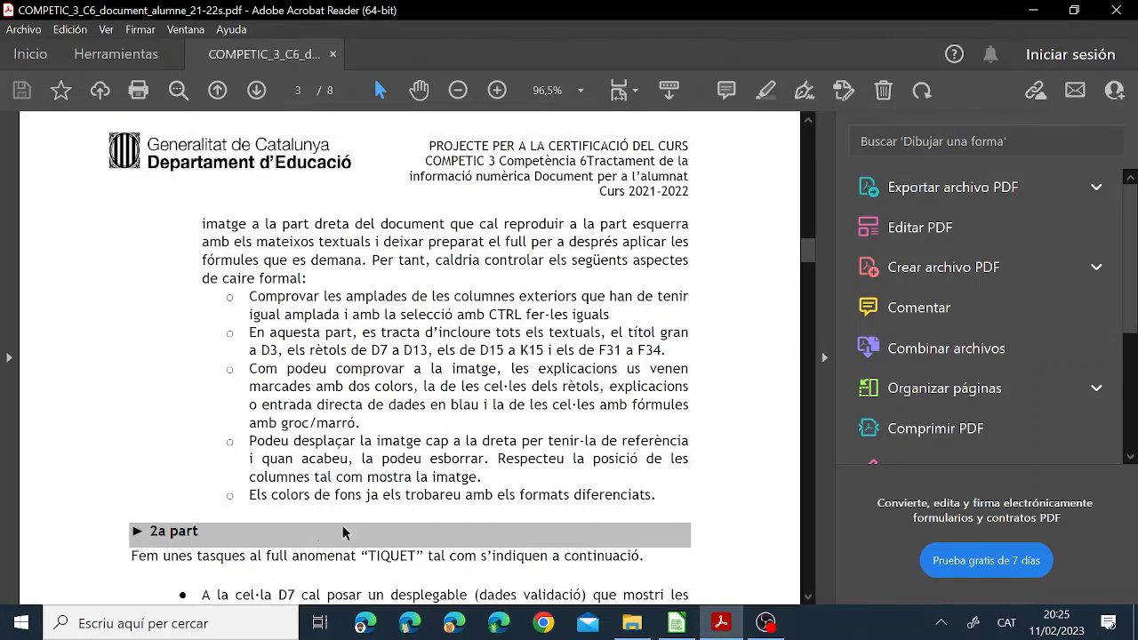
scroll(362, 520, "down", 2)
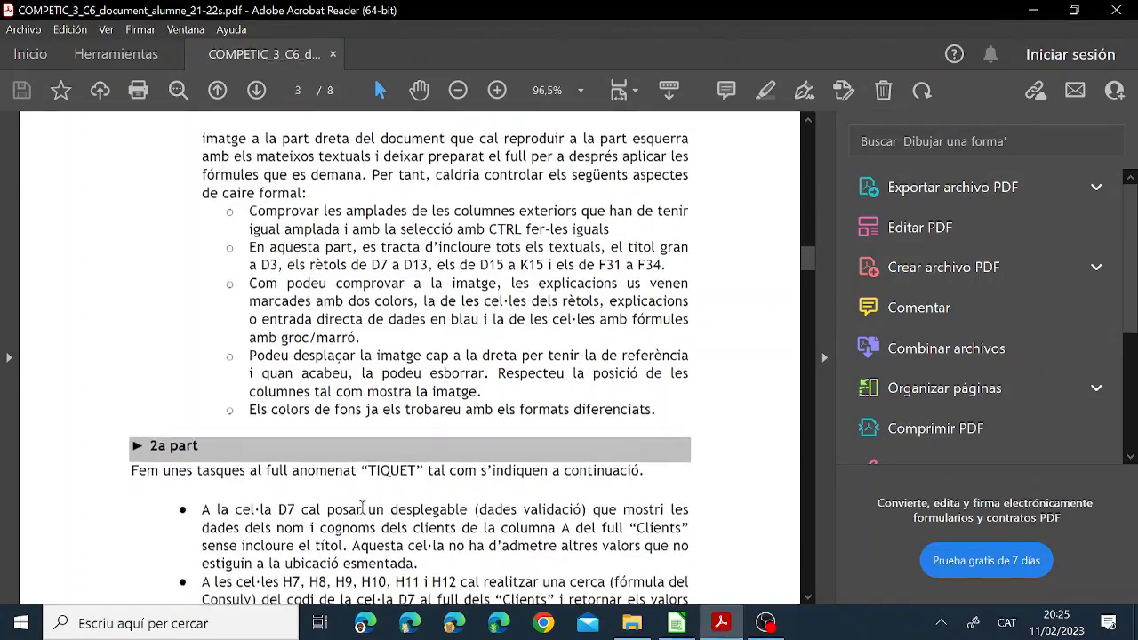
scroll(363, 507, "down", 2)
left_click(677, 623)
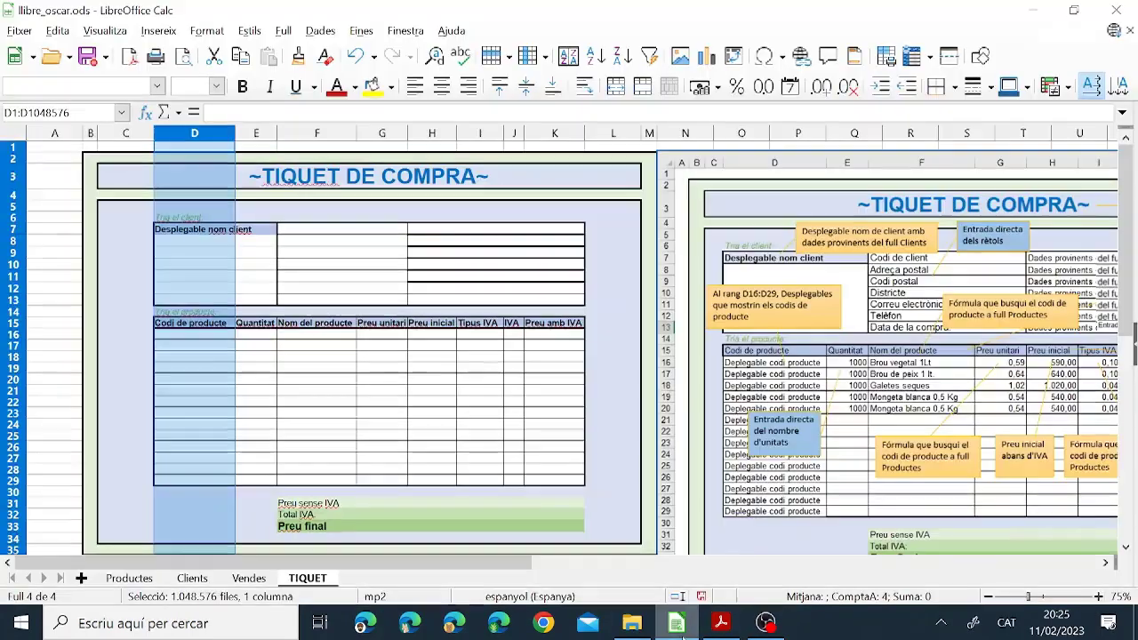
Try to clone the merged-cell formatting of H12:K12 onto the empty client block in D8:D12, and undo it
left_click_drag(325, 384, 356, 394)
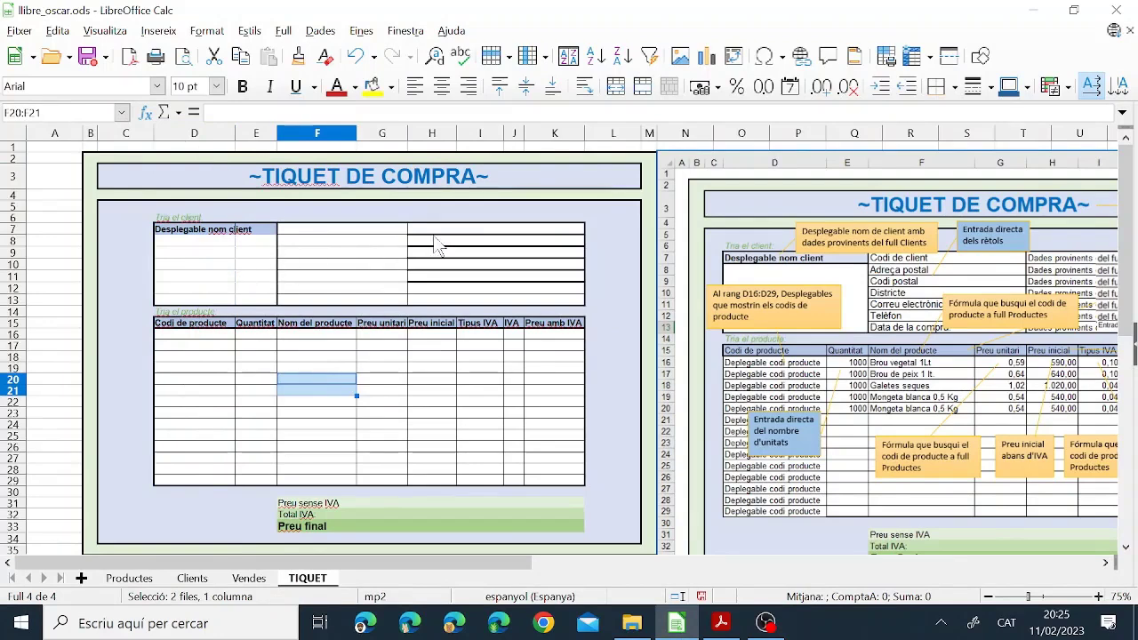
left_click(432, 241)
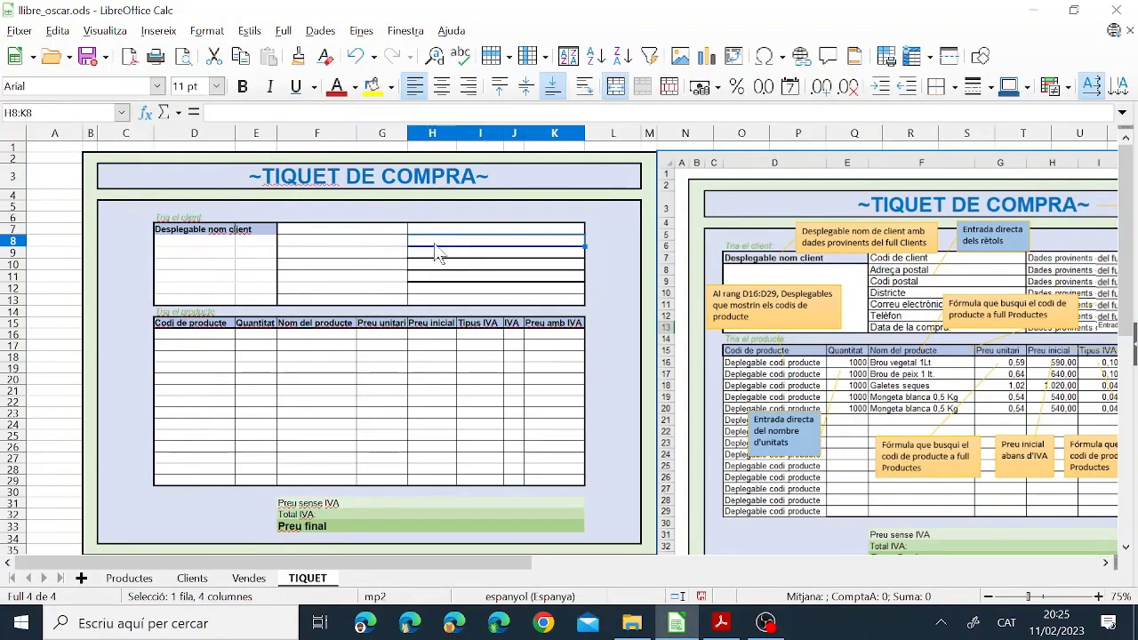
left_click(429, 290)
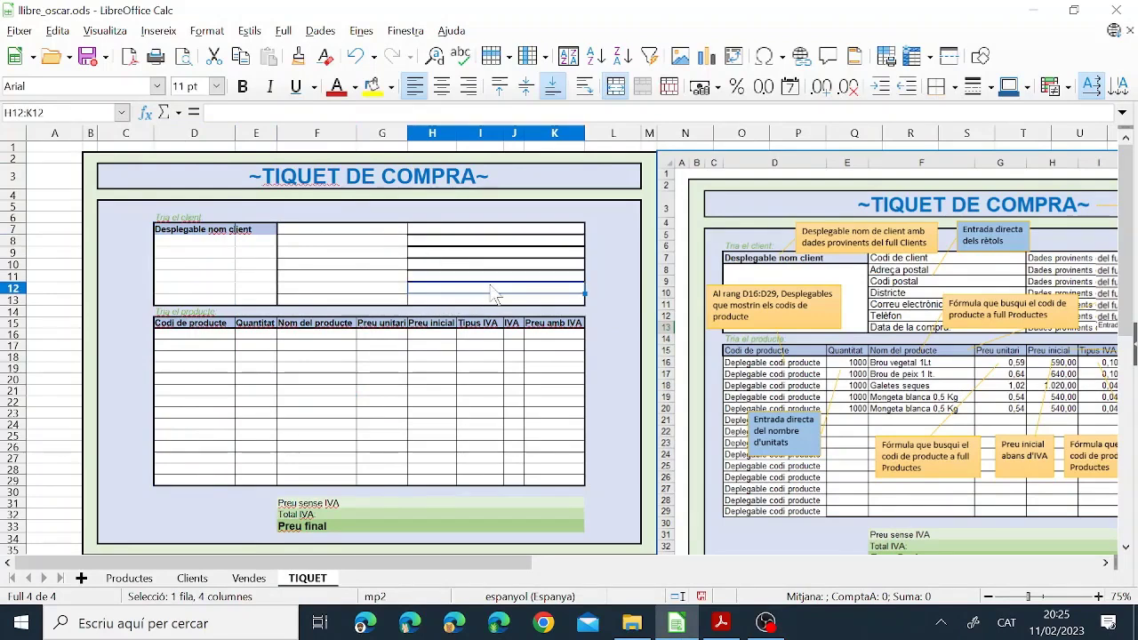
left_click(299, 56)
left_click_drag(182, 238, 202, 298)
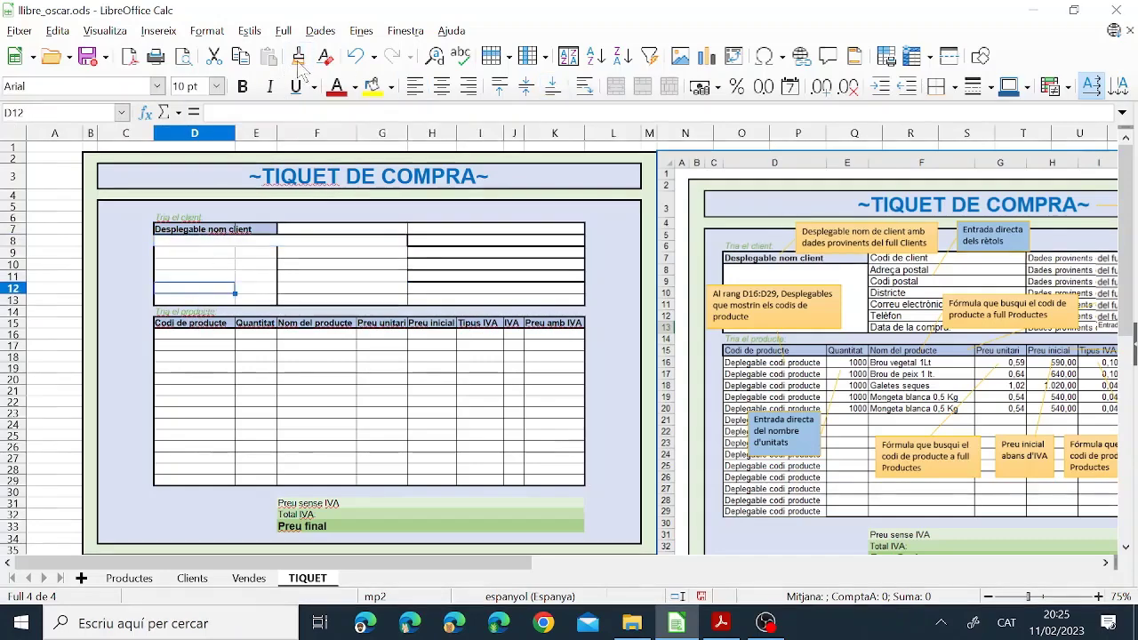
left_click(355, 56)
left_click(331, 426)
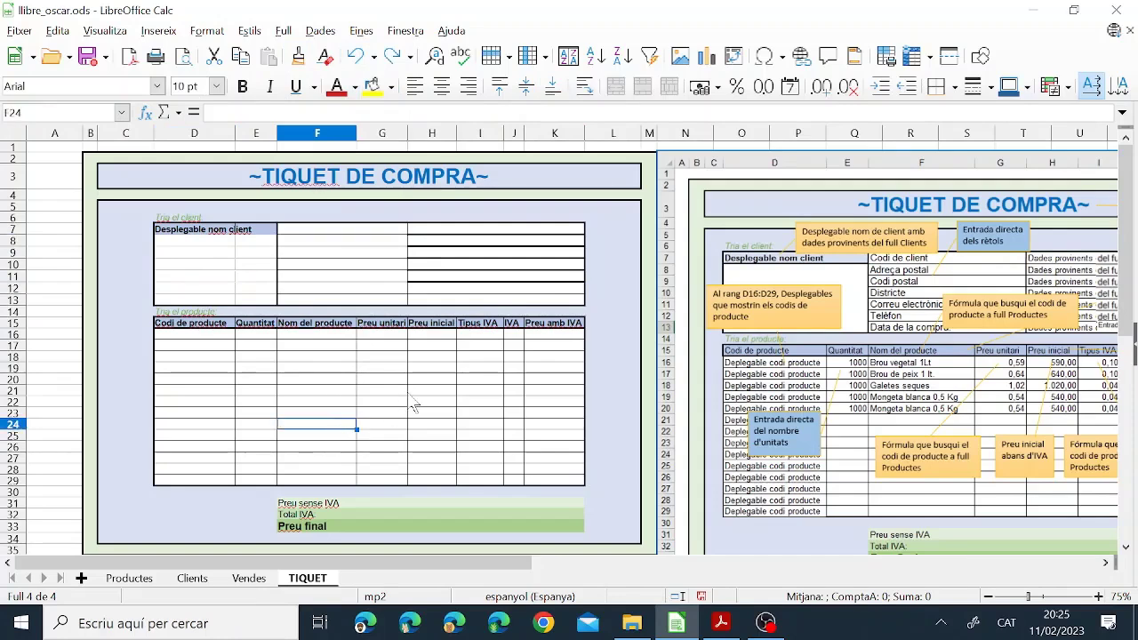
left_click(348, 391)
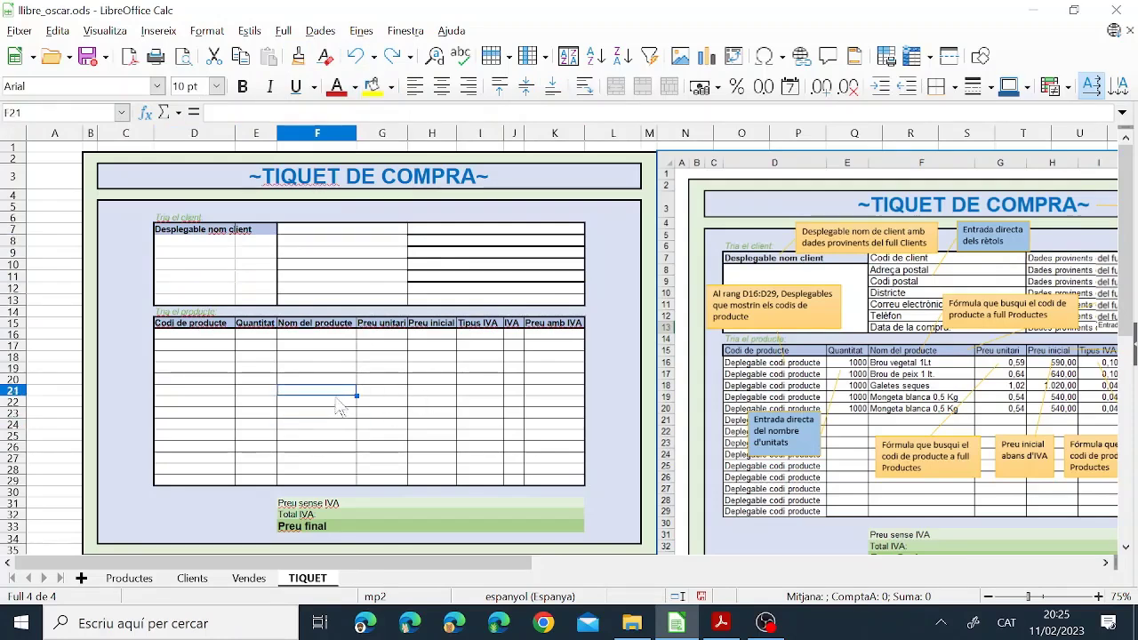
Save the workbook and read the cell D7 drop-down instructions in the Acrobat Reader PDF before returning to LibreOffice Calc
left_click(88, 56)
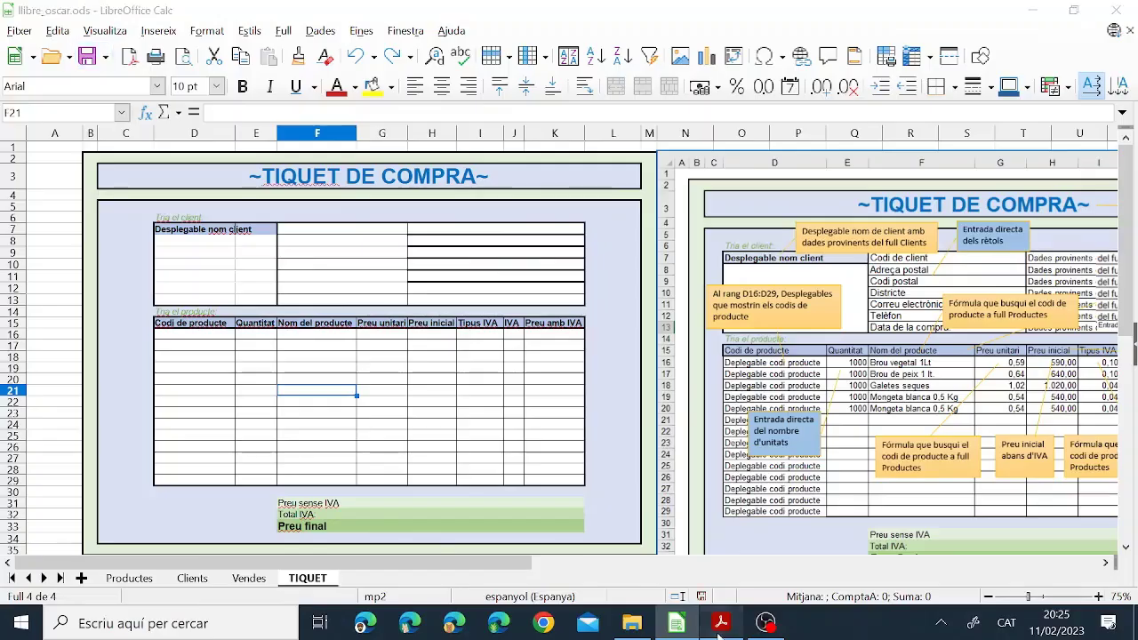
key("alt+Tab")
scroll(822, 352, "down", 1)
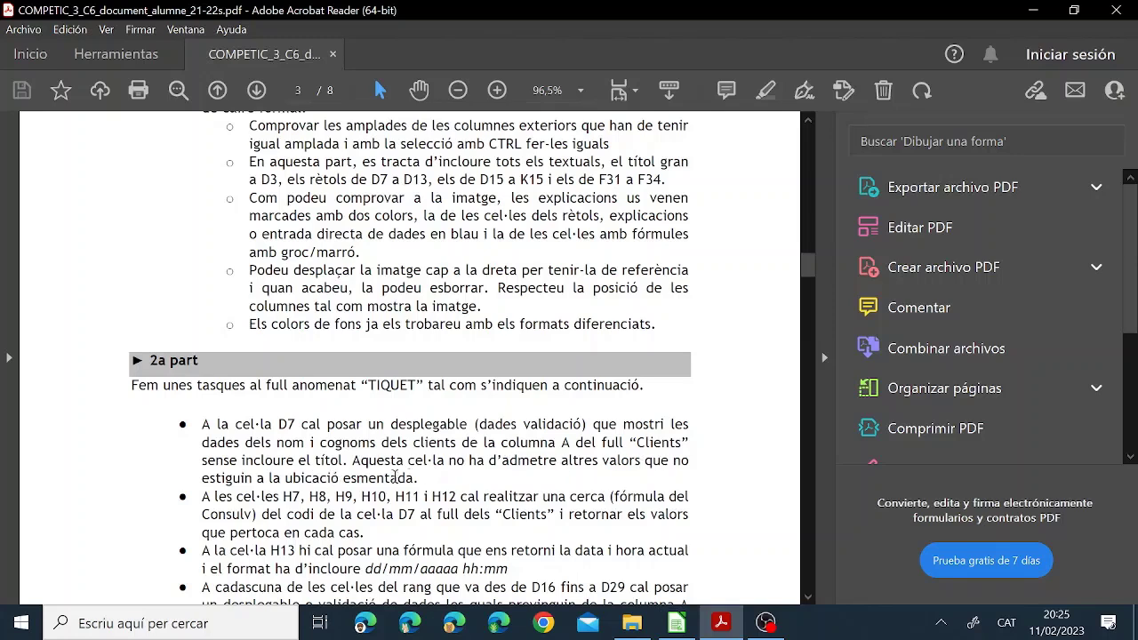
left_click_drag(313, 460, 210, 424)
left_click(476, 461)
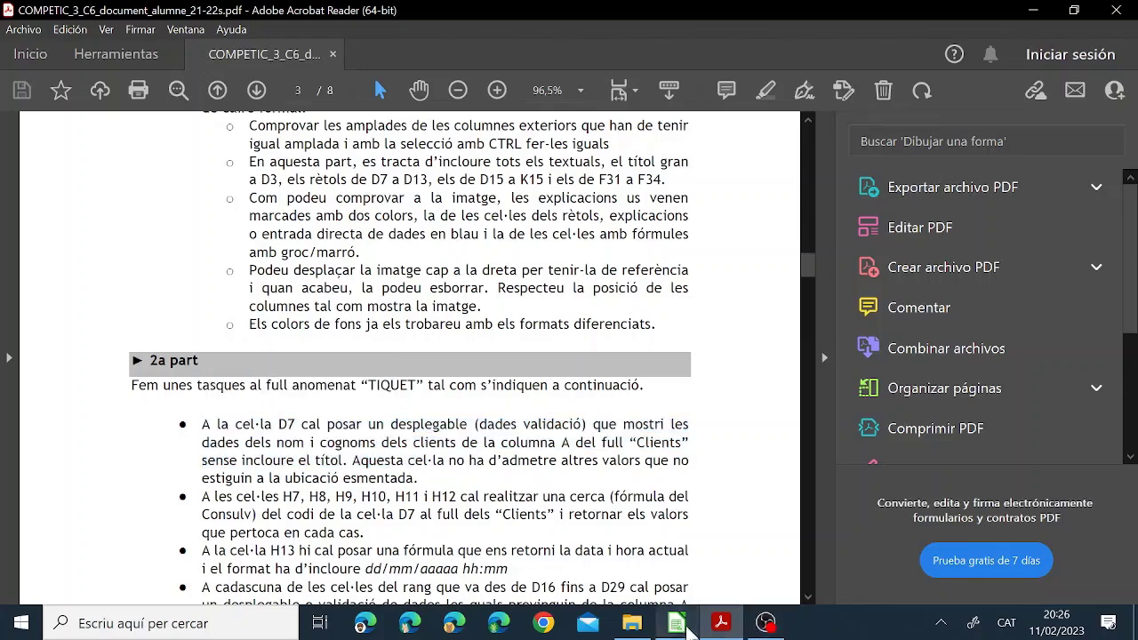
left_click(677, 623)
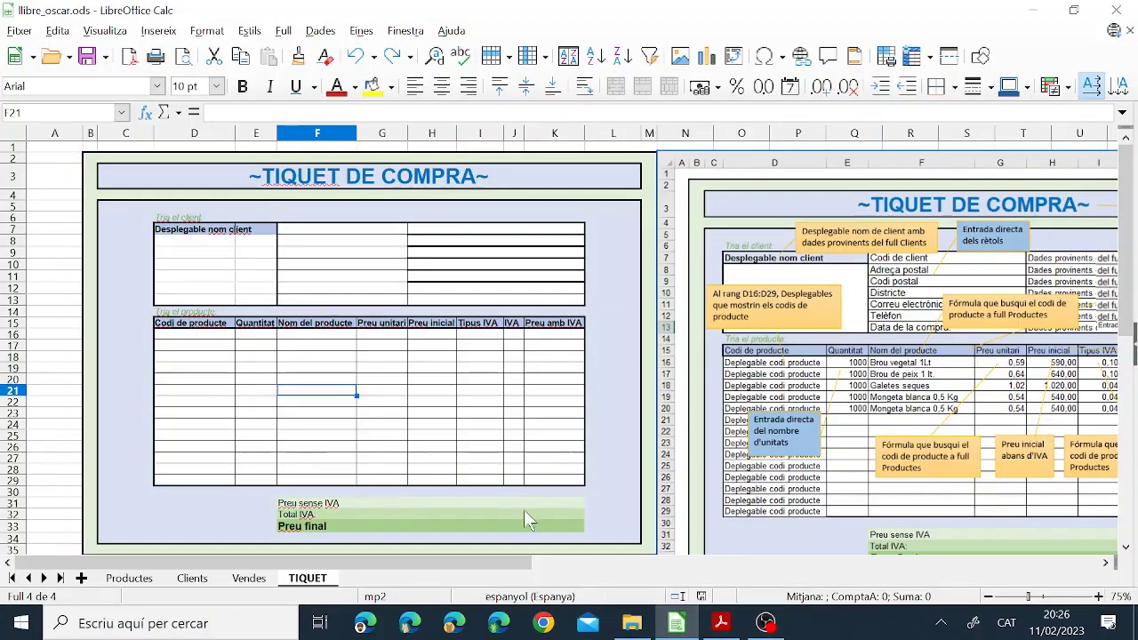
Delete the text "Desplegable nom client" from D7 and merge and center D7:E7
left_click(198, 229)
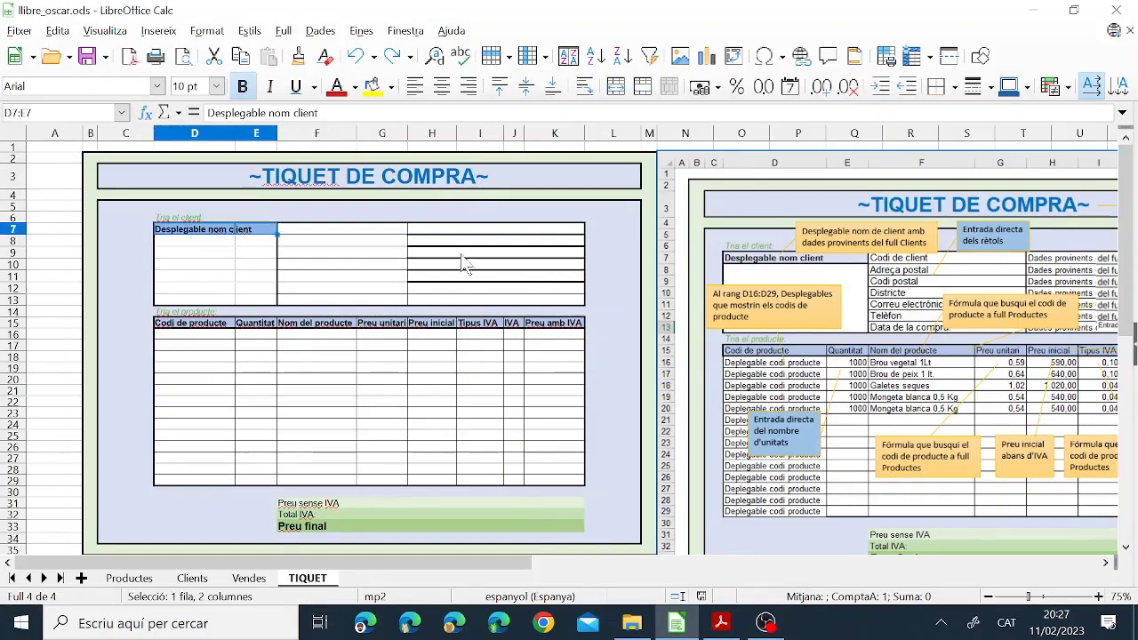
left_click(243, 276)
left_click_drag(189, 229, 247, 229)
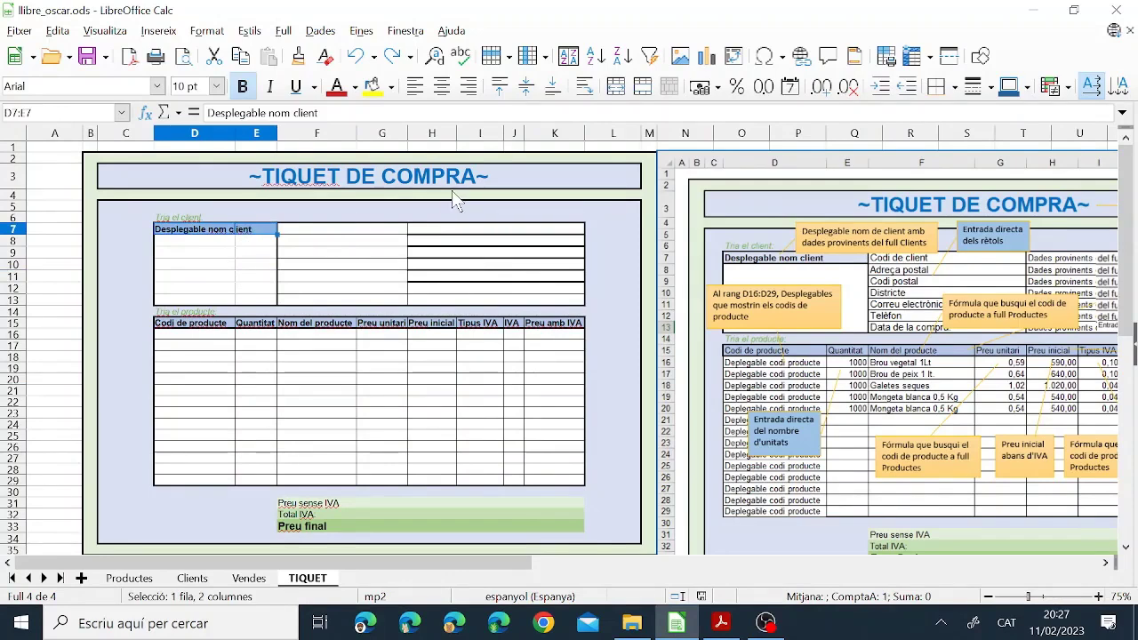
key("Delete")
left_click(216, 286)
left_click_drag(196, 229, 257, 229)
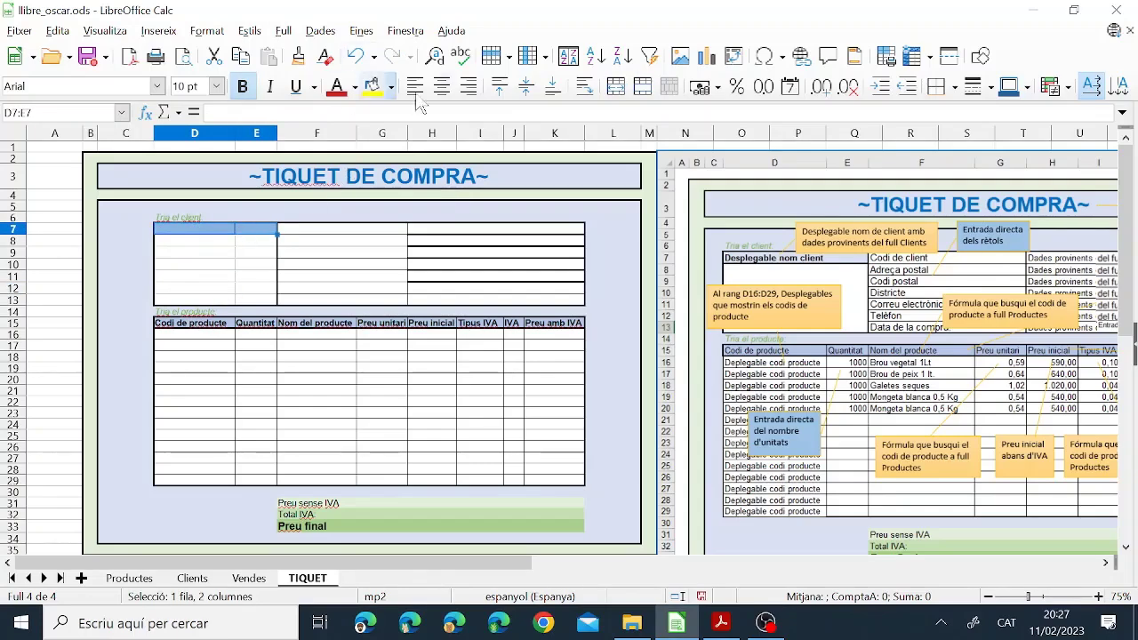
left_click(615, 86)
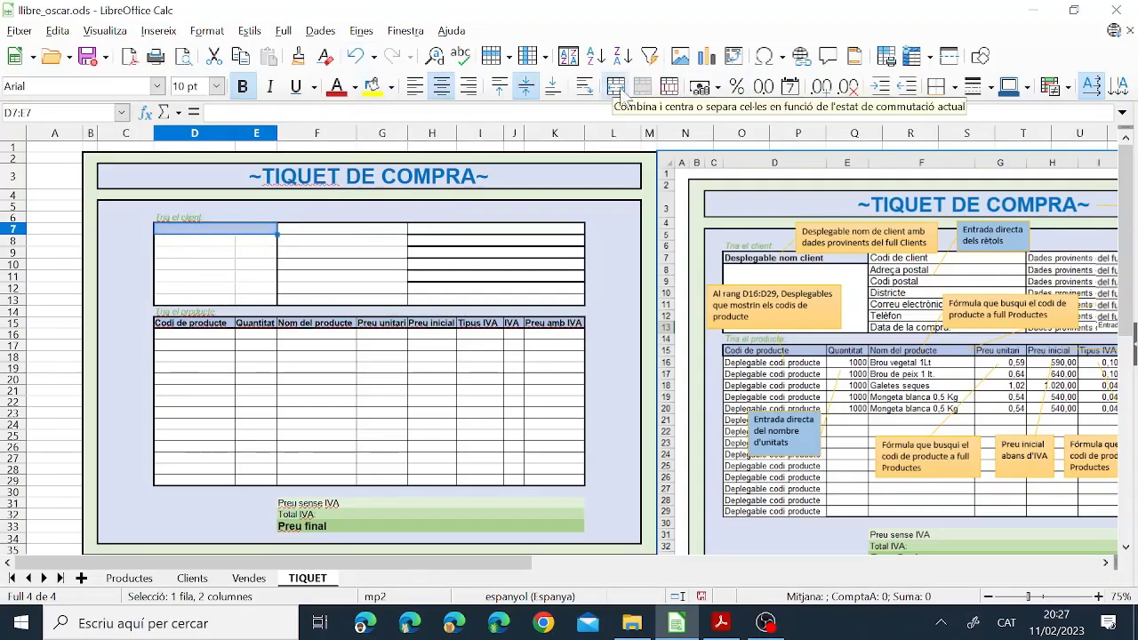
Merge the empty client block D8:E13 into a single cell
left_click_drag(184, 242, 273, 302)
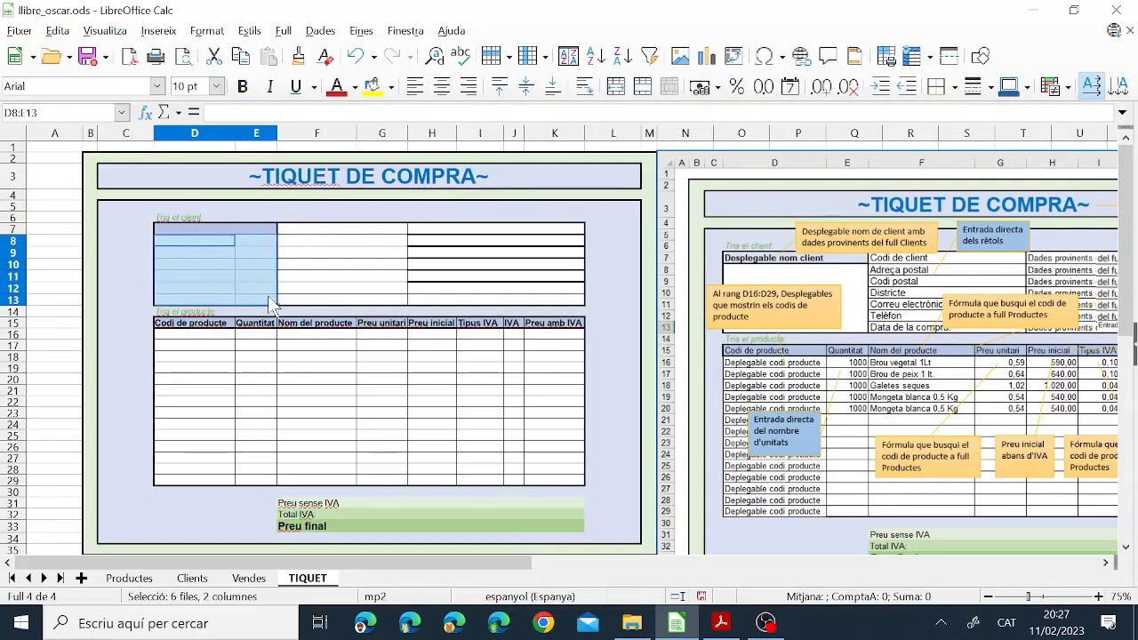
left_click(642, 87)
left_click(398, 276)
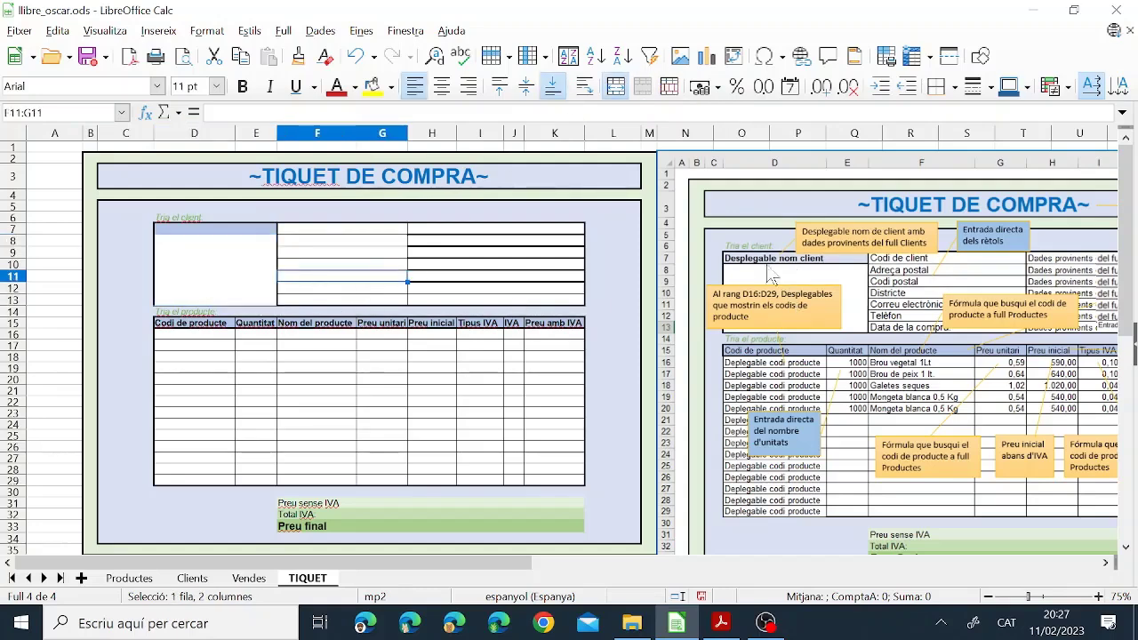
left_click(257, 302)
left_click_drag(179, 242, 167, 234)
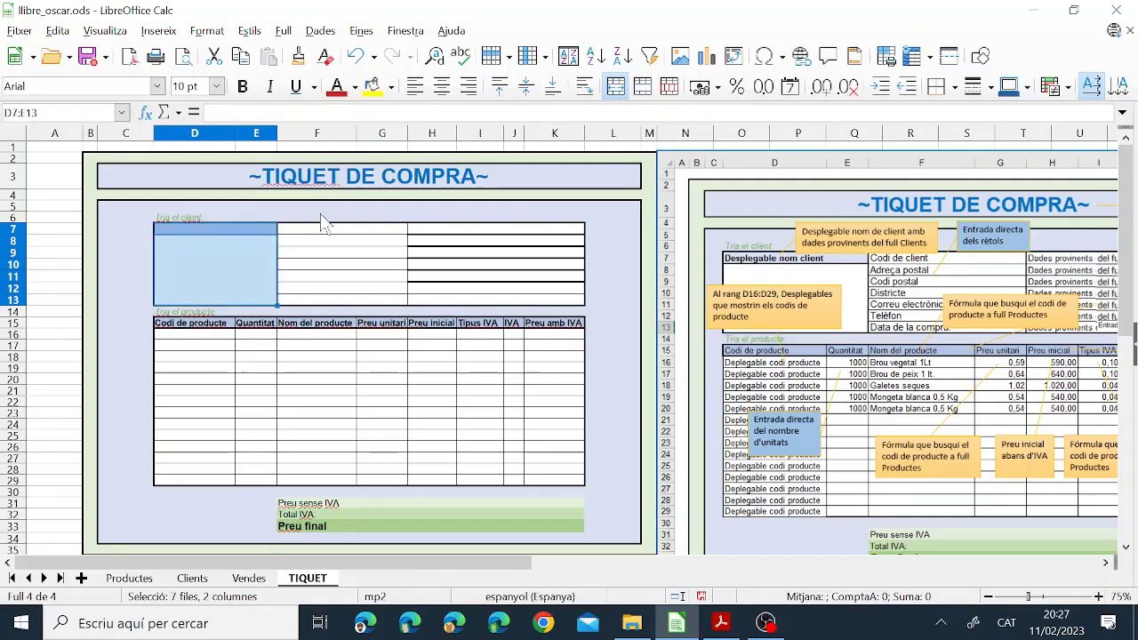
Start a data validity rule for the merged cell D7:E7 that allows a cell range (Interval de cel·les)
left_click(229, 230)
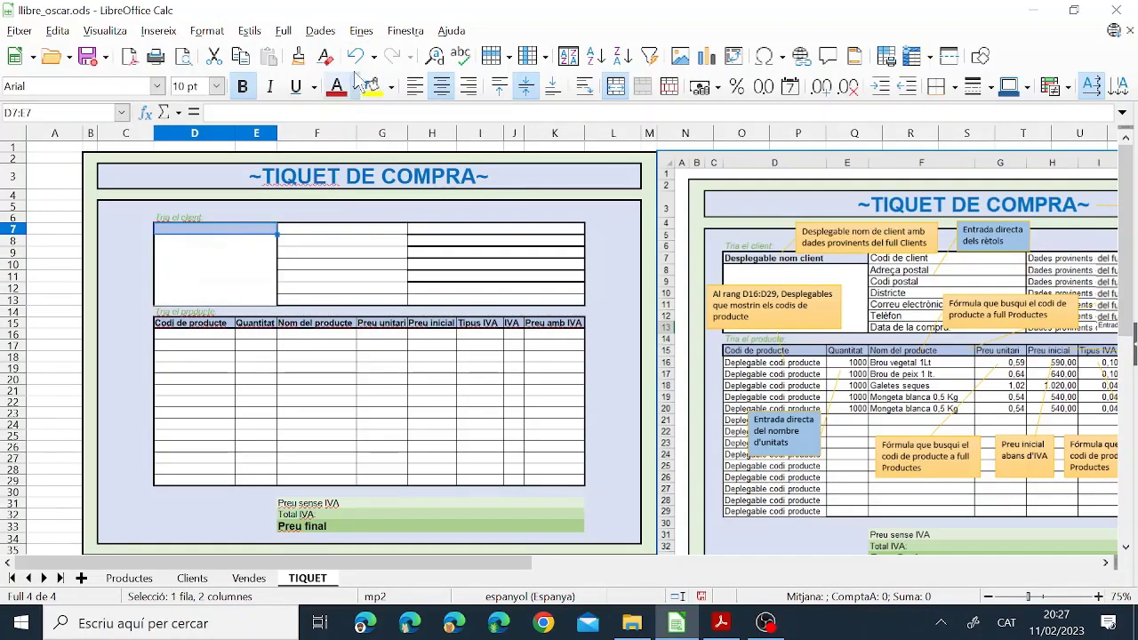
left_click(321, 32)
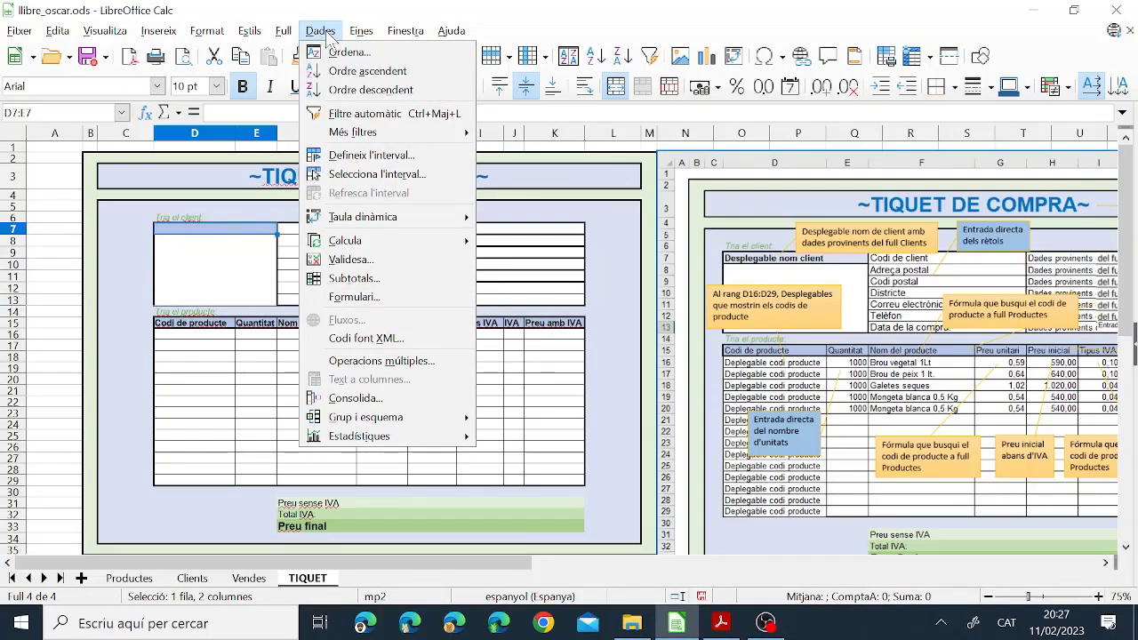
left_click(327, 34)
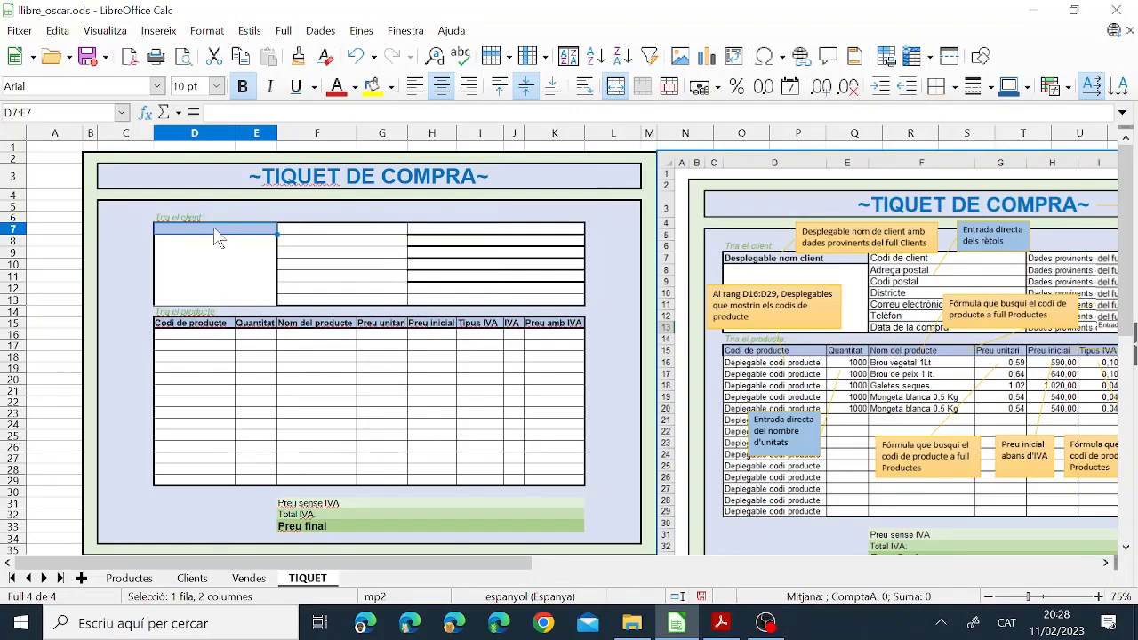
left_click(329, 32)
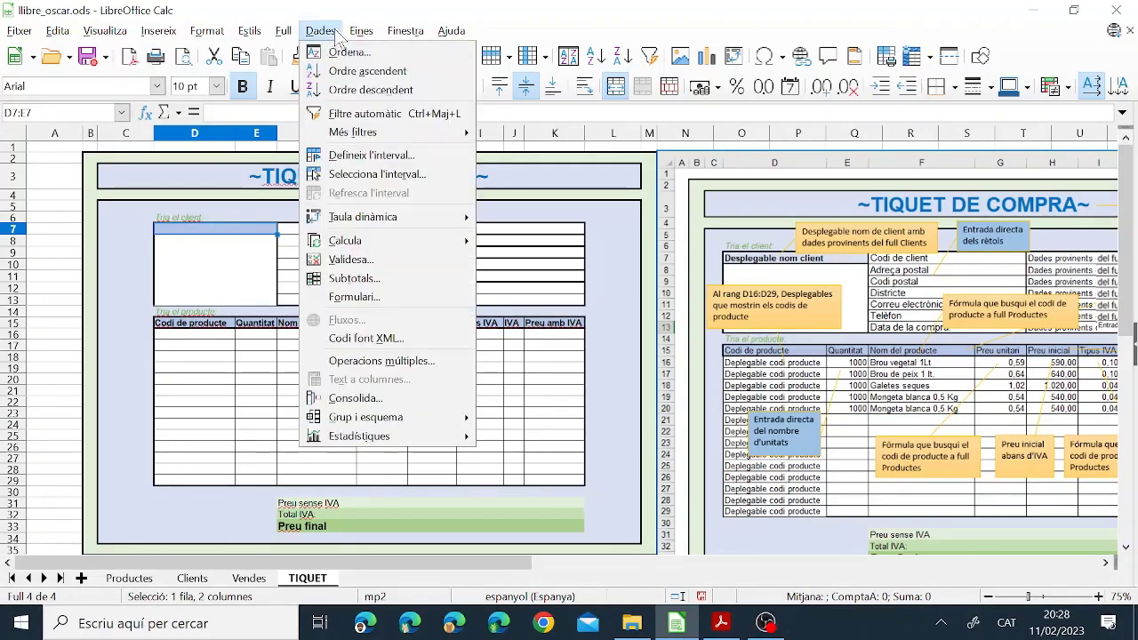
left_click(380, 259)
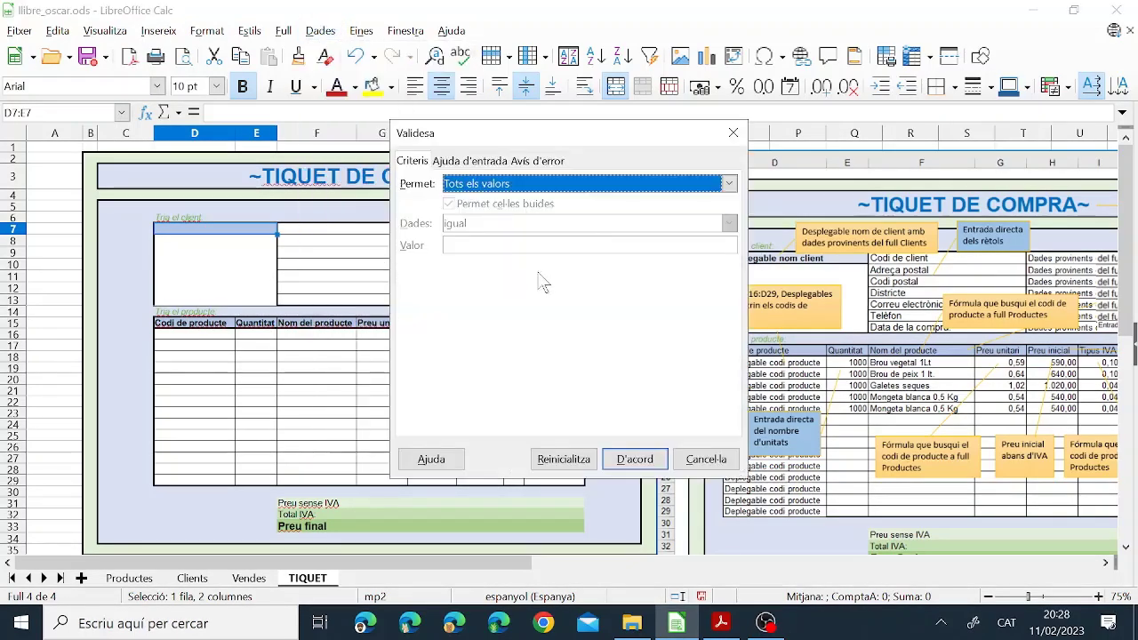
left_click(549, 185)
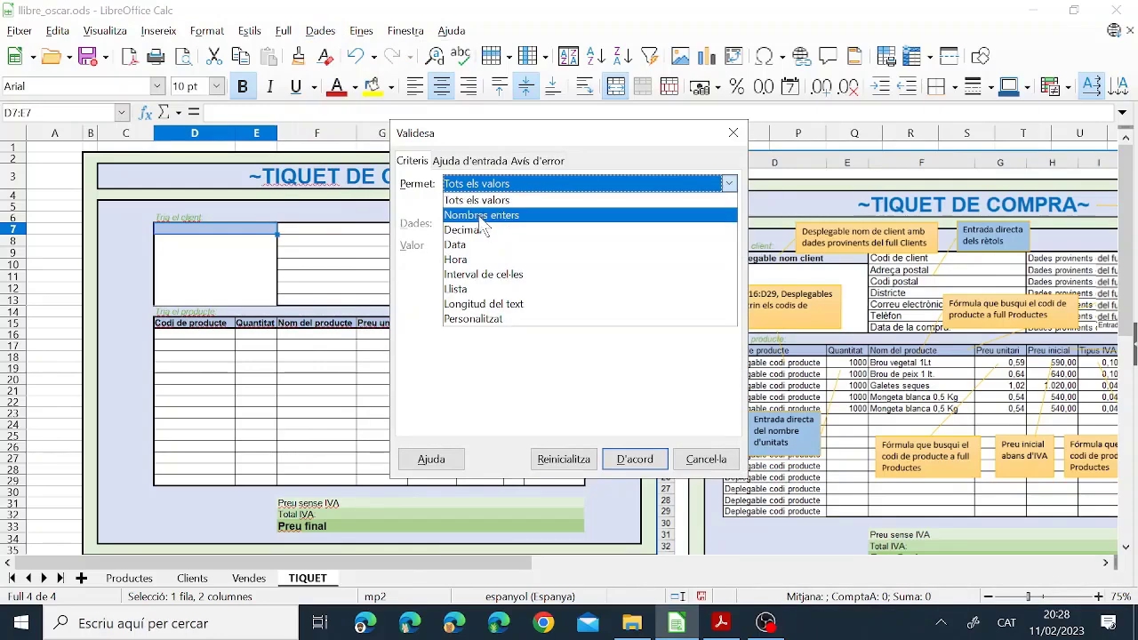
left_click(485, 275)
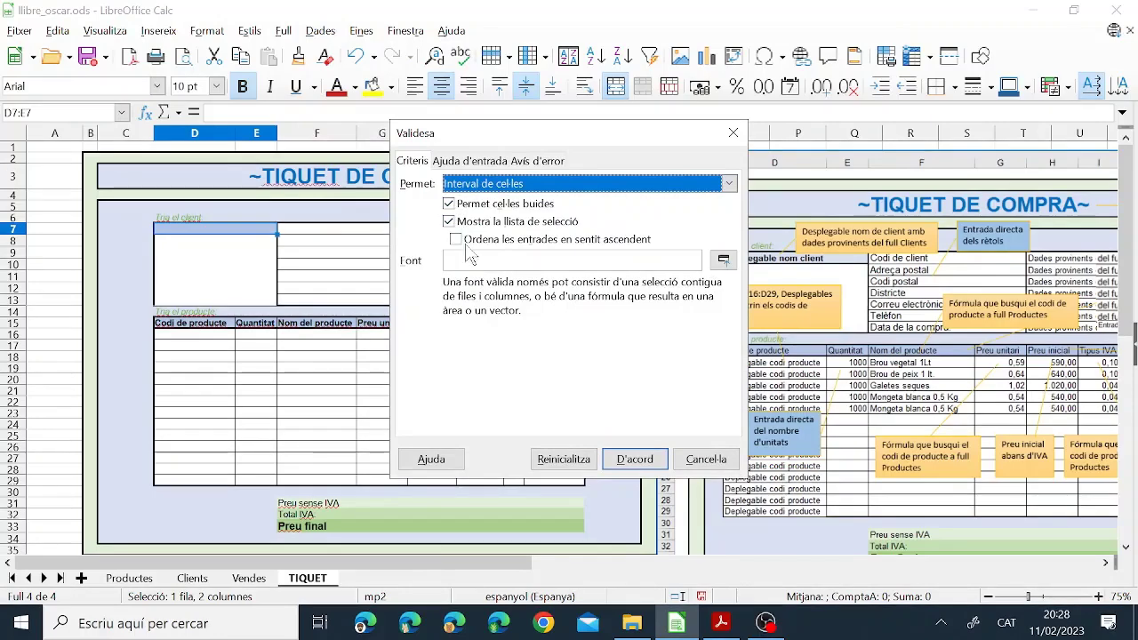
Set the validity source to the client names in $Clients.$A$2:$A$24 and apply the rule
left_click(723, 262)
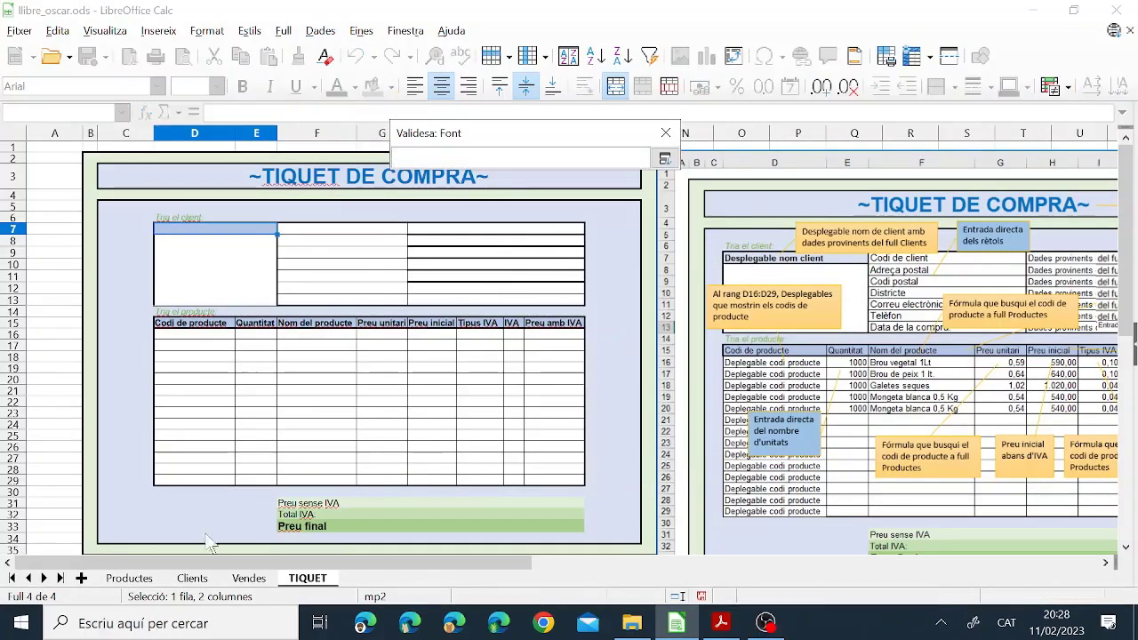
left_click(201, 576)
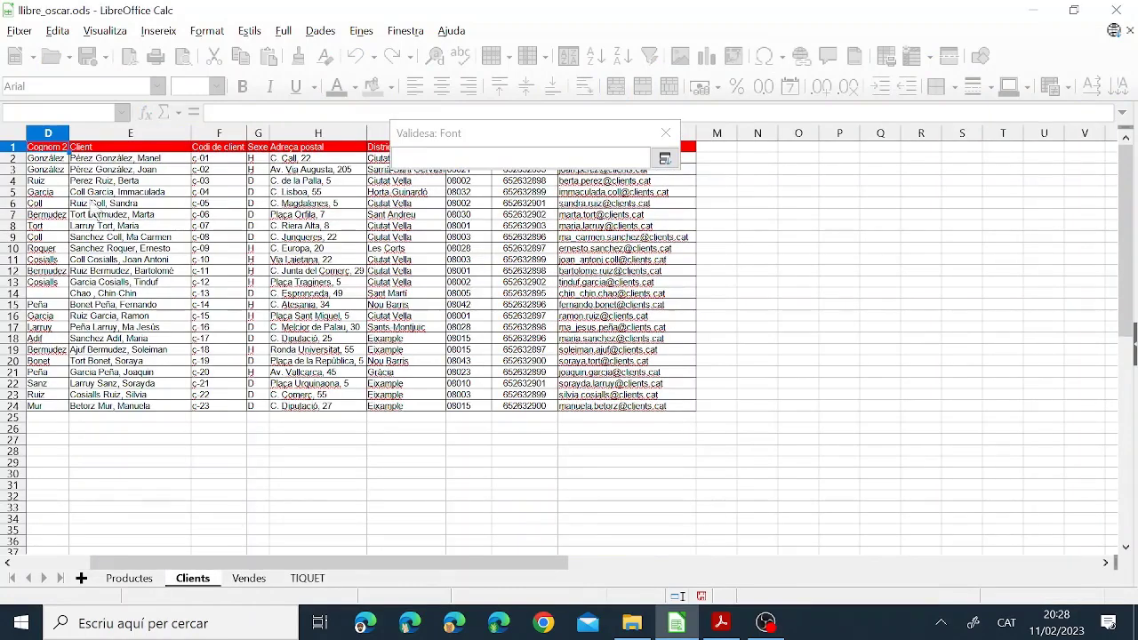
left_click_drag(102, 160, 134, 420)
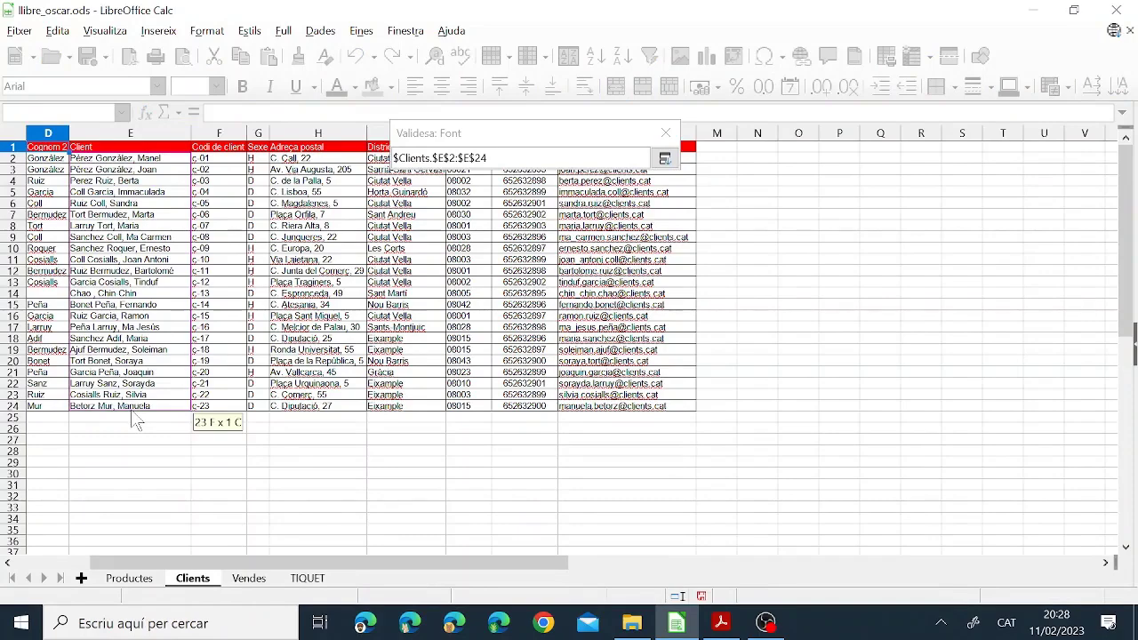
left_click_drag(157, 562, 83, 560)
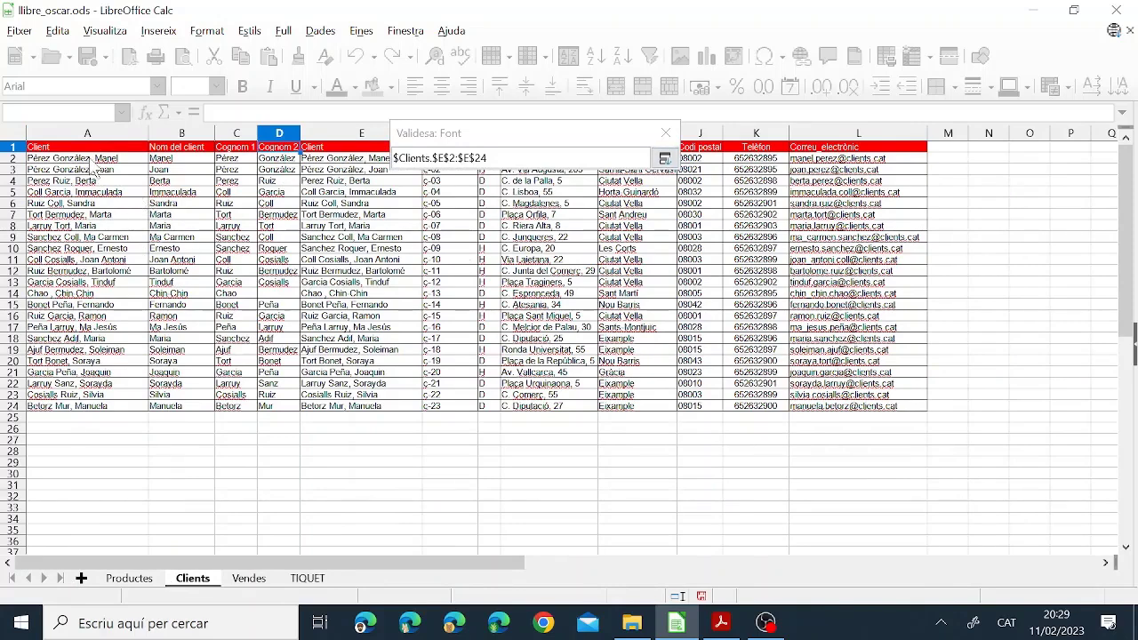
left_click_drag(122, 160, 120, 410)
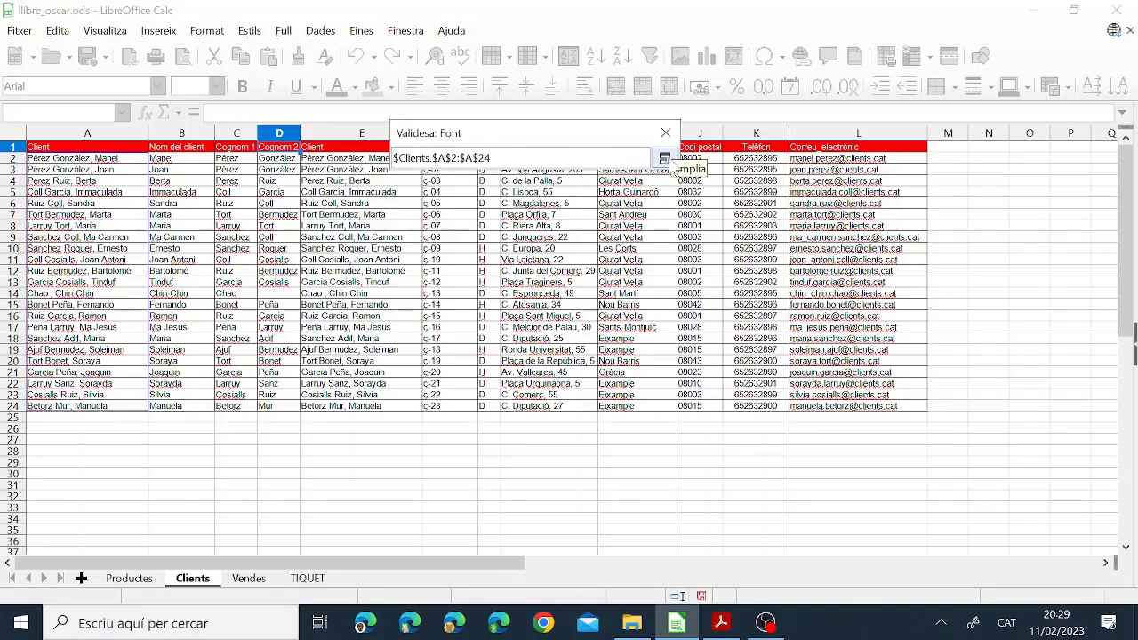
left_click(664, 157)
left_click(635, 480)
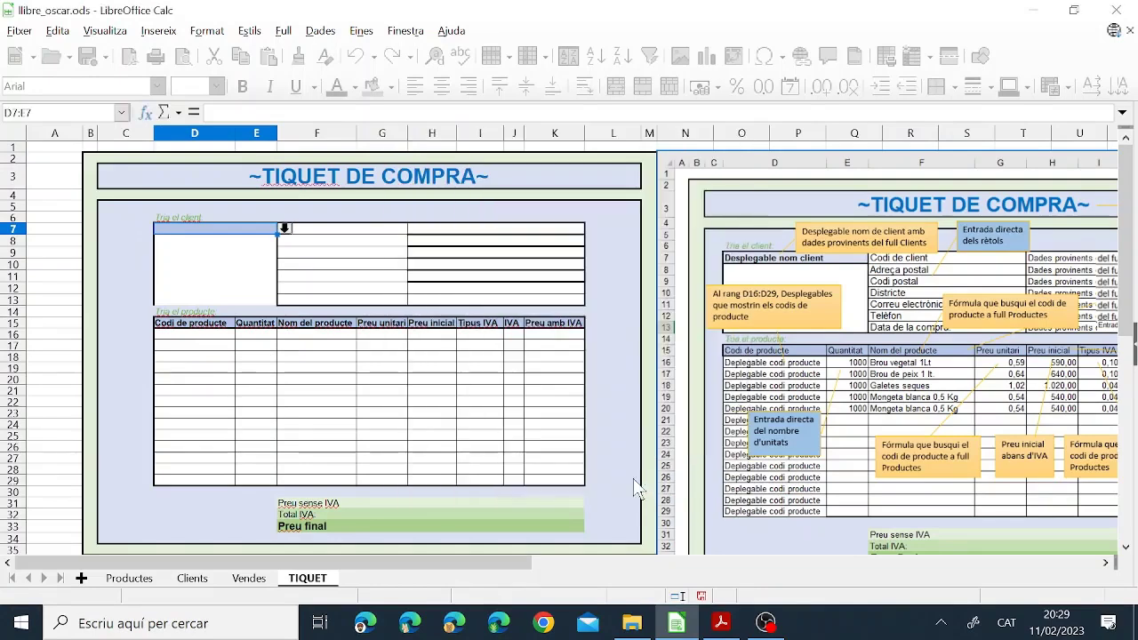
Try several clients in the D7 drop-down and leave the first client of the list chosen
left_click(283, 228)
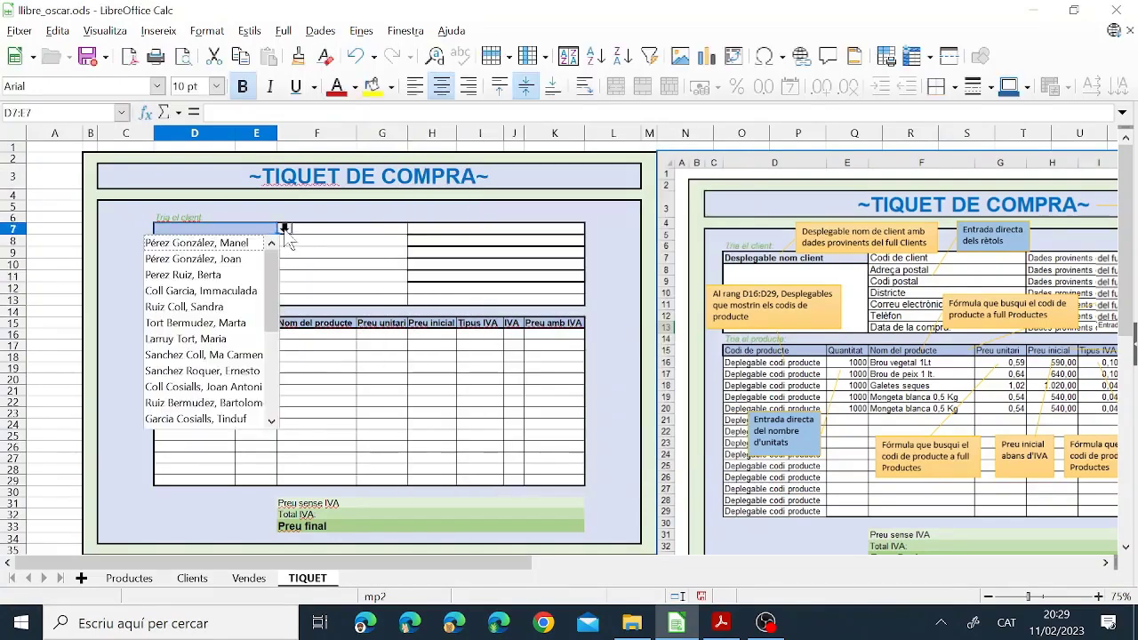
left_click(202, 259)
left_click(284, 228)
left_click(198, 322)
left_click(284, 228)
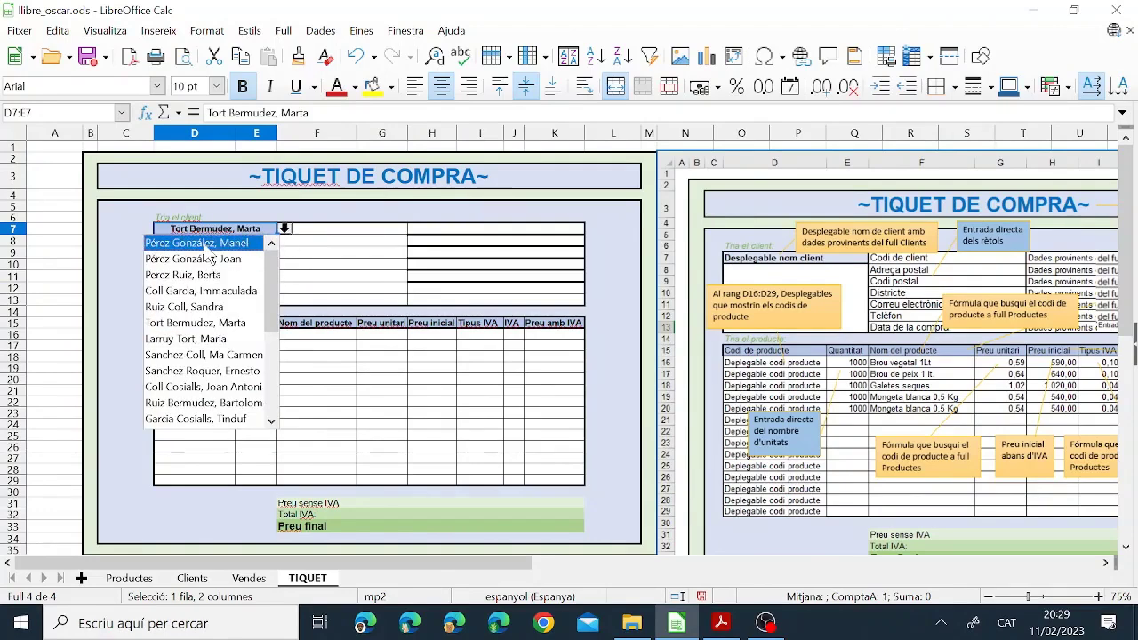
left_click(202, 245)
left_click(339, 260)
left_click(320, 233)
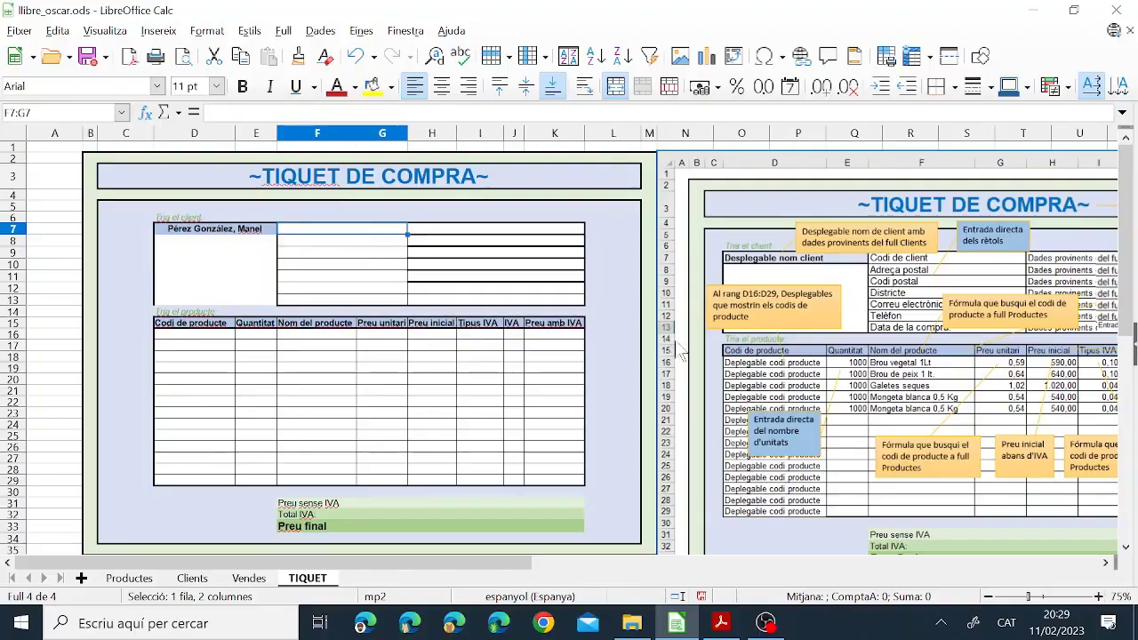
Edit the validity rule of D7:E7 to disallow empty cells (Permet cel·les buides), keeping the Atura error action
left_click(721, 622)
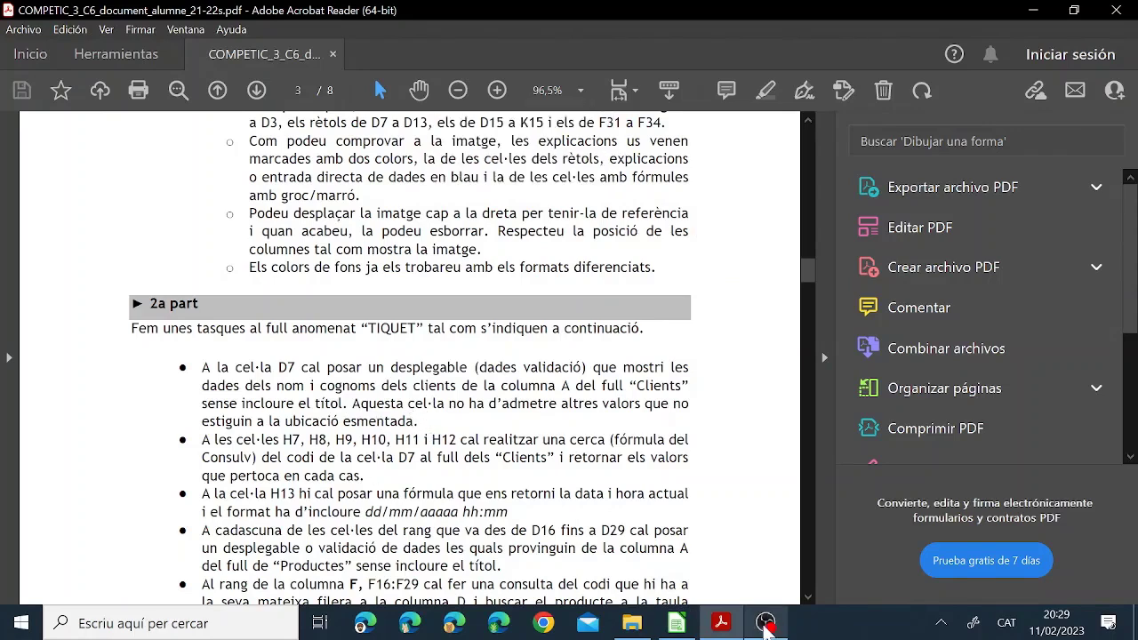
left_click(677, 624)
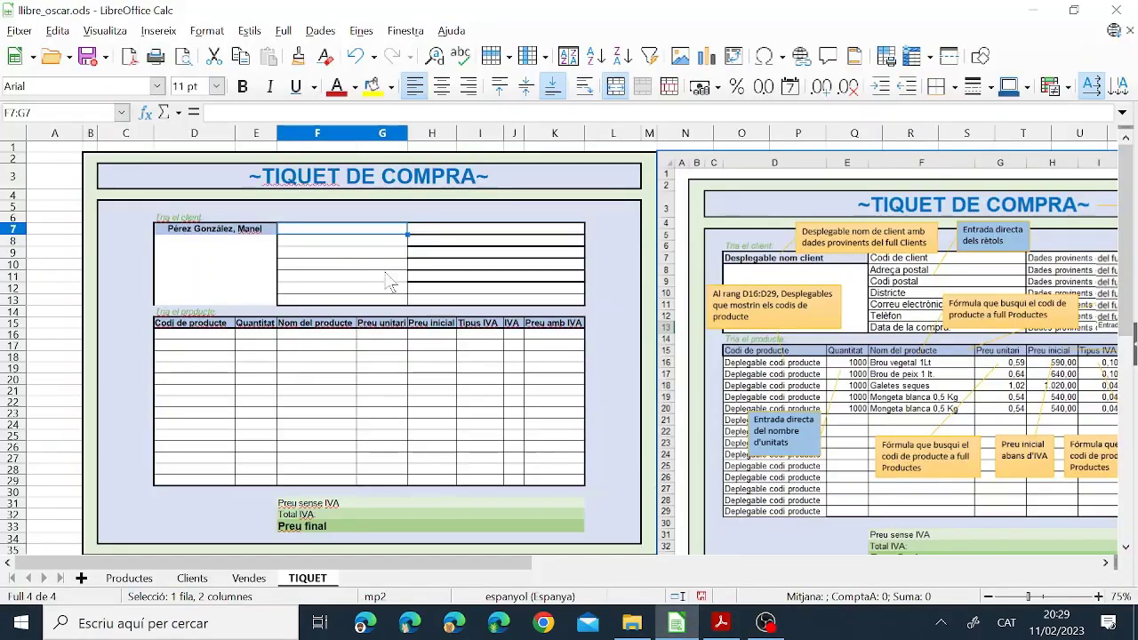
left_click(236, 231)
left_click(360, 30)
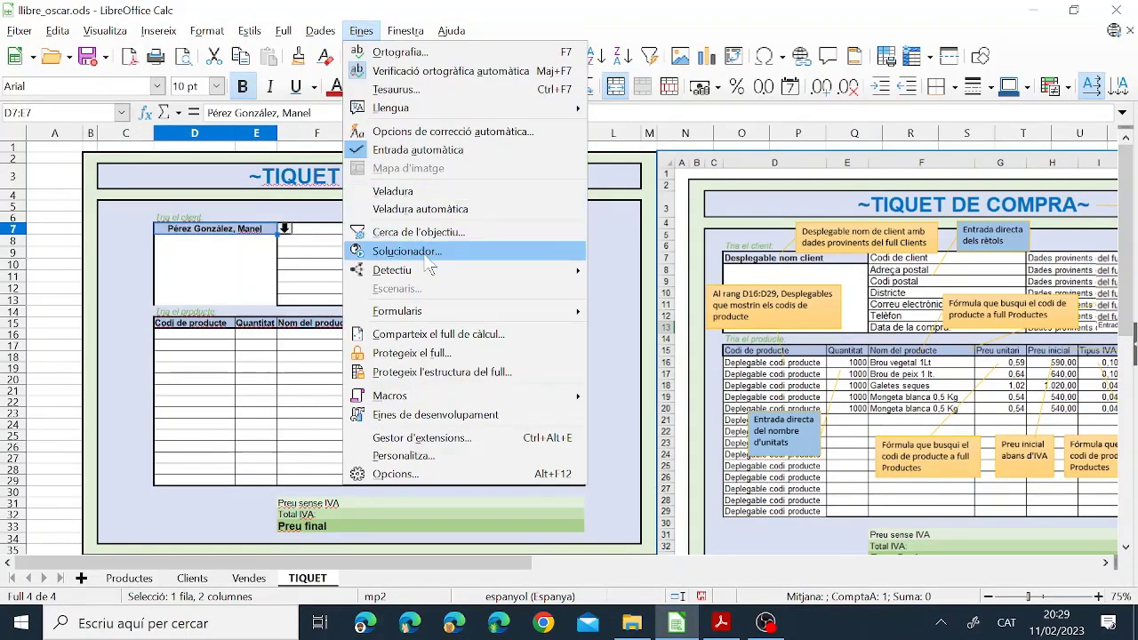
mouse_move(322, 30)
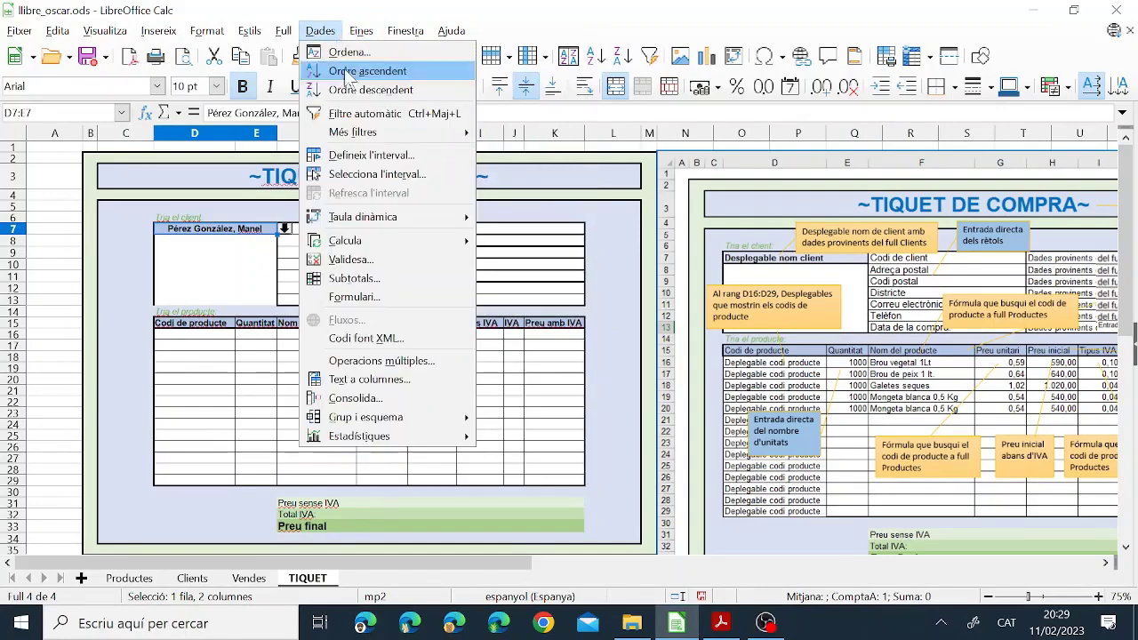
left_click(351, 259)
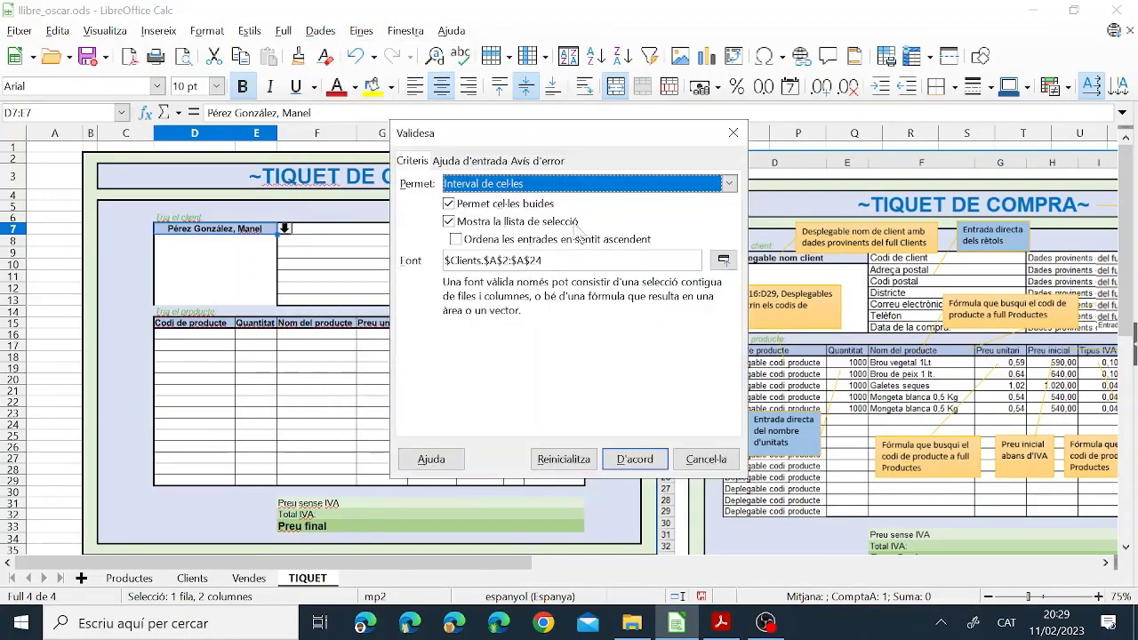
left_click(449, 203)
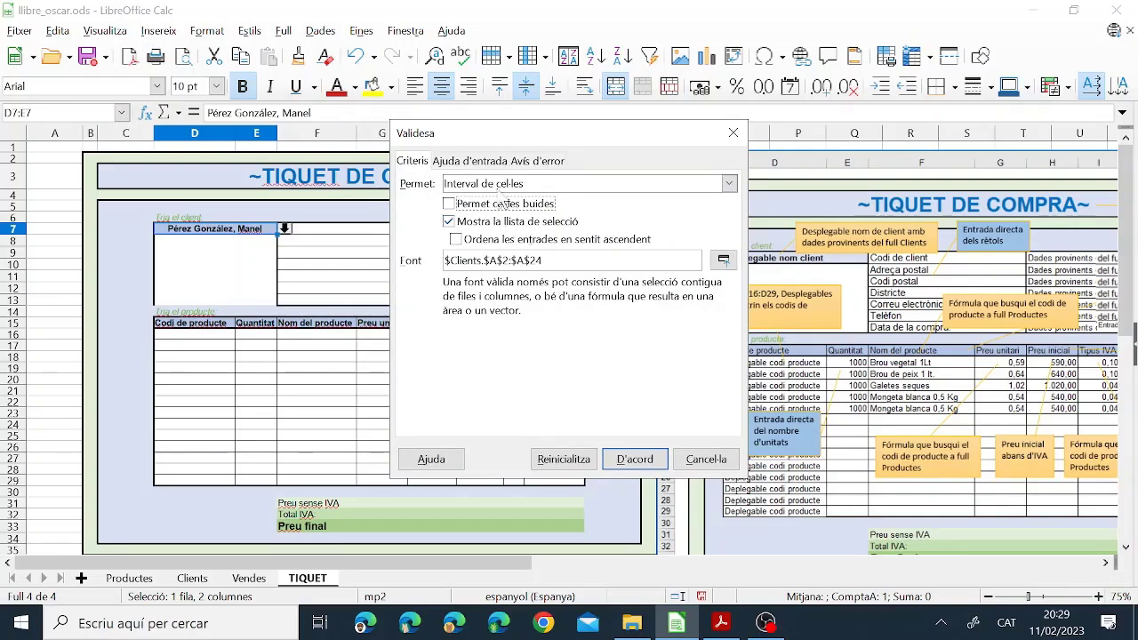
left_click(492, 167)
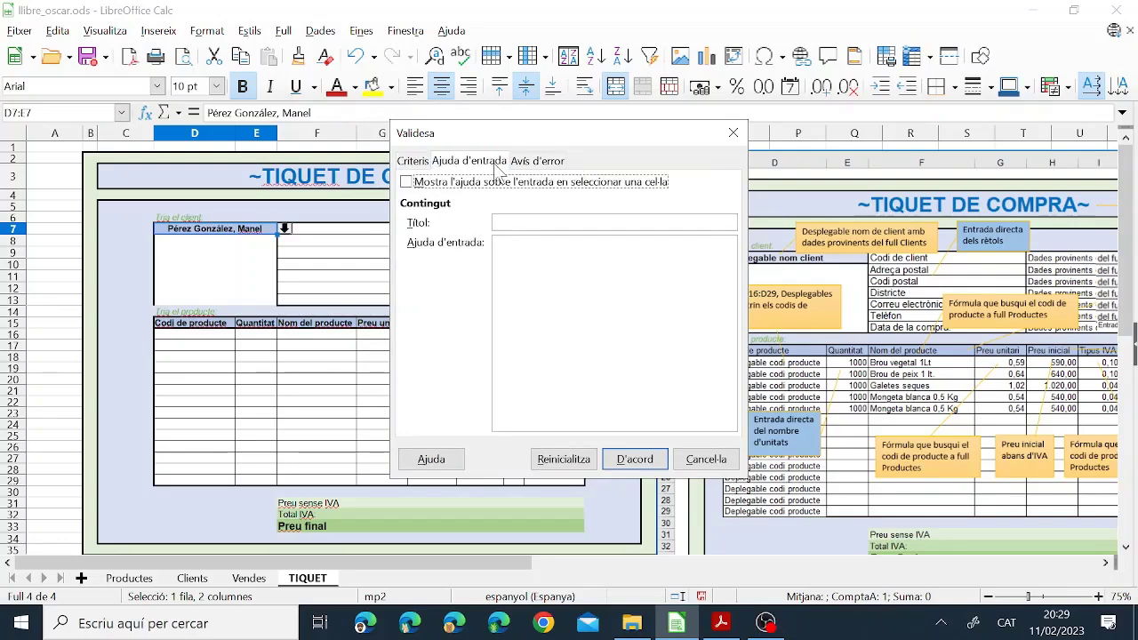
left_click(556, 161)
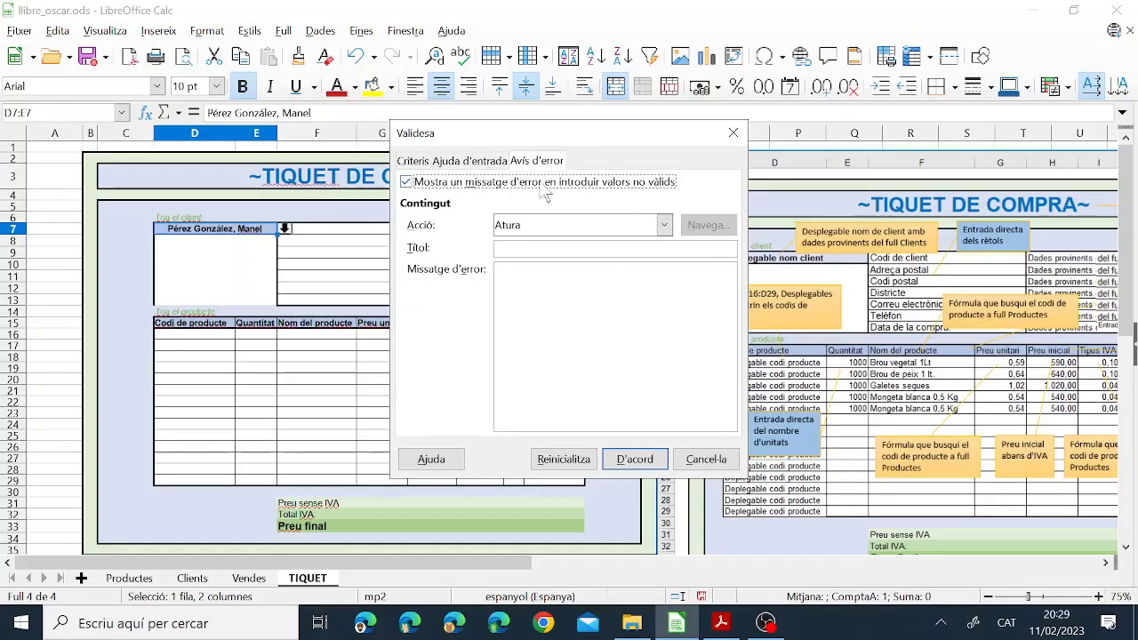
left_click(420, 163)
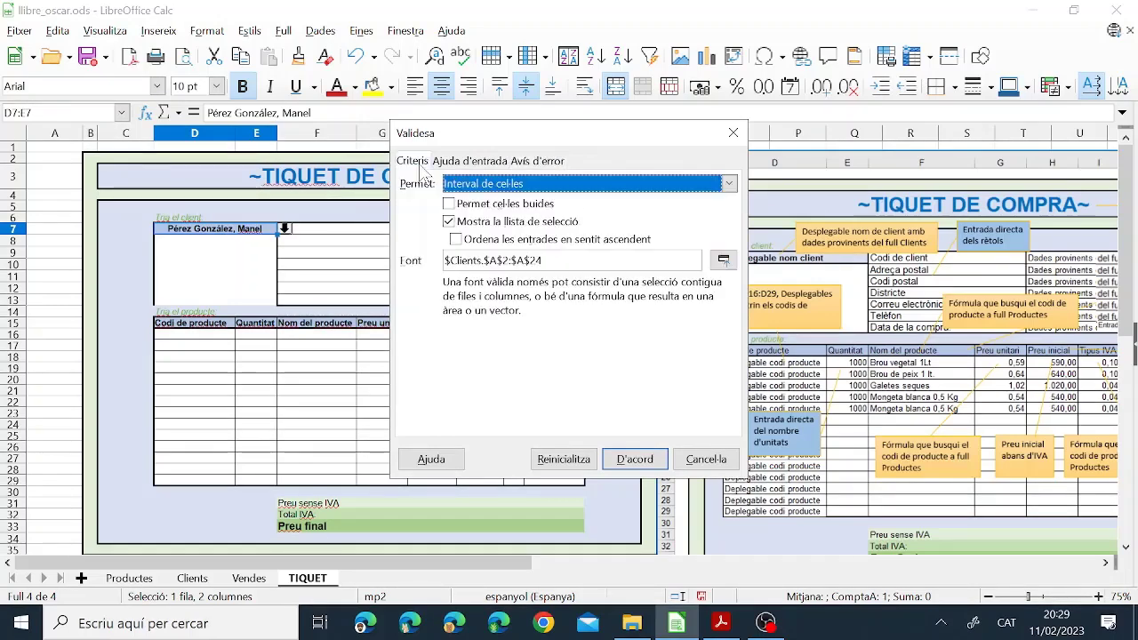
left_click(635, 460)
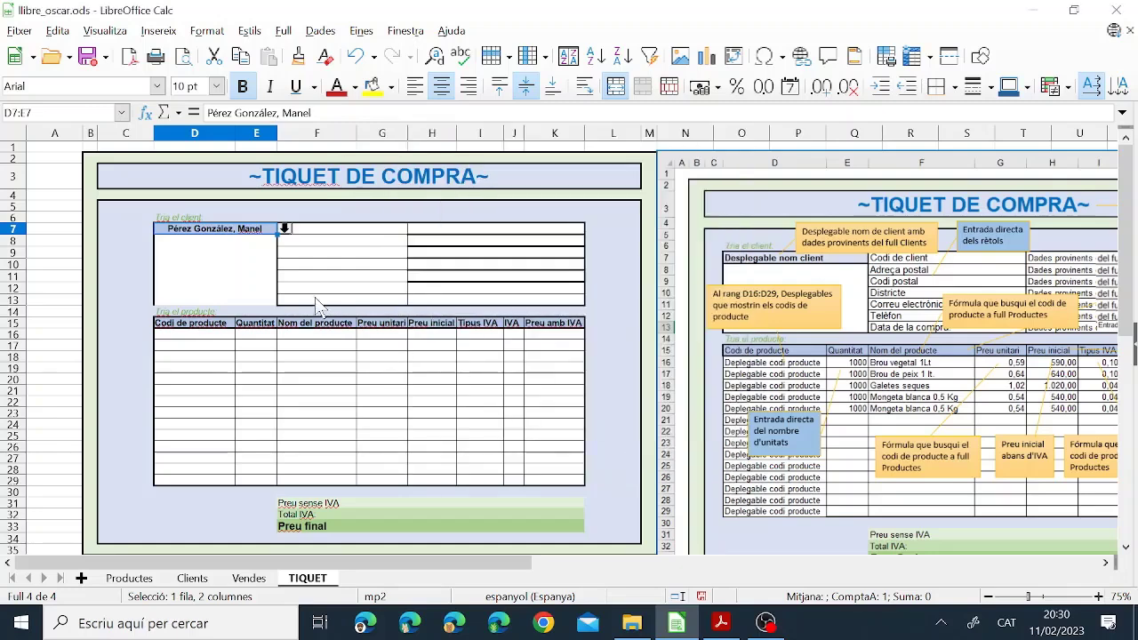
Try to enter "sss" in D7 to test that the validity rule rejects values outside the client list
type("sss")
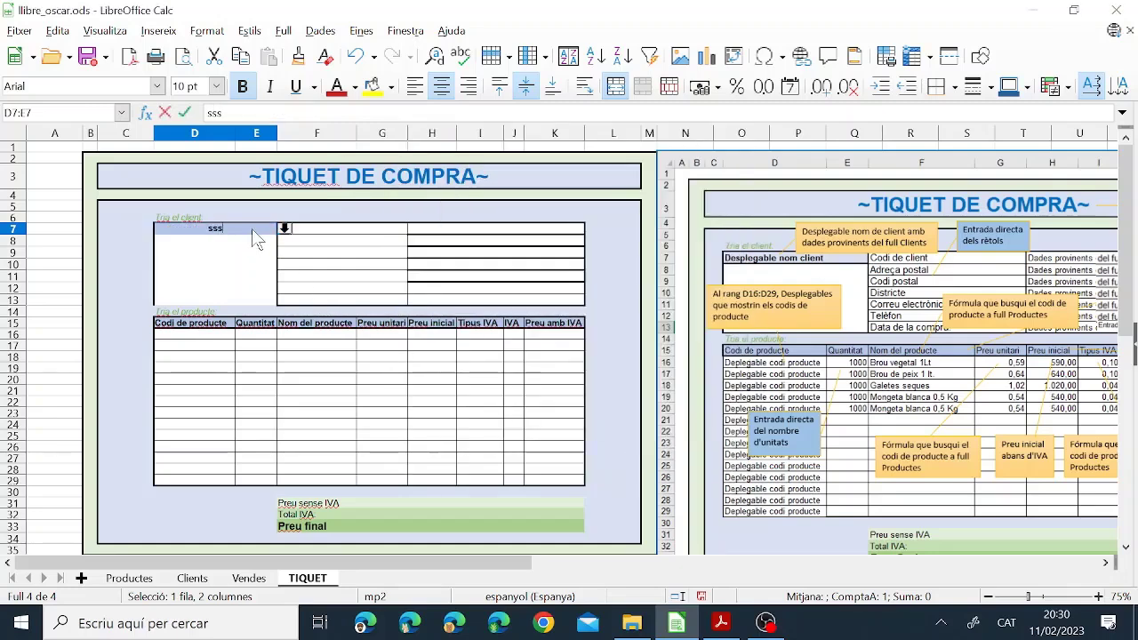
key("Return")
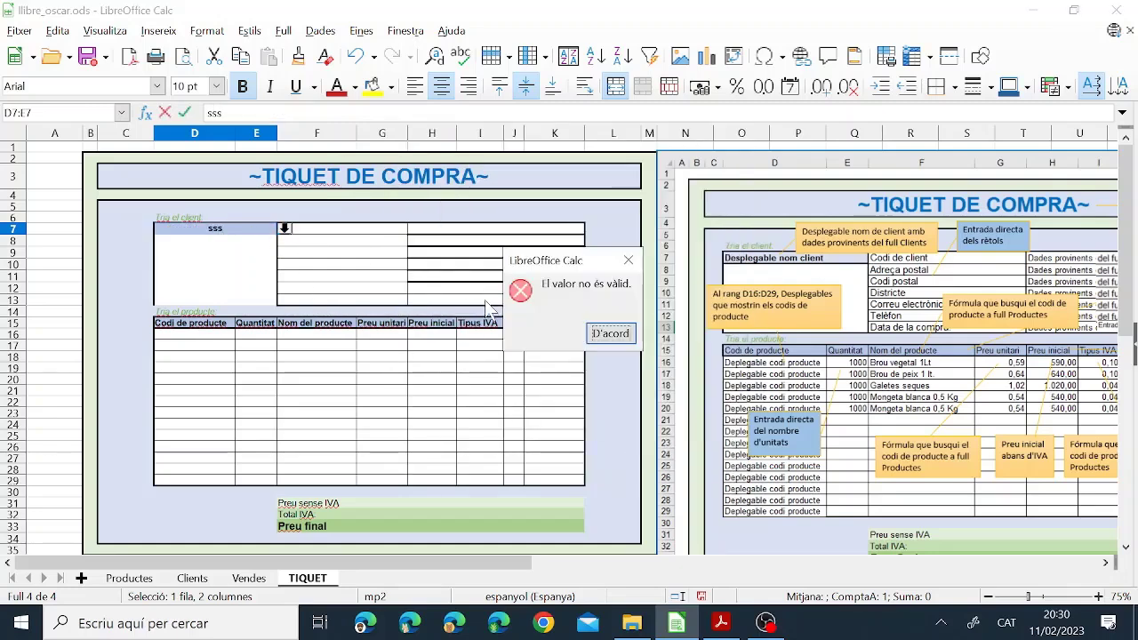
left_click(599, 335)
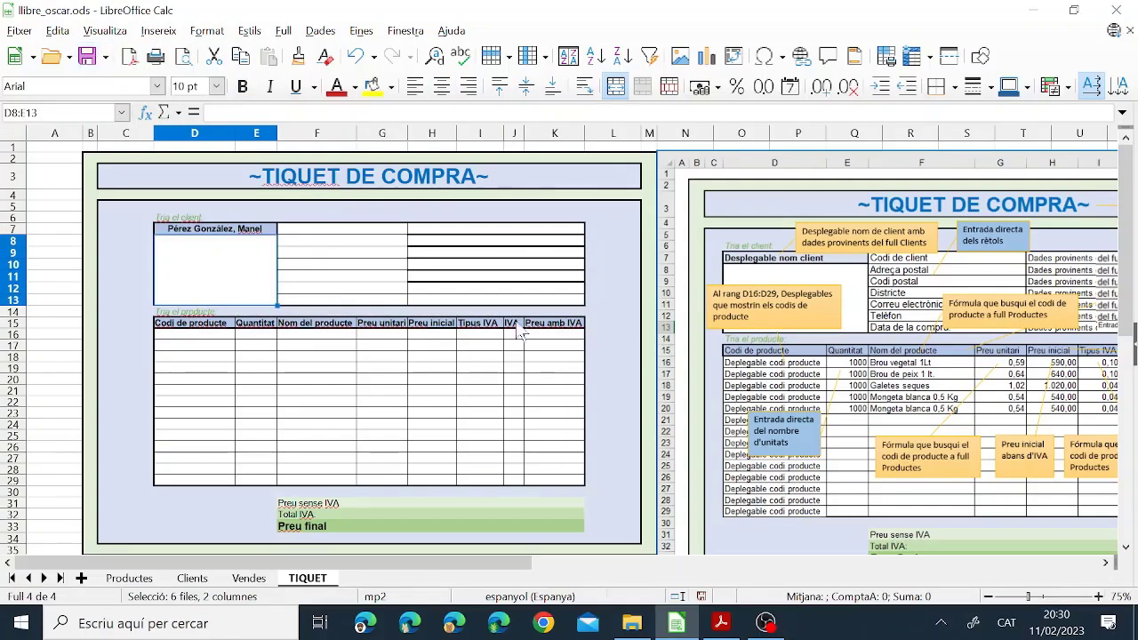
Read the assignment PDF's instructions for the lookup cells H7 to H12, and return to those cells on the TIQUET sheet
left_click(721, 622)
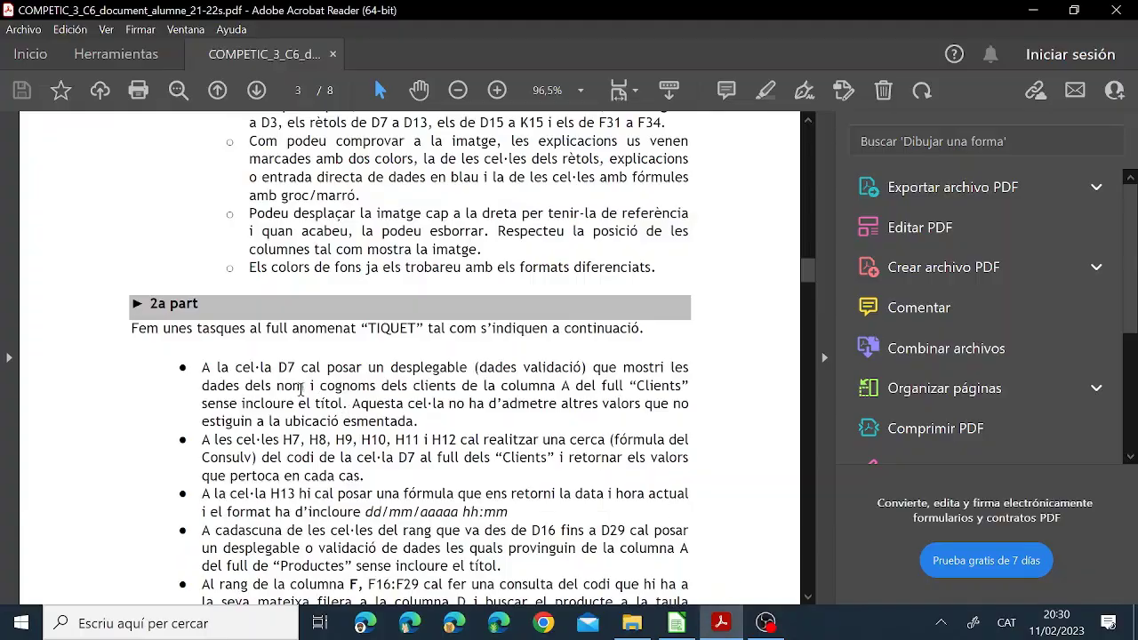
scroll(276, 418, "down", 2)
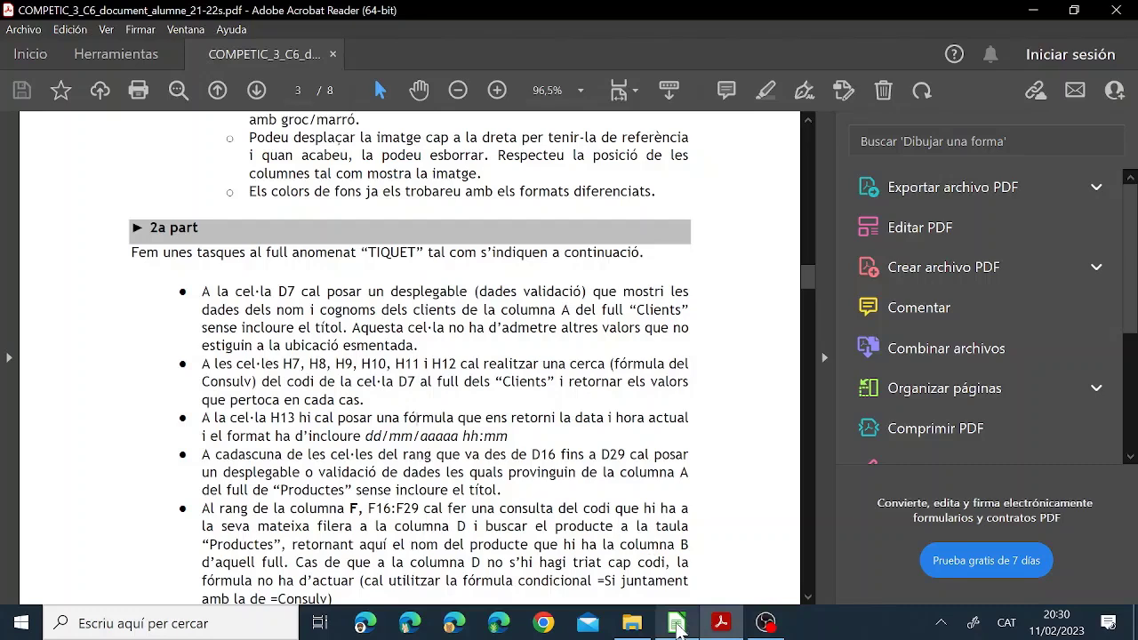
left_click(596, 495)
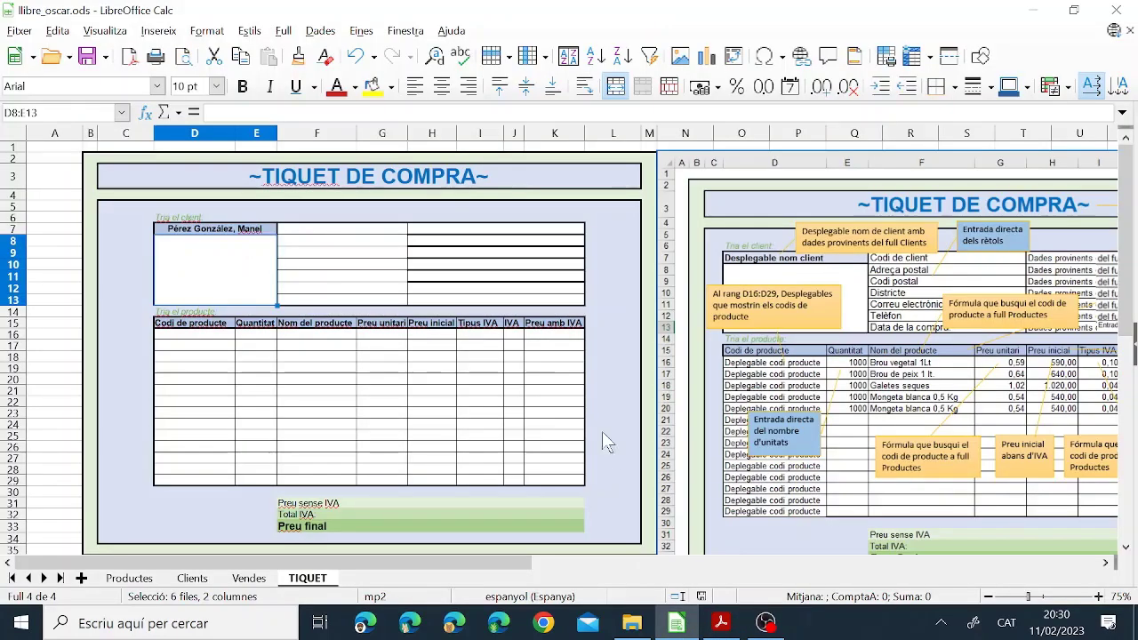
left_click(435, 231)
left_click(434, 241)
left_click(433, 252)
Enter the labels "Codi de client", "Adreça postal" and "Codi postal" in F7, F8 and F9
left_click(336, 231)
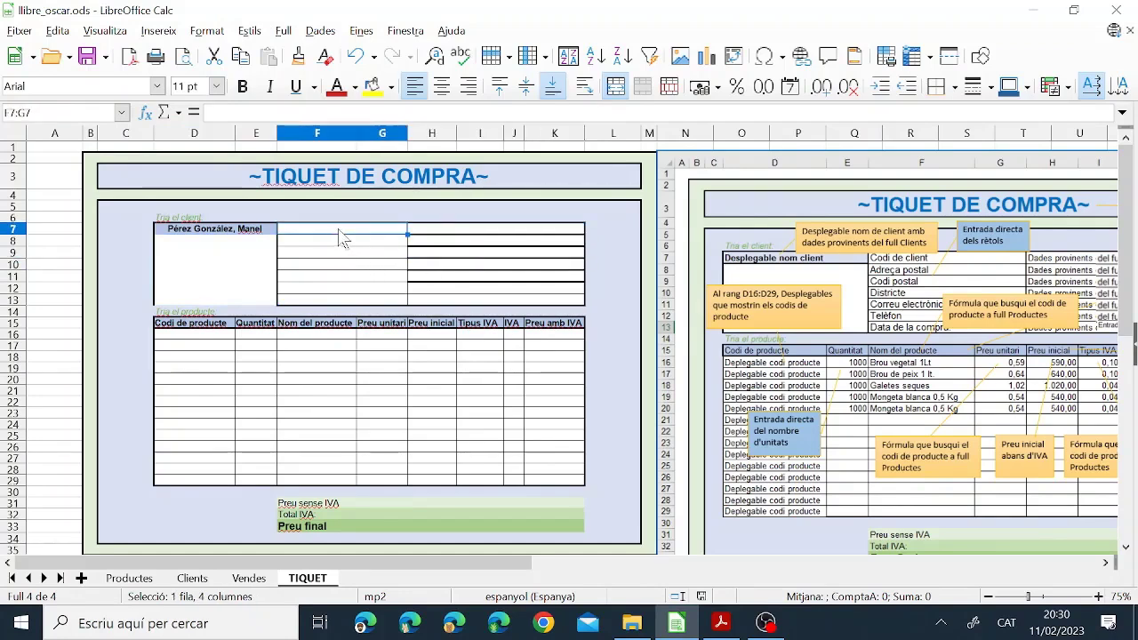
type("Codi de client")
key("Return")
type("Ad")
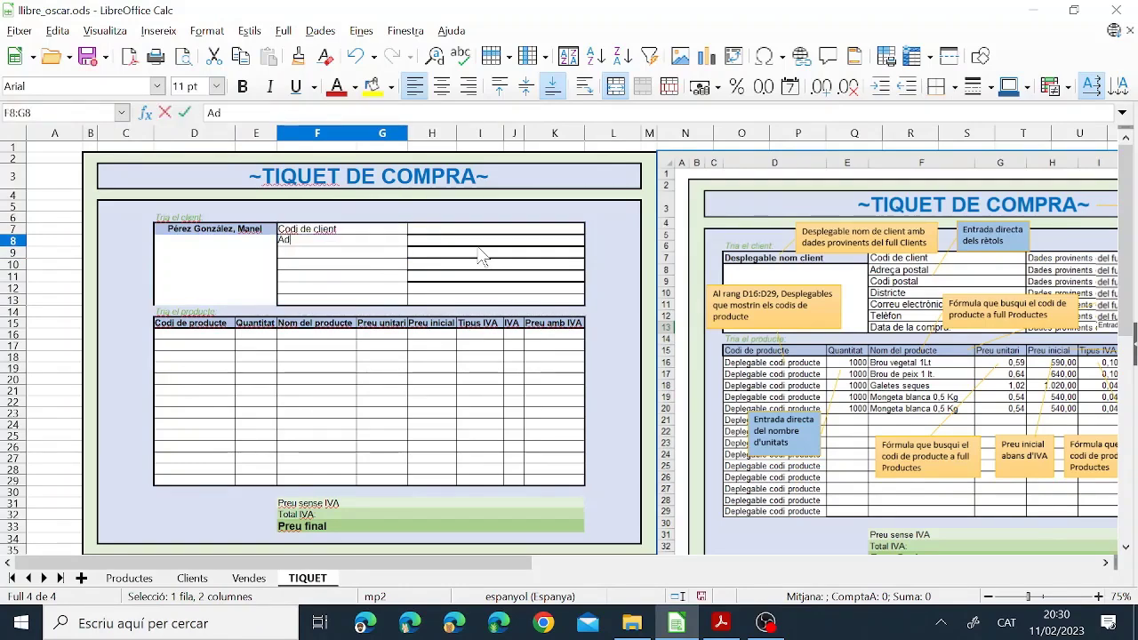
type("reça postal")
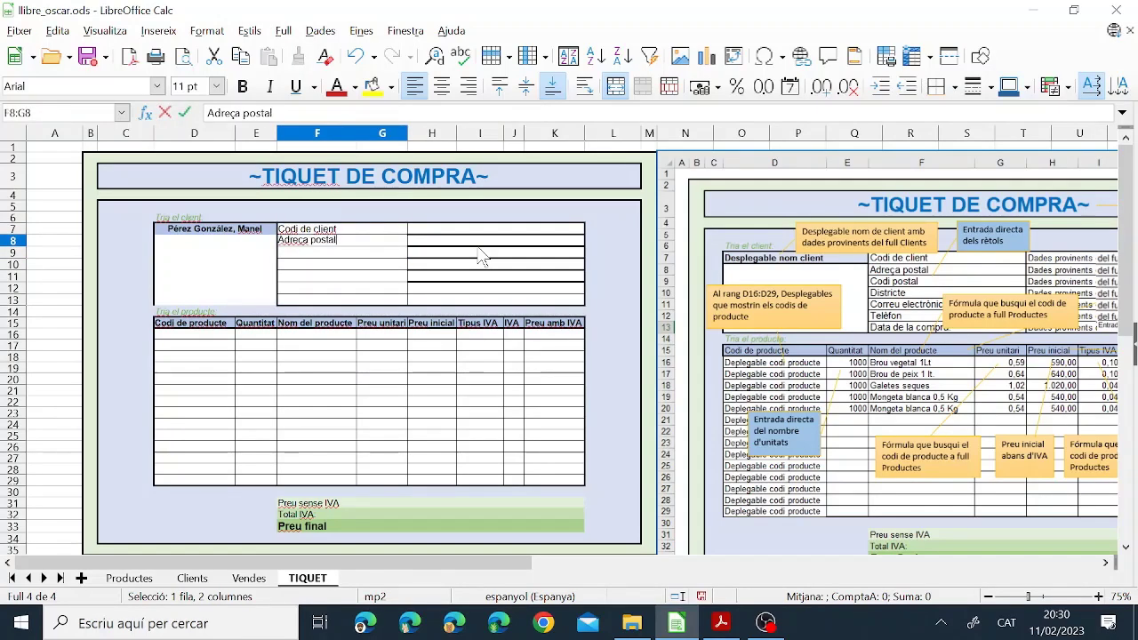
key("Return")
type("Codi postal")
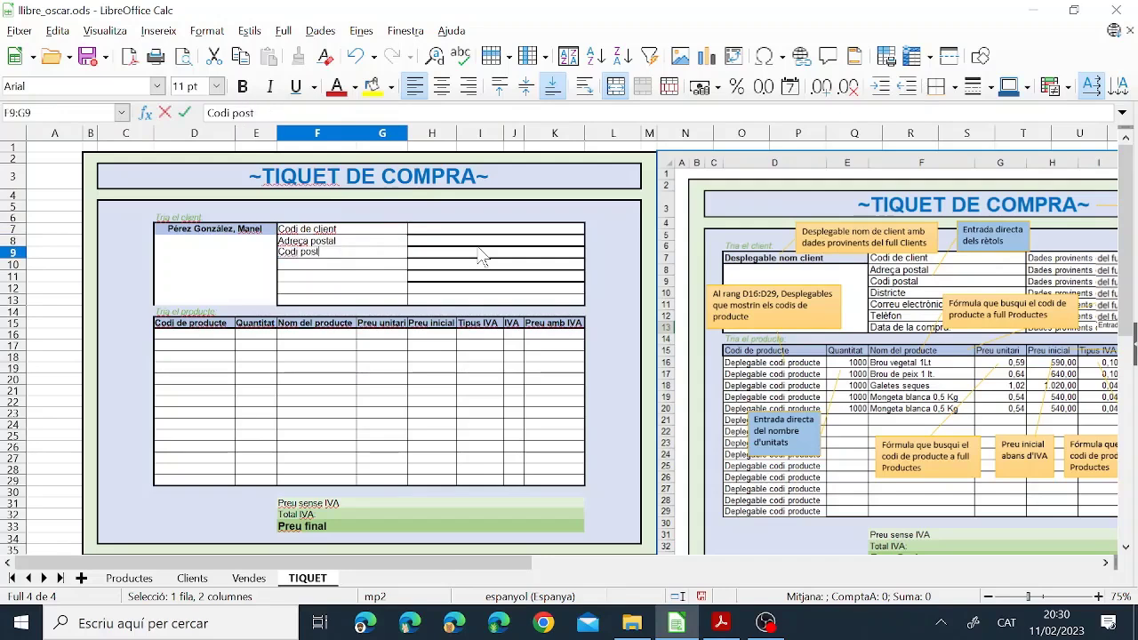
key("Return")
Enter the labels "Districte", "Correu electrònic", "Telèfon" and "Data de la compra" in F10 to F13
type("District")
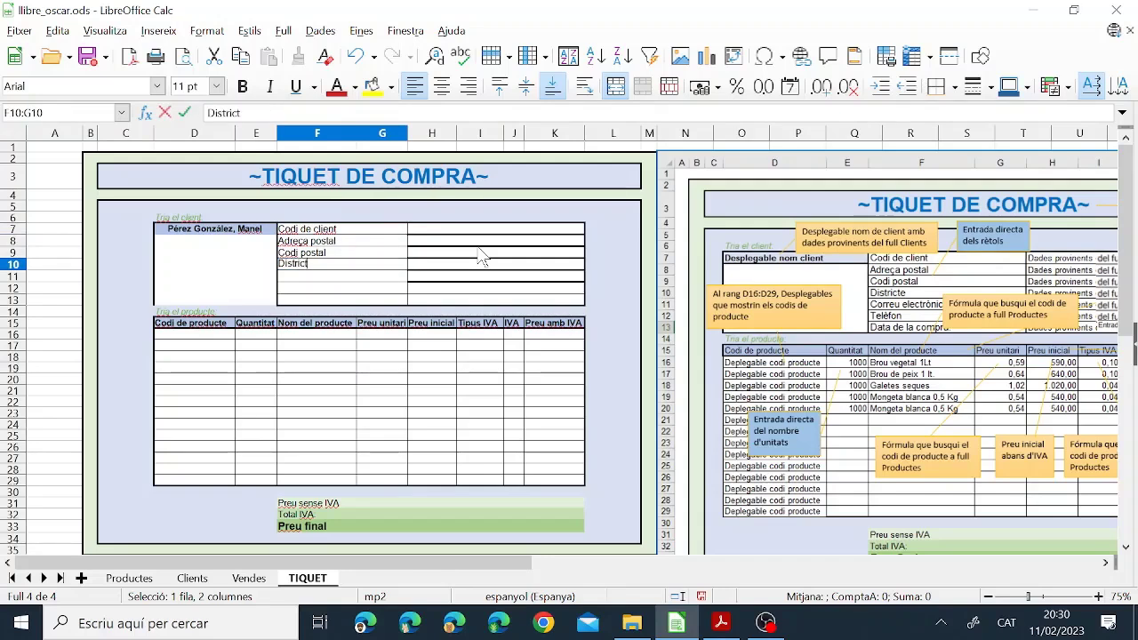
type("e")
key("Return")
type("Cor")
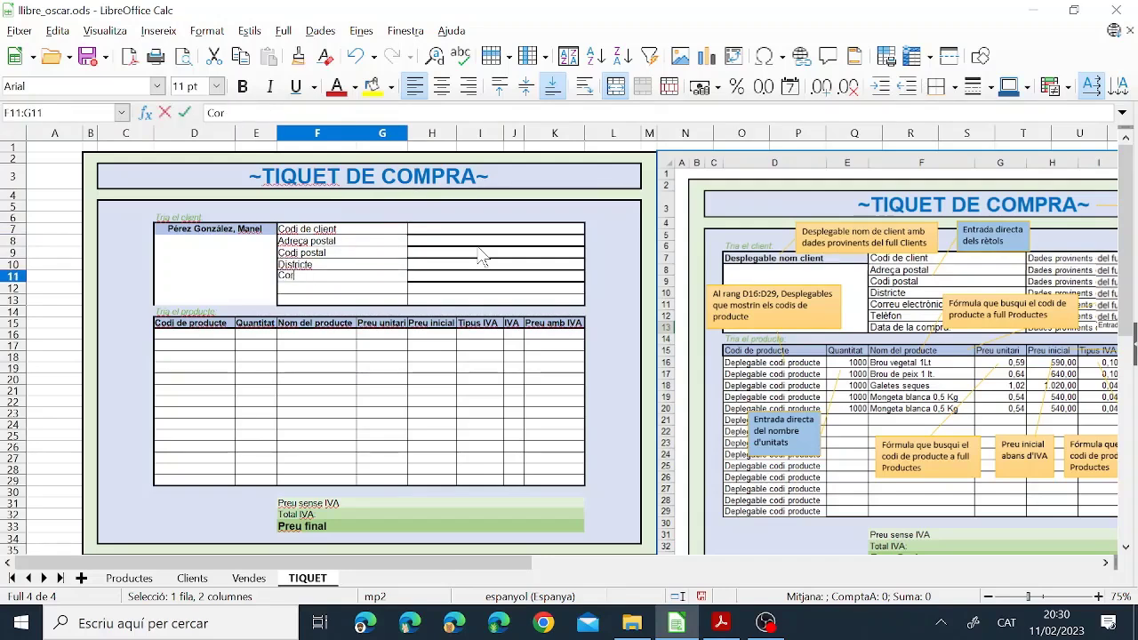
type("reu electrònic")
key("Return")
type("Tel")
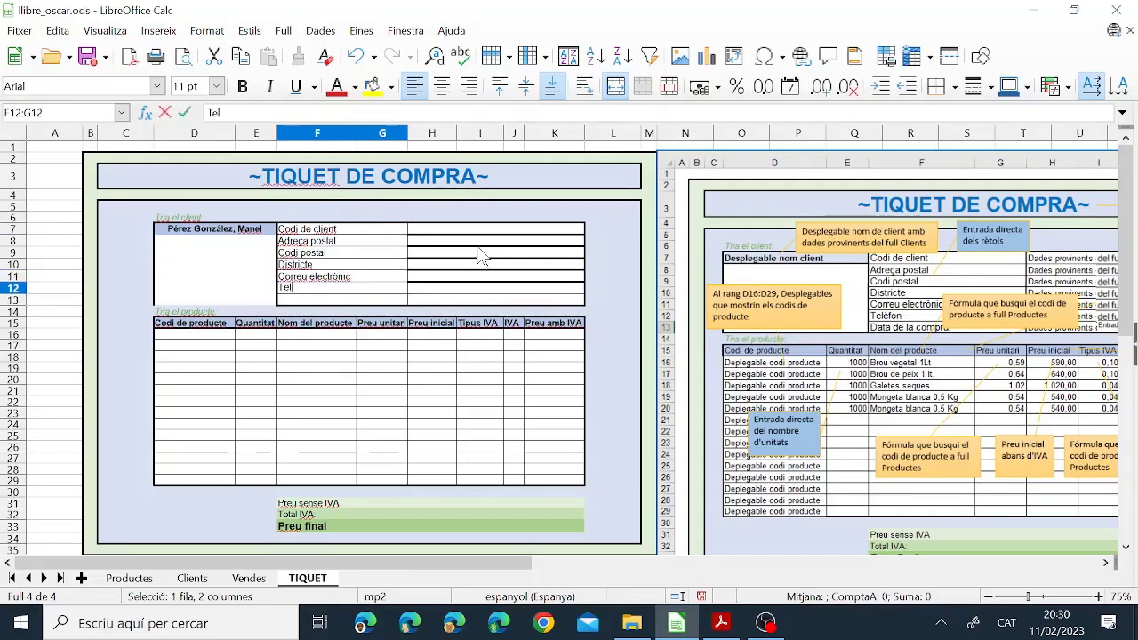
type("èfon")
key("Return")
type("Data de la compra")
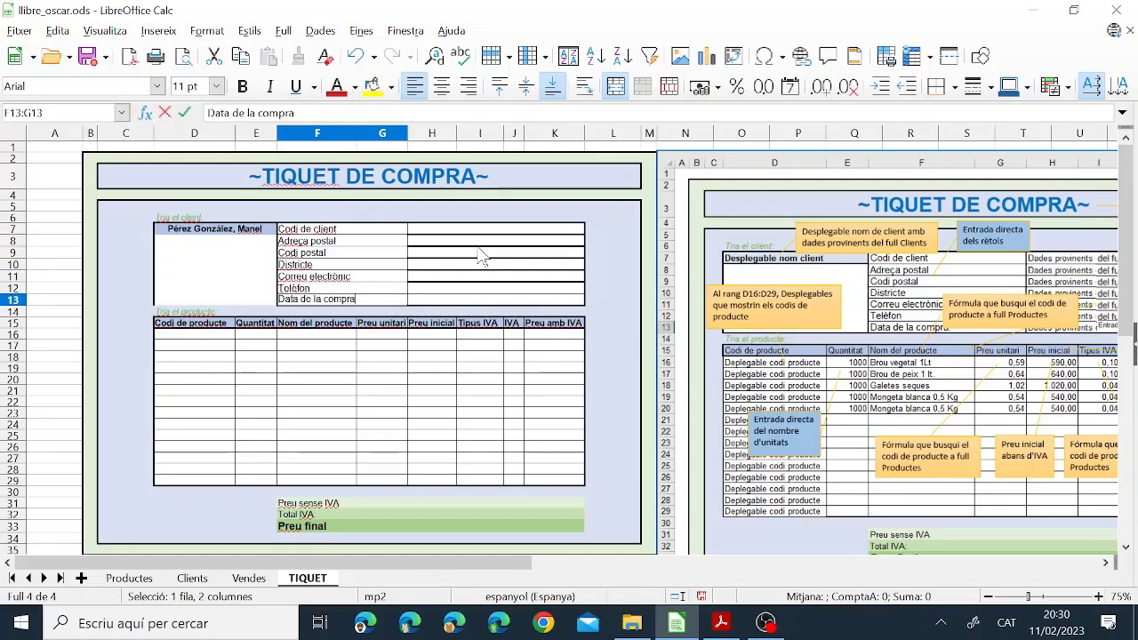
Enter =consulv(D7;$Clients.A:L;6;0) in H7 to look up the client code in columns A to L of the Clients sheet
left_click(528, 228)
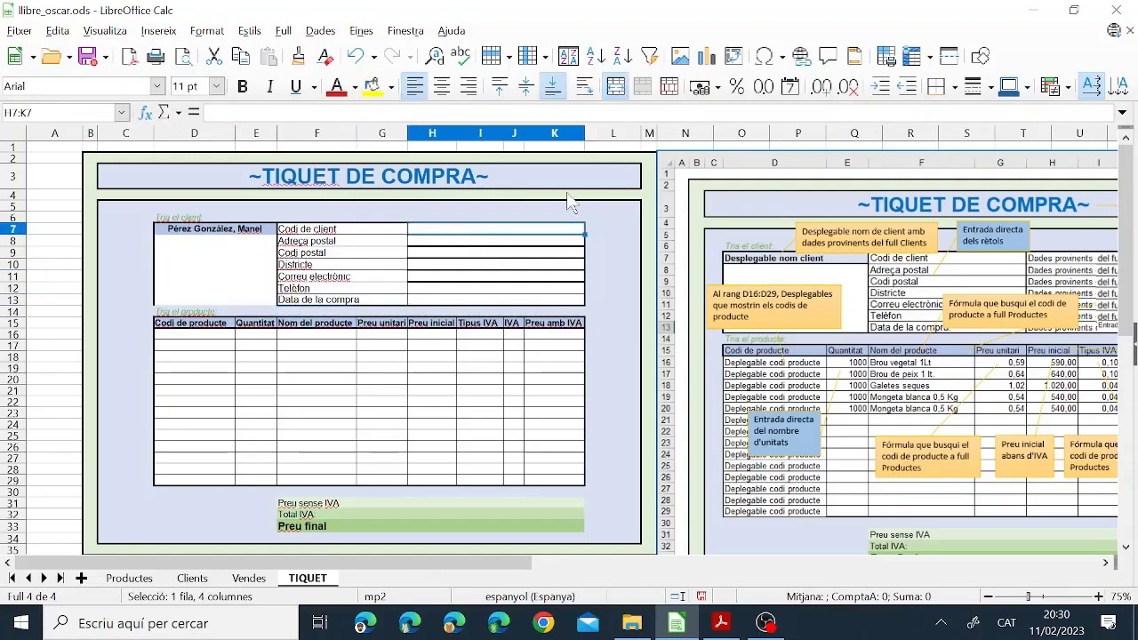
type("=con")
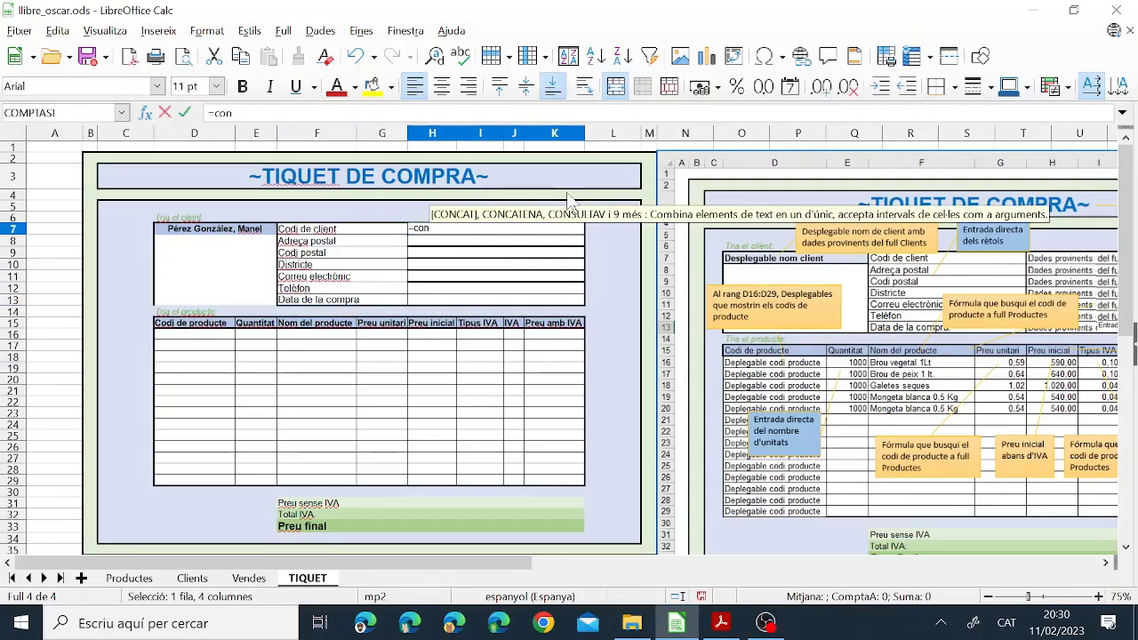
type("sulv(")
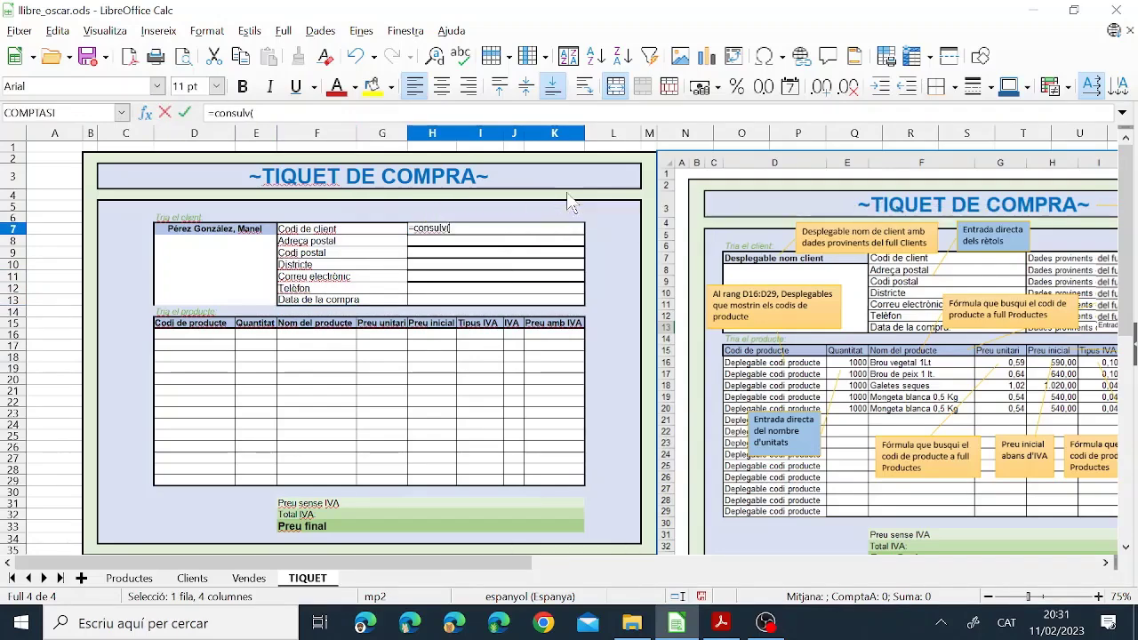
left_click(229, 242)
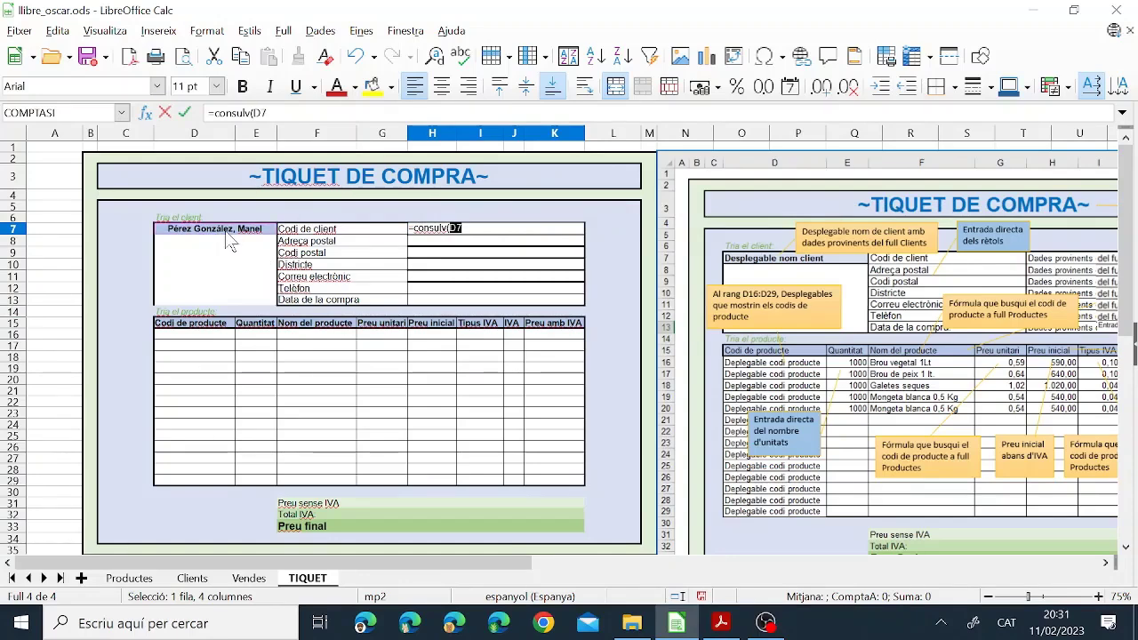
type(";")
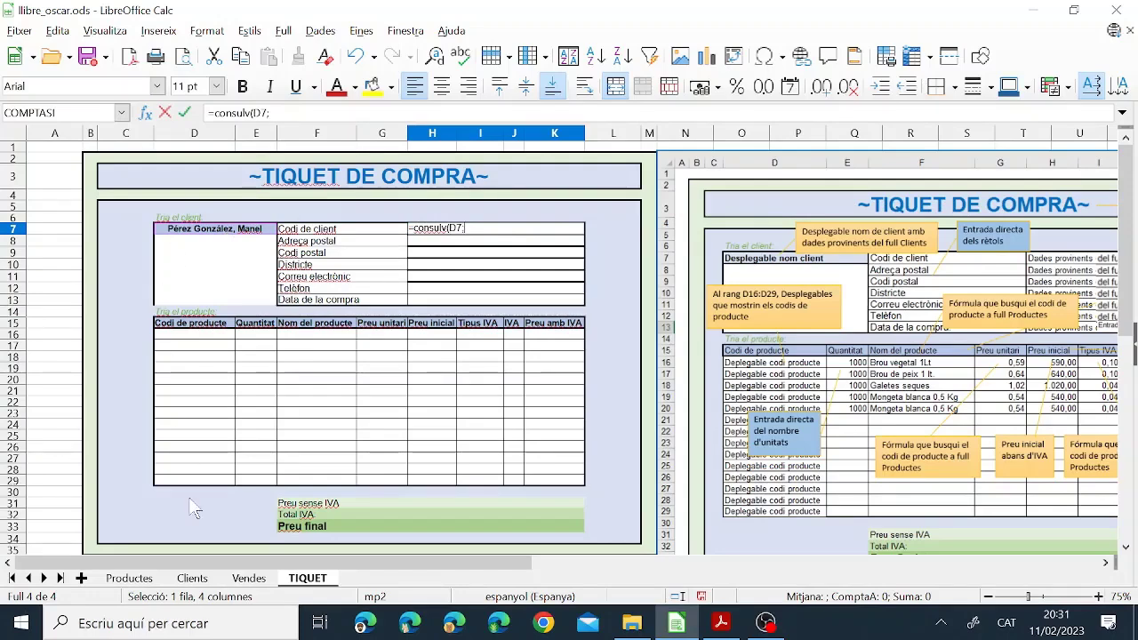
left_click(191, 580)
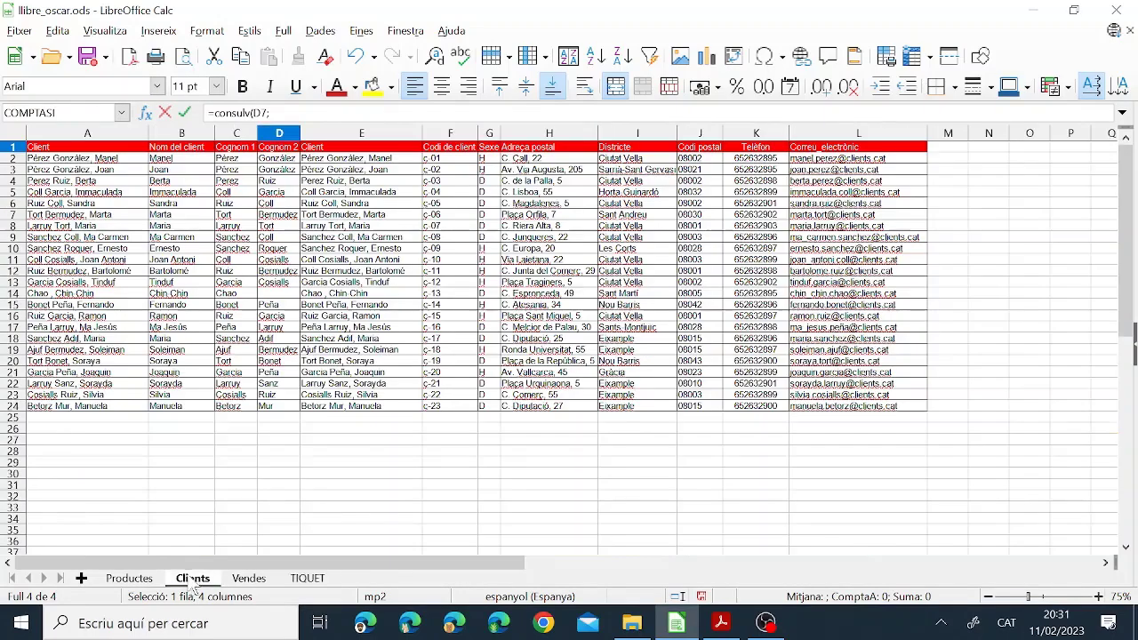
left_click(93, 138)
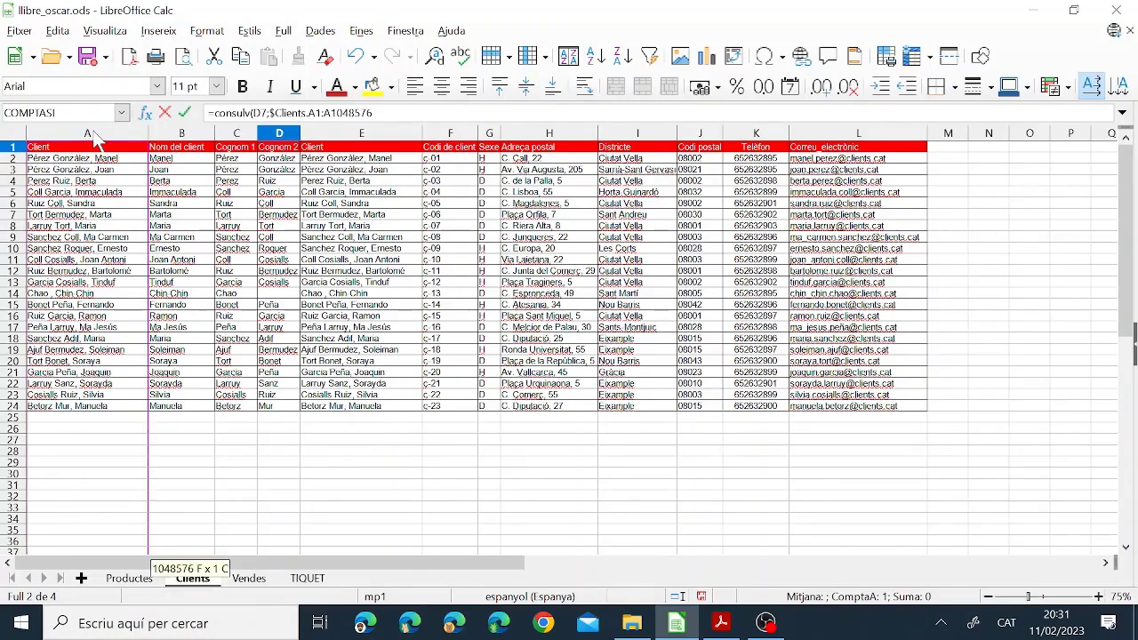
left_click_drag(95, 140, 449, 142)
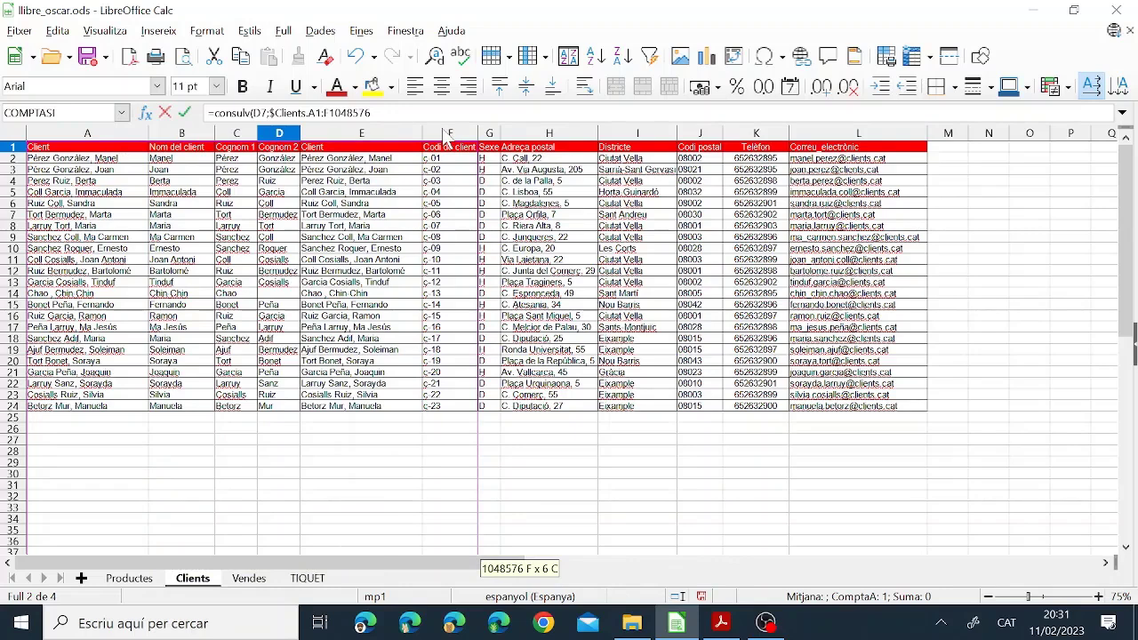
left_click_drag(449, 142, 846, 142)
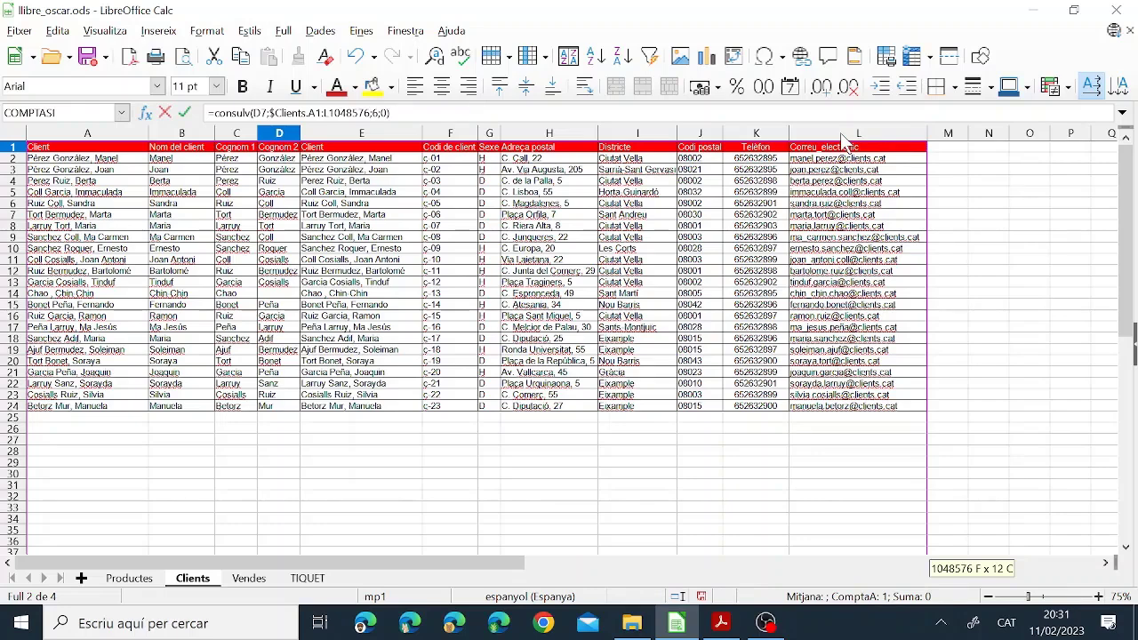
key("ctrl+Page_Down")
key("ctrl+Page_Down")
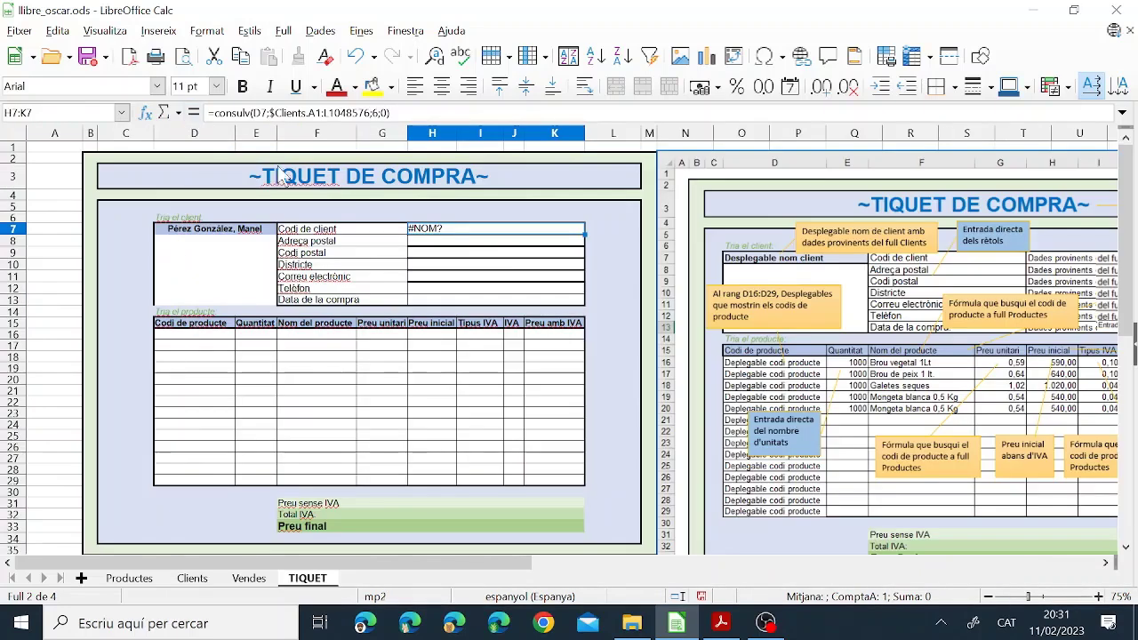
Inspect H7's lookup formula and its search cell D7, checking the formula's structure in the function wizard
left_click(456, 246)
left_click(460, 232)
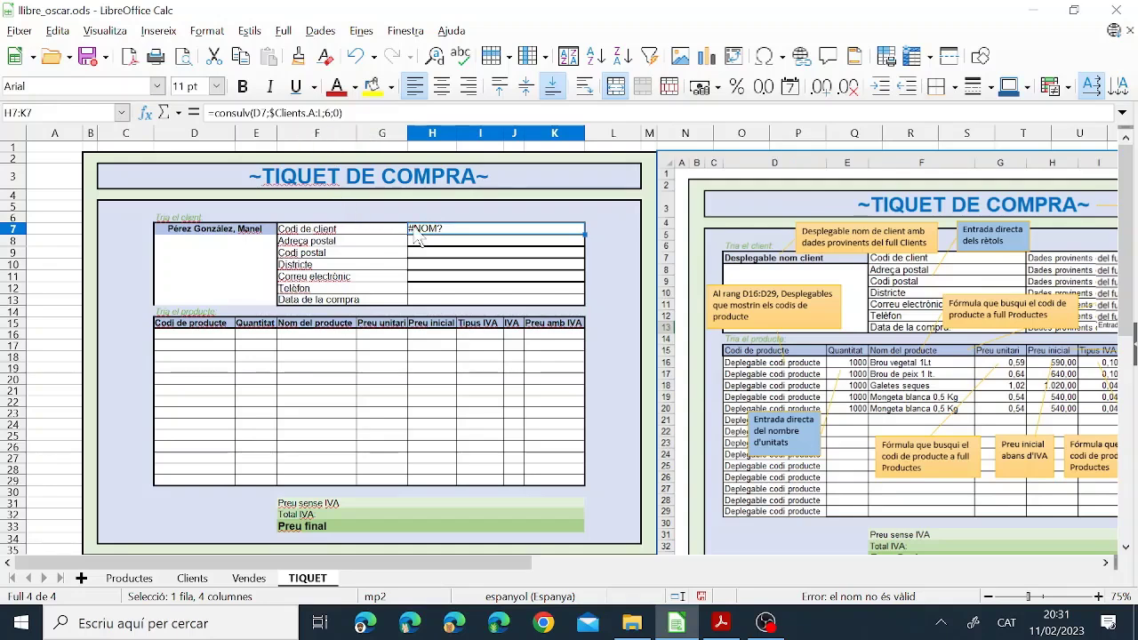
left_click(222, 238)
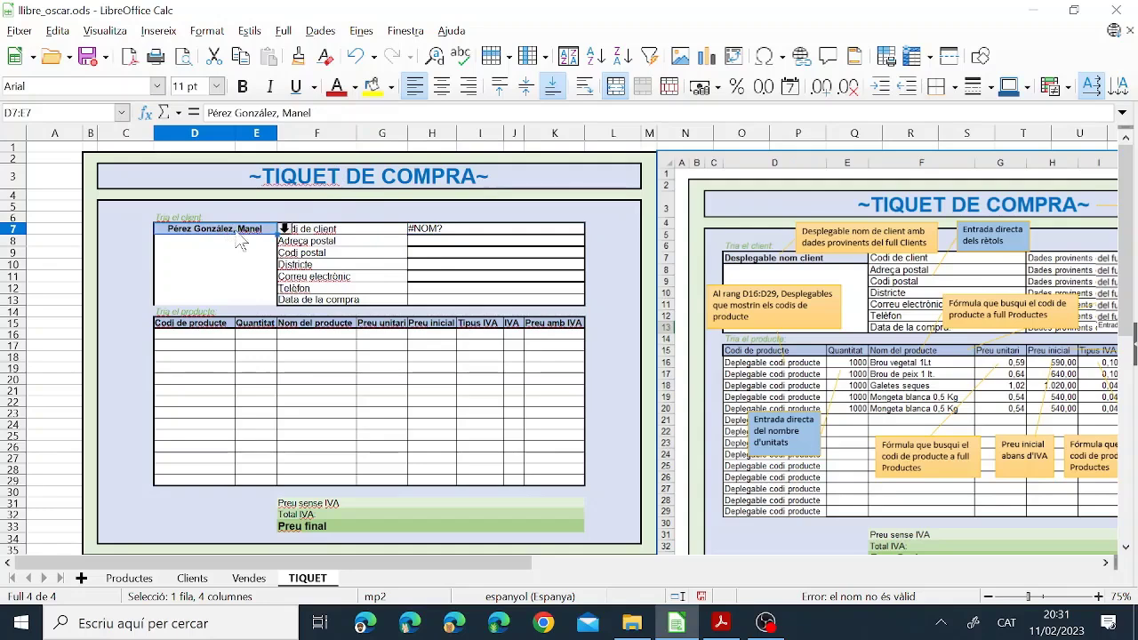
left_click(461, 234)
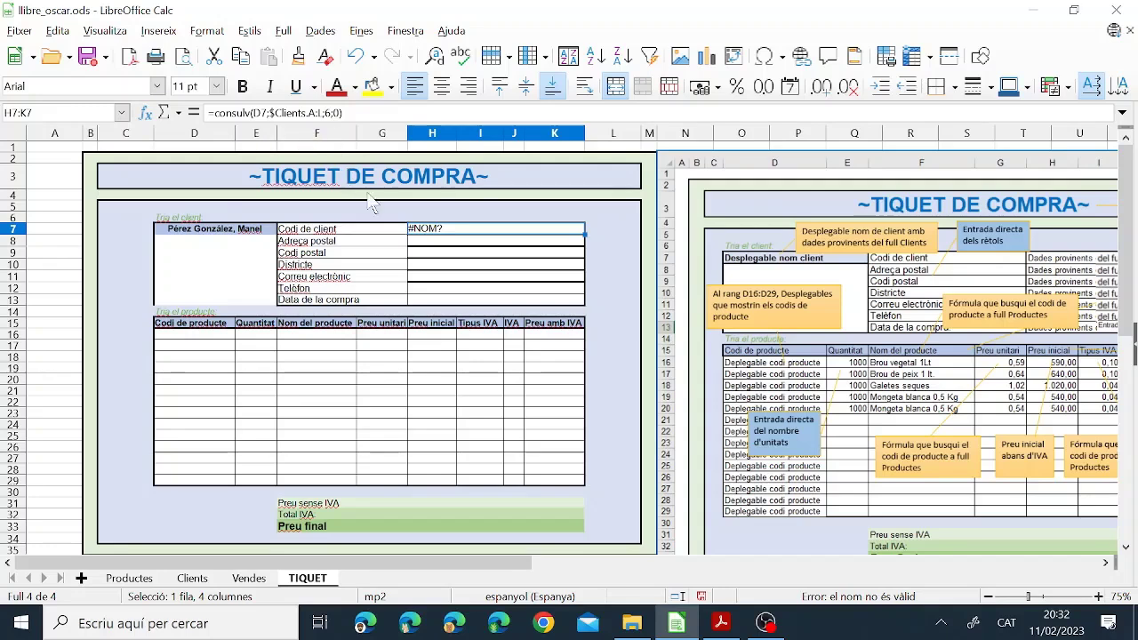
left_click(144, 113)
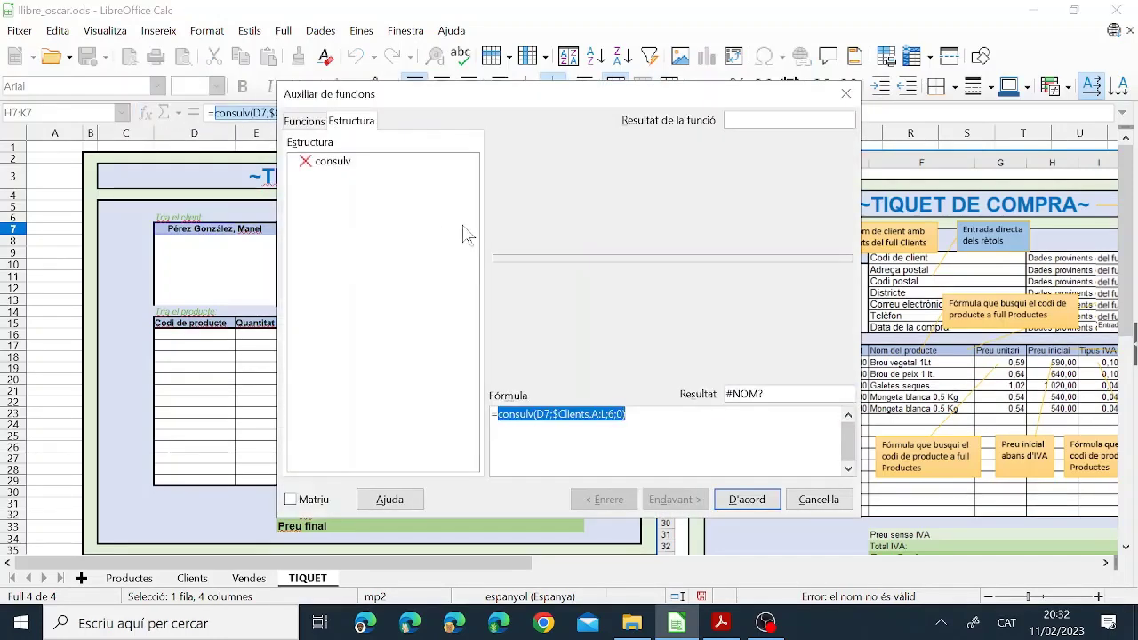
left_click(819, 499)
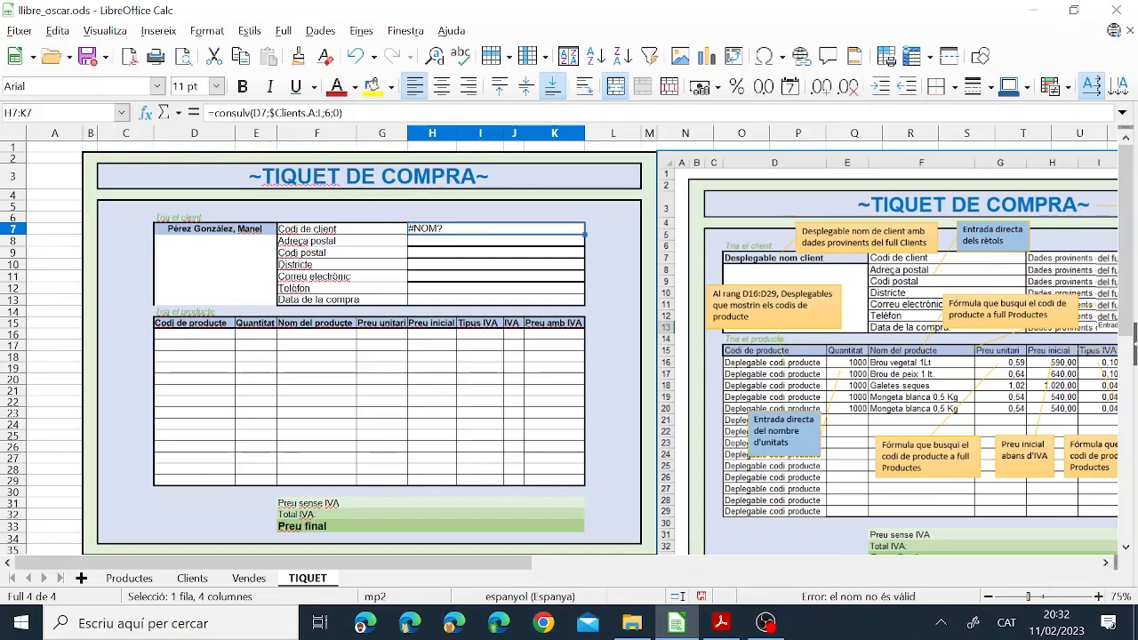
Correct the function name in H7's formula to CONSULTAV
left_click(239, 113)
type("ta")
key("Return")
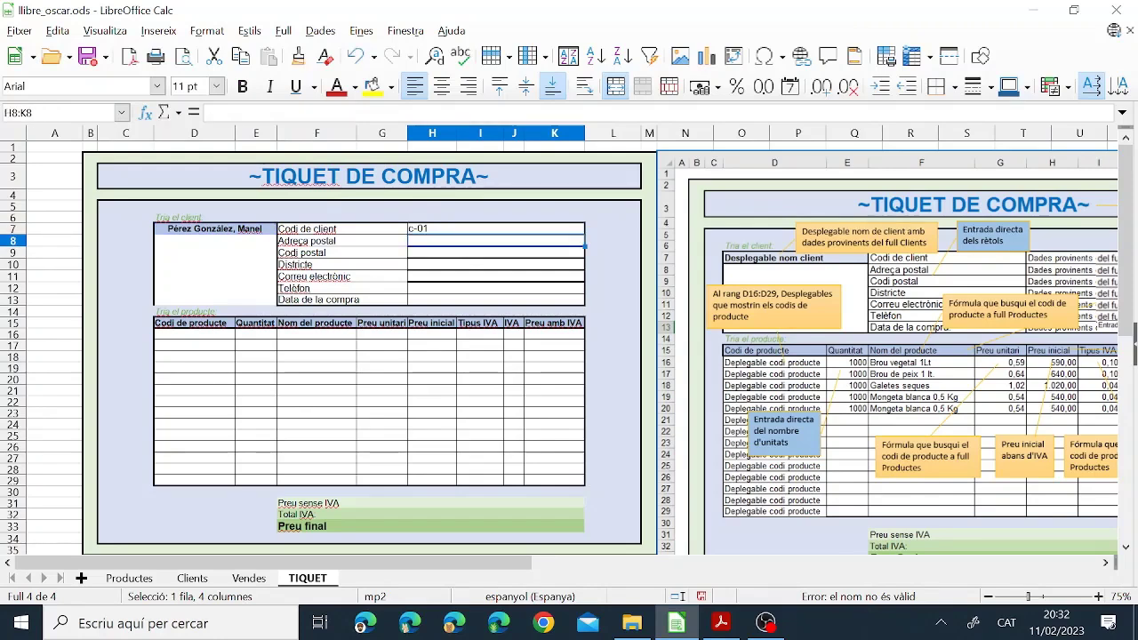
Compare the client code in H7 with the client code column on the Clients sheet, and return to TIQUET
left_click(480, 229)
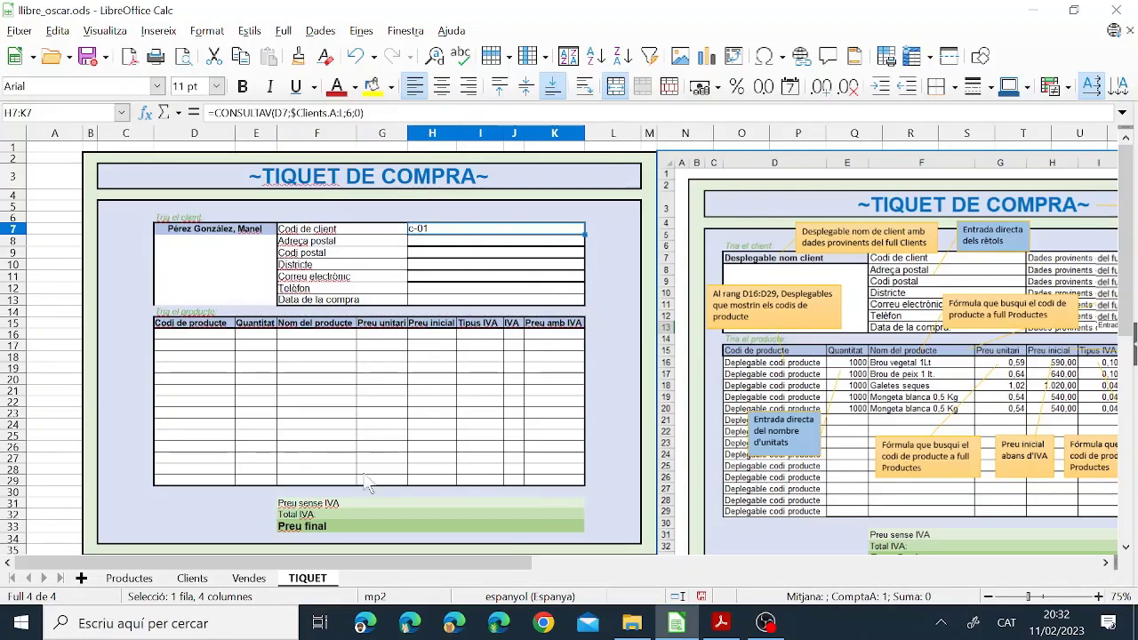
left_click(193, 579)
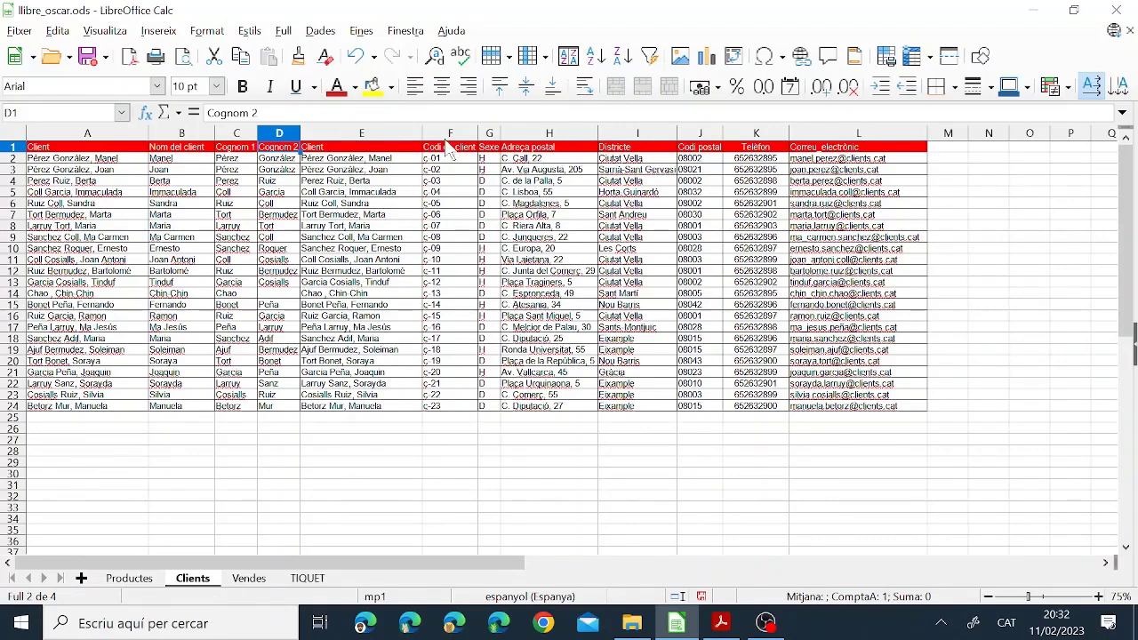
left_click(308, 578)
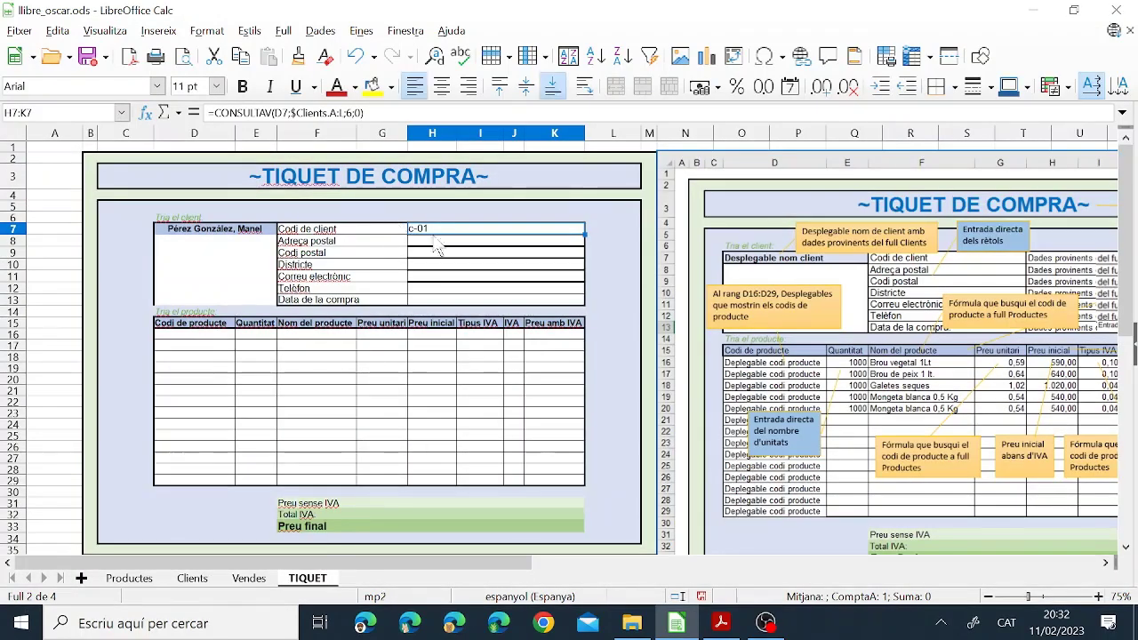
Fill H7's lookup formula down to H13 with the relative D7 reference, and check the copy in H8
left_click_drag(364, 113, 207, 113)
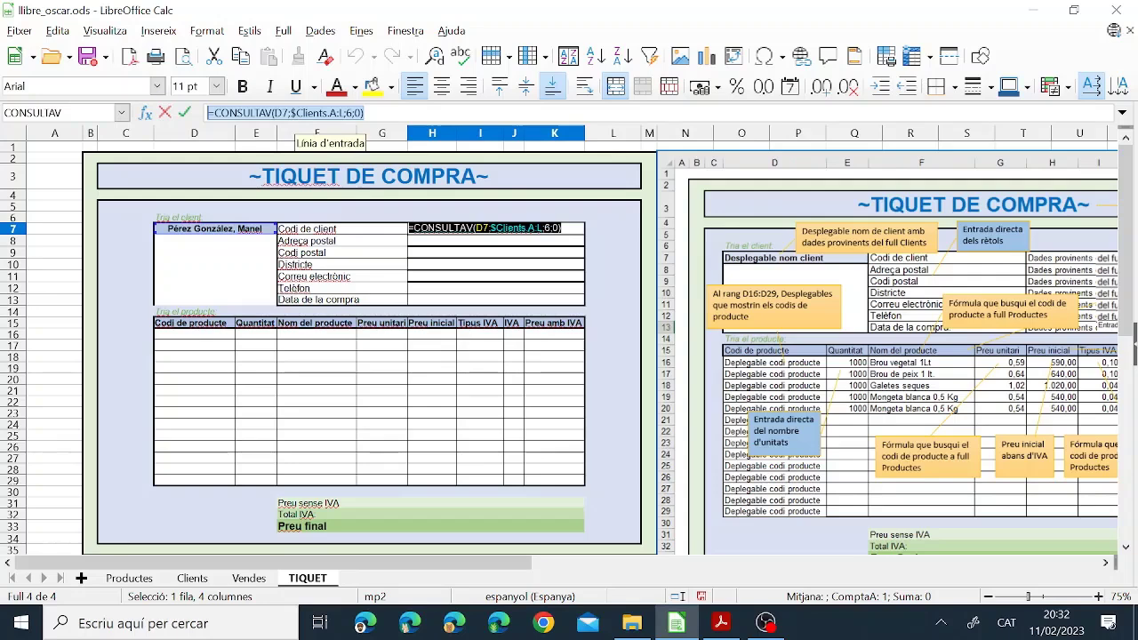
key("Escape")
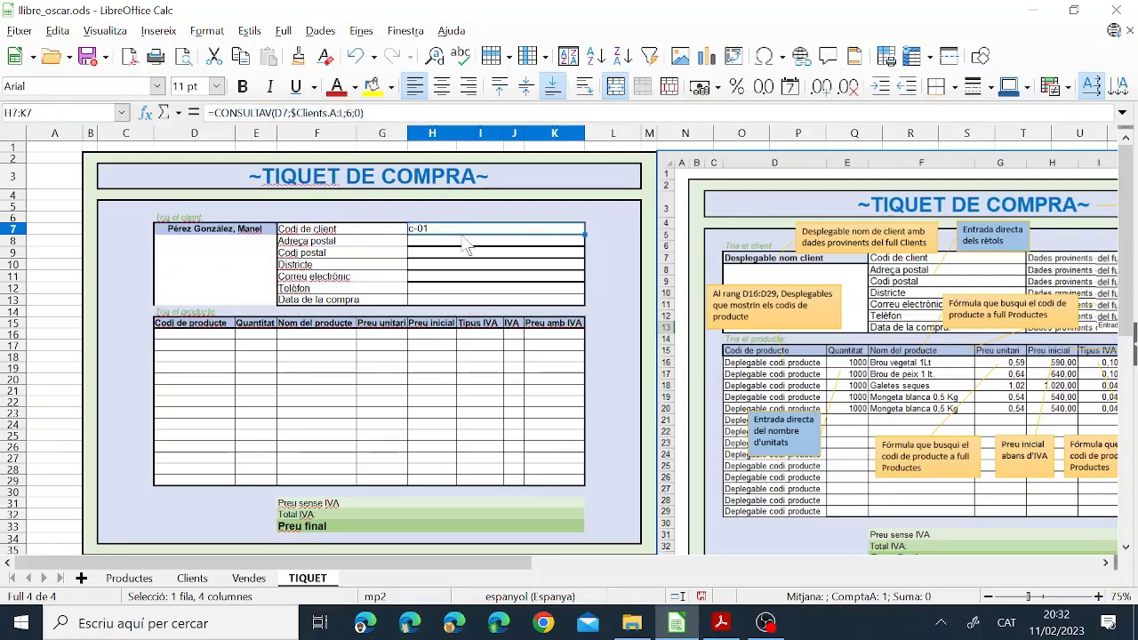
left_click_drag(584, 234, 584, 305)
left_click(425, 244)
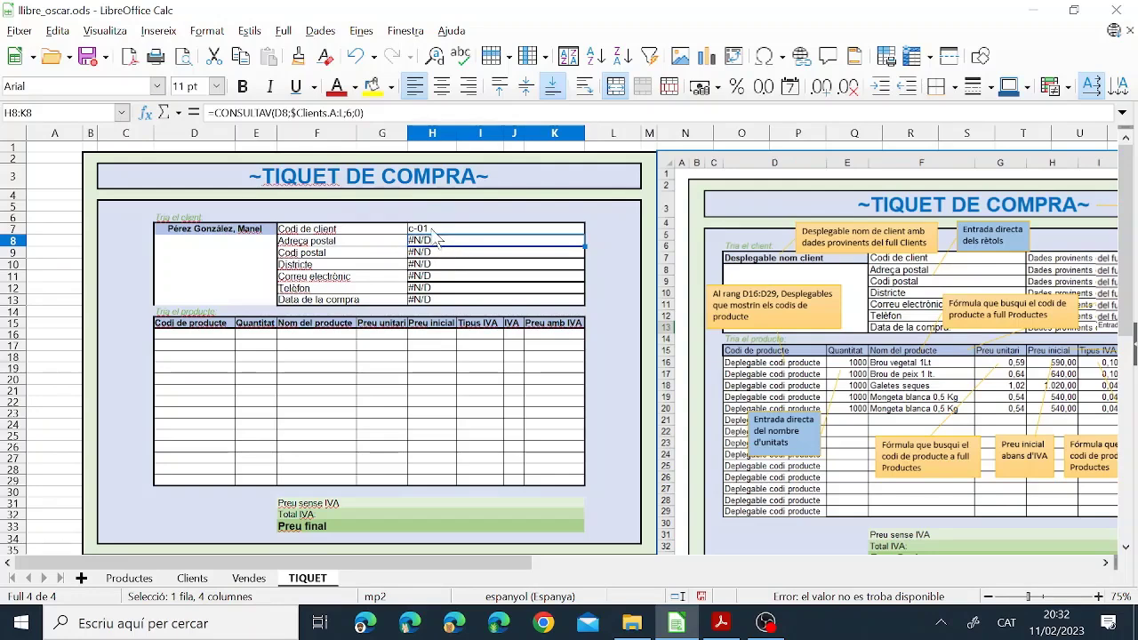
Make the search criterion in H7's CONSULTAV formula the absolute reference $D$7
key("Up")
left_click(315, 113)
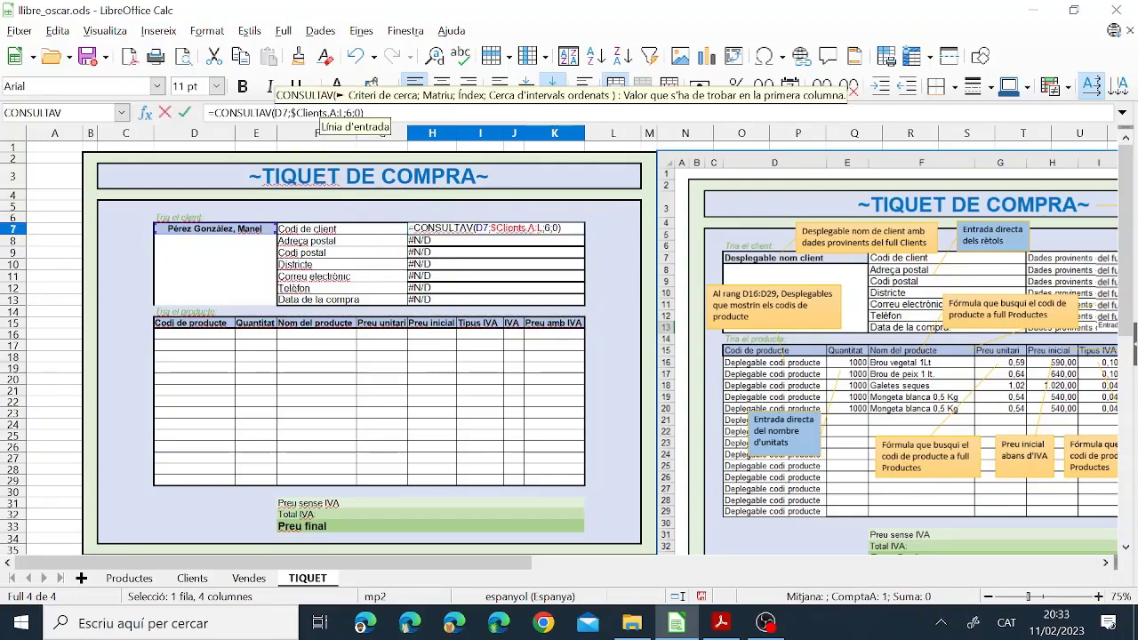
type("$")
key("Right")
type("$")
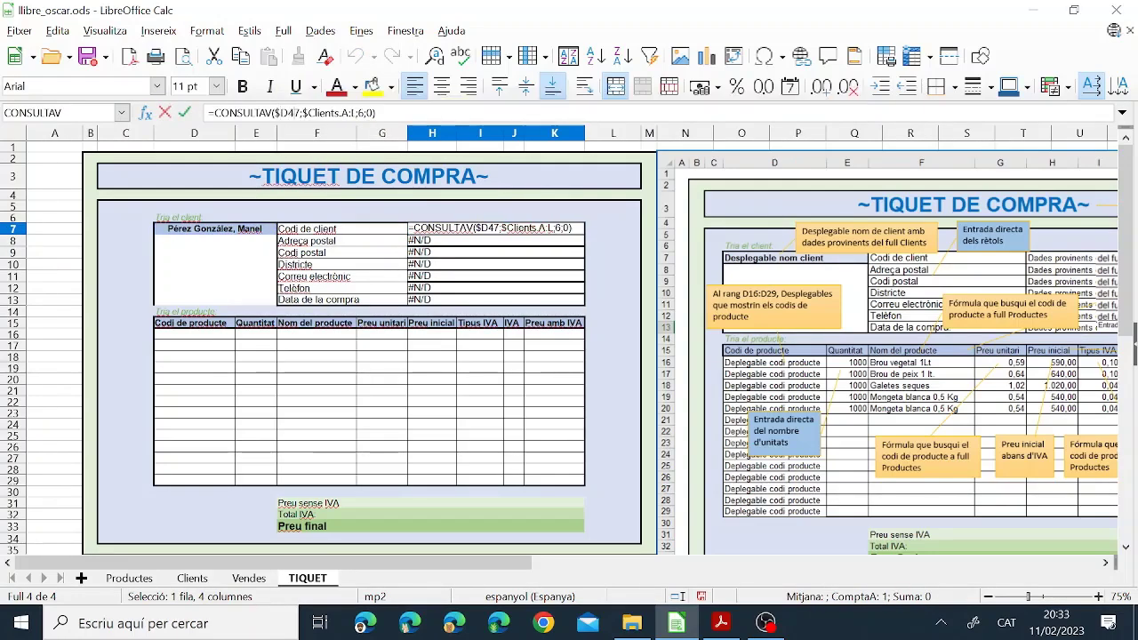
key("Return")
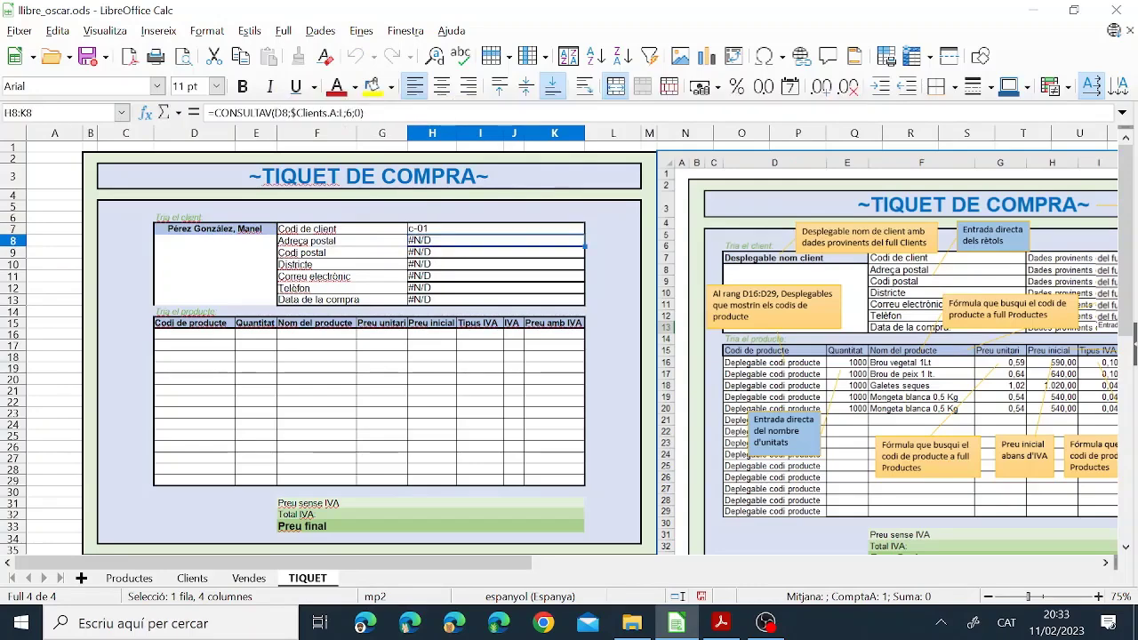
Fill H7's formula with the absolute $D$7 reference down to H13, and check the copy in H8
left_click(583, 232)
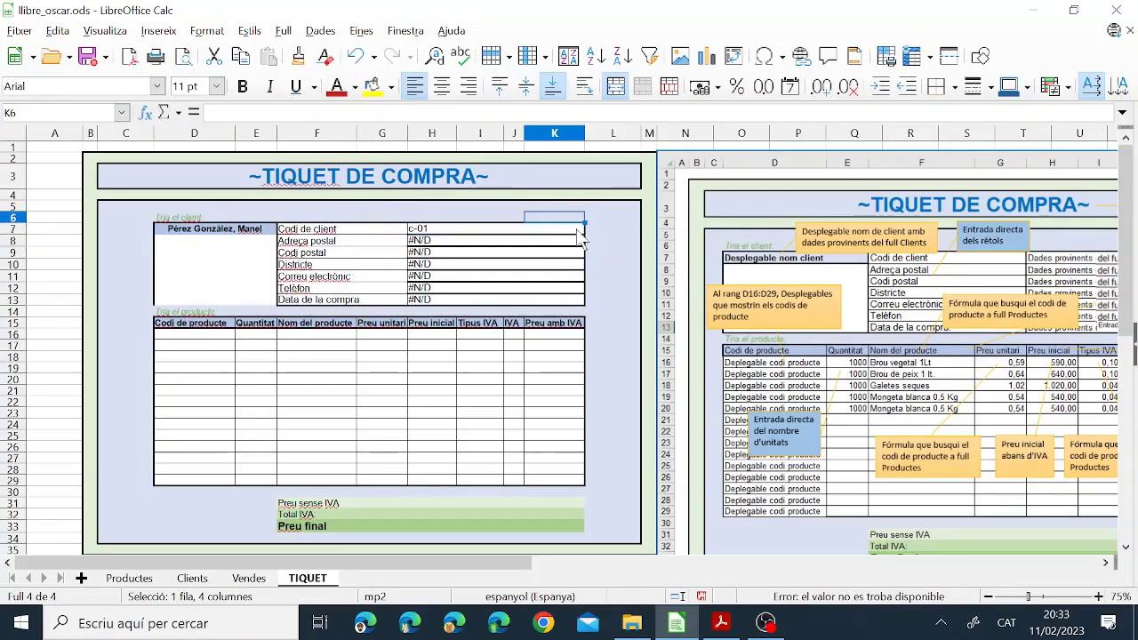
left_click_drag(582, 233, 582, 304)
left_click(449, 238)
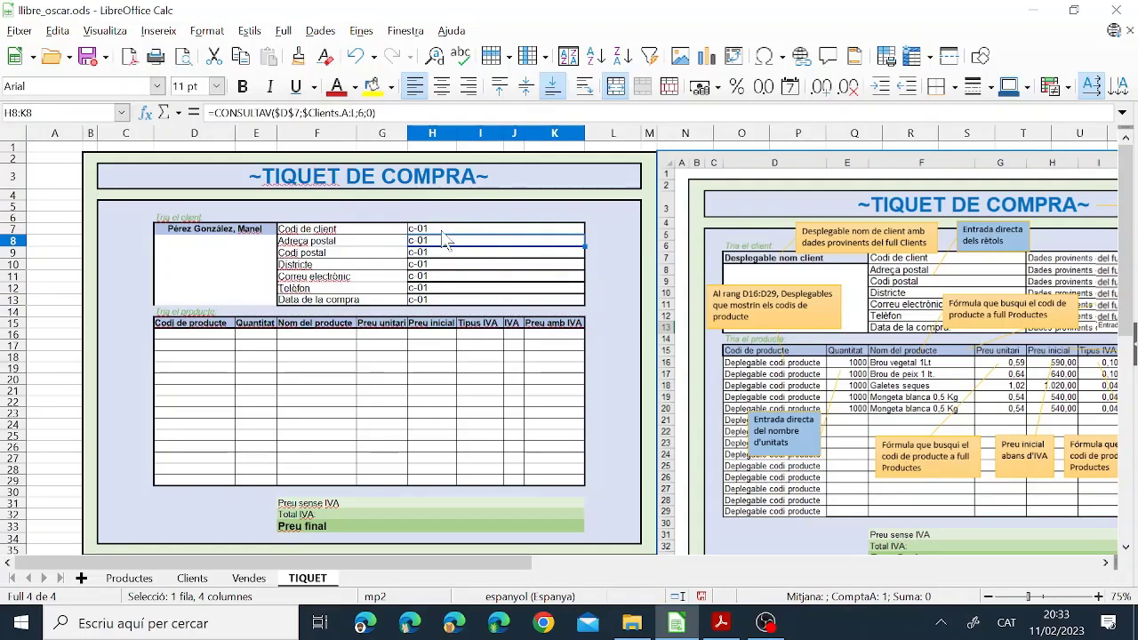
key("Up")
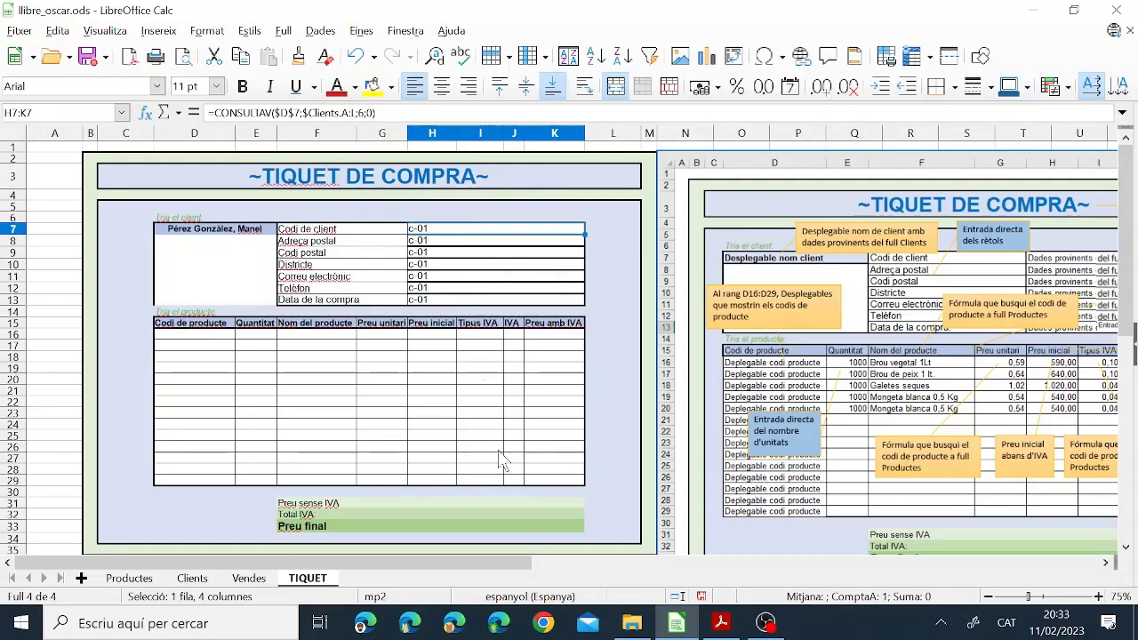
Check the column order on the Clients sheet and set the column index in H8's formula to 8 for the postal address
left_click(190, 578)
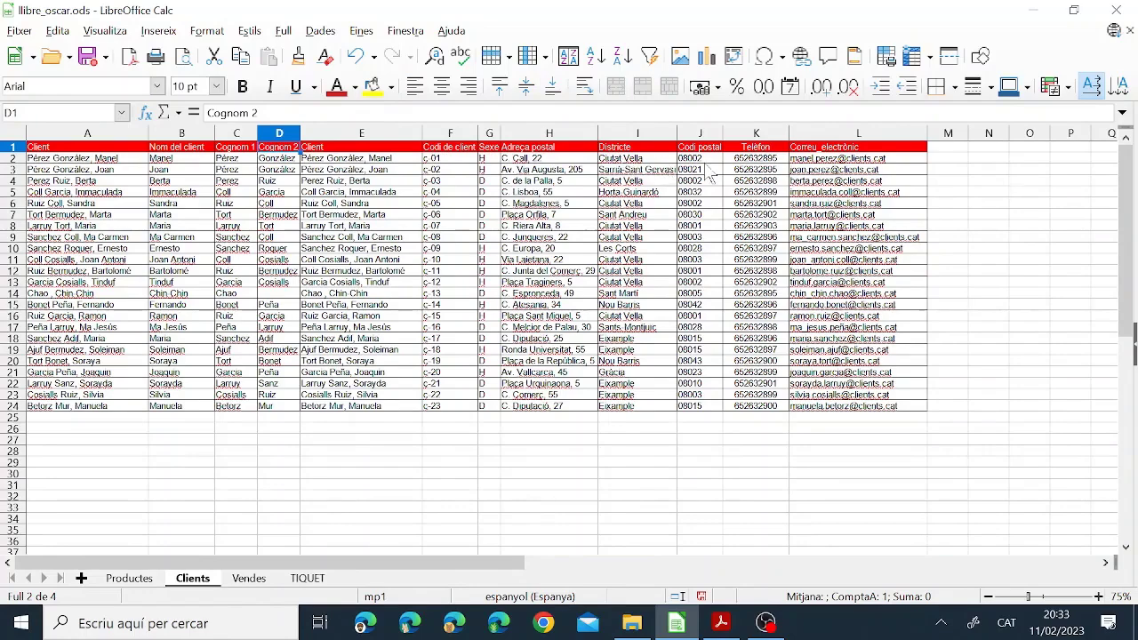
left_click(306, 579)
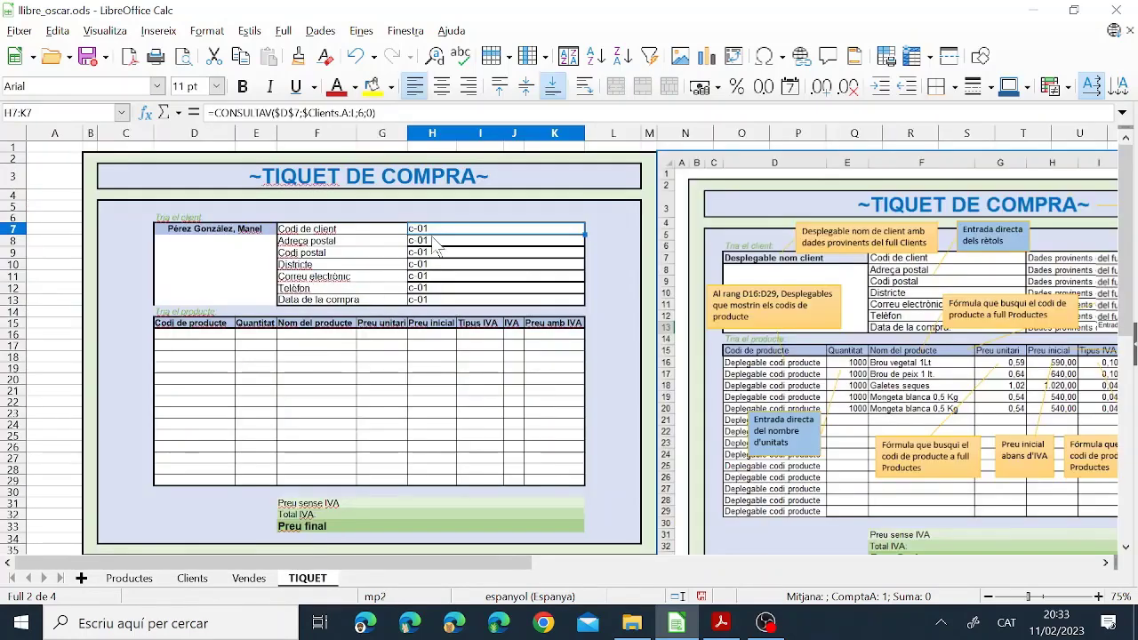
left_click(436, 243)
left_click(364, 113)
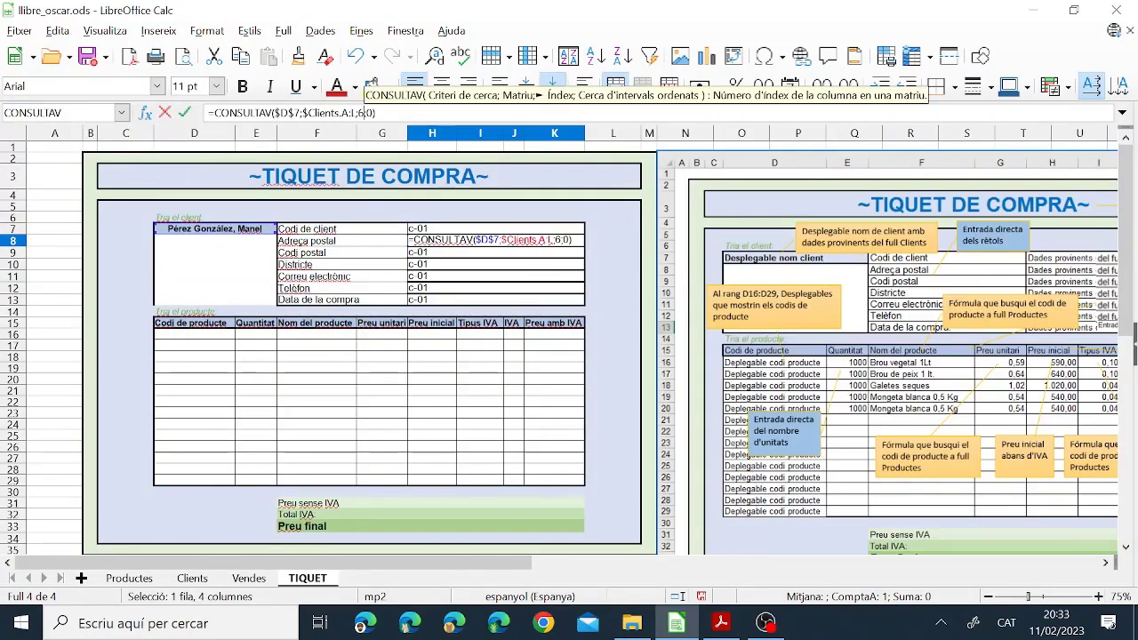
key("BackSpace")
type("8")
key("Return")
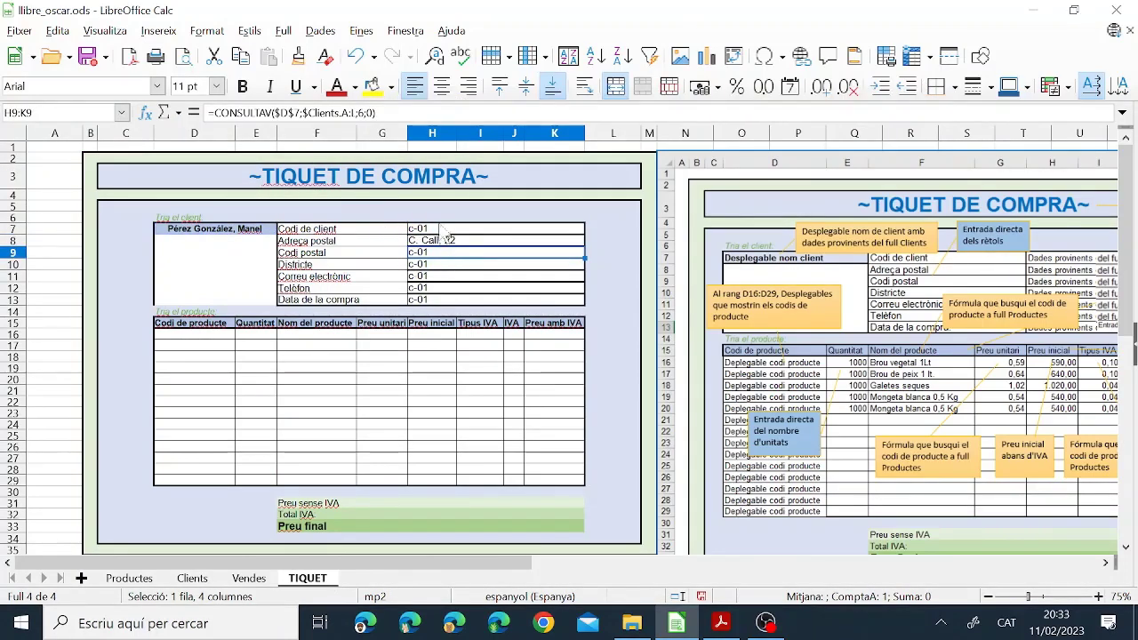
Set the column index in H9's CONSULTAV formula to 10 for the postal code
left_click(362, 113)
key("BackSpace")
type("10")
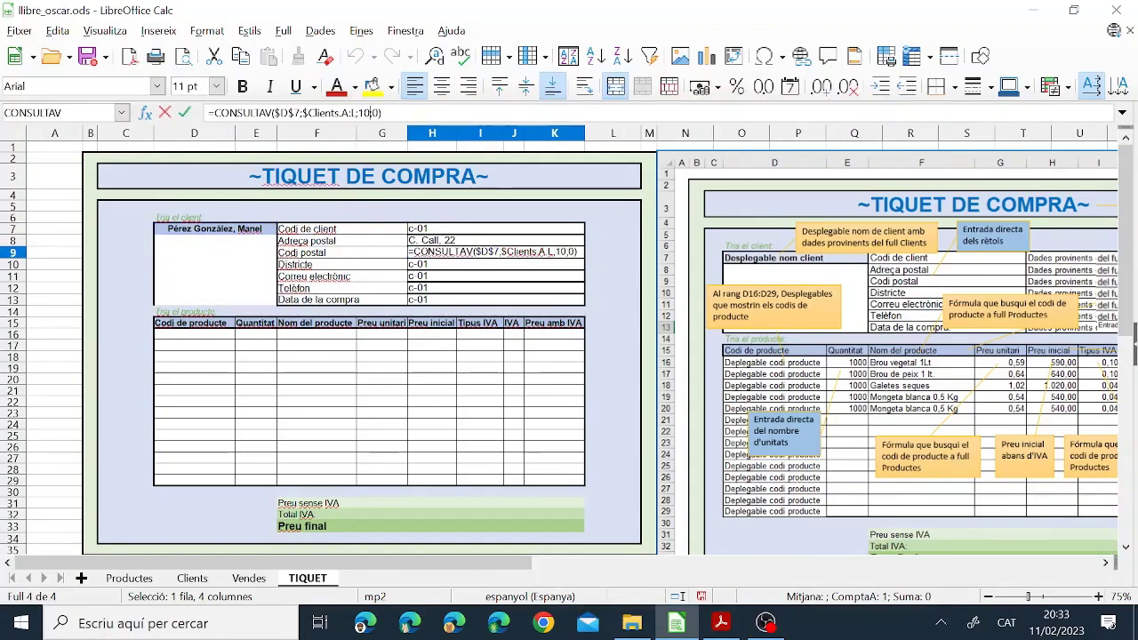
key("Return")
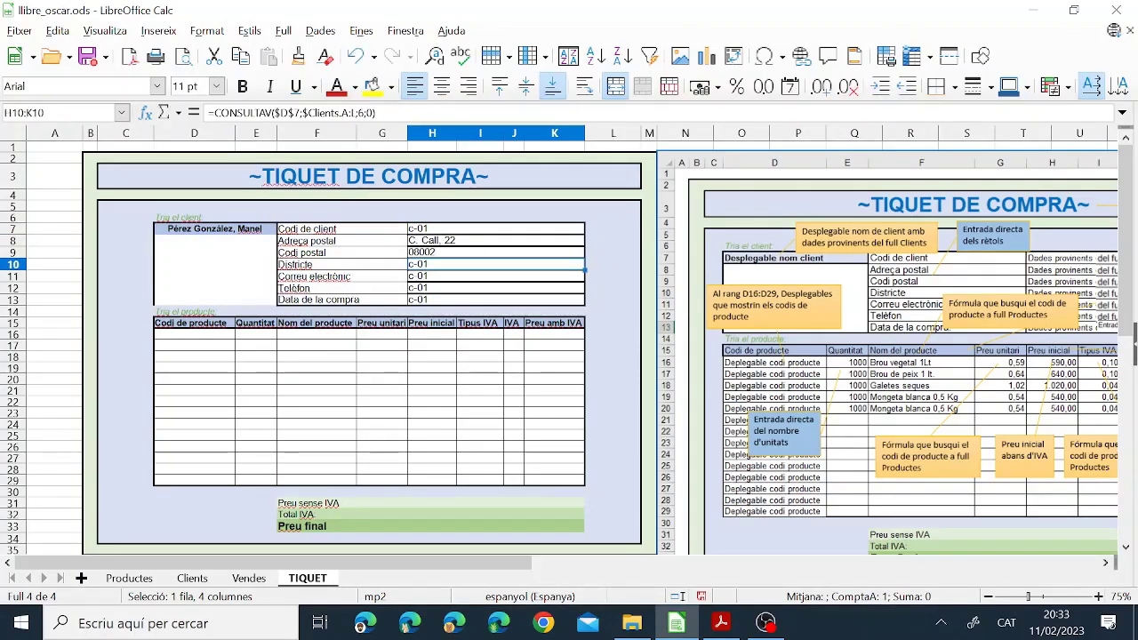
left_click(472, 241)
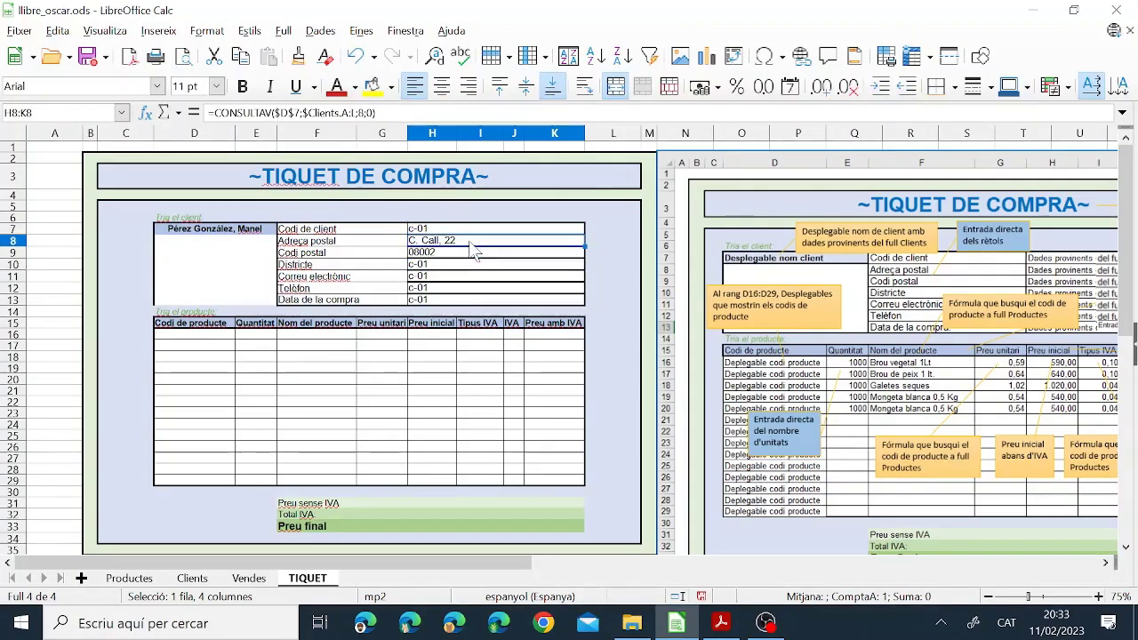
Check the column order on the Clients sheet and set the column index in H10's CONSULTAV formula to the Districte column
left_click(432, 266)
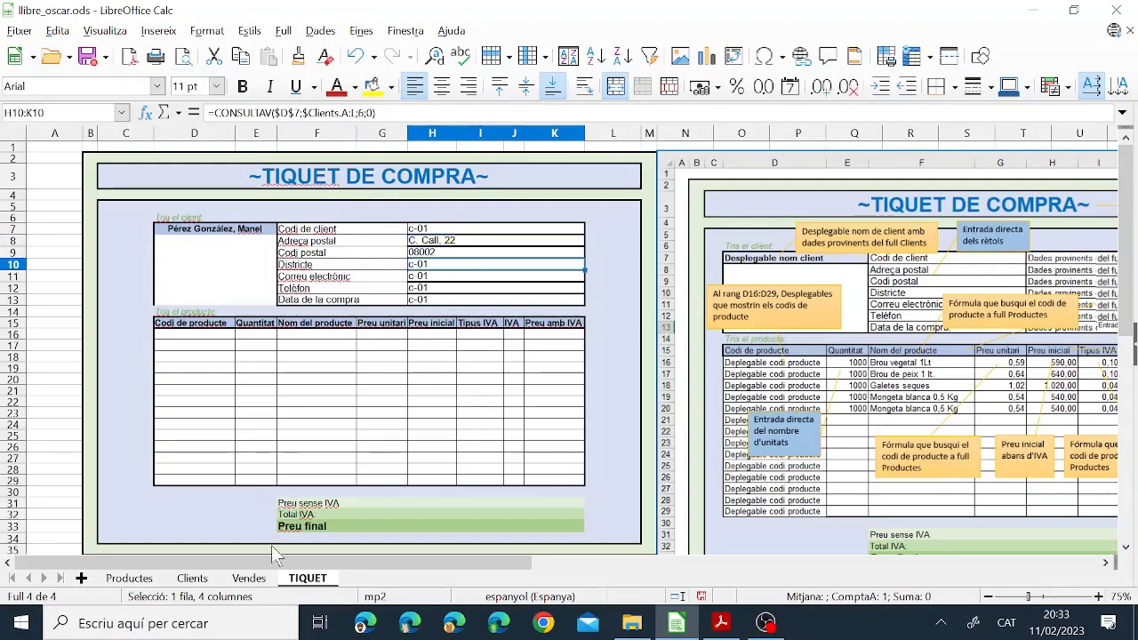
left_click(192, 579)
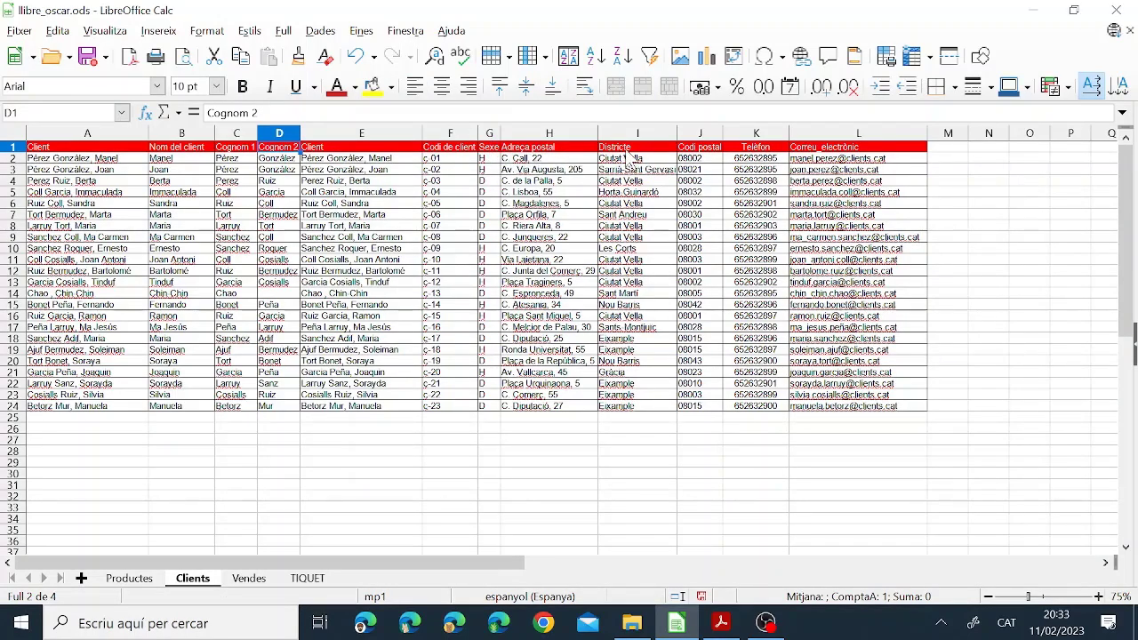
left_click(308, 578)
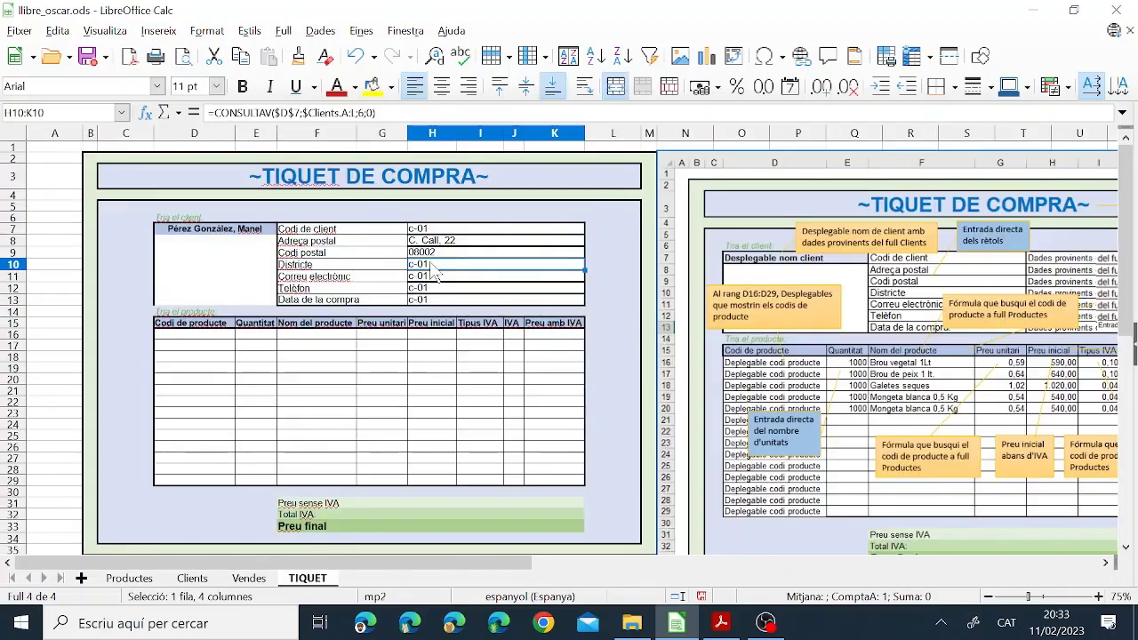
left_click(634, 108)
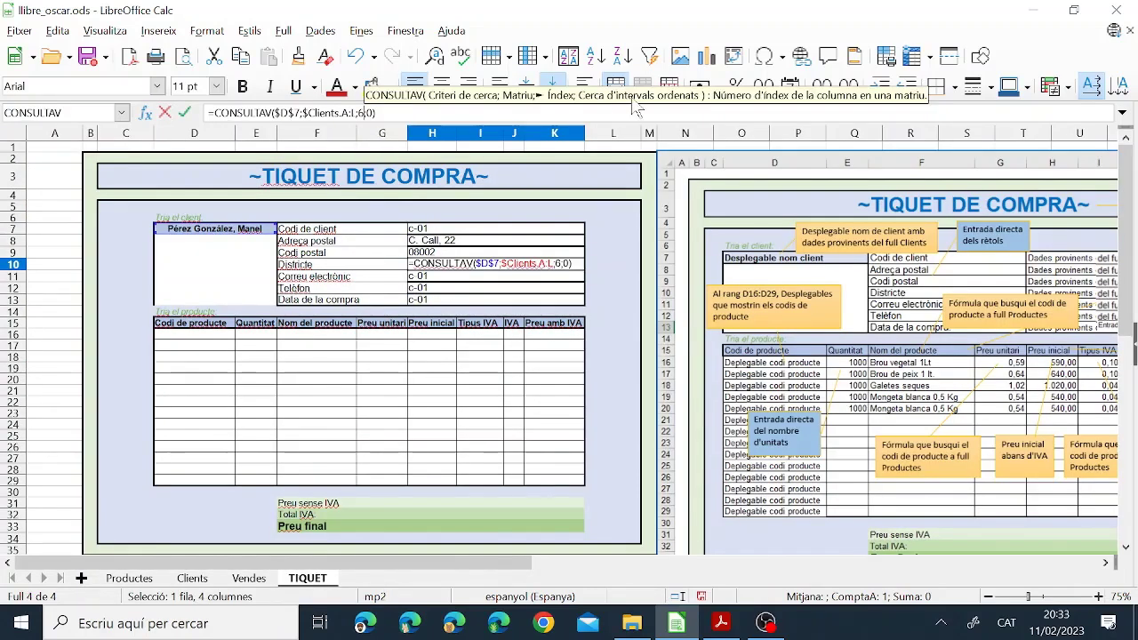
key("Return")
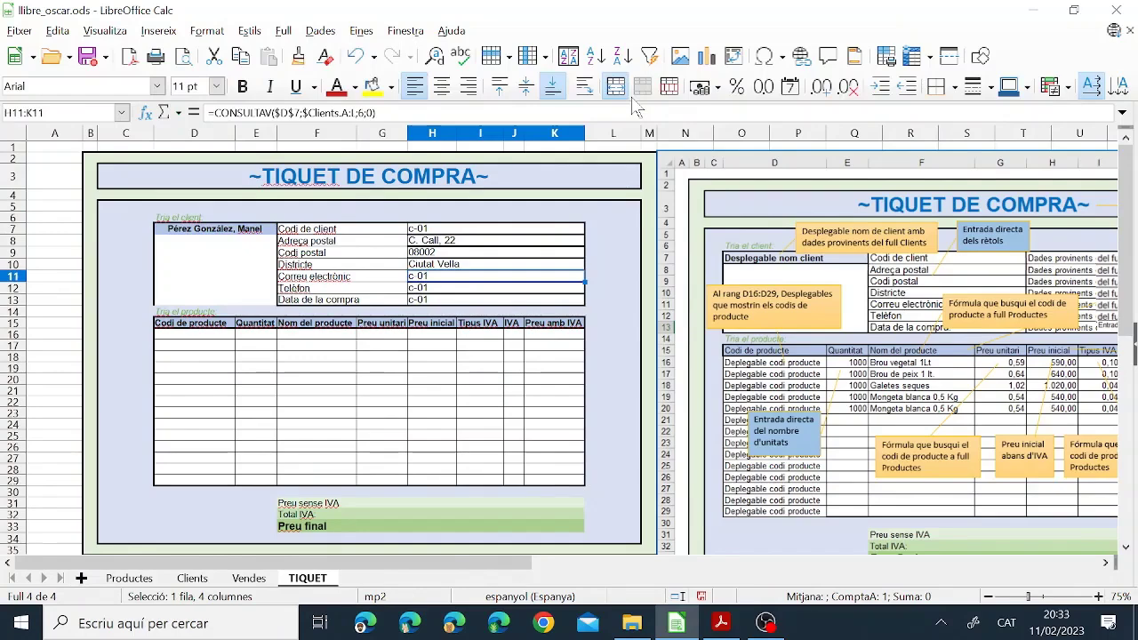
Check the Clients sheet's columns and set the column index in H11's CONSULTAV formula to 12 for the e-mail
left_click(192, 579)
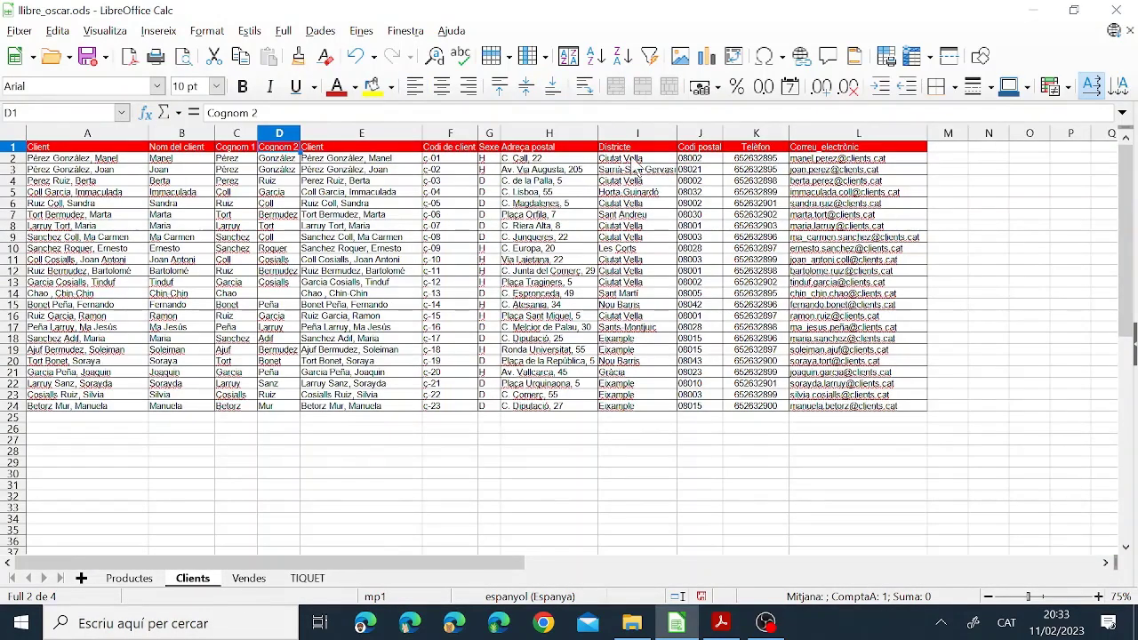
left_click(315, 580)
left_click(434, 278)
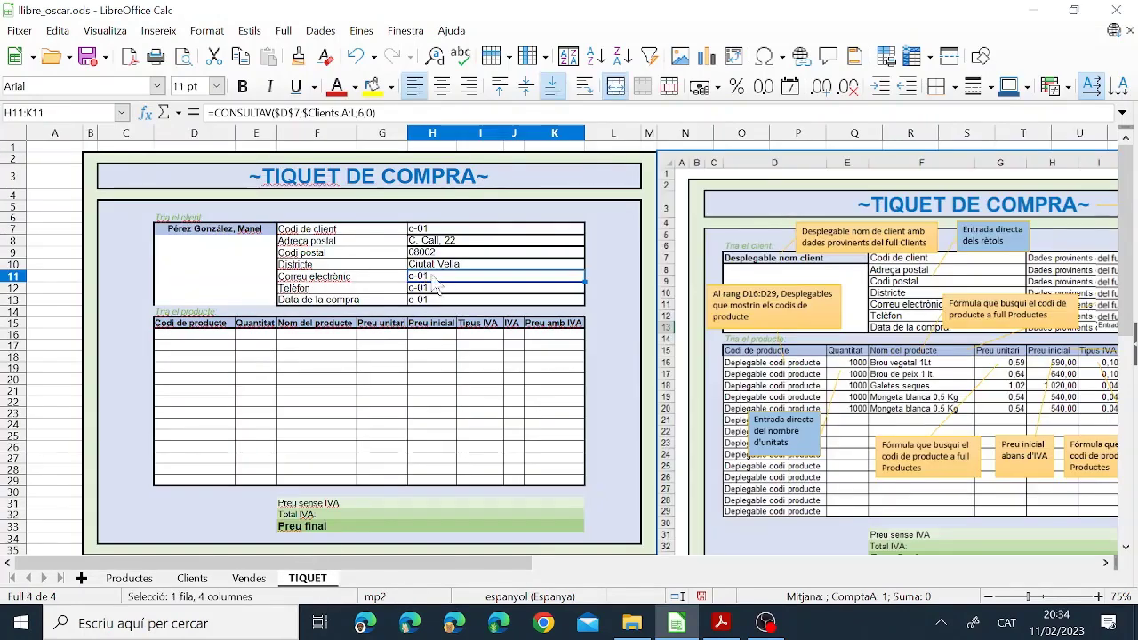
left_click(364, 113)
key("BackSpace")
type("6")
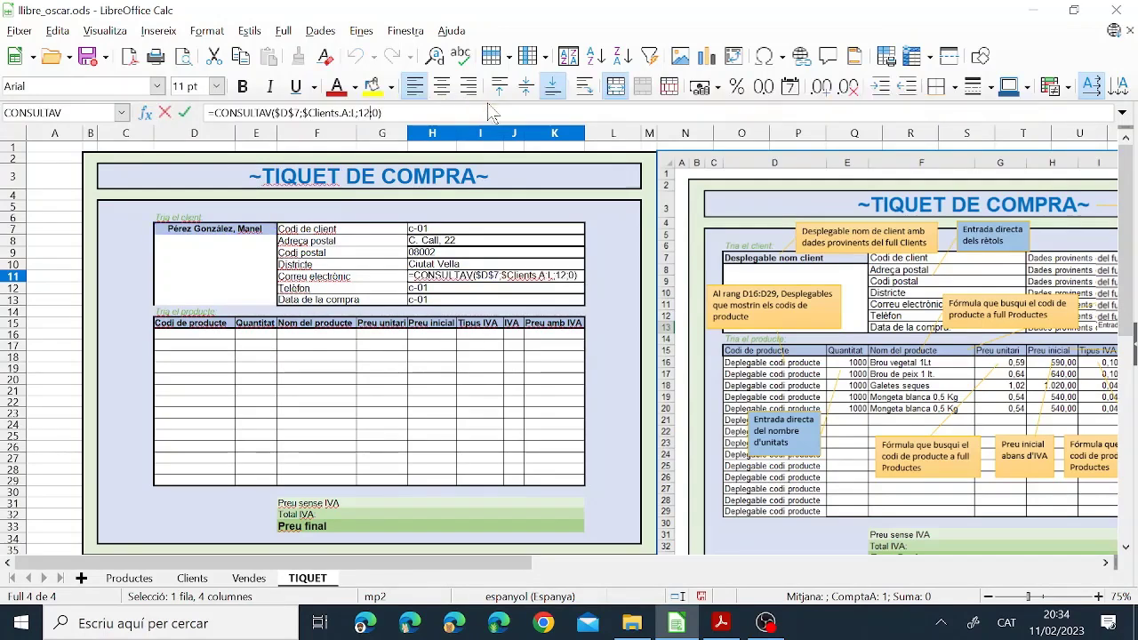
key("Return")
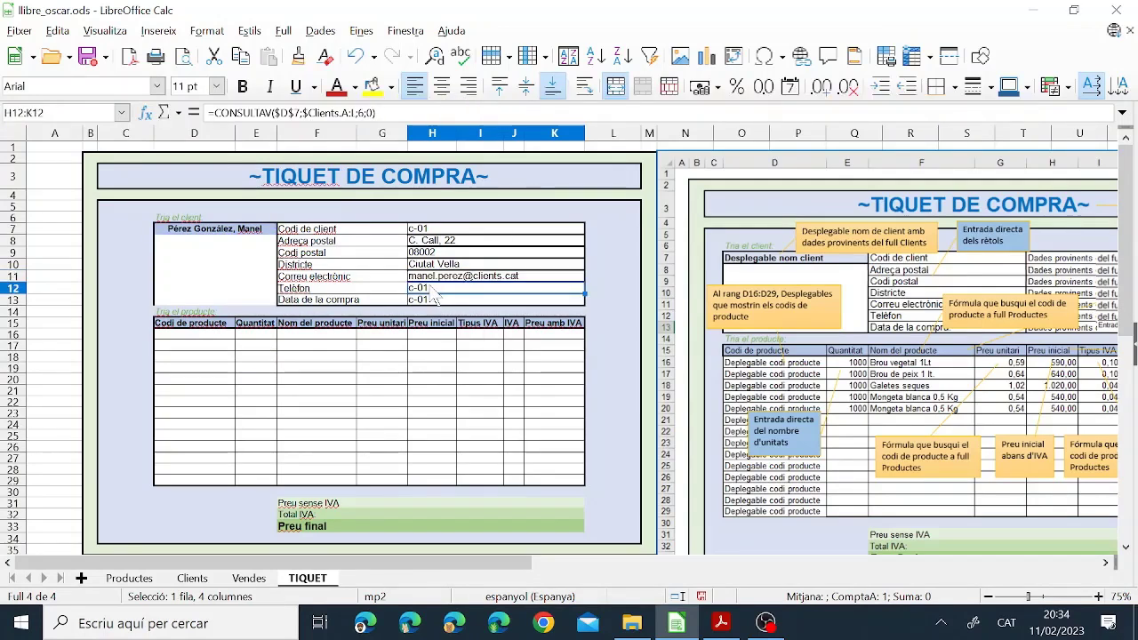
Locate the phone column on the Clients sheet and set the column index in H12's CONSULTAV formula to 11
left_click(192, 578)
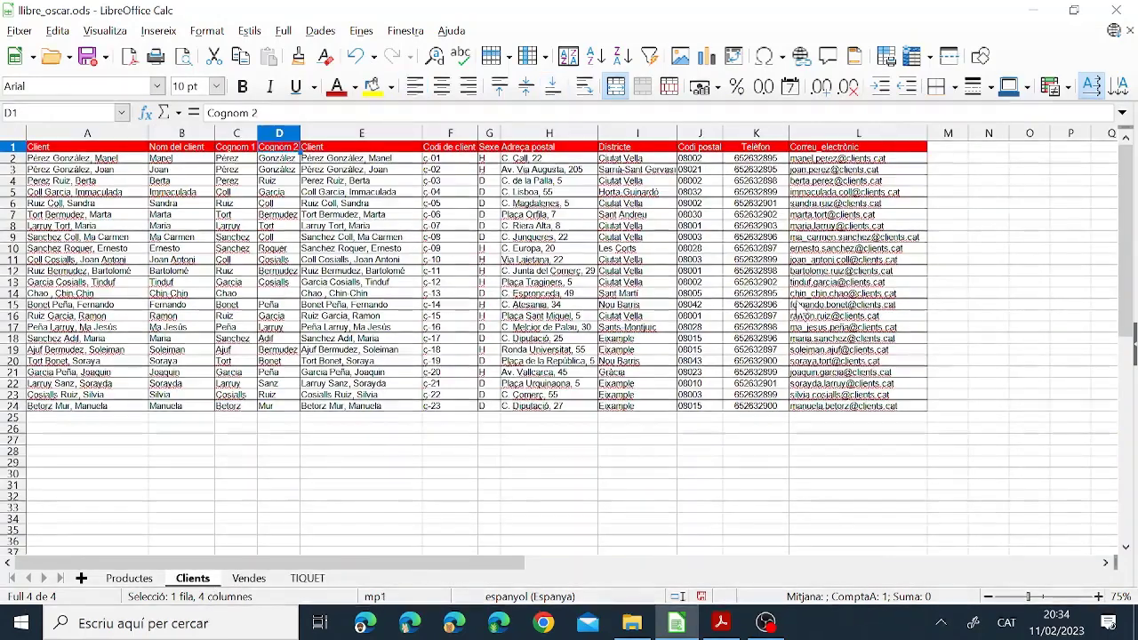
left_click(774, 180)
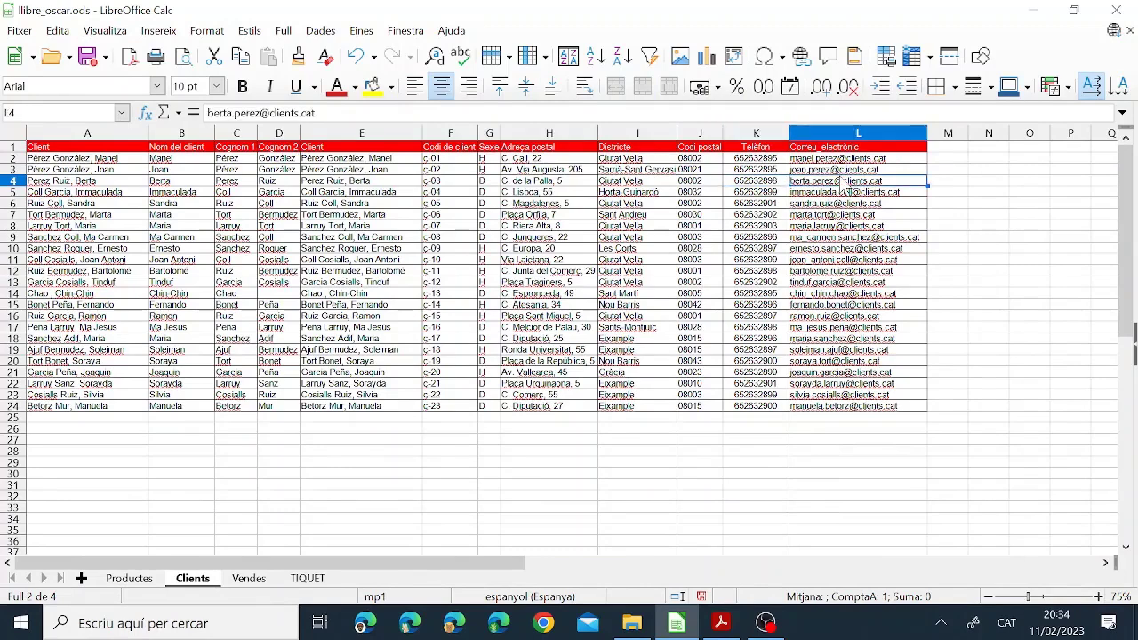
left_click(308, 579)
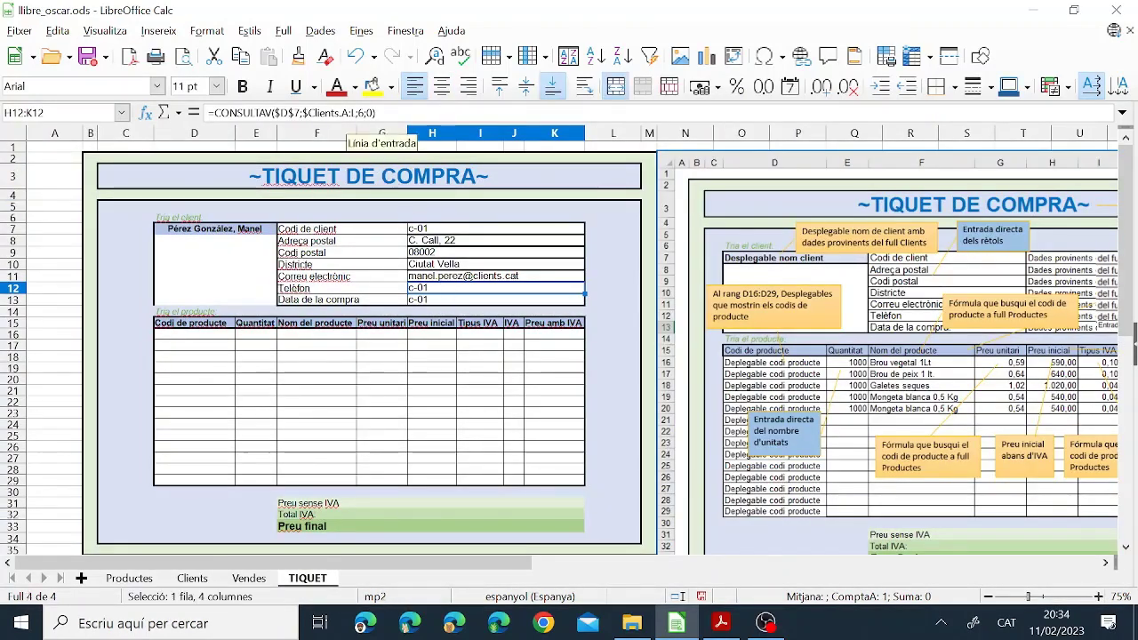
left_click(363, 113)
key("BackSpace")
type("6")
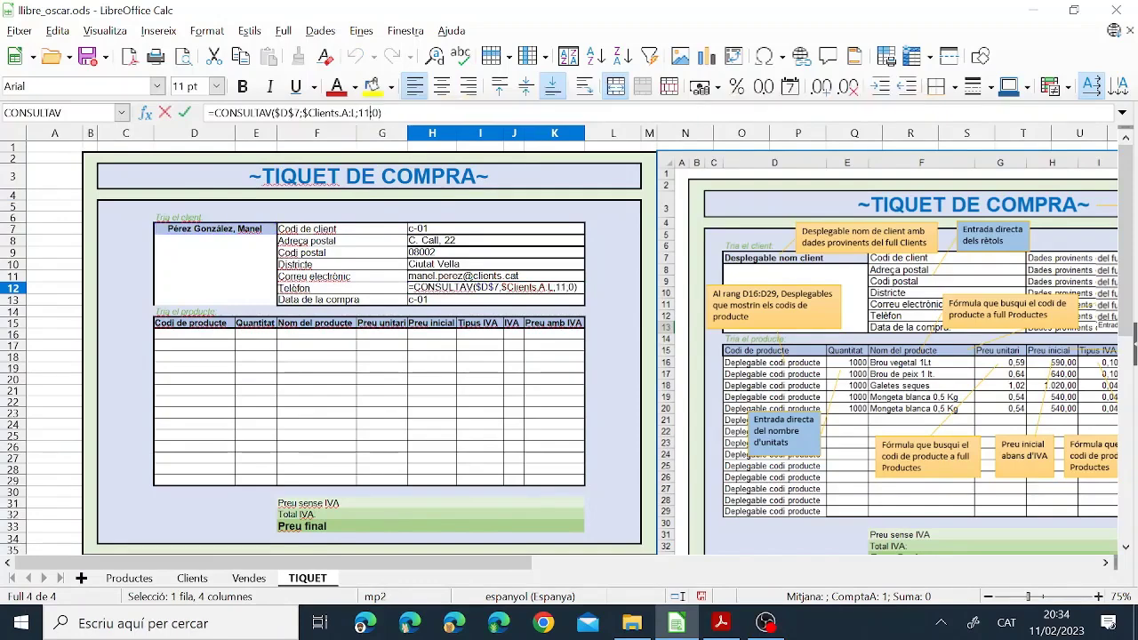
key("Return")
Read the instruction for H13 in the assignment PDF and clear the CONSULTAV formula from that cell on the TIQUET sheet
left_click(683, 629)
left_click(684, 631)
left_click(684, 632)
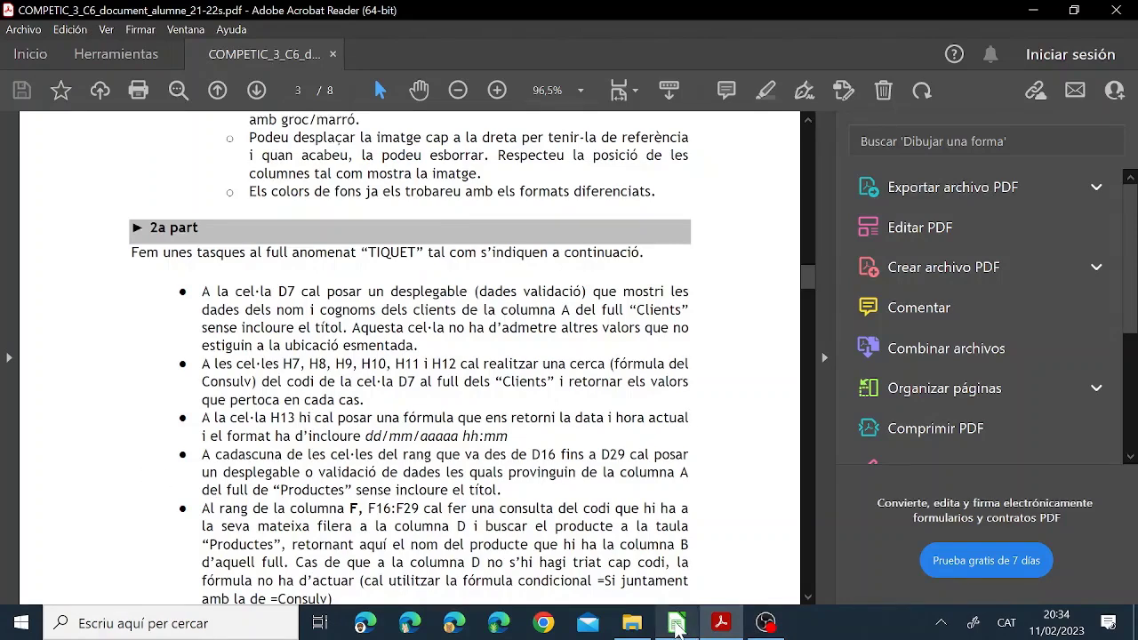
left_click(677, 623)
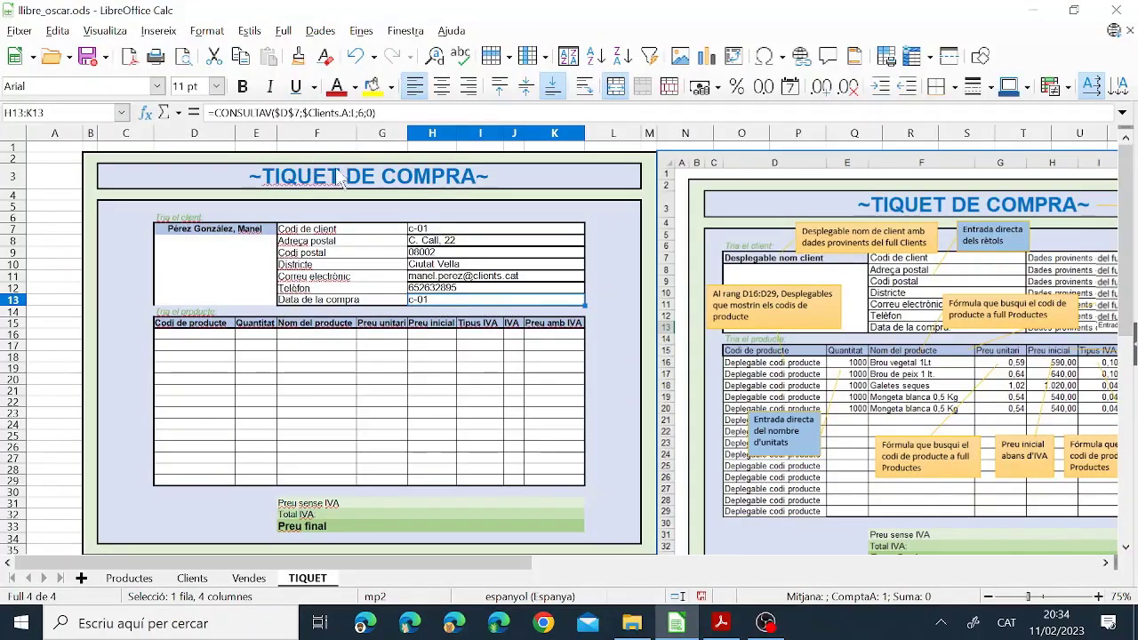
left_click_drag(377, 113, 209, 113)
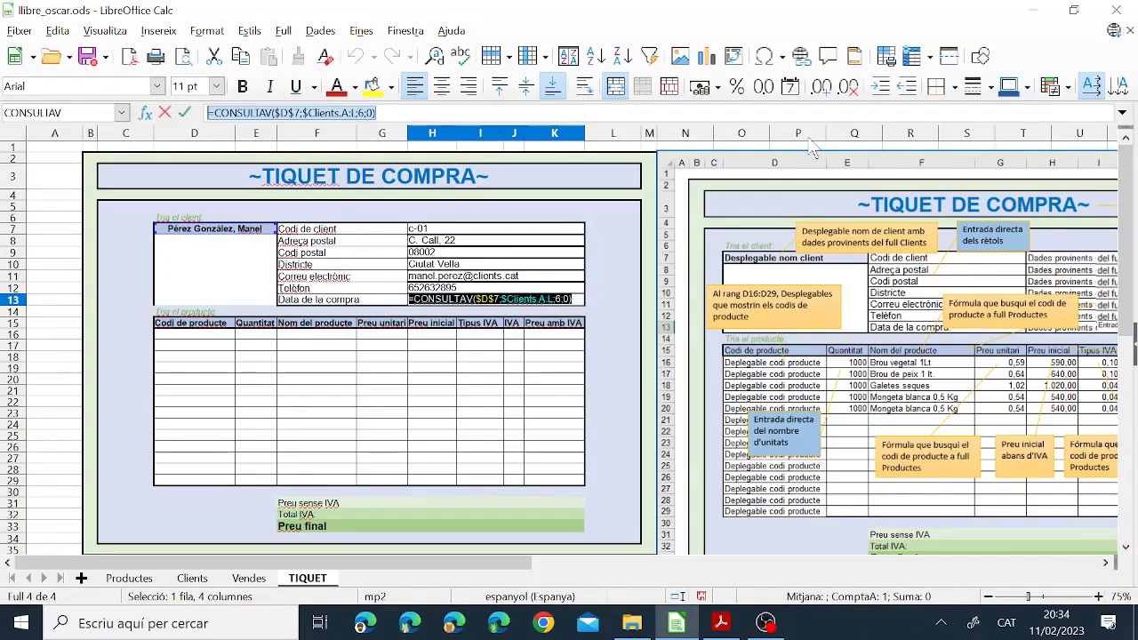
key("BackSpace")
key("Return")
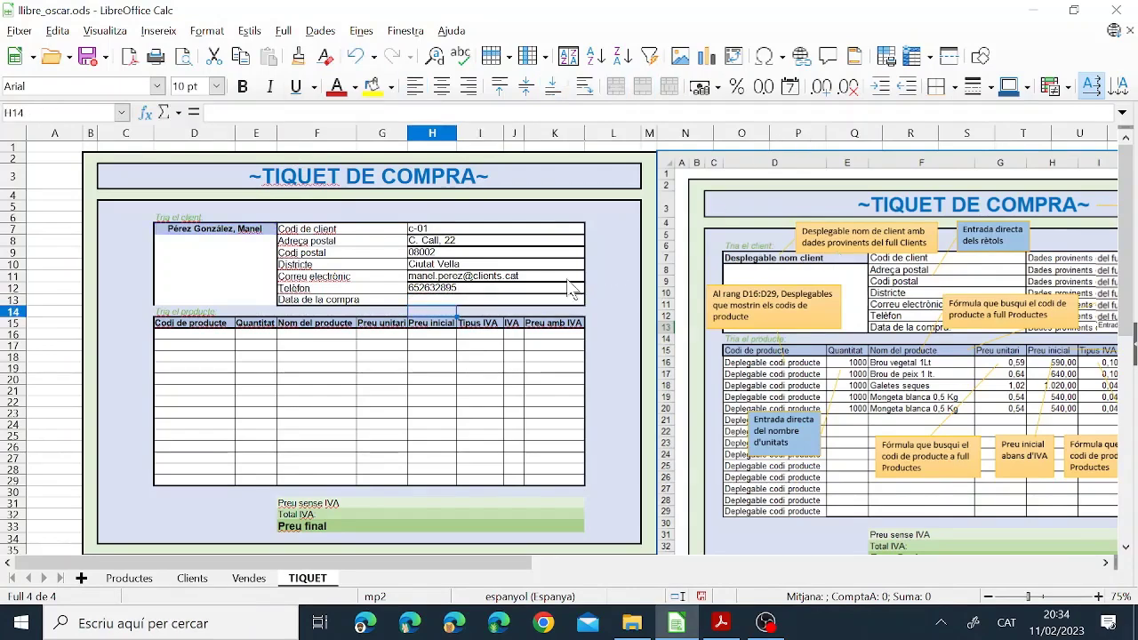
Enter the formula =ARA() in H13 to return the current date and time of the purchase
left_click(477, 301)
double_click(477, 301)
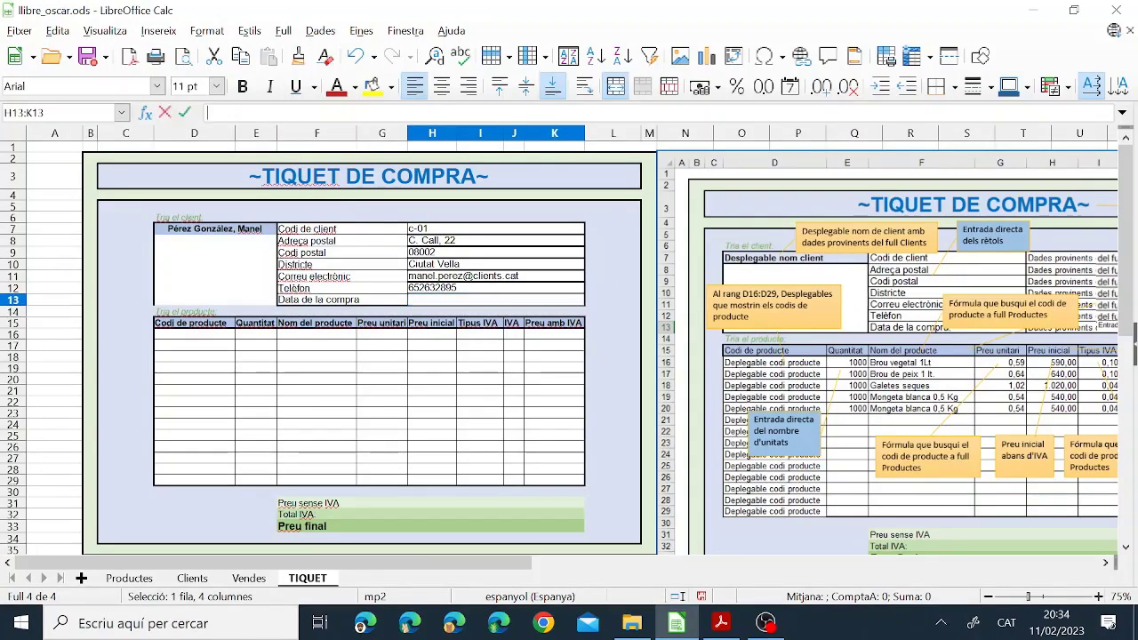
type("=")
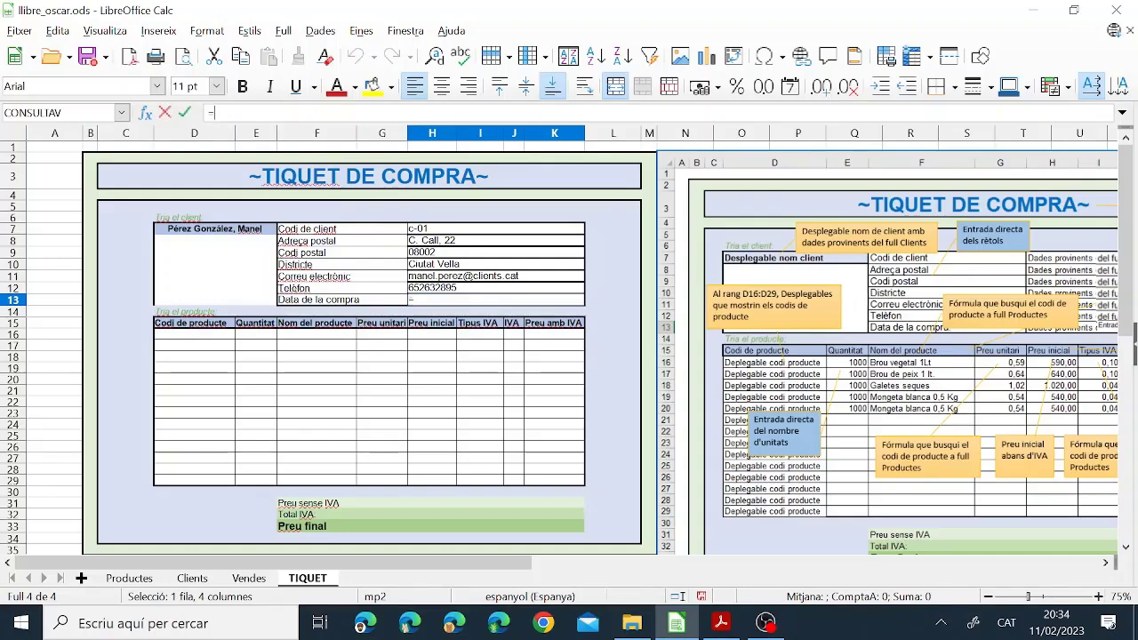
type("ara")
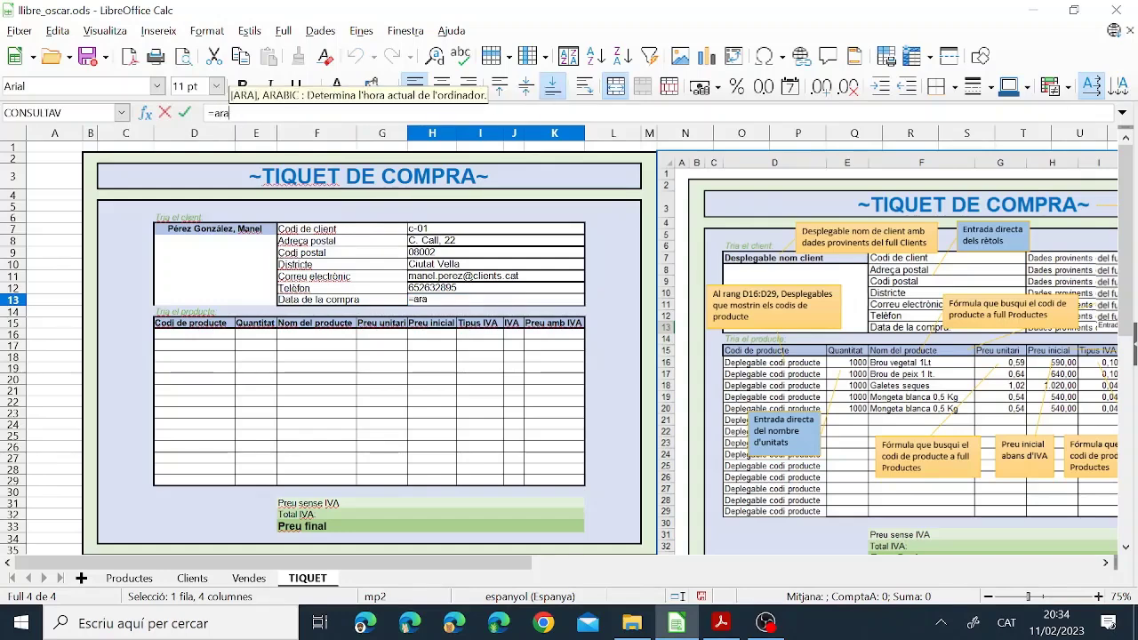
type("()")
key("Return")
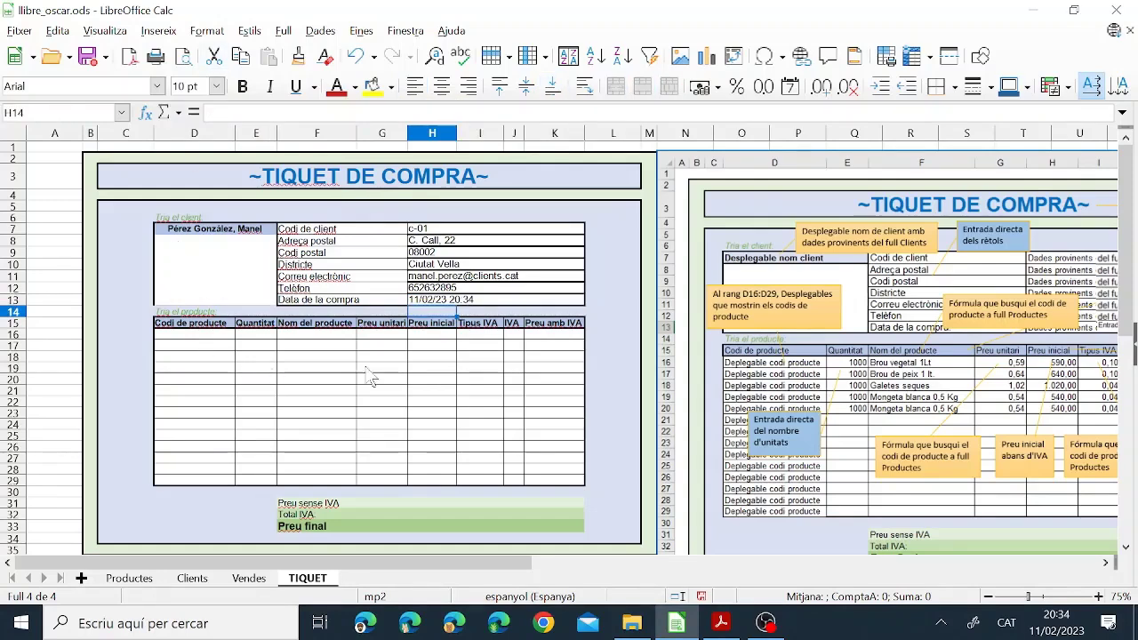
Check H13's date format against the assignment PDF and read the requirements for the product code drop-downs in D16:D29
left_click(490, 300)
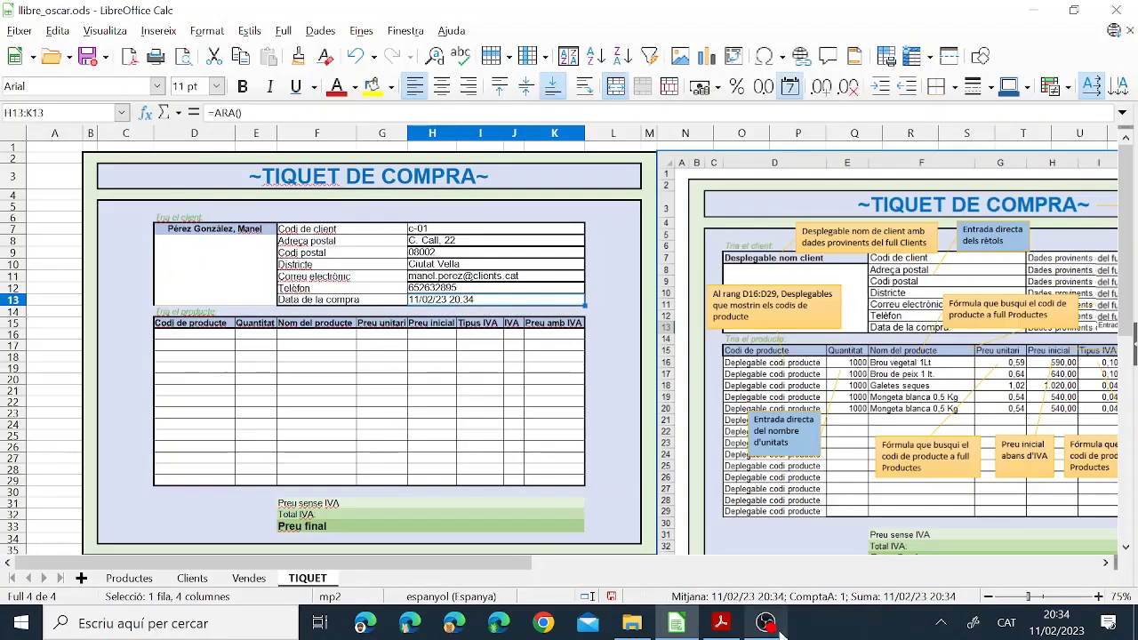
left_click(733, 631)
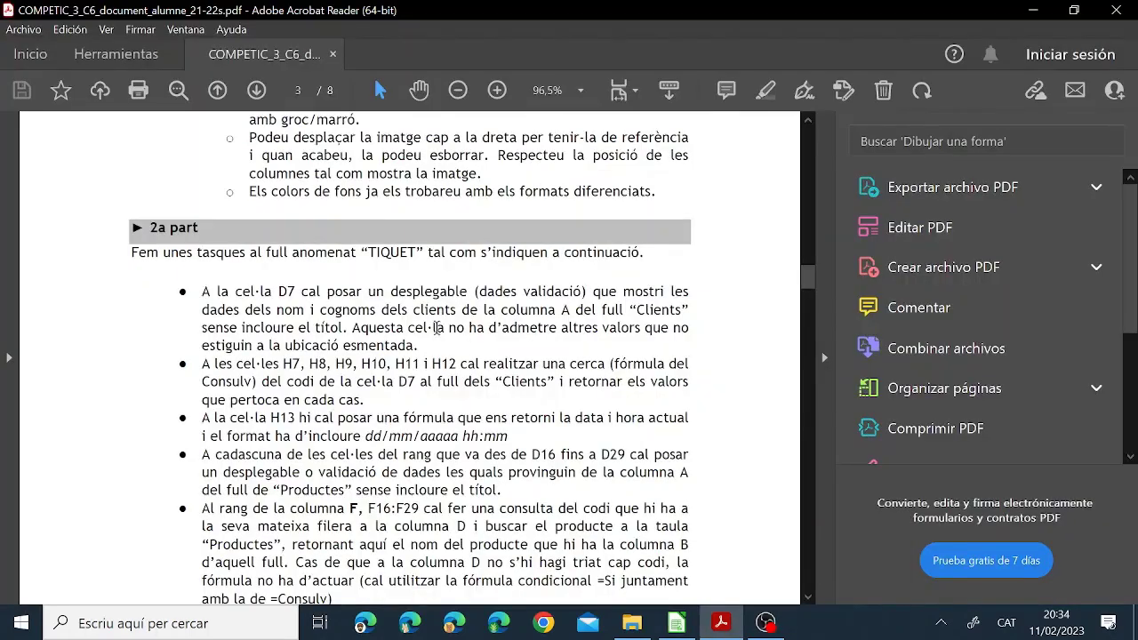
scroll(232, 444, "down", 2)
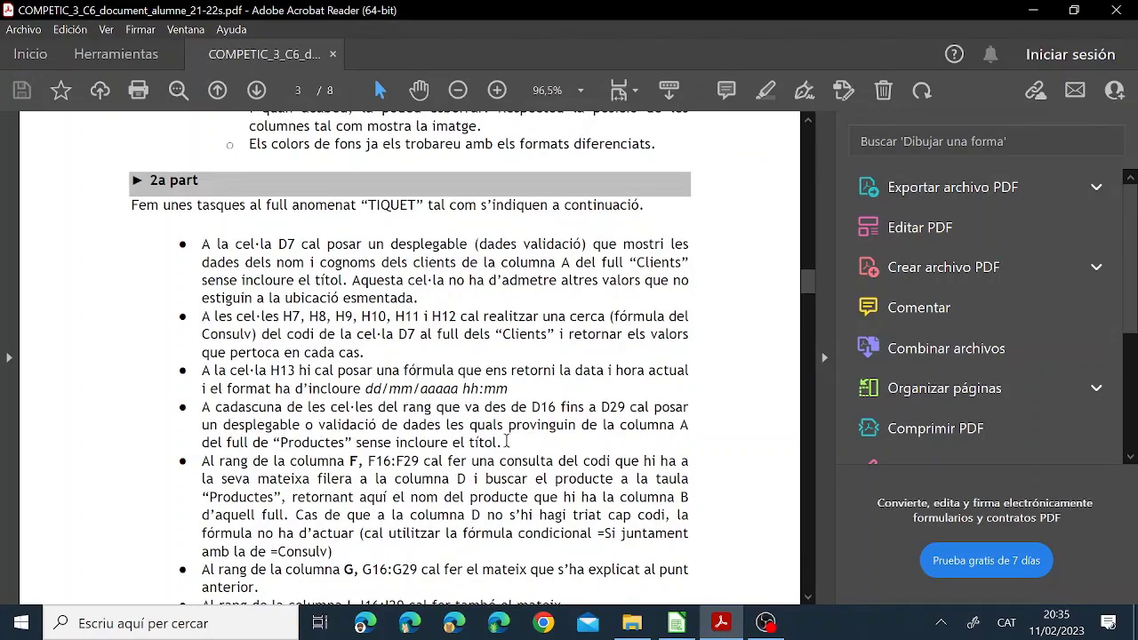
left_click(676, 623)
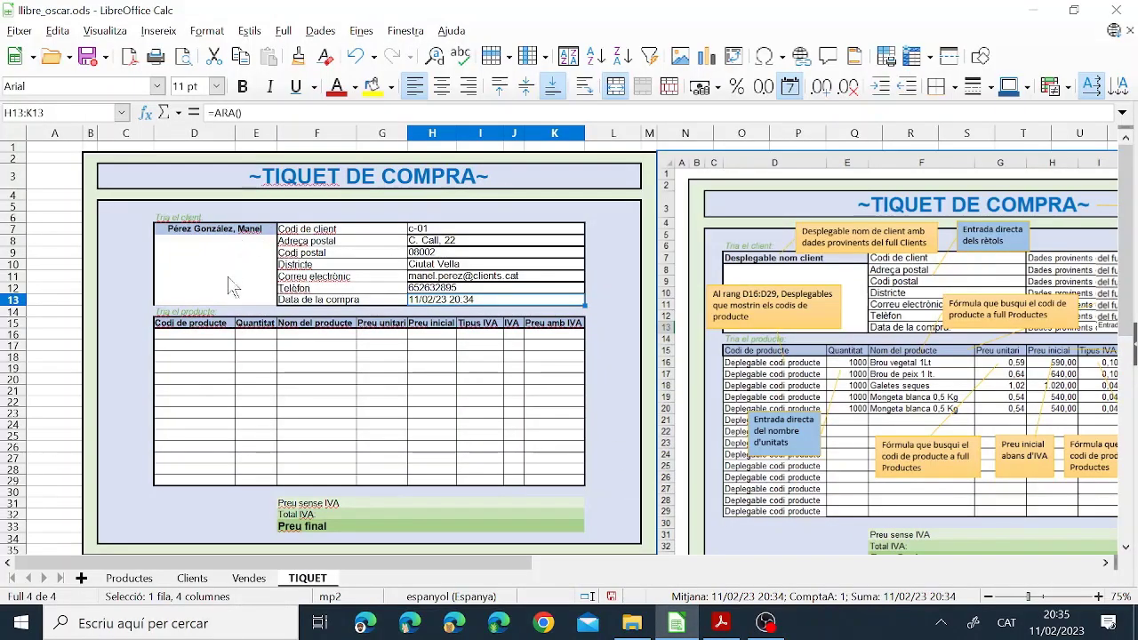
left_click_drag(178, 334, 184, 487)
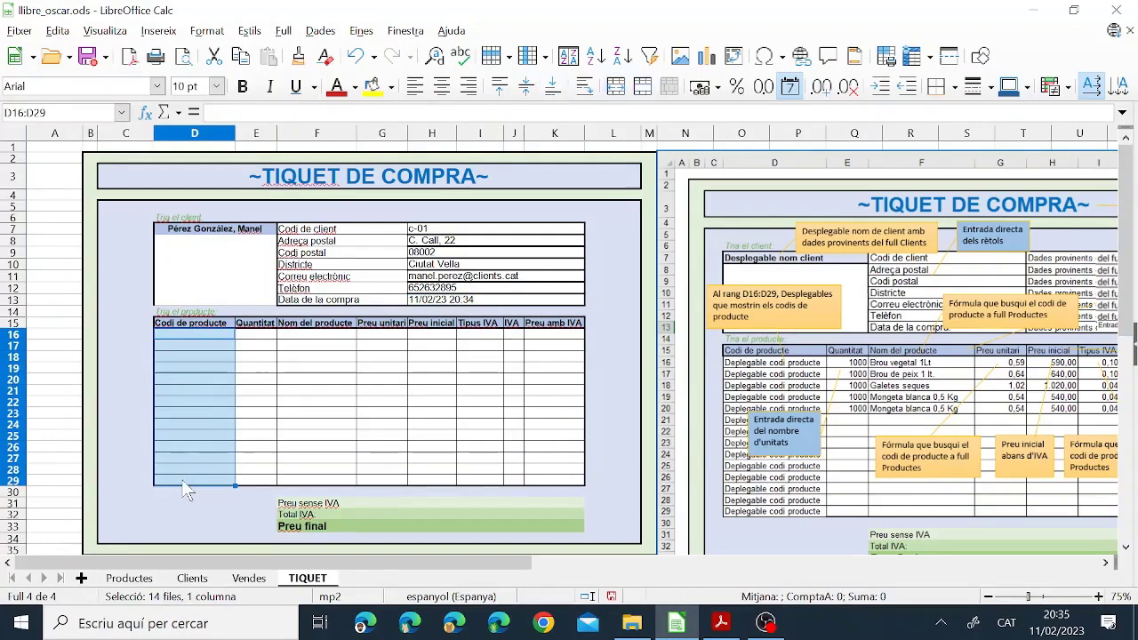
left_click(182, 334)
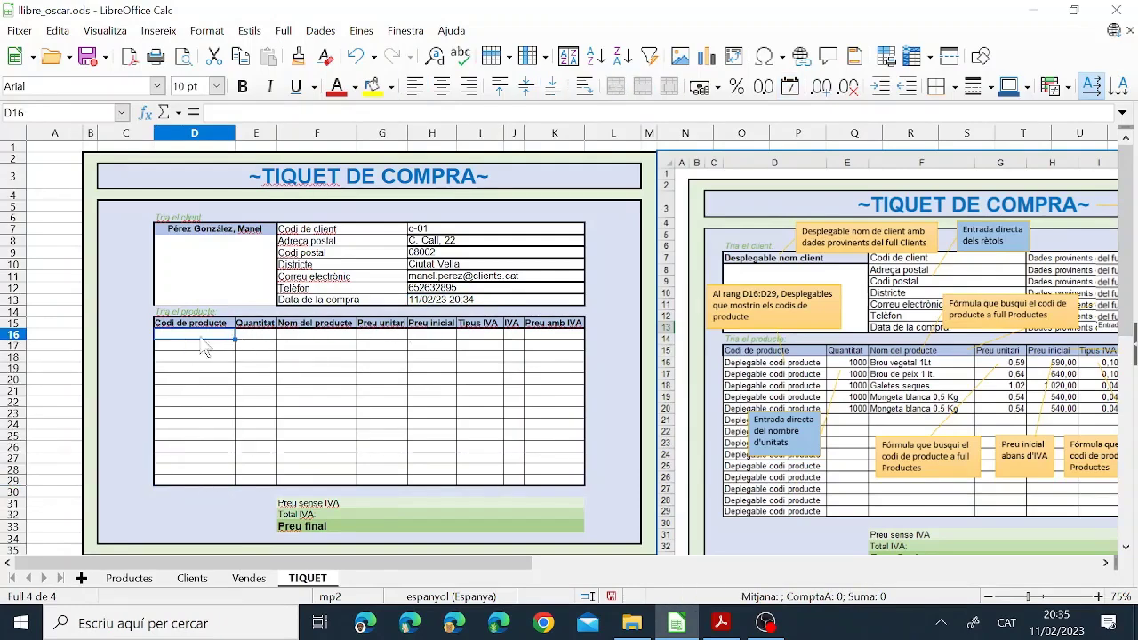
left_click(721, 624)
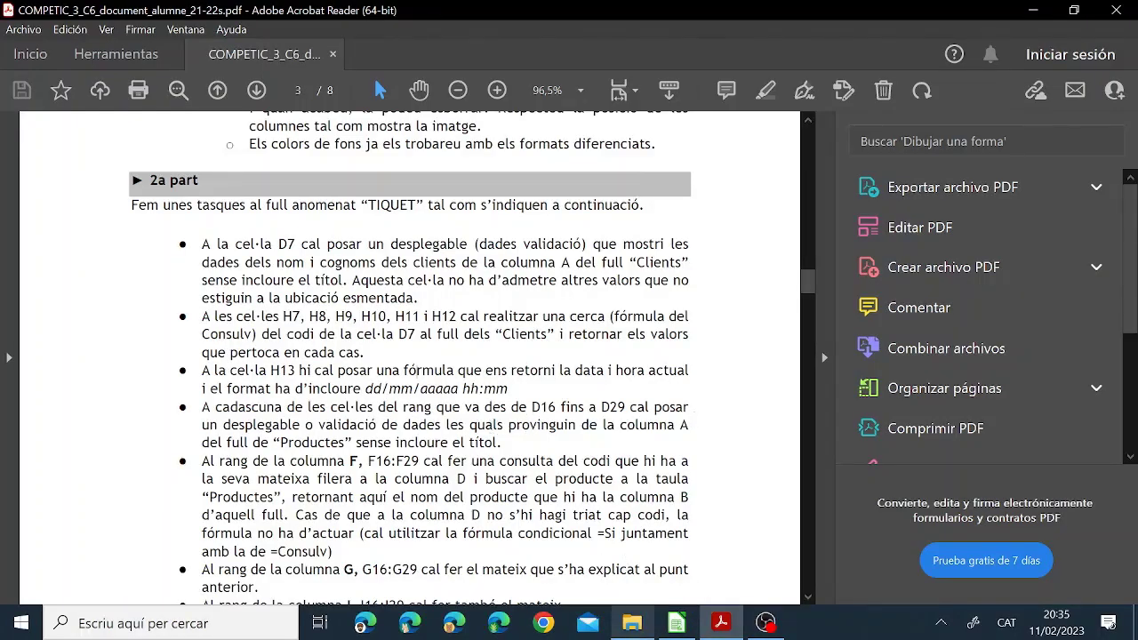
left_click(677, 624)
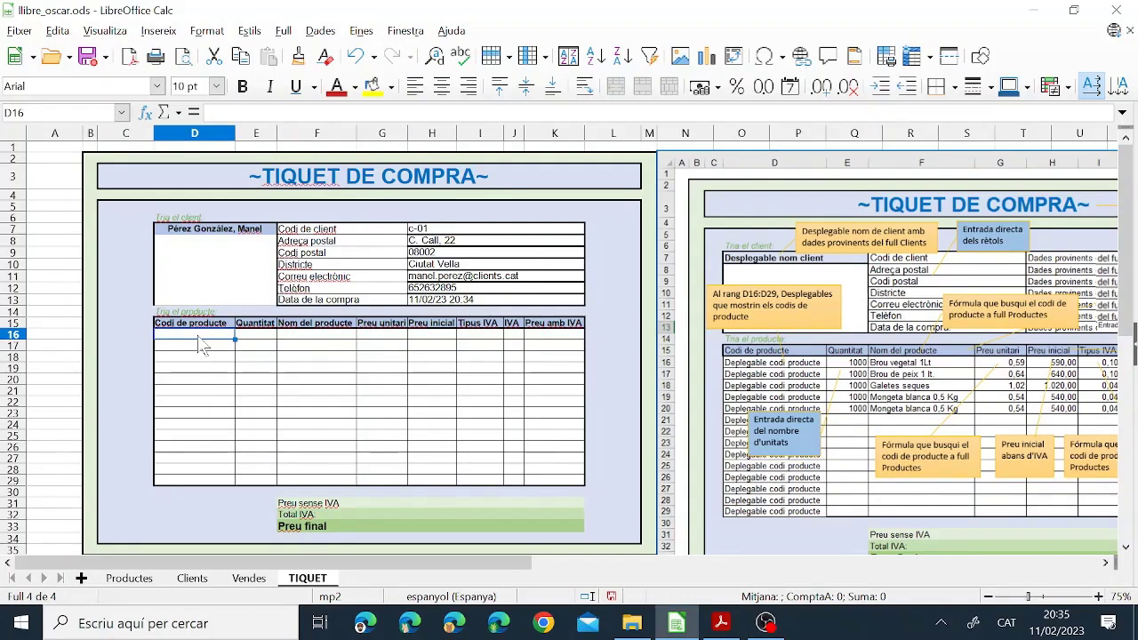
Add cell-range validation to D16:D29 on the TIQUET sheet, using the product codes in $Productes.$A$2:$A$16 as the source
left_click_drag(201, 345, 198, 478)
left_click(320, 30)
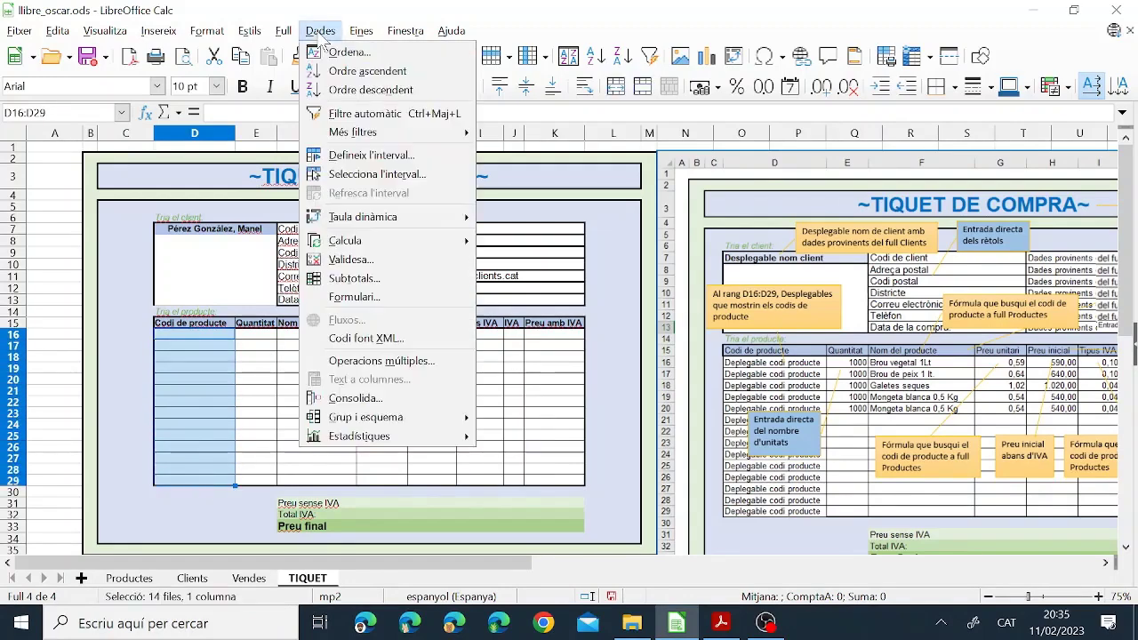
mouse_move(372, 243)
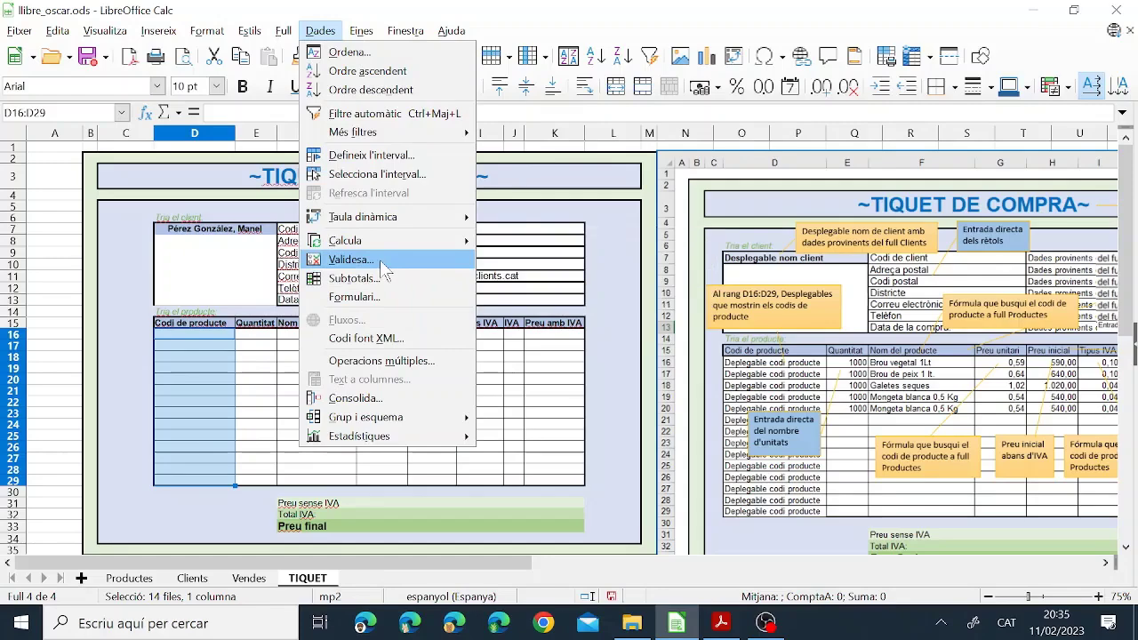
key("Escape")
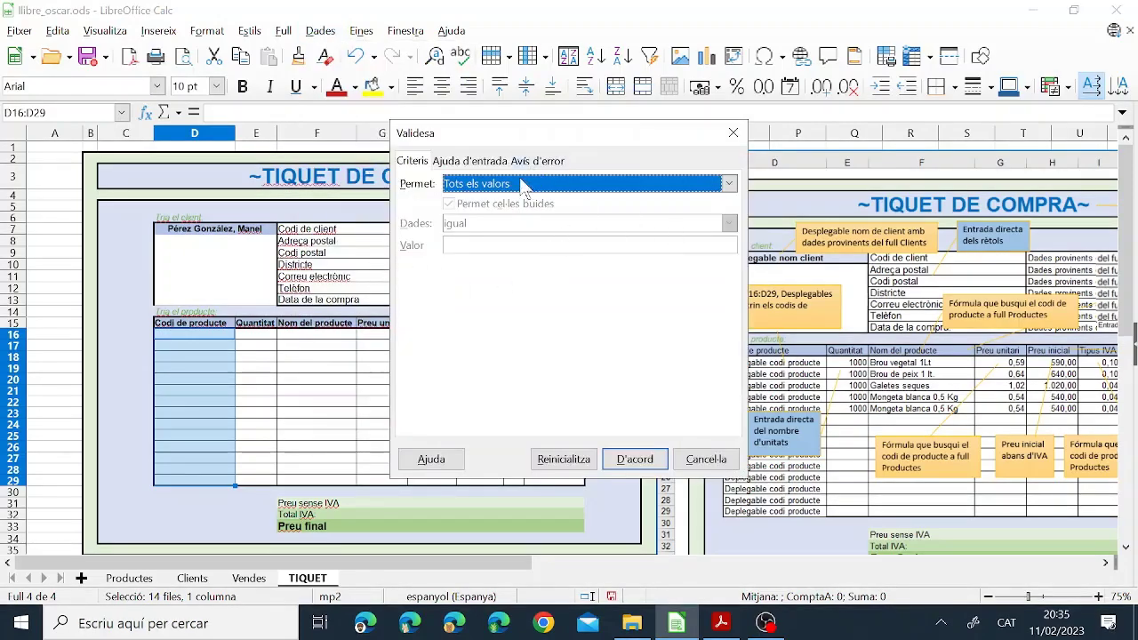
left_click(527, 184)
left_click(489, 275)
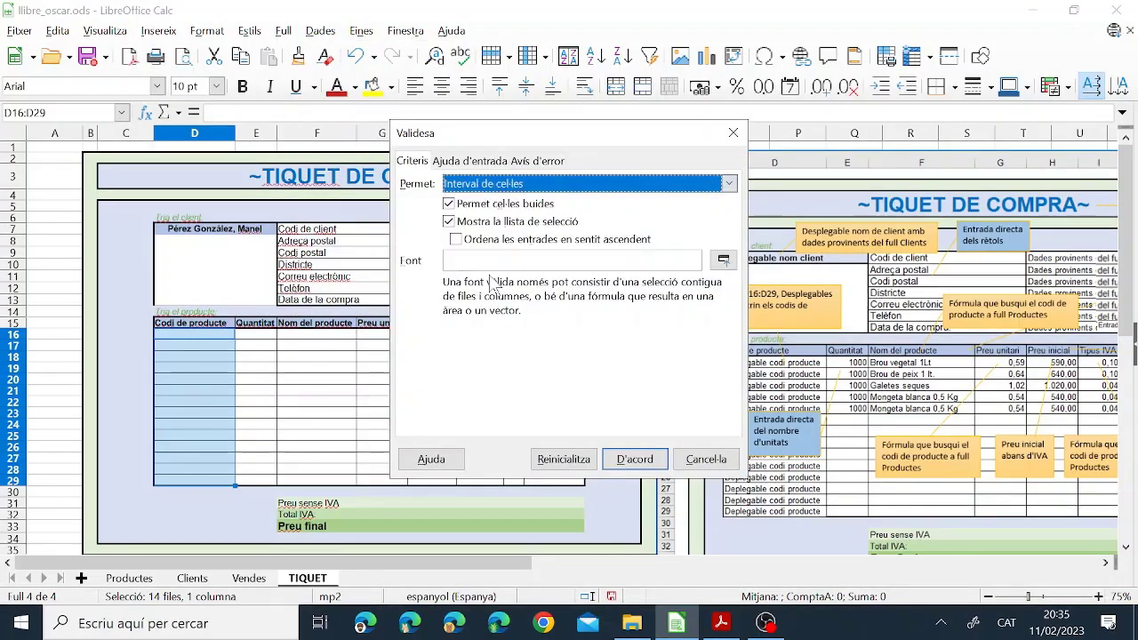
left_click(724, 261)
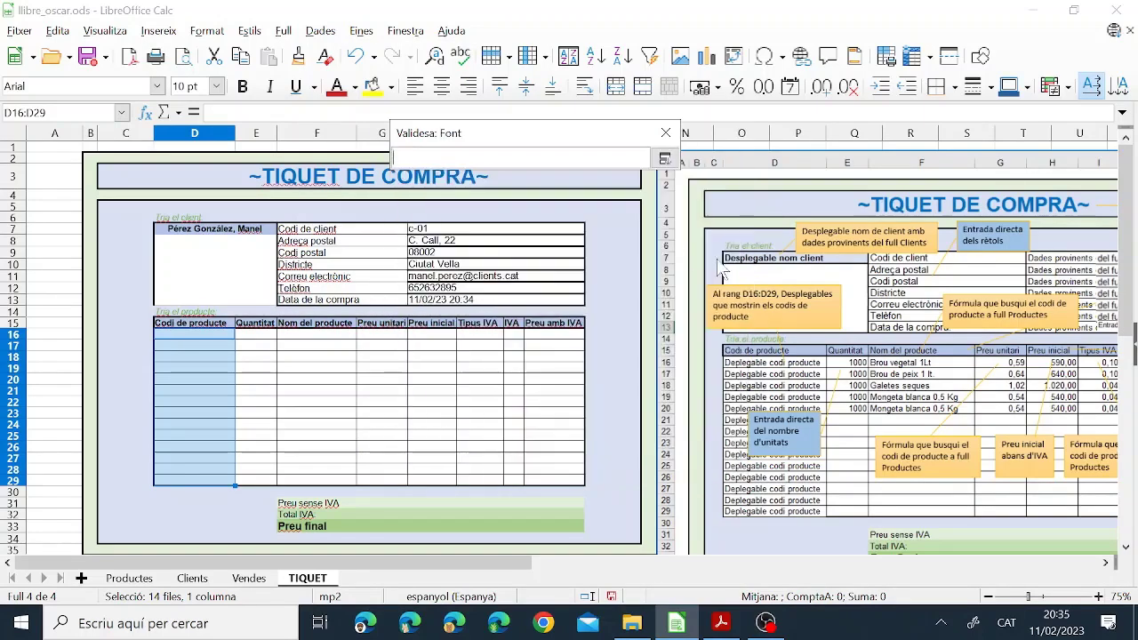
left_click(129, 578)
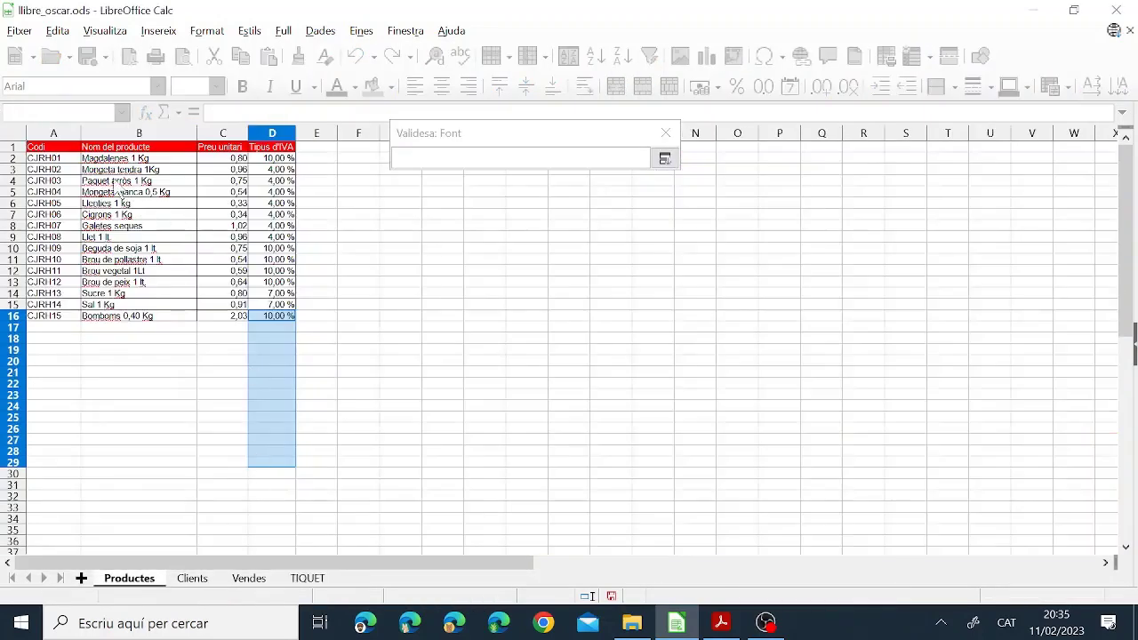
left_click_drag(59, 159, 60, 327)
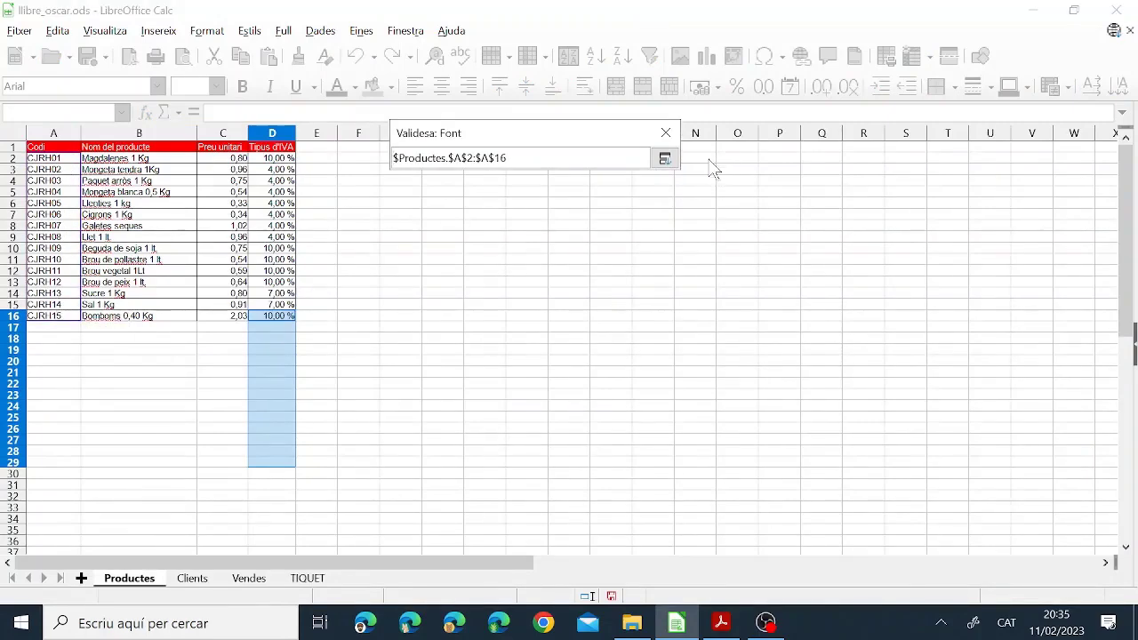
left_click(665, 158)
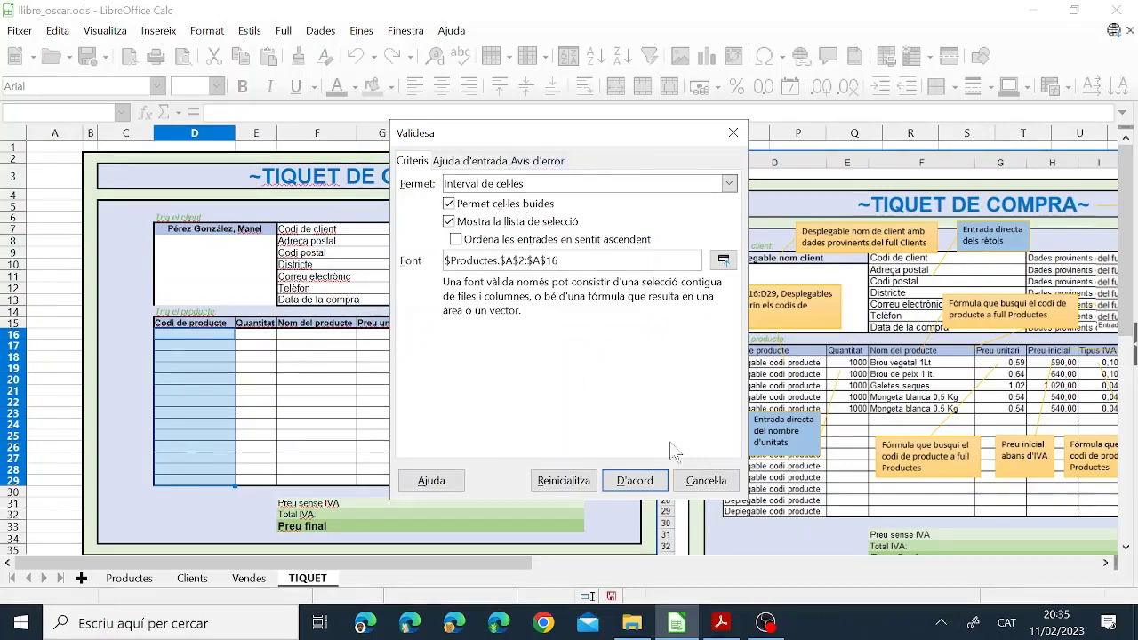
left_click(635, 480)
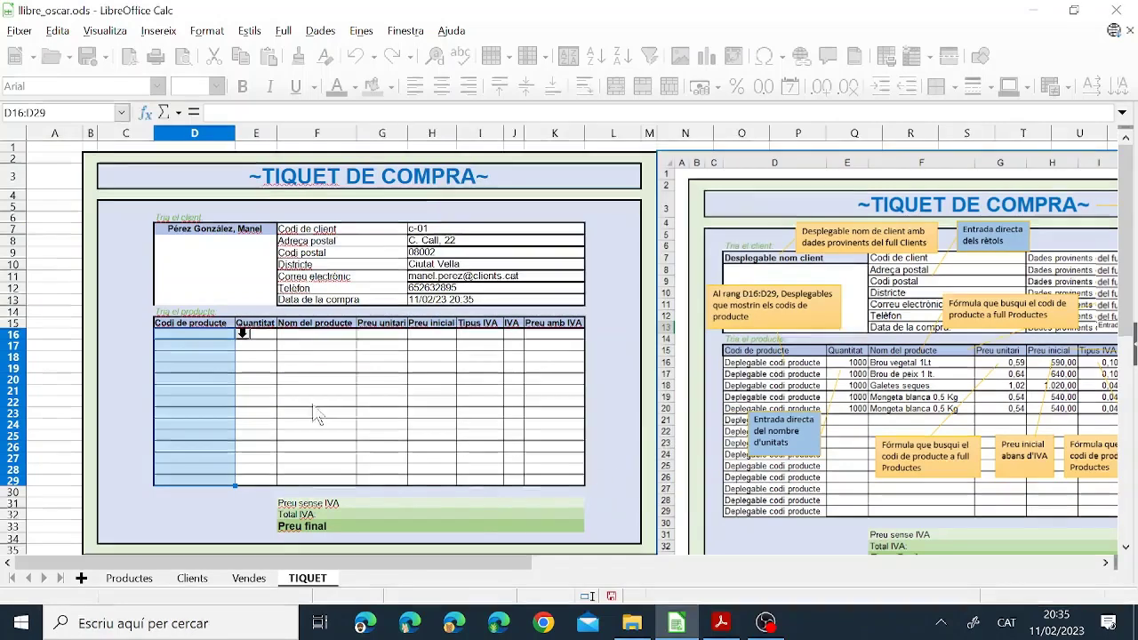
Test the product code drop-down in D16 with CJRH04 and set the cell to CJRH01
left_click(212, 391)
left_click(213, 334)
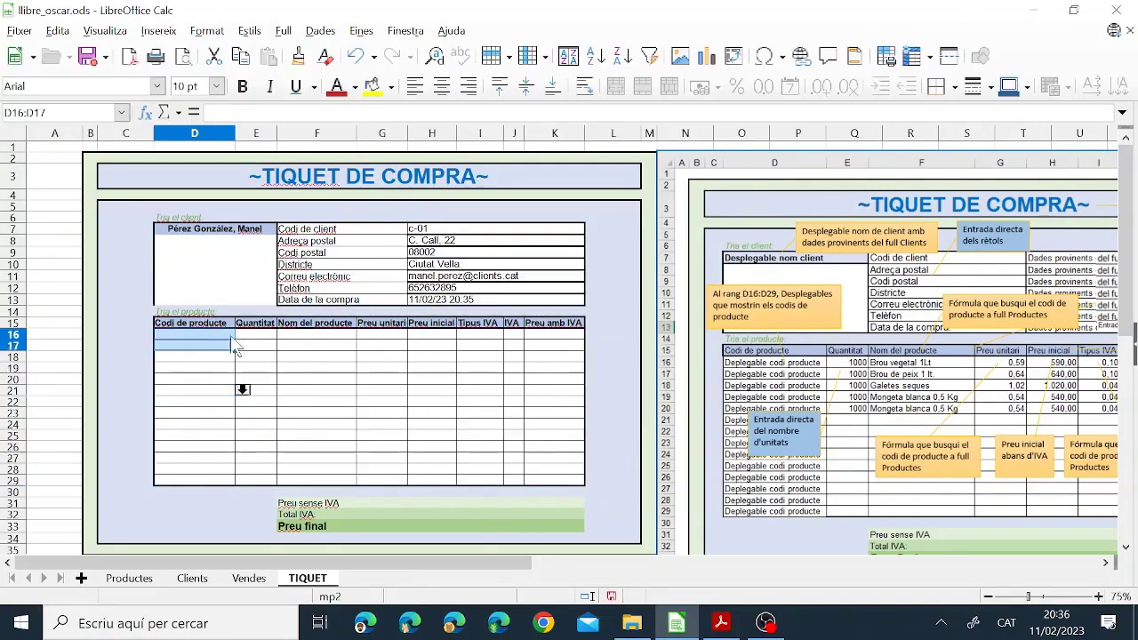
left_click(242, 334)
left_click(193, 395)
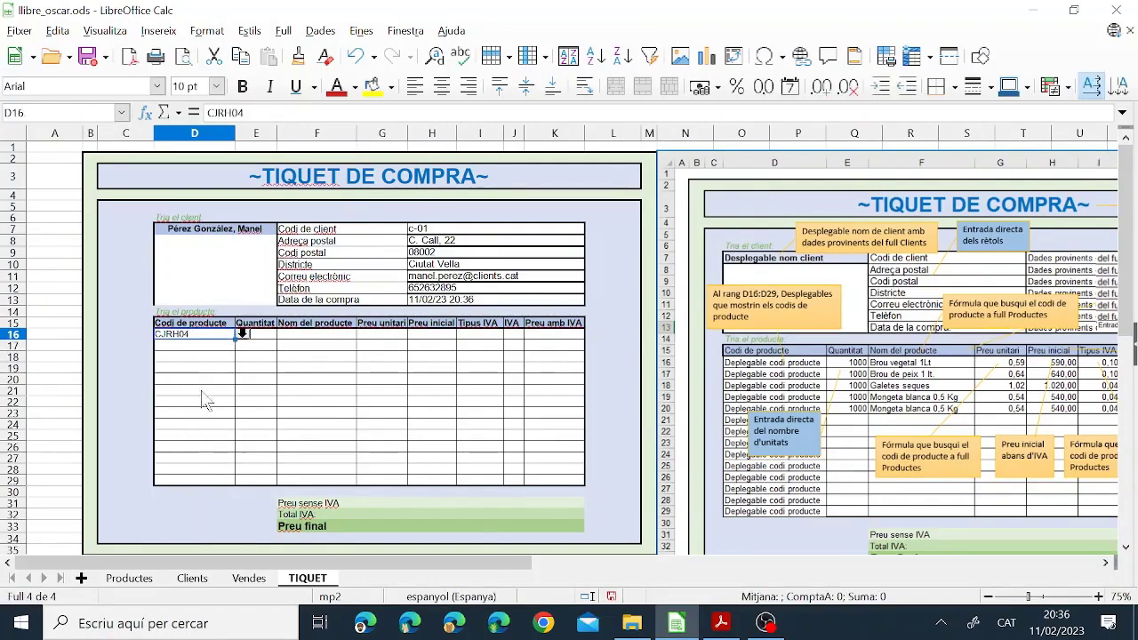
left_click(242, 334)
left_click(185, 349)
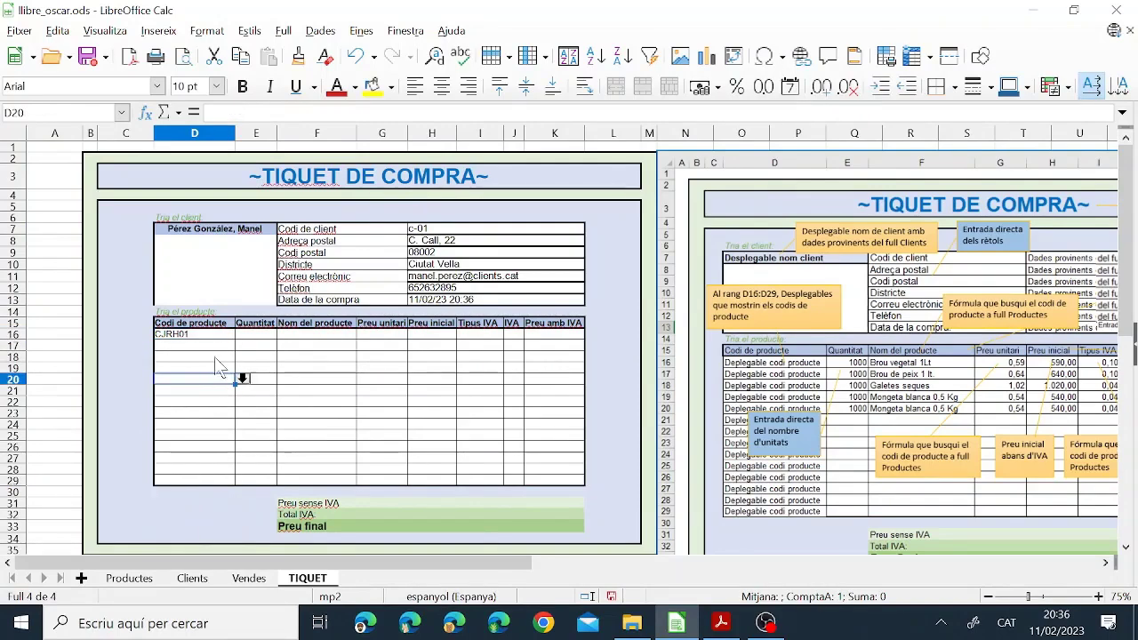
Read the assignment PDF's requirements for F16:F29 and examine the name, unit price and VAT columns on the Productes sheet
left_click(722, 622)
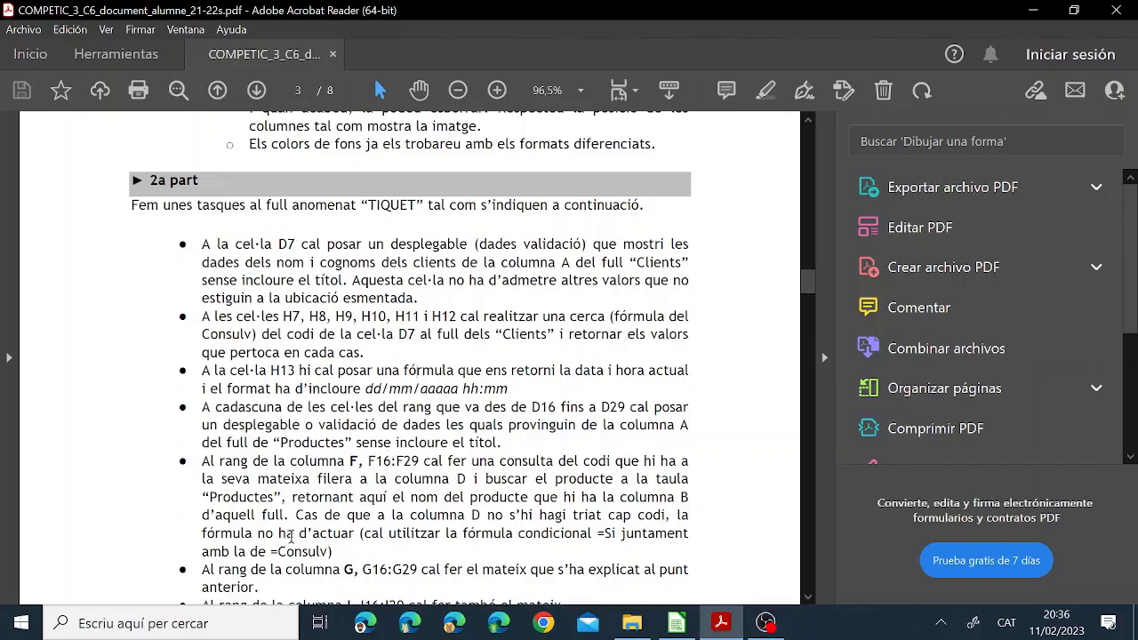
left_click(677, 623)
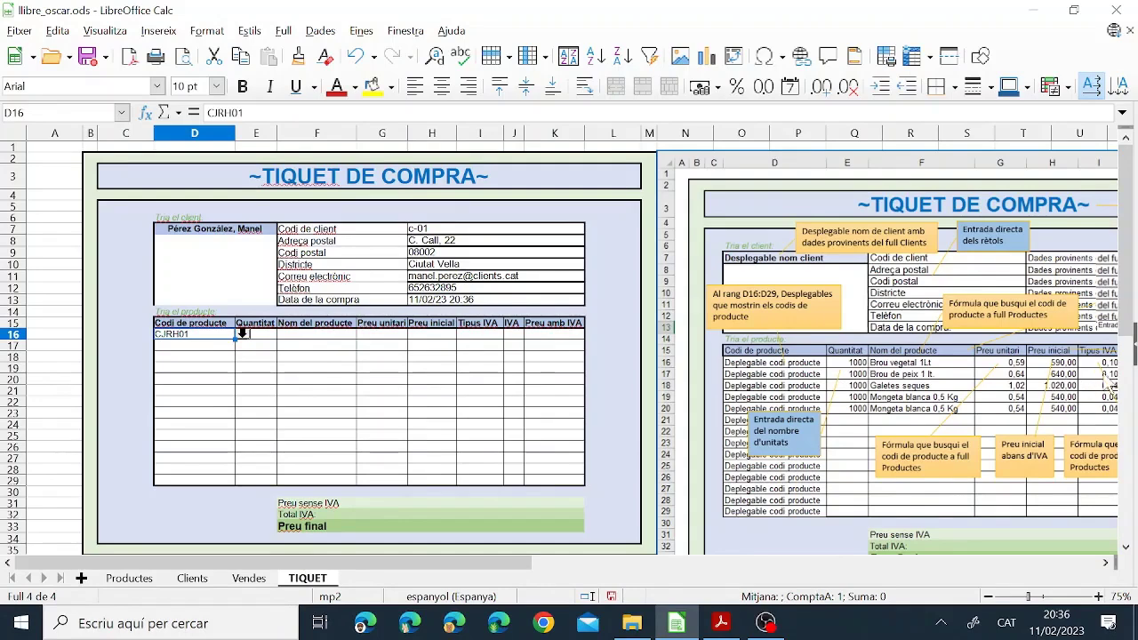
left_click(129, 580)
left_click(88, 158)
left_click(218, 170)
left_click(273, 169)
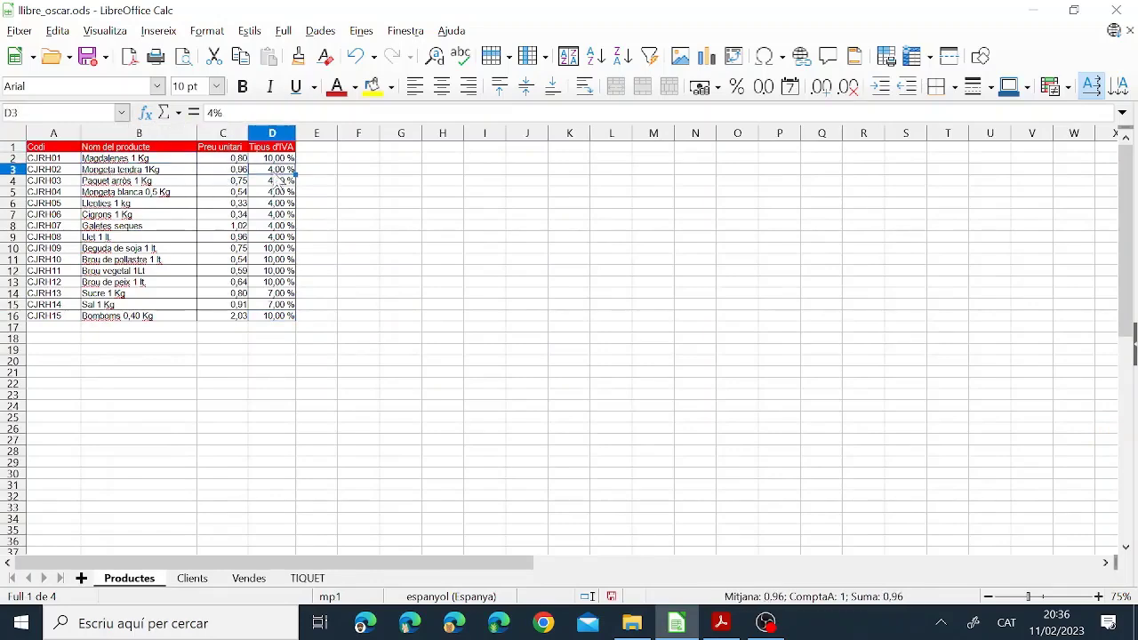
left_click(306, 579)
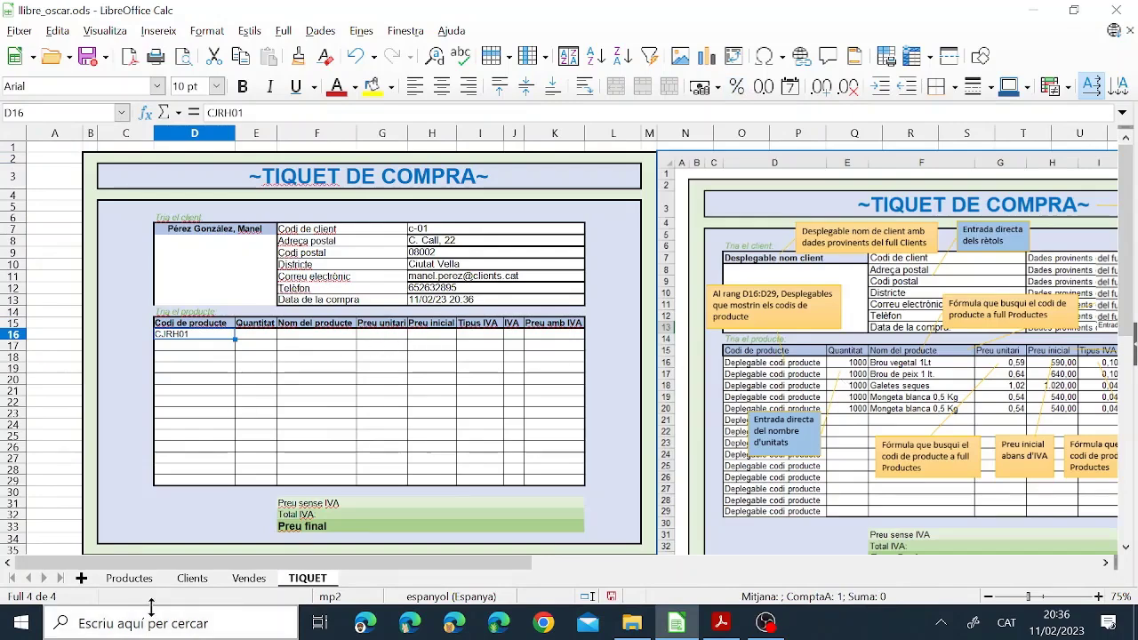
left_click(143, 580)
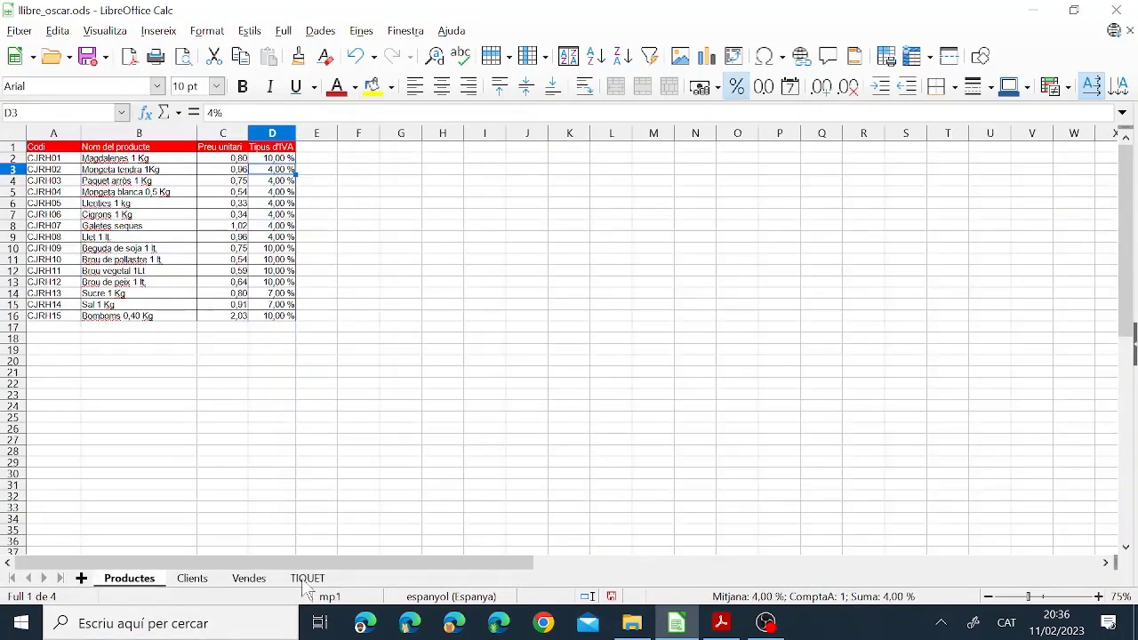
left_click(307, 579)
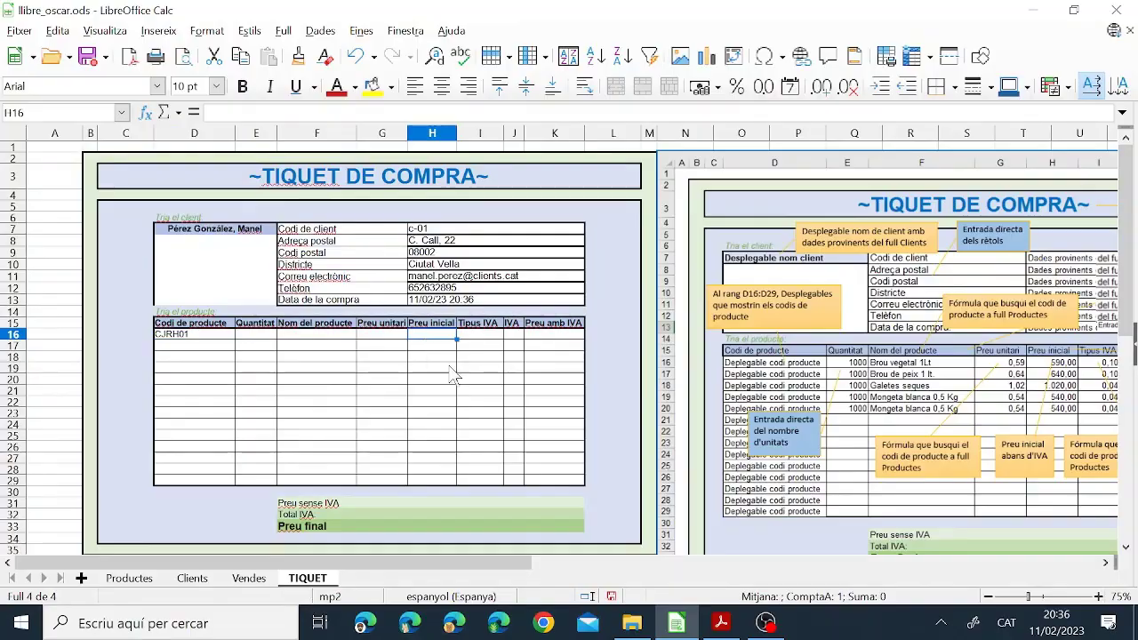
left_click(721, 622)
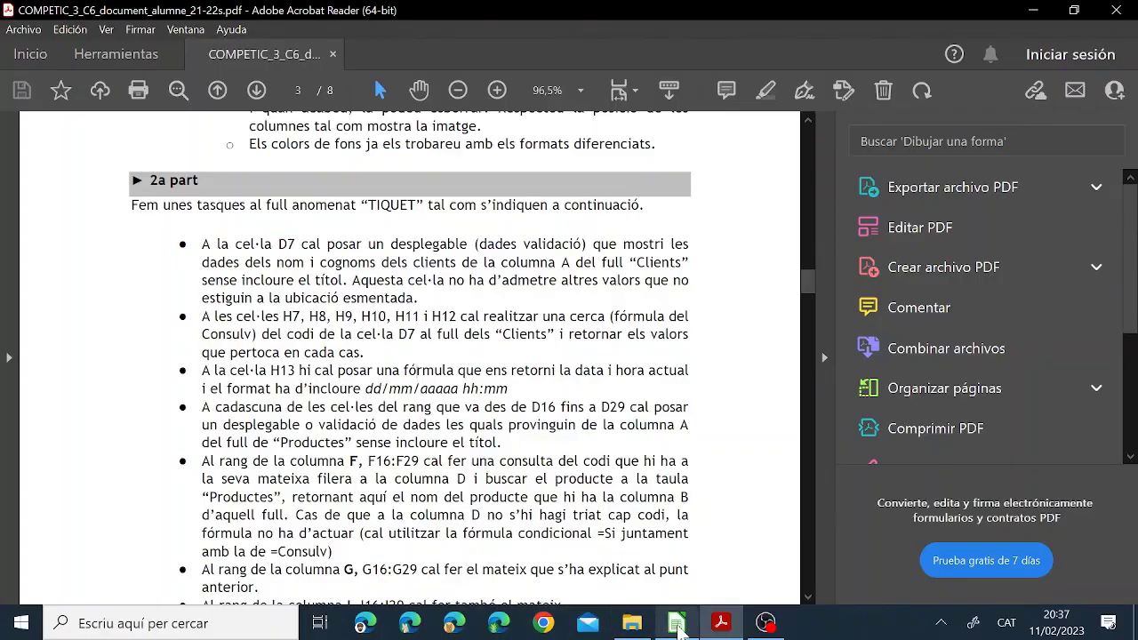
left_click(677, 623)
Begin a CONSULTAV formula in F16 on the TIQUET sheet with D16 as the search criterion
left_click(336, 346)
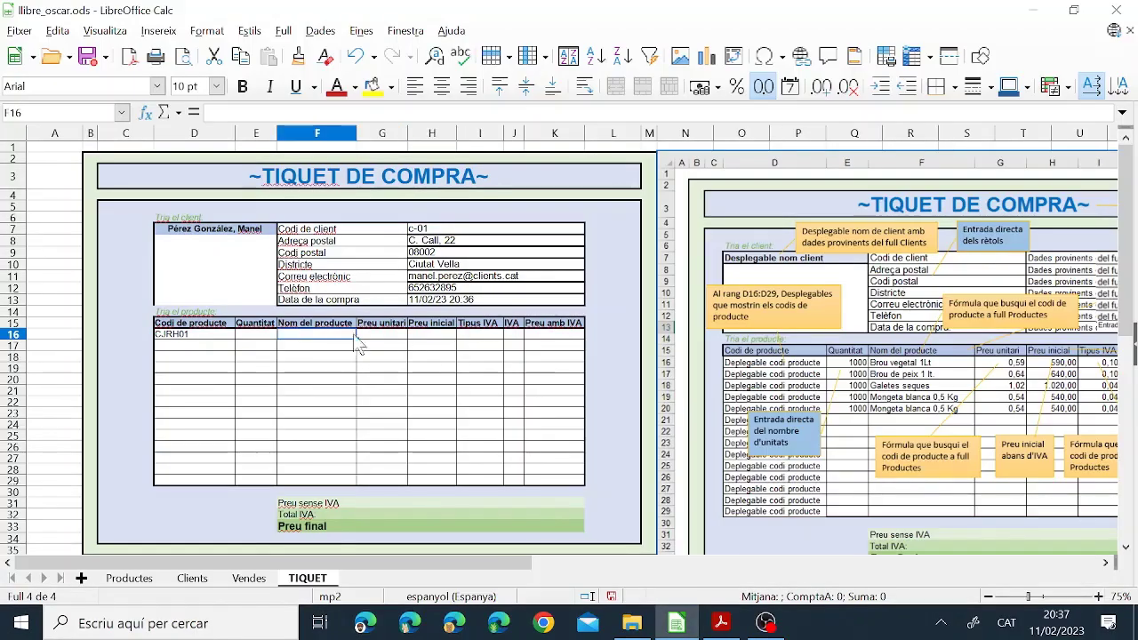
type("=c")
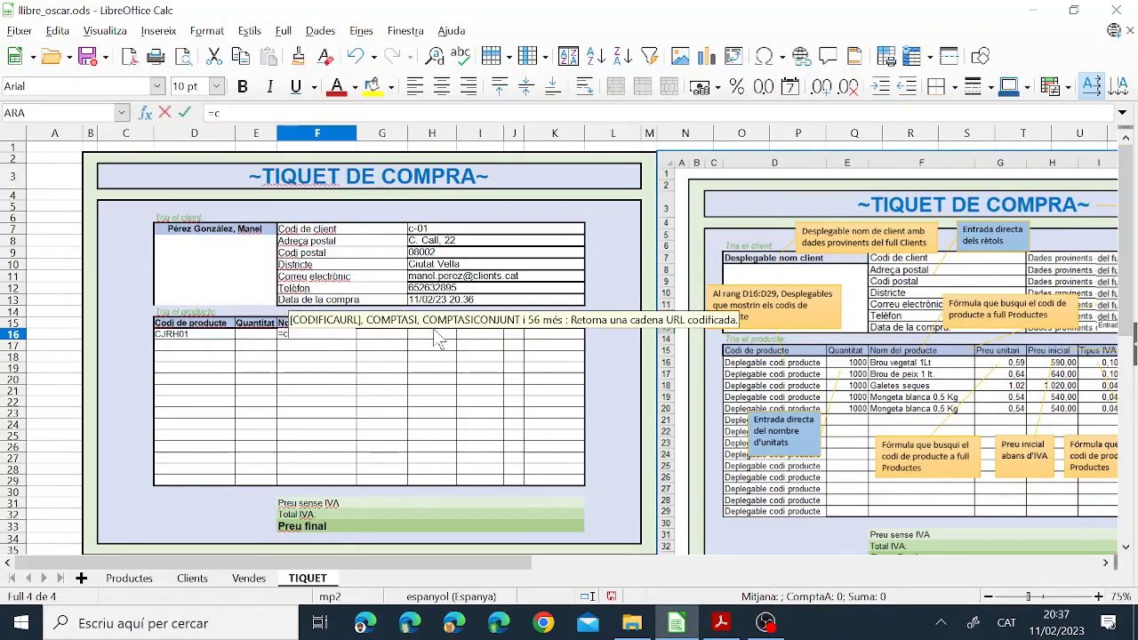
type("onus")
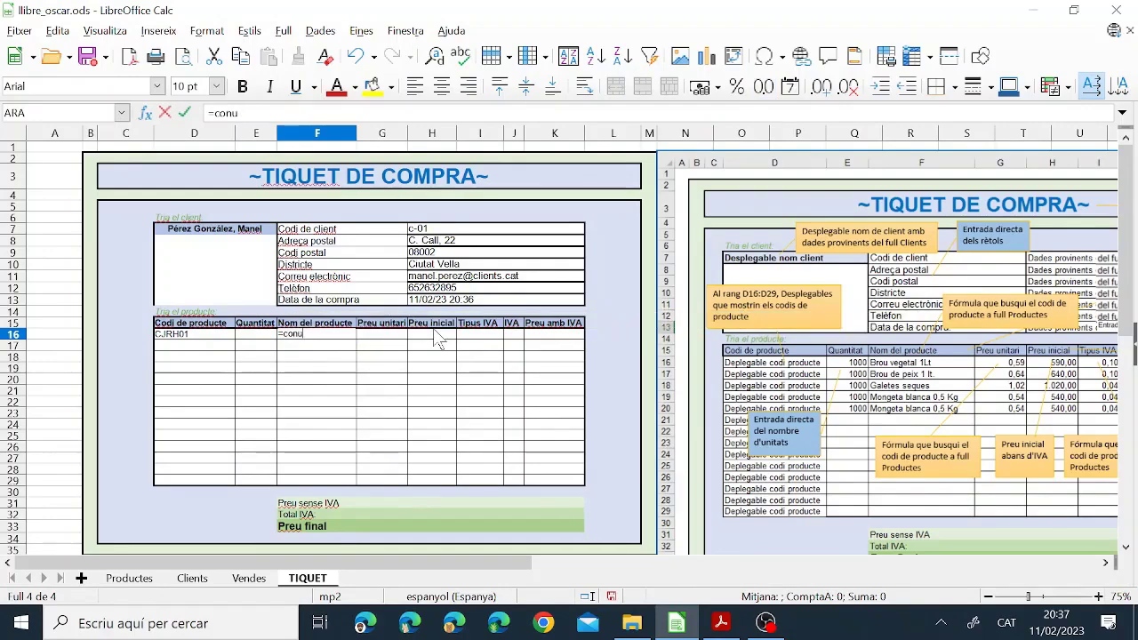
key("BackSpace")
type("sultav(")
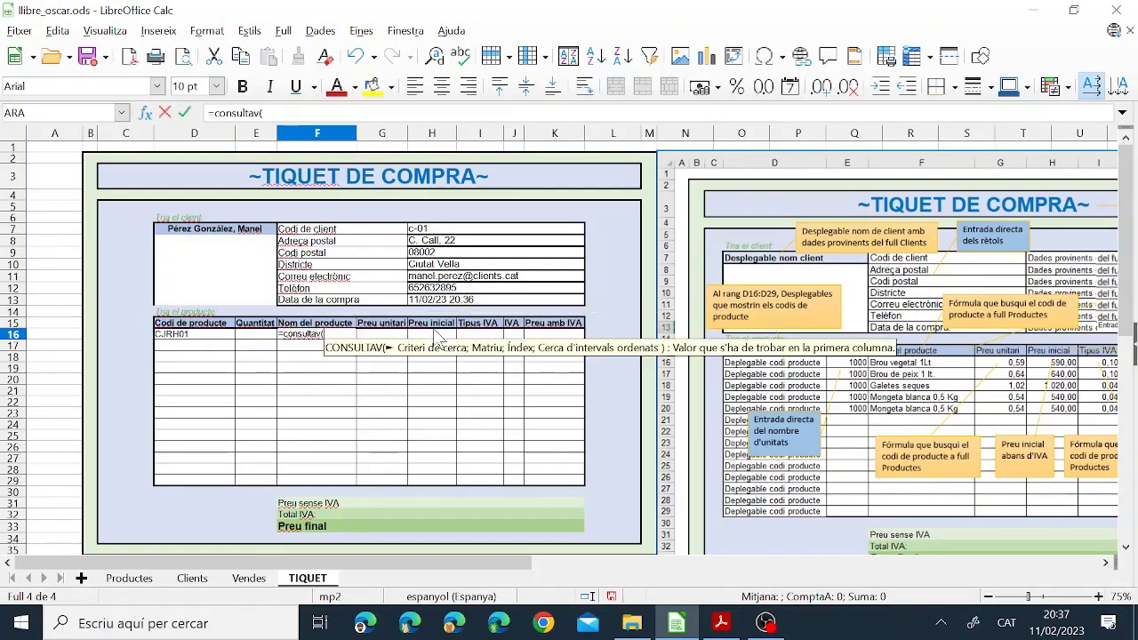
left_click(213, 336)
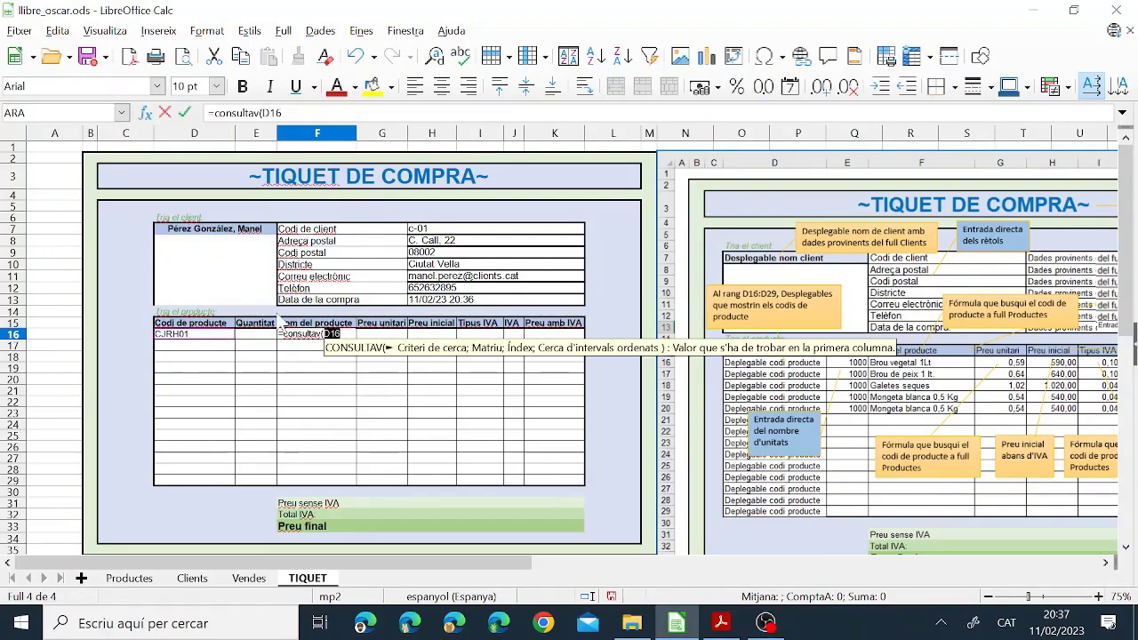
type(";")
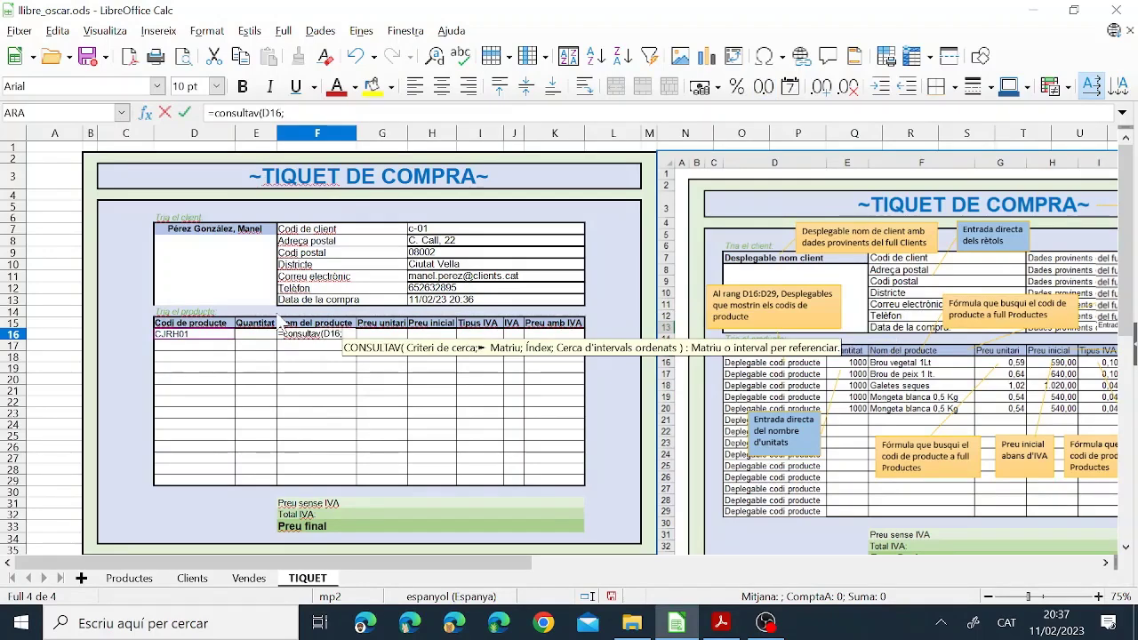
Complete F16's CONSULTAV formula with columns A to D of the Productes sheet, column index 2 and exact match 0
left_click(130, 579)
left_click(58, 135)
left_click_drag(58, 135, 262, 137)
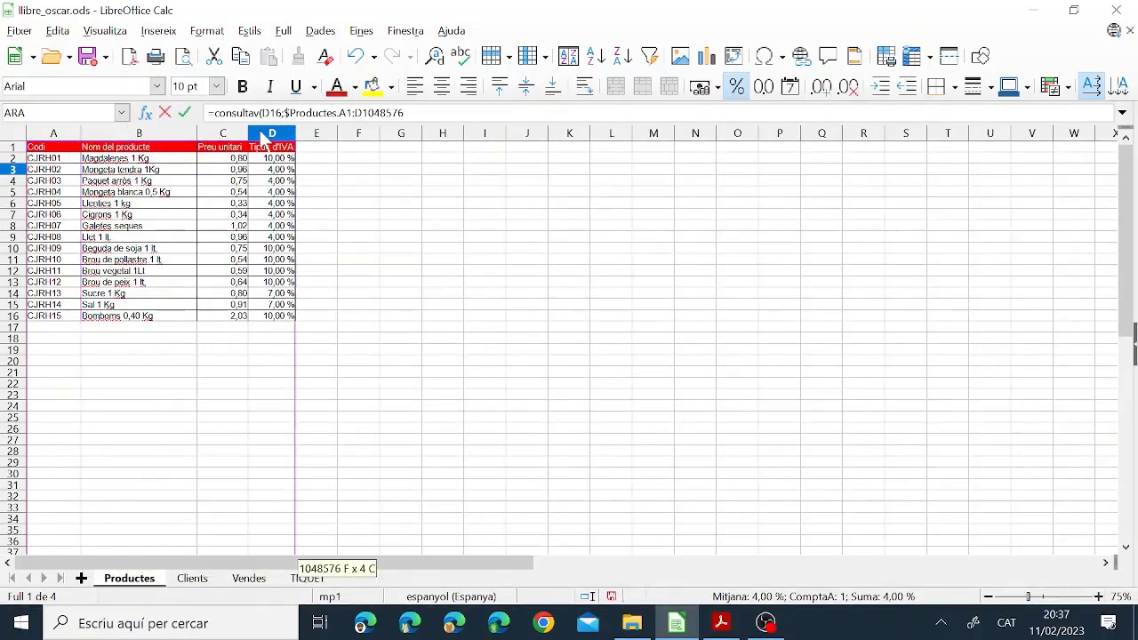
type(";2;")
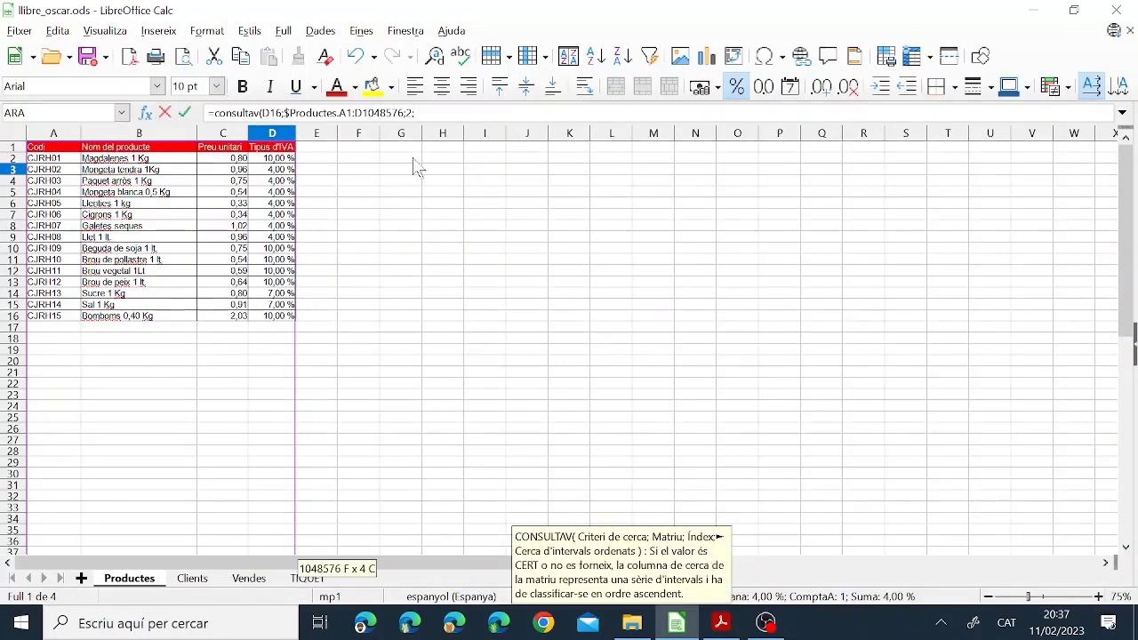
type("0")
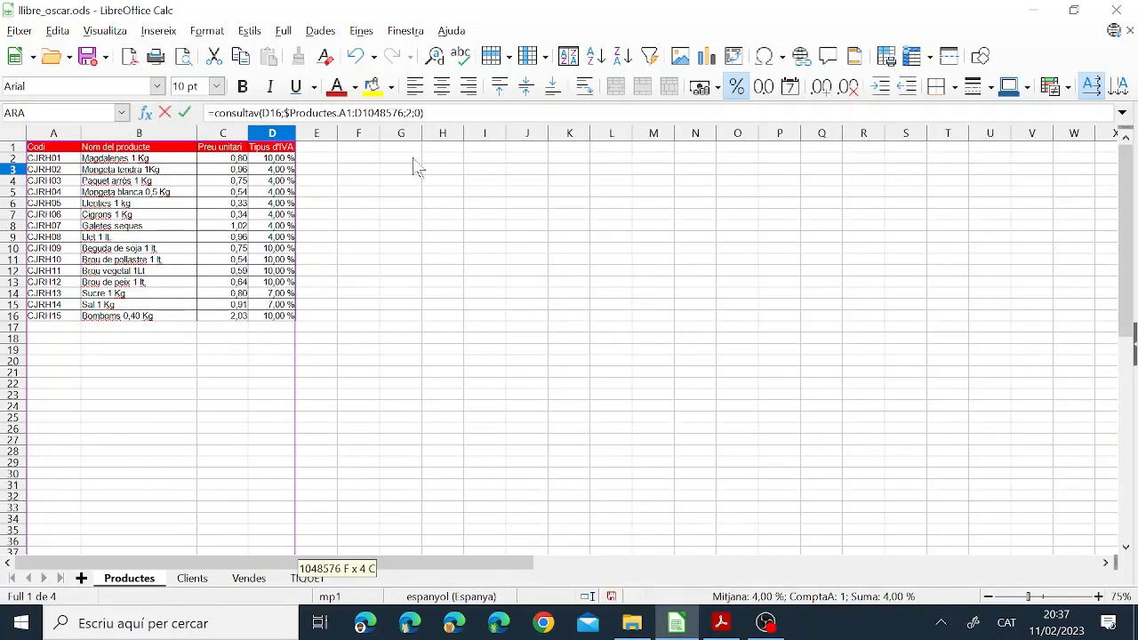
left_click(184, 112)
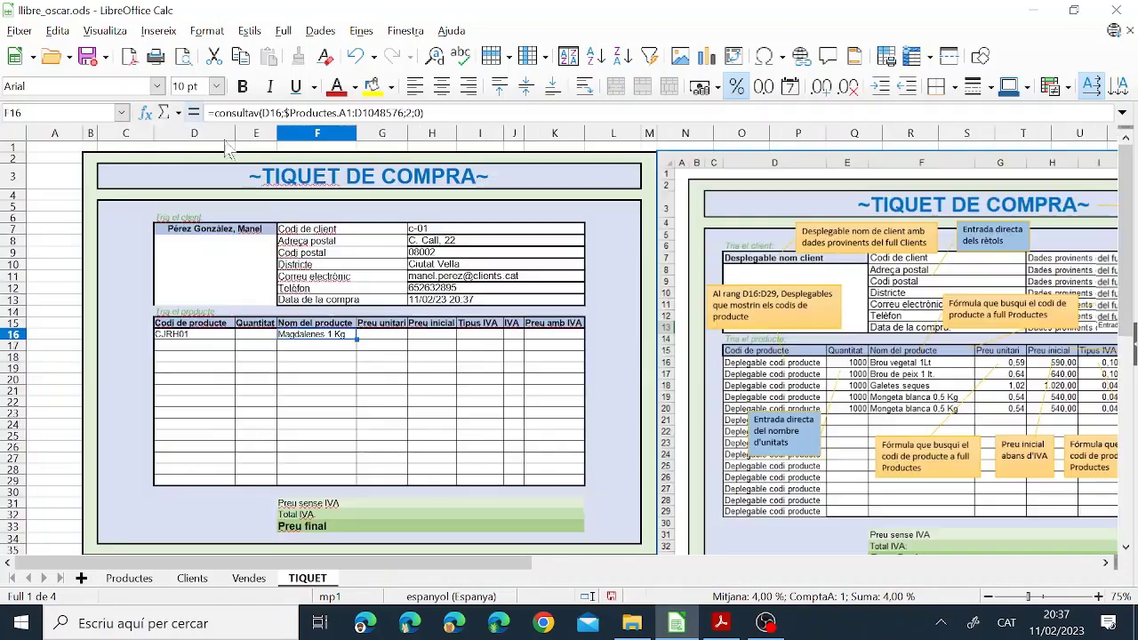
Try filling F16's CONSULTAV formula down to F29, and undo the fill
left_click(336, 349)
left_click(205, 336)
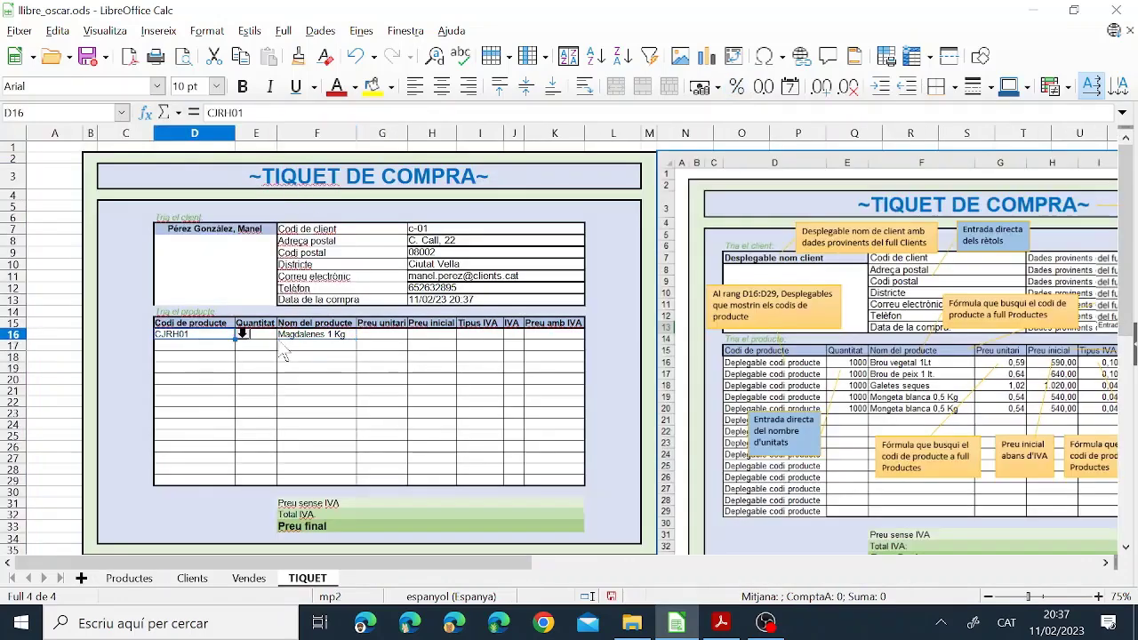
left_click(299, 337)
left_click_drag(359, 341, 364, 476)
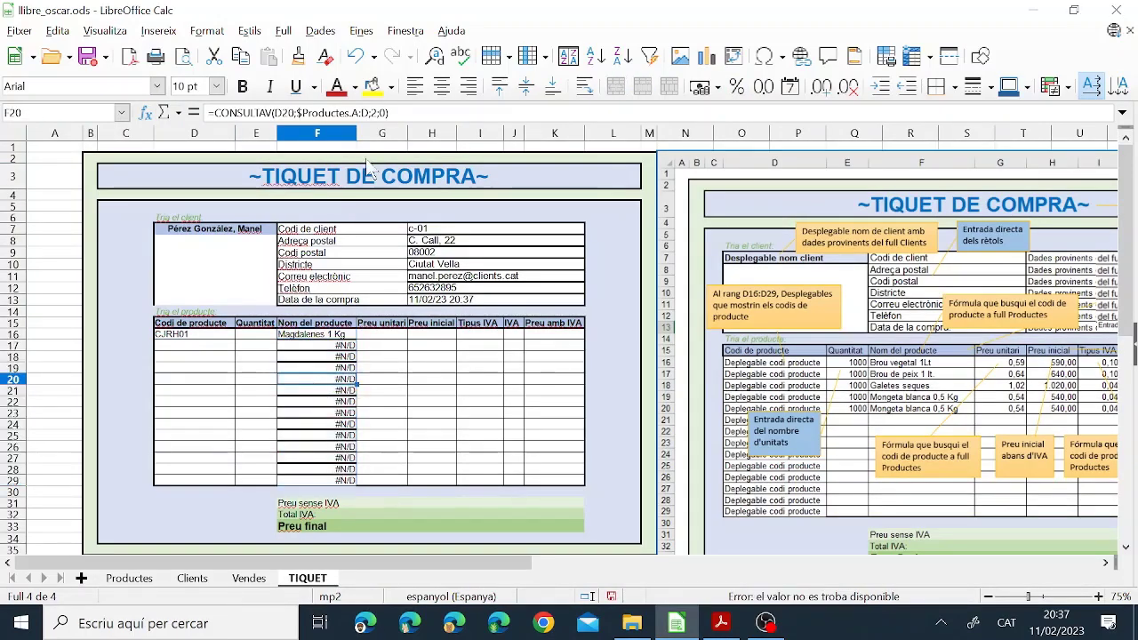
left_click(355, 56)
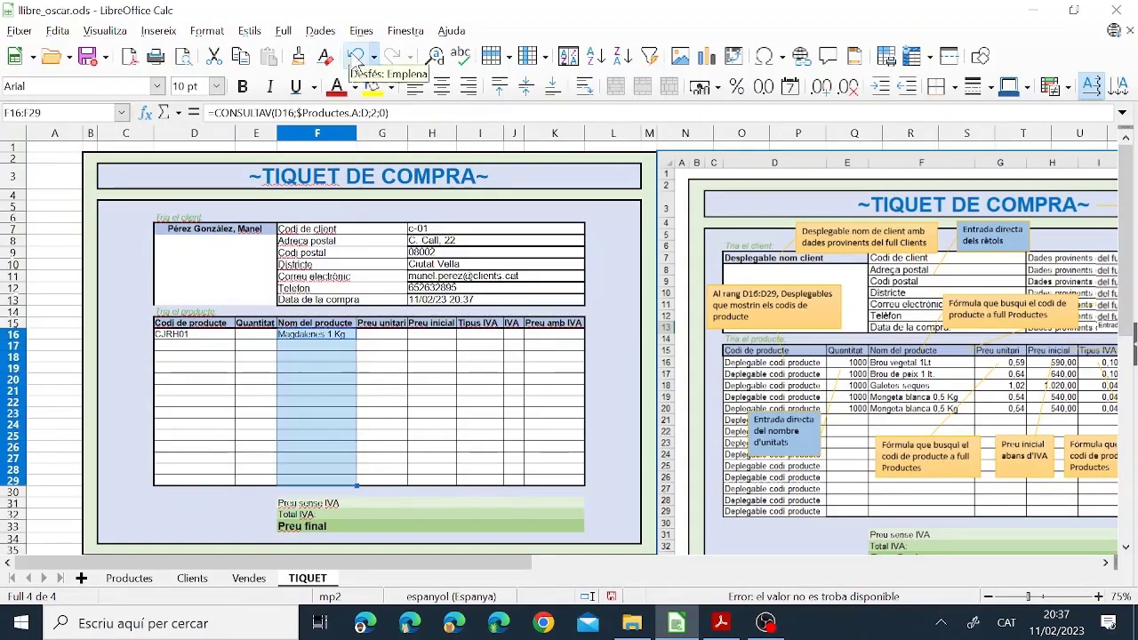
Fill F16's CONSULTAV formula down the product name column to F28 and check the copied cells against the product codes
left_click(317, 349)
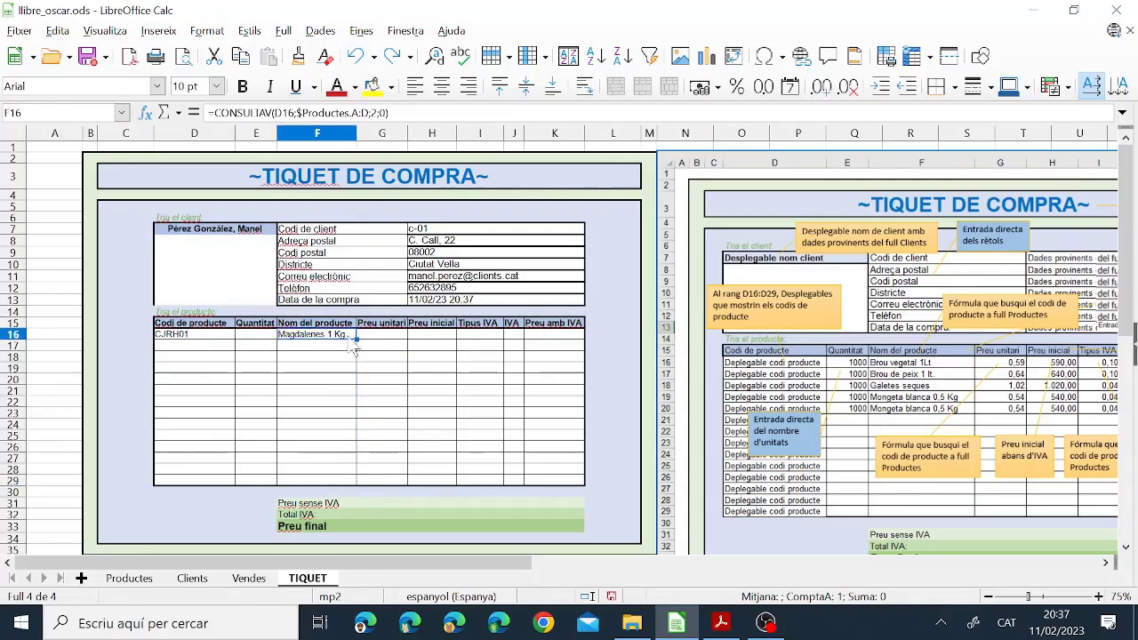
left_click_drag(356, 339, 356, 470)
left_click(345, 412)
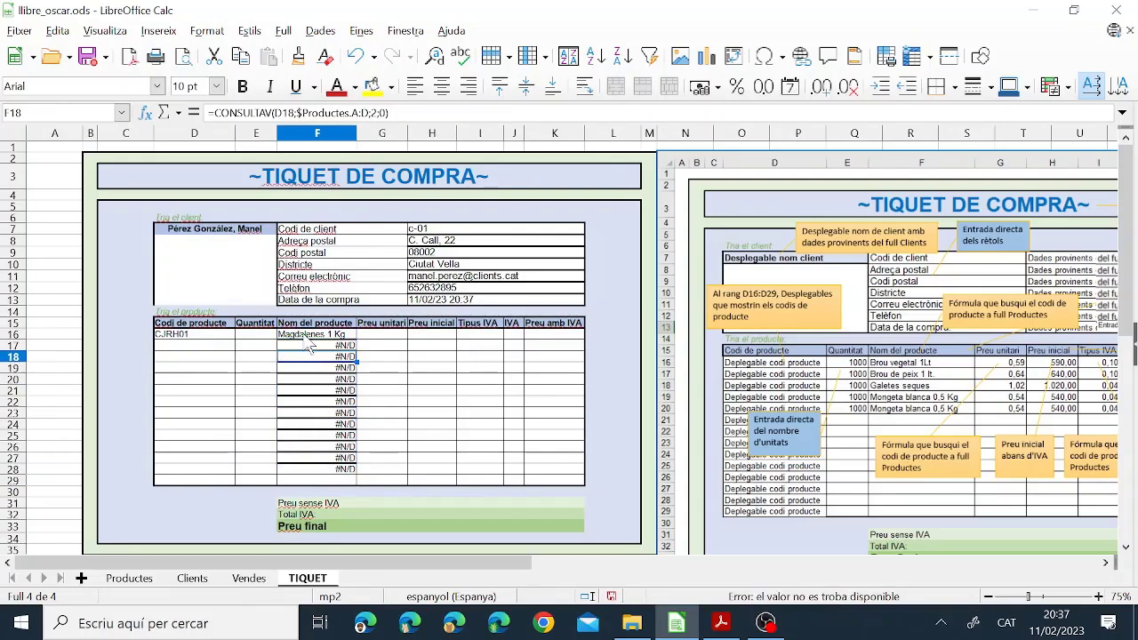
left_click(307, 337)
left_click(221, 347)
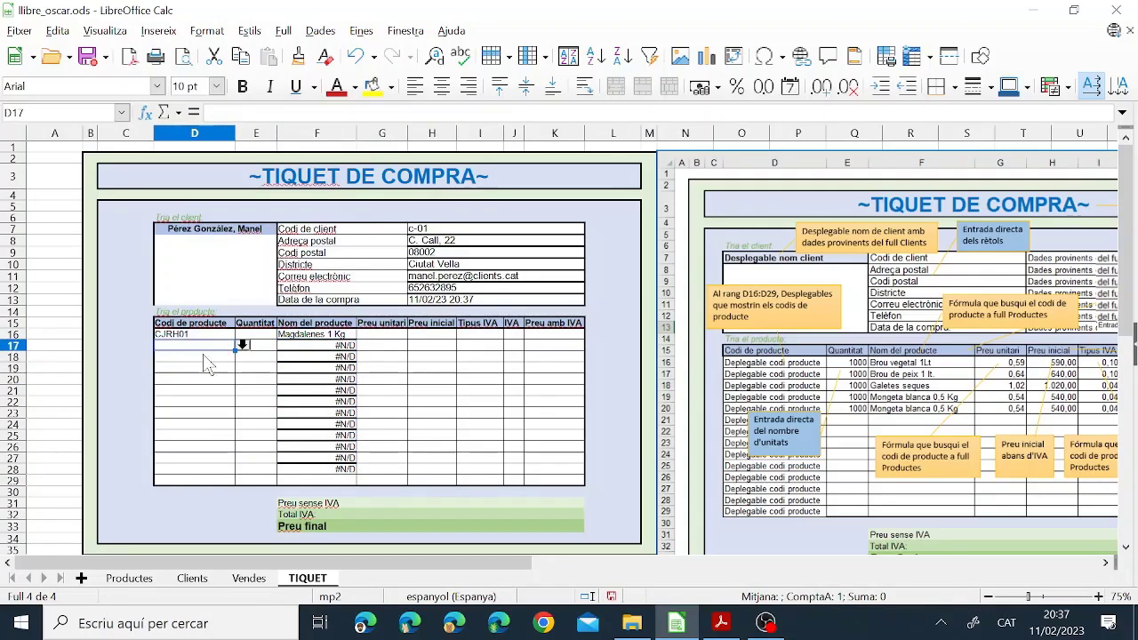
Wrap F17's CONSULTAV formula in SIERROR with an empty text "" as the alternative value
left_click(297, 347)
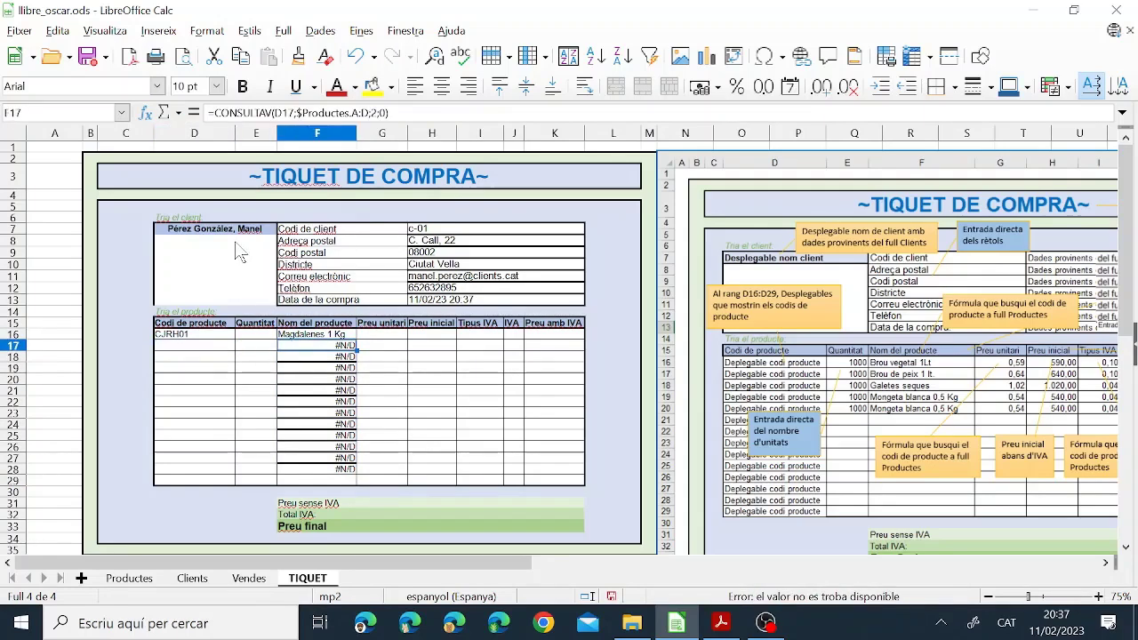
left_click(213, 113)
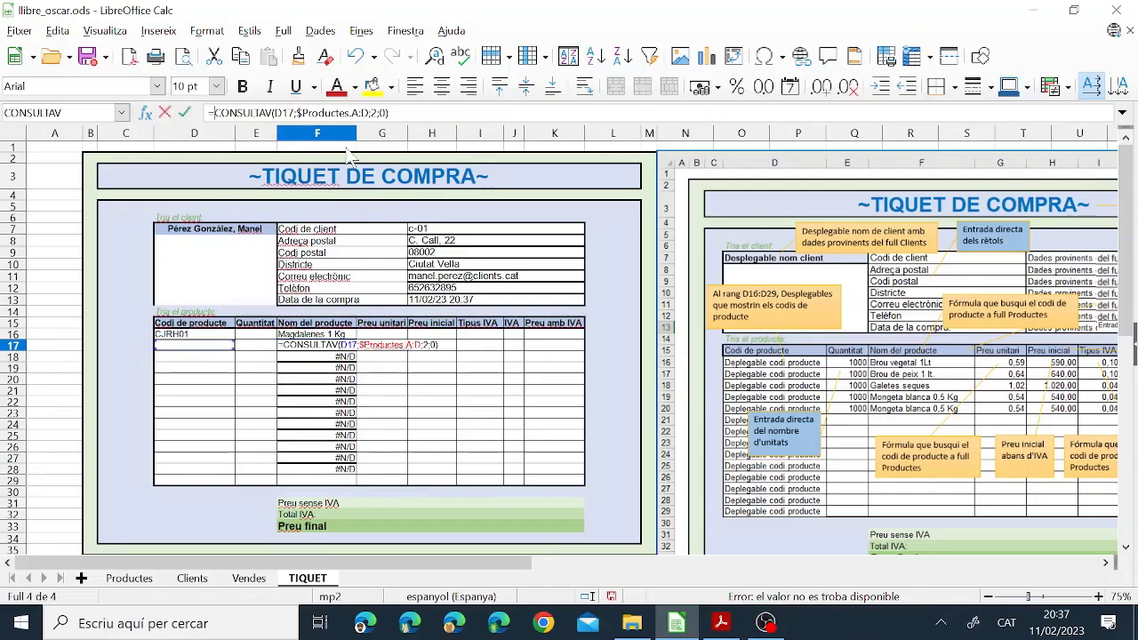
type("sierror(")
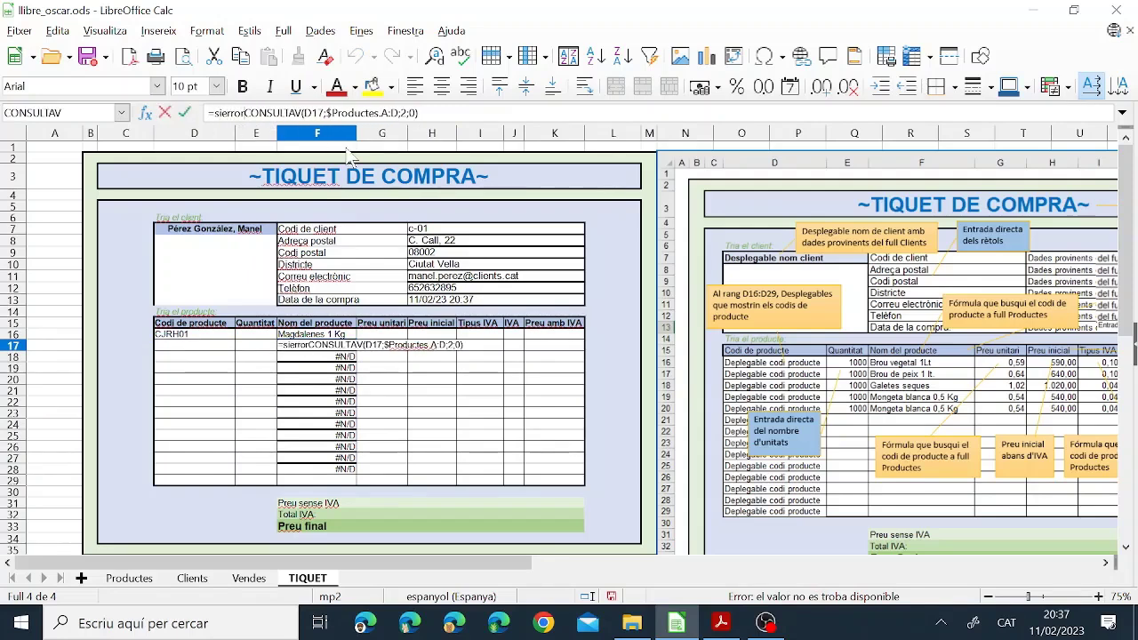
left_click(424, 113)
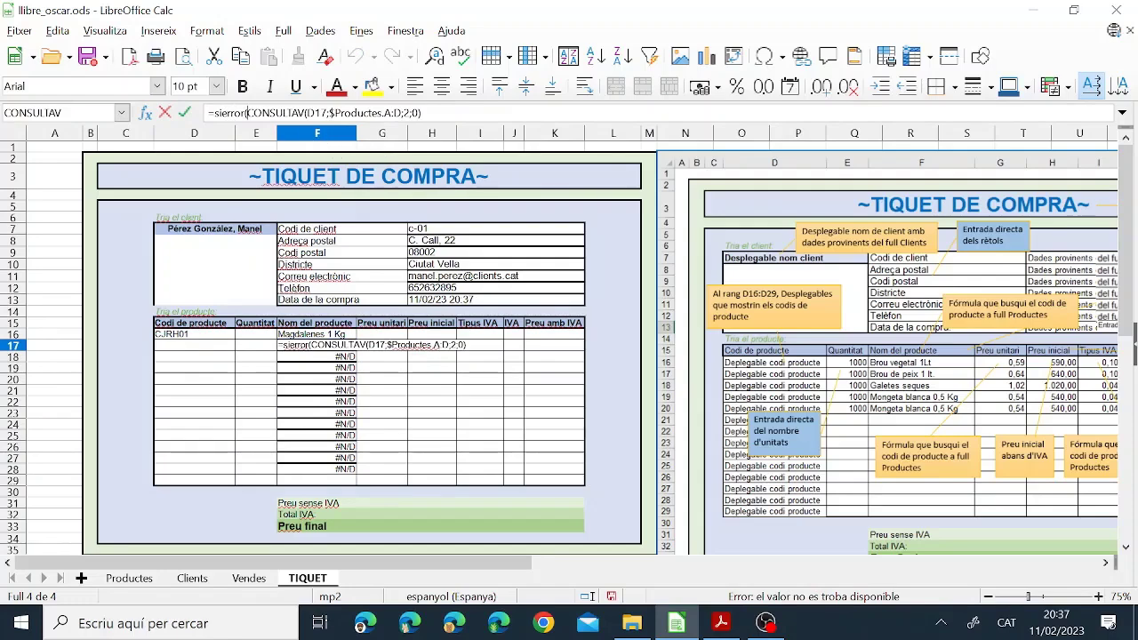
type(";")
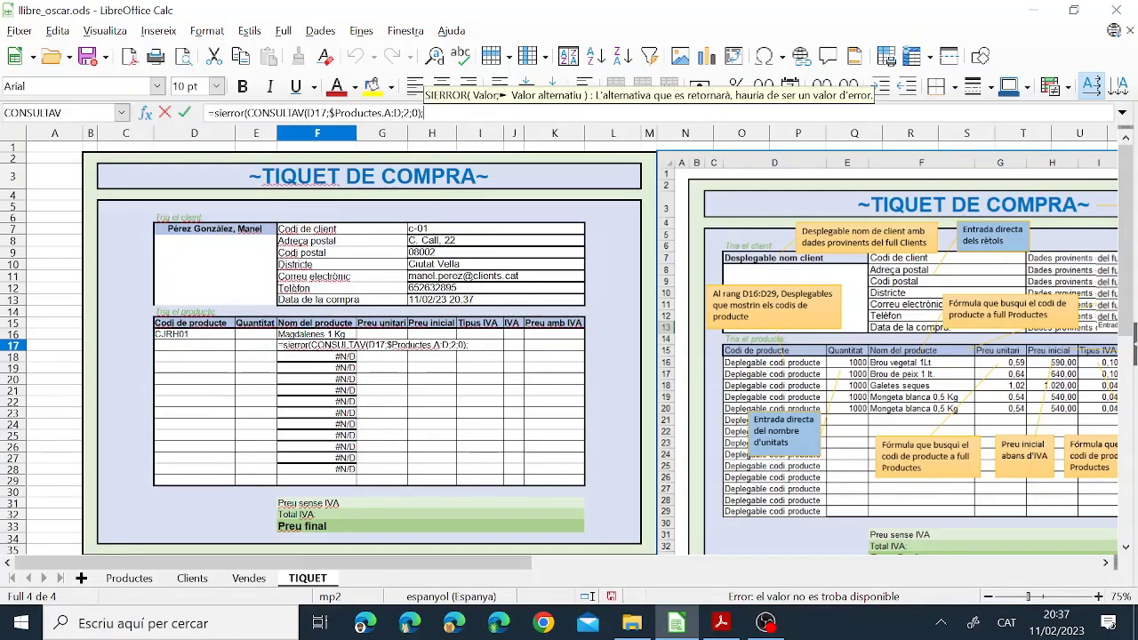
type("\"\"")
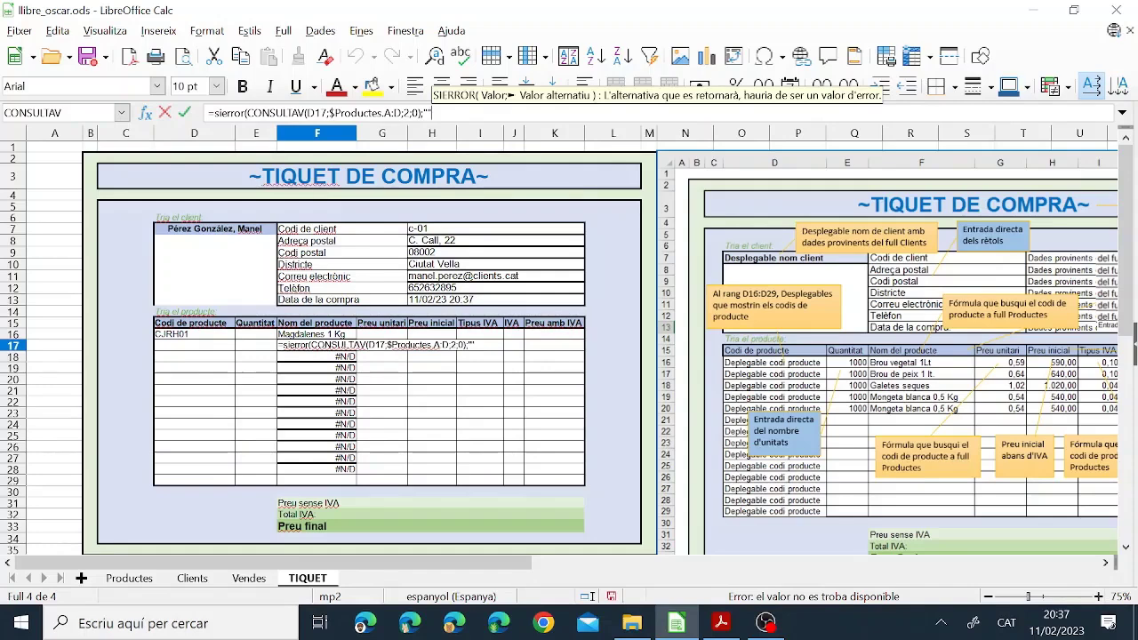
type(")")
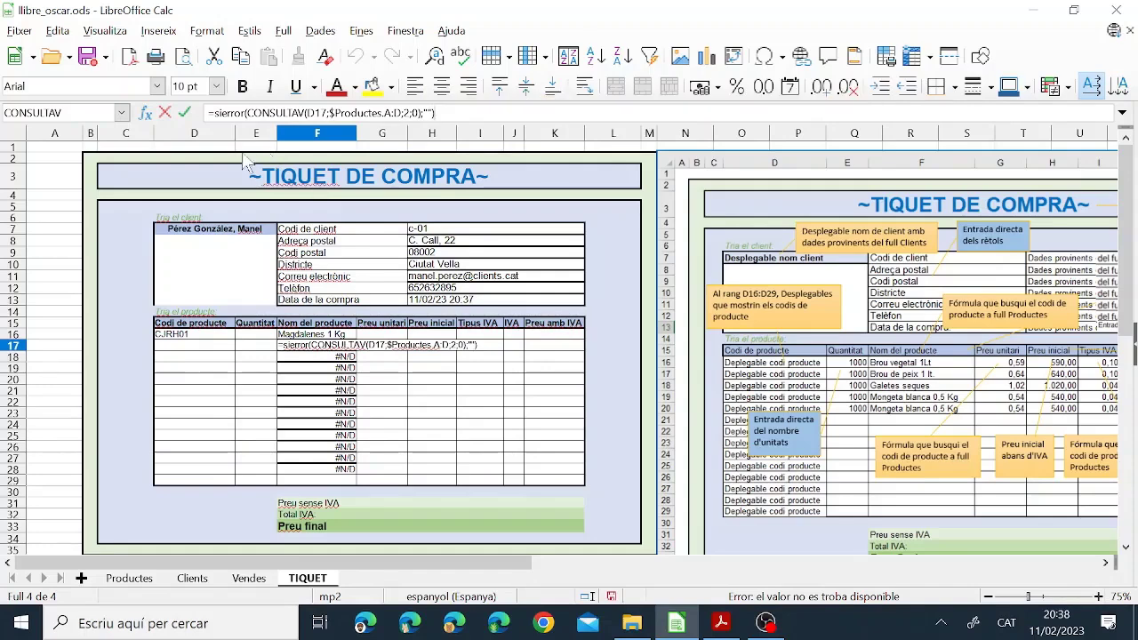
left_click(185, 112)
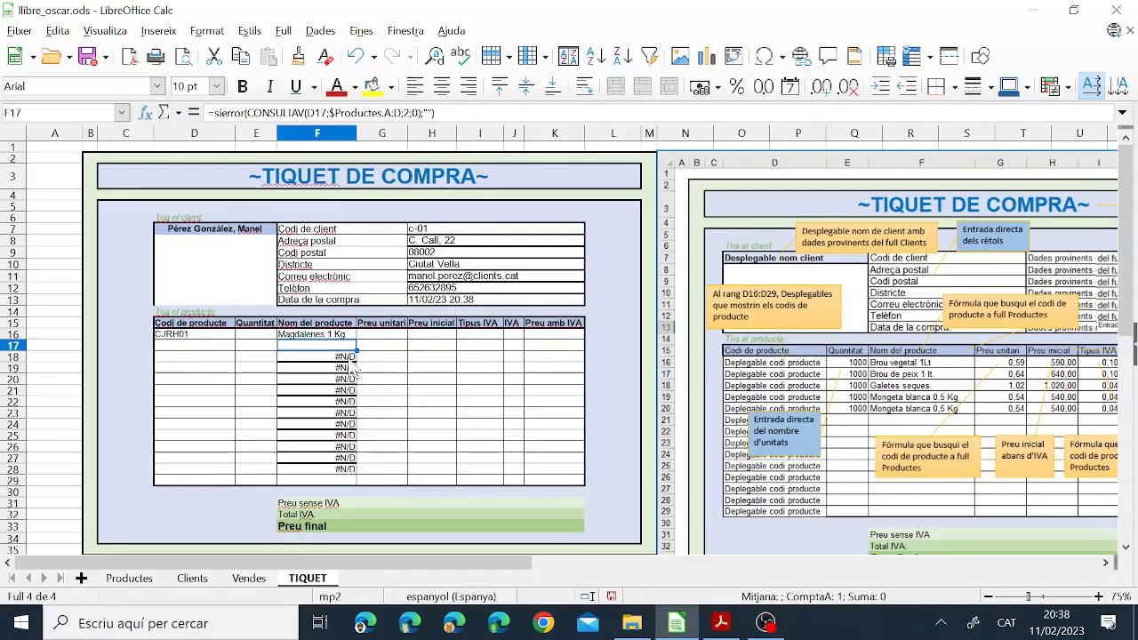
Try filling F17's SIERROR formula down to F28, and undo the fill
left_click_drag(353, 349, 357, 471)
left_click(331, 347)
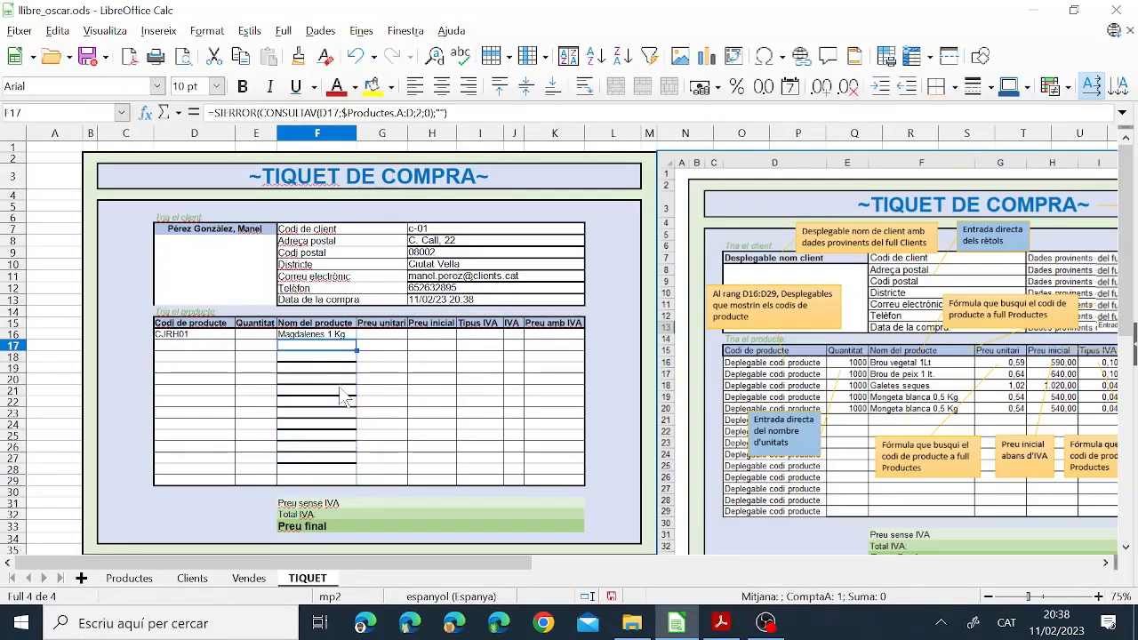
left_click(355, 55)
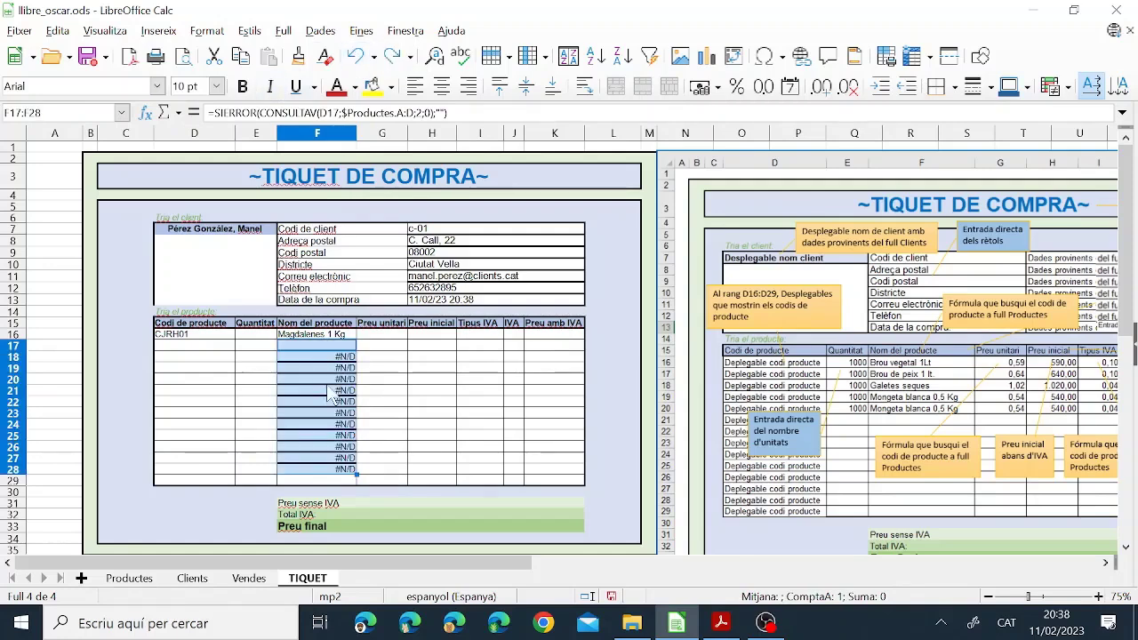
left_click(336, 379)
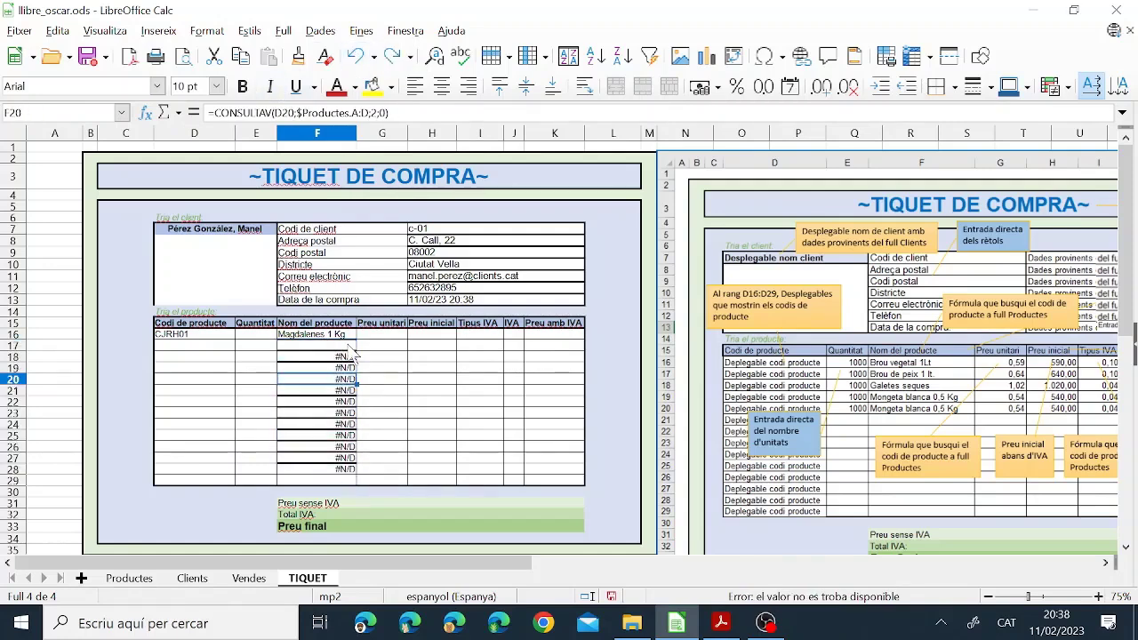
left_click(344, 346)
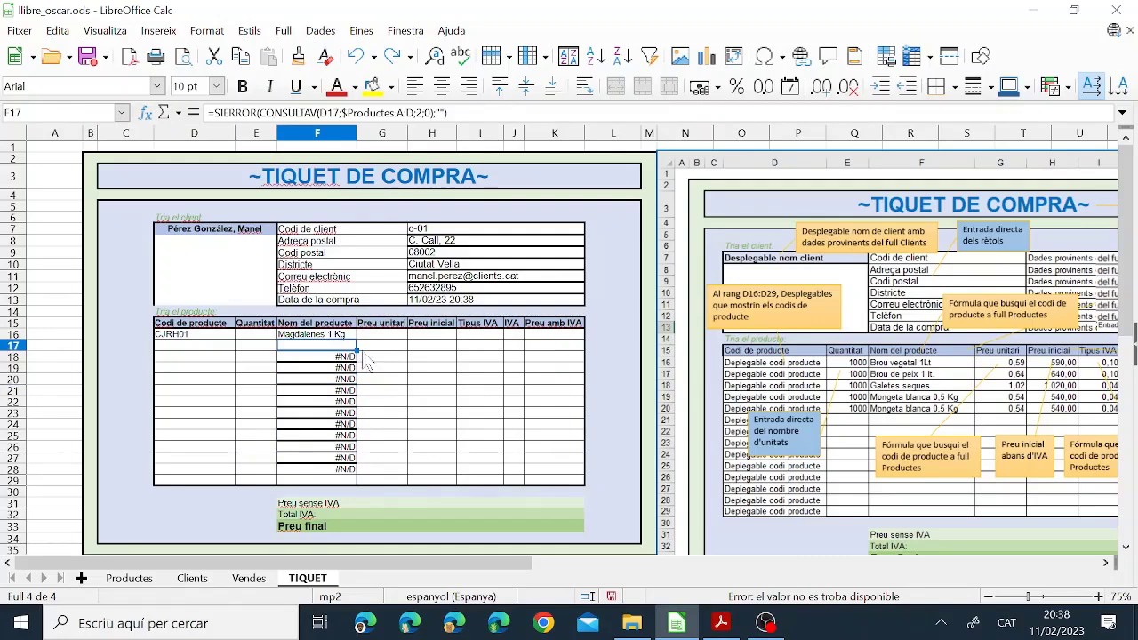
key("ctrl+c")
key("Up")
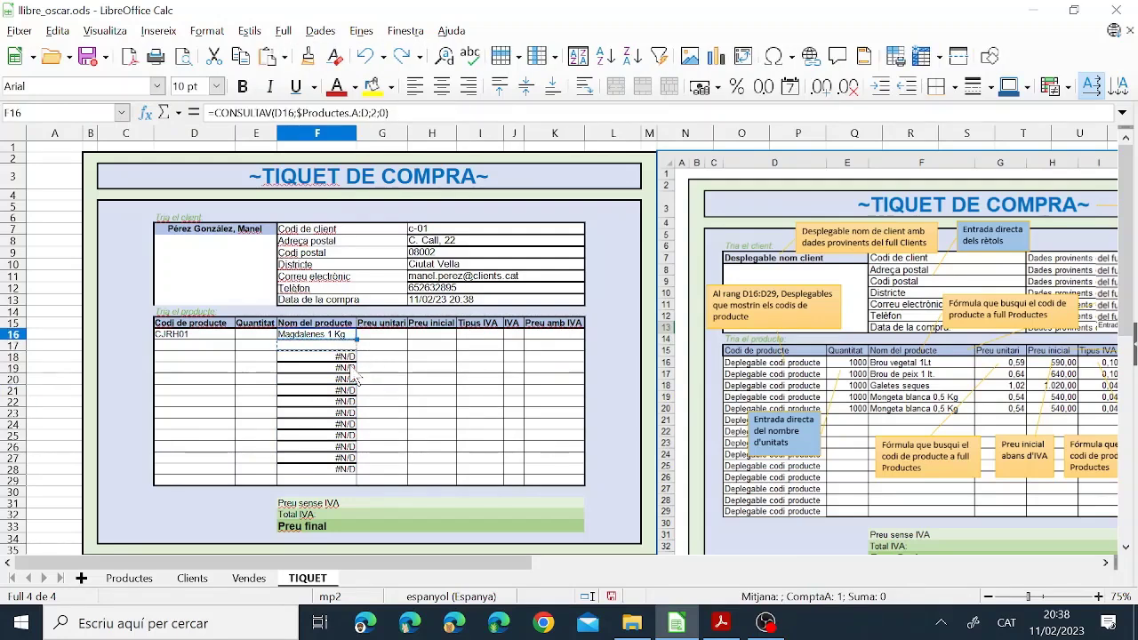
left_click_drag(389, 113, 209, 113)
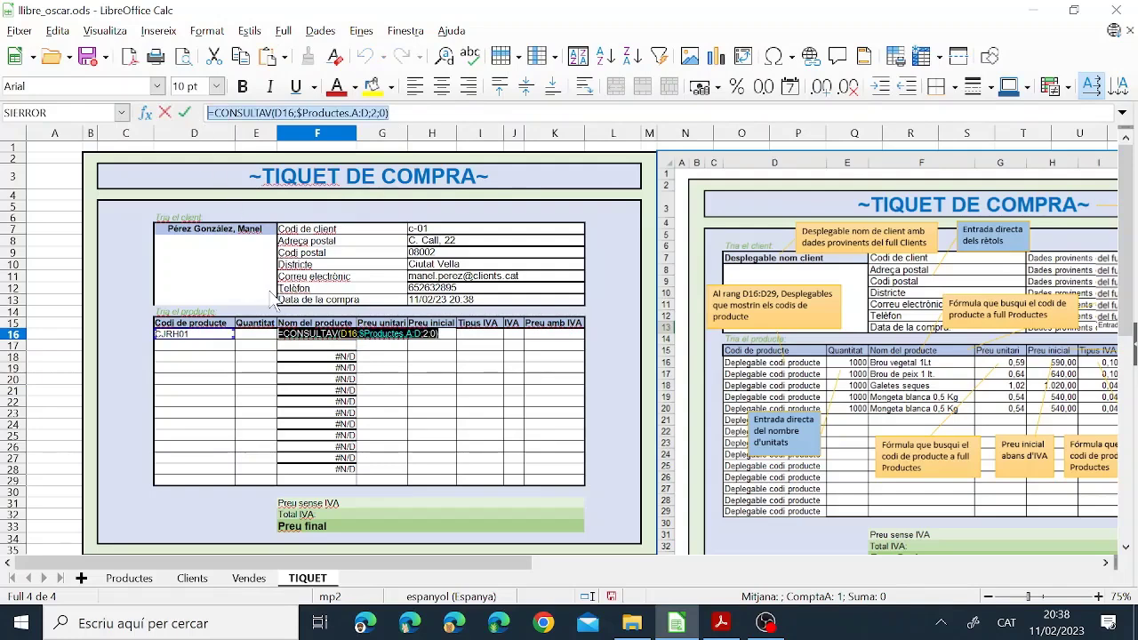
key("Escape")
left_click(389, 112)
left_click_drag(388, 113, 209, 113)
left_click(208, 113)
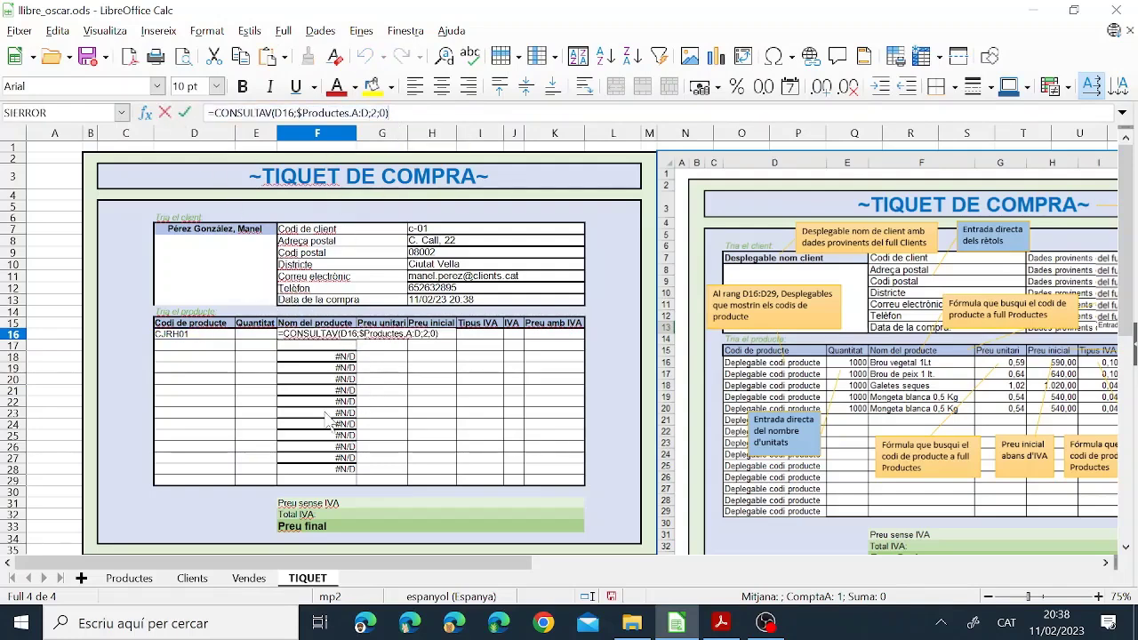
key("Escape")
Copy the SIERROR formula text from F17 and replace F16's formula with it
left_click(330, 358)
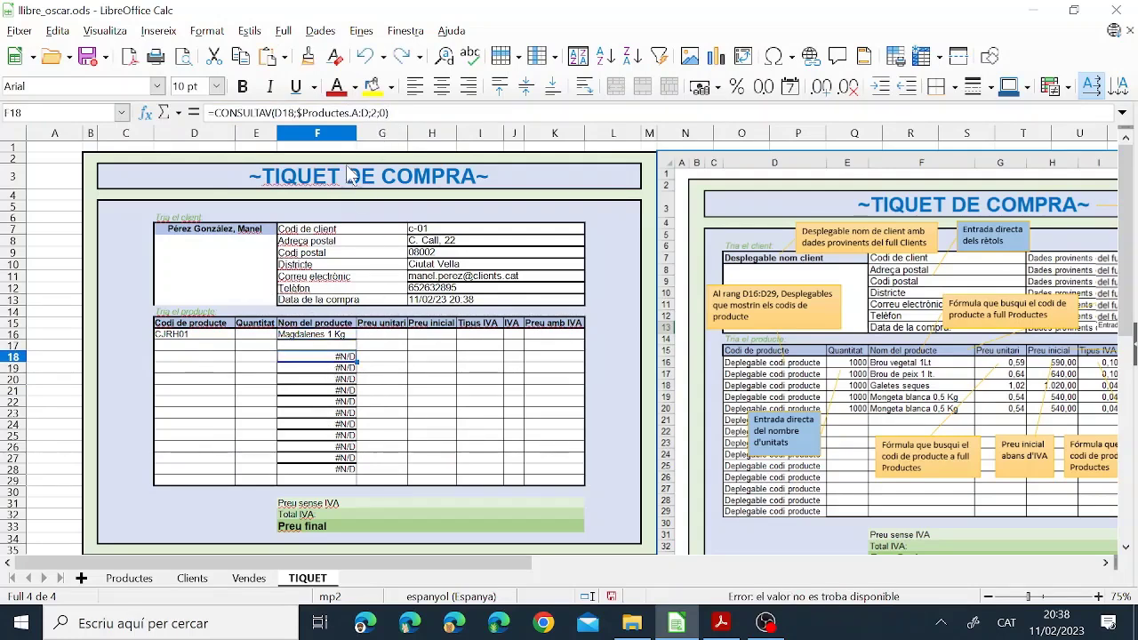
key("Up")
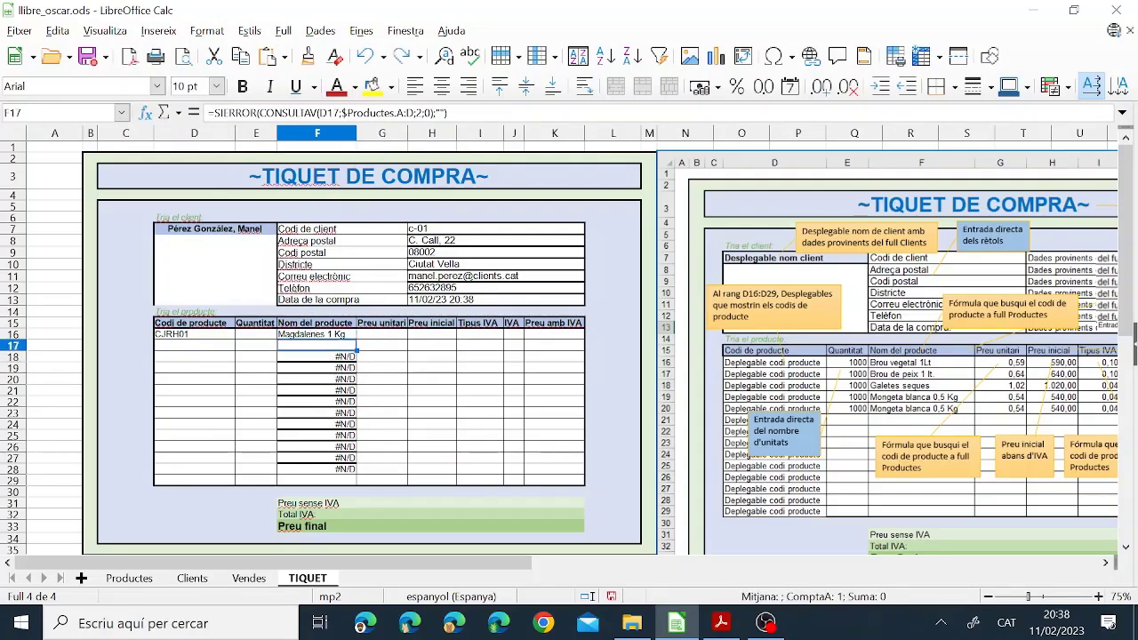
key("F2")
key("shift+Home")
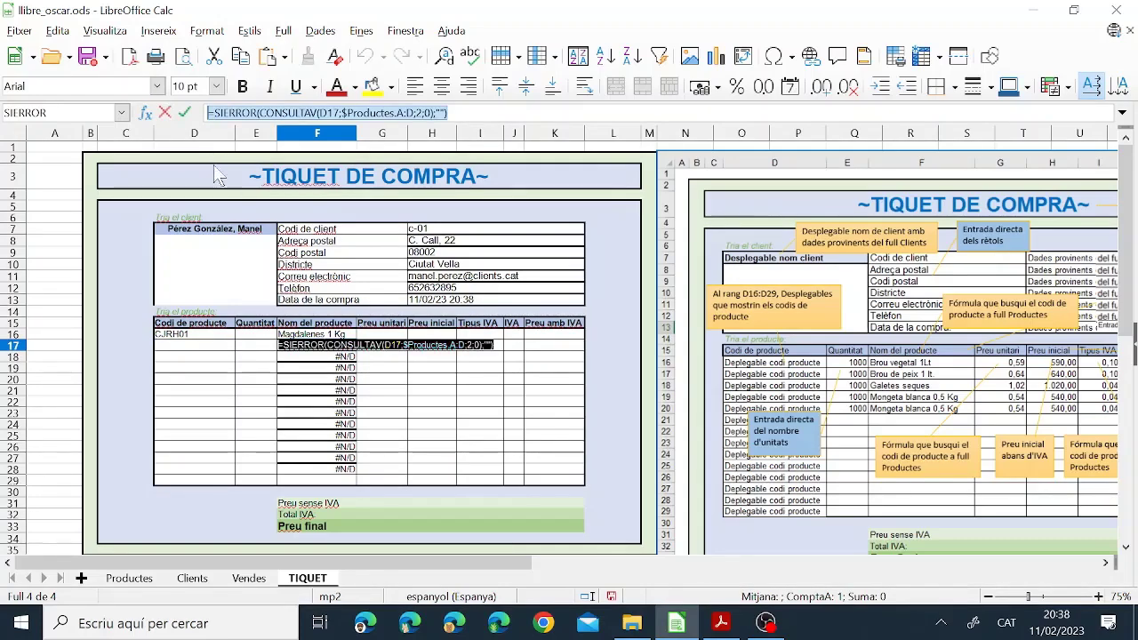
key("Escape")
key("Up")
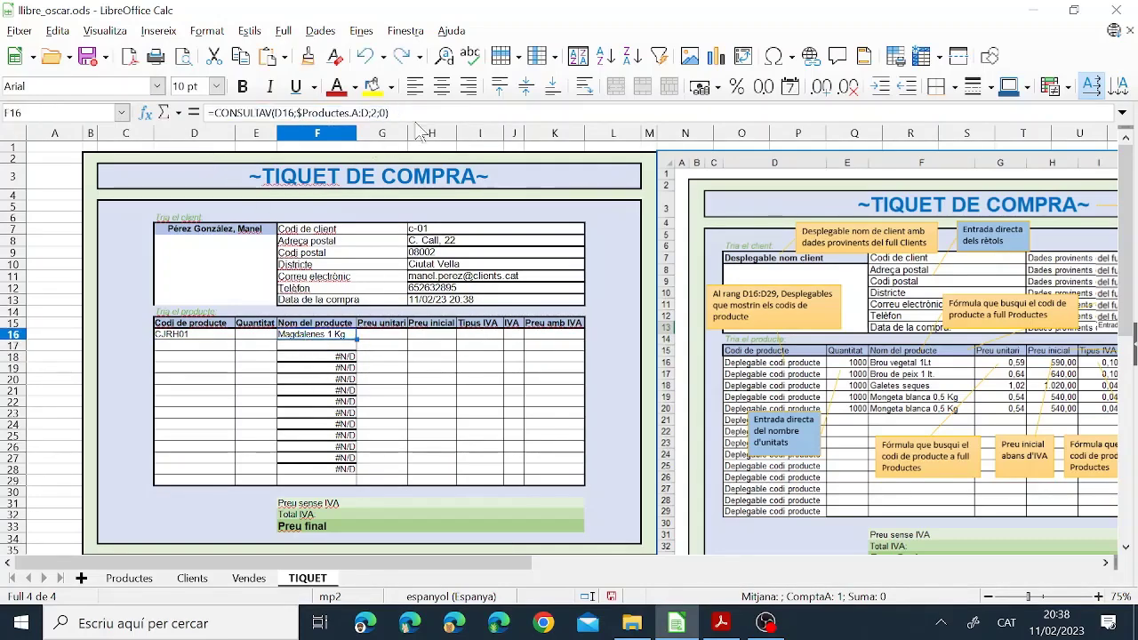
key("F2")
key("shift+Home")
key("ctrl+v")
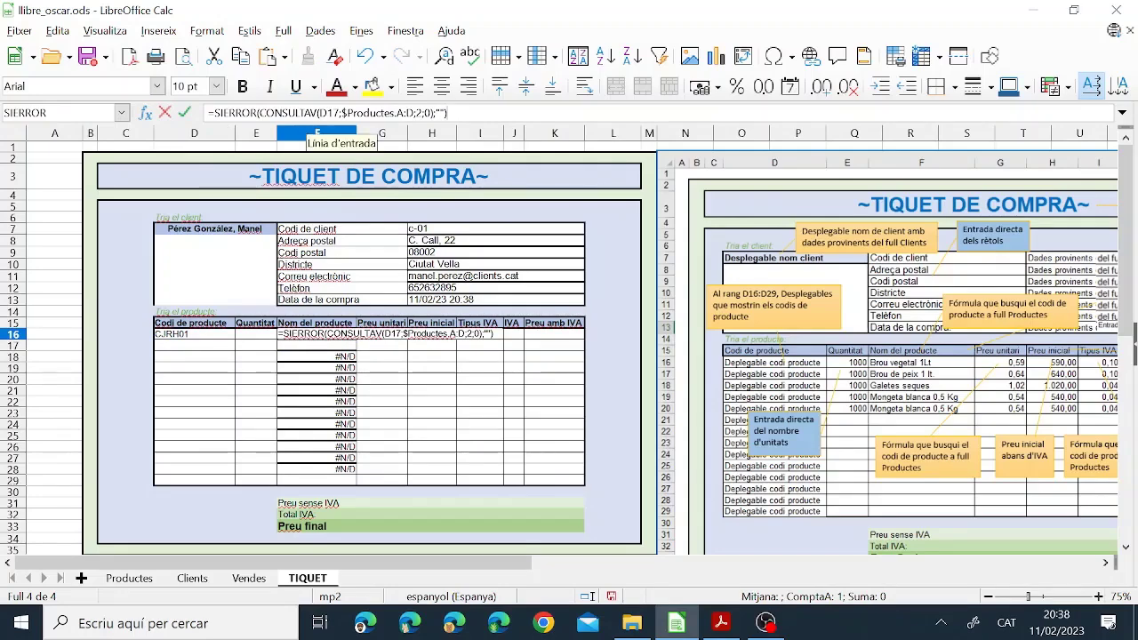
Change the search criterion in F16's SIERROR formula to D16 and accept it
left_click(331, 113)
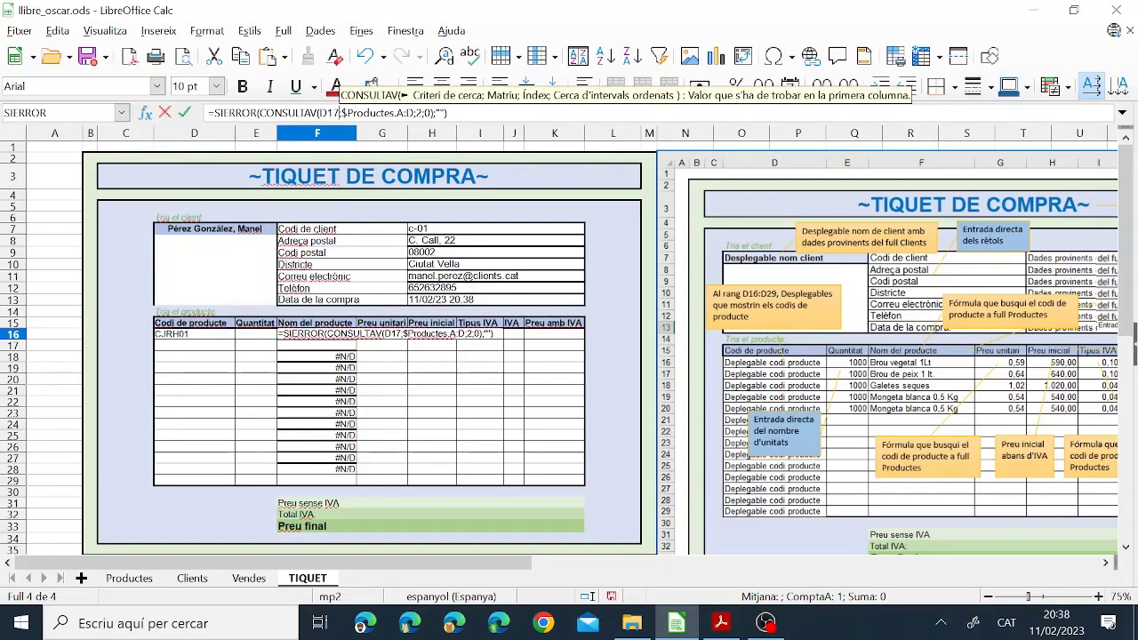
key("BackSpace")
type("6")
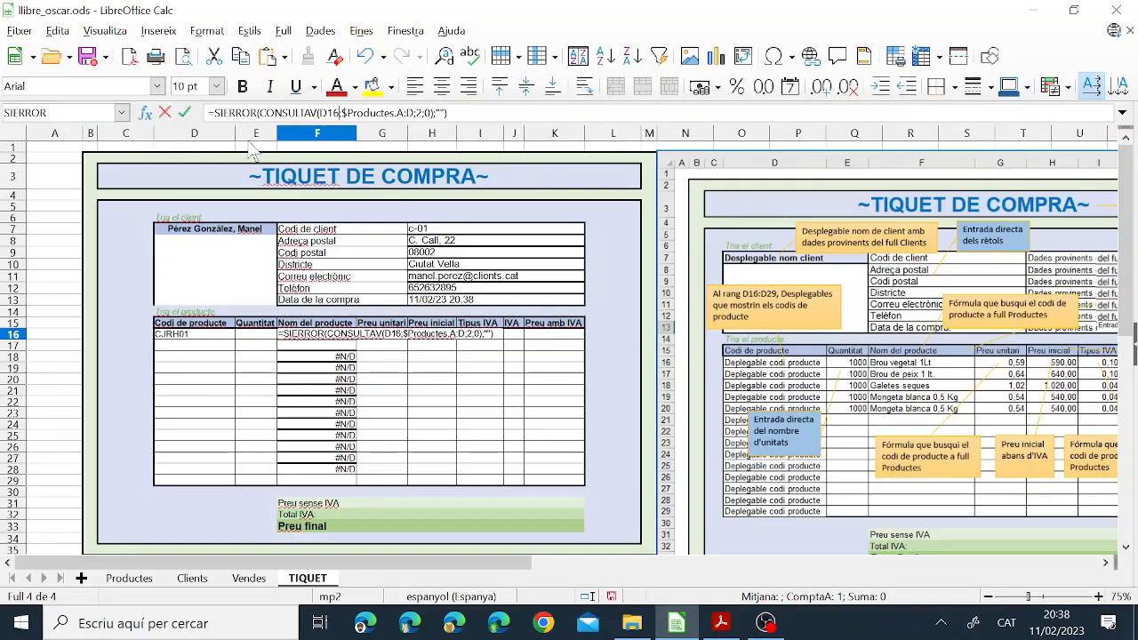
left_click(184, 112)
Fill the SIERROR formula from F16 down the product name column to F29
left_click_drag(356, 338, 354, 472)
key("Down")
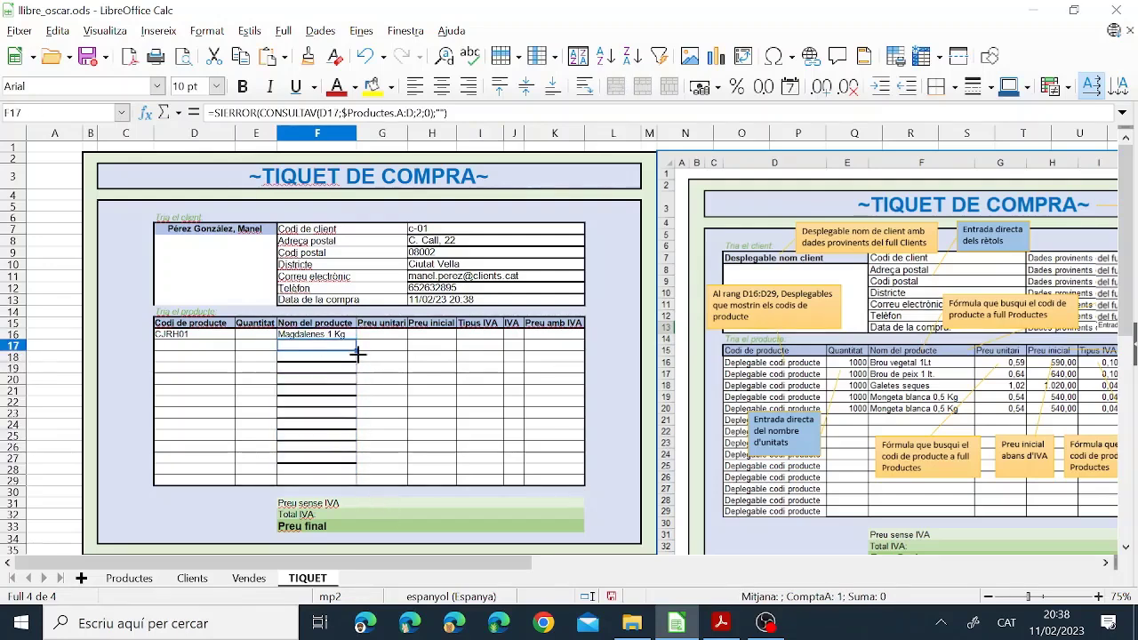
left_click_drag(357, 351, 354, 483)
left_click(436, 430)
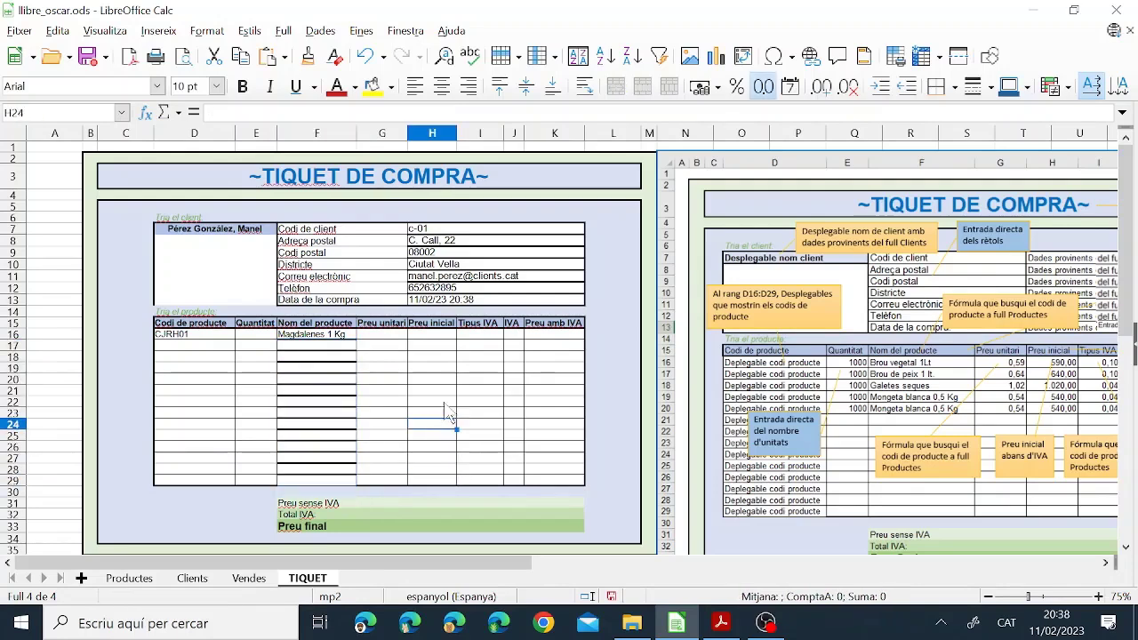
Apply borders around and between all the product name cells F17:F29
left_click_drag(325, 350, 322, 485)
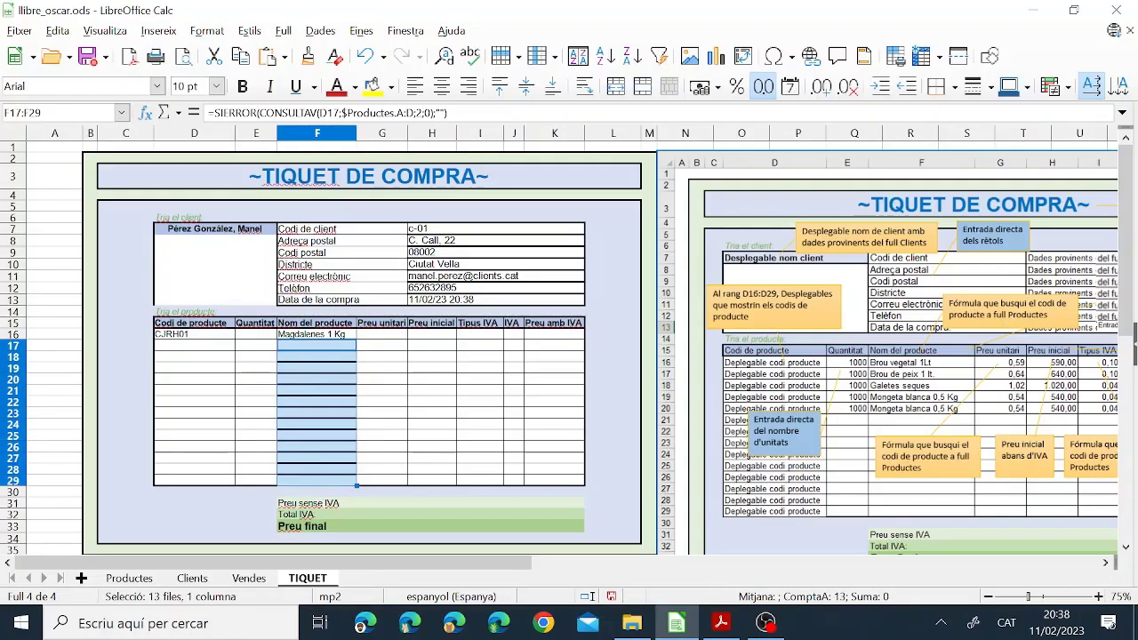
left_click(954, 86)
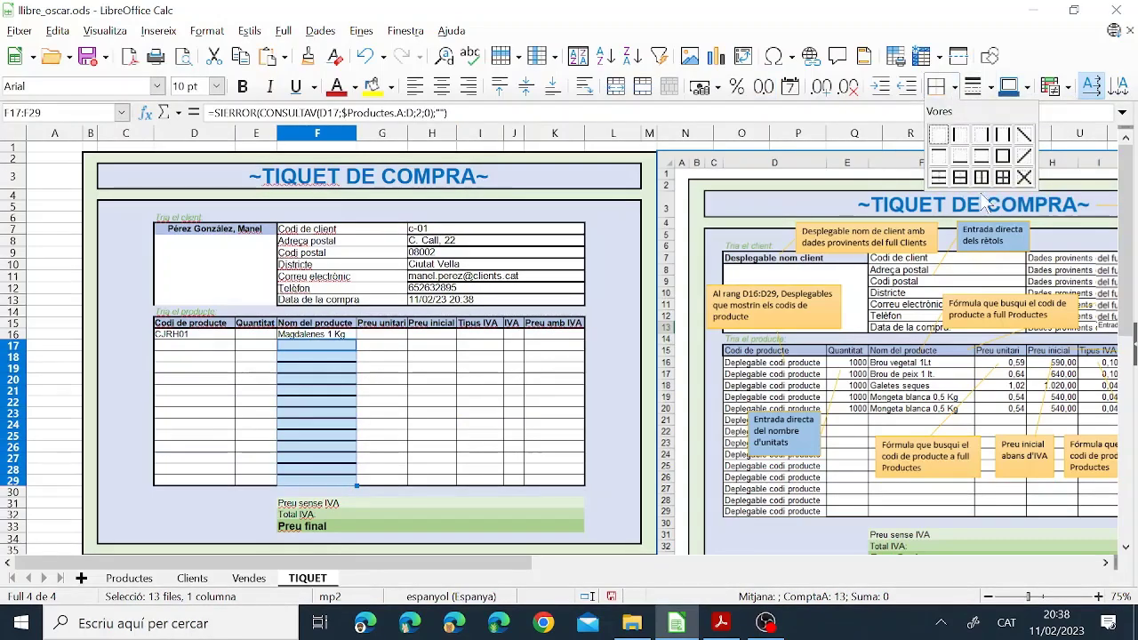
left_click(1003, 177)
left_click(438, 368)
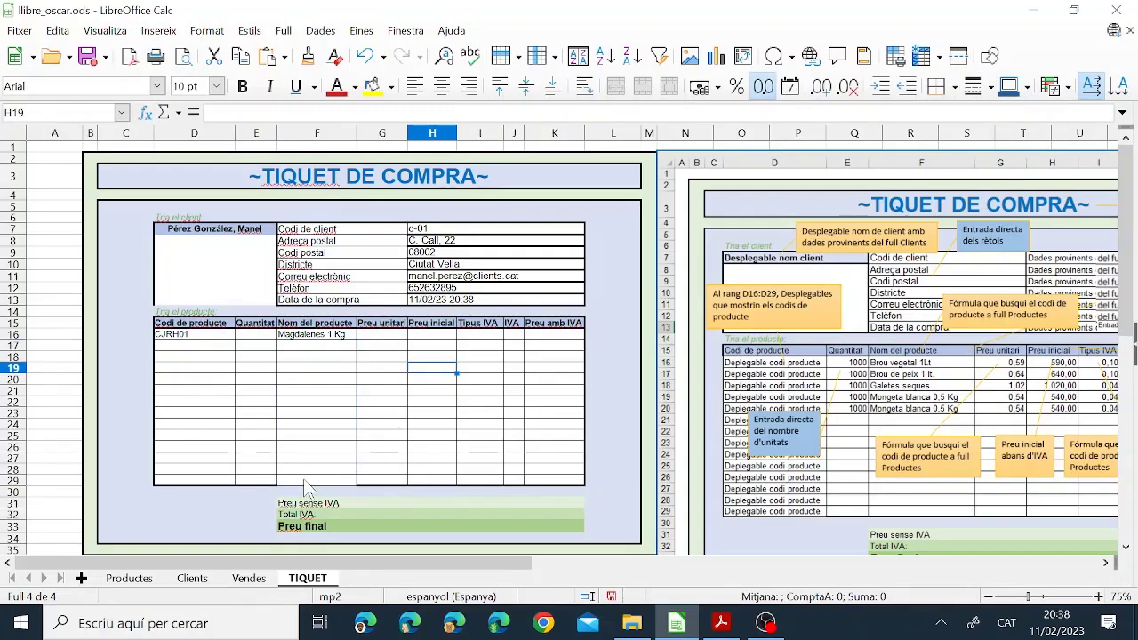
Clone the cell formatting of G29 onto F29 and save the workbook
left_click(392, 482)
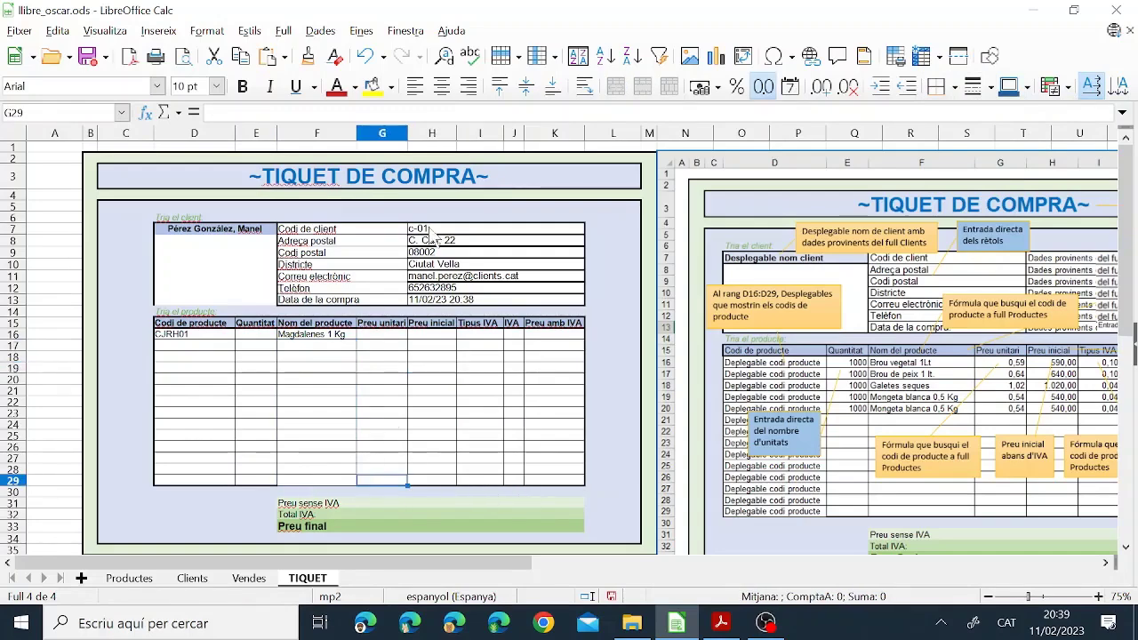
left_click(308, 56)
left_click(332, 481)
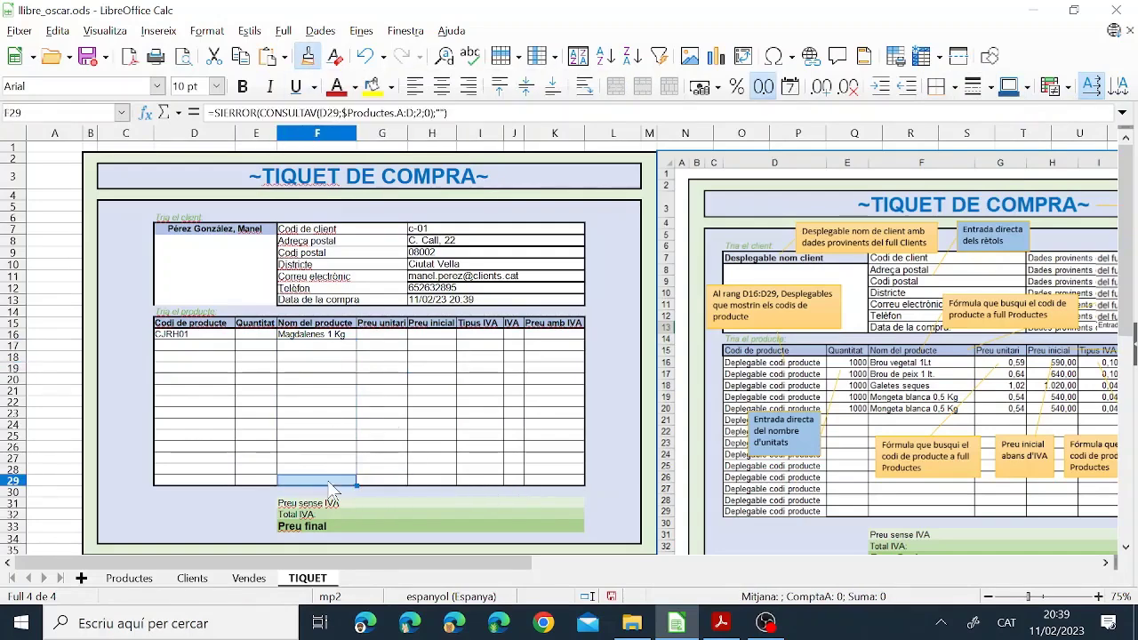
left_click(428, 471)
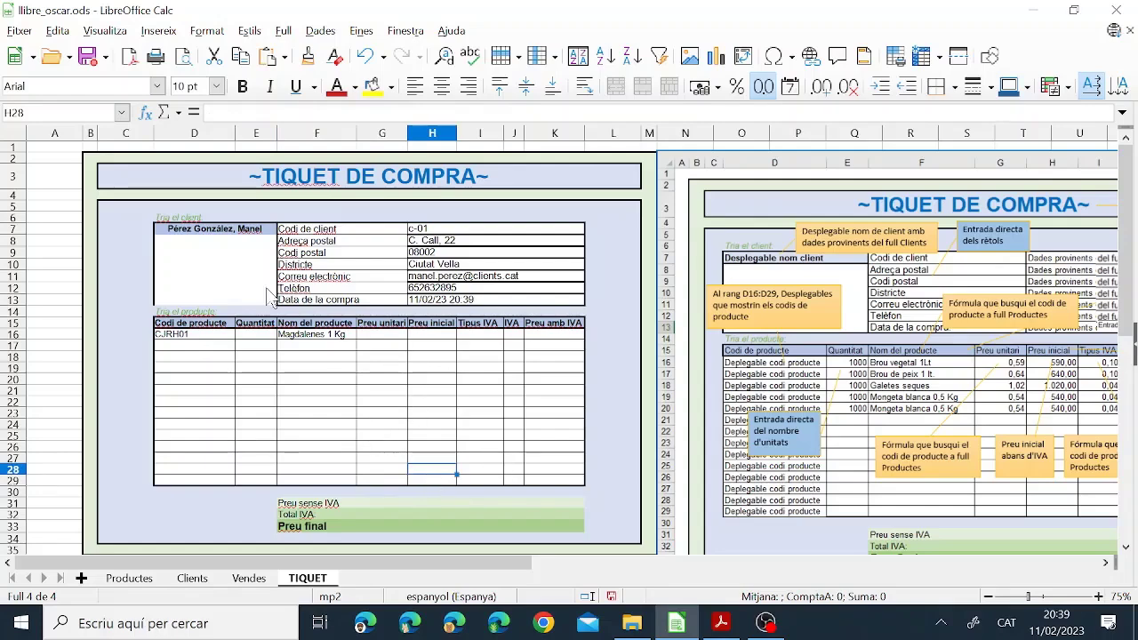
left_click(87, 56)
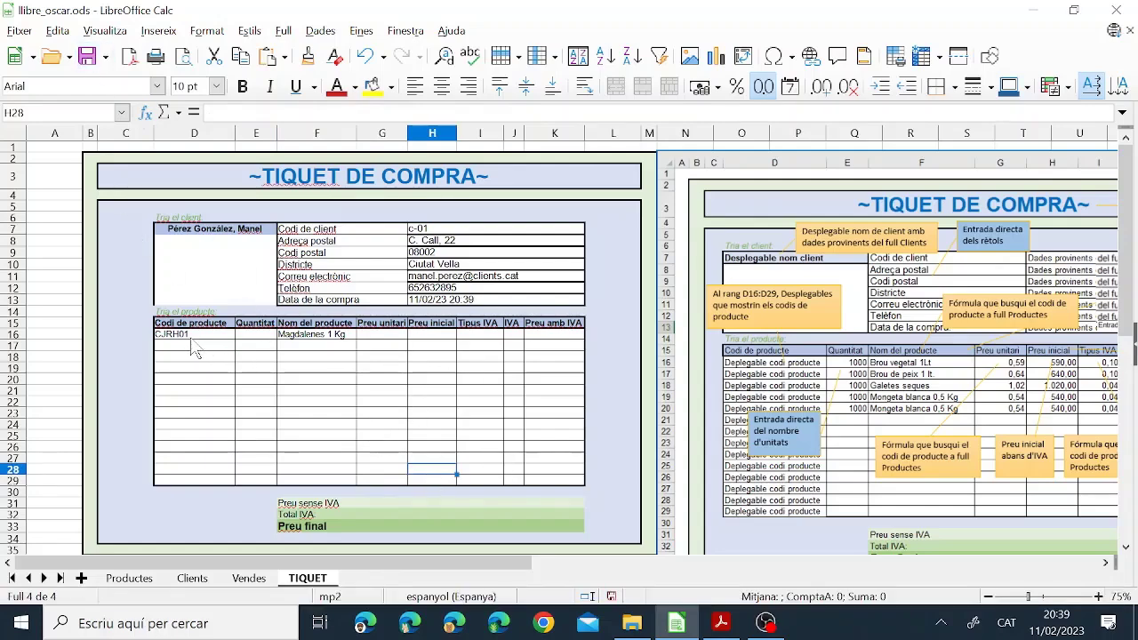
Choose product code CJRH07 from the drop-down in D29 to test the product name lookup
left_click(286, 338)
left_click(206, 326)
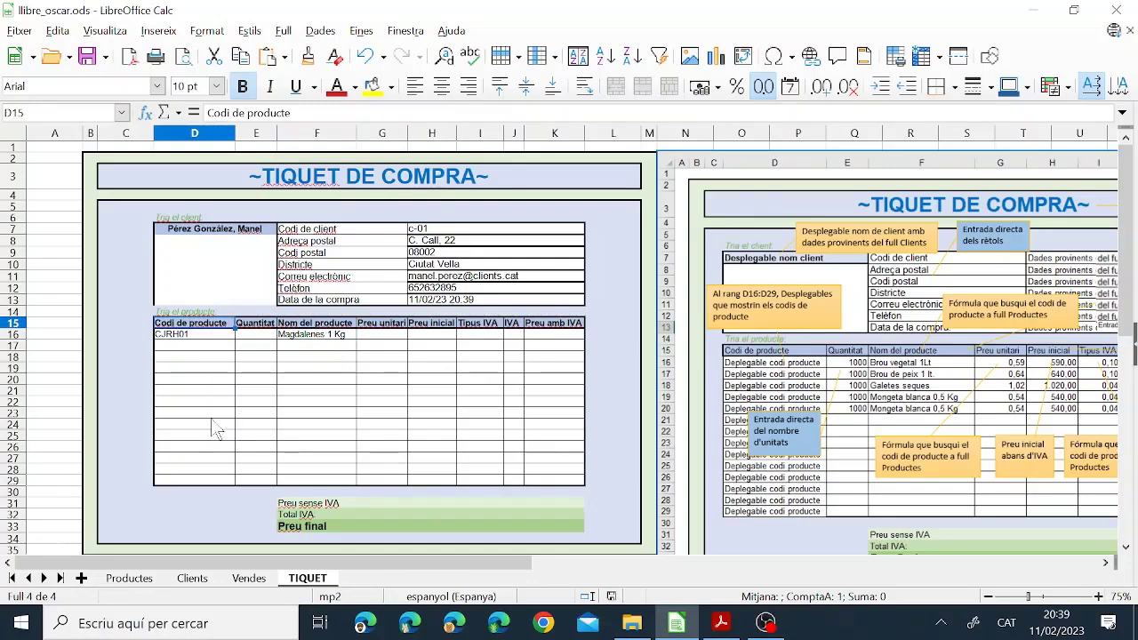
left_click(218, 458)
left_click(216, 479)
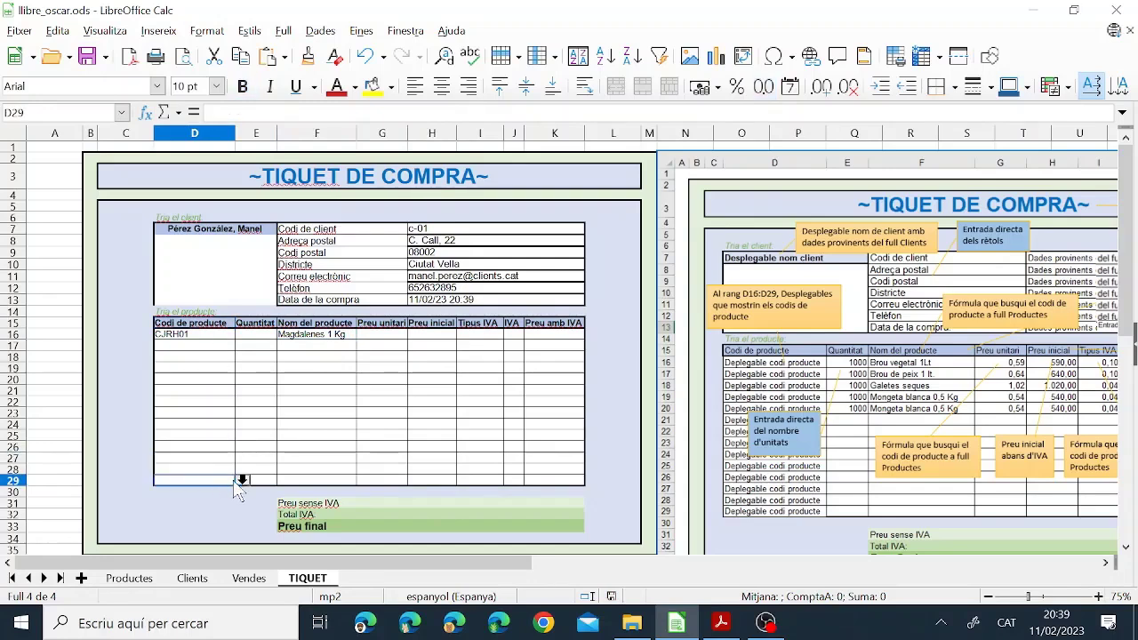
left_click(242, 480)
left_click(187, 388)
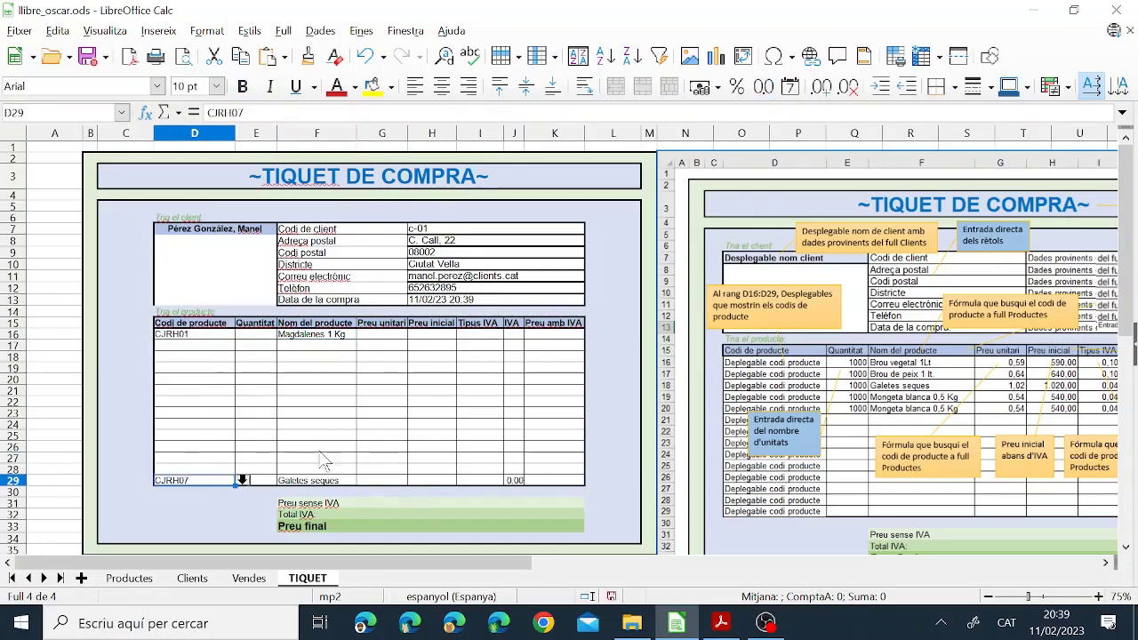
left_click(313, 468)
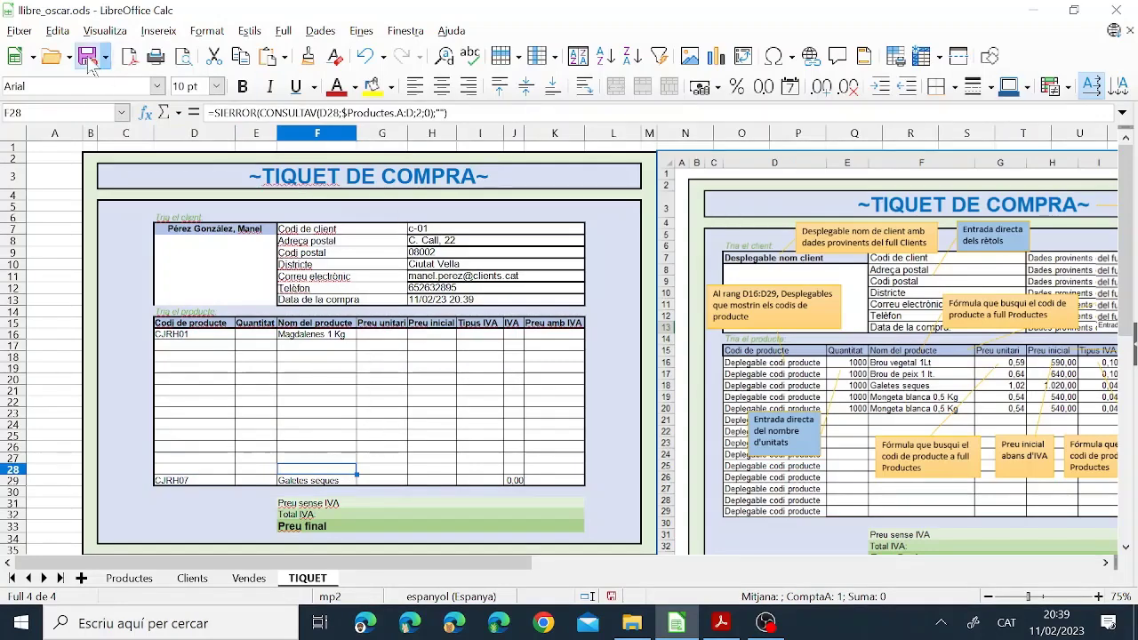
Read the assignment PDF's instructions for the G16:G29 column and return to the TIQUET sheet
left_click(705, 624)
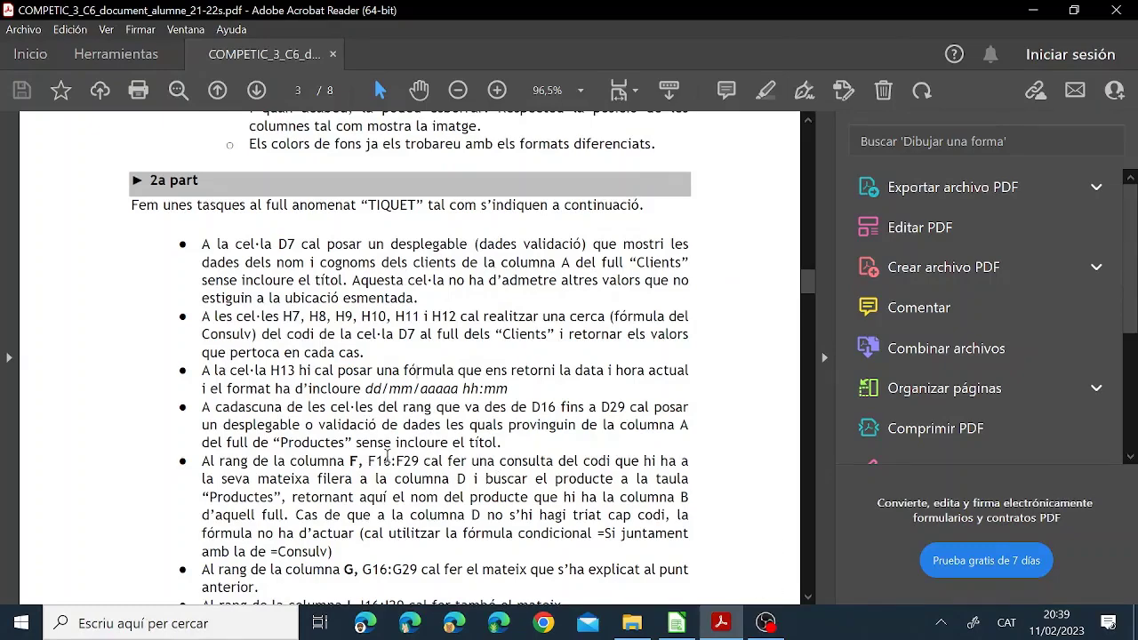
scroll(404, 435, "down", 3)
scroll(403, 435, "down", 1)
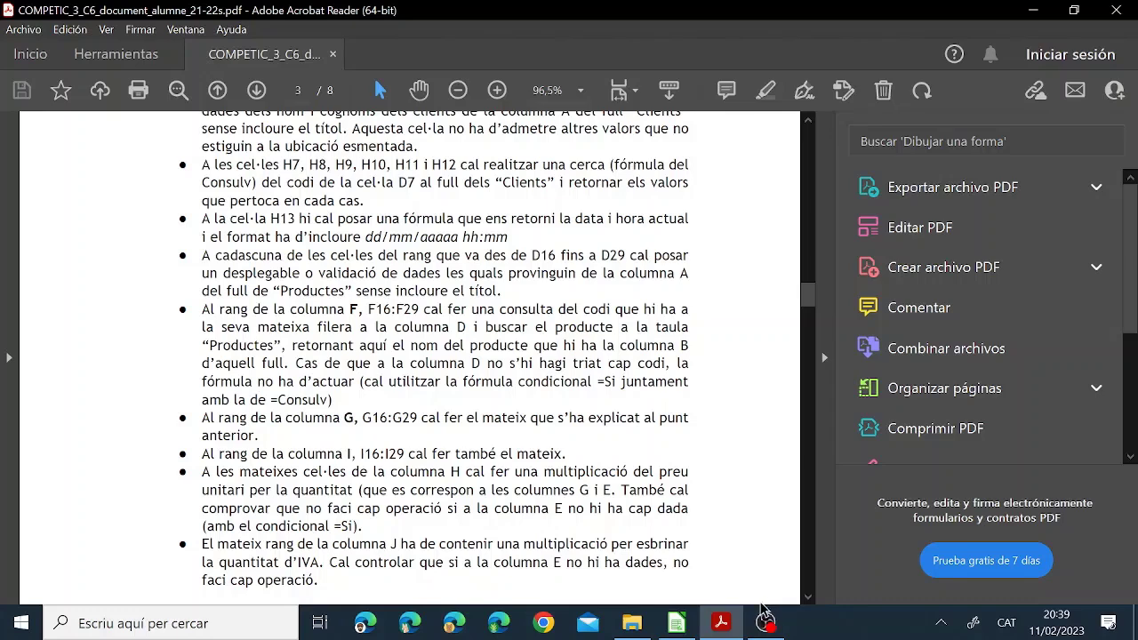
left_click(676, 623)
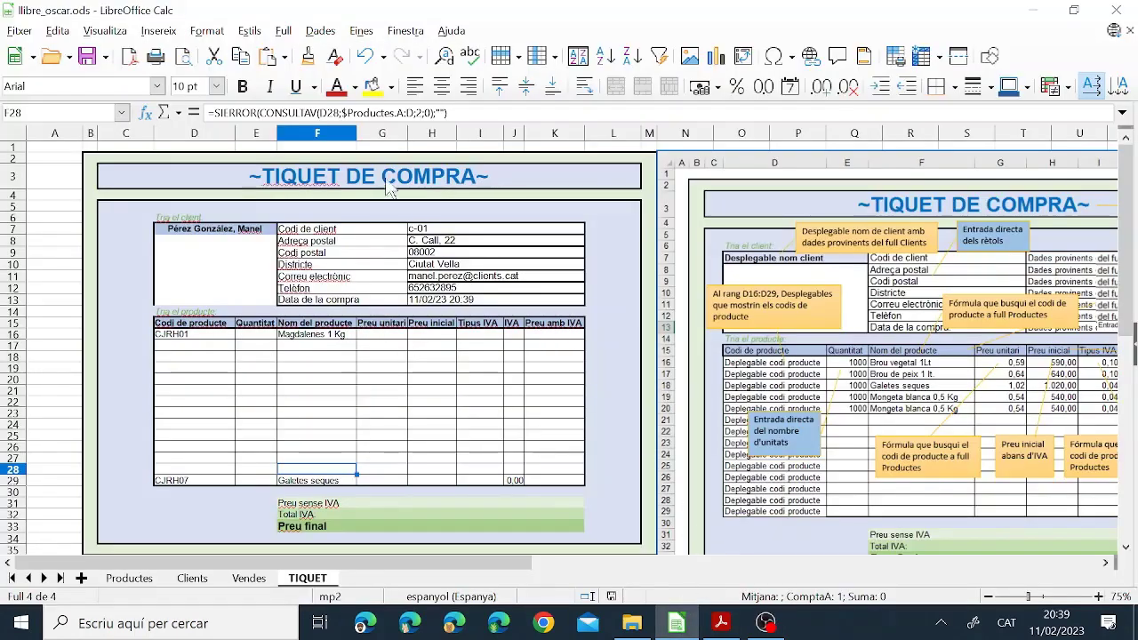
left_click(381, 336)
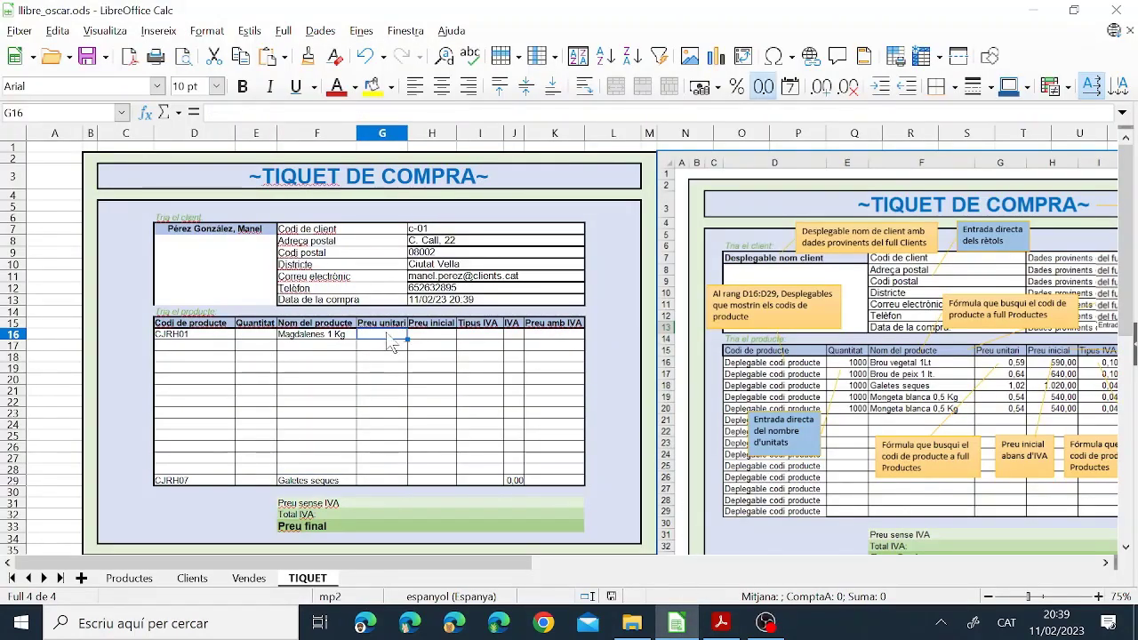
type("=con")
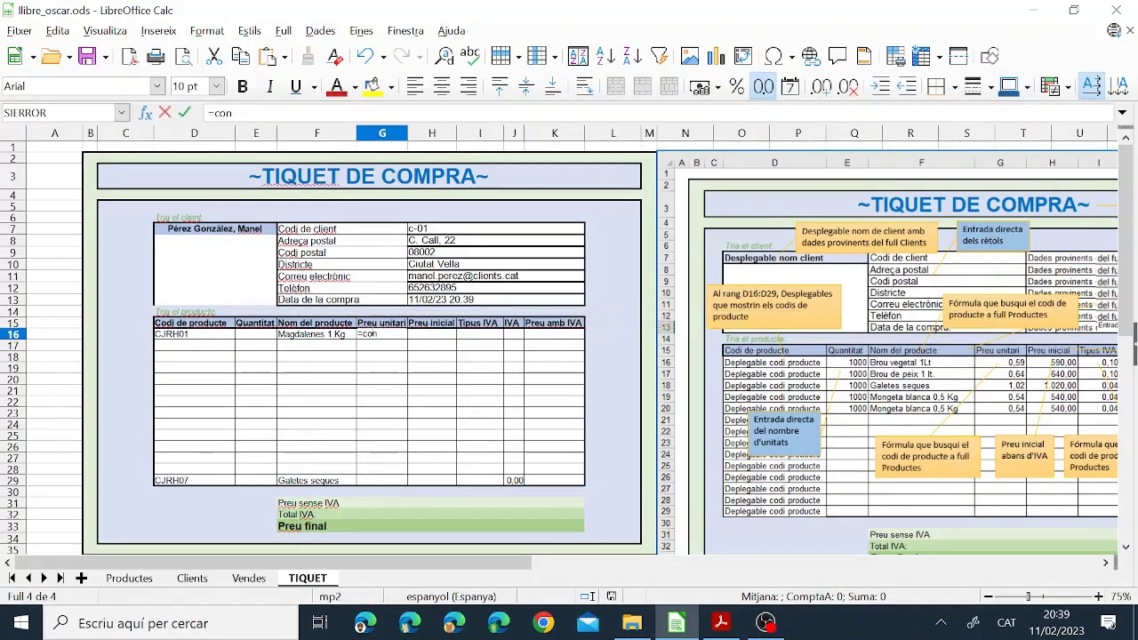
key("Escape")
Copy the formula text =SIERROR(CONSULTAV(D16;$Productes.A:D;2;0);"") from F16 into the unit price cell G16
key("Left")
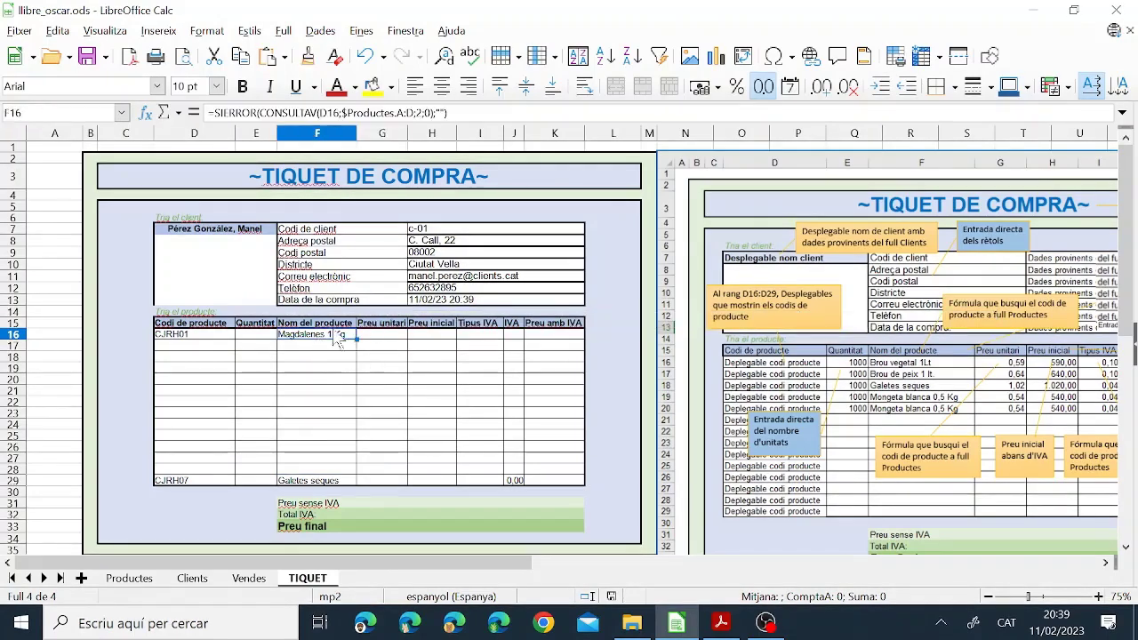
left_click_drag(449, 113, 208, 113)
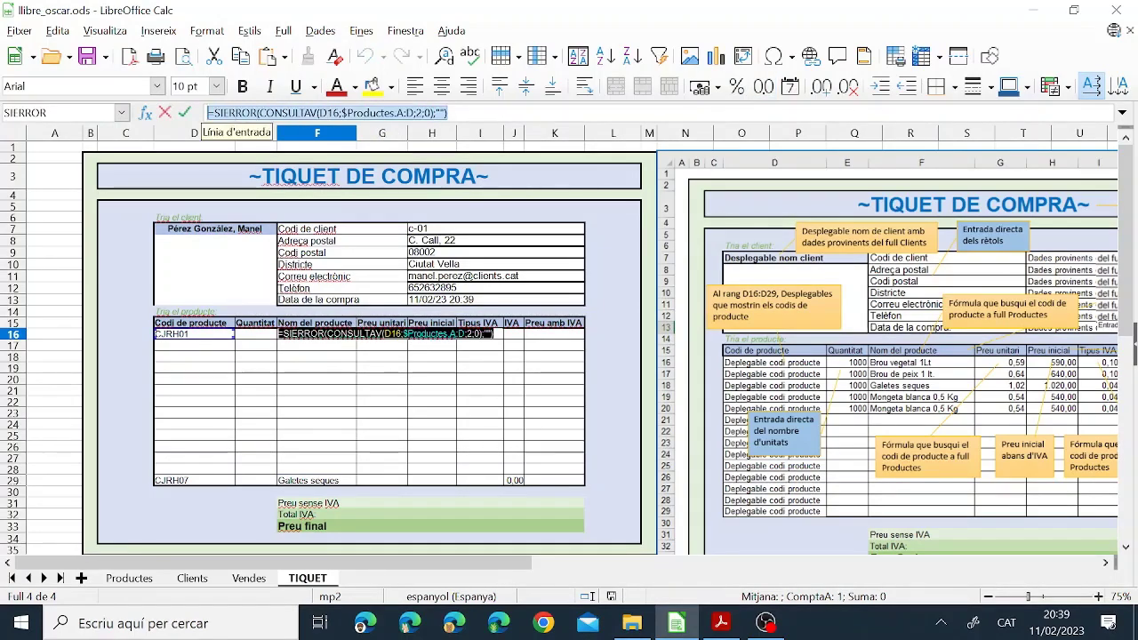
left_click(239, 60)
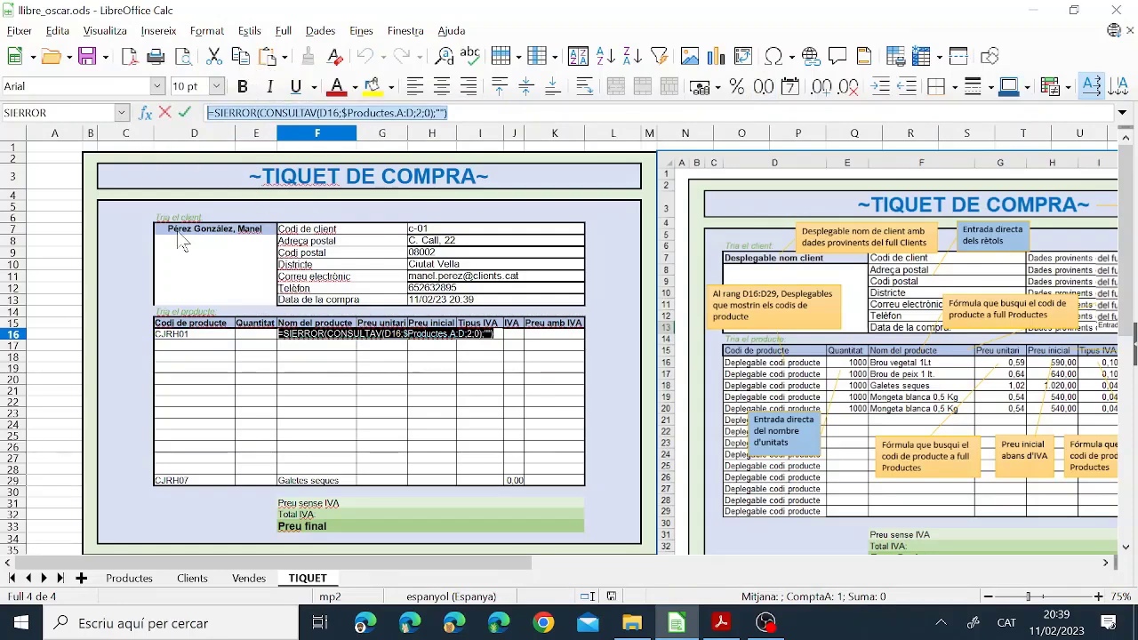
key("Tab")
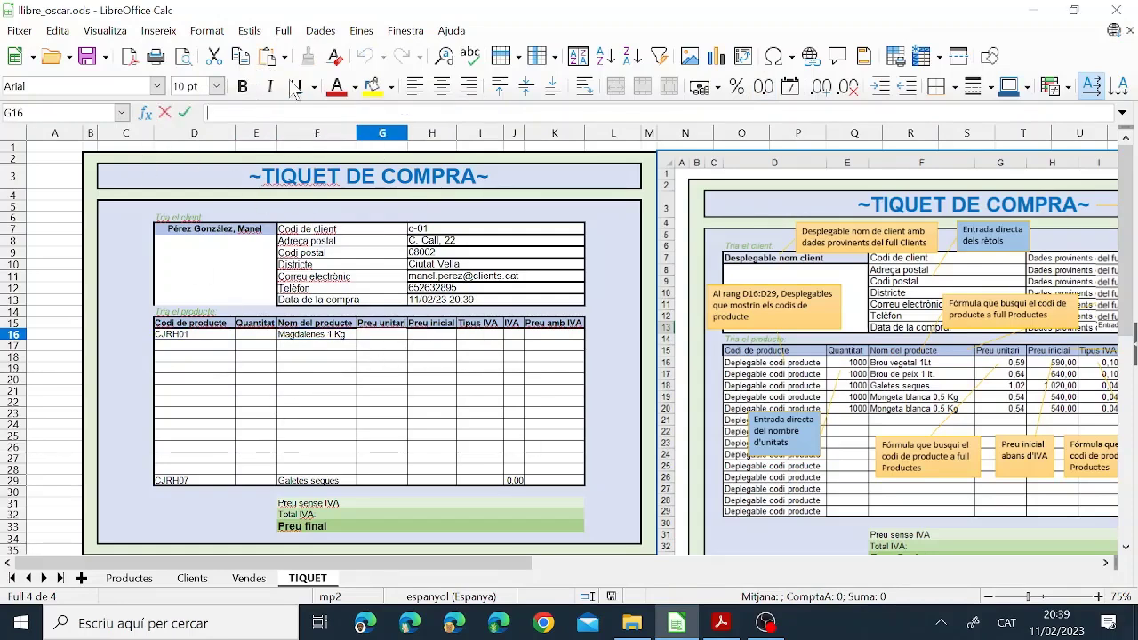
left_click(268, 57)
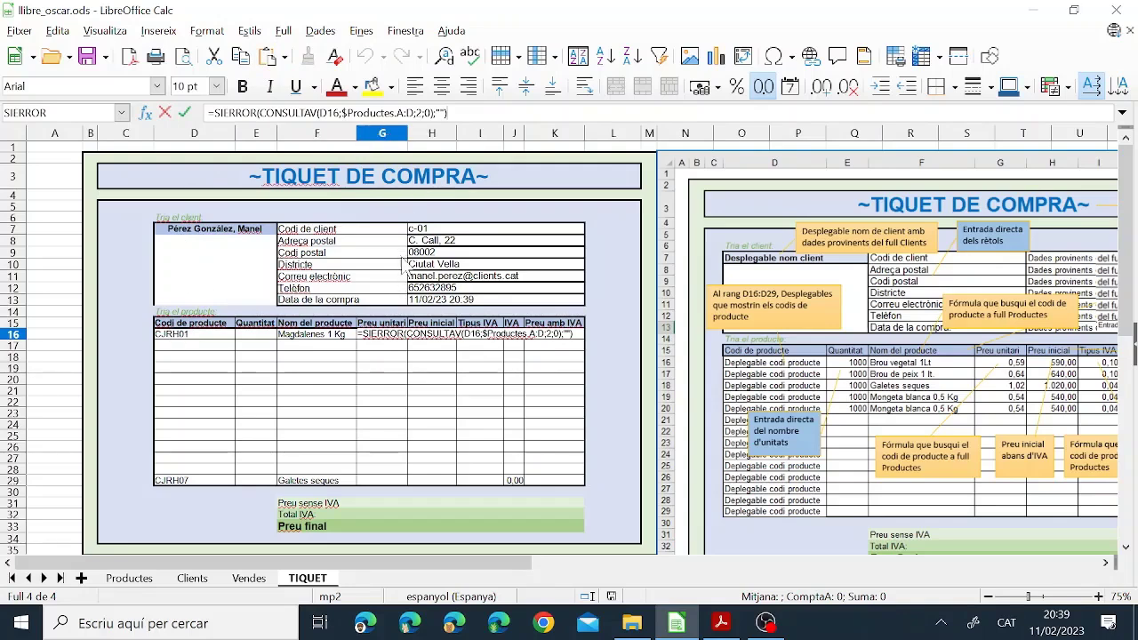
key("Return")
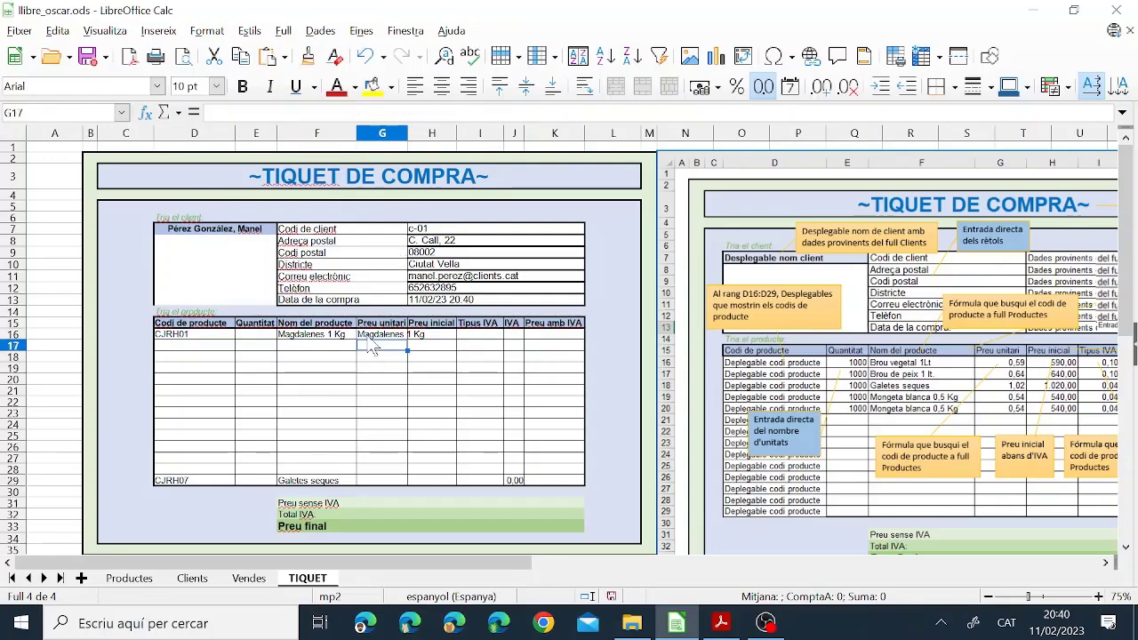
Check the unit price column's position in the Productes sheet and set the lookup column index in G16 to 3
left_click(390, 336)
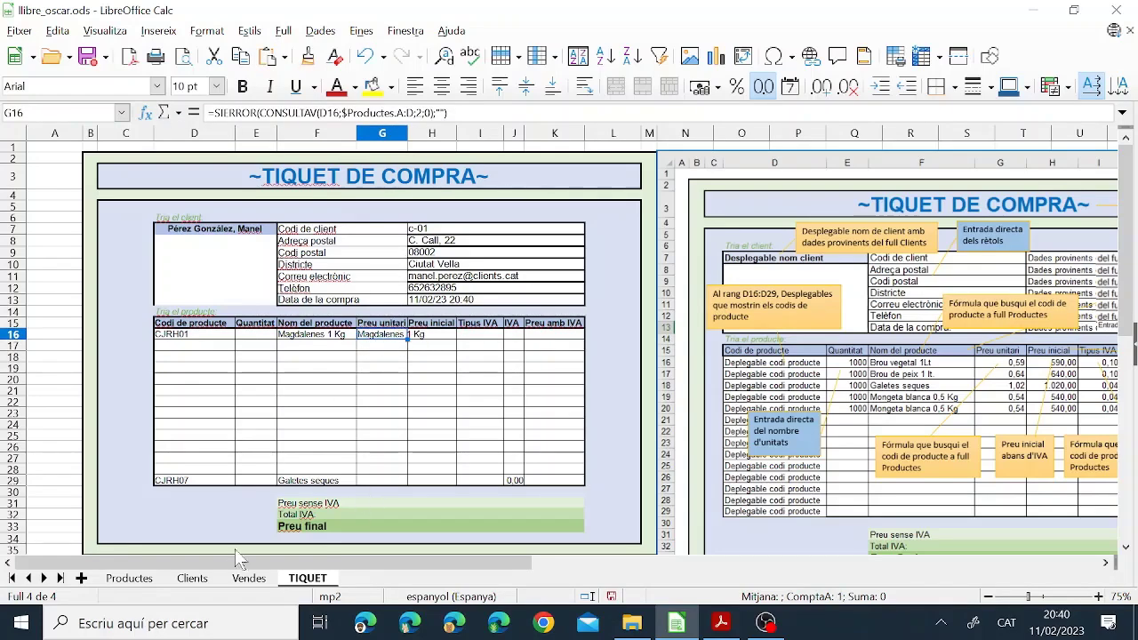
left_click(158, 578)
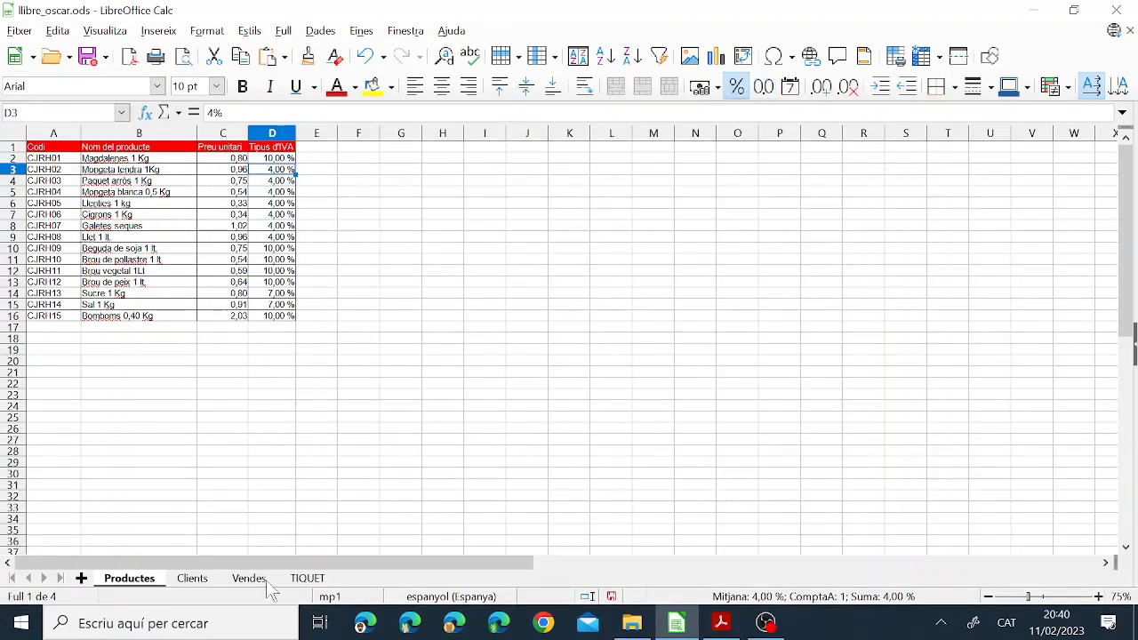
left_click(308, 579)
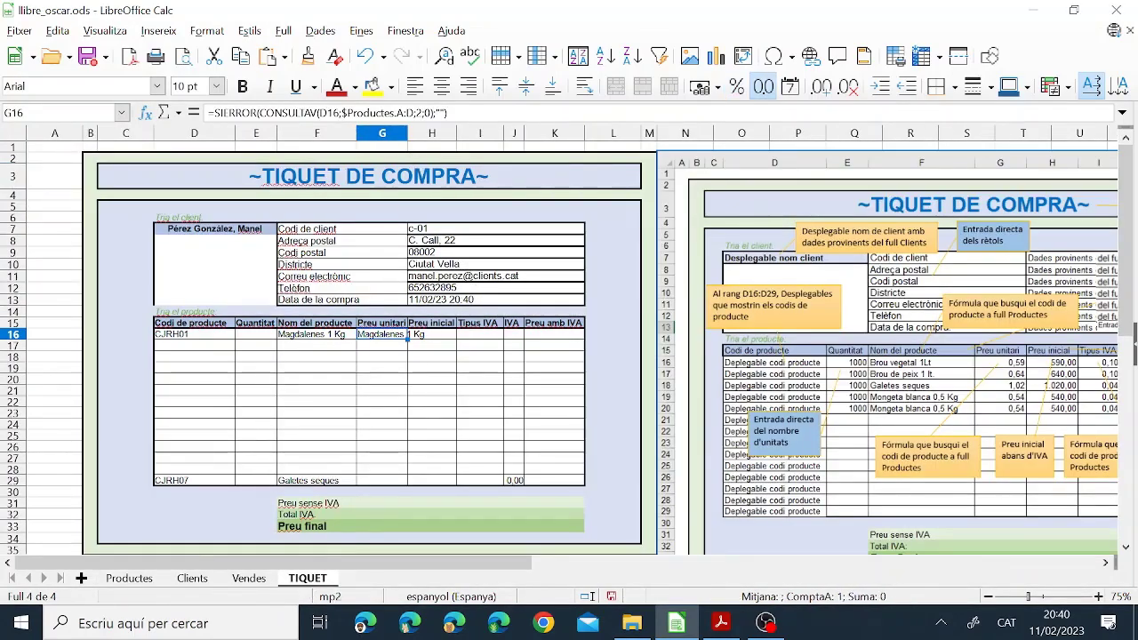
left_click(418, 113)
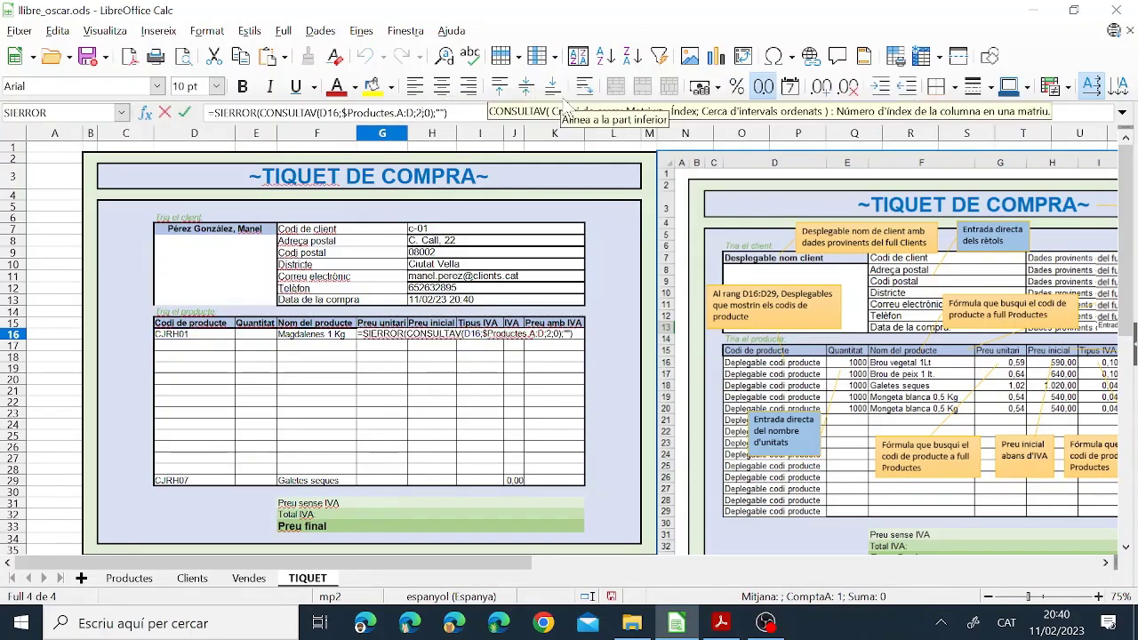
key("BackSpace")
type("3")
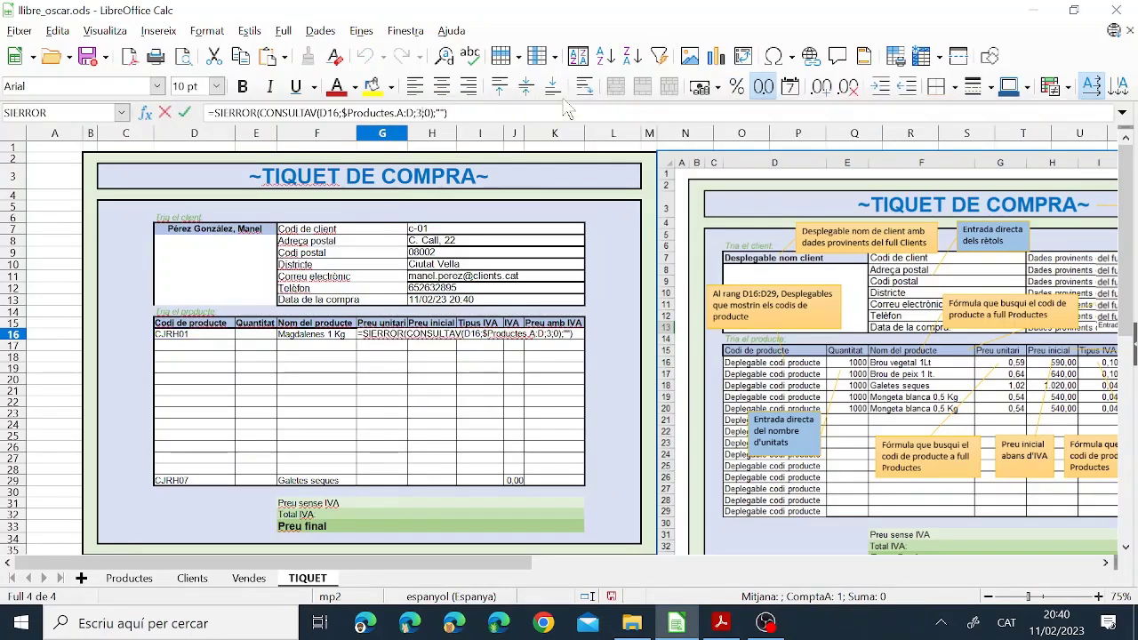
left_click(185, 113)
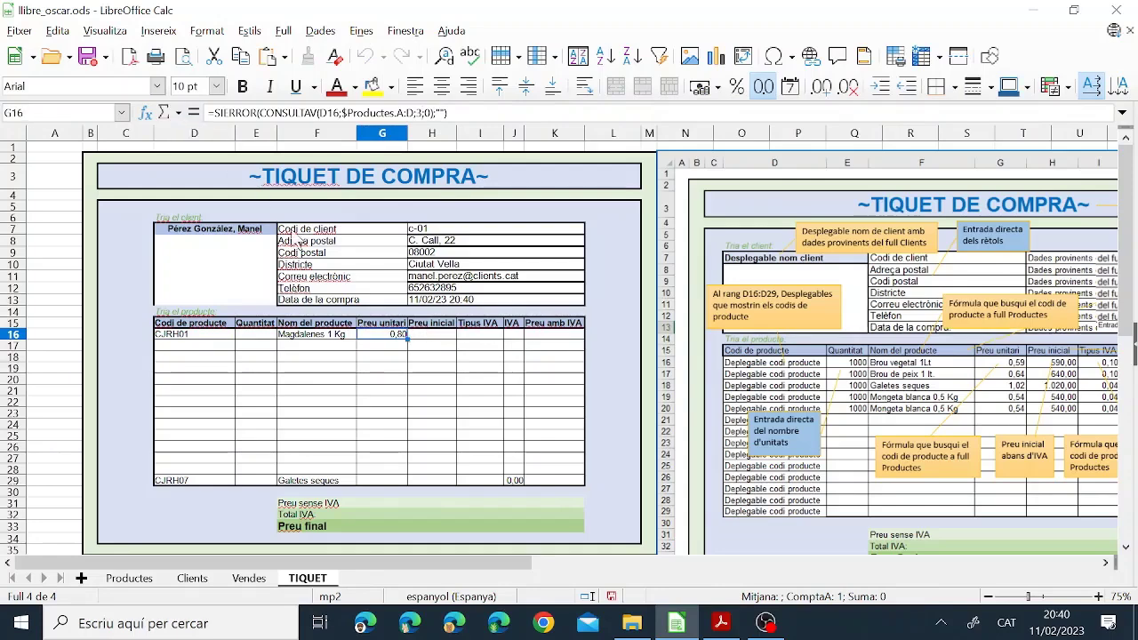
Fill the G16 unit price formula down the column to G29
left_click_drag(408, 335, 400, 477)
left_click(443, 445)
left_click(391, 357)
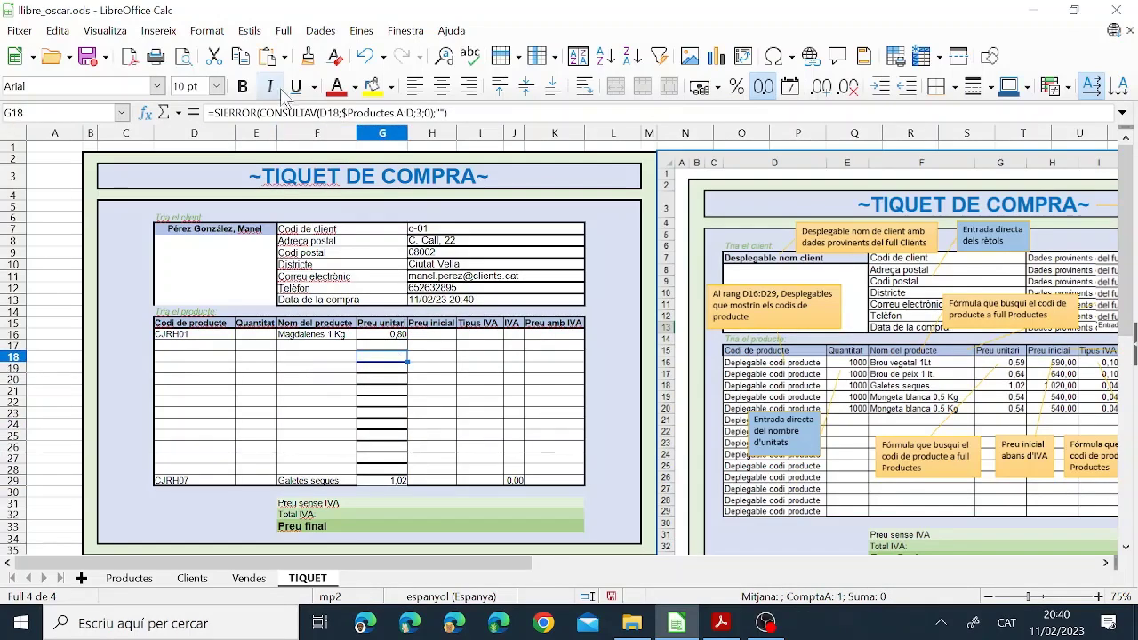
Clone the cell formatting of H16:H29 onto the unit price cells G16:G29
left_click(423, 480)
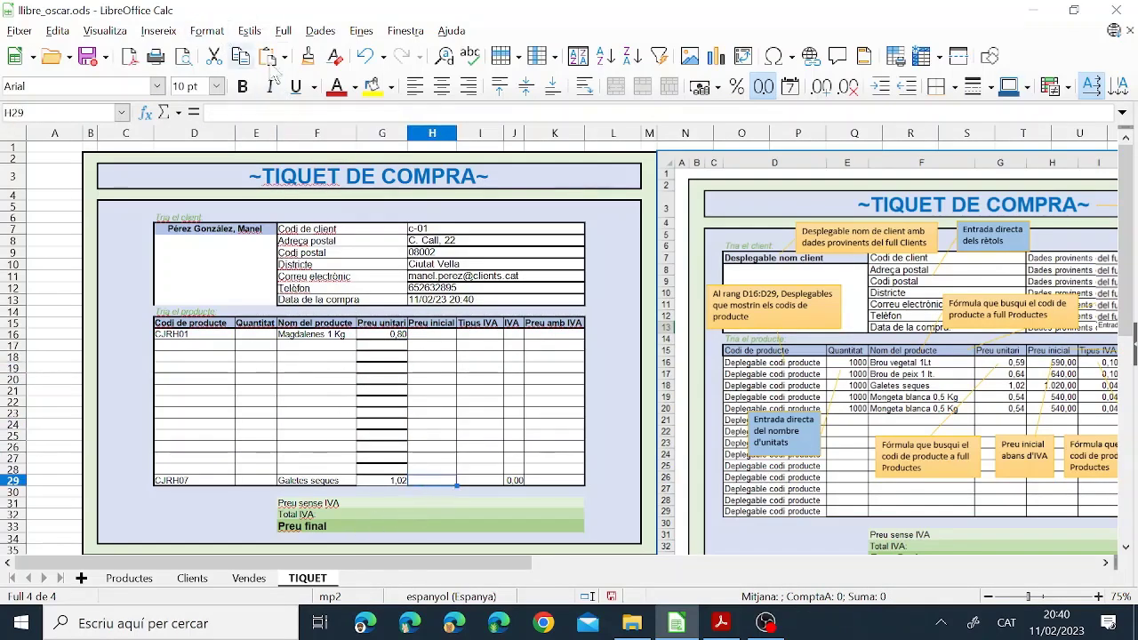
left_click_drag(426, 335, 430, 477)
left_click(307, 56)
left_click(387, 327)
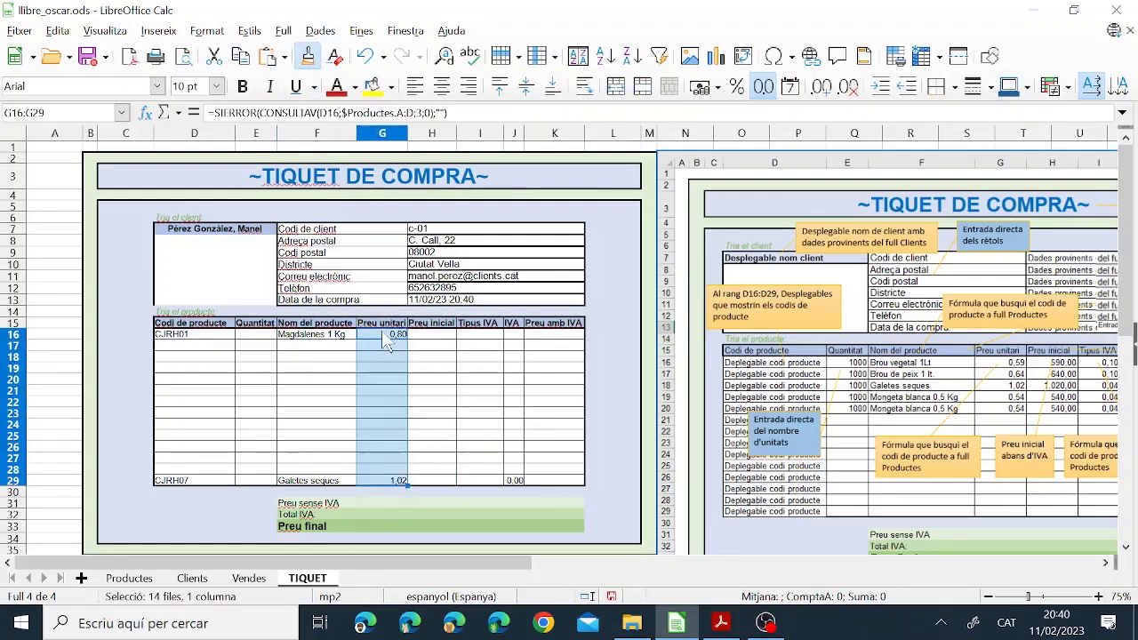
left_click(437, 372)
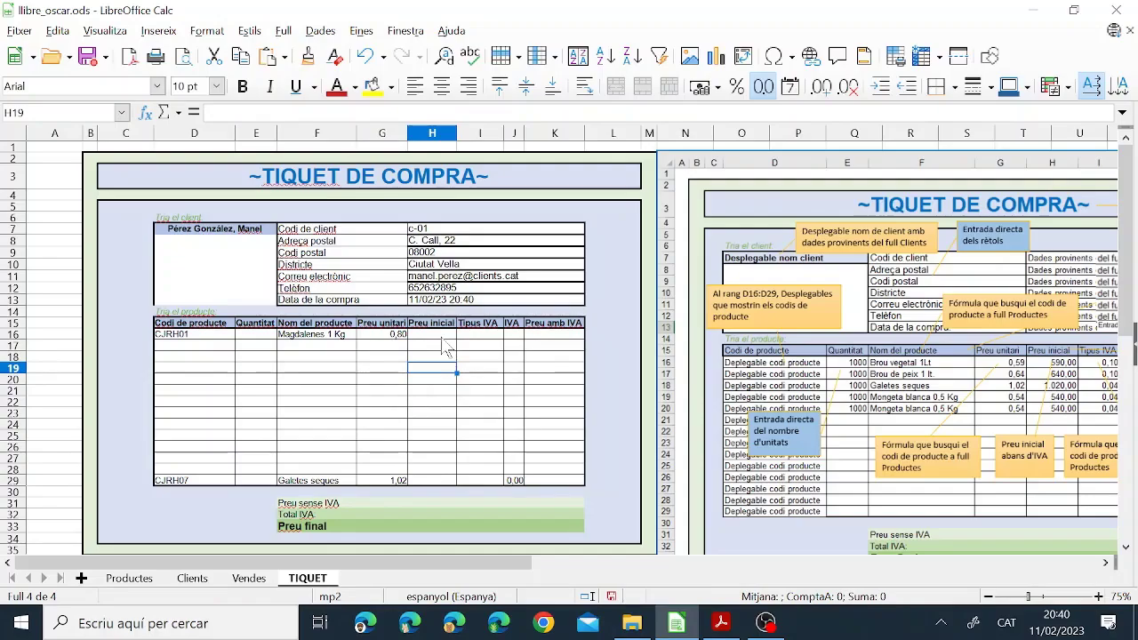
Read the assignment PDF's instructions for the remaining columns, return to the workbook, and review the lookup formulas in G16 and F16
left_click(721, 622)
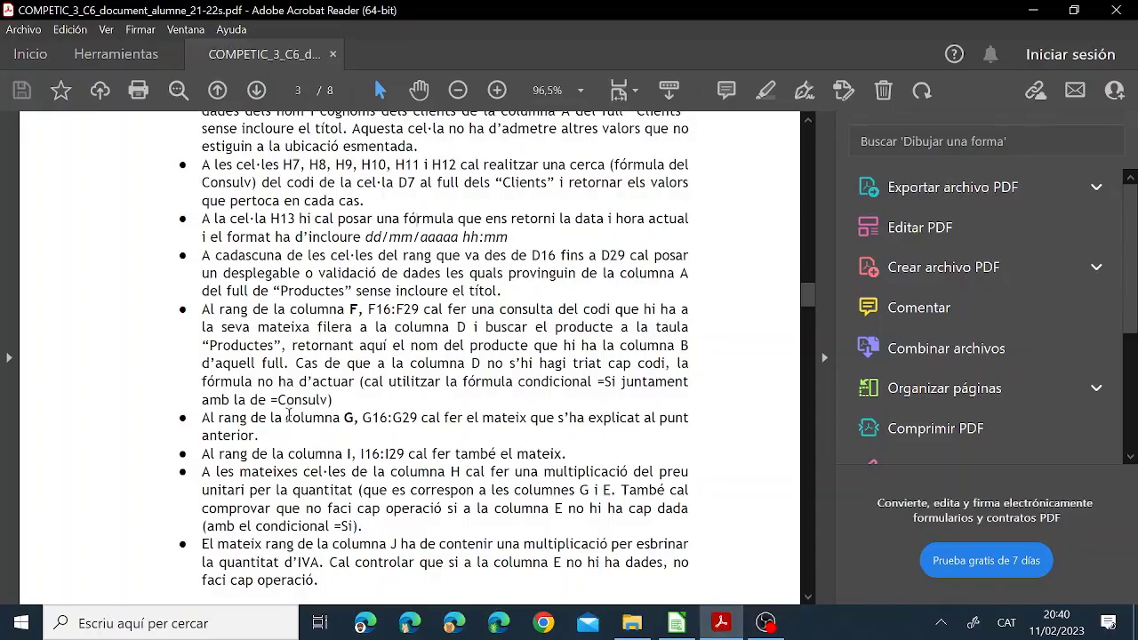
scroll(321, 436, "down", 1)
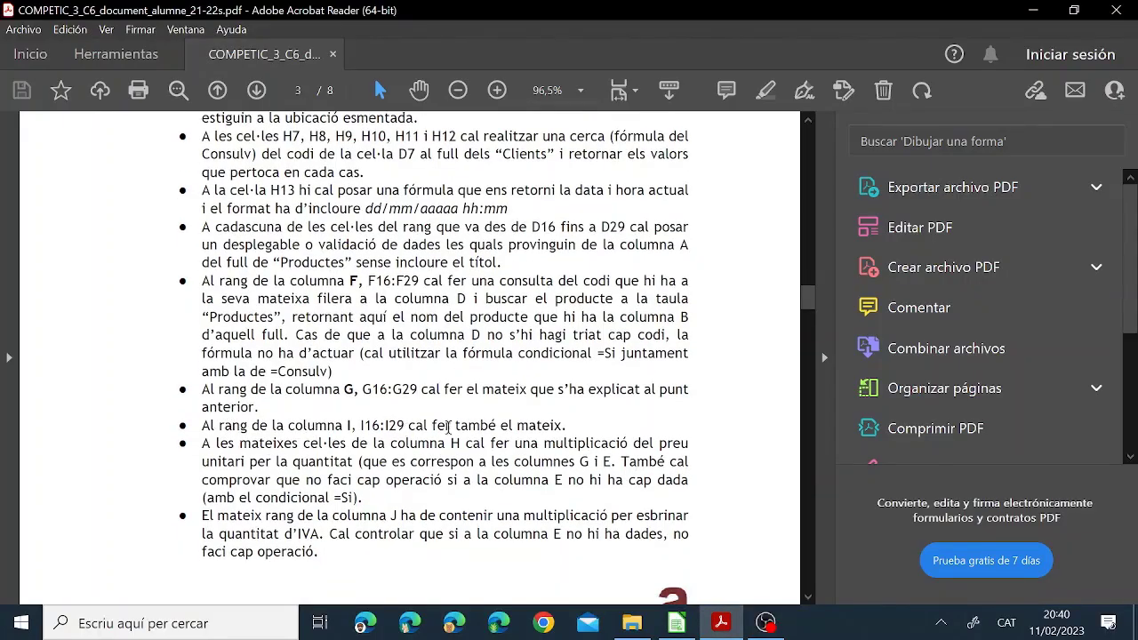
left_click(676, 623)
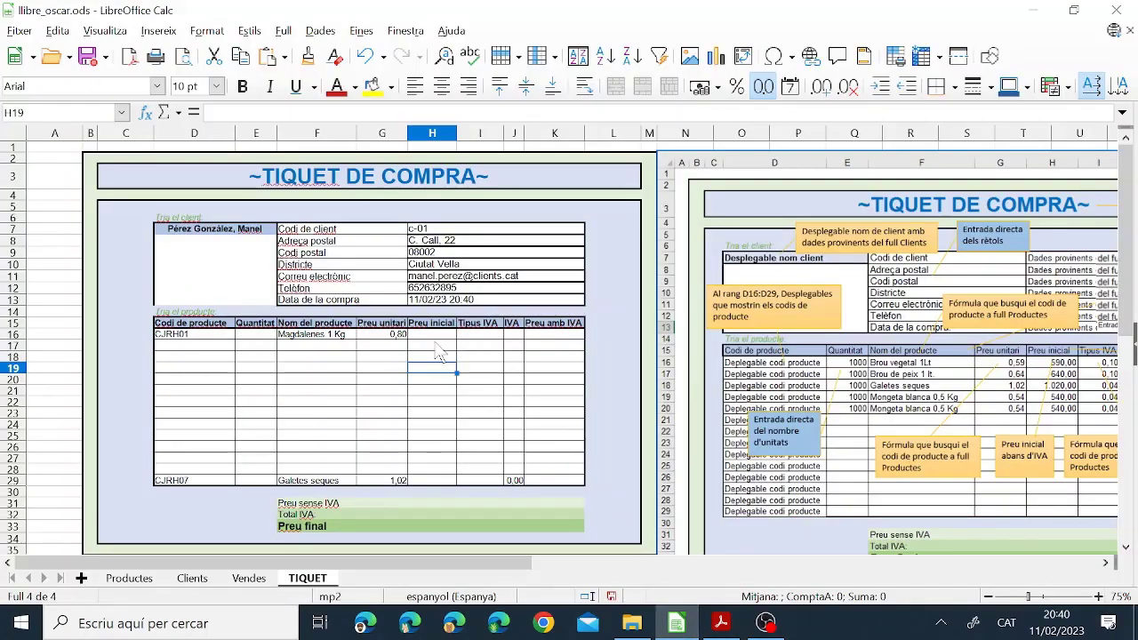
left_click(402, 335)
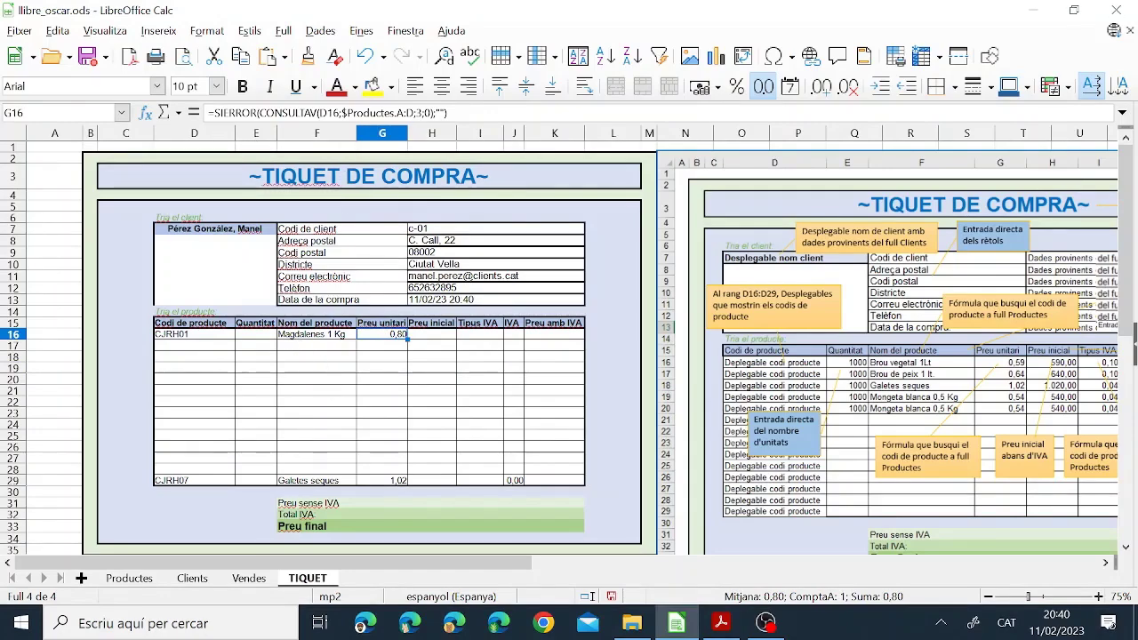
left_click(302, 343)
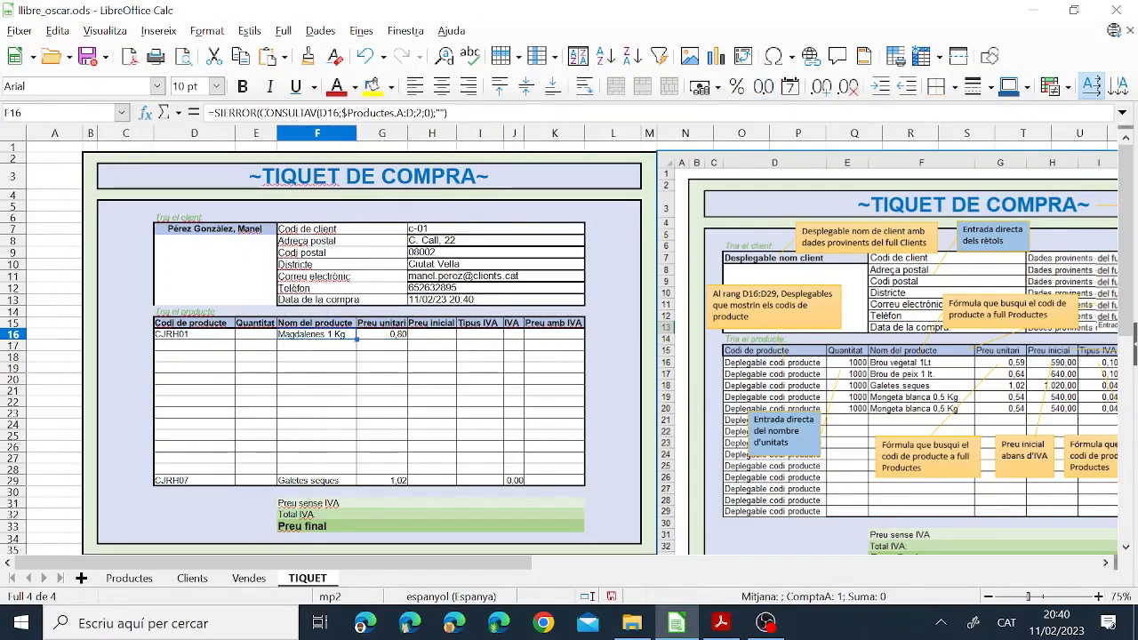
left_click(484, 112)
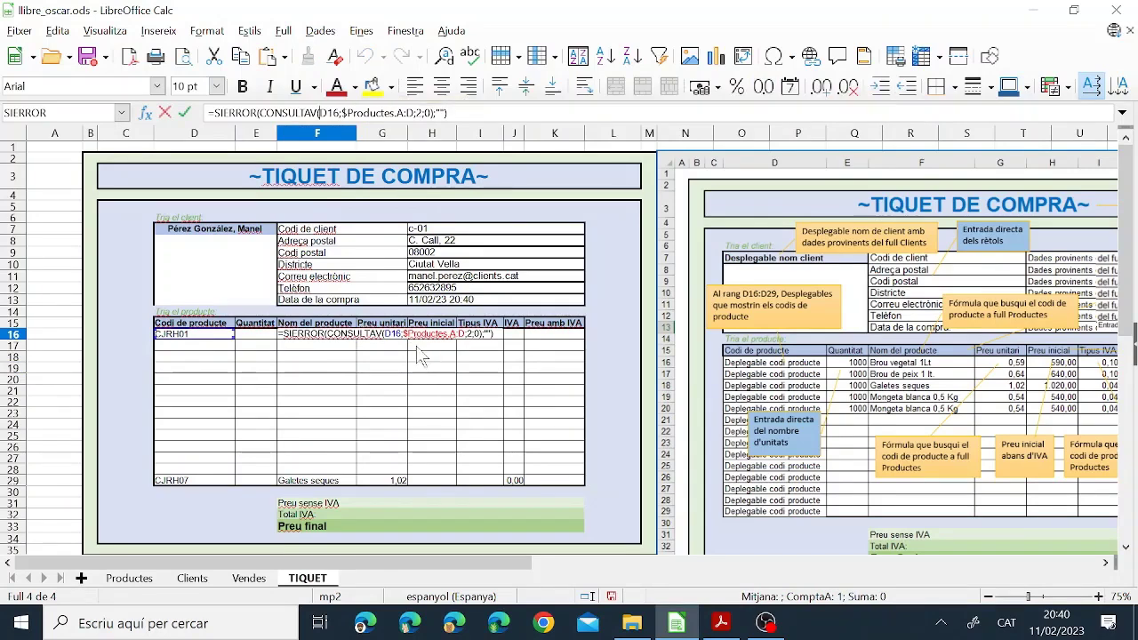
key("Return")
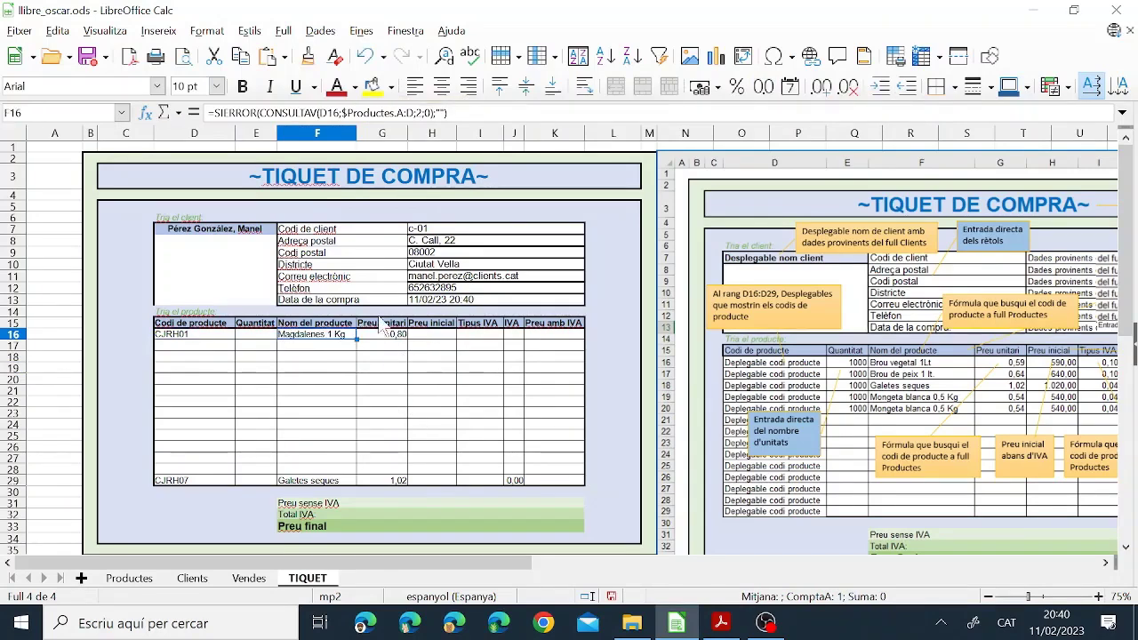
Make the lookup value's column absolute in G16, so the formula reads =SIERROR(CONSULTAV($D16;$Productes.A:D;3;0);"")
left_click(385, 336)
left_click(347, 113)
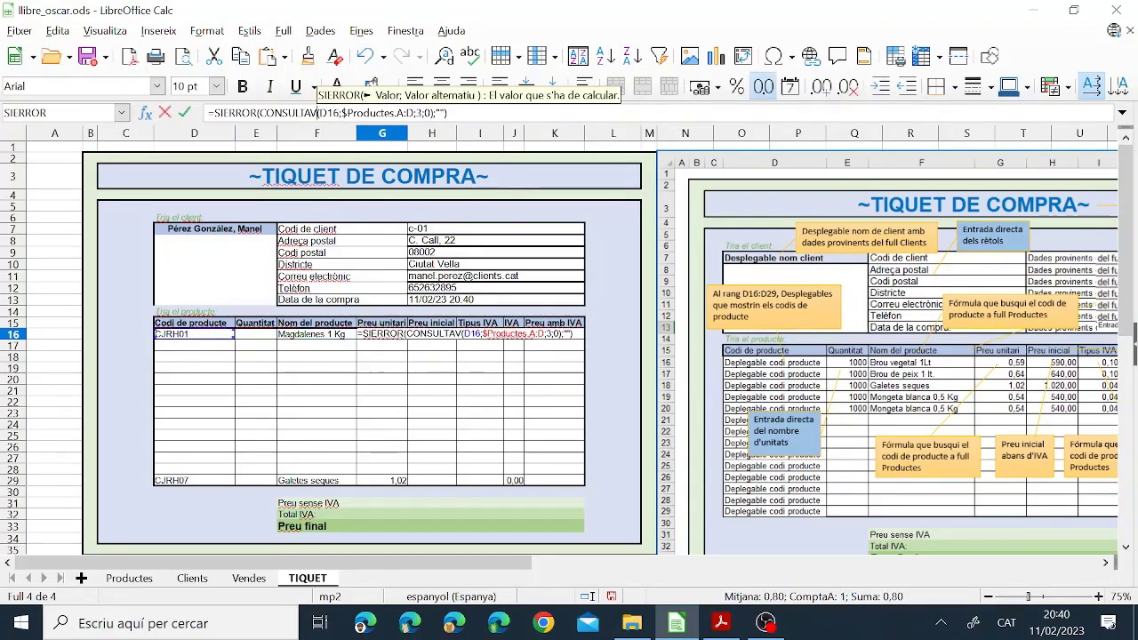
left_click(320, 112)
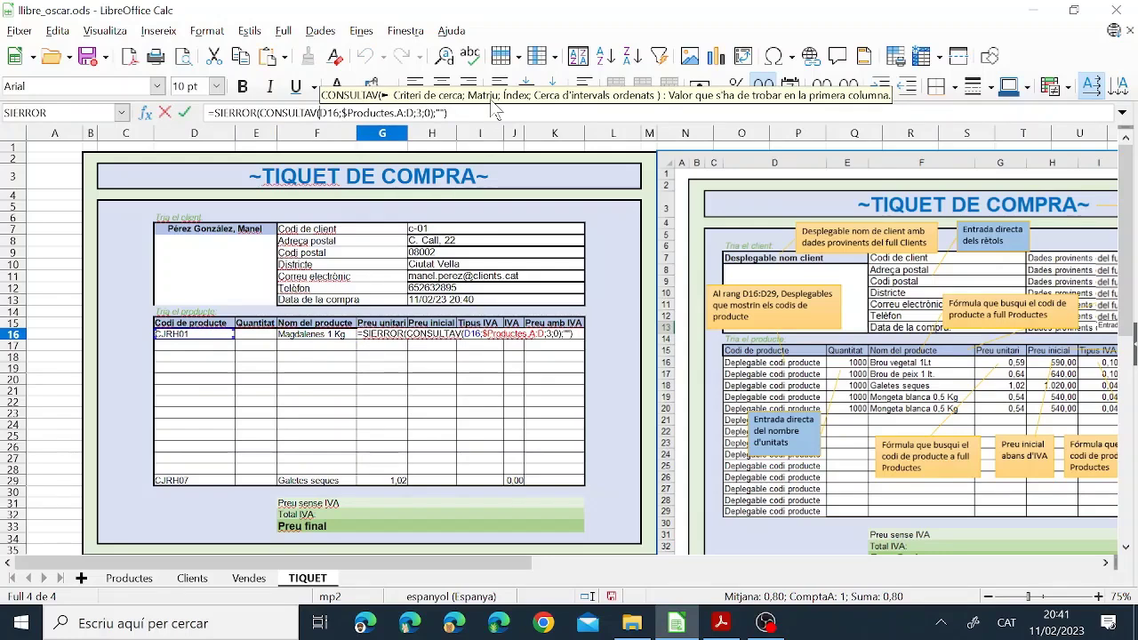
type("$")
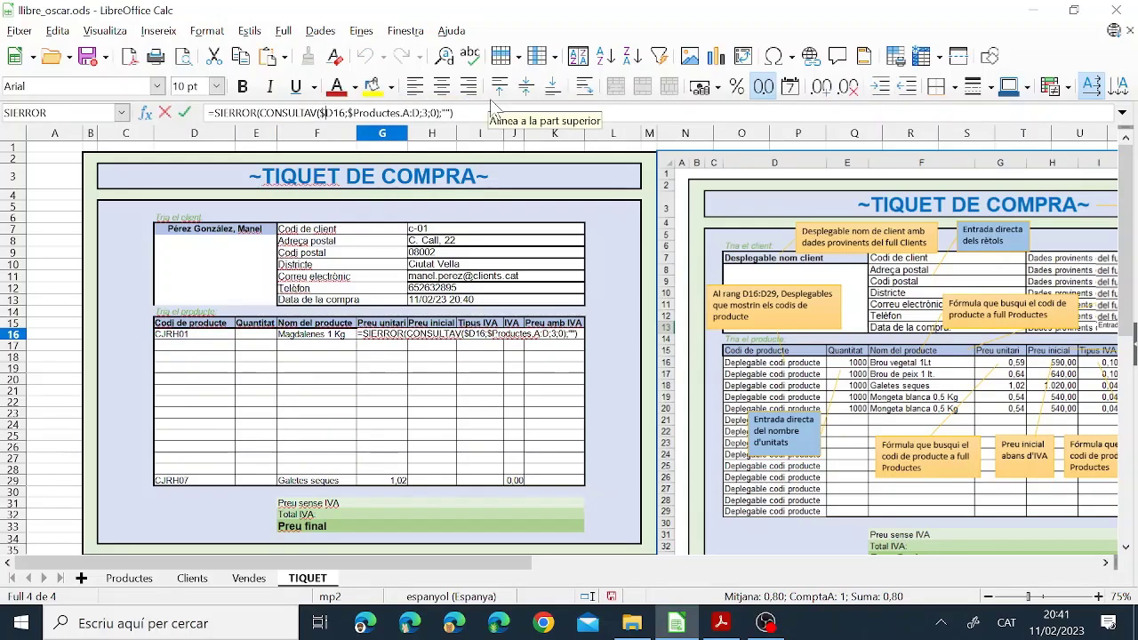
key("Return")
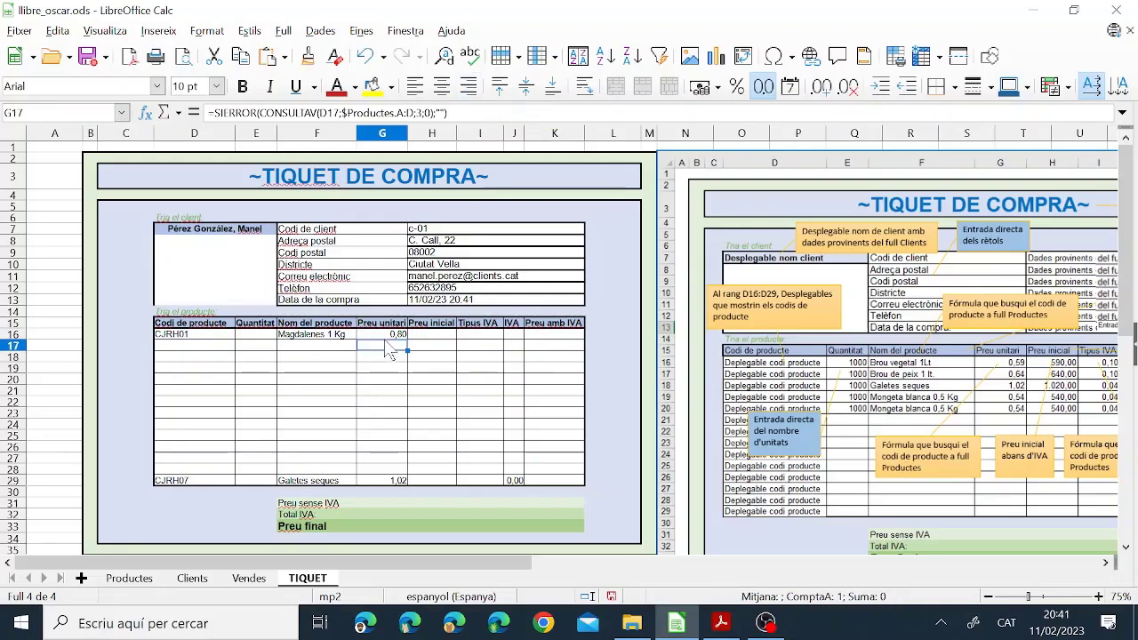
Copy the unit price cell G16 and paste it into H16
left_click(388, 336)
left_click(241, 56)
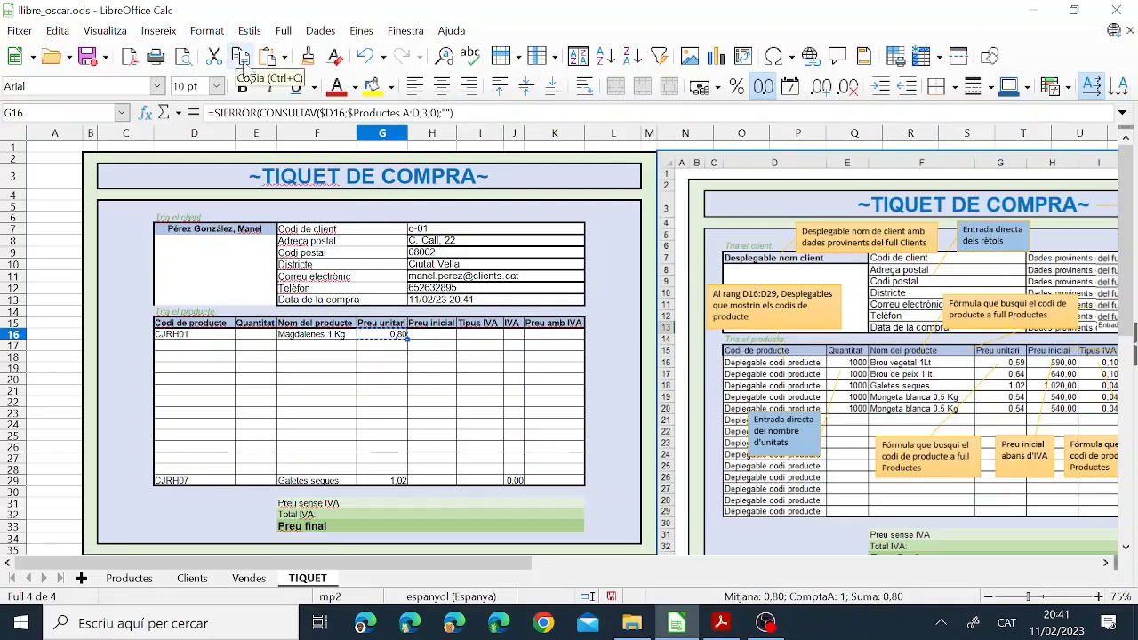
left_click(432, 339)
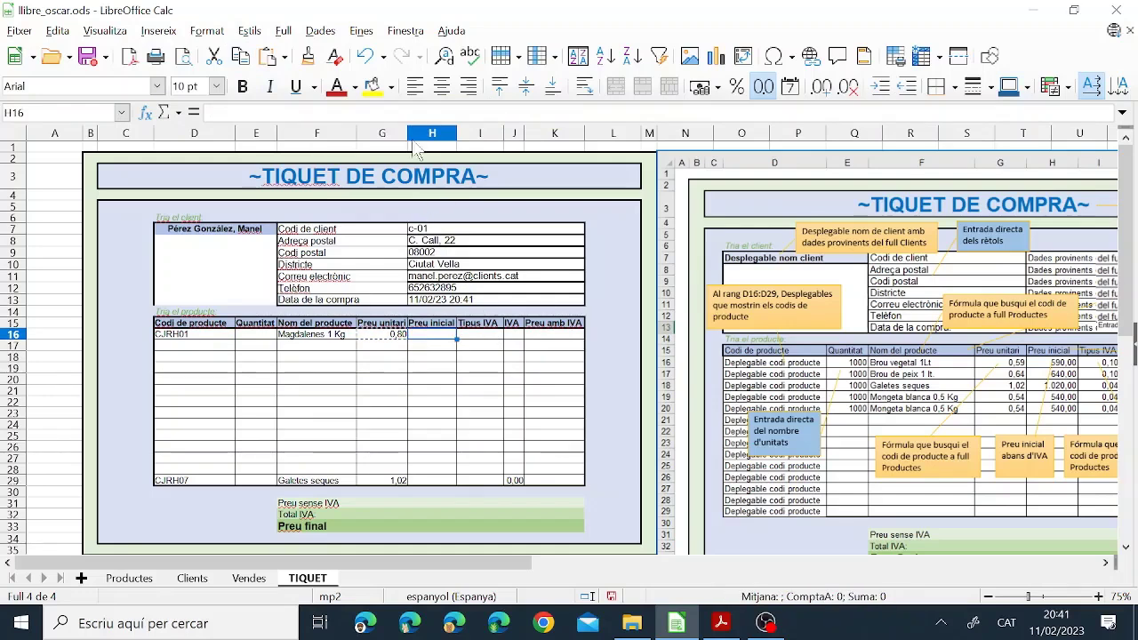
left_click(268, 56)
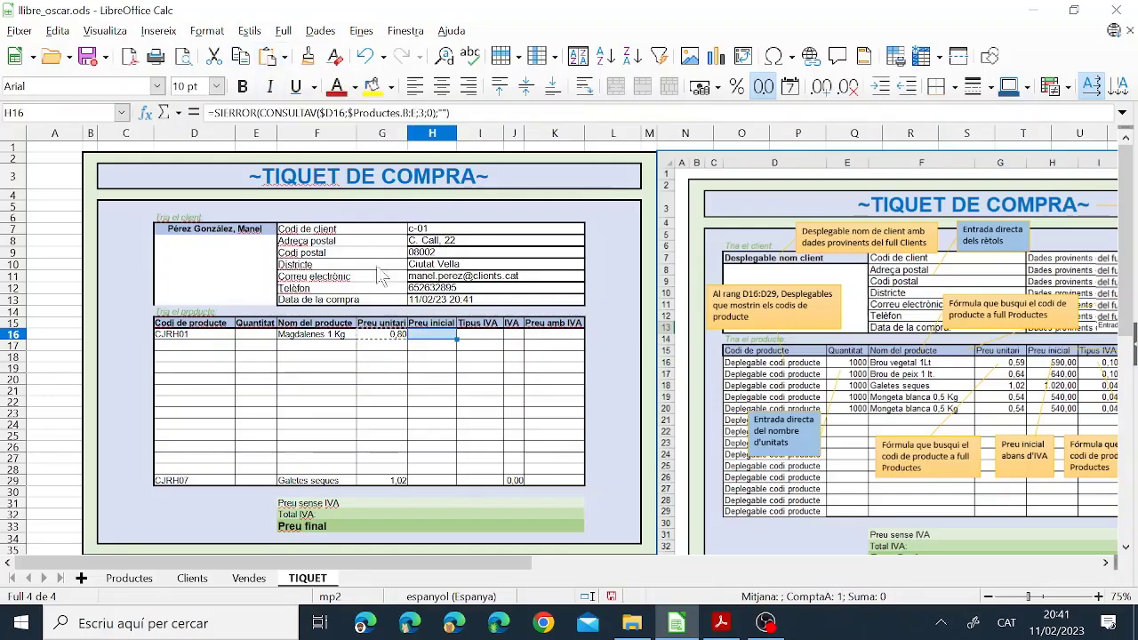
Check the column layout on the Productes sheet and clear the pasted lookup formula from the Preu inicial cell H16
left_click(434, 385)
left_click(427, 341)
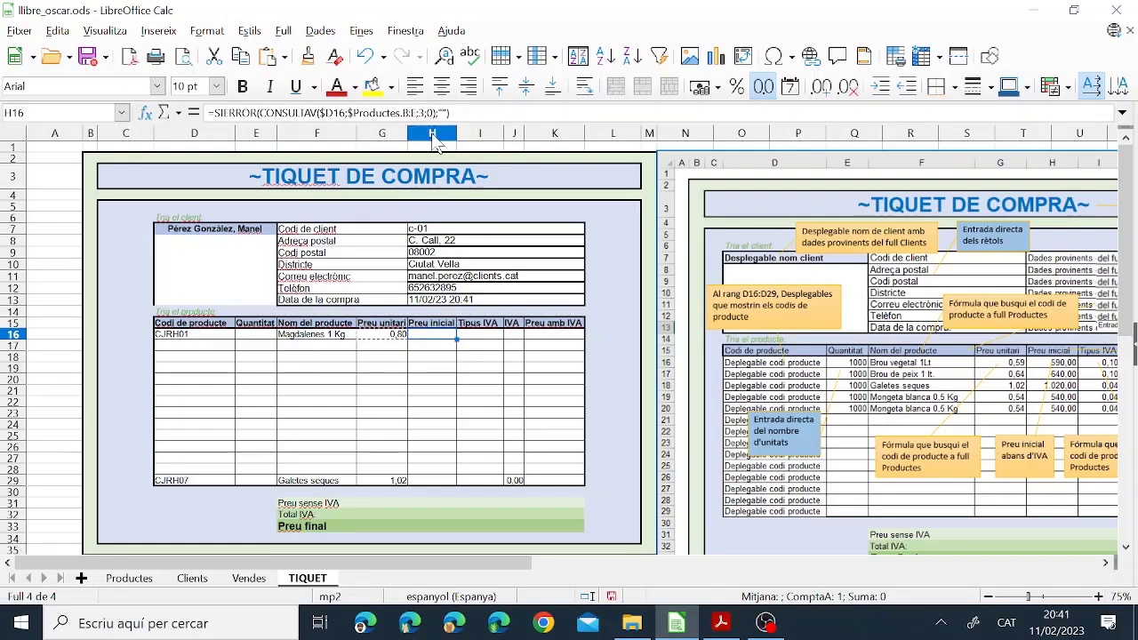
left_click(191, 582)
left_click(156, 583)
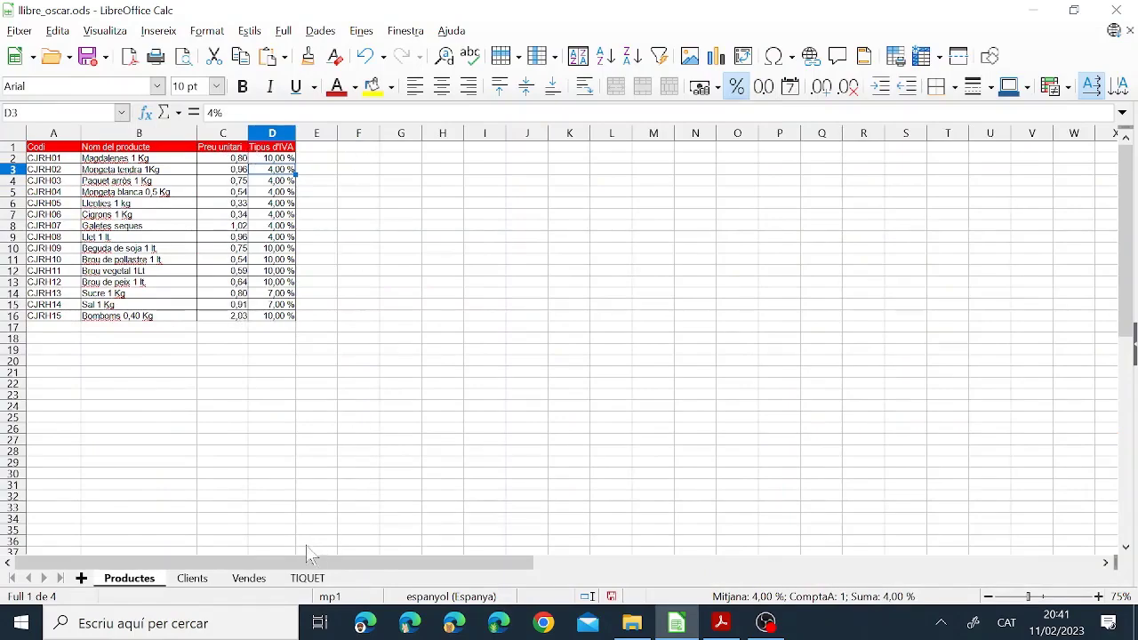
left_click(249, 579)
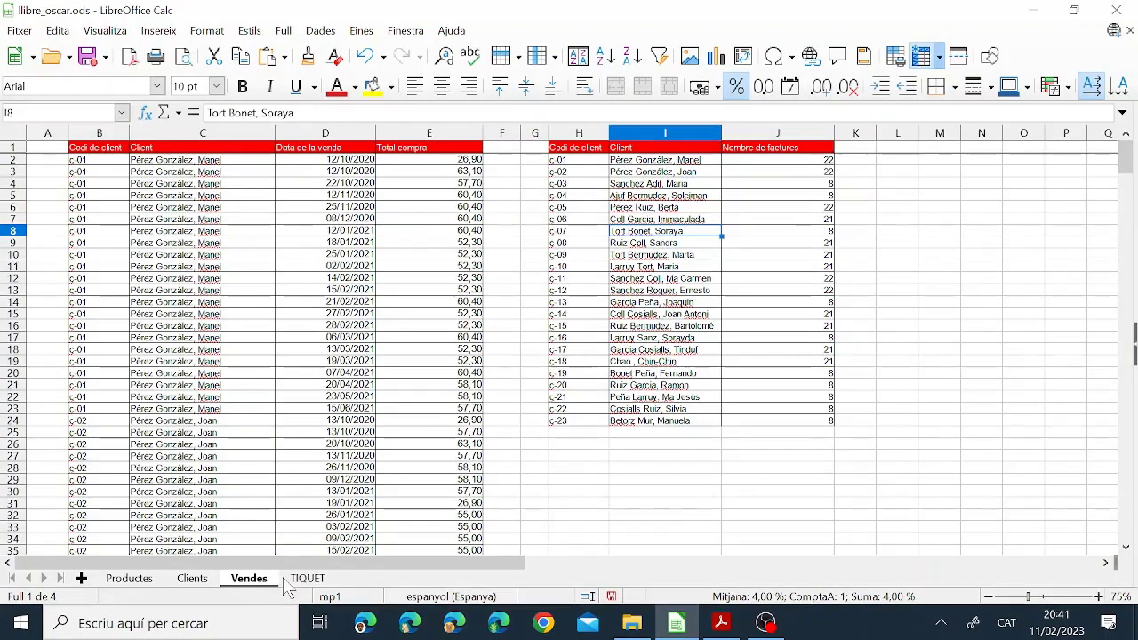
left_click(306, 579)
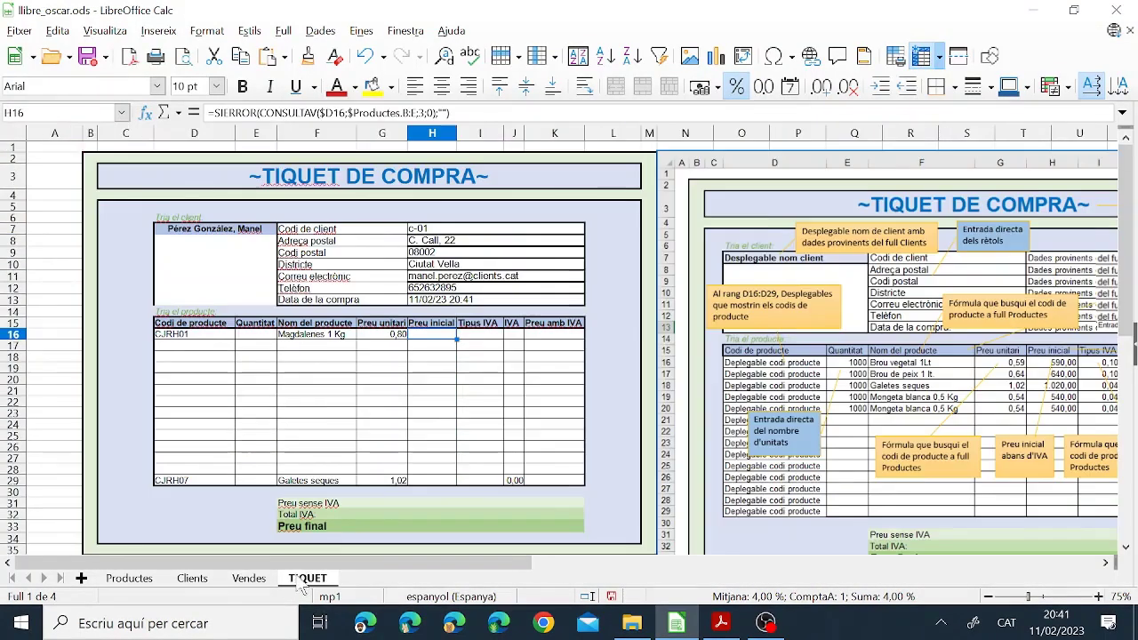
left_click(428, 347)
left_click(433, 336)
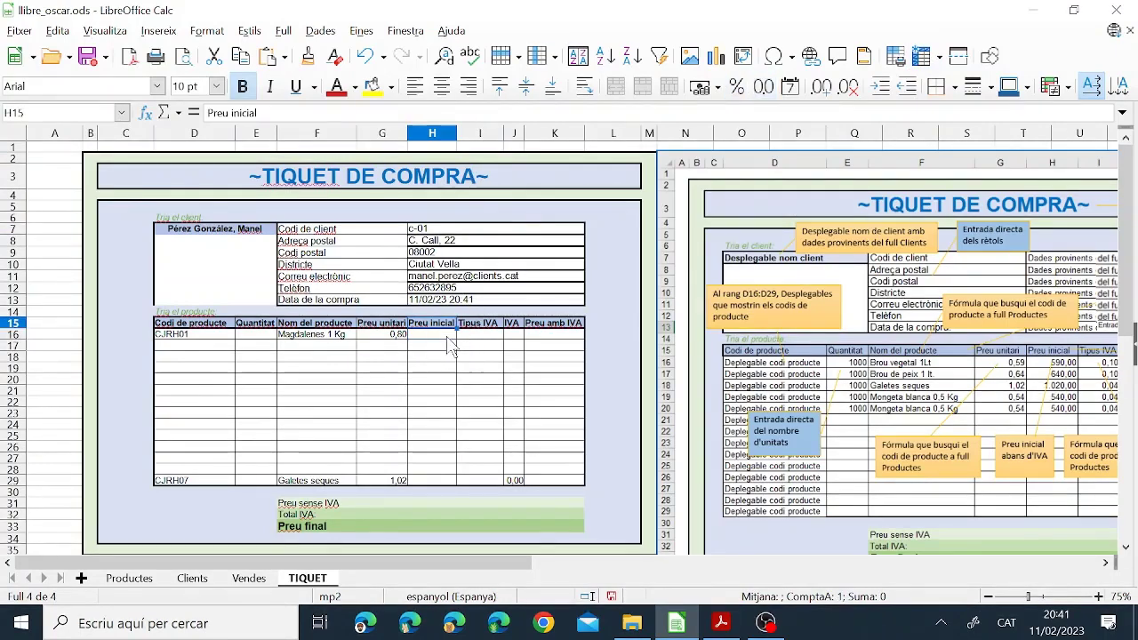
key("Delete")
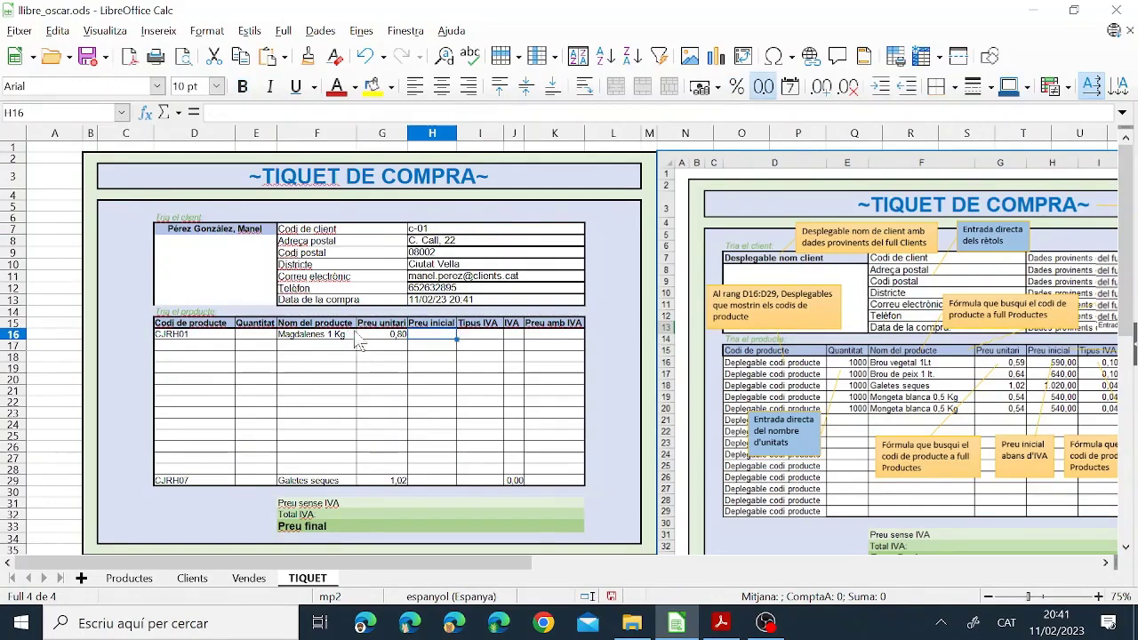
Copy the unit price formula from G16 into the Tipus IVA cell I16
left_click(364, 336)
left_click(240, 56)
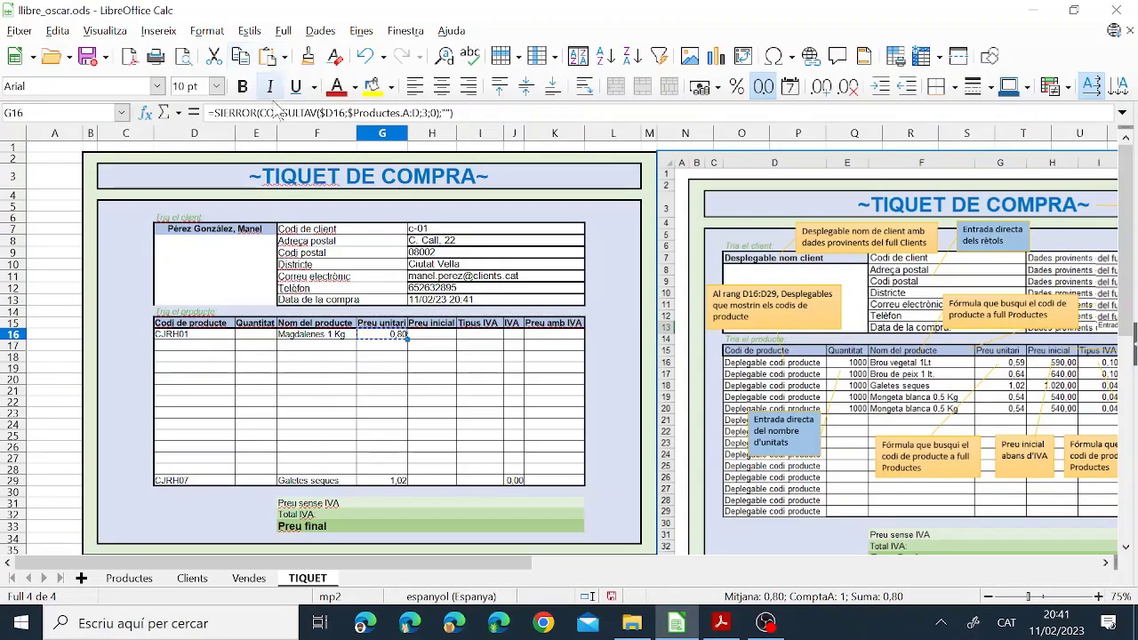
left_click(480, 335)
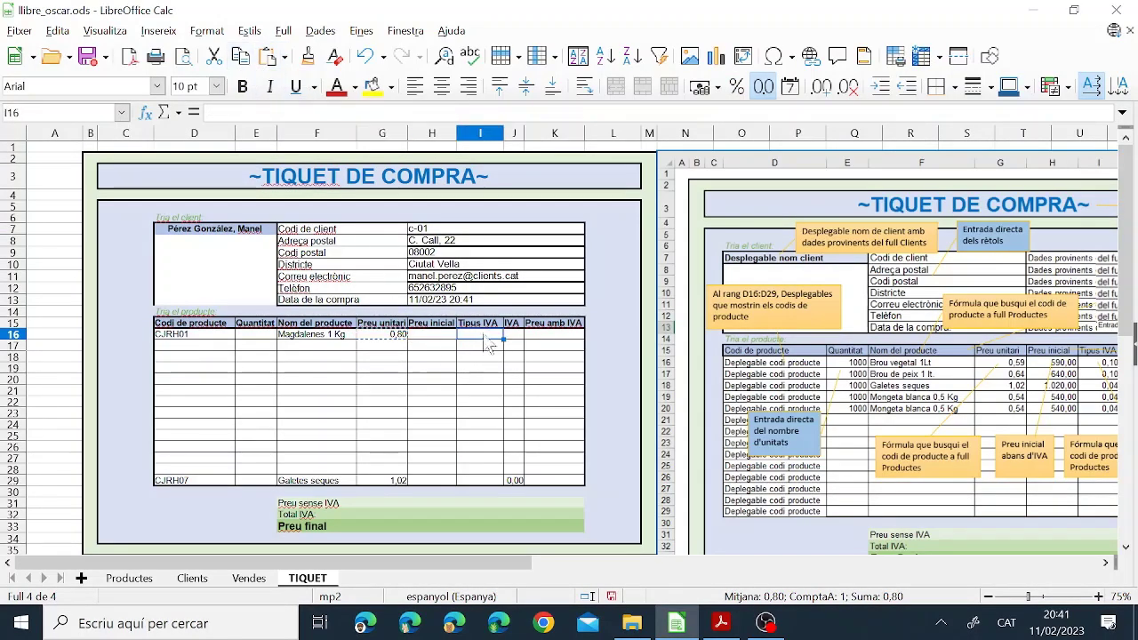
left_click(269, 57)
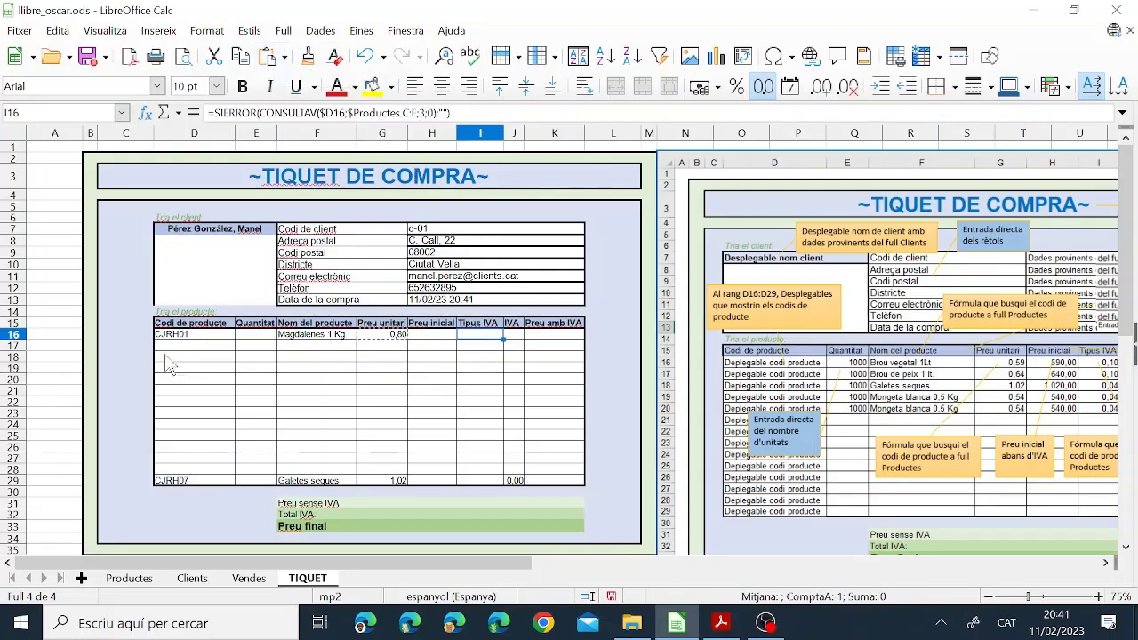
Check the IVA column on the Productes sheet and set the column index of I16's lookup to 4
left_click(131, 579)
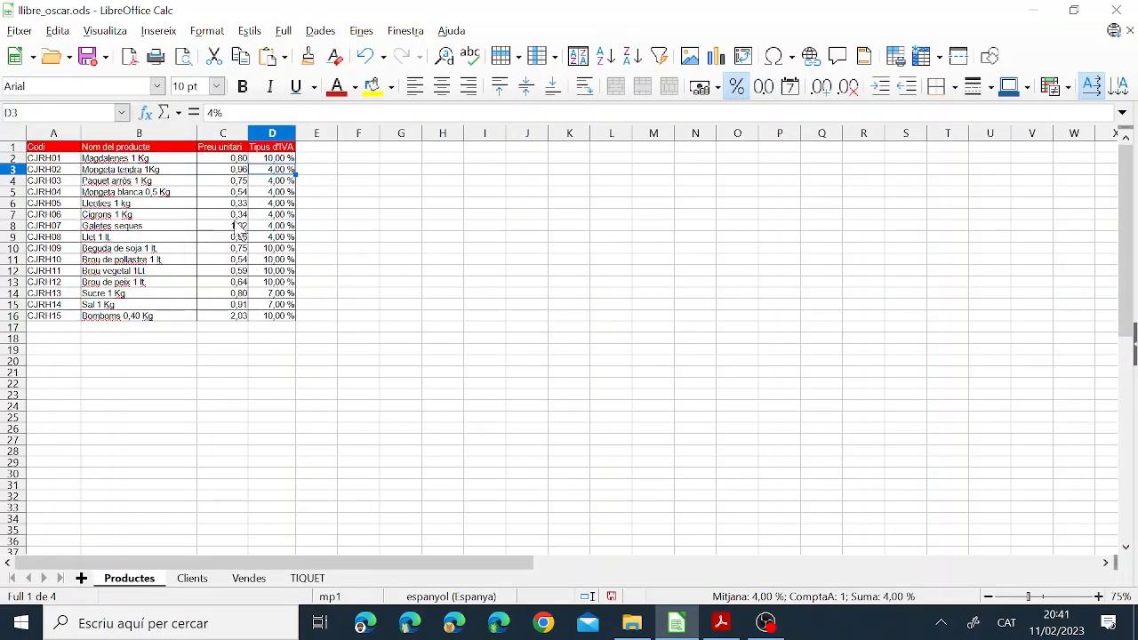
left_click(311, 582)
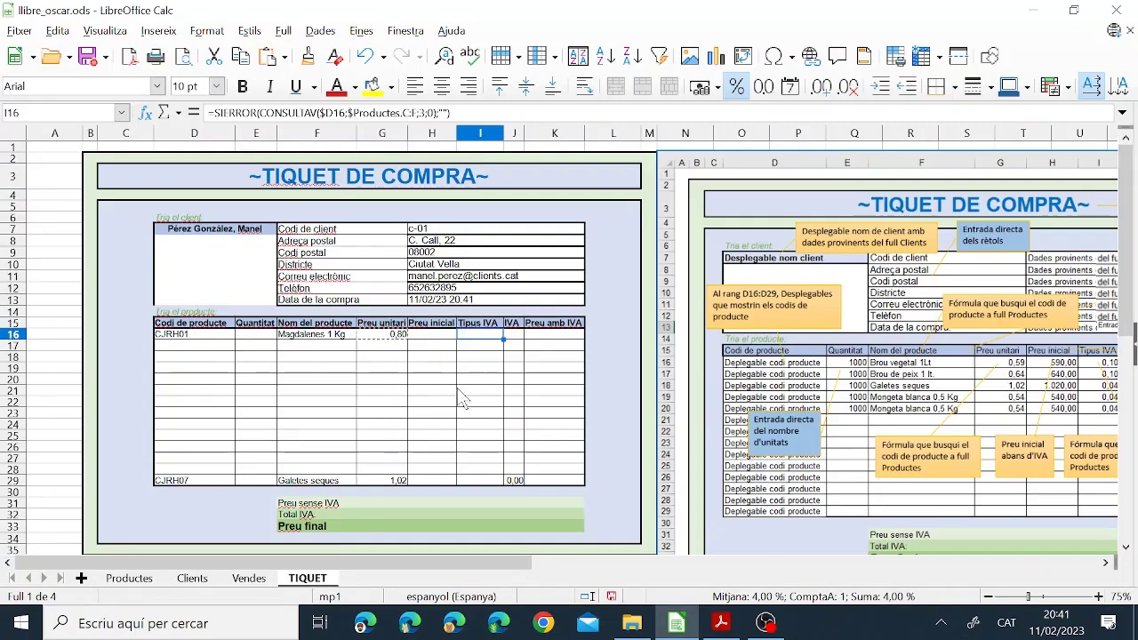
left_click(425, 113)
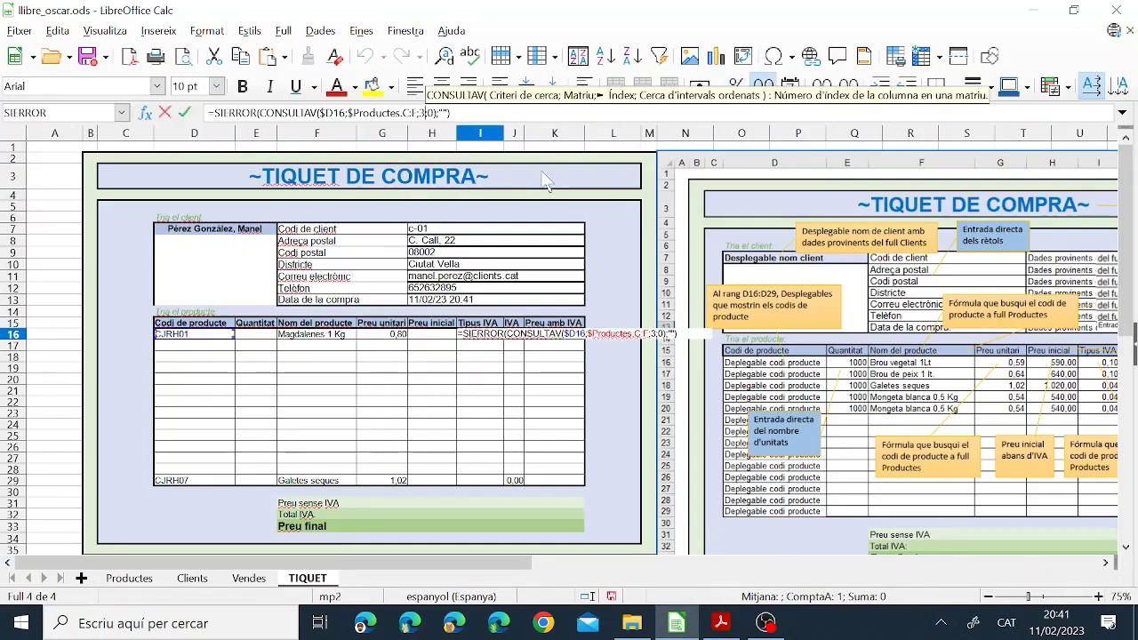
key("Return")
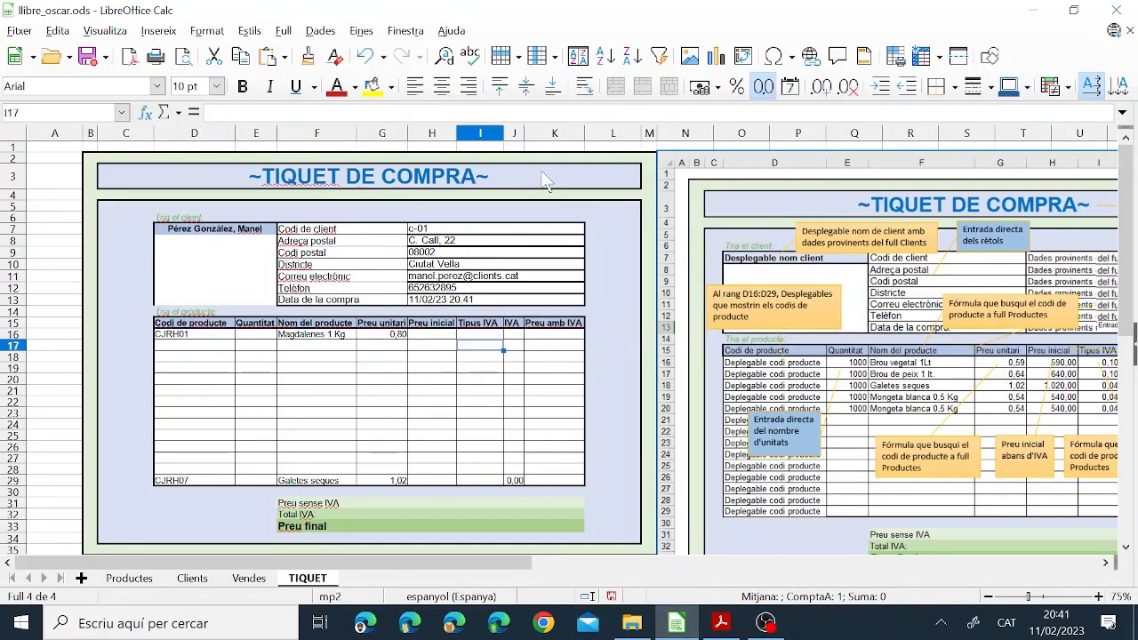
key("Up")
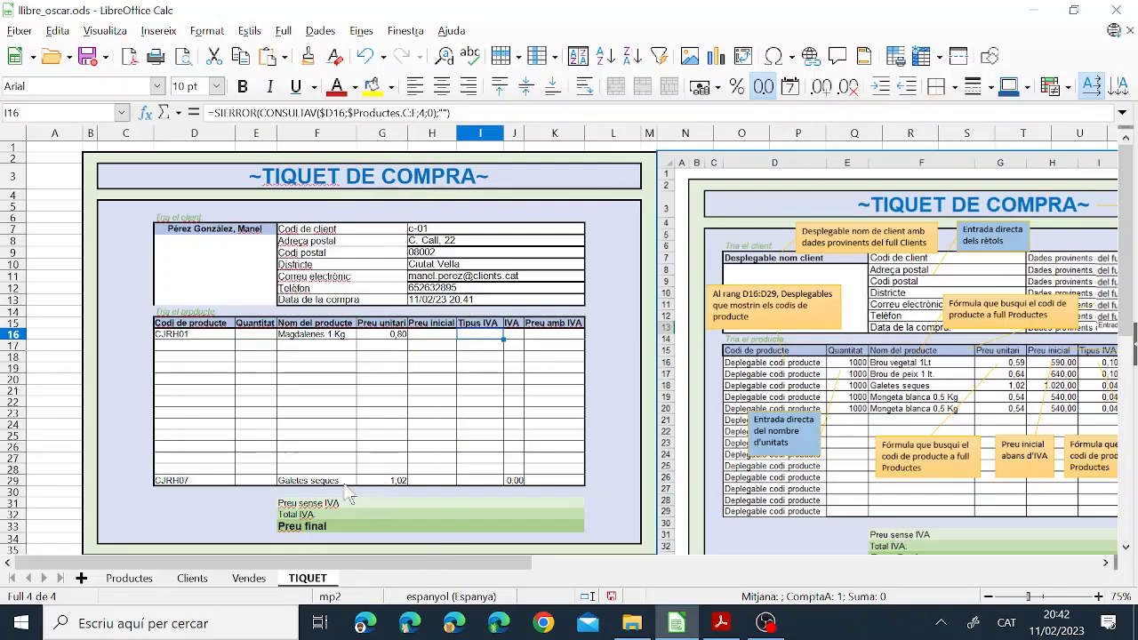
Make the Productes range absolute in G16, so the formula reads =SIERROR(CONSULTAV($D16;$Productes.$A:$D;3;0);"")
left_click(415, 327)
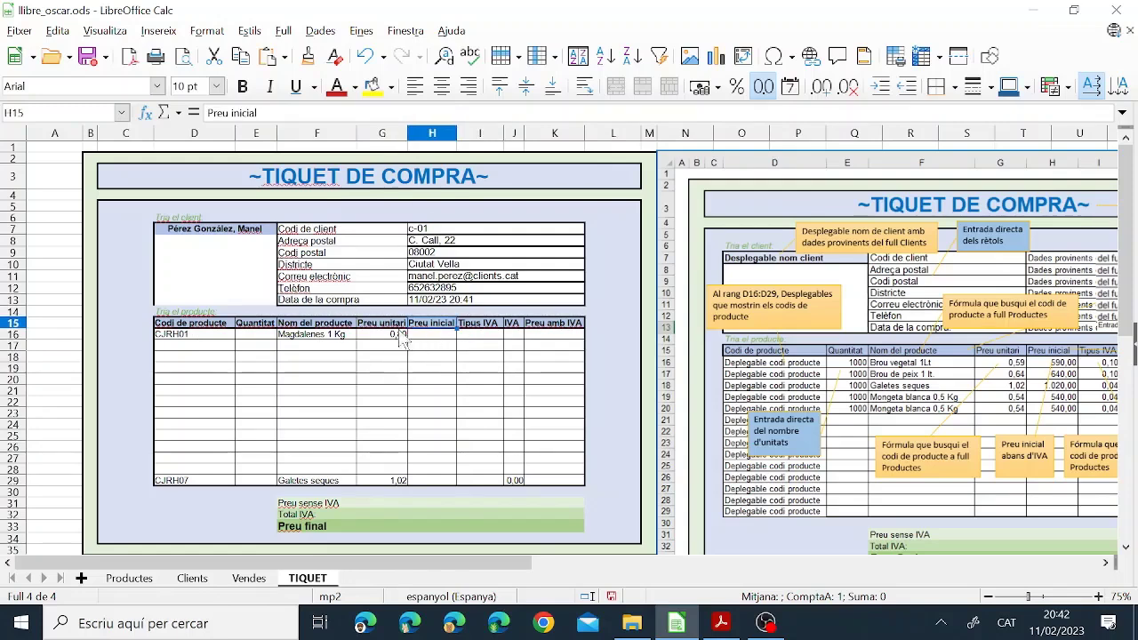
left_click(389, 335)
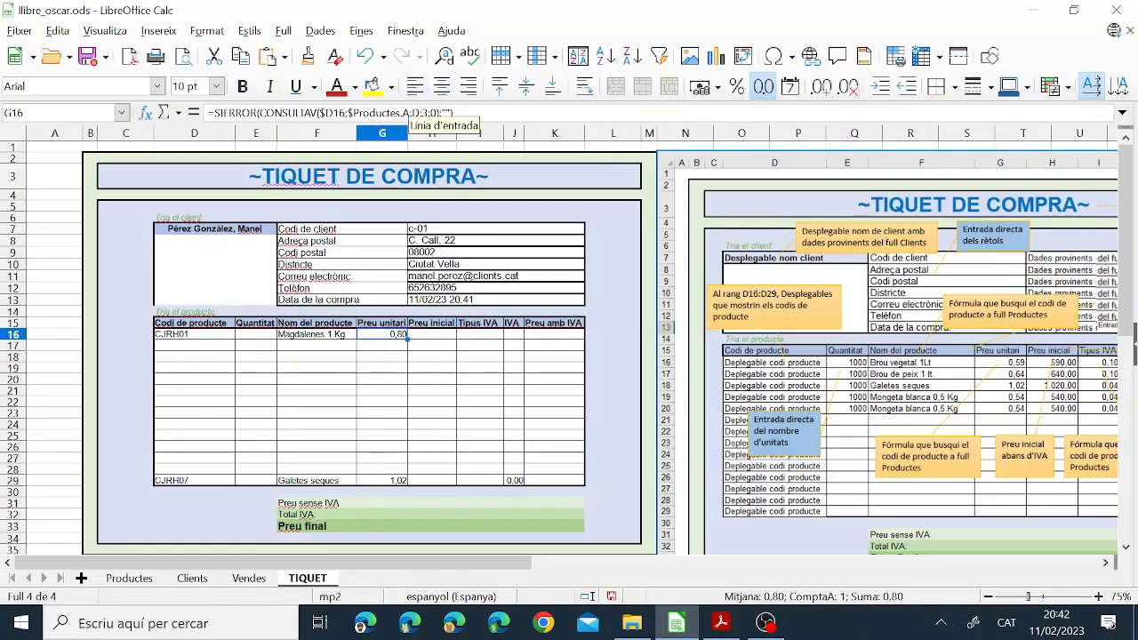
left_click(407, 113)
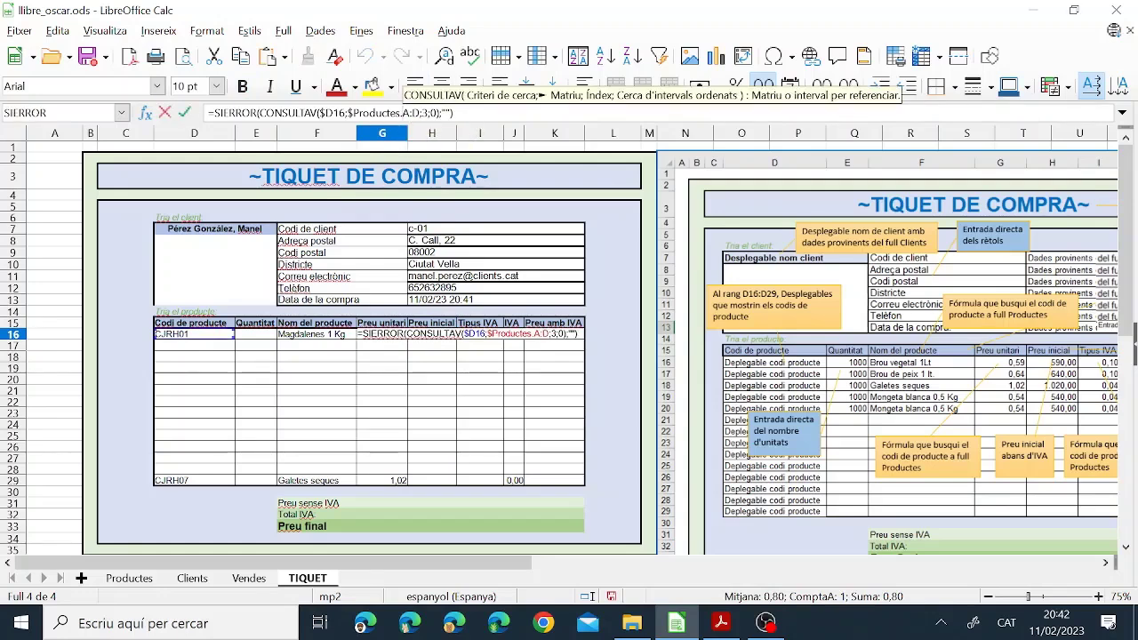
type("$")
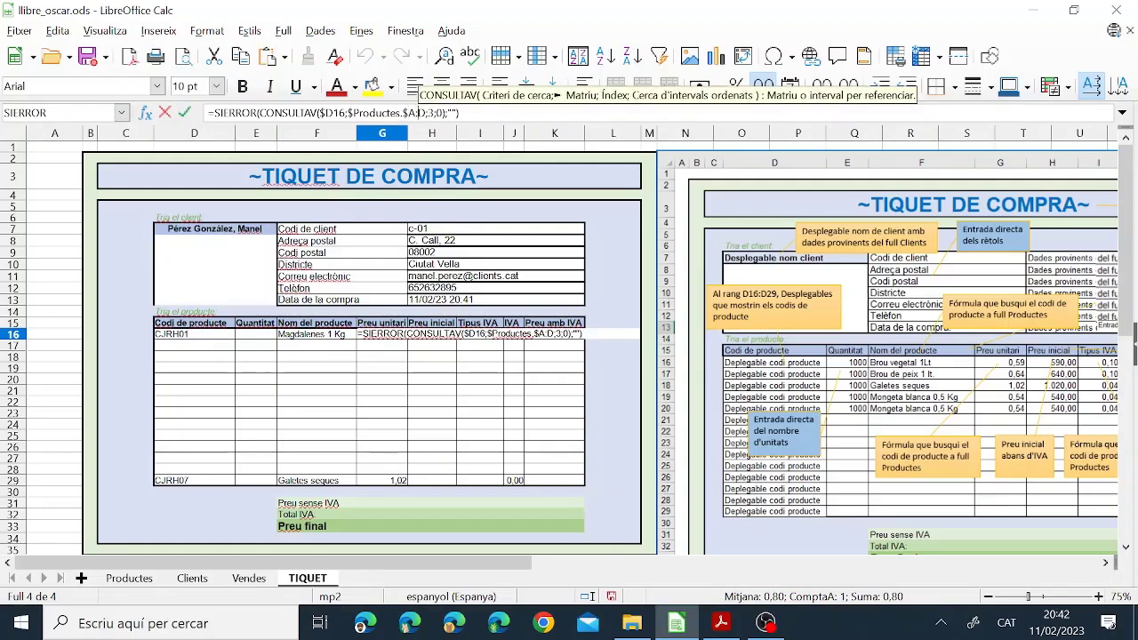
key("Return")
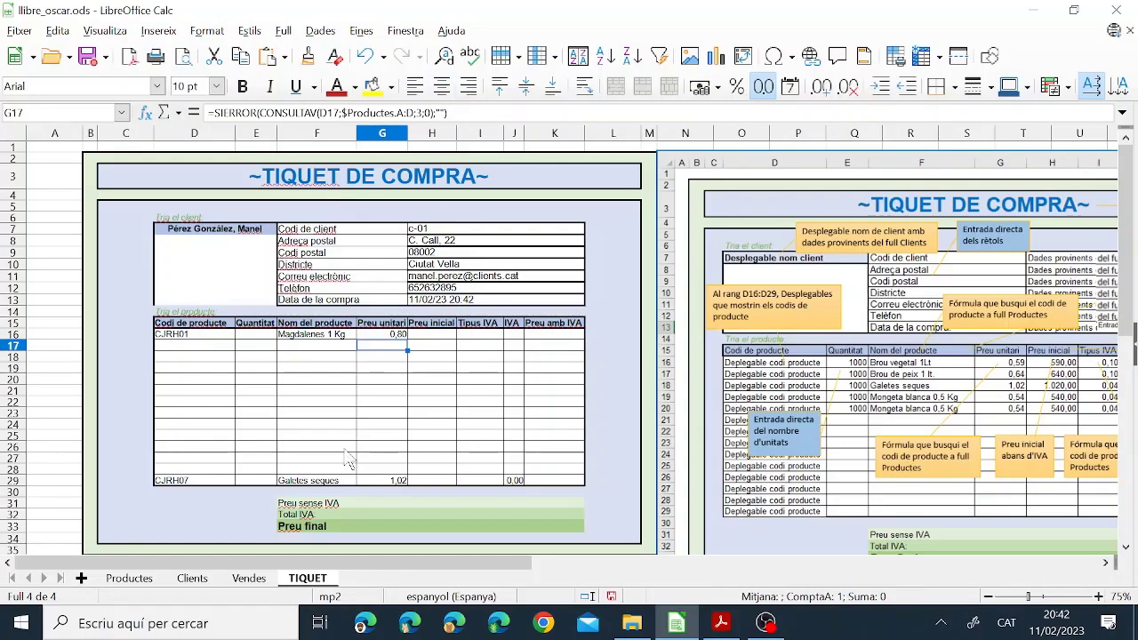
Copy G16 with its absolute Productes range and paste it over the Tipus IVA cell I16
left_click(384, 335)
left_click(241, 58)
left_click(482, 335)
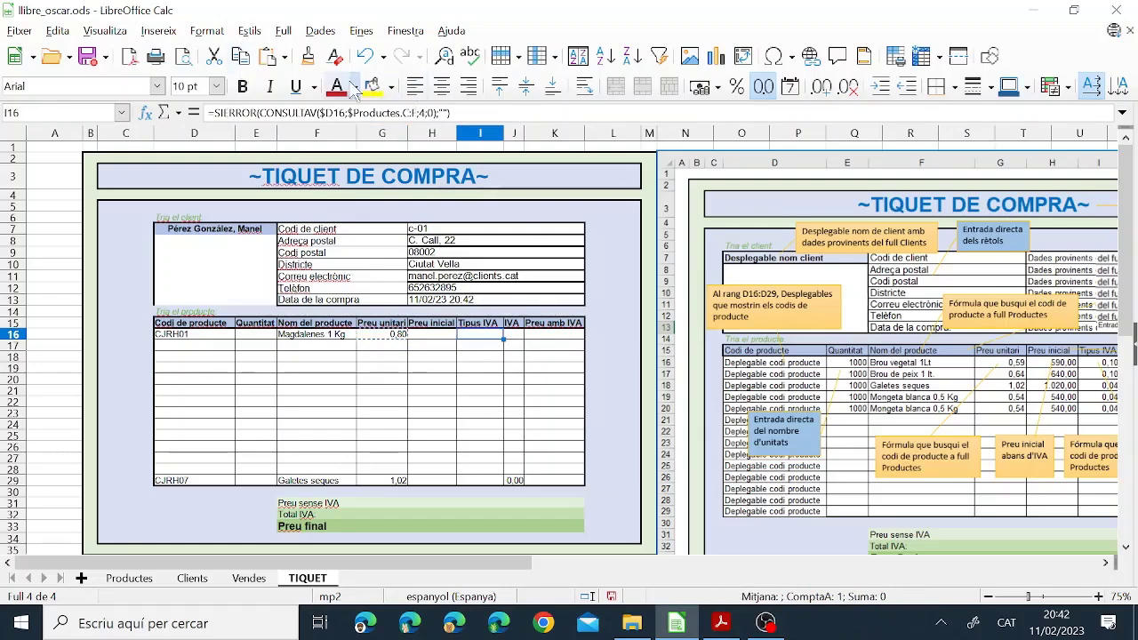
left_click(268, 56)
left_click(492, 376)
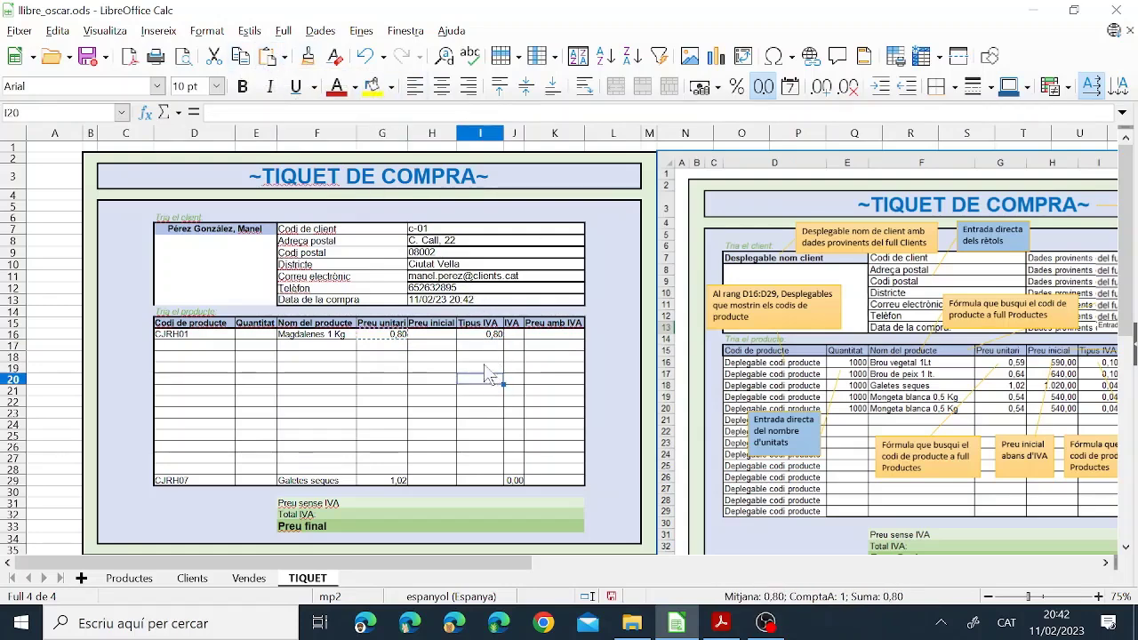
Change the column index in I16, so the formula reads =SIERROR(CONSULTAV($D16;$Productes.$A:$D;4;0);"")
left_click(482, 336)
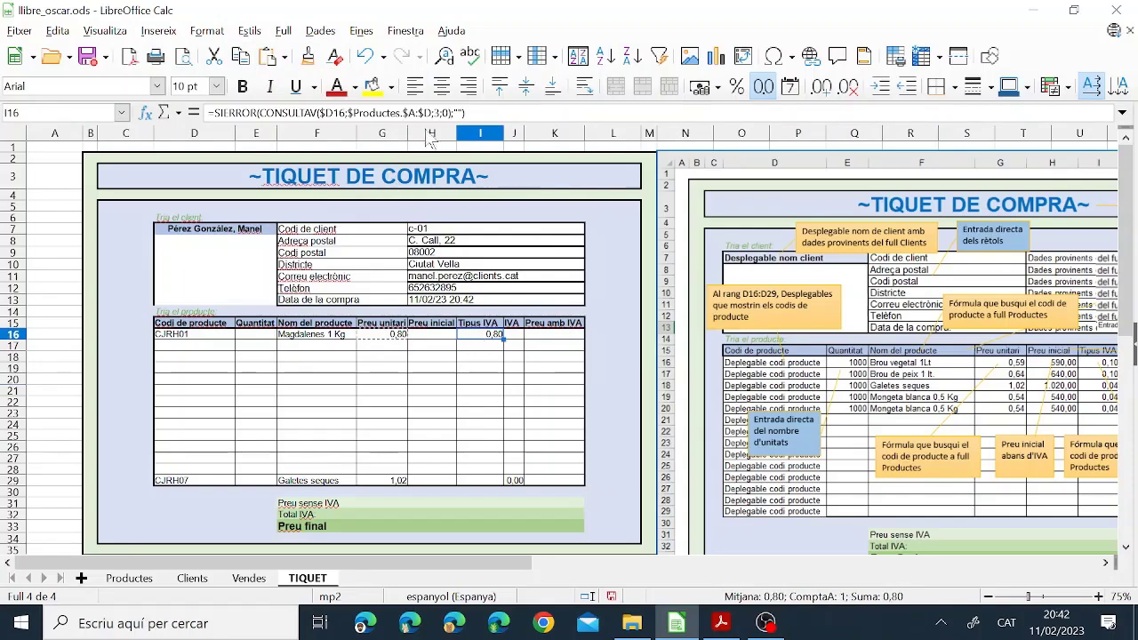
key("F2")
key("BackSpace")
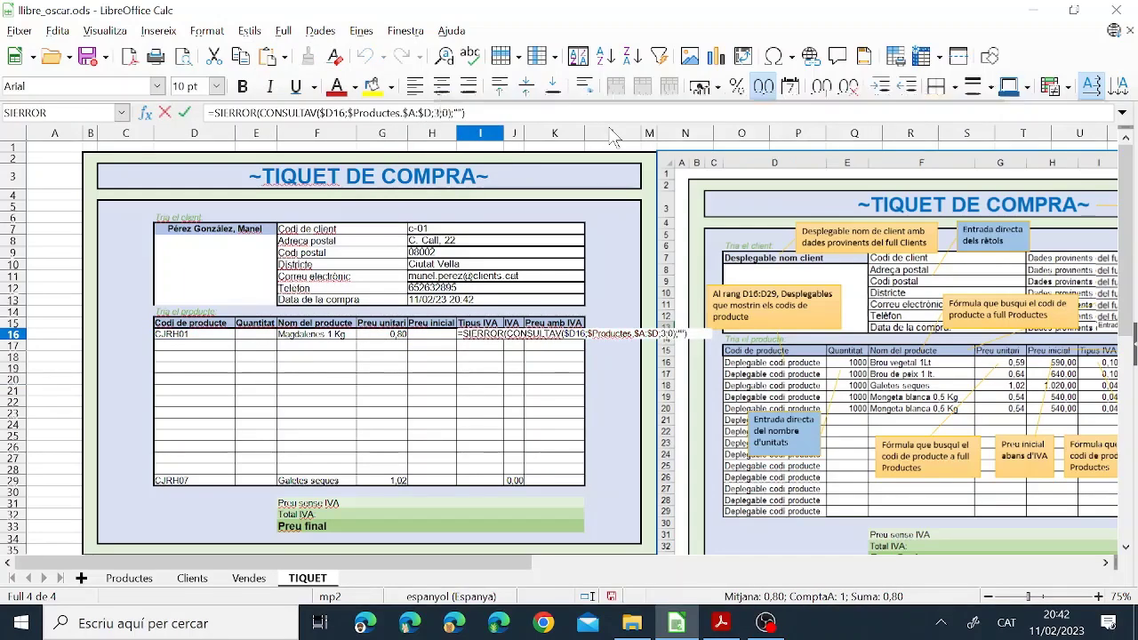
type("4")
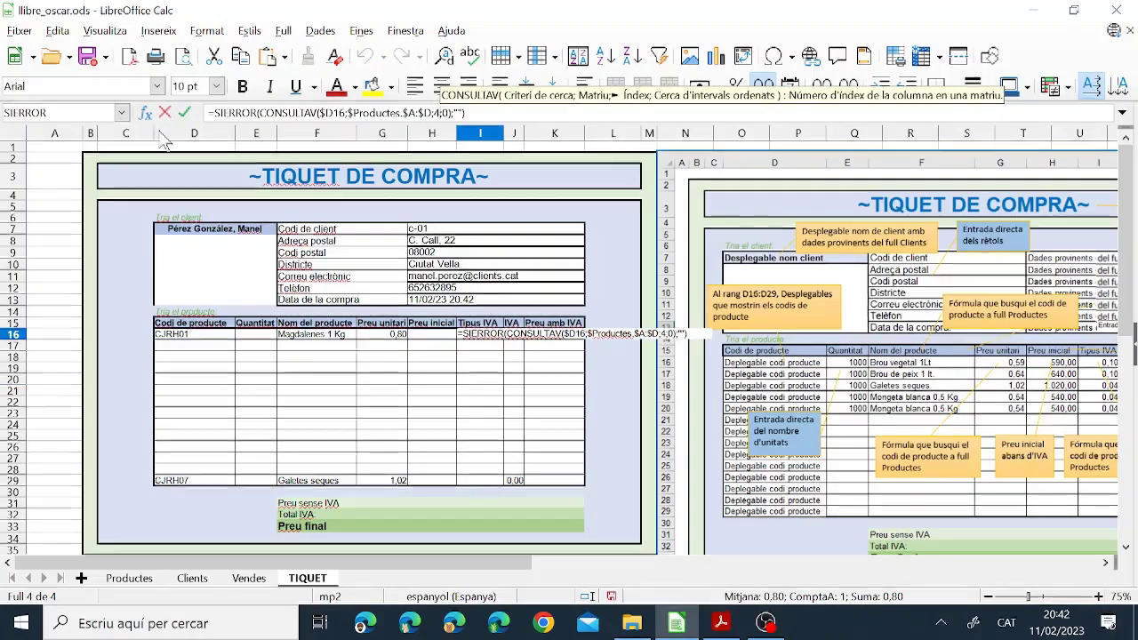
key("Return")
left_click(489, 369)
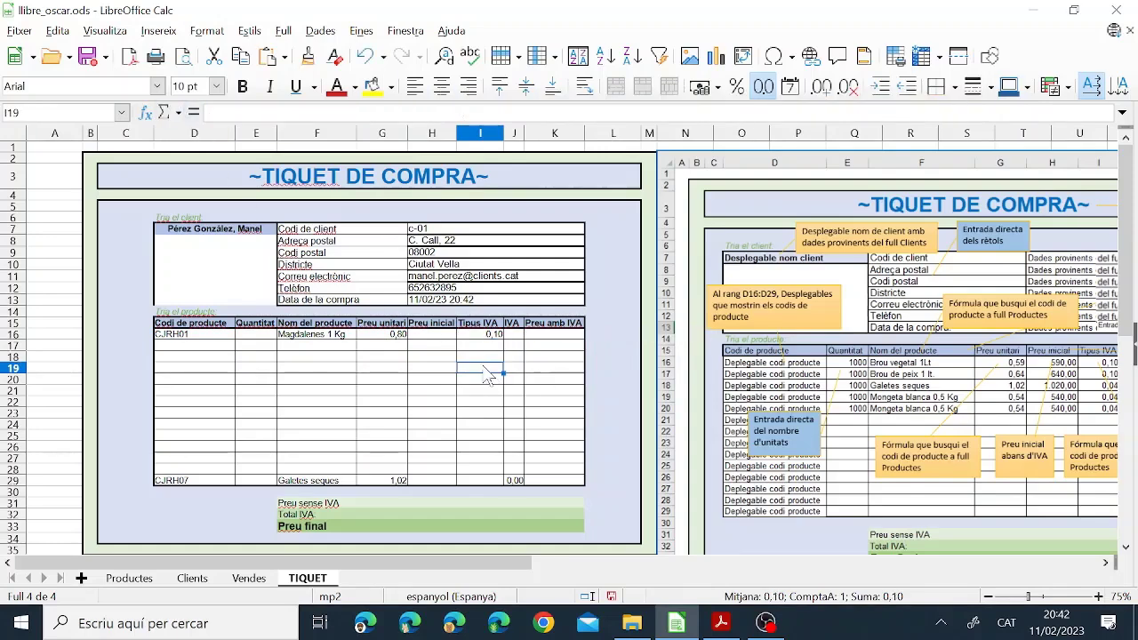
Fill the Tipus IVA formula from I16 down to I29
left_click(396, 356)
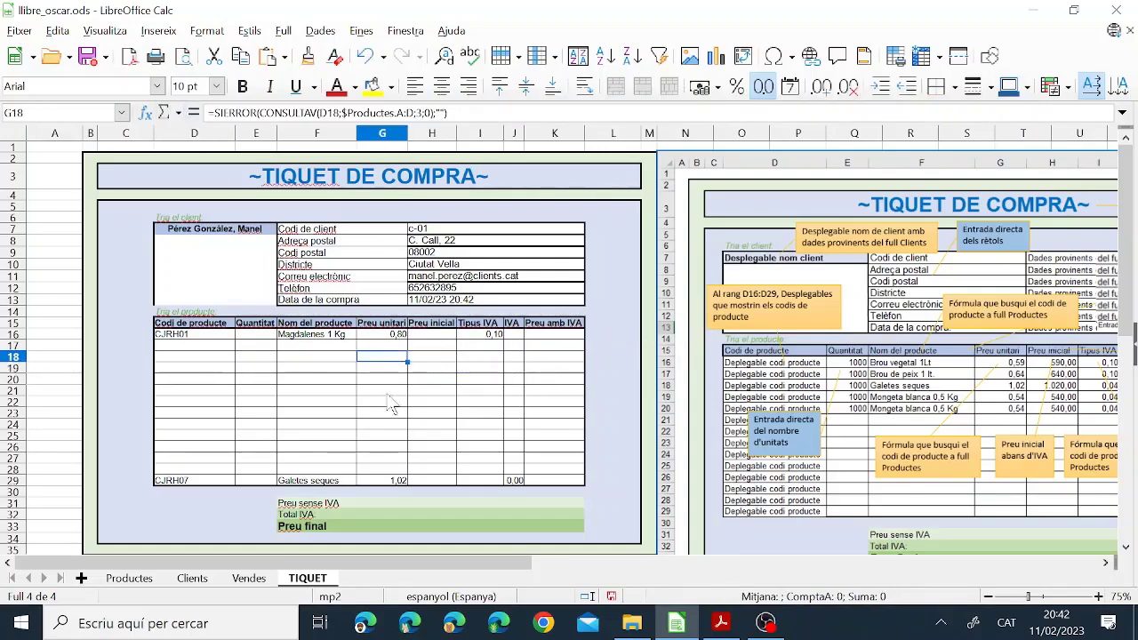
left_click(495, 335)
left_click_drag(503, 339, 502, 480)
left_click(476, 404)
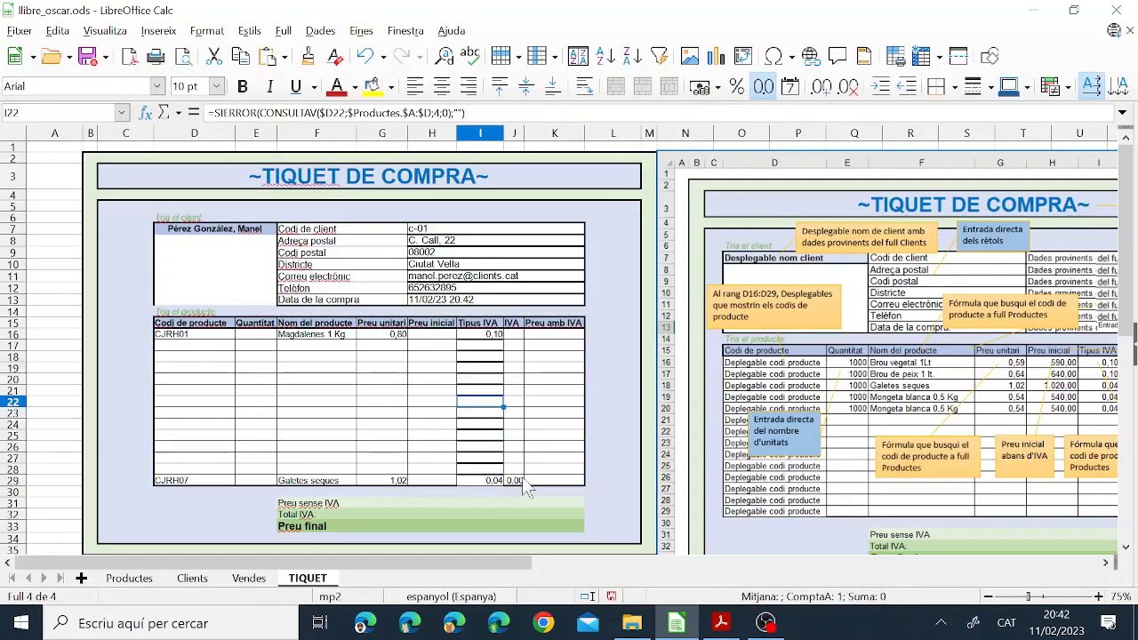
left_click_drag(514, 338, 509, 479)
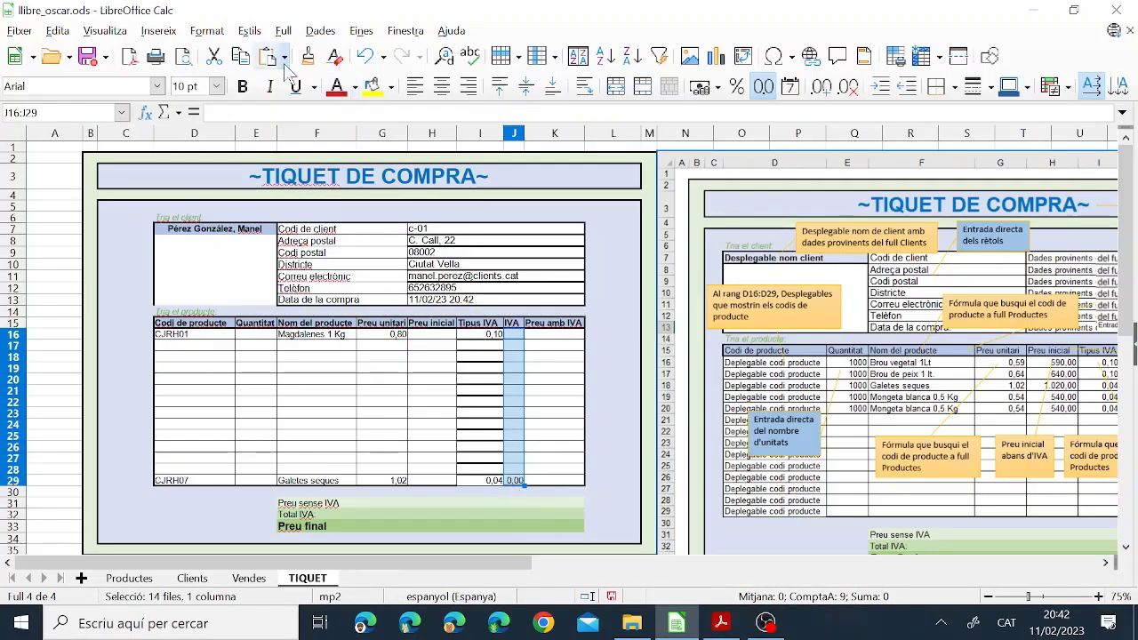
left_click(495, 332)
left_click(504, 359)
left_click(489, 369)
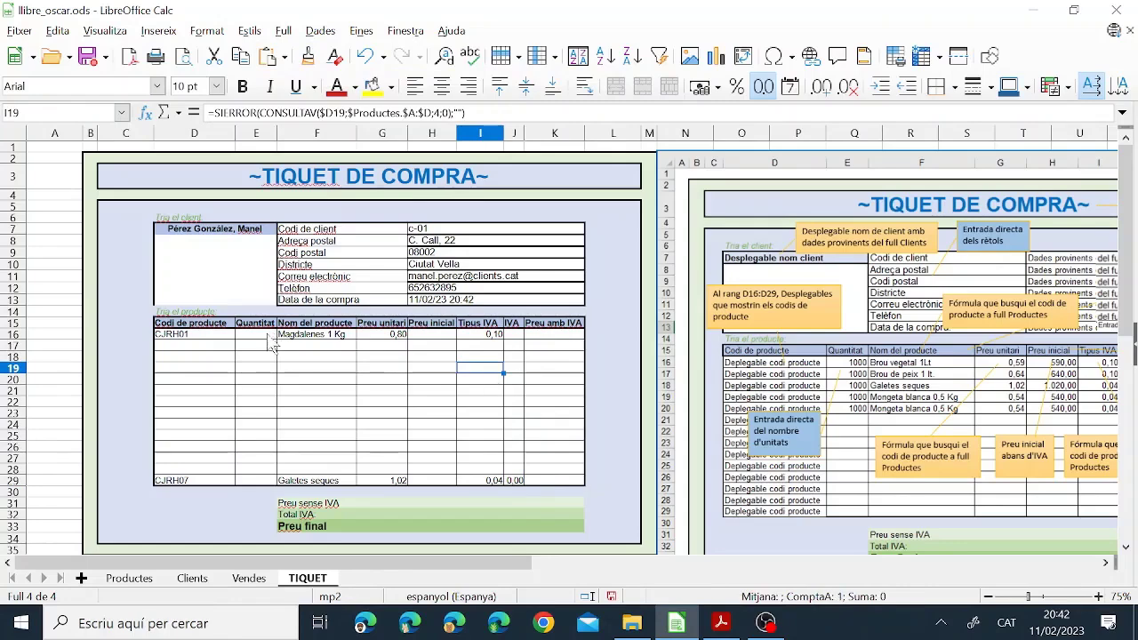
Choose product code CJRH05 in D21 to test the name, price and IVA lookups in that row
left_click(210, 392)
left_click(242, 390)
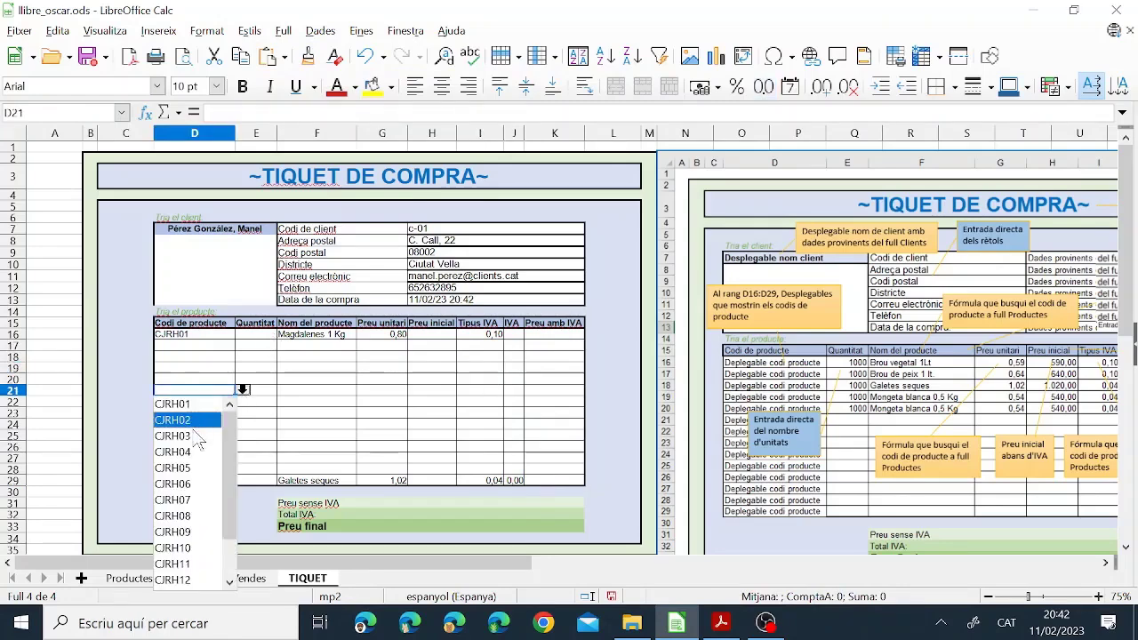
left_click(198, 471)
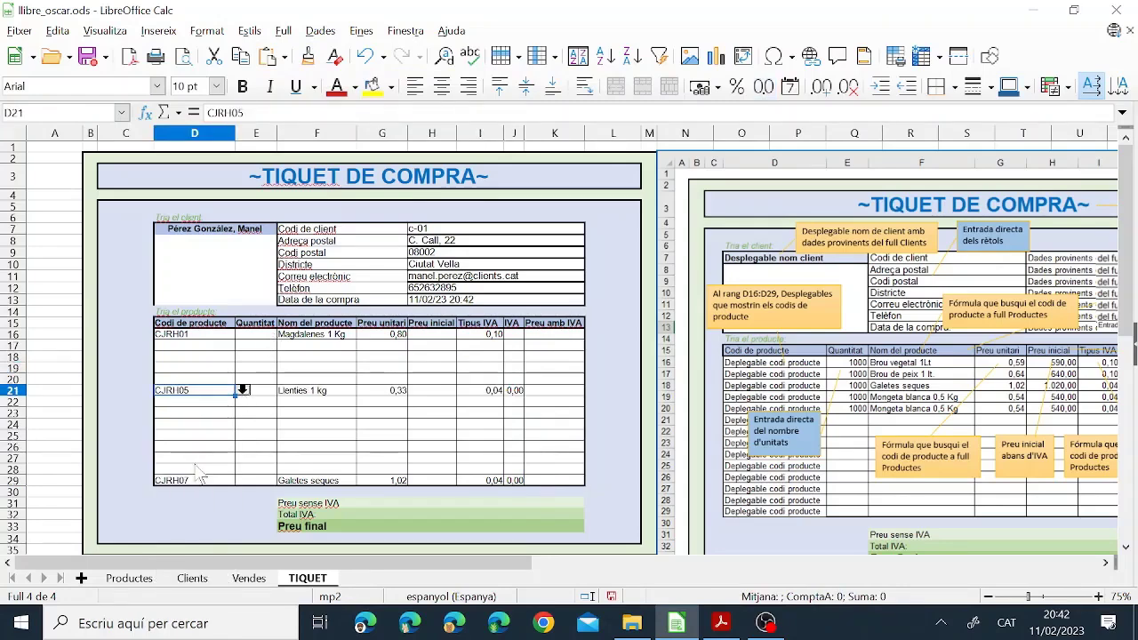
left_click(515, 367)
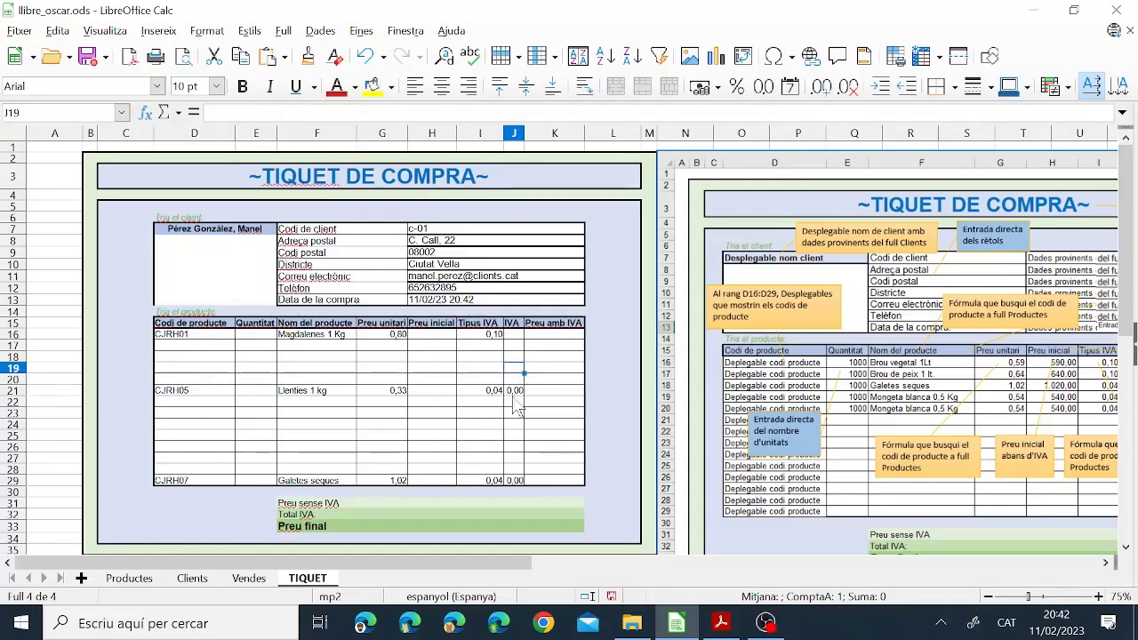
Read the assignment PDF's instructions for columns H and J, and return to the workbook
left_click(722, 622)
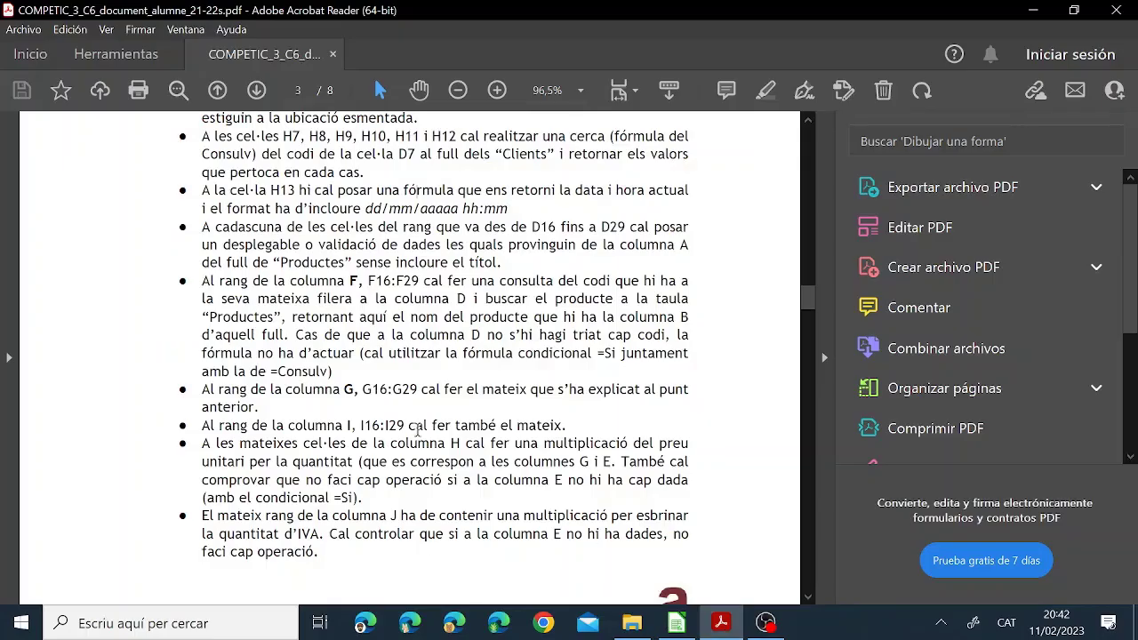
scroll(338, 441, "down", 10)
scroll(294, 400, "up", 9)
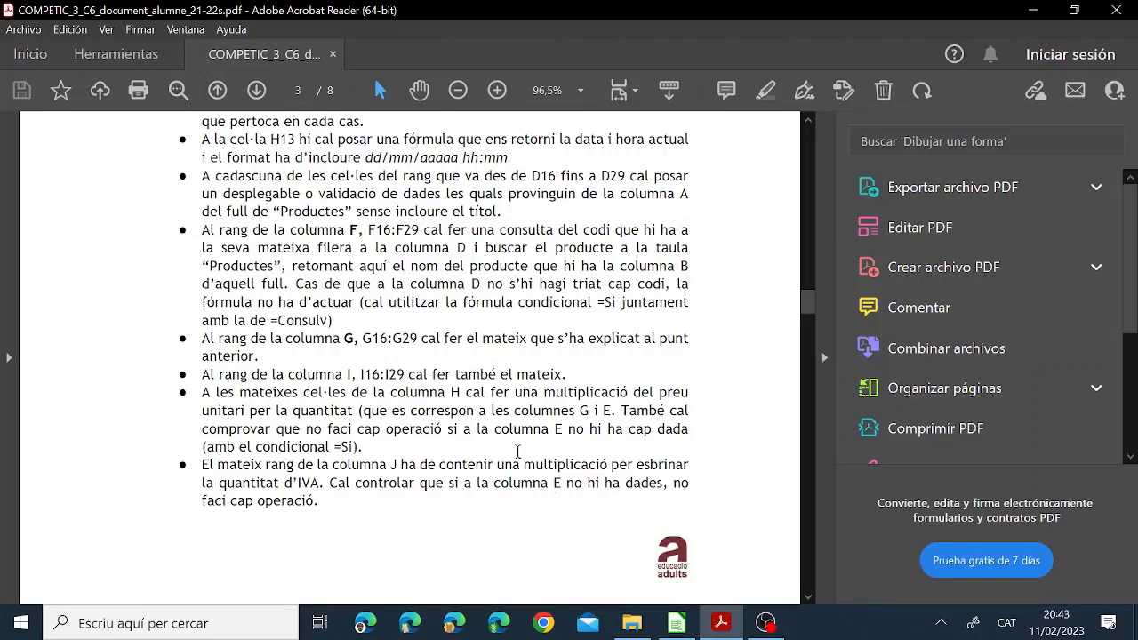
left_click(676, 623)
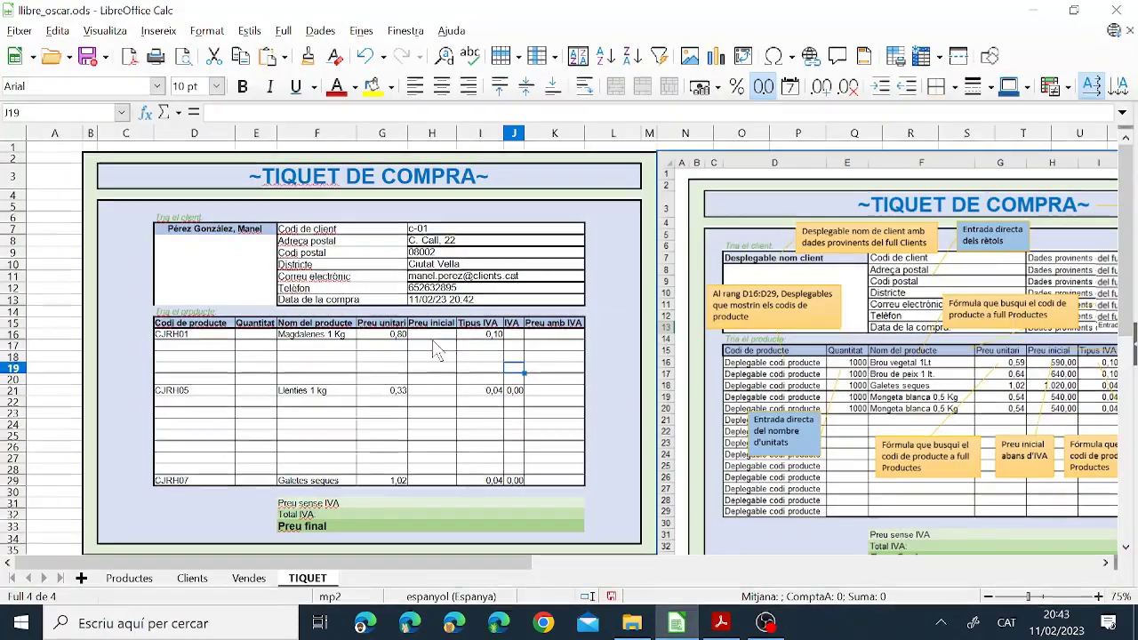
Enter a quantity of 2 for product CJRH01 in E16
left_click(436, 336)
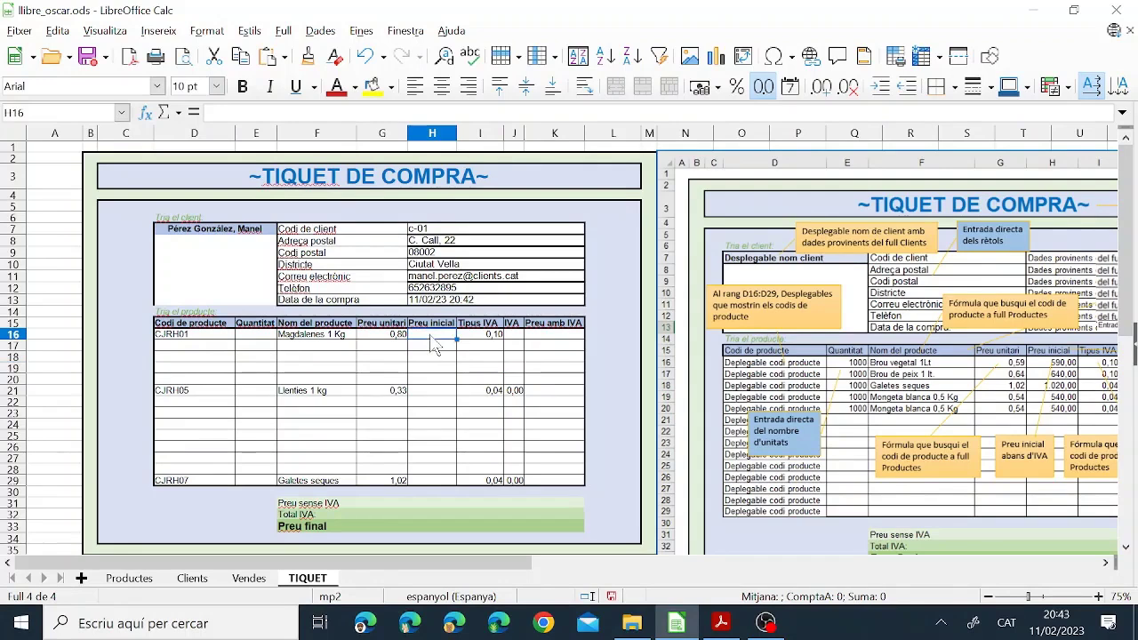
left_click(264, 339)
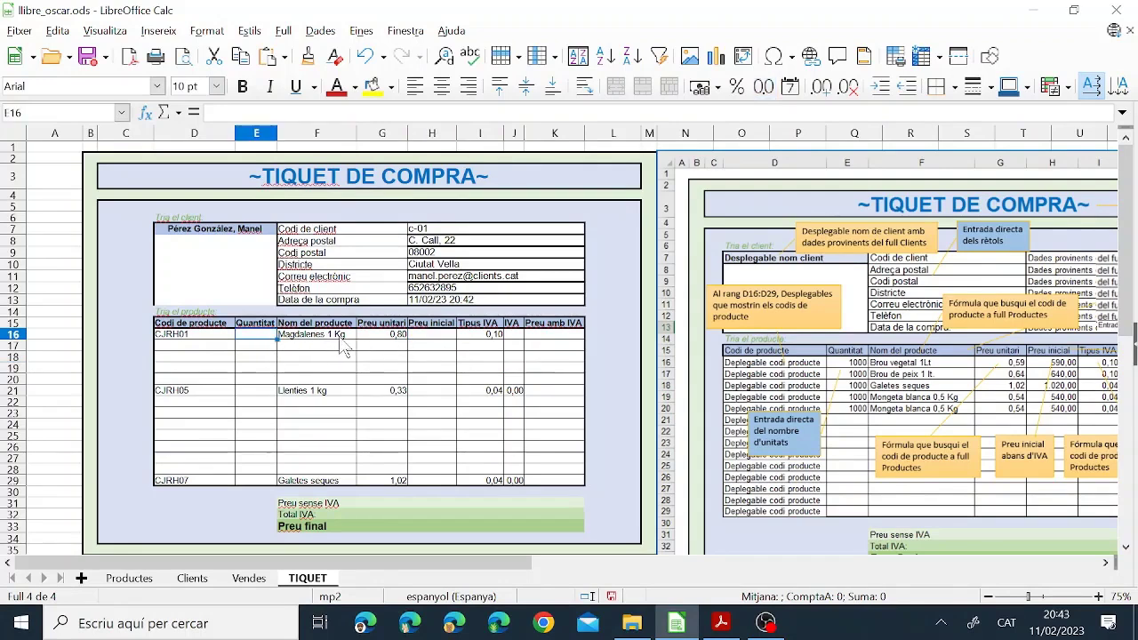
type("2")
key("Return")
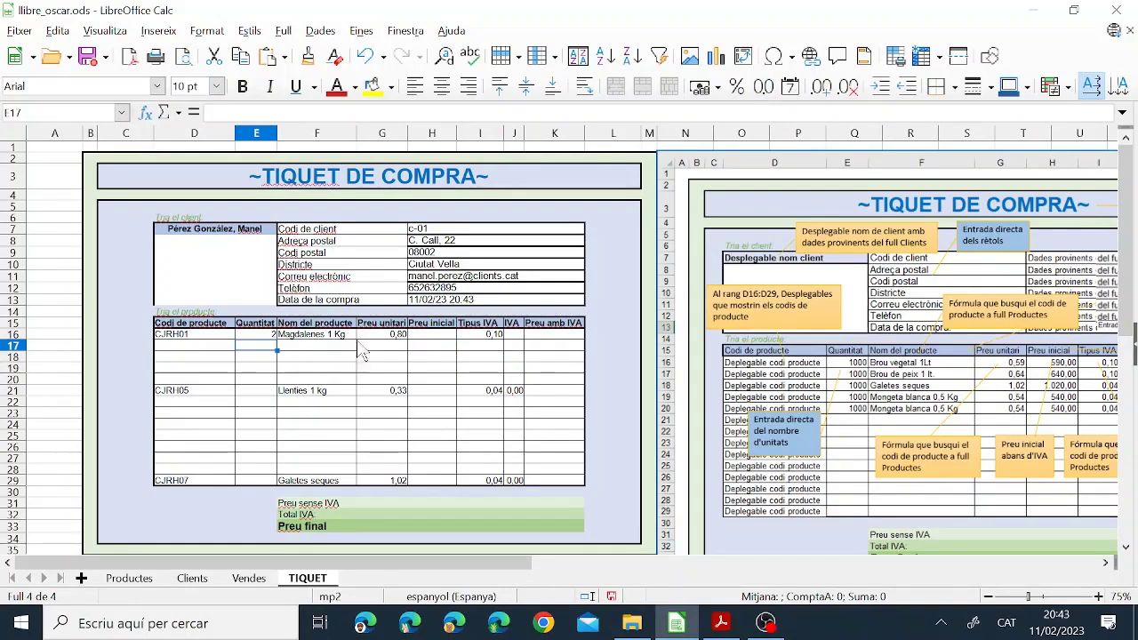
Calculate the Preu inicial in H16 from quantity and unit price with the formula =E16*G16
left_click(421, 337)
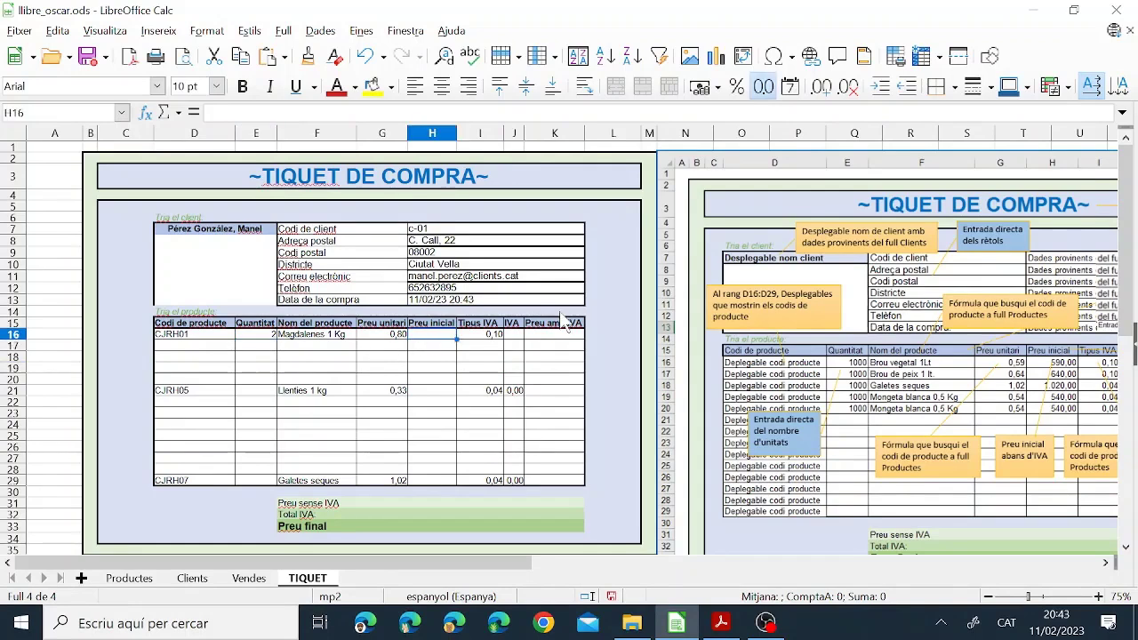
type("=")
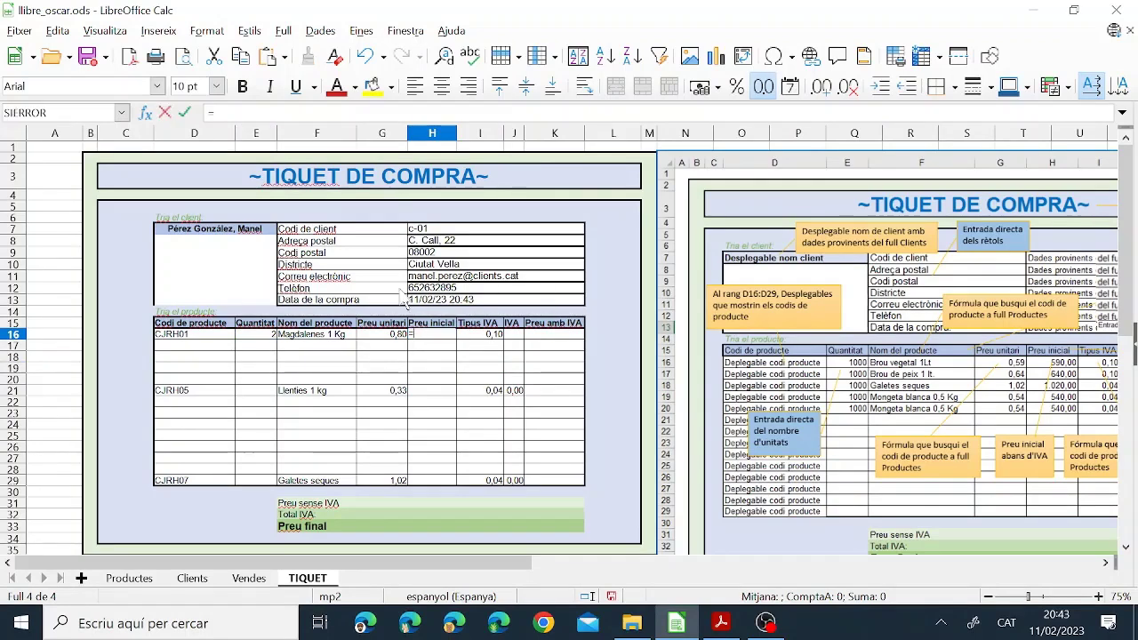
left_click(258, 334)
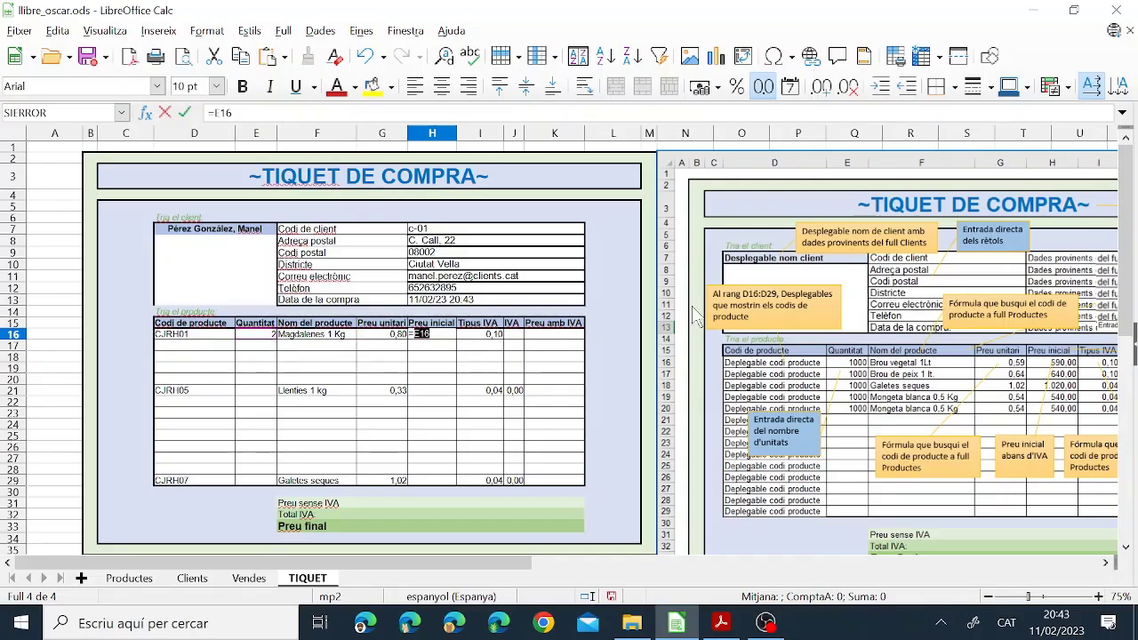
type("*")
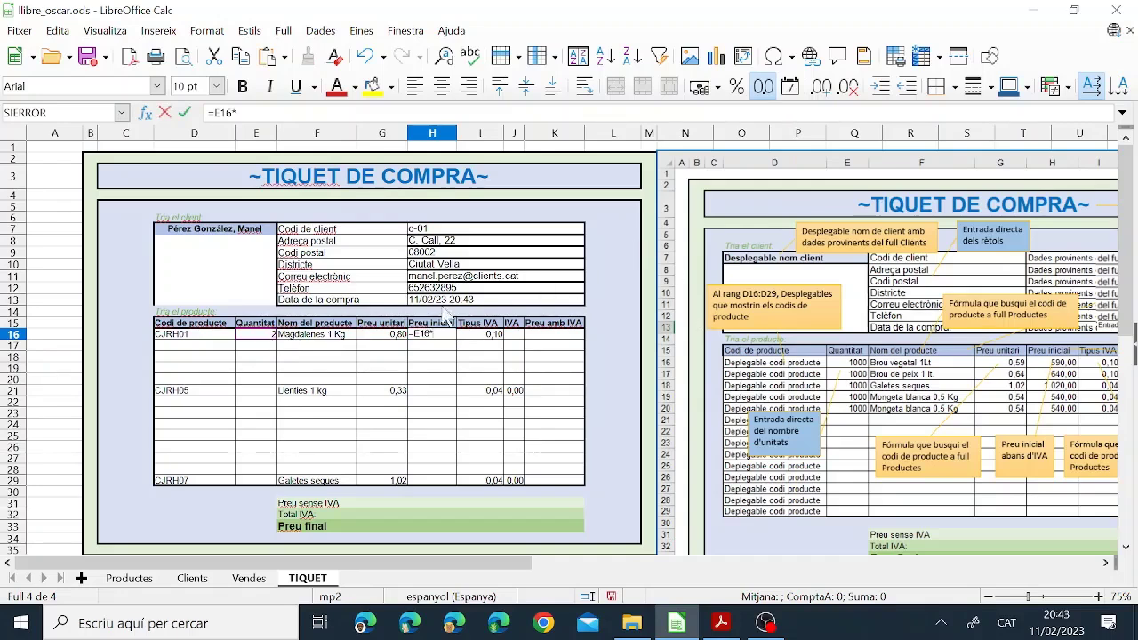
left_click(384, 334)
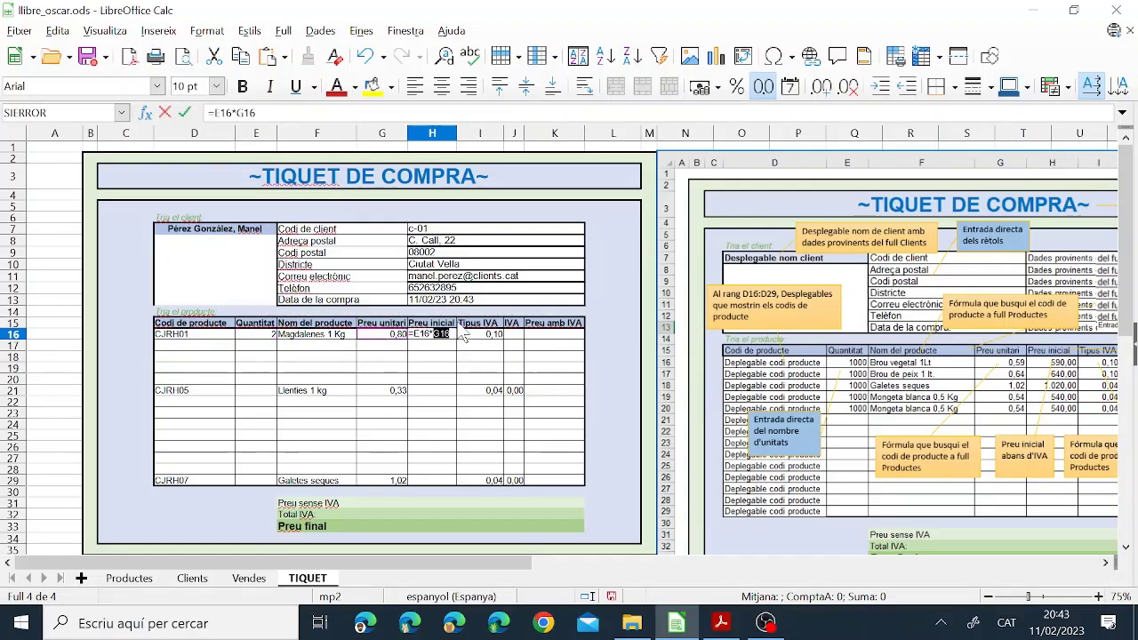
left_click(185, 112)
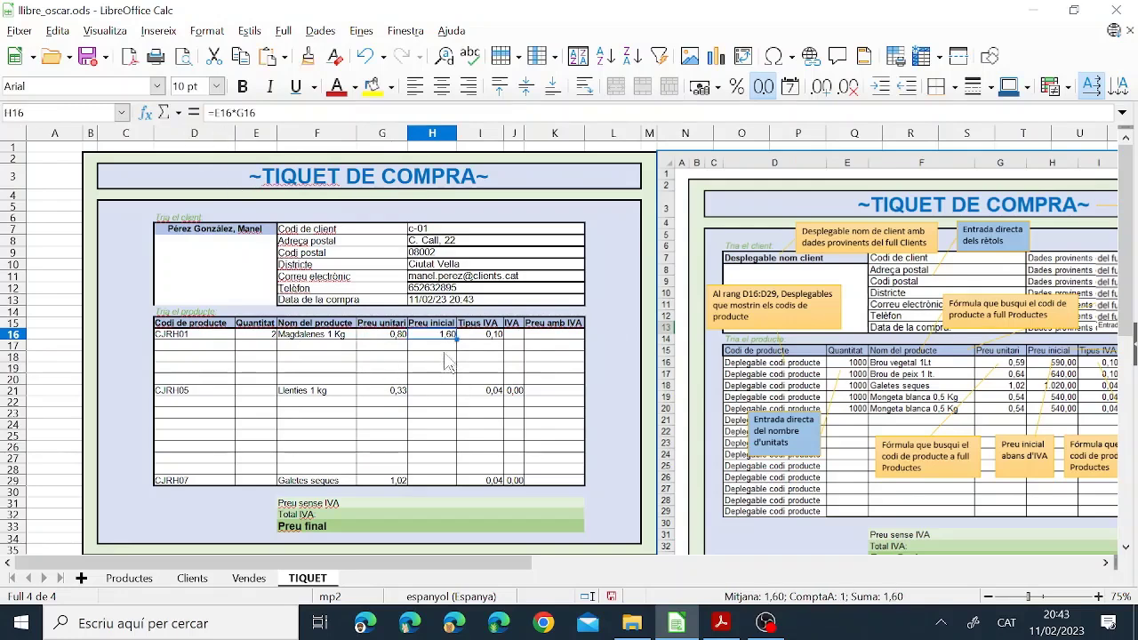
Copy the H16 formula down to H17 and wrap it in an error check, =SIERROR(E17*G17;"")
left_click_drag(456, 346, 435, 348)
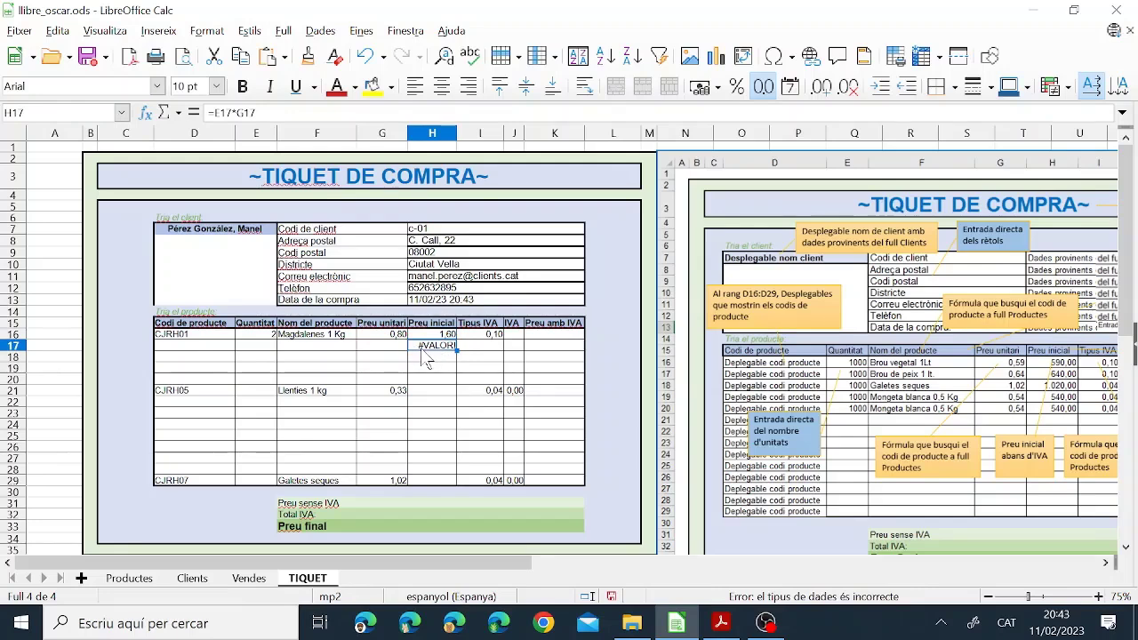
left_click(434, 337)
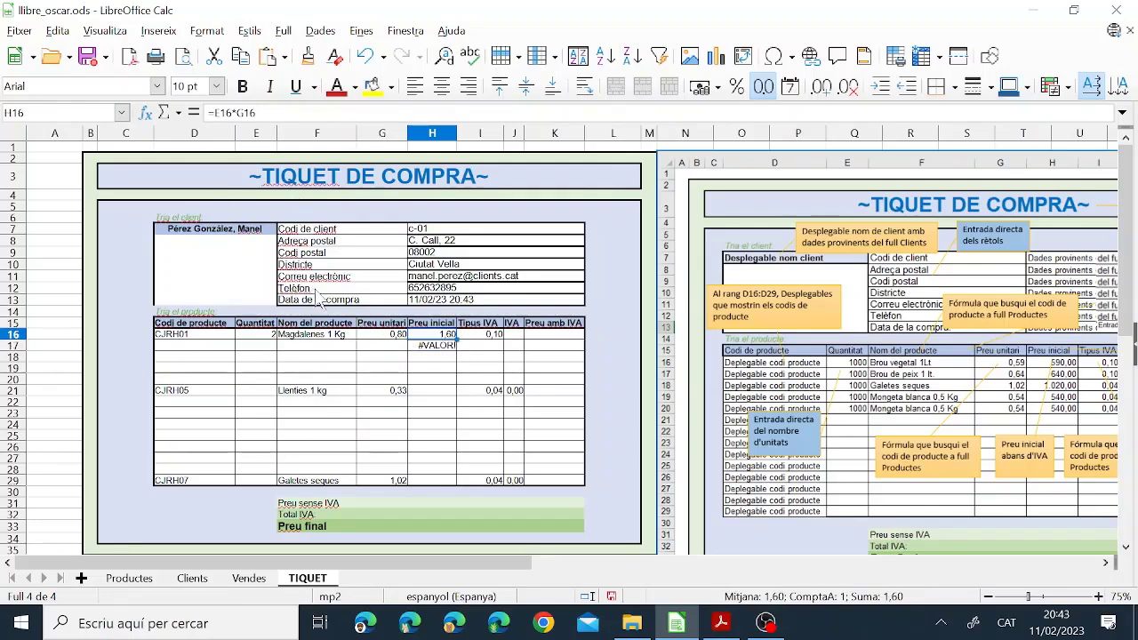
left_click(437, 349)
double_click(437, 349)
type("sierror(")
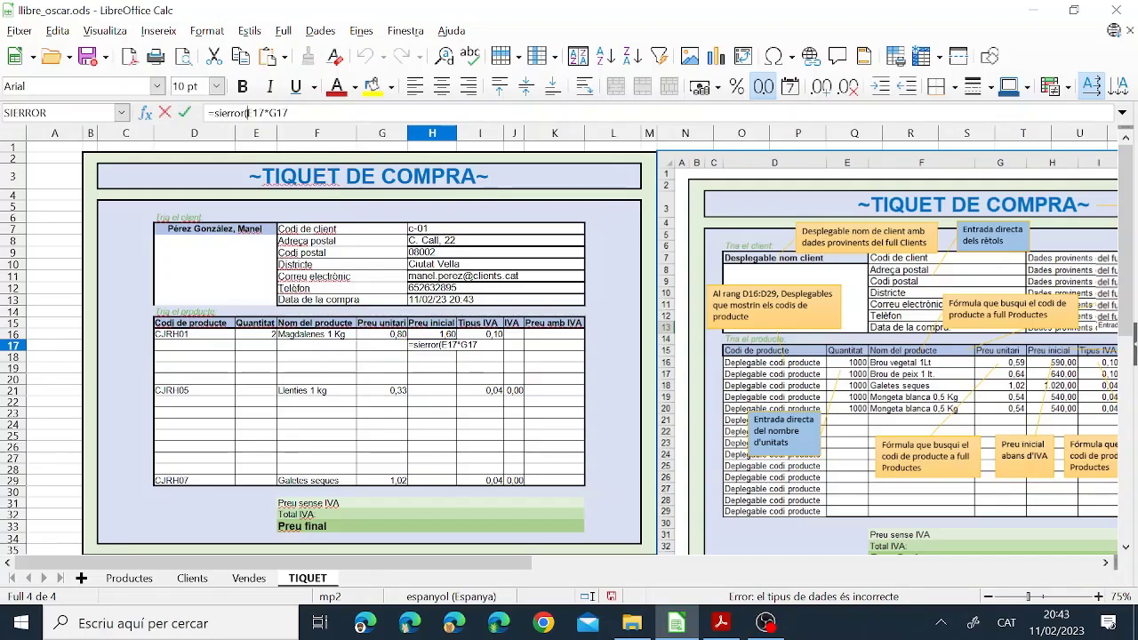
type(";\"\"")
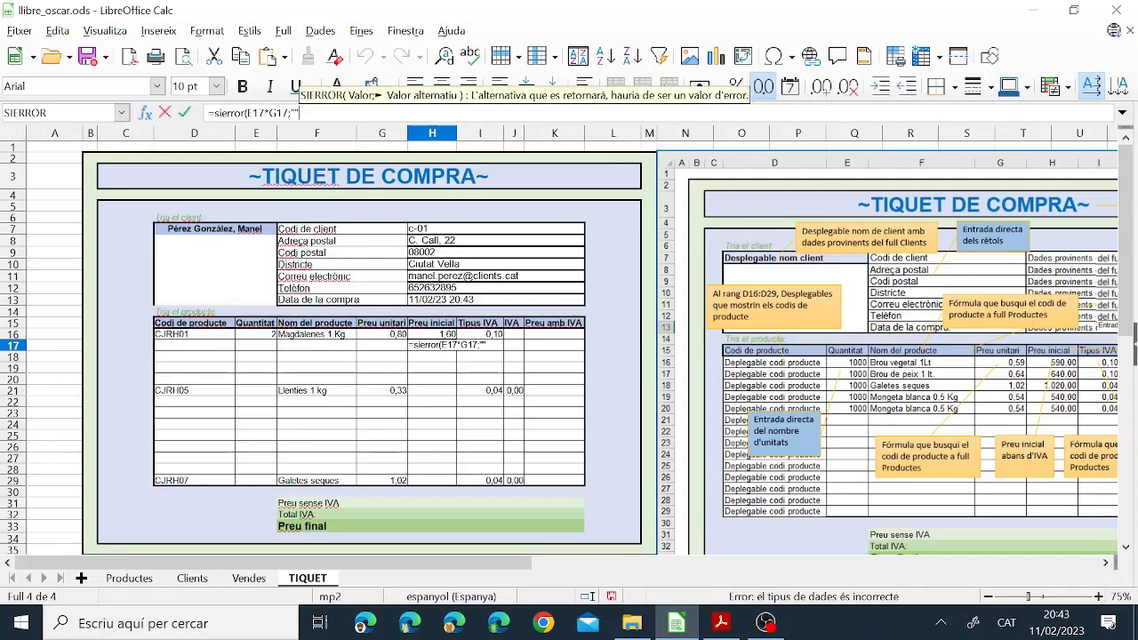
type(")")
key("Return")
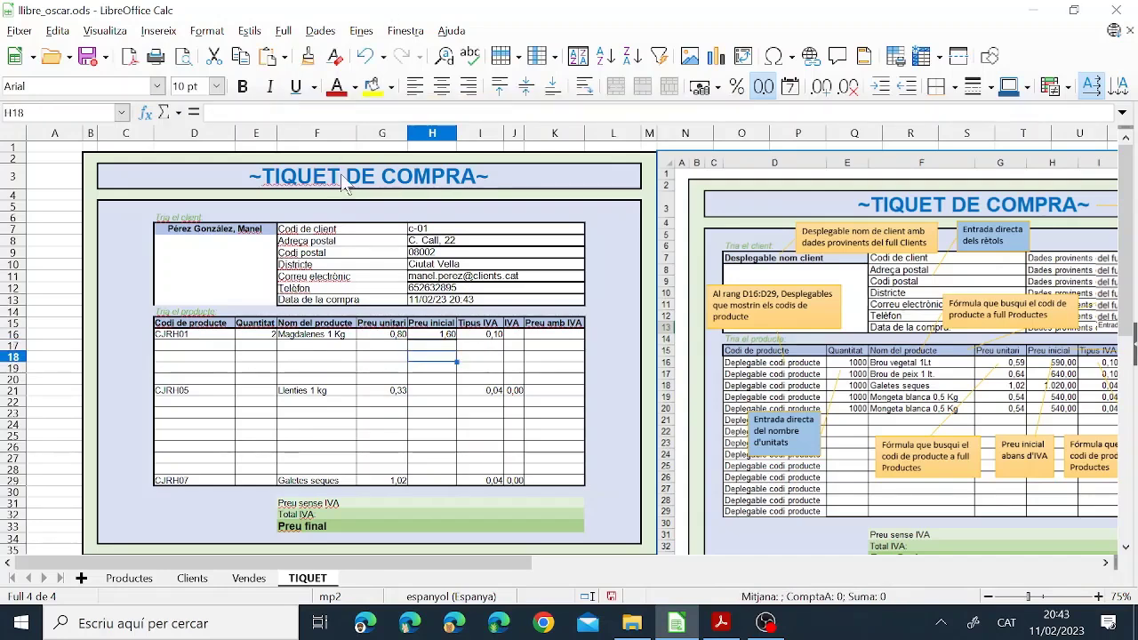
Copy the SIERROR formula from H17 into H16 and fill the Preu inicial column down to H29
left_click(425, 345)
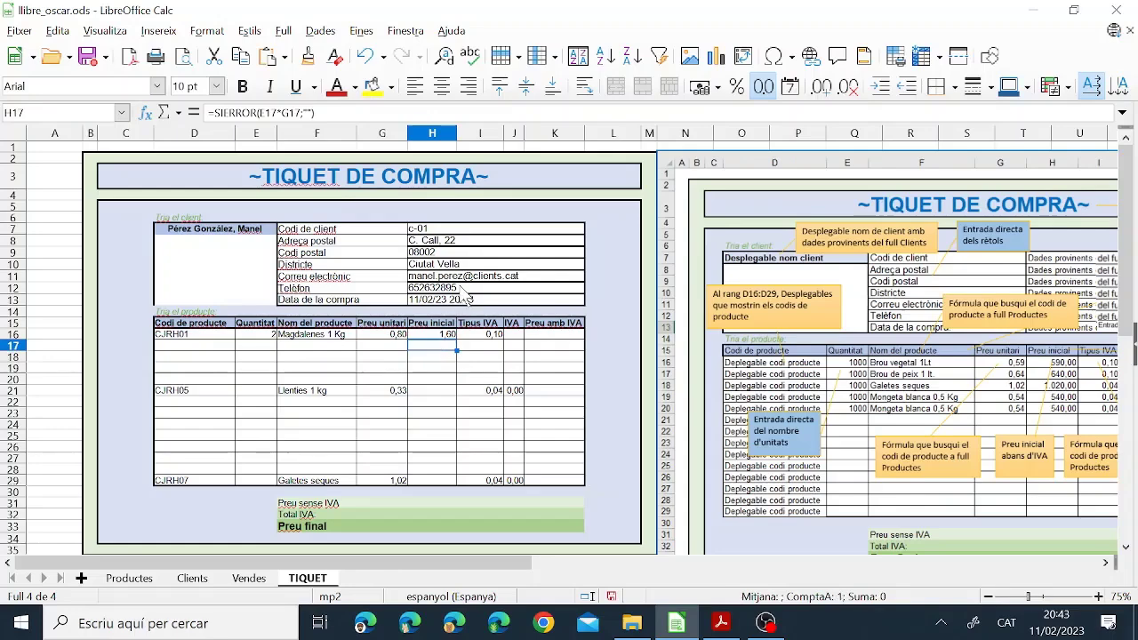
left_click(240, 57)
left_click(444, 334)
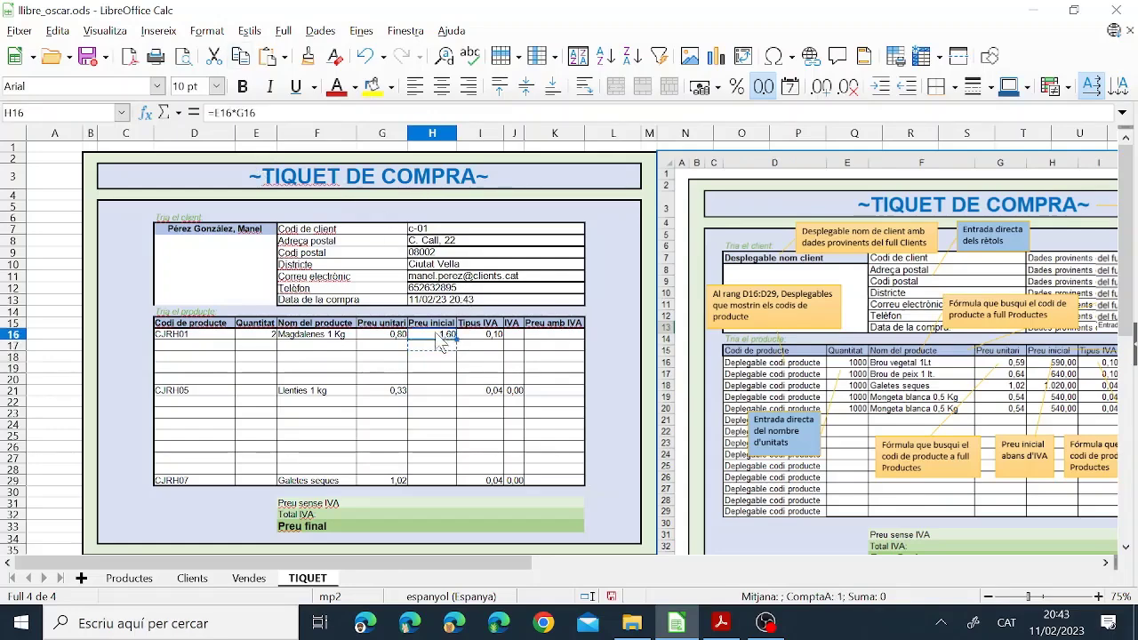
left_click(268, 57)
left_click(447, 358)
left_click(443, 335)
left_click_drag(455, 335, 450, 483)
left_click(432, 372)
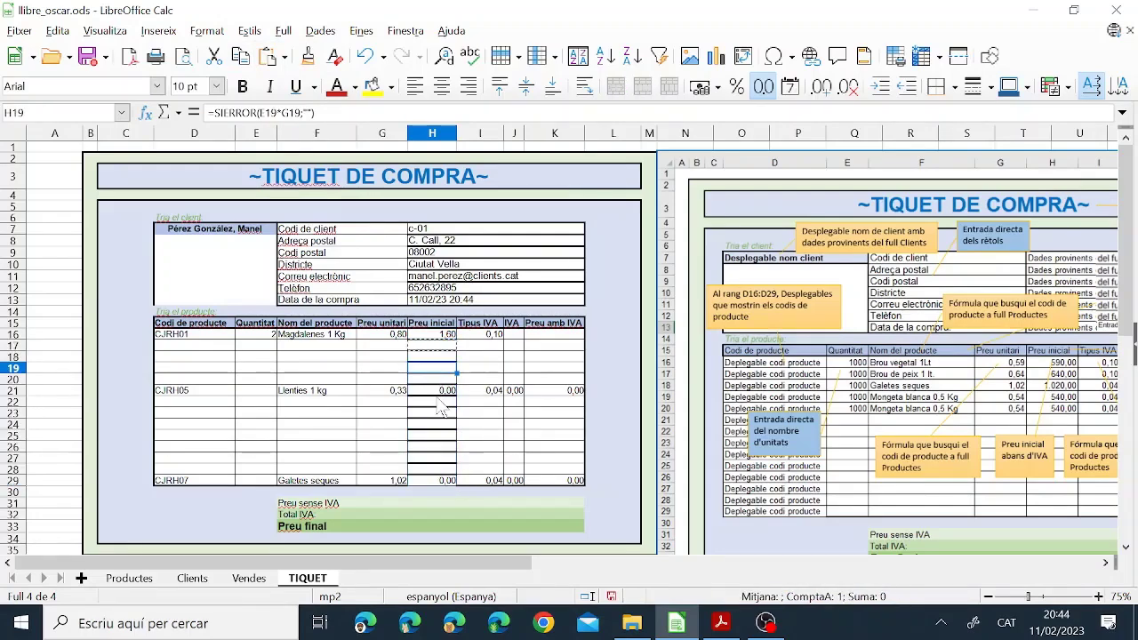
Enter a quantity of 3 in E21 and check the Preu inicial calculation in H21
left_click(256, 390)
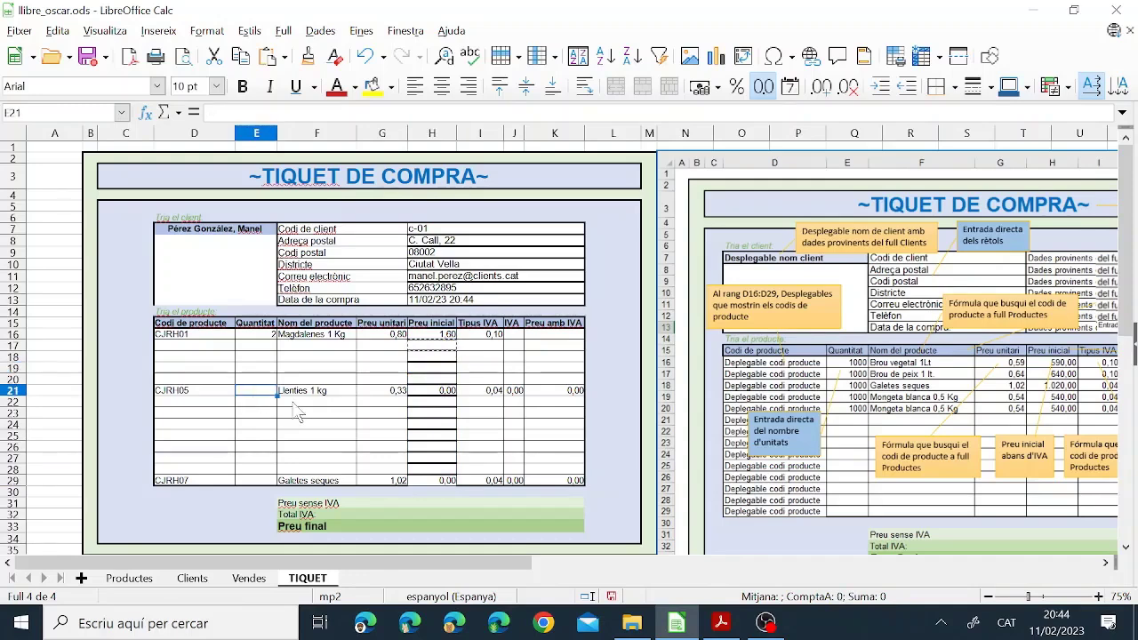
type("3")
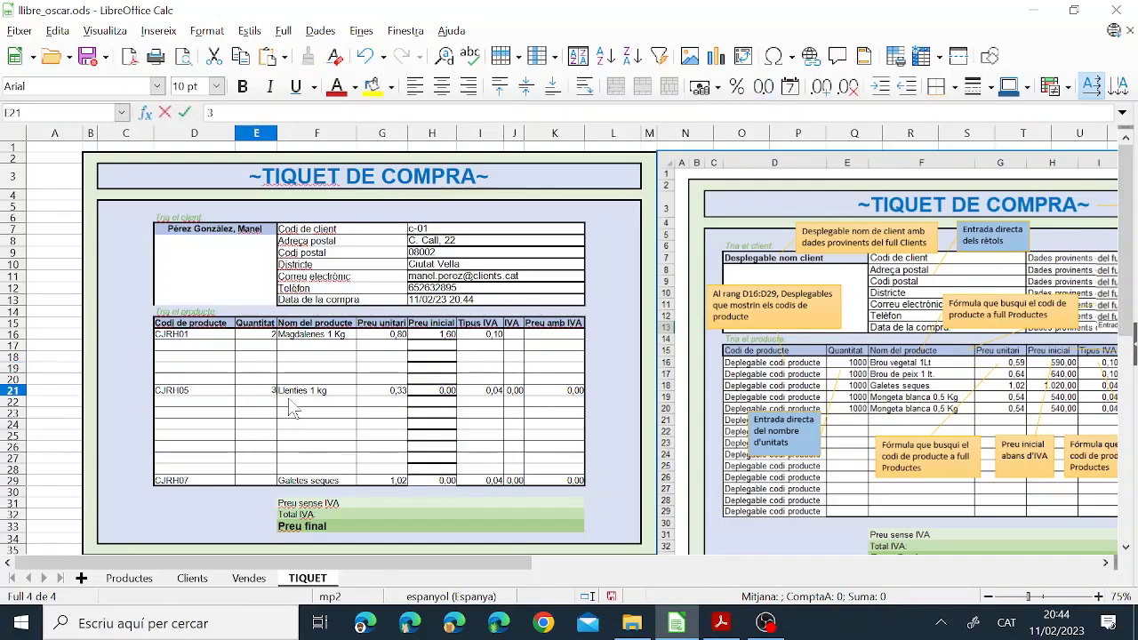
key("Return")
left_click(427, 393)
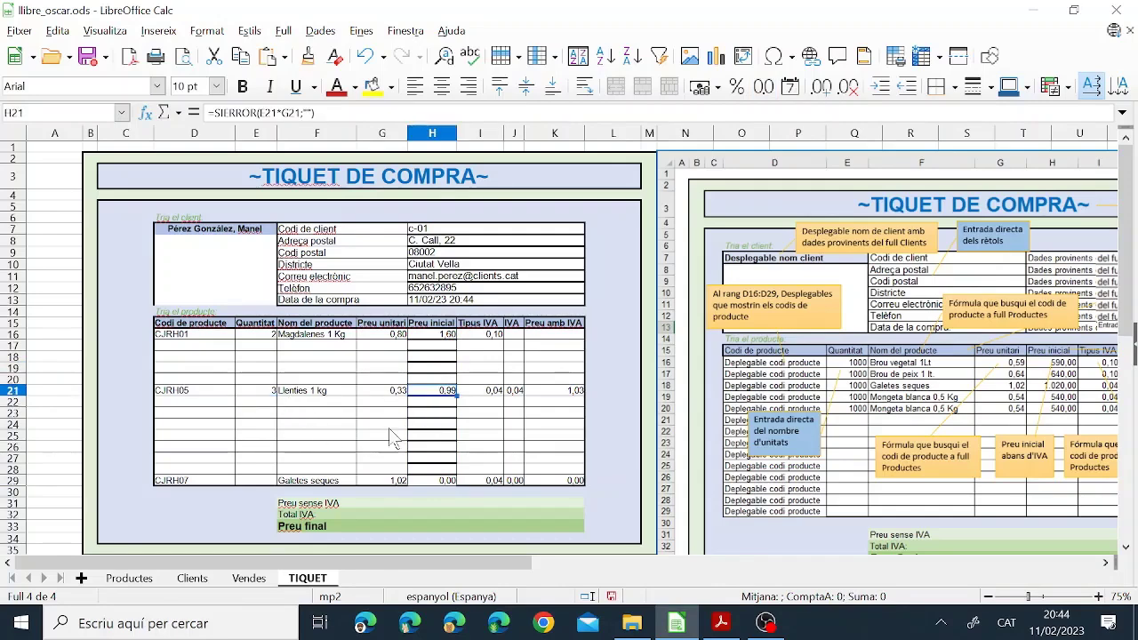
Clone the formatting of I16:I29 onto the Preu inicial cells H16:H29 and save the workbook
left_click_drag(480, 335, 489, 480)
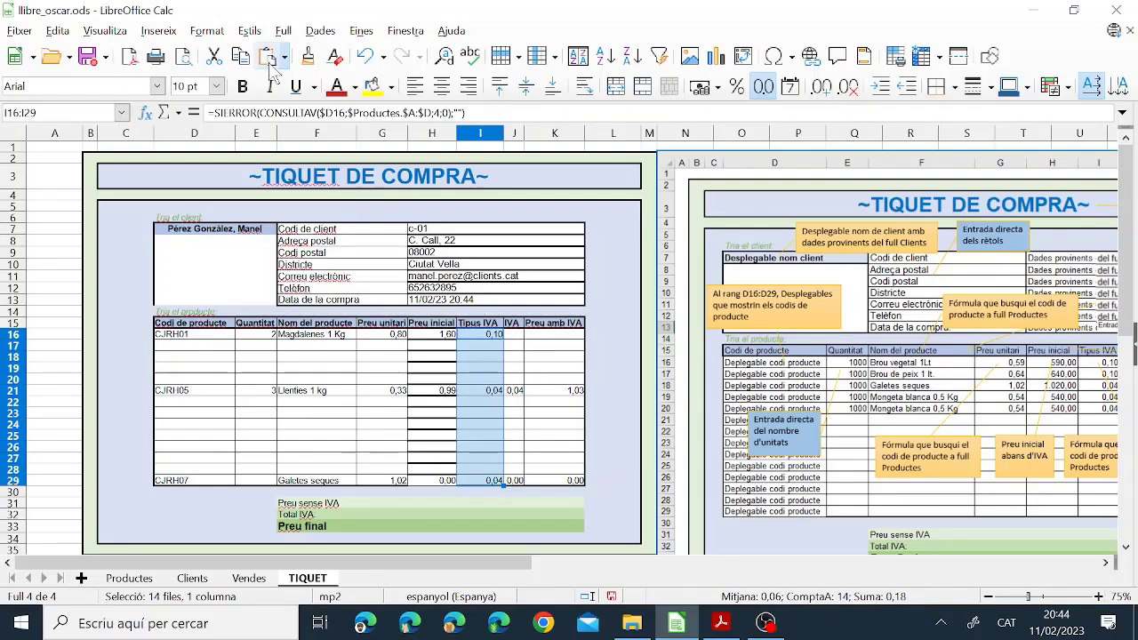
left_click(308, 56)
left_click(443, 334)
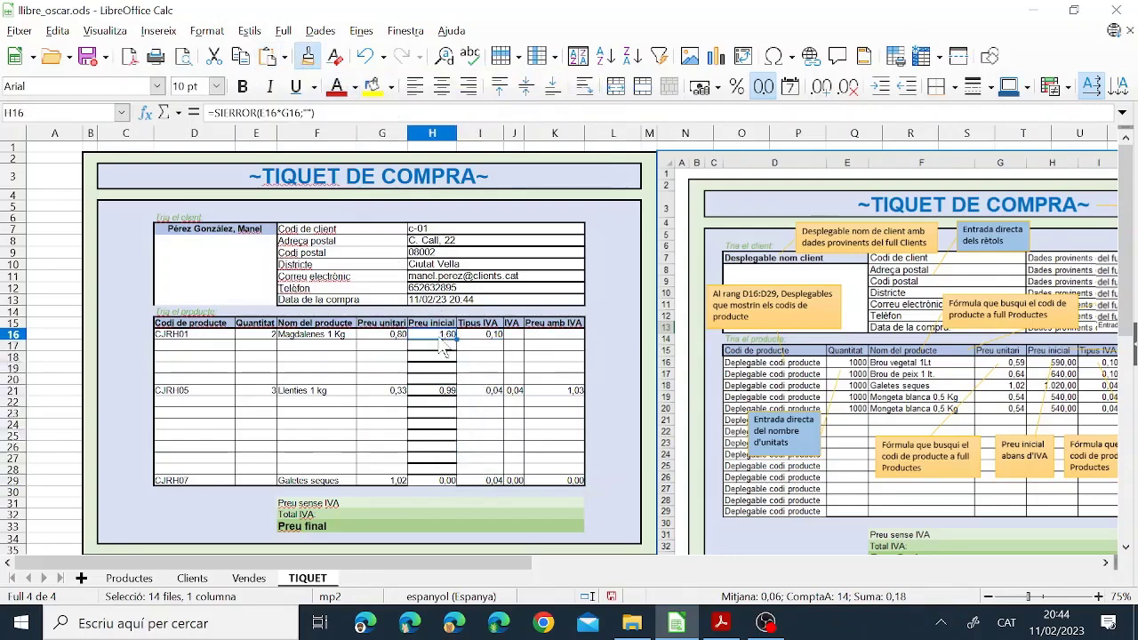
left_click(449, 416)
left_click(499, 427)
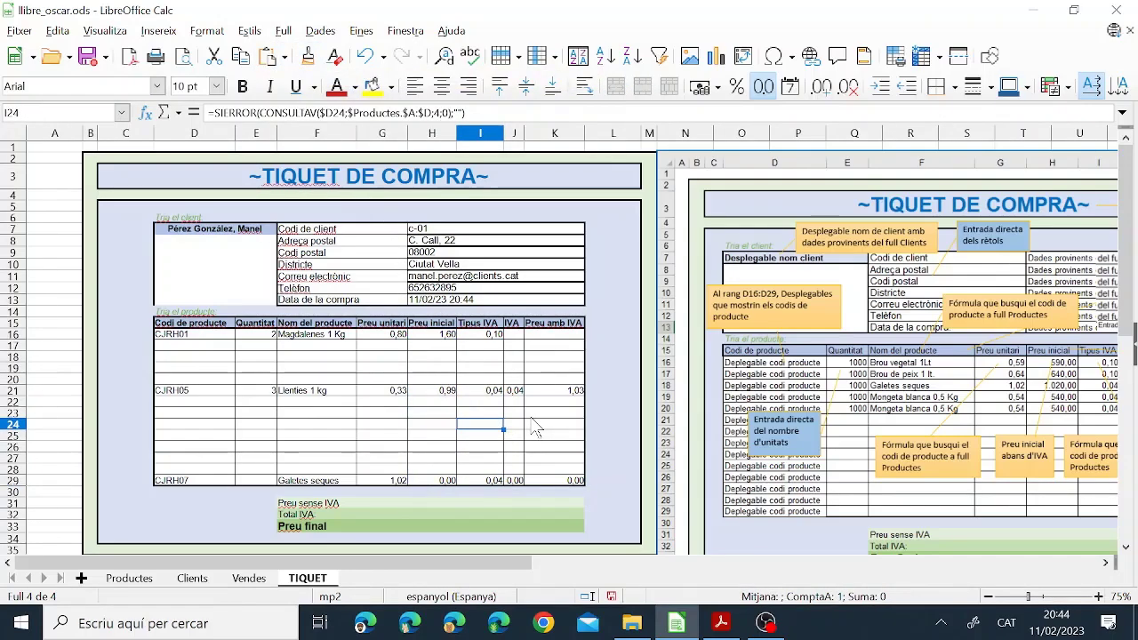
left_click(84, 59)
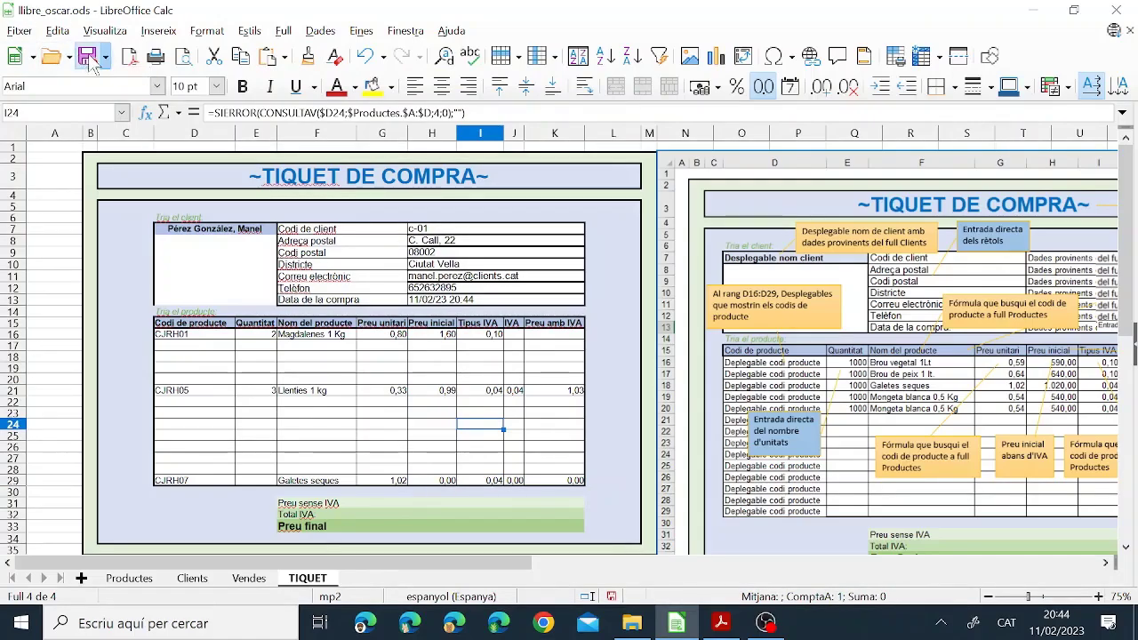
Switch to the assignment PDF to read the conditions for columns H and J, and return to the workbook
left_click(722, 628)
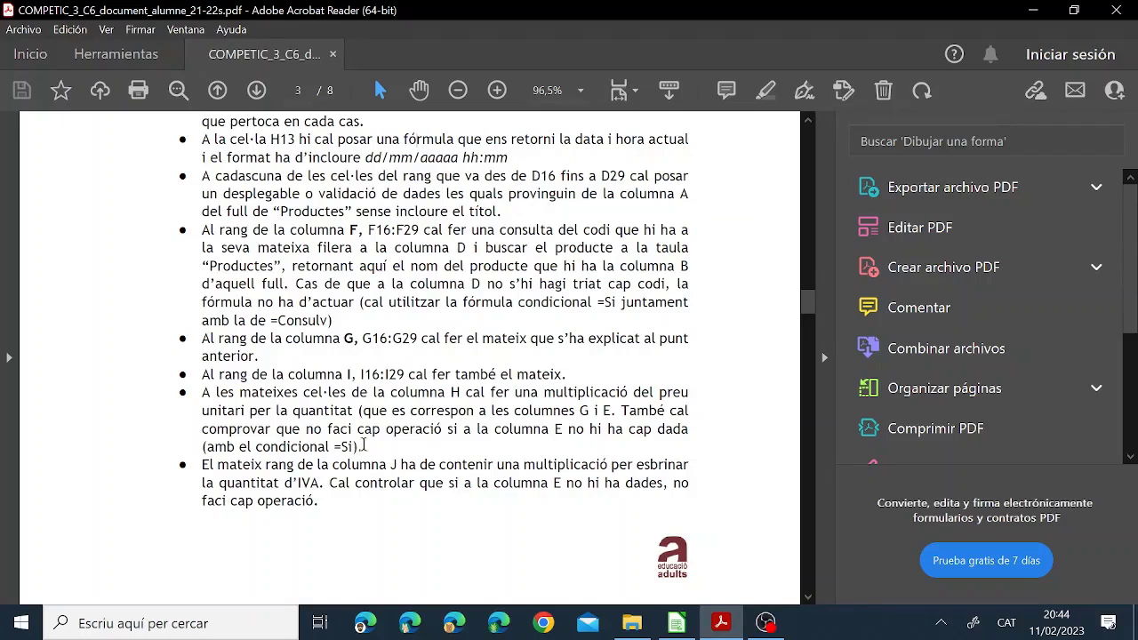
left_click_drag(369, 449, 228, 446)
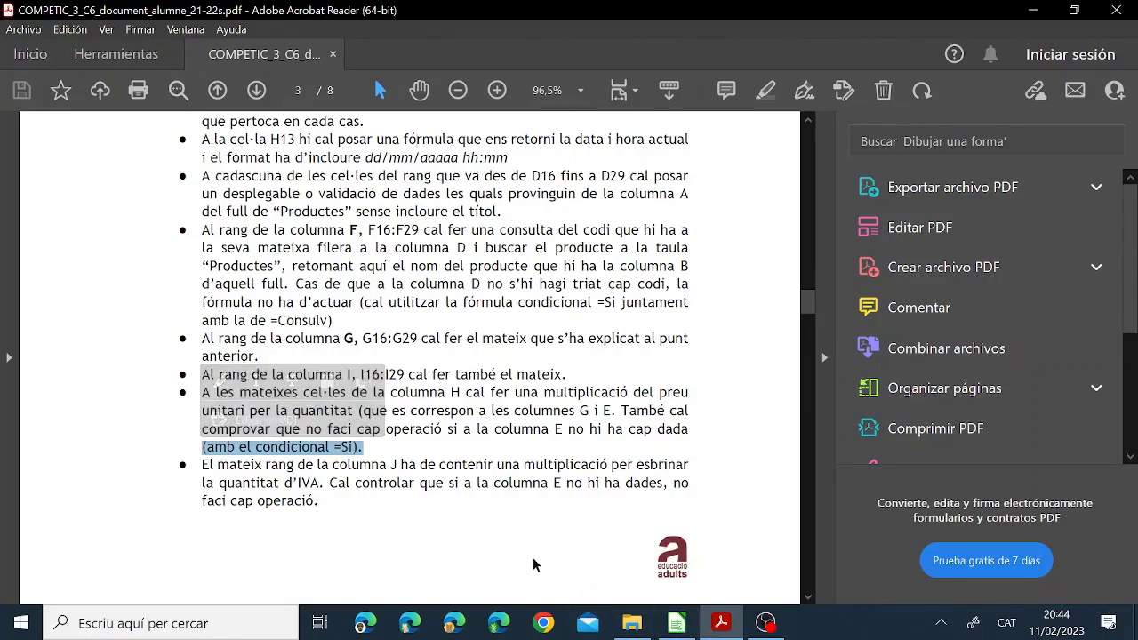
left_click(393, 483)
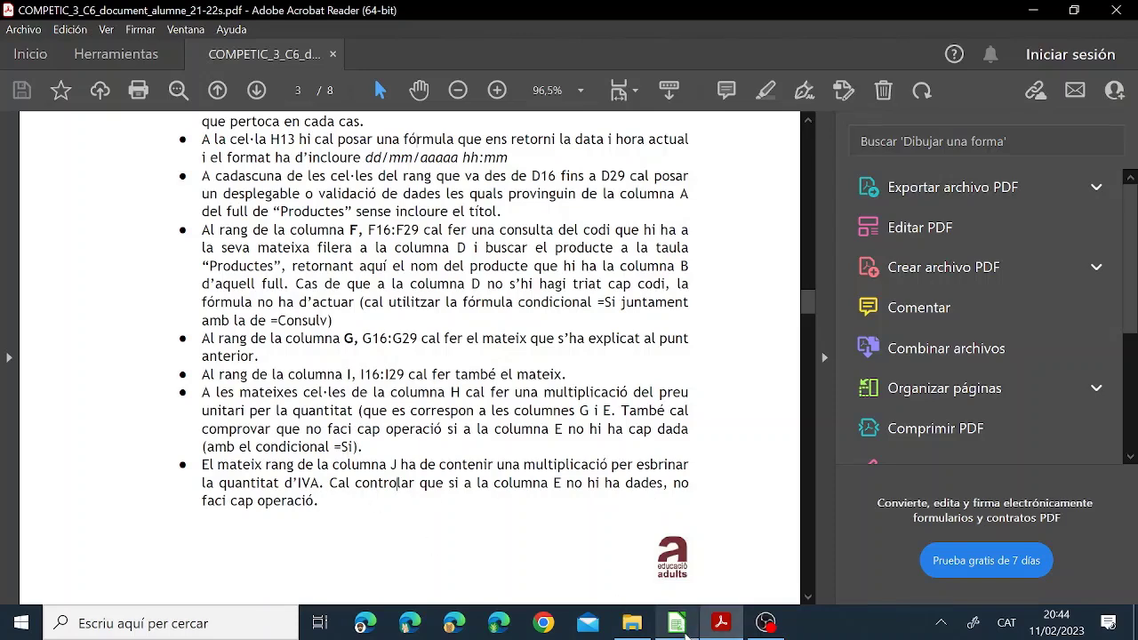
left_click(678, 625)
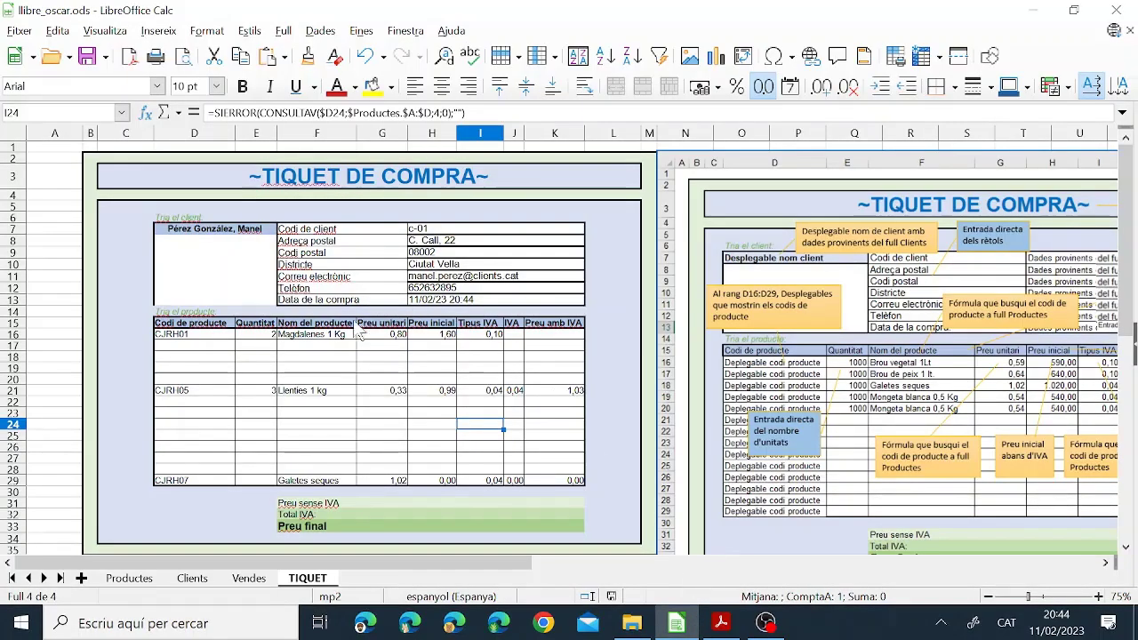
Examine the existing IVA formula in J21 and cells J16 and J17, comparing them with the PDF's column J instruction
left_click(258, 345)
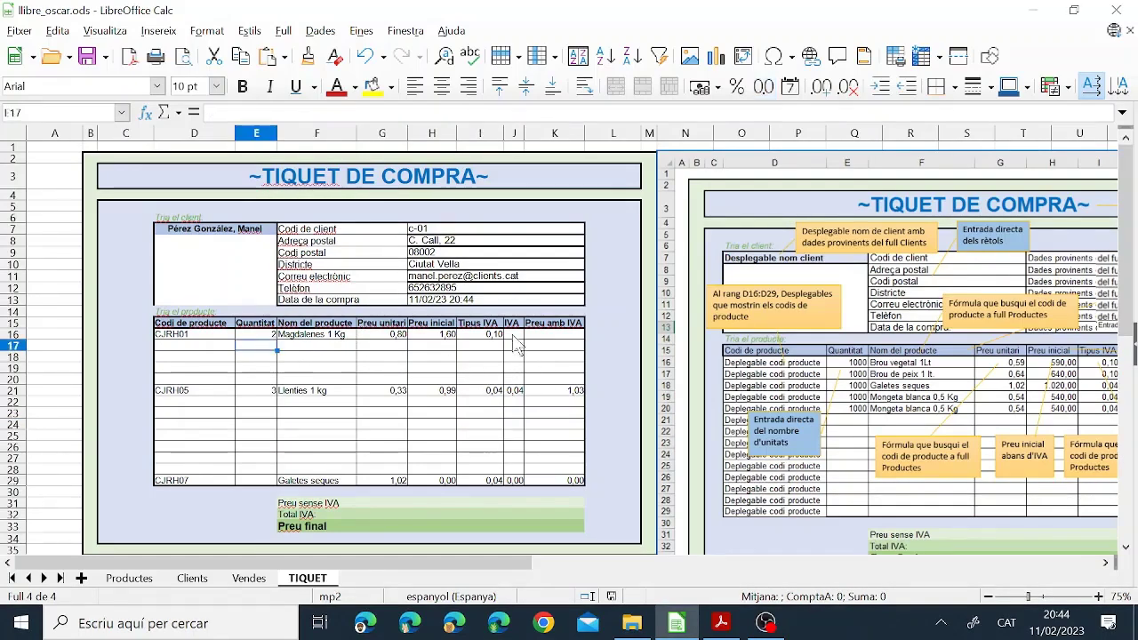
left_click(516, 392)
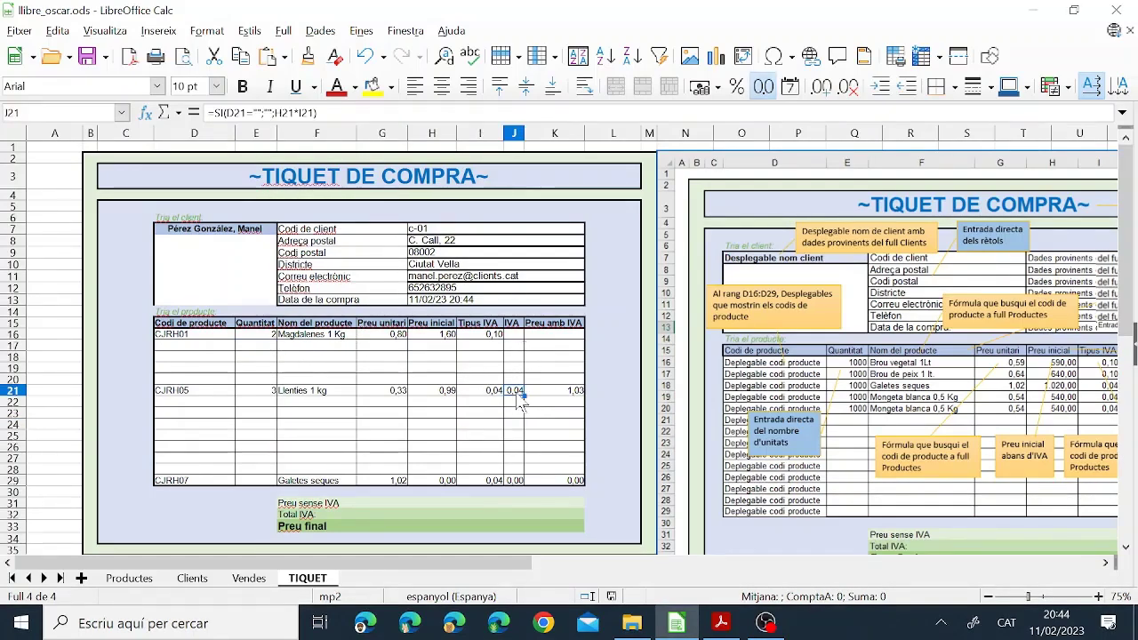
left_click(516, 347)
left_click(514, 393)
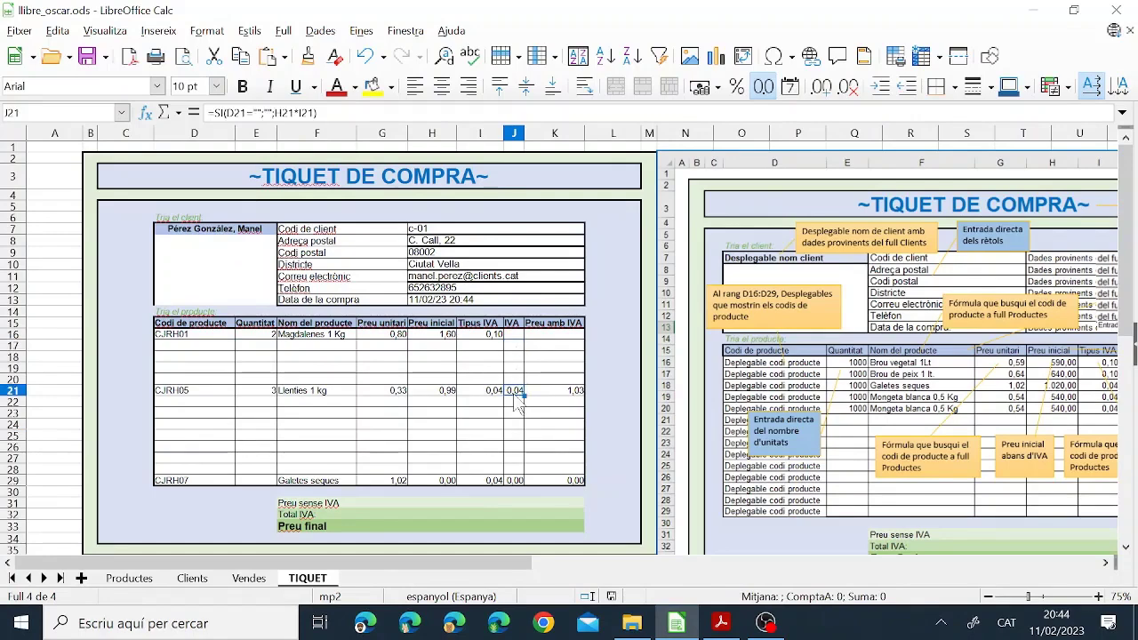
left_click(514, 337)
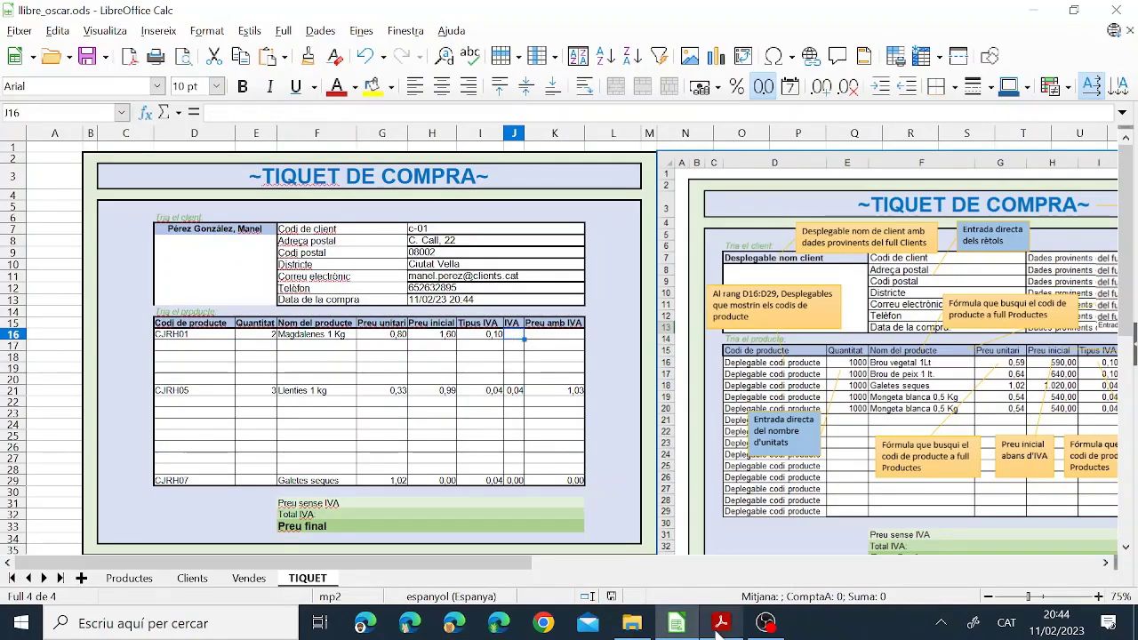
left_click(720, 624)
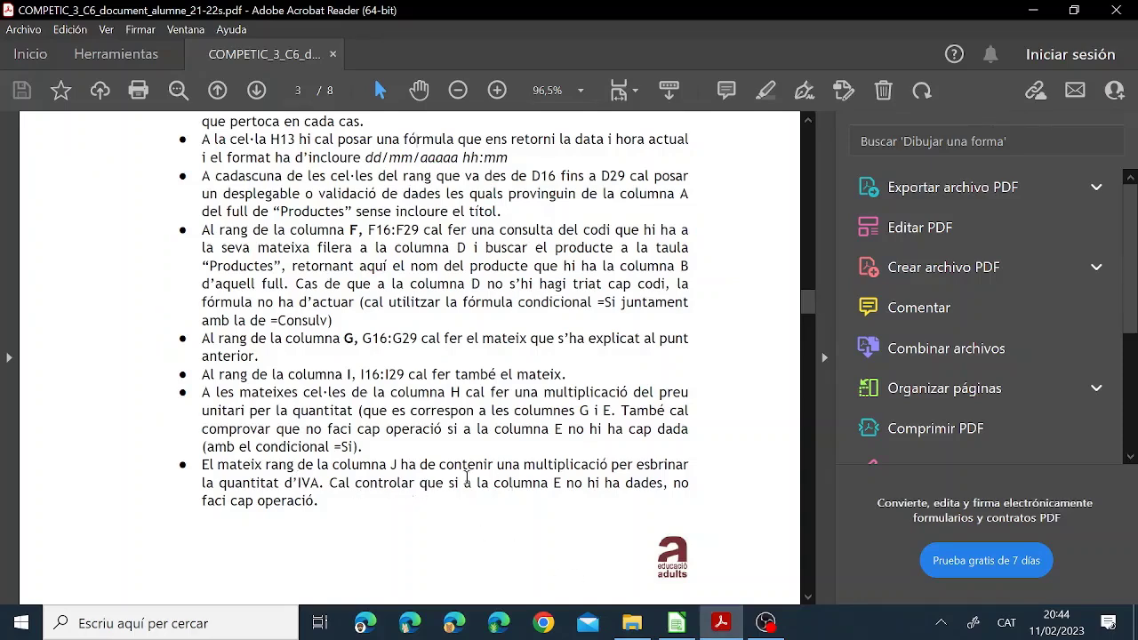
left_click(680, 625)
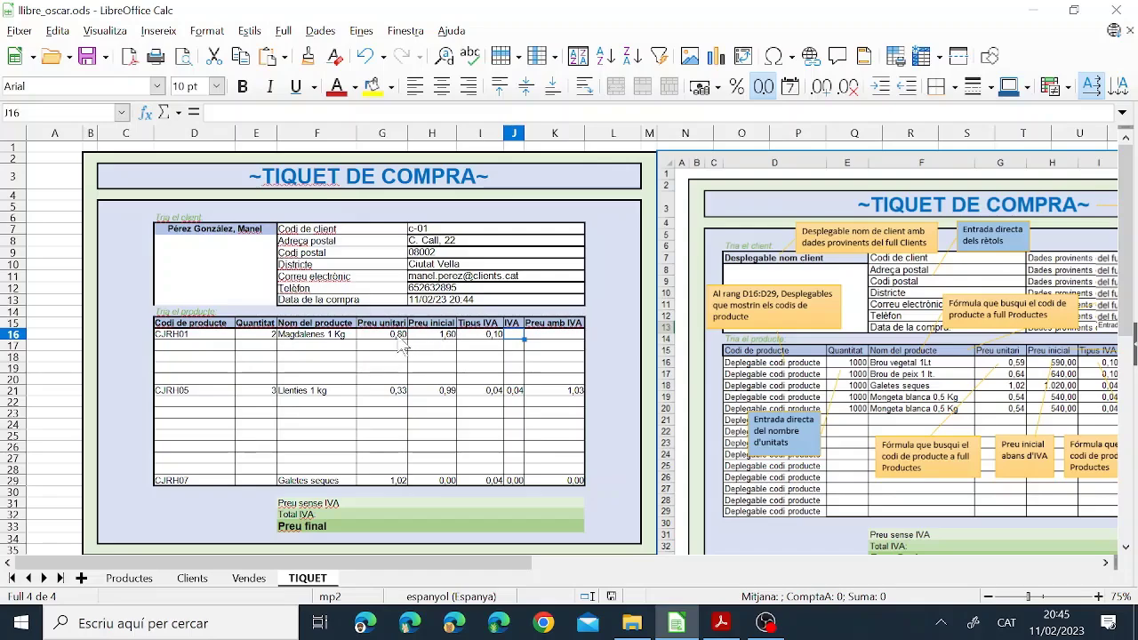
left_click(722, 622)
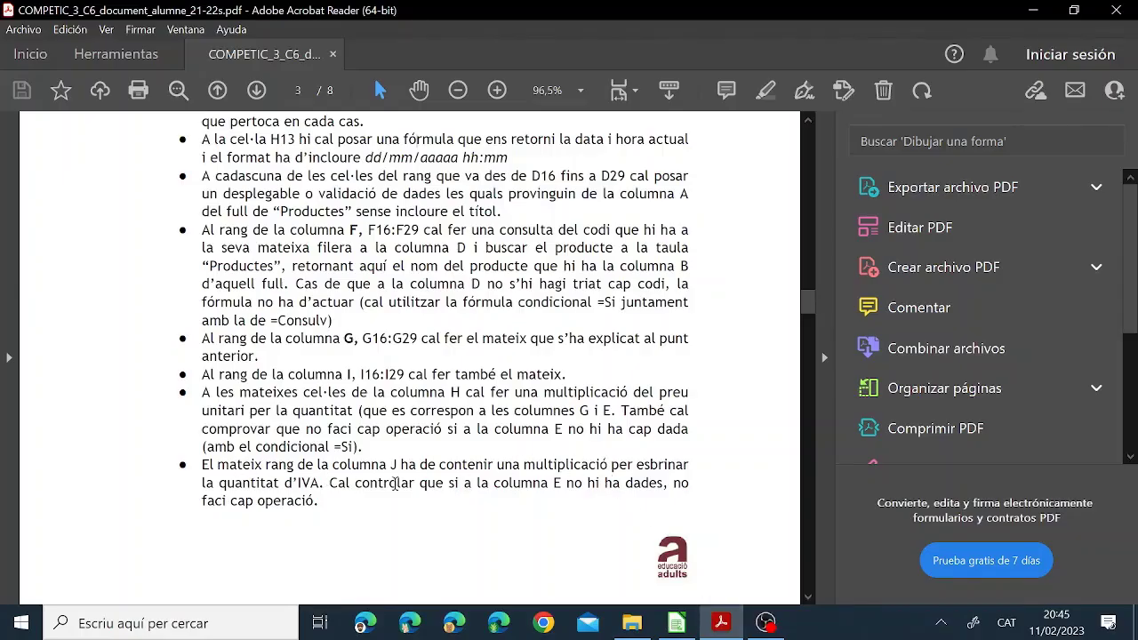
Return to the workbook and enter the formula =I16*H16 in the IVA cell J16
left_click(677, 623)
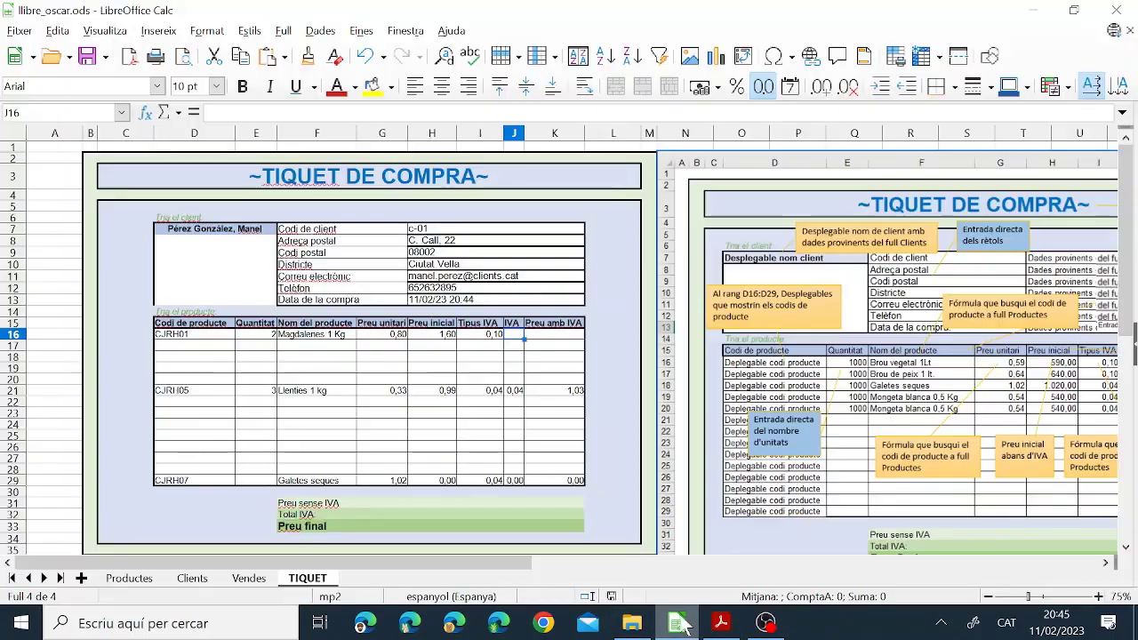
left_click(485, 337)
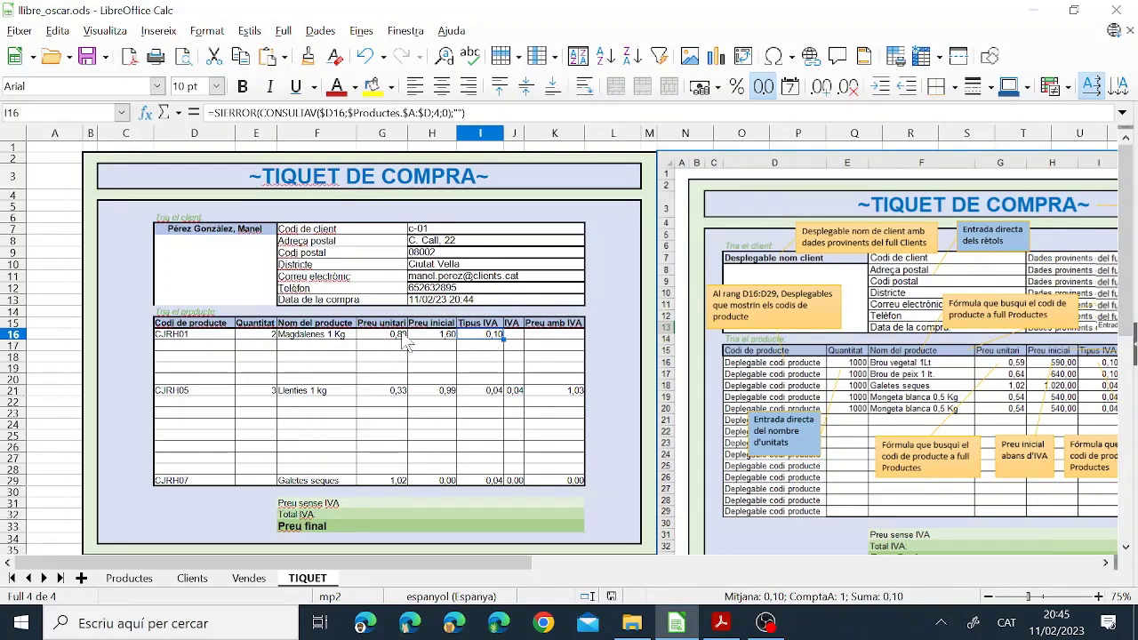
left_click(447, 342)
left_click(493, 345)
left_click(514, 345)
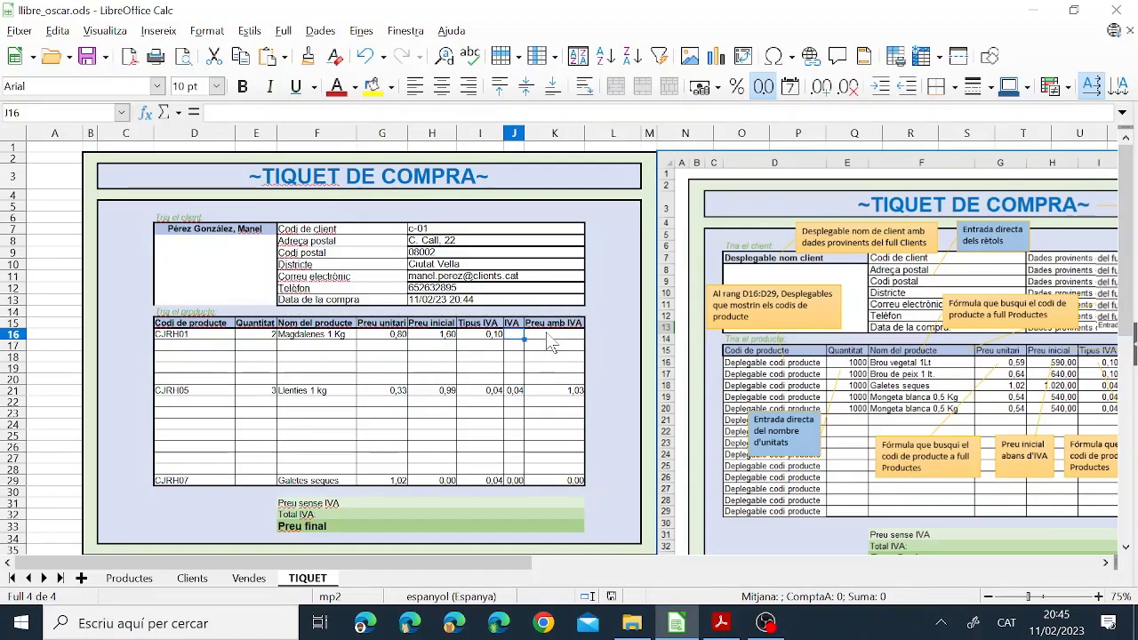
type("=")
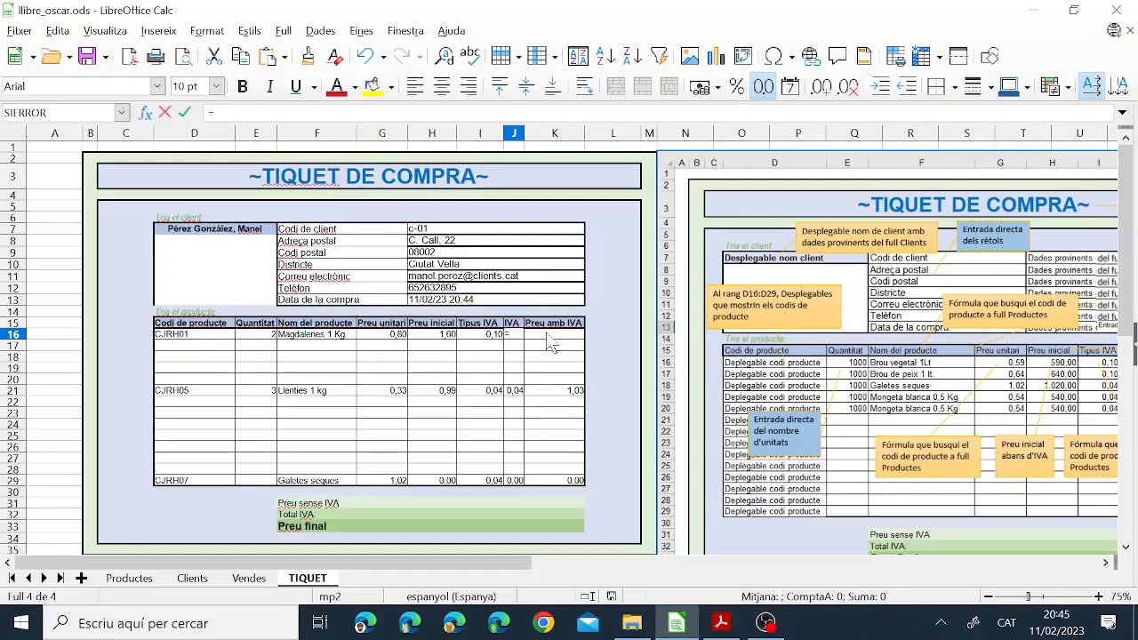
left_click(470, 335)
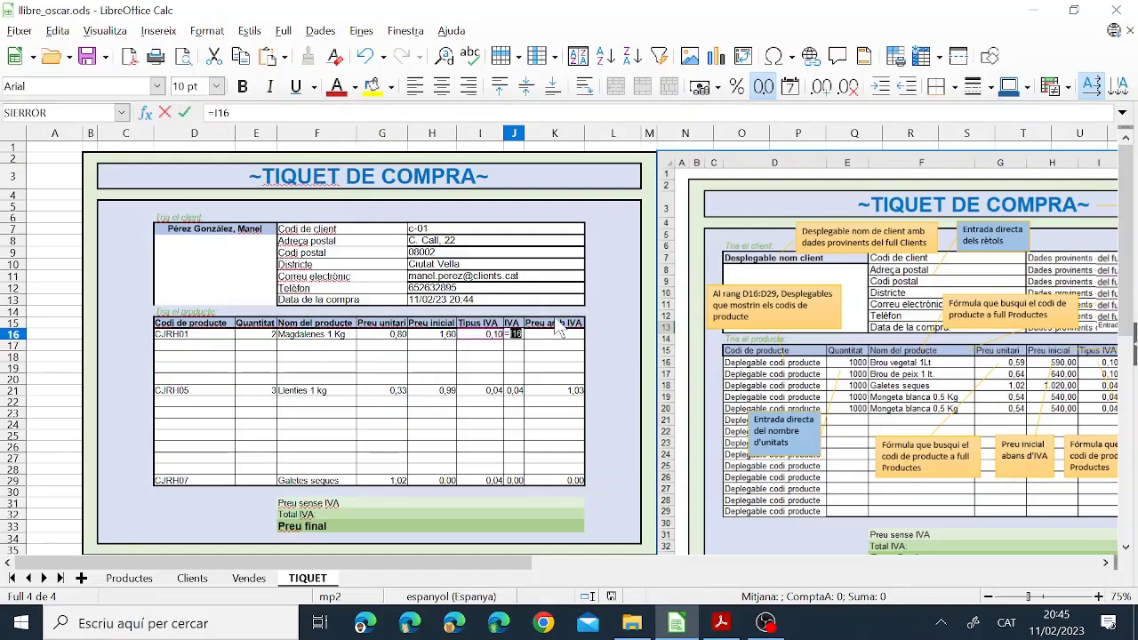
type("*")
left_click(436, 336)
key("Return")
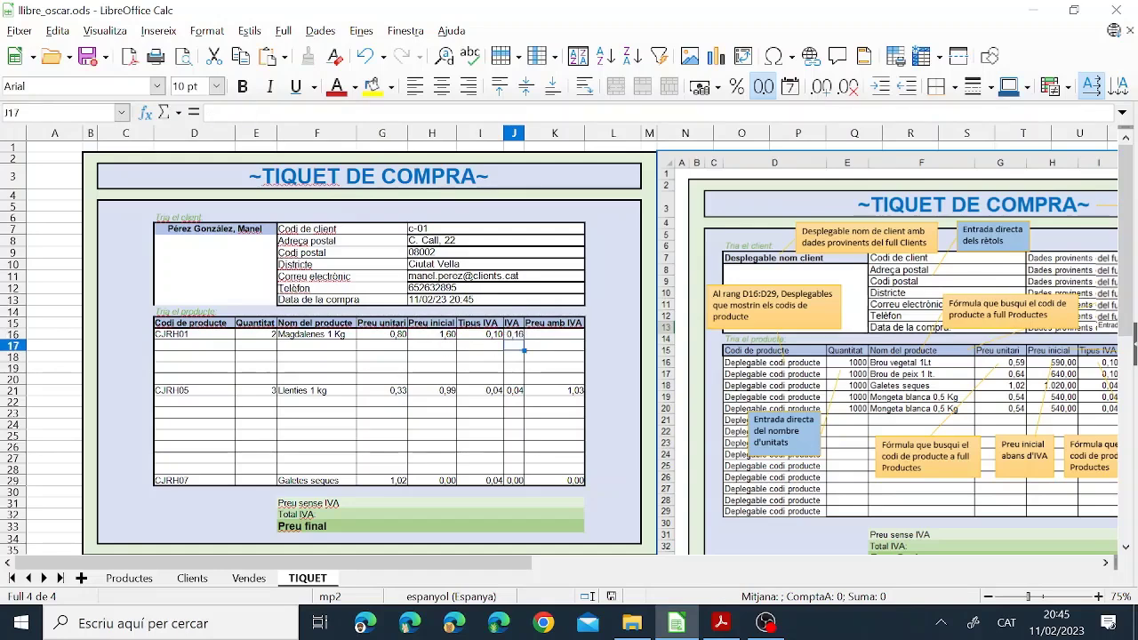
Change the J16 formula to =si(E16<1;"";I16*H16), copy it down through J29, and check the copy in J21
key("Up")
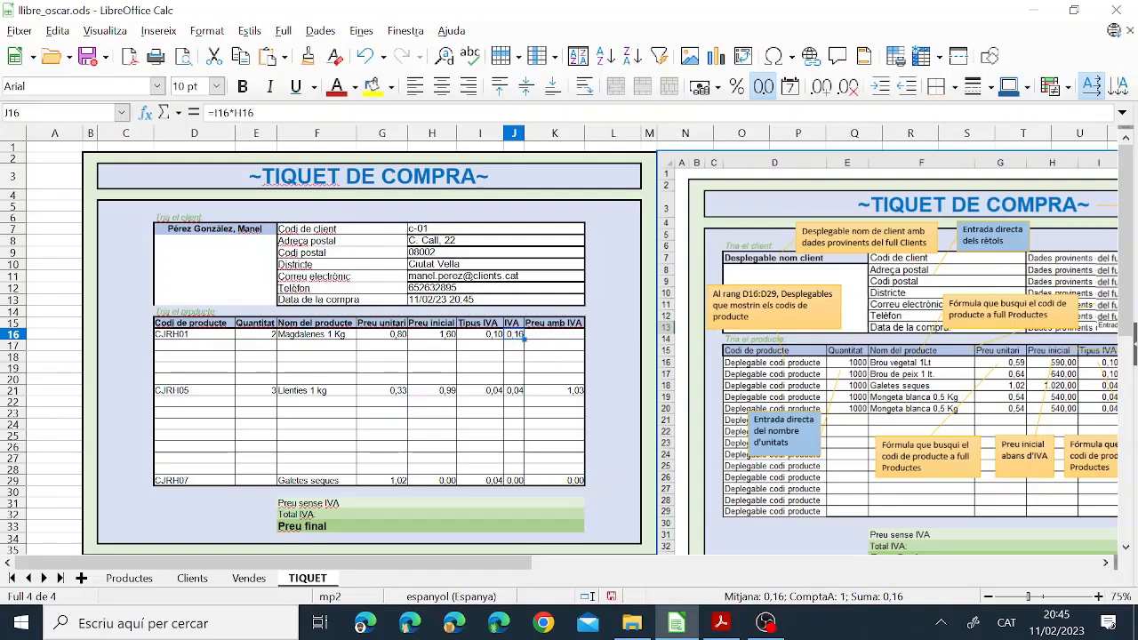
left_click(427, 114)
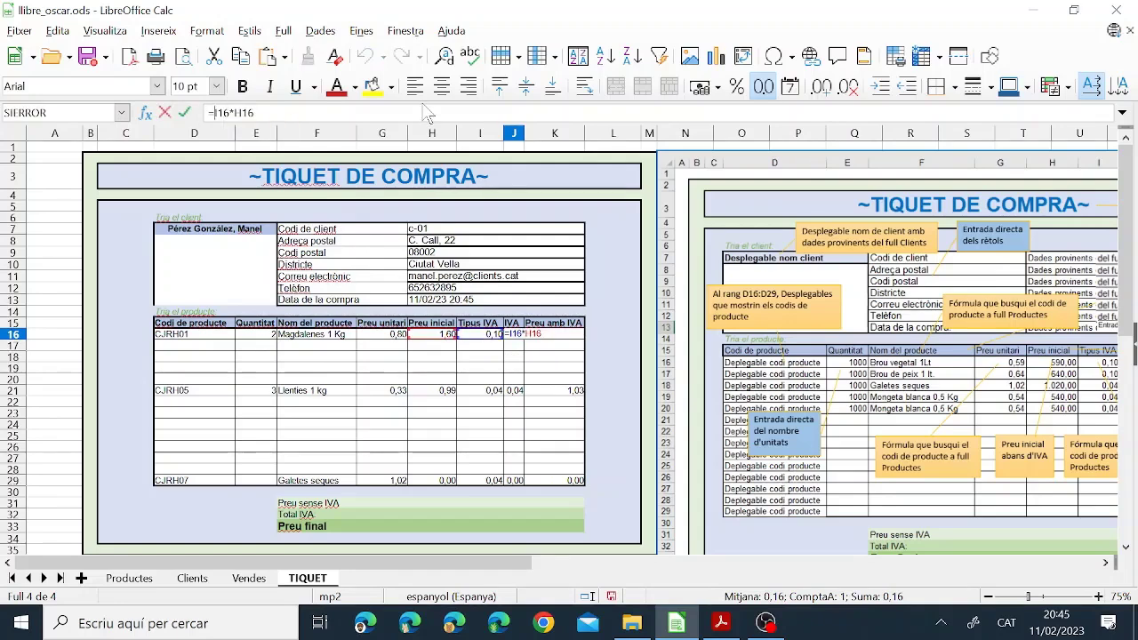
type("si(")
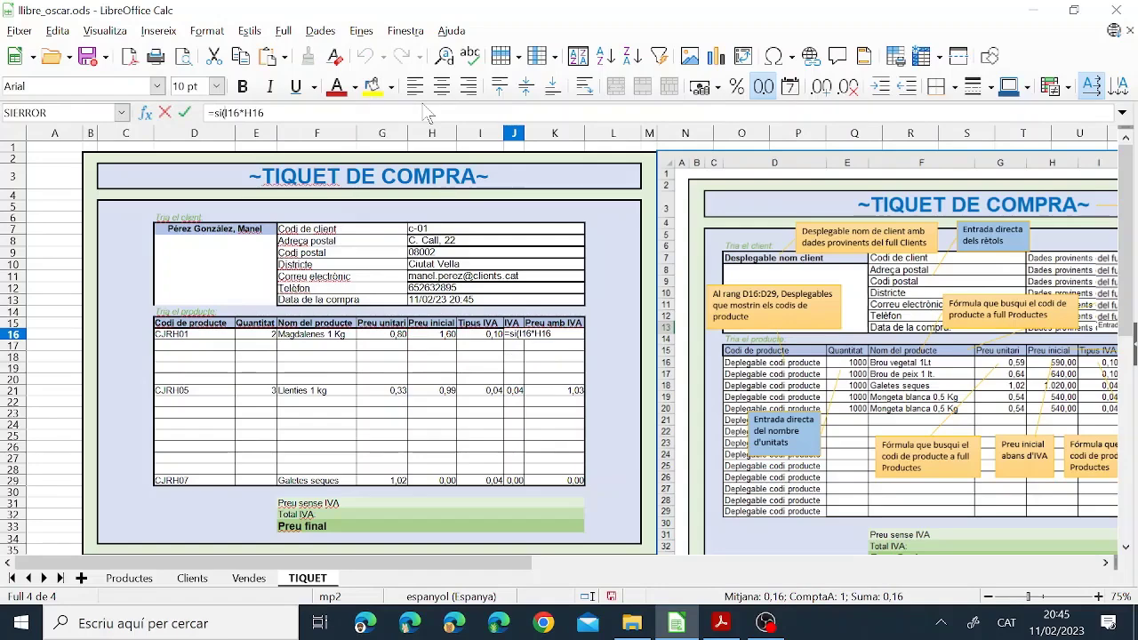
left_click(258, 336)
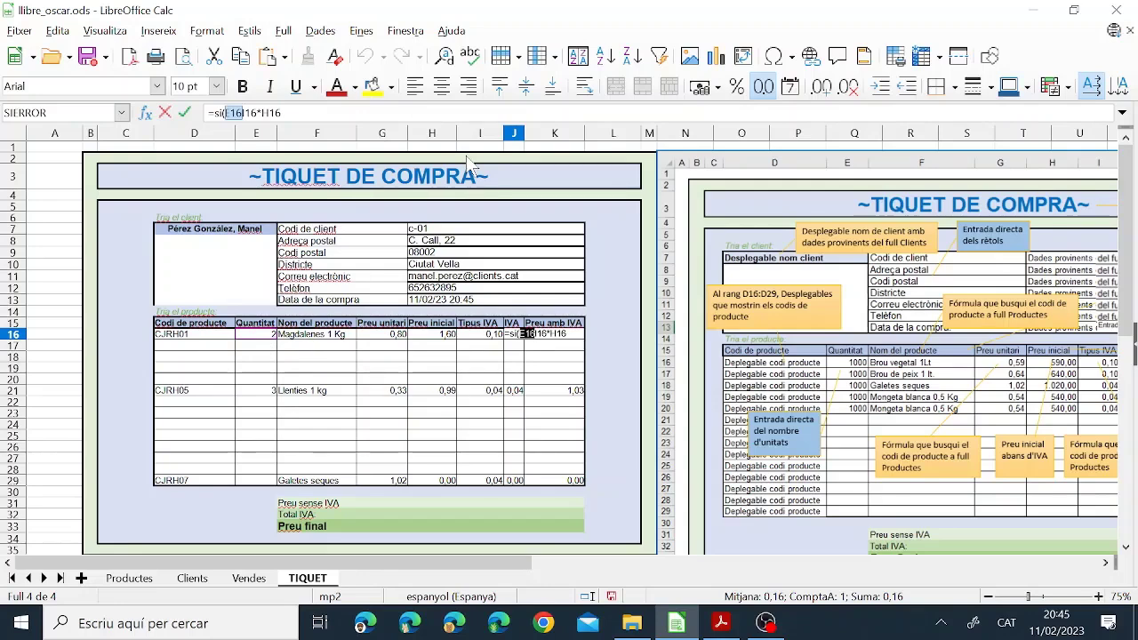
type("<1;\"\"")
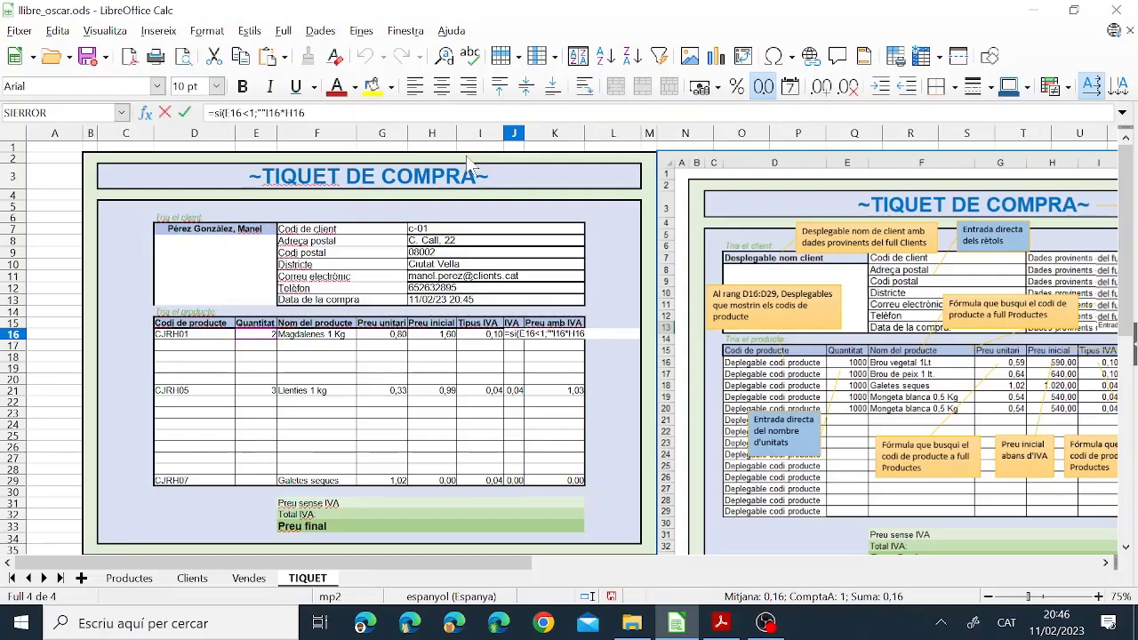
type(";I16*H16")
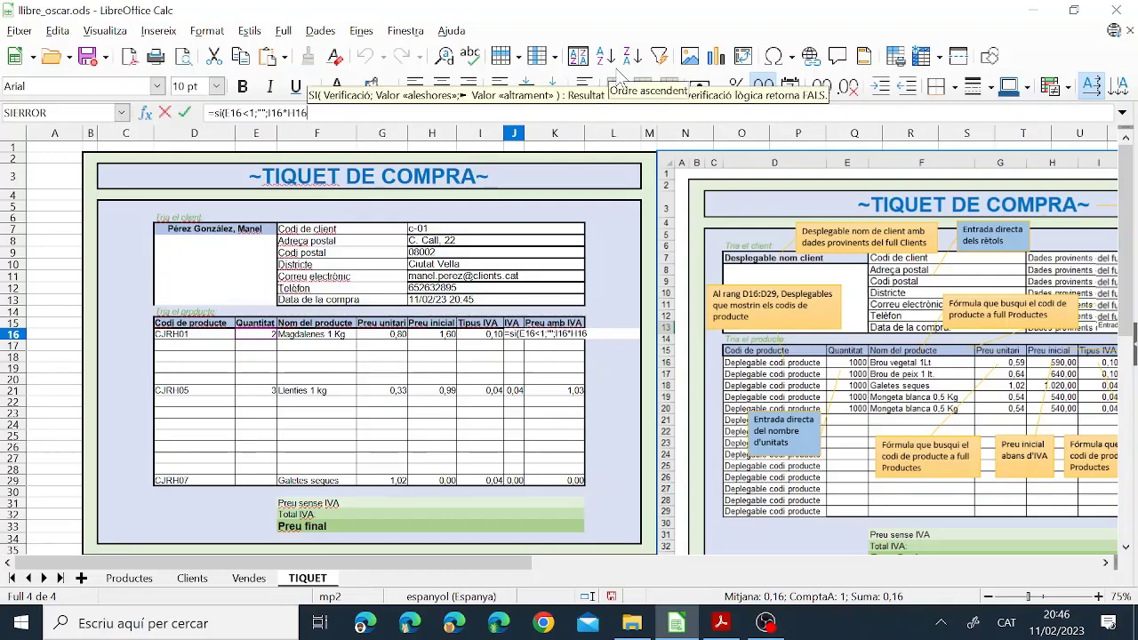
type(")")
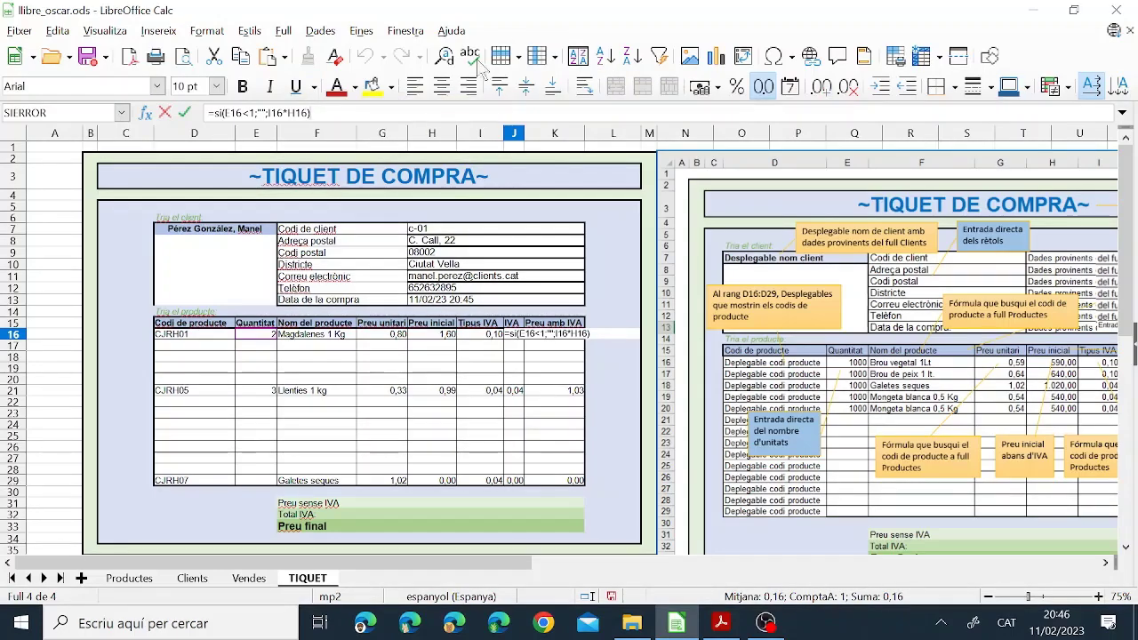
left_click(184, 112)
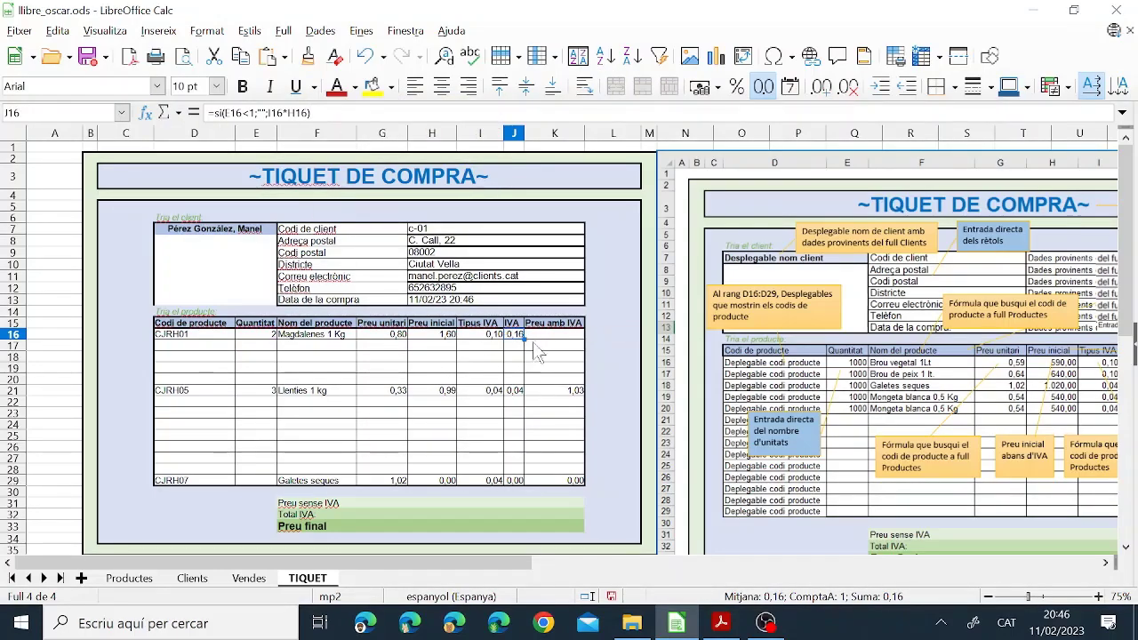
left_click_drag(525, 339, 530, 484)
left_click(517, 393)
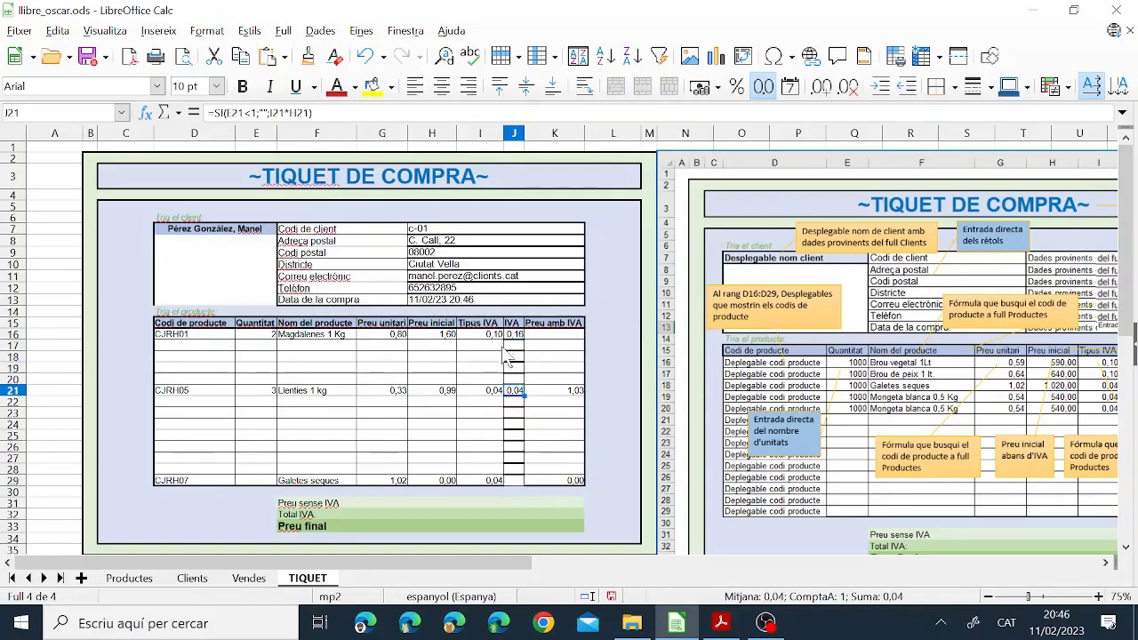
Clear the quantity in E16 to test the IVA formula, and enter a quantity of 5 there
left_click(266, 336)
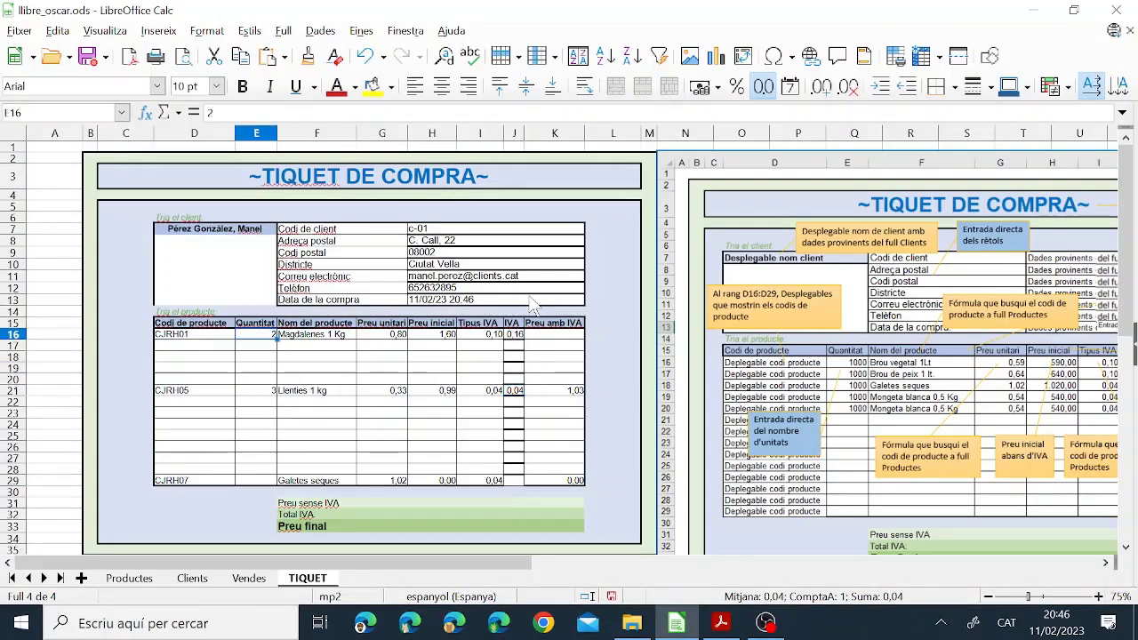
key("Delete")
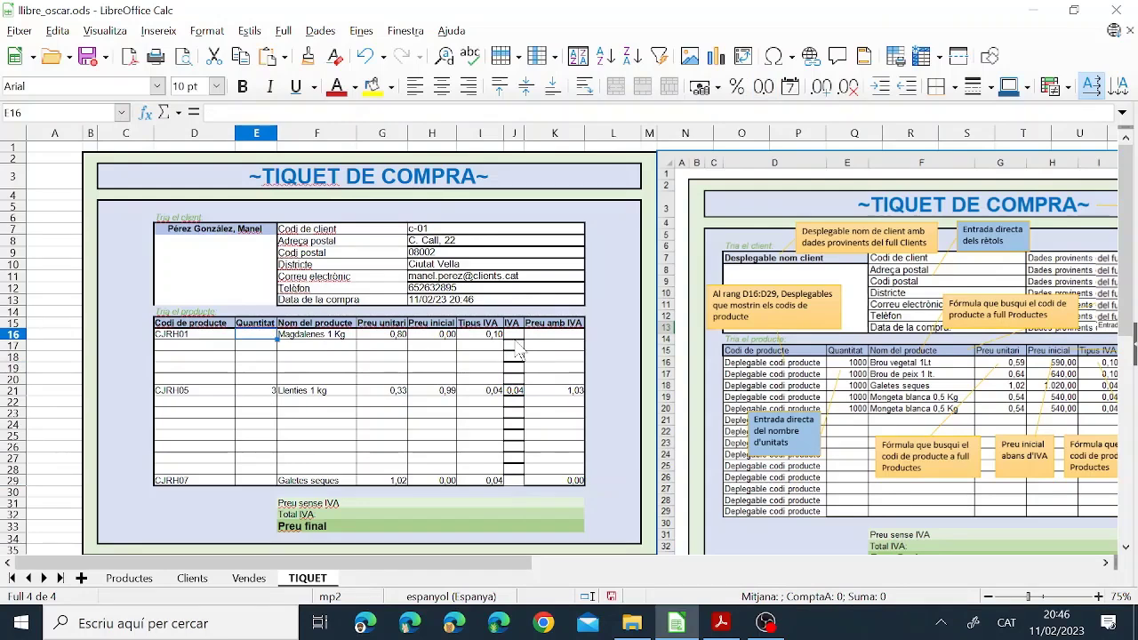
type("5")
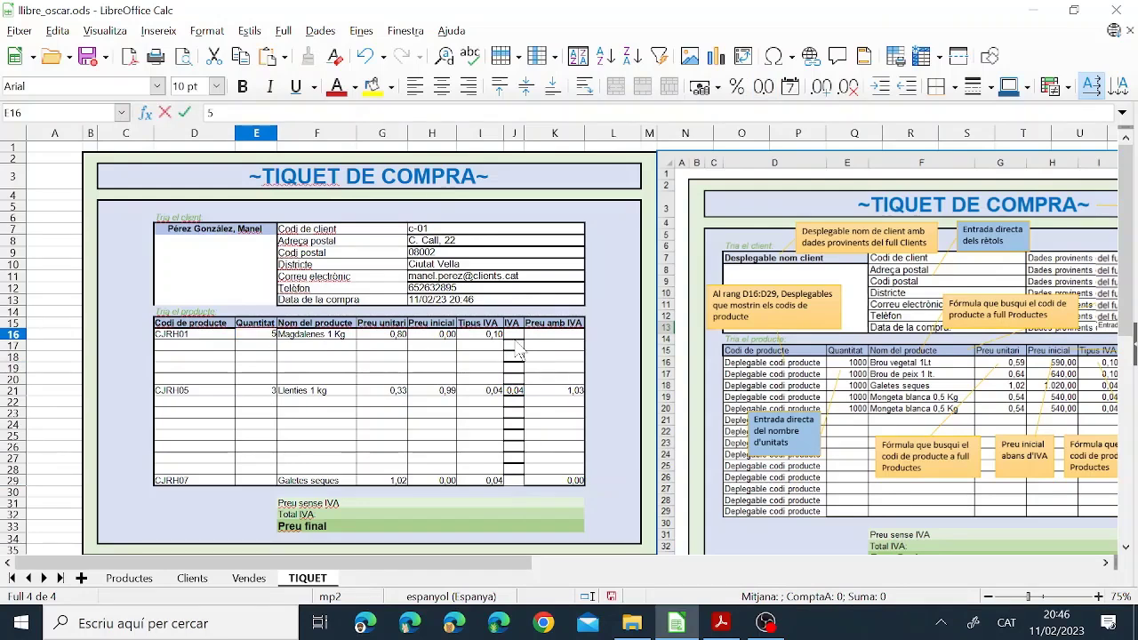
key("Return")
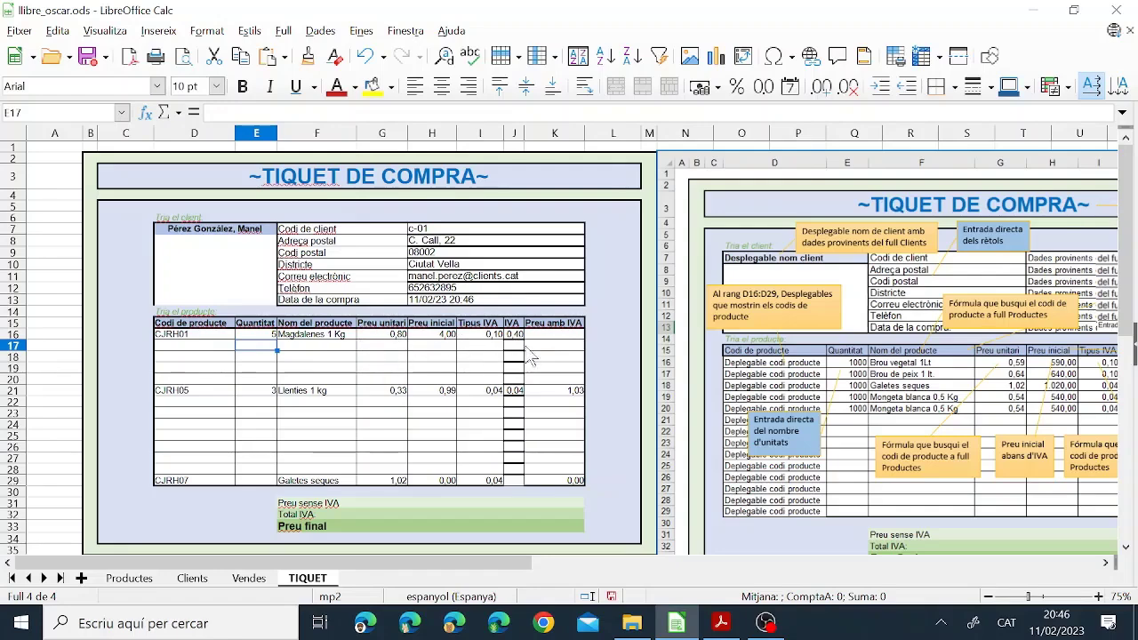
Clone the formatting of the Preu inicial cells H16:H29 onto the IVA cells J16:J29
left_click_drag(544, 338, 559, 458)
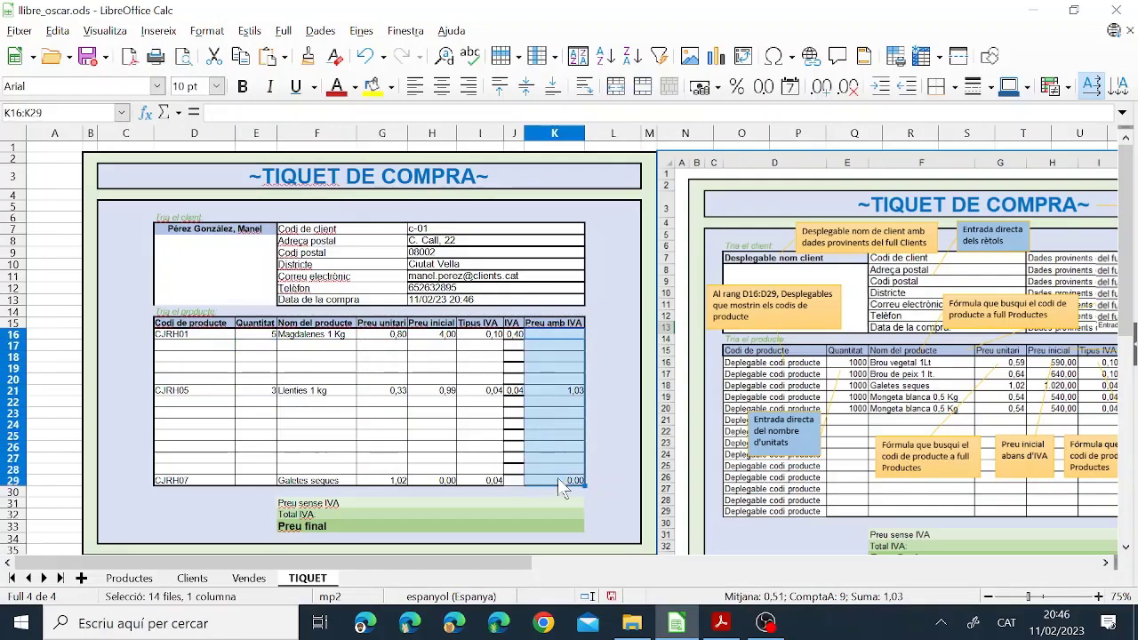
left_click_drag(445, 336, 442, 485)
left_click(308, 58)
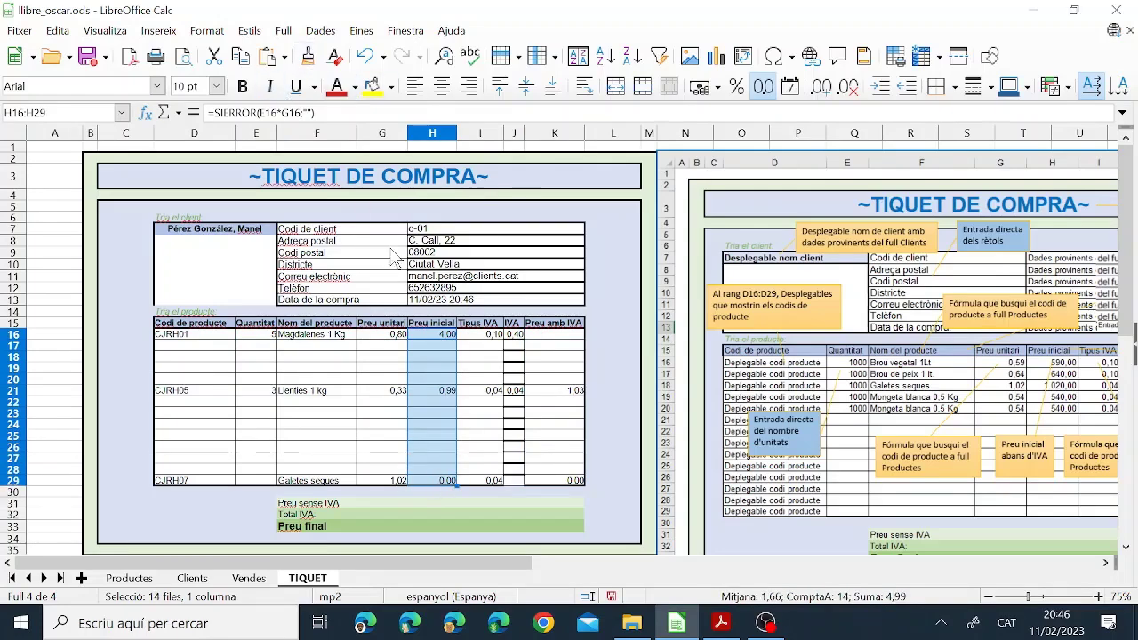
left_click(515, 334)
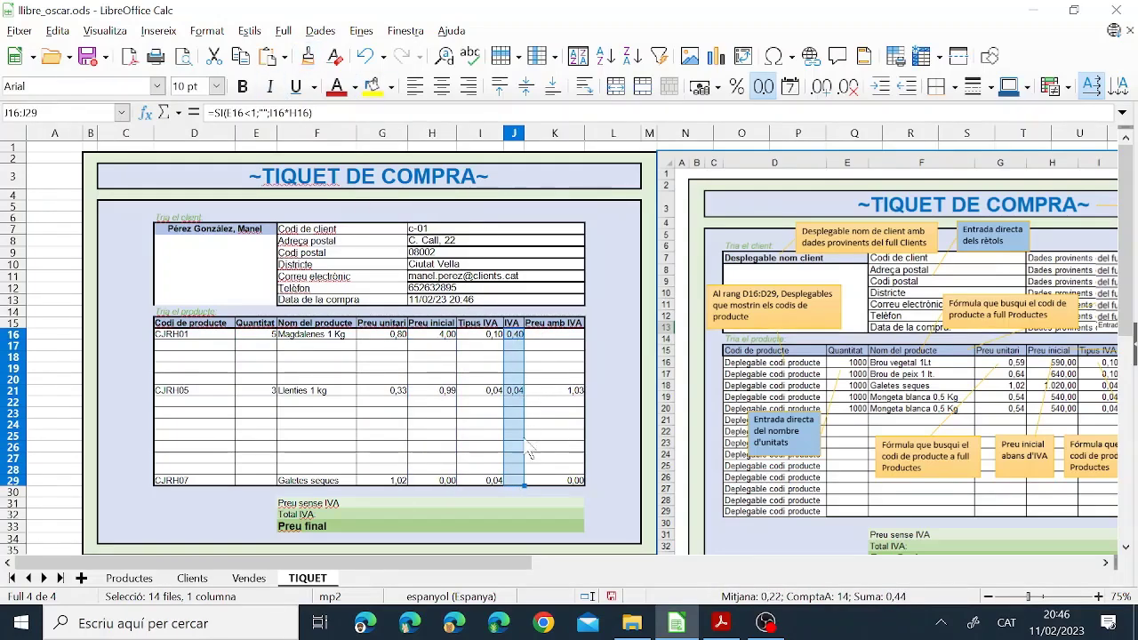
left_click(554, 458)
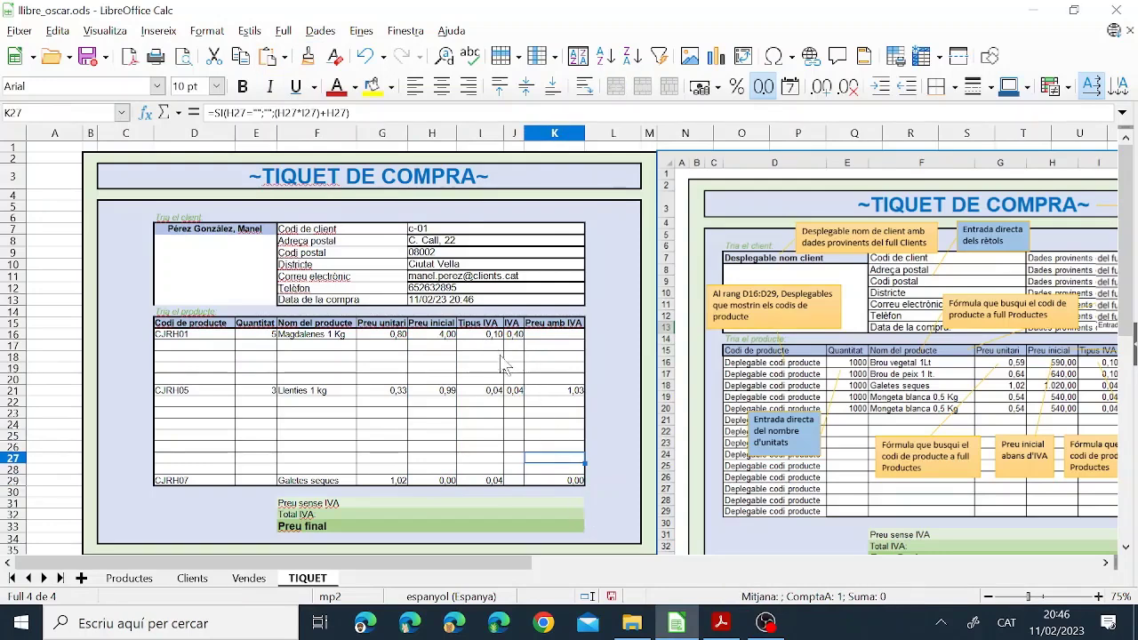
Review the formulas across row 16, from the IVA cell J16 back to the product name cell F16
left_click(514, 335)
left_click(478, 337)
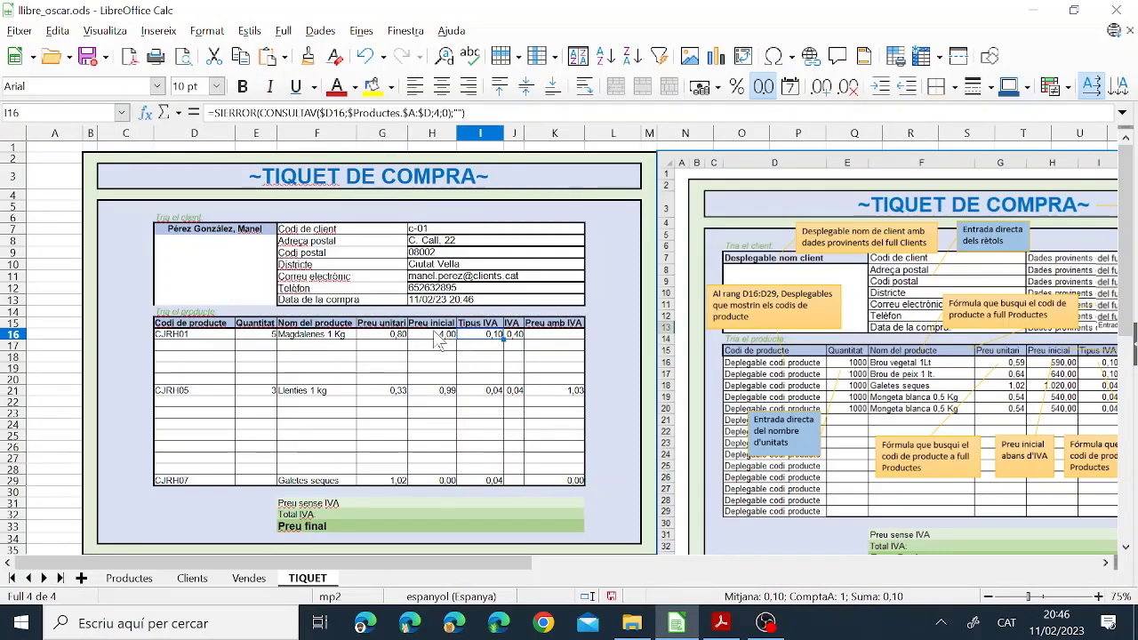
left_click(436, 336)
left_click(398, 336)
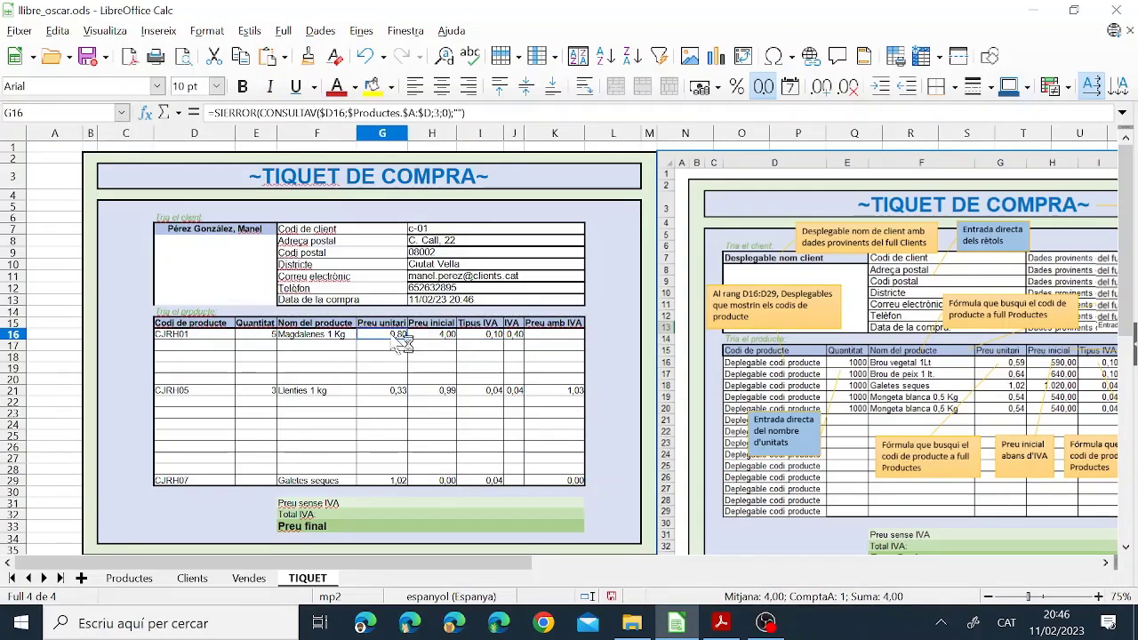
left_click(325, 341)
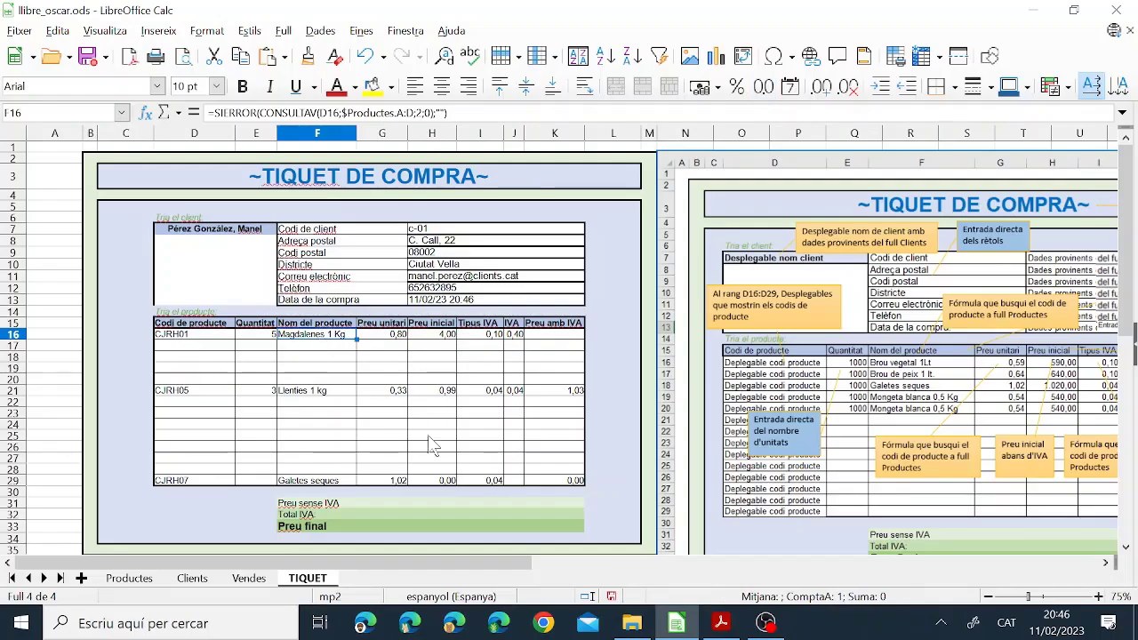
Switch to the assignment PDF to read the column K instruction on page 4, and return to the workbook
left_click(724, 626)
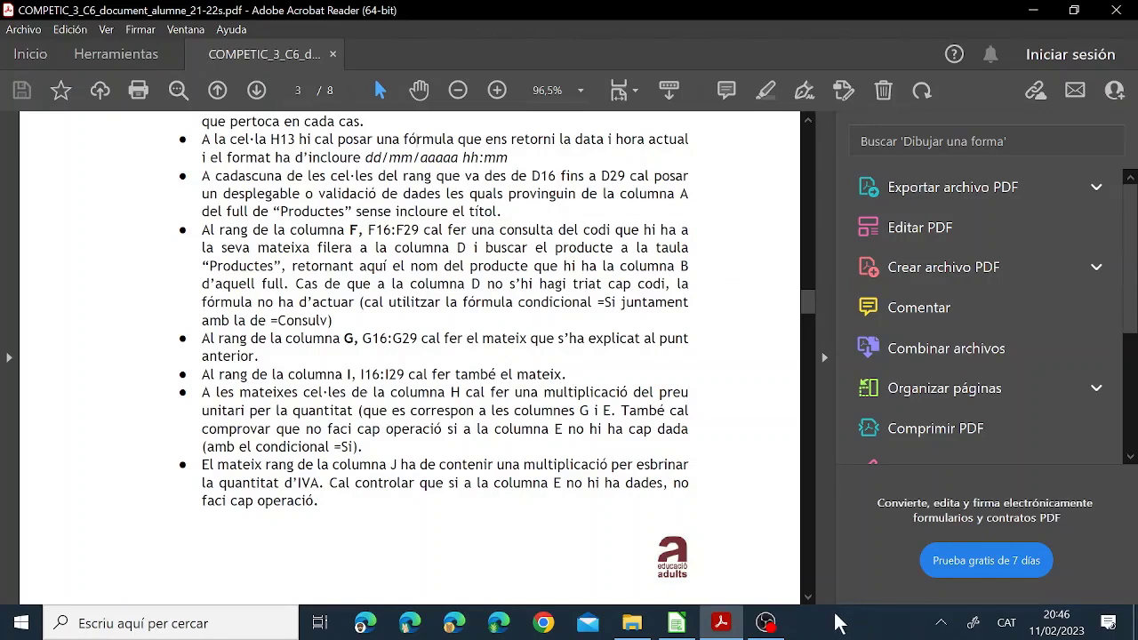
left_click(807, 598)
left_click(806, 598)
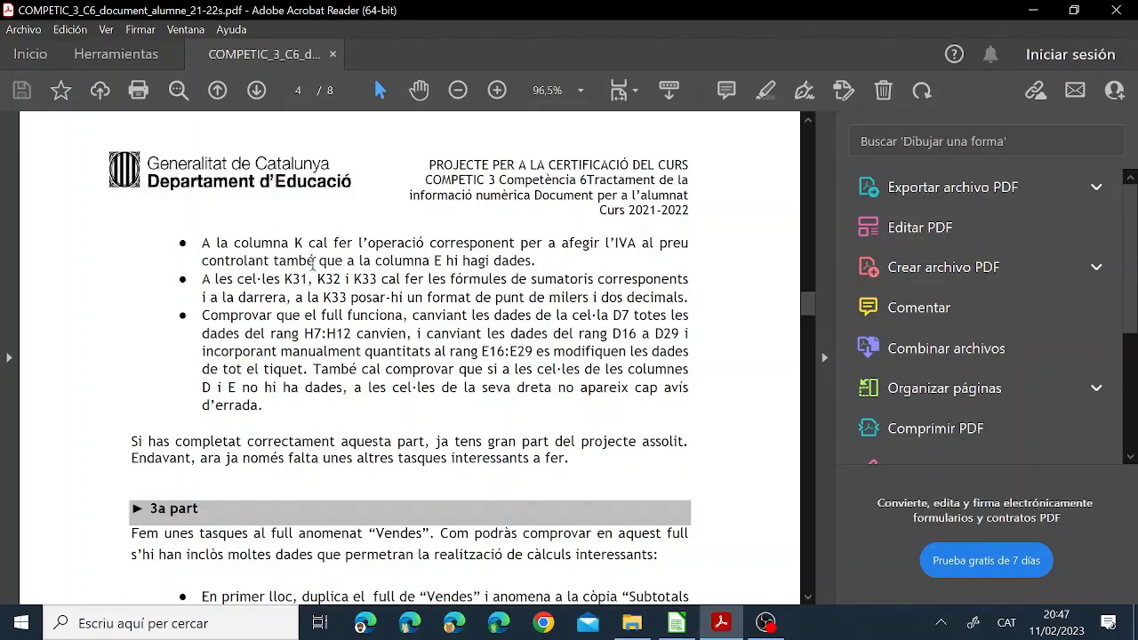
left_click(676, 624)
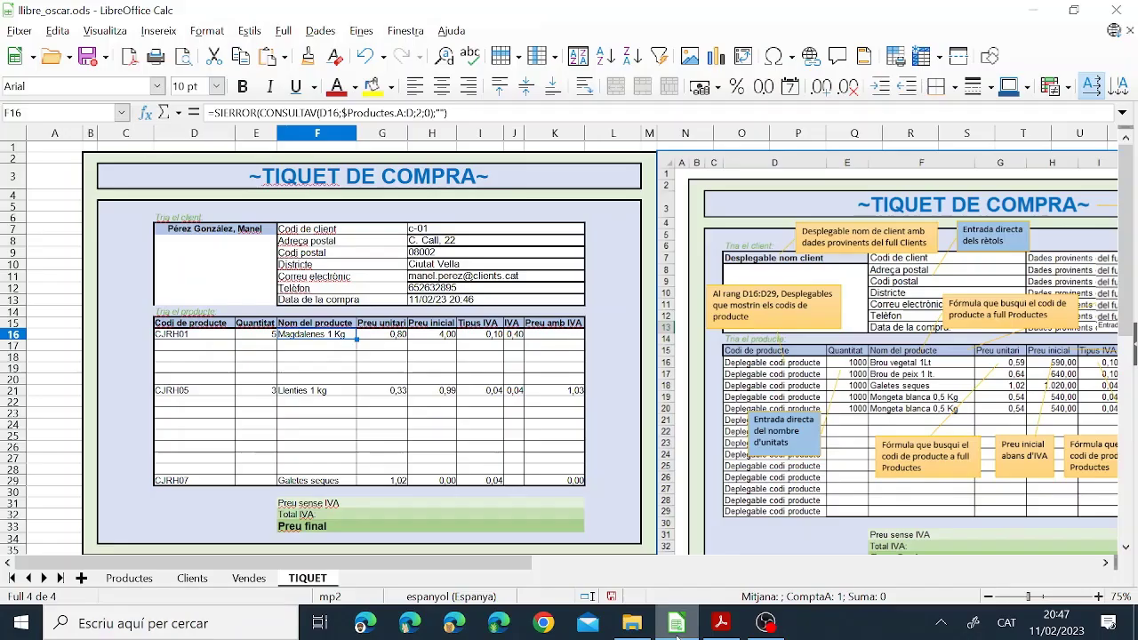
Enter the formula =SI(E16<1;"";H16+J16) in the Preu amb IVA cell K16
left_click(531, 337)
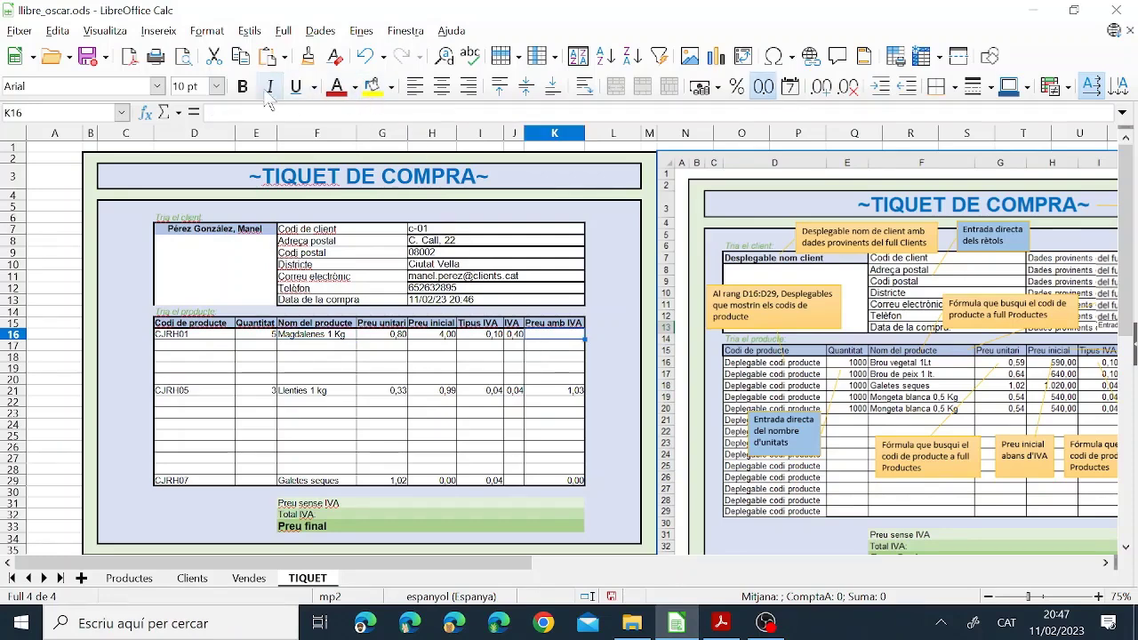
left_click(413, 112)
type("=")
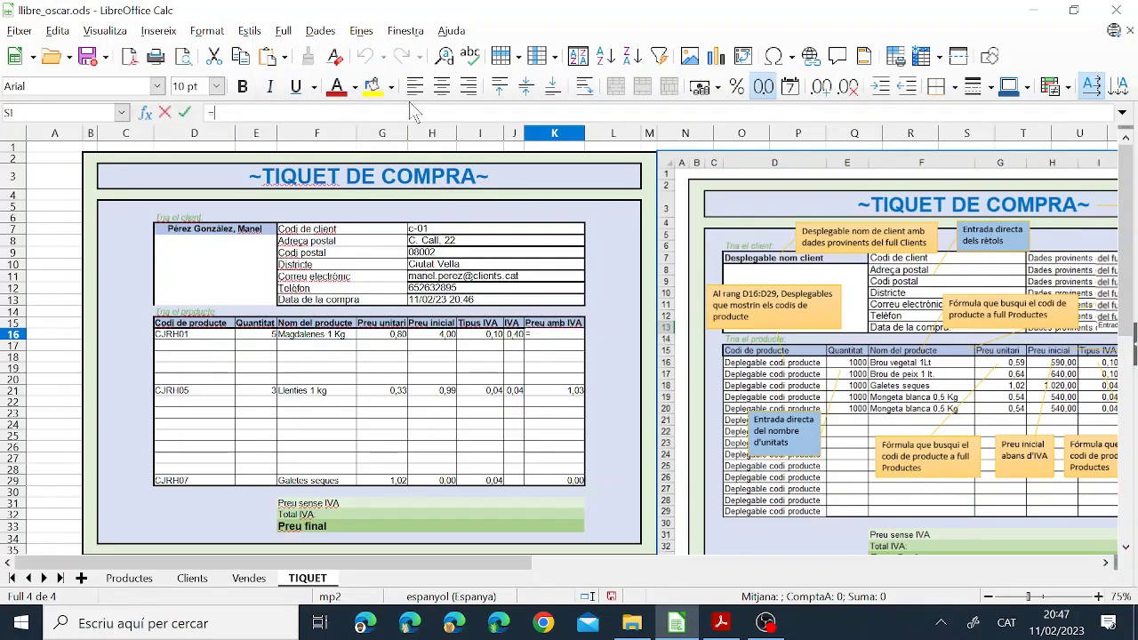
type("si(")
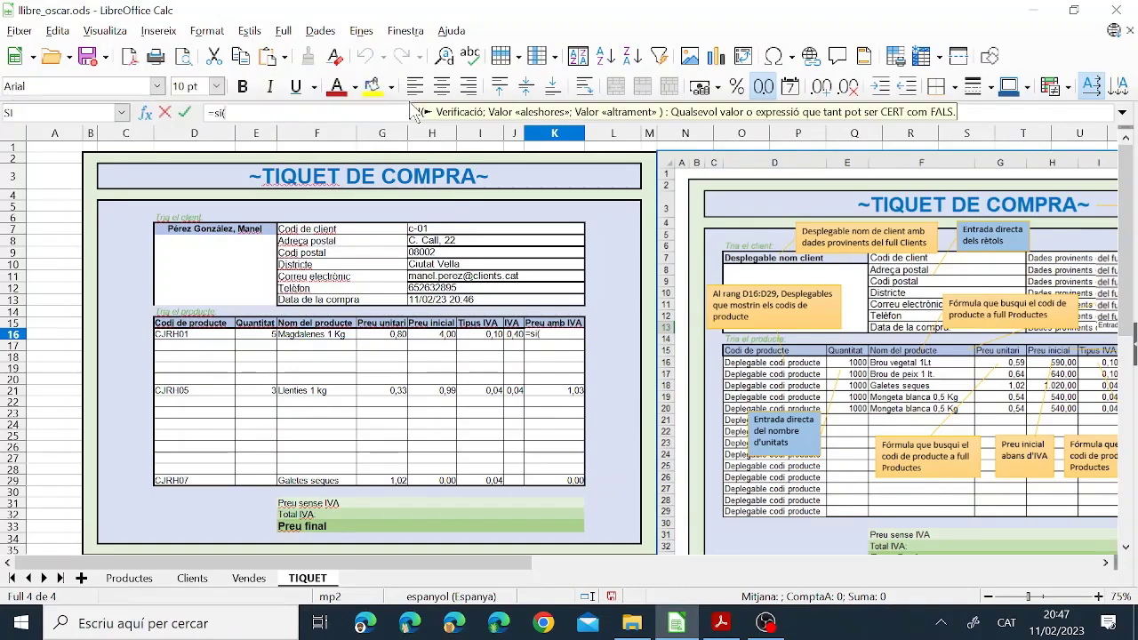
left_click(258, 336)
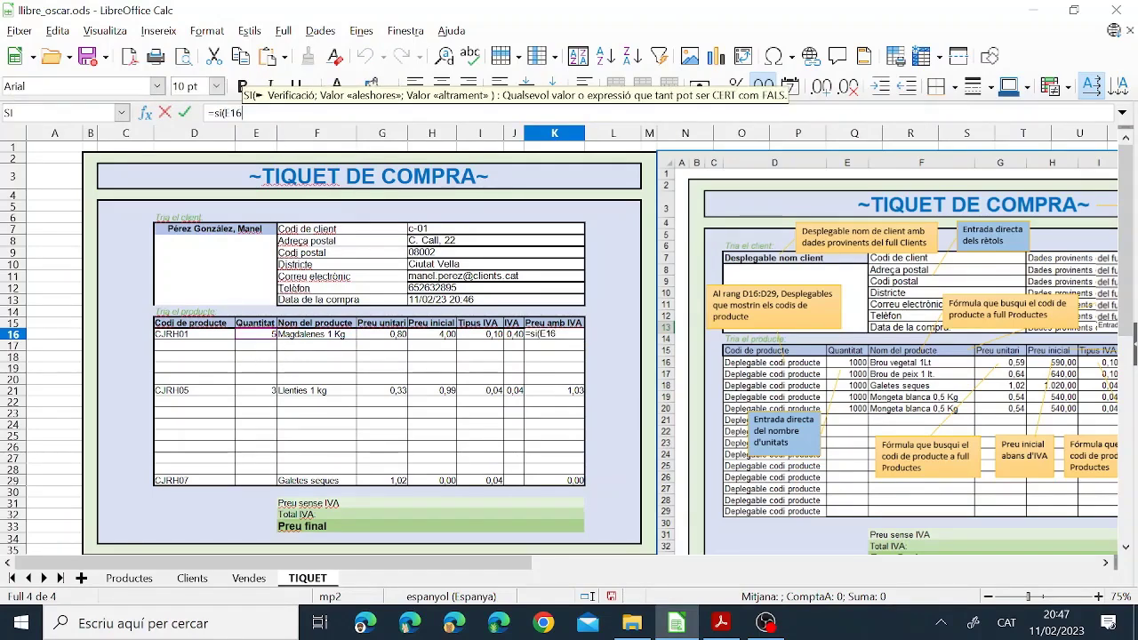
type("<")
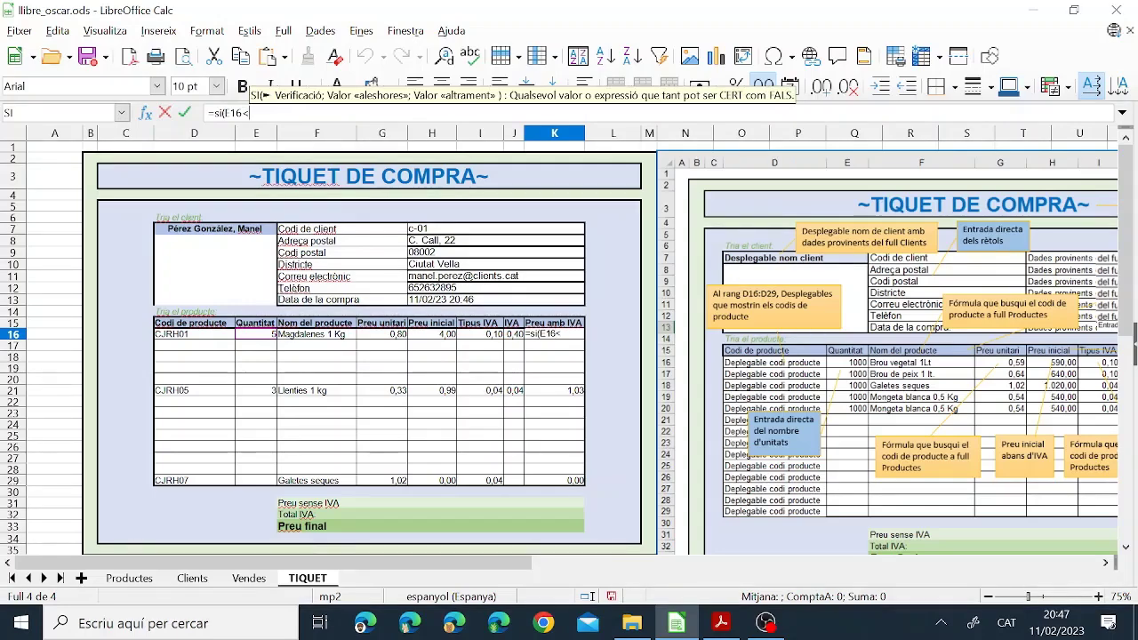
type("1;\"\"")
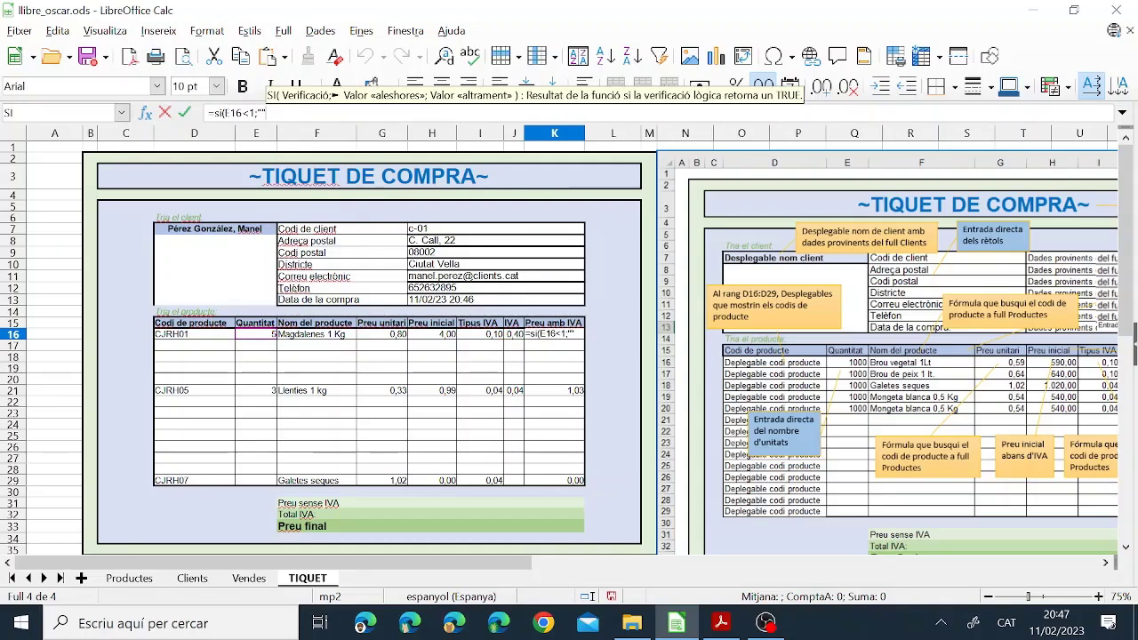
type(";")
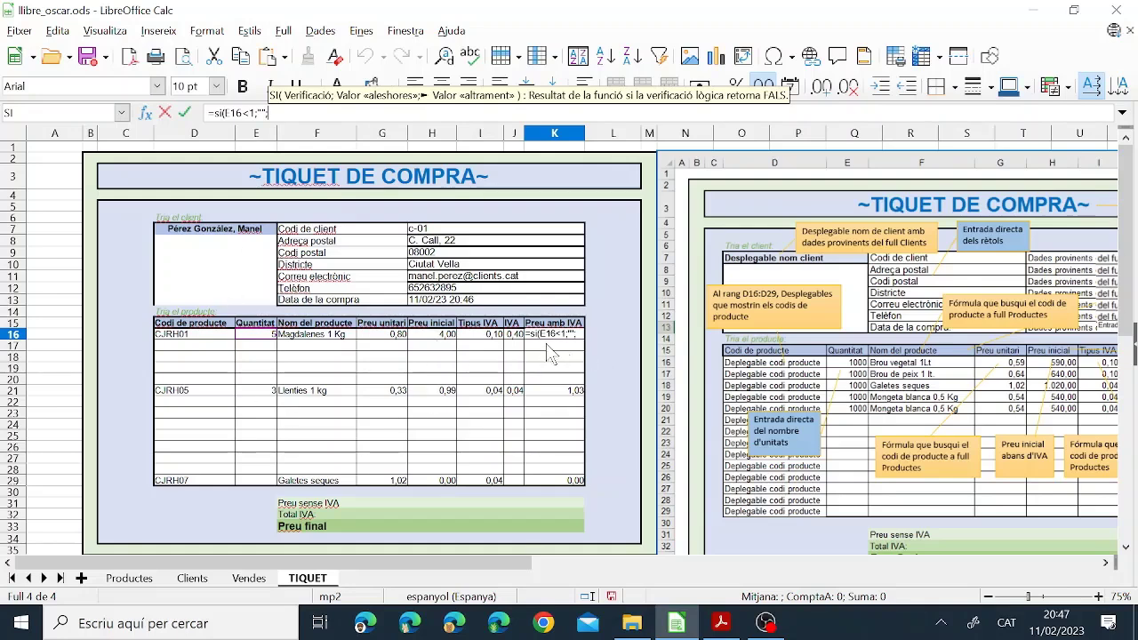
left_click(440, 336)
type("+")
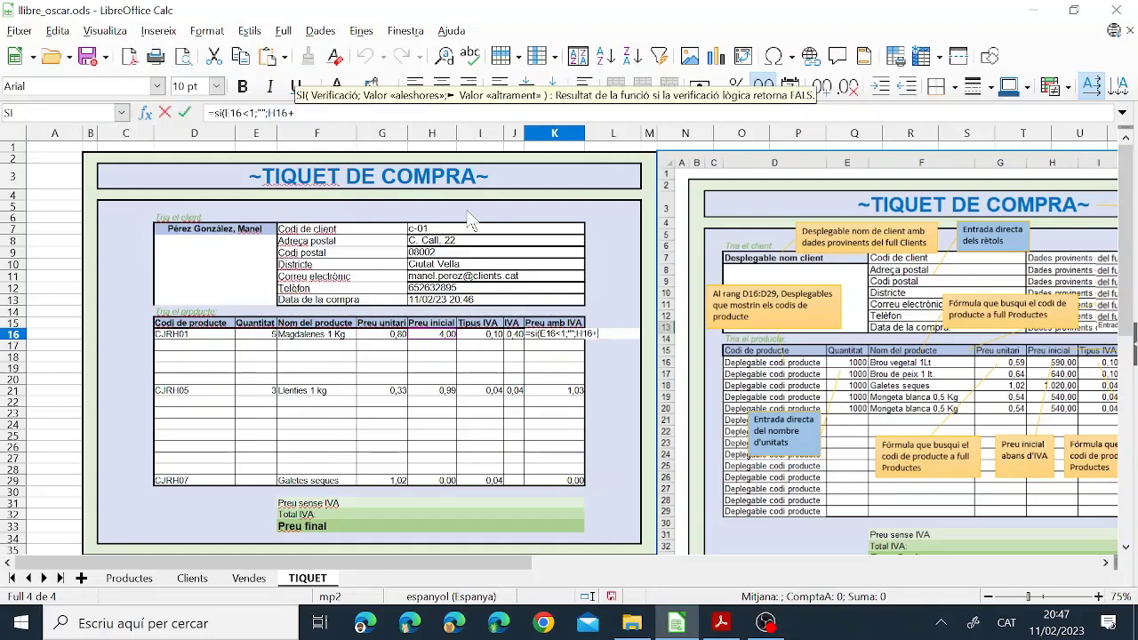
left_click(497, 336)
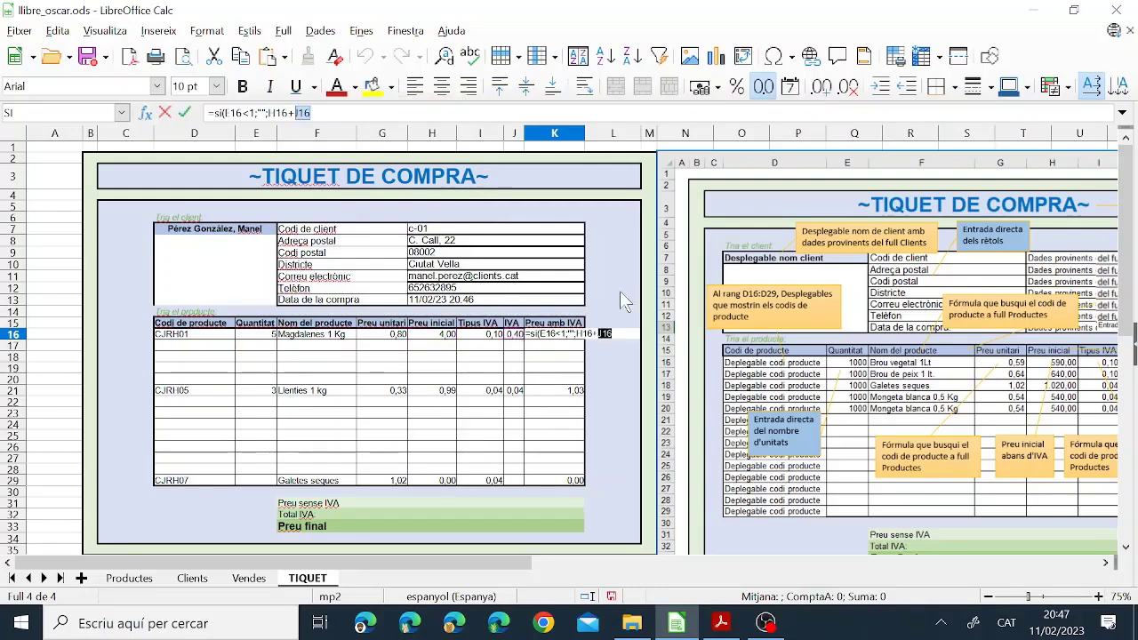
left_click(352, 112)
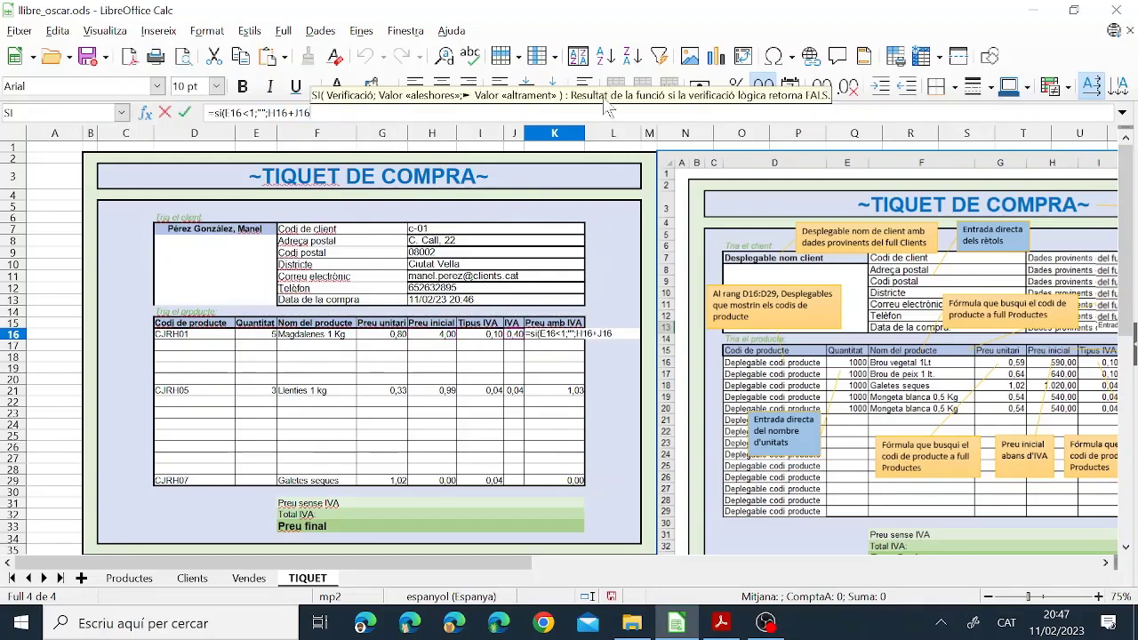
type(")")
key("Return")
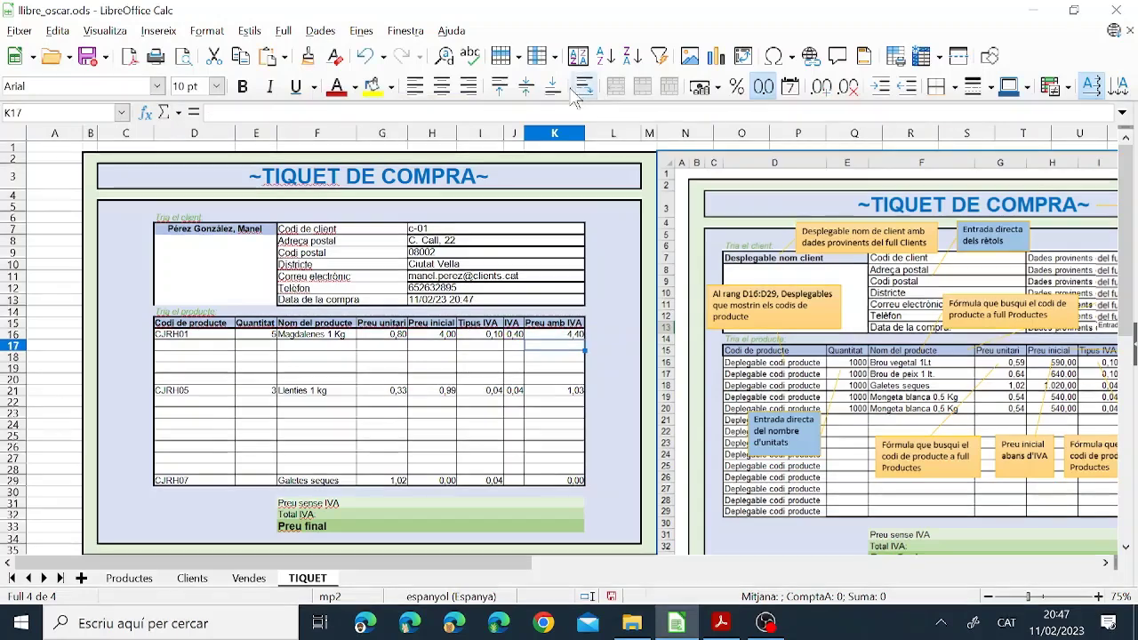
Fill the K16 formula down through K29 and check the copied formula in K21
left_click_drag(584, 338, 592, 488)
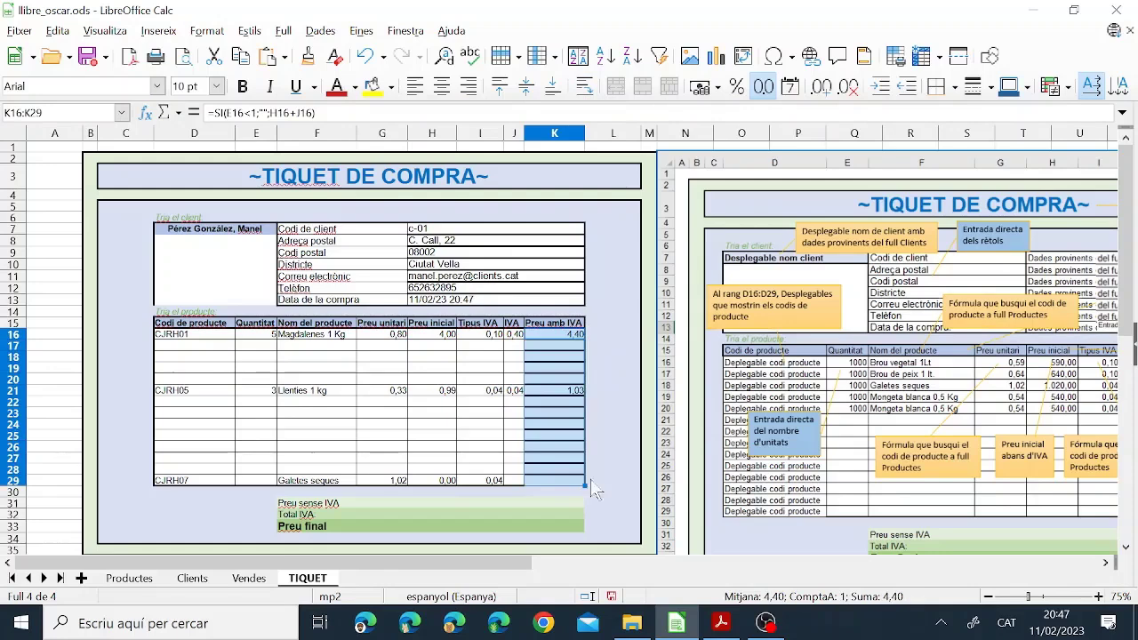
left_click(574, 391)
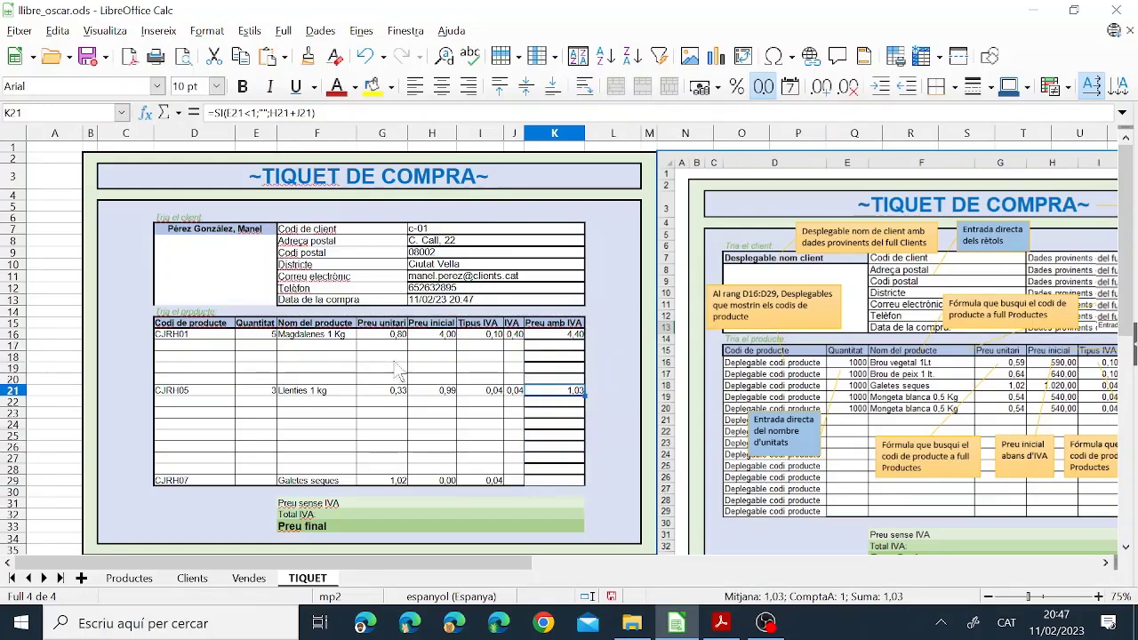
left_click(268, 336)
left_click(259, 393)
Clear the quantity in E16 to test the Preu amb IVA formula, and undo the deletion
left_click(257, 336)
key("Delete")
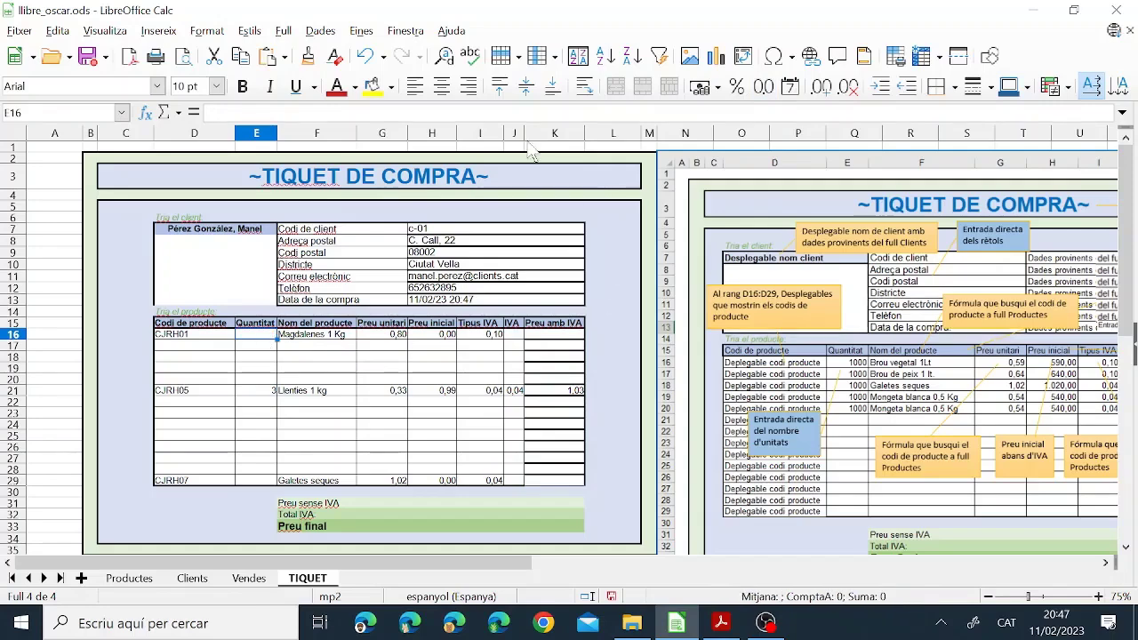
left_click(364, 57)
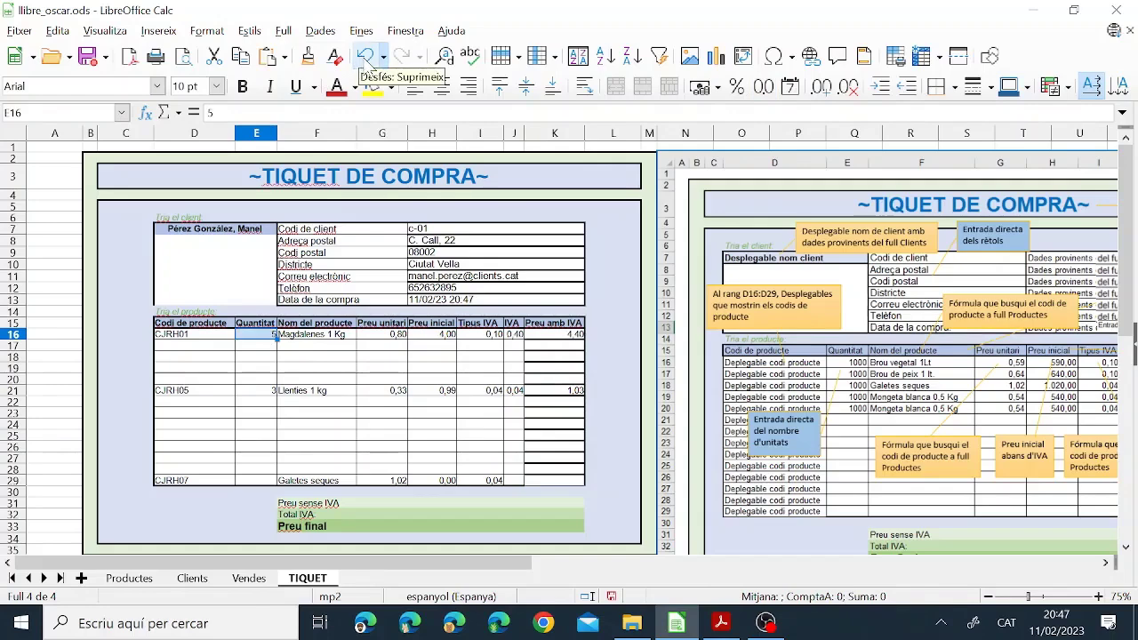
Clone the formatting of the Tipus IVA cells I16:I29 onto the Preu amb IVA cells K16:K29
left_click(478, 337)
left_click_drag(480, 344, 478, 487)
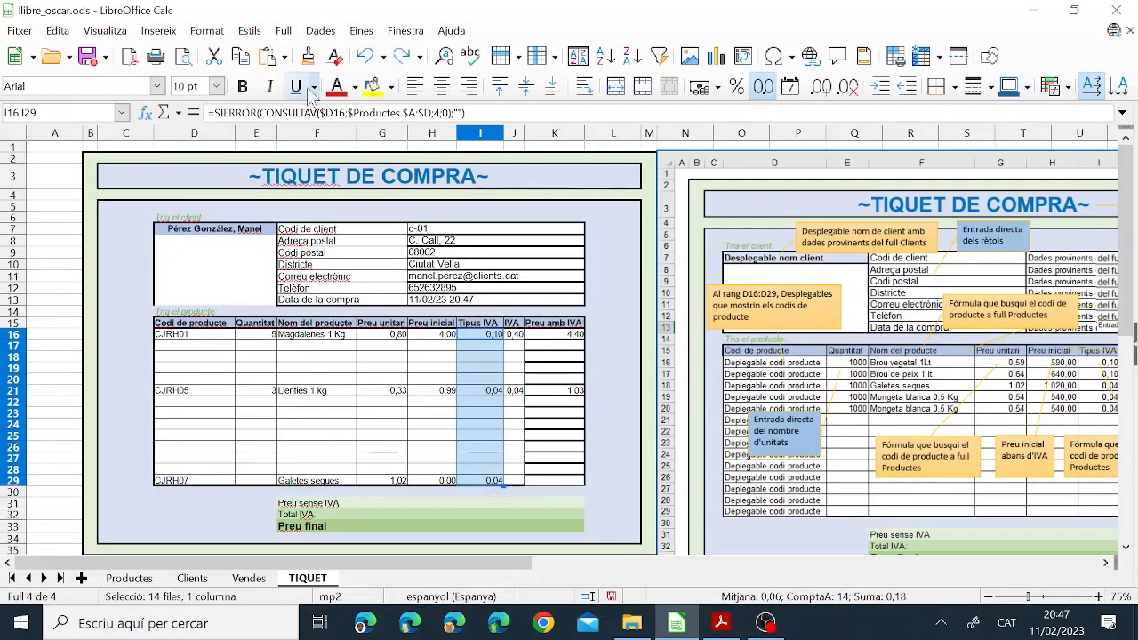
left_click(308, 56)
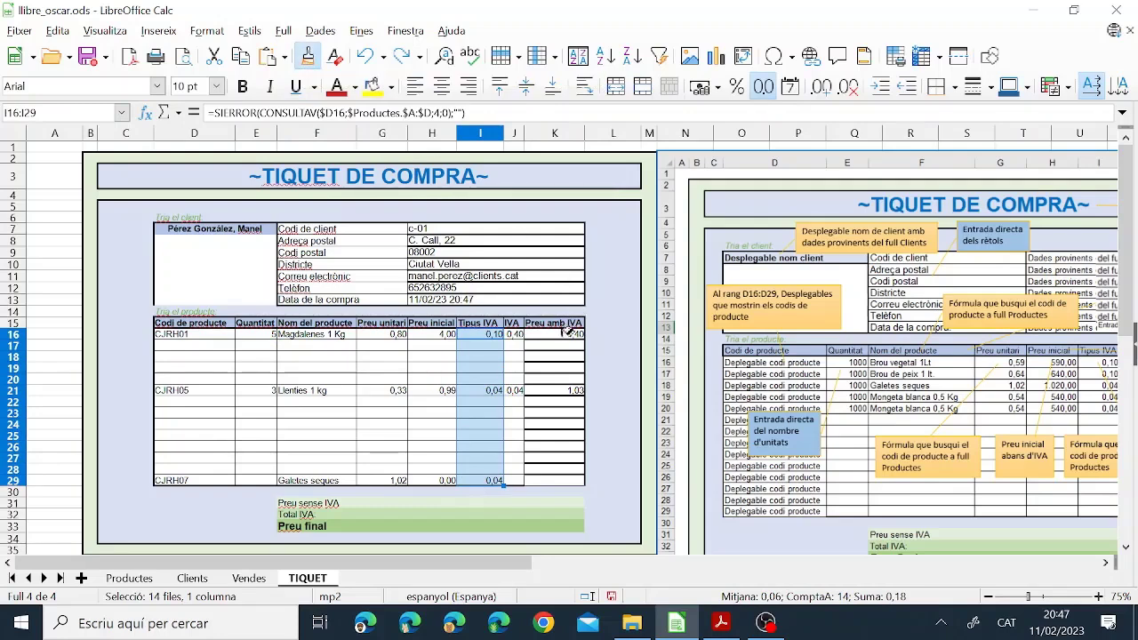
left_click_drag(564, 329, 570, 480)
left_click(576, 435)
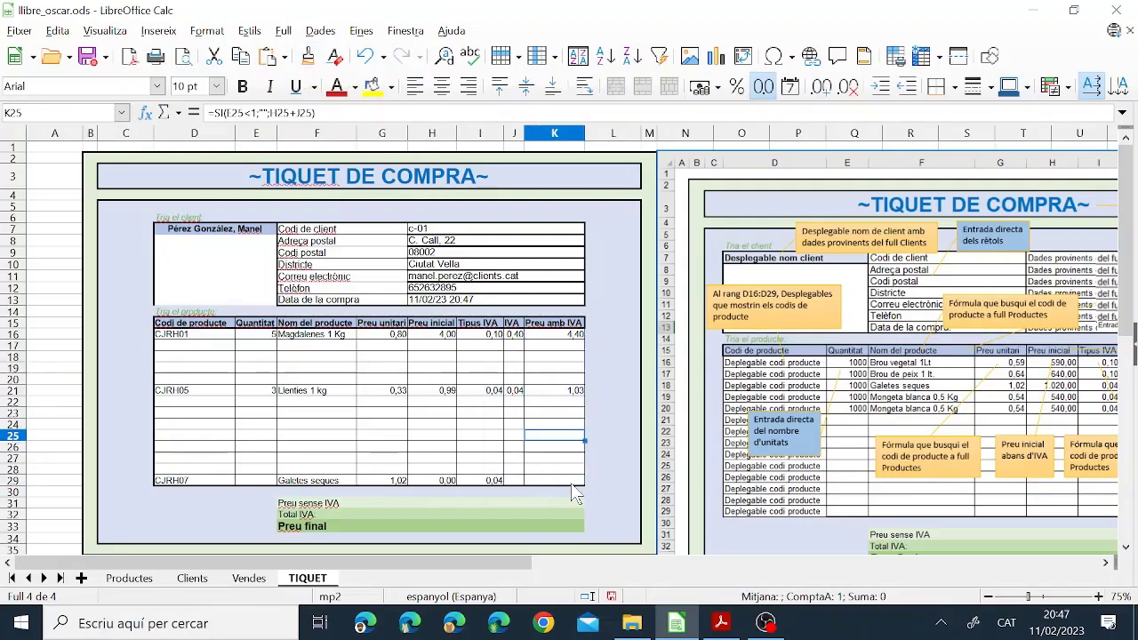
Try to set the outer right border of the Preu amb IVA cells K16:K29 to Gruixuda (2,25 pt)
left_click_drag(579, 345, 575, 481)
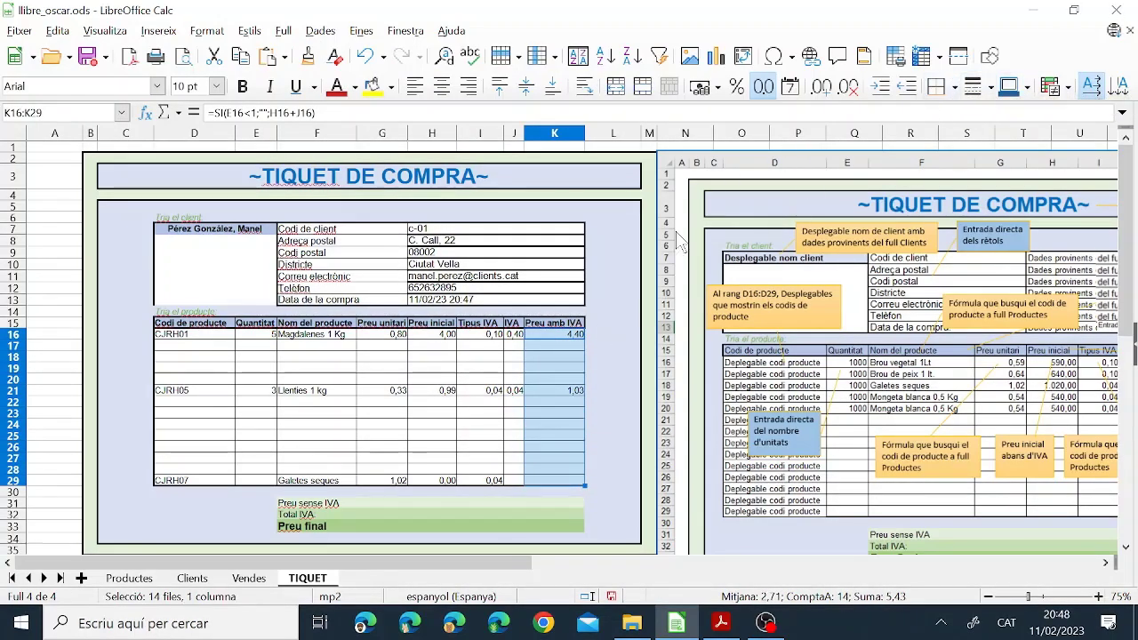
left_click(992, 89)
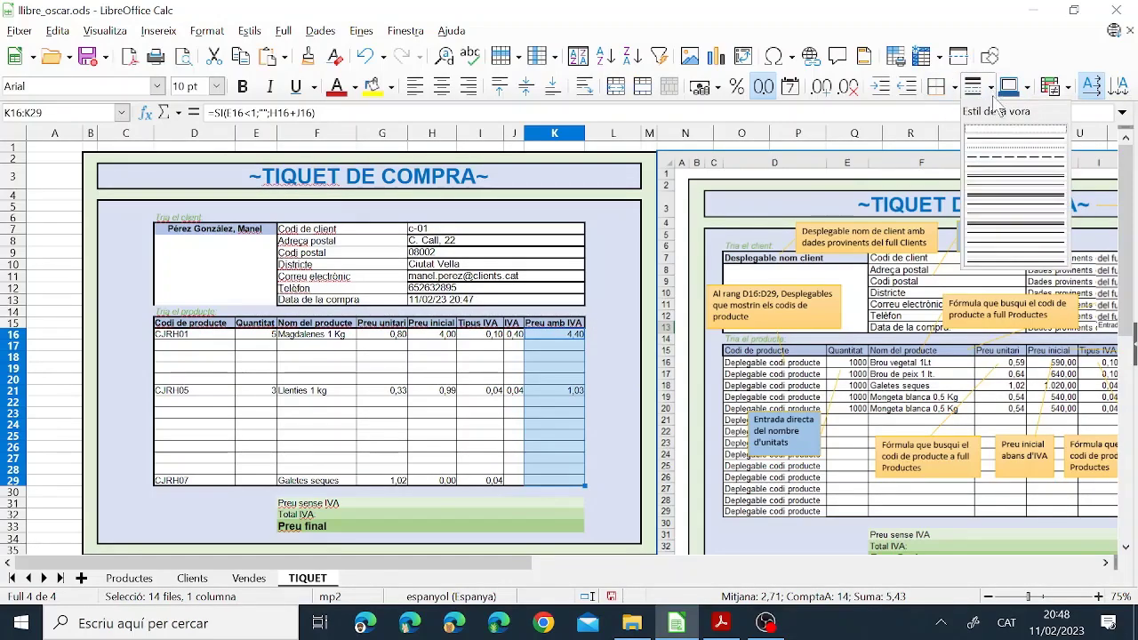
left_click(956, 86)
left_click(956, 86)
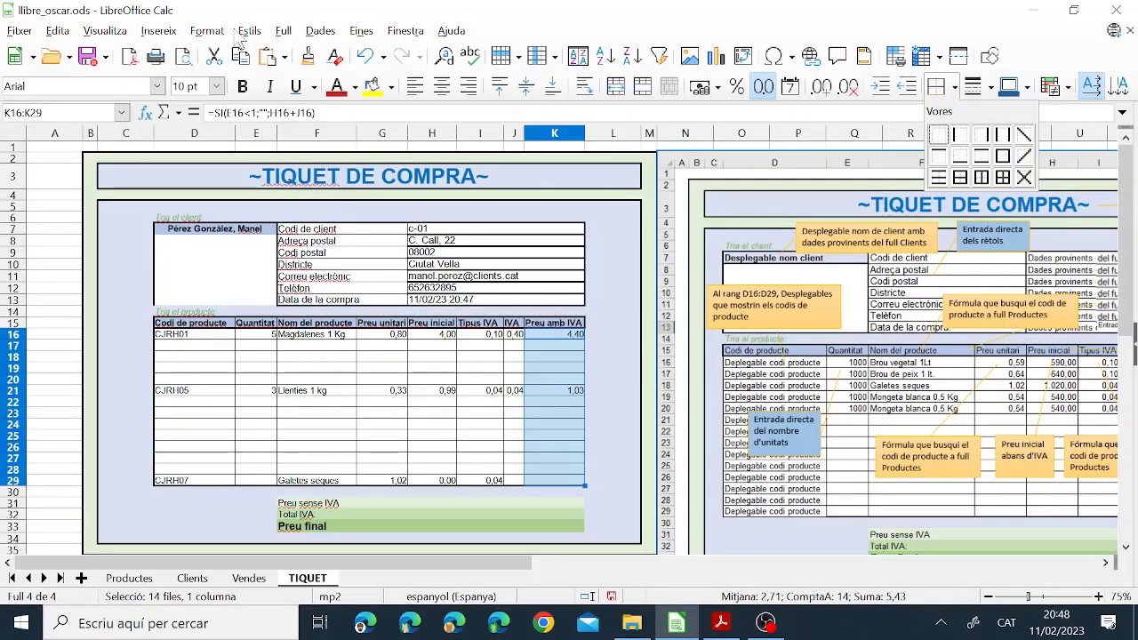
left_click(209, 32)
left_click(206, 34)
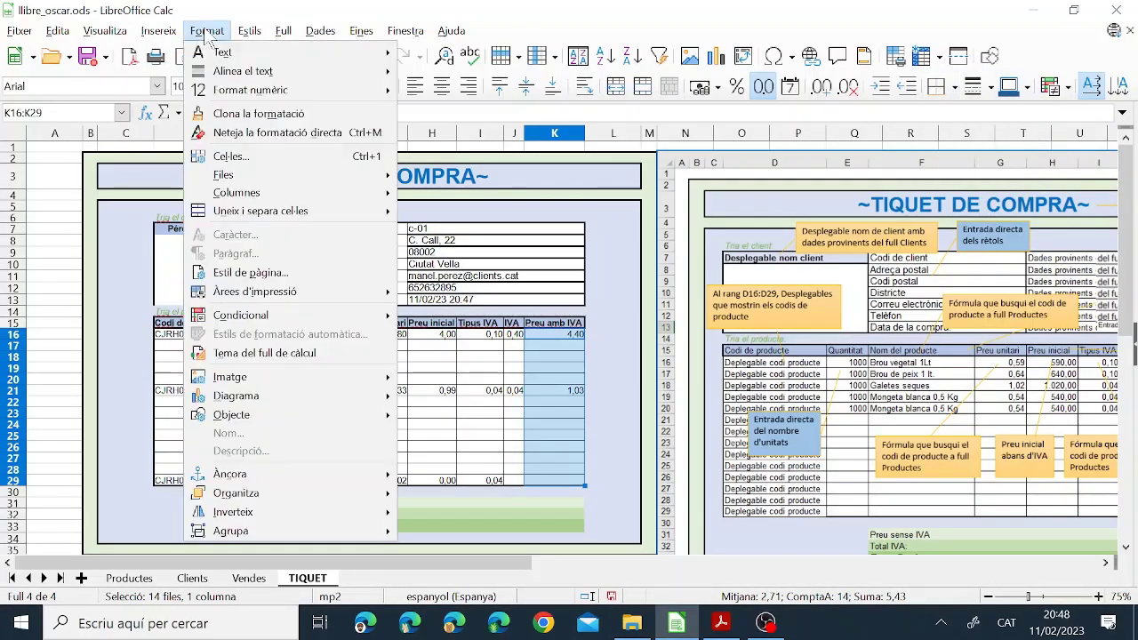
left_click(233, 156)
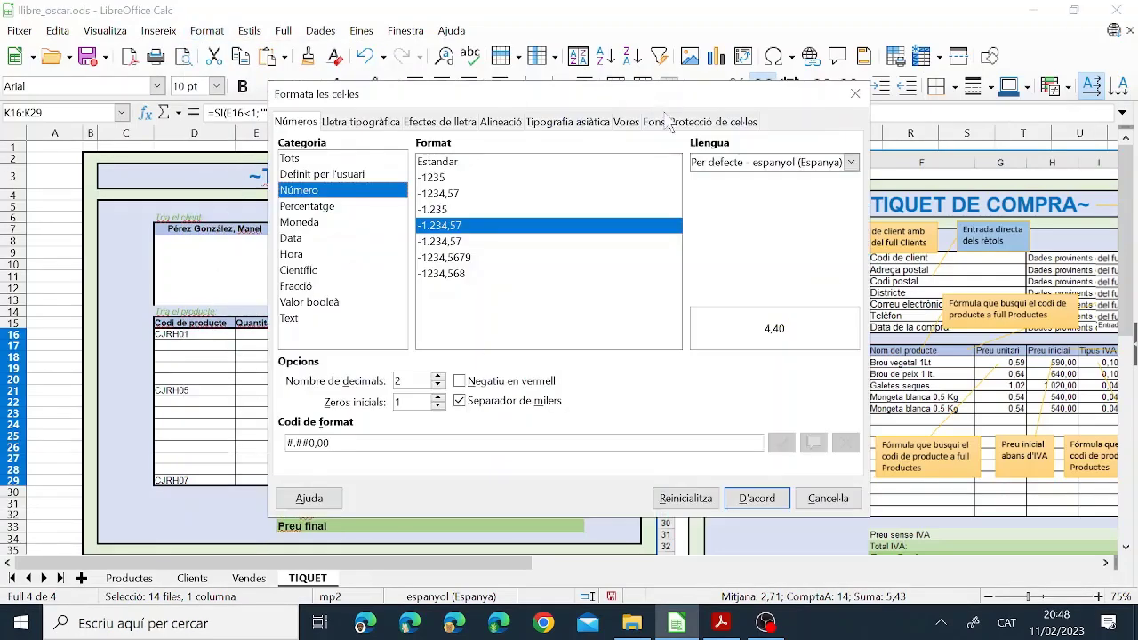
left_click(630, 125)
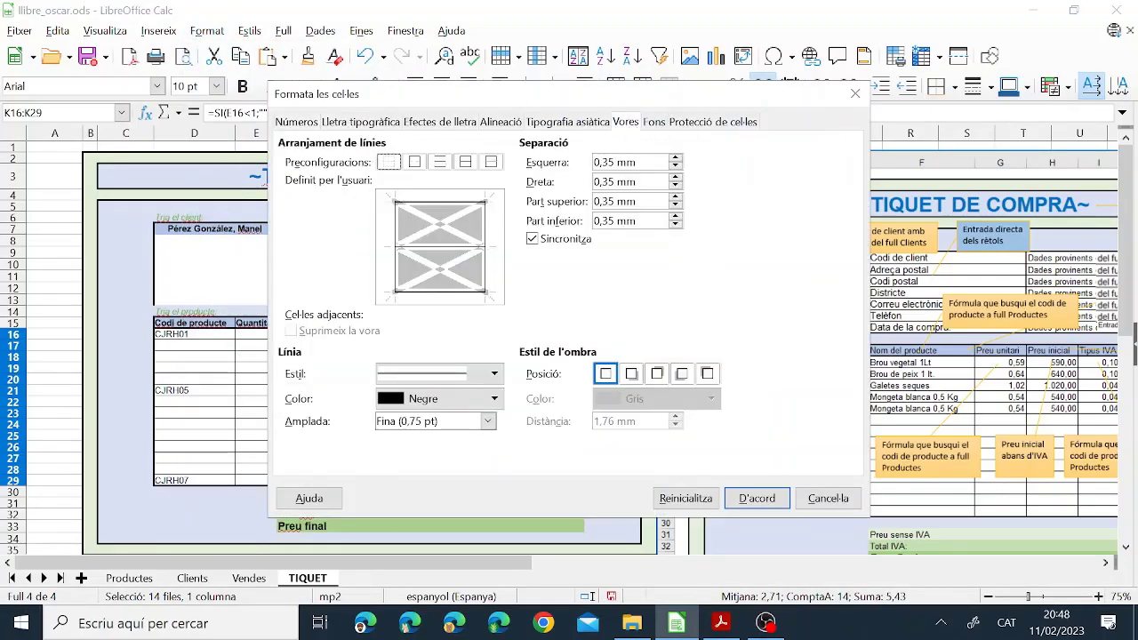
left_click(489, 258)
left_click(490, 229)
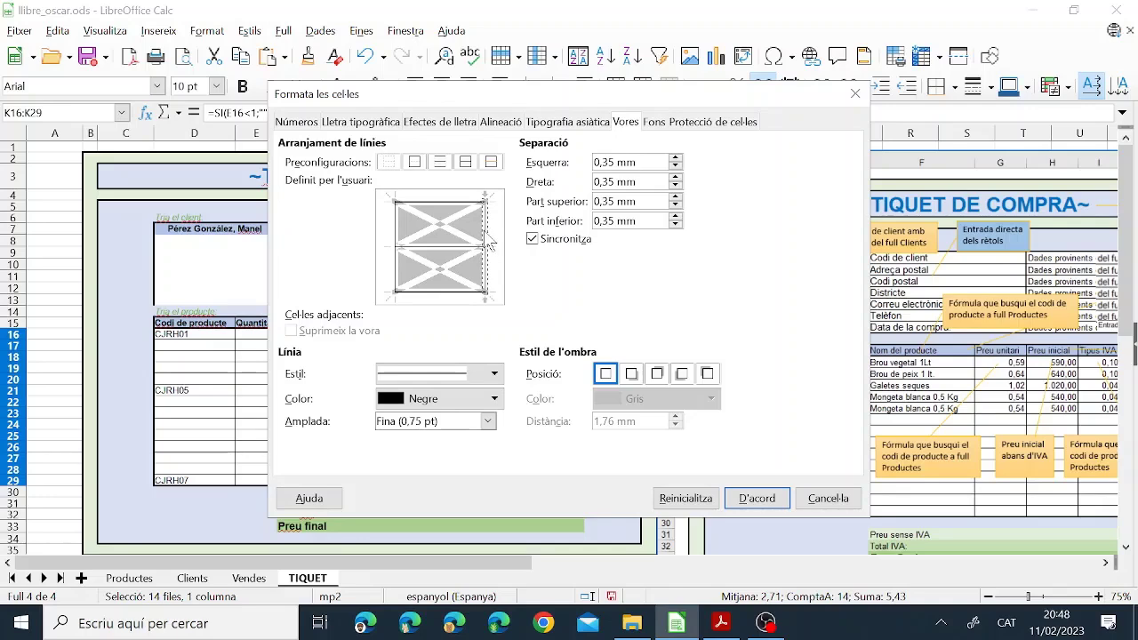
left_click(488, 421)
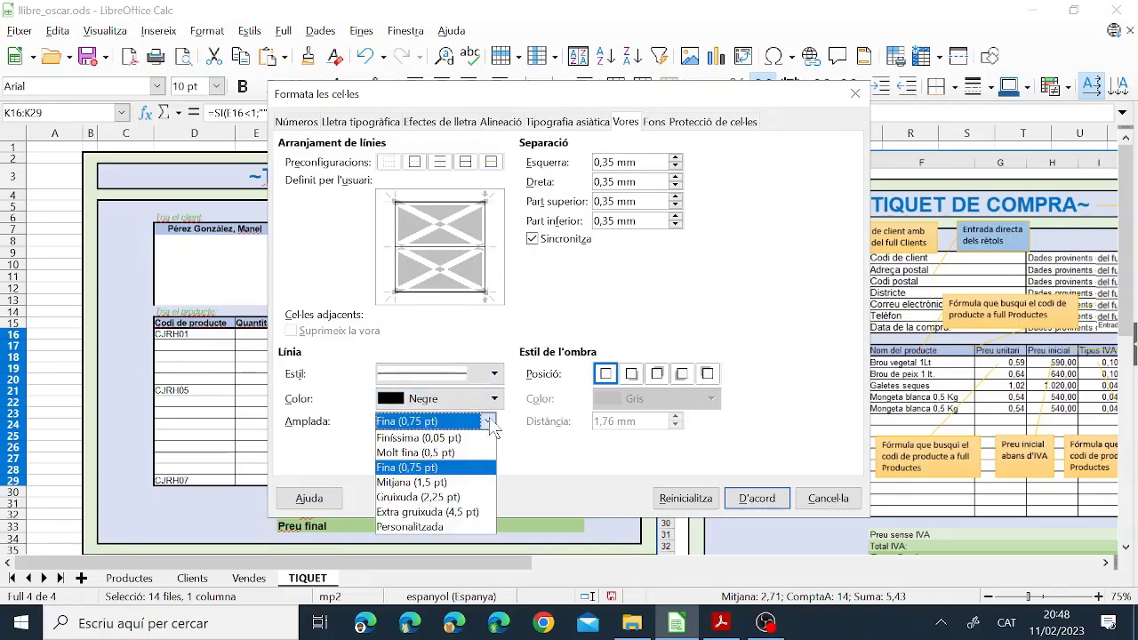
left_click(458, 482)
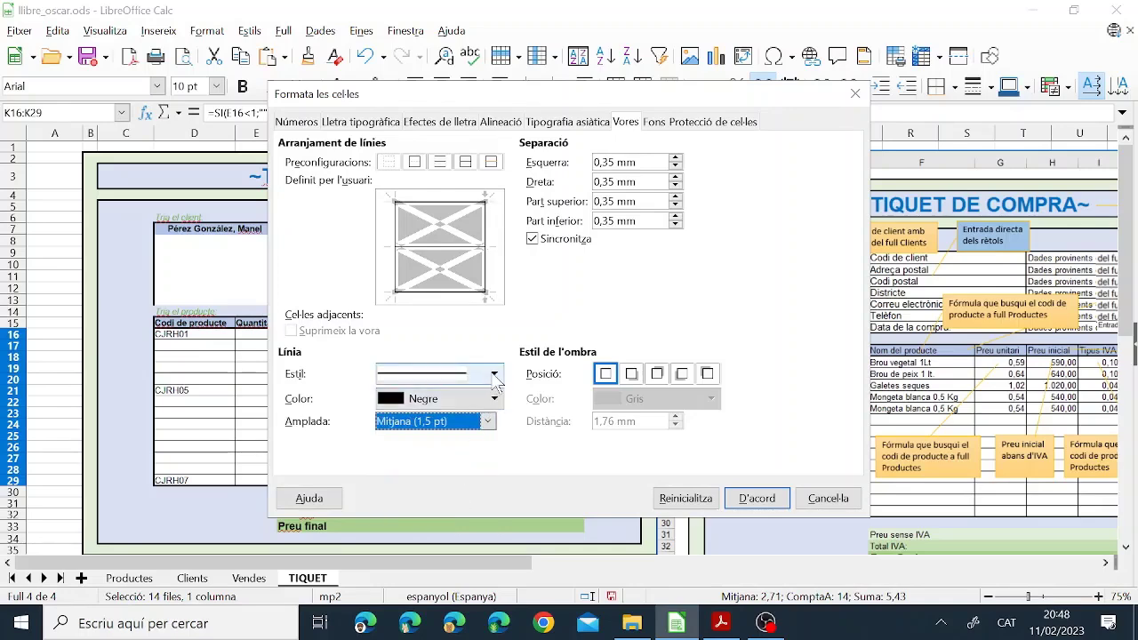
left_click(487, 425)
left_click(433, 500)
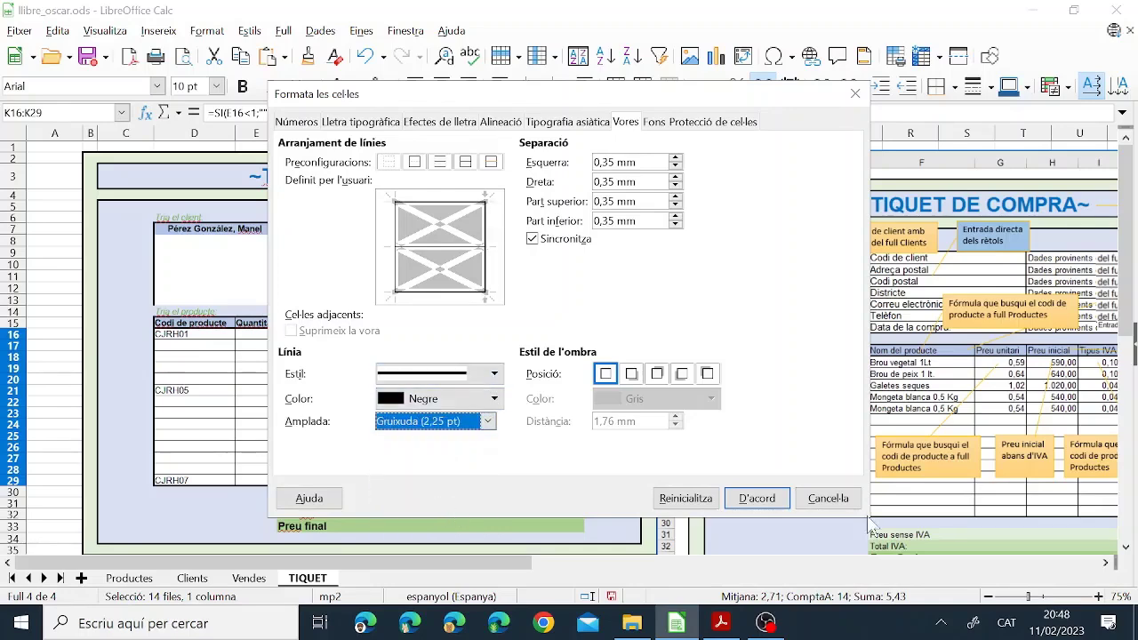
left_click(757, 498)
left_click(601, 356)
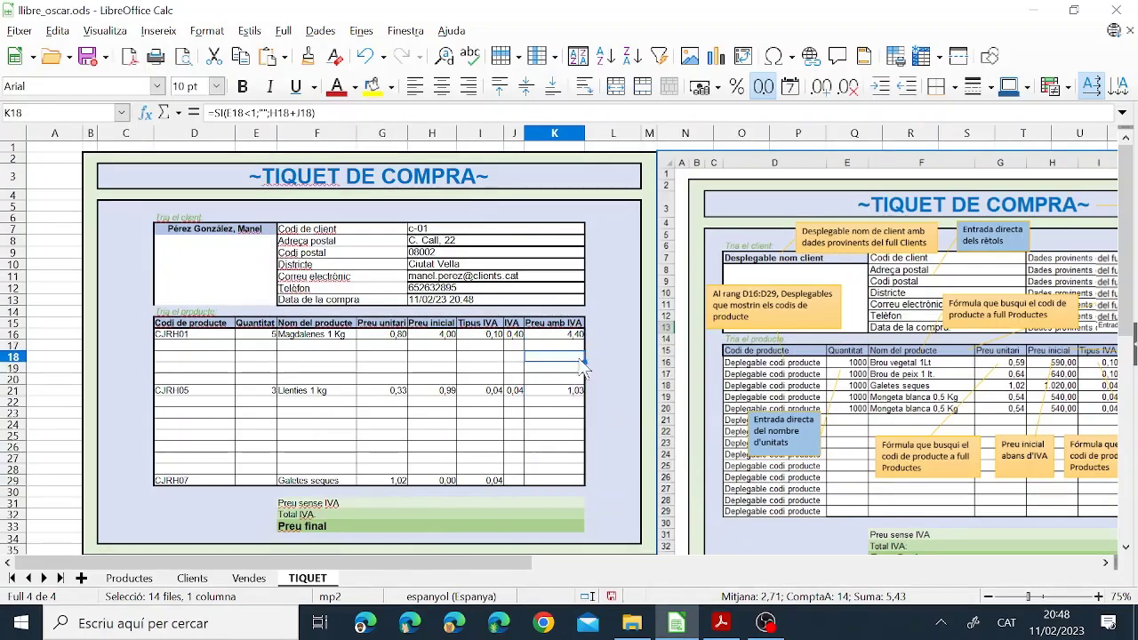
left_click(599, 469)
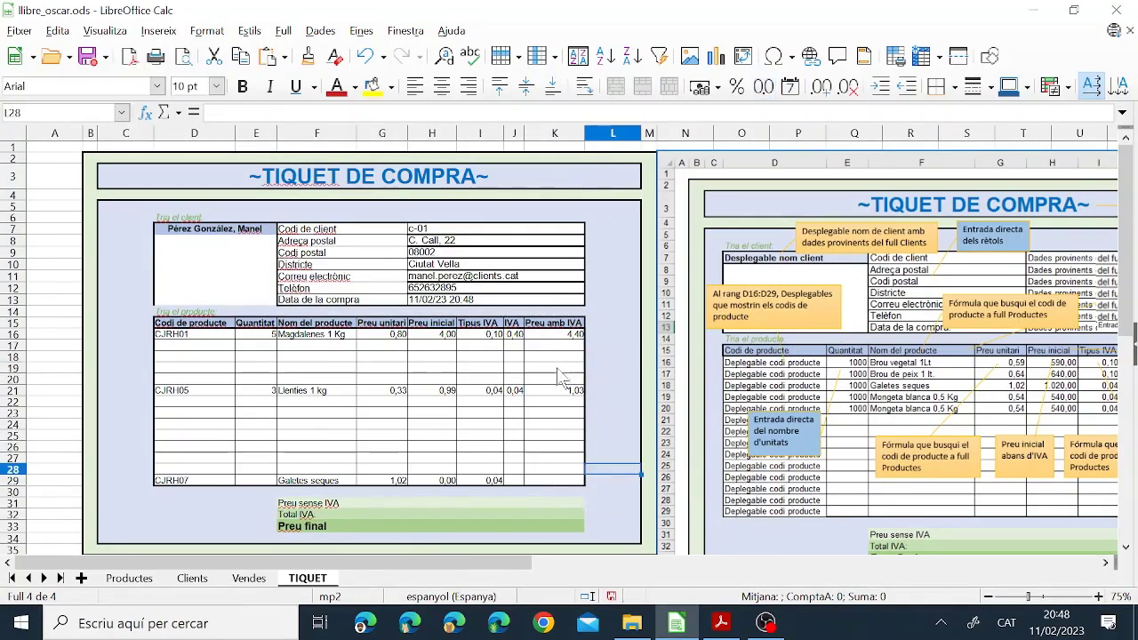
Set the right border of the cells K16:K29 to the width Mitjana (1,5 pt)
left_click_drag(558, 336, 556, 481)
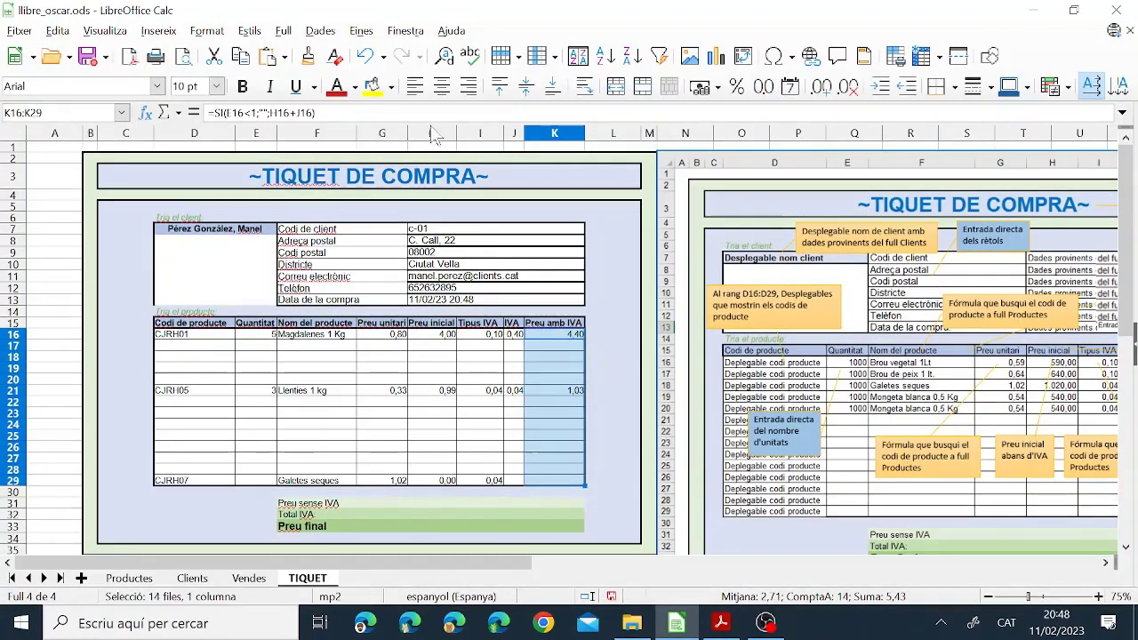
left_click(200, 31)
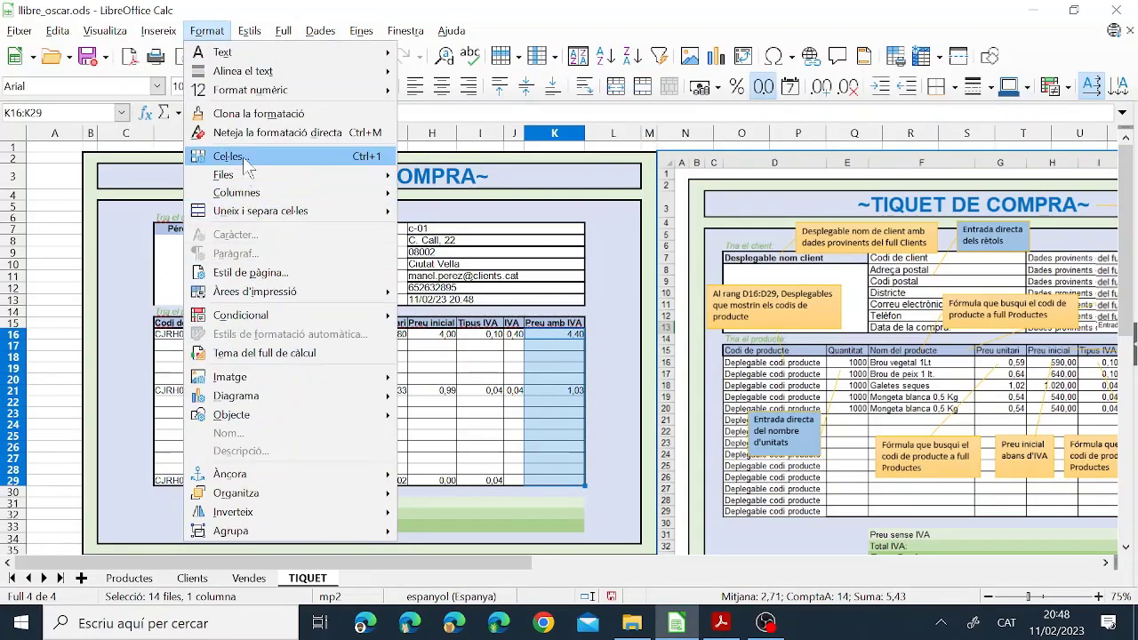
left_click(254, 156)
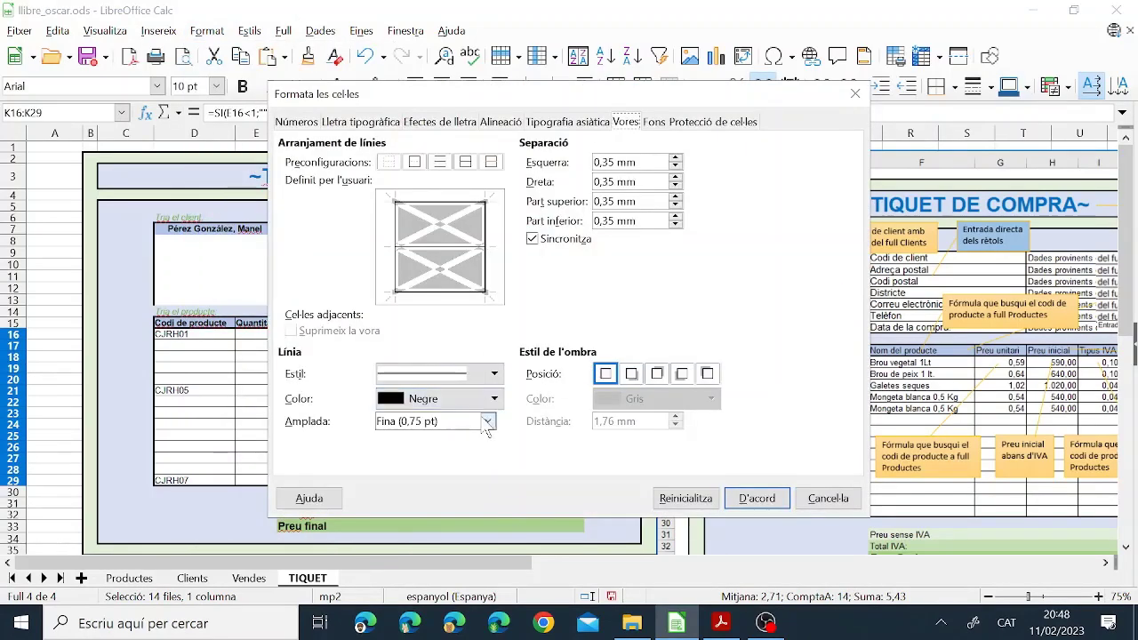
left_click(488, 422)
left_click(488, 425)
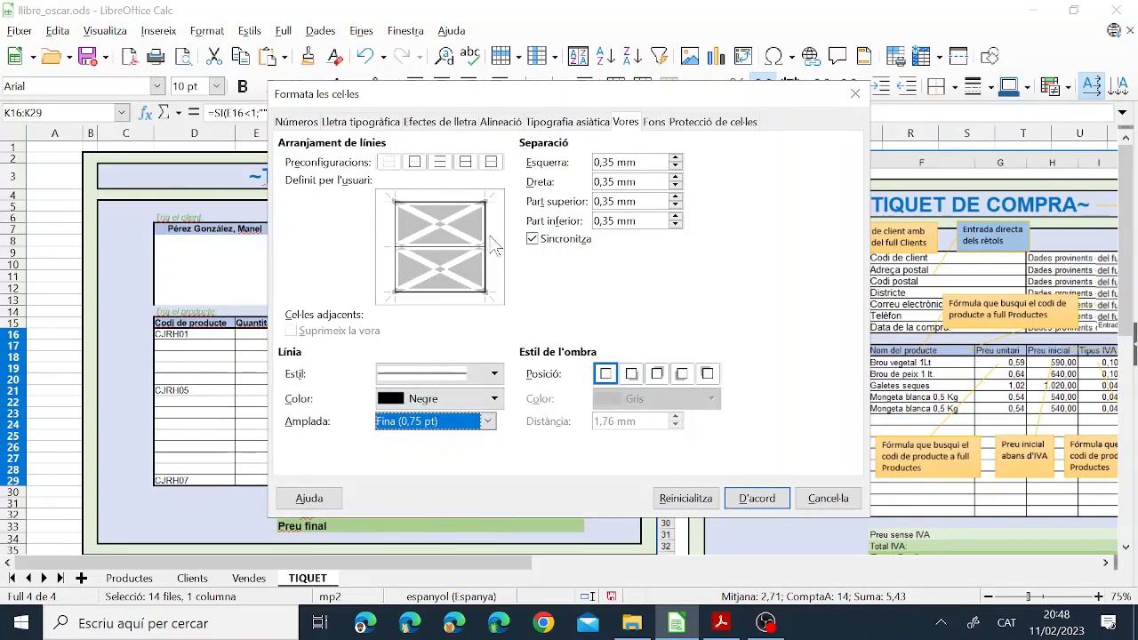
left_click(492, 251)
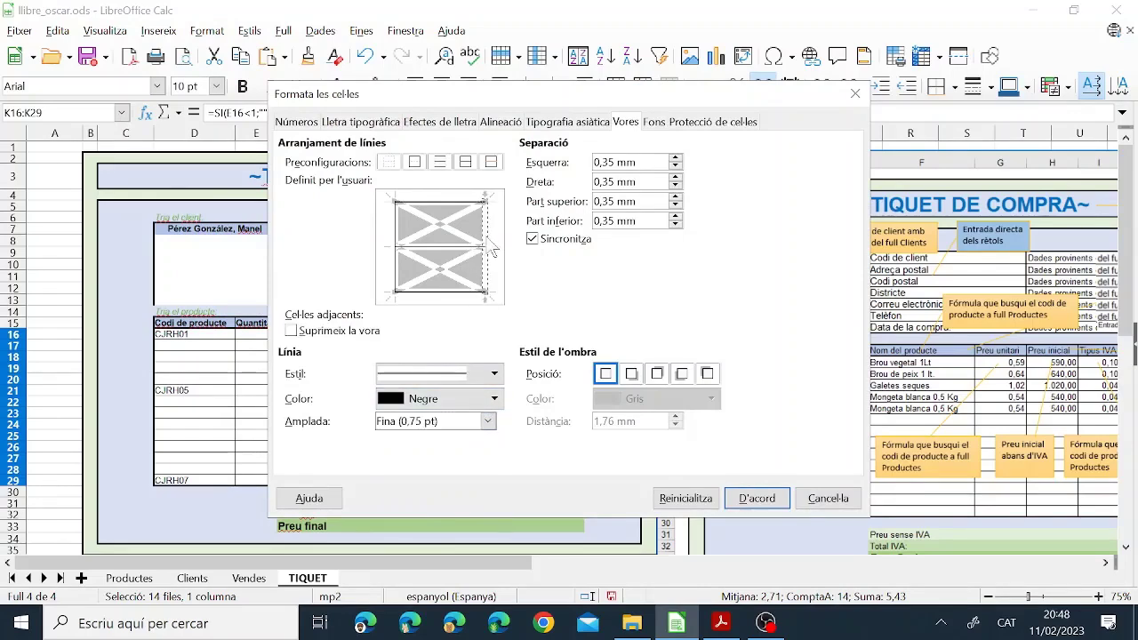
left_click(488, 421)
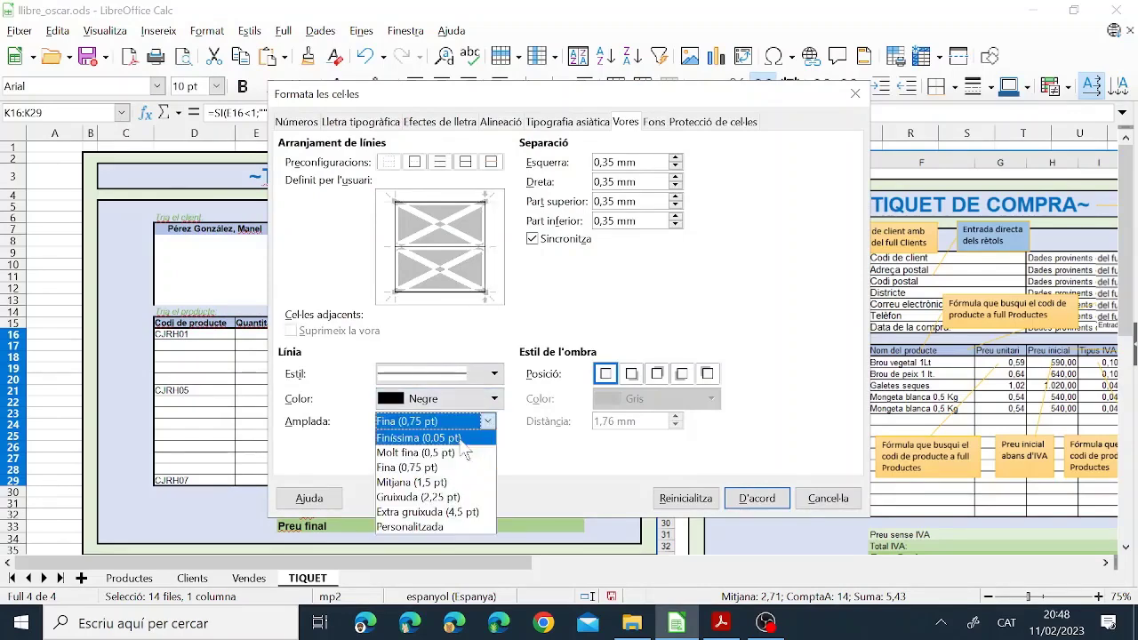
left_click(449, 482)
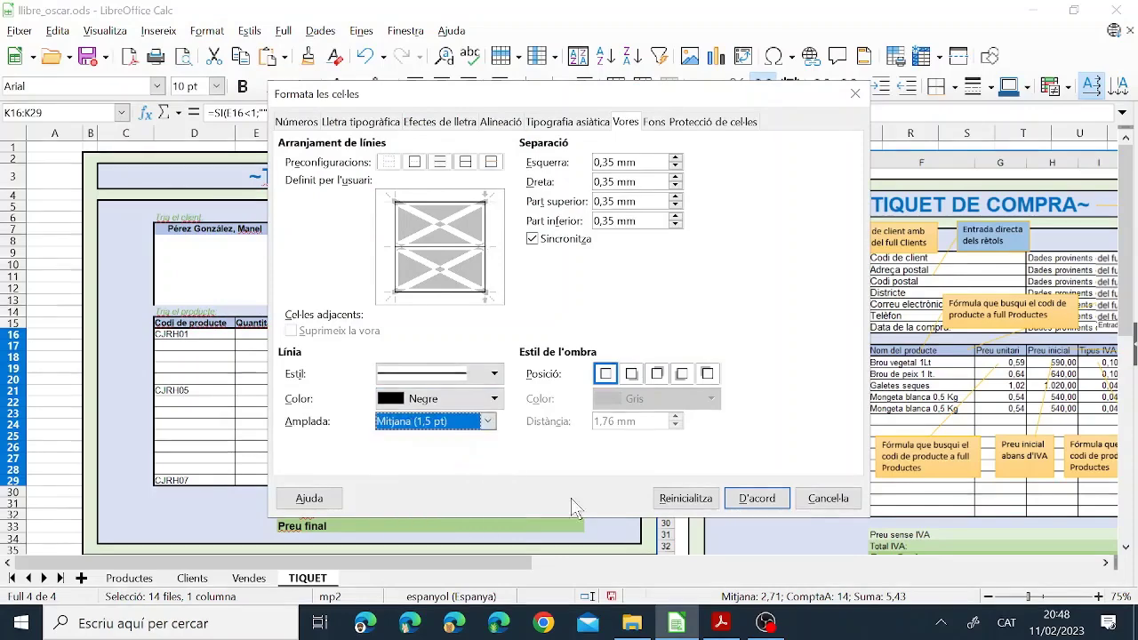
left_click(756, 498)
left_click(487, 414)
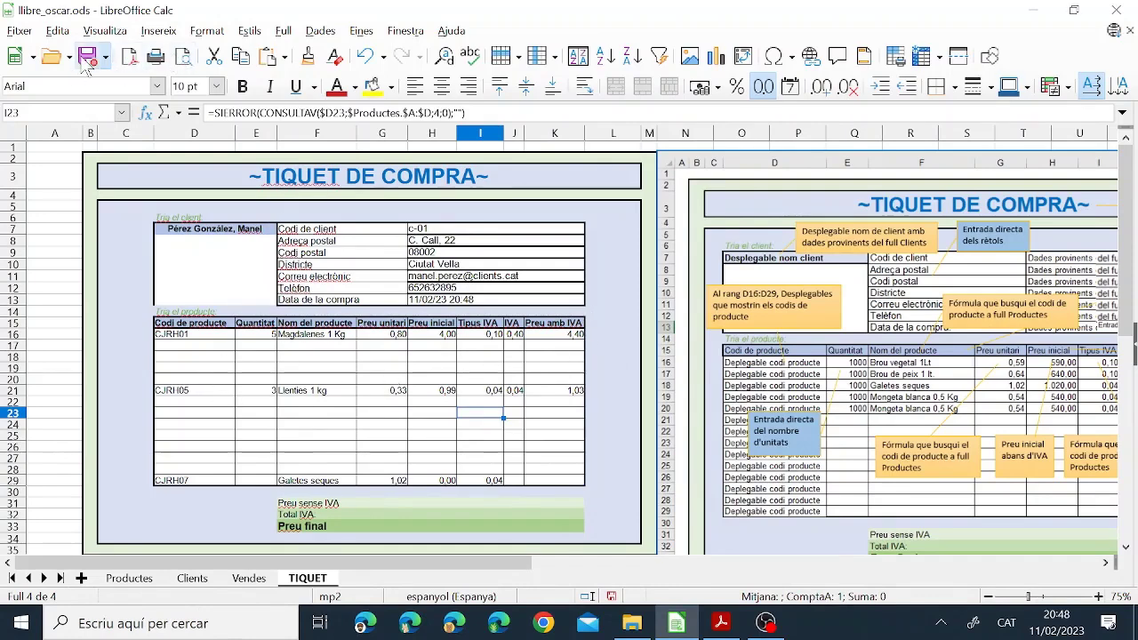
Switch to the assignment PDF in Acrobat Reader to read the instruction for cells K31, K32 and K33 on page 4
left_click(721, 623)
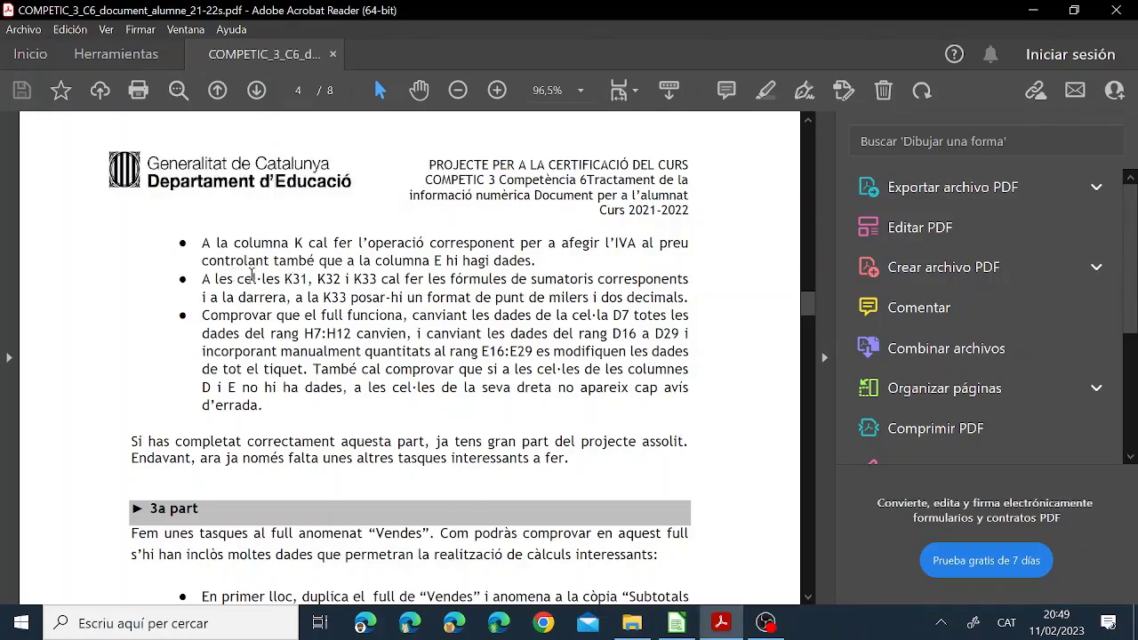
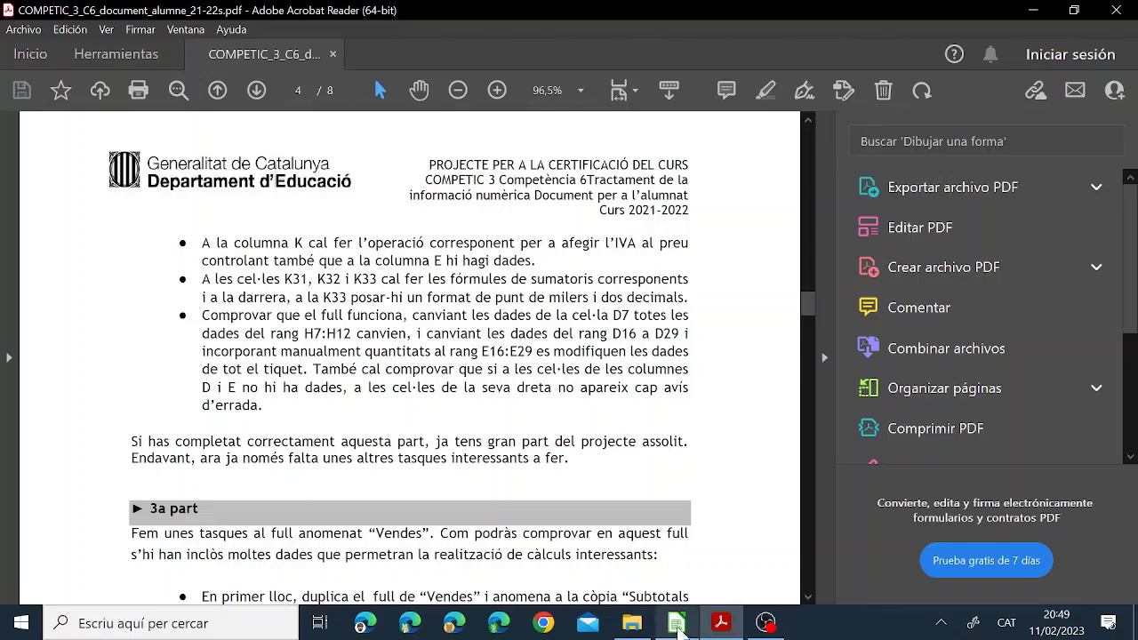
Switch to the llibre_oscar.ods spreadsheet and enter =SUMA(K16:K29) in cell K31 of the TIQUET sheet for Preu sense IVA
left_click(676, 623)
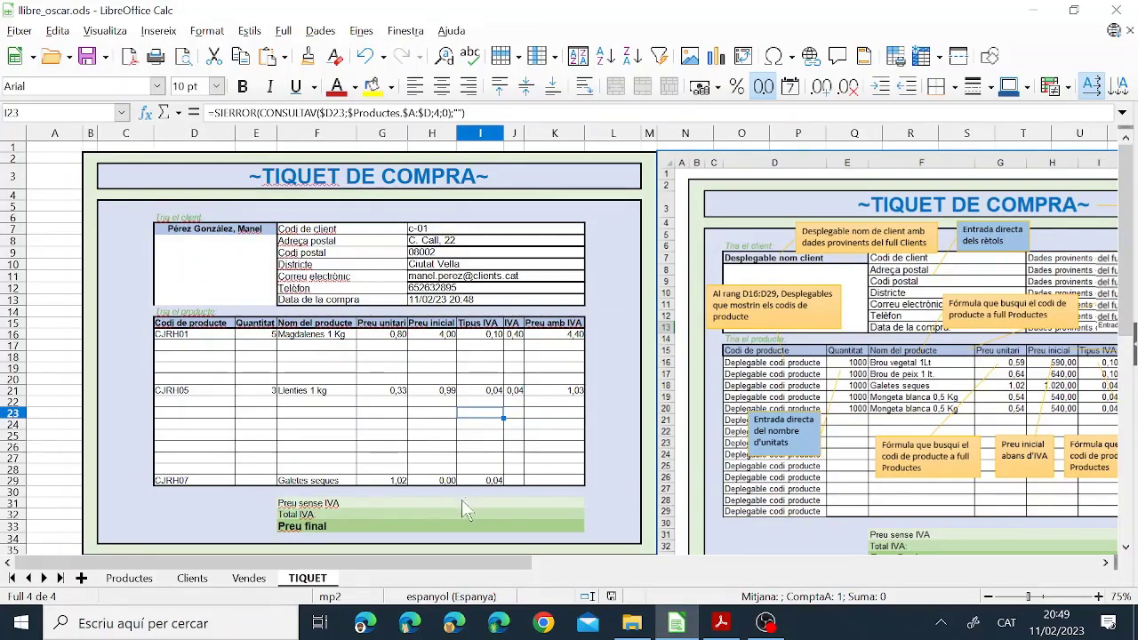
left_click(384, 505)
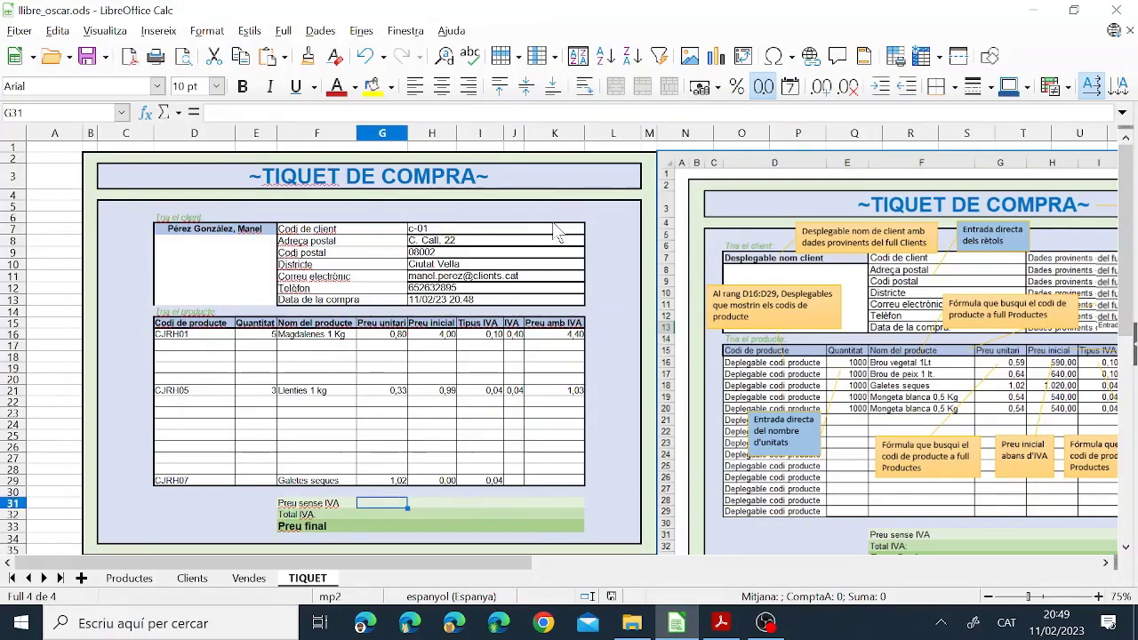
left_click(538, 505)
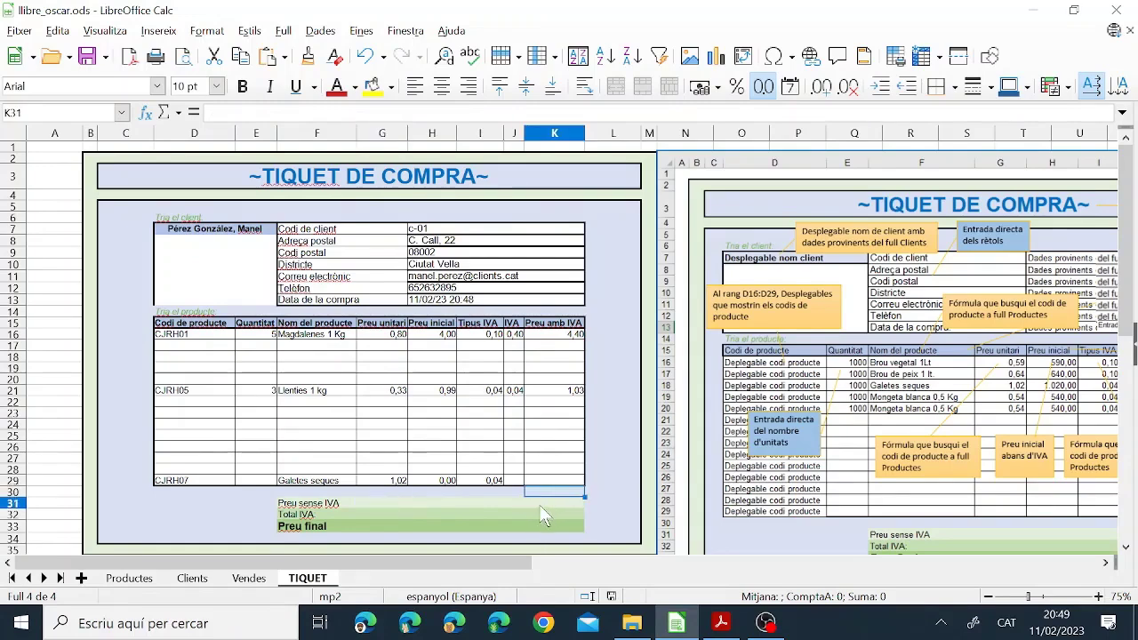
left_click(539, 514)
left_click(539, 503)
type("=suma(")
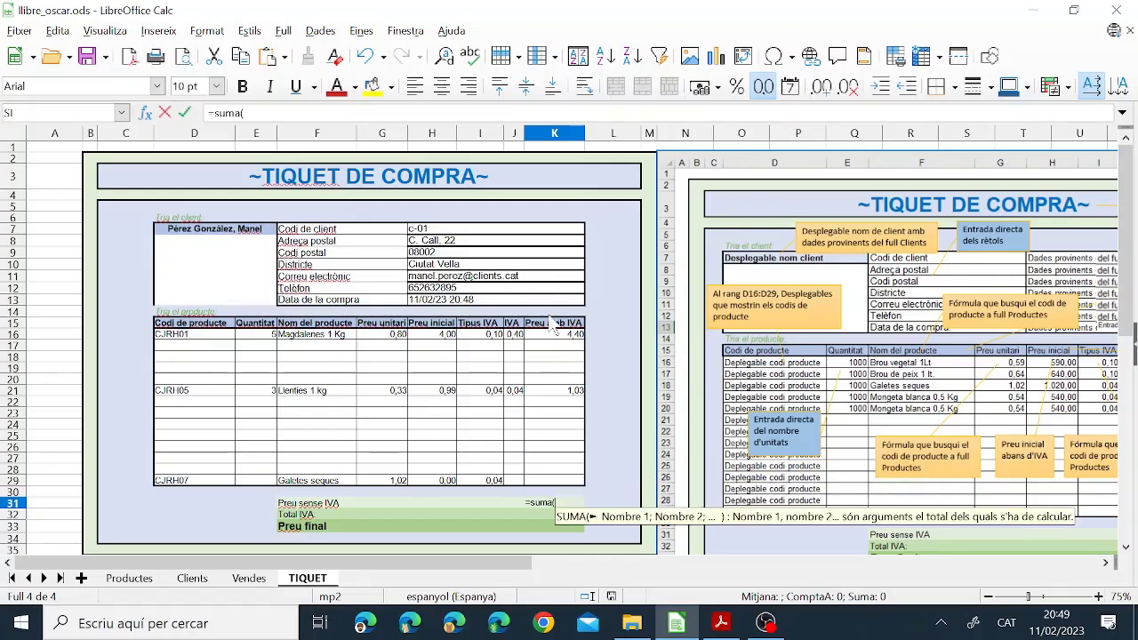
left_click_drag(553, 335, 547, 485)
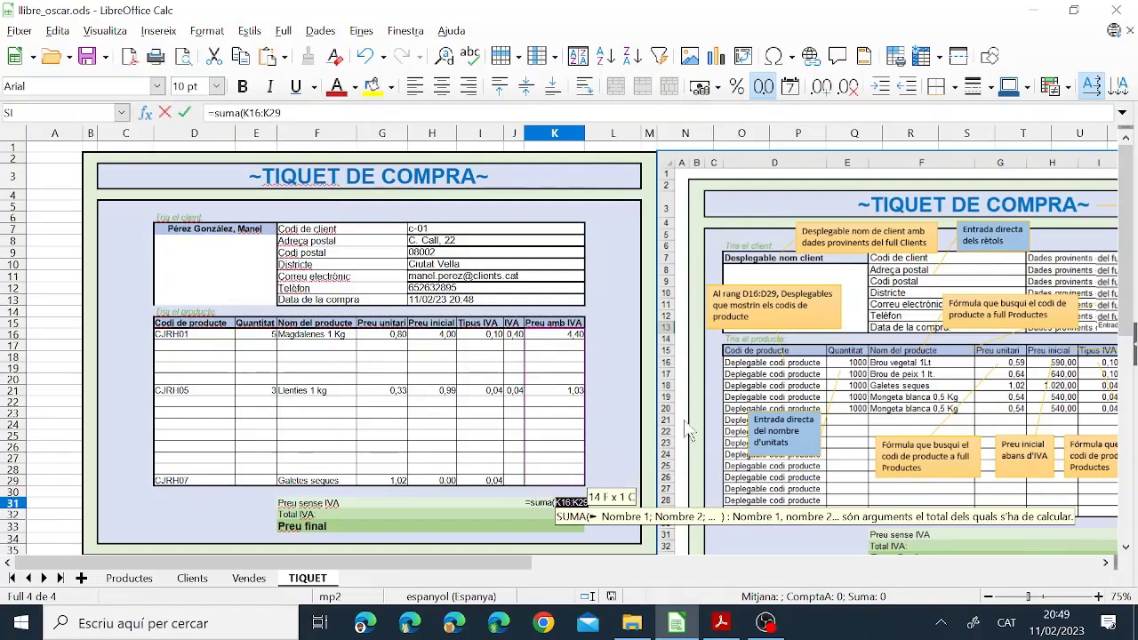
type(")")
key("Return")
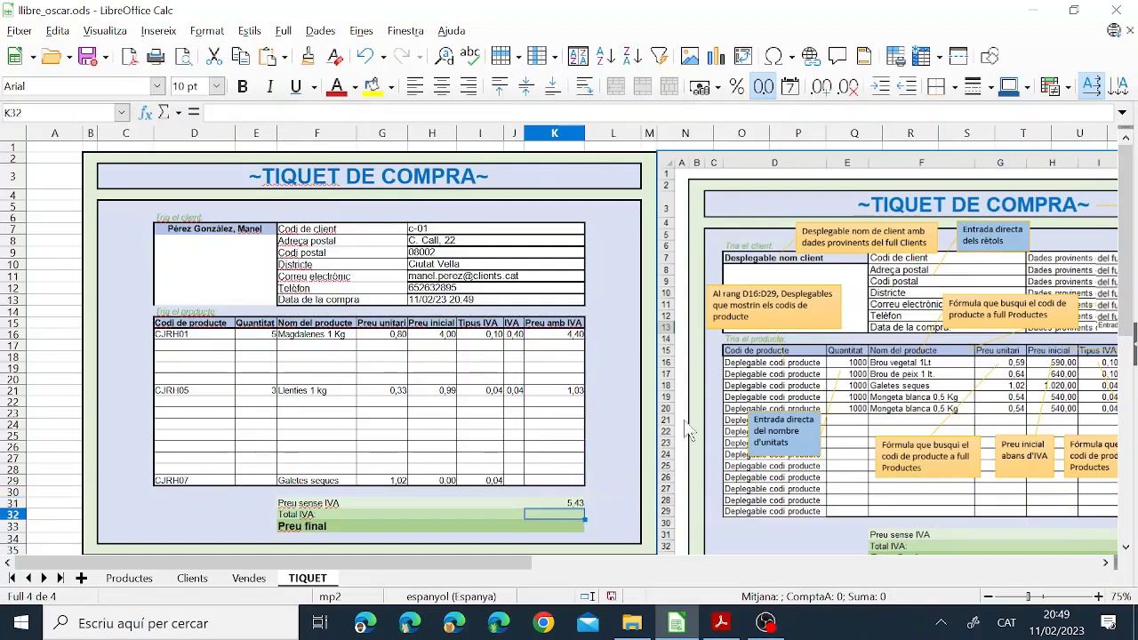
Replace the Preu sense IVA formula in K31 with a sum of the initial prices, =SUMA(H16:H29)
left_click(539, 504)
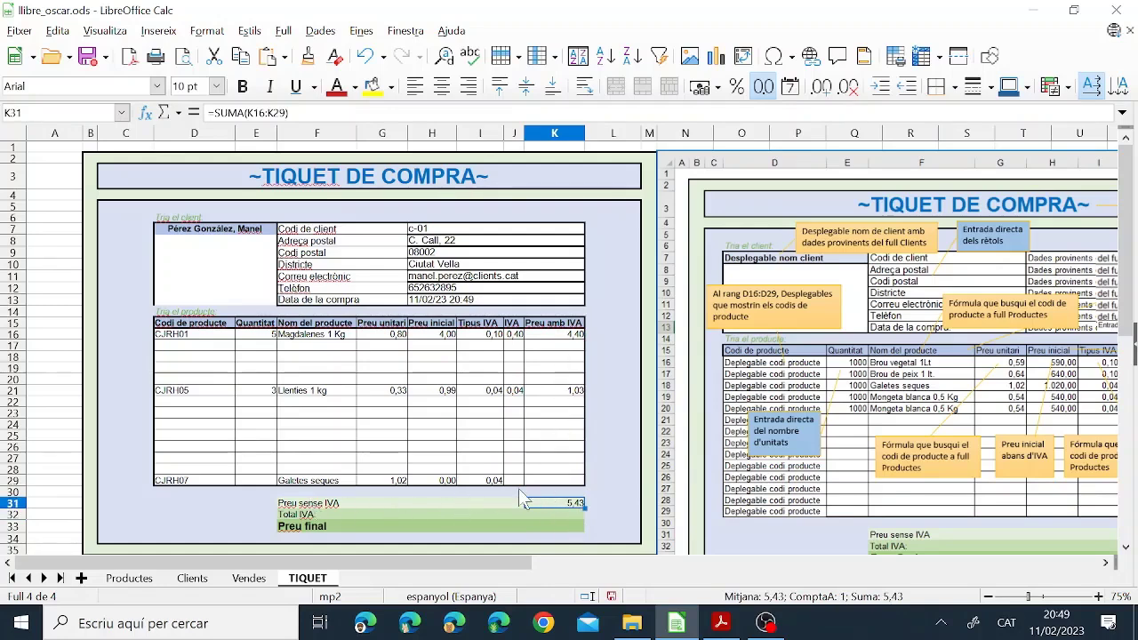
type("=suma(")
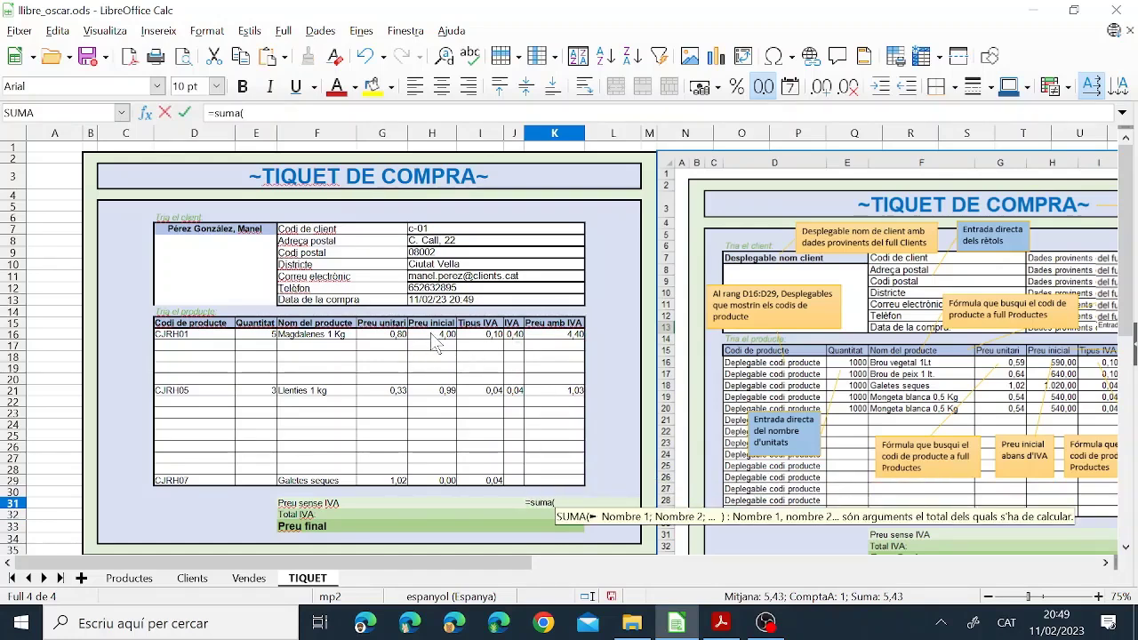
left_click_drag(433, 340, 440, 494)
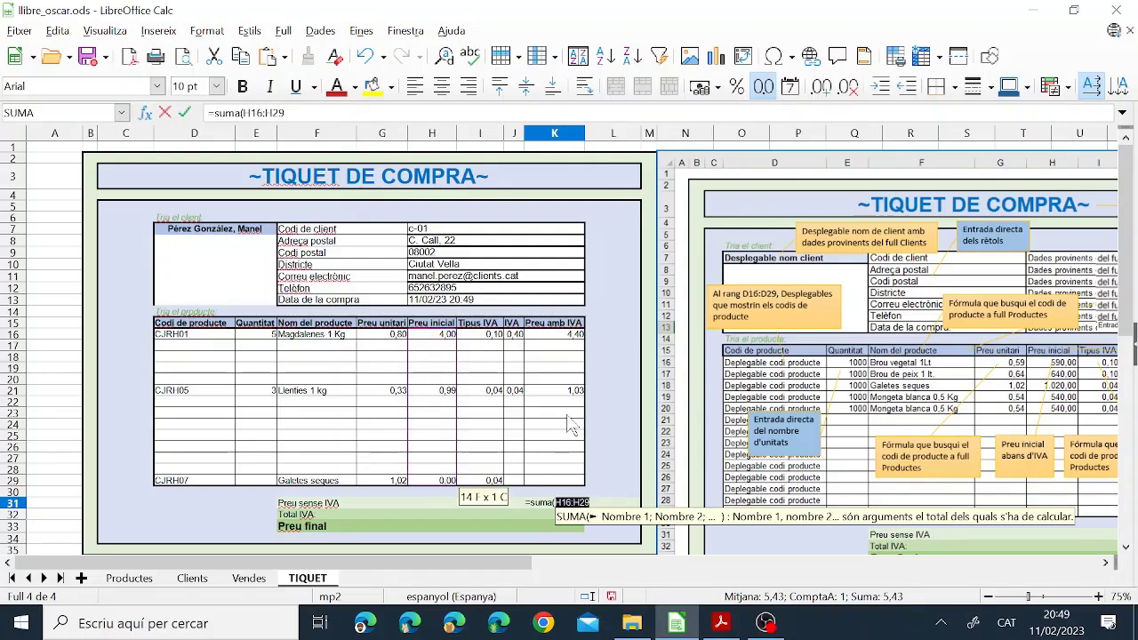
type(")")
key("Return")
Enter a formula in K32 for Total IVA that sums the IVA amounts in J16:J29
type("=suma")
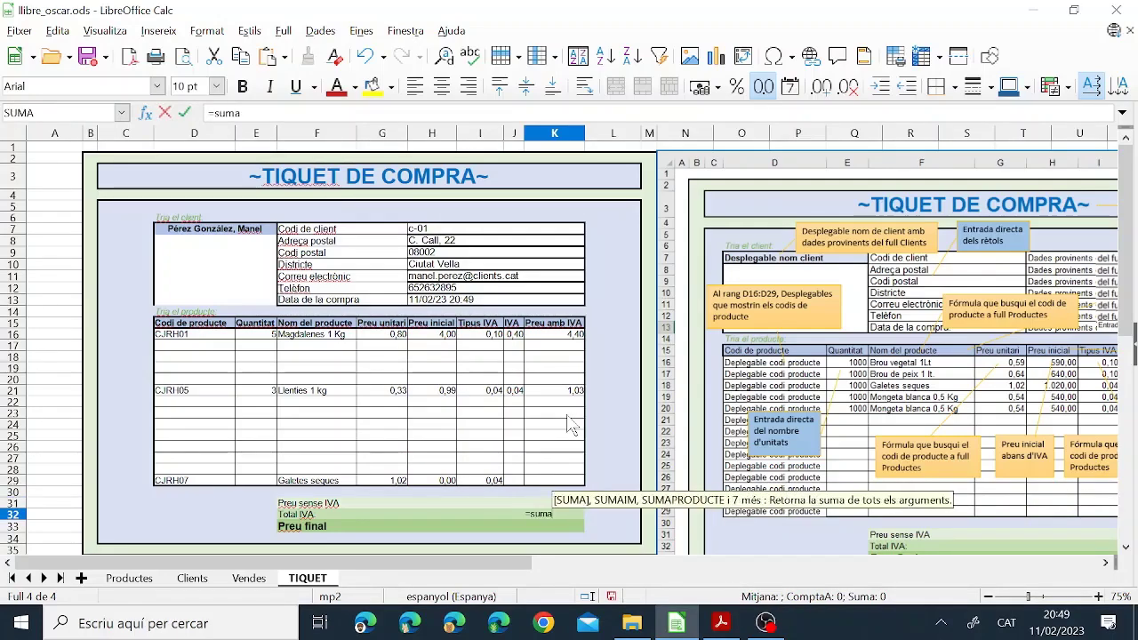
type("(")
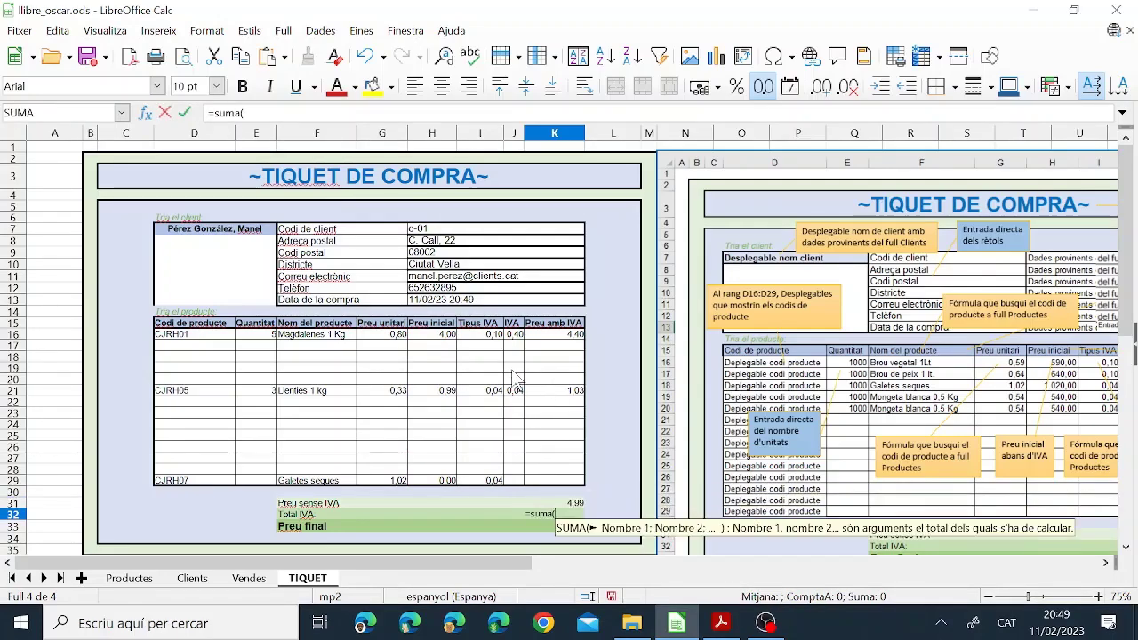
left_click_drag(516, 337, 524, 486)
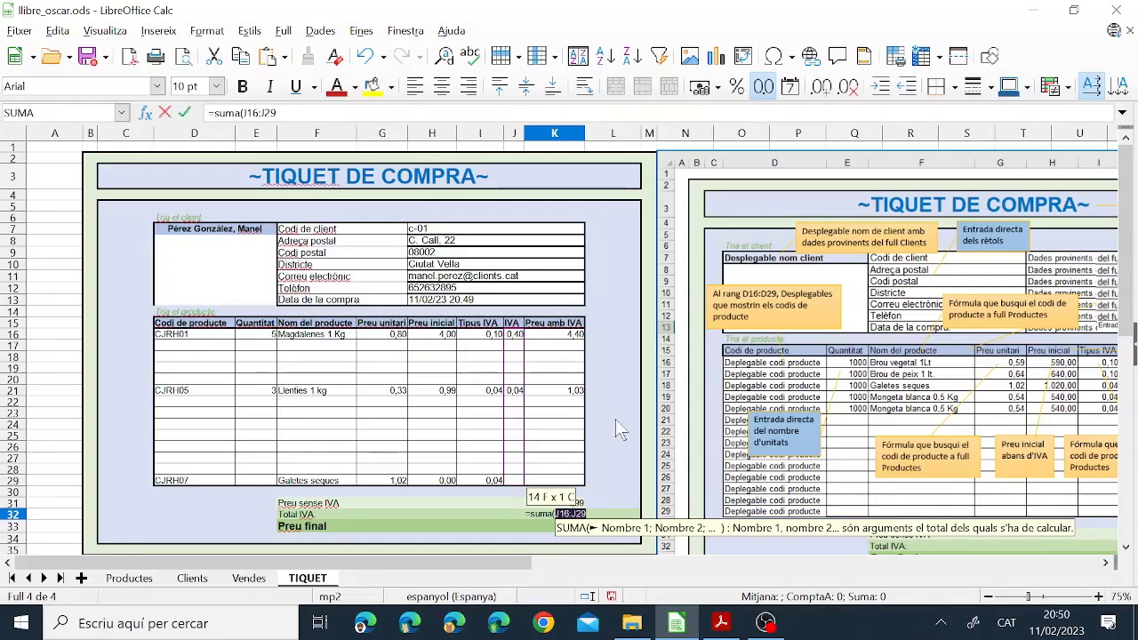
key("Return")
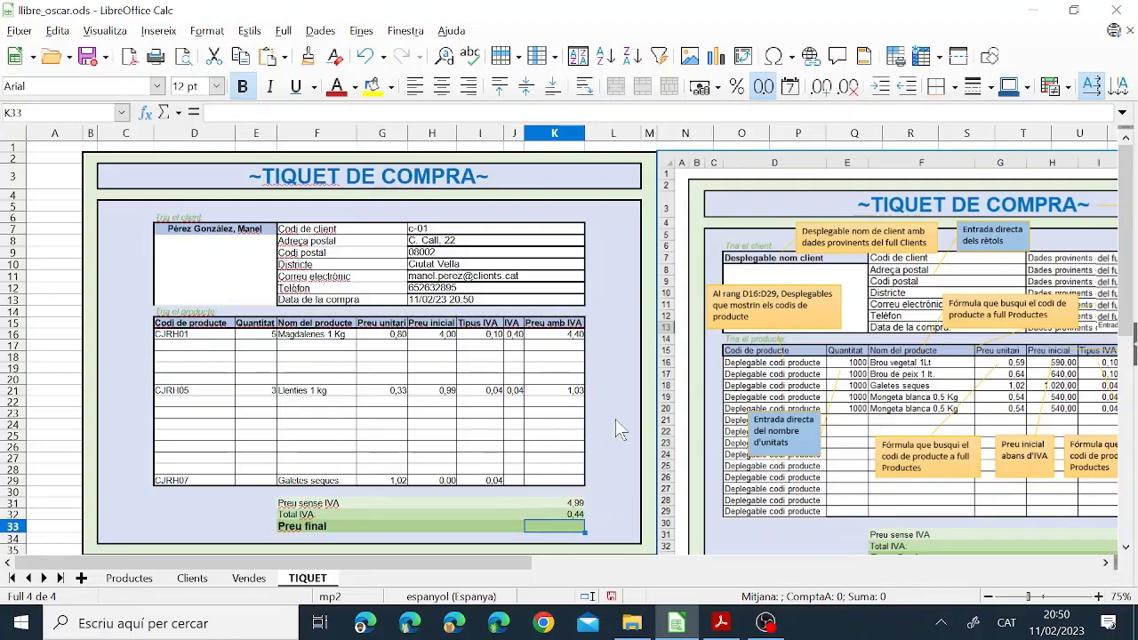
Enter =SUMA(K16:K29) in K33 as the Preu final formula
type("=suma(")
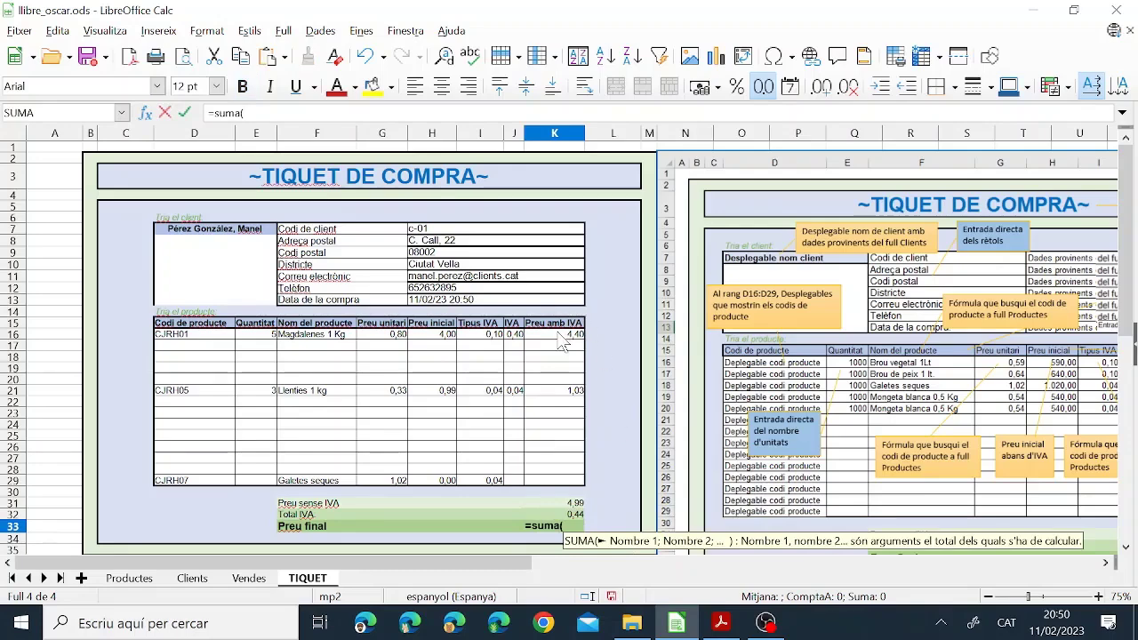
left_click_drag(560, 342, 595, 466)
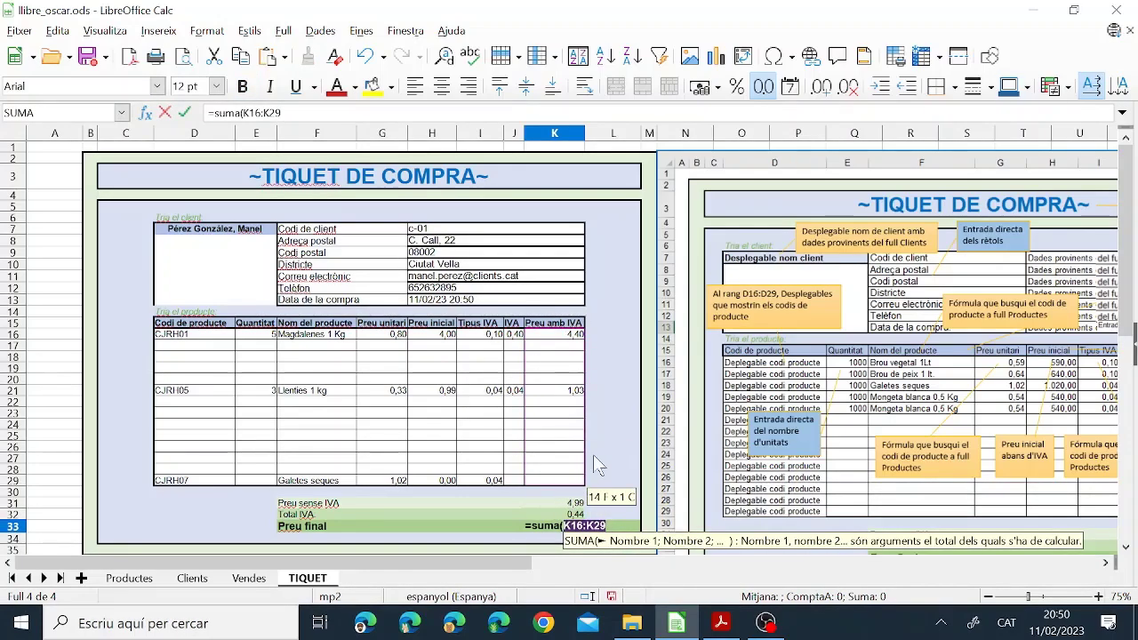
type(")")
key("Return")
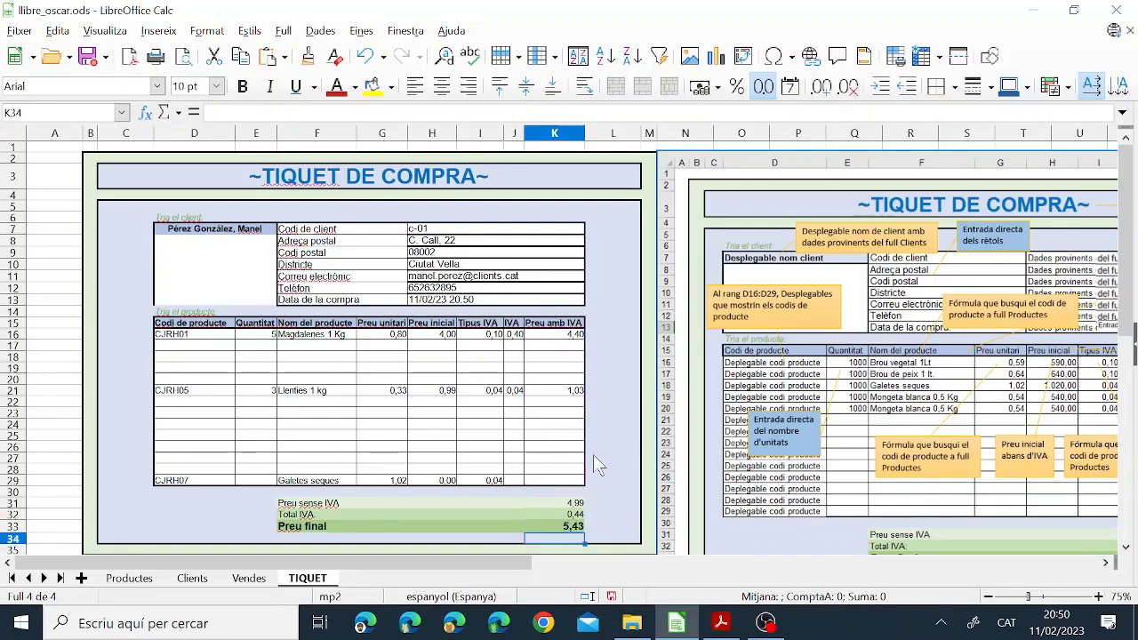
Replace the Preu final formula in K33 with =SUMA(K31:K32)
left_click(580, 526)
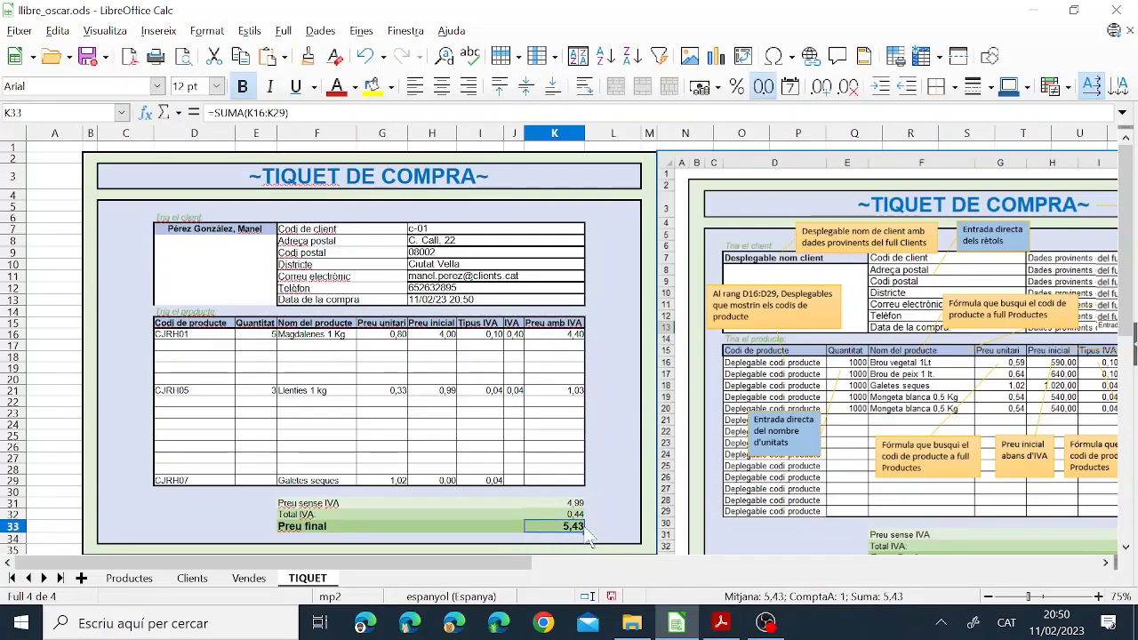
key("Delete")
type("=suma(")
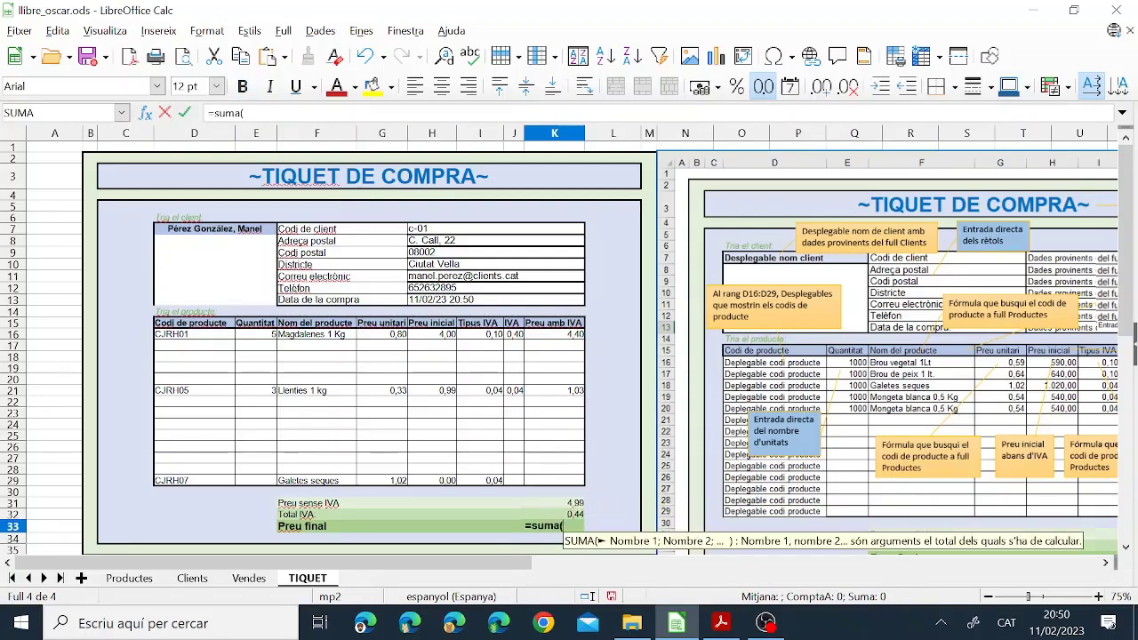
left_click_drag(576, 503, 576, 514)
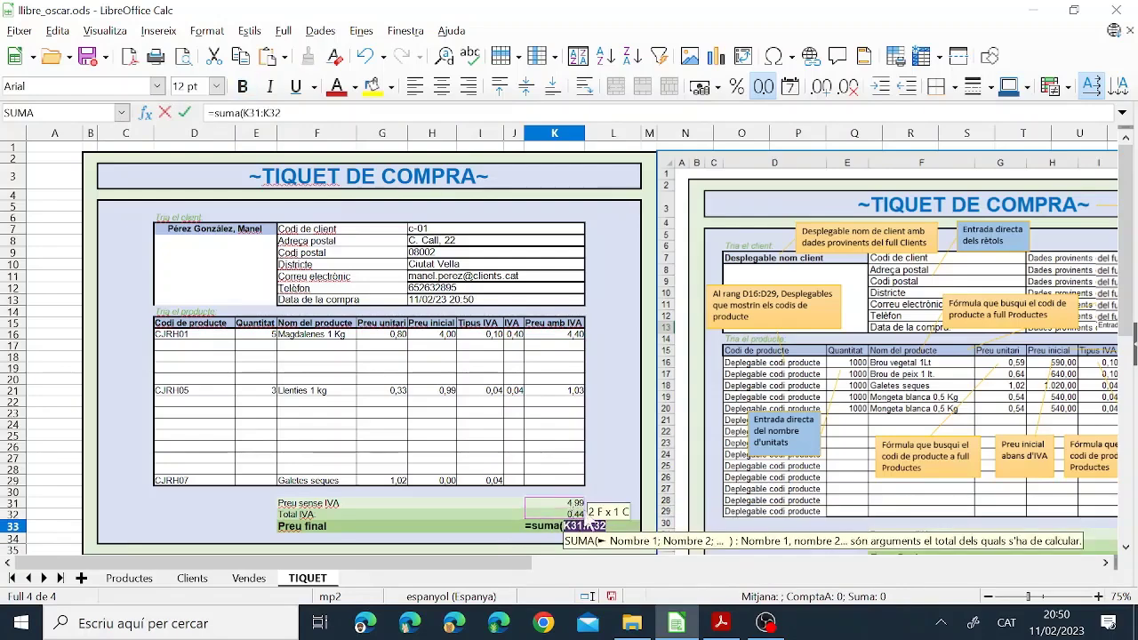
type(")")
key("Return")
key("Up")
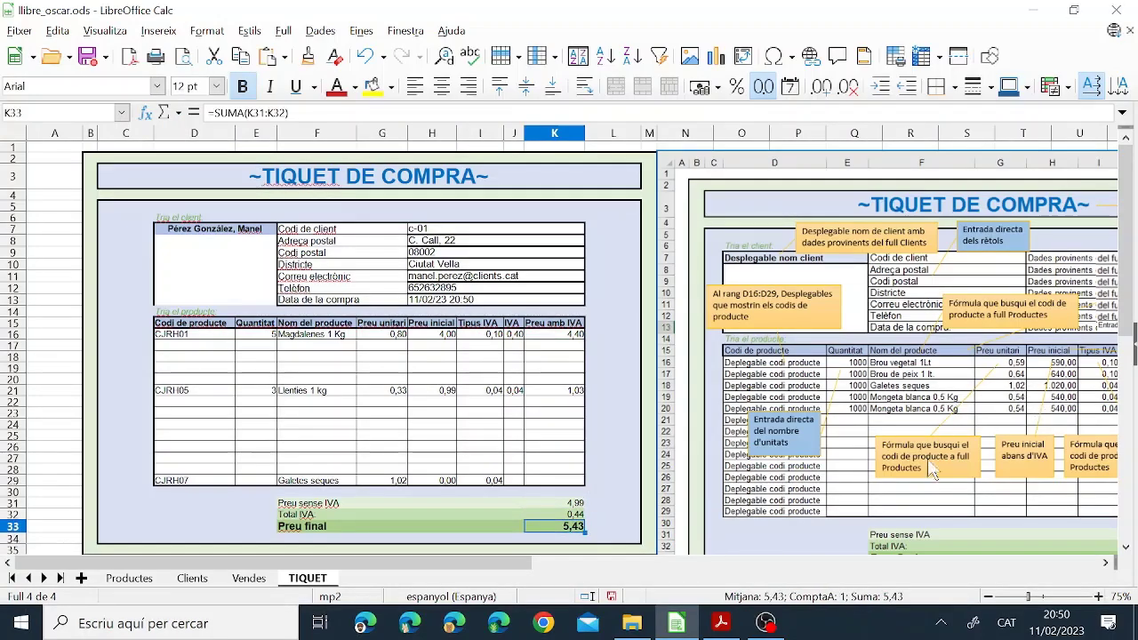
Reread the PDF instructions for K33 and check that cell's number format for a thousands separator and two decimals
left_click(721, 623)
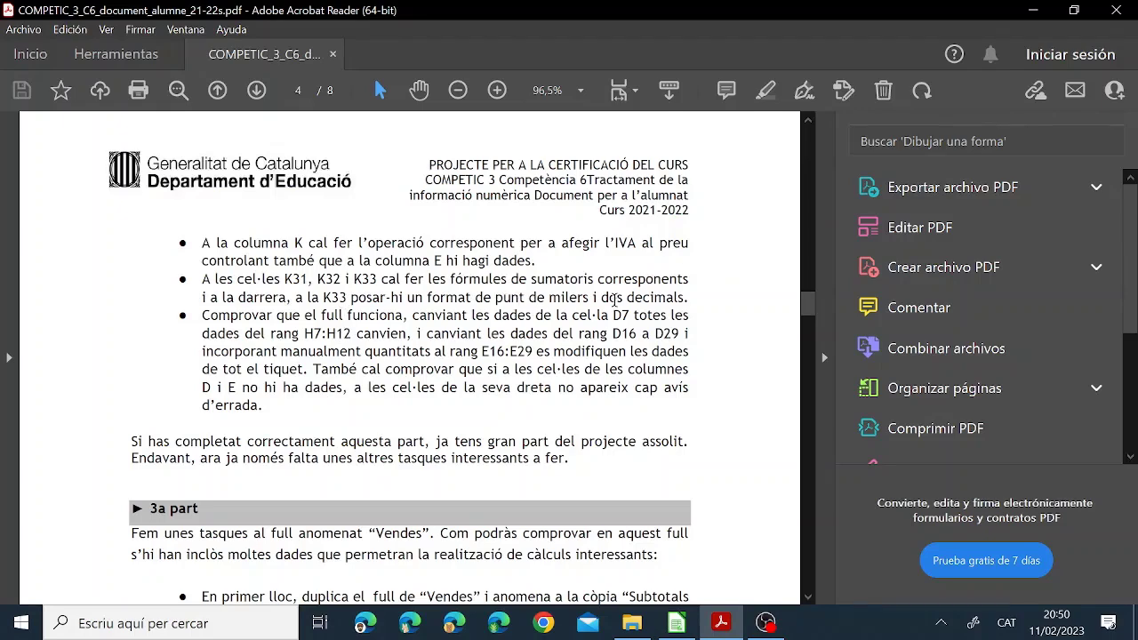
left_click(677, 622)
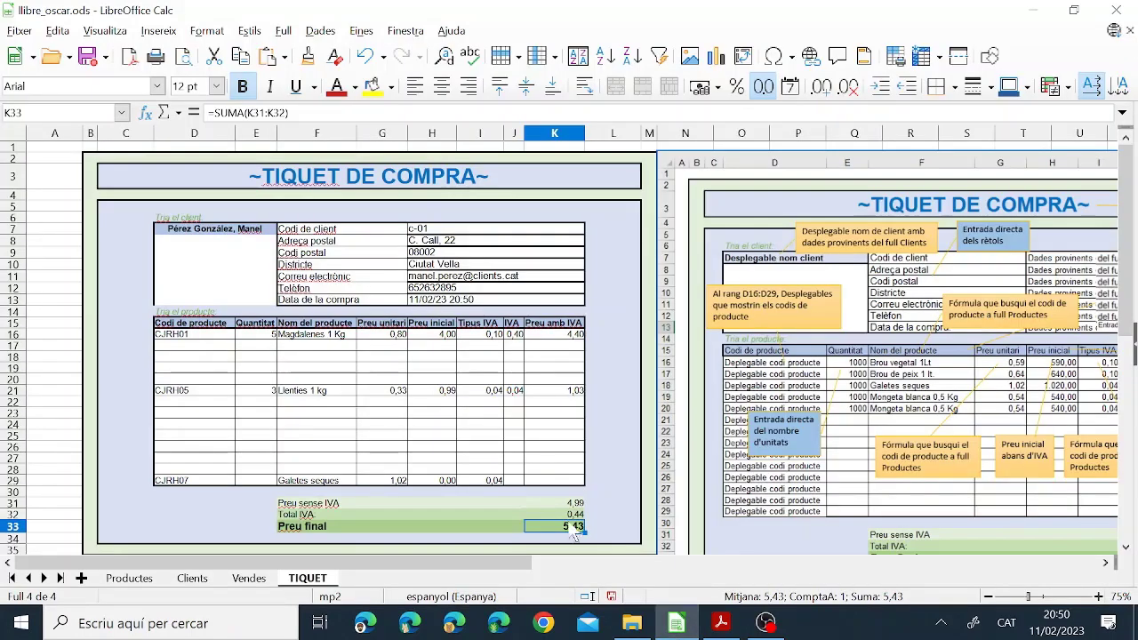
left_click(207, 30)
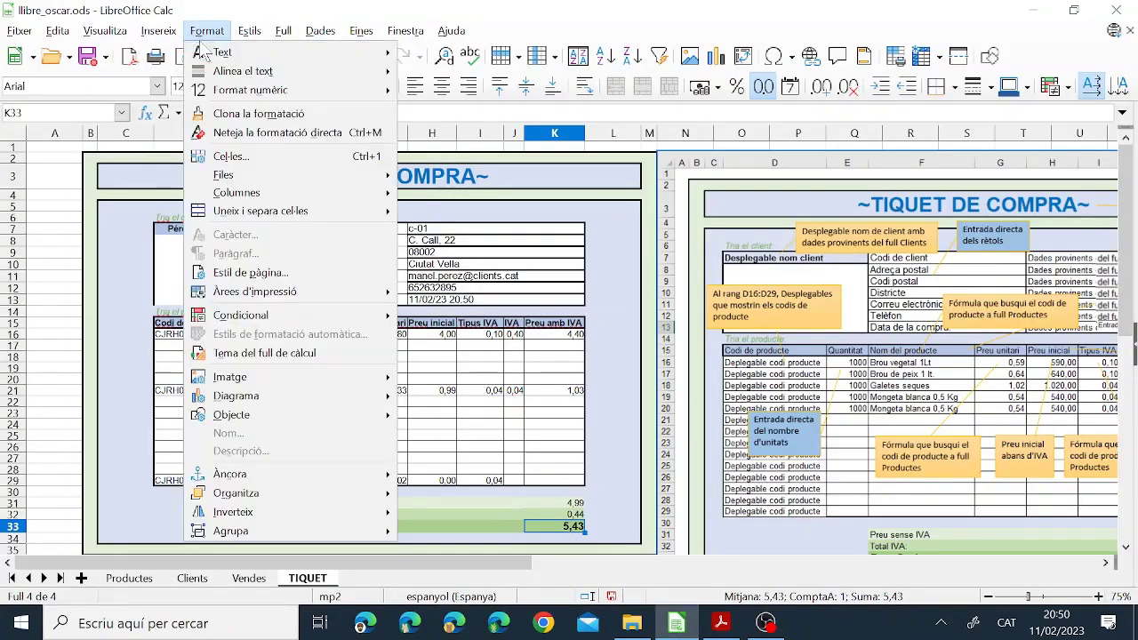
left_click(233, 158)
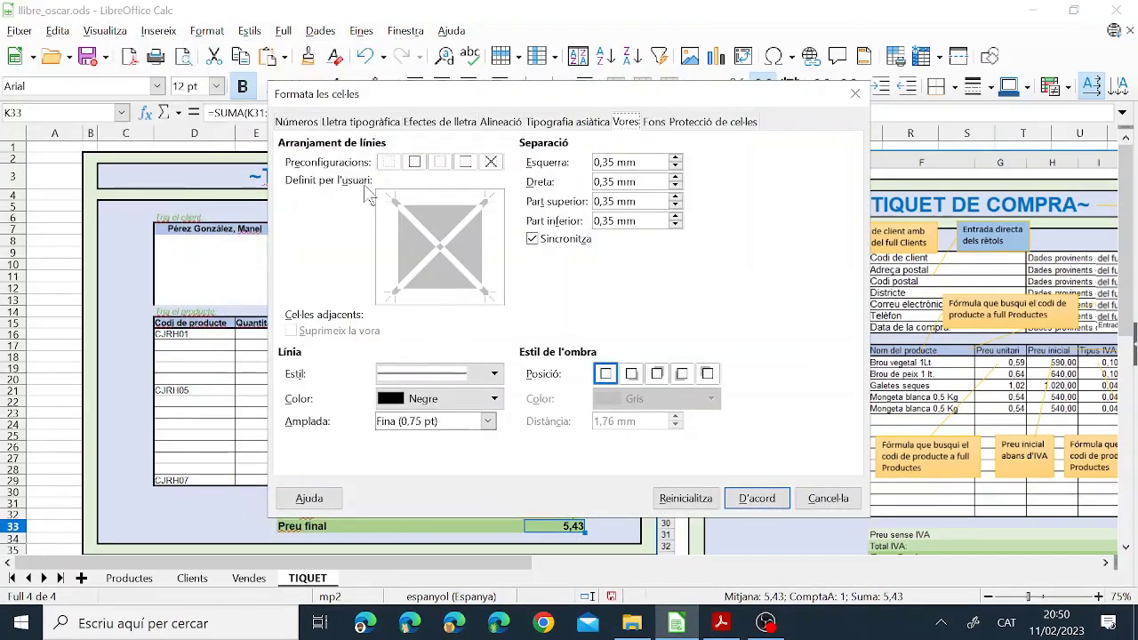
left_click(296, 121)
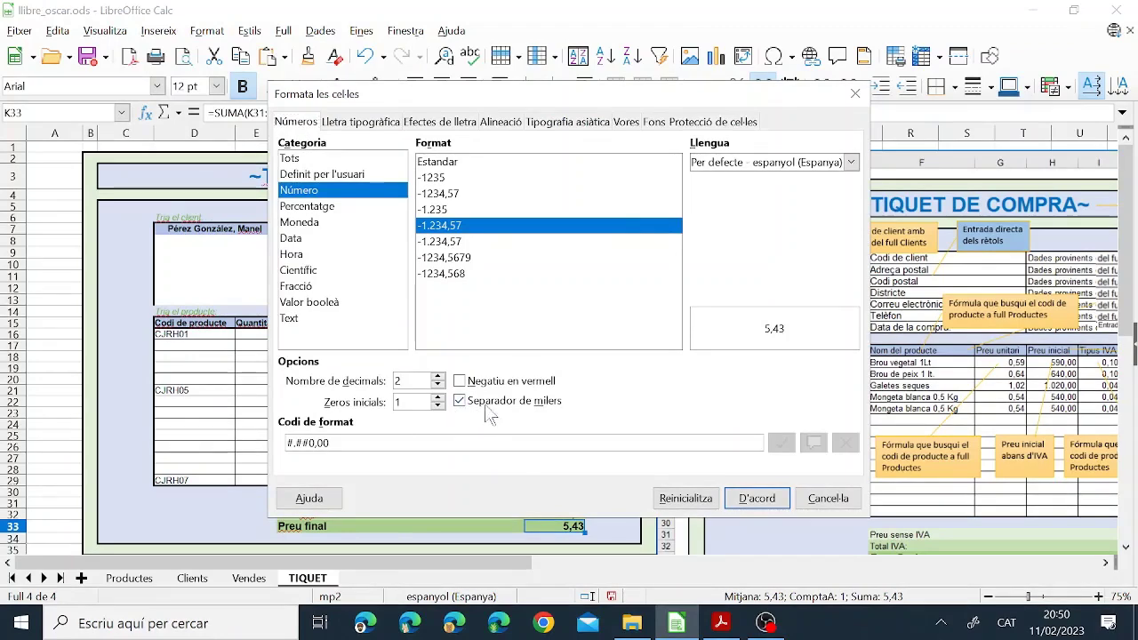
left_click(827, 498)
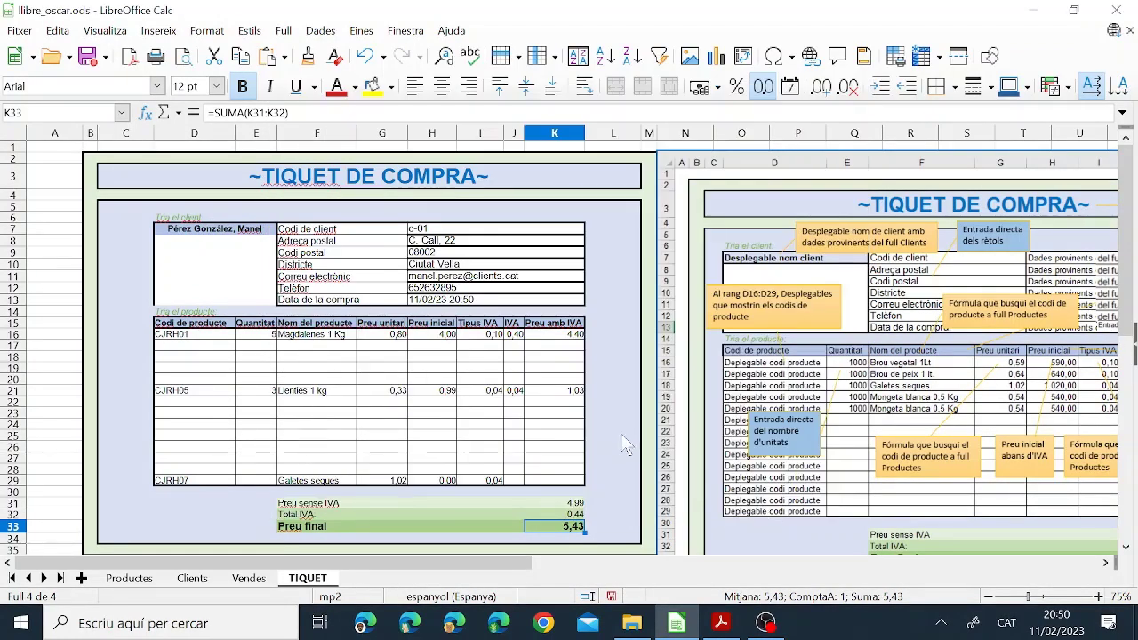
Set the quantity of product CJRH07 in E29 to 2
left_click(231, 346)
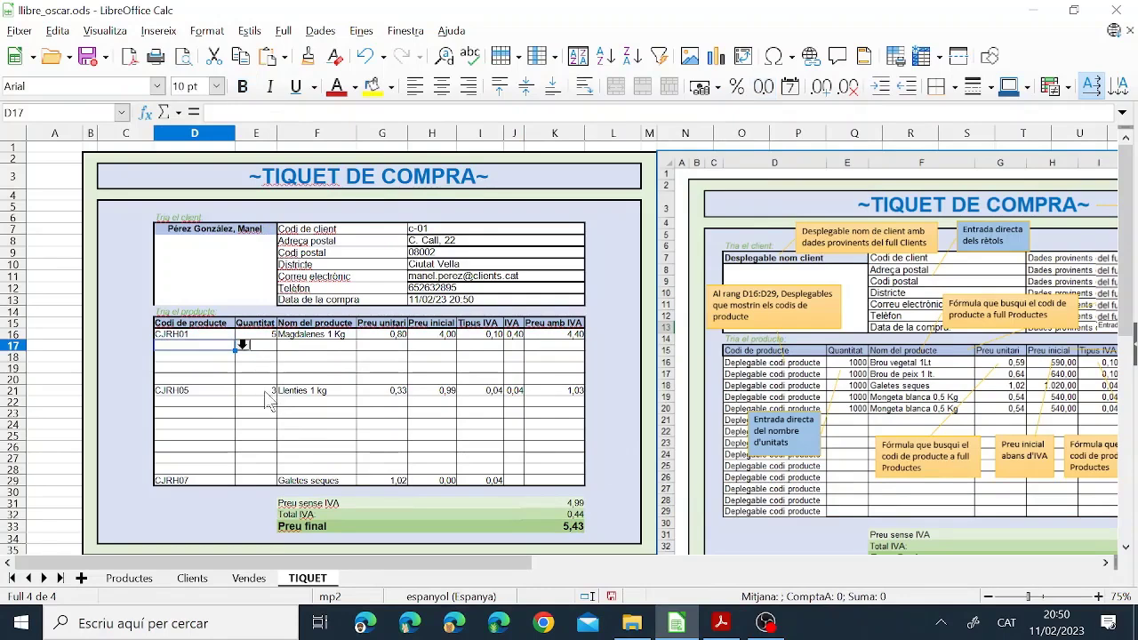
left_click(256, 481)
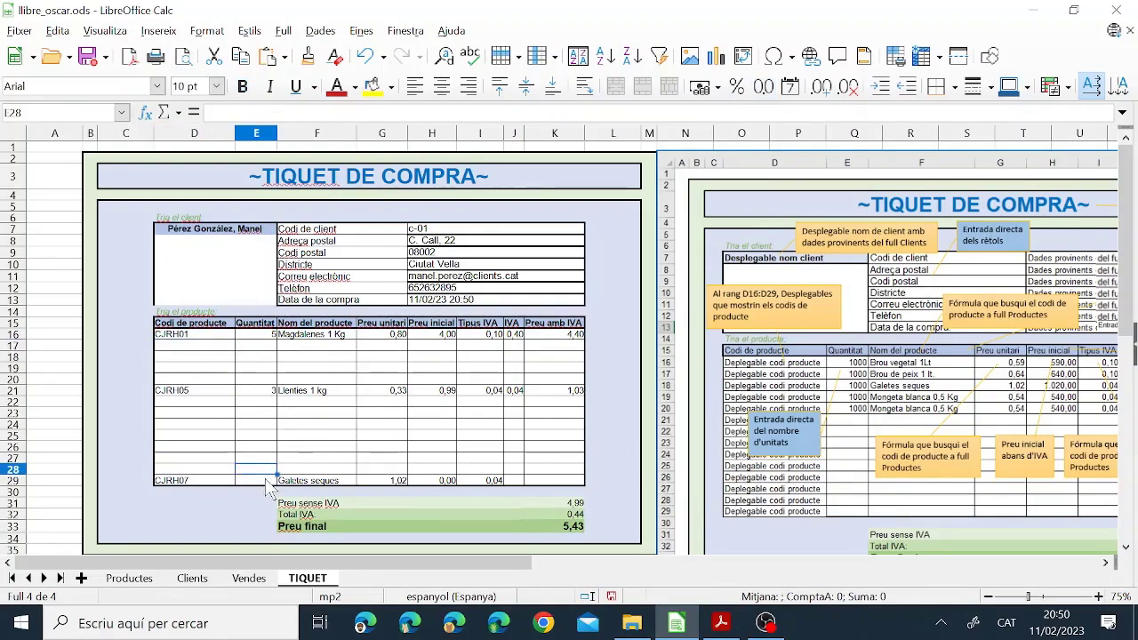
type("2")
key("Return")
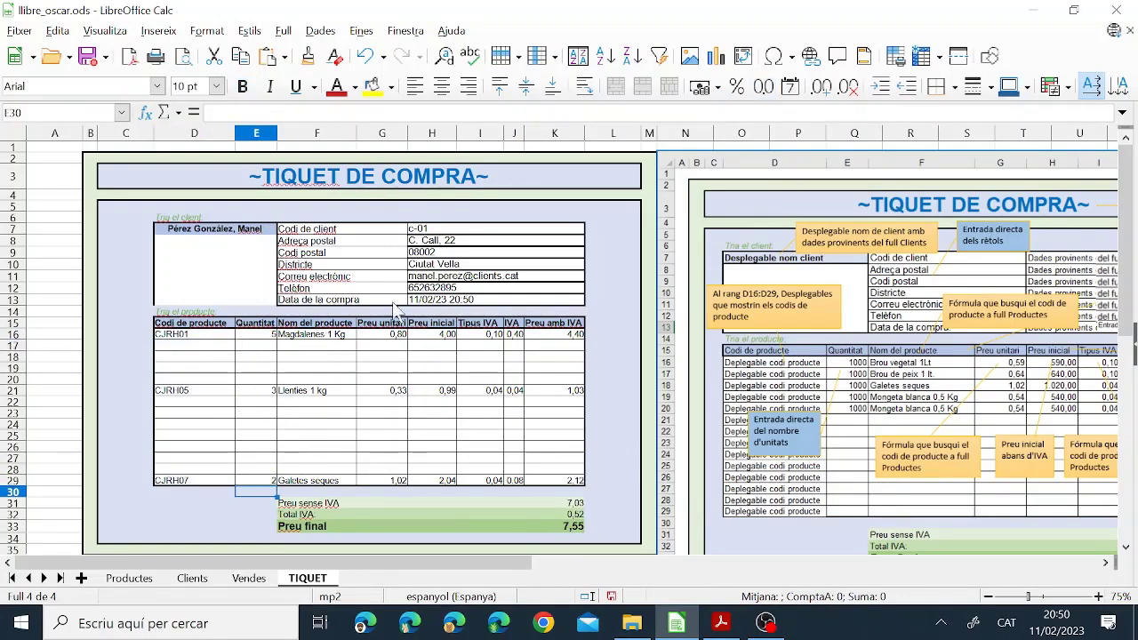
Set the quantity of product CJRH01 in E16 to 500000 to test the thousands format of the totals
left_click(262, 336)
key("F2")
type("00000")
key("Return")
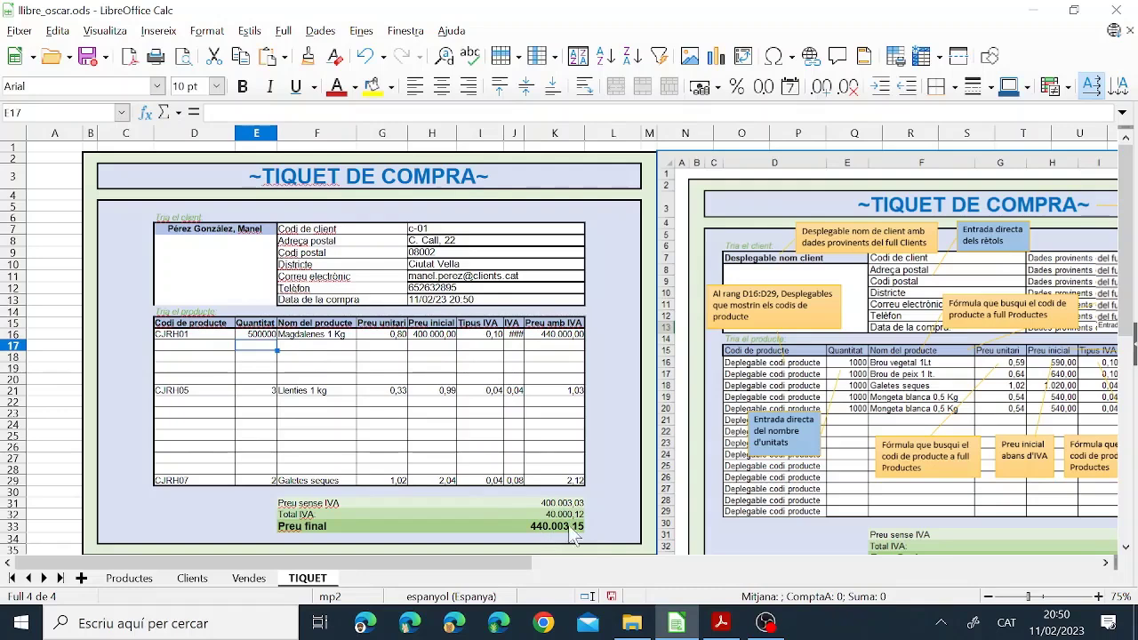
Set the quantity of product CJRH01 in E16 to 3
left_click(265, 336)
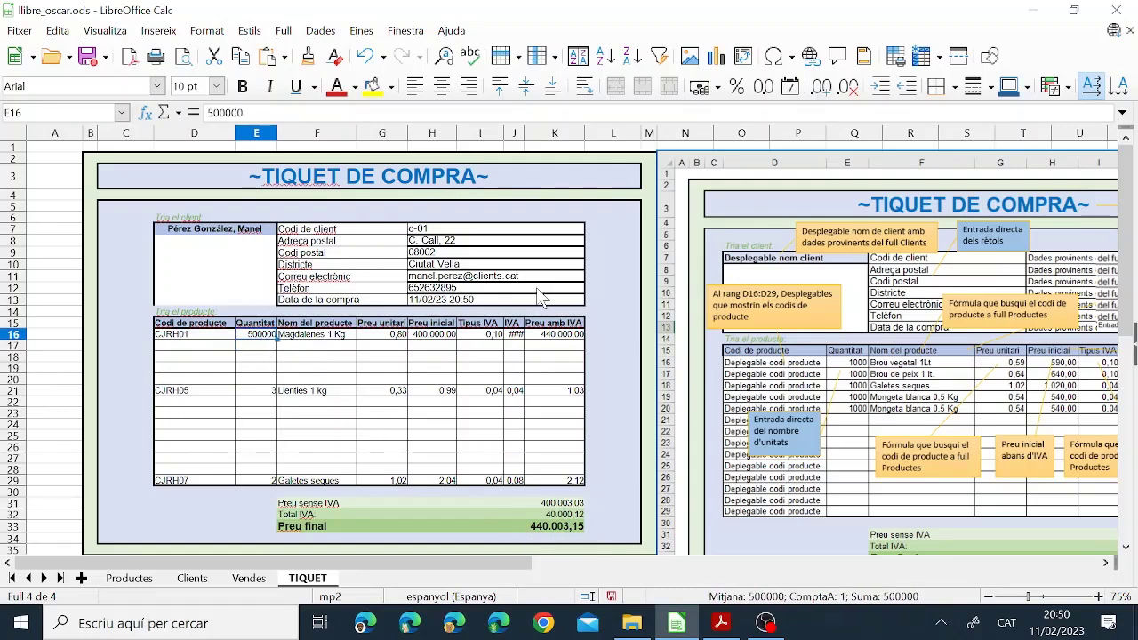
type("3")
key("Return")
Add product CJRH06 to the ticket in D17 with a quantity of 2
left_click(203, 347)
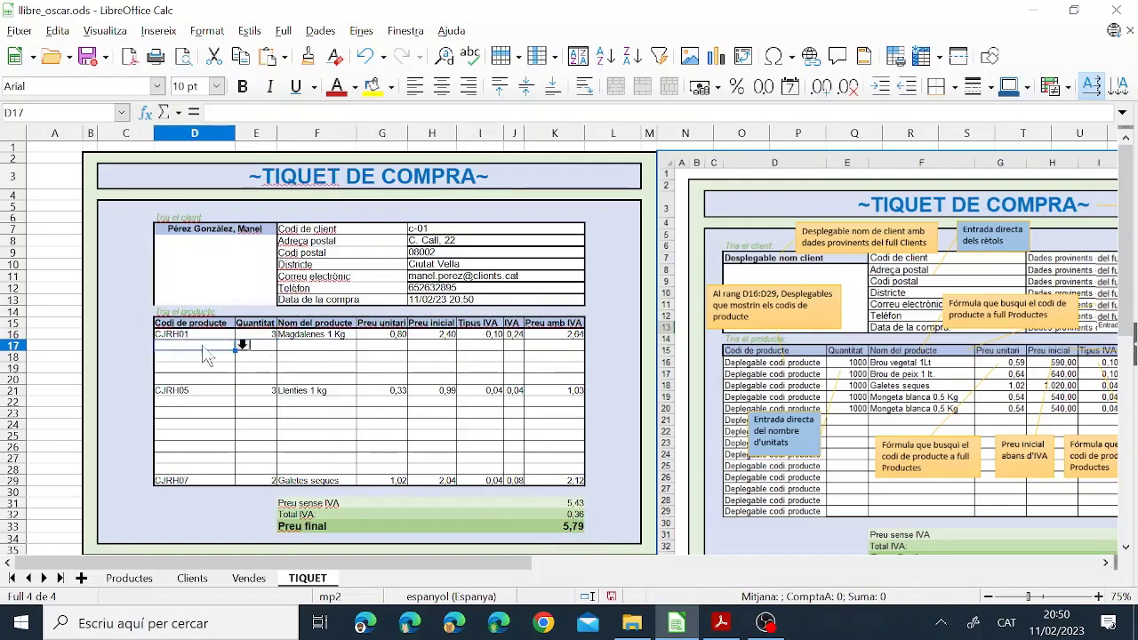
left_click(191, 439)
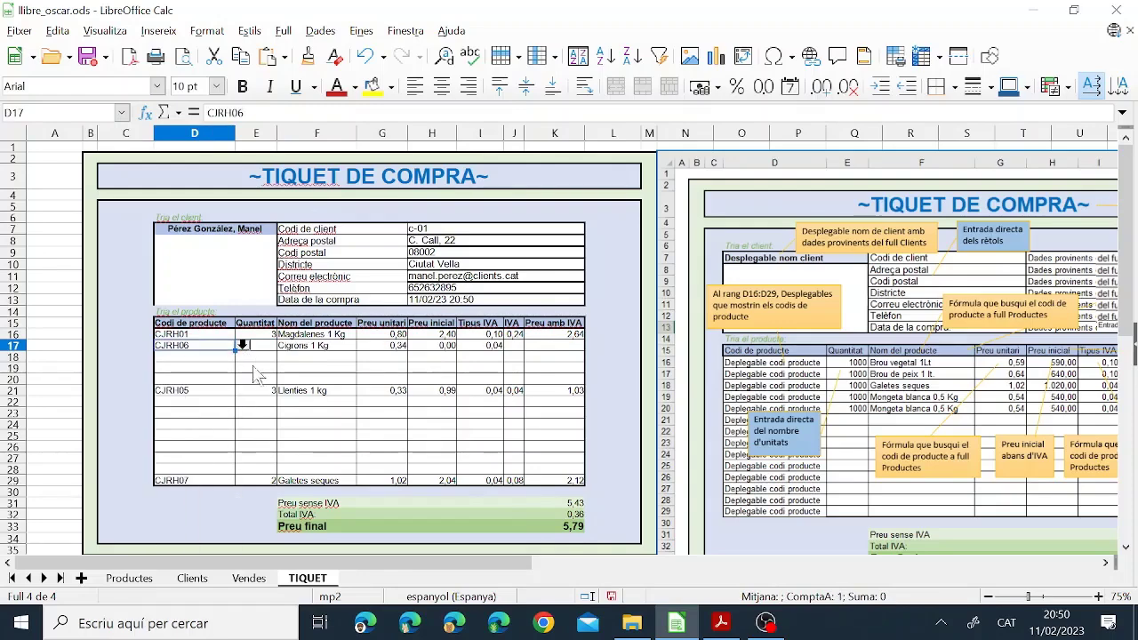
left_click(260, 347)
type("2")
key("Return")
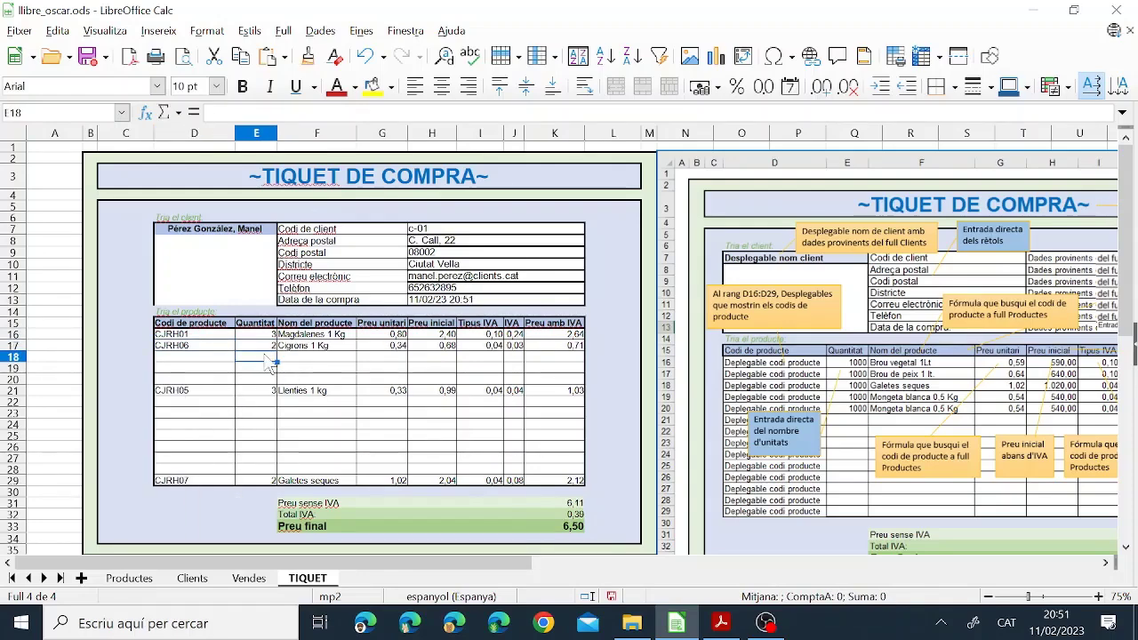
Add product CJRH09 to the ticket in D18 with a quantity of 5
left_click(223, 362)
left_click(242, 356)
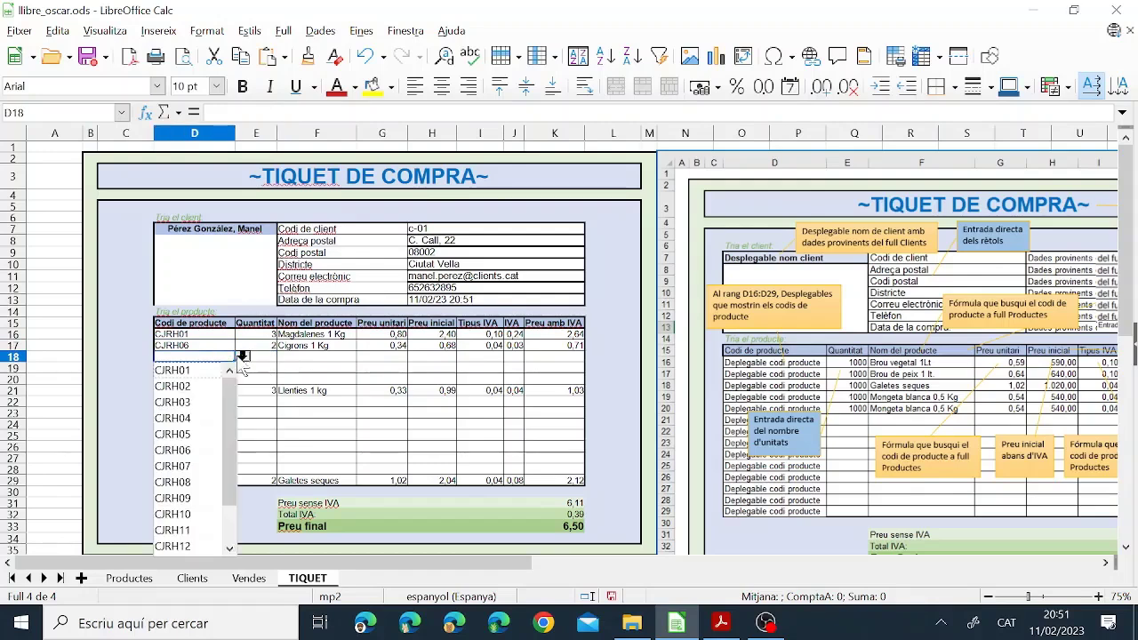
left_click(191, 498)
left_click(259, 357)
type("5")
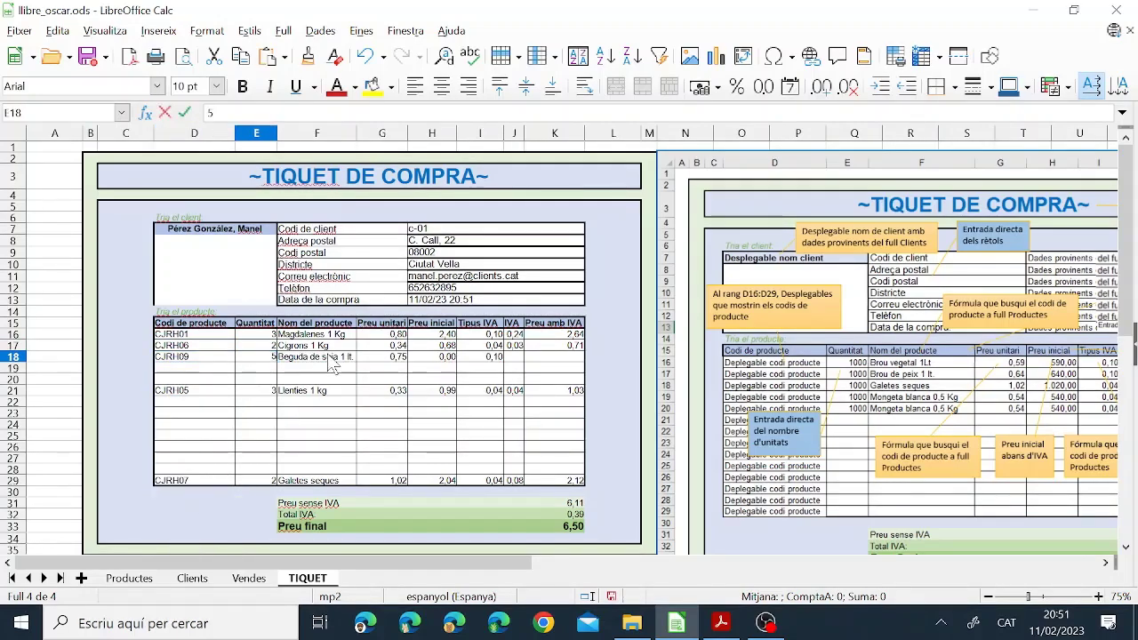
key("Return")
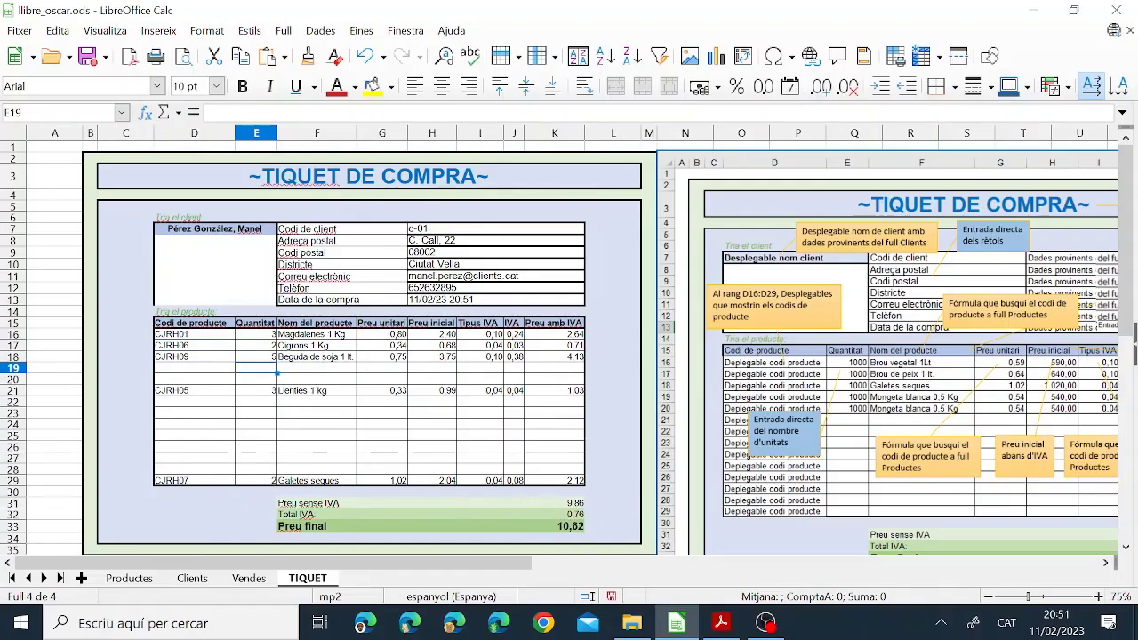
Check the finished ticket against the assignment PDF's instructions for testing the TIQUET sheet
left_click(722, 627)
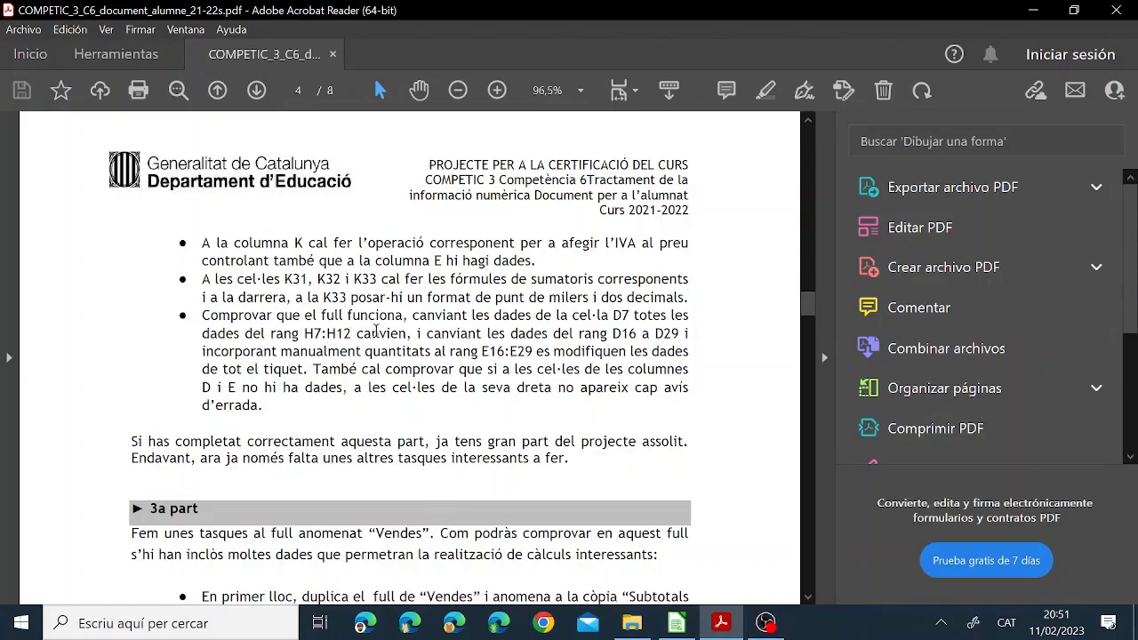
left_click(677, 624)
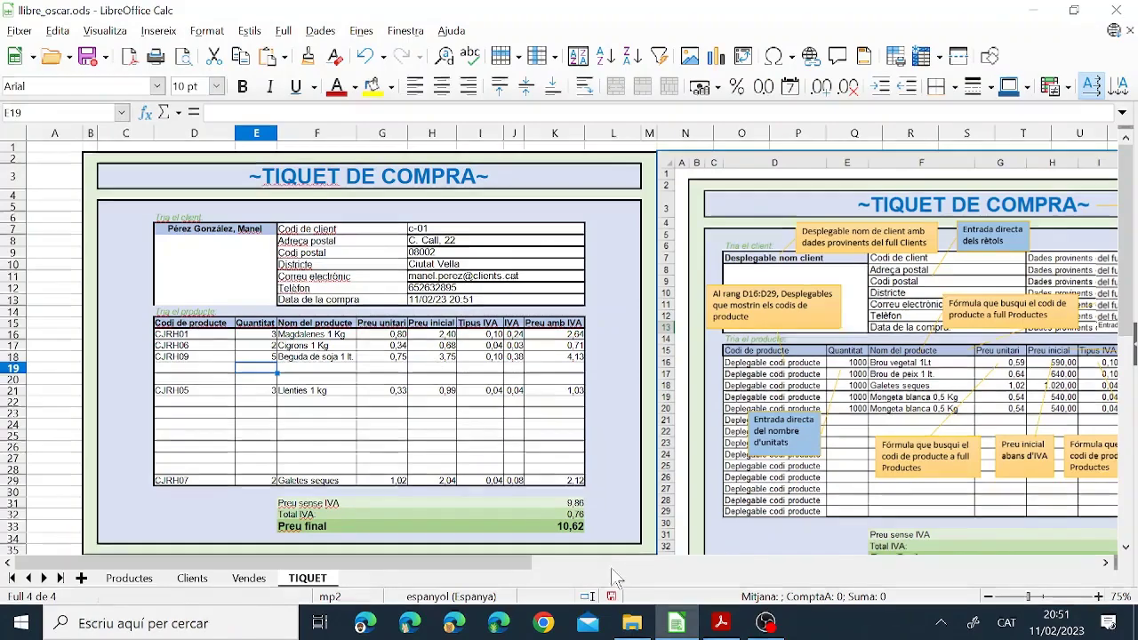
left_click(721, 624)
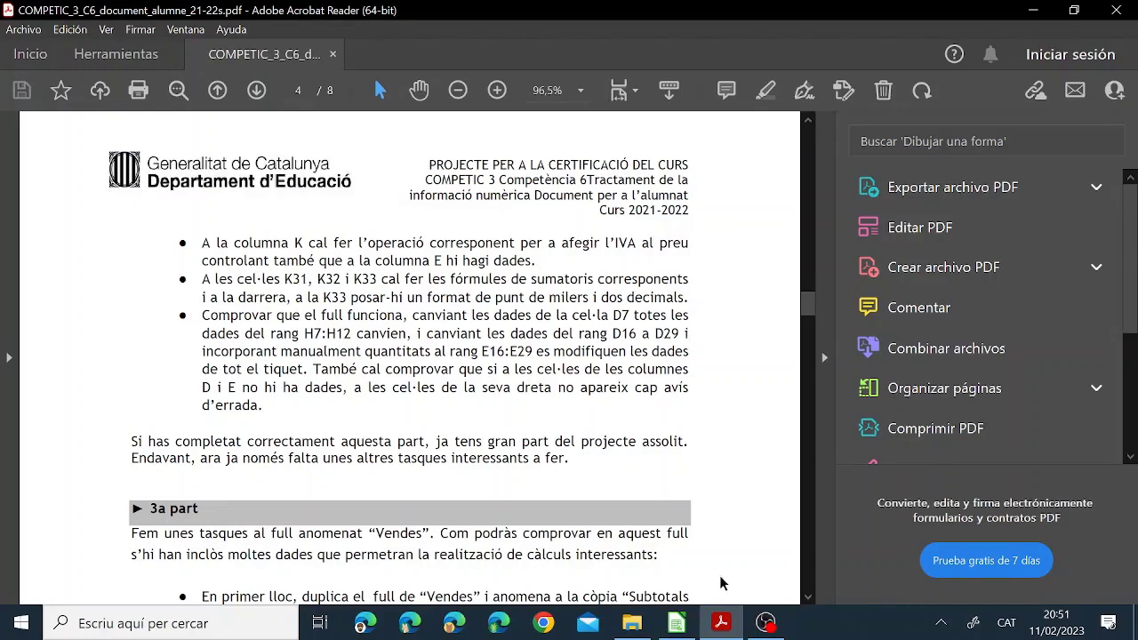
mouse_move(681, 629)
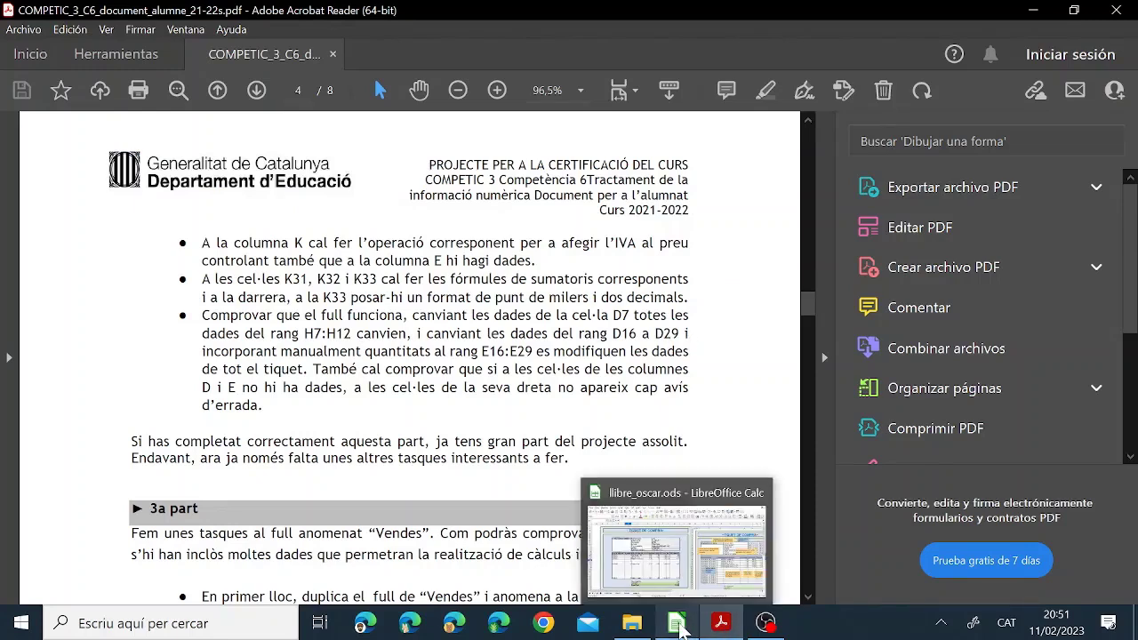
left_click(678, 625)
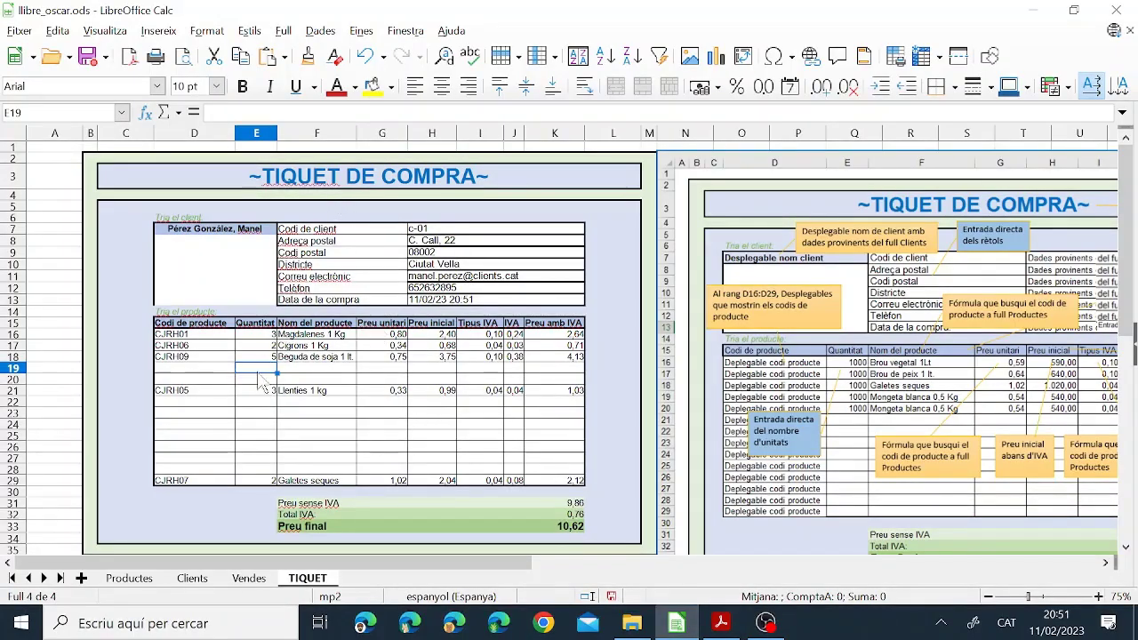
Look through the Productes, Clients and Vendes sheets and return to the TIQUET sheet
left_click(145, 583)
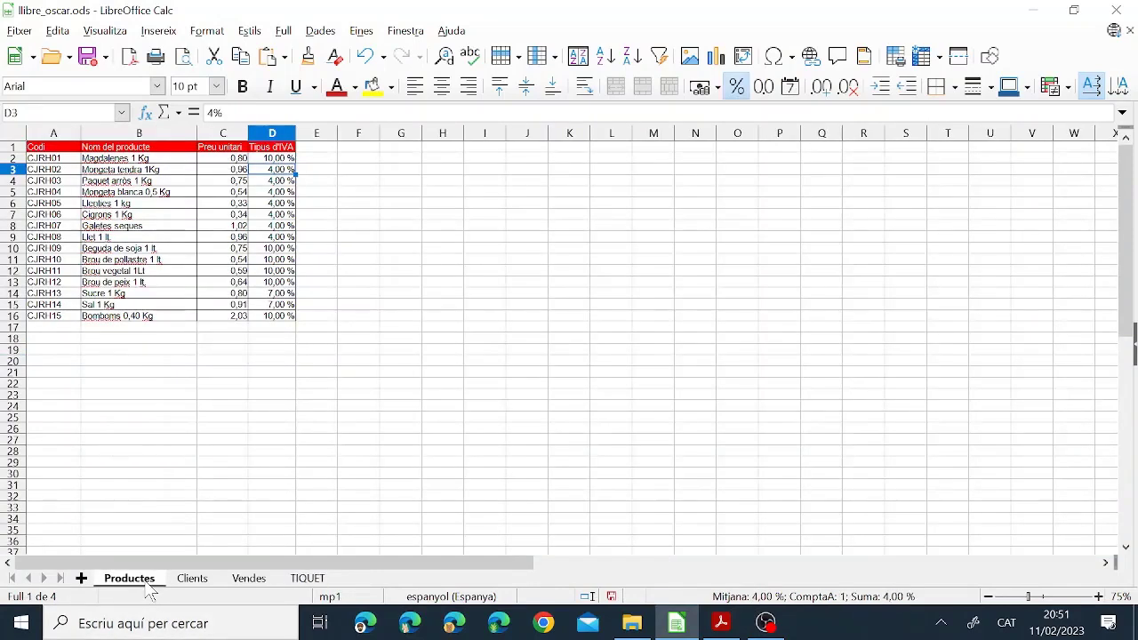
left_click(194, 580)
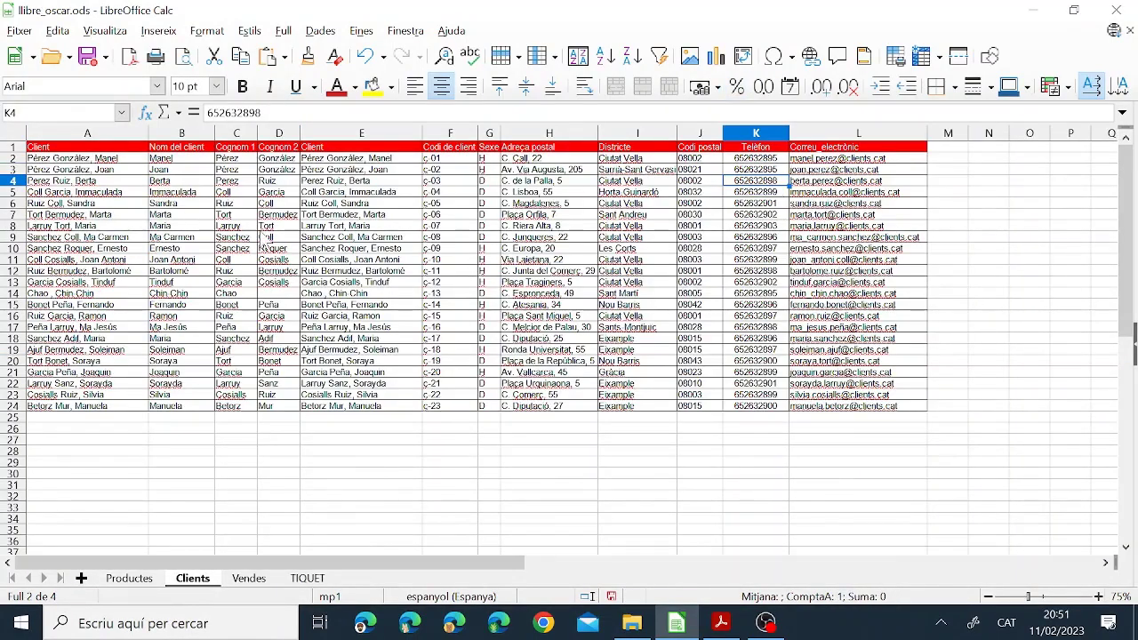
left_click(256, 579)
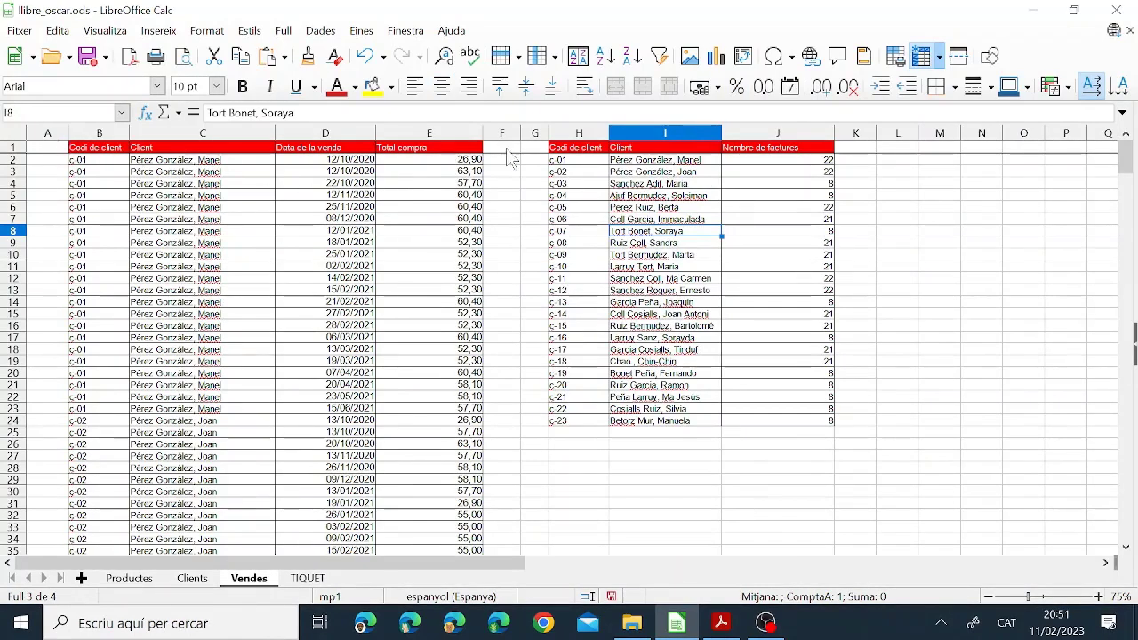
left_click(475, 162)
left_click(422, 232)
left_click(444, 302)
left_click(308, 579)
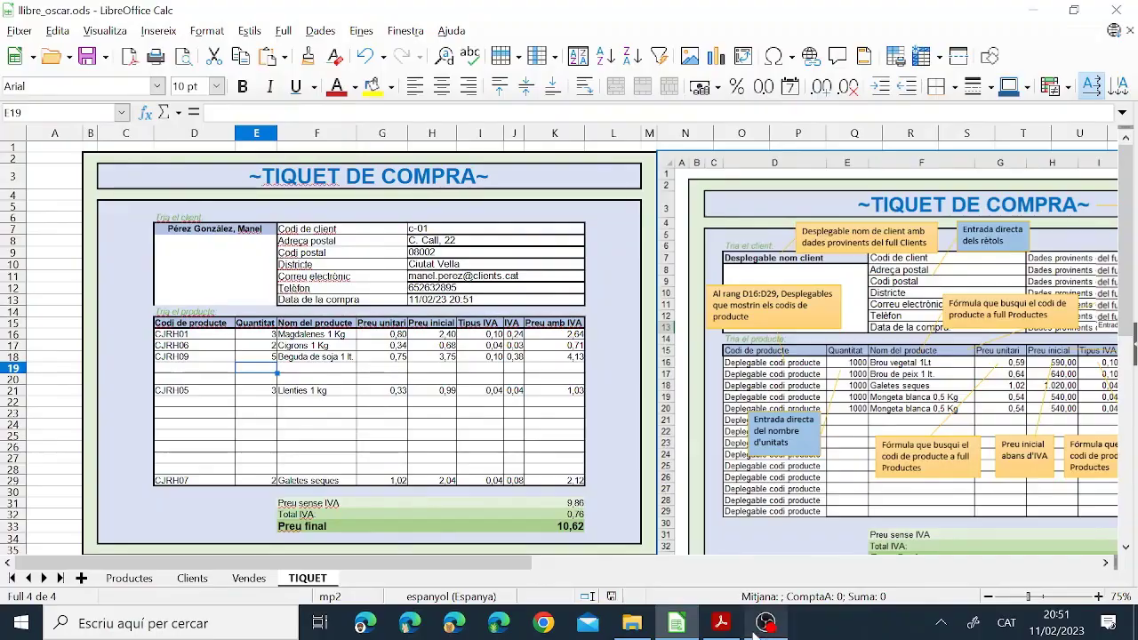
Review the 2a part requirements and the start of the 3a part in the assignment PDF, comparing them with the TIQUET sheet
left_click(721, 623)
scroll(485, 368, "up", 5)
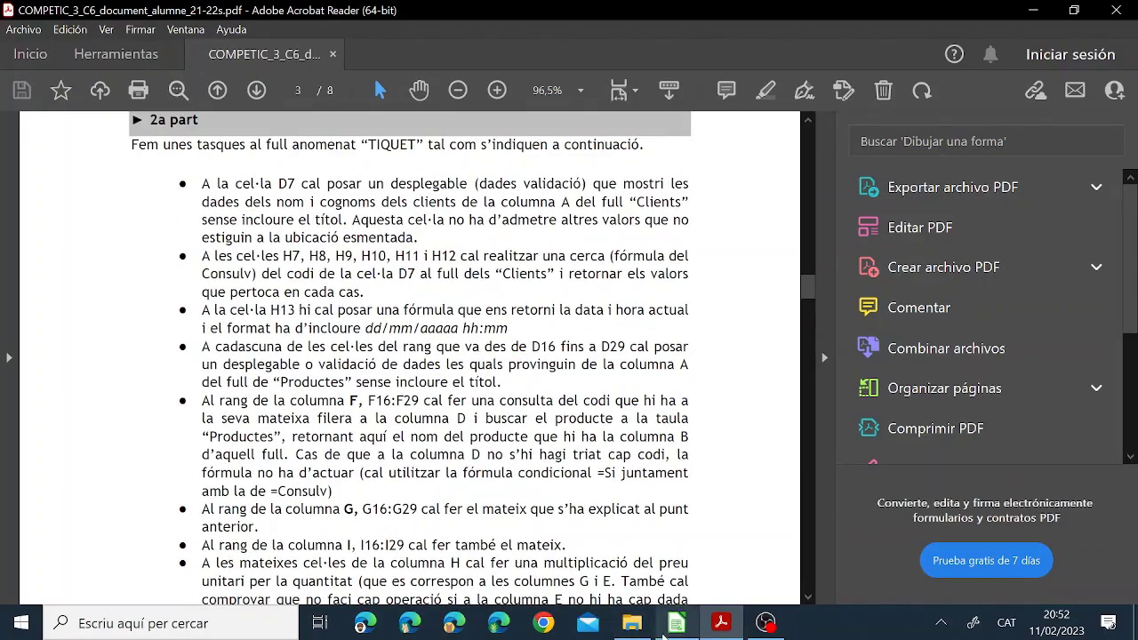
left_click(677, 622)
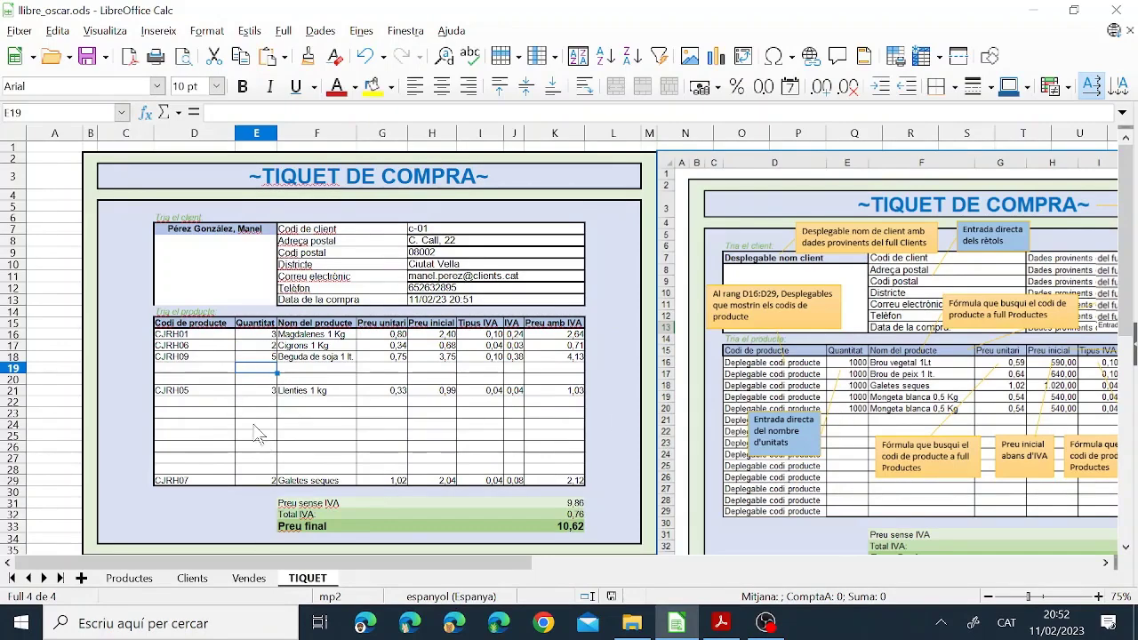
left_click(720, 625)
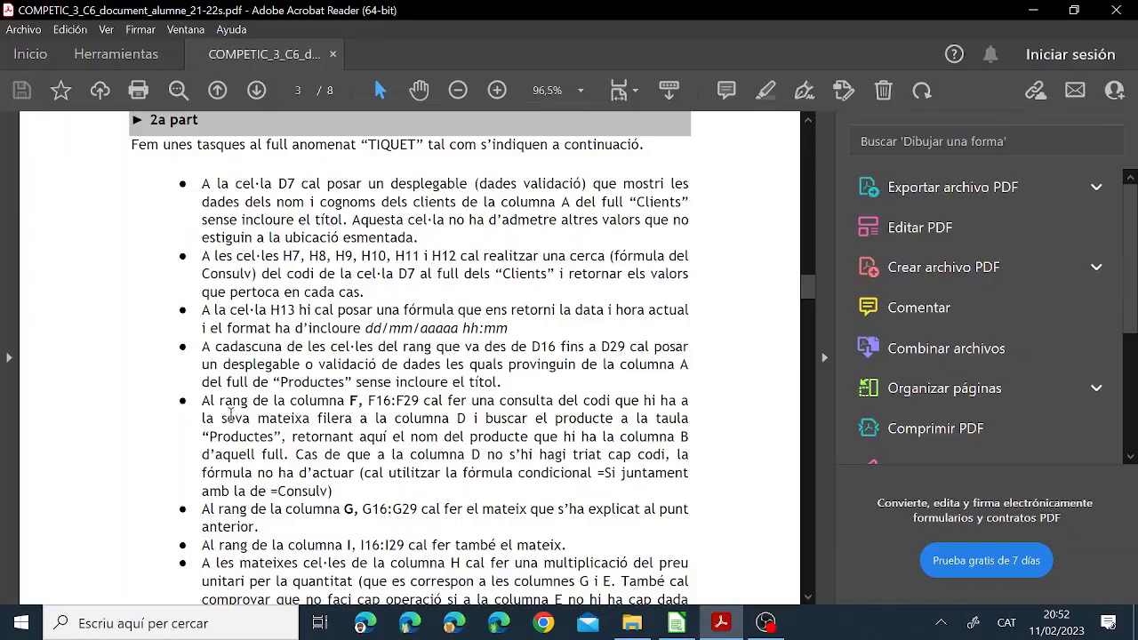
scroll(232, 414, "down", 4)
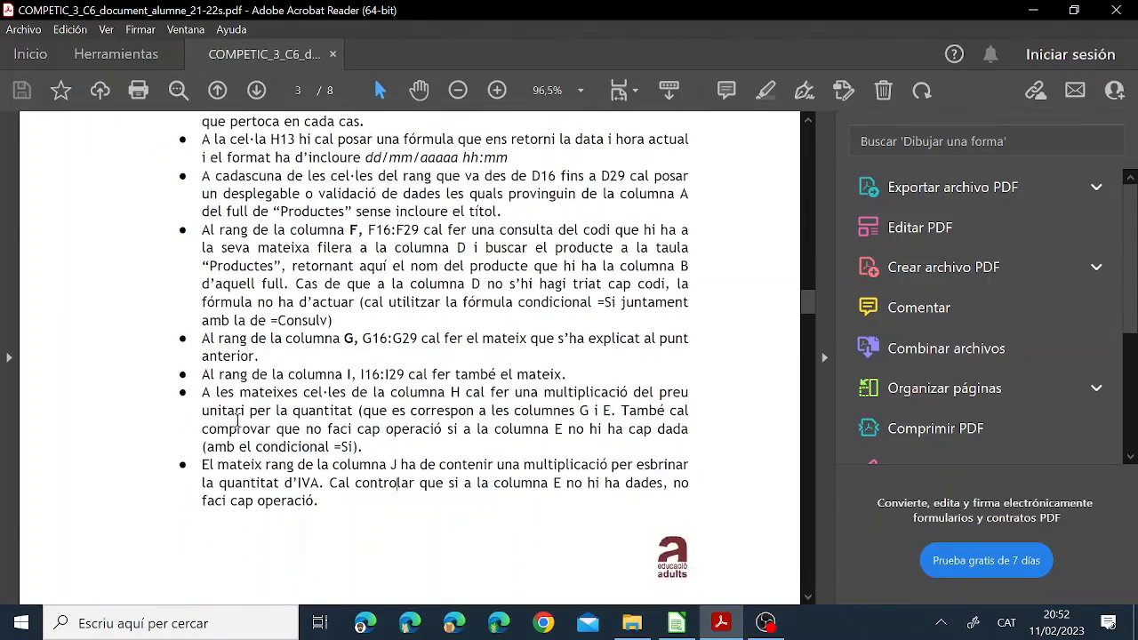
scroll(238, 418, "down", 5)
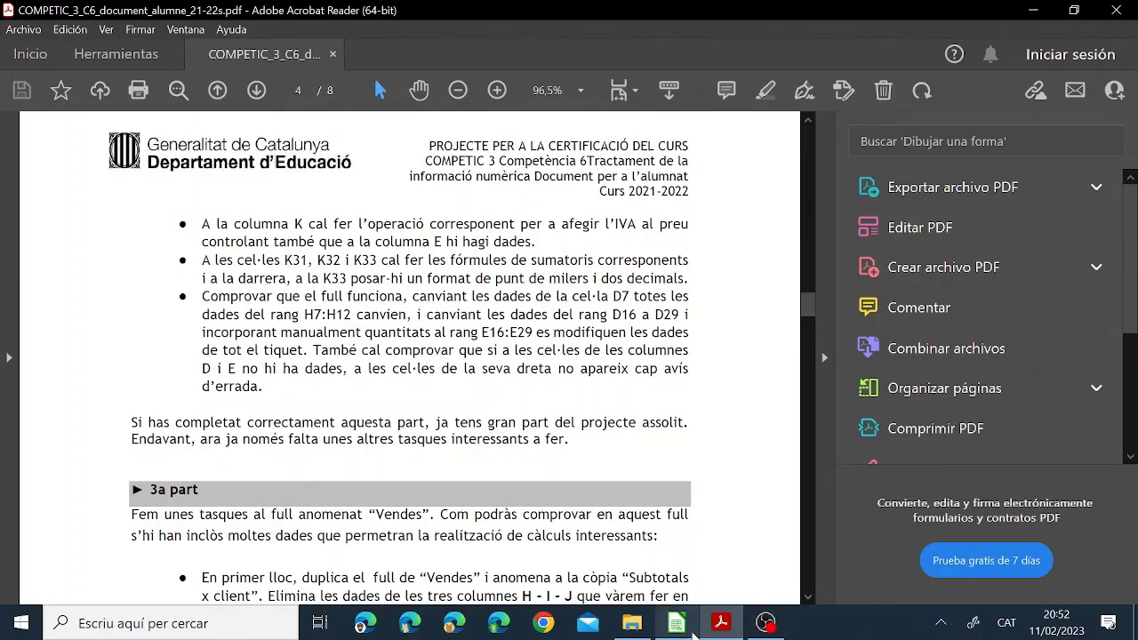
left_click(693, 630)
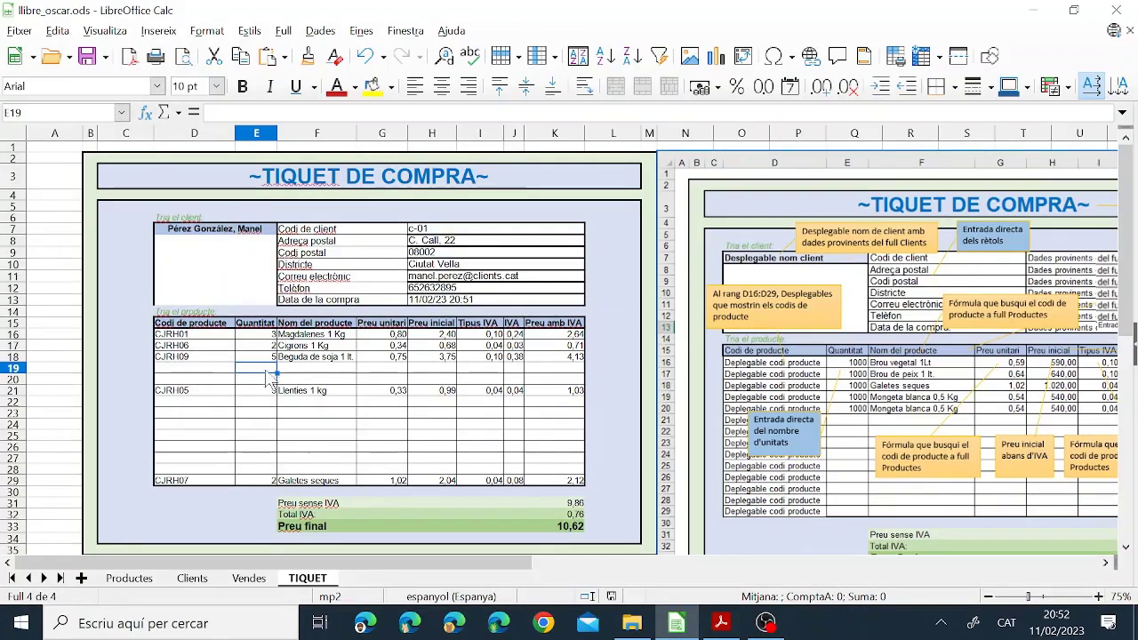
left_click(721, 623)
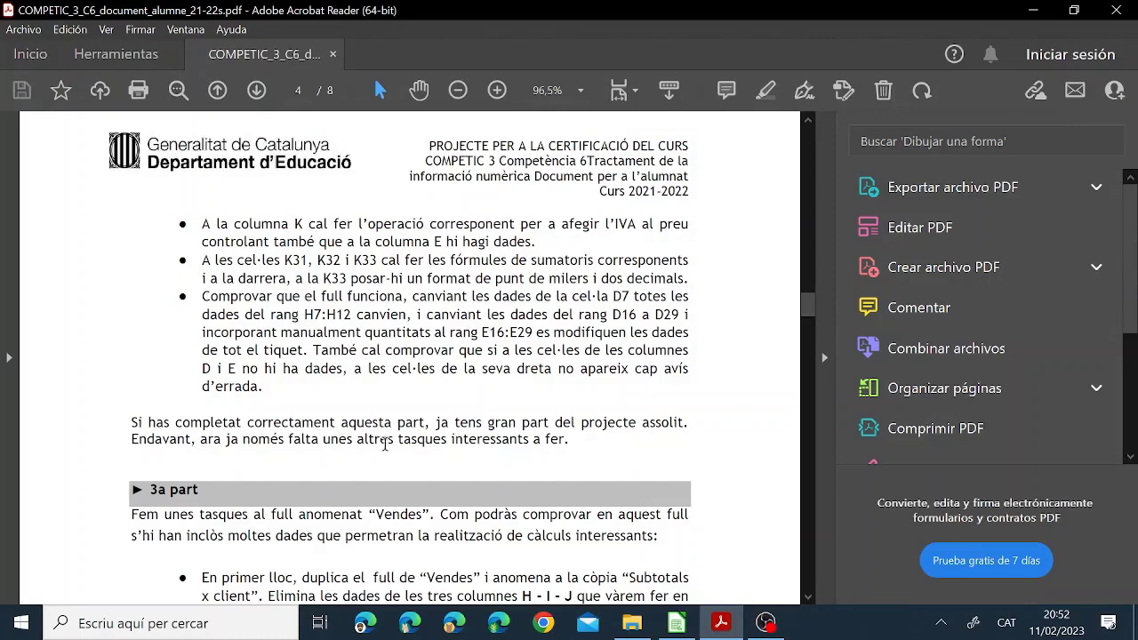
scroll(385, 443, "down", 2)
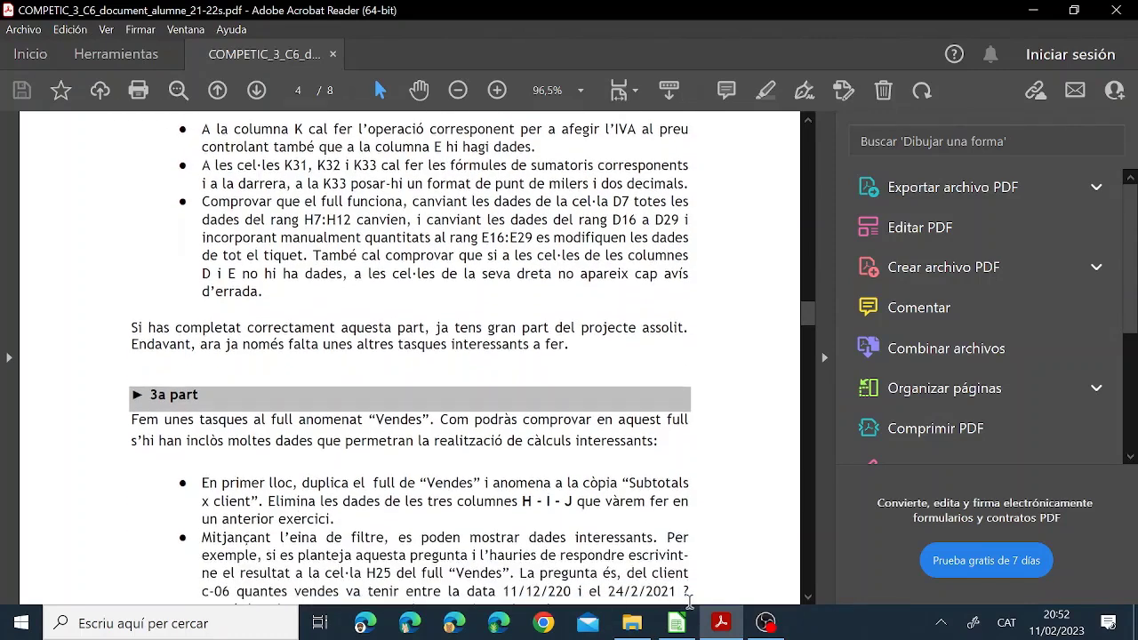
left_click(676, 623)
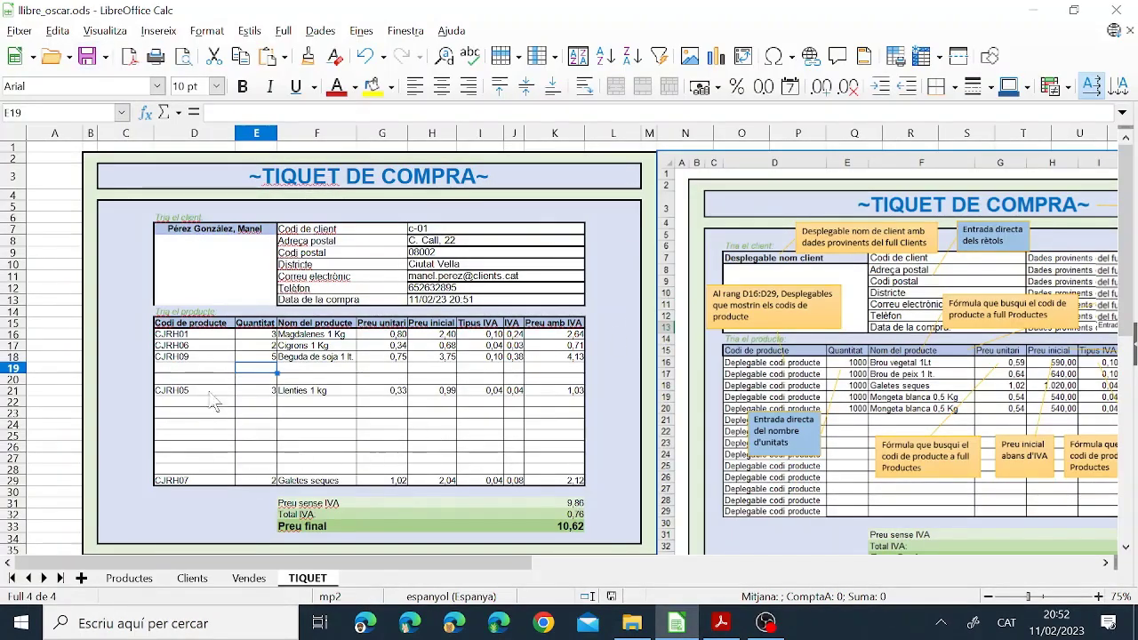
Choose product code CJRH05 in D19 and CJRH04 in D20 of the ticket
left_click(212, 364)
left_click(243, 367)
left_click(190, 453)
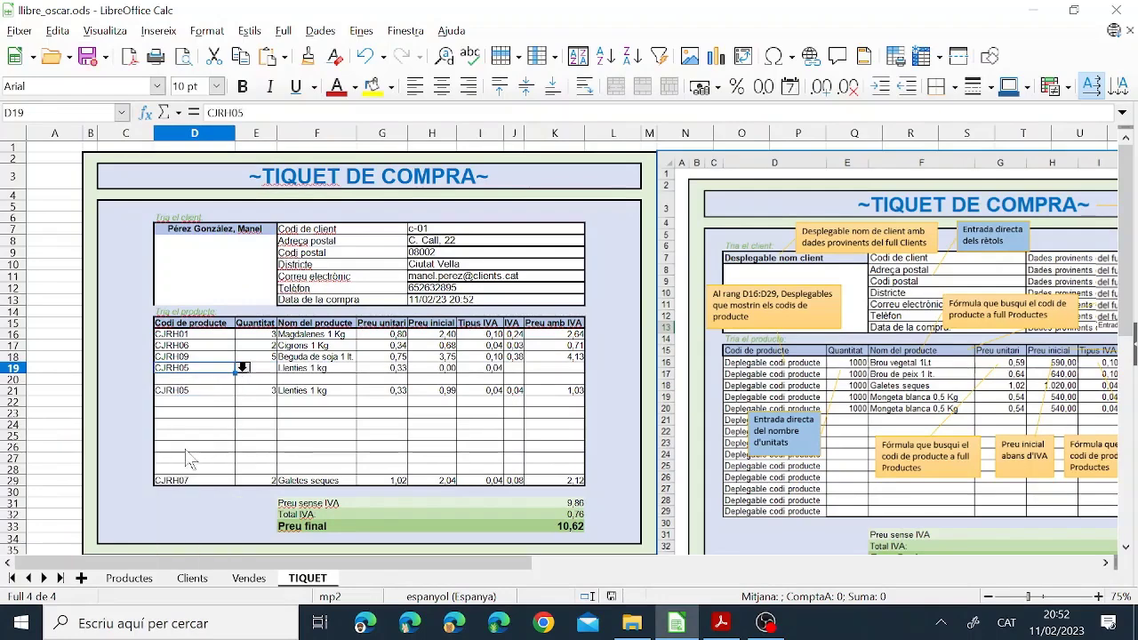
left_click(211, 379)
left_click(242, 379)
left_click(198, 477)
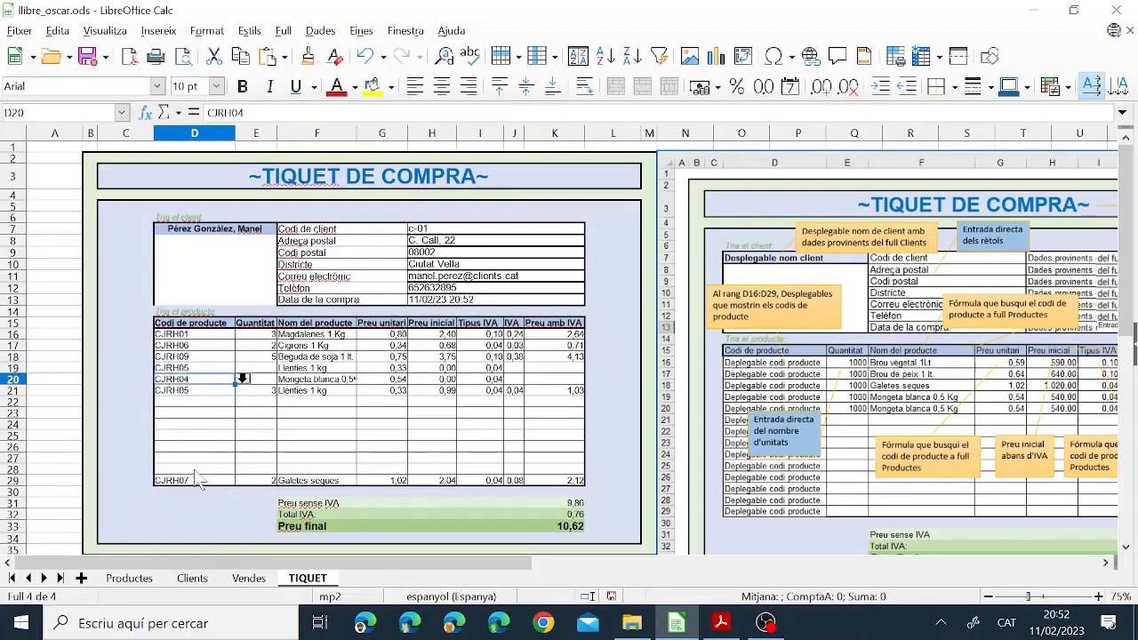
Choose product code CJRH05 in D22 and CJRH10 in D23 of the ticket
left_click(207, 404)
left_click(243, 402)
left_click(190, 488)
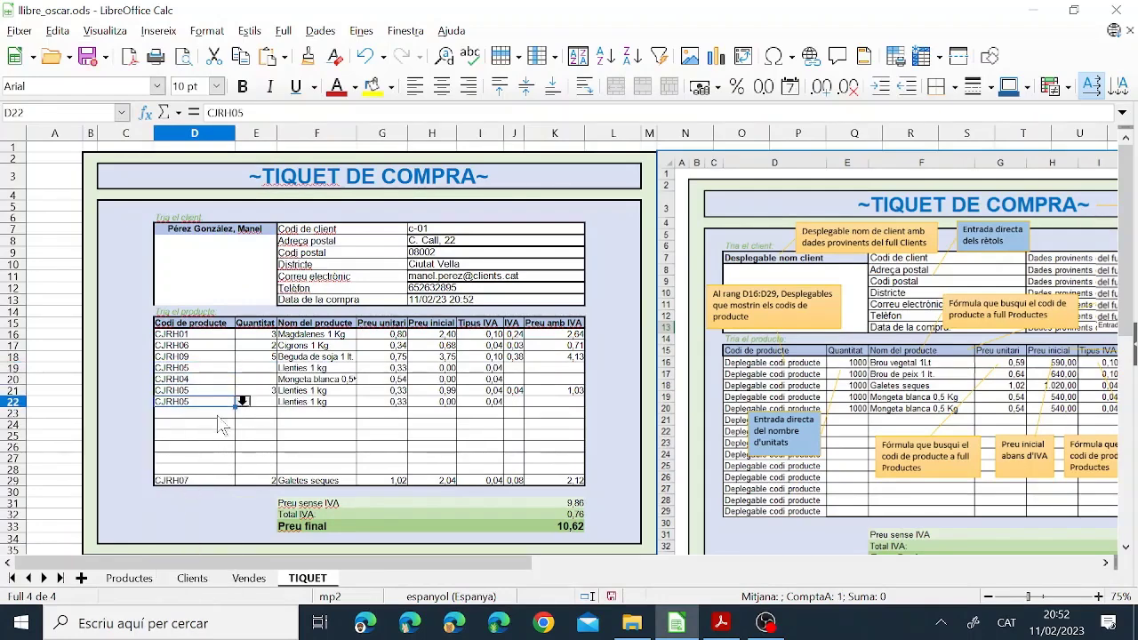
left_click(215, 414)
left_click(243, 413)
left_click(197, 365)
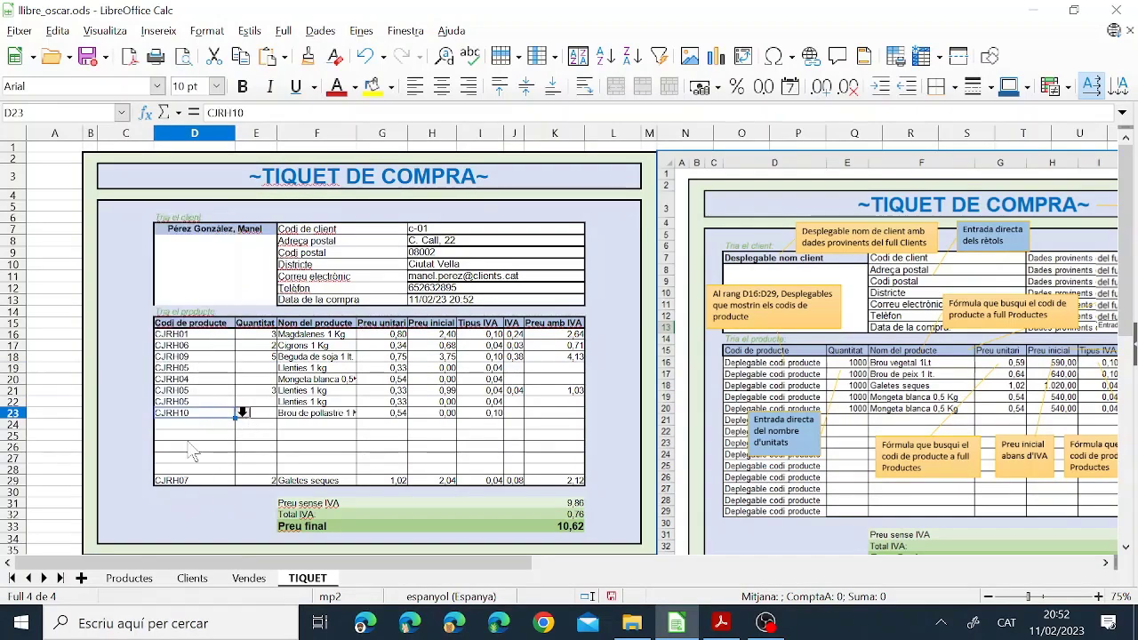
Try to enter the unlisted code ddd in D24 to test the data validation
left_click(185, 427)
type("ddd")
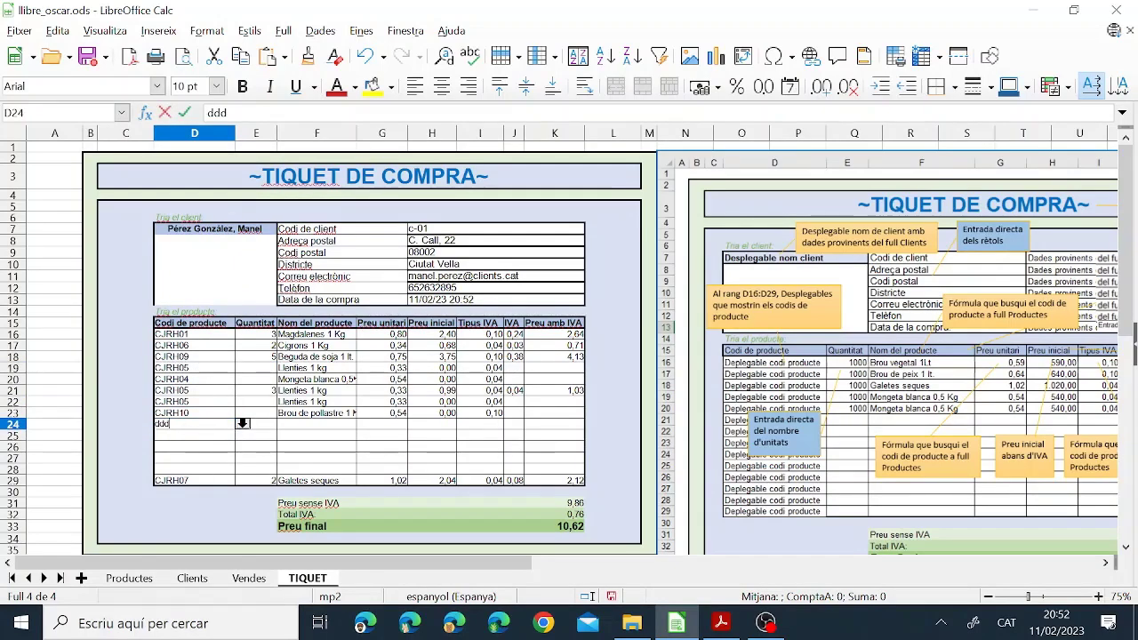
key("Return")
left_click(604, 336)
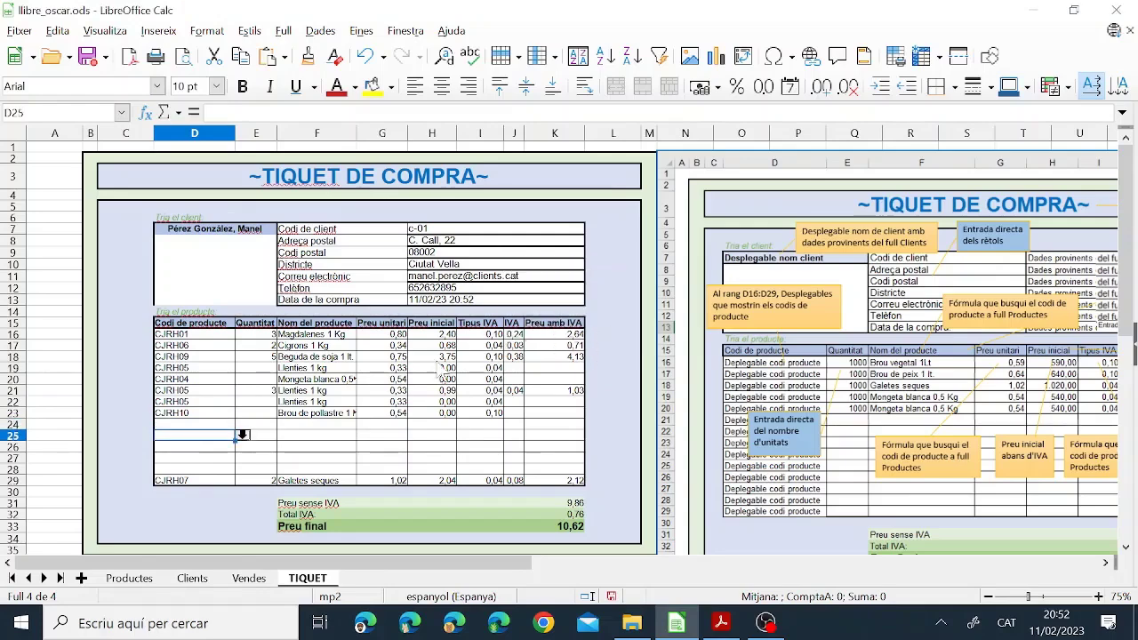
Choose product code CJRH12 in D25 and CJRH10 in D24
left_click(243, 435)
left_click(226, 427)
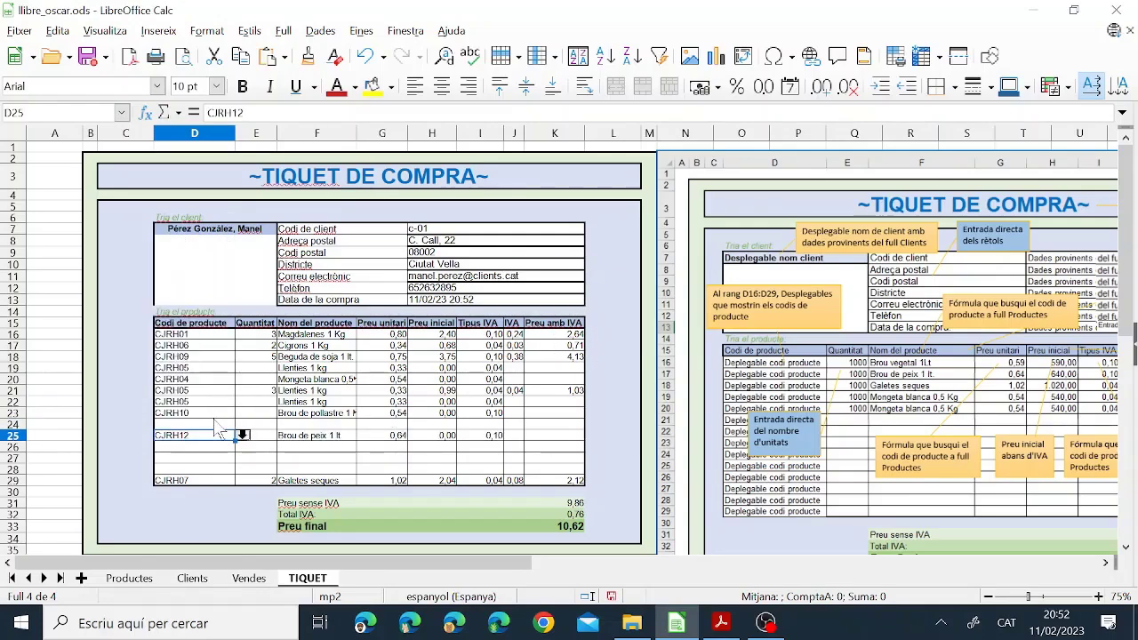
left_click(234, 424)
left_click(243, 424)
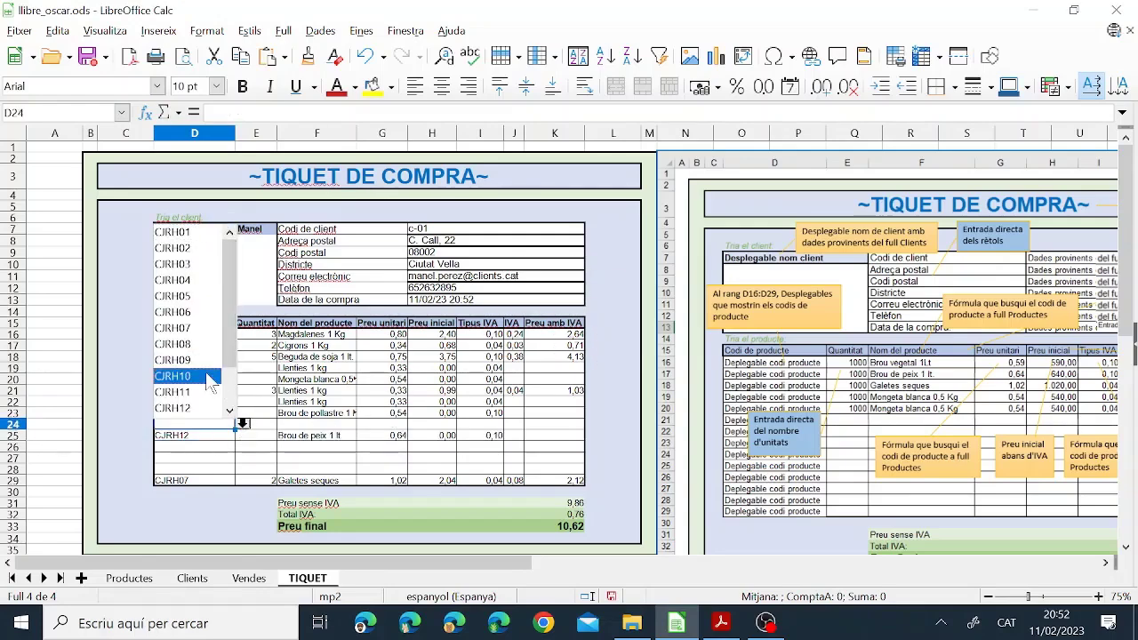
left_click(183, 389)
Fill the remaining product codes with CJRH11 in D26, CJRH10 in D27 and CJRH05 in D28
left_click(214, 447)
left_click(243, 446)
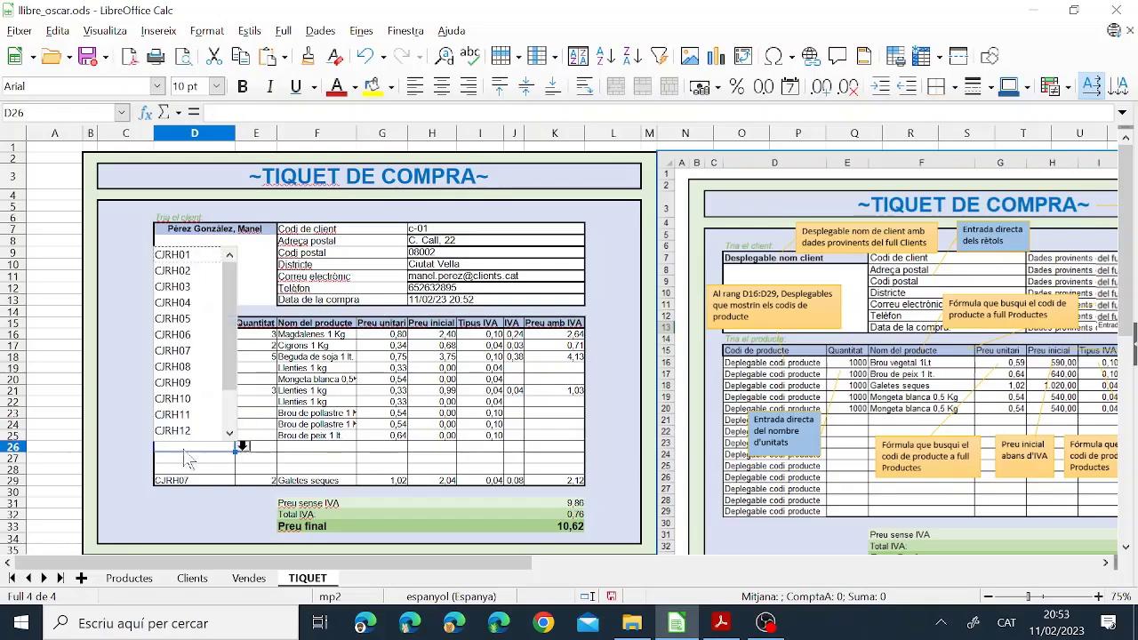
left_click(176, 430)
left_click(222, 458)
left_click(243, 458)
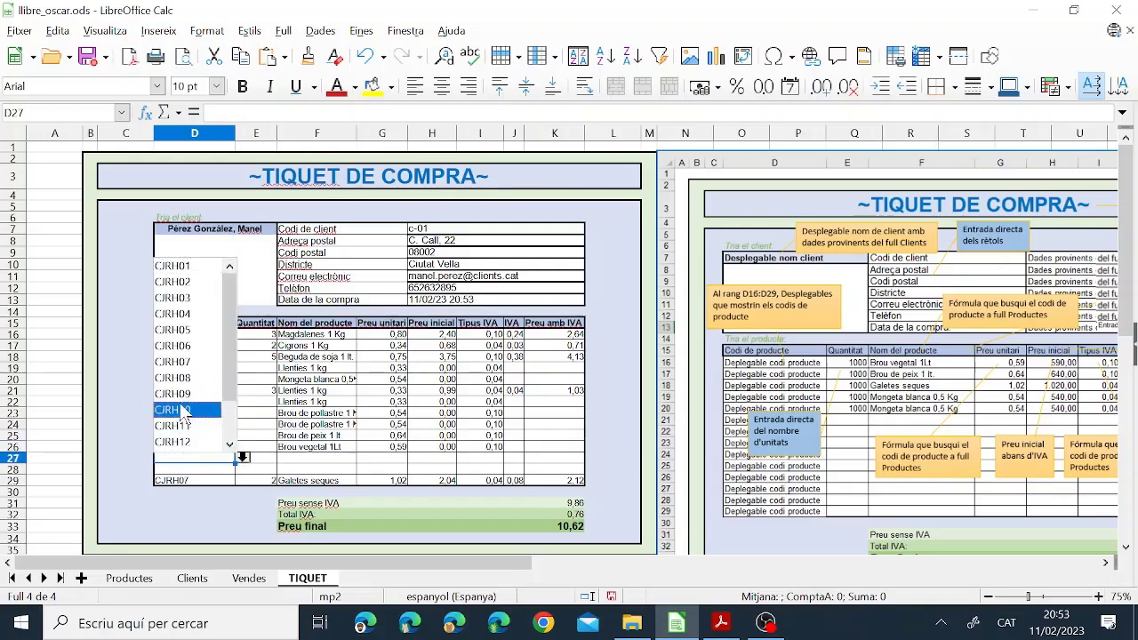
left_click(191, 417)
left_click(233, 470)
left_click(243, 470)
left_click(246, 427)
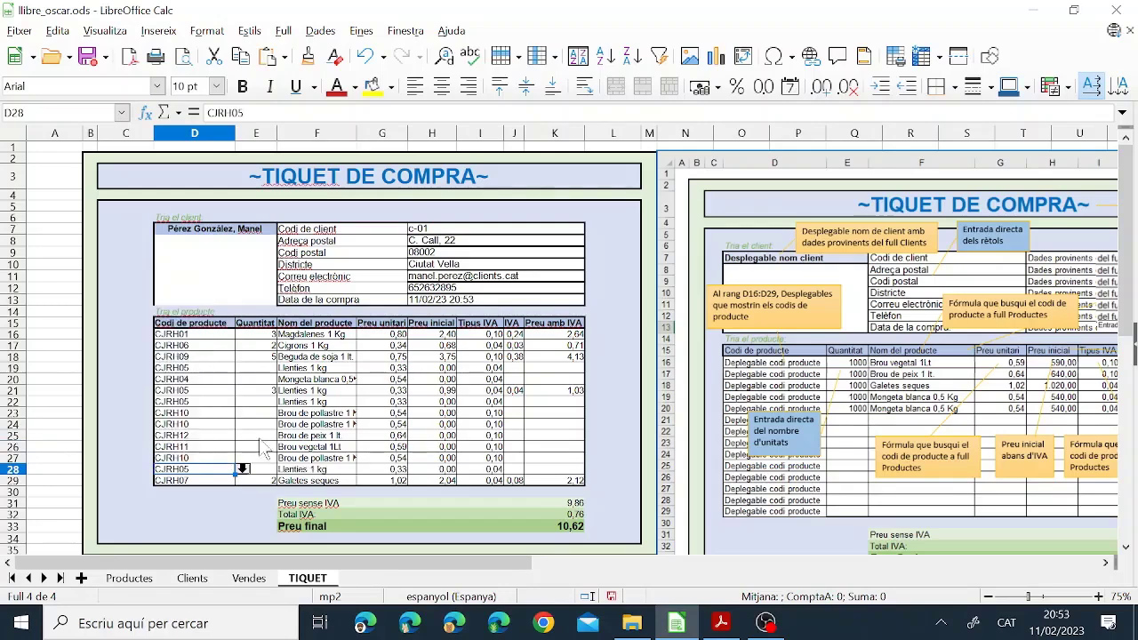
Set the quantities in E19 and E20 to 6, and those in E22:E28 to 4, 4, 4, 3, 2, 1 and 2
left_click(256, 368)
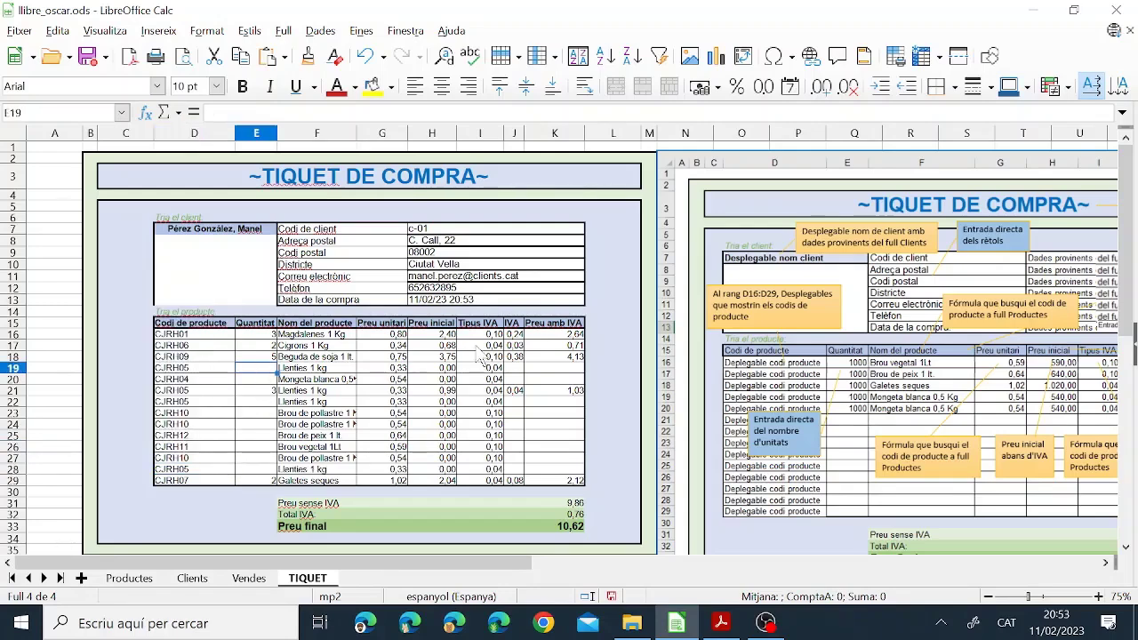
type("6")
key("Return")
type("6")
key("Return")
key("Return")
type("4")
key("Return")
type("4")
key("Return")
type("4")
key("Return")
type("3")
key("Return")
type("2")
key("Return")
type("1")
key("Return")
type("2")
key("Return")
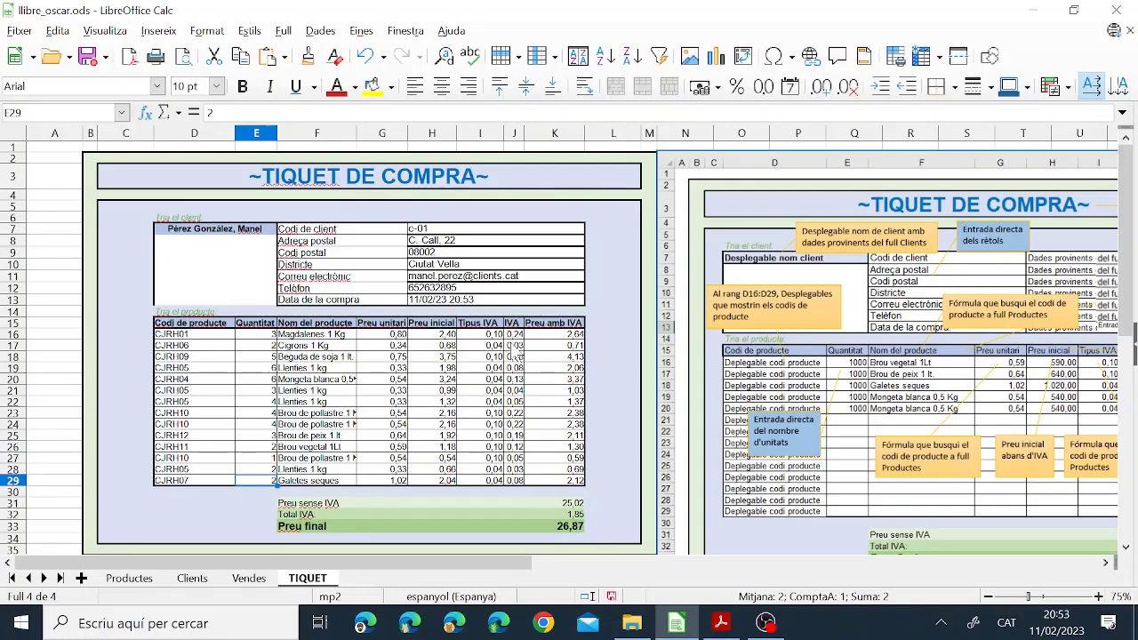
Format the Tipus IVA range I16:I29 as percentages, compare it with the rates on the Productes sheet, and save the workbook
left_click_drag(487, 343, 480, 487)
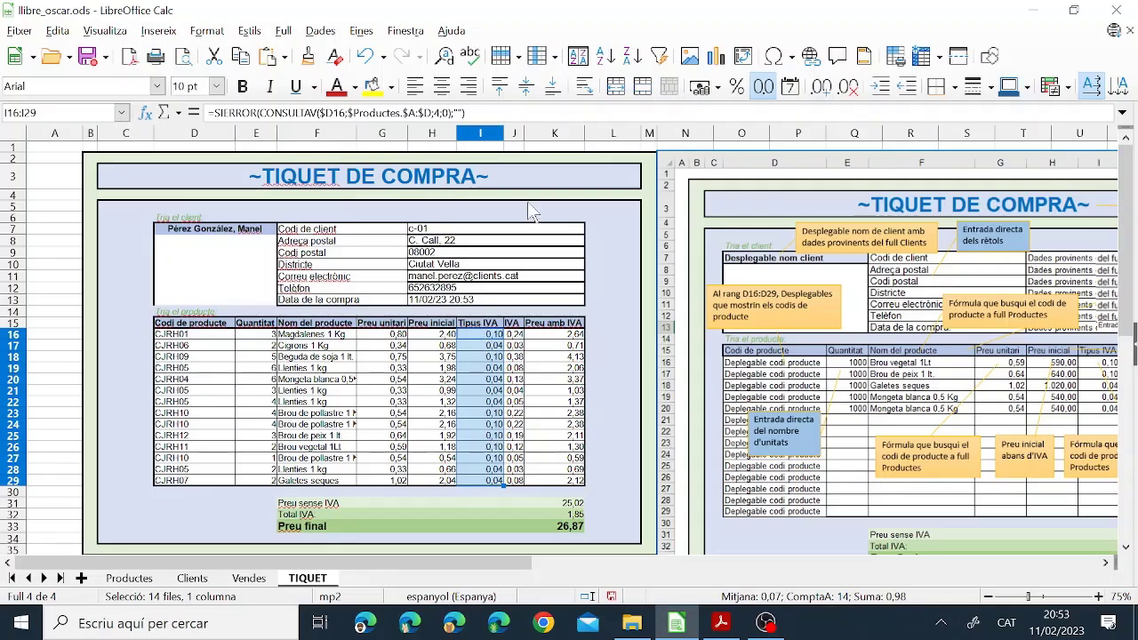
left_click(737, 87)
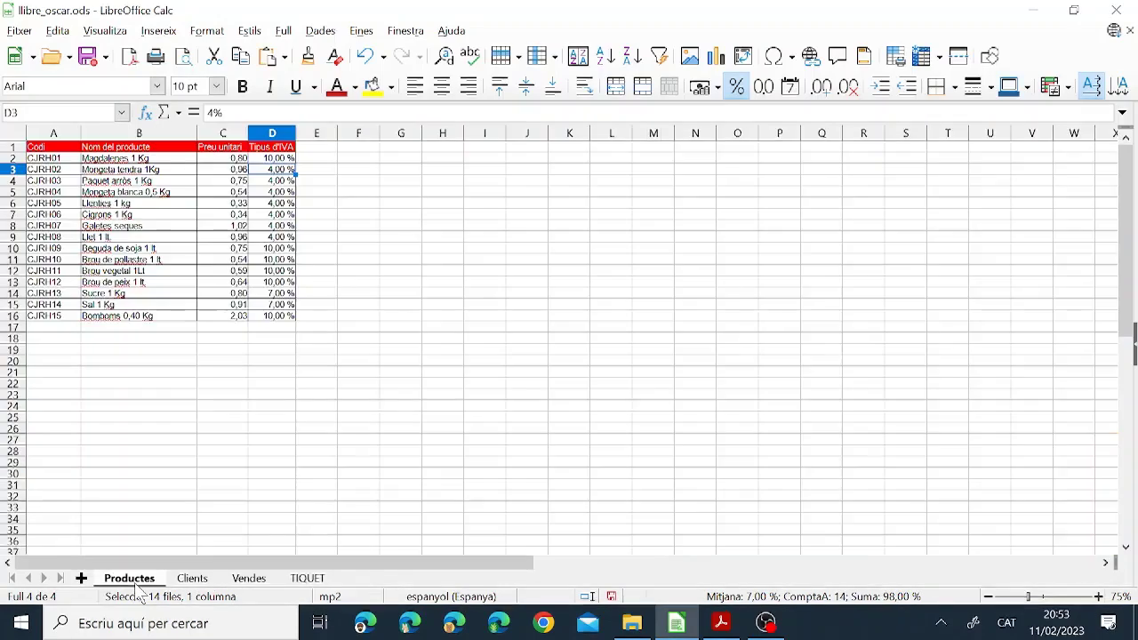
left_click(128, 577)
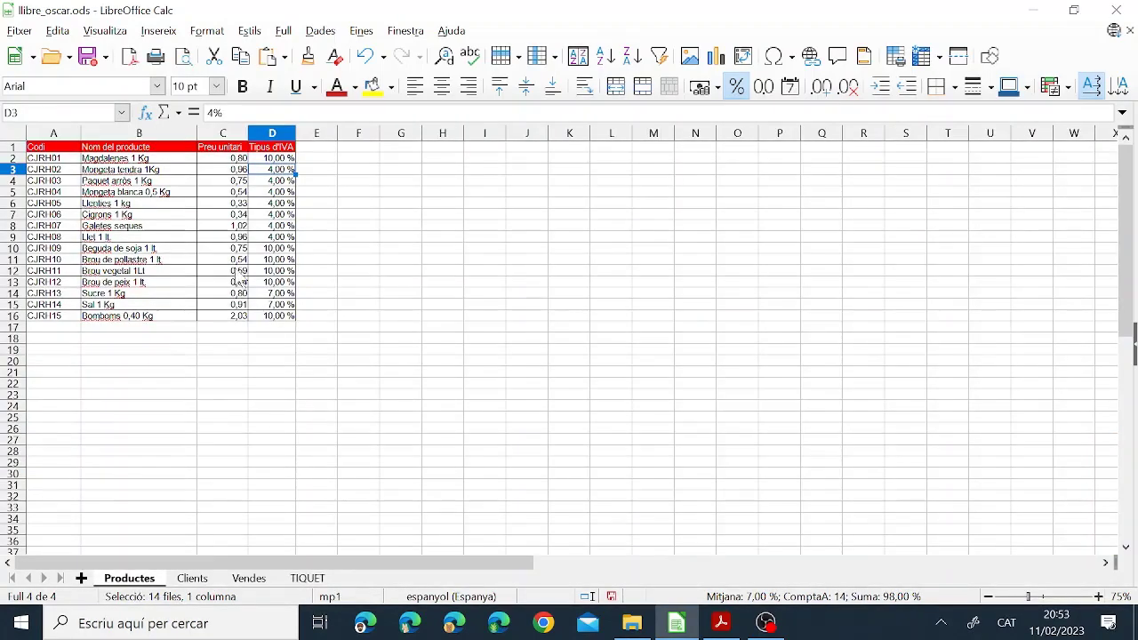
left_click_drag(282, 268, 280, 213)
left_click(278, 171)
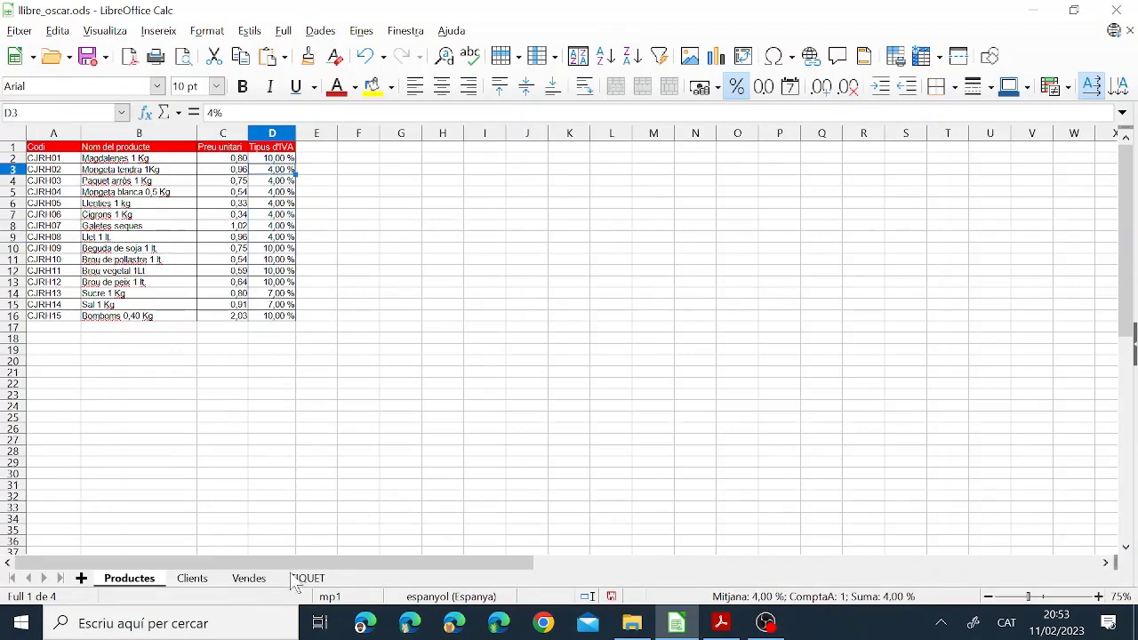
left_click(303, 580)
left_click(533, 369)
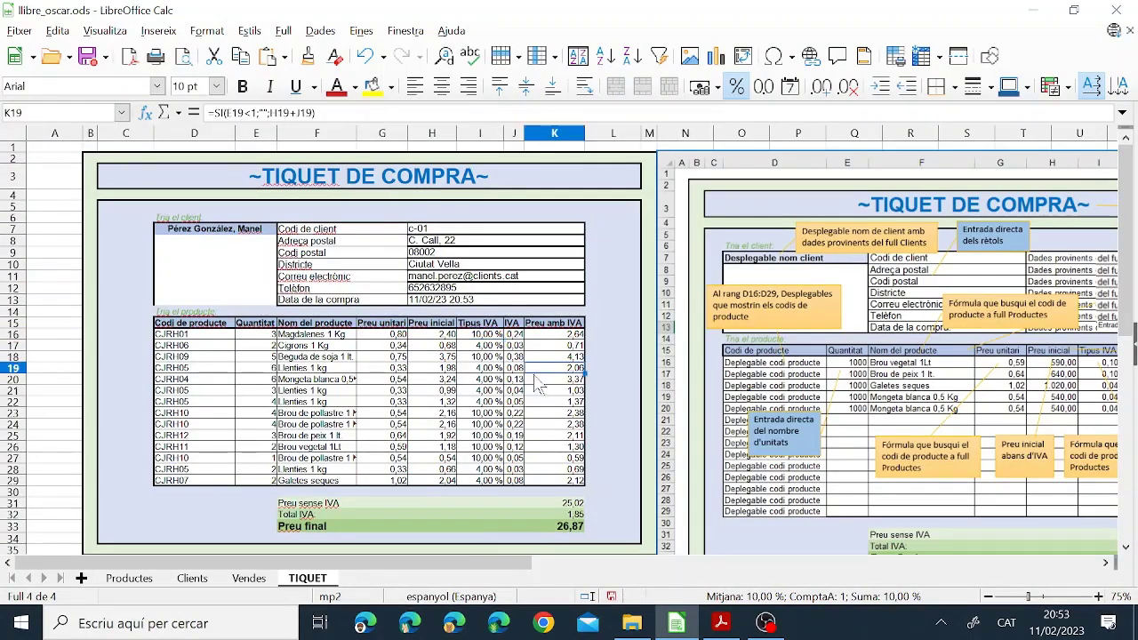
left_click(87, 56)
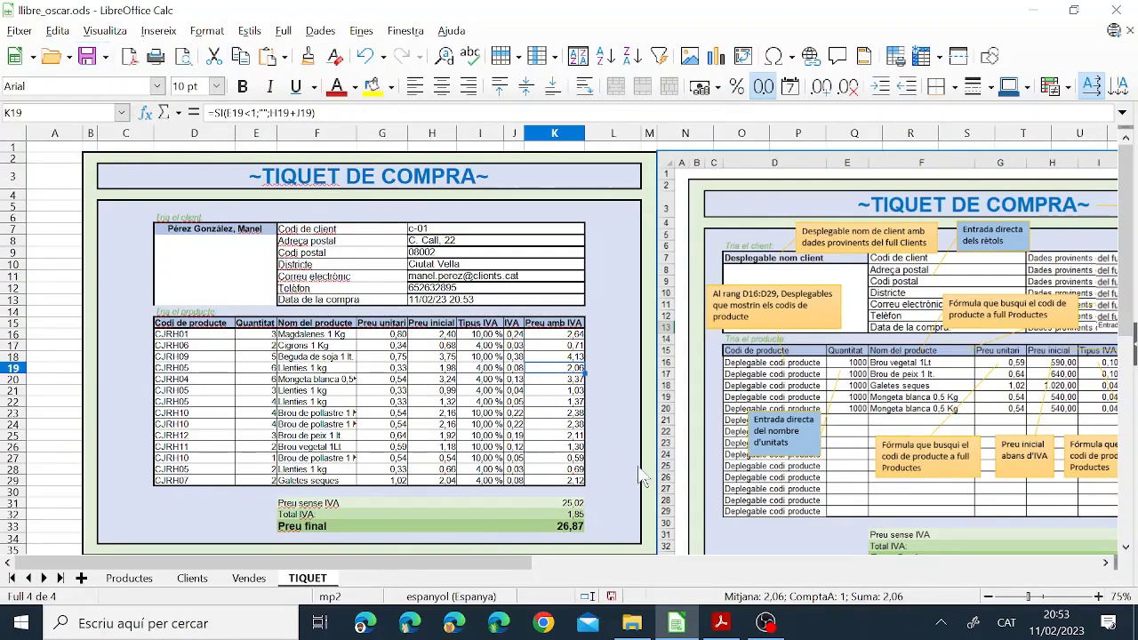
left_click(517, 336)
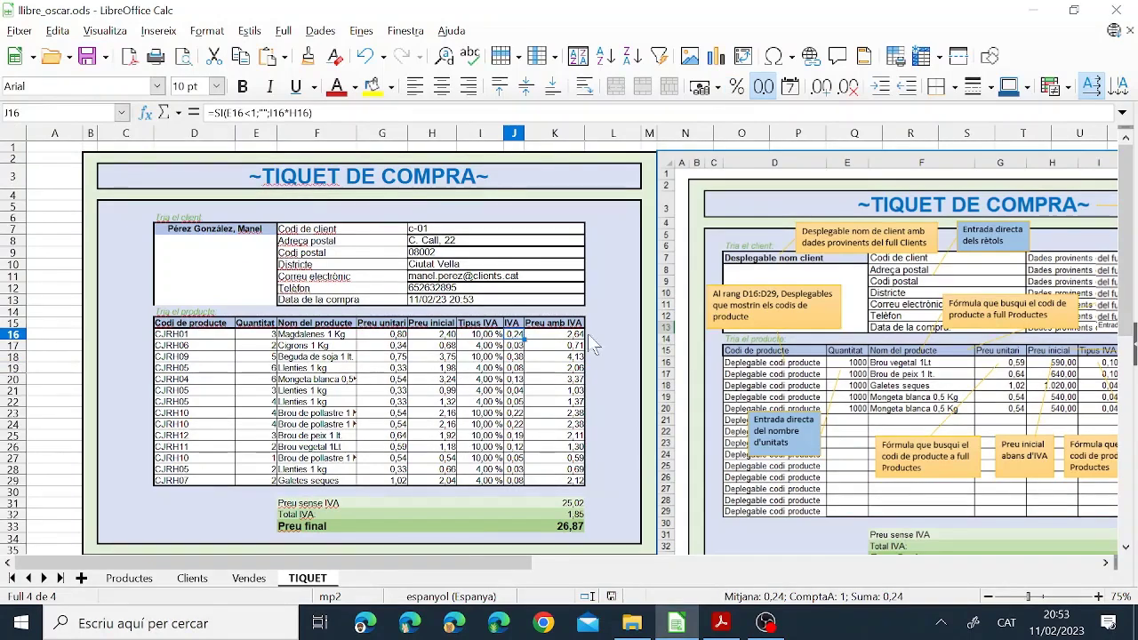
Switch to the assignment PDF in Acrobat Reader and review the TIQUET requirements for the cell formulas and dropdowns
left_click(721, 623)
scroll(442, 319, "up", 1)
scroll(442, 319, "up", 10)
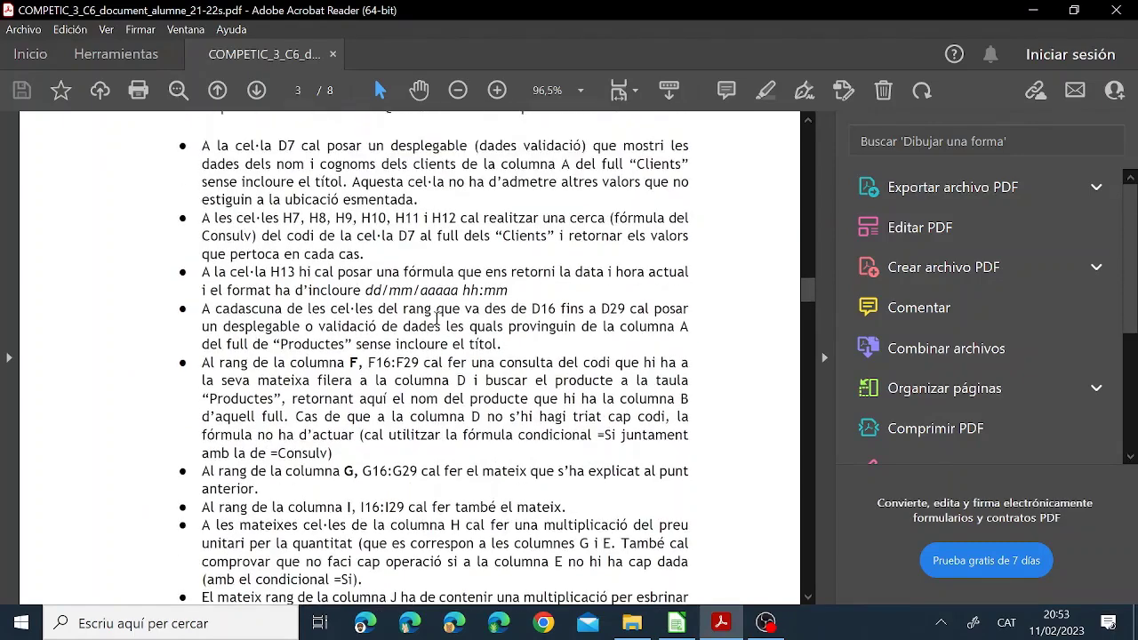
scroll(437, 318, "down", 3)
left_click(677, 622)
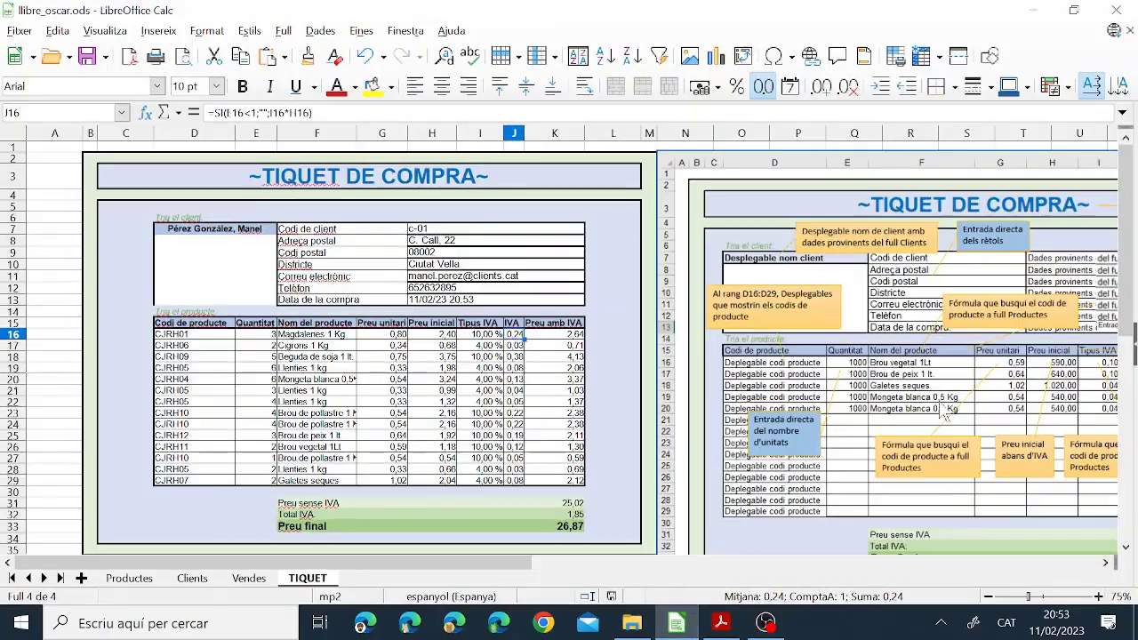
Delete the annotated sample ticket image beside the form on the TIQUET sheet and save the workbook
left_click_drag(969, 365, 756, 355)
left_click_drag(990, 414, 803, 414)
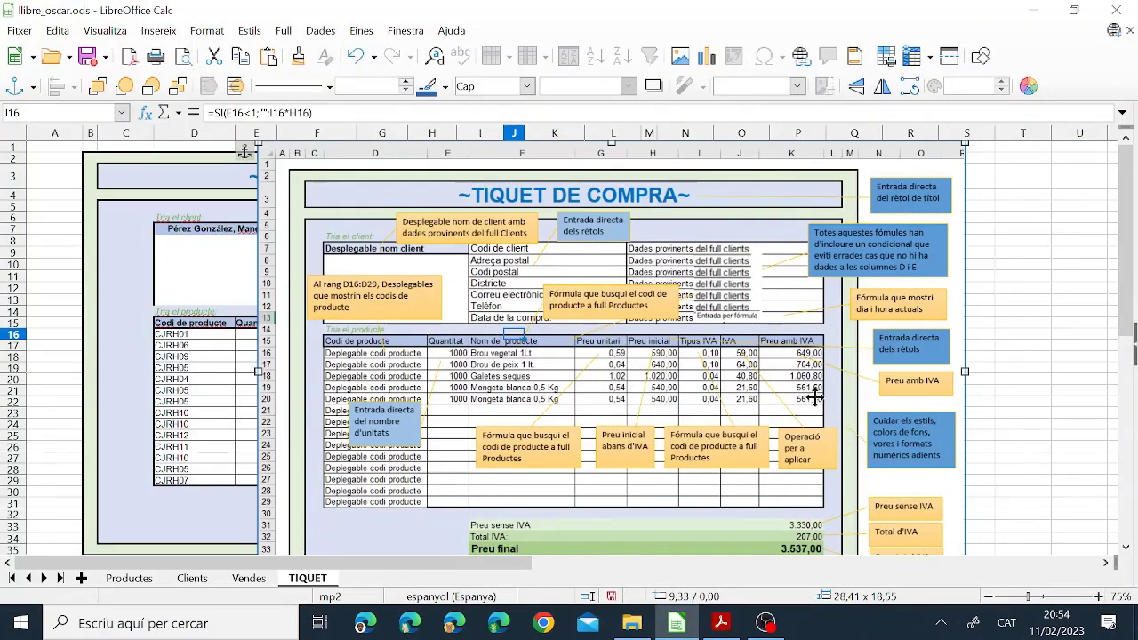
left_click_drag(855, 411, 880, 333)
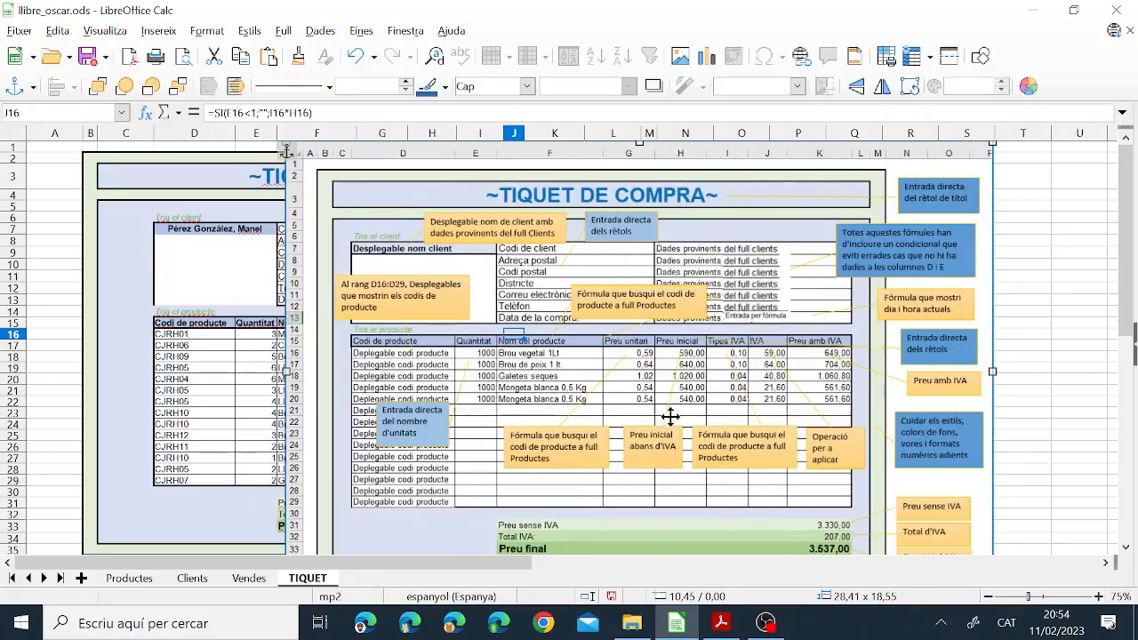
left_click_drag(633, 416, 805, 387)
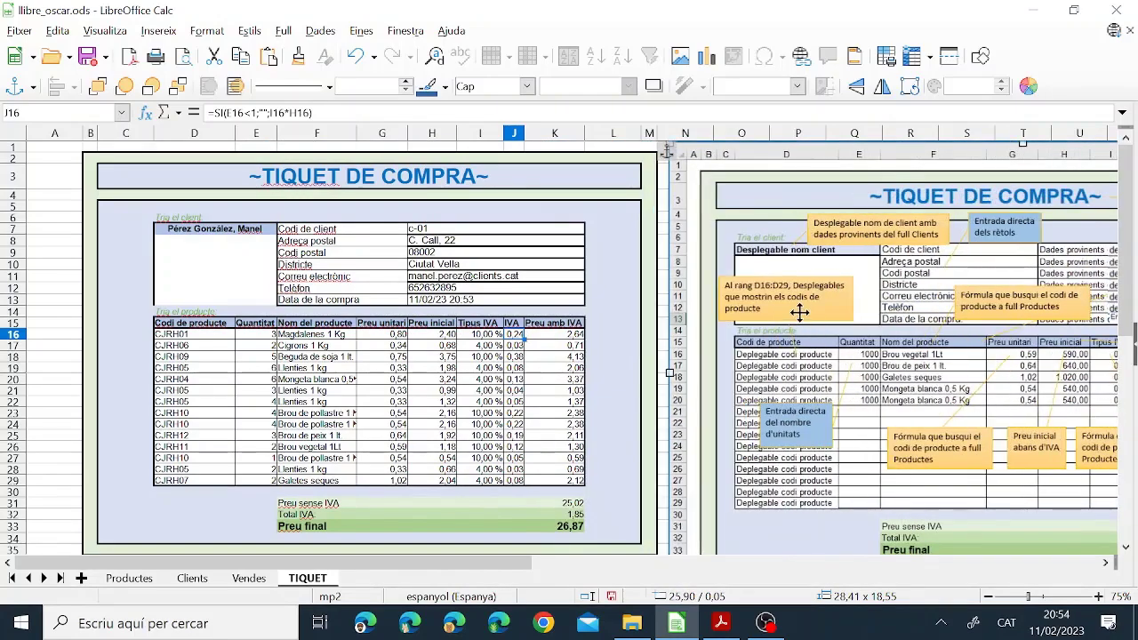
left_click_drag(881, 323, 952, 317)
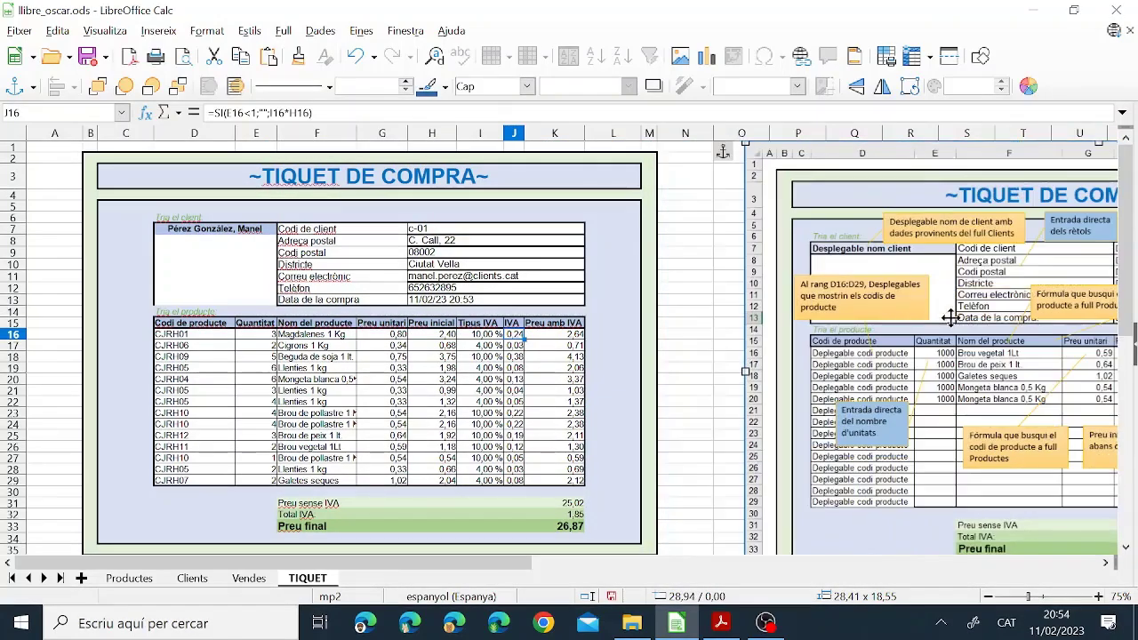
key("Delete")
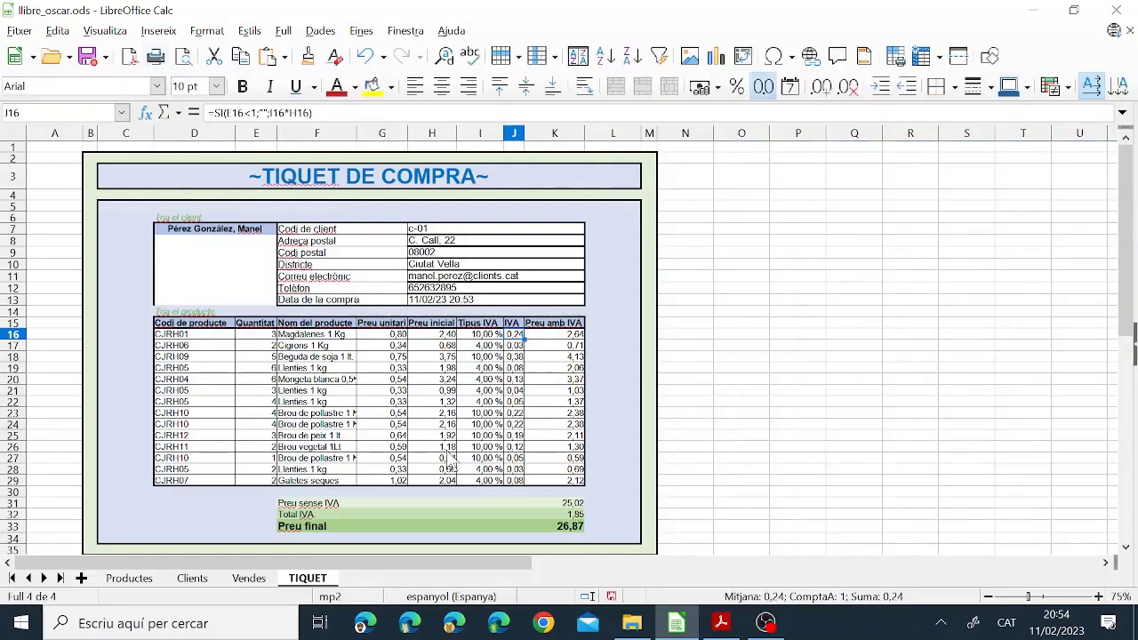
left_click(89, 56)
Merge the empty cells D8:E13 below the client name into a single block and save the workbook
left_click(363, 300)
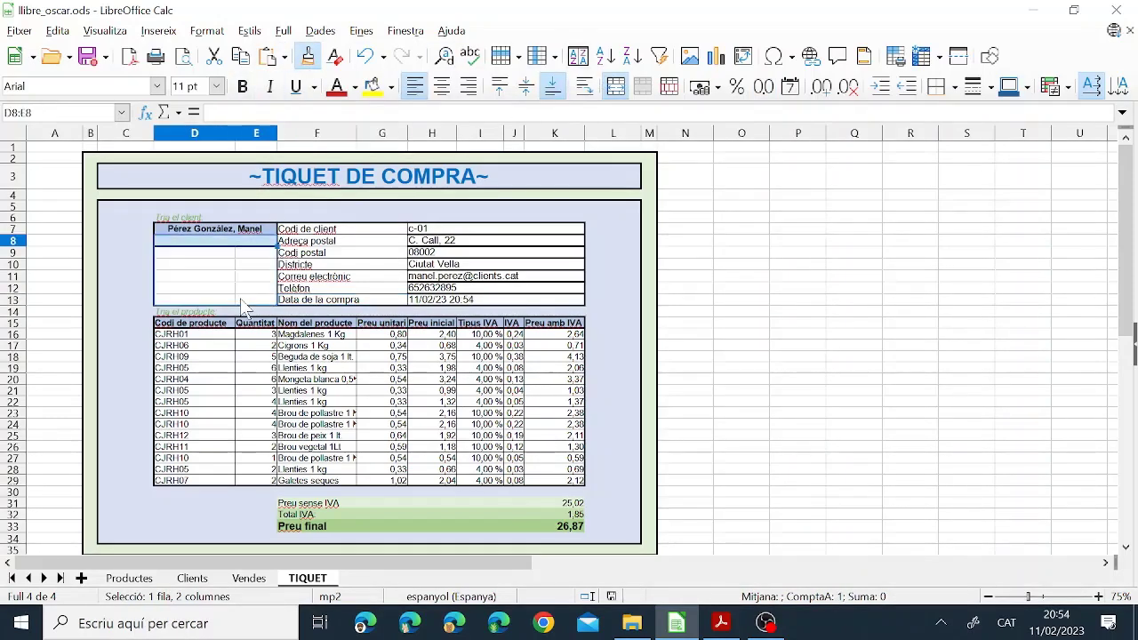
left_click_drag(189, 242, 184, 301)
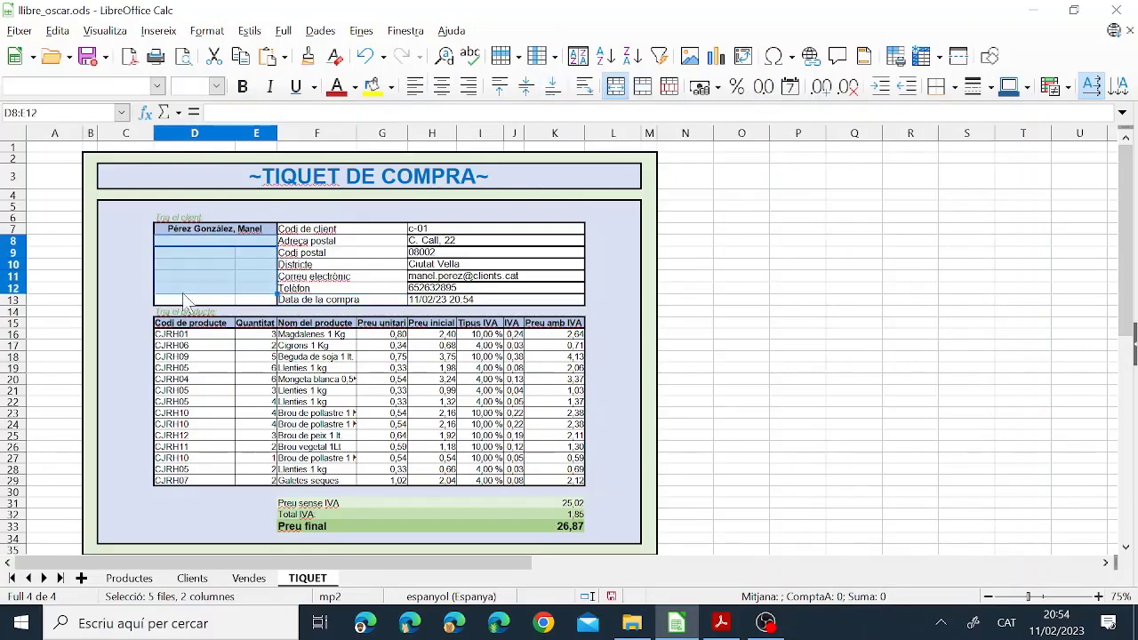
left_click(615, 86)
left_click(247, 275)
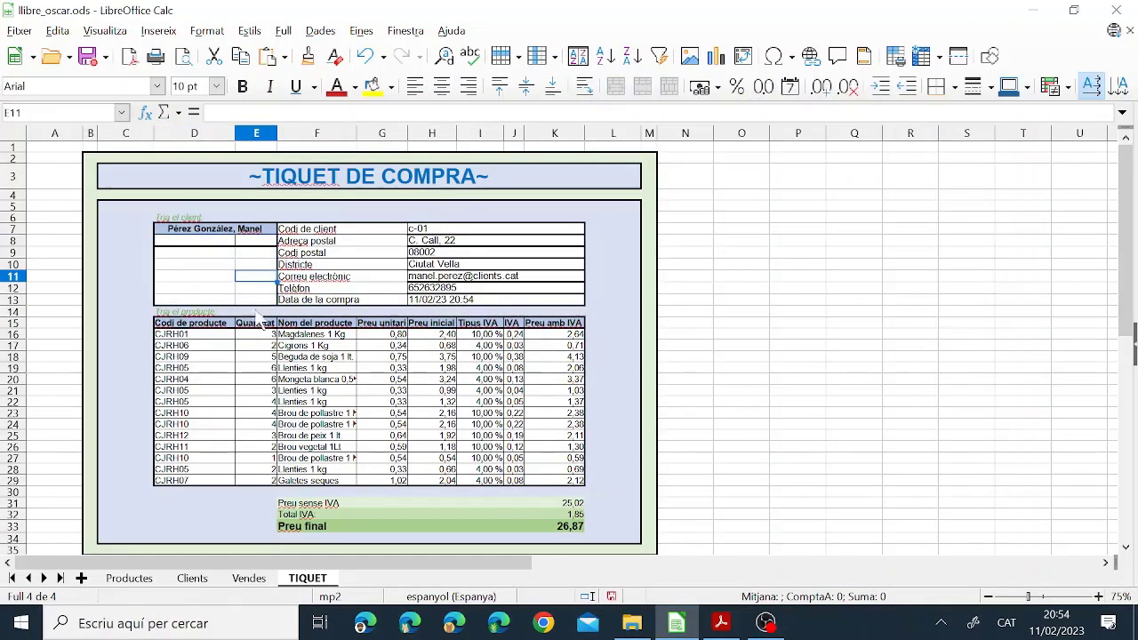
left_click_drag(256, 300, 198, 249)
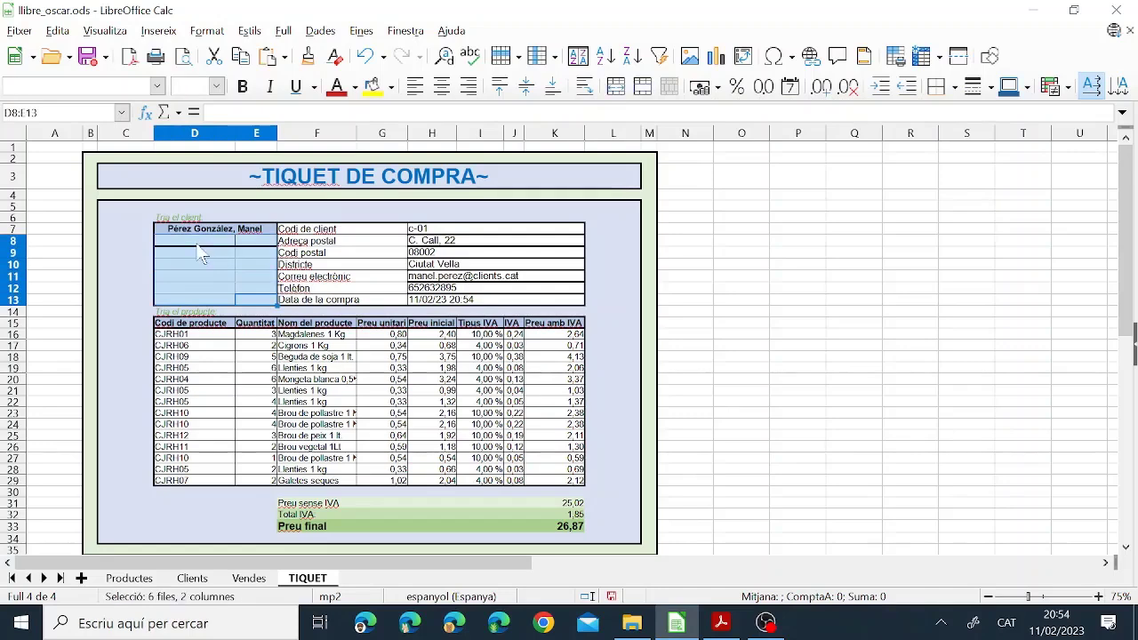
left_click(615, 86)
left_click(306, 275)
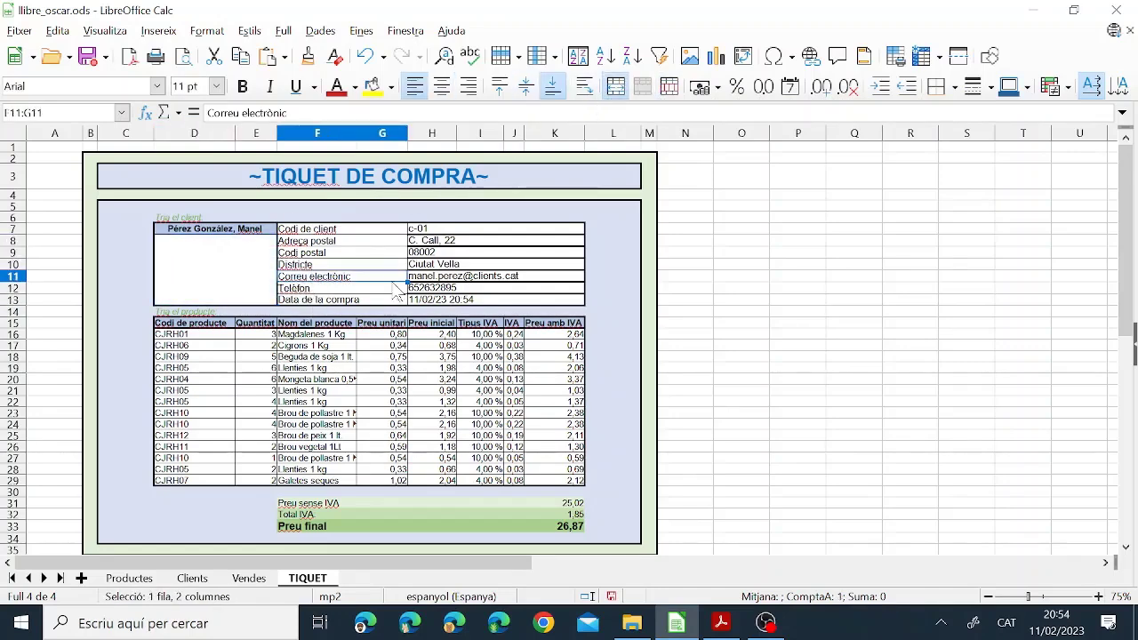
left_click(355, 300)
left_click(90, 55)
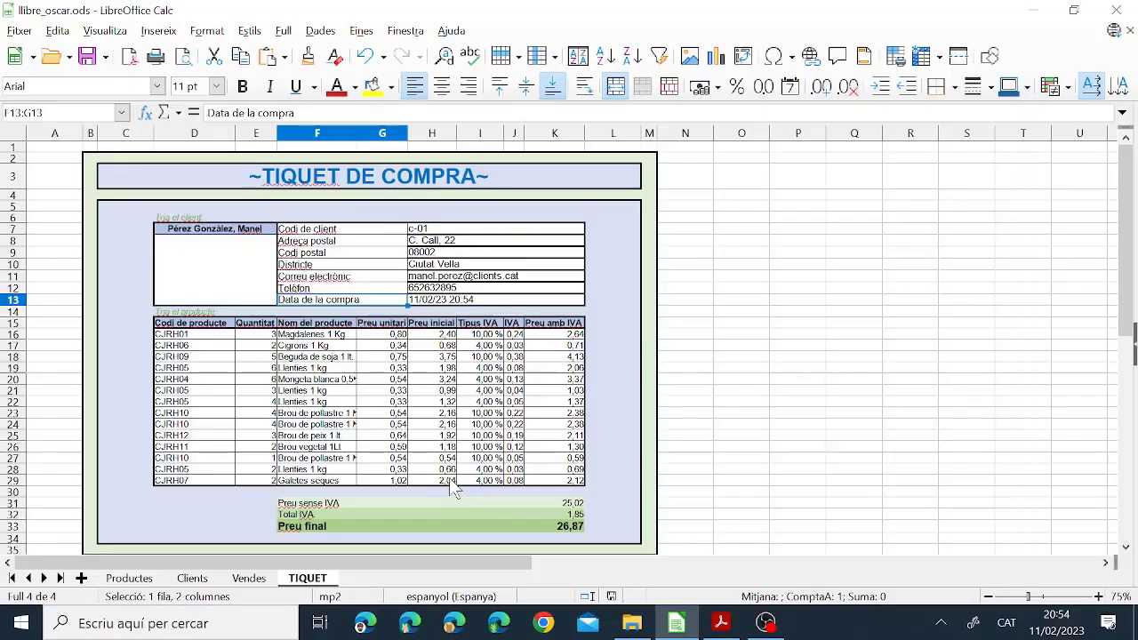
Switch to the assignment PDF and read the remaining ticket checks and the part 3 tasks for the Vendes sheet
left_click(744, 624)
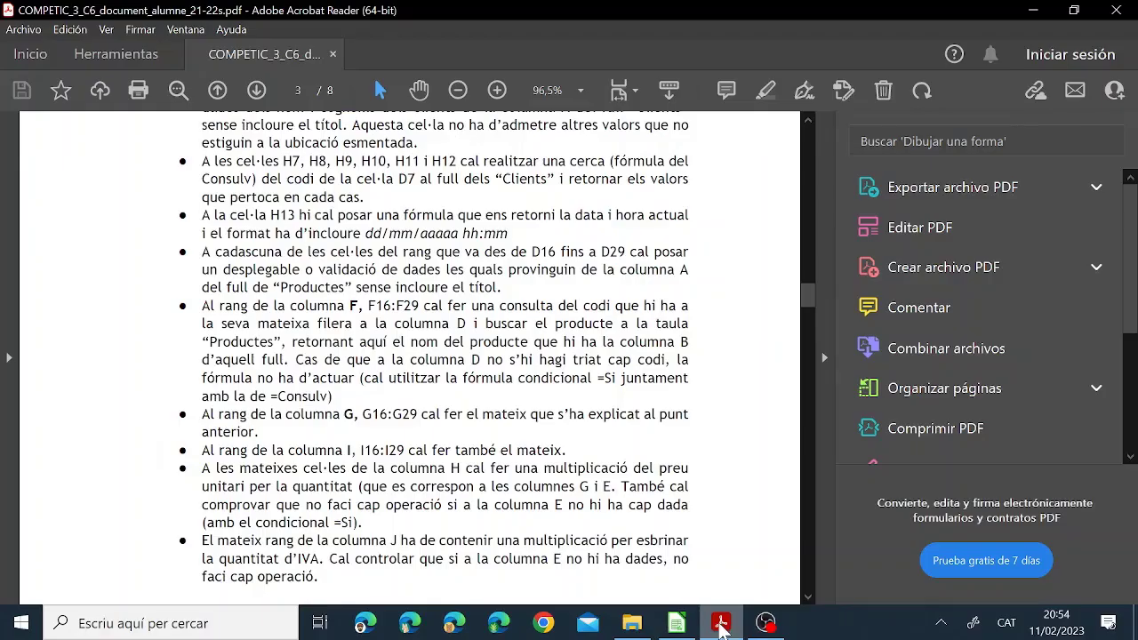
scroll(394, 423, "down", 2)
scroll(394, 423, "down", 10)
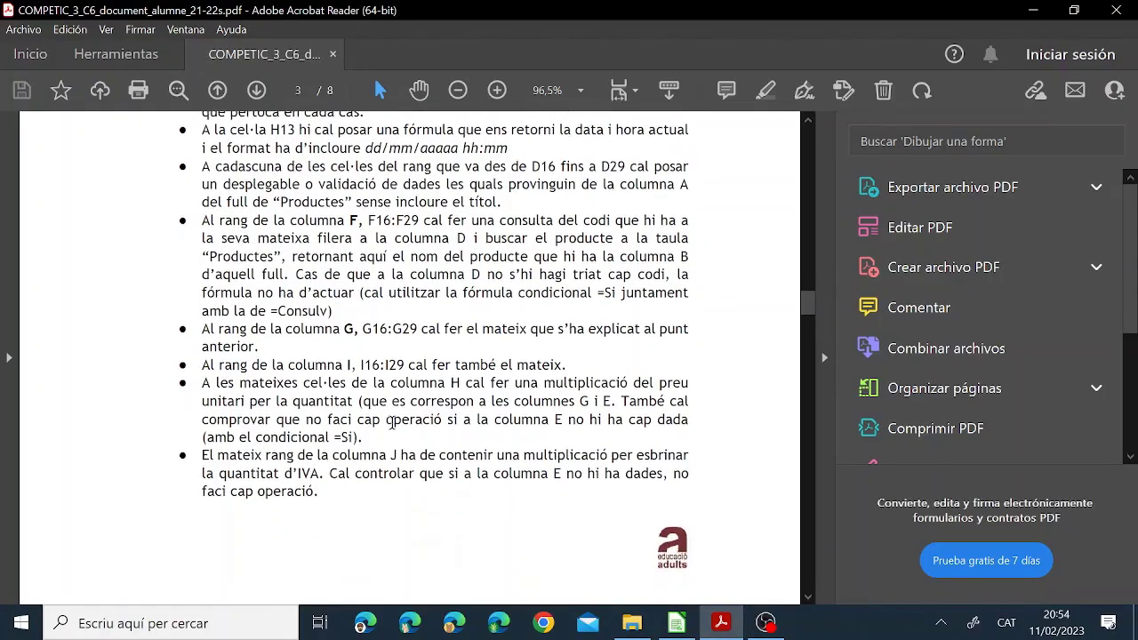
scroll(392, 423, "down", 6)
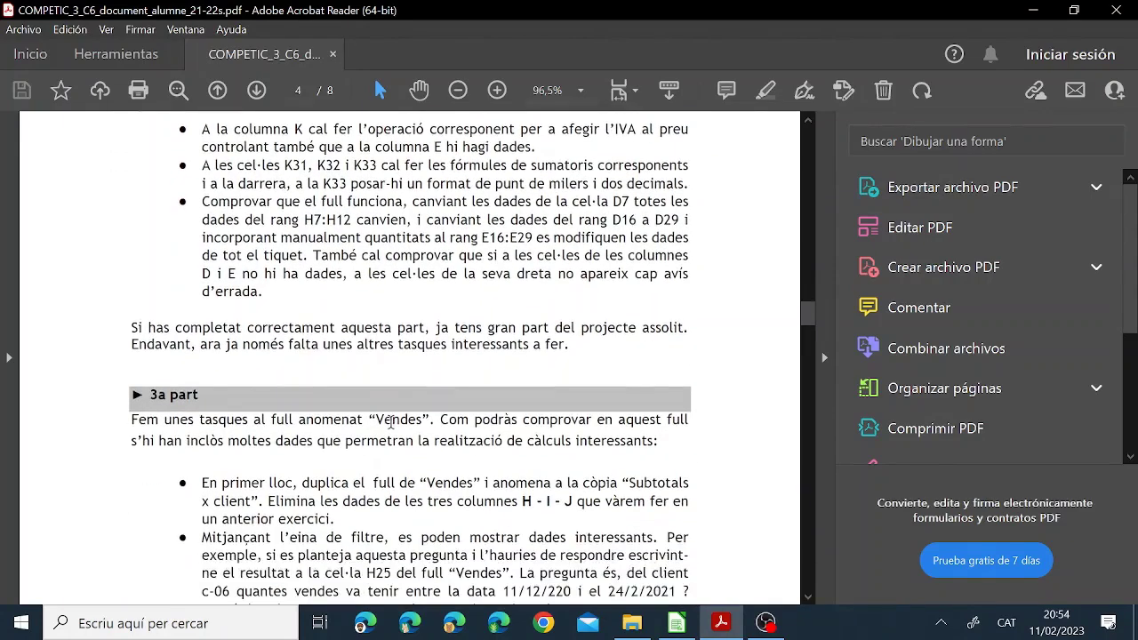
scroll(389, 418, "down", 2)
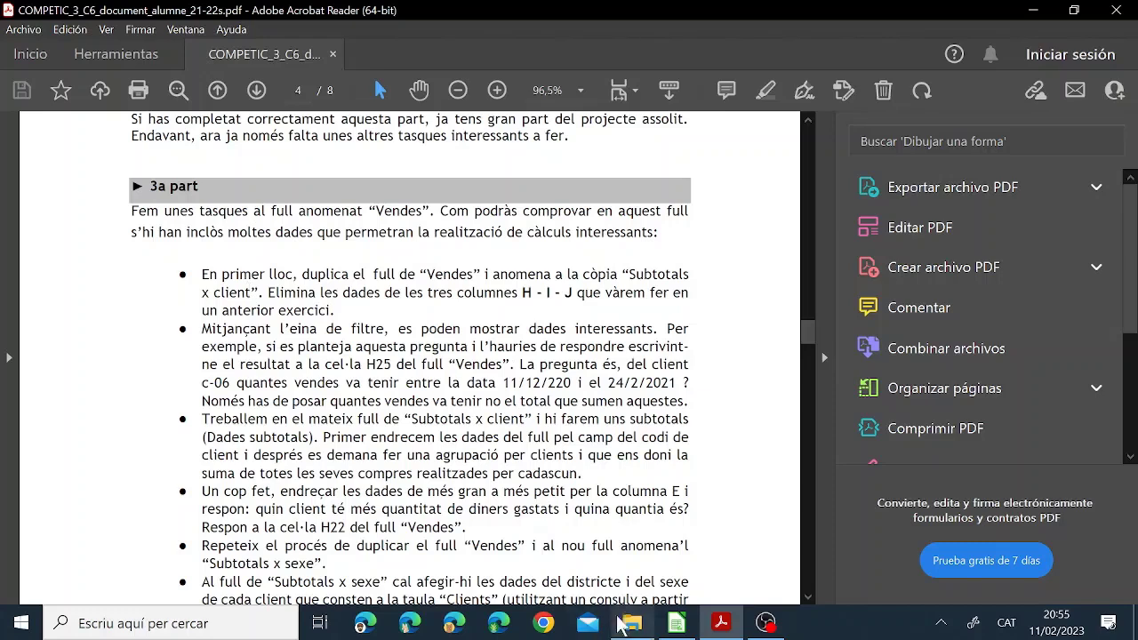
Switch back to LibreOffice Calc, duplicate the Vendes sheet within the current document and place the copy right after the original
left_click(681, 625)
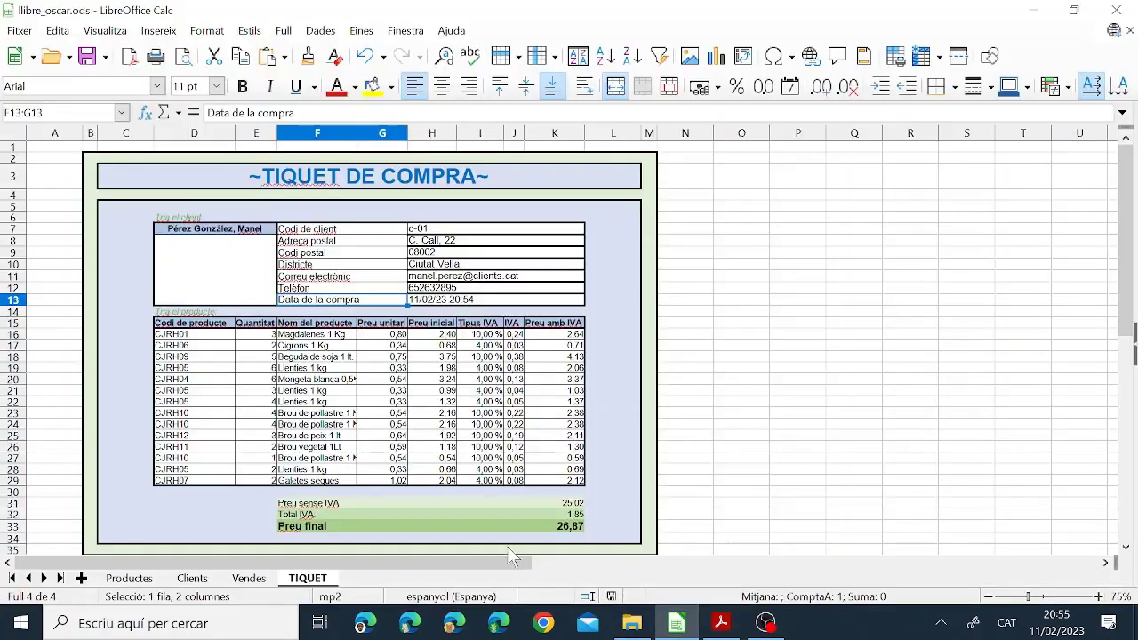
left_click(249, 578)
right_click(251, 578)
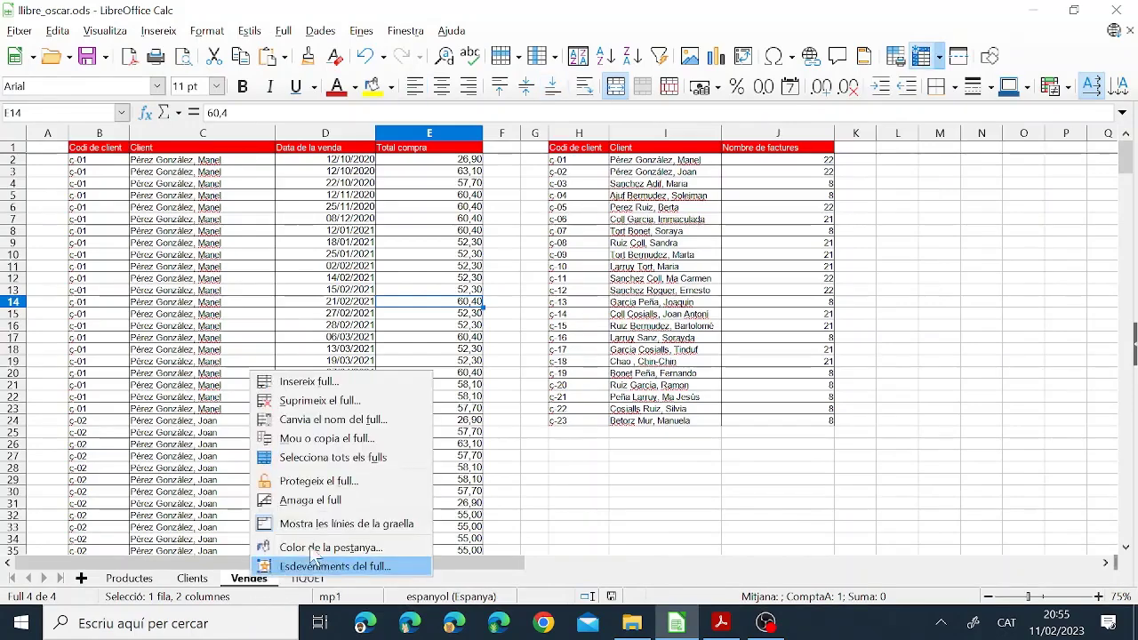
left_click(373, 437)
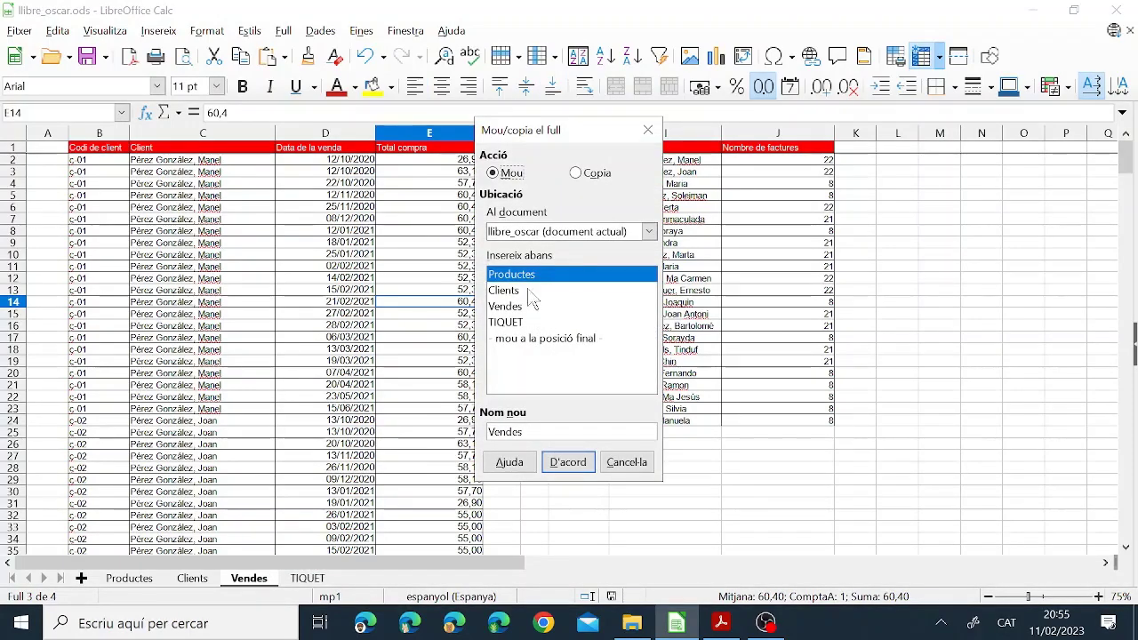
left_click(580, 174)
left_click(515, 307)
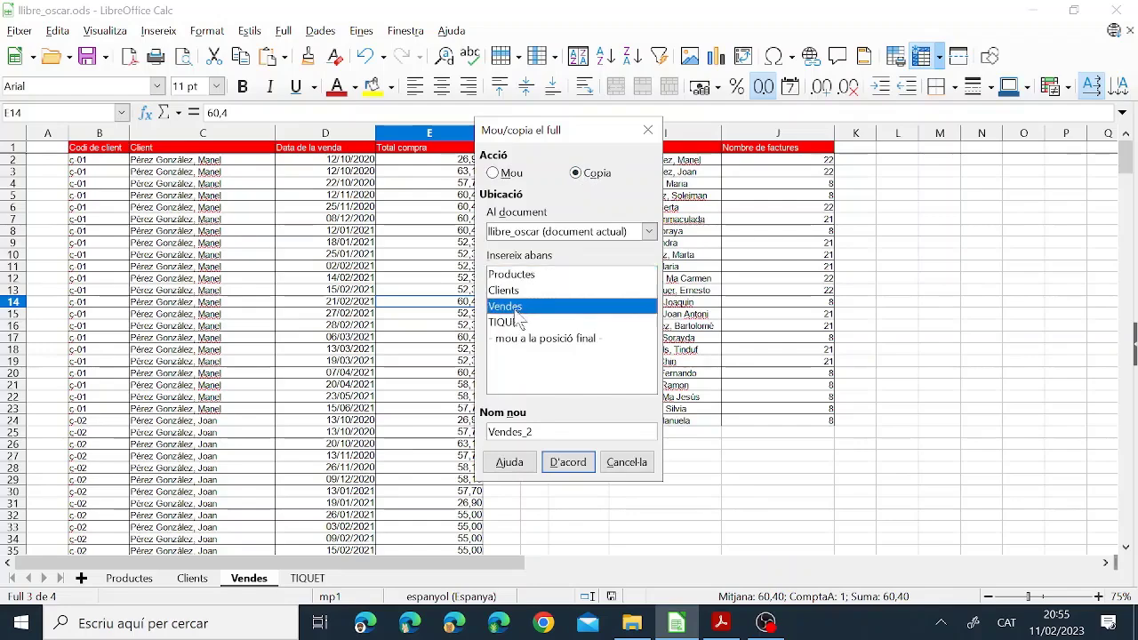
left_click(567, 463)
left_click_drag(326, 579, 270, 580)
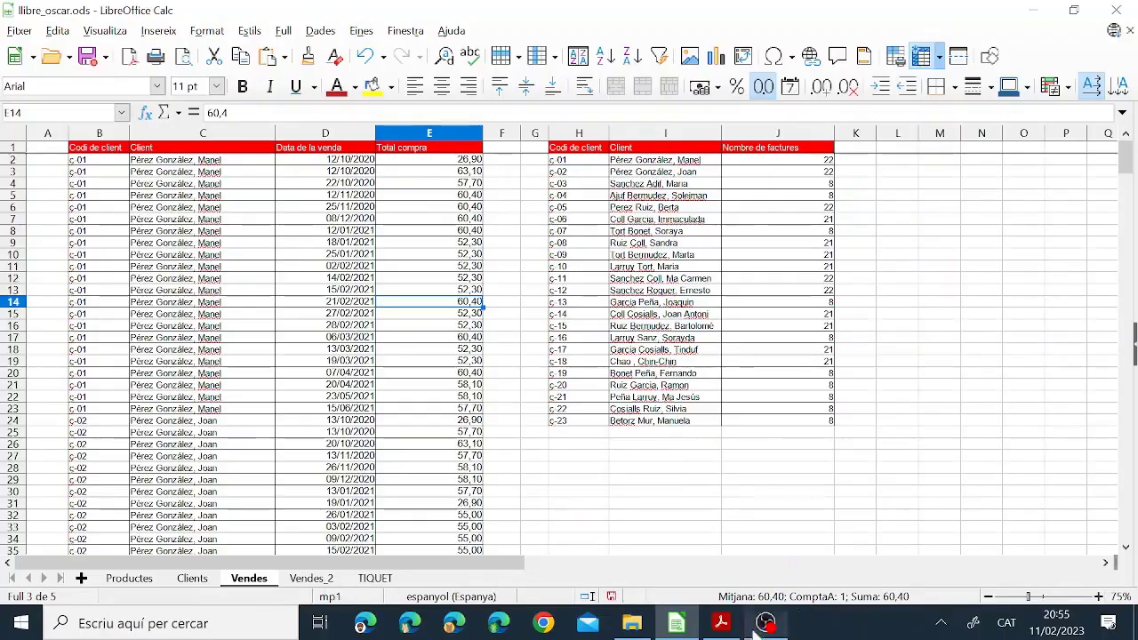
Check the copy's required name in the assignment PDF, return to LibreOffice Calc and rename the Vendes sheet as Subtotals x client
left_click(722, 623)
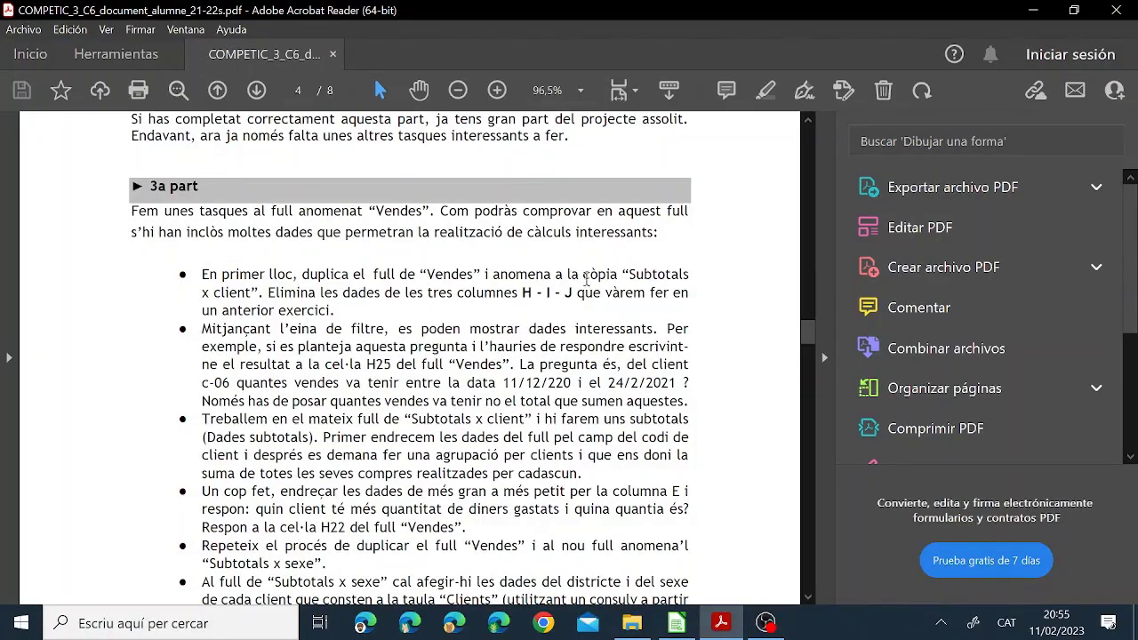
left_click(677, 624)
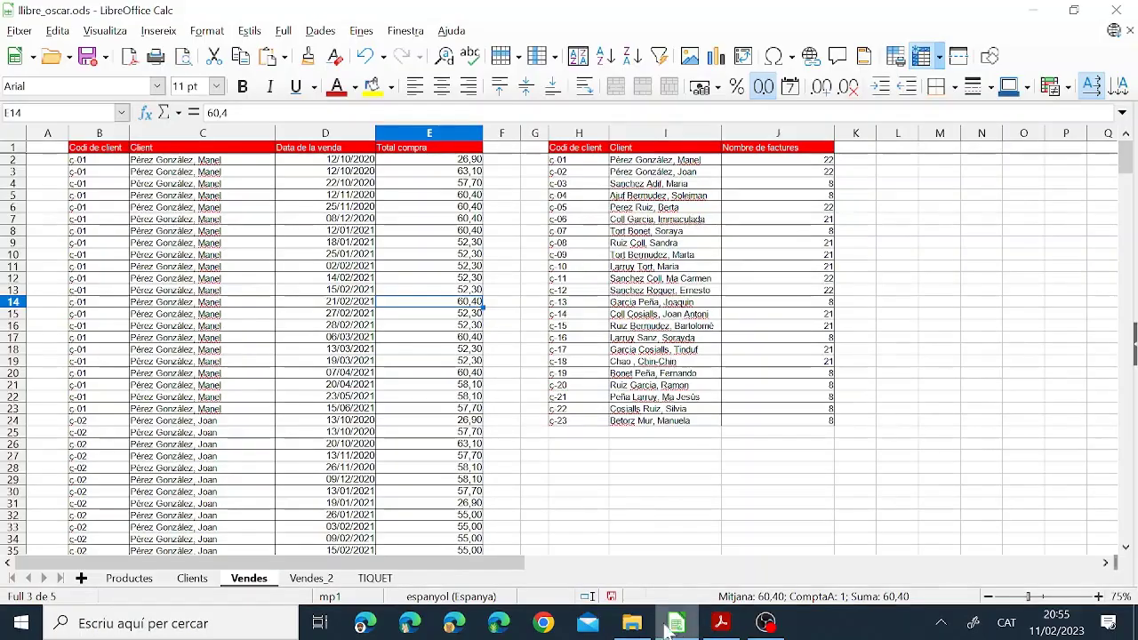
double_click(247, 581)
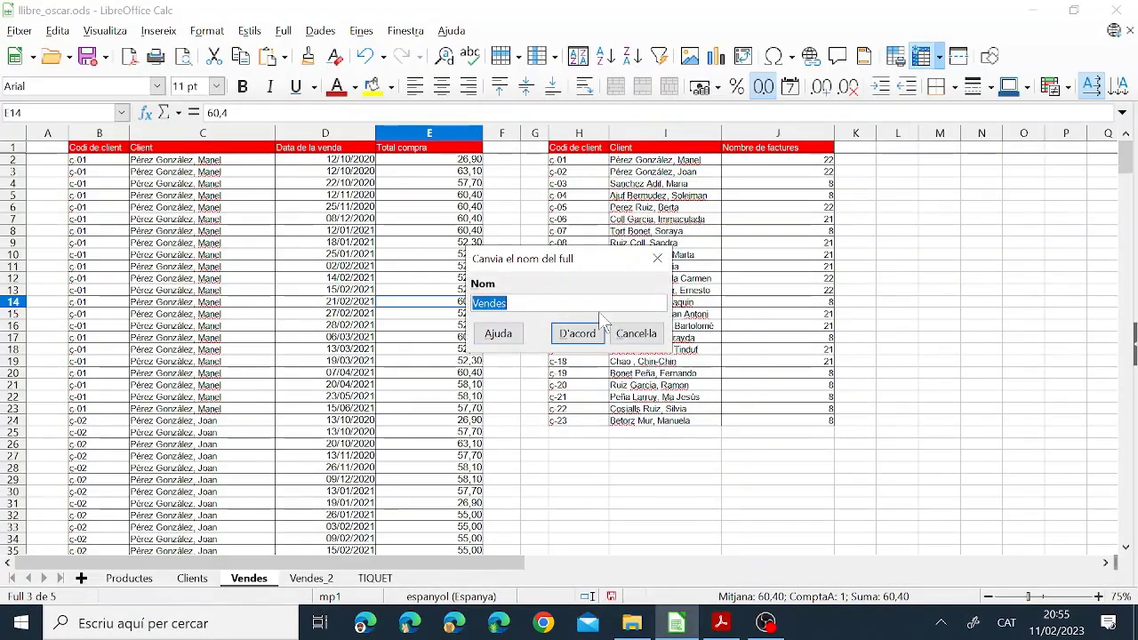
left_click(583, 333)
right_click(251, 581)
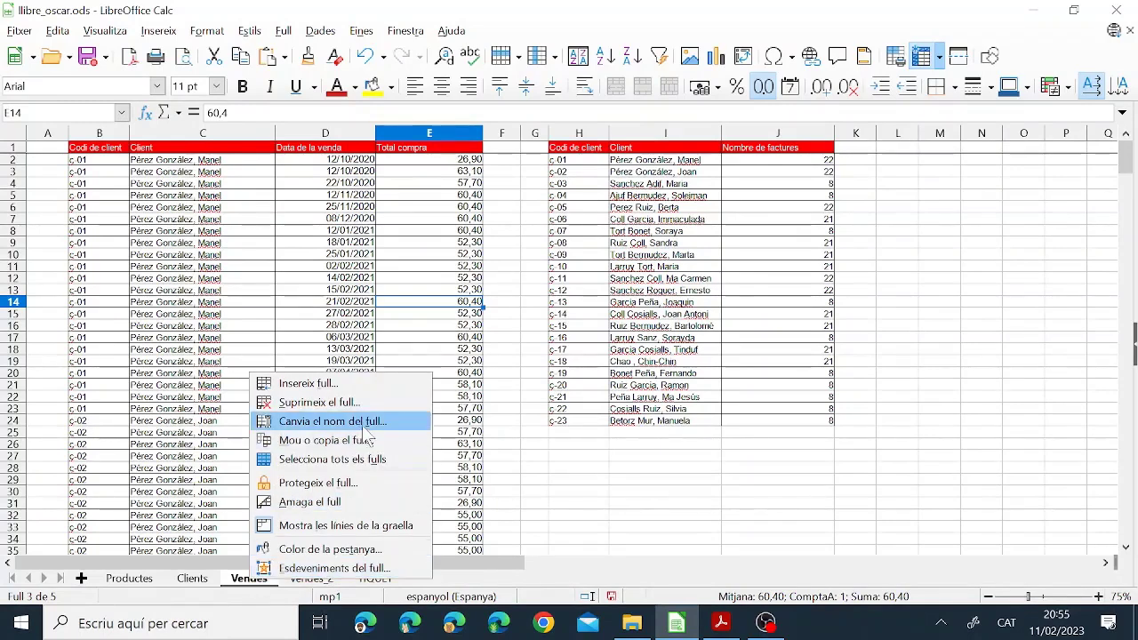
left_click(402, 422)
type("Subtotals x cli")
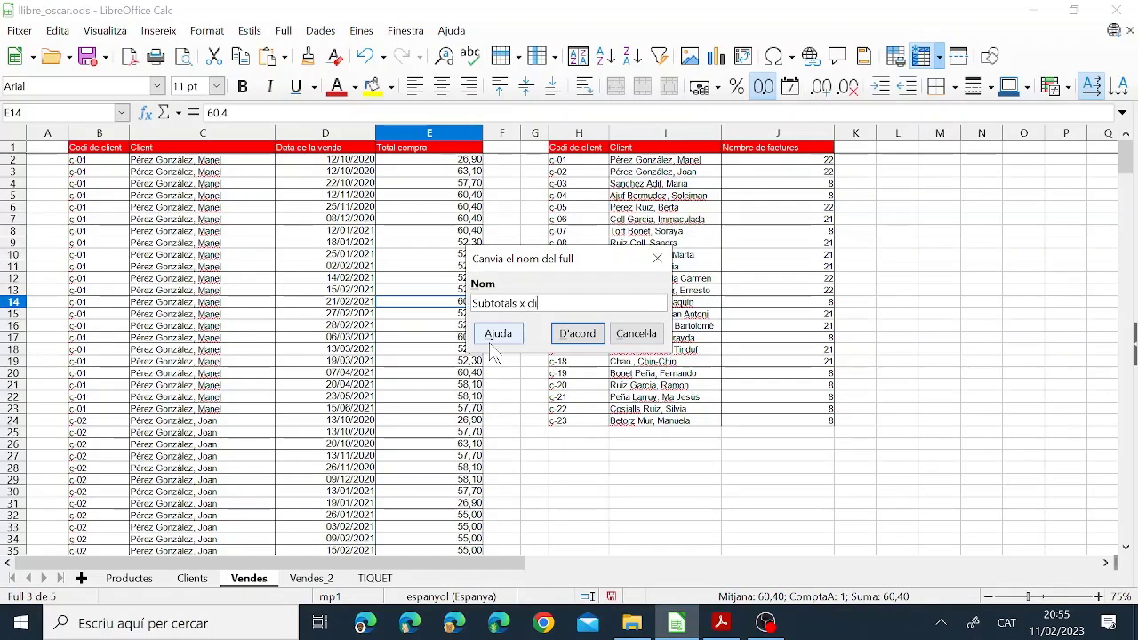
type("ent")
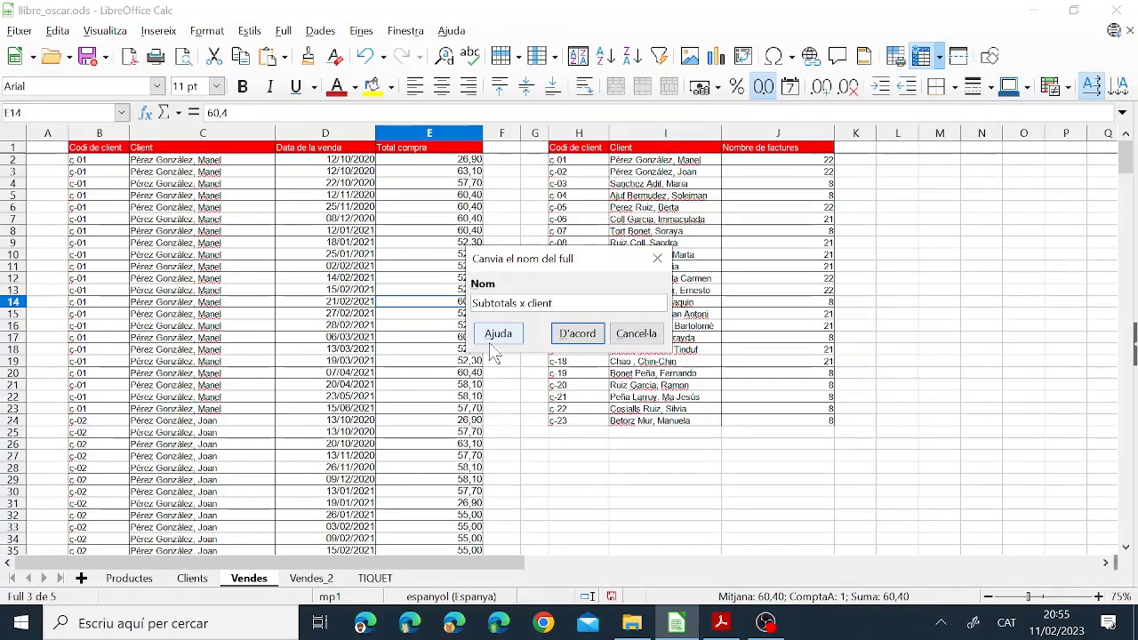
left_click(578, 335)
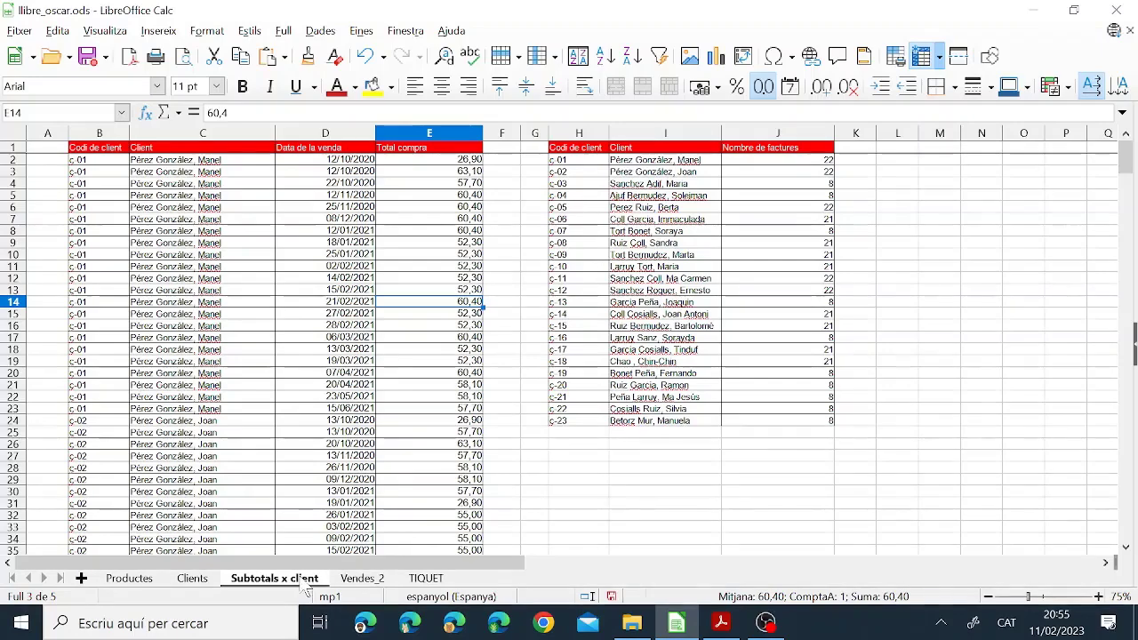
Move the Vendes_2 sheet in front of Subtotals x client and rename it as Vendes
left_click_drag(356, 579, 294, 585)
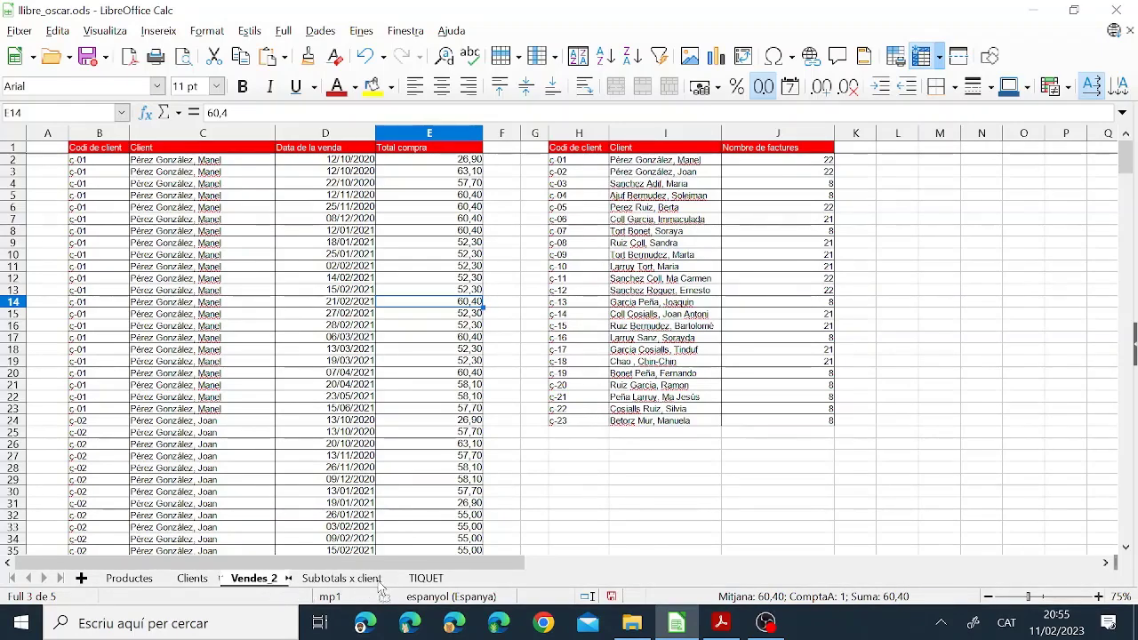
double_click(256, 579)
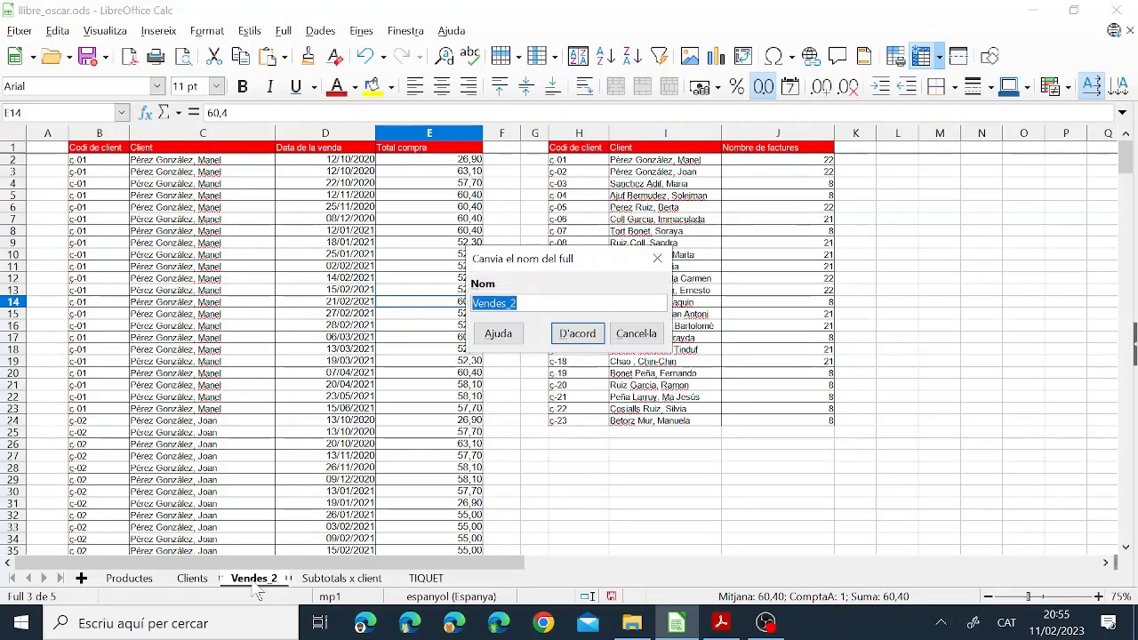
left_click(503, 303)
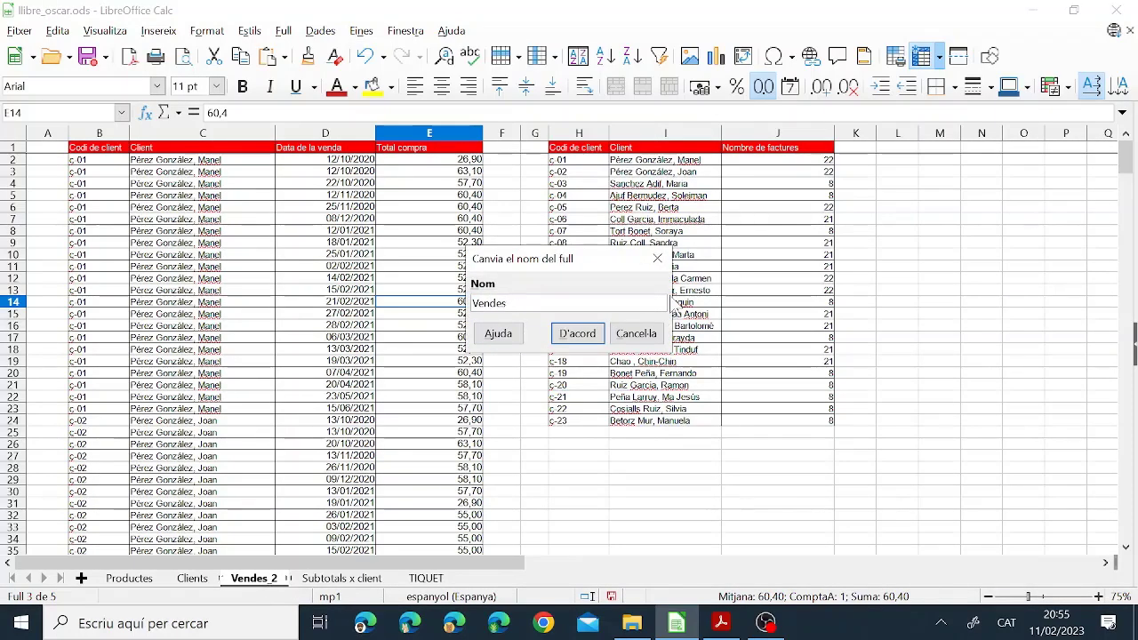
left_click(578, 334)
Recheck the first part 3 task in the assignment PDF and delete columns H, I and J from the Subtotals x client sheet
left_click(721, 622)
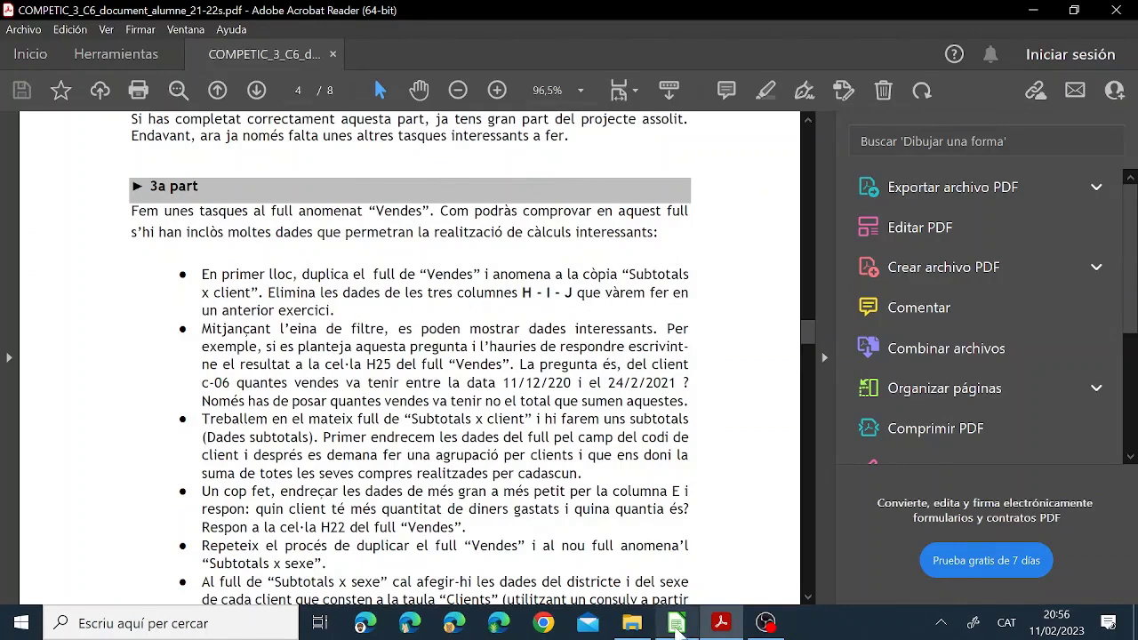
left_click(676, 623)
left_click(345, 580)
left_click_drag(578, 134, 775, 134)
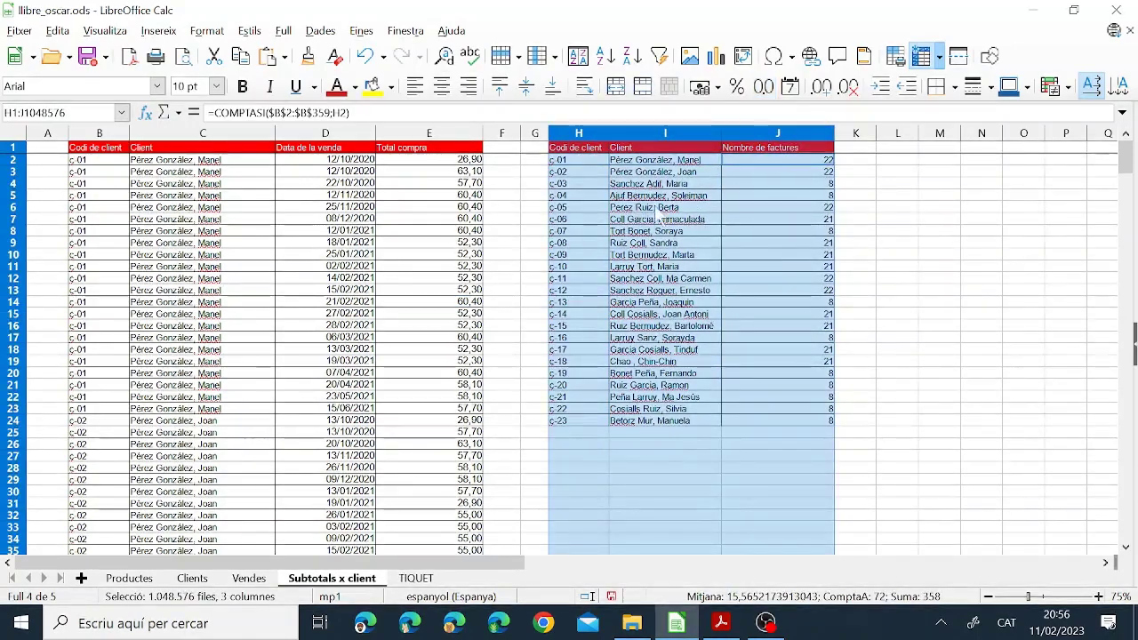
key("F2")
left_click_drag(576, 138, 582, 134)
right_click(582, 134)
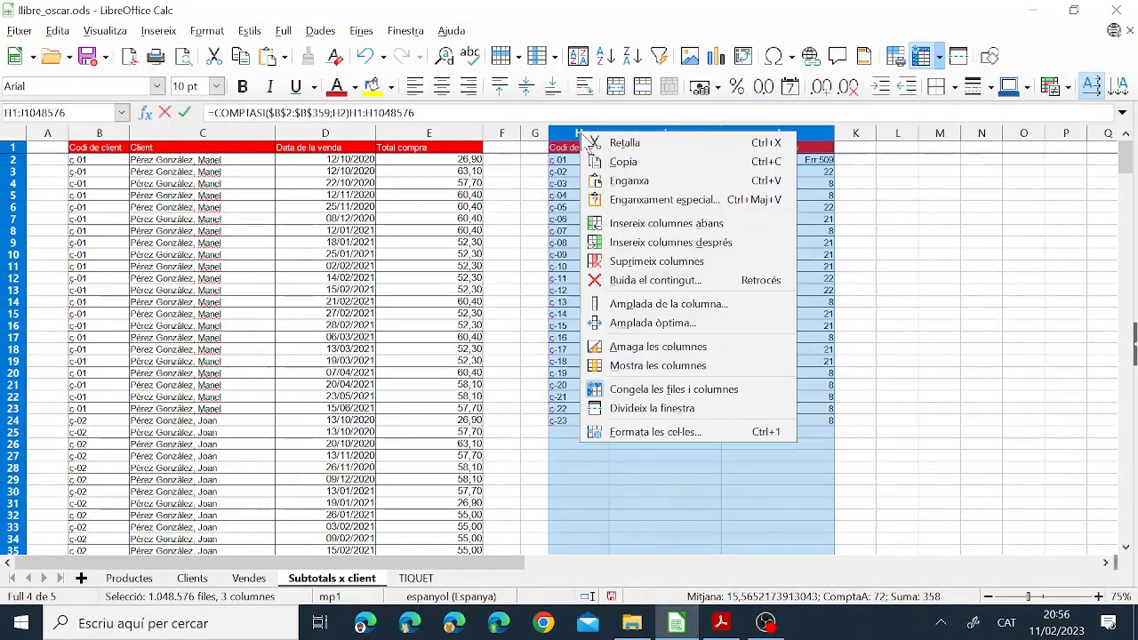
left_click(657, 261)
left_click(654, 266)
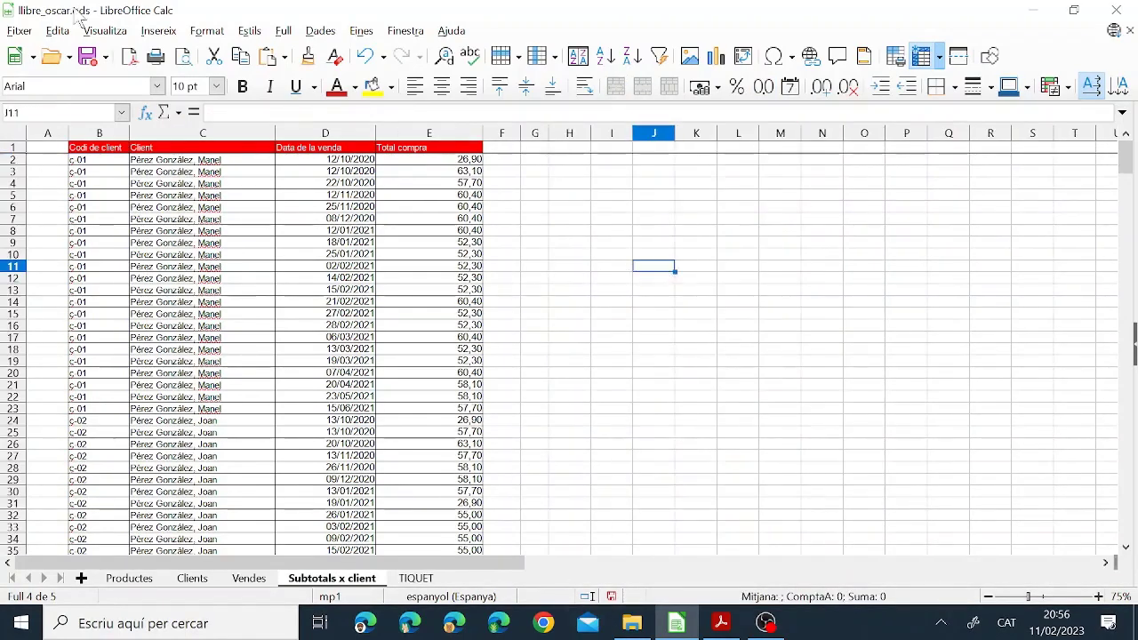
Read the filter question in the assignment PDF, return to LibreOffice Calc and apply an AutoFilter to columns B to E of Subtotals x client
left_click(721, 623)
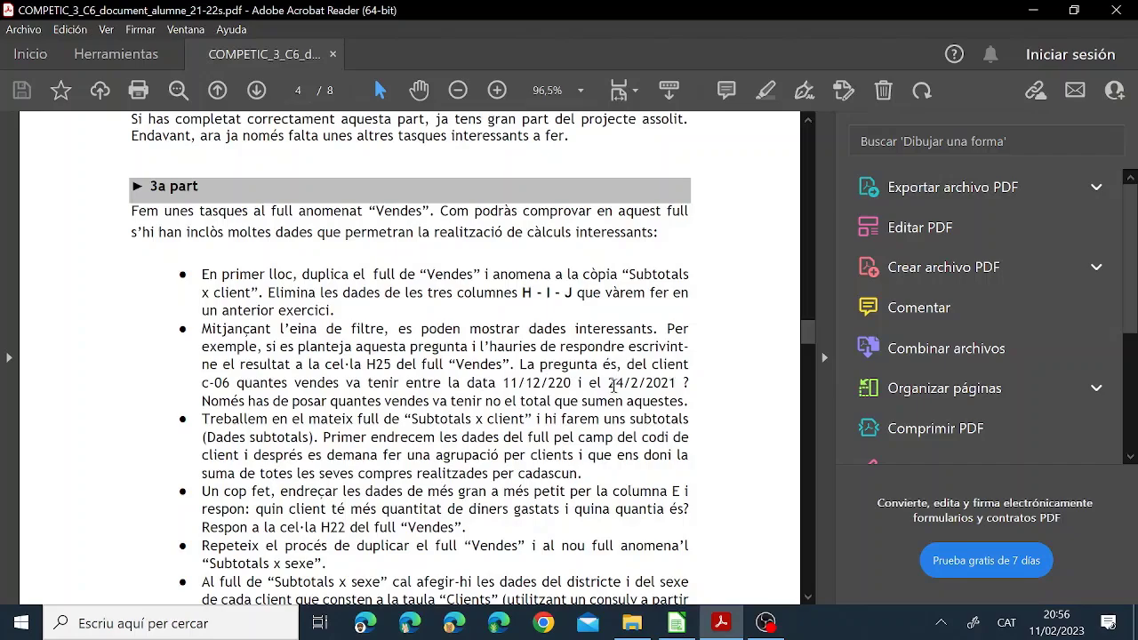
key("alt+Tab")
left_click_drag(99, 133, 432, 139)
left_click(320, 30)
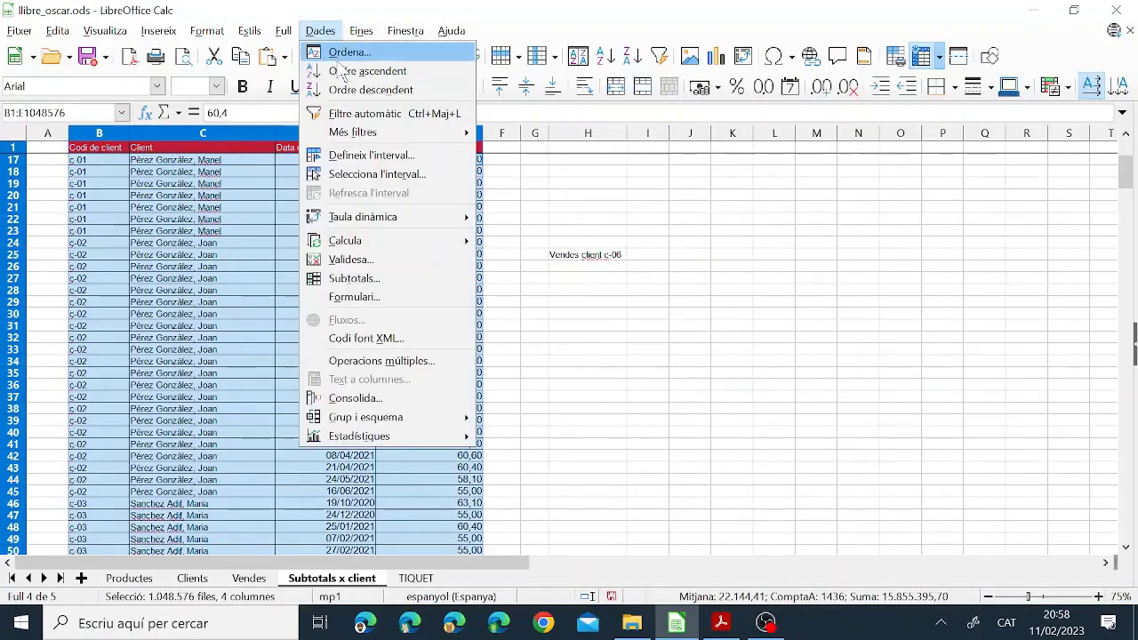
left_click(354, 46)
left_click(320, 31)
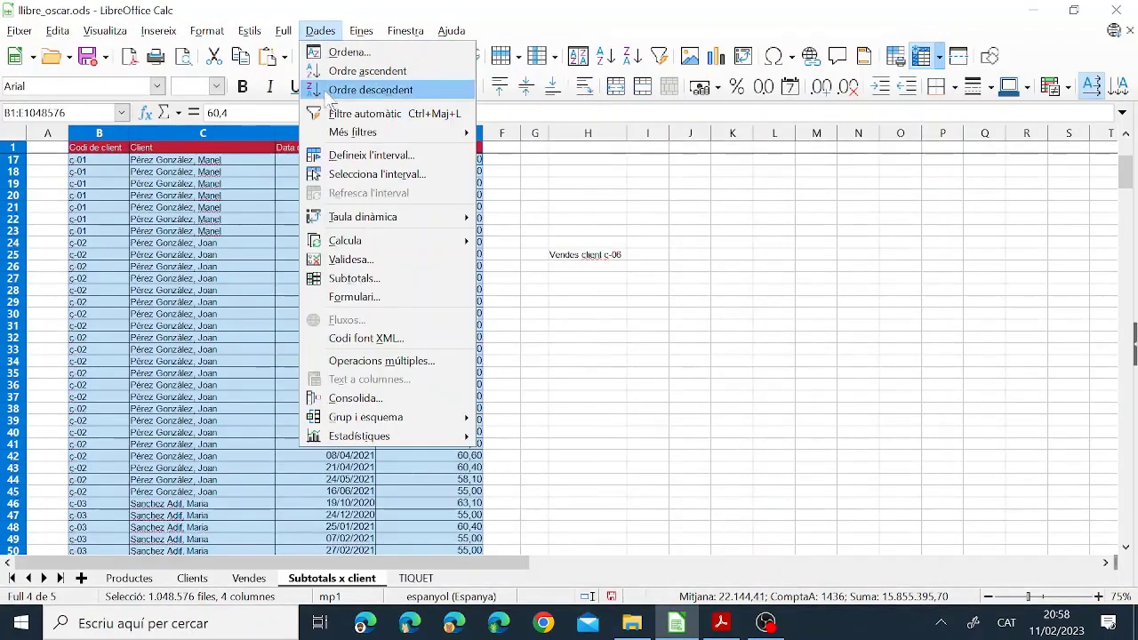
left_click(371, 113)
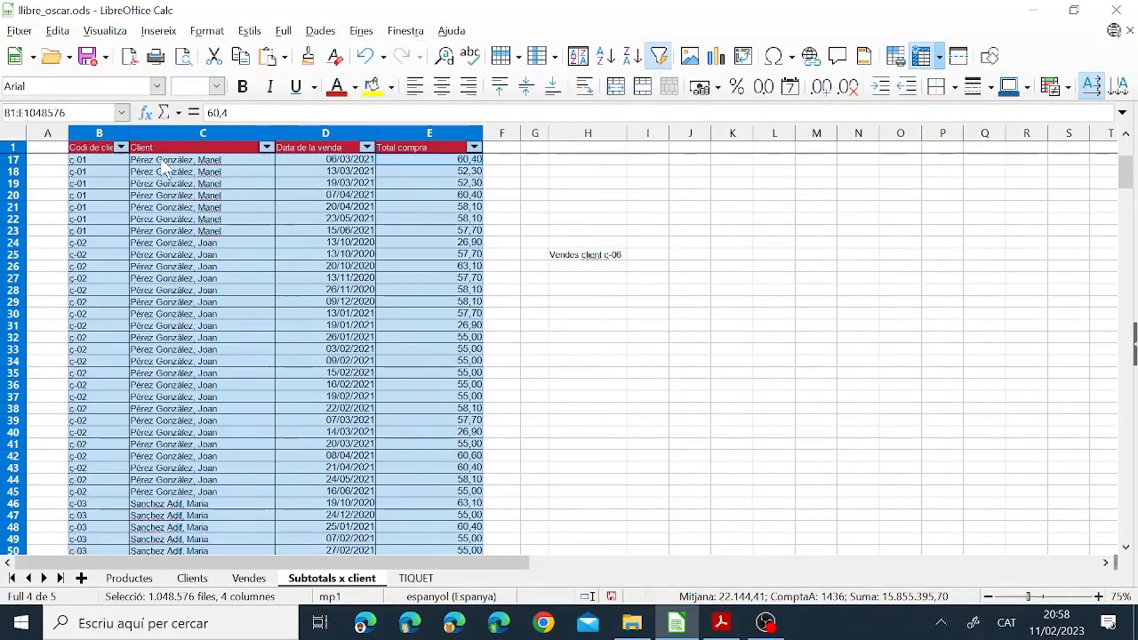
Filter the client code column to show only client c-06
left_click(120, 147)
left_click(80, 386)
left_click(94, 486)
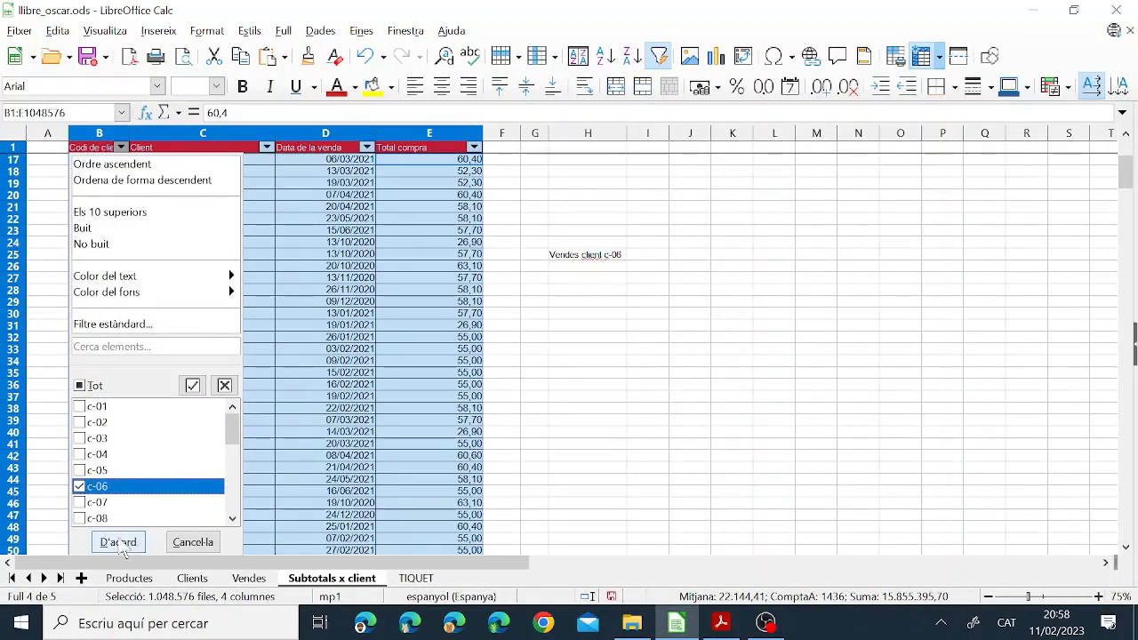
left_click(119, 541)
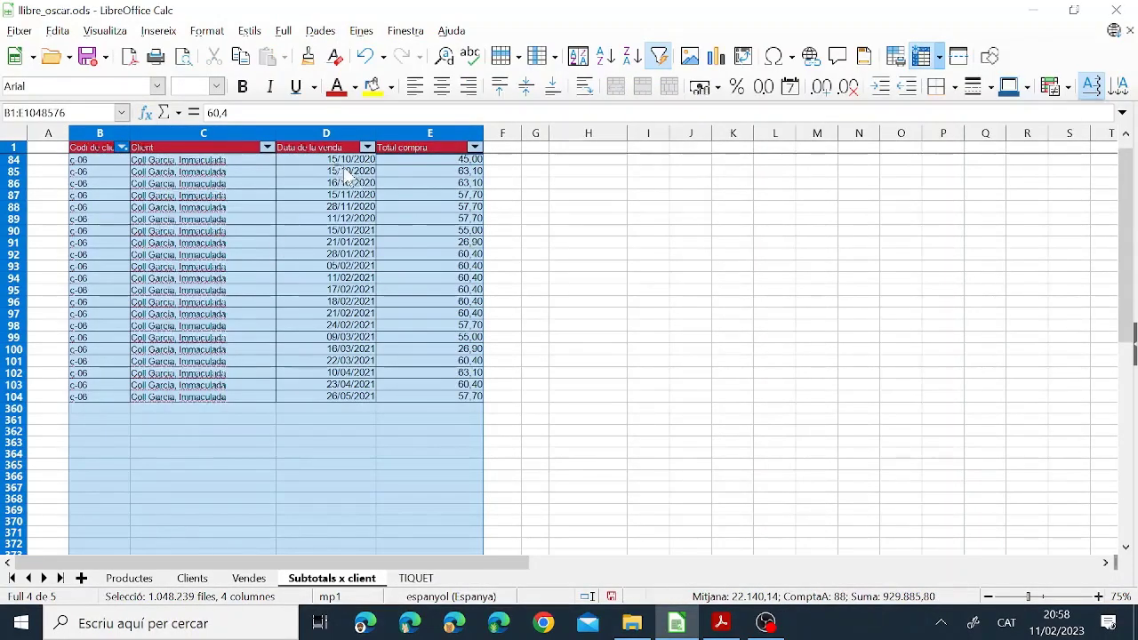
Check the required date range in the assignment PDF and deselect all 2020 and 2021 dates in the Data de la venda filter
left_click(722, 623)
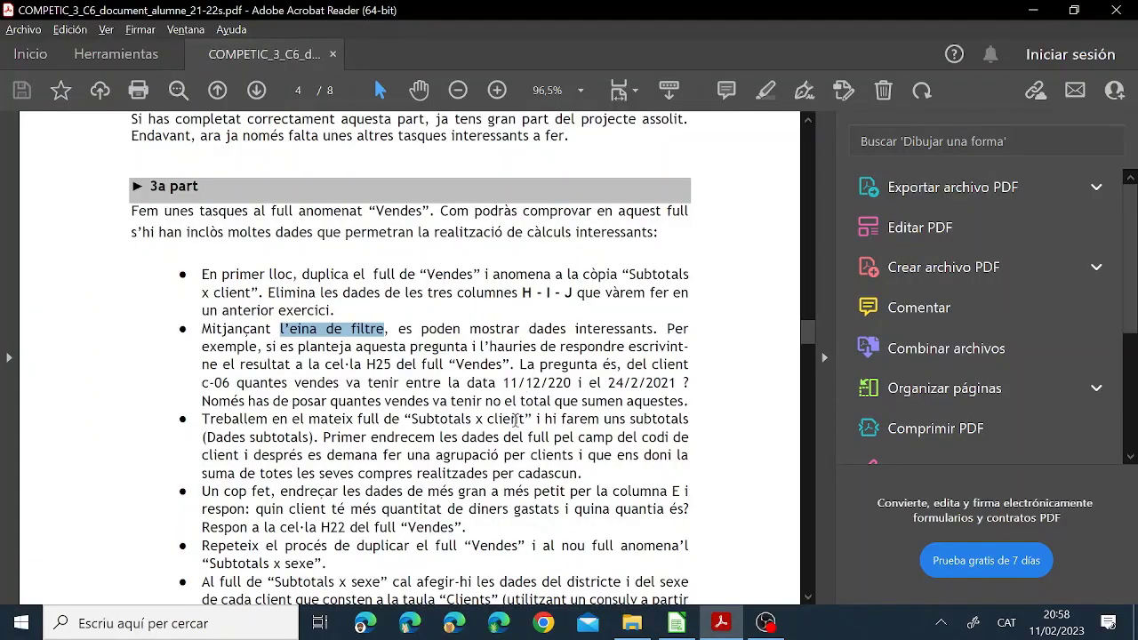
left_click(677, 623)
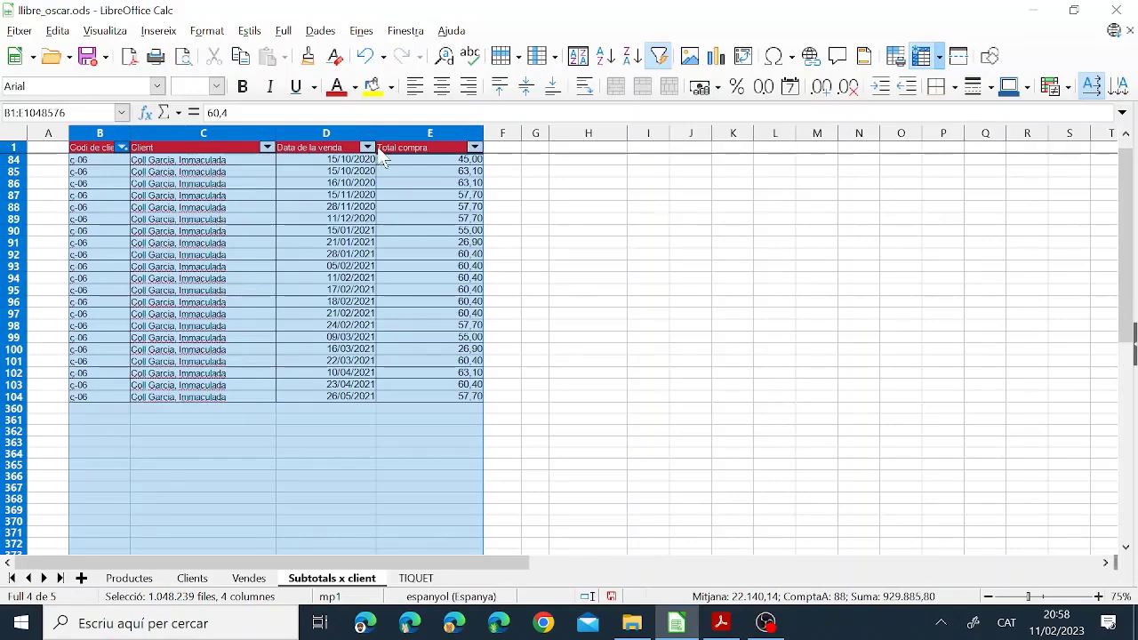
left_click(367, 148)
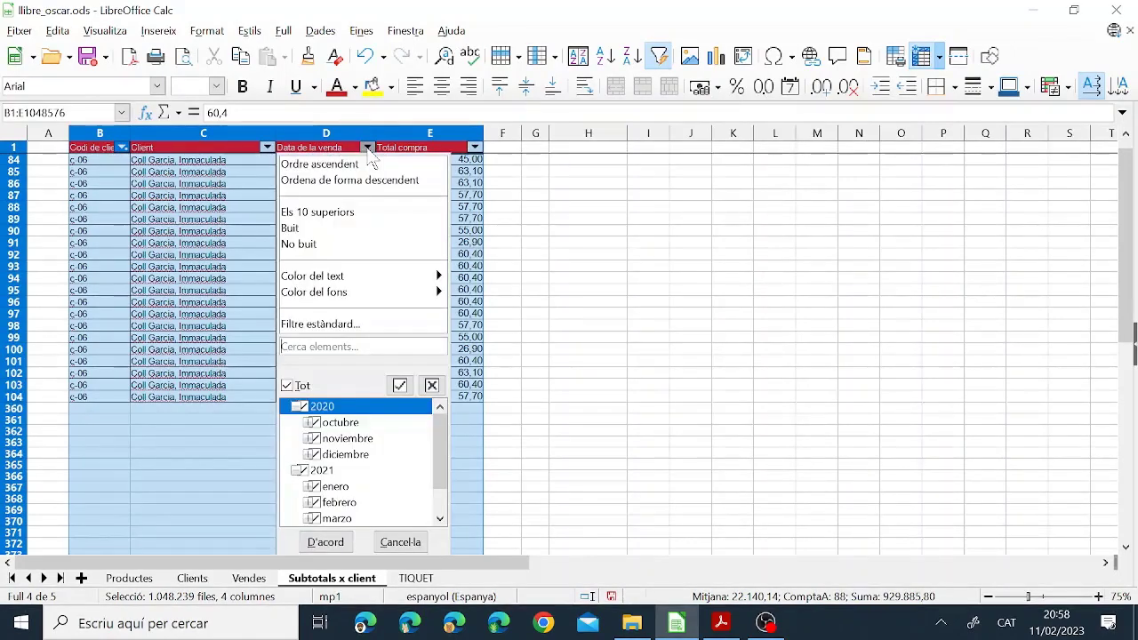
left_click(303, 407)
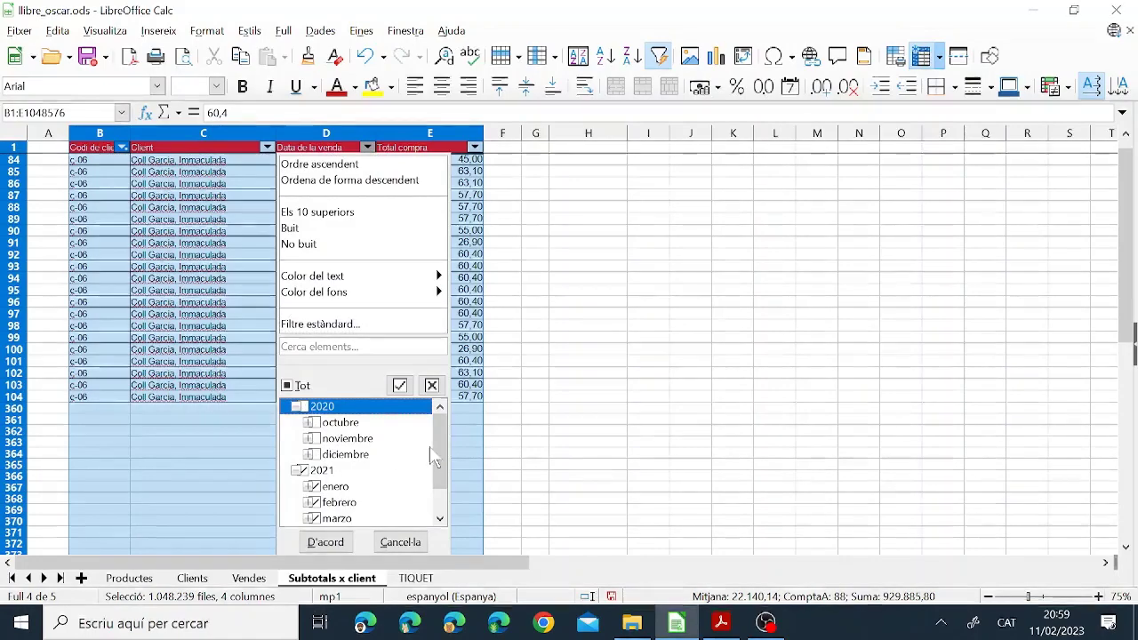
scroll(434, 459, "down", 1)
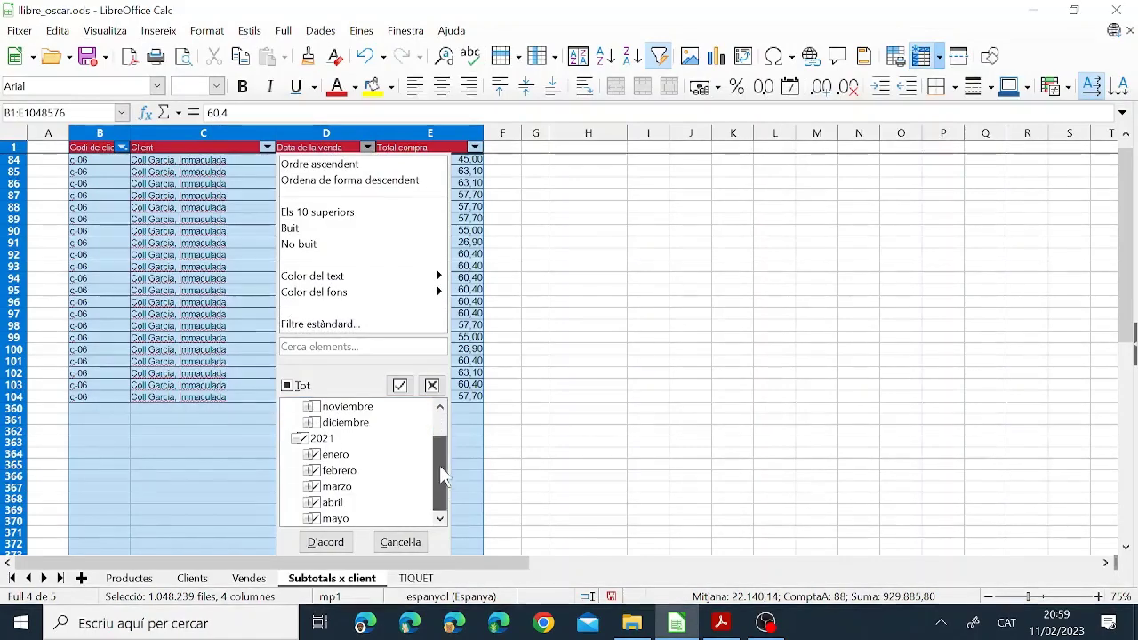
left_click(303, 438)
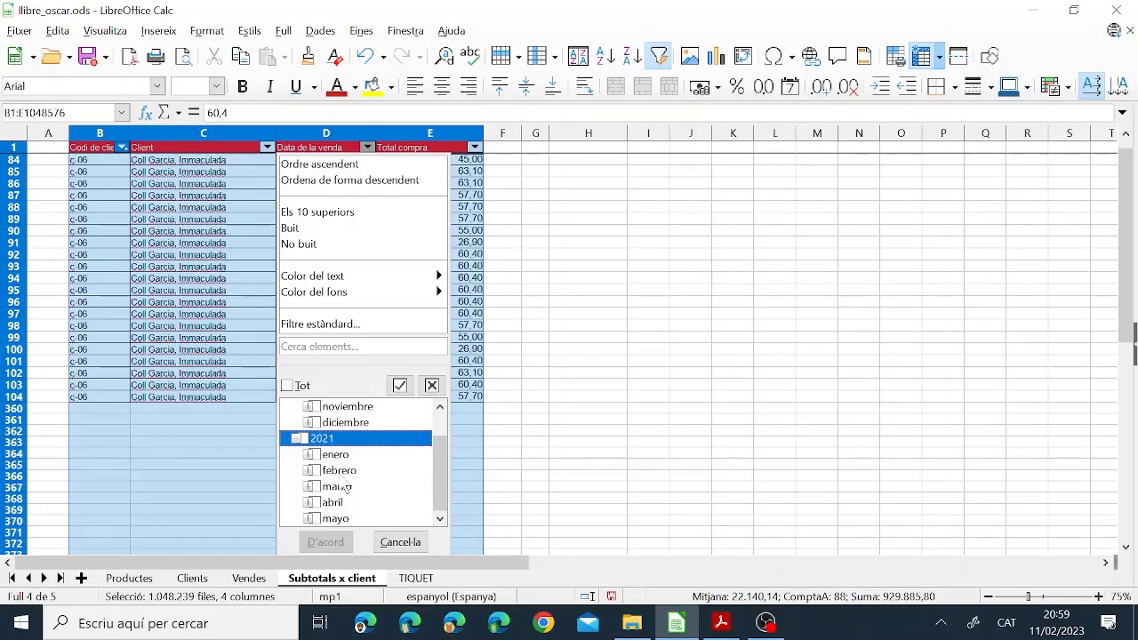
left_click_drag(440, 459, 437, 425)
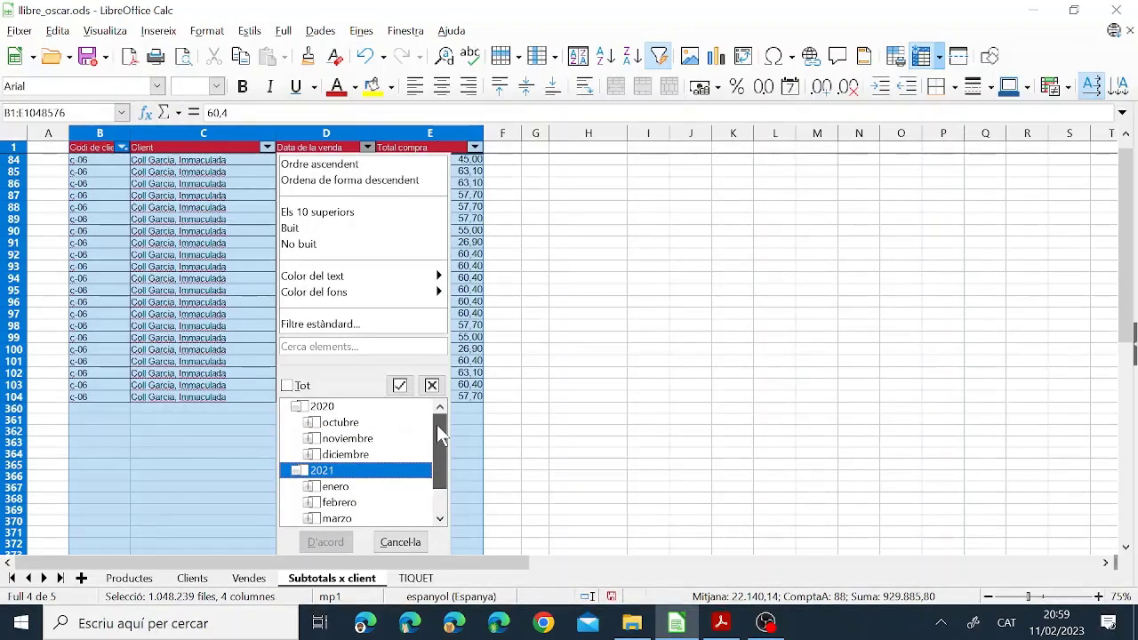
left_click(722, 624)
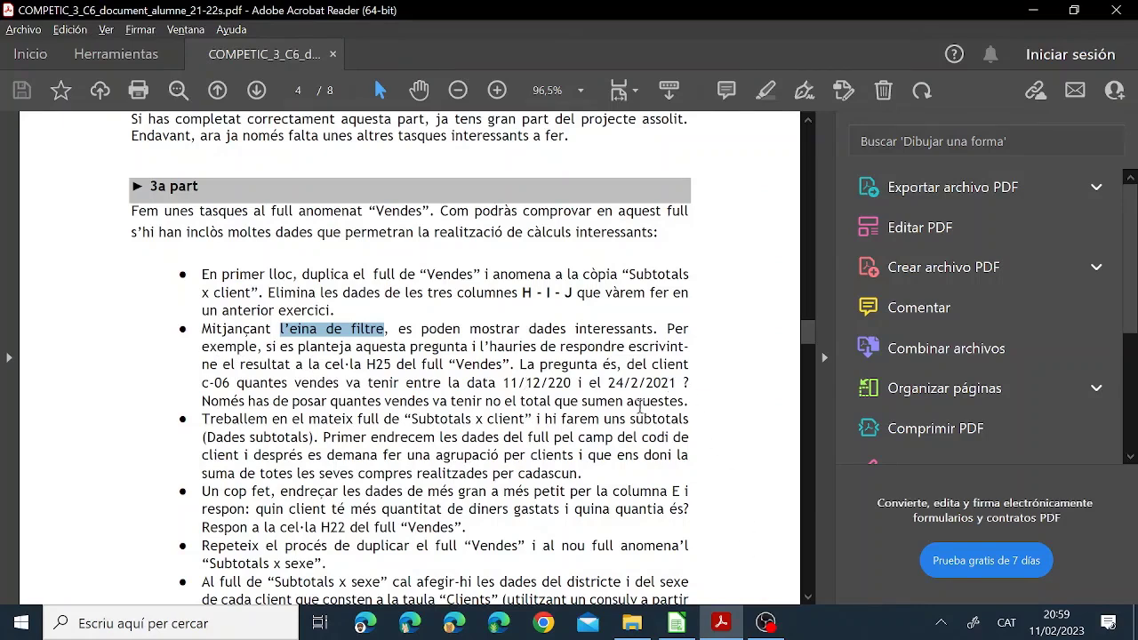
left_click(677, 623)
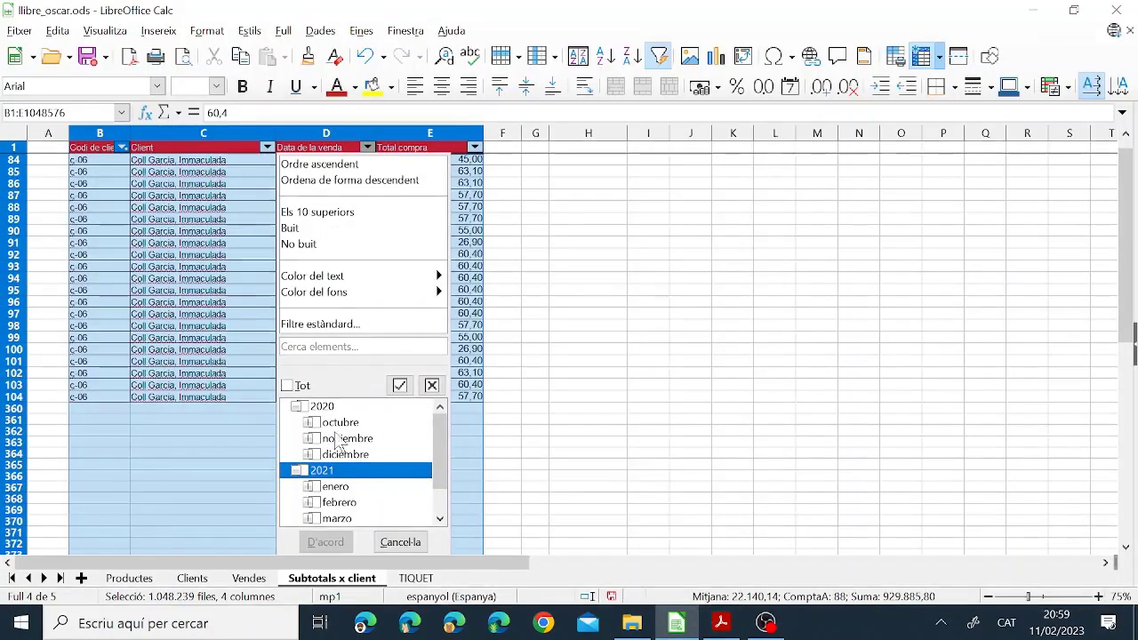
left_click(304, 407)
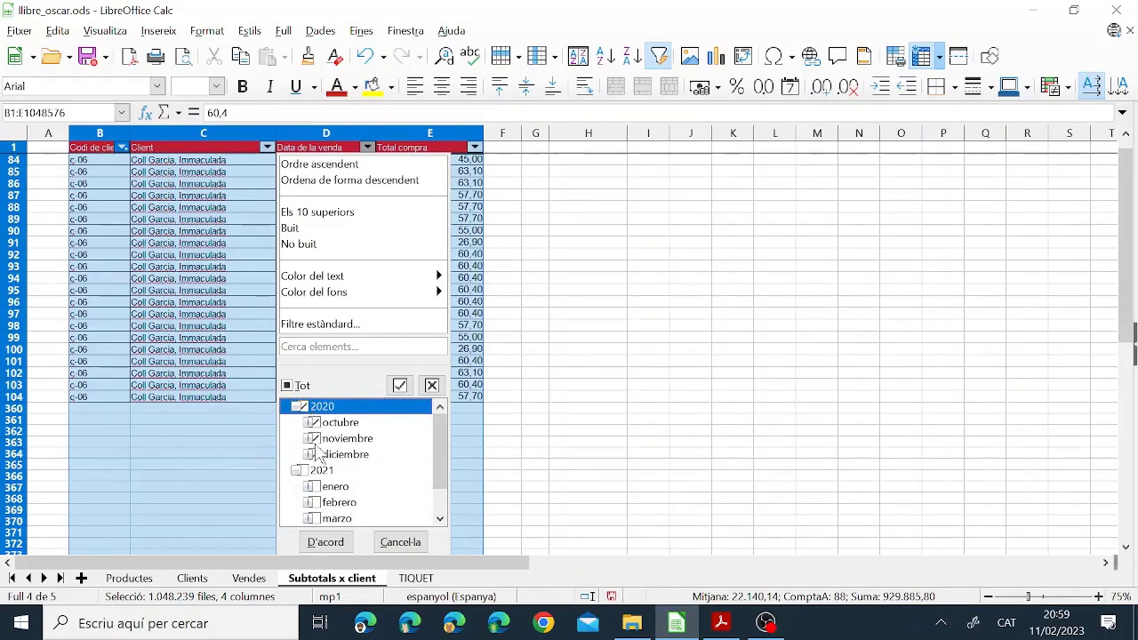
left_click(313, 439)
left_click(311, 423)
left_click(302, 406)
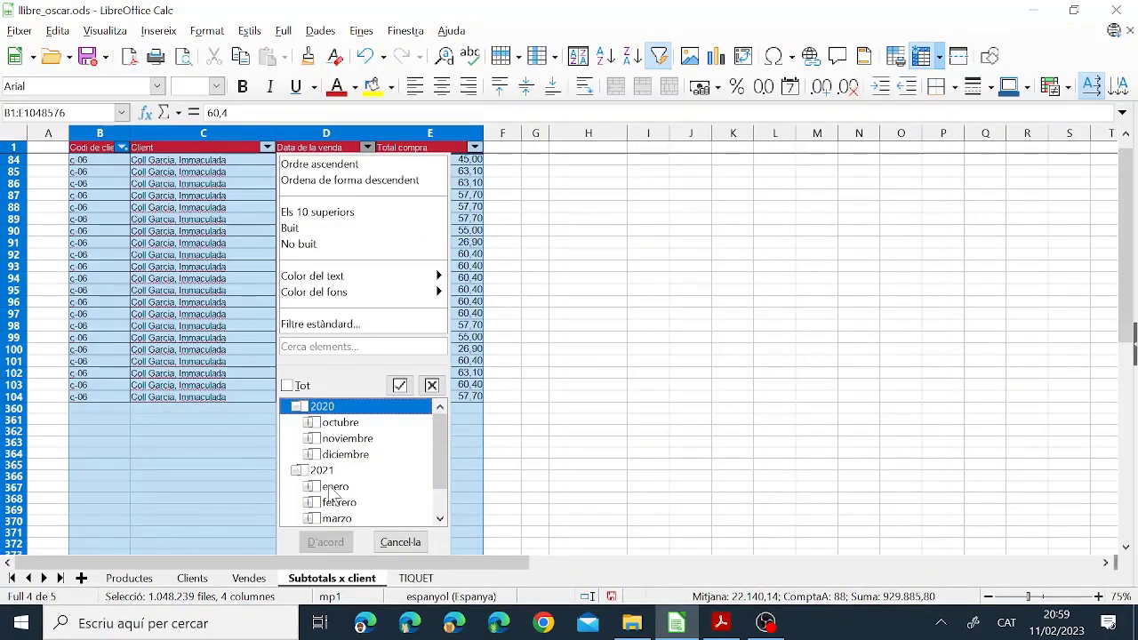
Filter the sale dates to December 2020 and to 2021 with March excluded, and switch to the assignment PDF
left_click(313, 455)
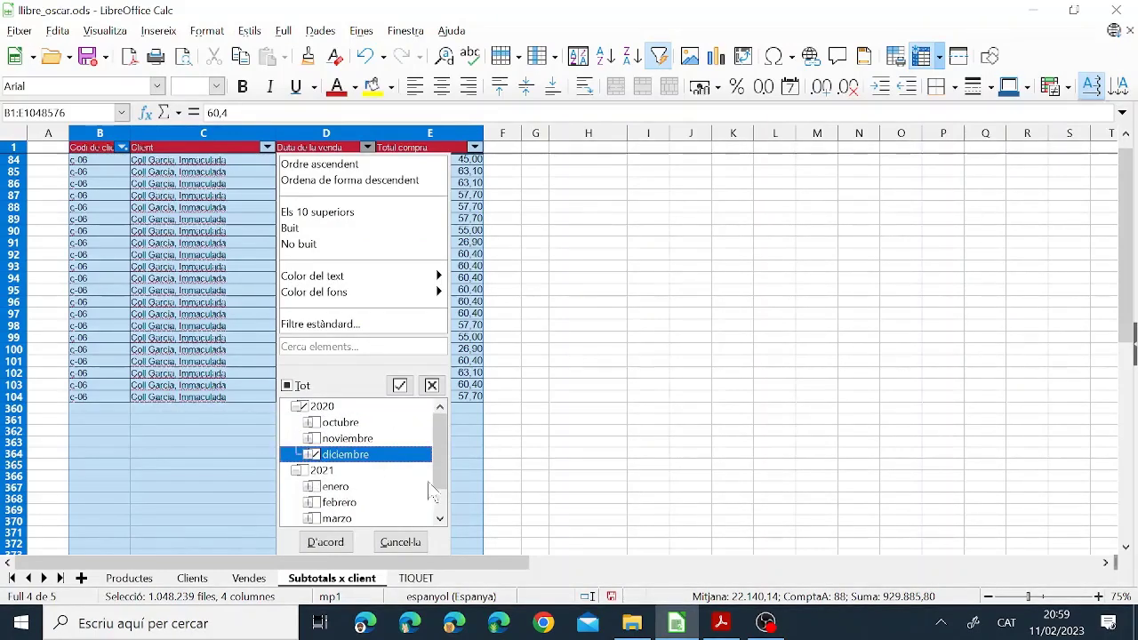
left_click(303, 471)
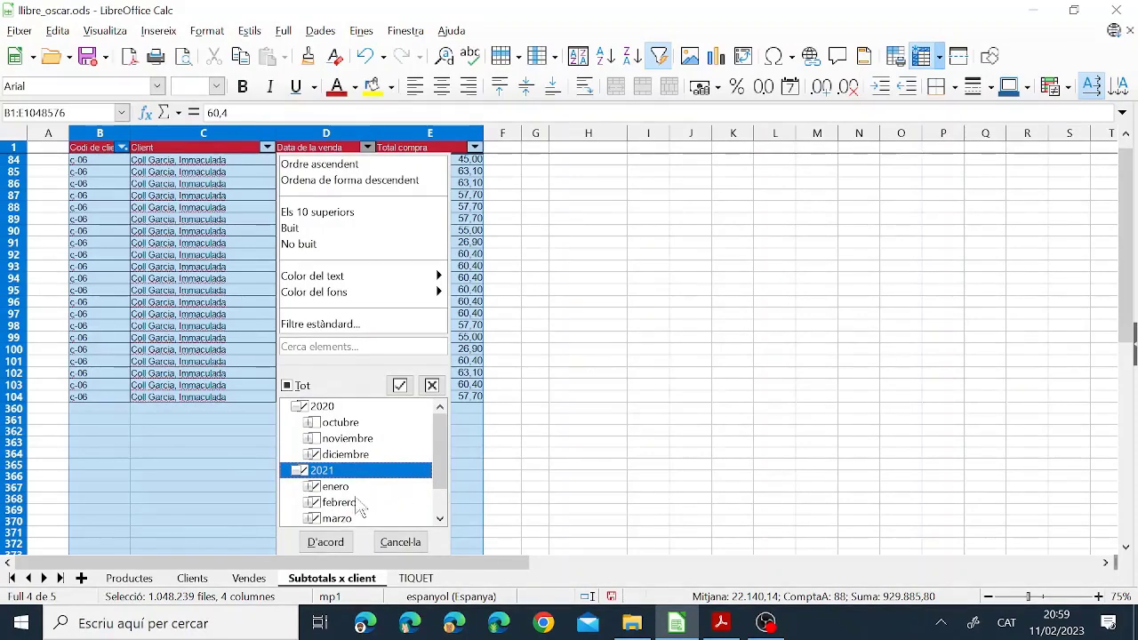
left_click(312, 518)
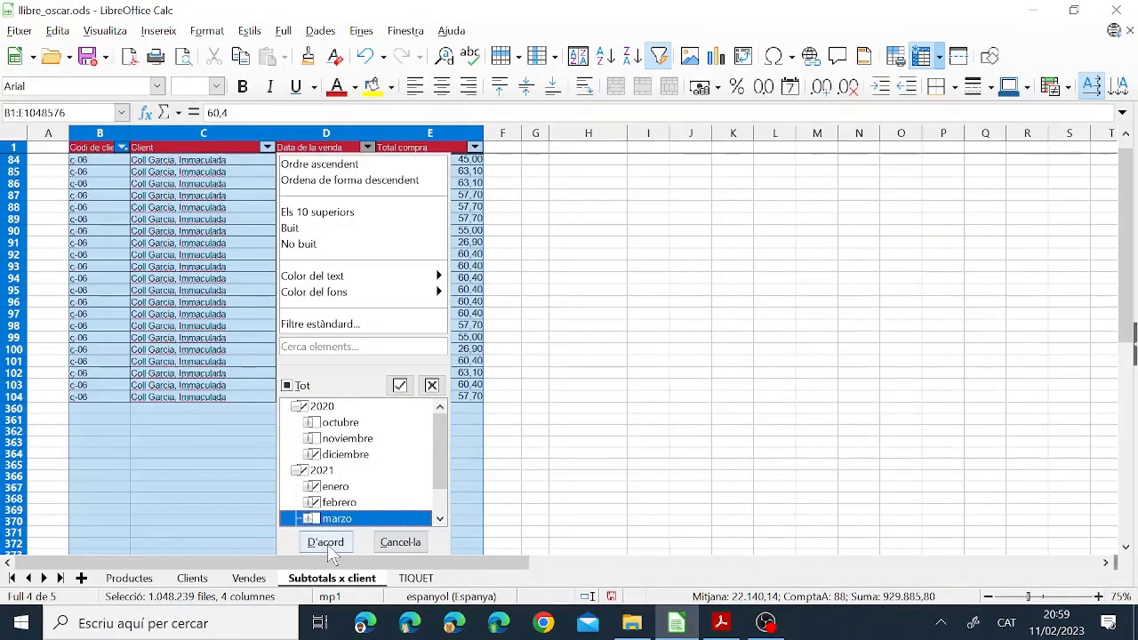
left_click(325, 543)
left_click(720, 624)
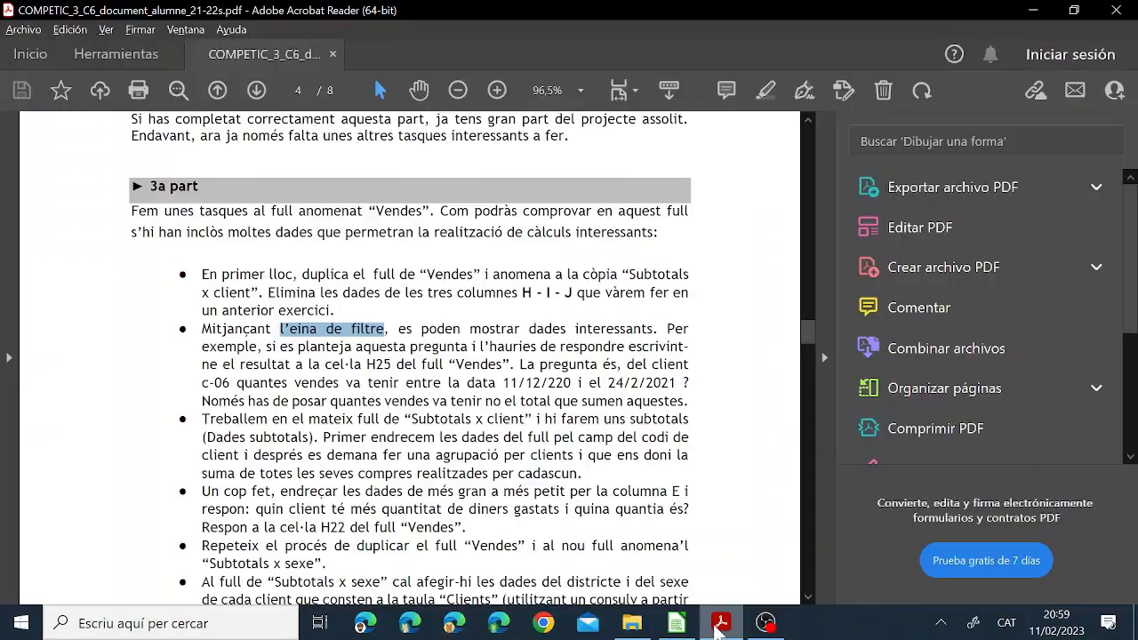
Return to LibreOffice Calc and exclude April and May 2021 from the Data de la venda filter, keeping December 2020, January and February 2021
left_click(720, 624)
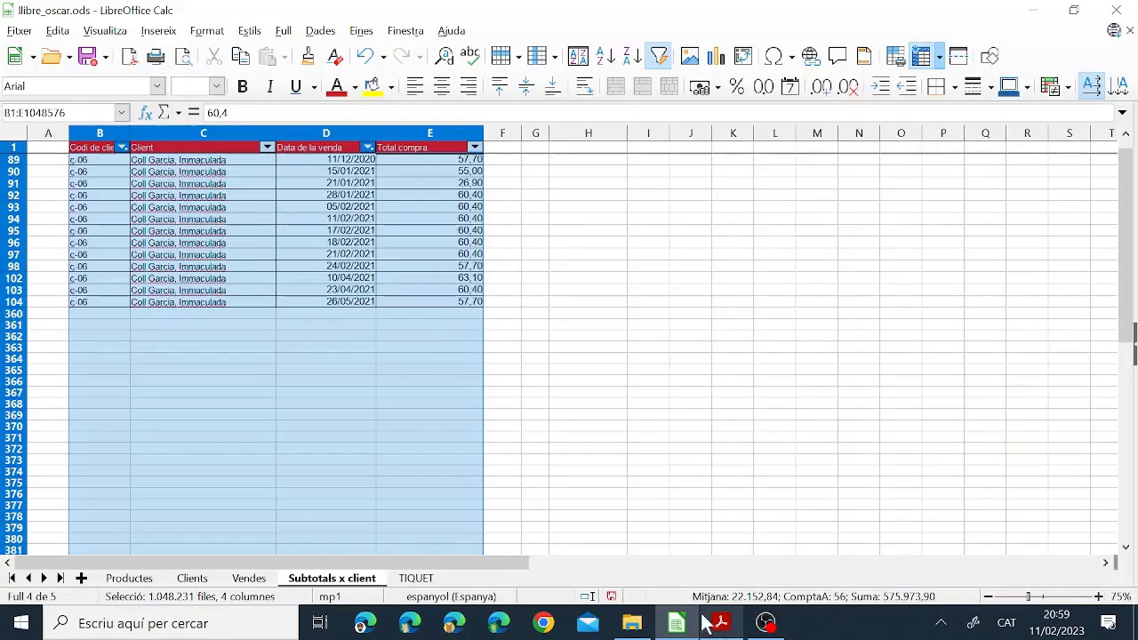
left_click(367, 147)
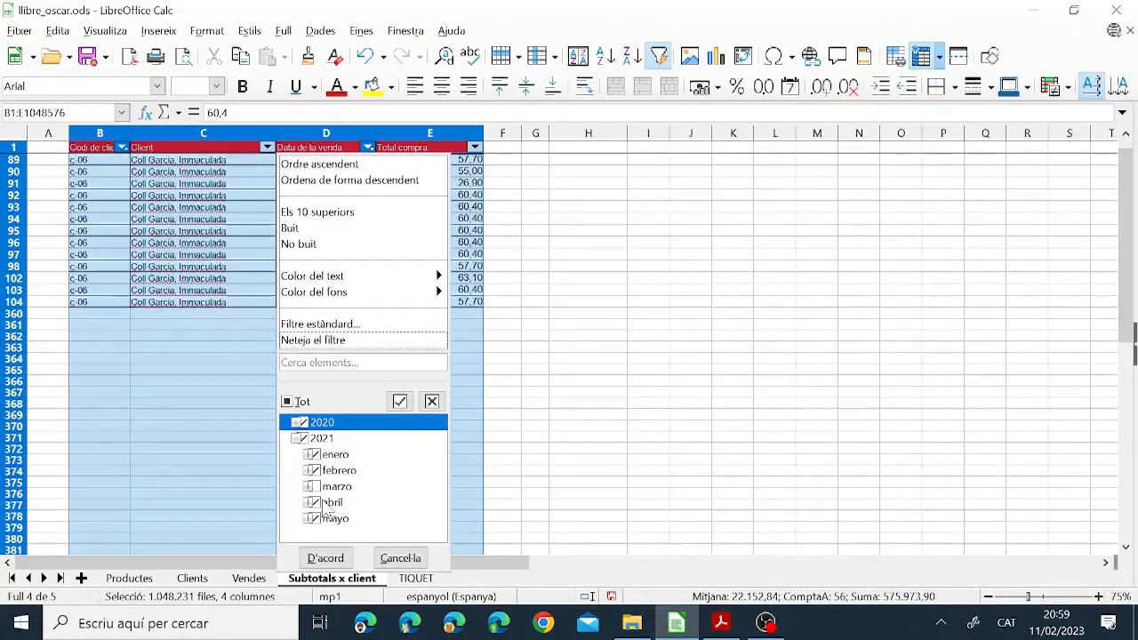
left_click(306, 471)
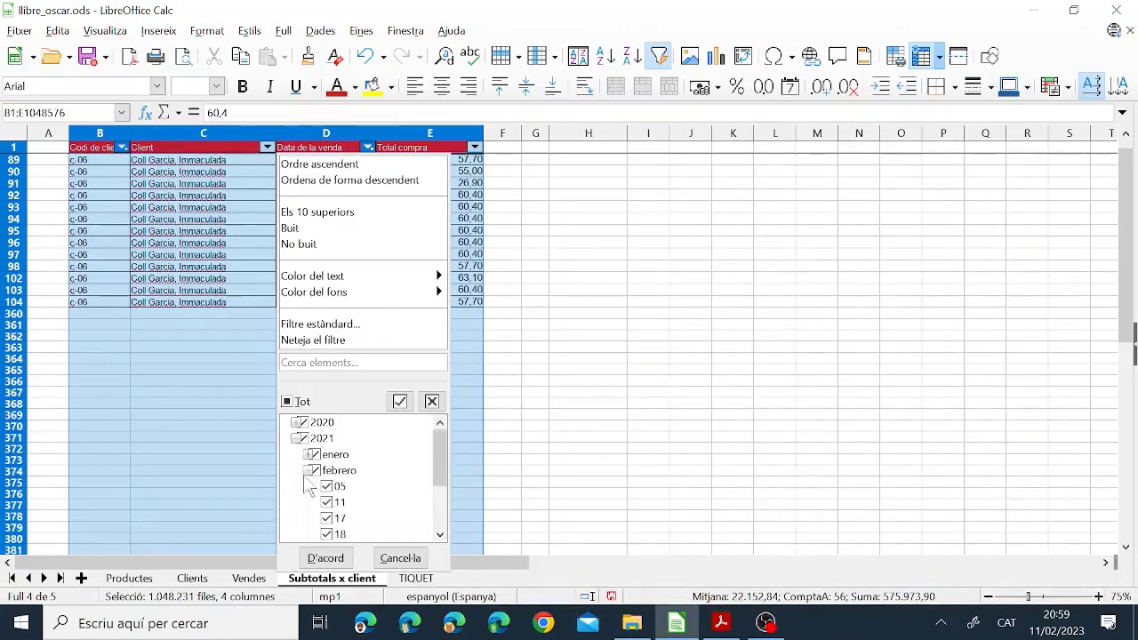
scroll(435, 494, "down", 2)
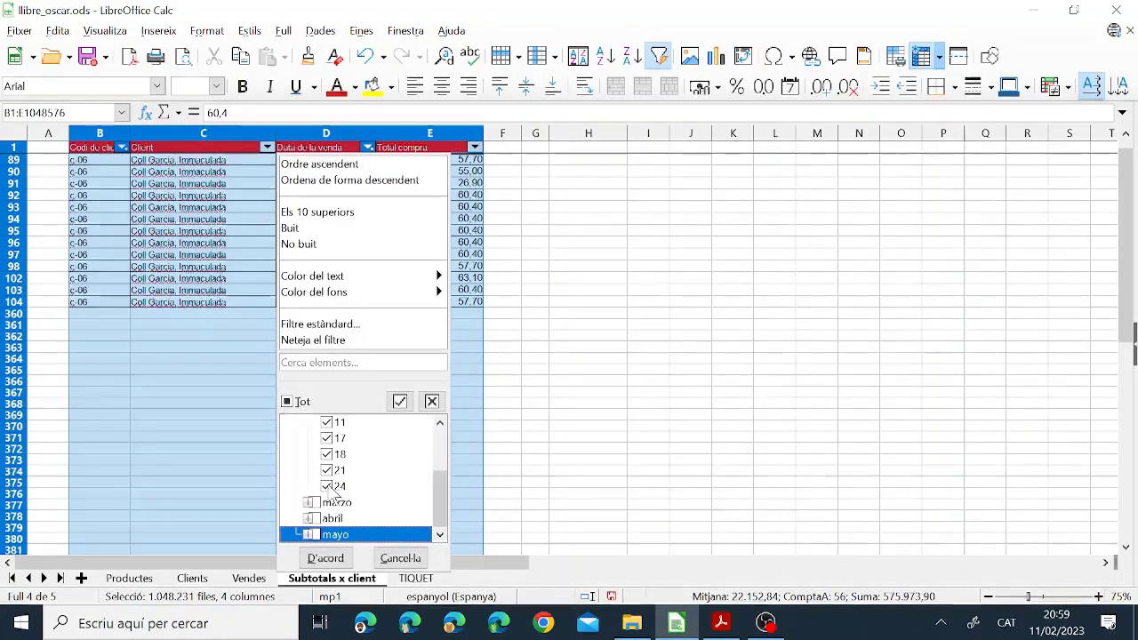
left_click_drag(437, 498, 435, 444)
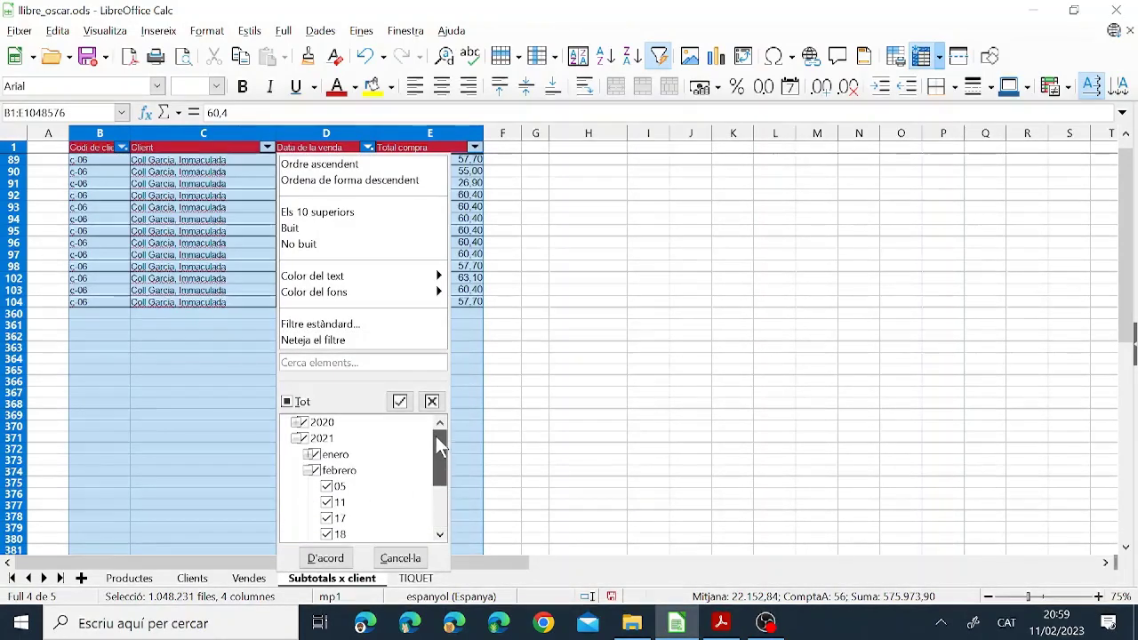
left_click(299, 422)
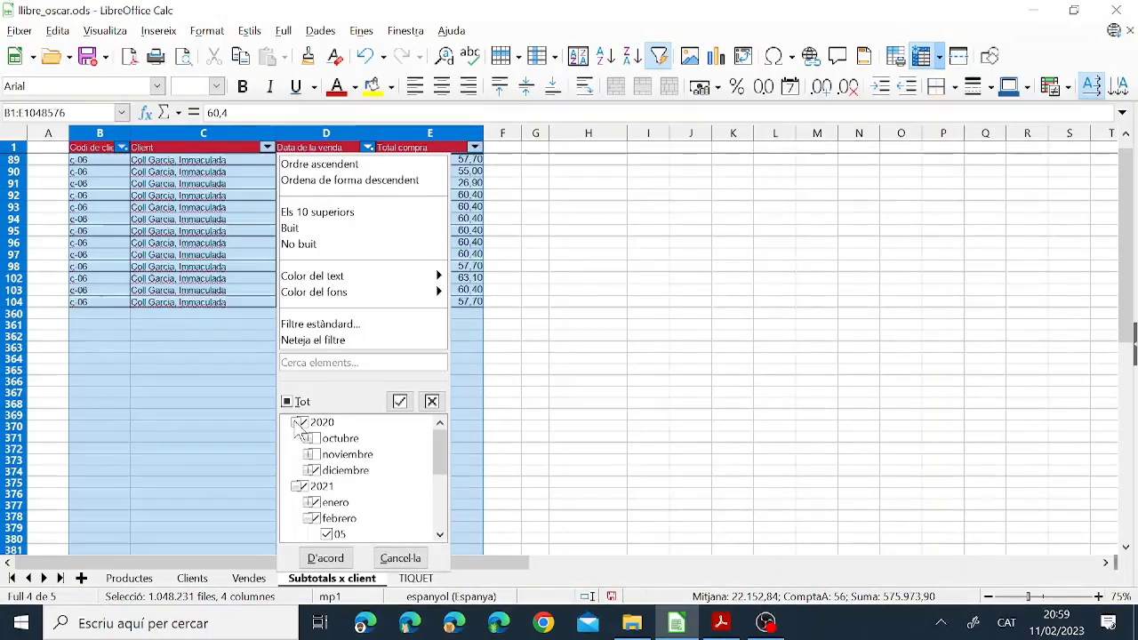
left_click(307, 471)
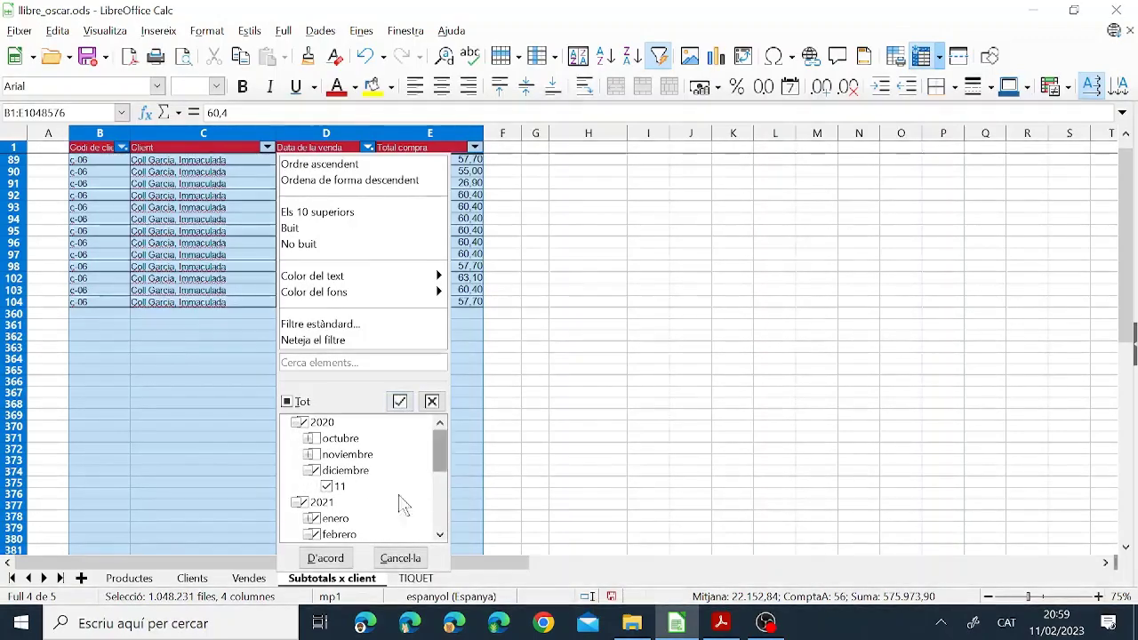
left_click(327, 557)
Select the filtered Total compra cells E89:E98 to count client c-06's sales in the period
left_click(534, 267)
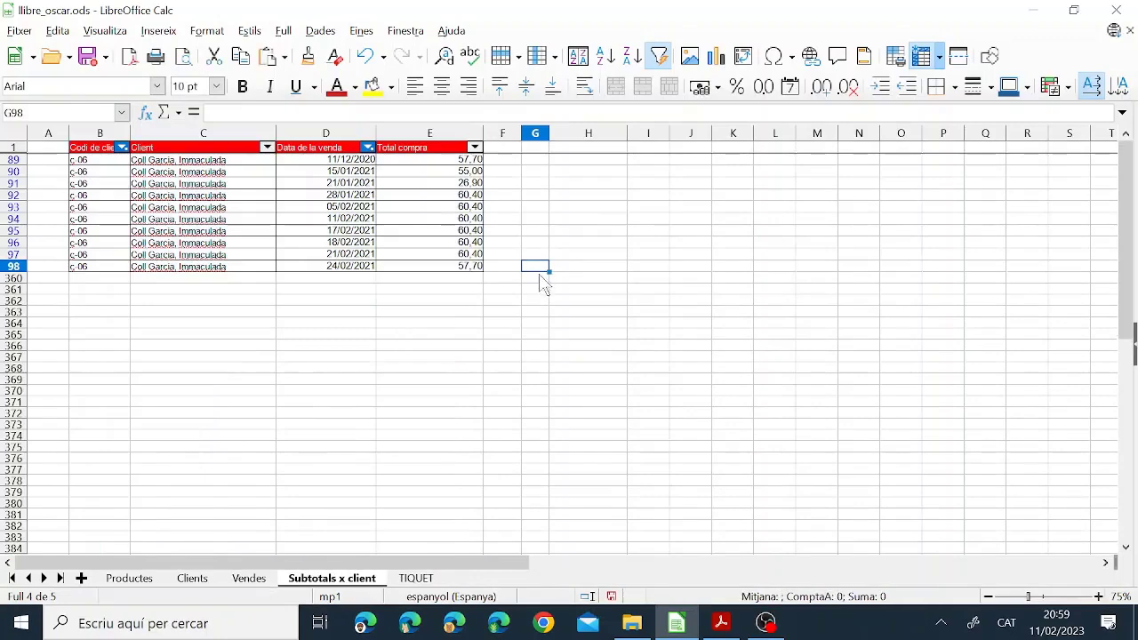
left_click(452, 162)
left_click_drag(453, 167, 445, 275)
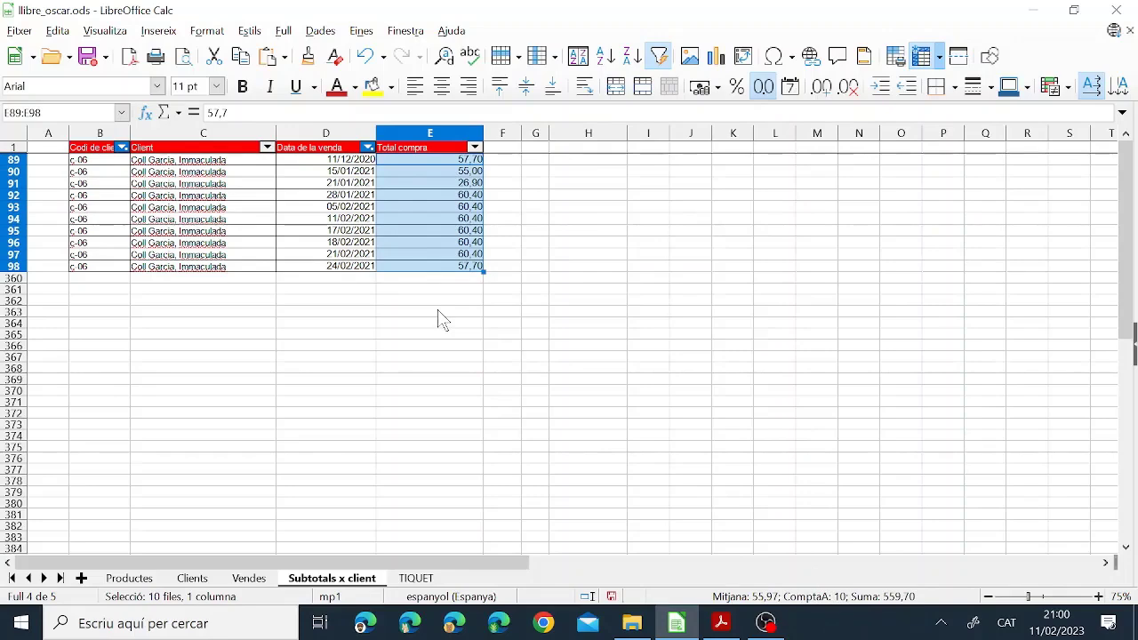
Remove the AutoFilter from the header row of Subtotals x client and select the cell beside the "Vendes client c-06" label
left_click(13, 147)
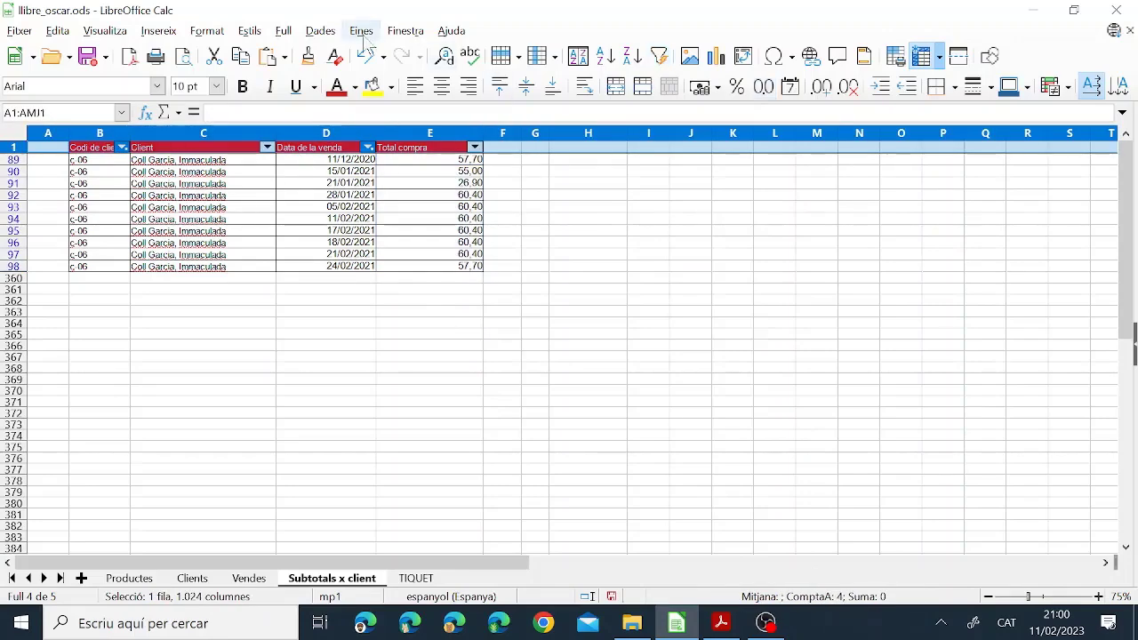
left_click(318, 36)
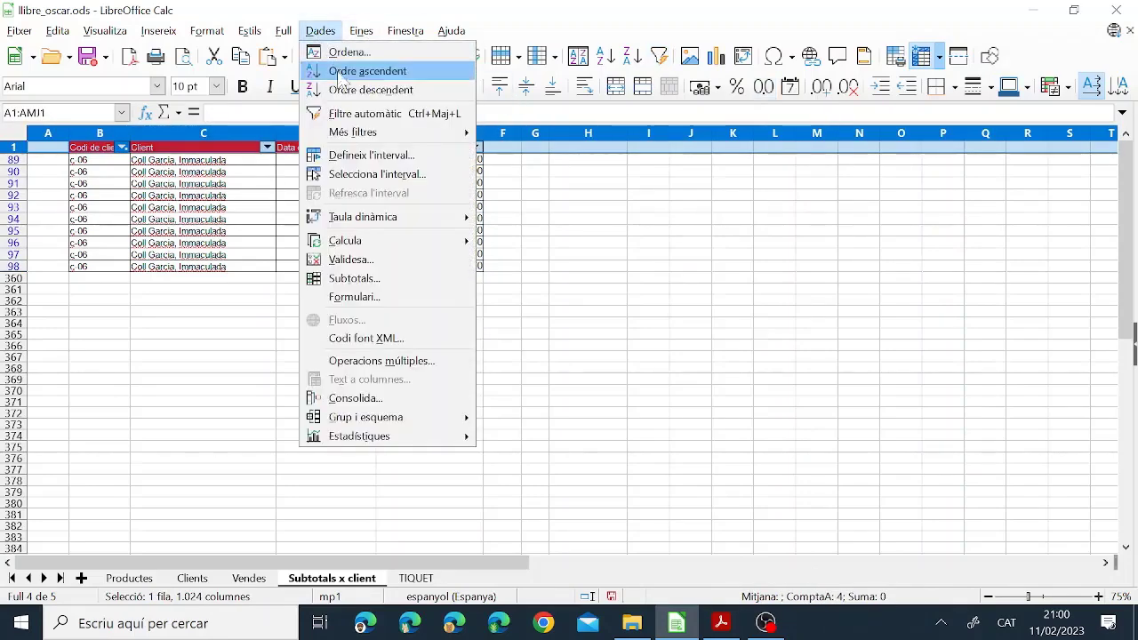
mouse_move(369, 135)
left_click(365, 113)
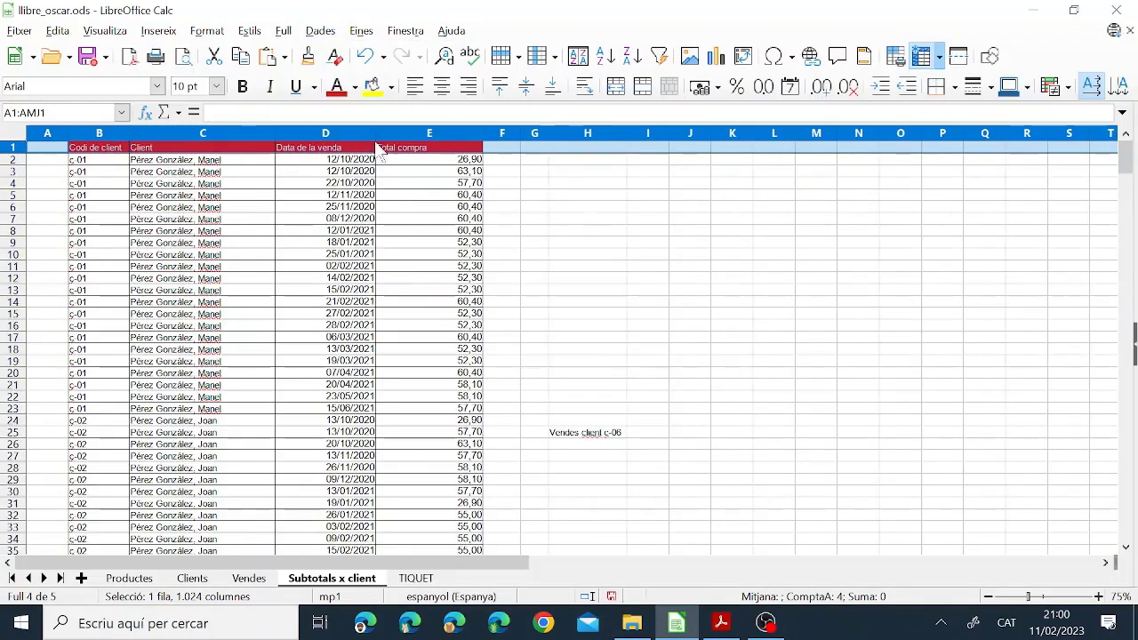
left_click(646, 435)
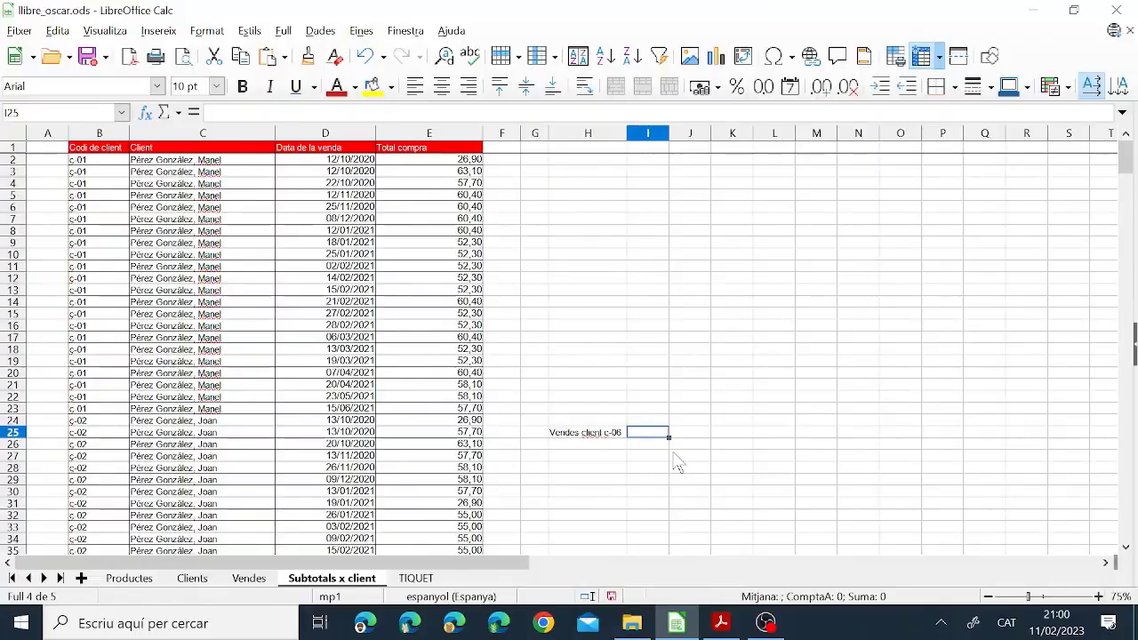
Switch to the assignment PDF and read the instruction on sorting by client code and creating subtotals per client
key("alt+Tab")
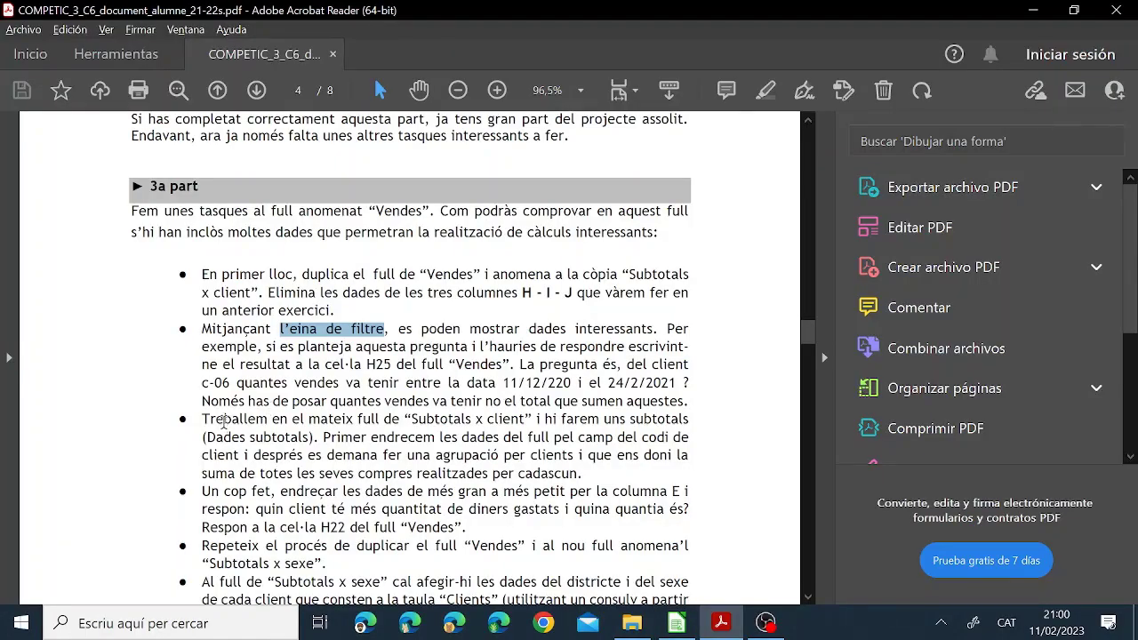
left_click_drag(199, 419, 676, 455)
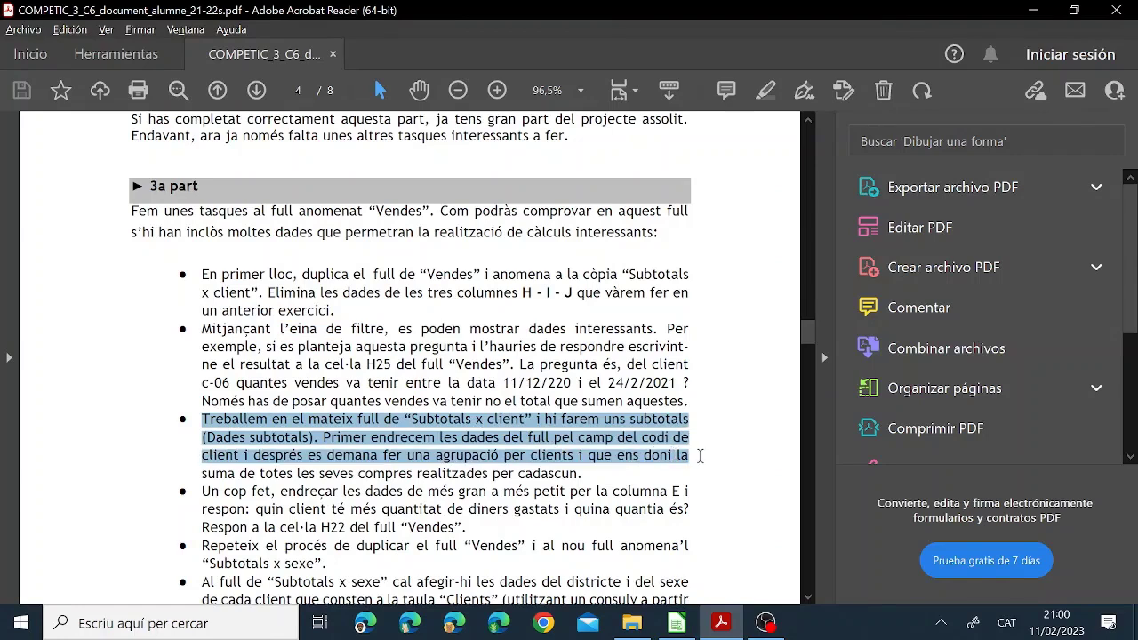
left_click(389, 454)
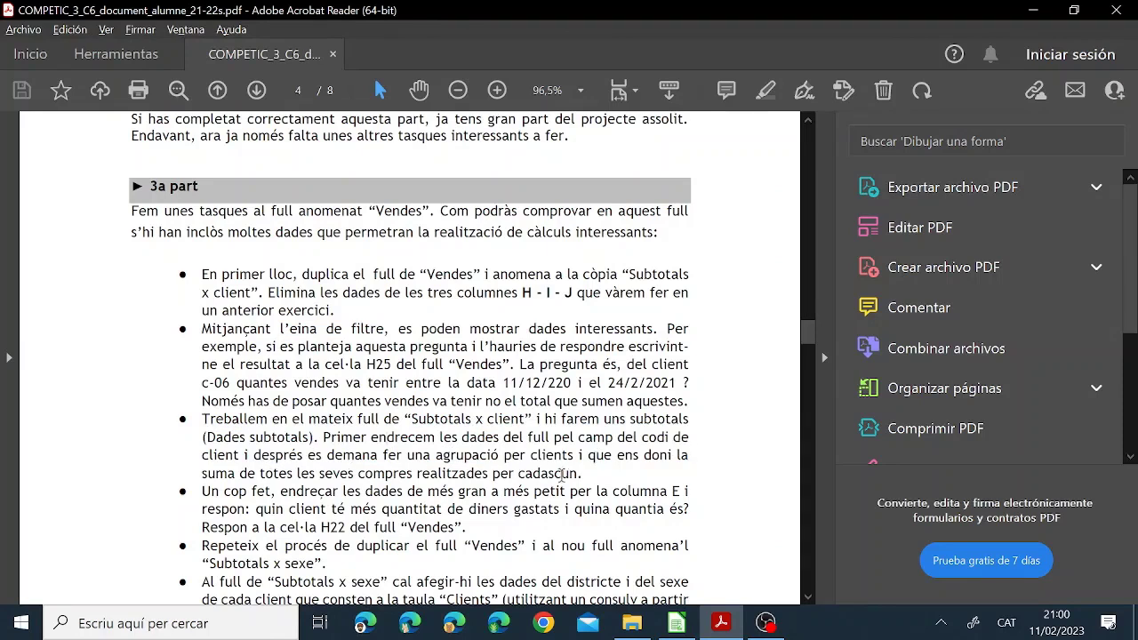
left_click_drag(589, 472, 212, 411)
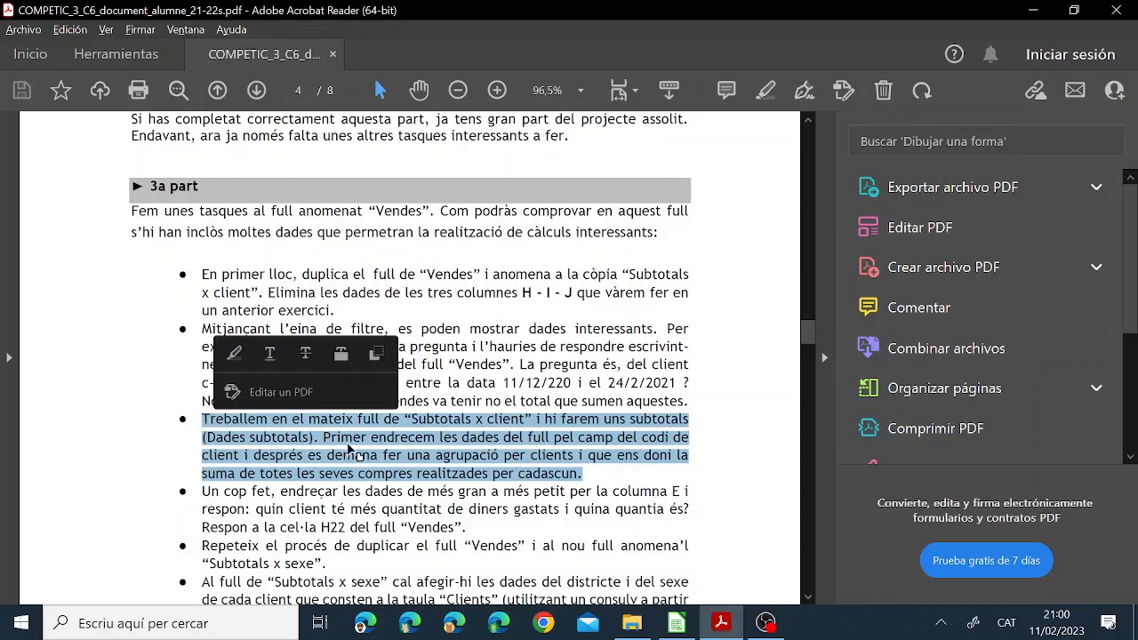
left_click(569, 439)
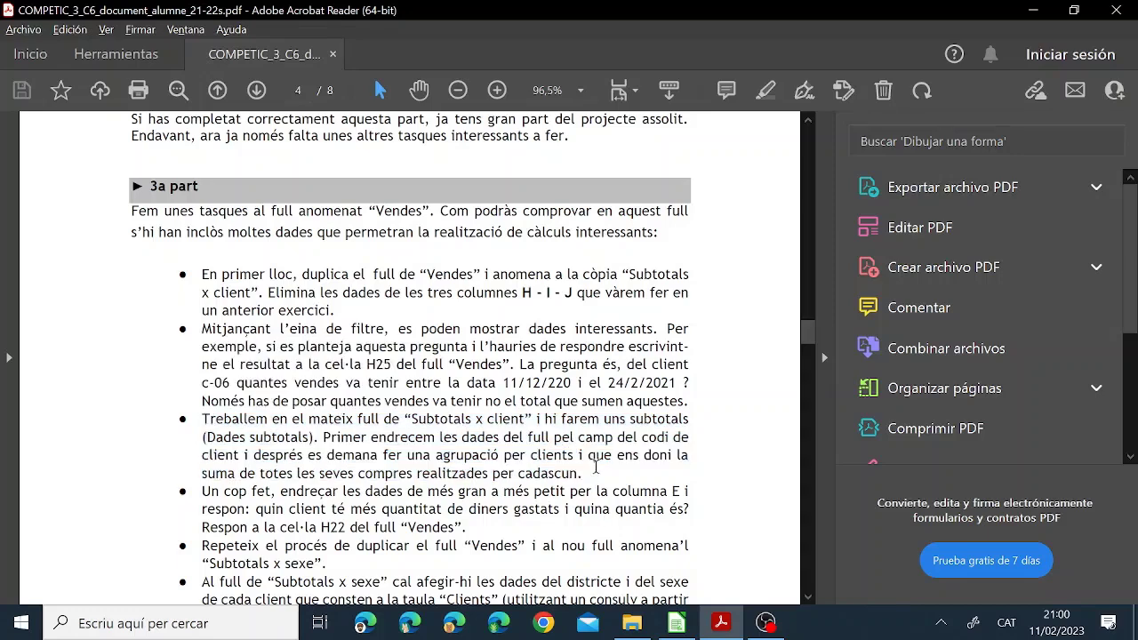
Return to LibreOffice Calc and delete the "Vendes client c-06" label from cell H25 of Subtotals x client
left_click(676, 623)
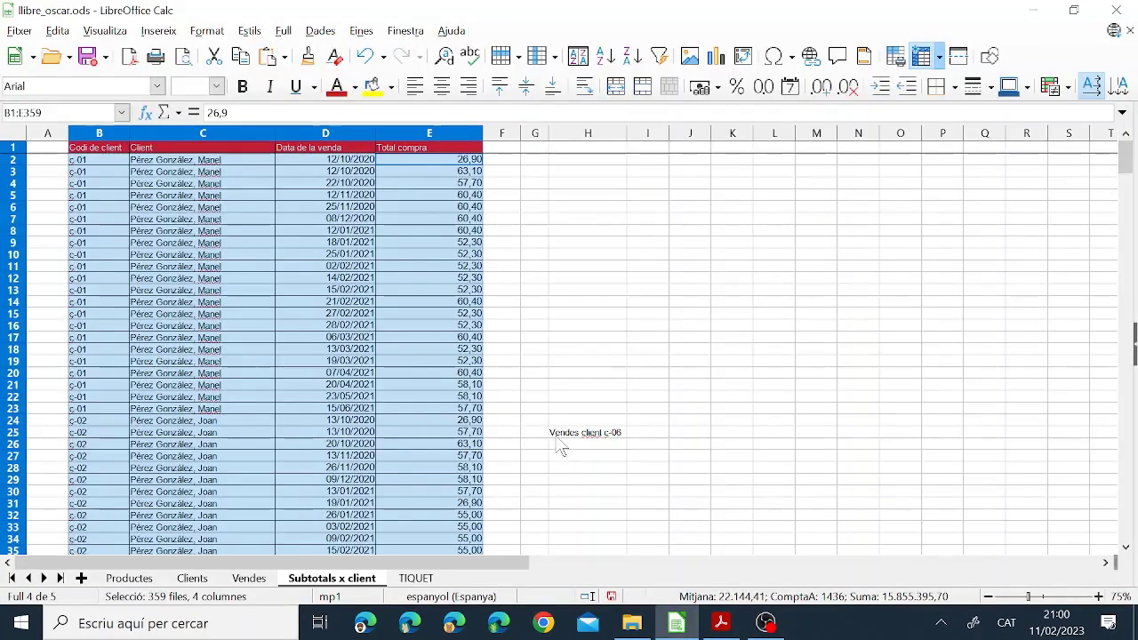
left_click(559, 434)
key("Delete")
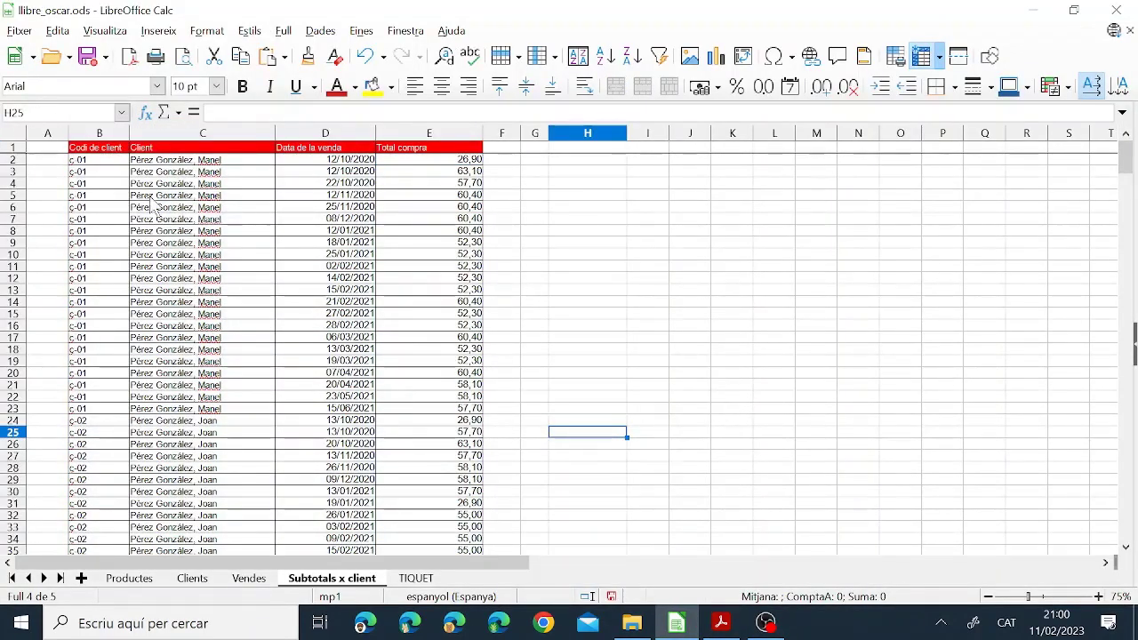
Sort the Subtotals x client data by Codi de client in ascending order
left_click(116, 198)
scroll(143, 306, "down", 5)
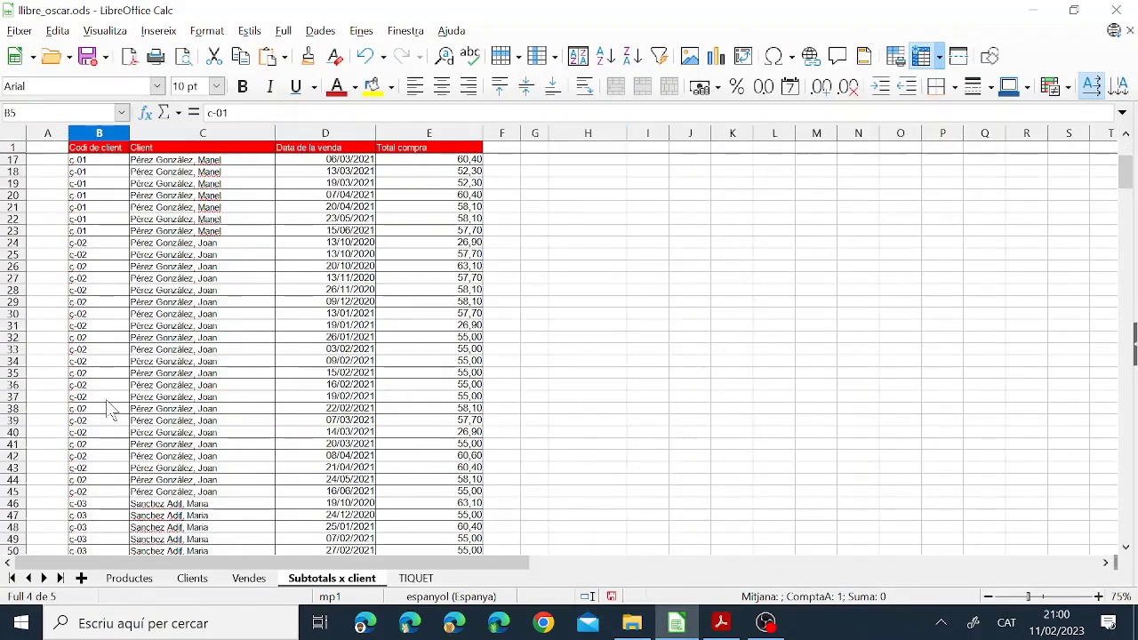
scroll(107, 407, "down", 11)
scroll(98, 391, "up", 16)
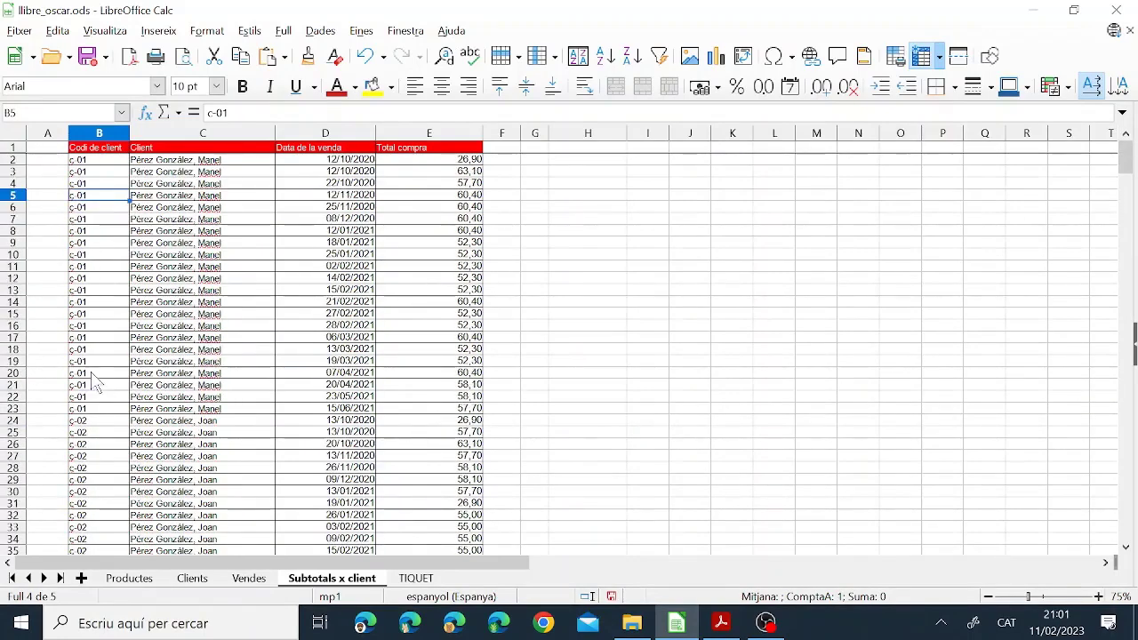
left_click(111, 172)
left_click(322, 32)
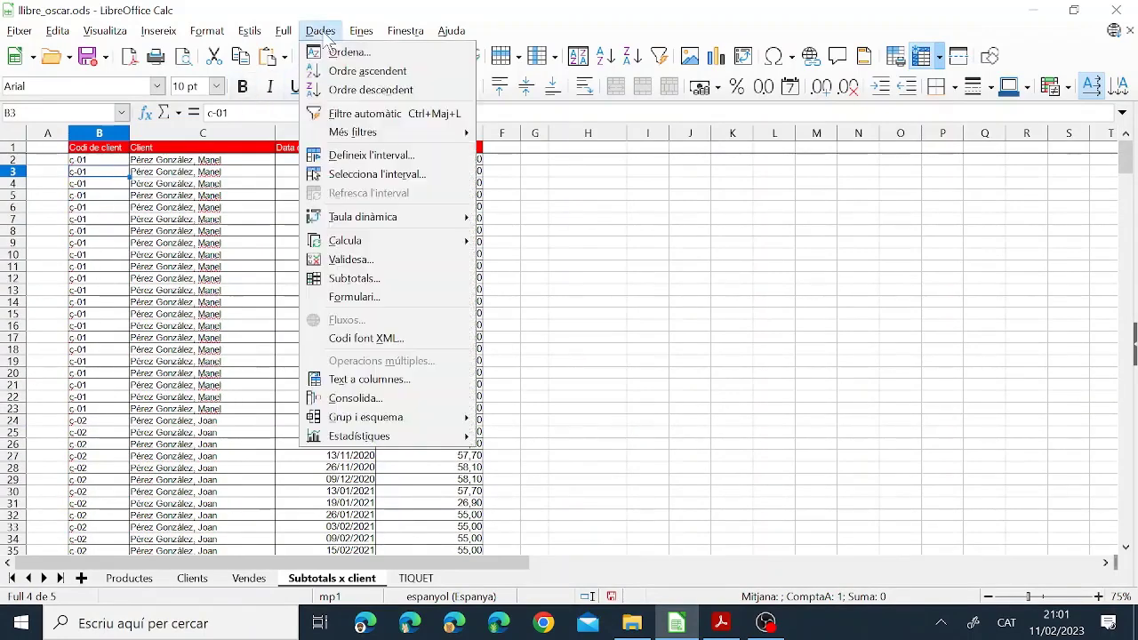
left_click(351, 52)
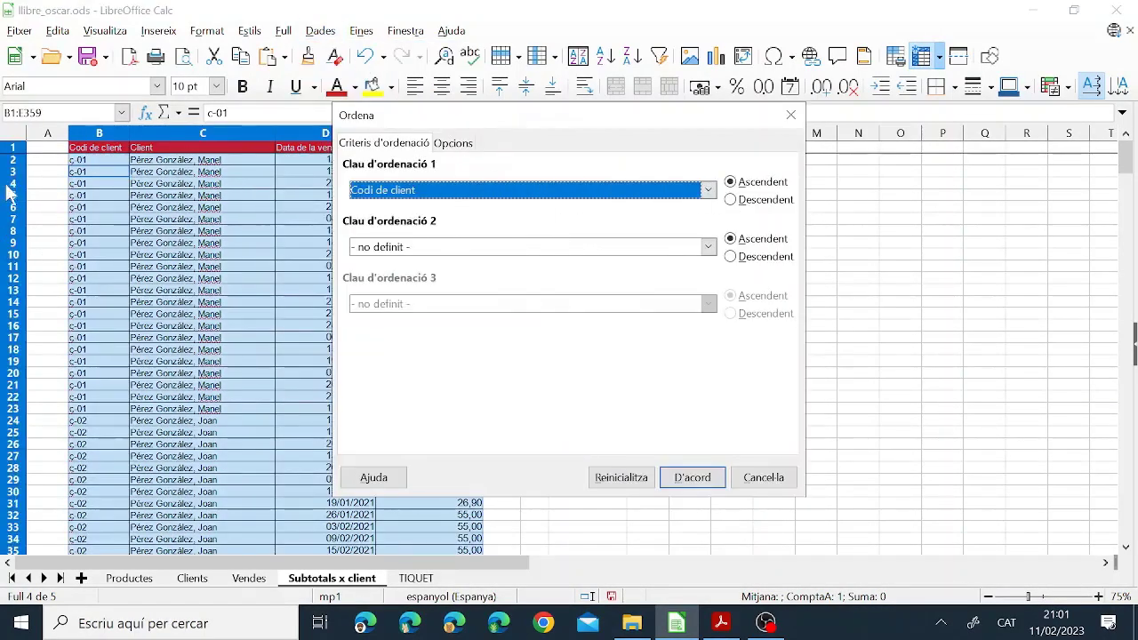
left_click(692, 478)
left_click(325, 290)
left_click(233, 208)
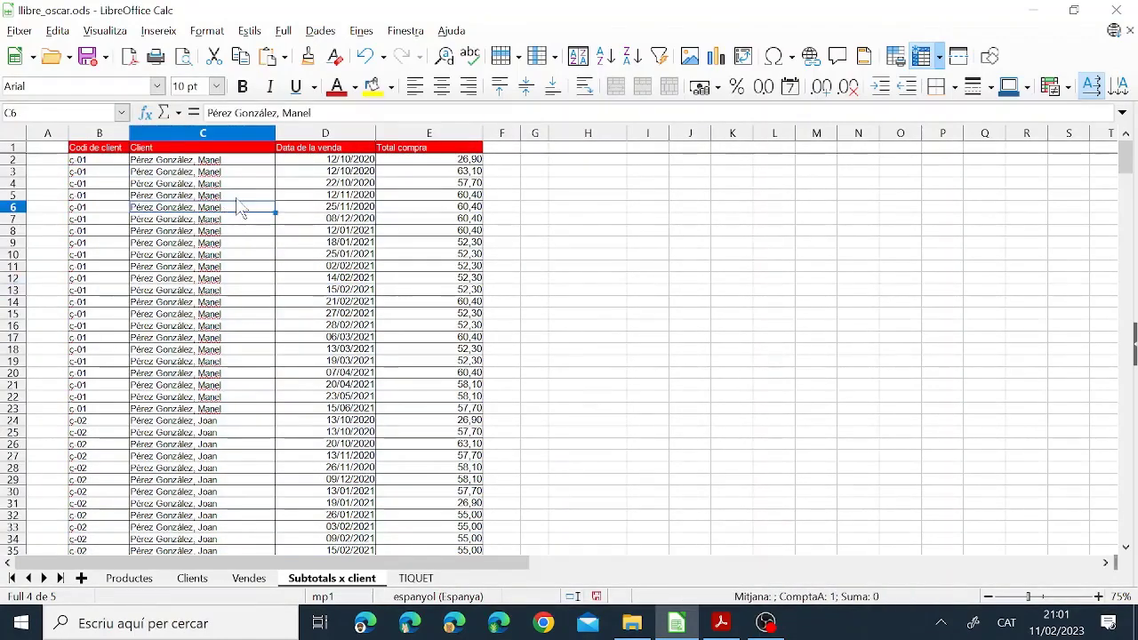
Recheck the grouping instruction in the assignment PDF and insert subtotals in Calc grouped by Codi de client, using Suma on Total compra
left_click(721, 623)
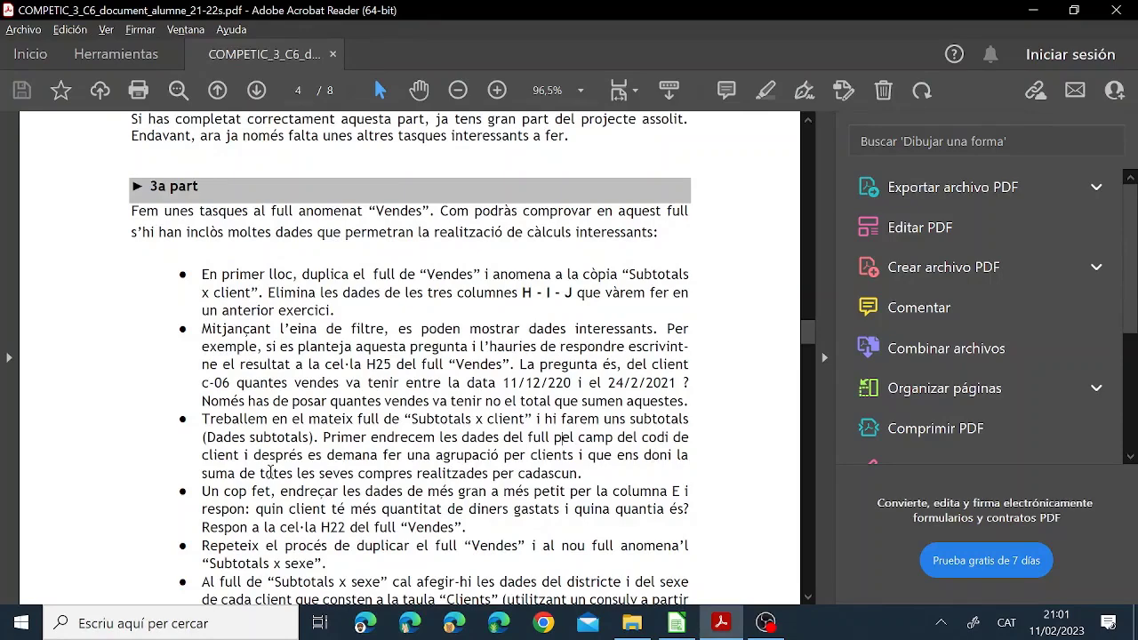
left_click(676, 624)
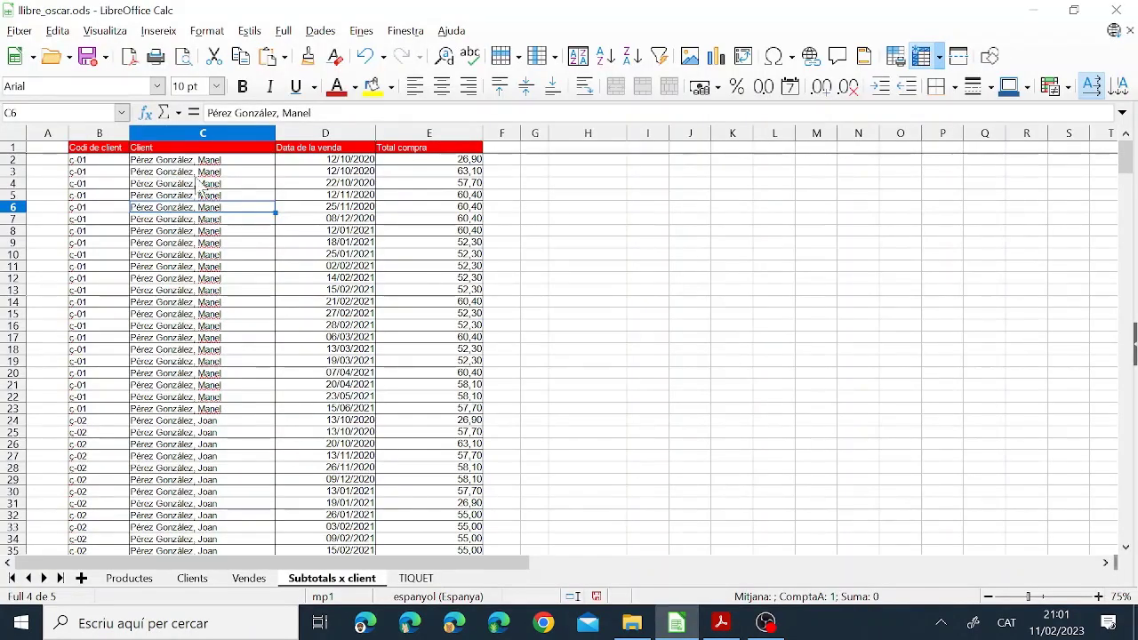
left_click(322, 32)
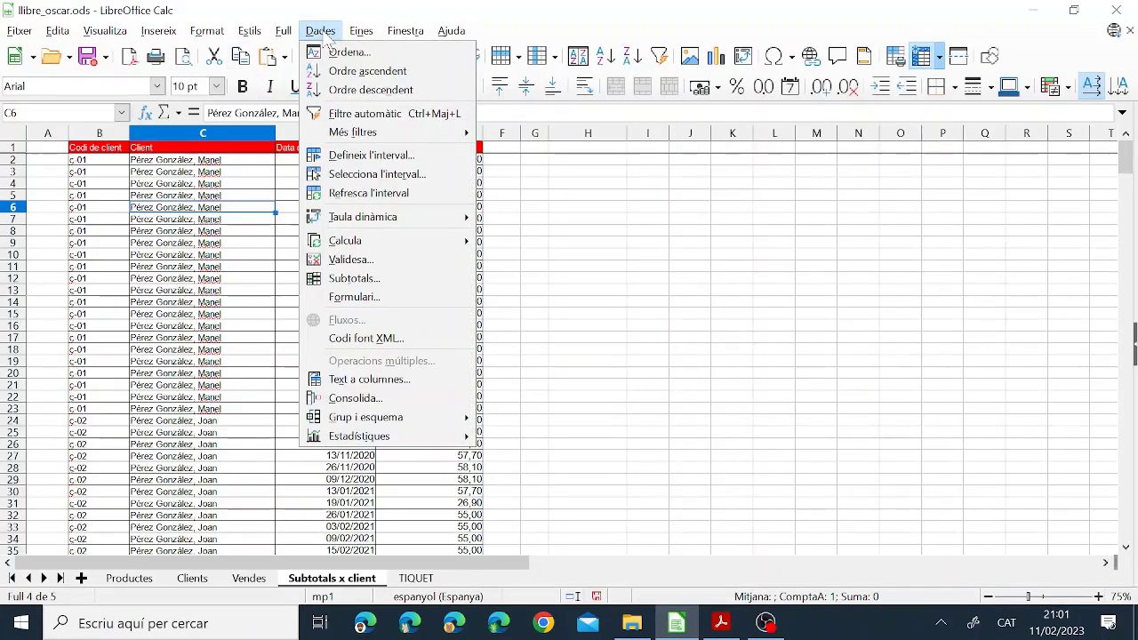
left_click(354, 279)
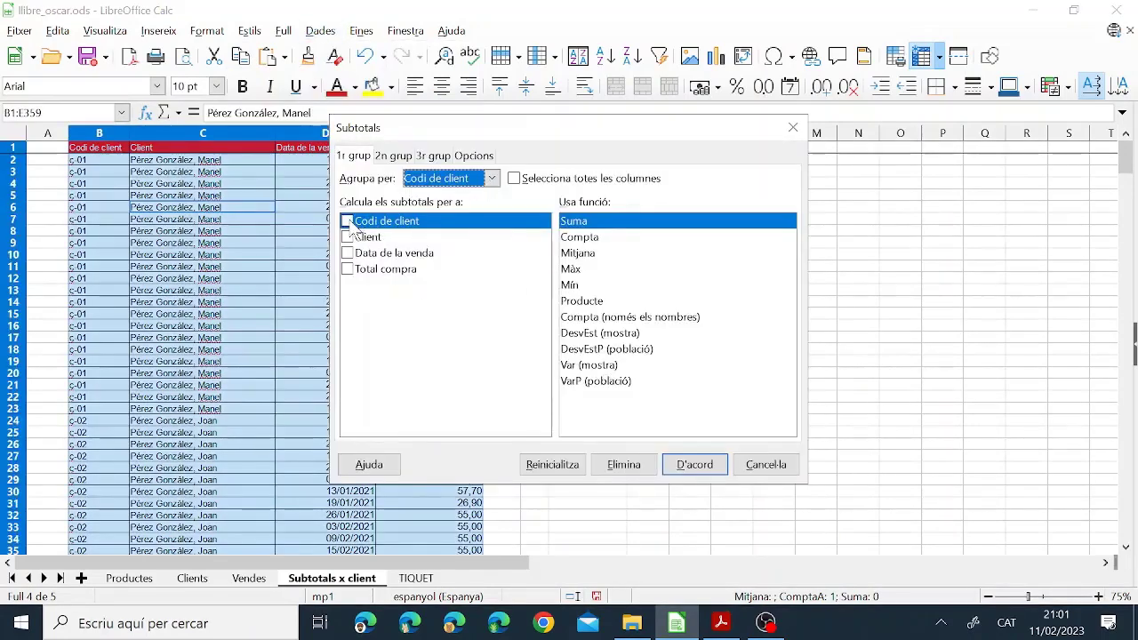
left_click(440, 186)
left_click(438, 187)
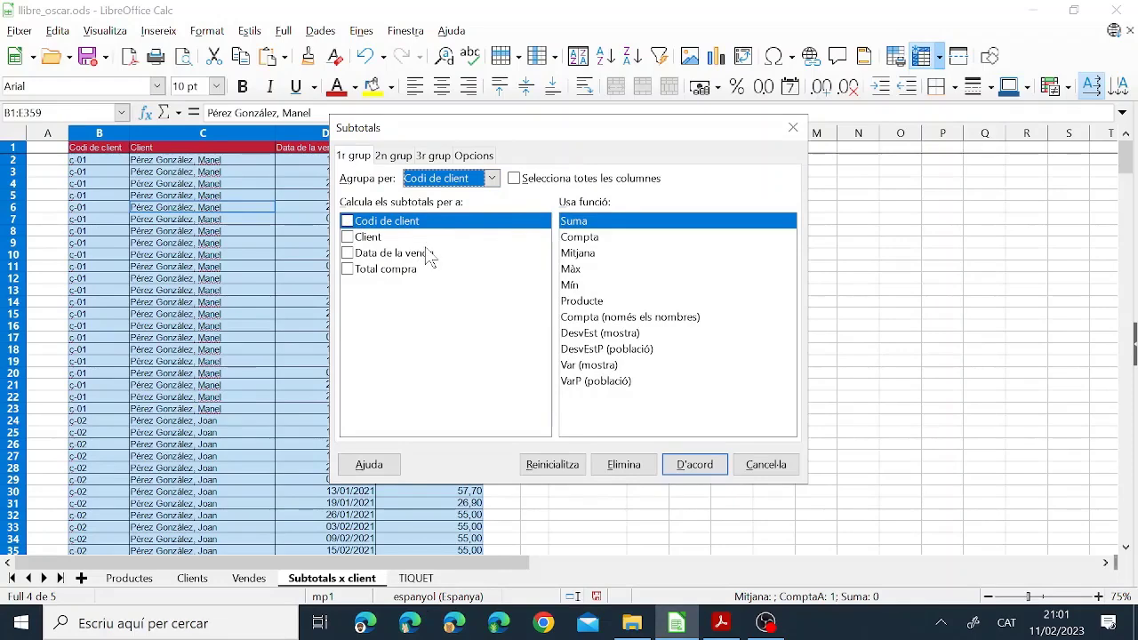
left_click(589, 222)
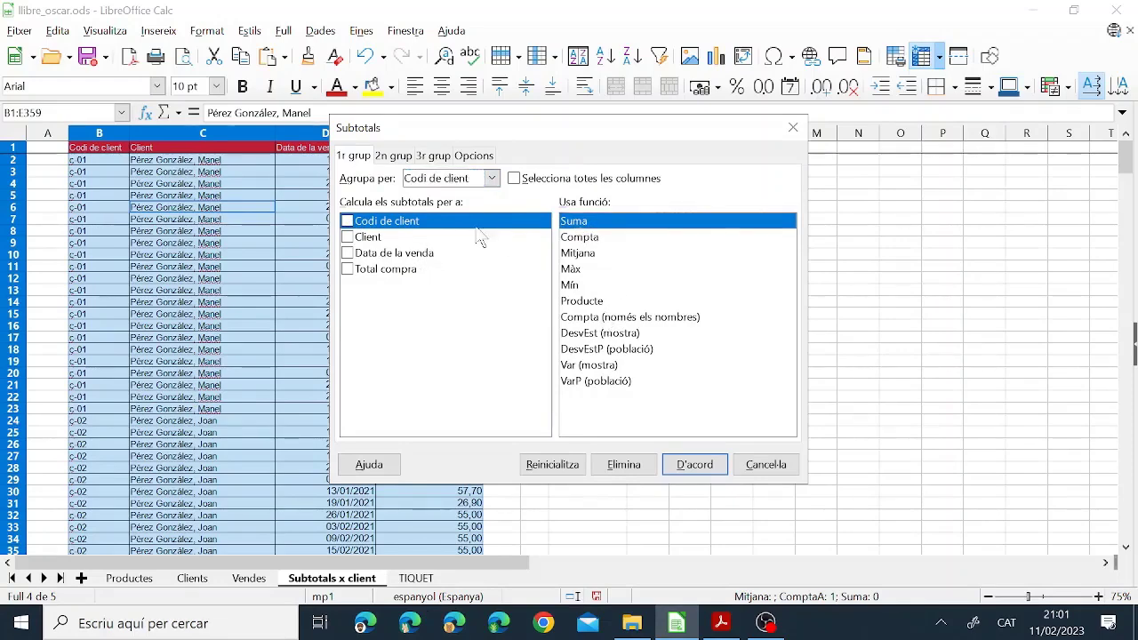
left_click(348, 270)
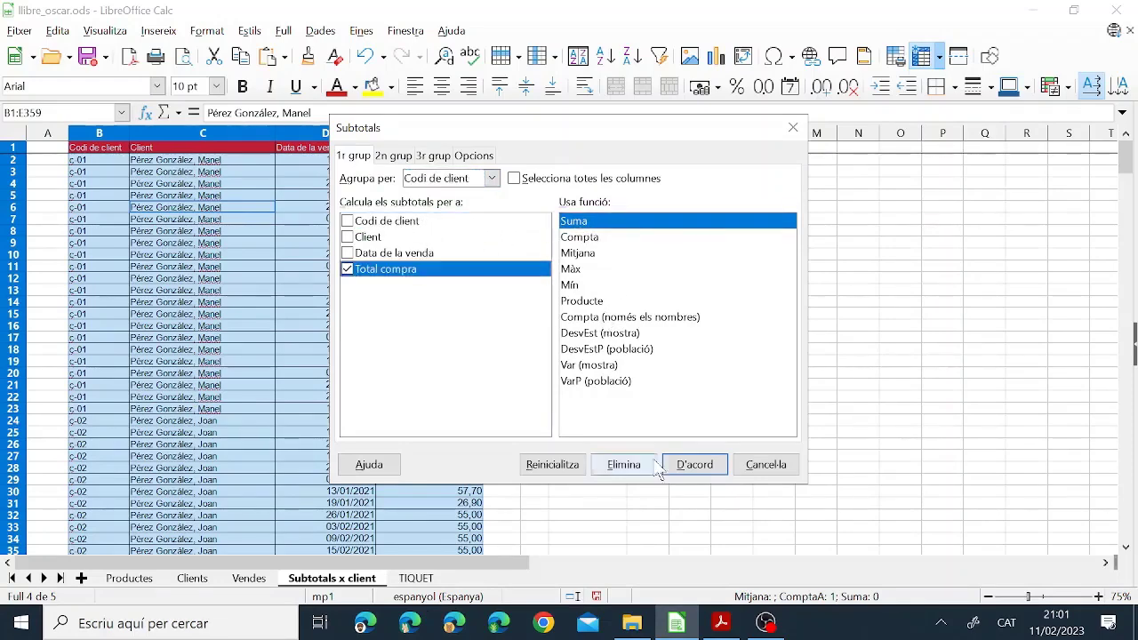
left_click(697, 464)
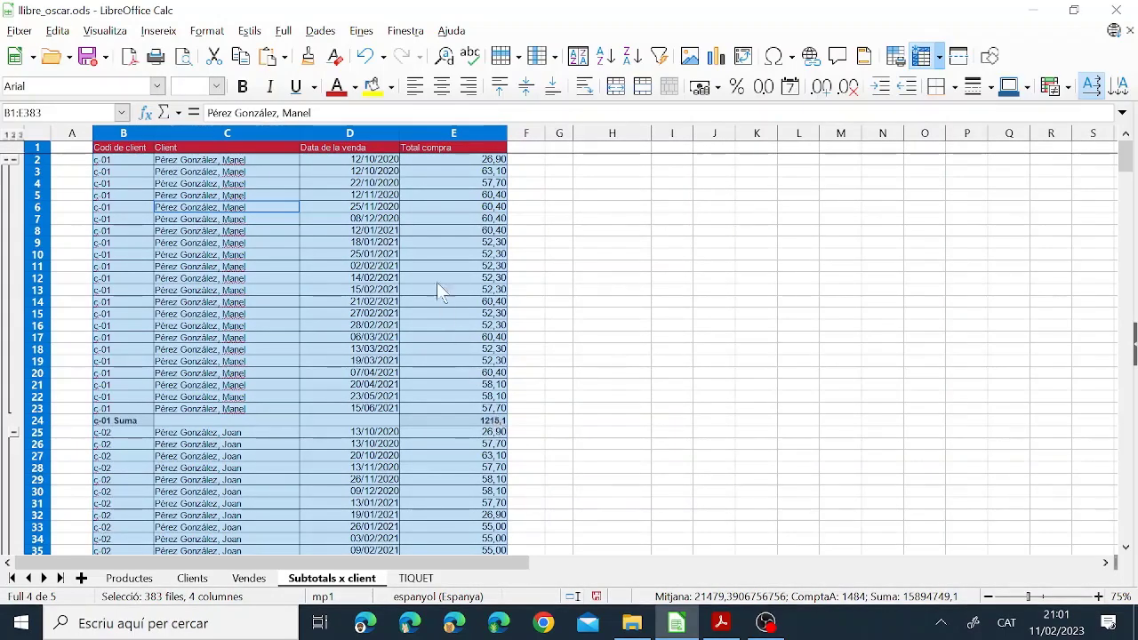
scroll(455, 387, "down", 7)
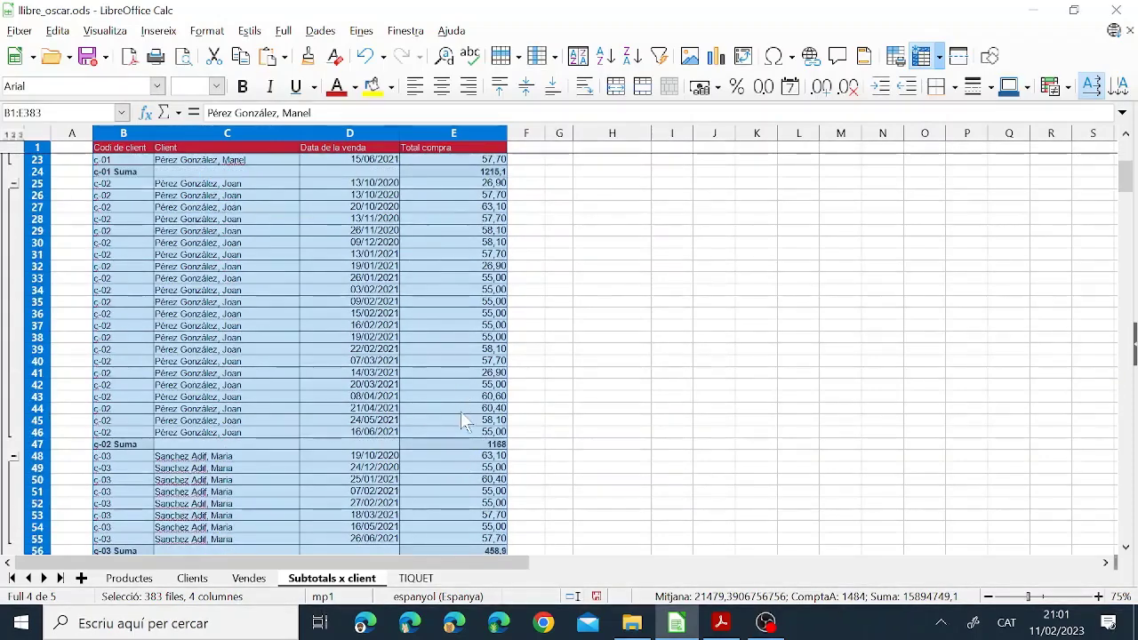
scroll(461, 411, "up", 7)
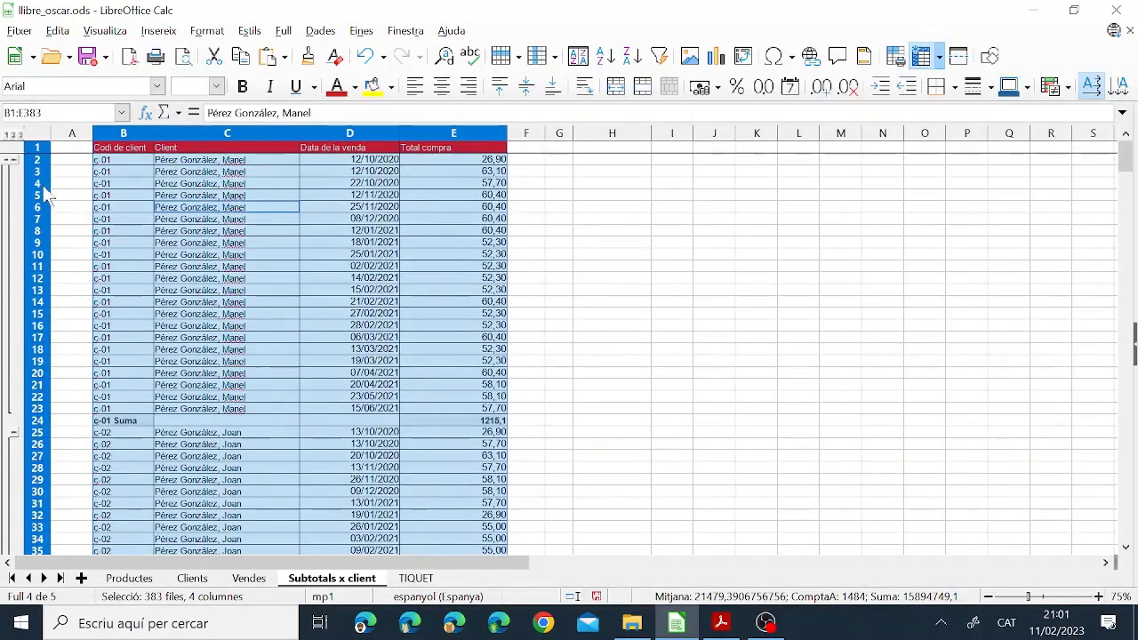
Collapse the outline to the per-client subtotal rows and read the assignment PDF's instruction on sorting by column E
left_click(13, 135)
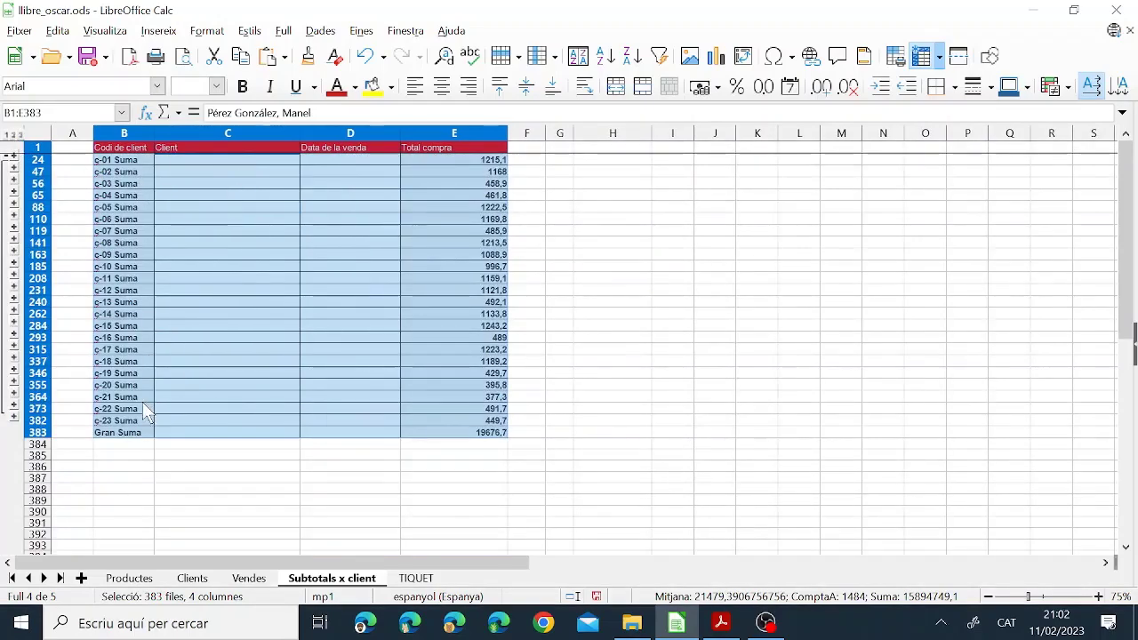
left_click(721, 623)
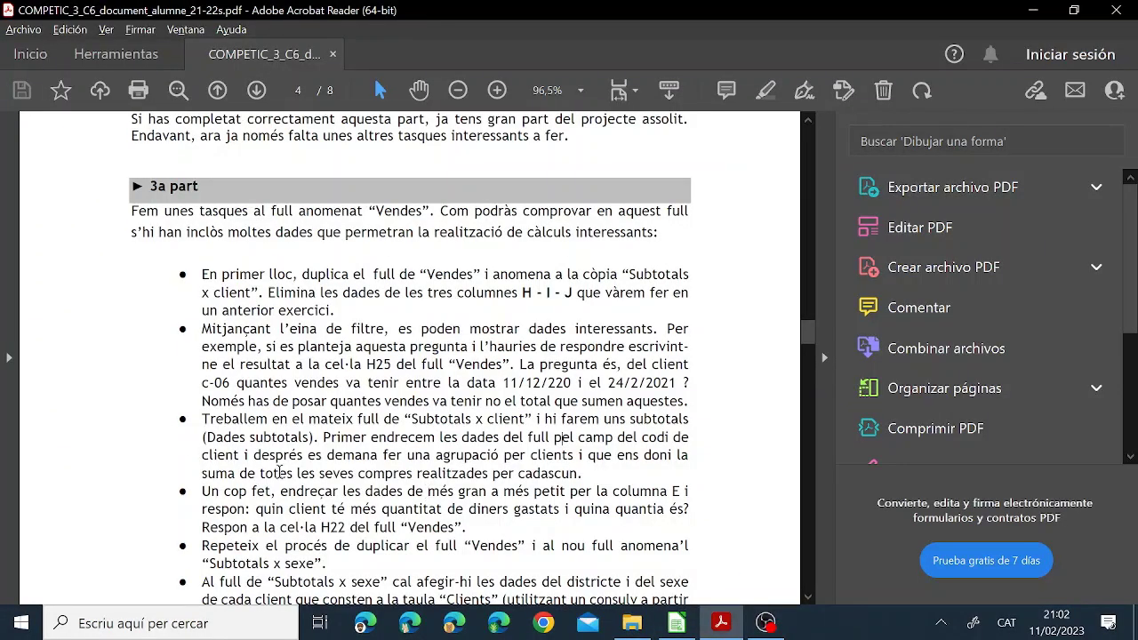
scroll(280, 471, "down", 2)
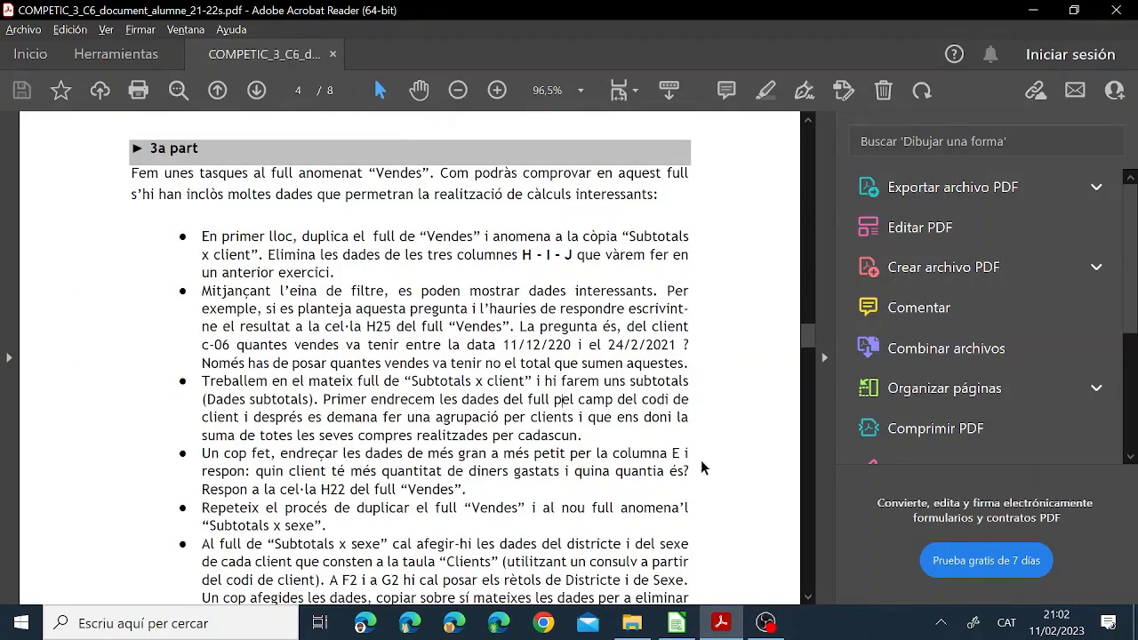
Return to LibreOffice Calc and switch the Subtotals x client outline back to its full detail level
left_click(677, 624)
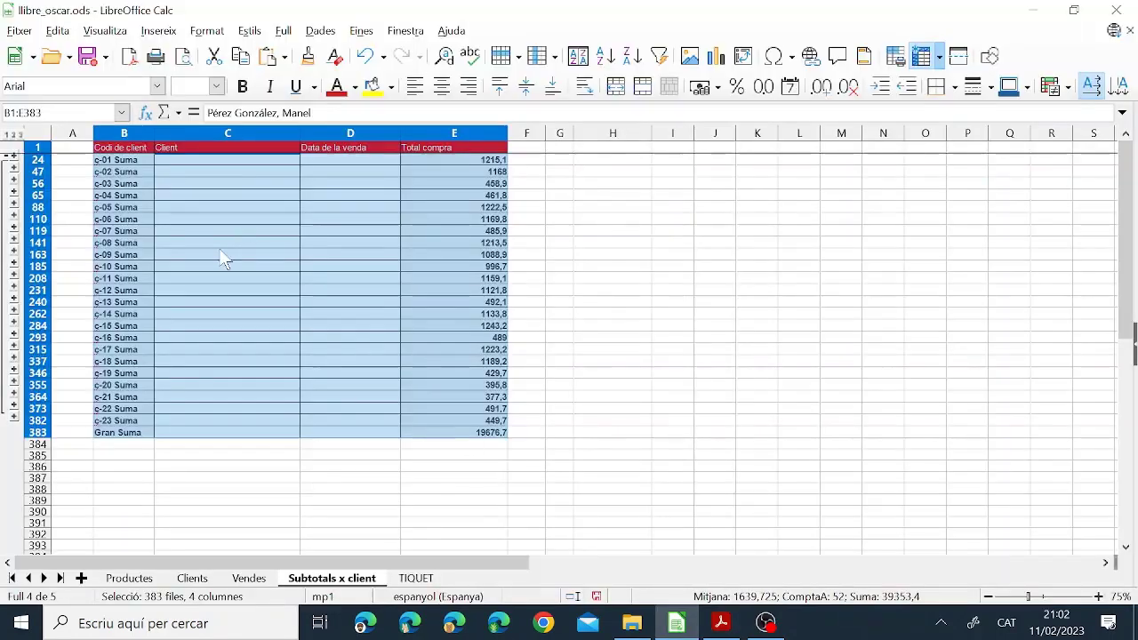
left_click(466, 173)
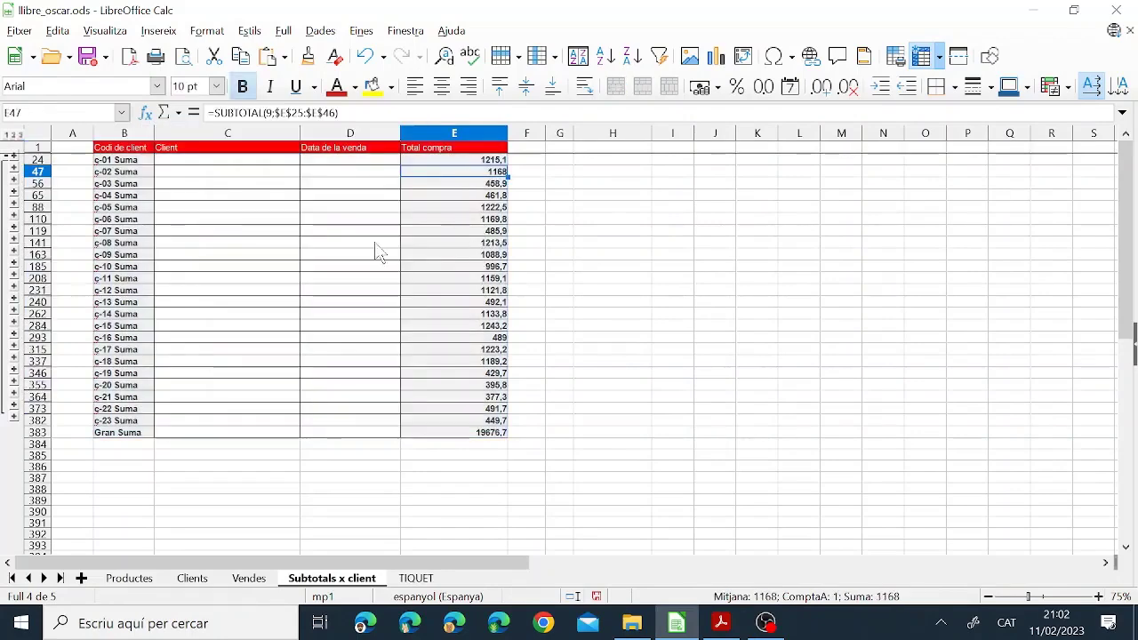
left_click(8, 135)
left_click(19, 135)
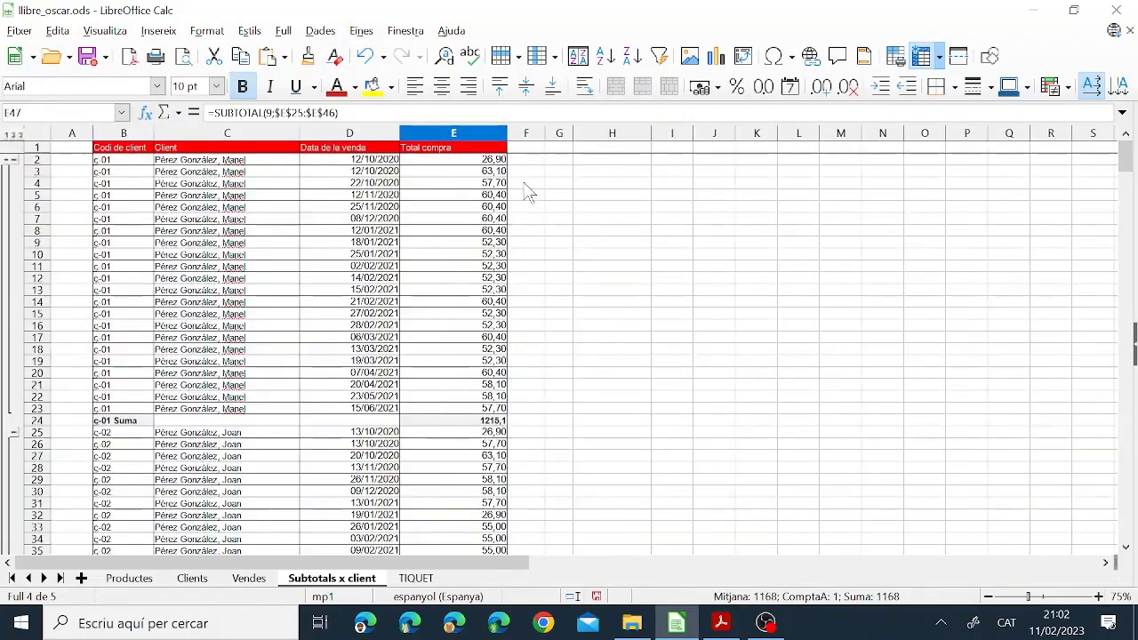
Open the sort settings for the Subtotals x client data and choose Total compra as the first sort key
left_click(462, 172)
left_click(320, 31)
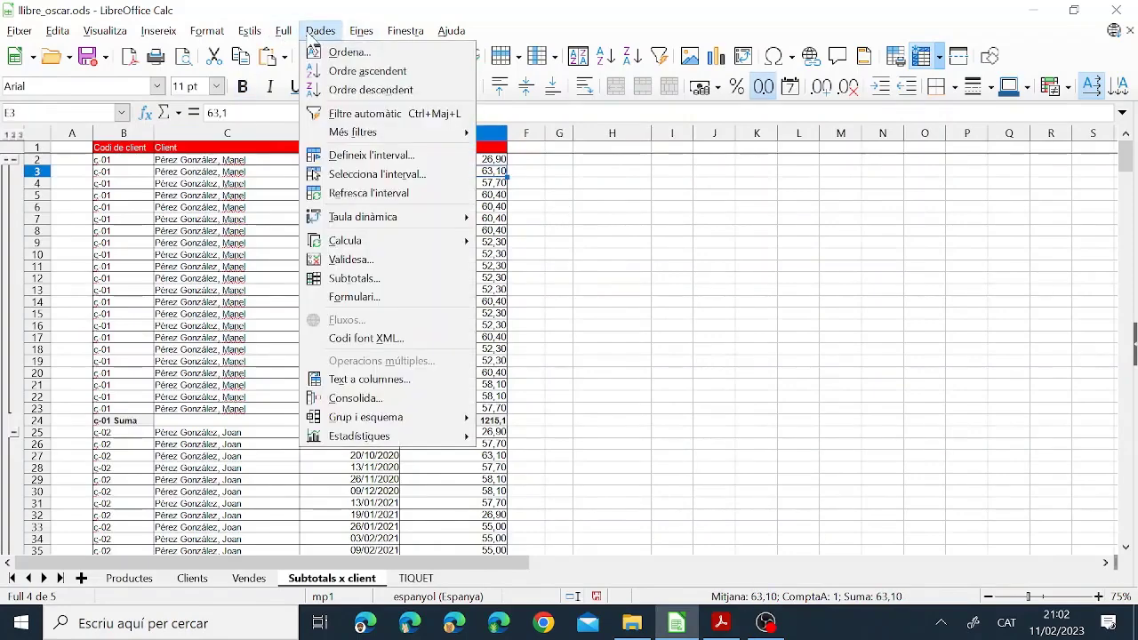
left_click(346, 54)
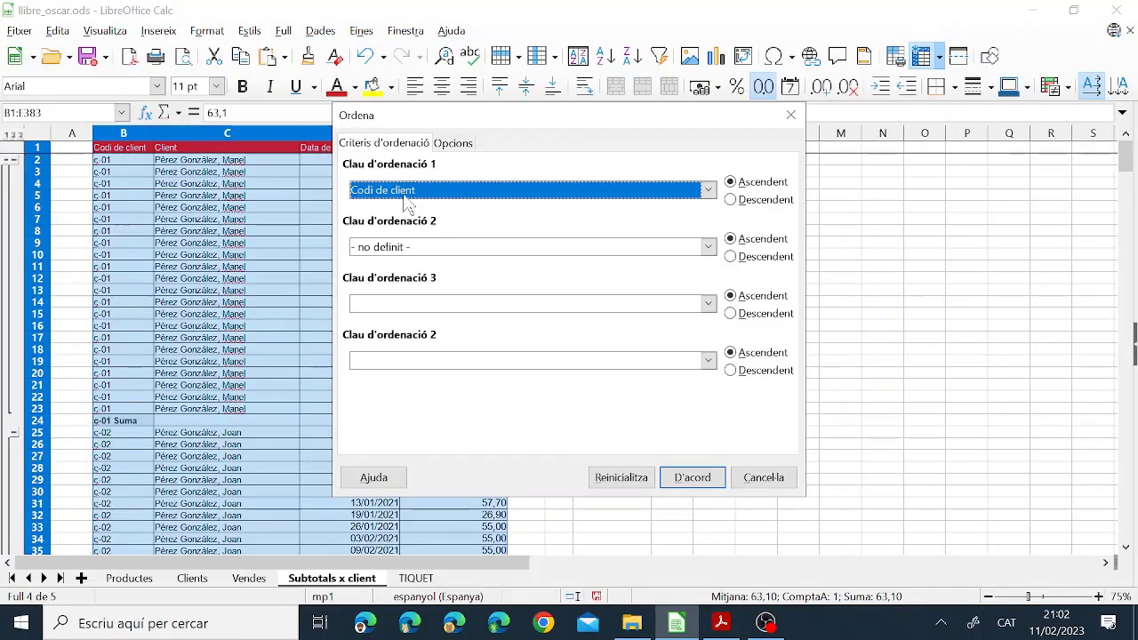
left_click_drag(465, 123, 629, 211)
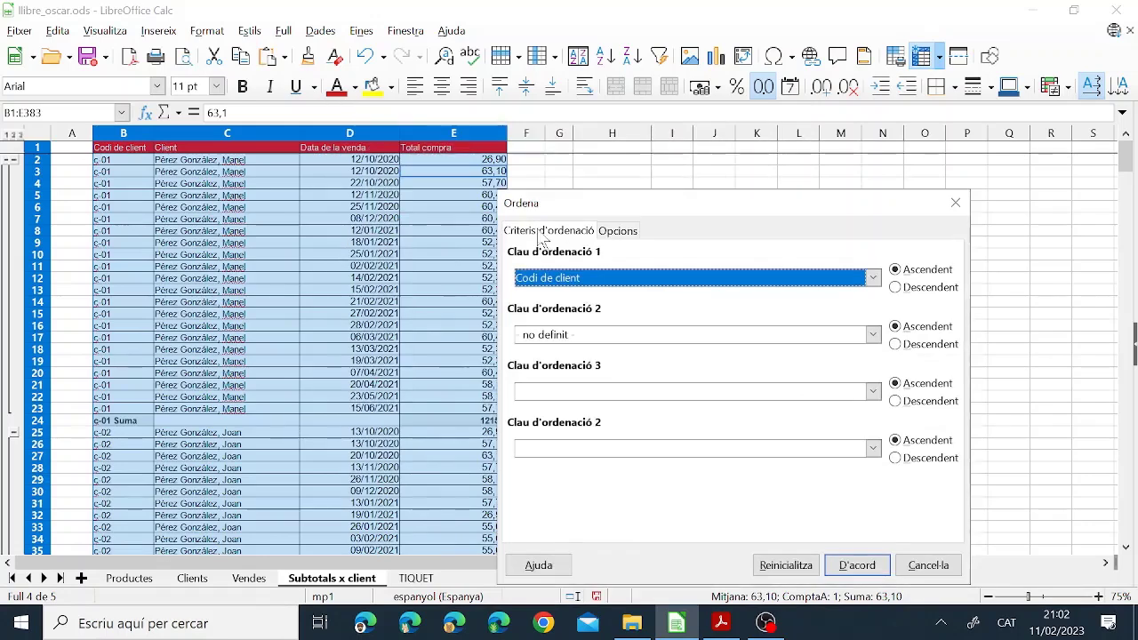
left_click(874, 279)
left_click(569, 352)
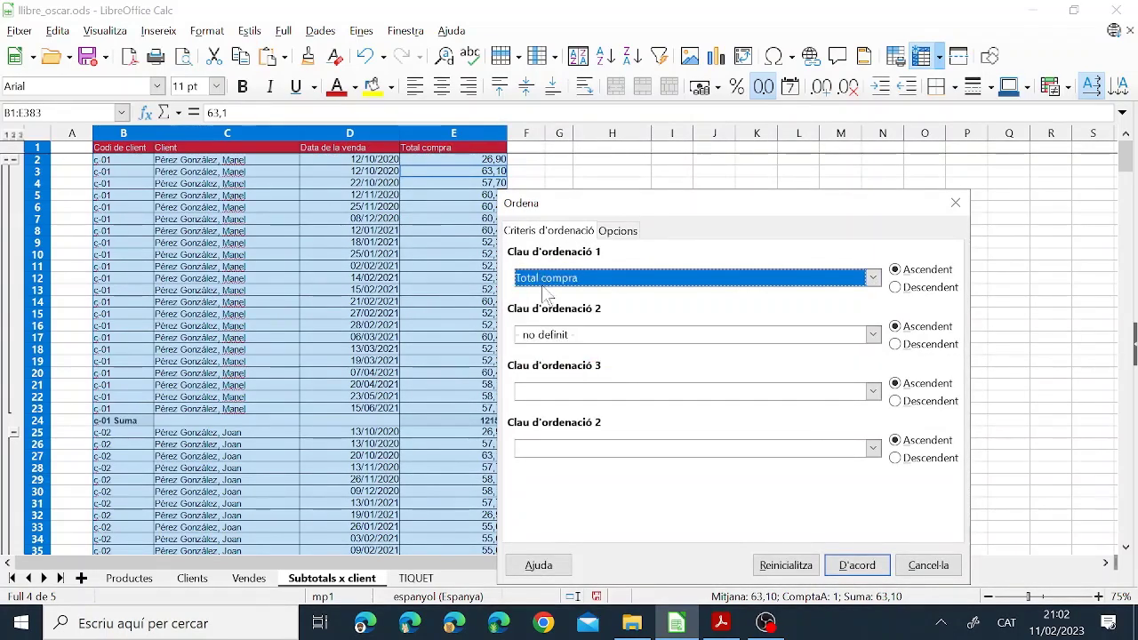
Recheck the sort instruction in the assignment PDF and, back in Calc, sort by Codi de client and then Total compra, both ascending
left_click(721, 623)
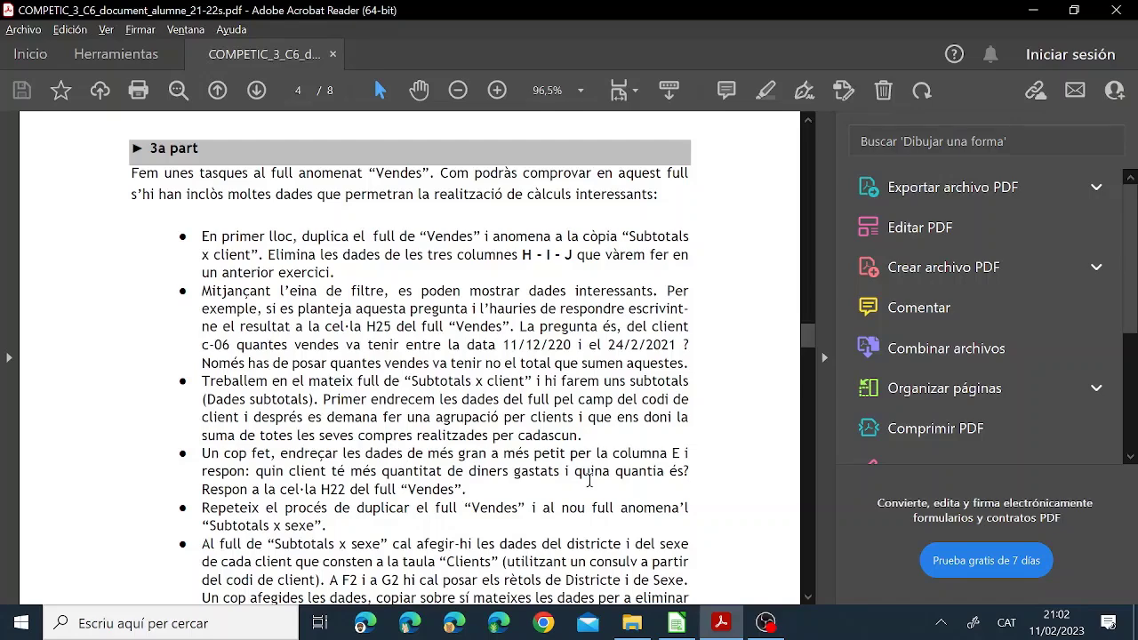
left_click(676, 622)
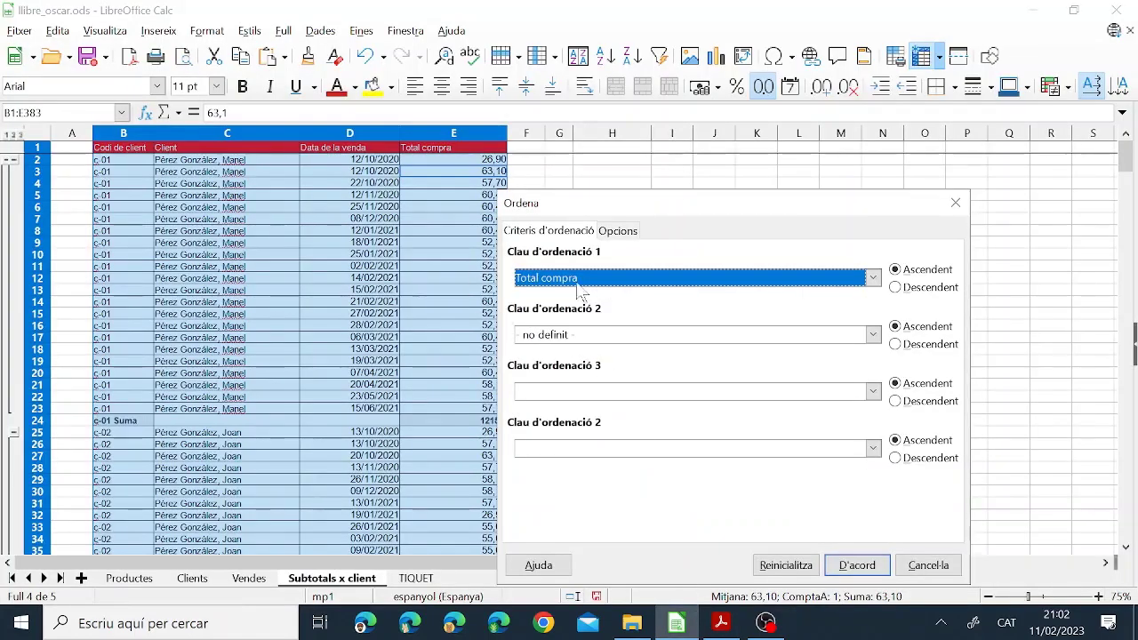
left_click(578, 277)
left_click(574, 307)
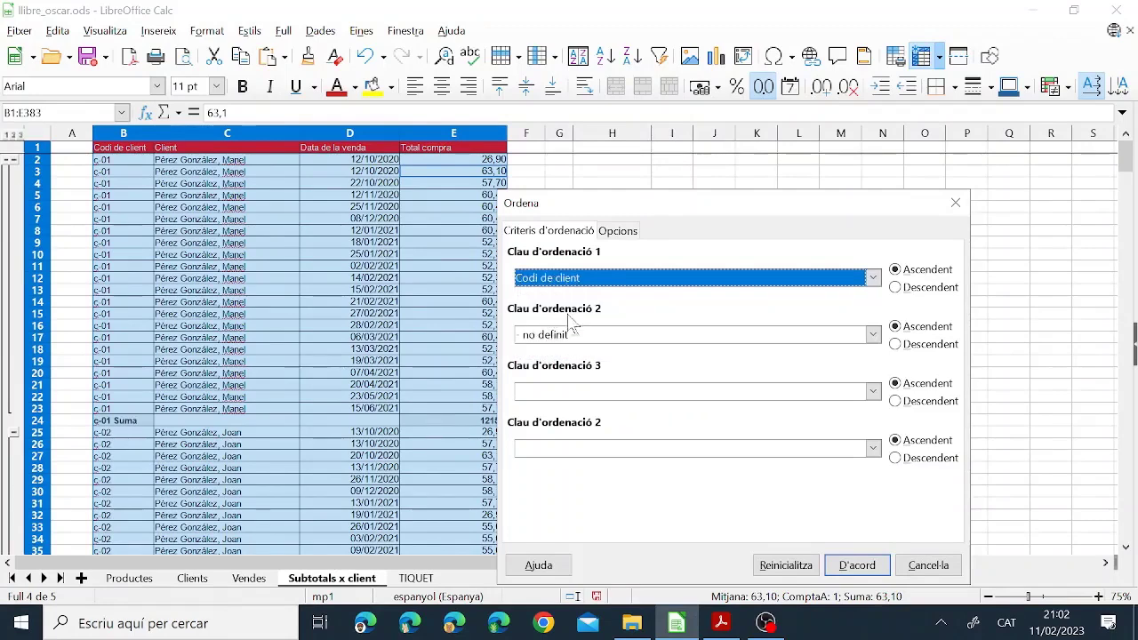
left_click(594, 341)
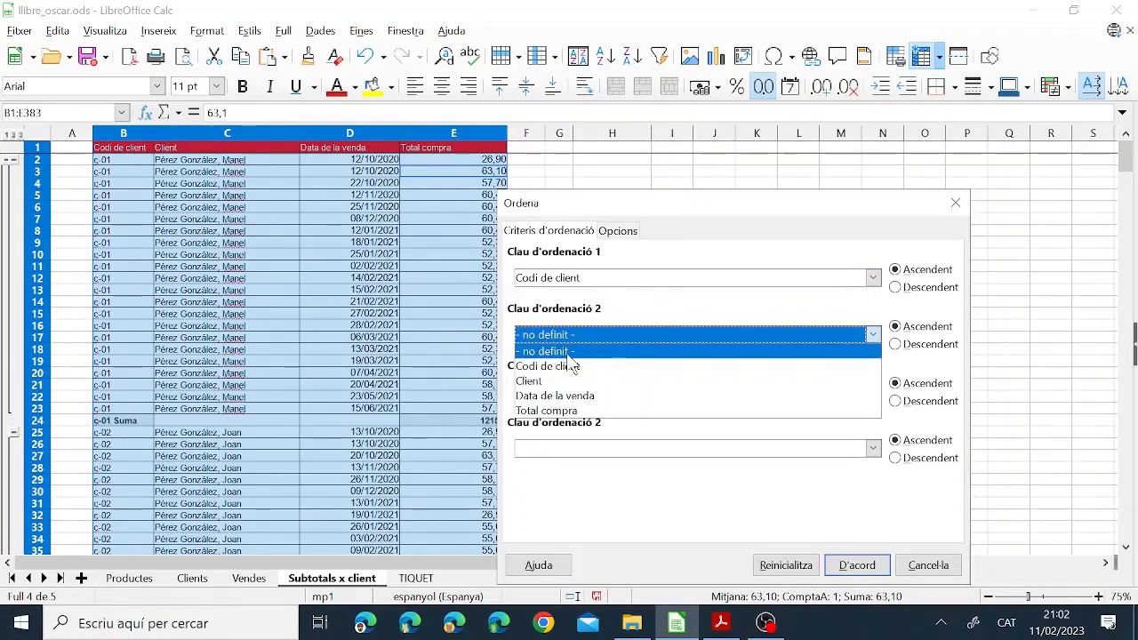
left_click(561, 412)
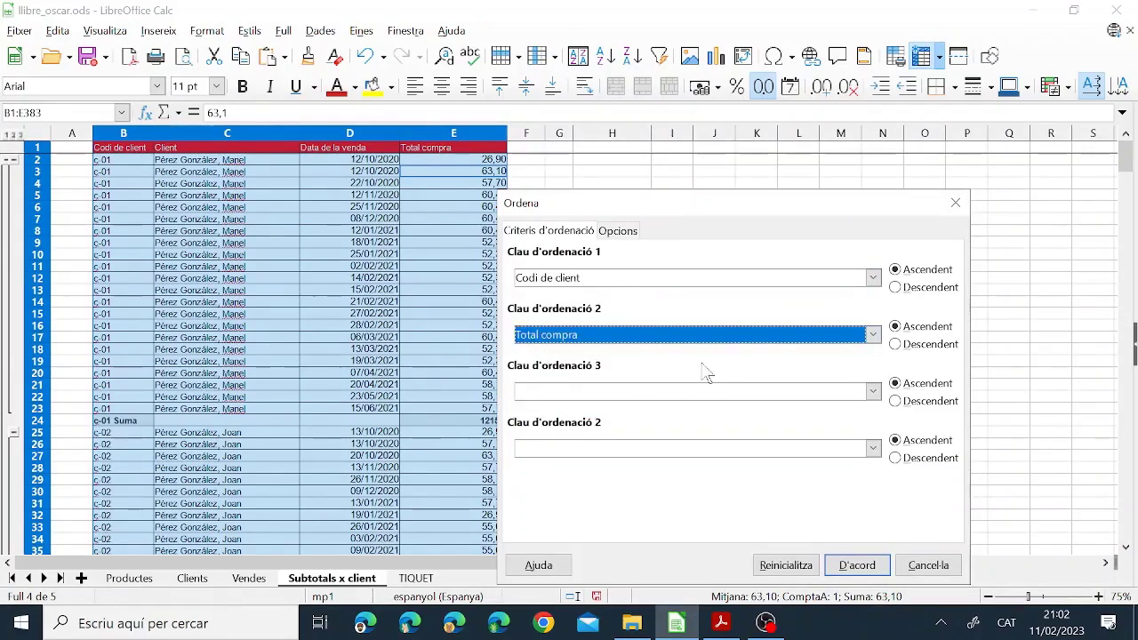
left_click(856, 565)
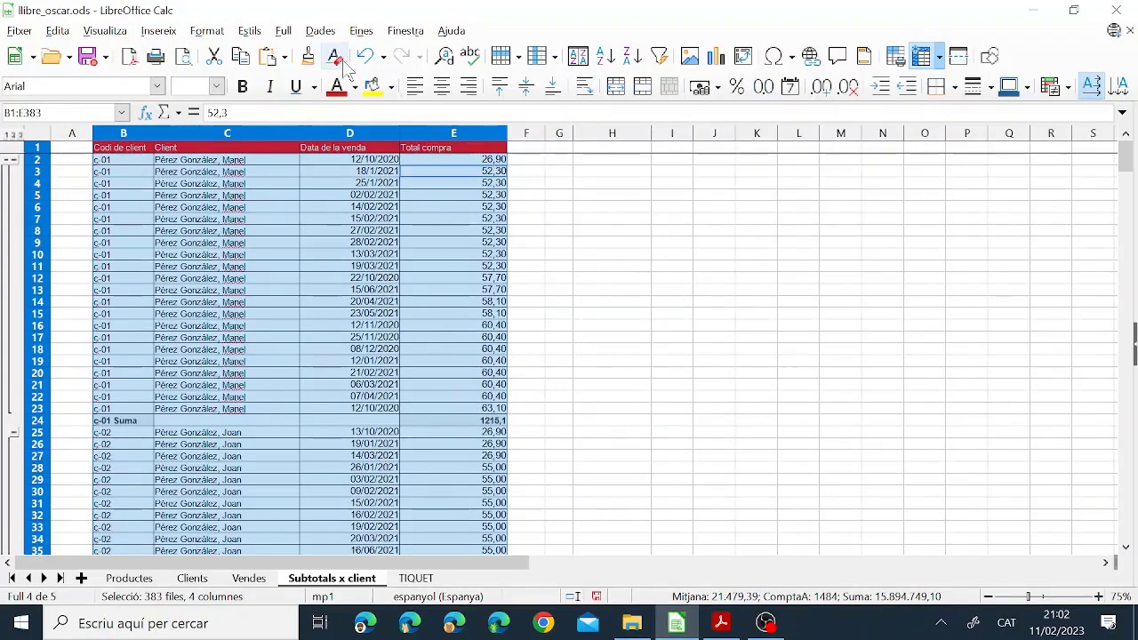
Sort the data again by Codi de client ascending and Total compra descending
left_click(320, 31)
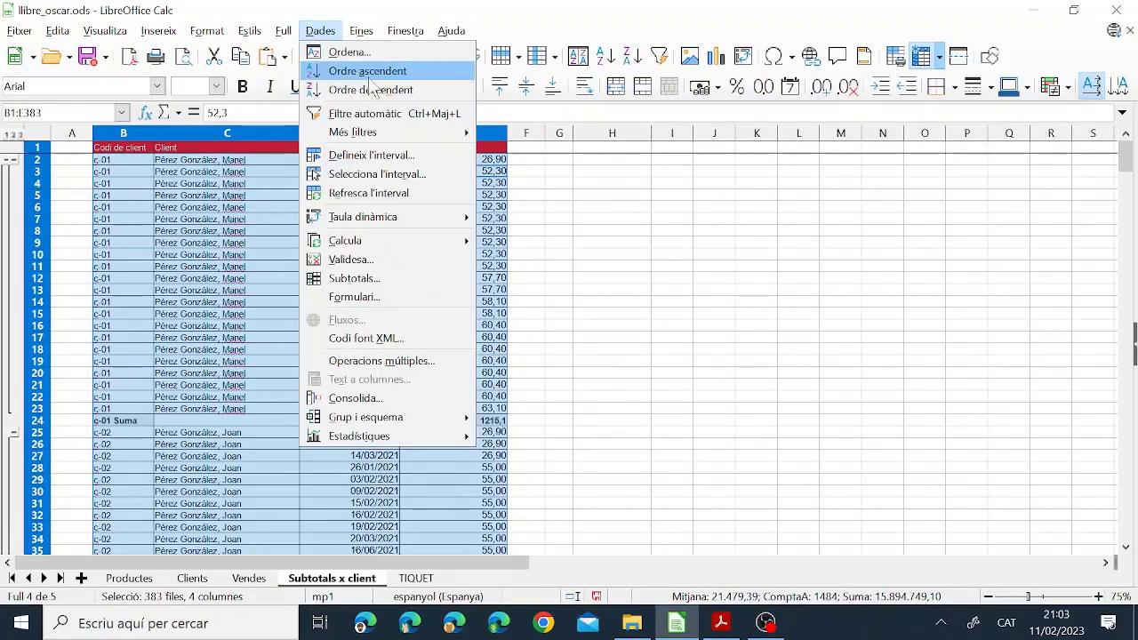
left_click(350, 51)
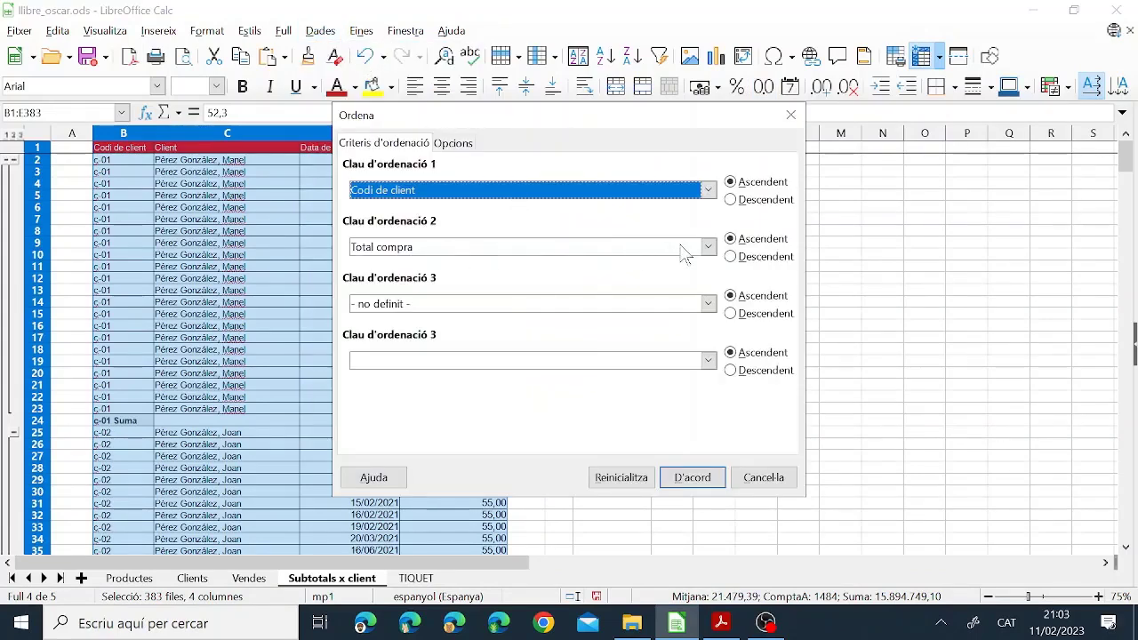
left_click(742, 258)
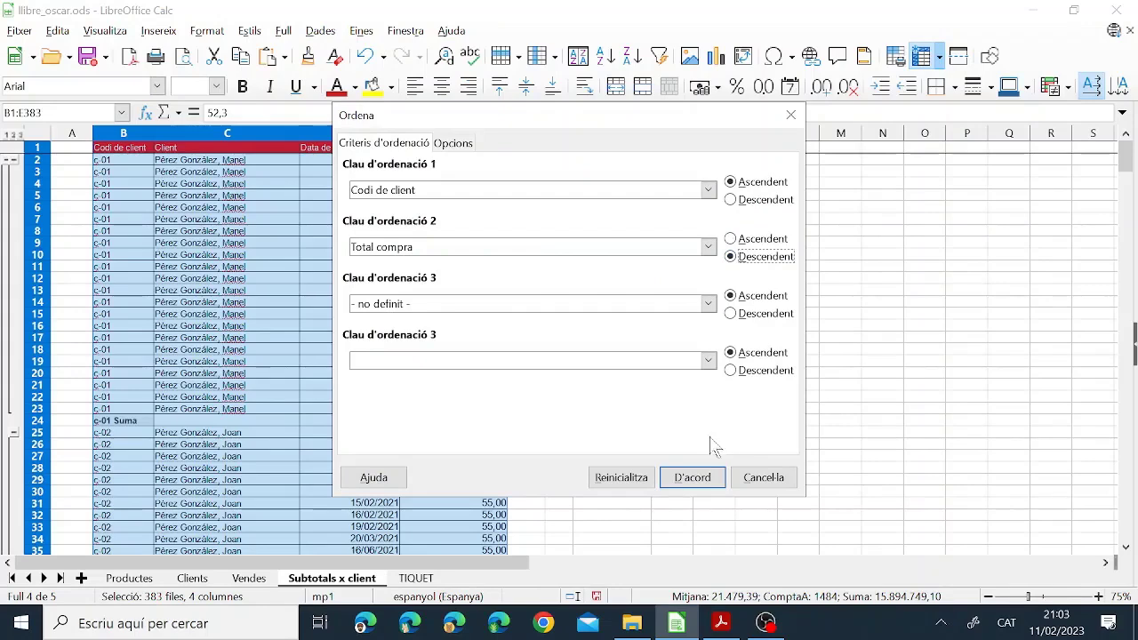
left_click(694, 478)
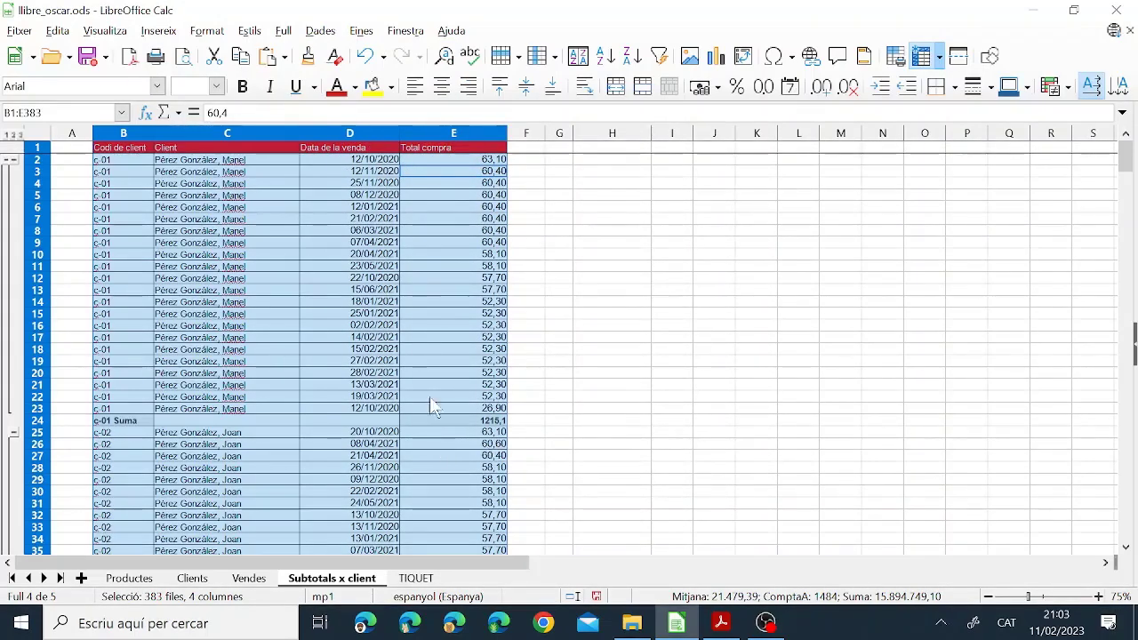
Check the assignment PDF again and try sorting in Calc by Total compra descending first, with Codi de client ascending second
left_click(722, 623)
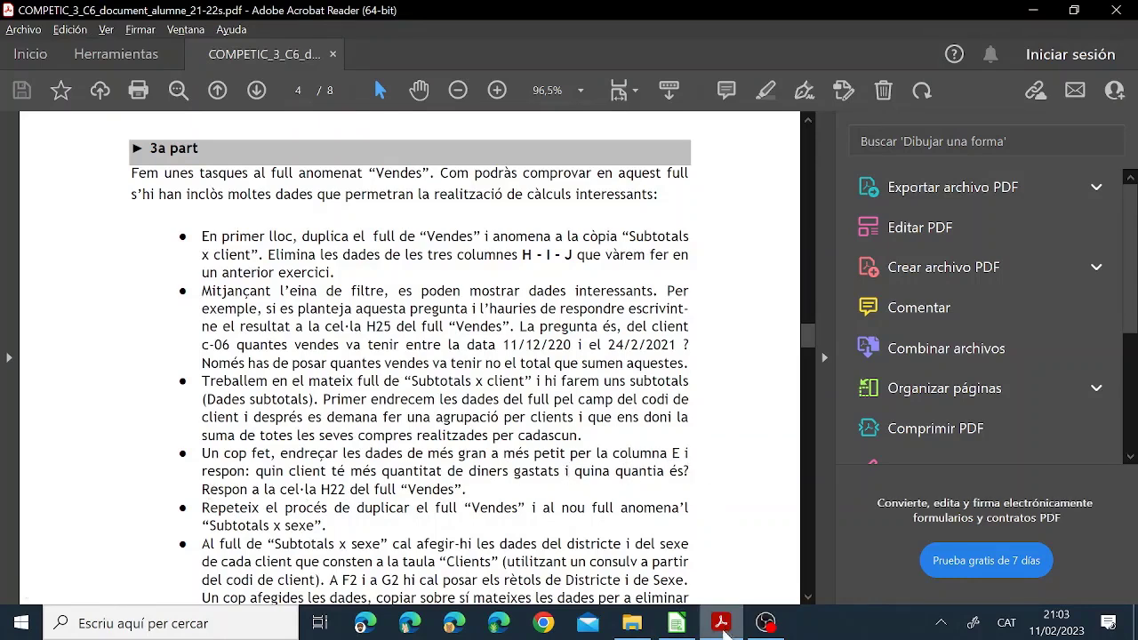
left_click(677, 623)
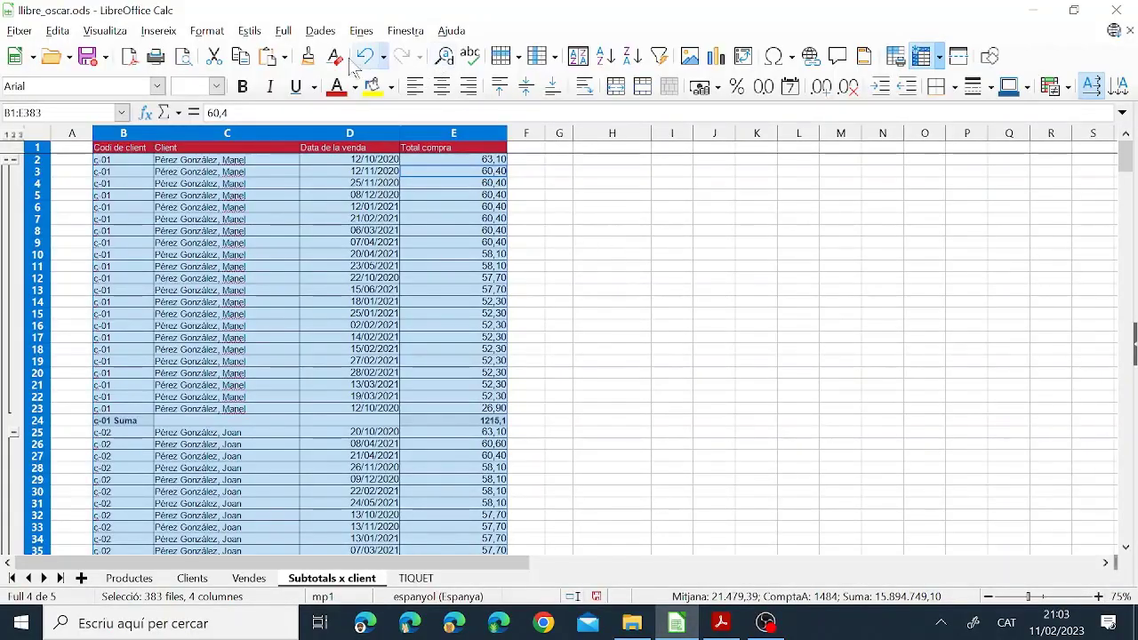
left_click(320, 30)
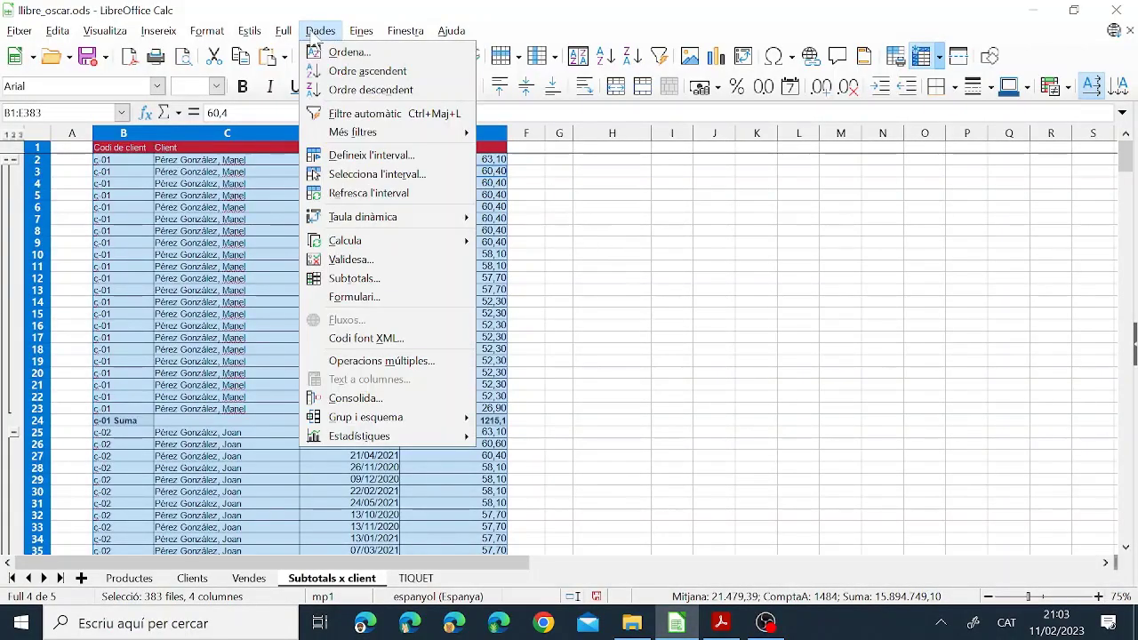
left_click(350, 53)
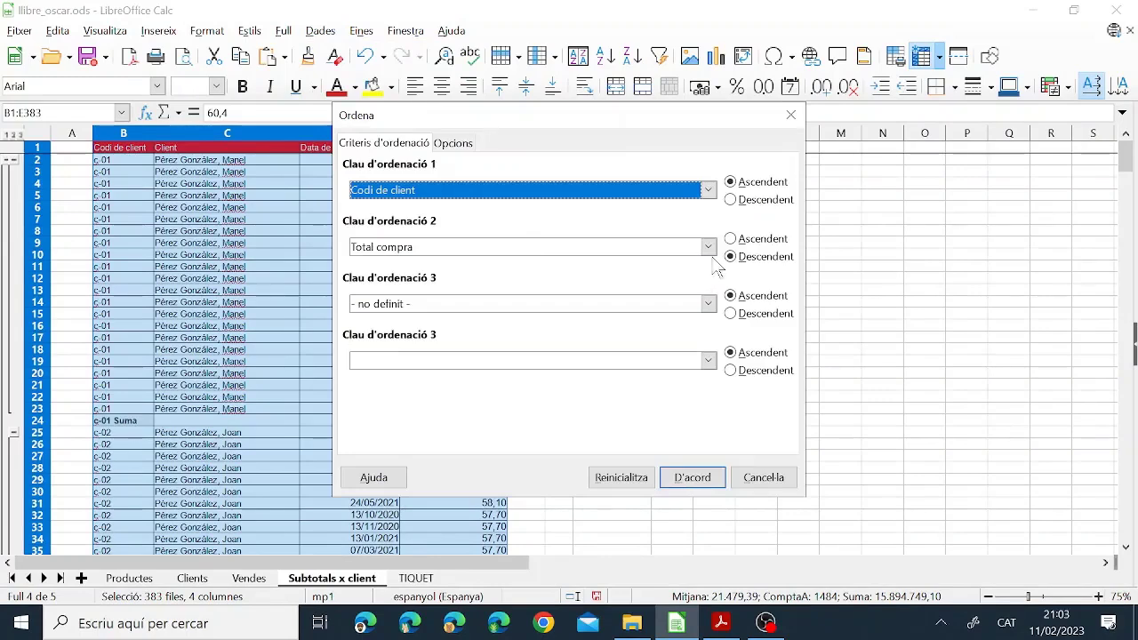
left_click(708, 191)
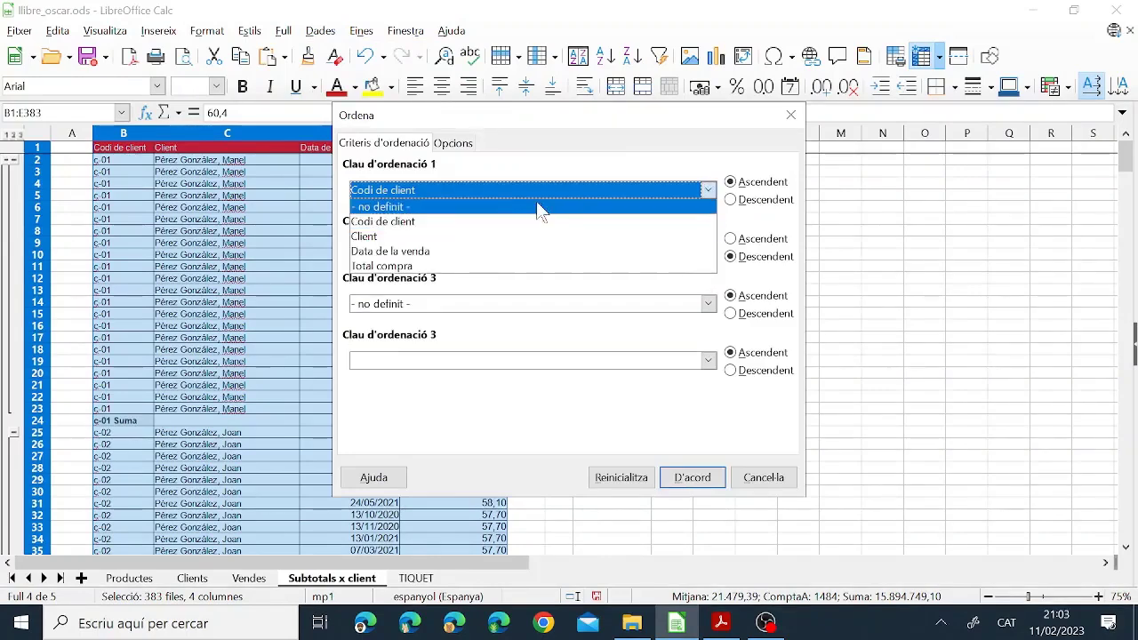
left_click(569, 262)
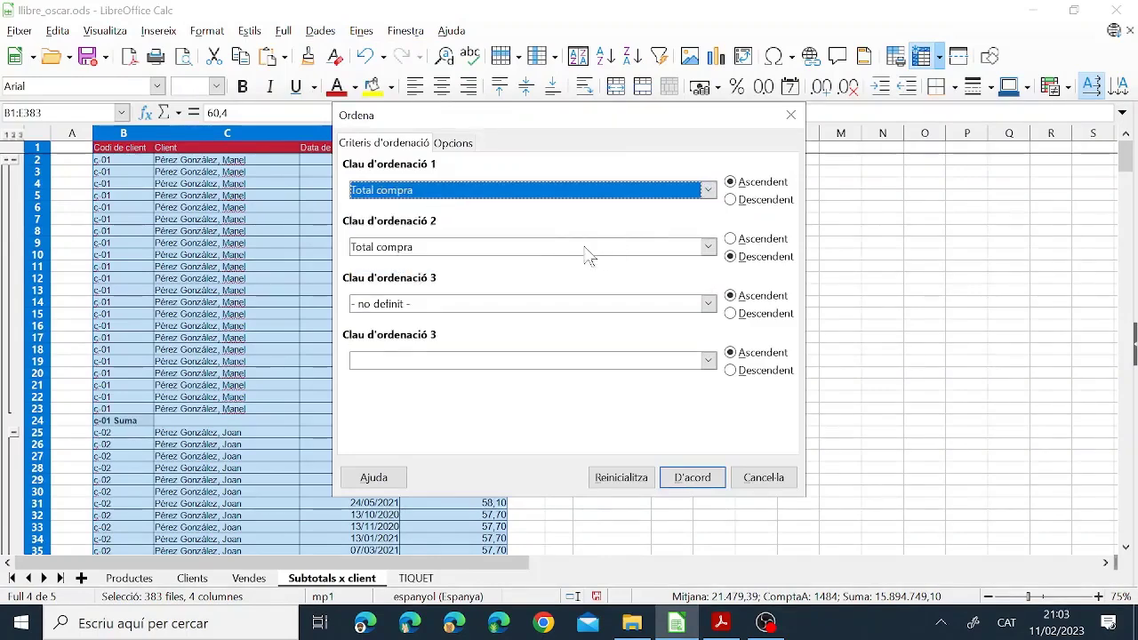
left_click(587, 255)
left_click(382, 281)
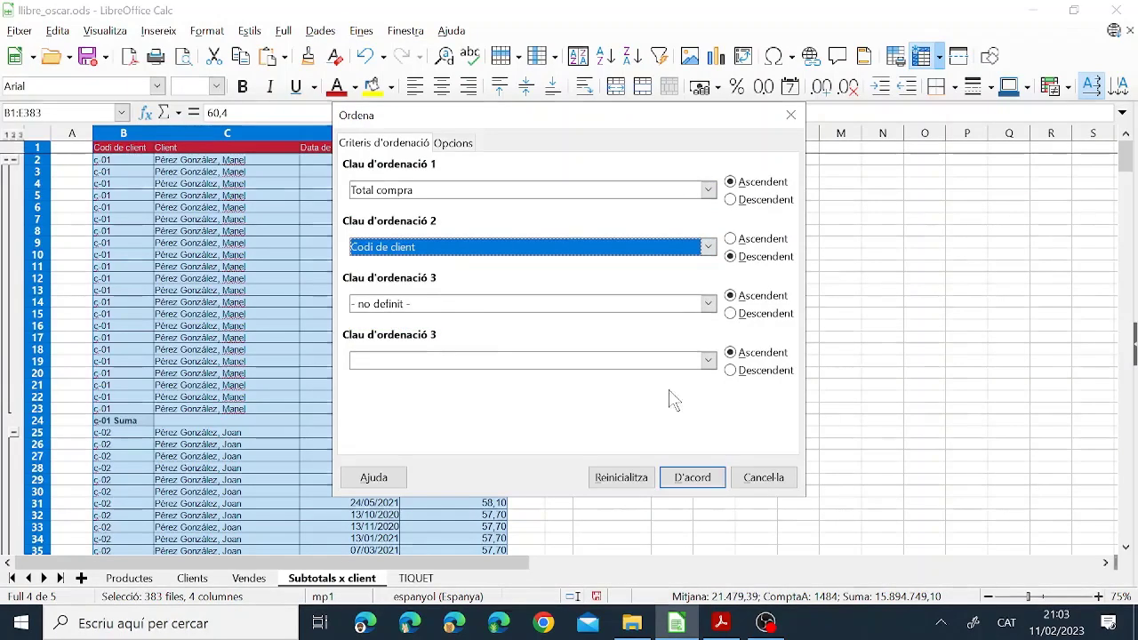
left_click(754, 201)
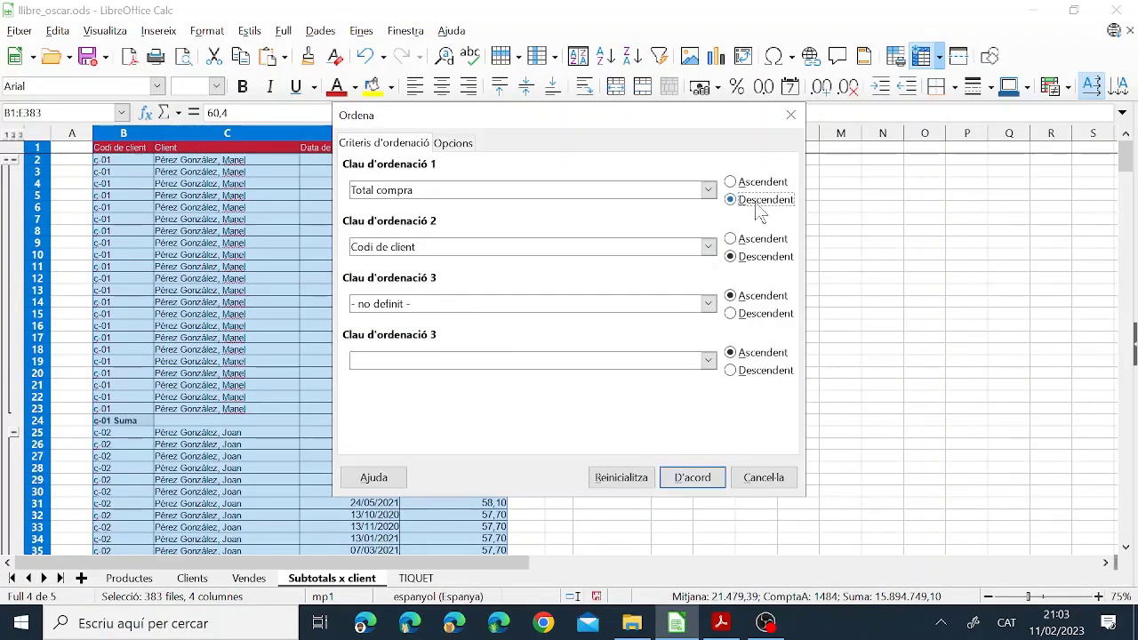
left_click(756, 240)
left_click(722, 477)
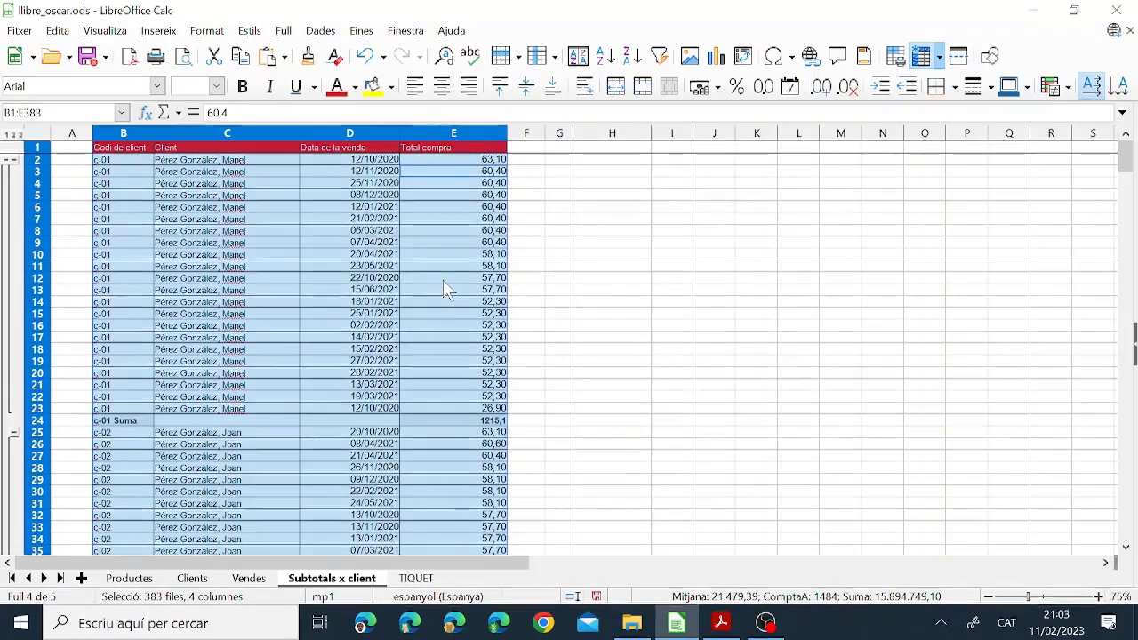
Retry sorting the Subtotals x client data with Total compra descending as first key and Codi de client ascending as second
left_click(445, 219)
left_click(454, 161)
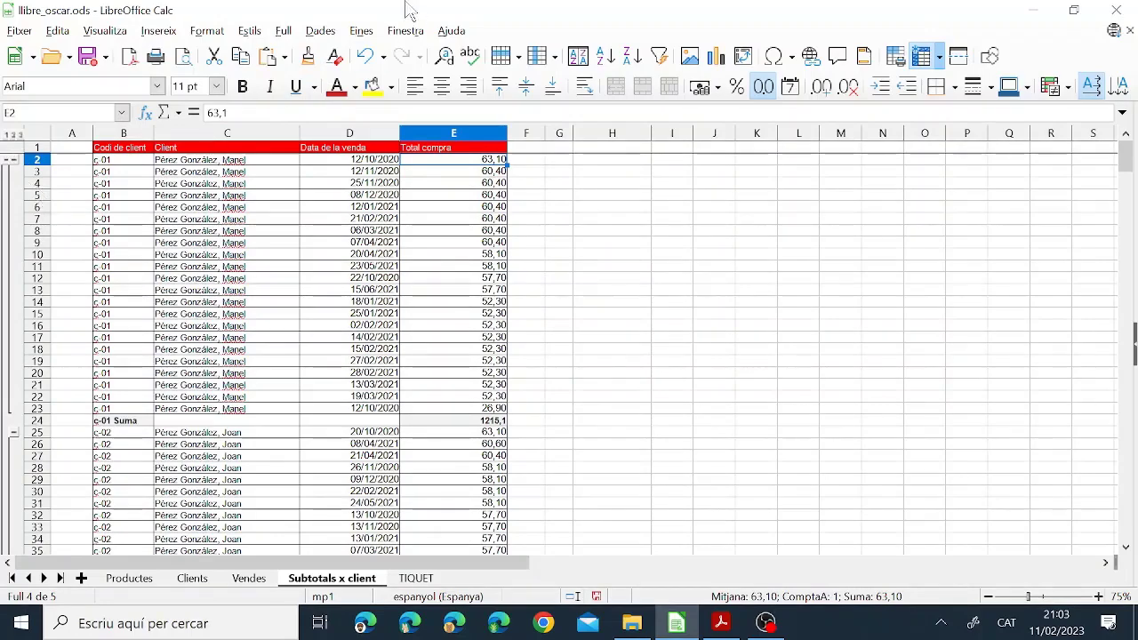
left_click(321, 30)
left_click(326, 55)
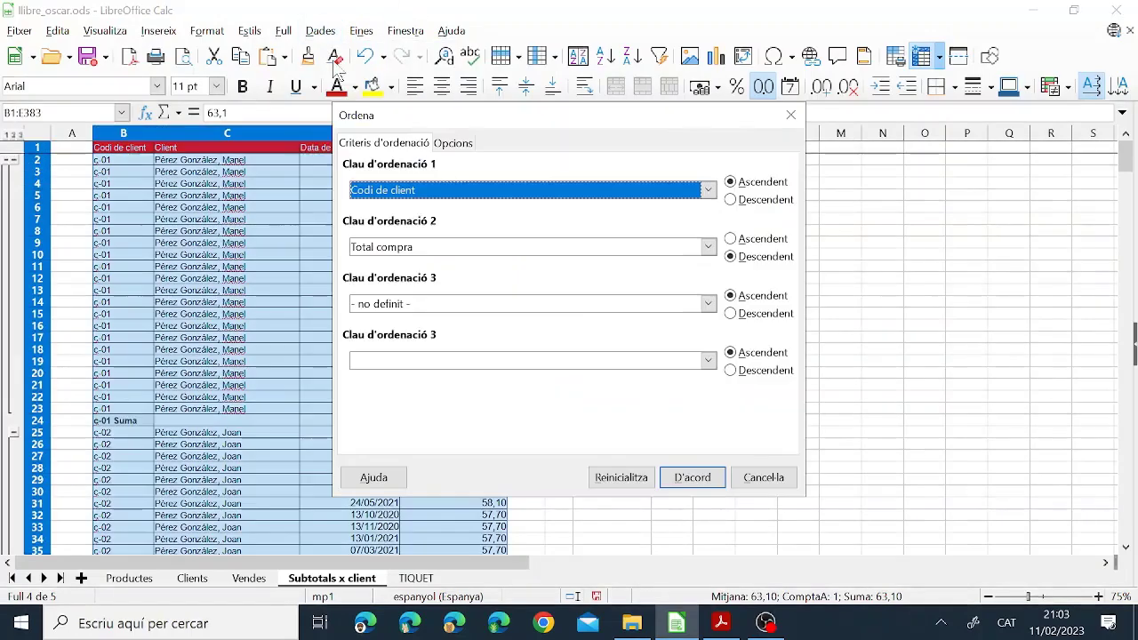
left_click(704, 194)
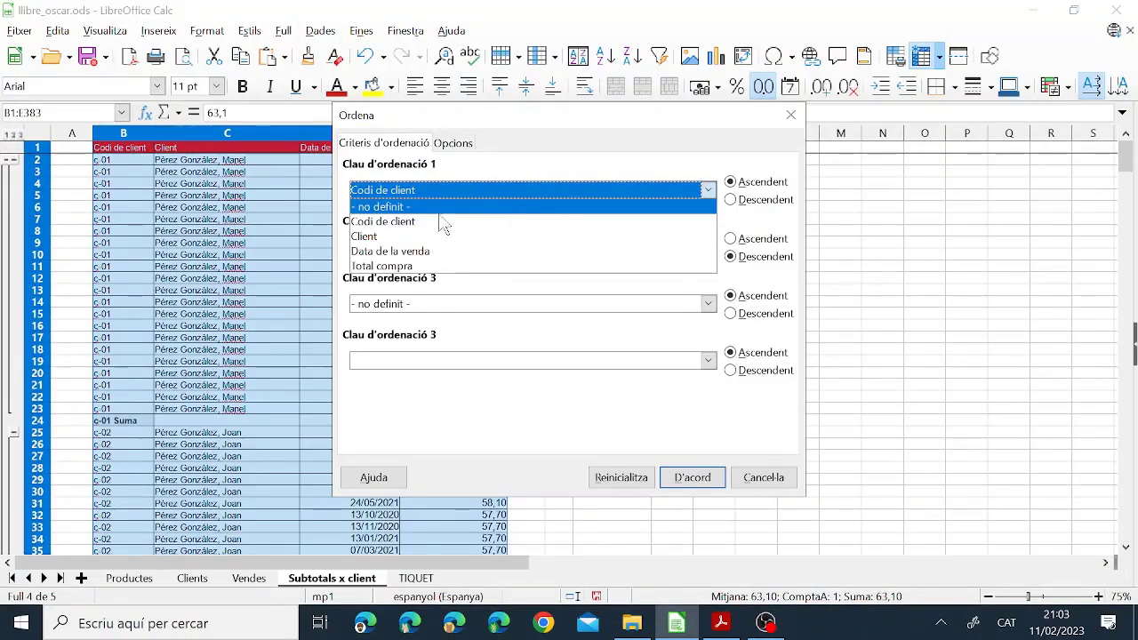
left_click(383, 266)
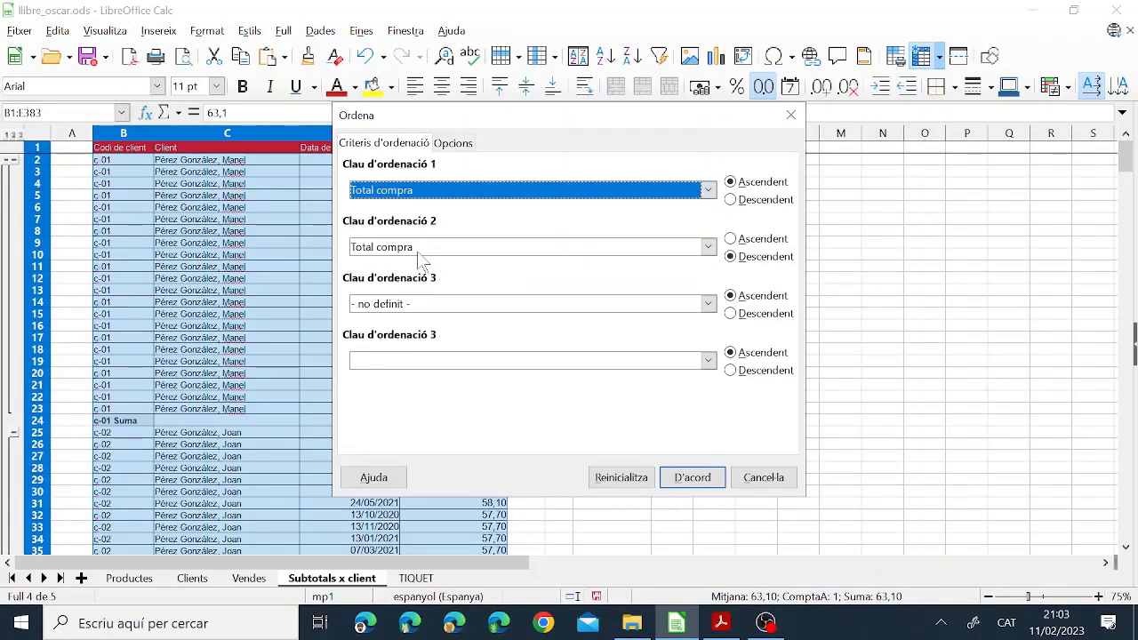
left_click(418, 253)
left_click(406, 279)
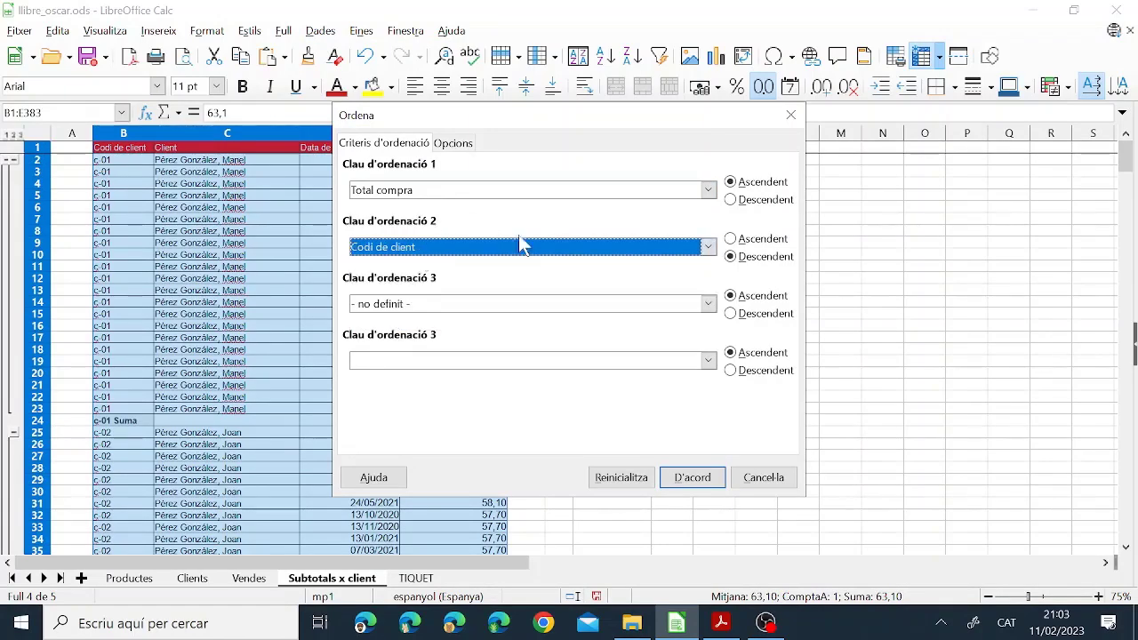
left_click(740, 201)
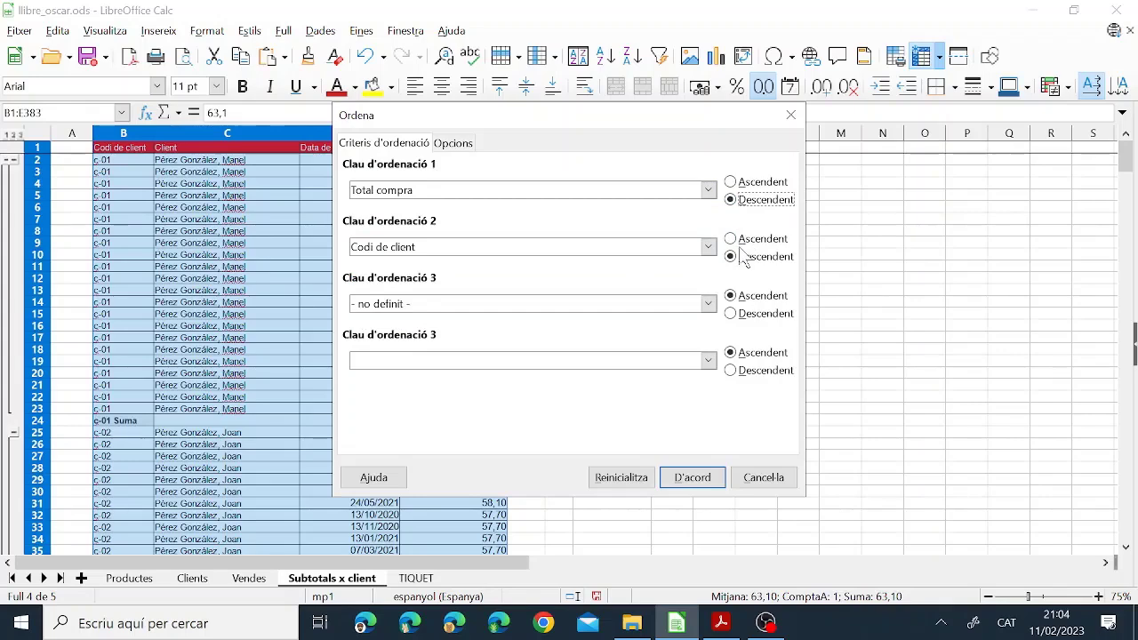
left_click(731, 239)
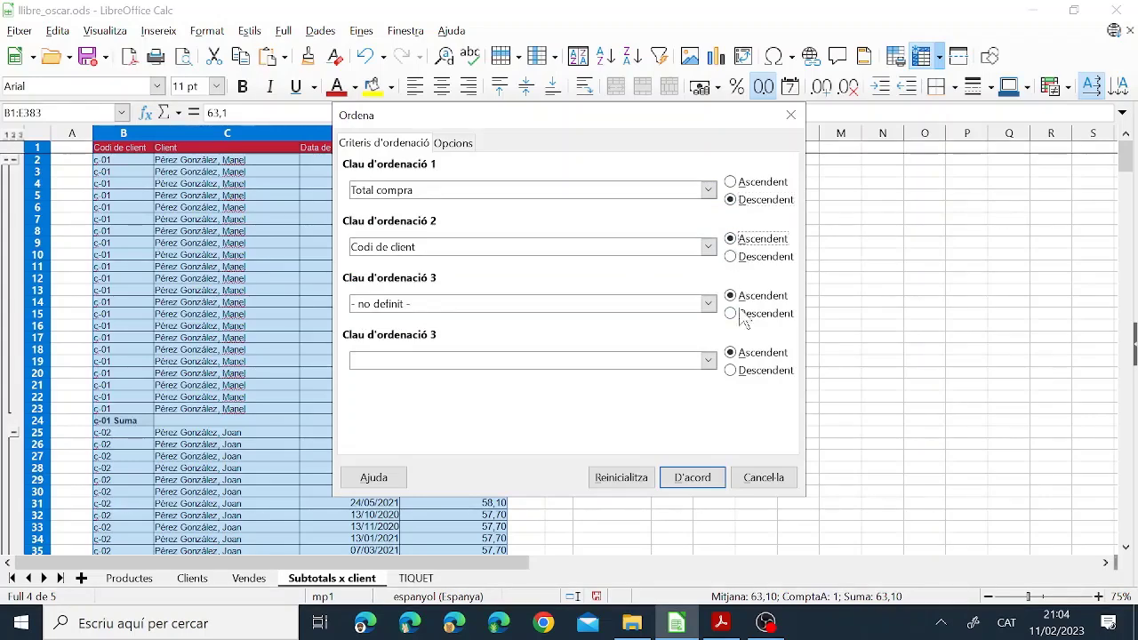
left_click(692, 480)
left_click(288, 278)
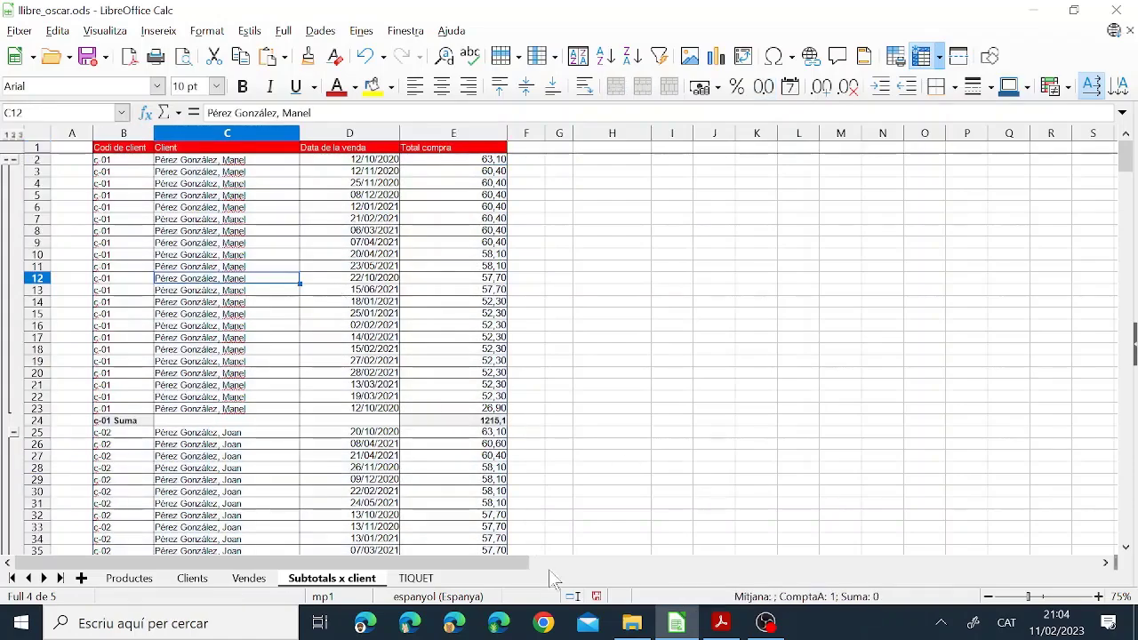
Switch to the assignment PDF and reread the instructions on ordering column E and duplicating the Vendes sheet
left_click(722, 623)
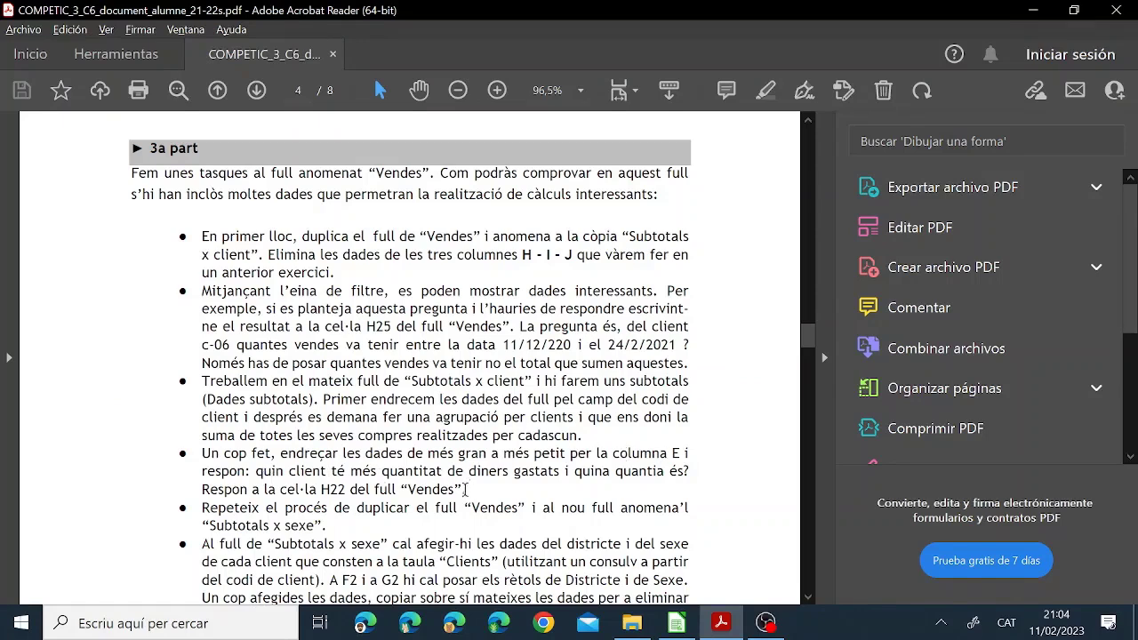
left_click_drag(463, 491, 201, 454)
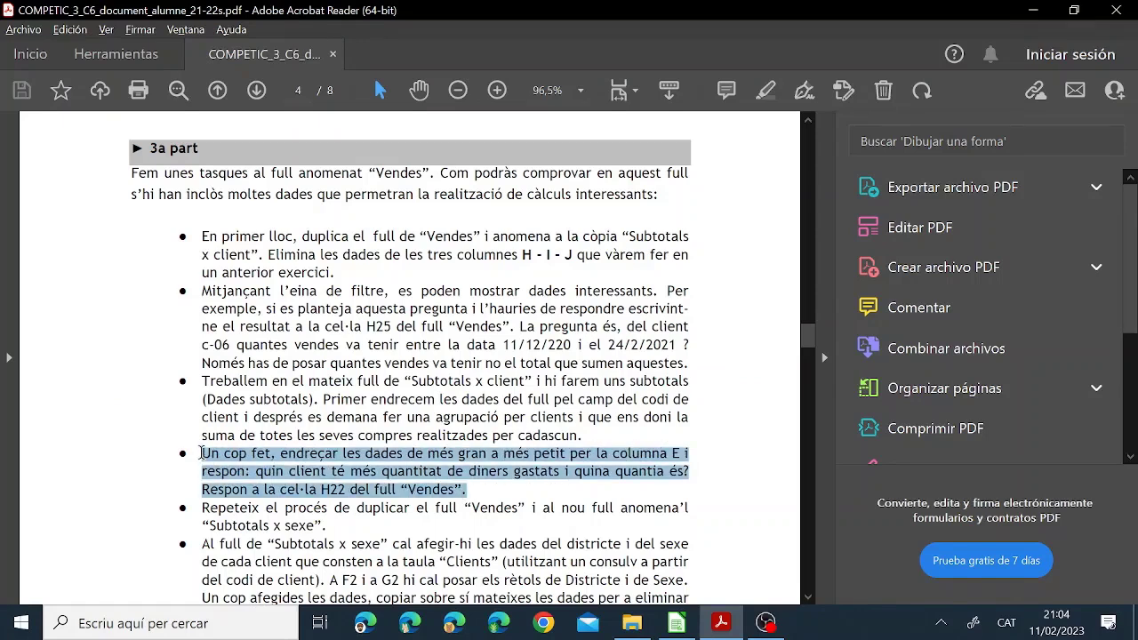
left_click(424, 471)
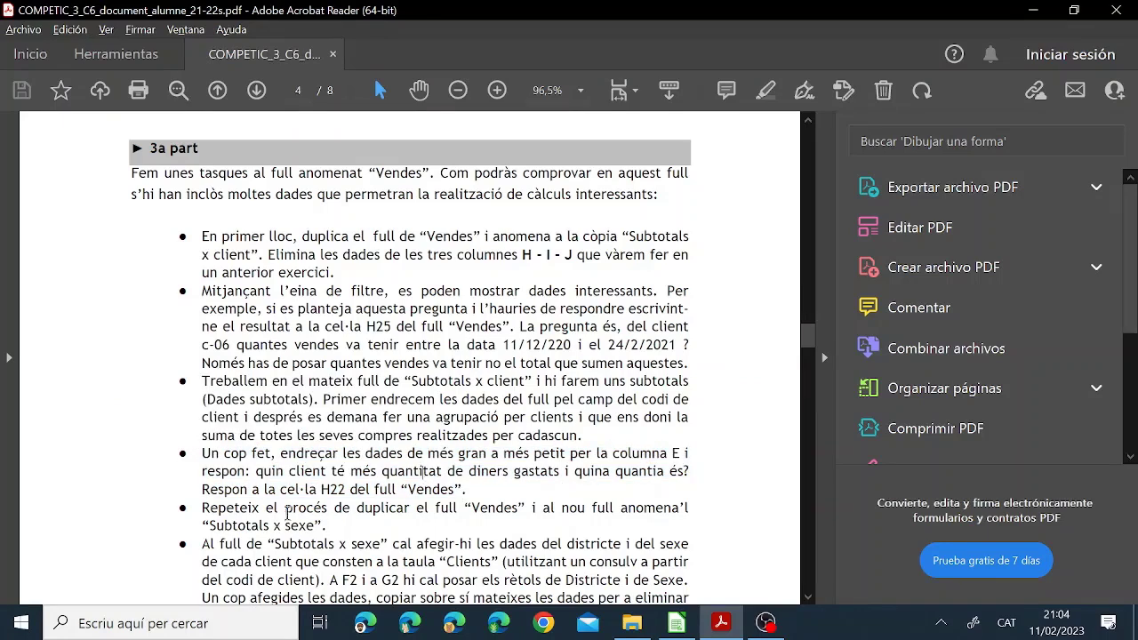
left_click_drag(487, 508, 529, 512)
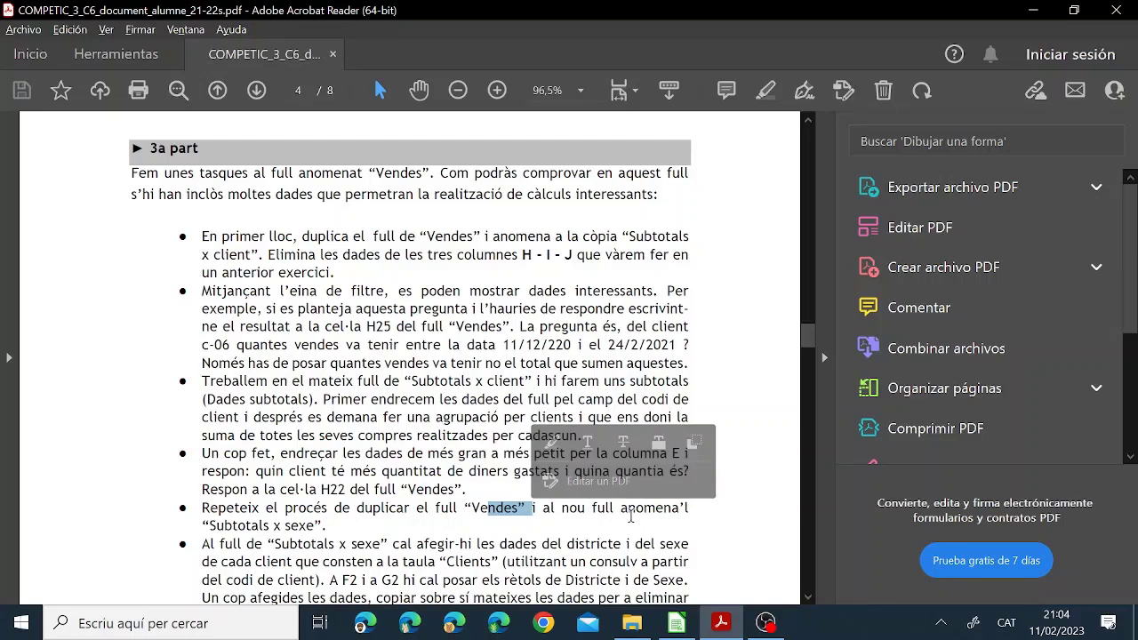
left_click_drag(347, 543, 210, 512)
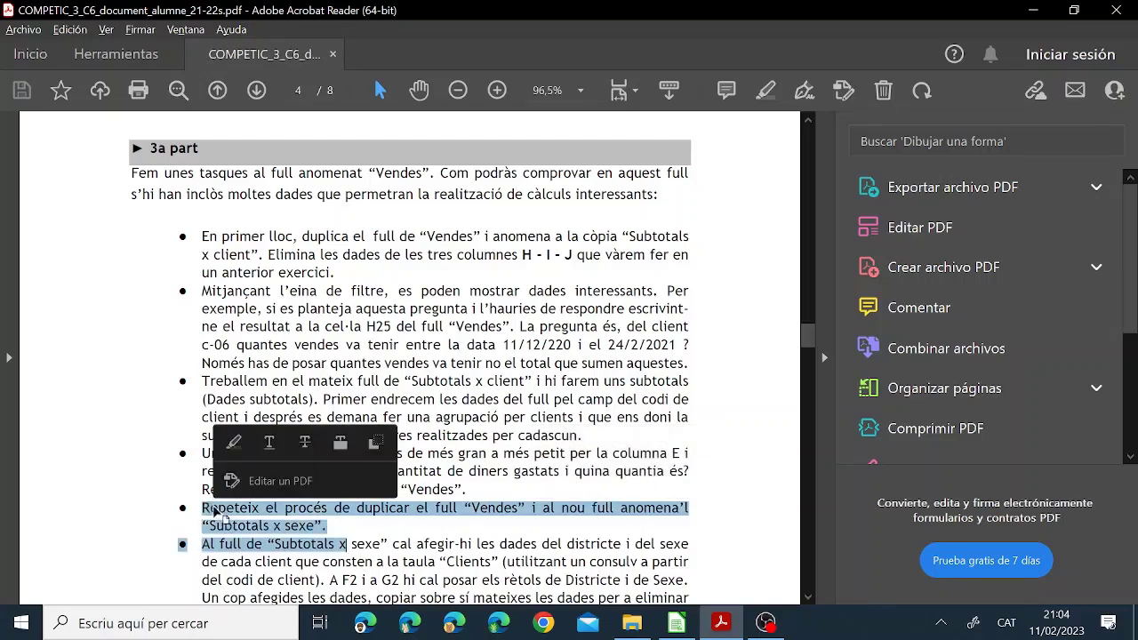
left_click(401, 538)
Back in Calc, copy the Vendes sheet within the current document, placing it before TIQUET under the name Subtotals x vendes
left_click(678, 624)
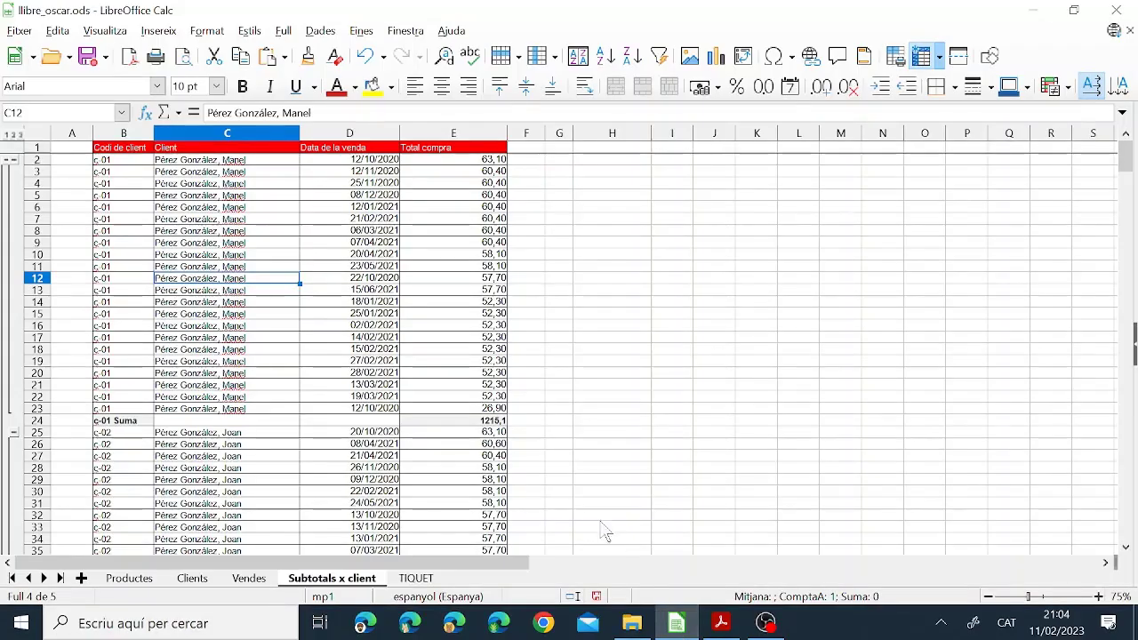
left_click(251, 579)
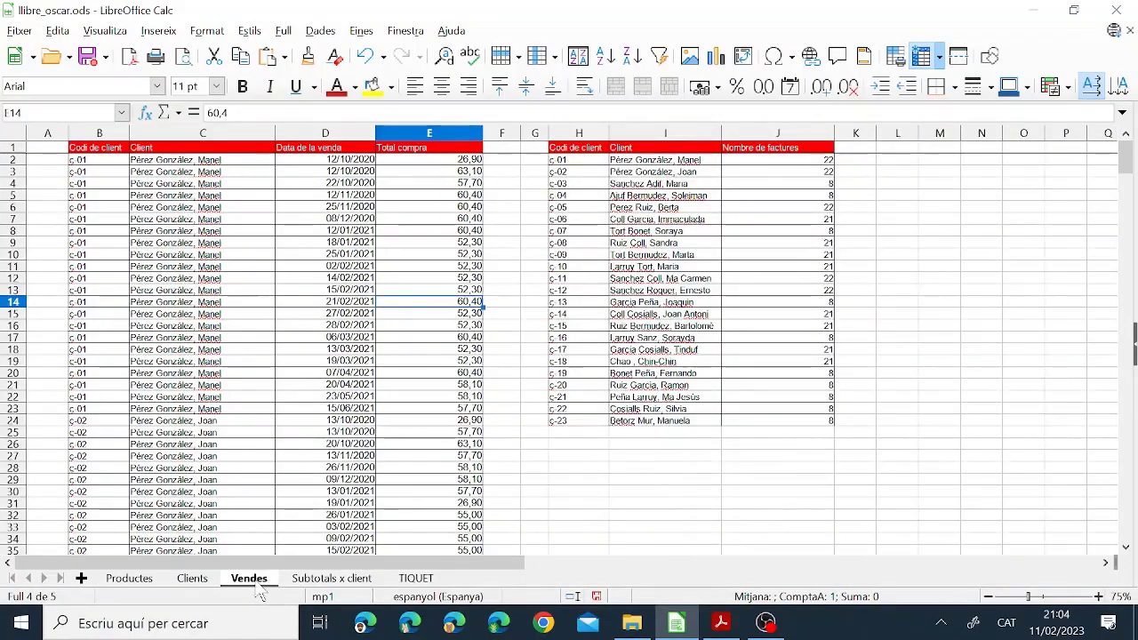
right_click(258, 587)
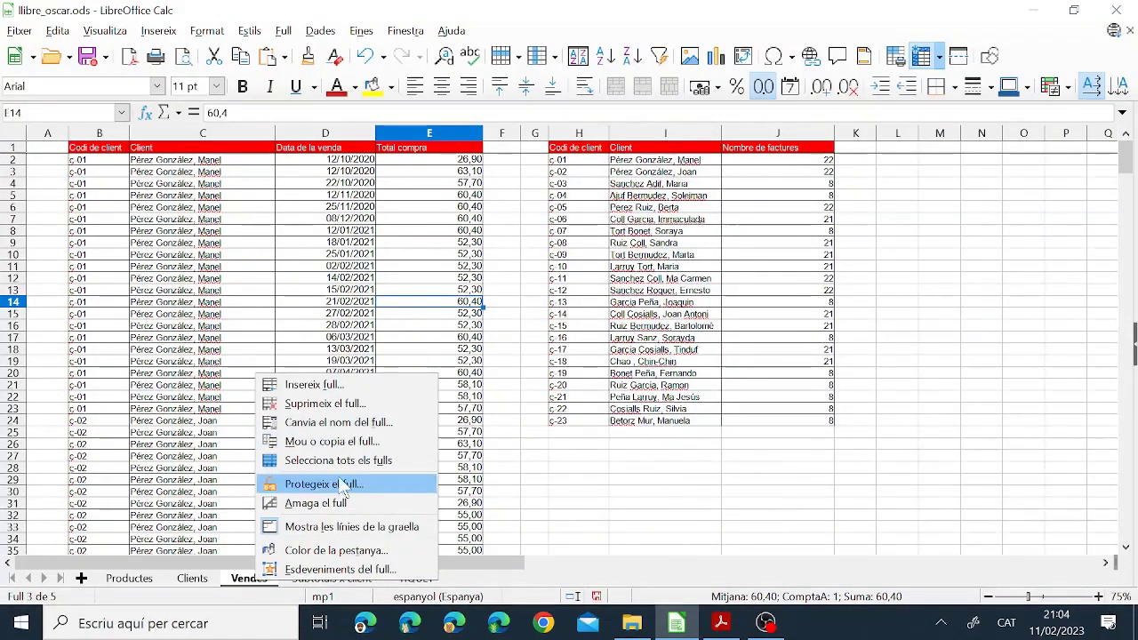
left_click(327, 442)
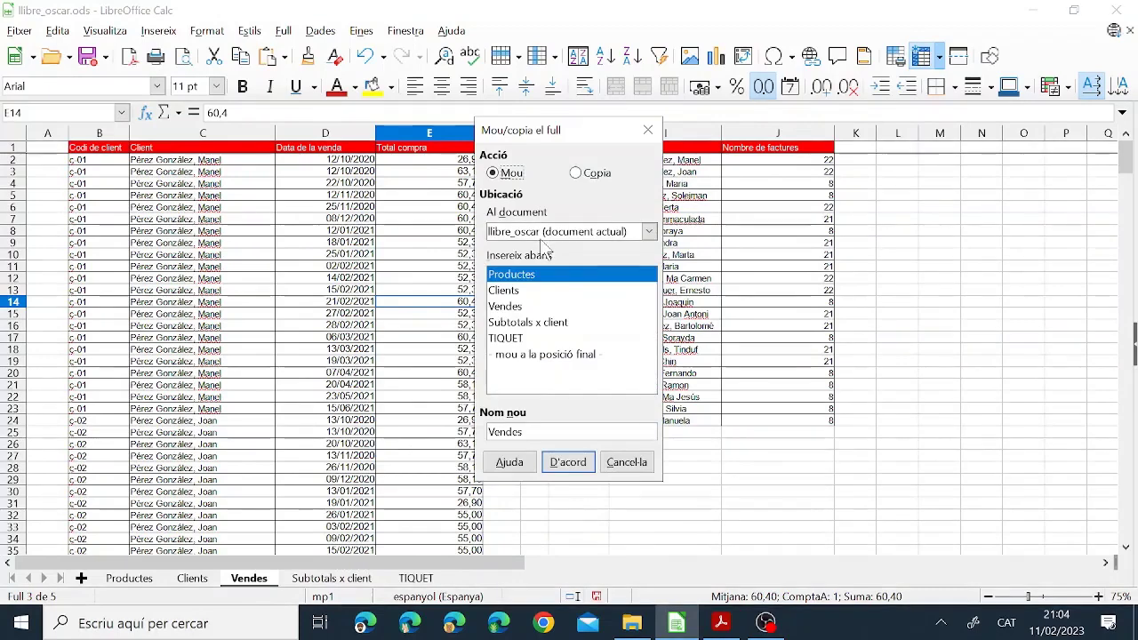
left_click(591, 174)
left_click(537, 323)
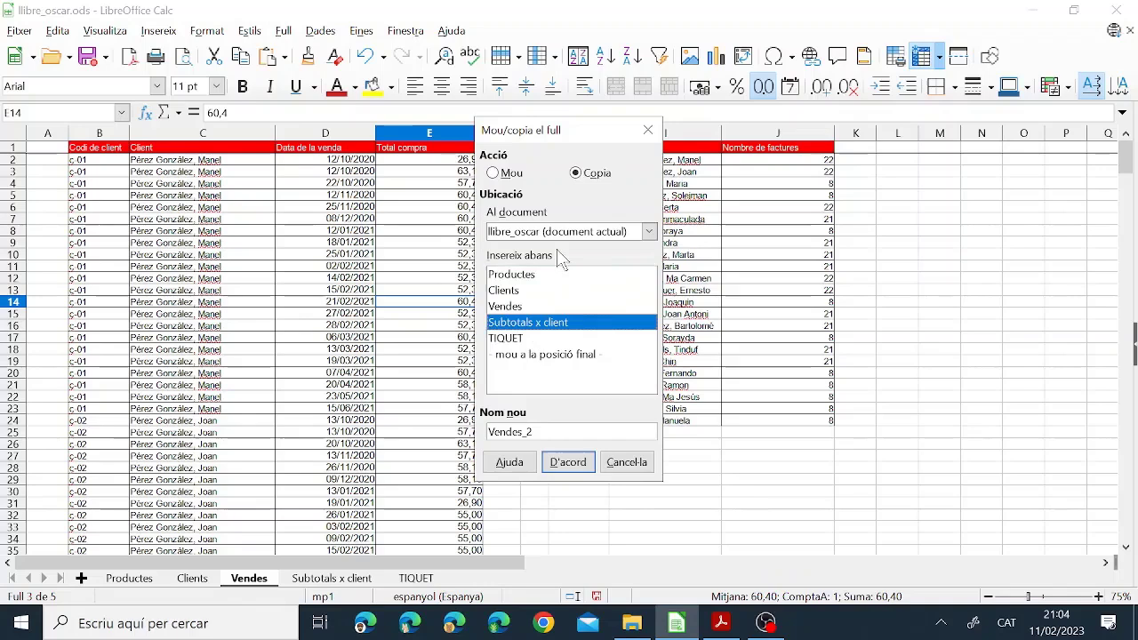
left_click(519, 340)
key("Tab")
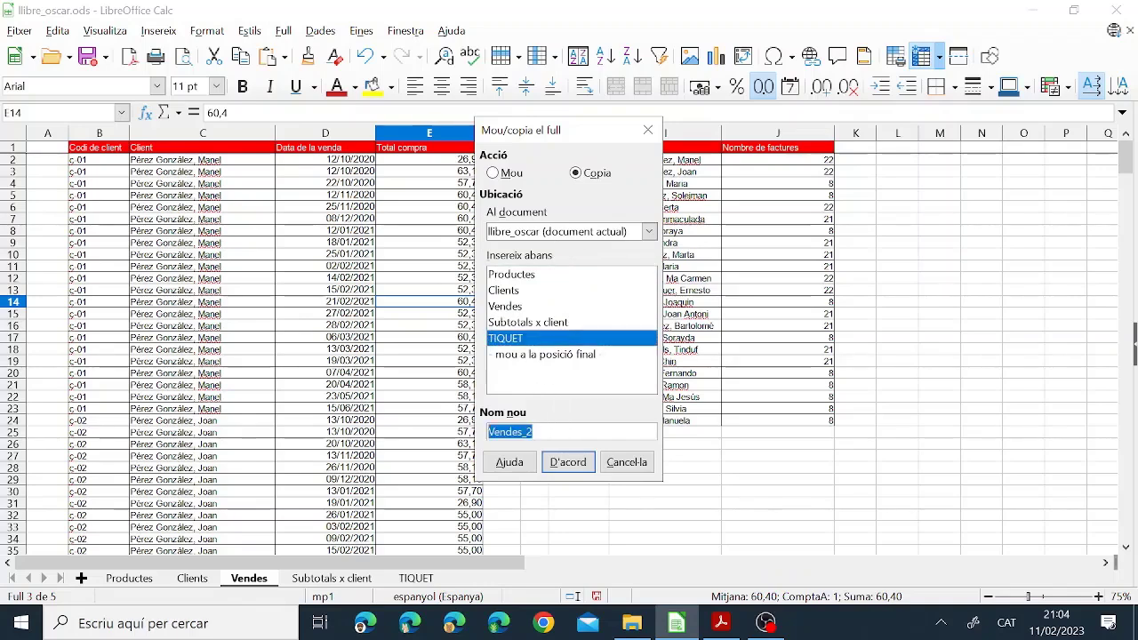
type("Subtotals x v")
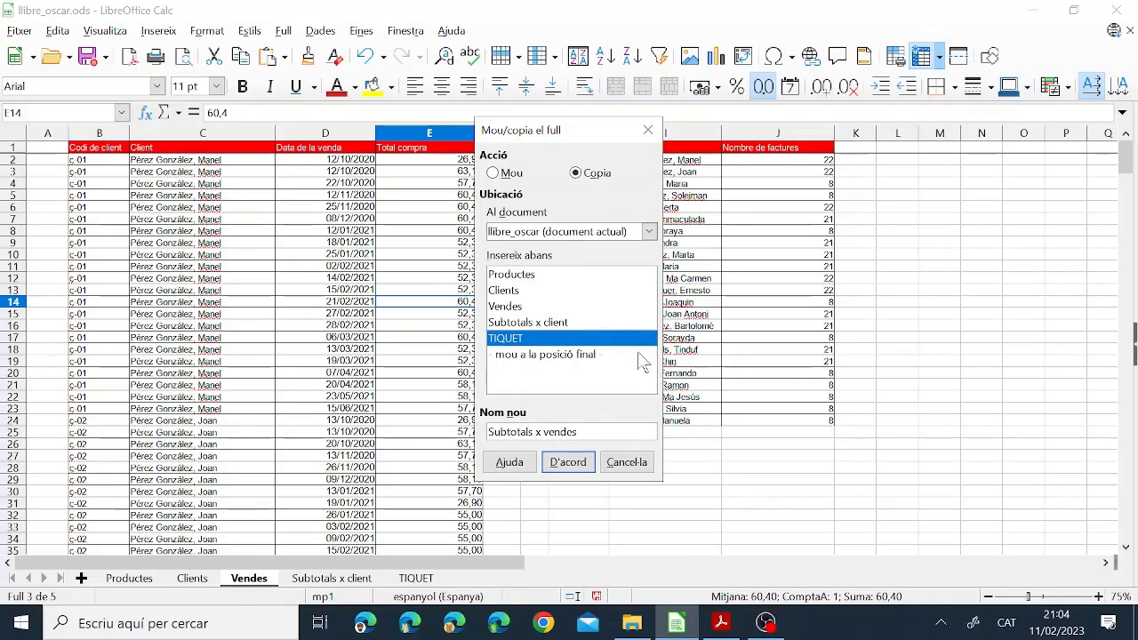
left_click(568, 461)
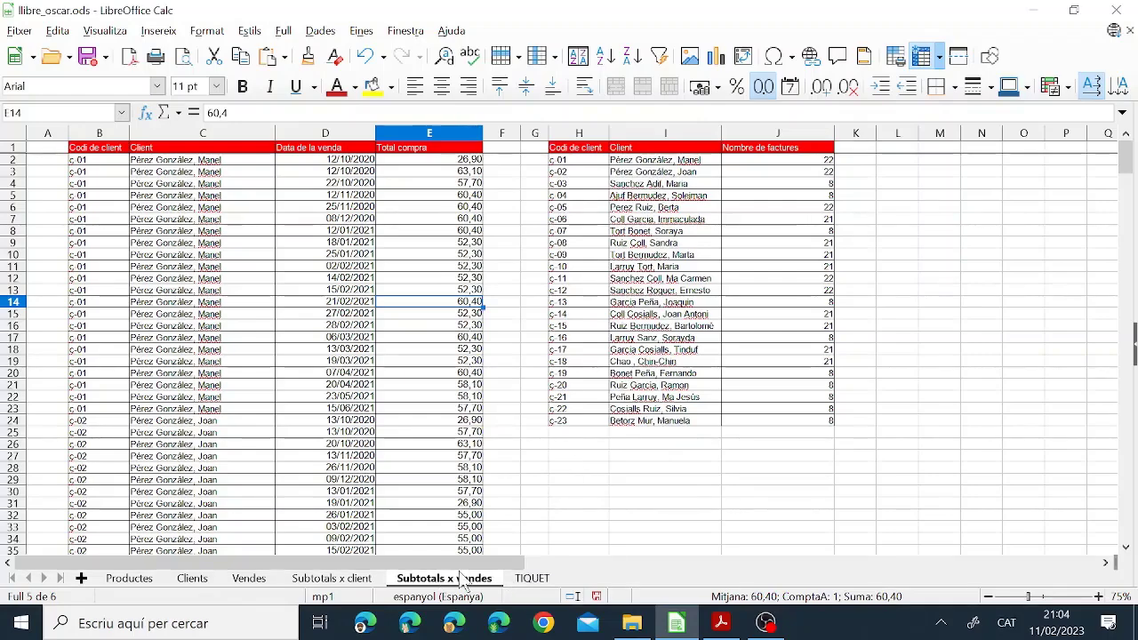
Delete columns H to J from the Subtotals x vendes sheet and save the workbook
left_click_drag(578, 133, 791, 135)
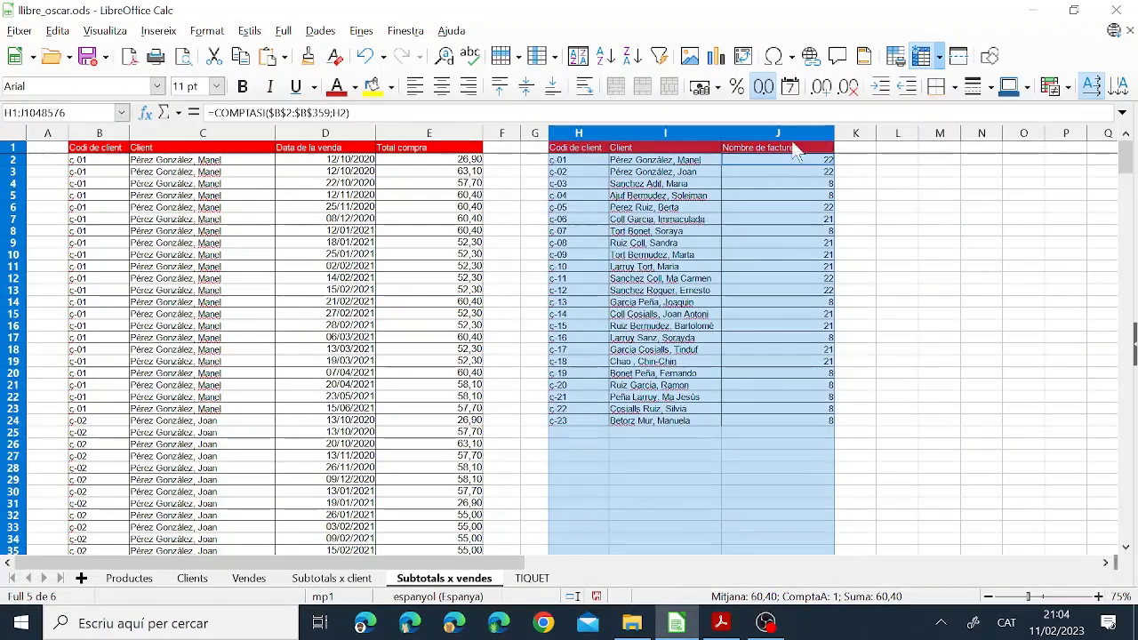
right_click(725, 198)
left_click(778, 329)
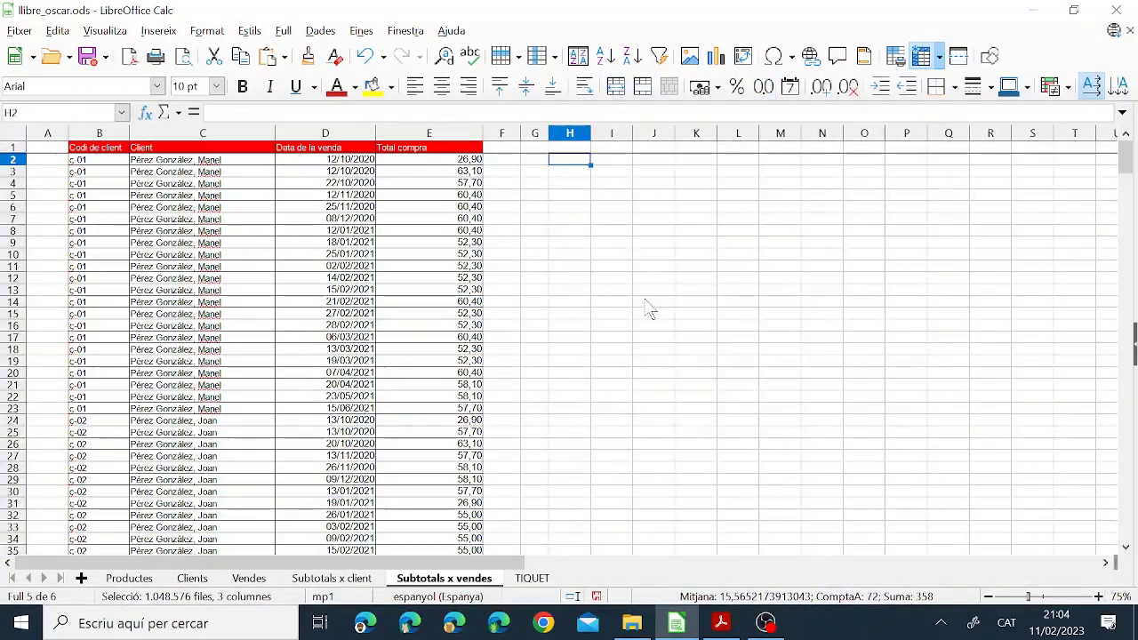
left_click(569, 266)
left_click(87, 56)
Read the district and sex instructions in the assignment PDF, and in Calc enter the headers Districte in F1 and Sexe in G1
left_click(722, 624)
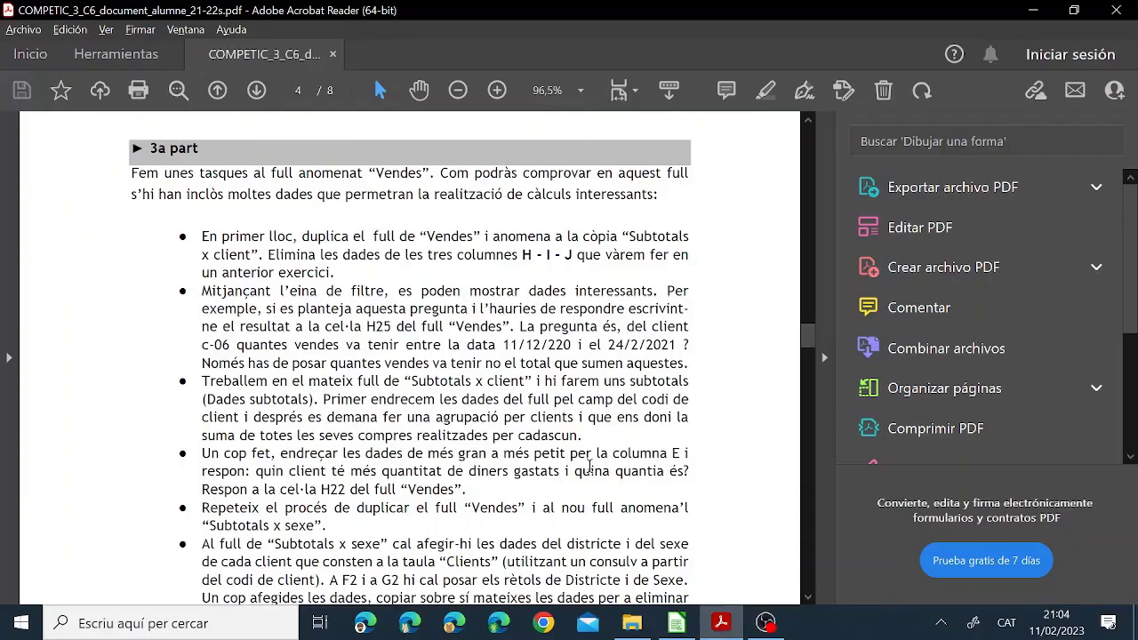
scroll(490, 497, "down", 3)
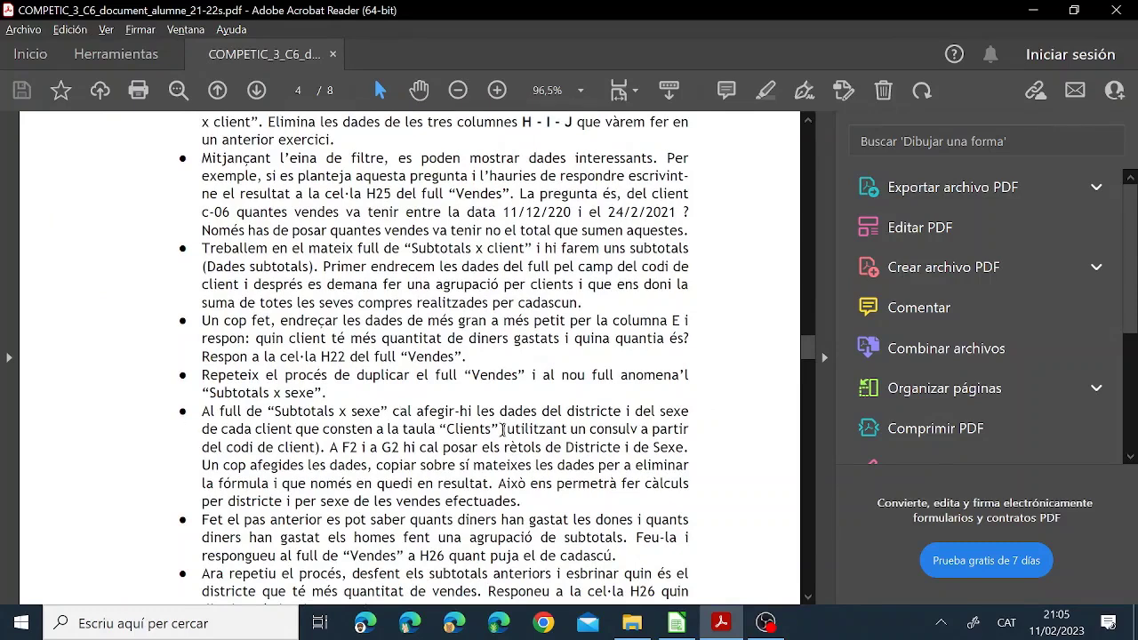
left_click_drag(529, 427, 644, 433)
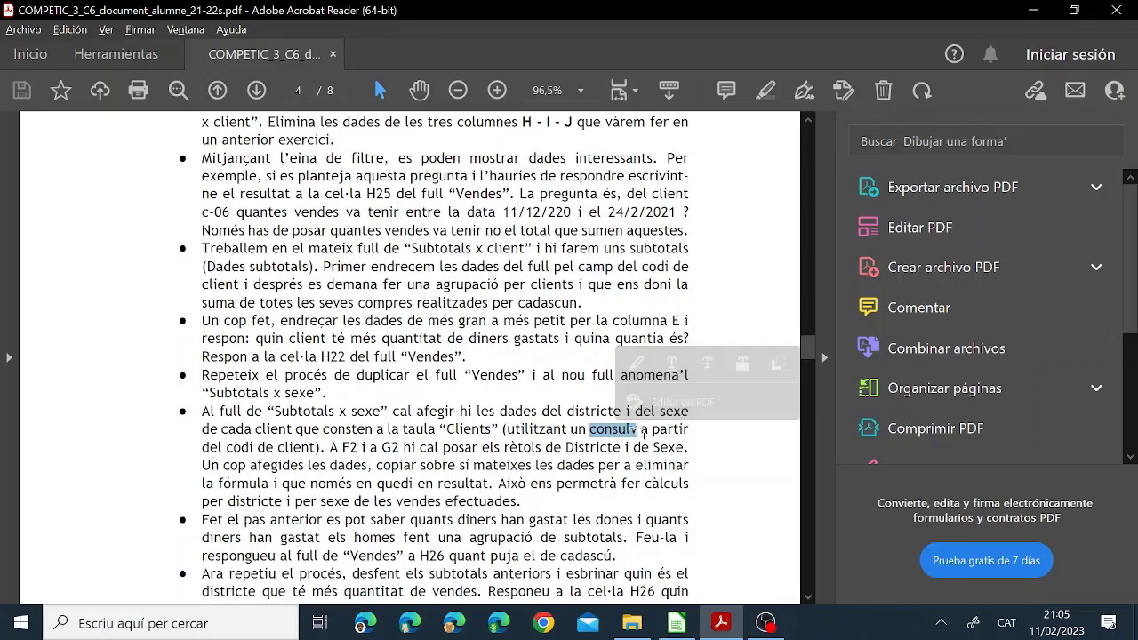
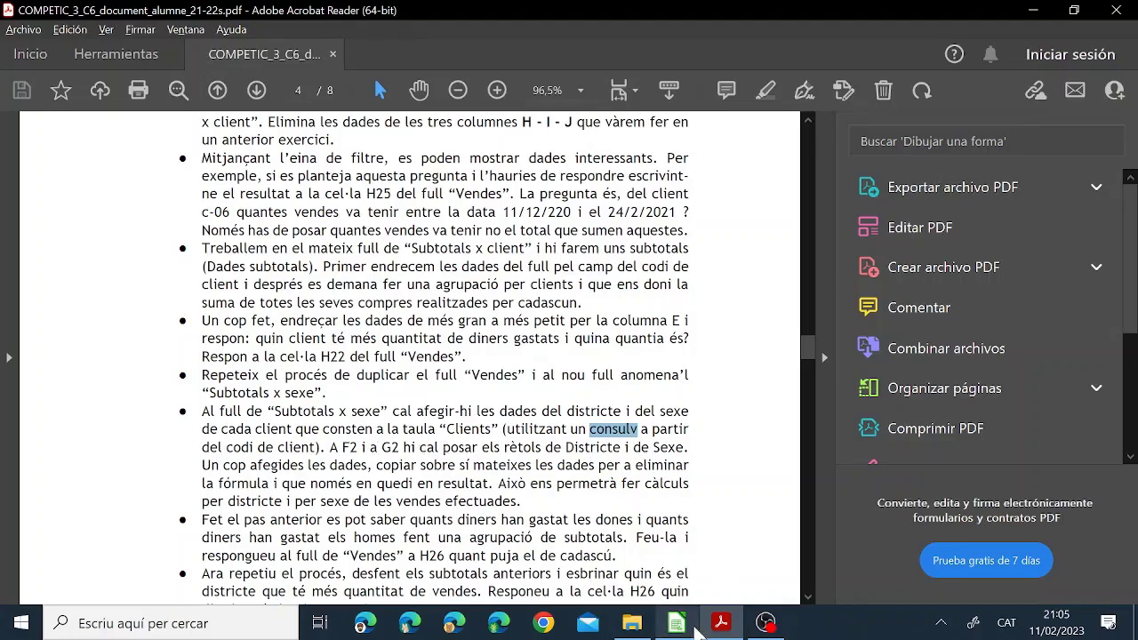
left_click(677, 624)
left_click(507, 148)
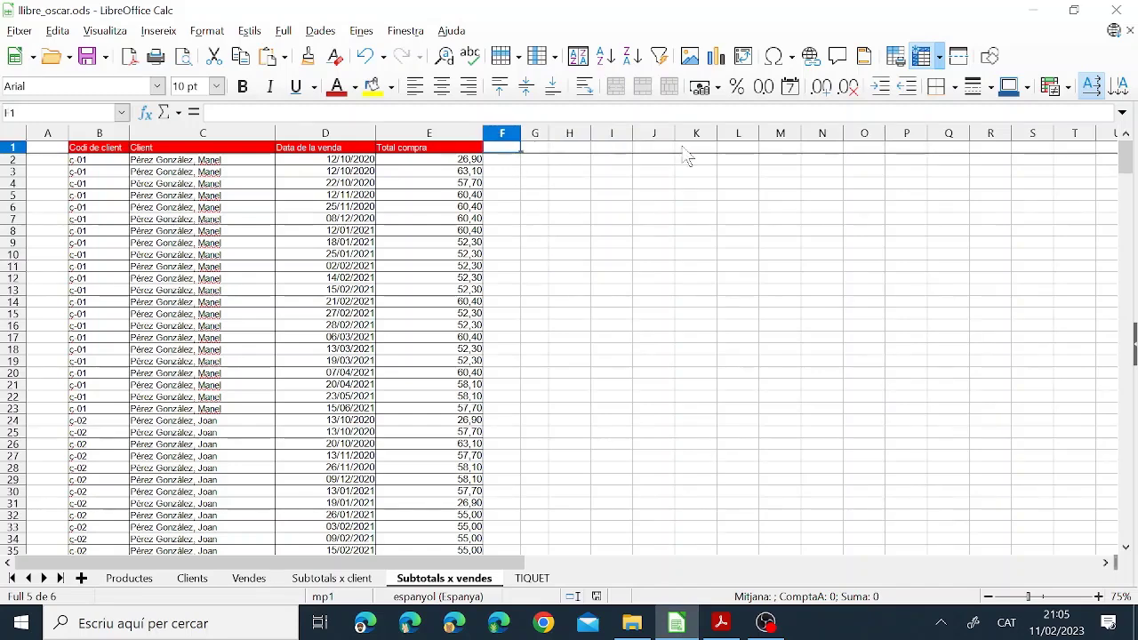
type("Districte")
key("Tab")
type("Sexe")
key("Return")
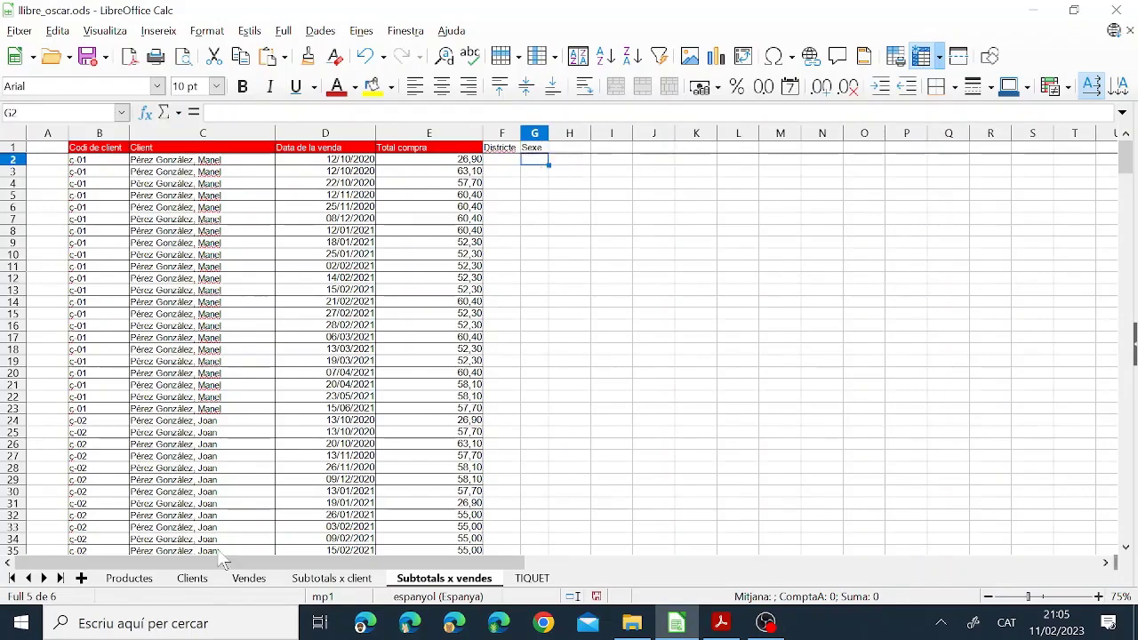
Enter a CONSULTAV formula in F2 that looks up C2 in columns A to L of the Clients sheet, with index 9 and match option 0
left_click(196, 580)
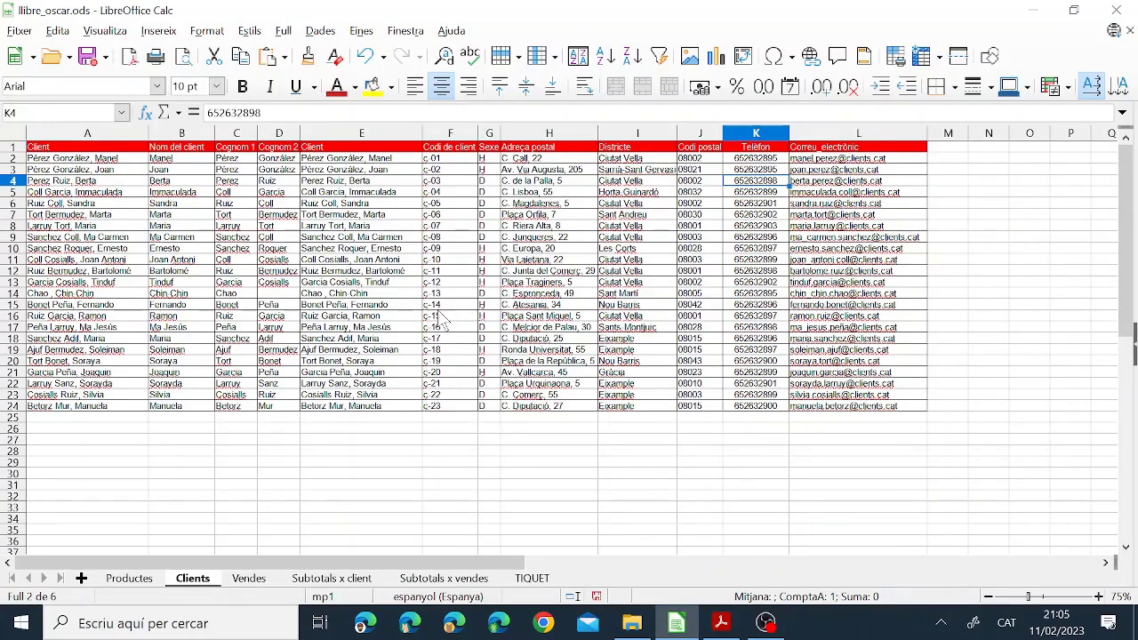
left_click(445, 583)
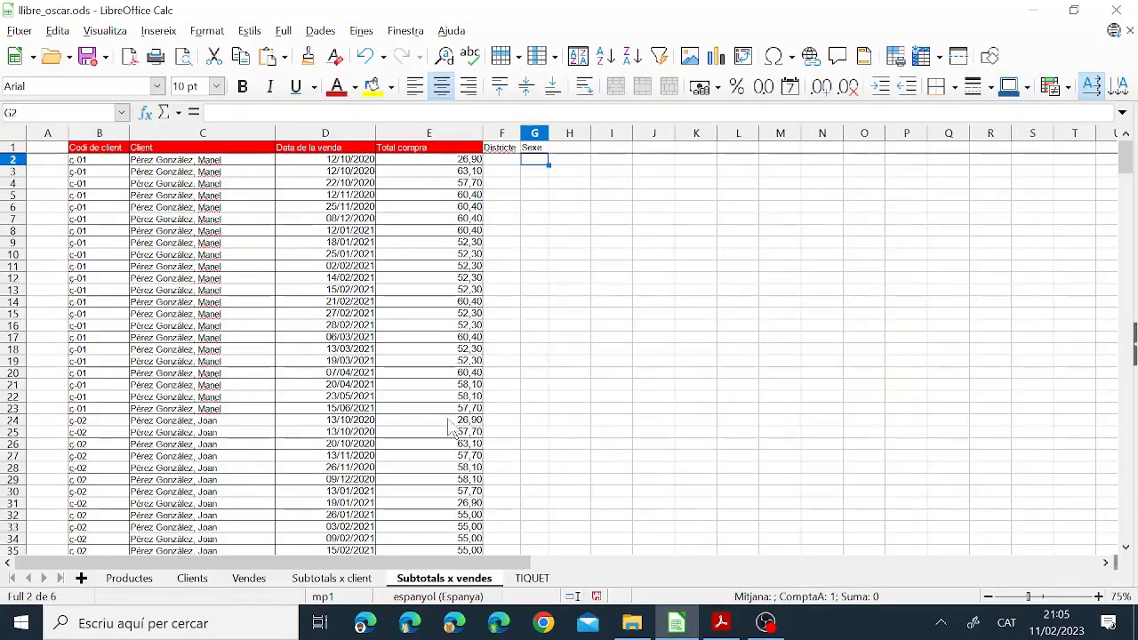
key("Left")
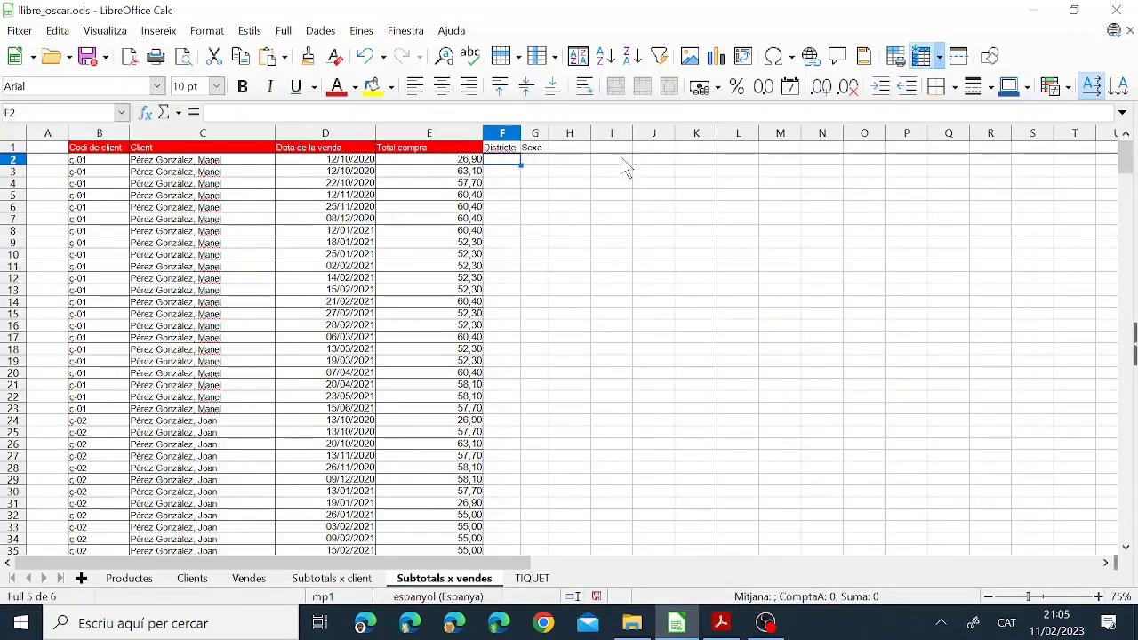
type("=consultav(")
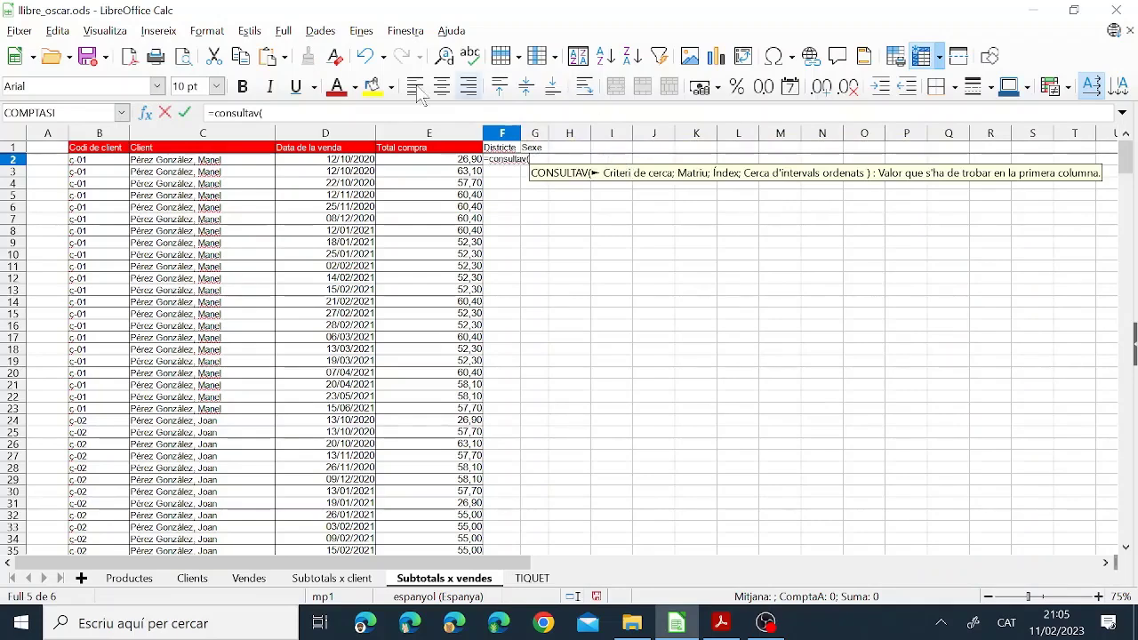
left_click(189, 161)
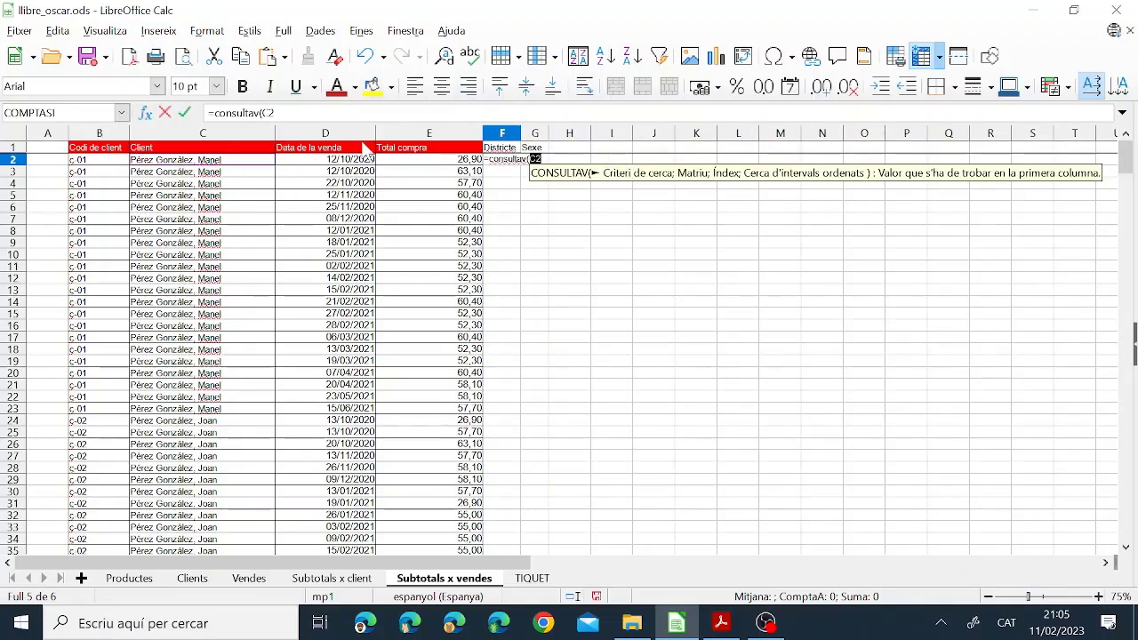
type(";")
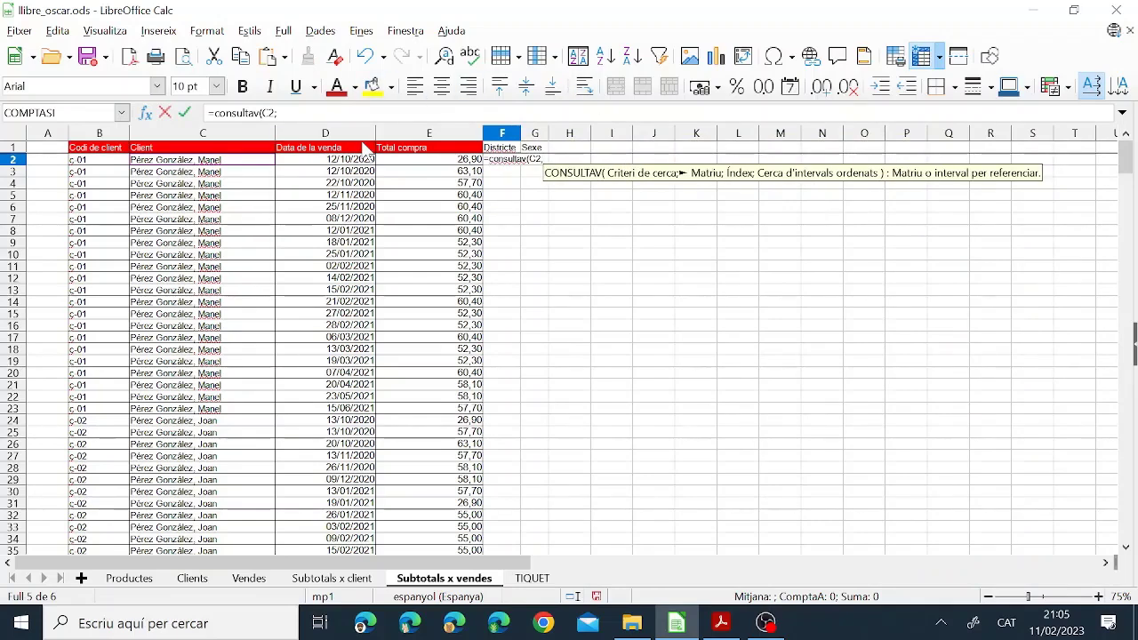
left_click(191, 579)
left_click_drag(113, 134, 492, 129)
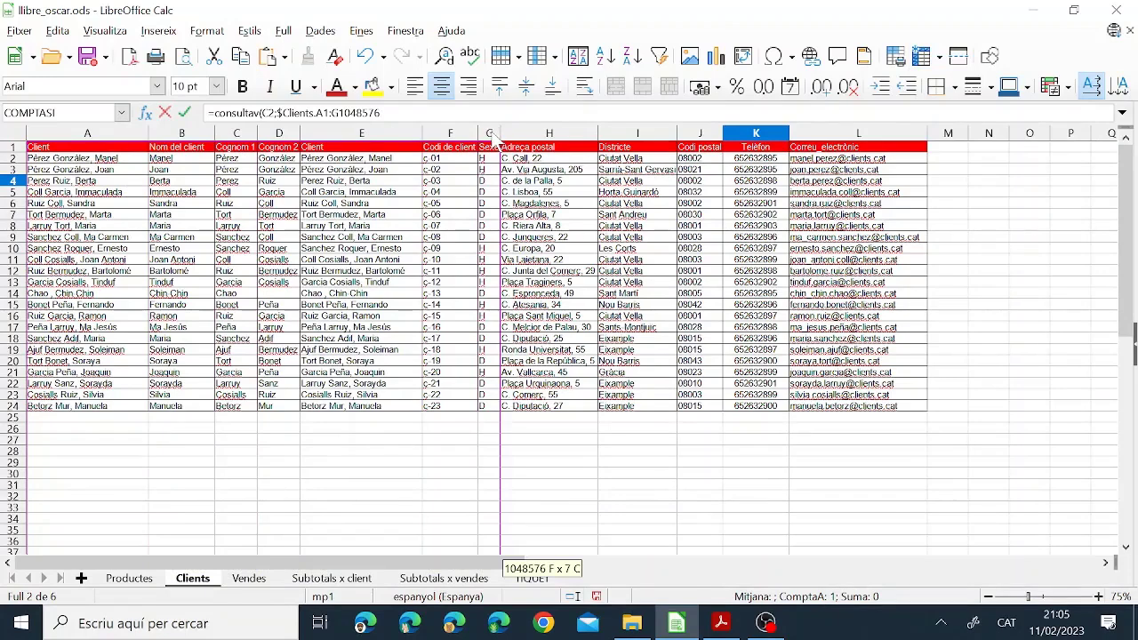
left_click_drag(493, 140, 843, 138)
type(";9;0")
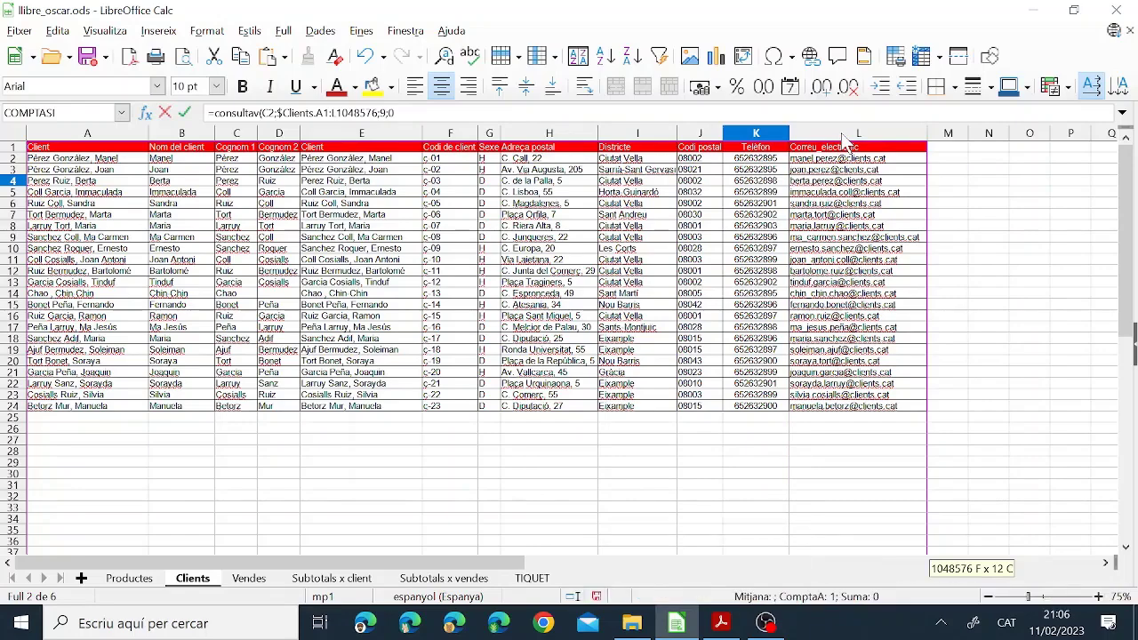
type(")")
key("Return")
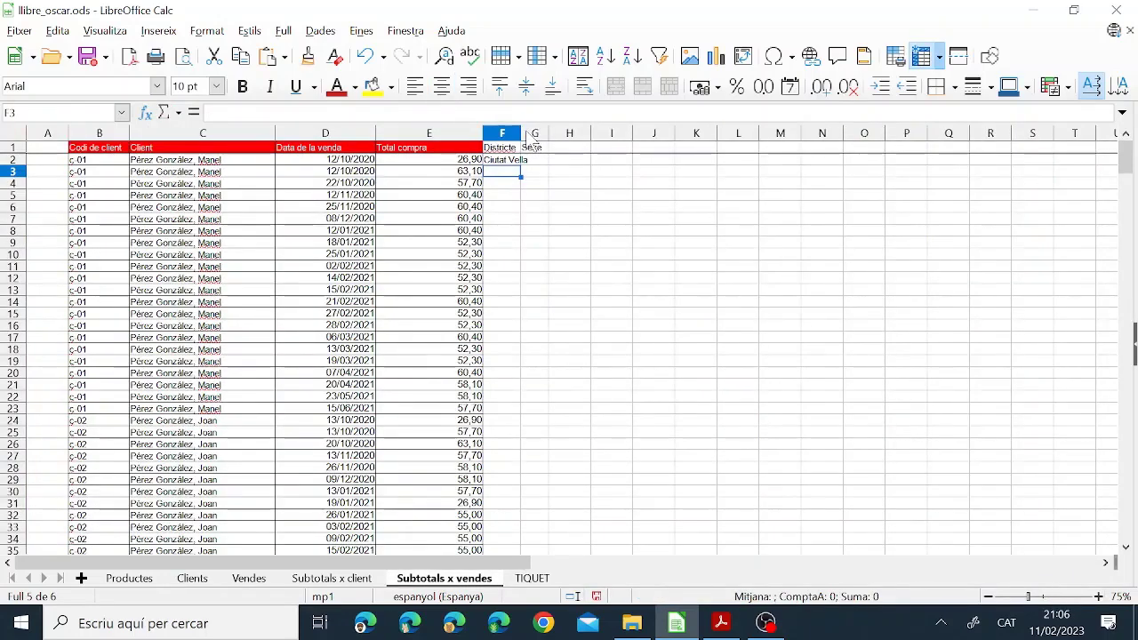
Widen column F and anchor the column references in F2's formula as $C2 and $Clients.$A:$L
left_click_drag(521, 134, 534, 133)
left_click(516, 161)
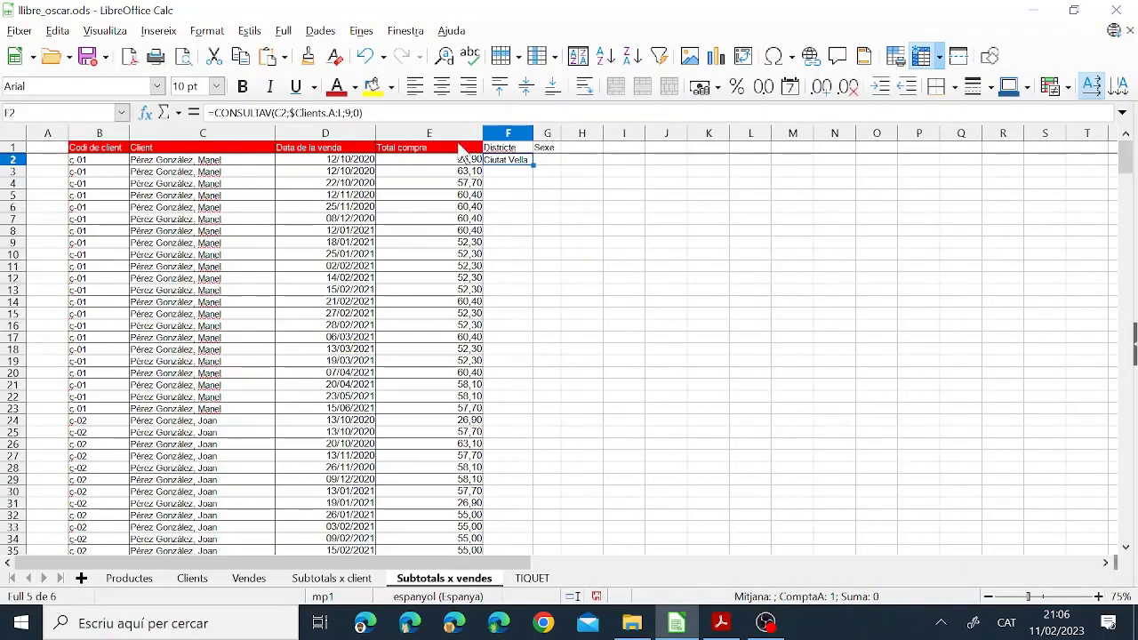
left_click_drag(366, 113, 206, 113)
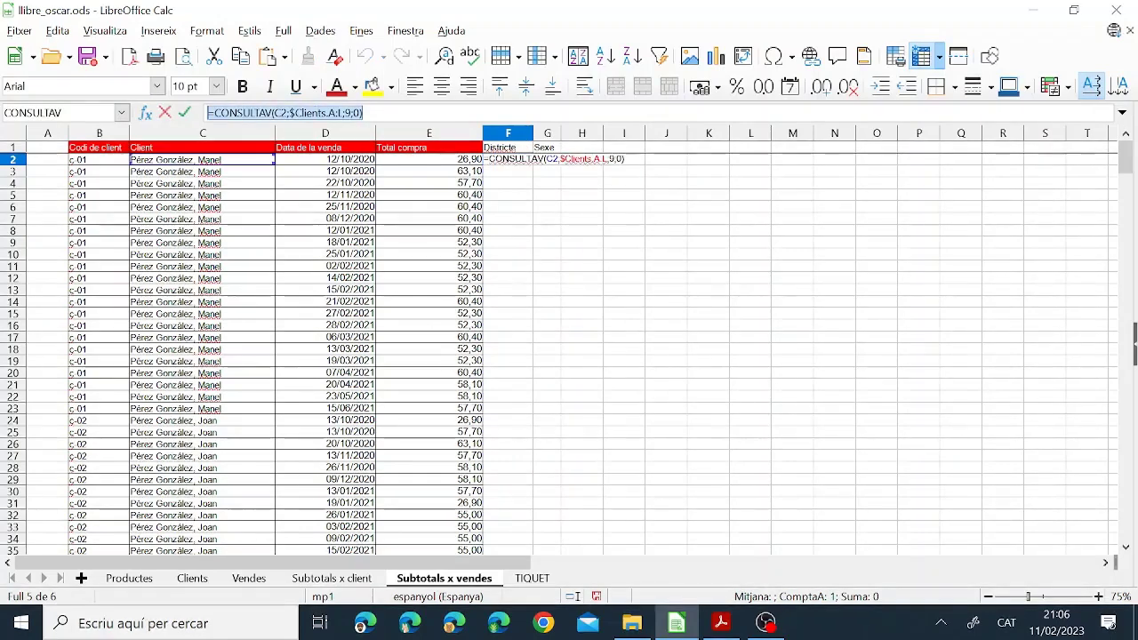
key("Escape")
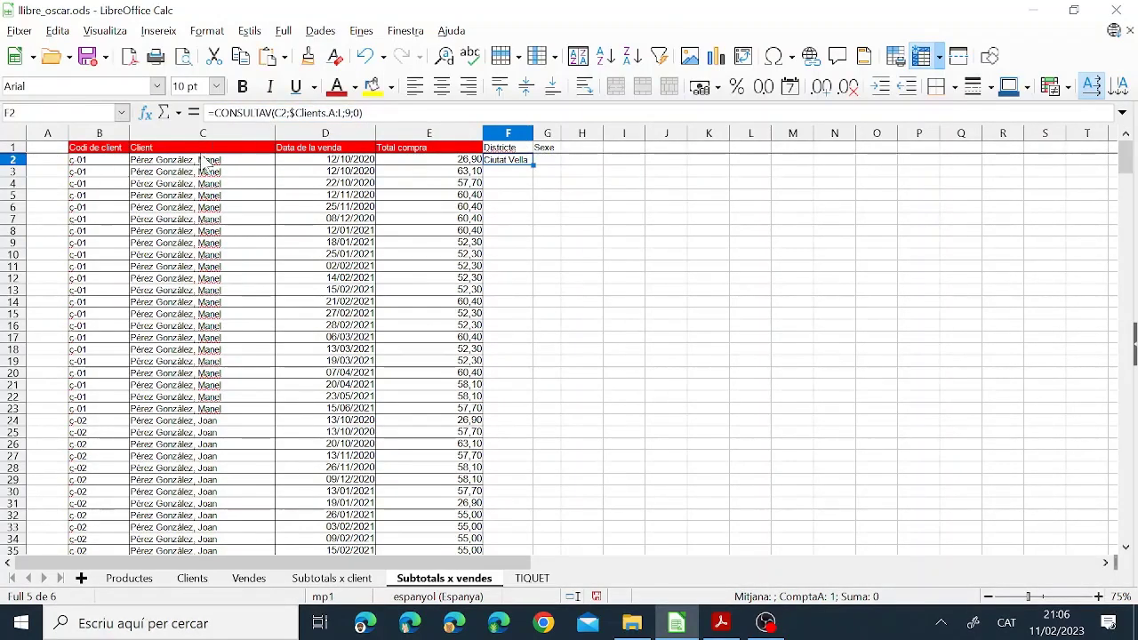
key("F2")
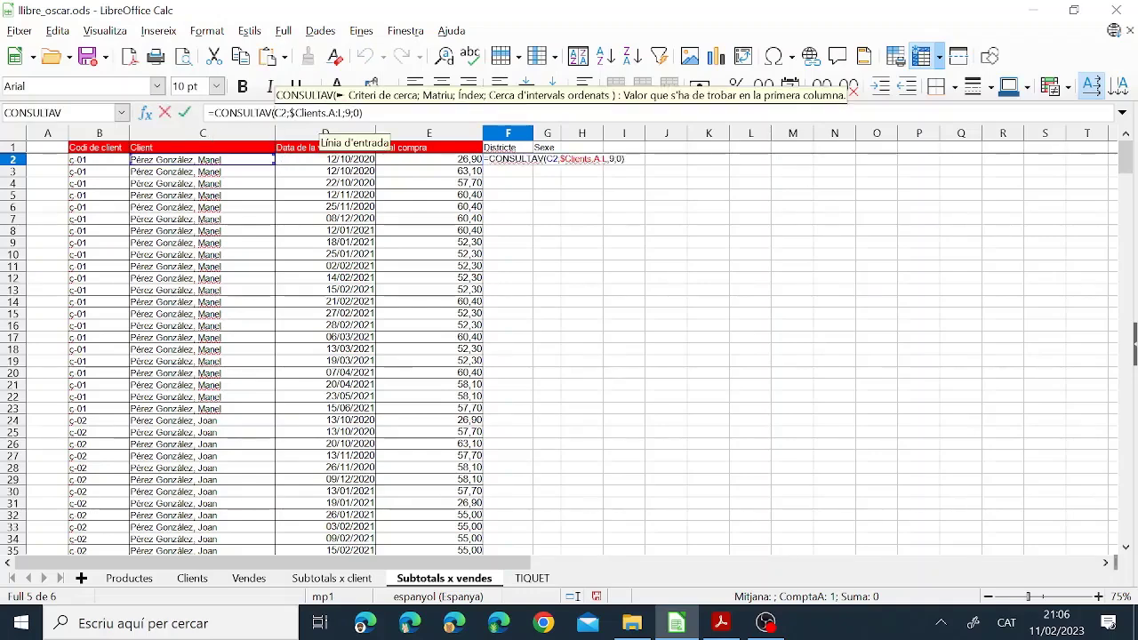
left_click(274, 113)
type("$")
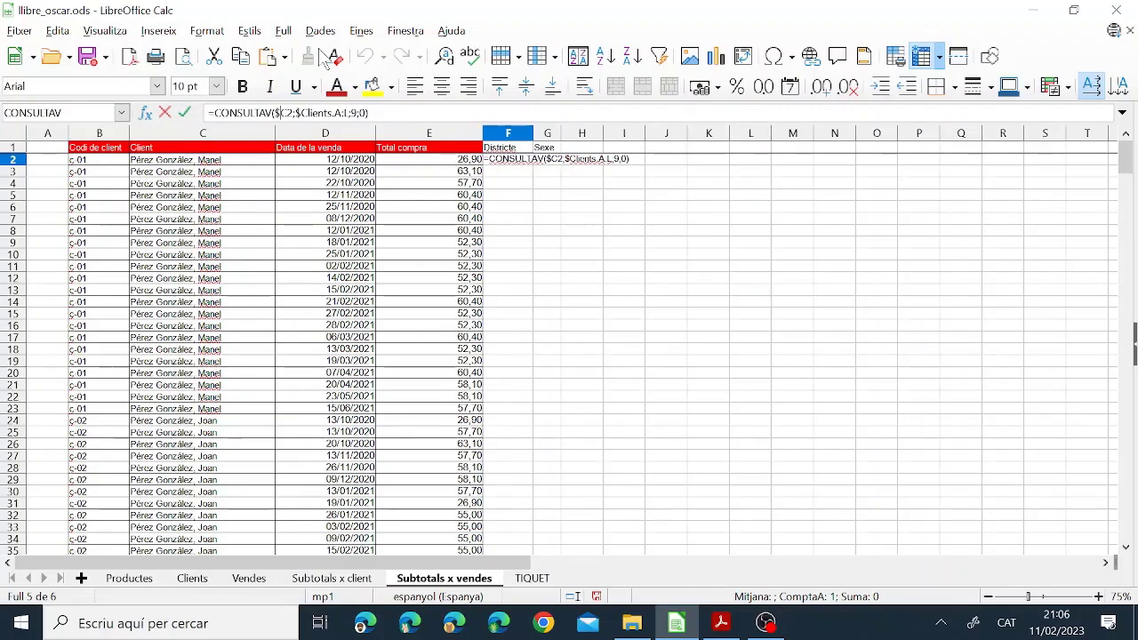
left_click(335, 113)
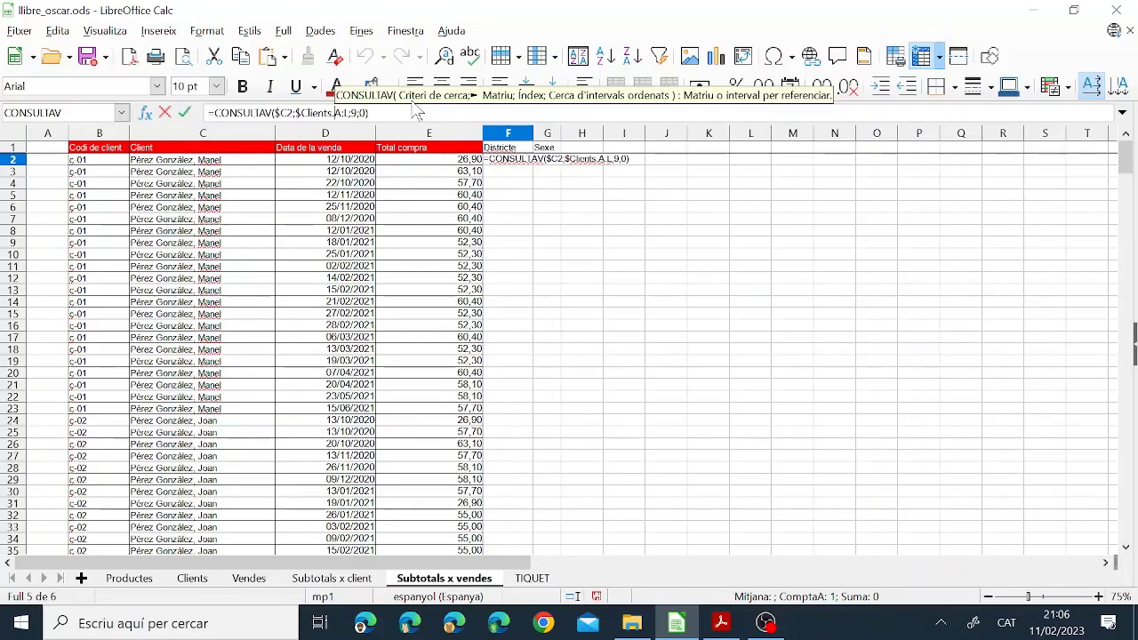
type("$")
key("Right")
key("Right")
type("$")
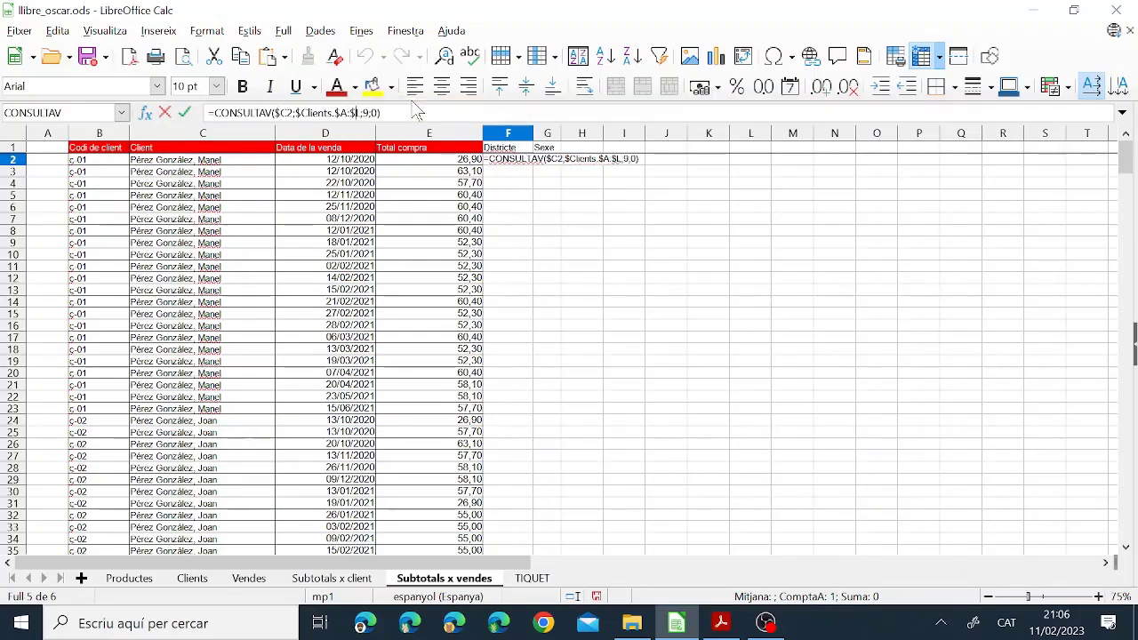
key("Return")
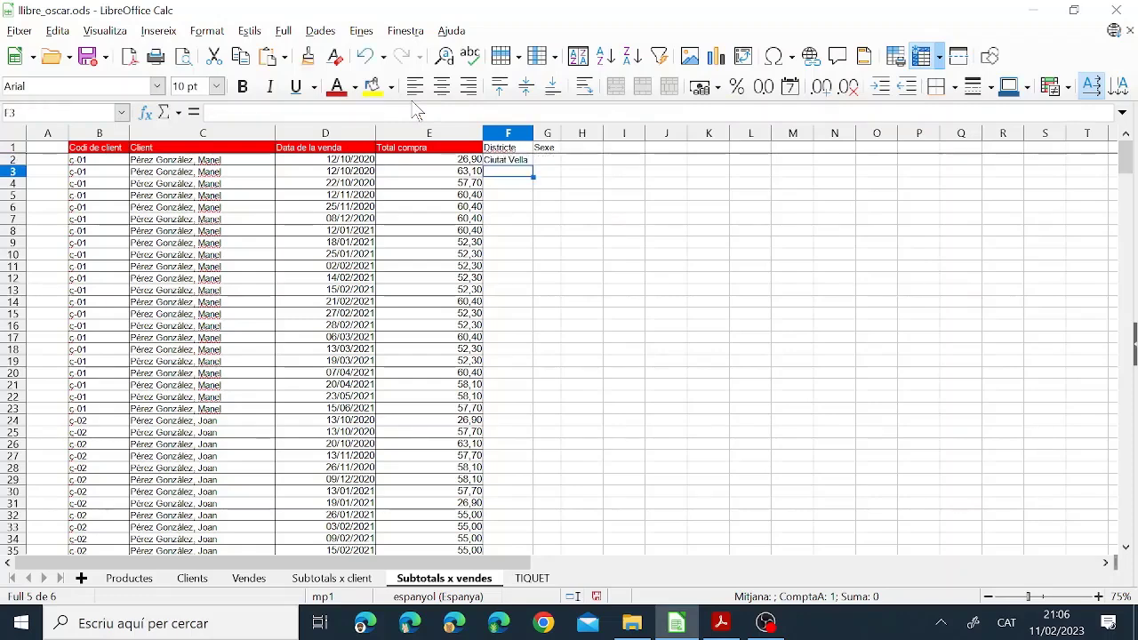
Copy the F2 lookup formula across into G2 and fit column G's width to its content
left_click(523, 162)
left_click_drag(533, 165, 559, 163)
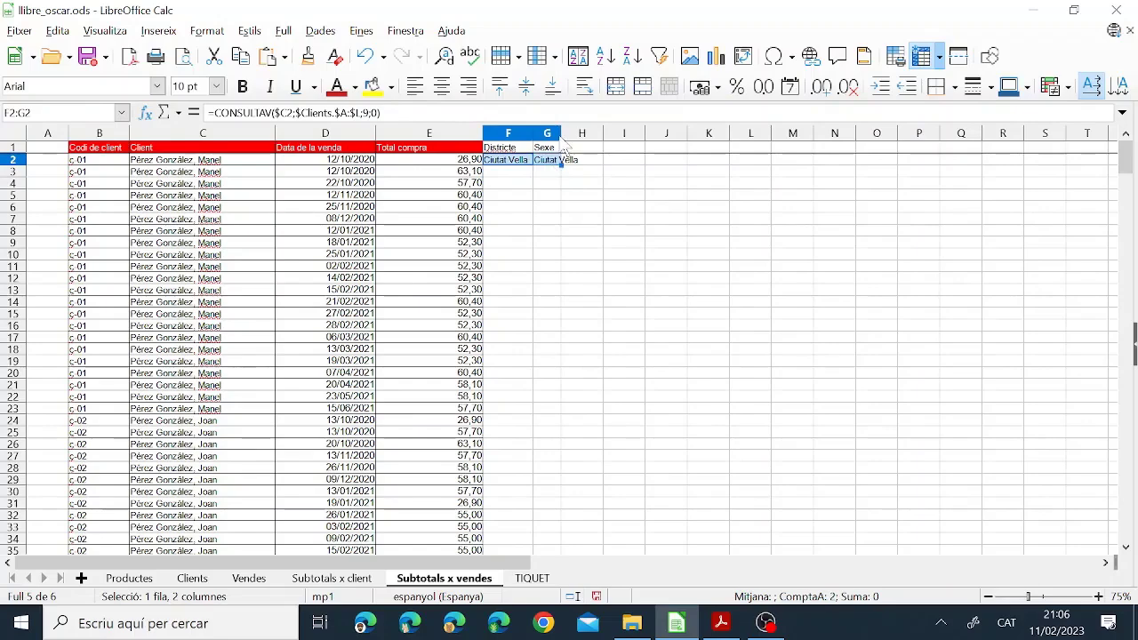
double_click(560, 134)
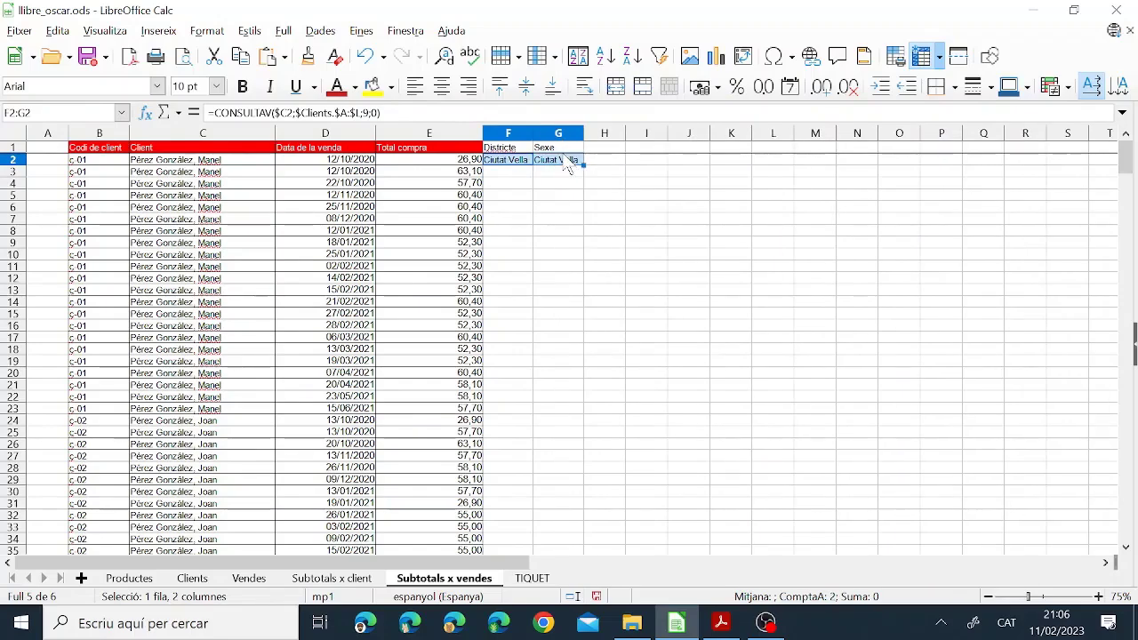
Check the position of the Sexe column in the Clients sheet and set the column index in G2's formula to 7
left_click(192, 579)
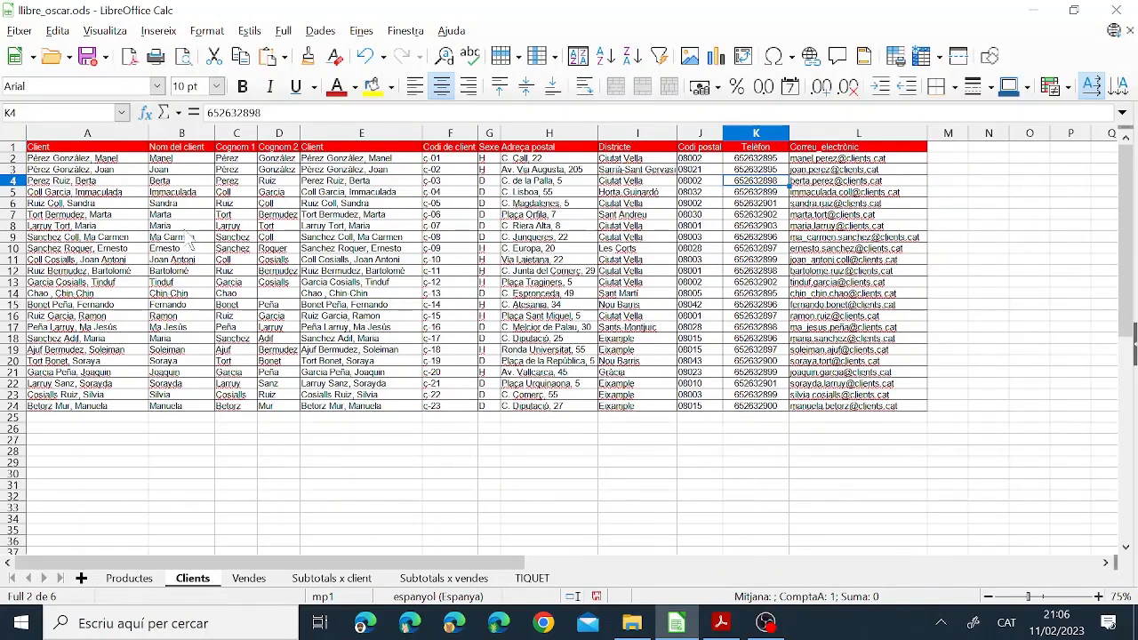
left_click(464, 578)
left_click(549, 161)
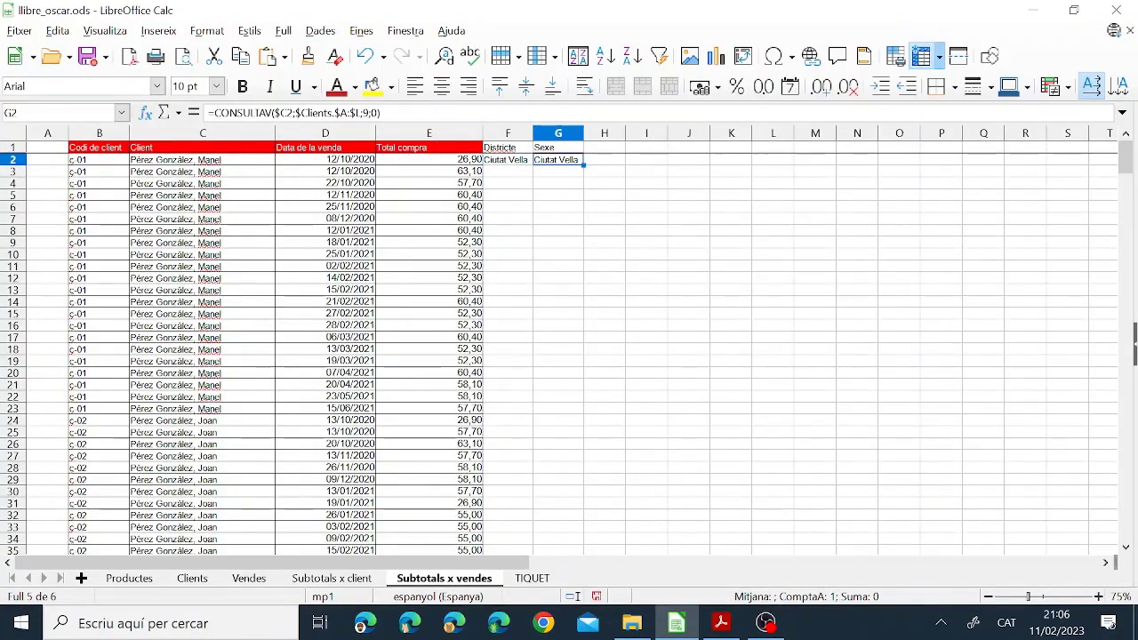
left_click(369, 113)
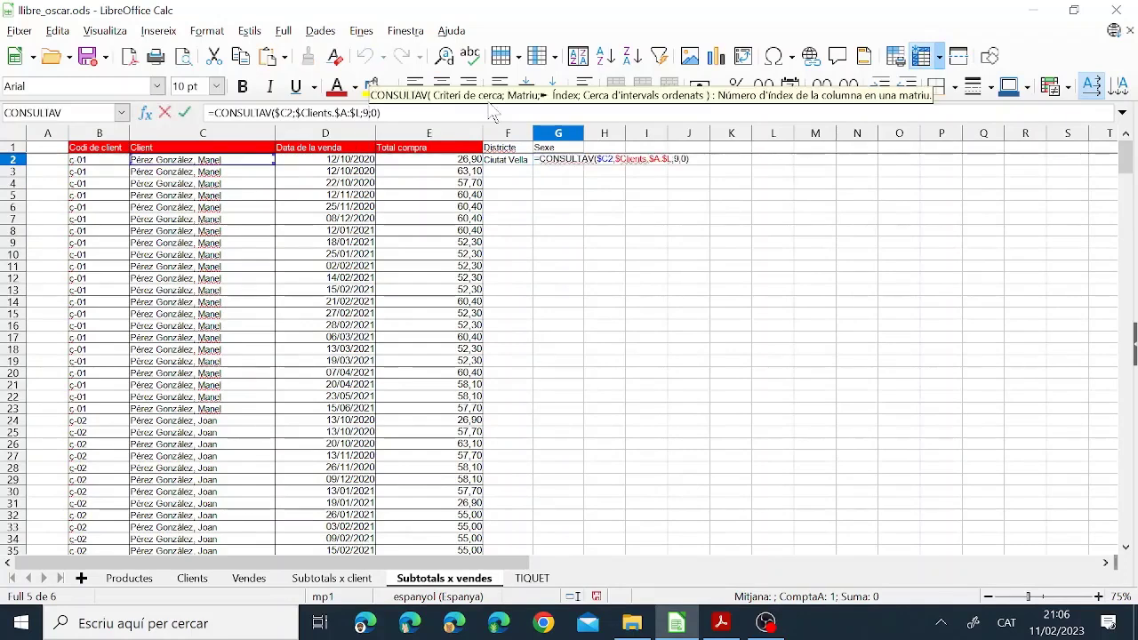
key("BackSpace")
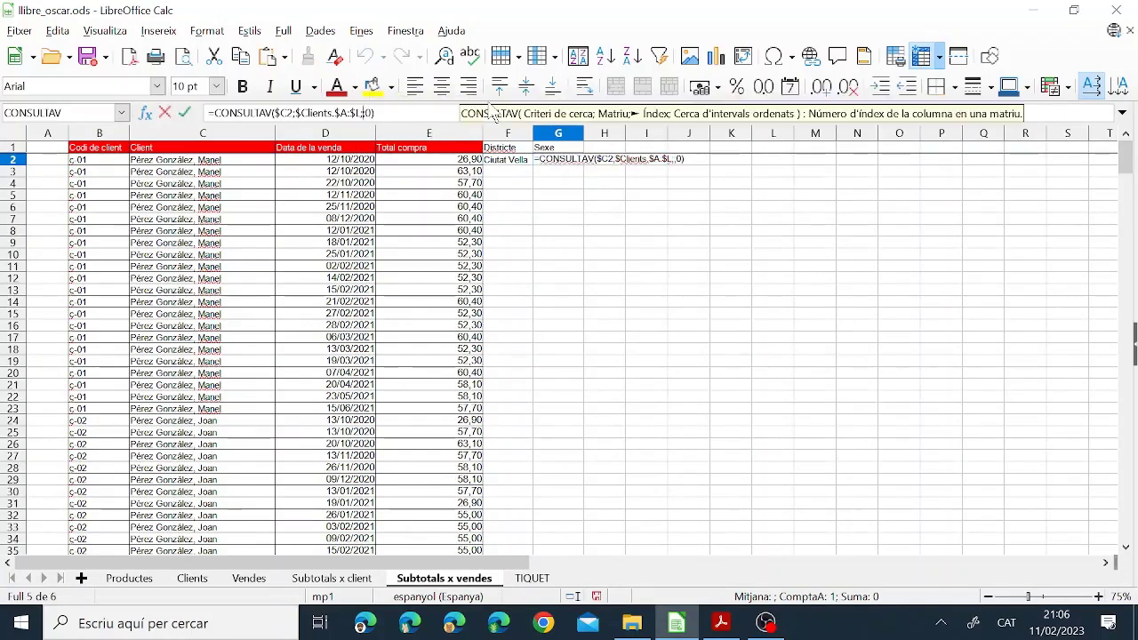
type("8")
key("Return")
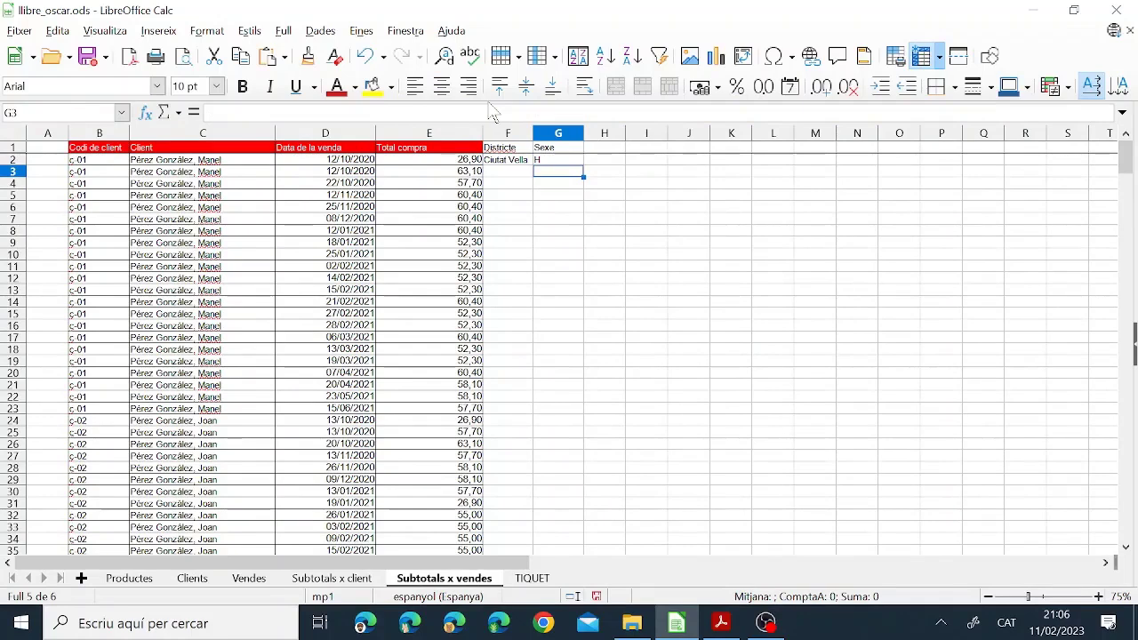
Fill the Districte and Sexe formulas from F2:G2 down to row 359 and check the filled rows
left_click_drag(514, 160, 578, 167)
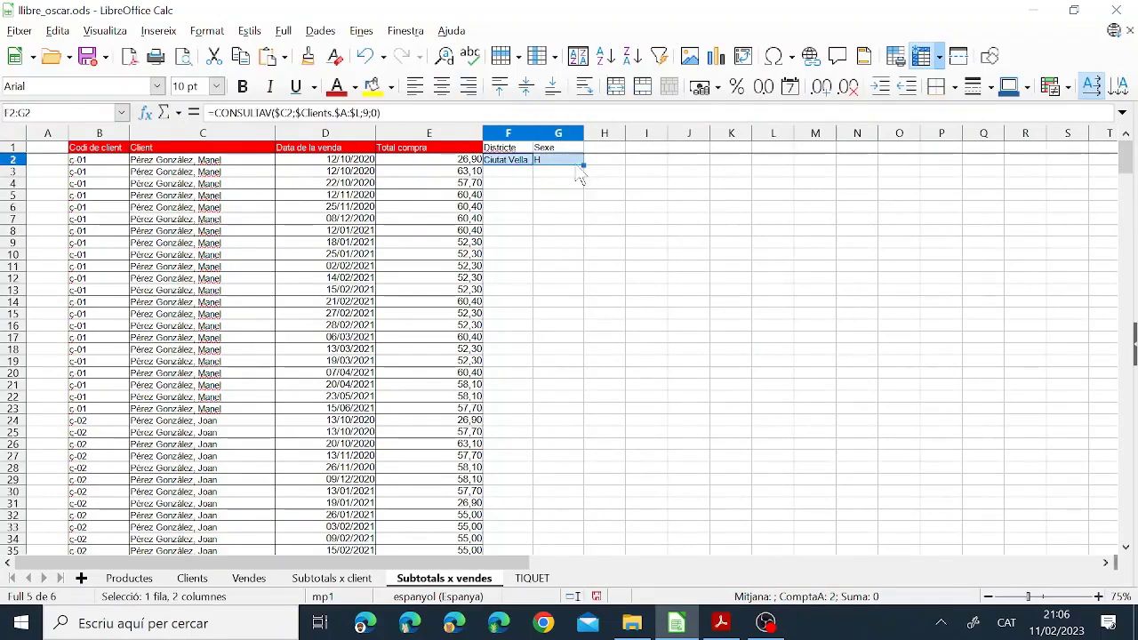
double_click(583, 165)
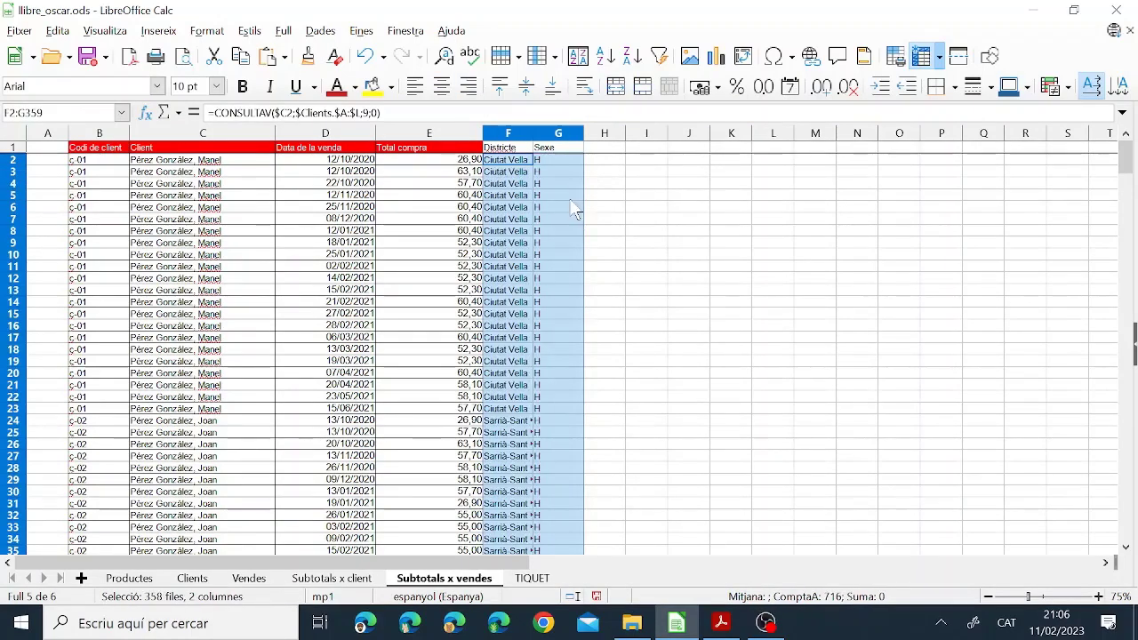
scroll(537, 339, "down", 14)
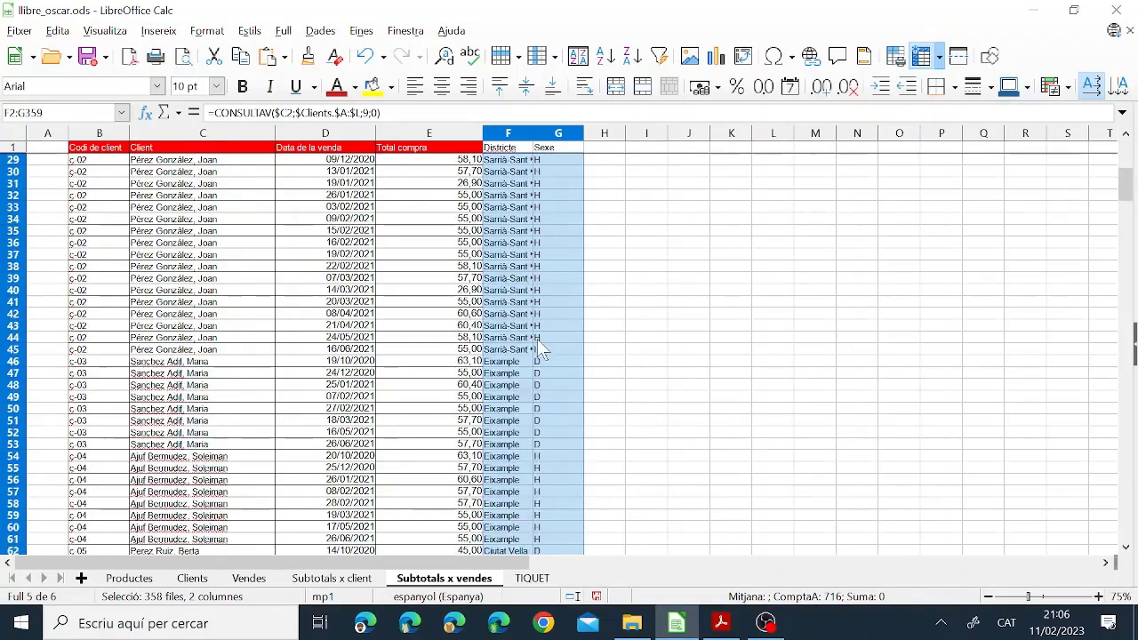
scroll(539, 339, "up", 12)
scroll(537, 338, "up", 2)
Fit the widths of columns F and G to their content and save the workbook
left_click_drag(522, 134, 546, 142)
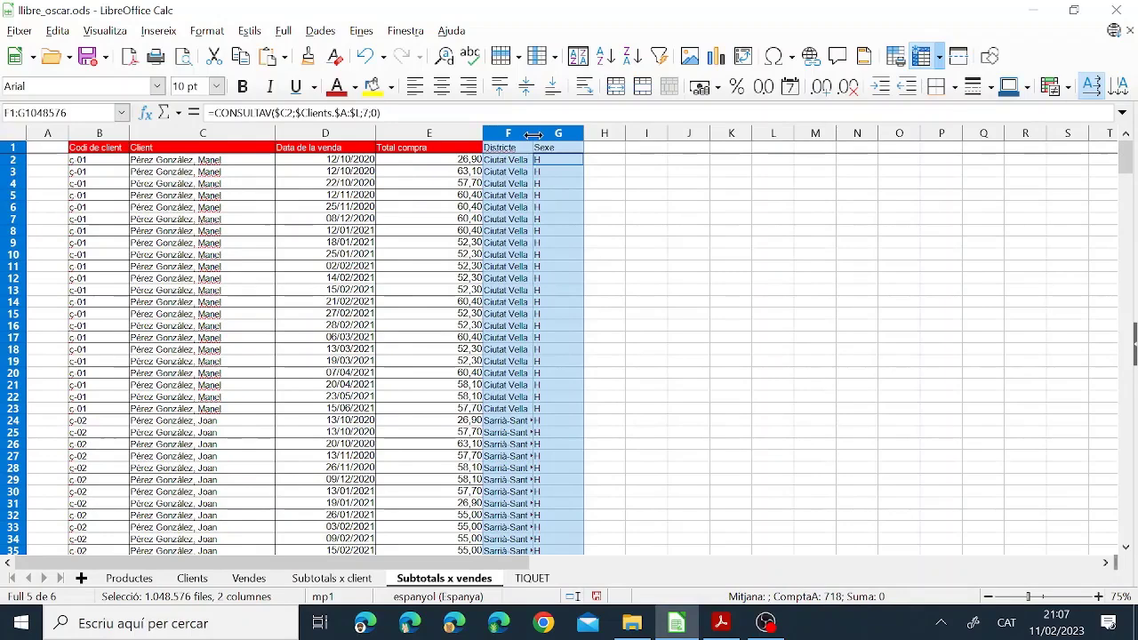
double_click(534, 134)
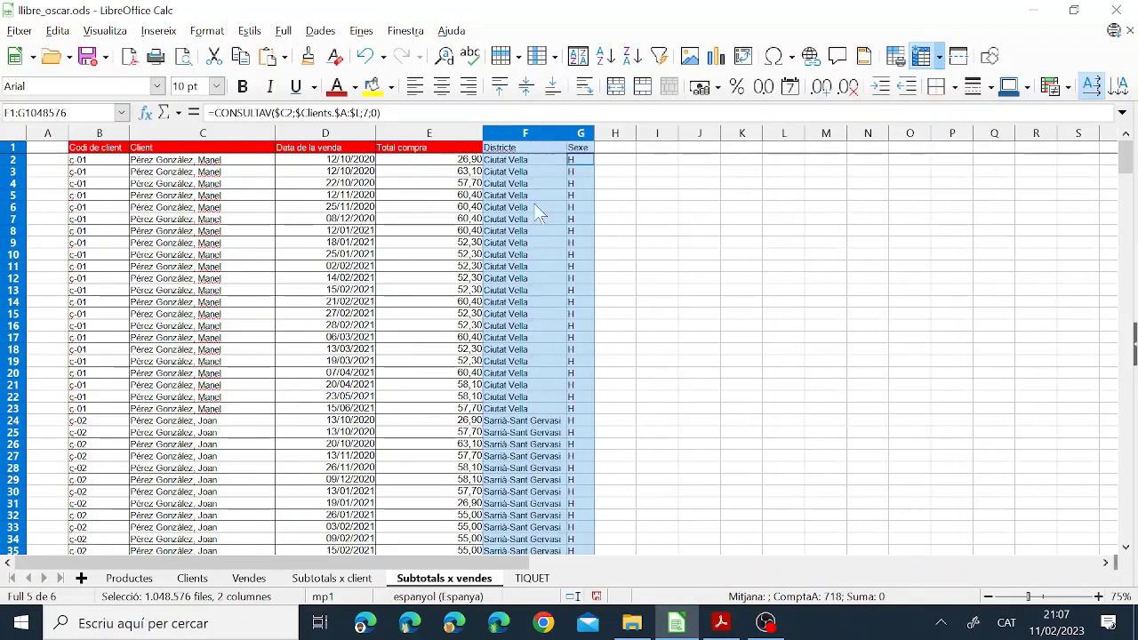
left_click(558, 207)
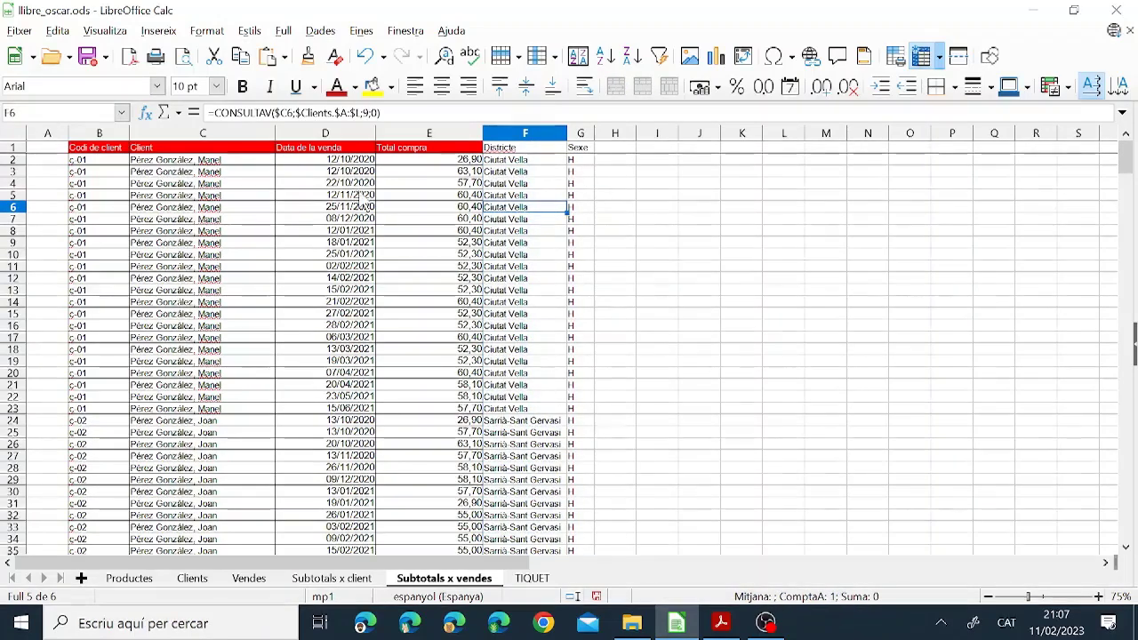
left_click(89, 56)
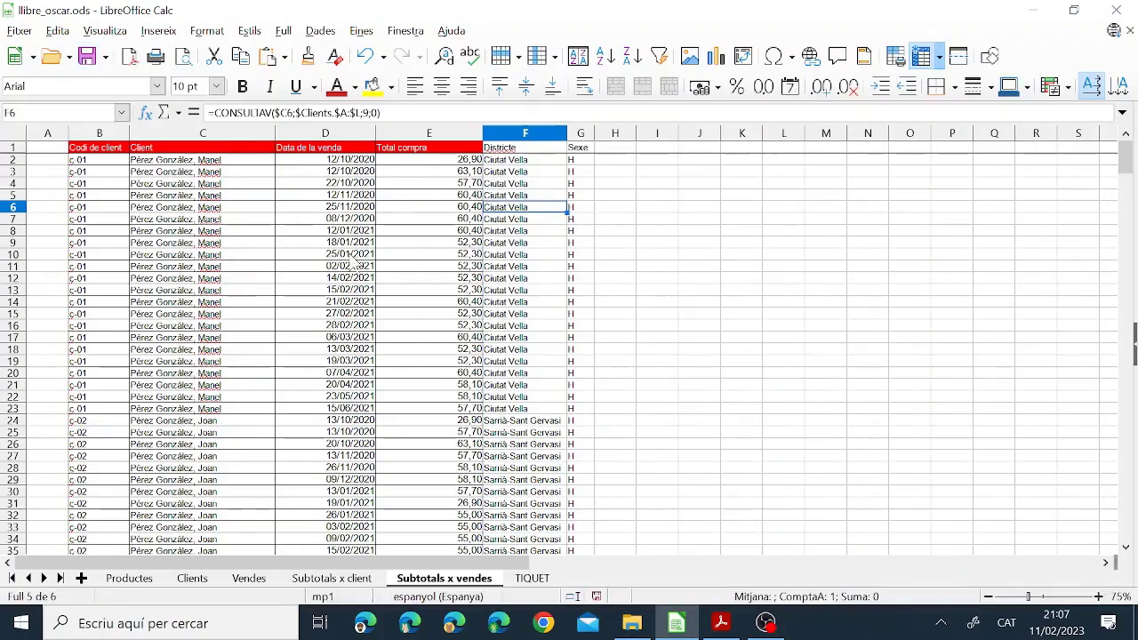
Check the assignment's instruction on removing the formulas, and copy the Districte and Sexe formula cells F2:G359
left_click(721, 627)
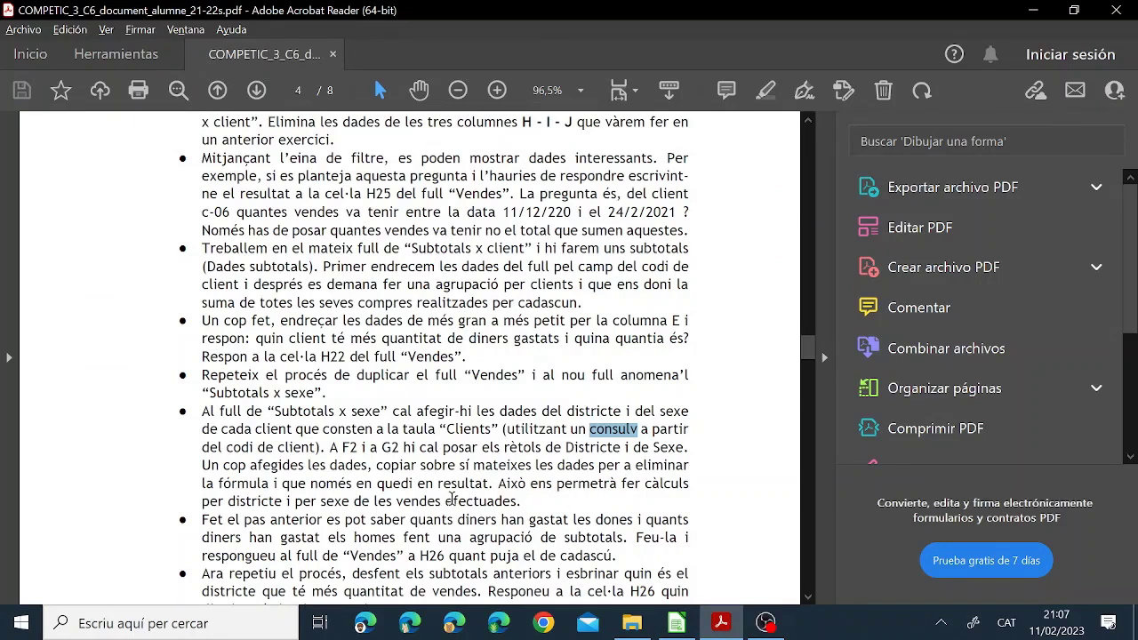
left_click(677, 623)
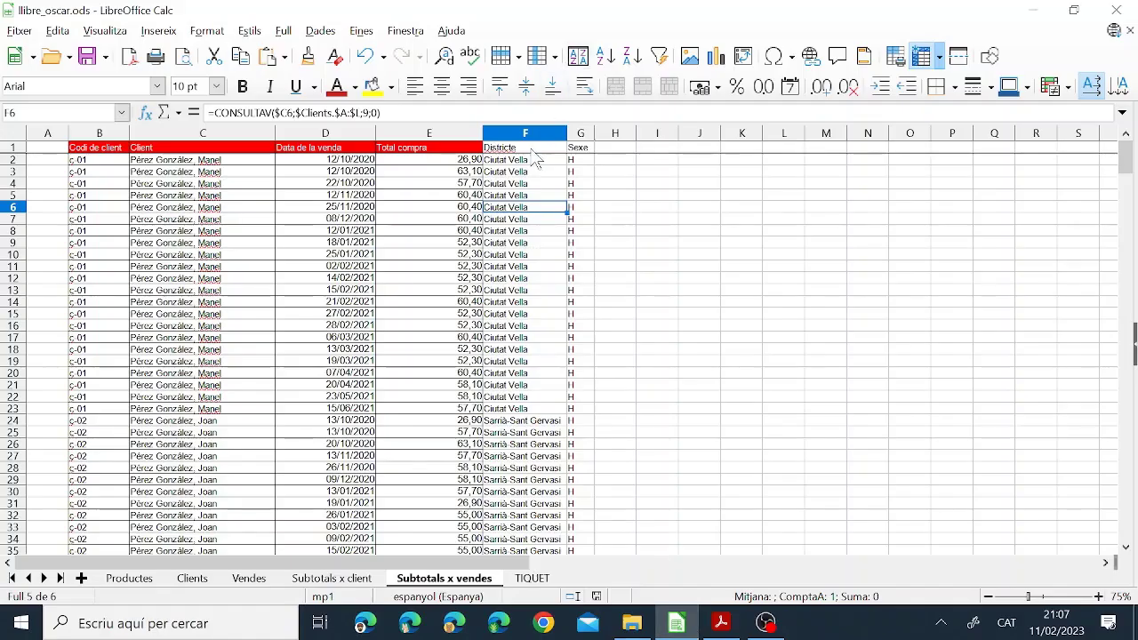
left_click_drag(533, 160, 620, 153)
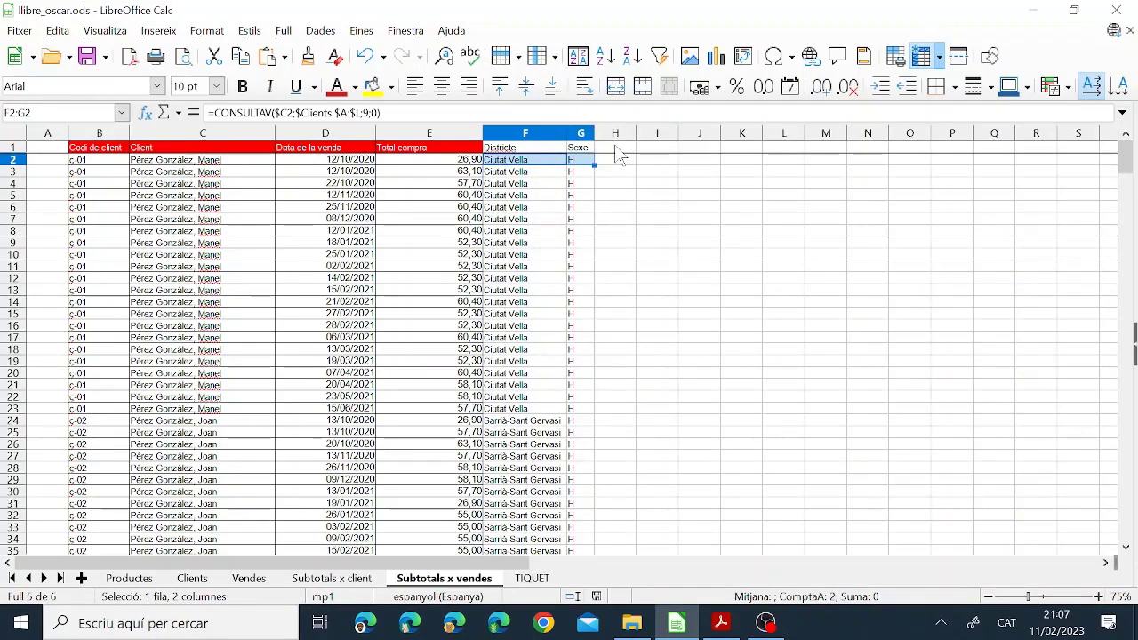
key("ctrl+shift+Down")
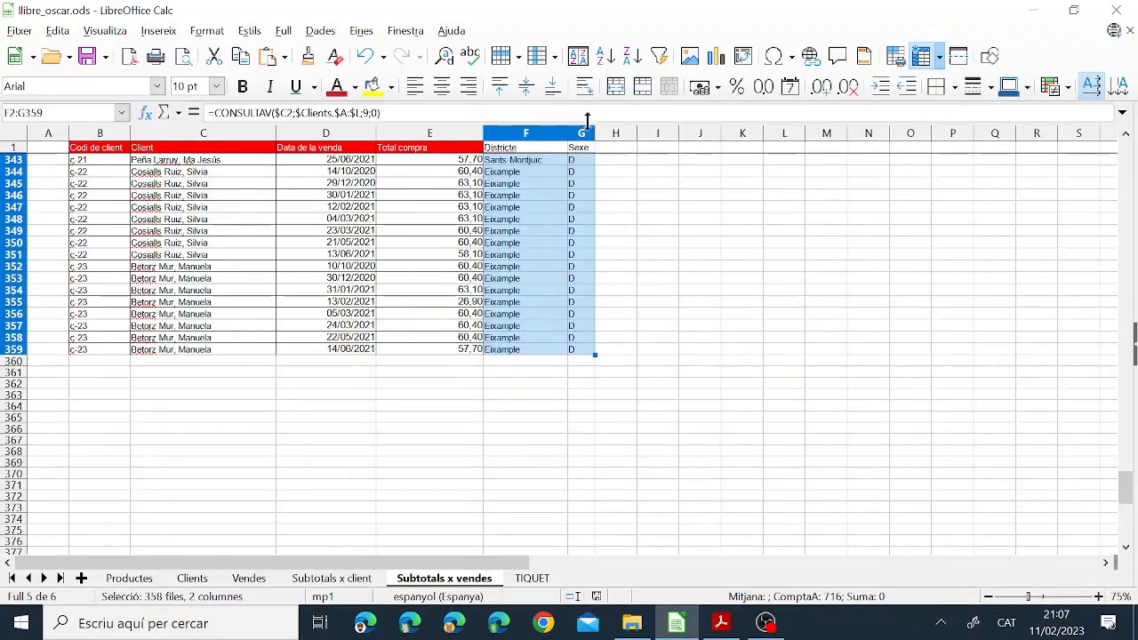
left_click(240, 56)
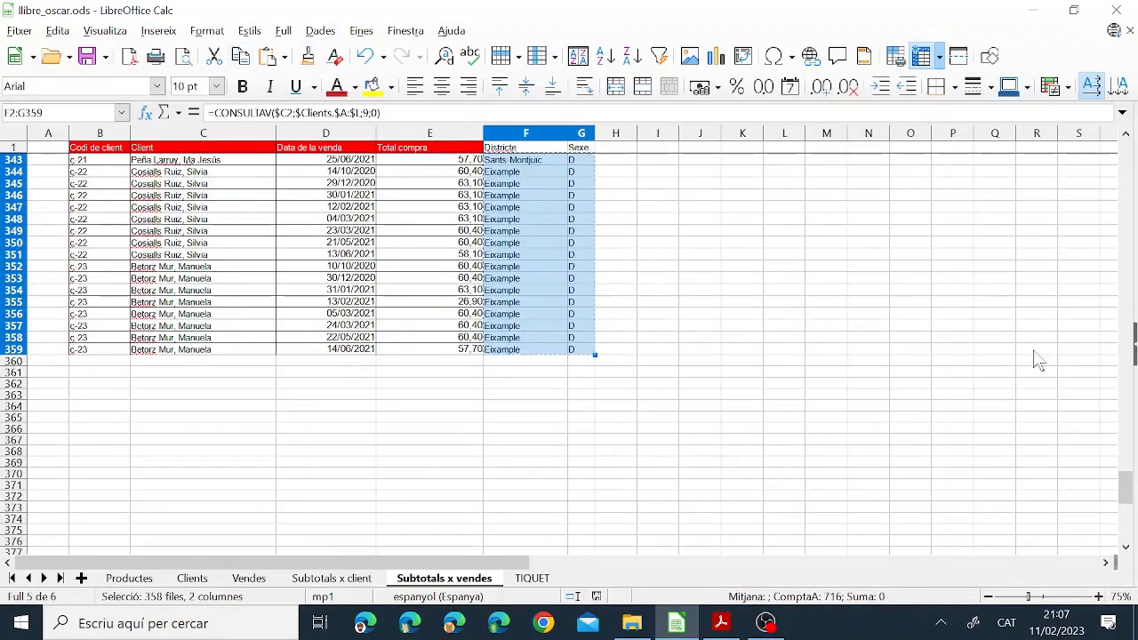
left_click_drag(1132, 478, 1126, 160)
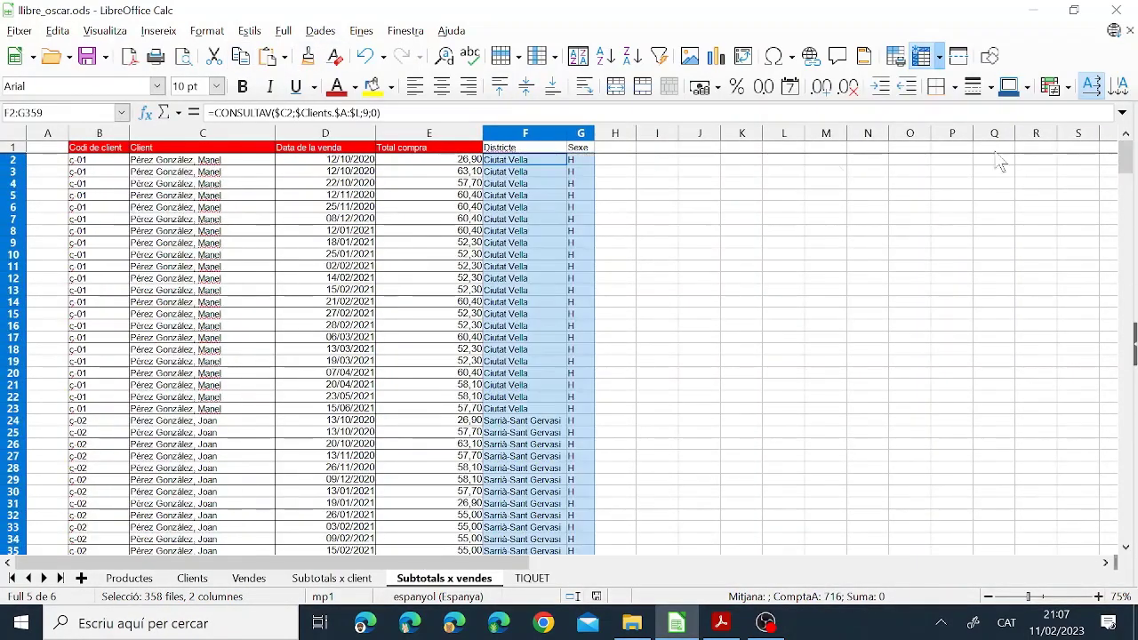
Paste the copied Districte and Sexe cells over themselves from F2 as values only, using Paste Special
left_click(553, 160)
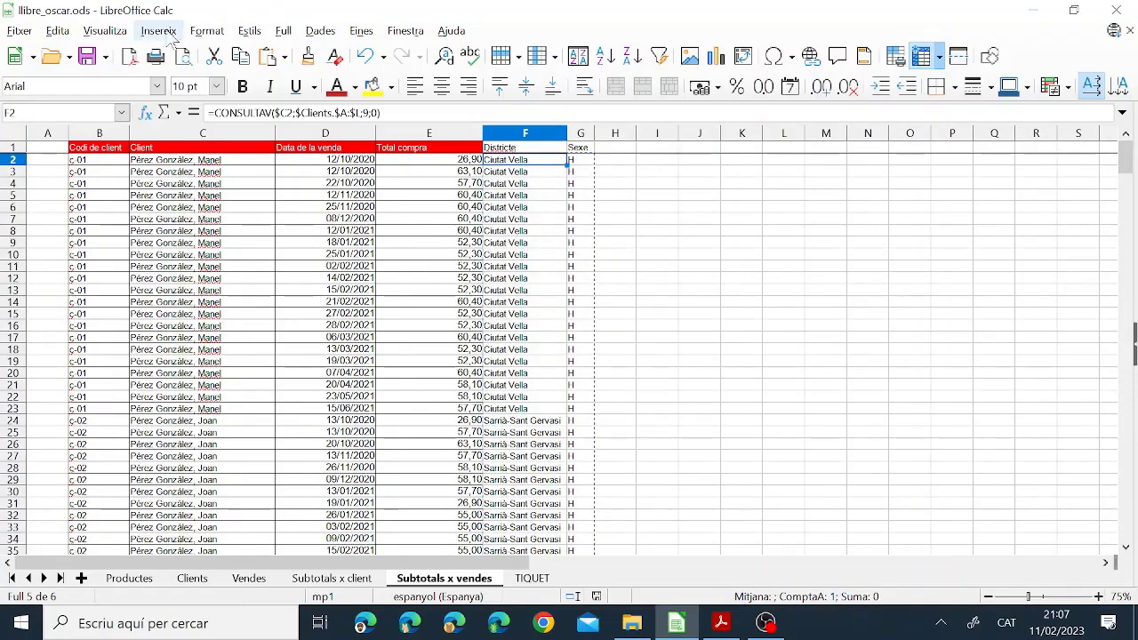
left_click(57, 30)
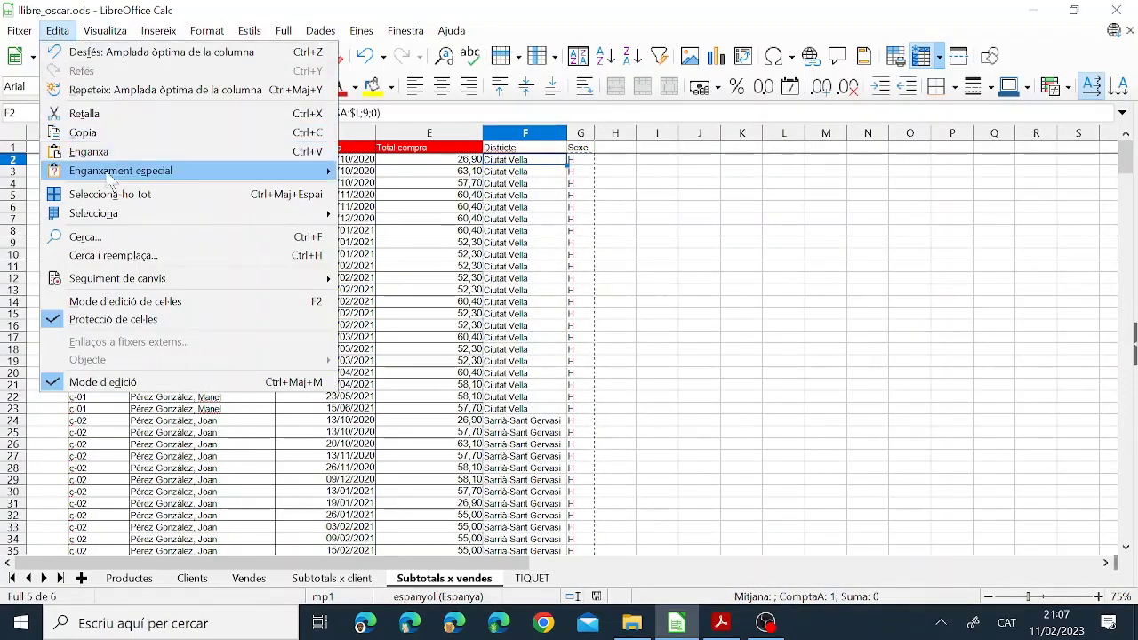
mouse_move(124, 178)
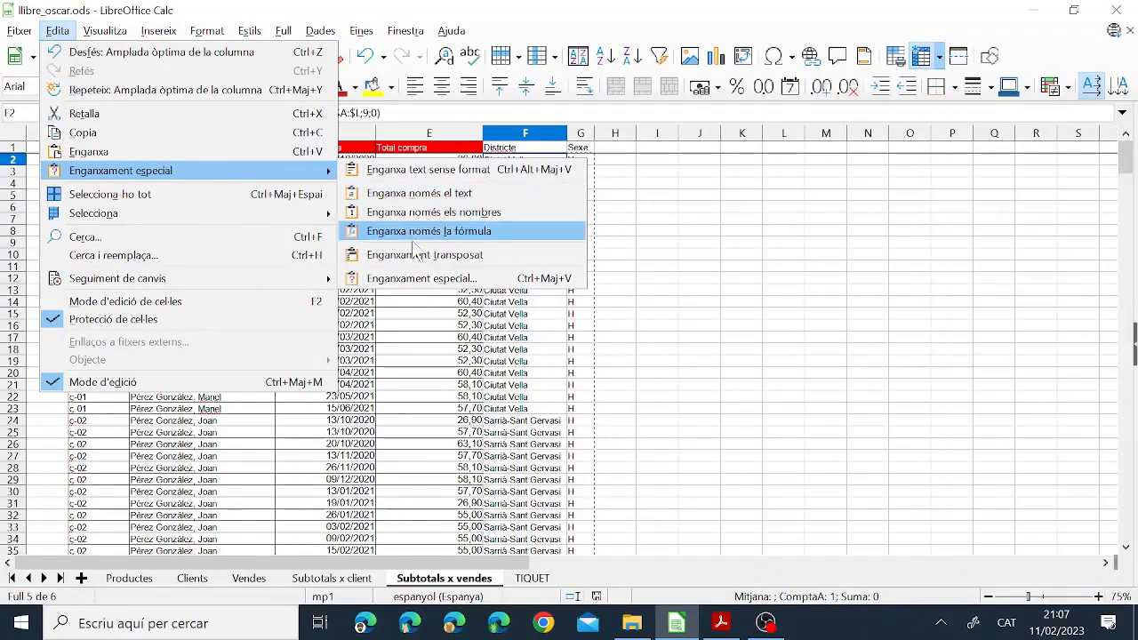
left_click(421, 283)
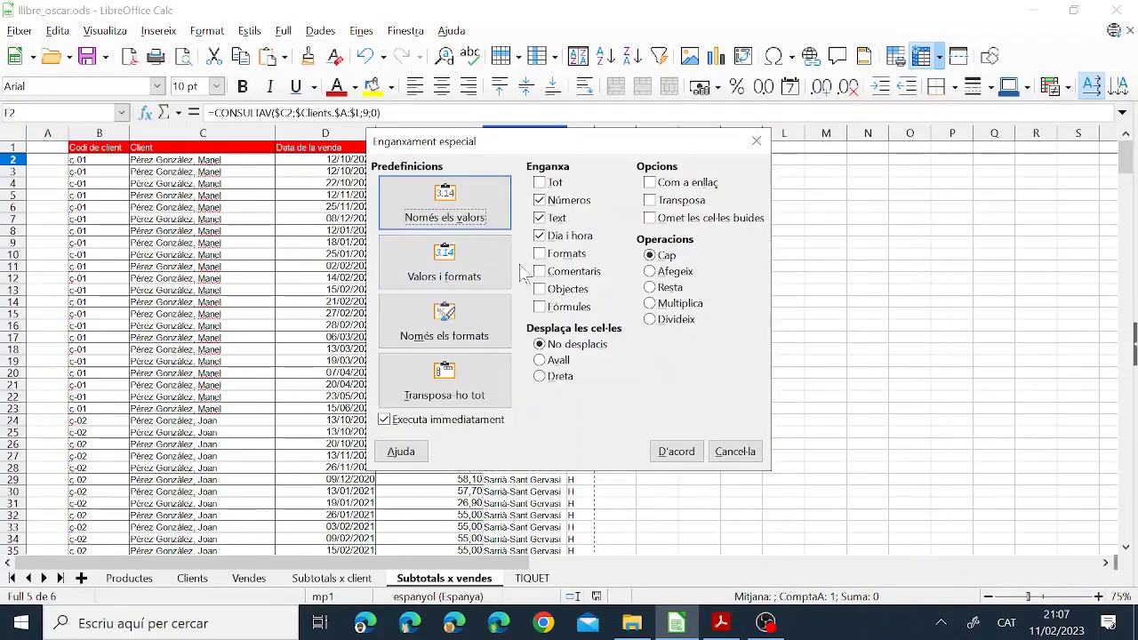
left_click(477, 219)
left_click(563, 218)
left_click(534, 183)
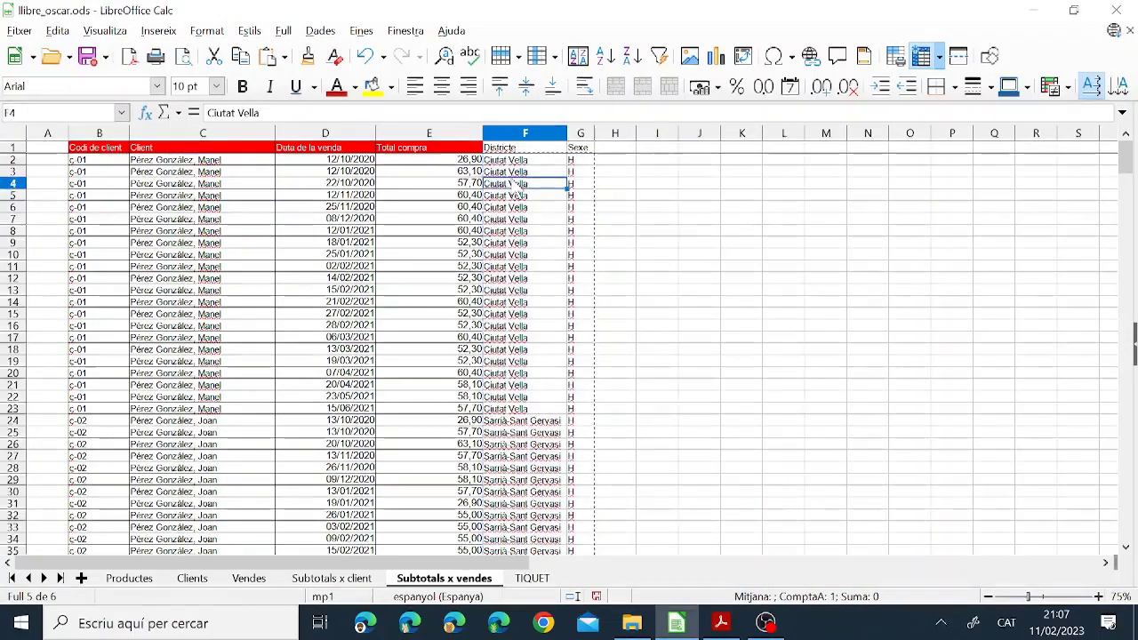
Check several Districte and Sexe cells for remaining formulas and save the workbook
left_click(574, 229)
left_click(532, 302)
left_click(559, 408)
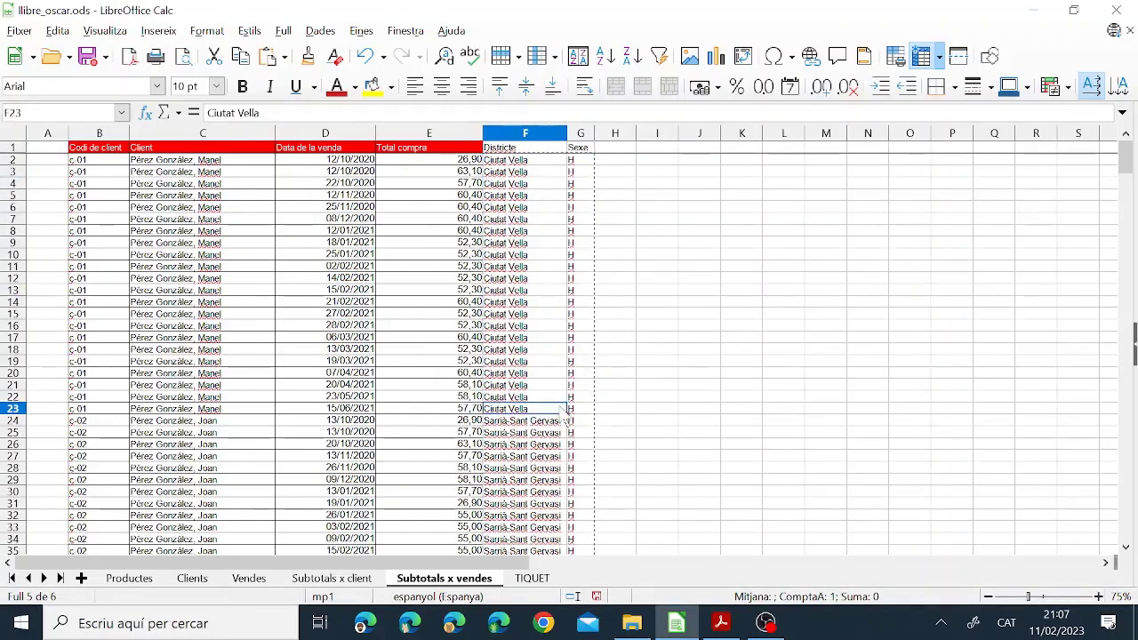
left_click(87, 56)
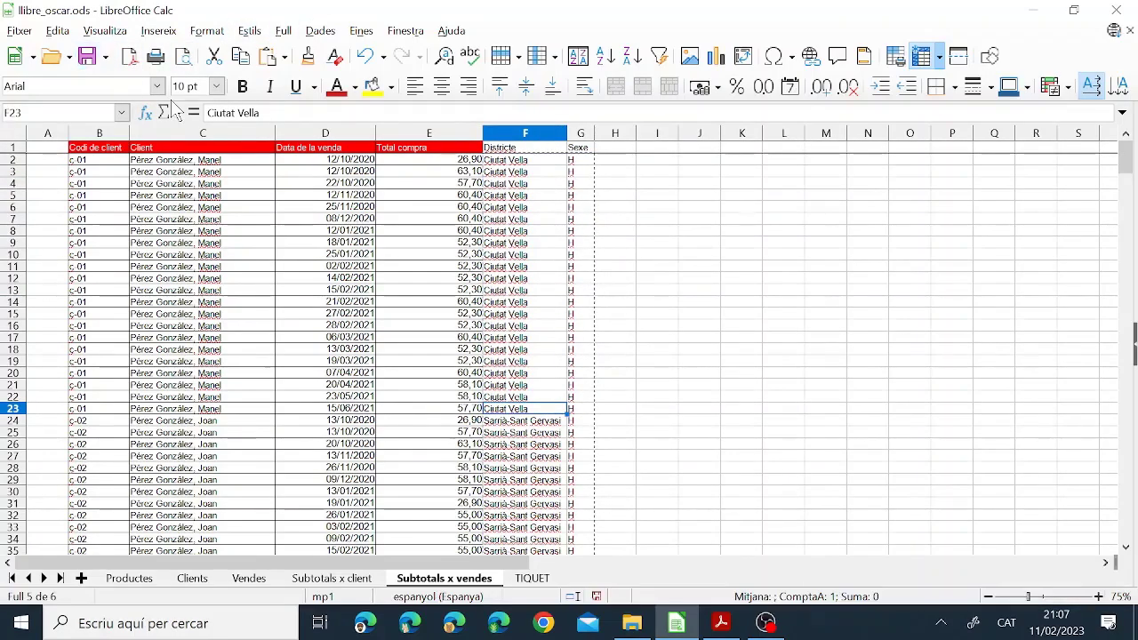
Switch to the assignment PDF and read the tasks on subtotals by sex and by district
left_click(721, 623)
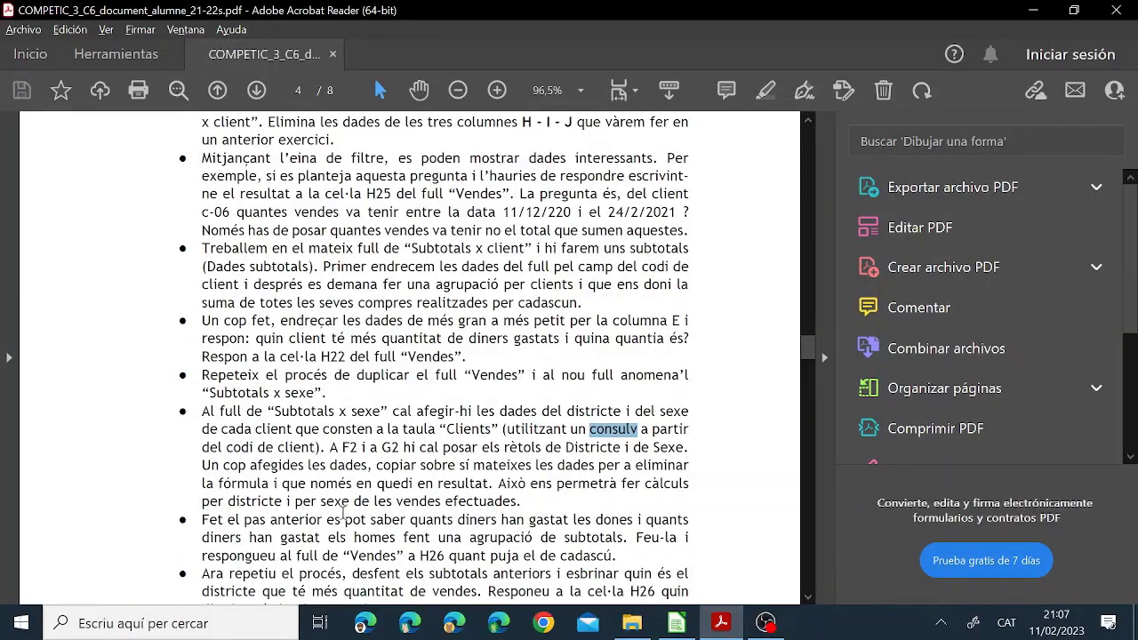
scroll(293, 522, "down", 2)
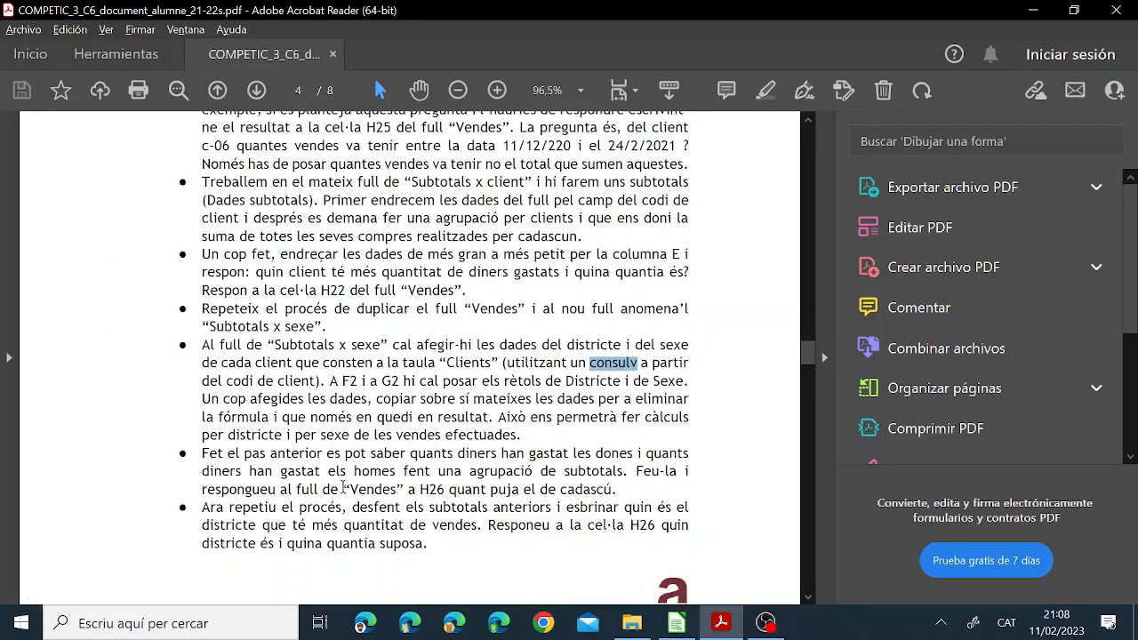
left_click_drag(629, 490, 220, 457)
left_click(198, 454)
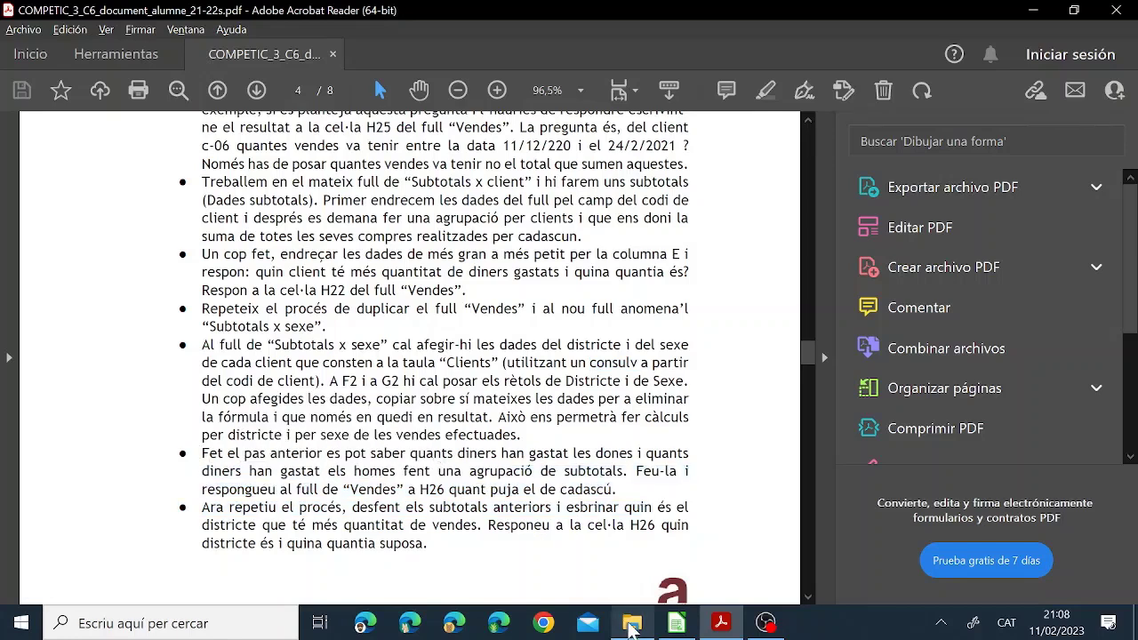
Back in the spreadsheet, clone the header formatting of Total compra in E1 onto the Districte and Sexe headers in F1:G1
left_click(676, 622)
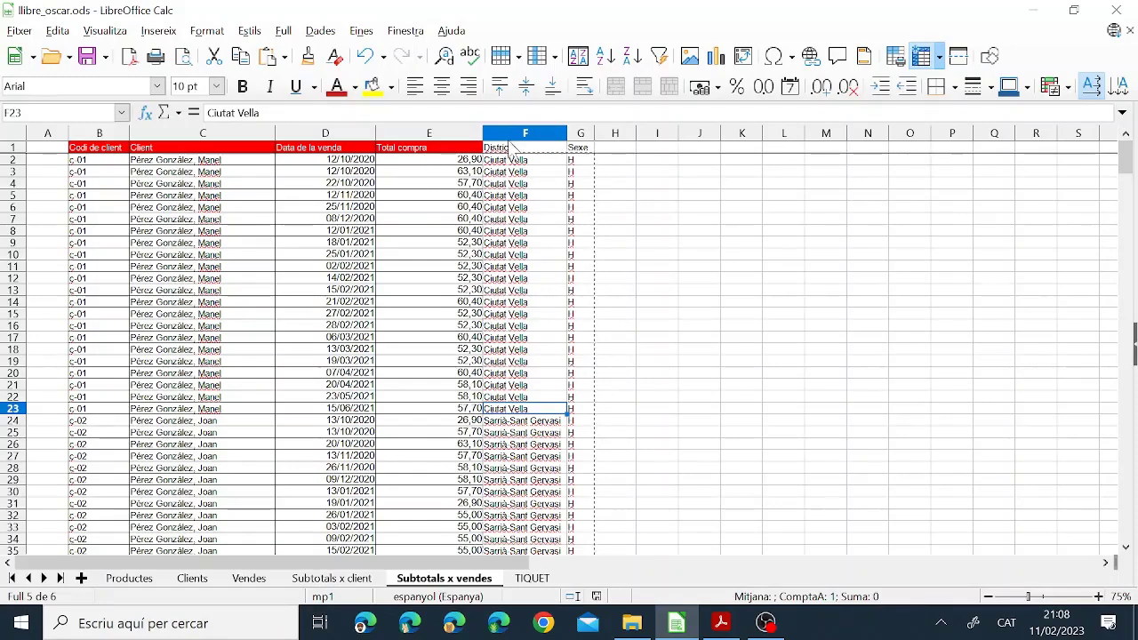
left_click(462, 147)
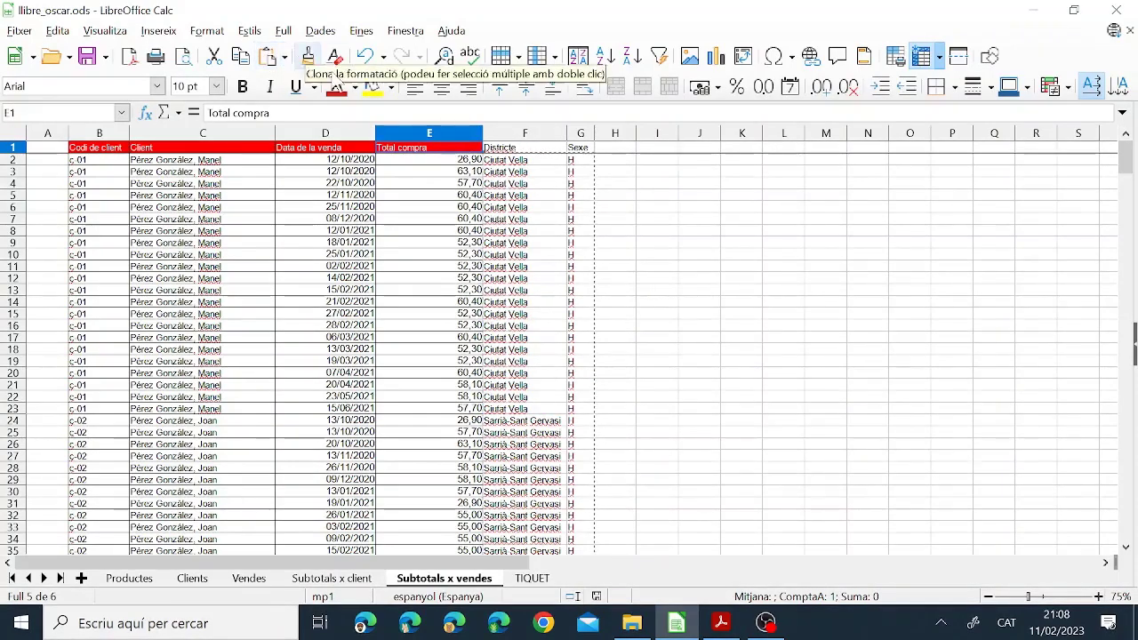
left_click_drag(539, 151, 579, 147)
left_click(556, 185)
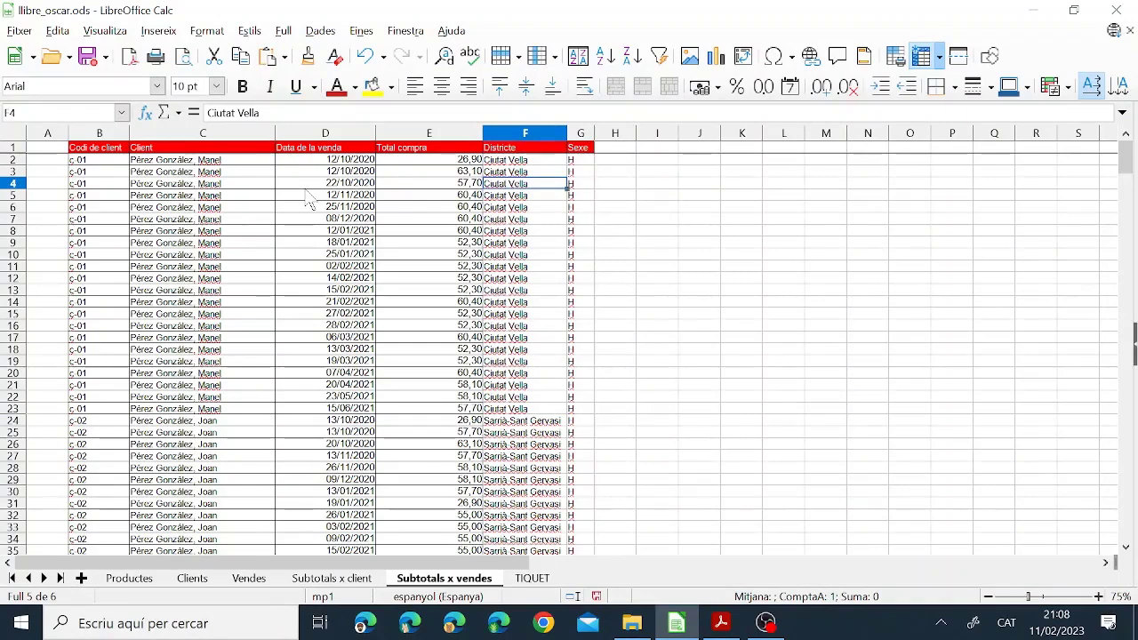
For the sales table B1:G359, define the first subtotal group by Districte, summing Total compra
left_click(718, 625)
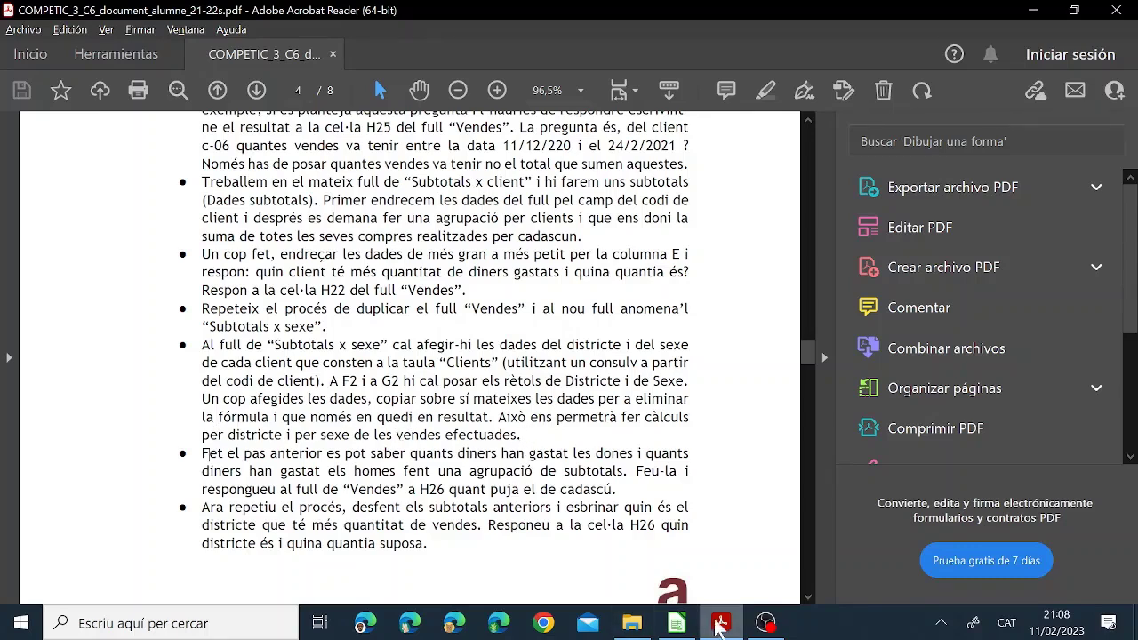
left_click(677, 623)
left_click(178, 208)
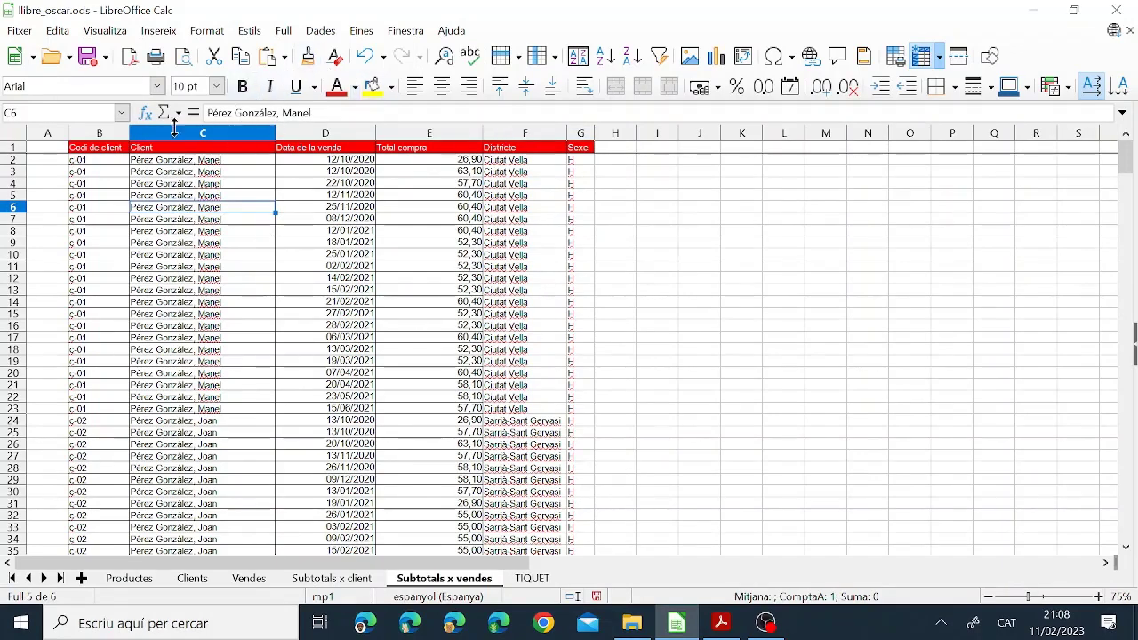
left_click_drag(88, 156, 565, 191)
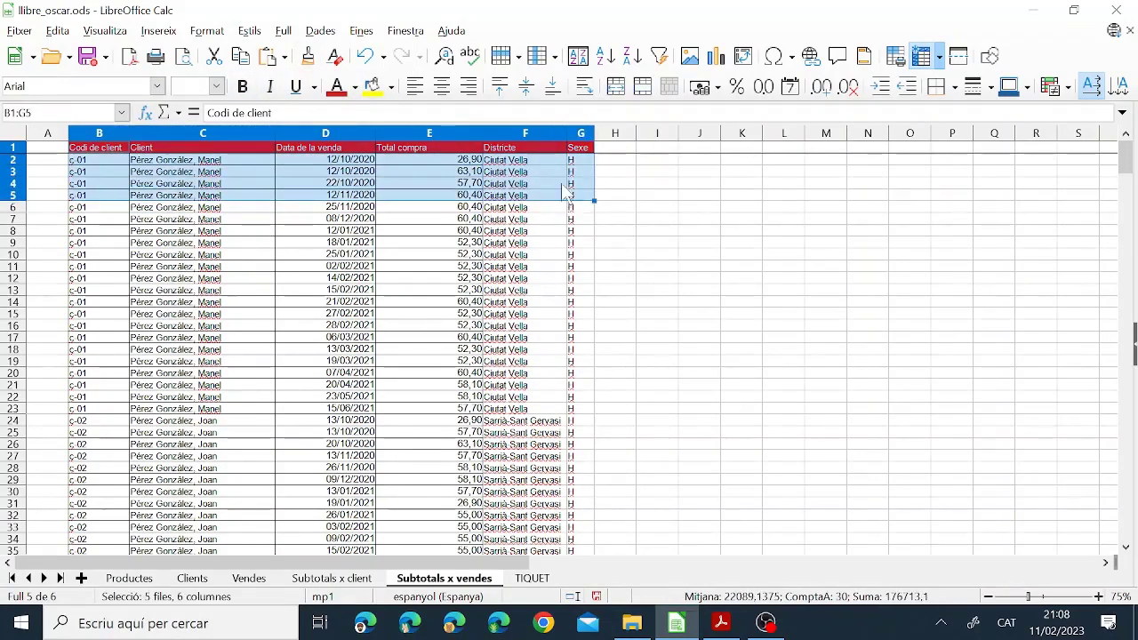
key("ctrl+shift+Down")
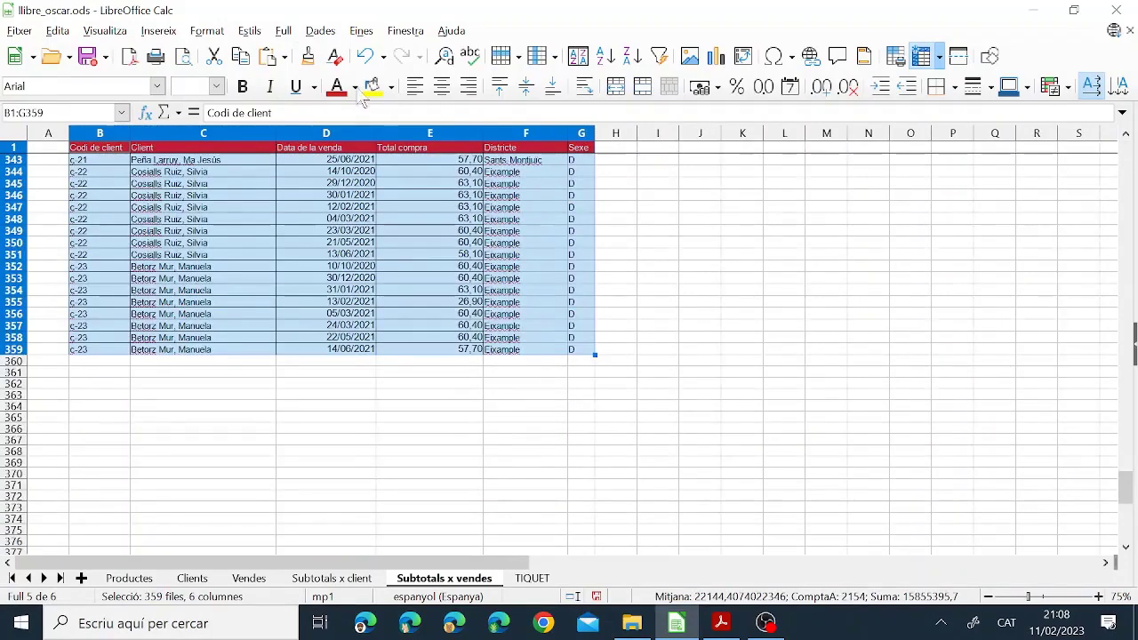
left_click(320, 30)
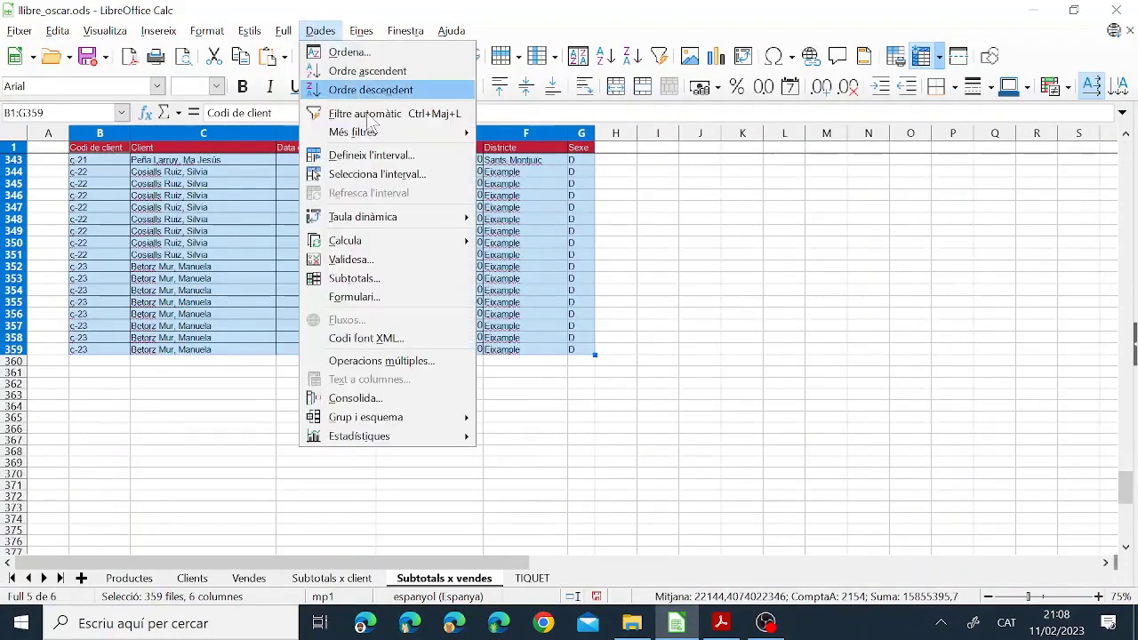
left_click(378, 279)
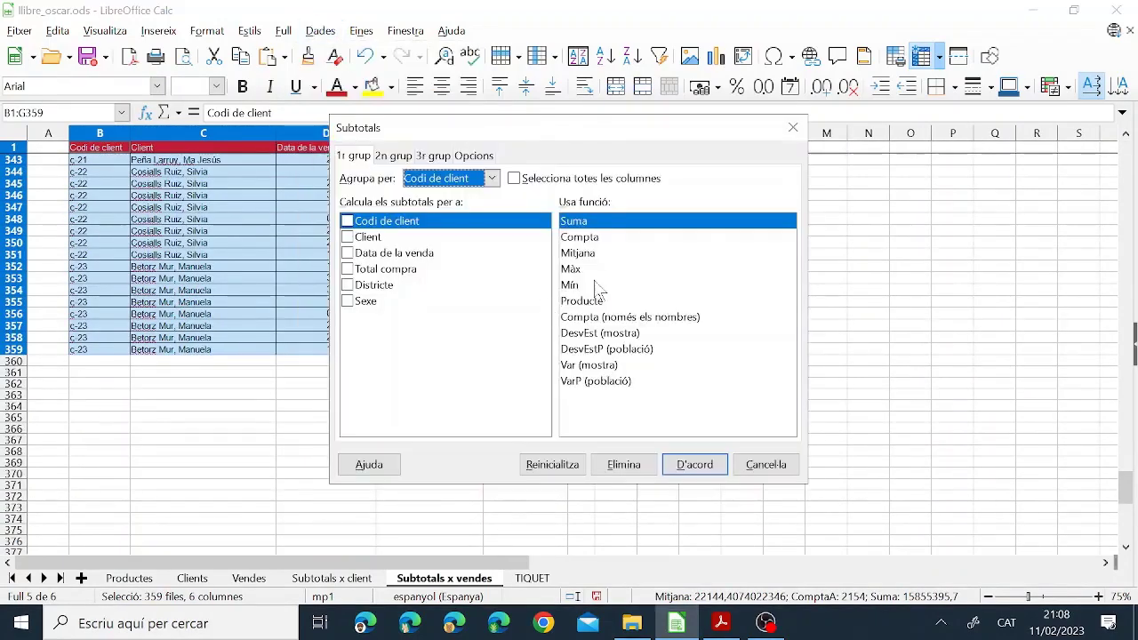
left_click(476, 180)
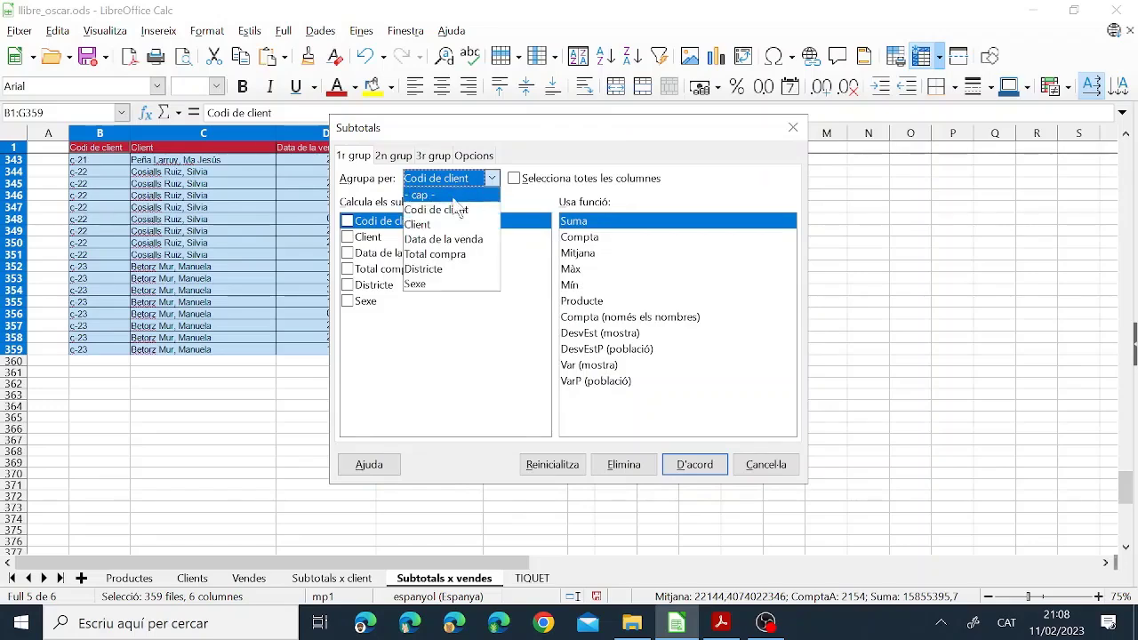
left_click(436, 270)
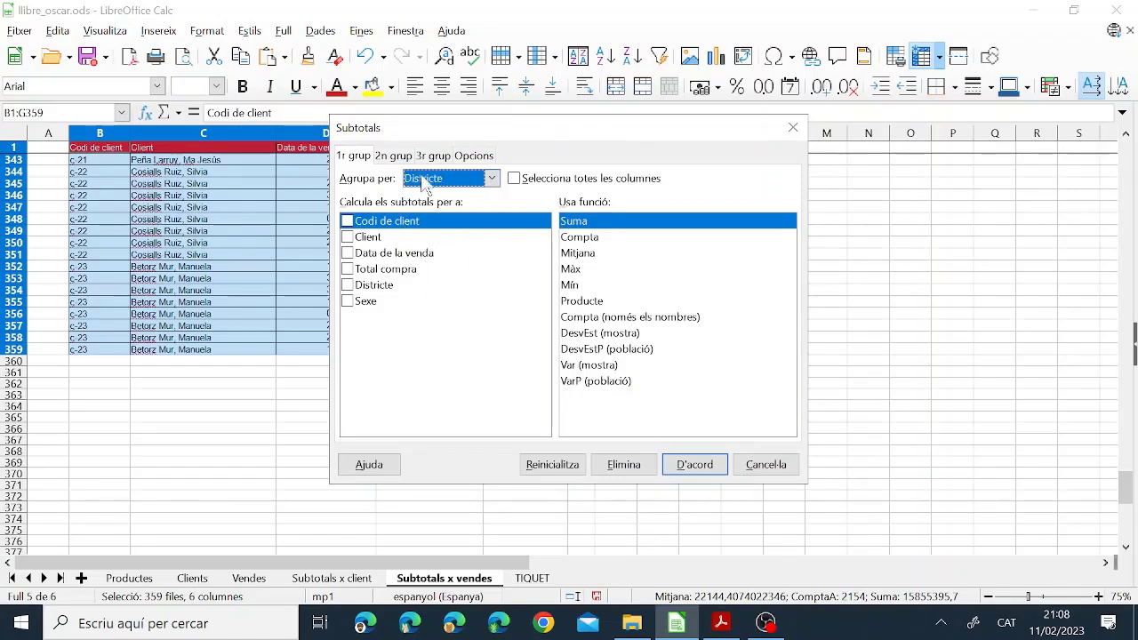
left_click(347, 269)
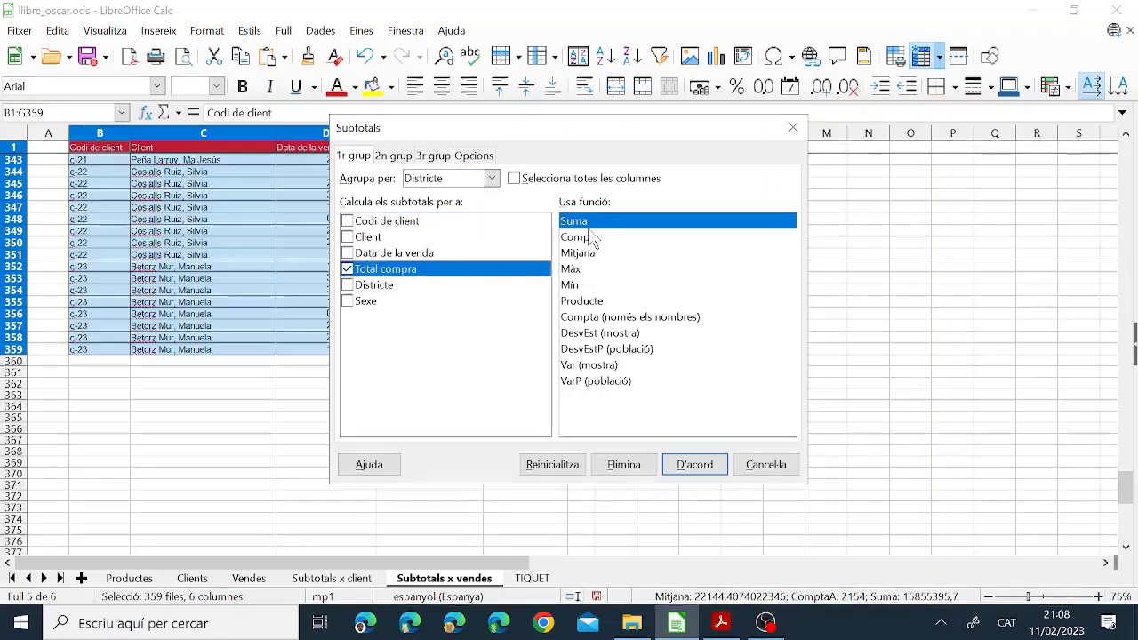
Recheck the assignment, add a second subtotal group by Sexe summing Total compra, and apply the subtotals
left_click(721, 623)
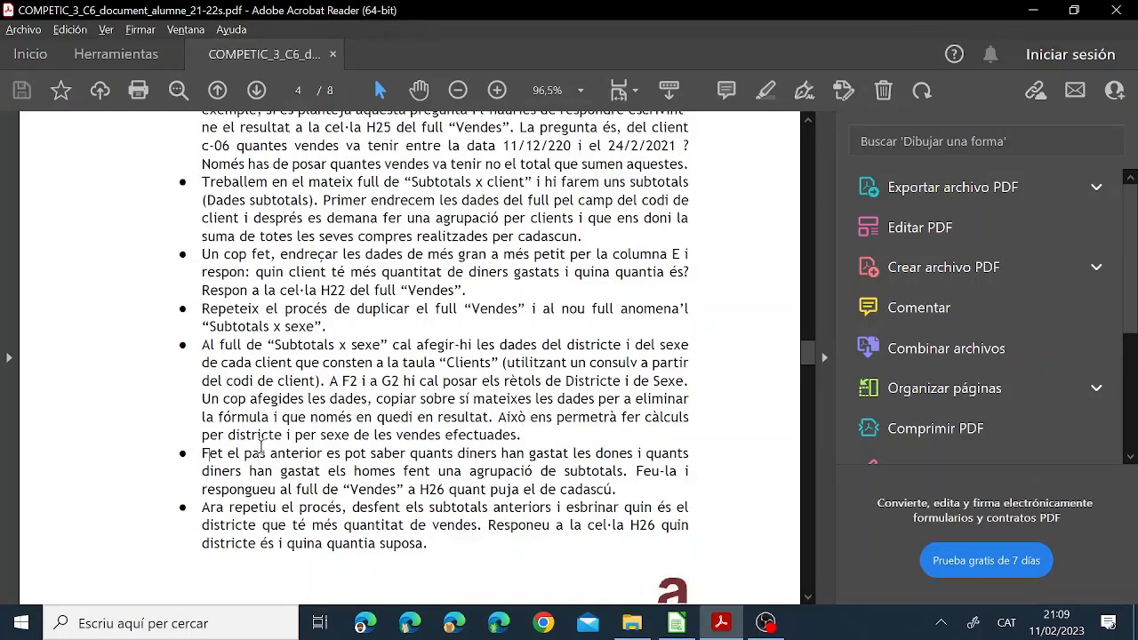
left_click(677, 623)
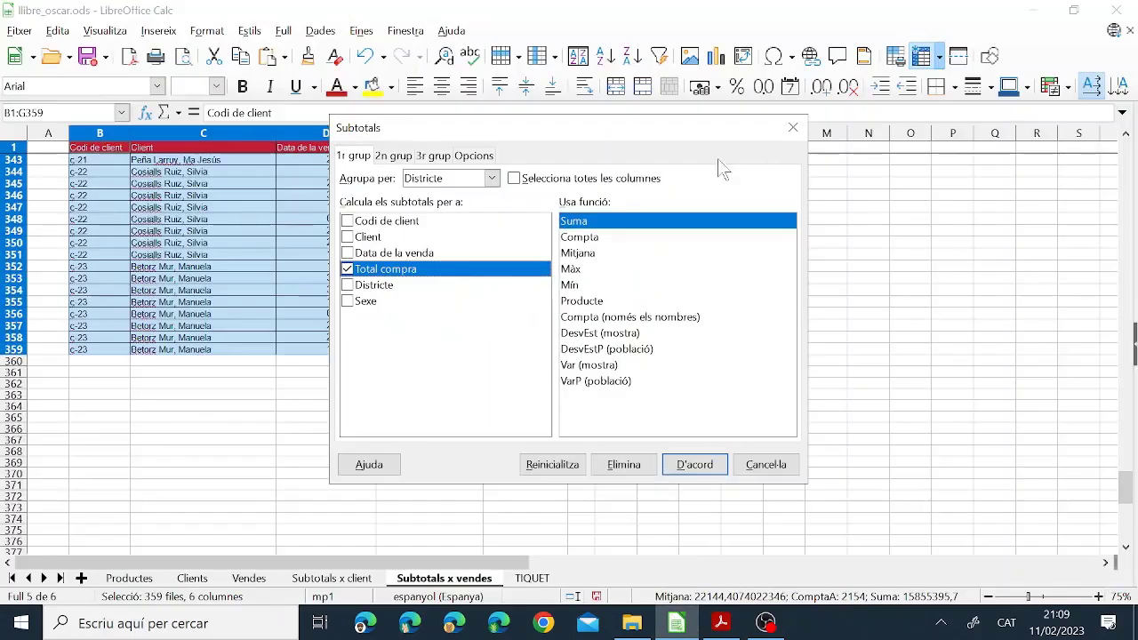
left_click(402, 158)
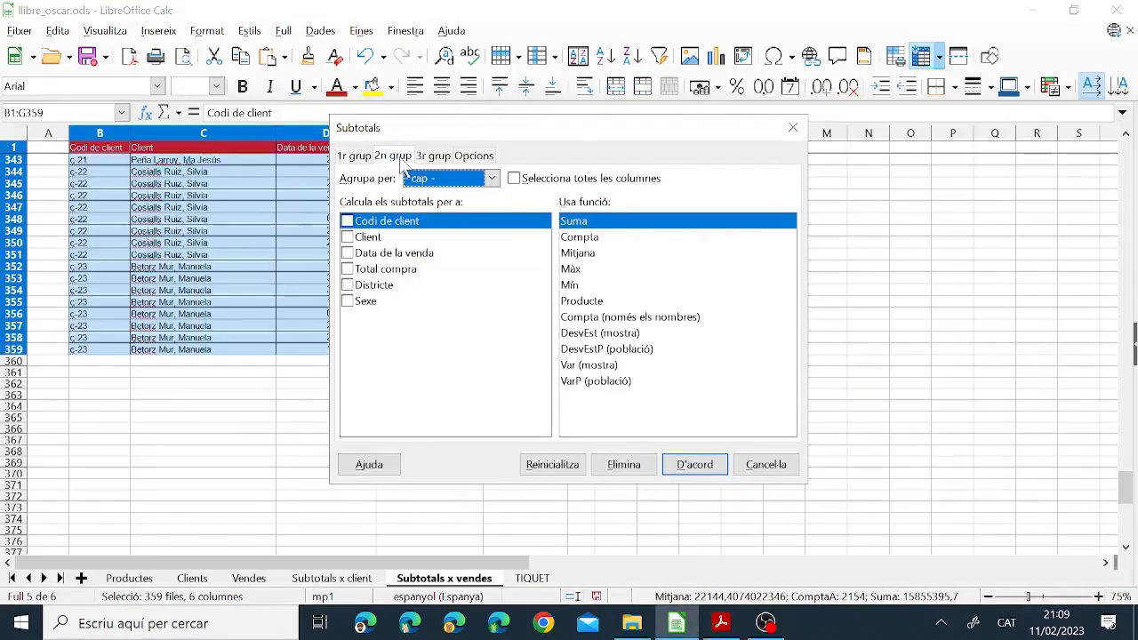
left_click(434, 181)
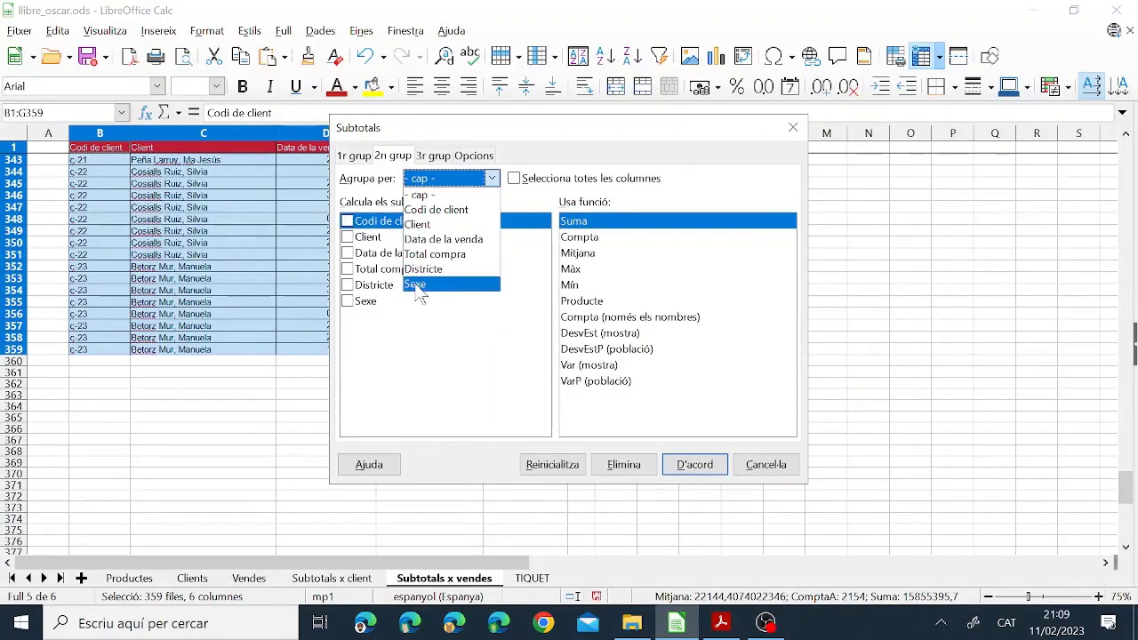
left_click(415, 284)
left_click(399, 274)
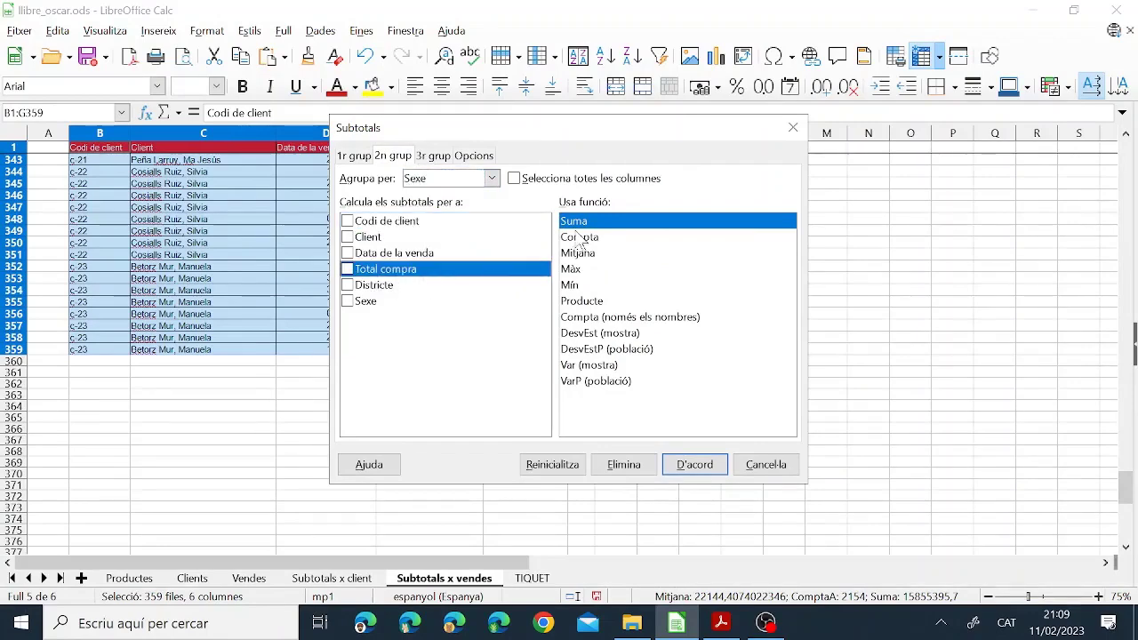
left_click(348, 269)
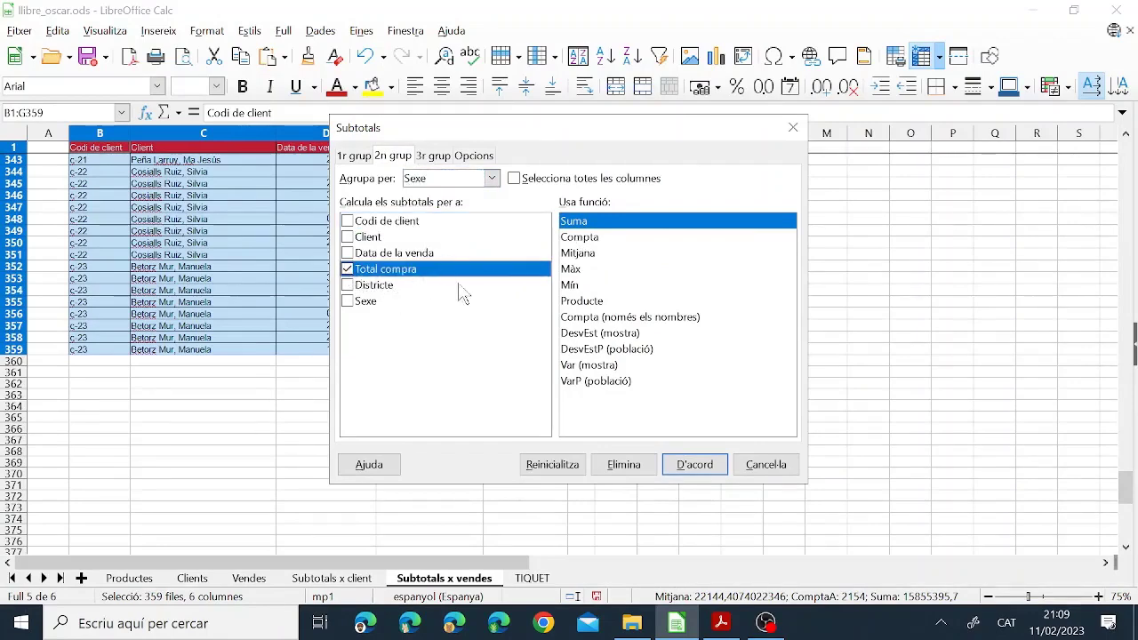
left_click(694, 464)
left_click(698, 340)
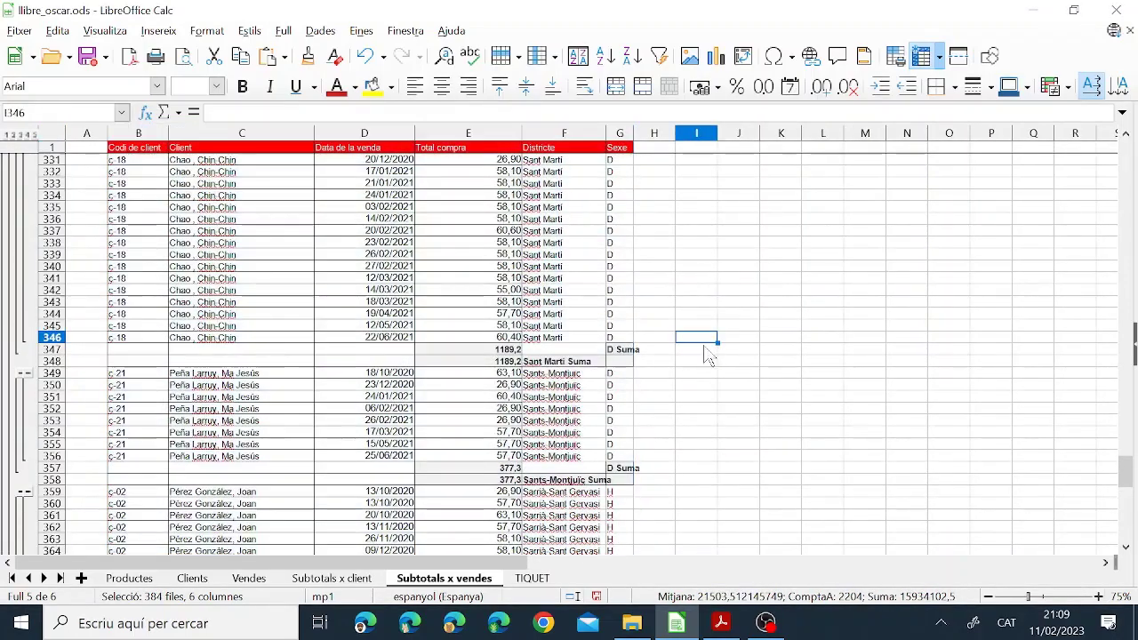
Examine the new subtotal rows for Ciutat Vella: the sums for sex D, for sex H and for the whole district
left_click(630, 361)
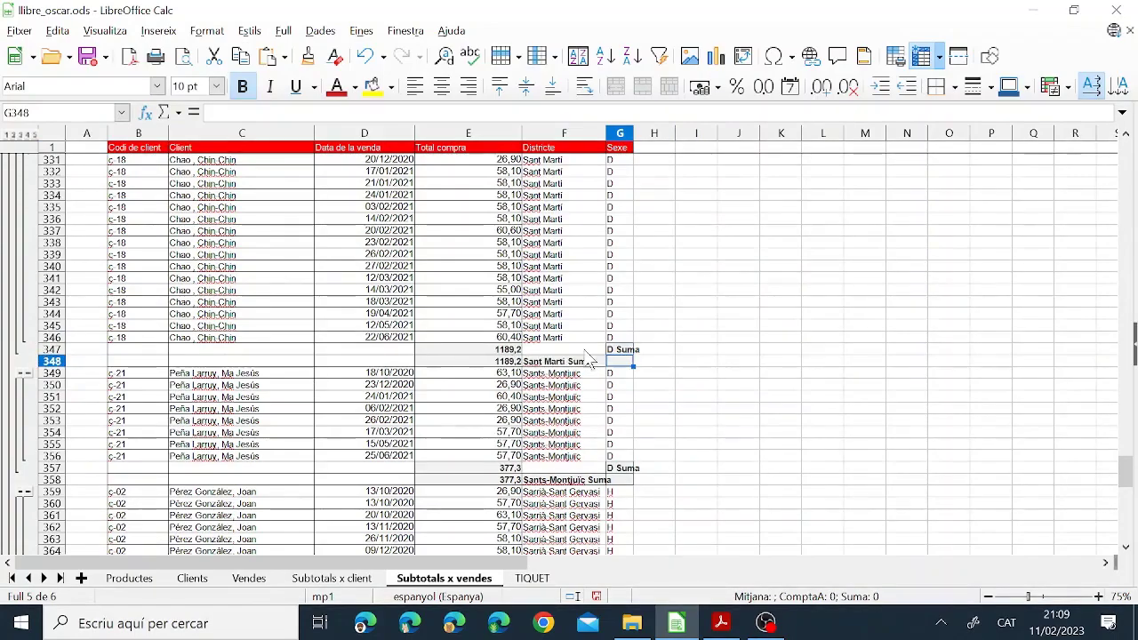
scroll(483, 211, "up", 5)
scroll(565, 194, "up", 10)
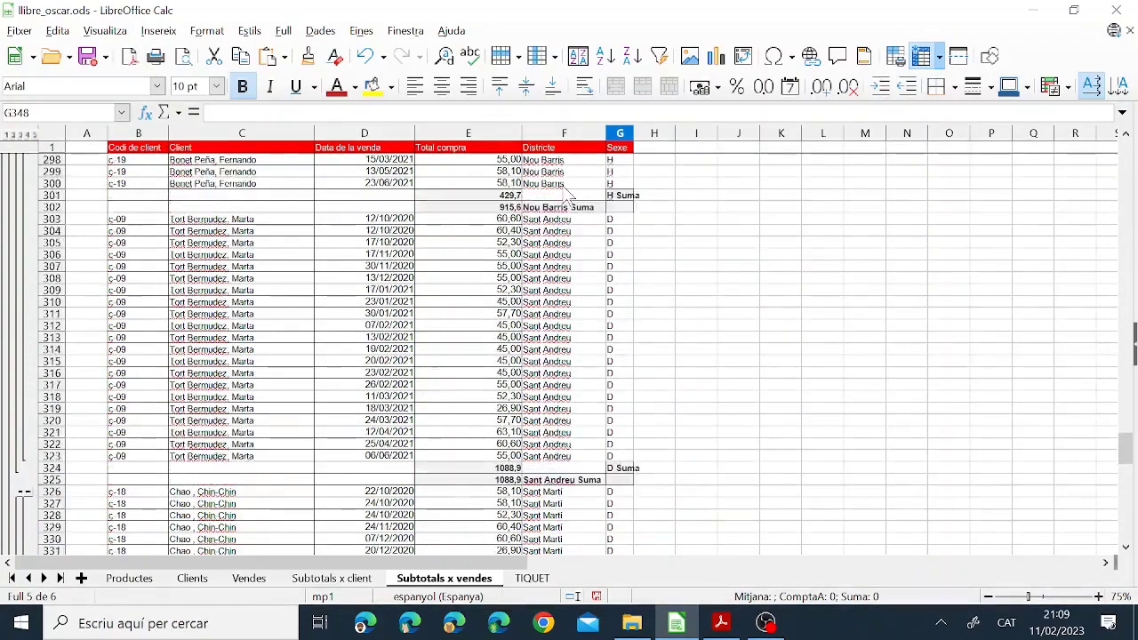
left_click_drag(1124, 427, 1122, 143)
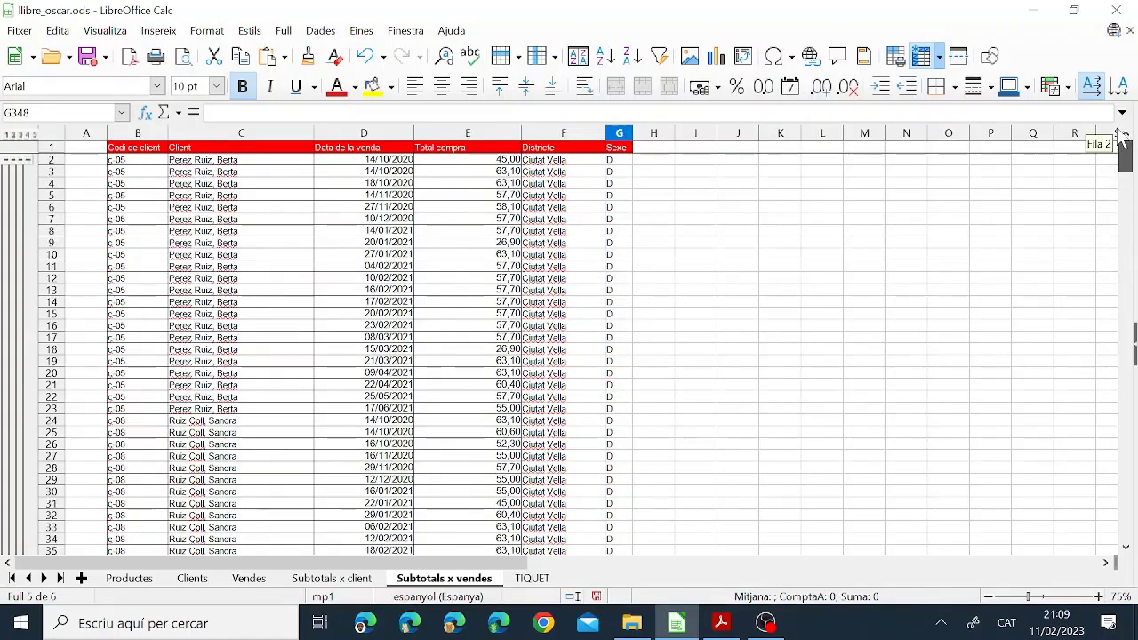
scroll(668, 305, "down", 16)
scroll(516, 398, "down", 8)
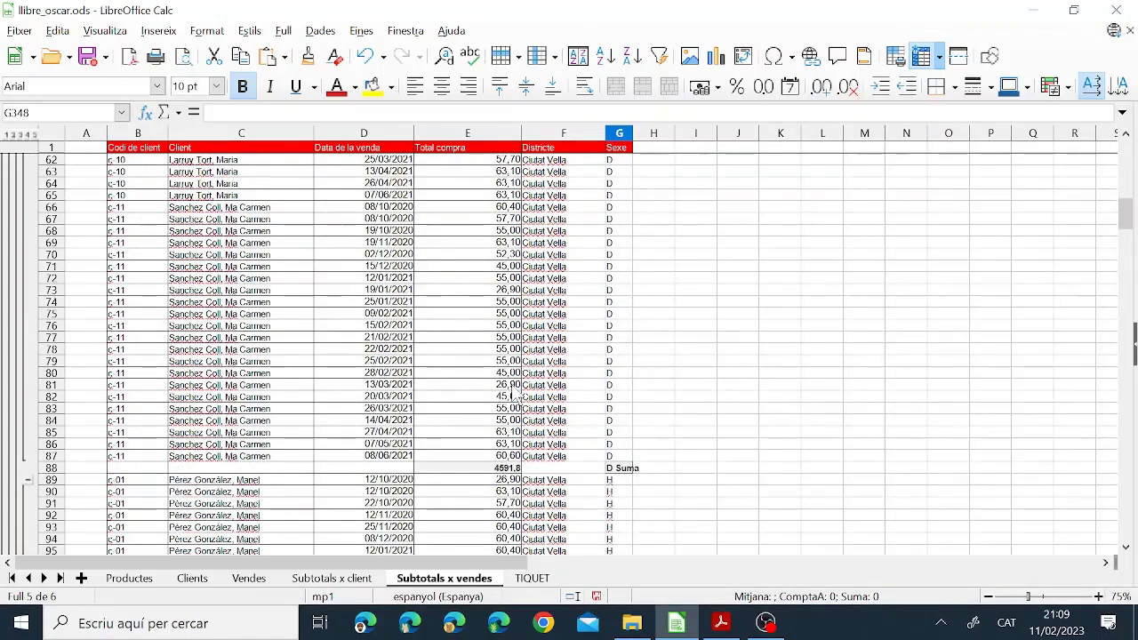
left_click_drag(480, 329, 623, 331)
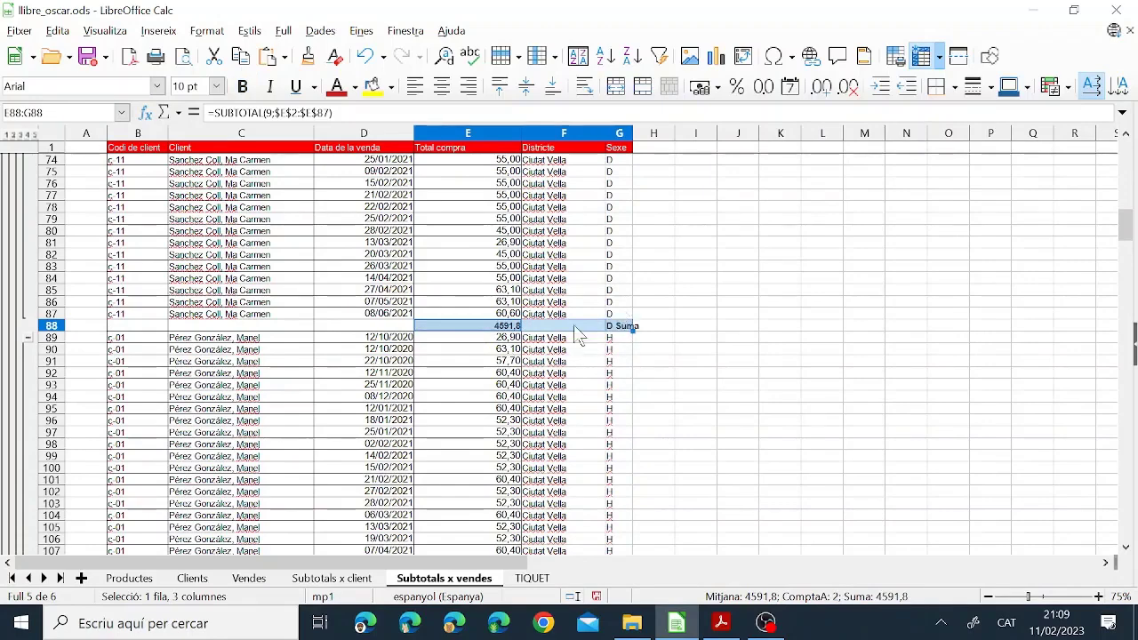
scroll(620, 346, "down", 20)
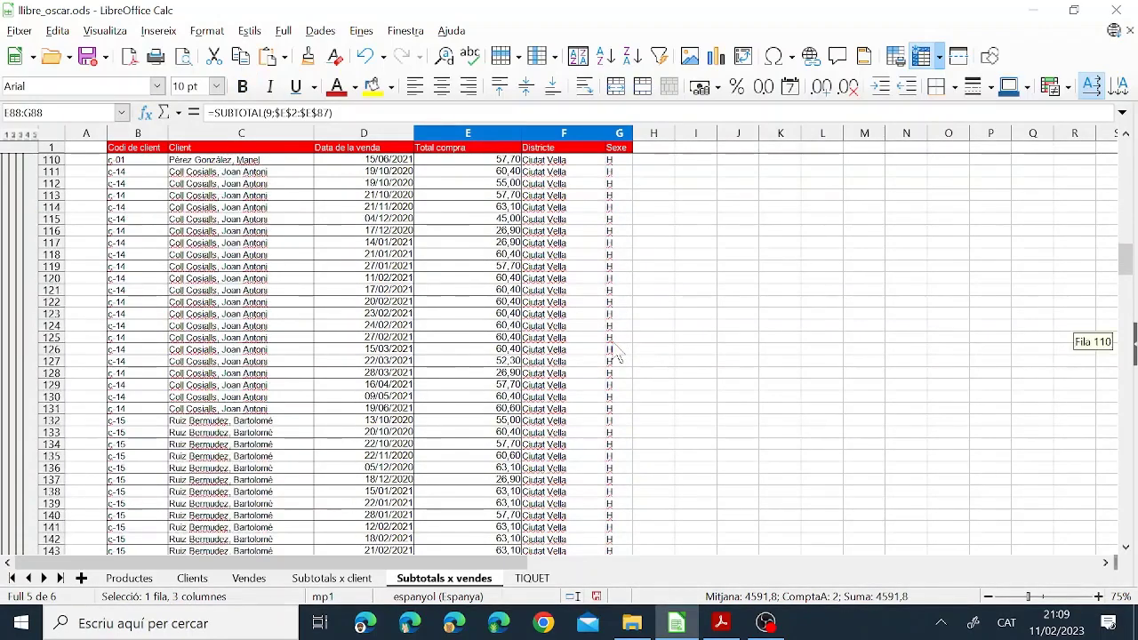
scroll(619, 361, "down", 1)
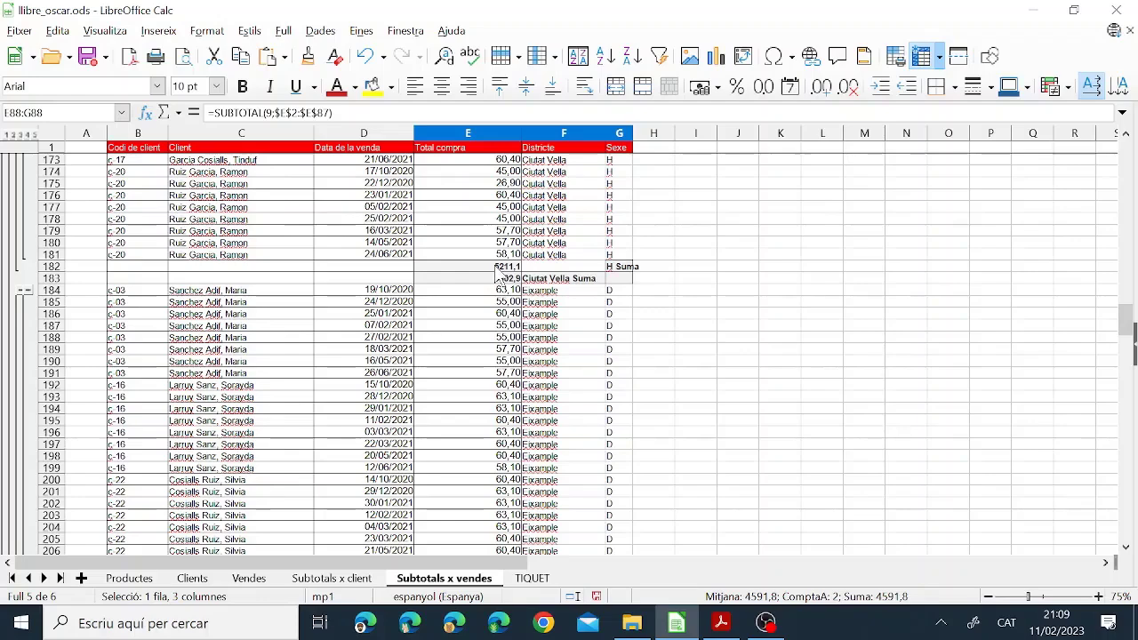
left_click_drag(480, 267, 625, 271)
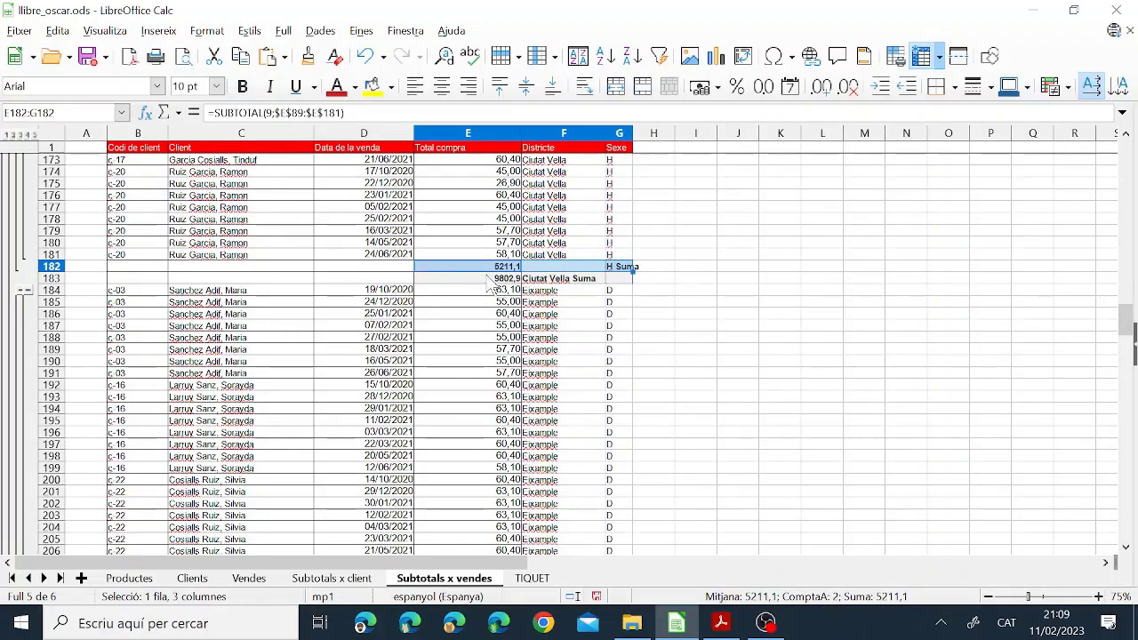
left_click_drag(495, 278, 556, 285)
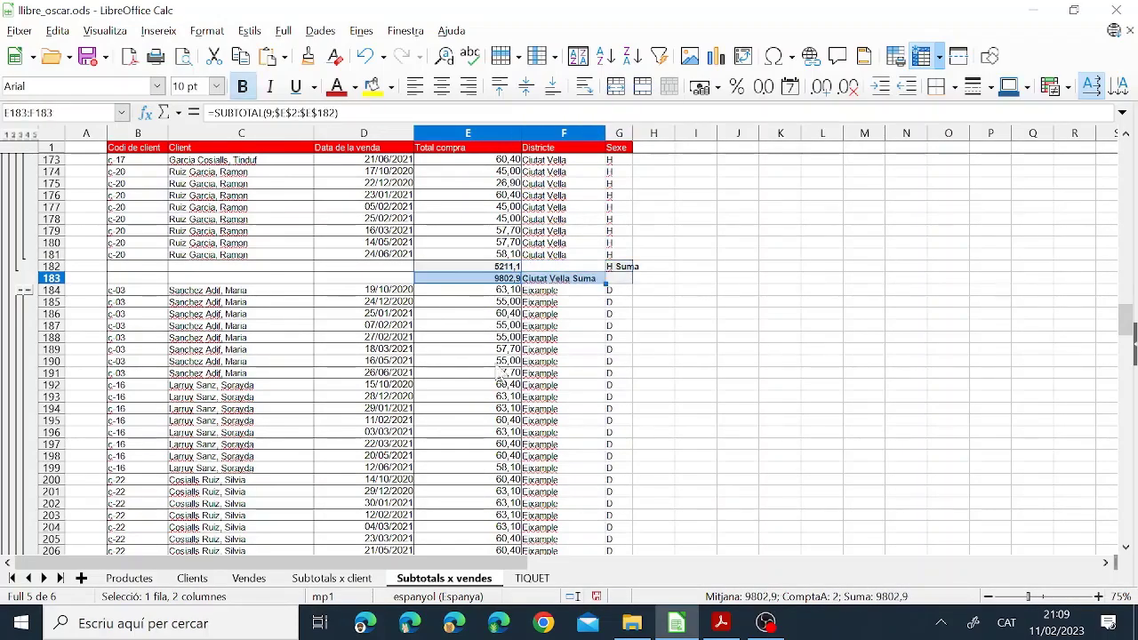
Switch to the assignment PDF and read the remaining part 3 tasks, from the sex and district totals through the nested subtotal
left_click(721, 622)
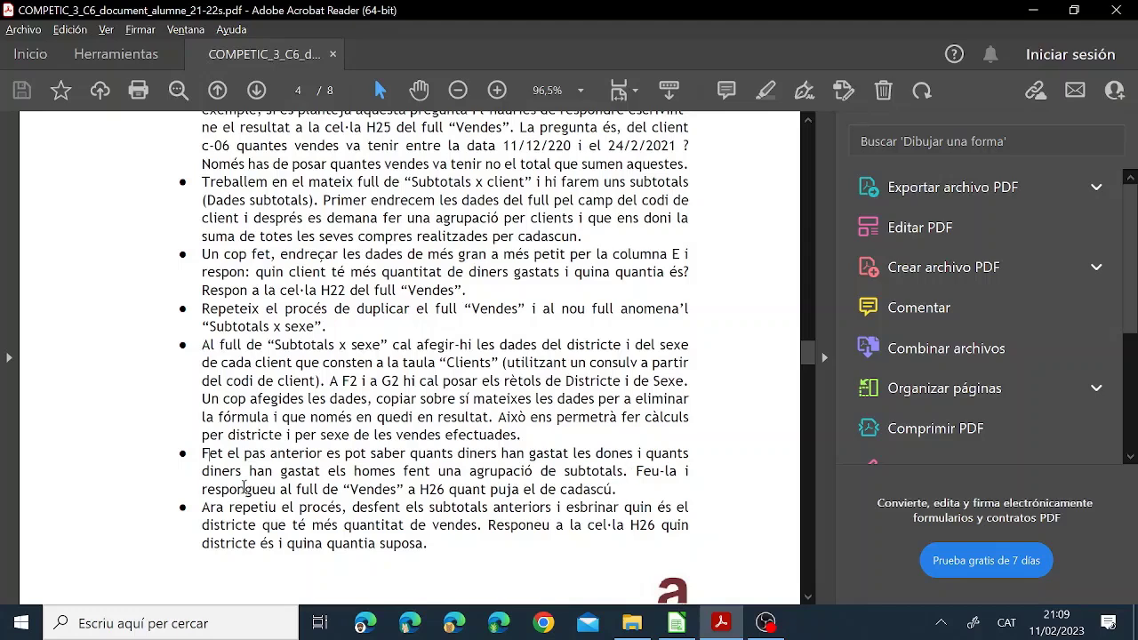
left_click_drag(420, 488, 449, 489)
left_click(309, 522)
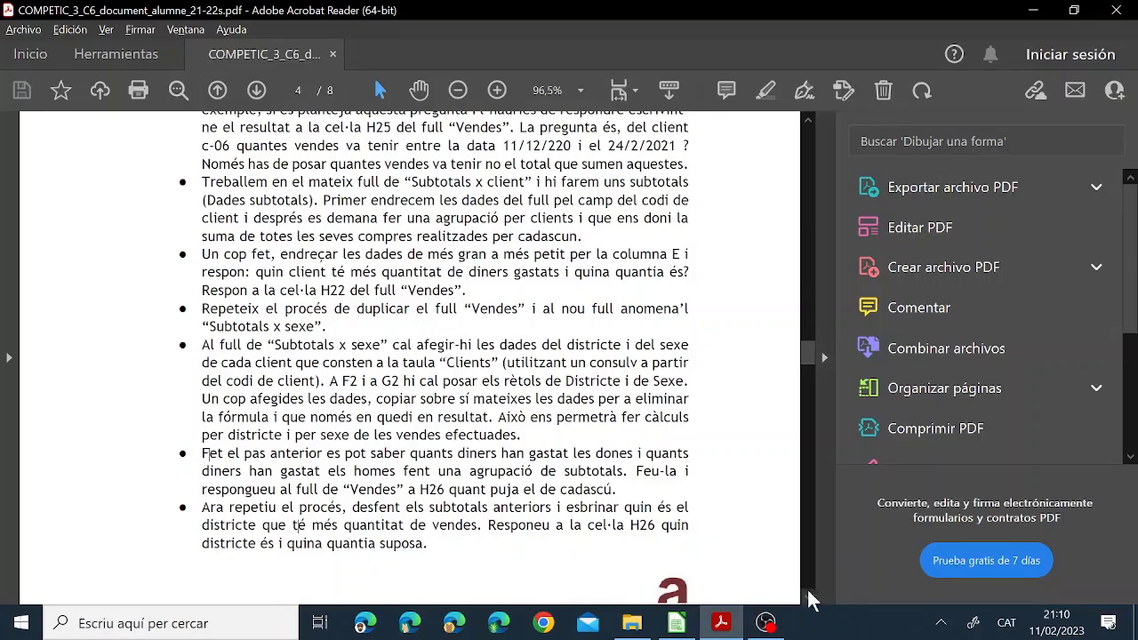
scroll(594, 481, "down", 5)
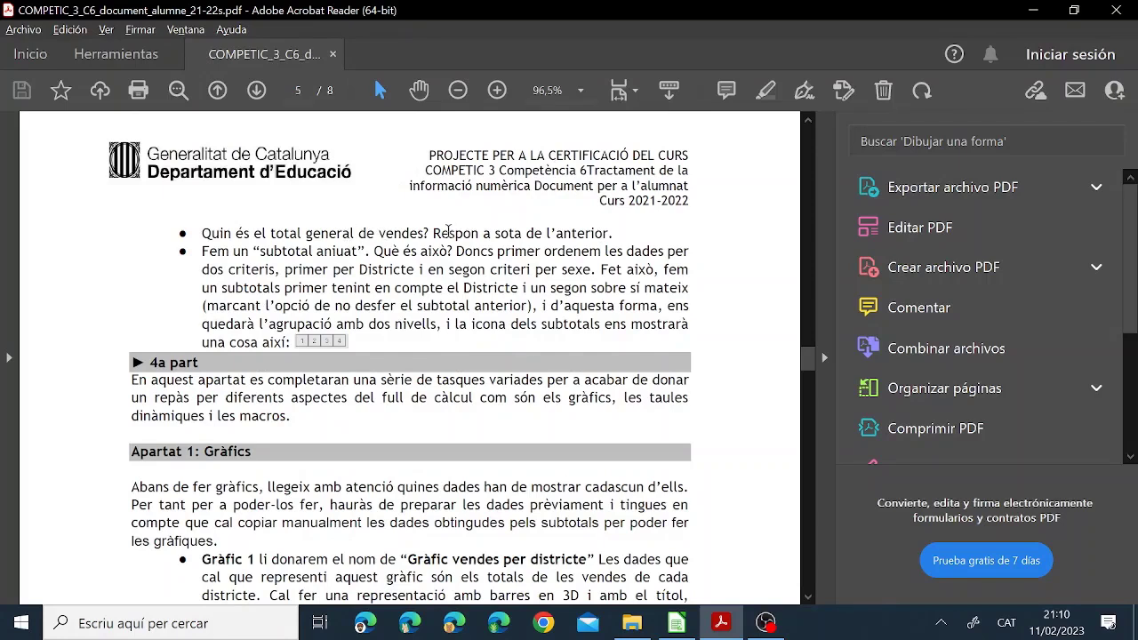
left_click_drag(418, 237, 608, 235)
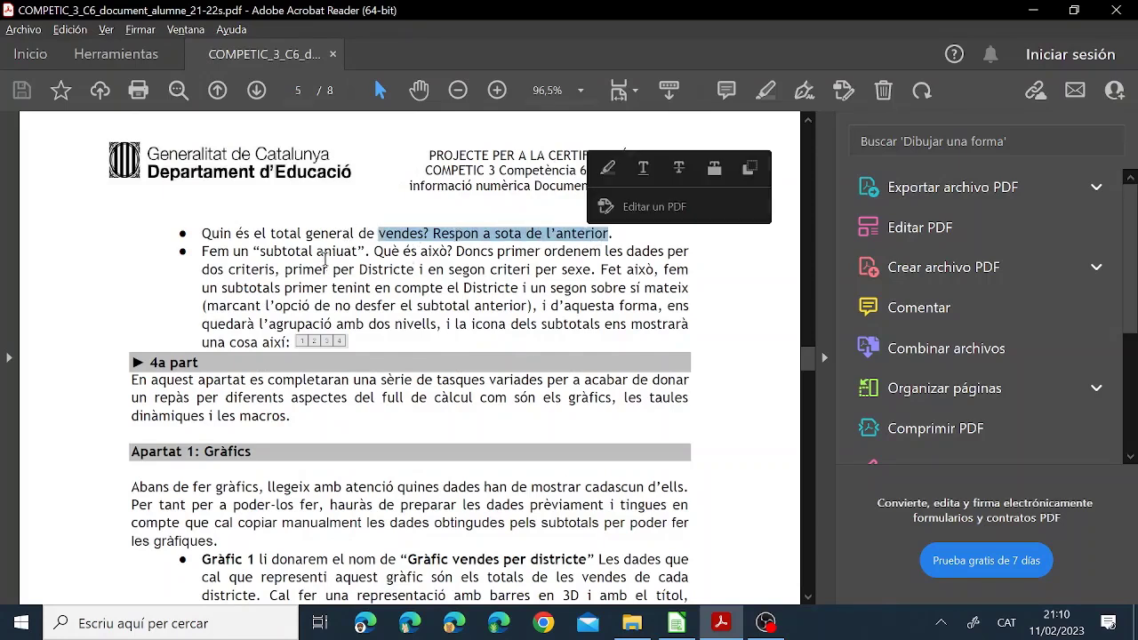
left_click(318, 260)
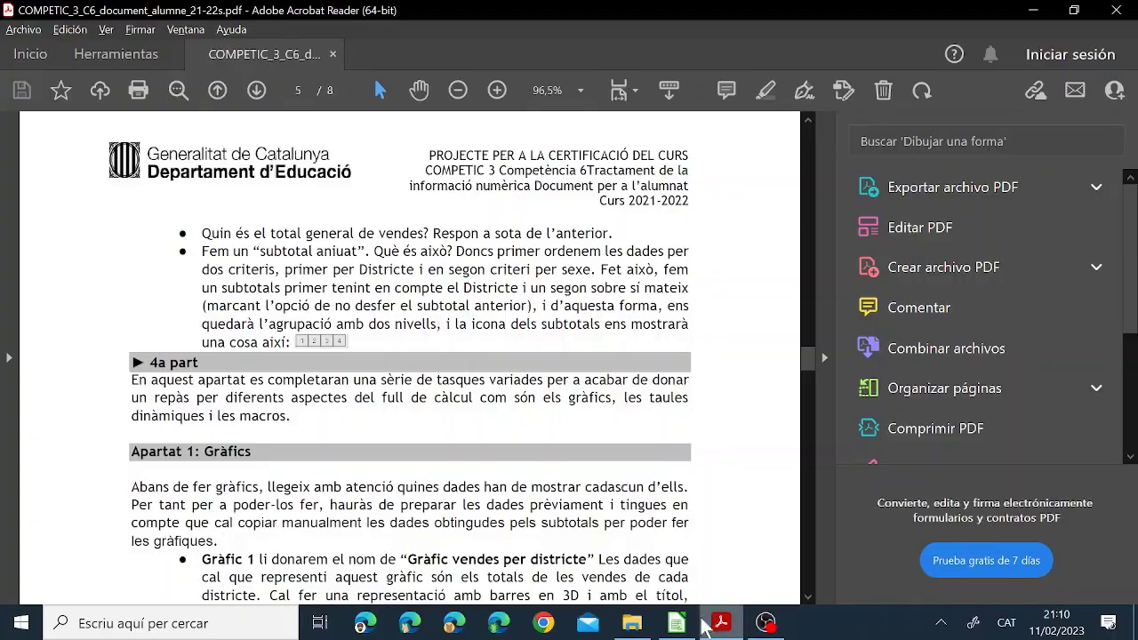
Back in LibreOffice Calc, compare the subtotal outline levels 1 to 5, finishing on level 4 with the district and sex sums
left_click(677, 623)
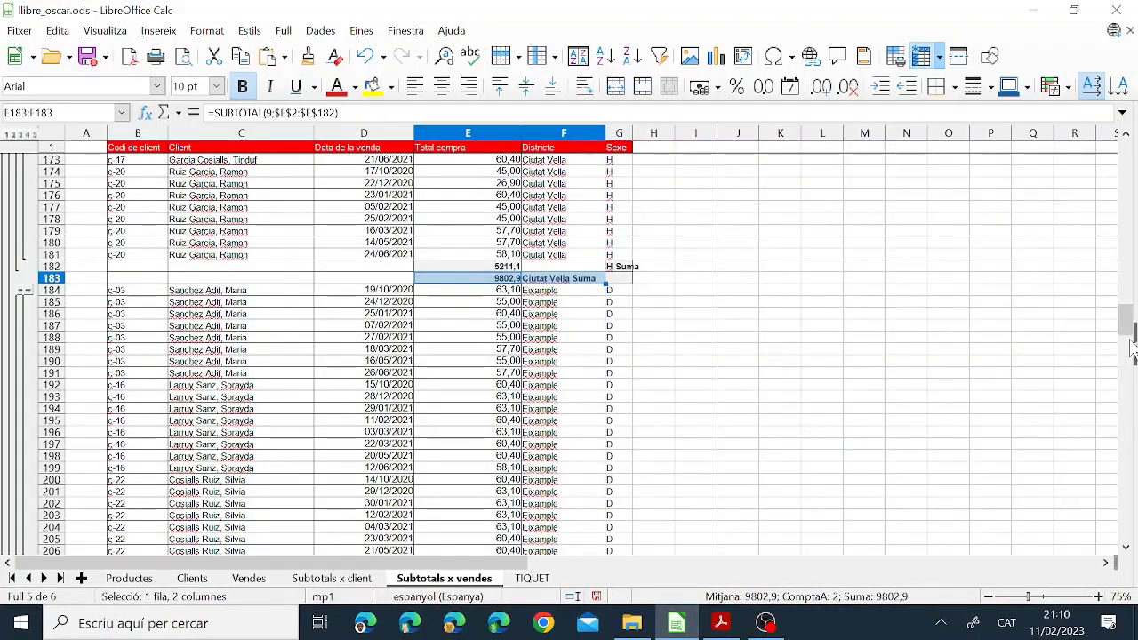
left_click_drag(1125, 320, 1131, 144)
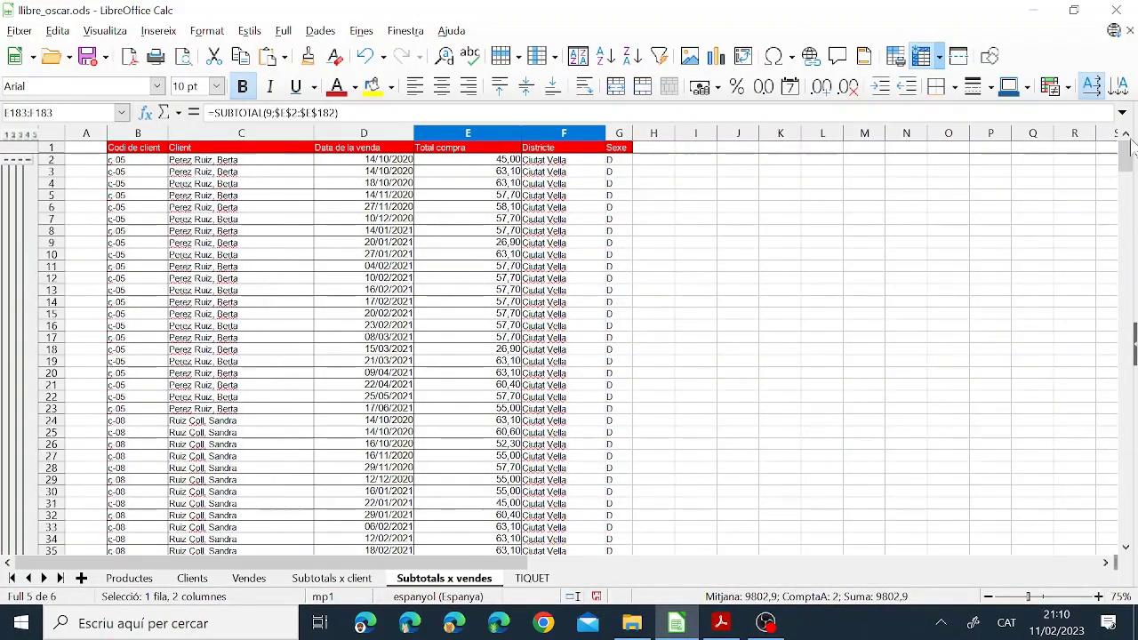
left_click(7, 135)
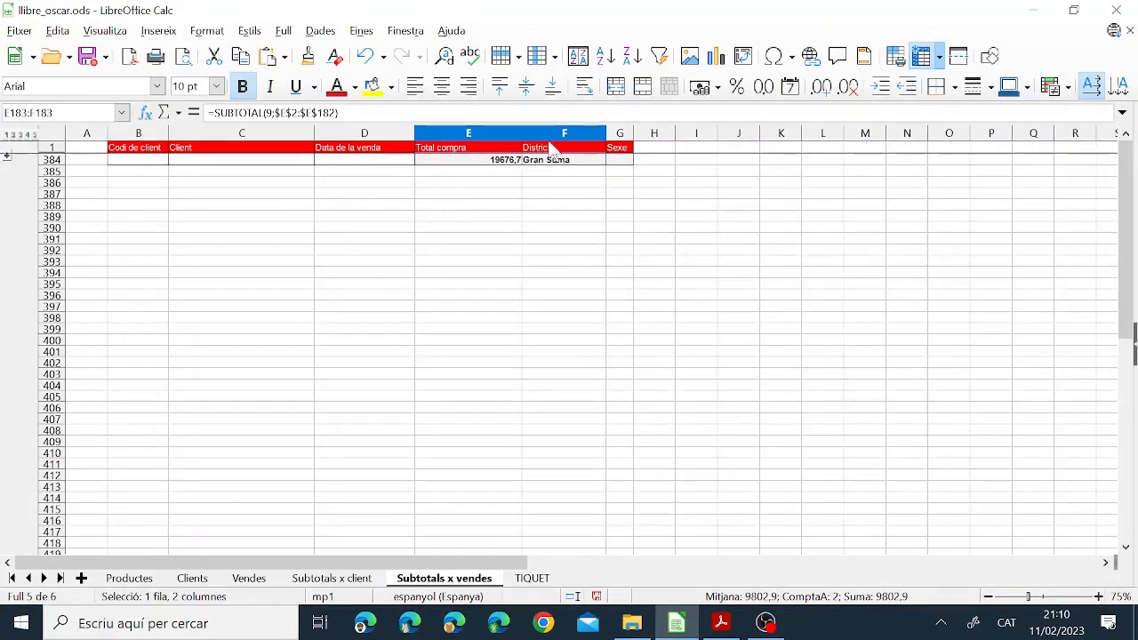
left_click(15, 135)
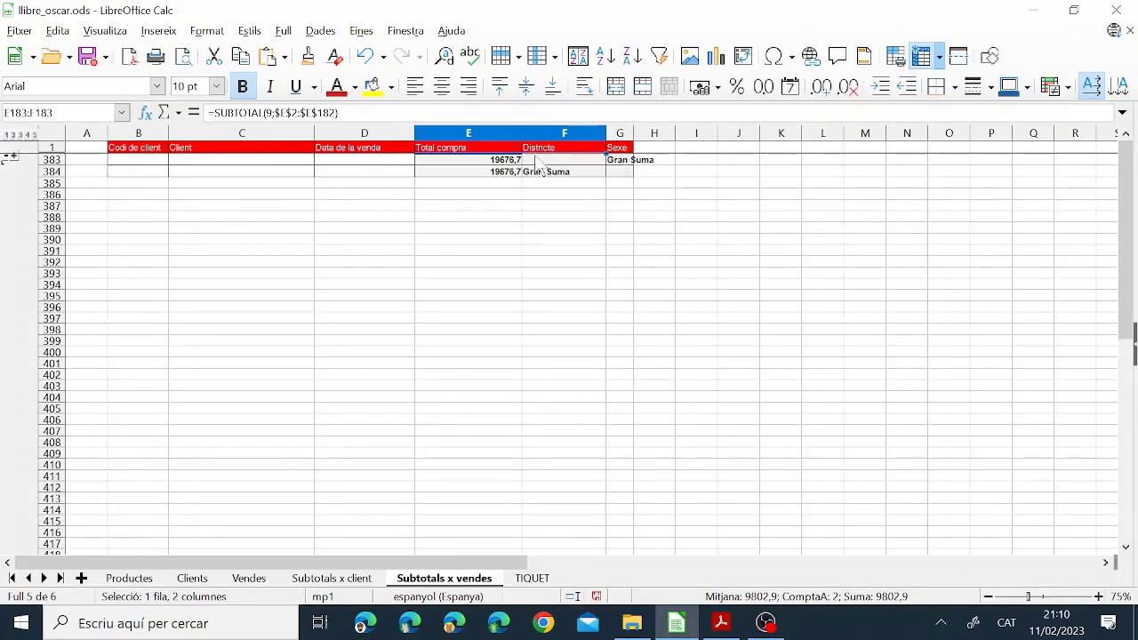
left_click(11, 160)
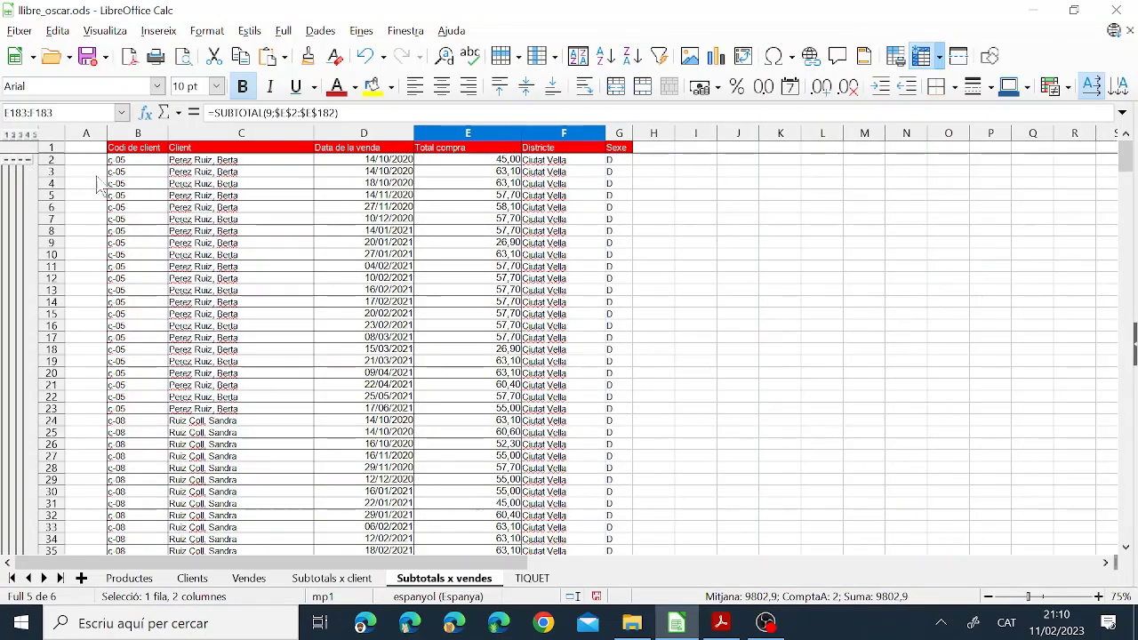
left_click(15, 142)
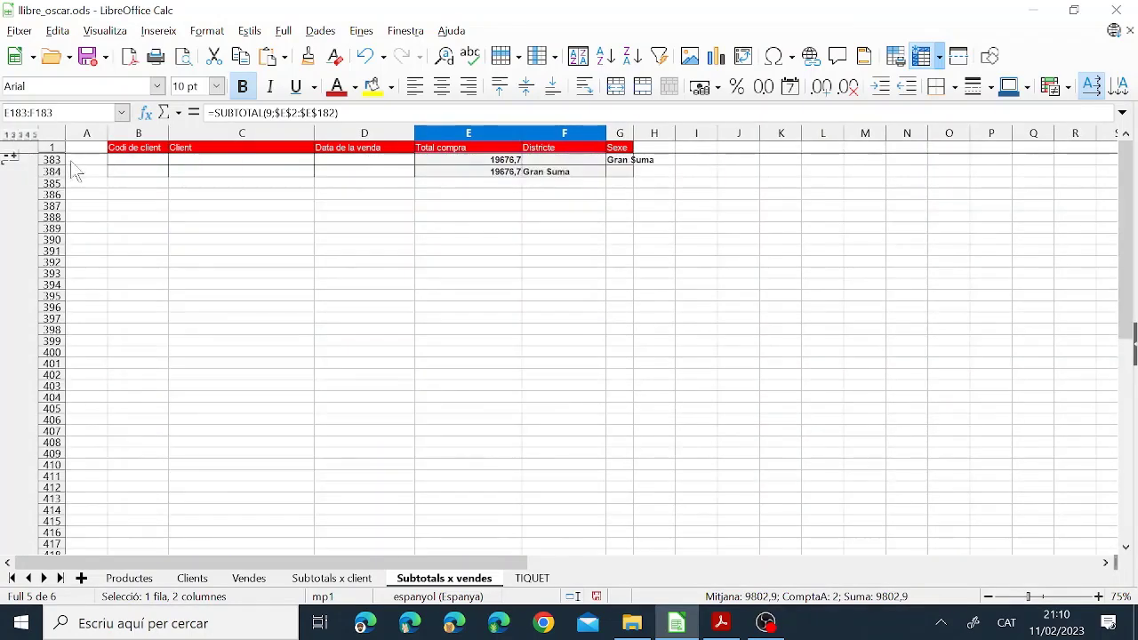
left_click(22, 136)
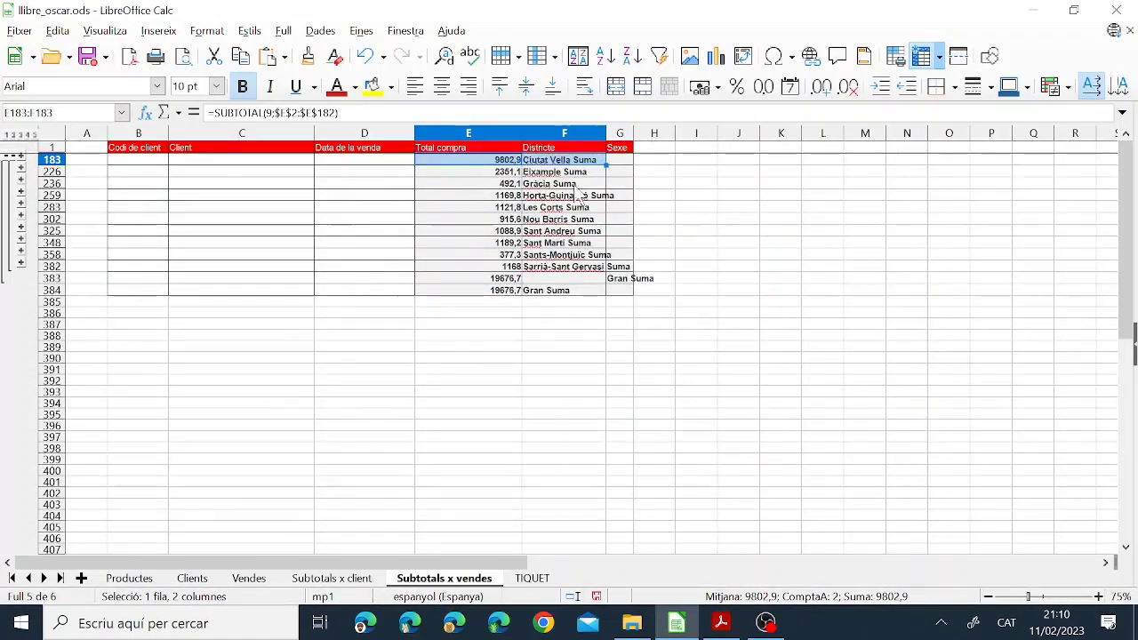
left_click(29, 136)
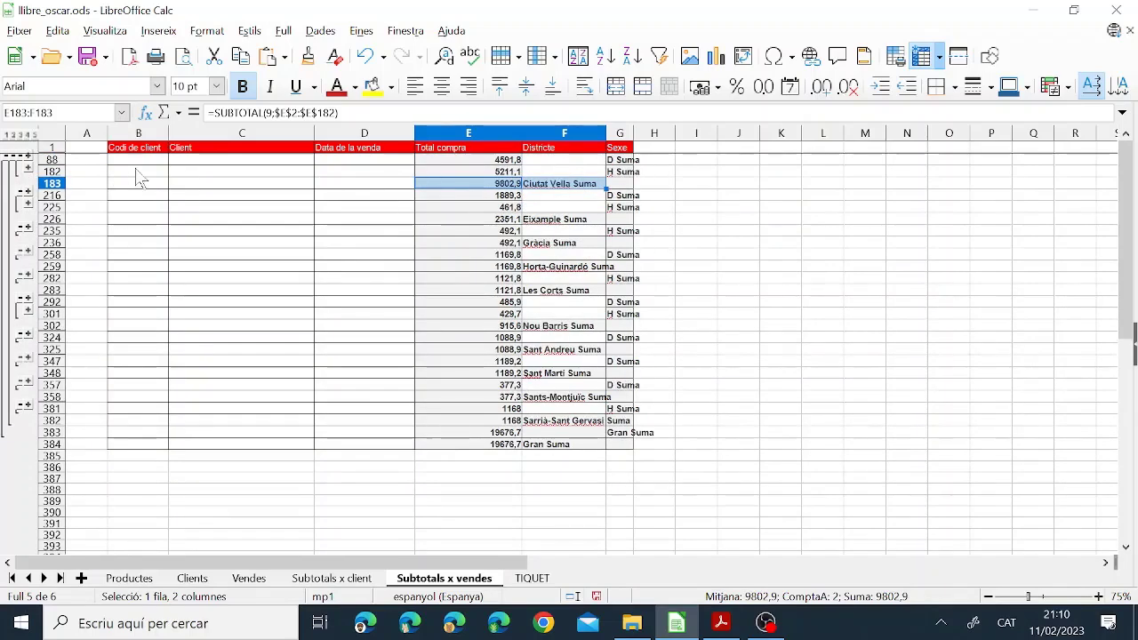
left_click(35, 136)
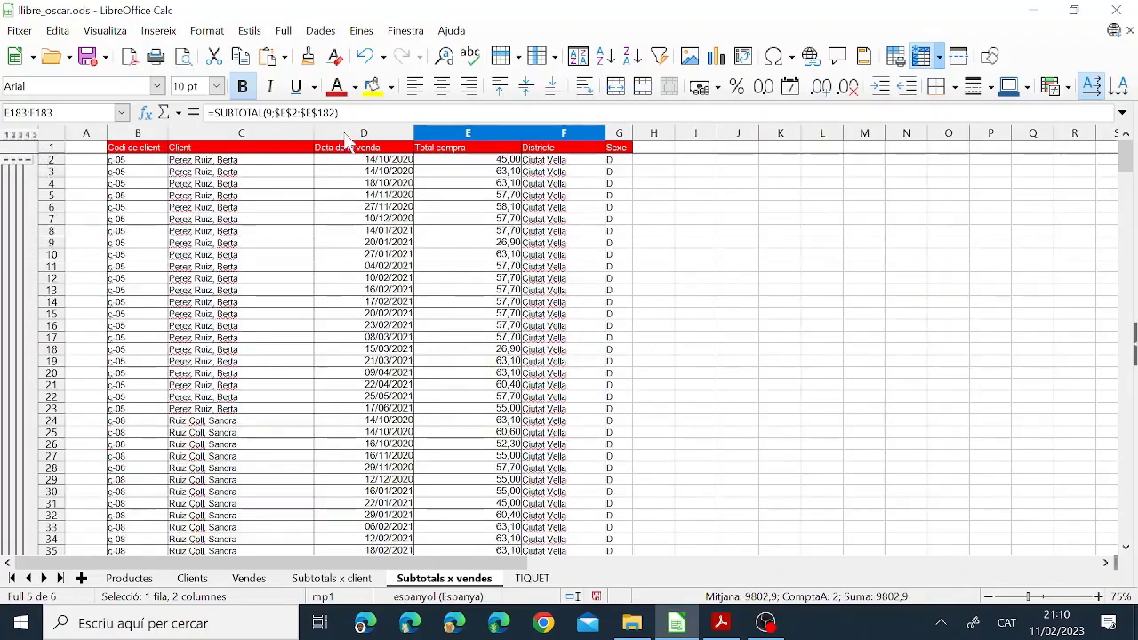
left_click(27, 136)
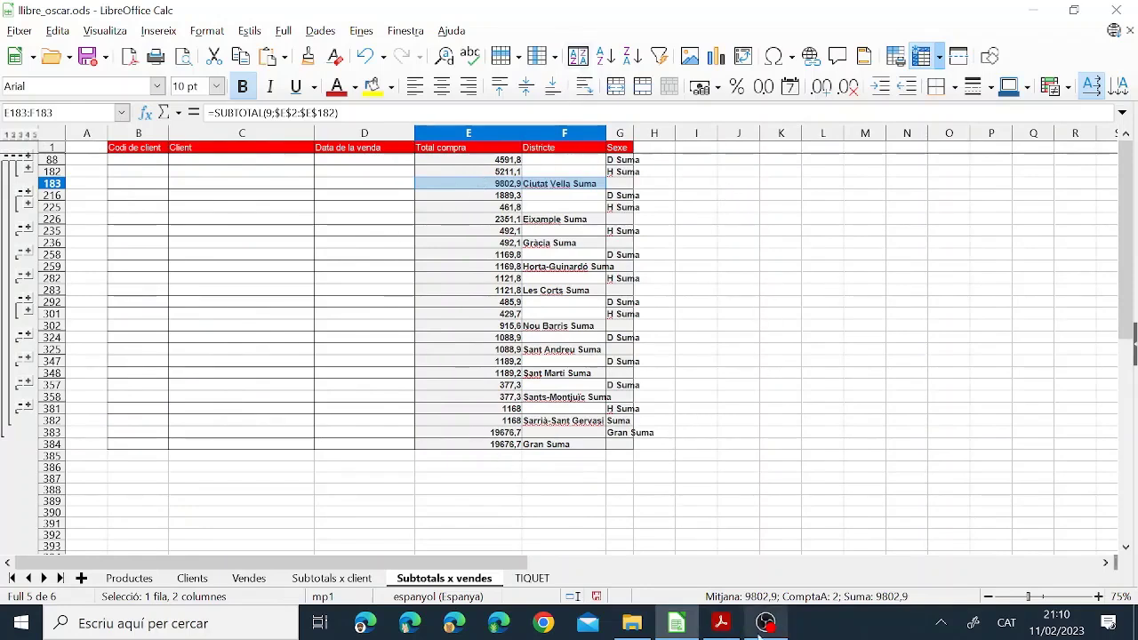
Read the nested subtotal task and the part 4 chart requirements in the assignment PDF, and compare them with the district subtotals in Calc
left_click(721, 622)
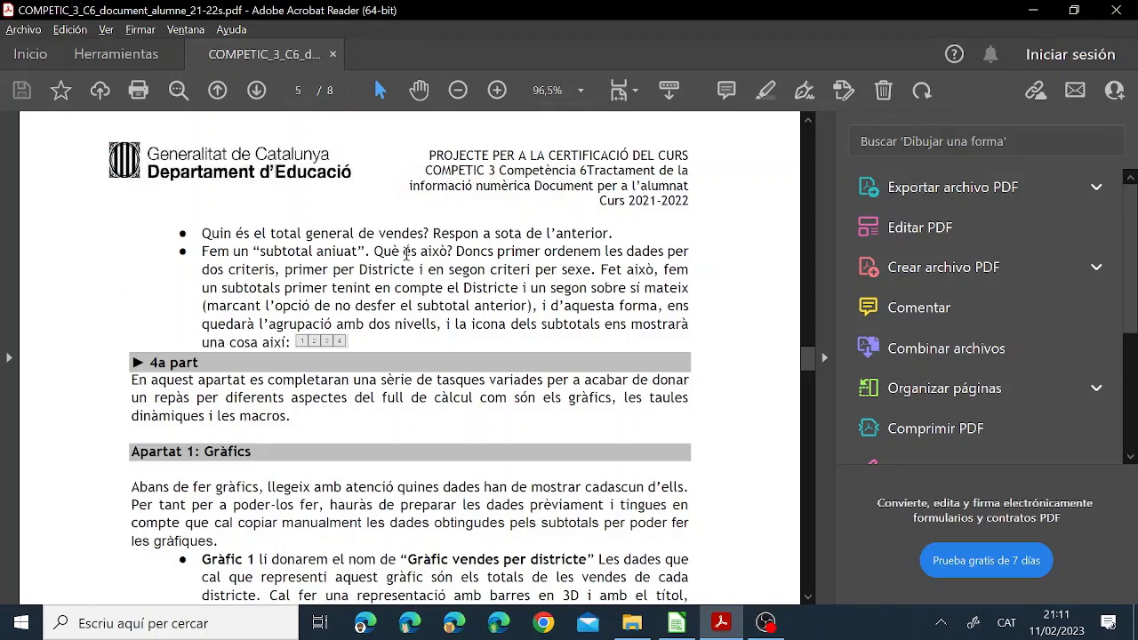
scroll(407, 252, "up", 1)
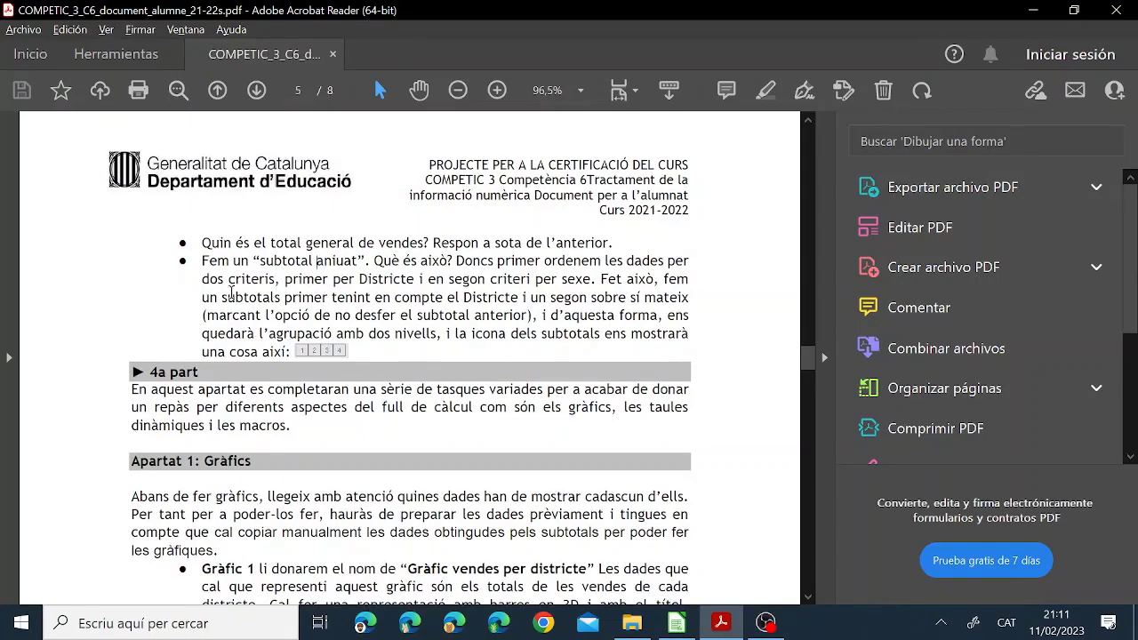
scroll(175, 372, "down", 4)
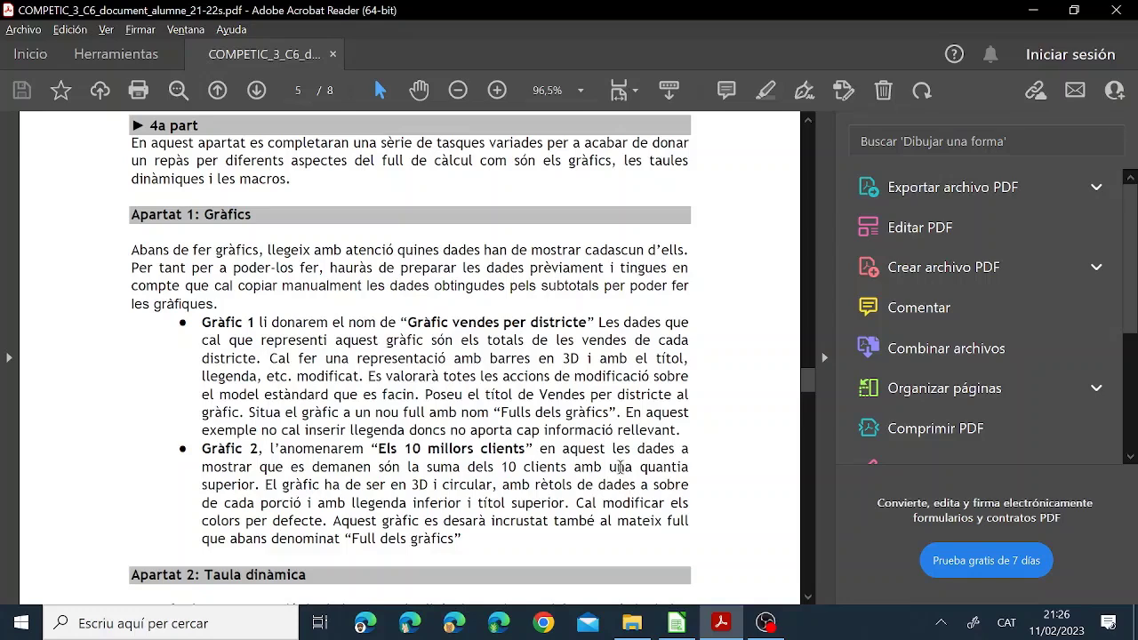
left_click(677, 623)
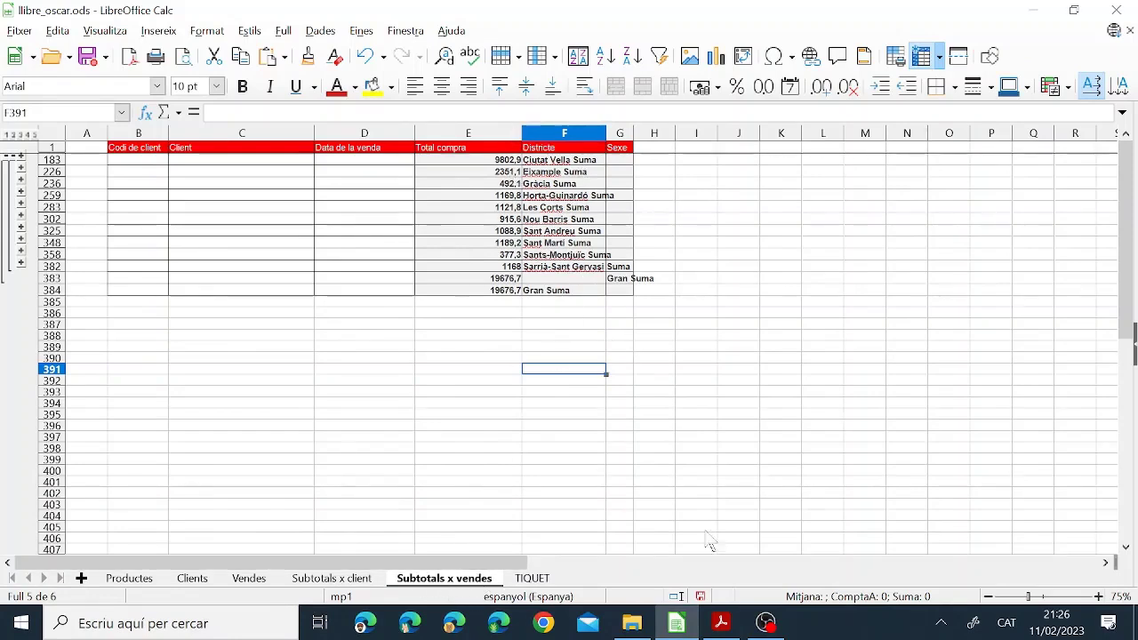
Check the Gràfic 1 sheet requirement in the assignment PDF, and add a new sheet after TIQUET in the Calc workbook
left_click(721, 623)
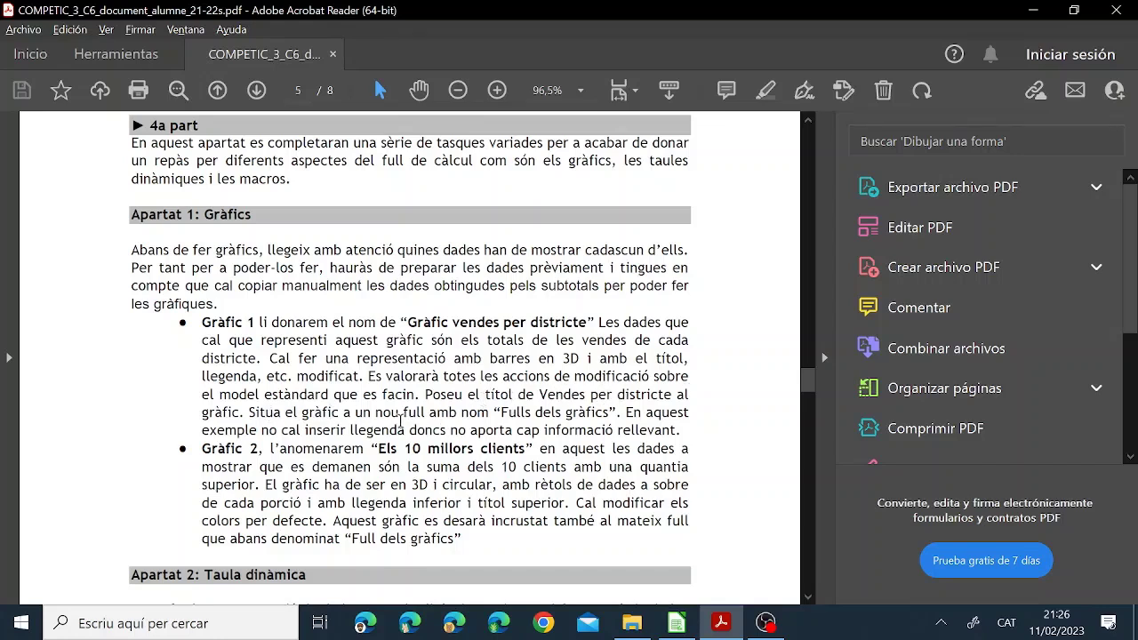
left_click_drag(503, 415, 610, 415)
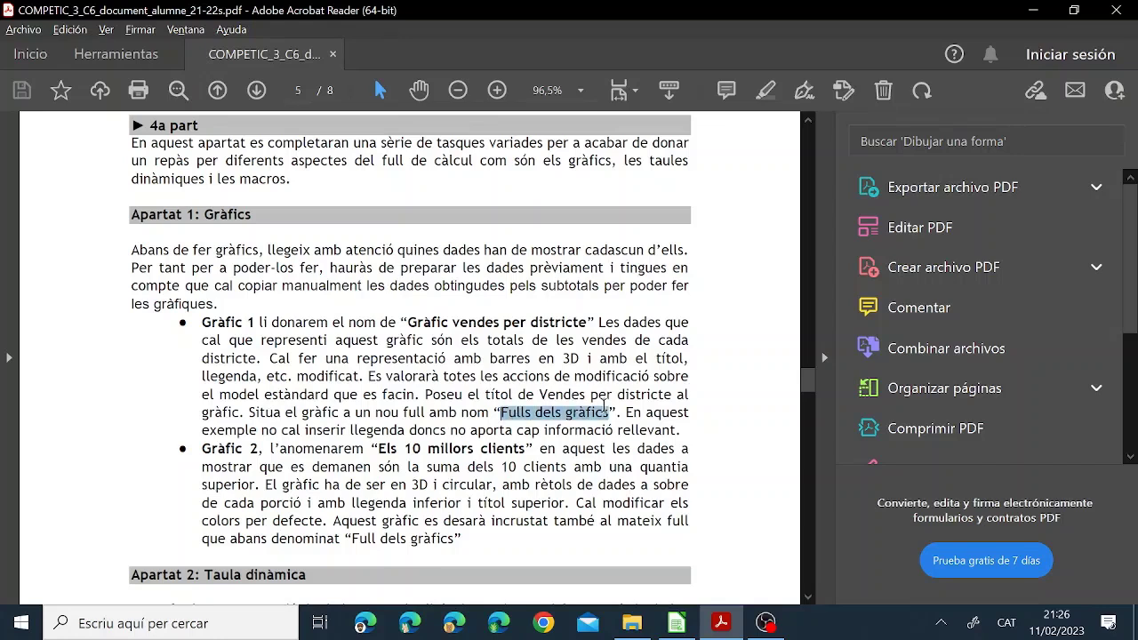
left_click(388, 336)
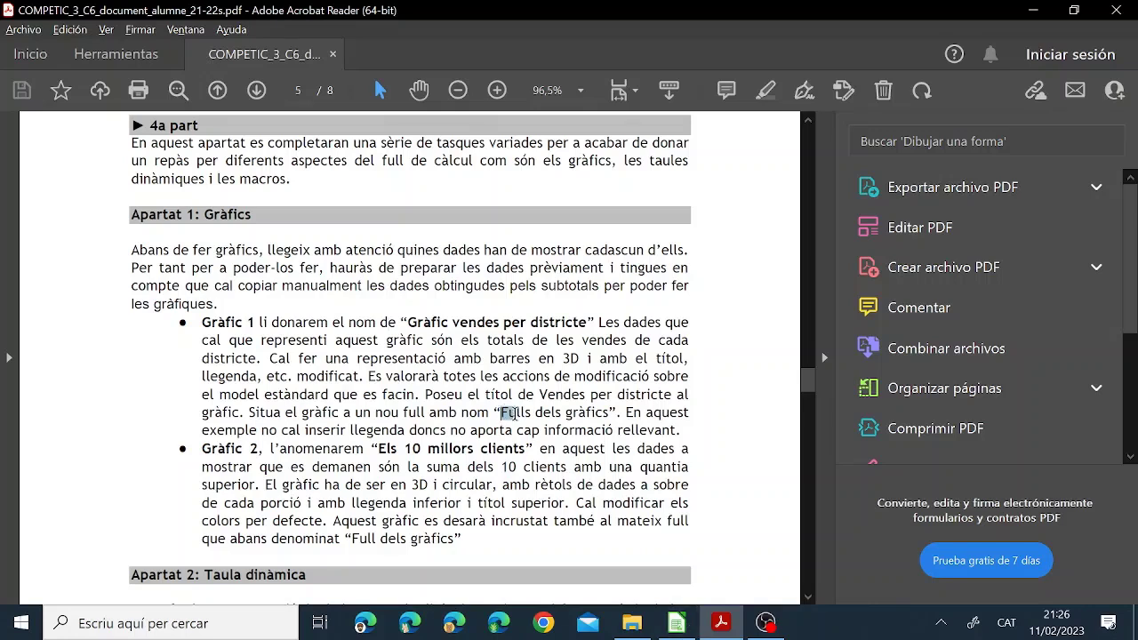
left_click_drag(508, 414, 612, 412)
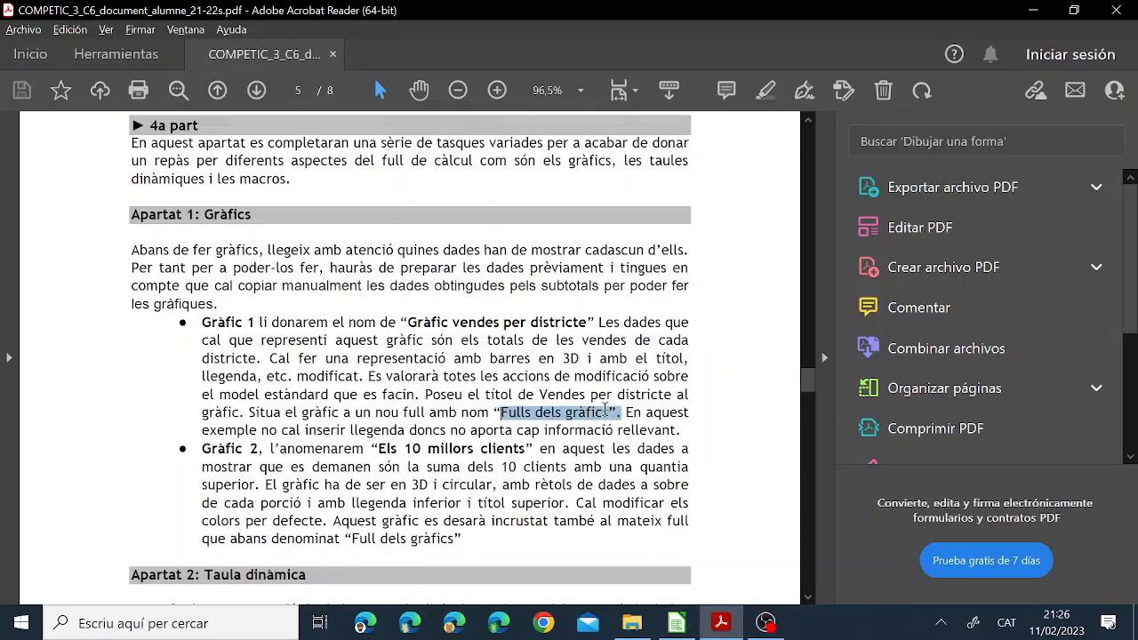
left_click(504, 415)
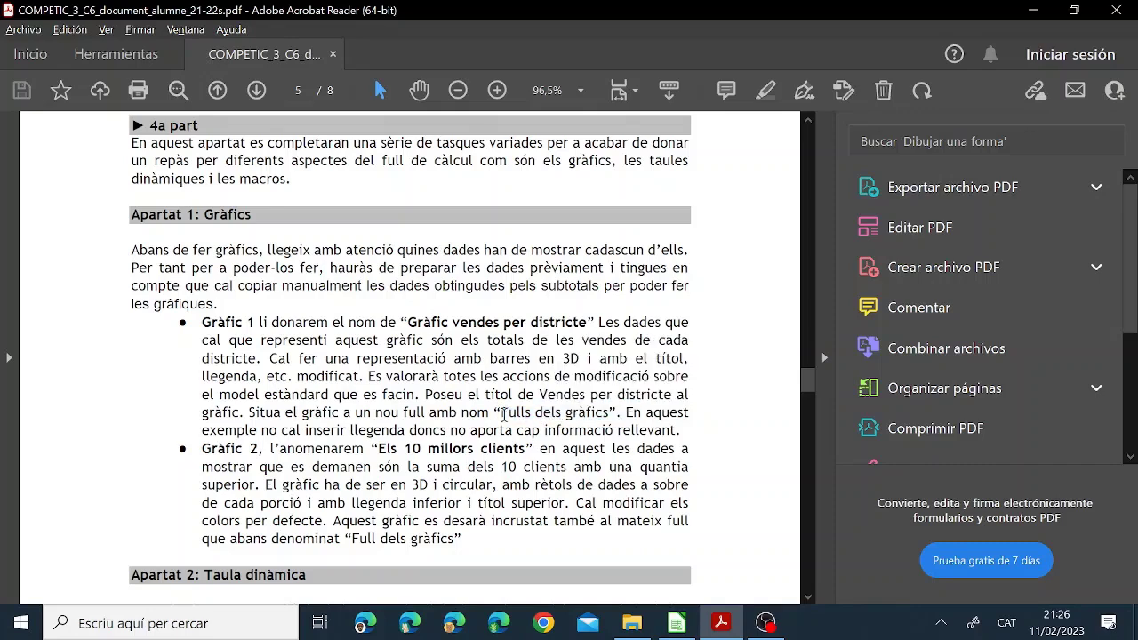
key("alt+Tab")
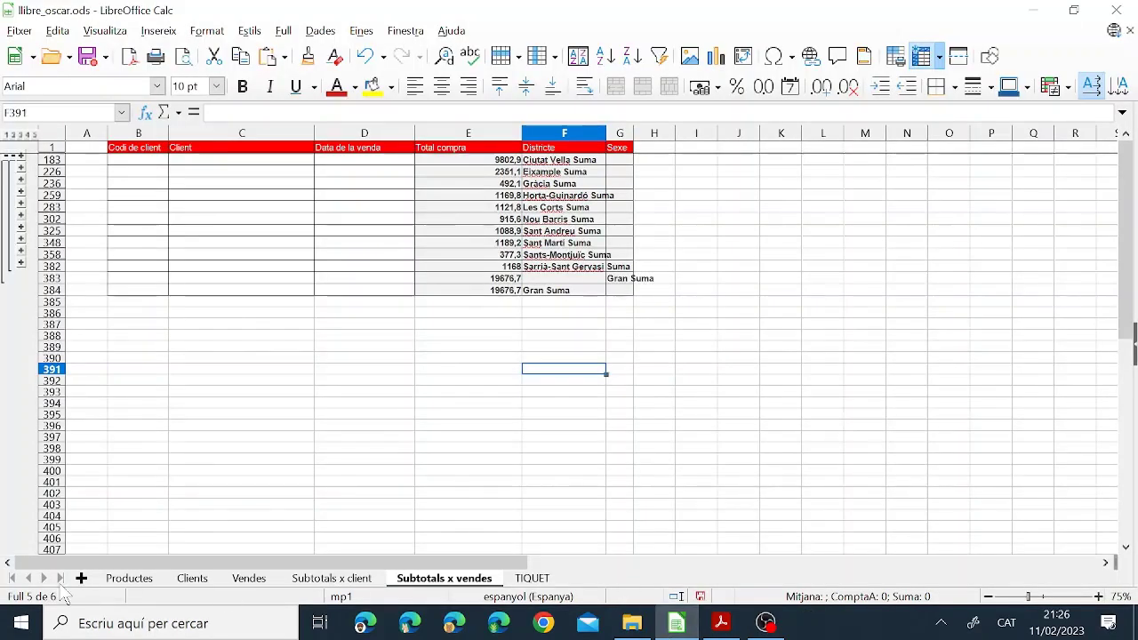
left_click(81, 579)
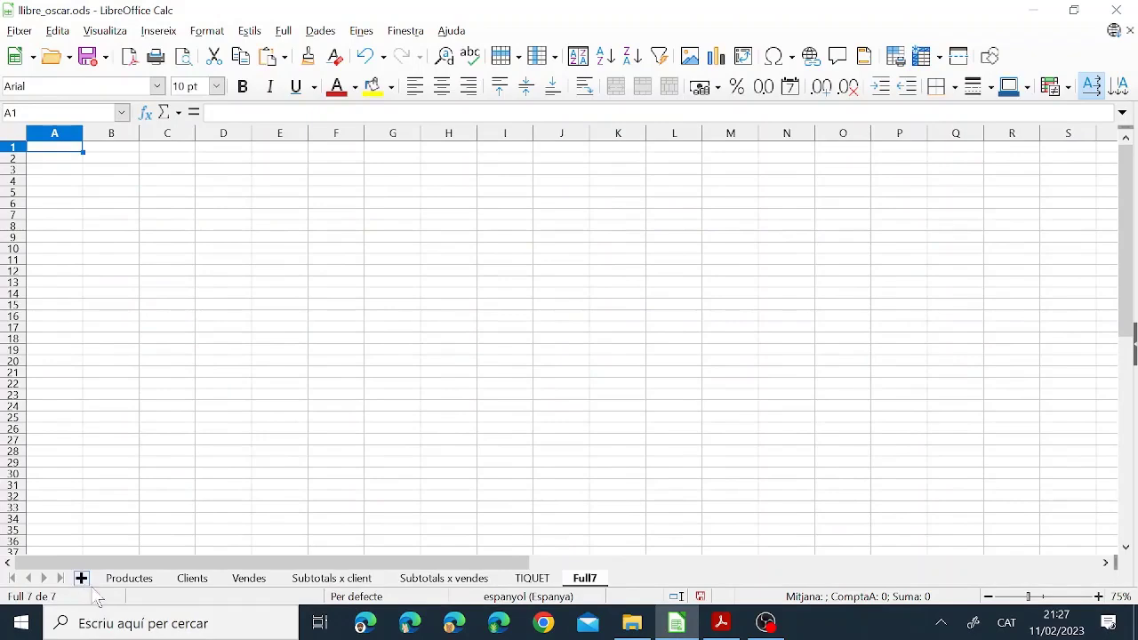
Move the new sheet before TIQUET and rename it "Full dels gràfics"
left_click_drag(565, 585, 525, 582)
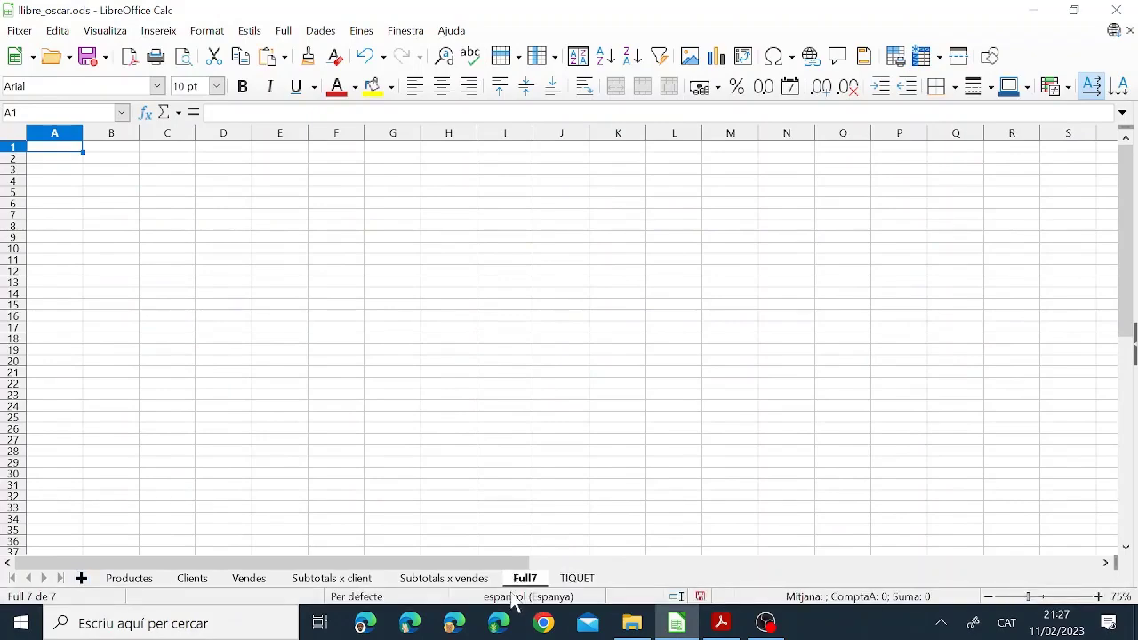
double_click(526, 580)
type("Full dels")
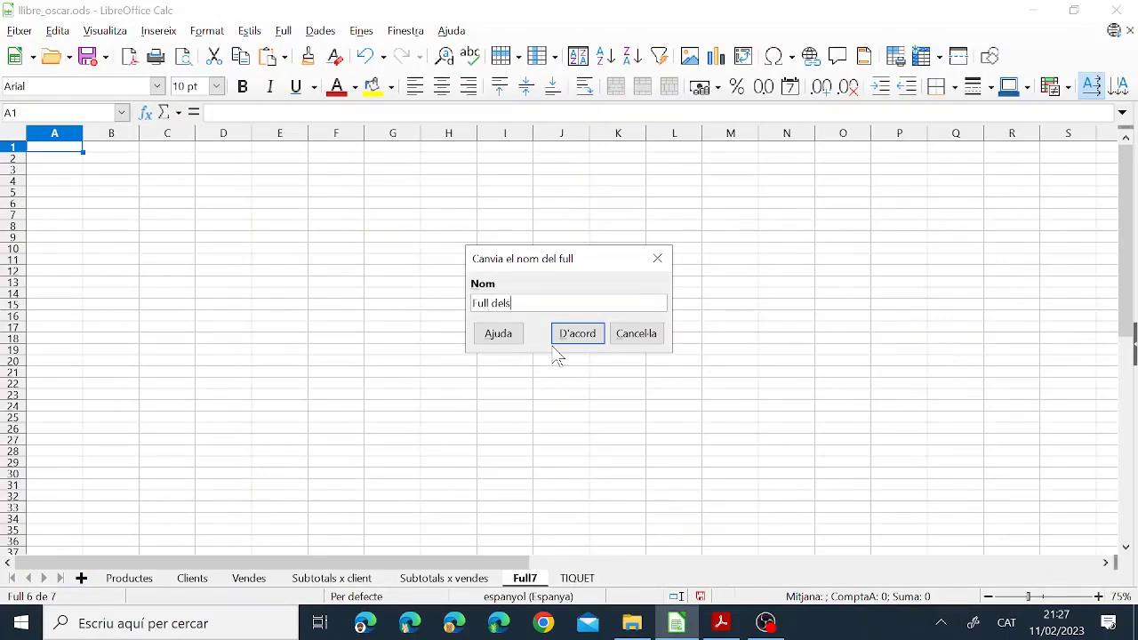
type(" gràfics")
key("Return")
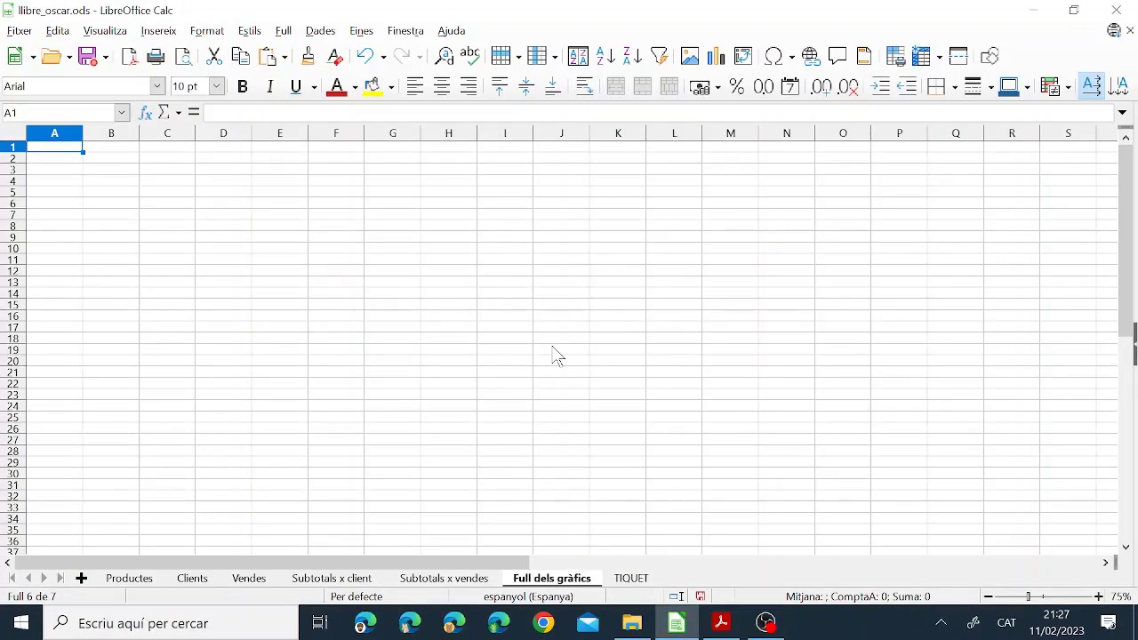
Try to copy the Total compra and Districte subtotals from Subtotals x vendes as one block into Full dels gràfics, and undo the paste
left_click(341, 580)
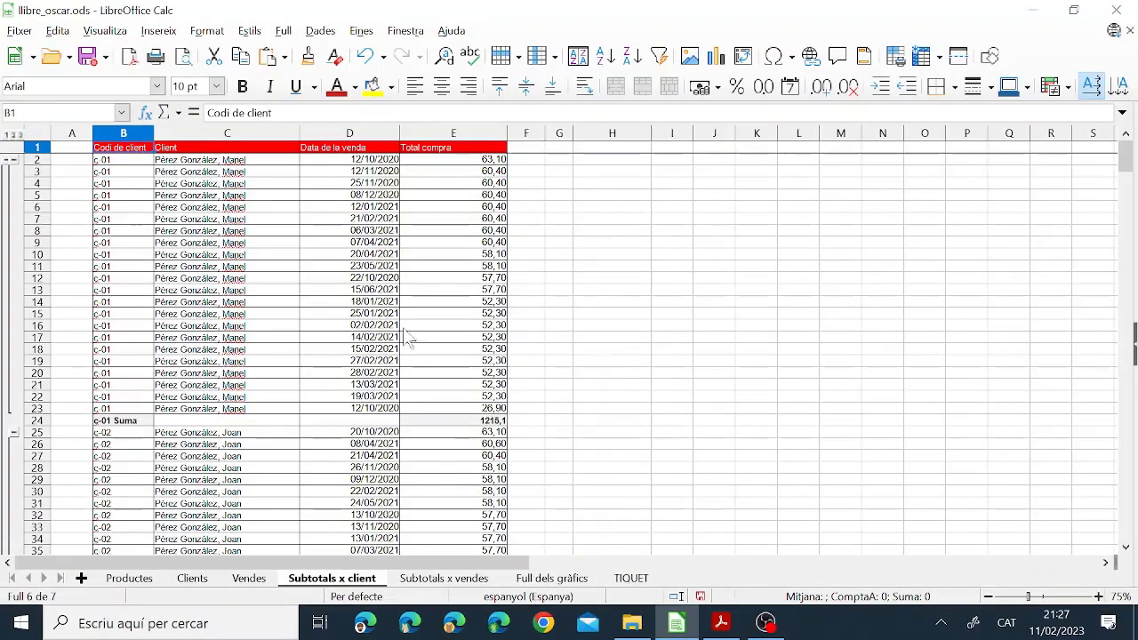
left_click(451, 580)
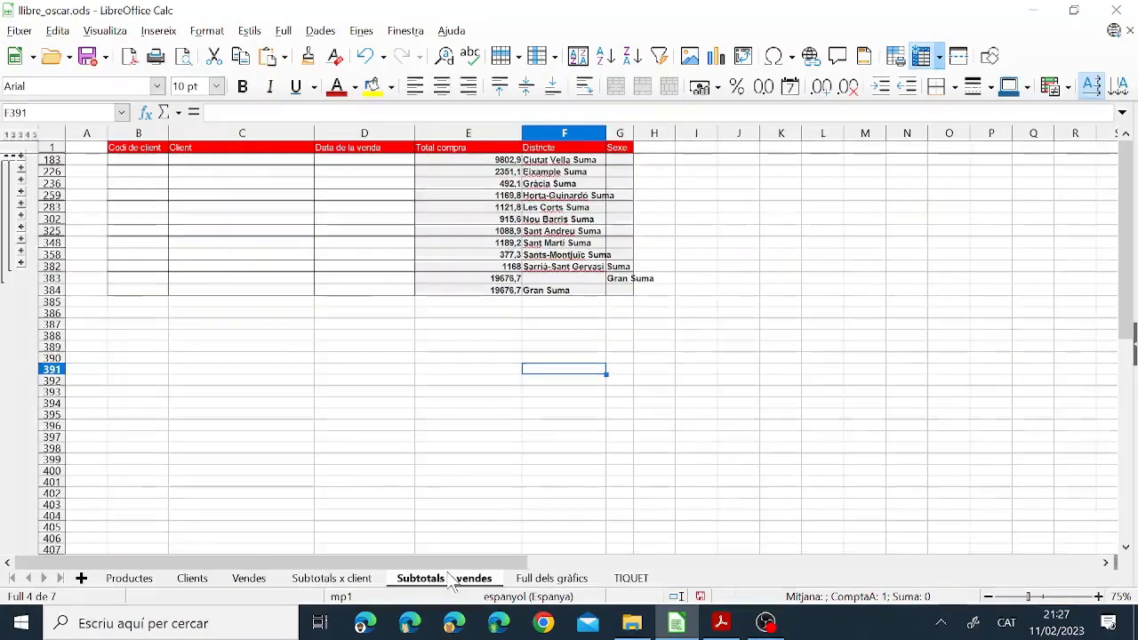
left_click(489, 148)
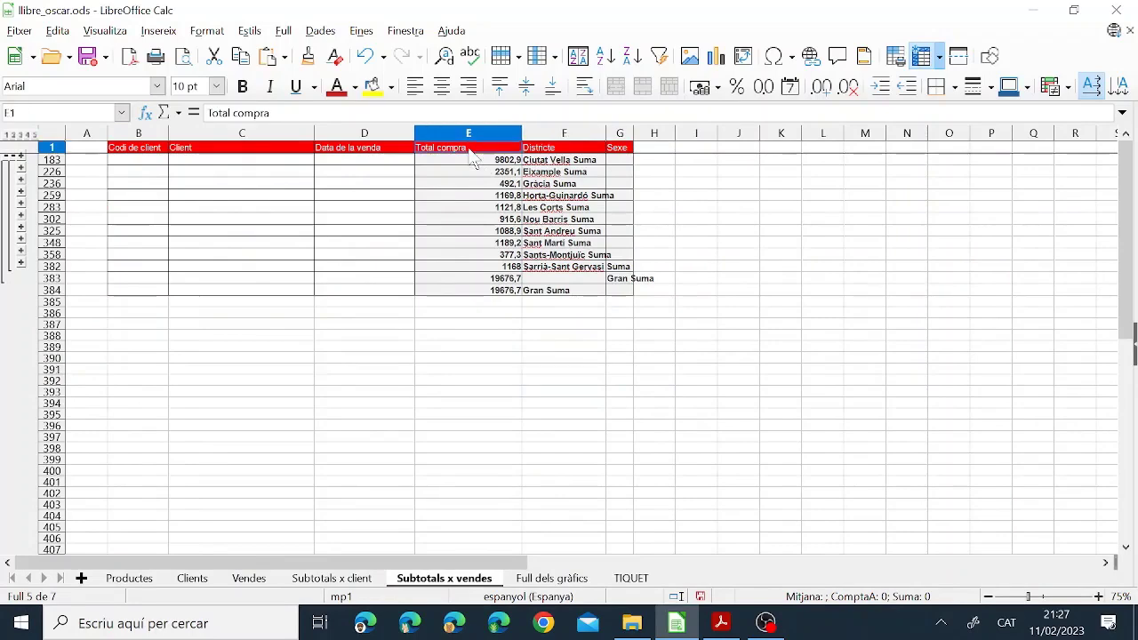
left_click_drag(498, 149, 579, 277)
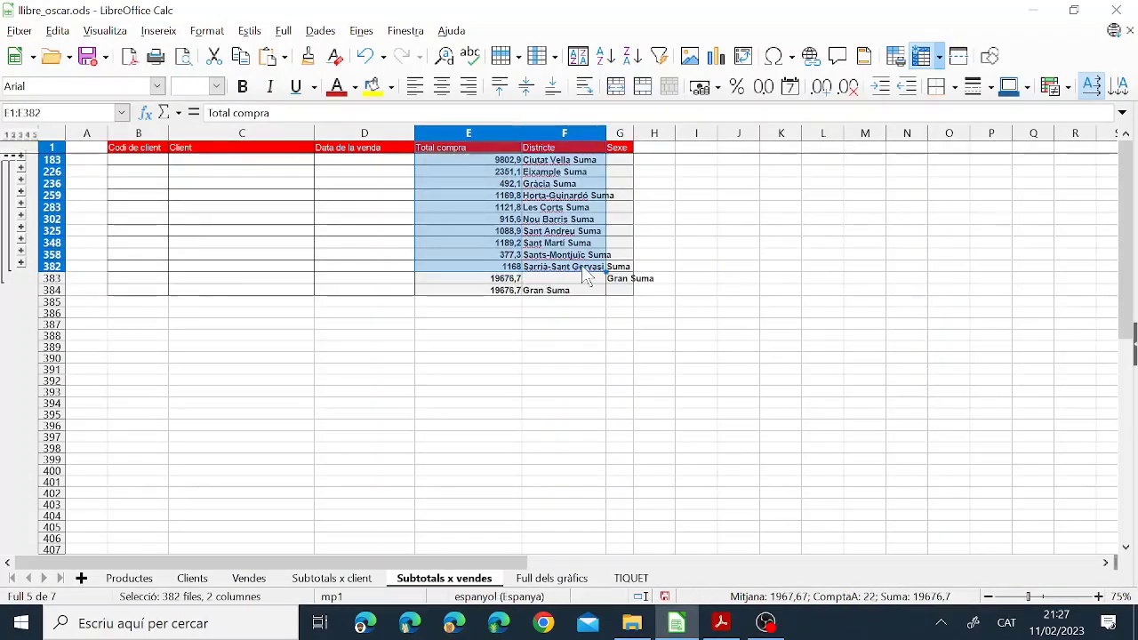
left_click(240, 55)
left_click(560, 579)
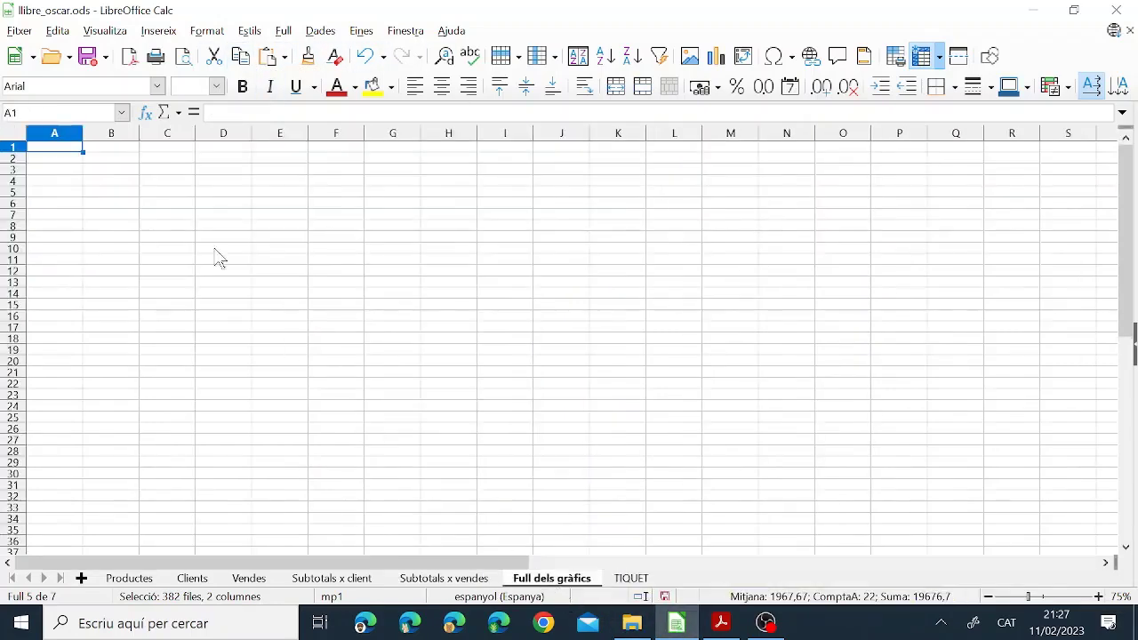
left_click(271, 56)
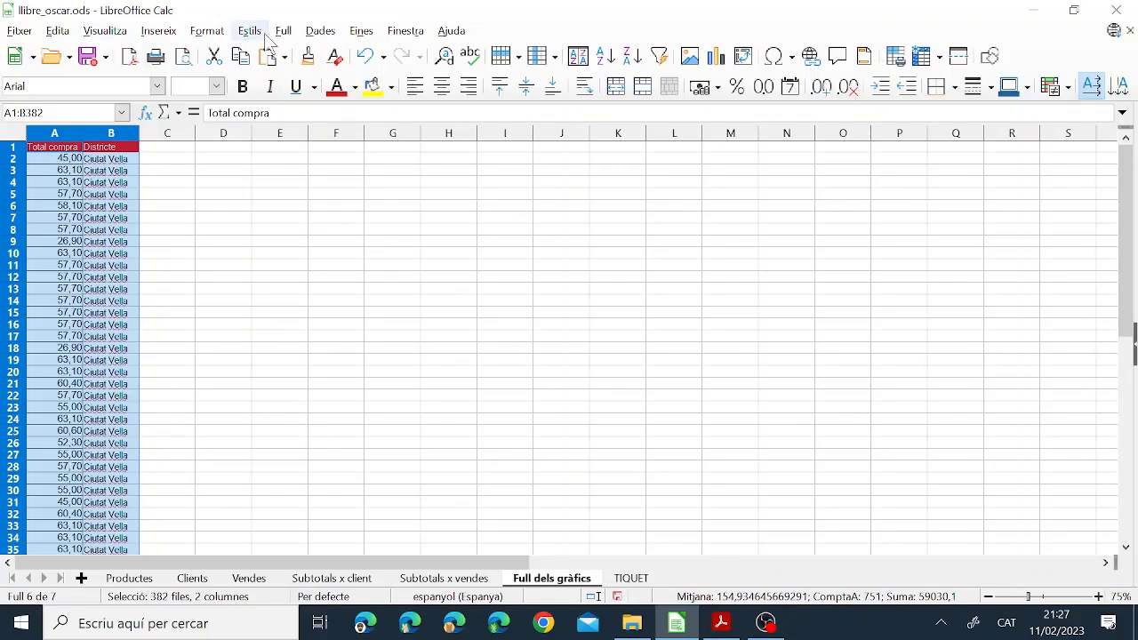
left_click(364, 56)
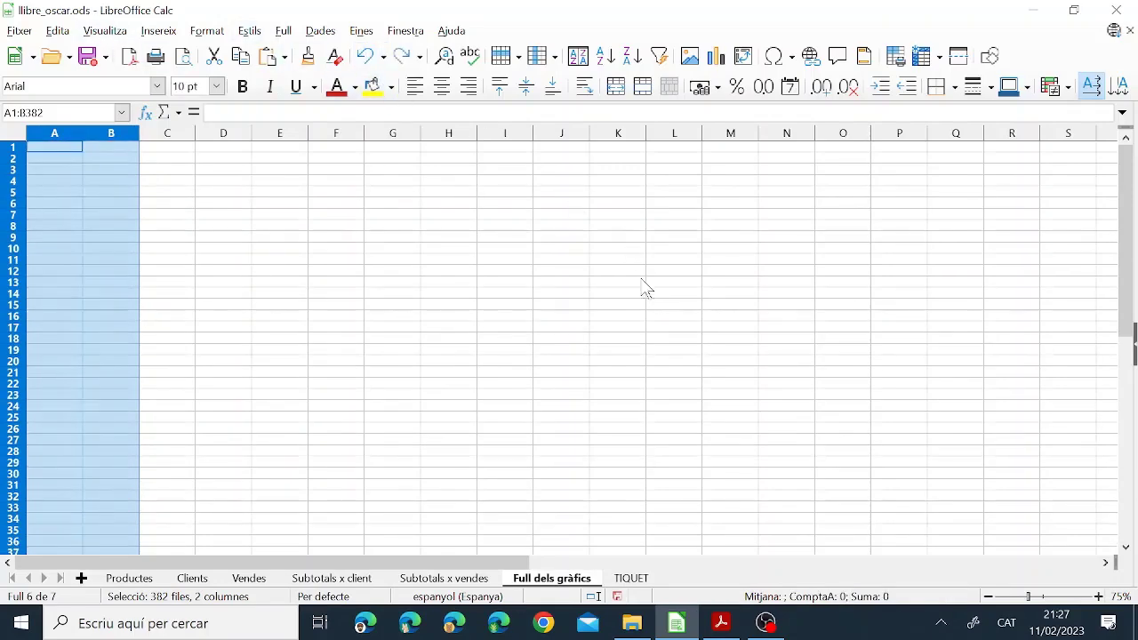
Copy the two headers and the district subtotal rows from Subtotals x vendes as a multiple selection, and paste them at A1 of Full dels gràfics
left_click(476, 580)
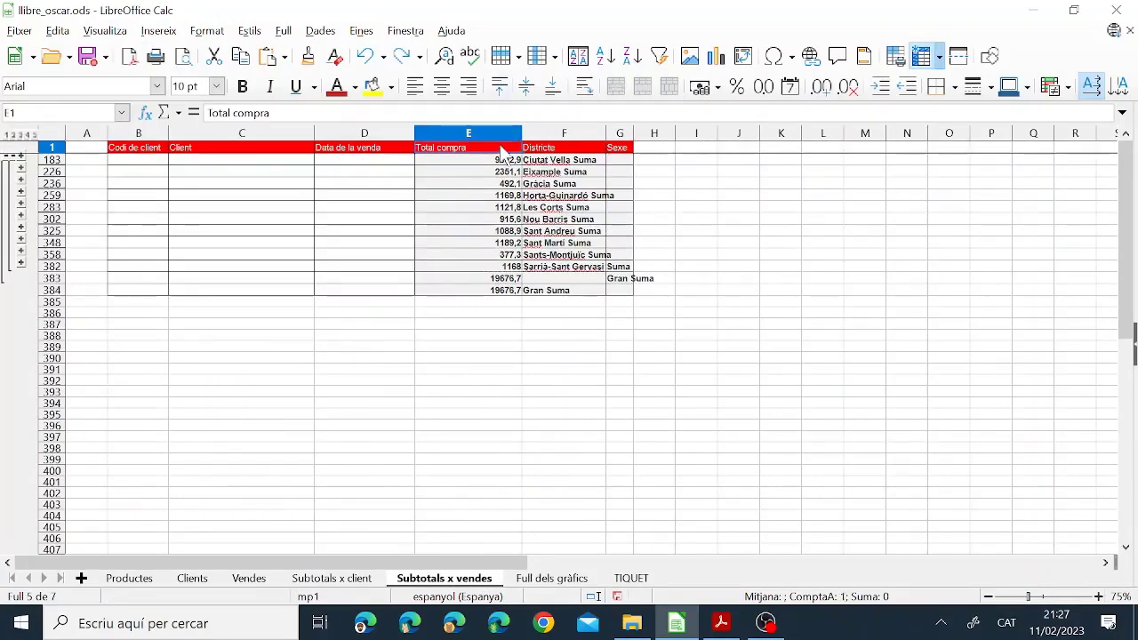
left_click(555, 150, "shift")
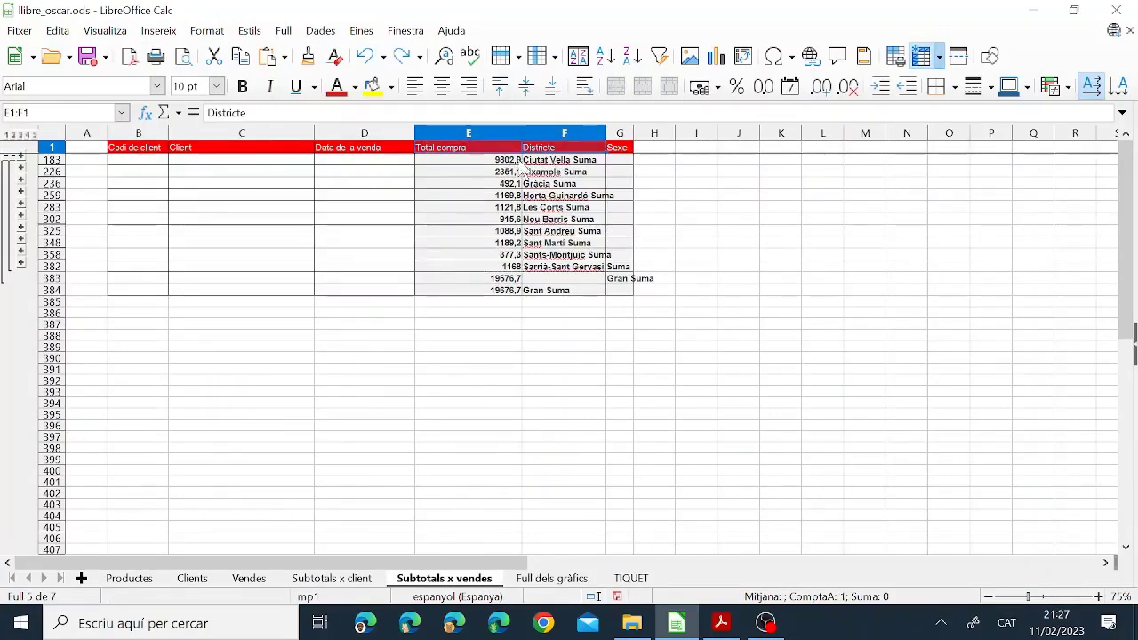
left_click_drag(474, 161, 576, 246)
left_click_drag(497, 235, 560, 234)
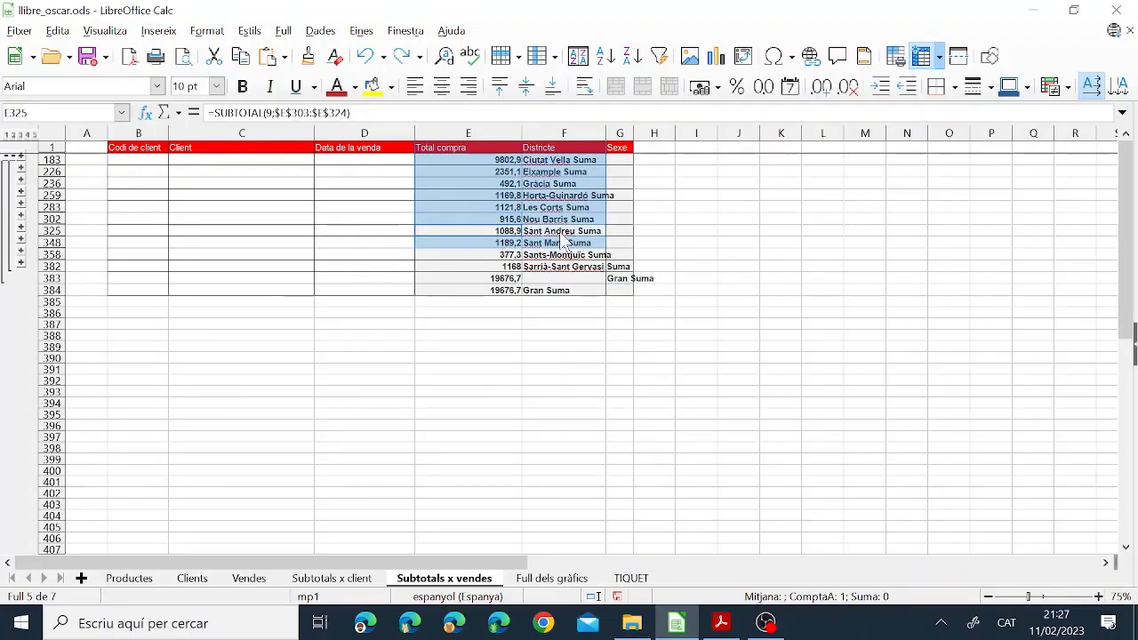
left_click_drag(491, 244, 571, 245)
left_click_drag(501, 233, 558, 268)
left_click(501, 257, "ctrl")
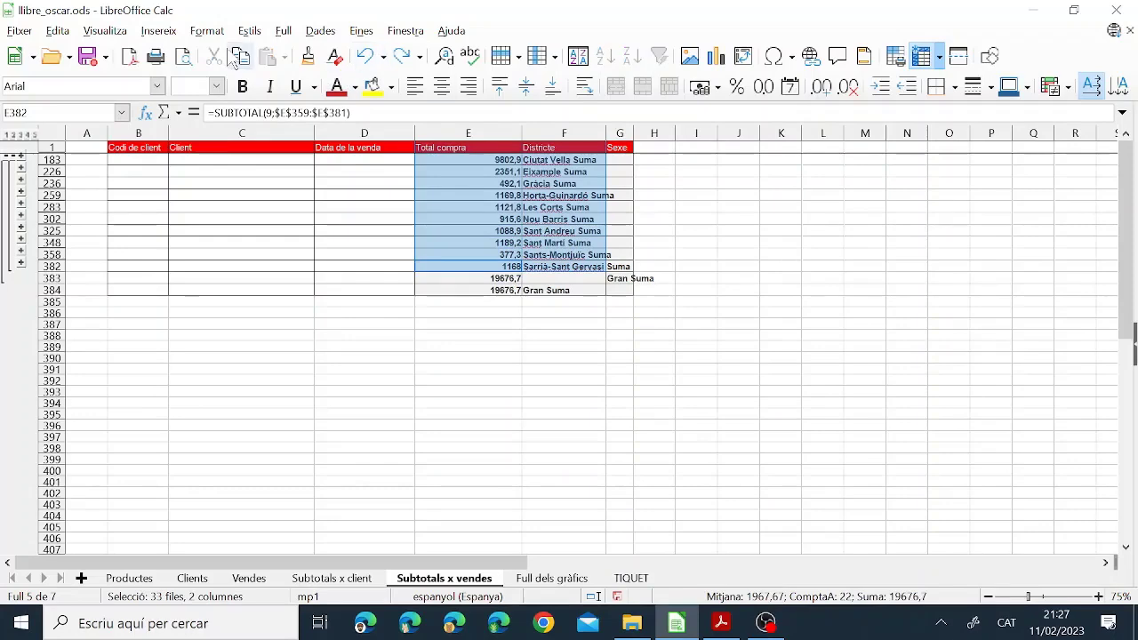
left_click(241, 57)
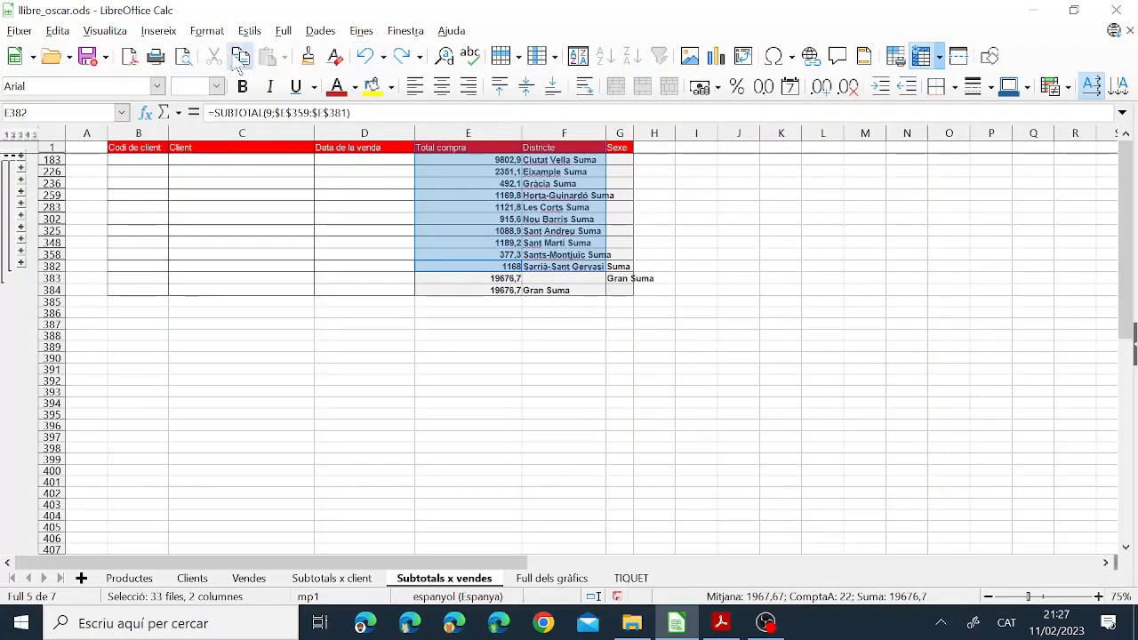
left_click(558, 580)
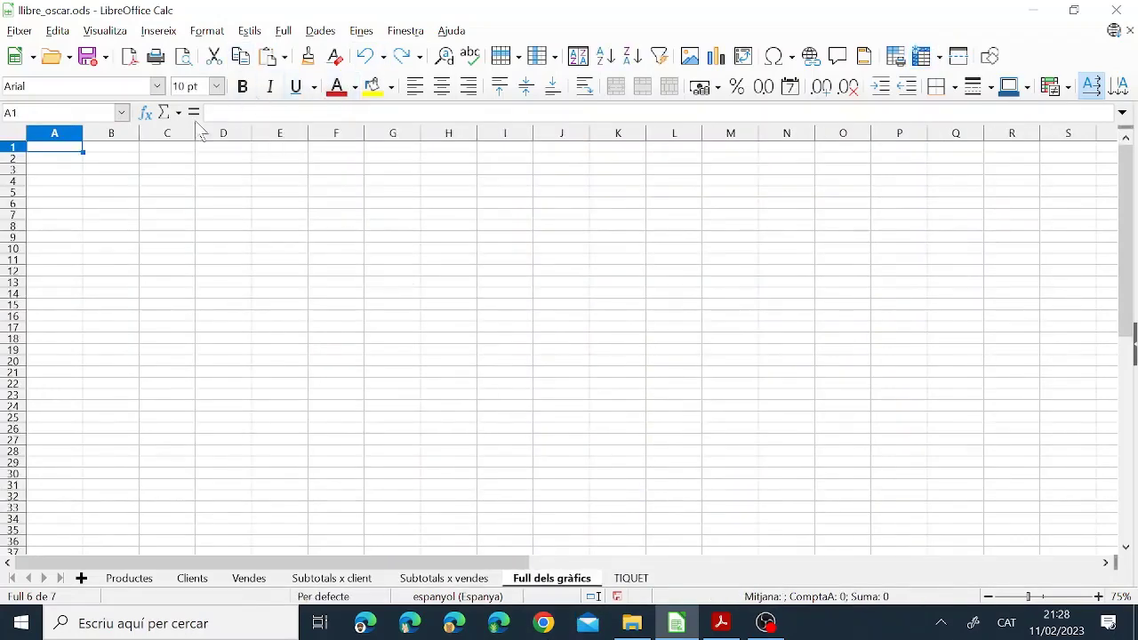
left_click(268, 56)
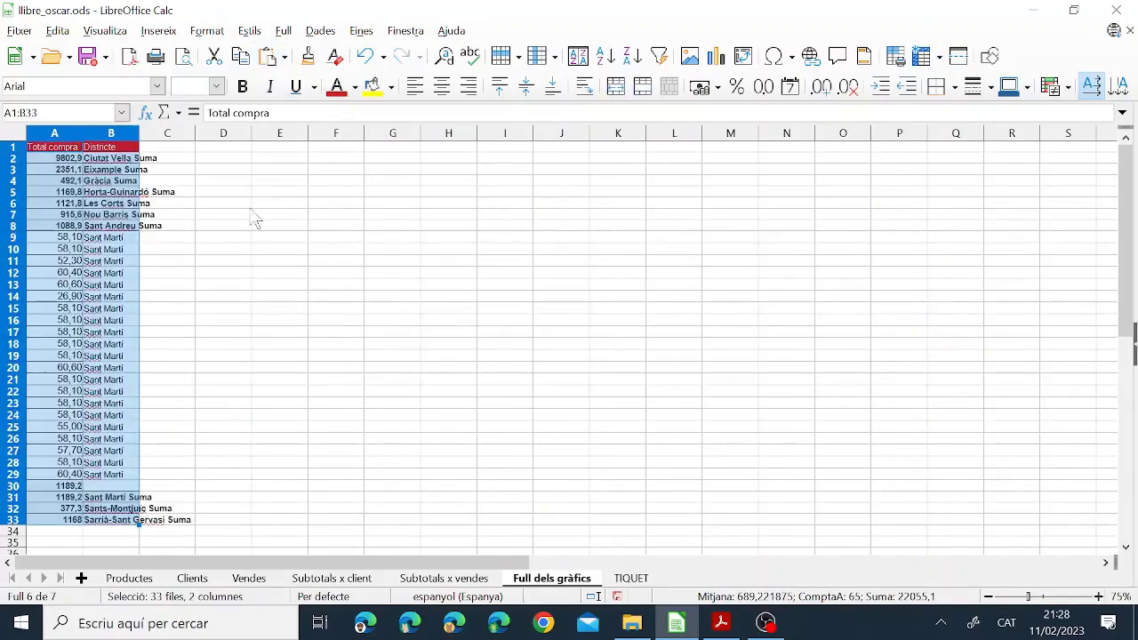
Delete the extra Sant Martí rows 9 to 30 and fit the widths of columns A and B to their contents
left_click(133, 309)
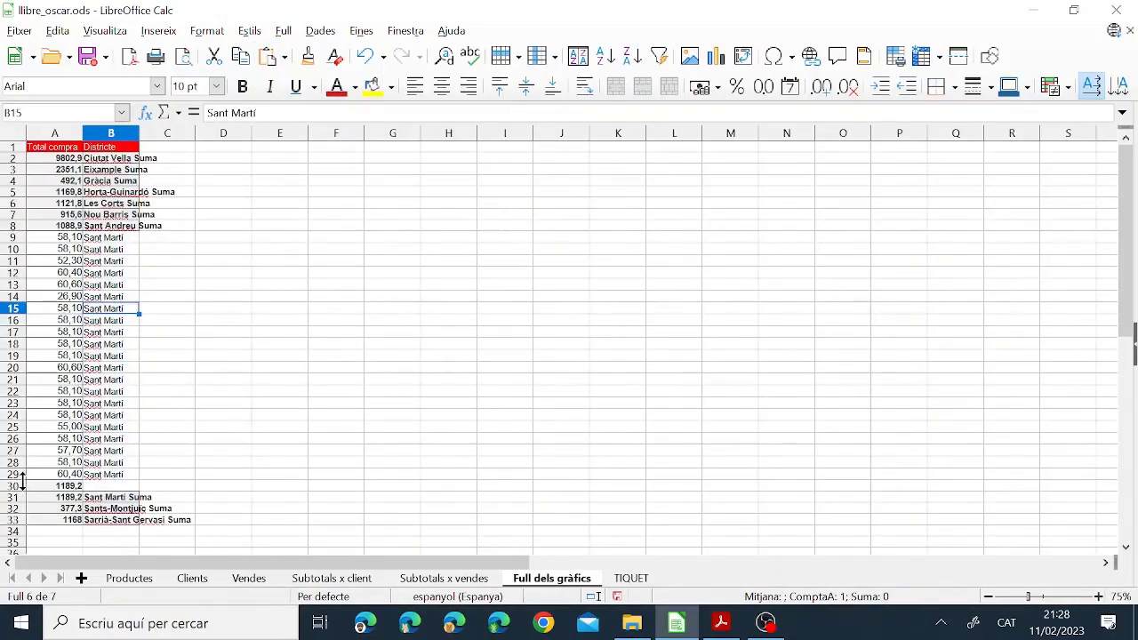
left_click_drag(15, 238, 30, 491)
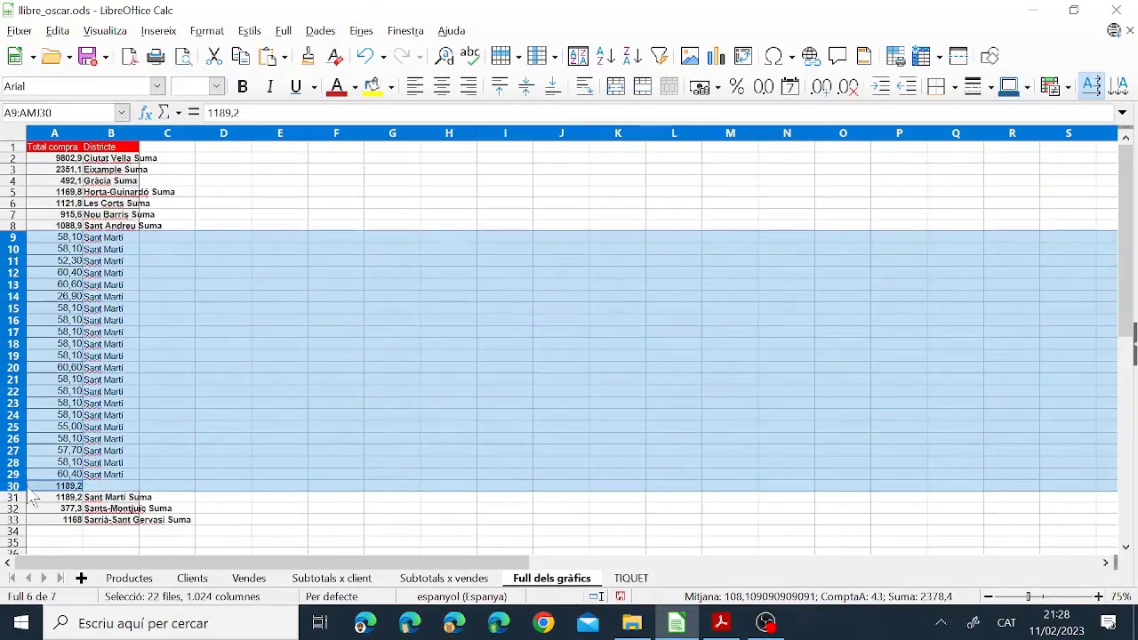
right_click(139, 310)
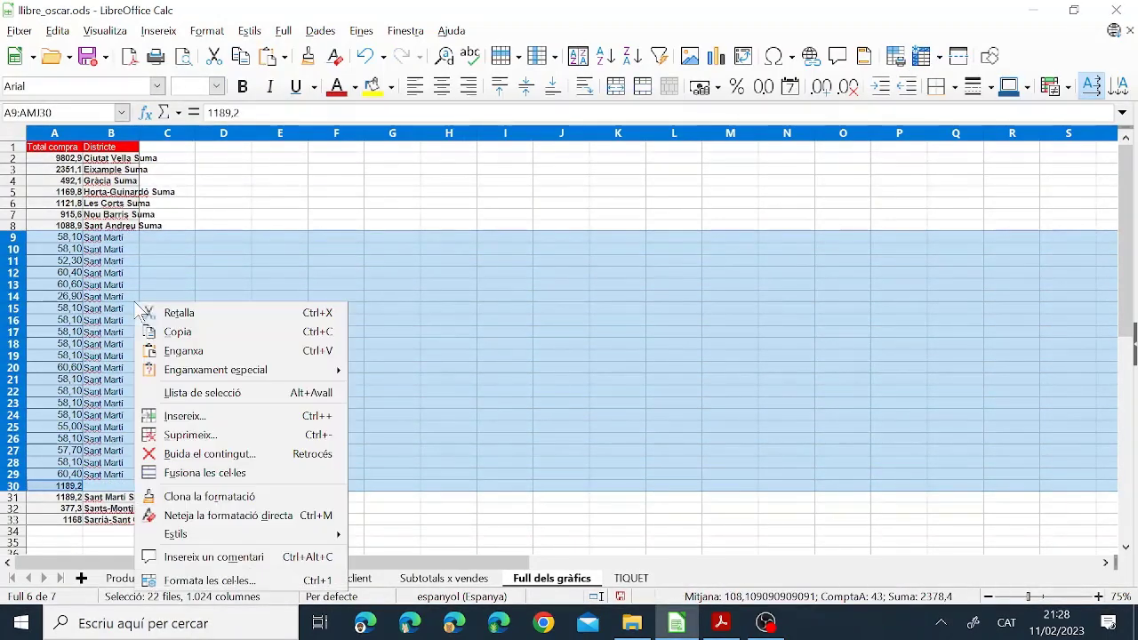
left_click(185, 436)
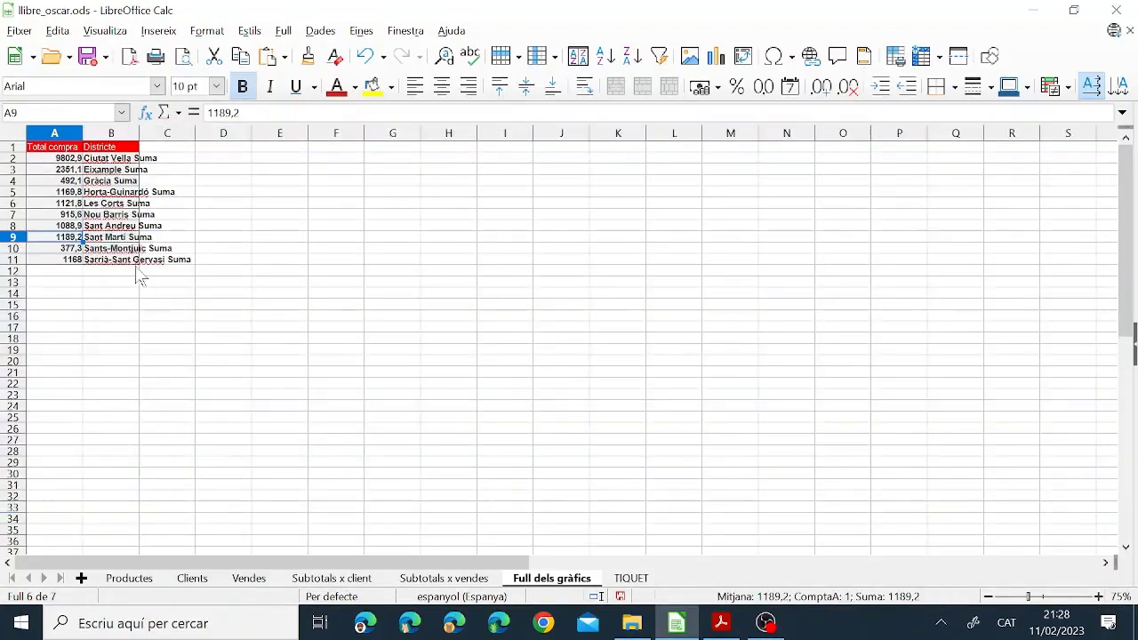
left_click_drag(72, 138, 114, 134)
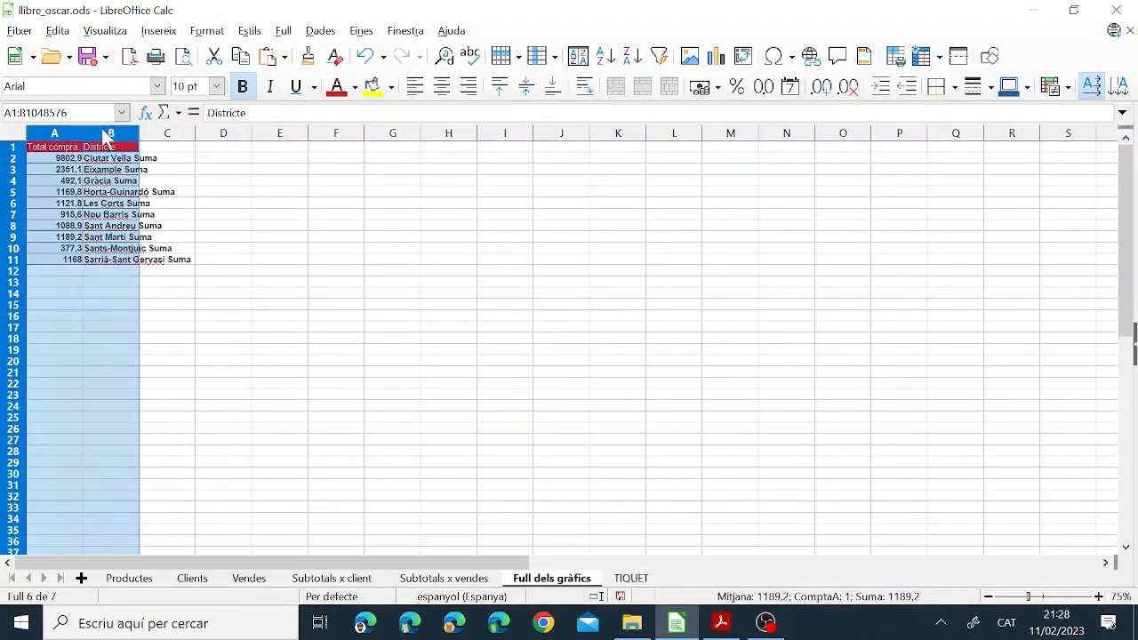
double_click(84, 134)
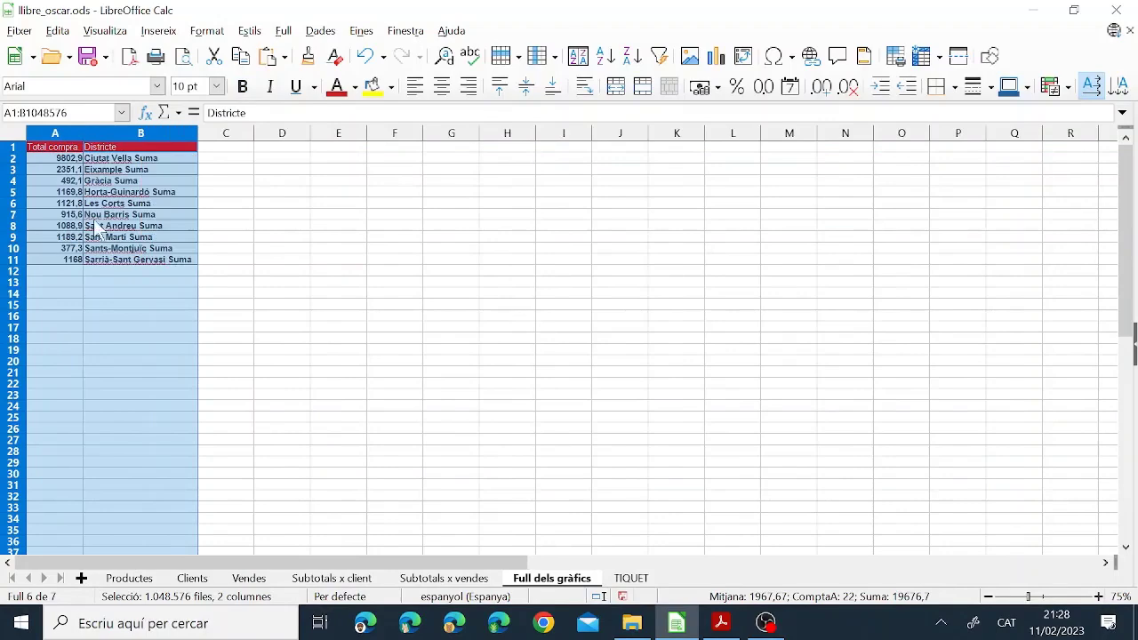
Move the Total compra column from column A to column C, after the Districte column
left_click(99, 226)
left_click_drag(66, 149, 70, 256)
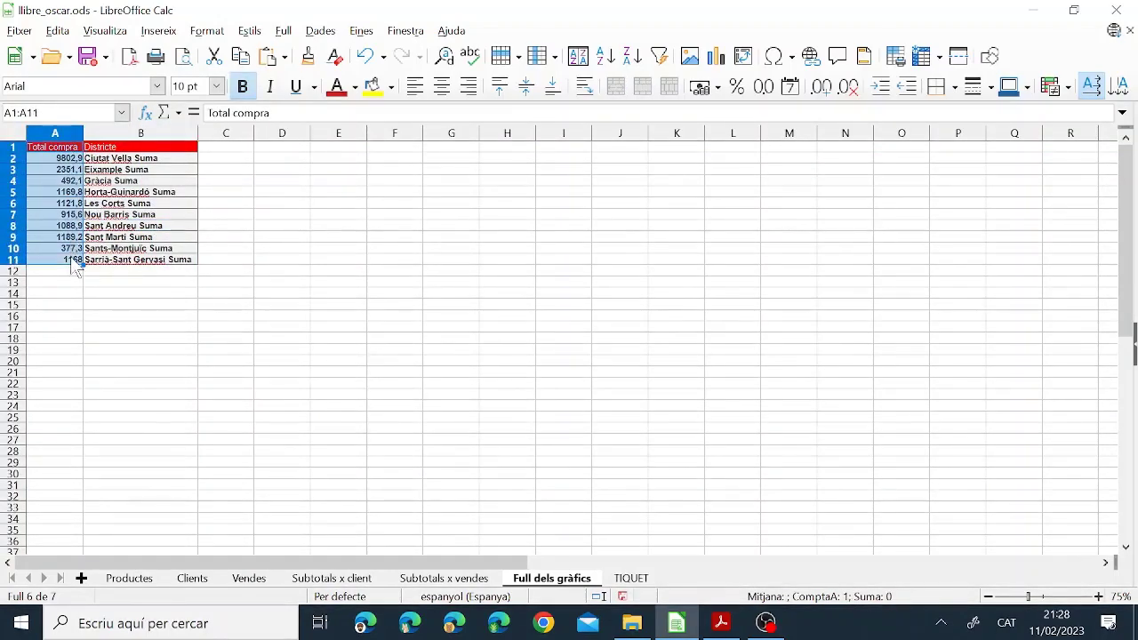
left_click(59, 135)
right_click(62, 135)
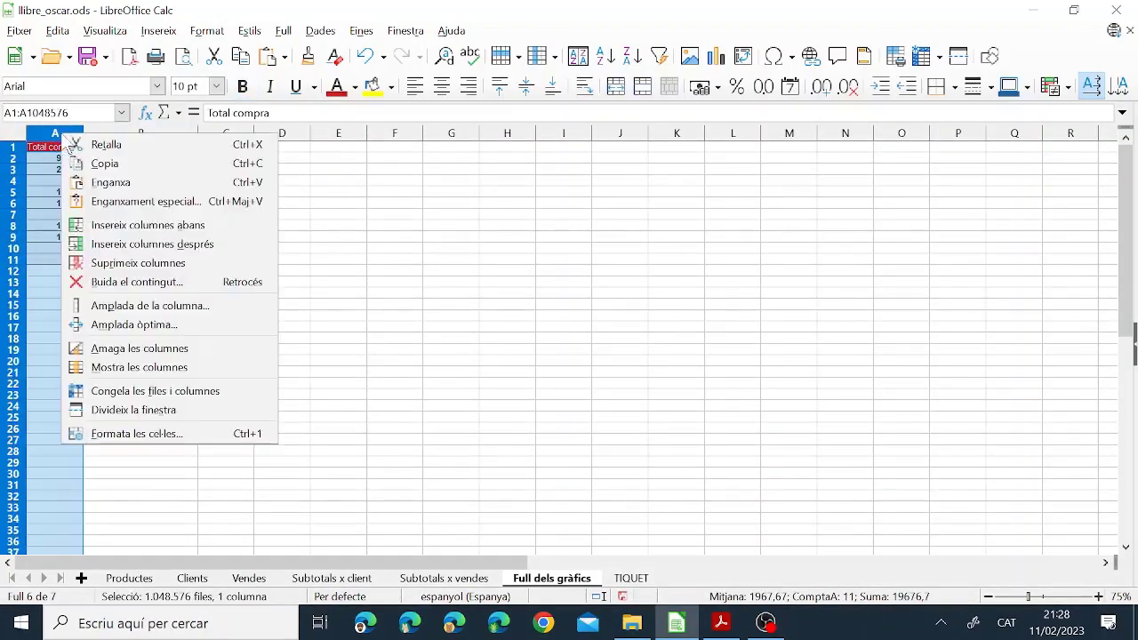
left_click(87, 145)
left_click(216, 147)
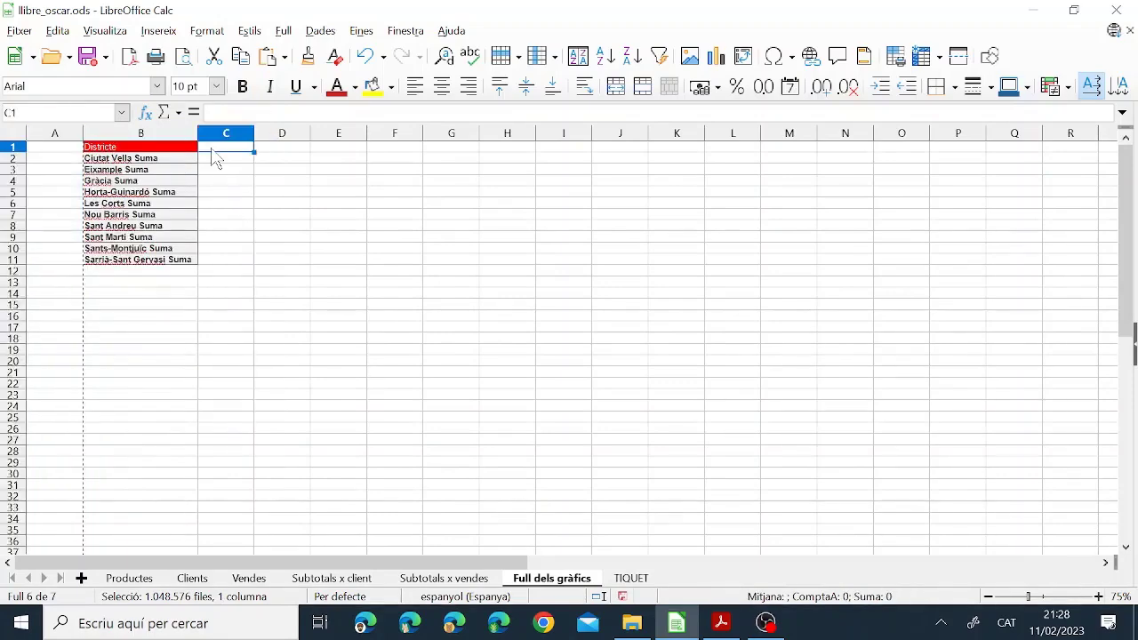
right_click(212, 148)
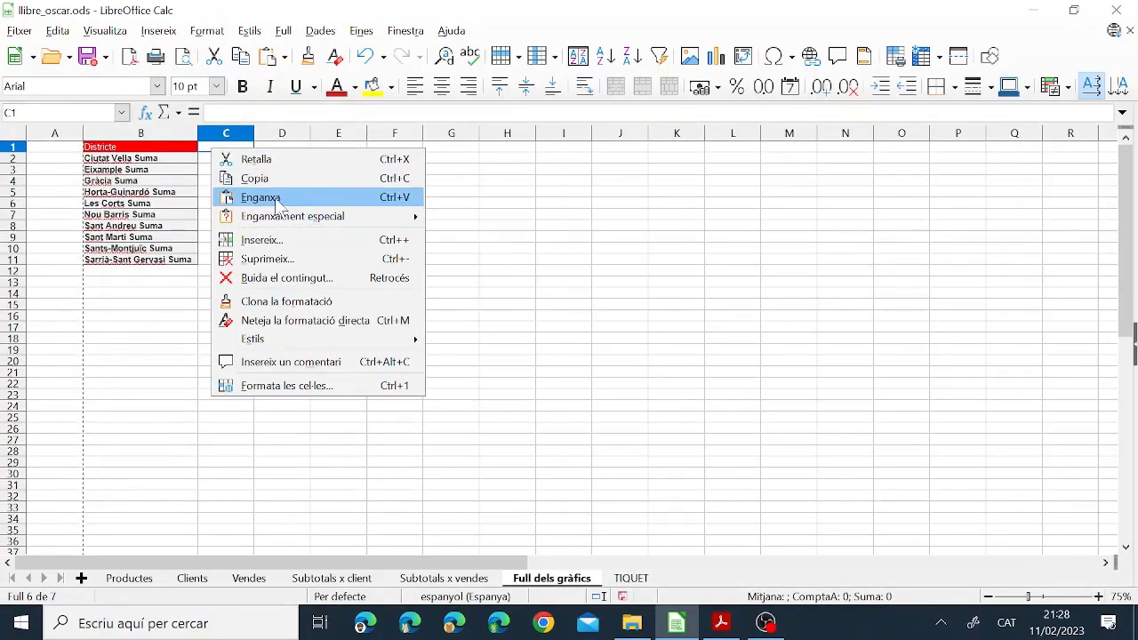
left_click(267, 197)
Delete the empty column A so the district table starts at the sheet's first column
left_click(222, 248)
left_click(125, 146)
left_click(166, 183)
left_click(42, 133)
right_click(43, 133)
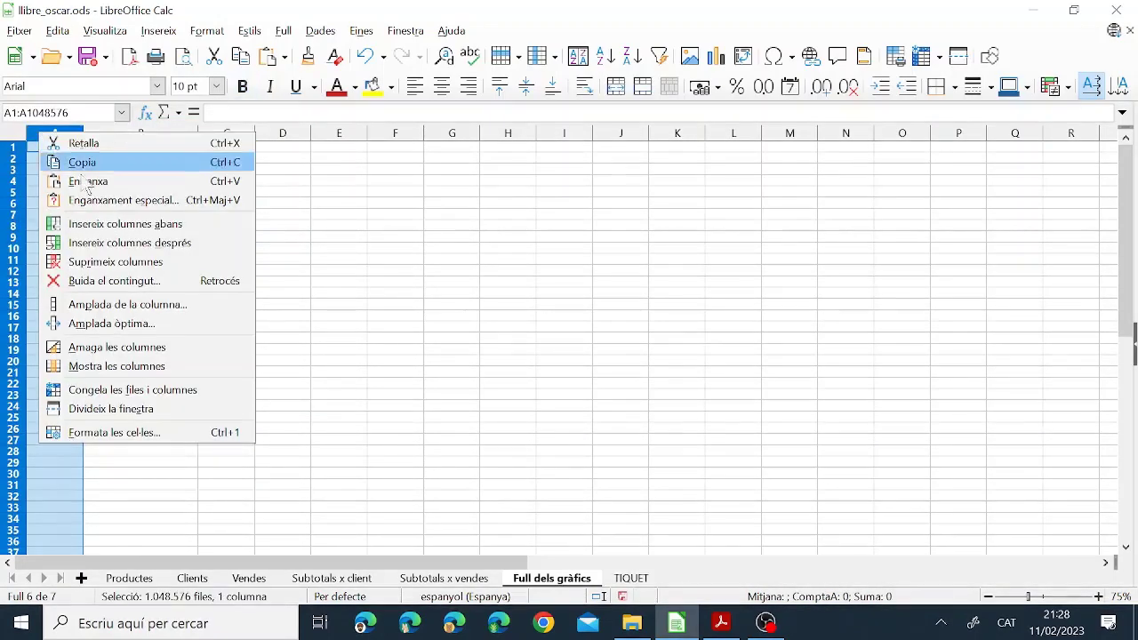
left_click(98, 262)
left_click(244, 305)
left_click(229, 159)
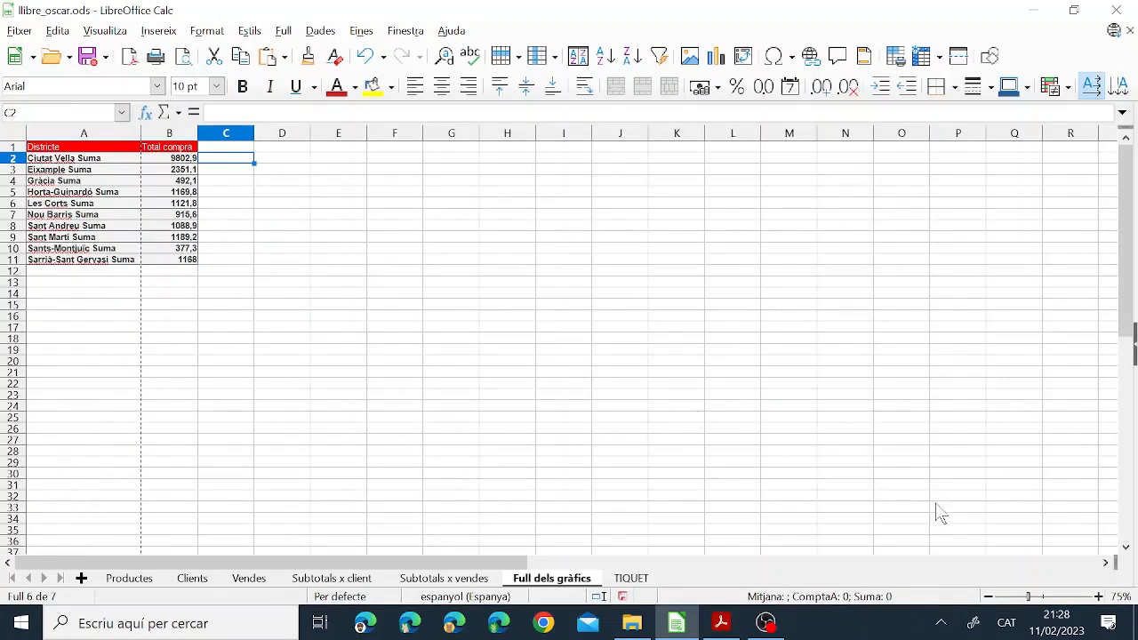
Start inserting a chart based on the district totals in A1:B11
left_click(1099, 597)
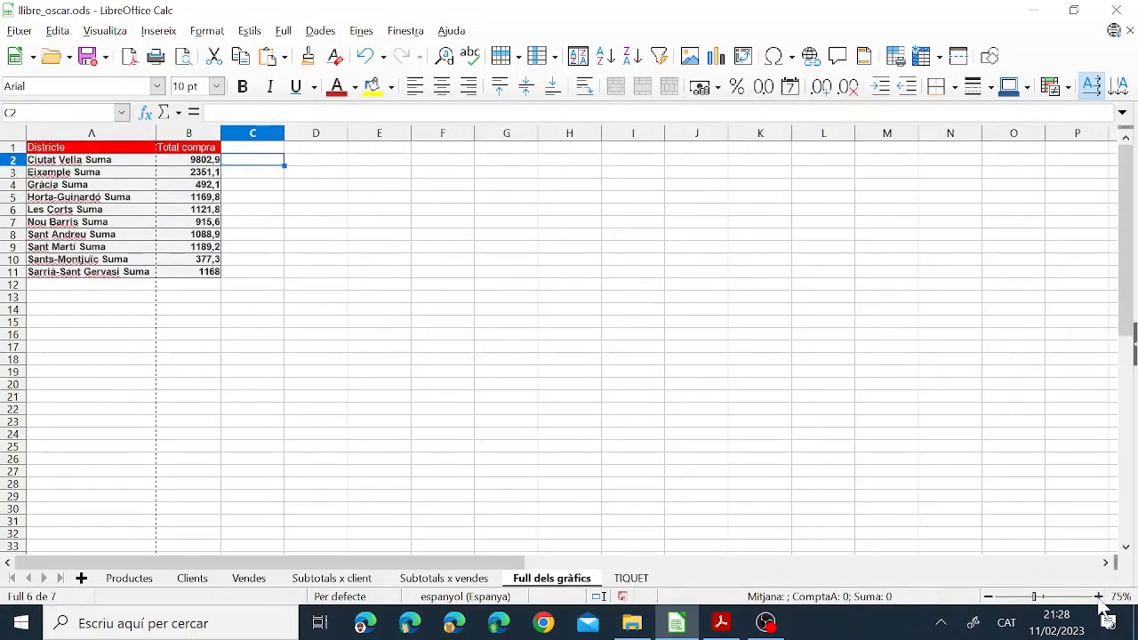
left_click(1099, 597)
left_click_drag(89, 148, 196, 296)
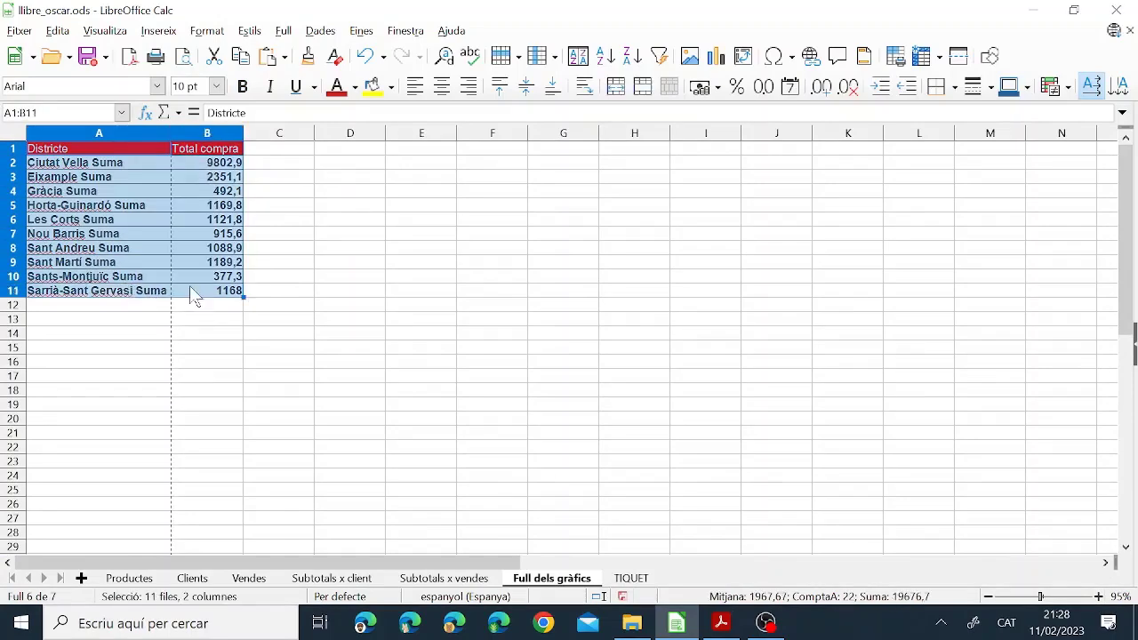
left_click(723, 59)
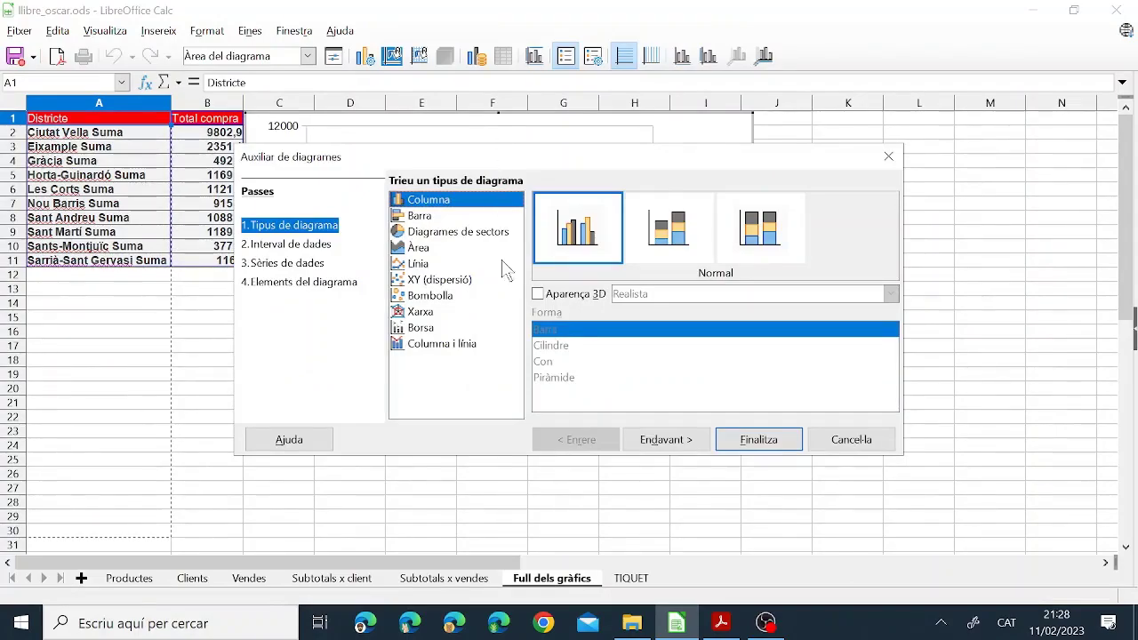
Check the Gràfic 1 requirements in the assignment PDF and set the chart type to Barra, Normal, with the realistic 3D appearance
left_click(718, 620)
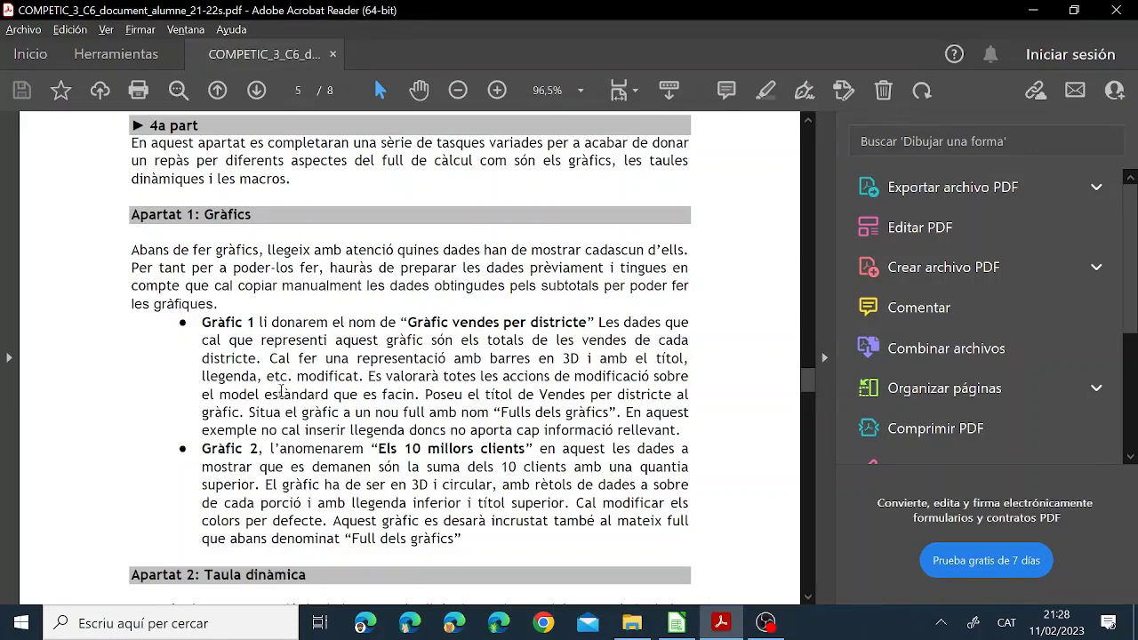
left_click(676, 625)
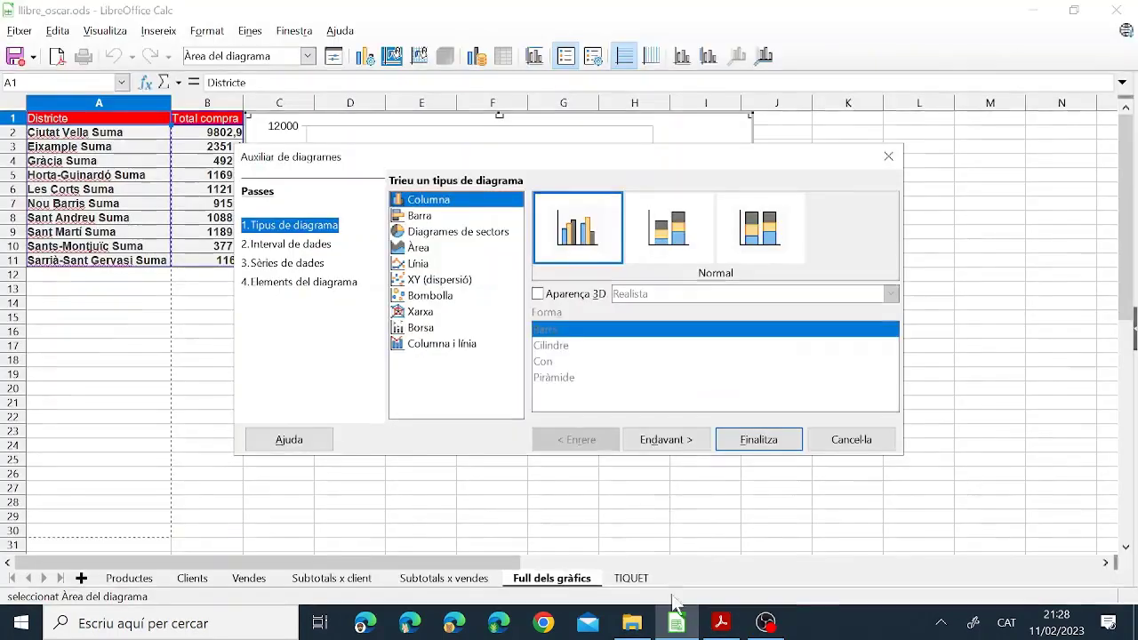
left_click(450, 216)
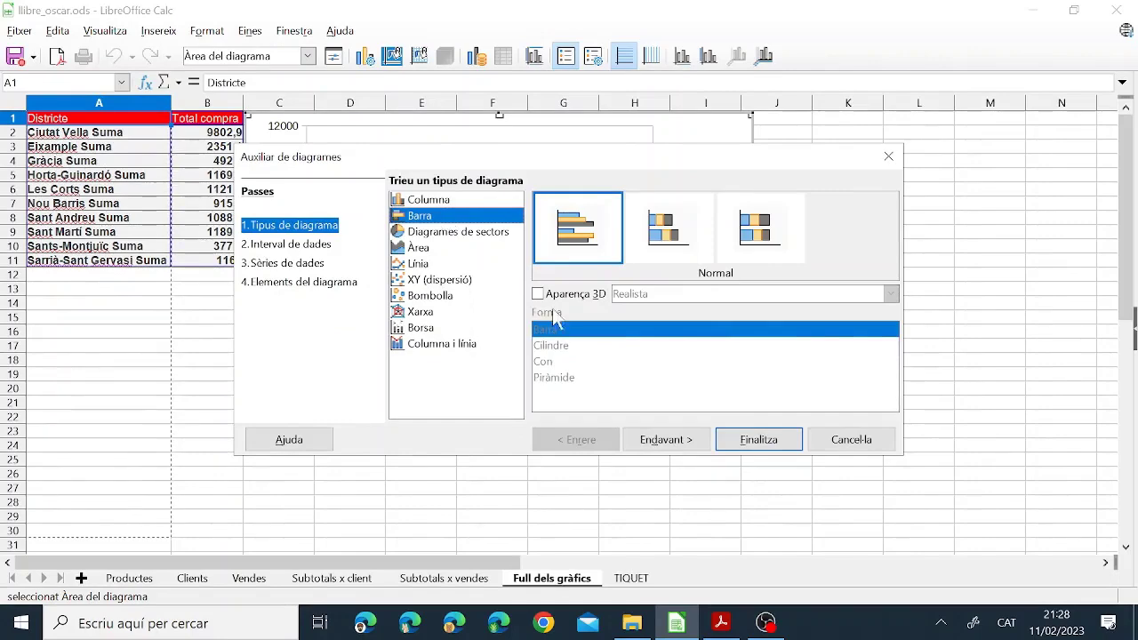
left_click(571, 295)
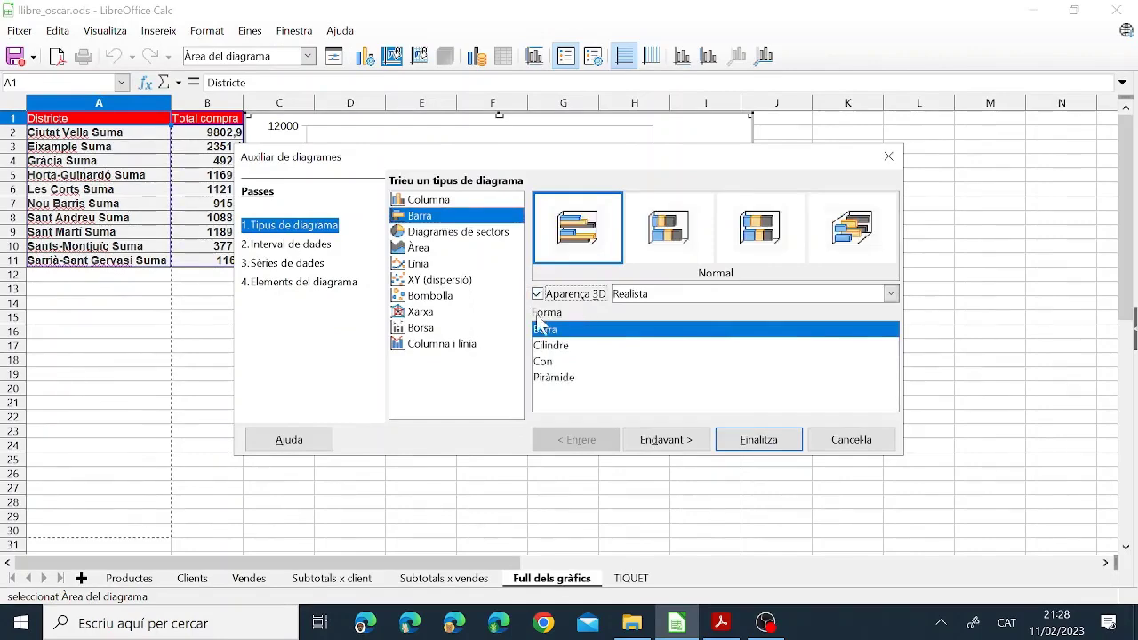
left_click(667, 440)
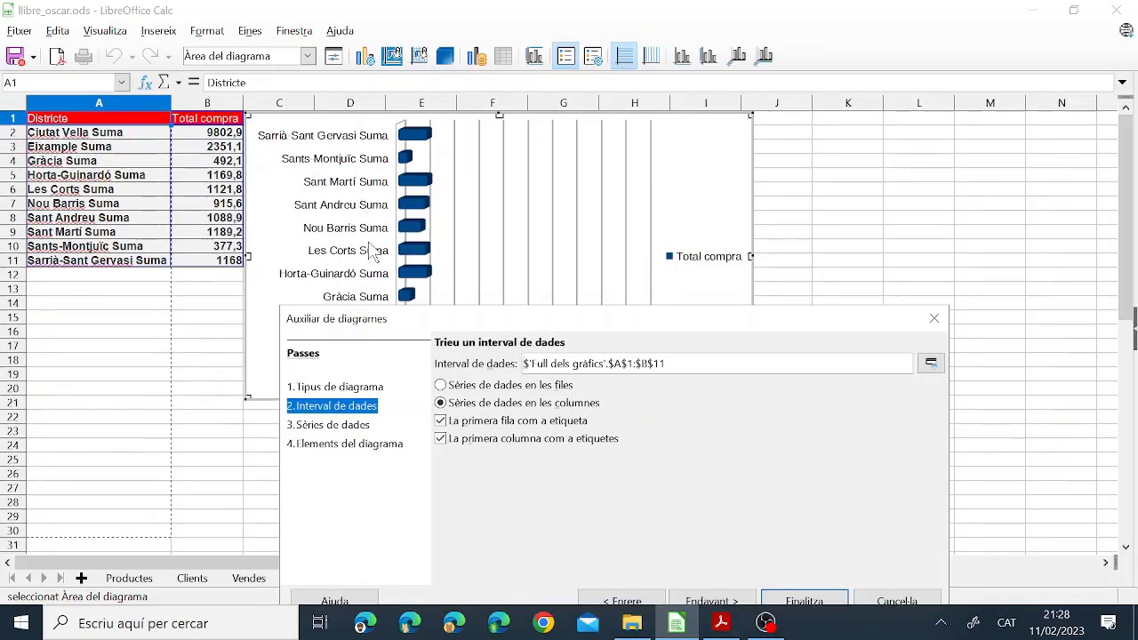
Recheck the Gràfic 1 instructions in the PDF, accept the chart's default data range and series, and open the chart elements settings
left_click_drag(441, 325, 562, 281)
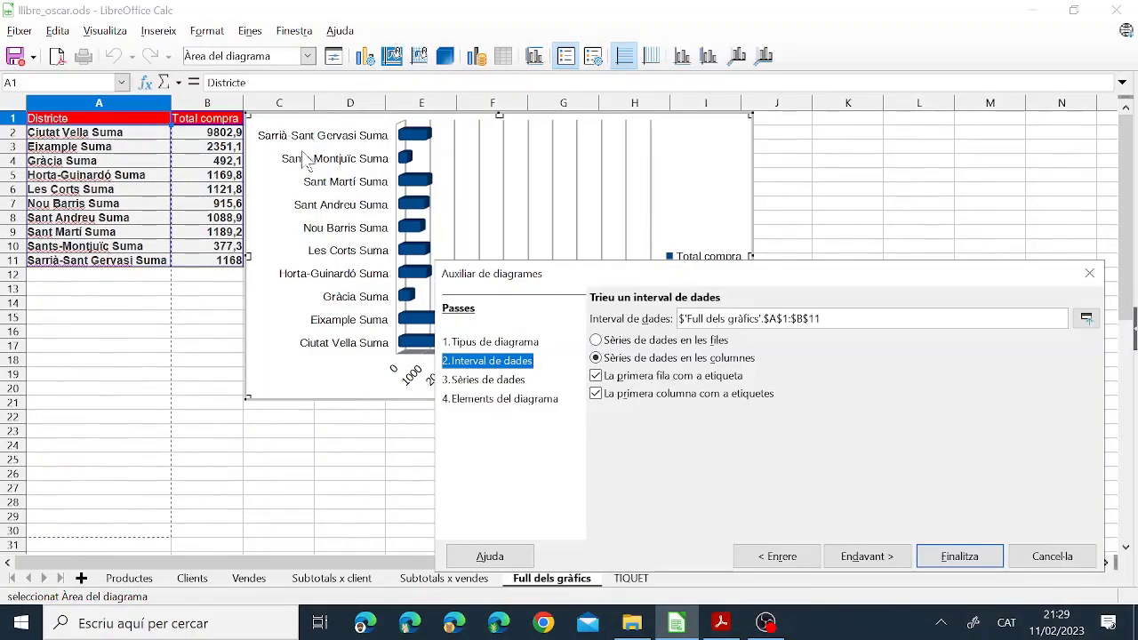
left_click(718, 631)
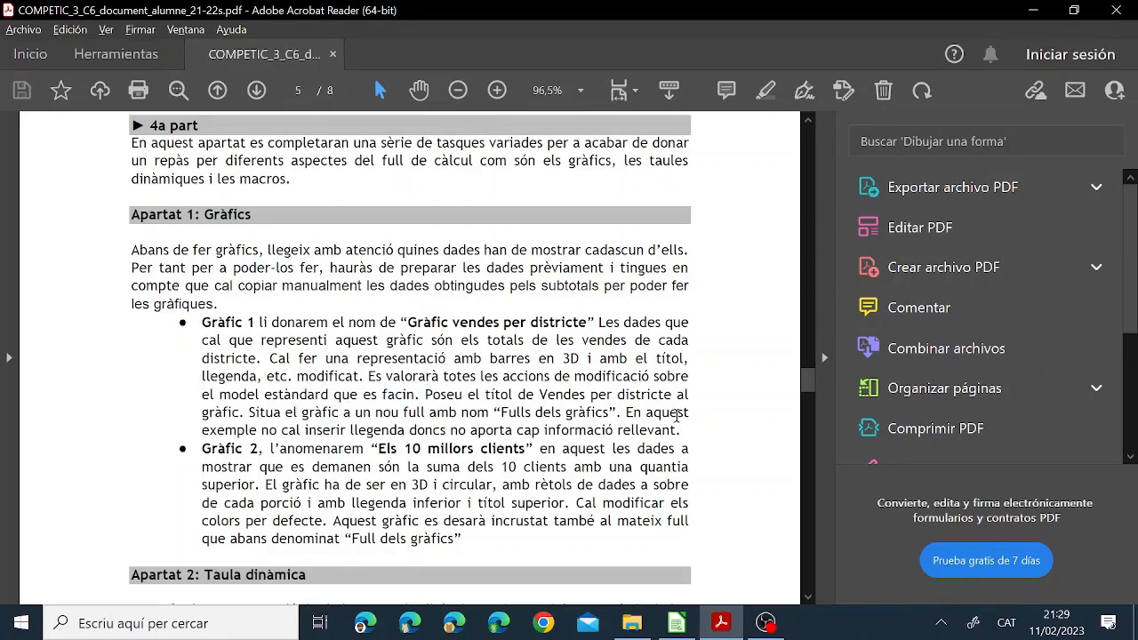
left_click(677, 624)
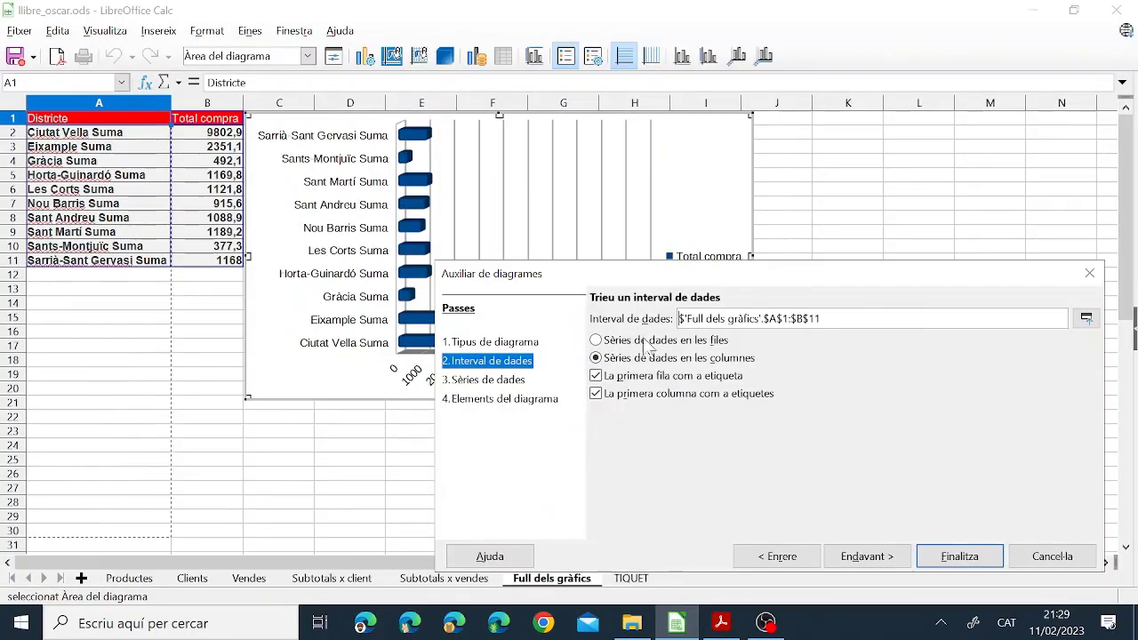
left_click(893, 562)
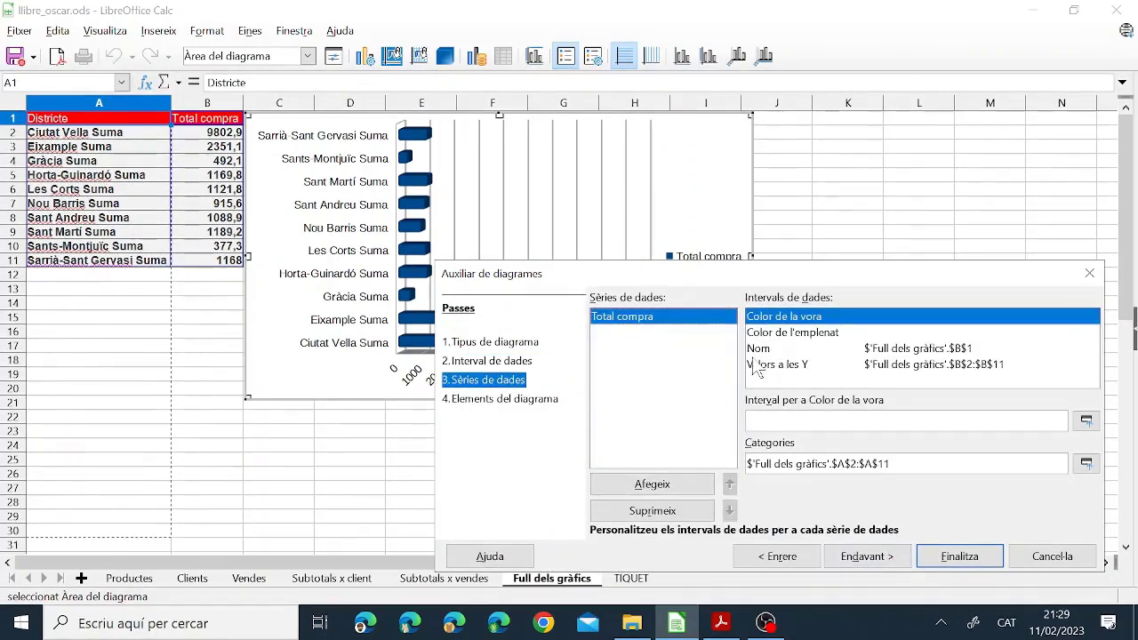
left_click(898, 552)
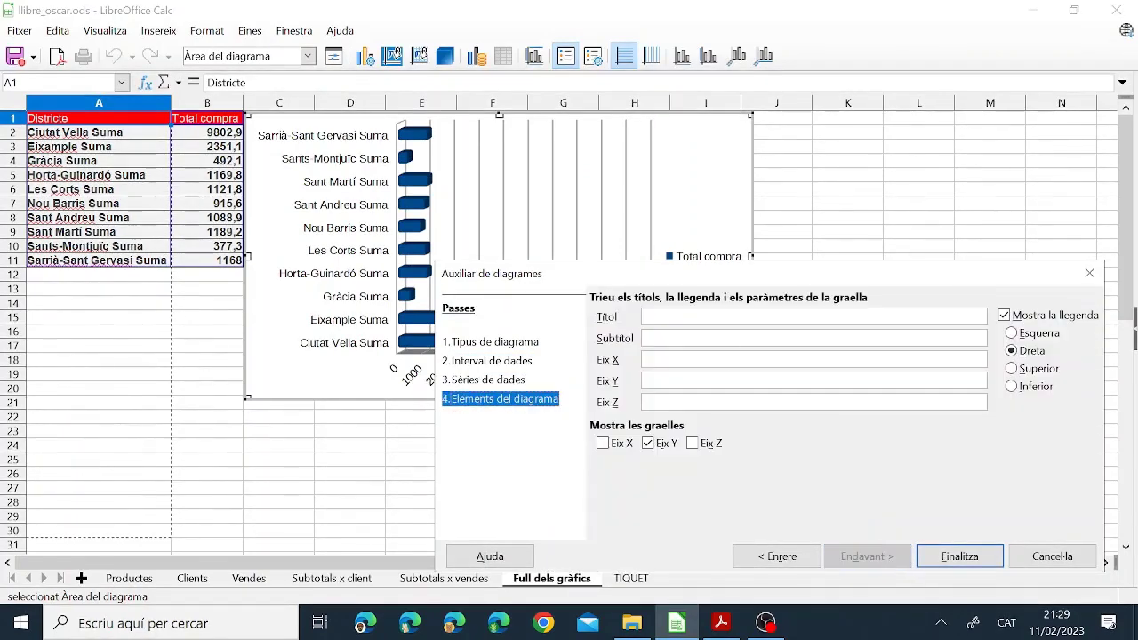
Title the chart "Vendes per districte", label the X axis "Districte" and the Y axis "Total compra", and finish creating it
type("V")
key("BackSpace")
key("BackSpace")
type("ndes per districte")
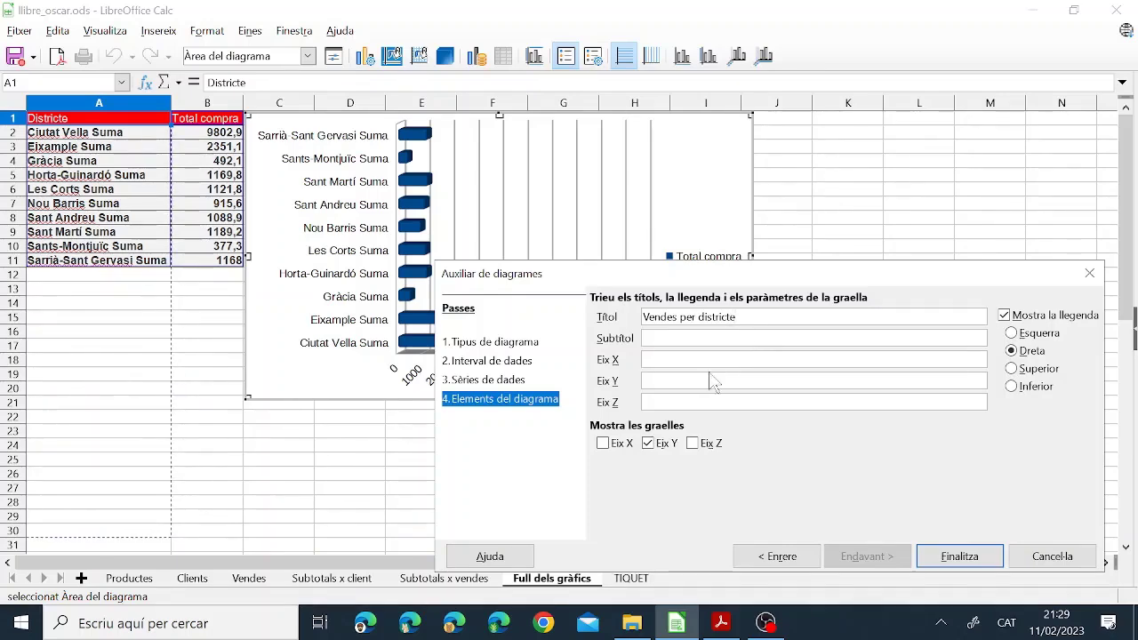
left_click_drag(673, 279, 777, 285)
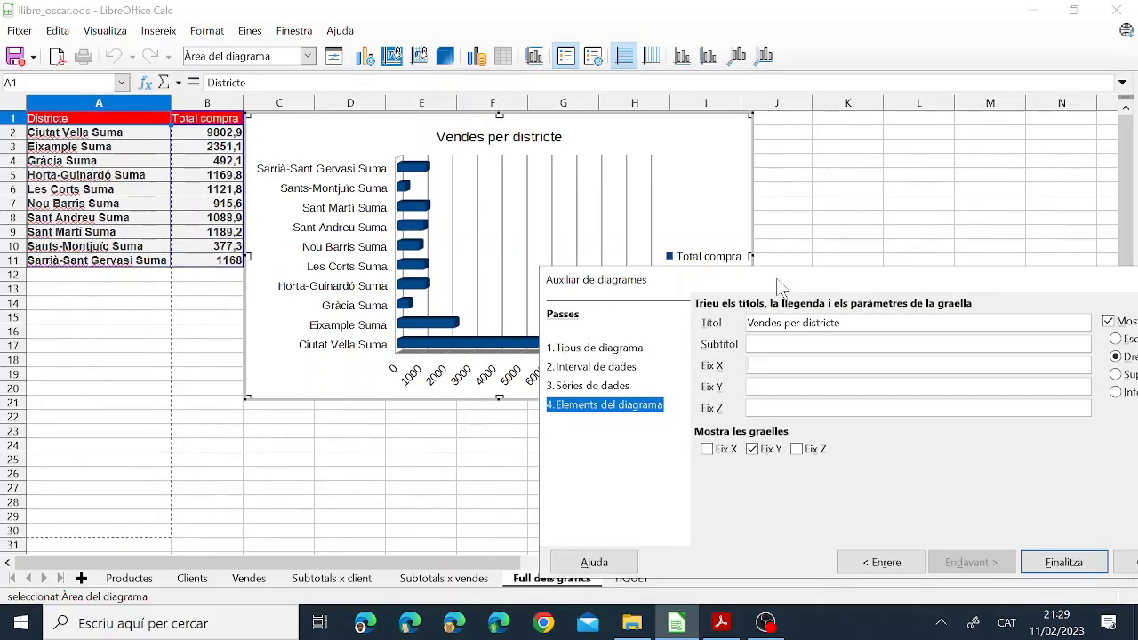
type("Districte")
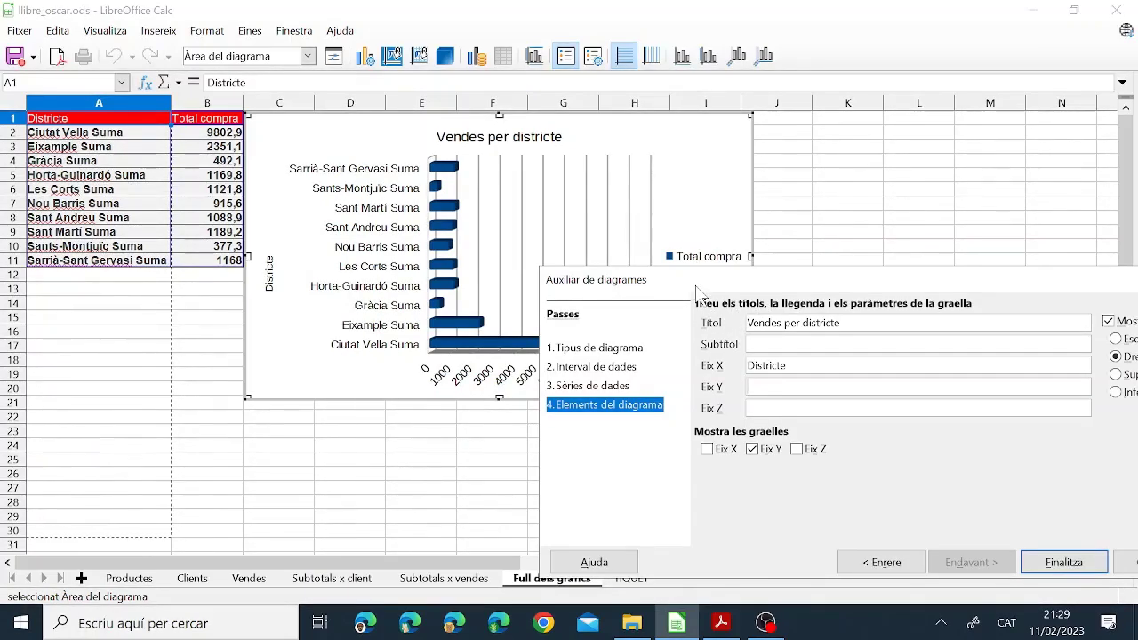
key("Tab")
type("Totla co")
type(" compra")
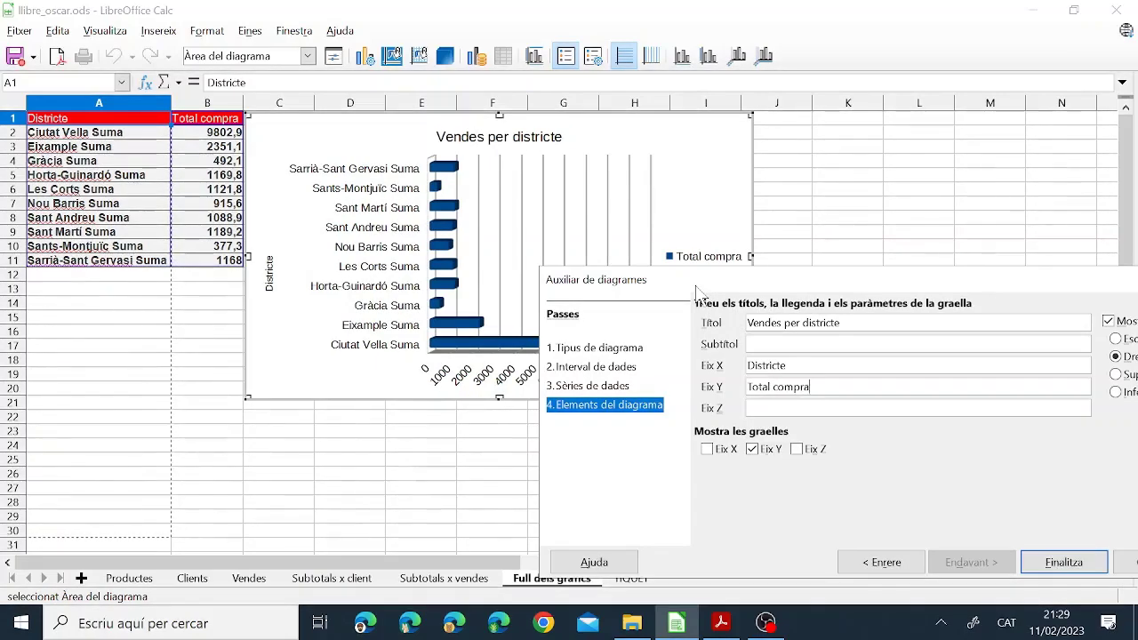
left_click(1065, 568)
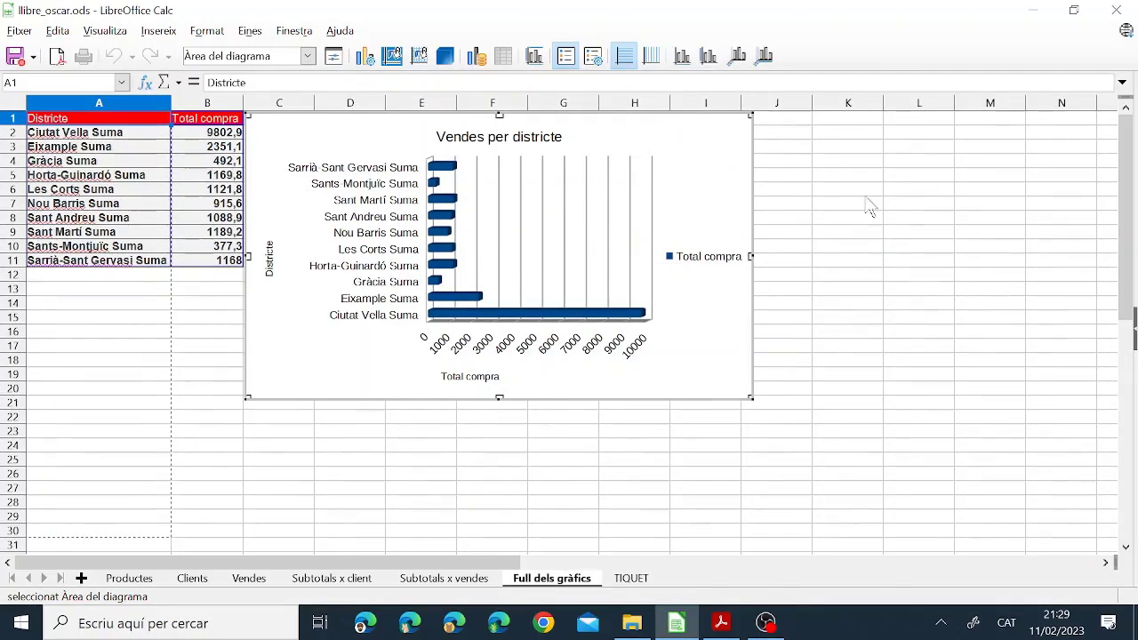
Move the chart slightly away from the data table and fill its chart area with the light blue dee6ef
key("Escape")
mouse_move(624, 172)
left_mouse_down()
mouse_move(655, 166)
mouse_move(622, 165)
mouse_move(655, 155)
mouse_move(640, 161)
left_mouse_up()
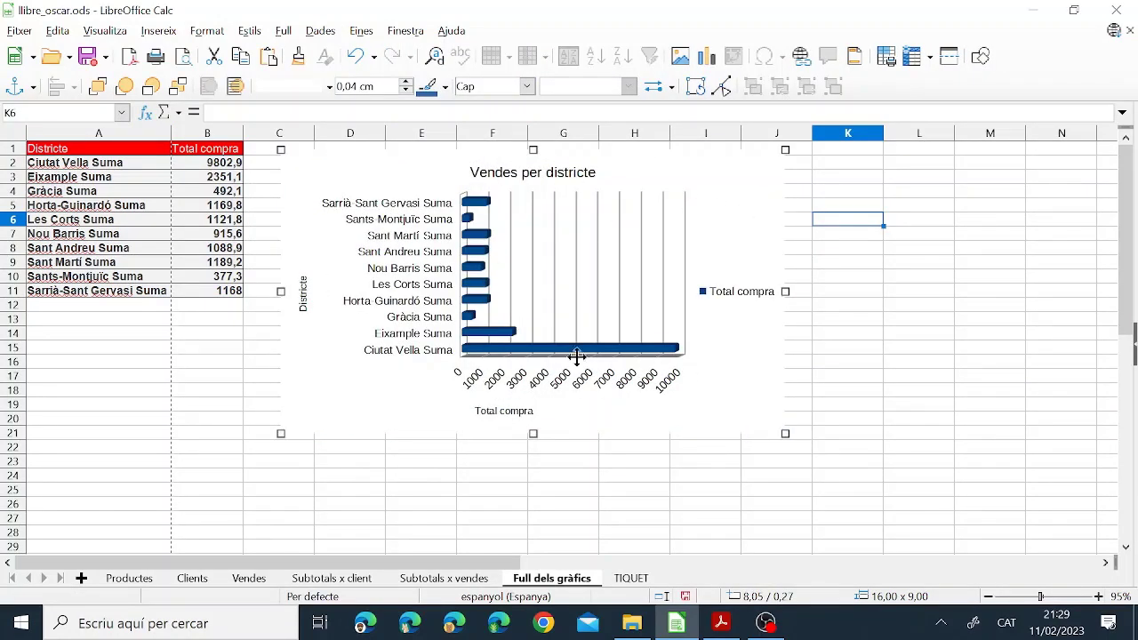
double_click(745, 198)
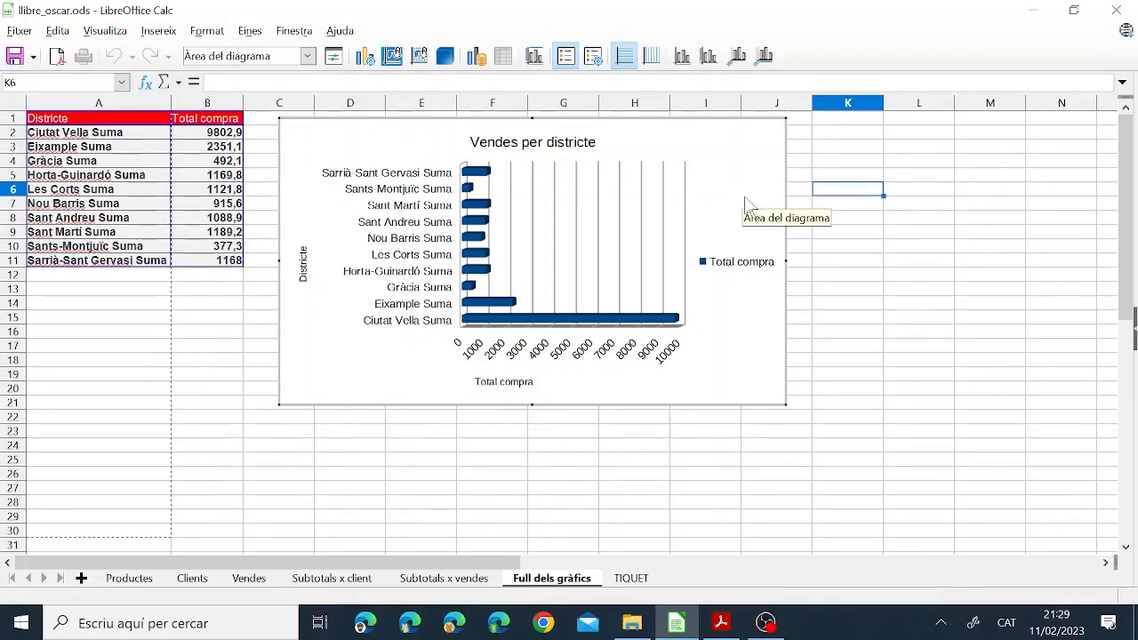
left_click(394, 57)
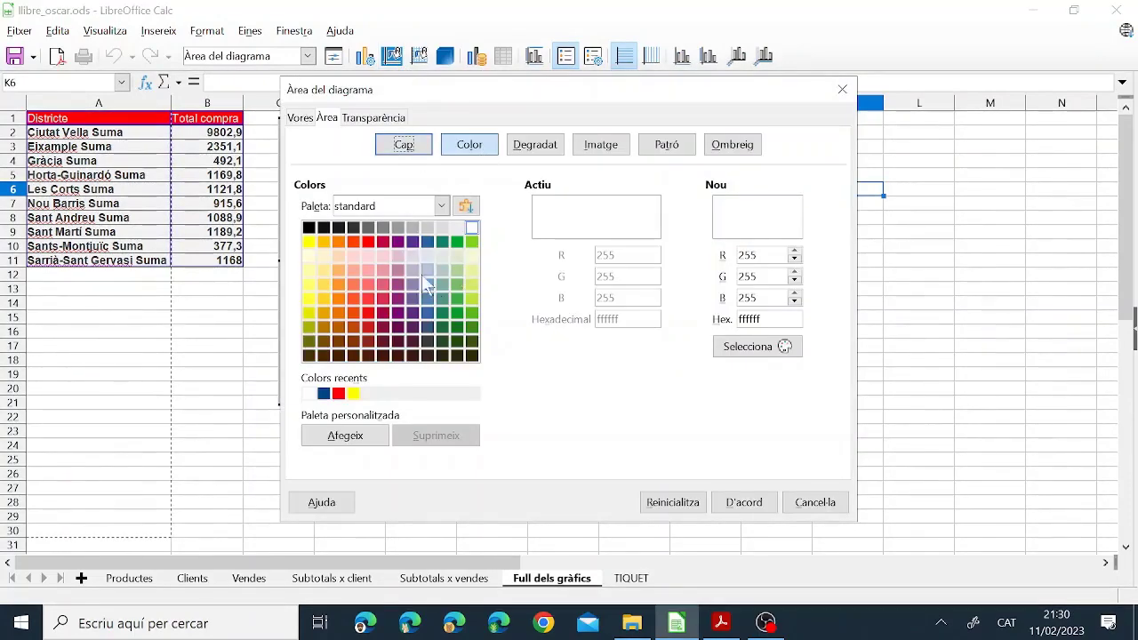
left_click(428, 256)
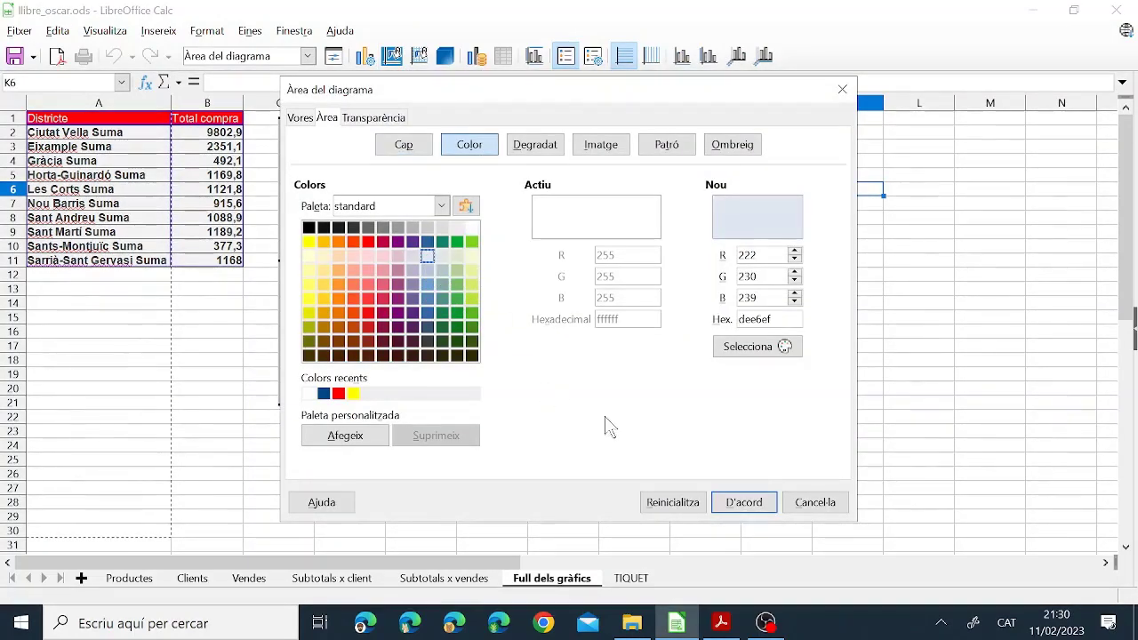
left_click(743, 503)
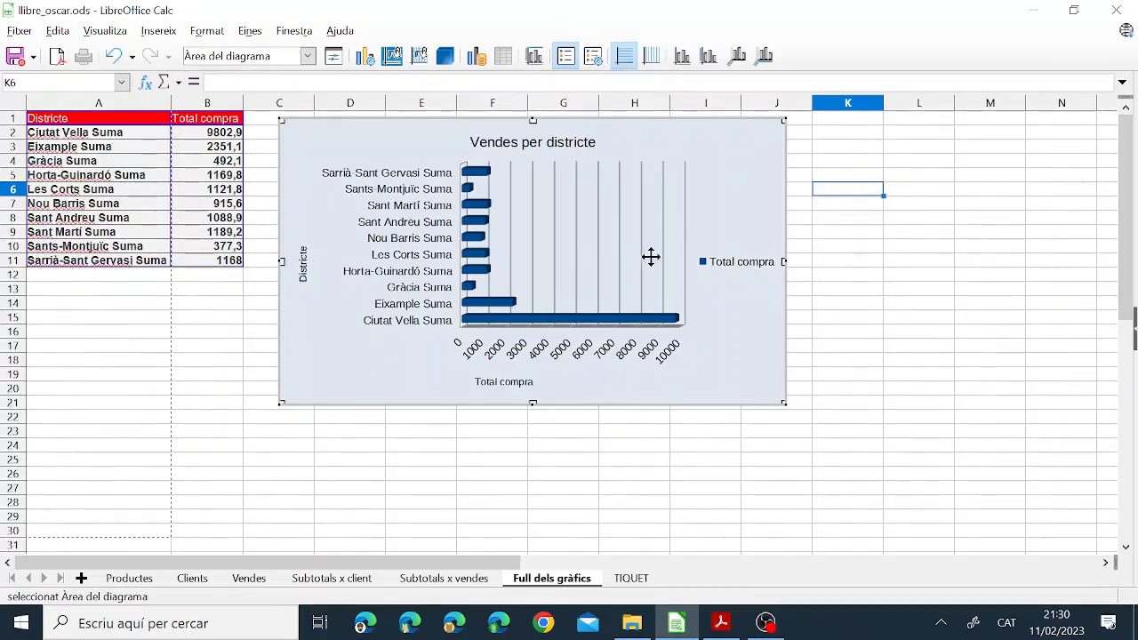
left_click(613, 197)
left_click(412, 210)
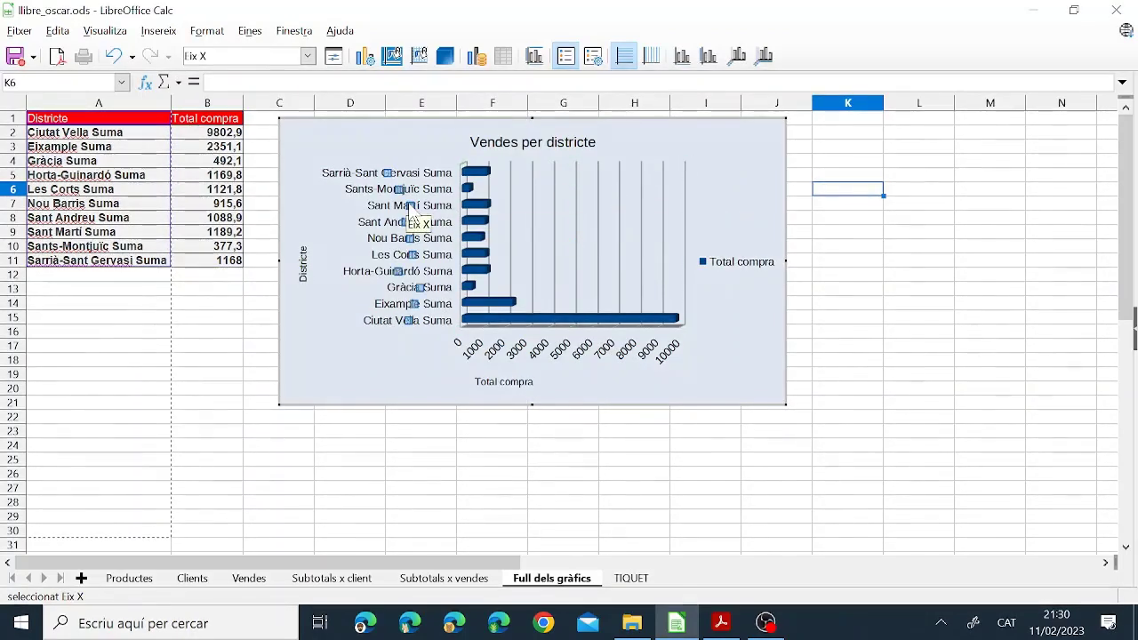
left_click(722, 164)
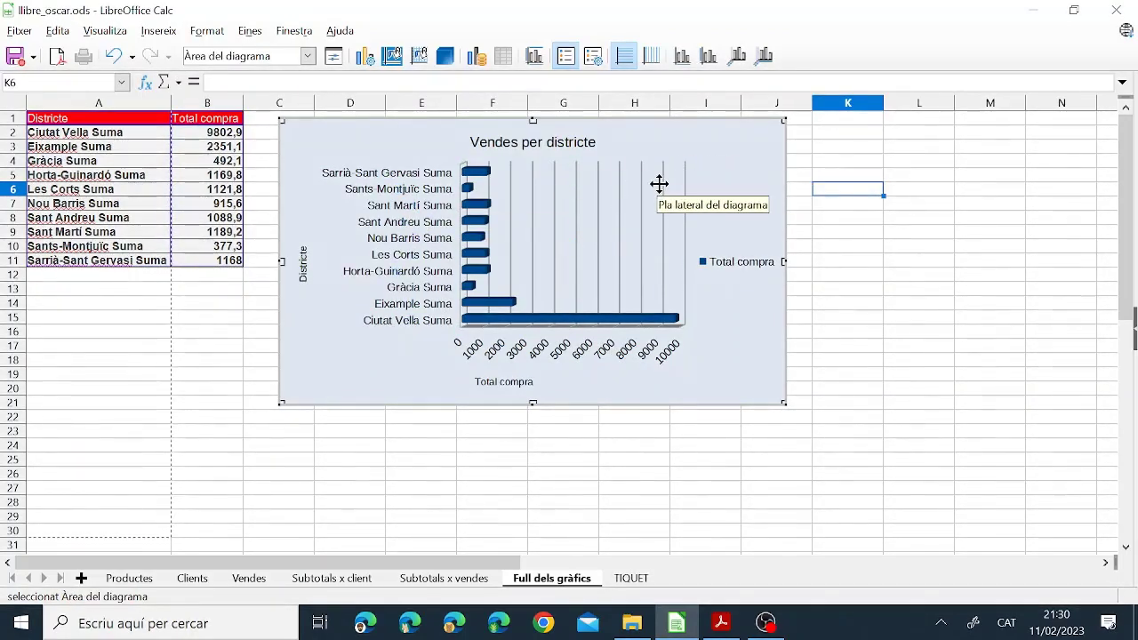
double_click(712, 190)
left_click(816, 503)
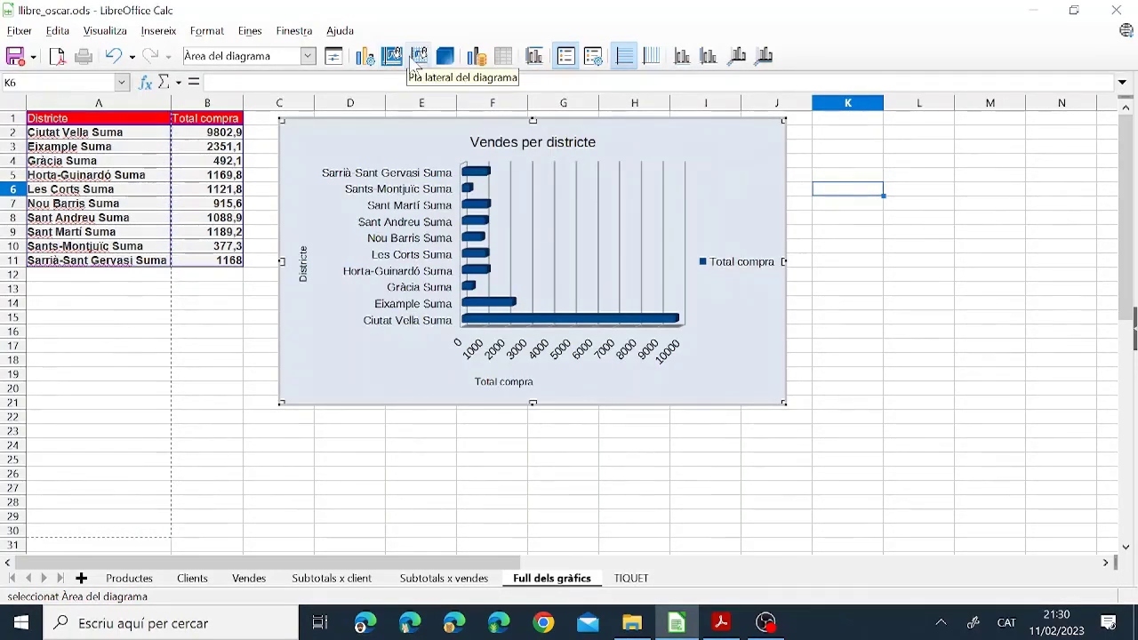
Fill the chart wall behind the bars with the solid colour "Llima clar 3"
left_click(420, 59)
left_click(470, 144)
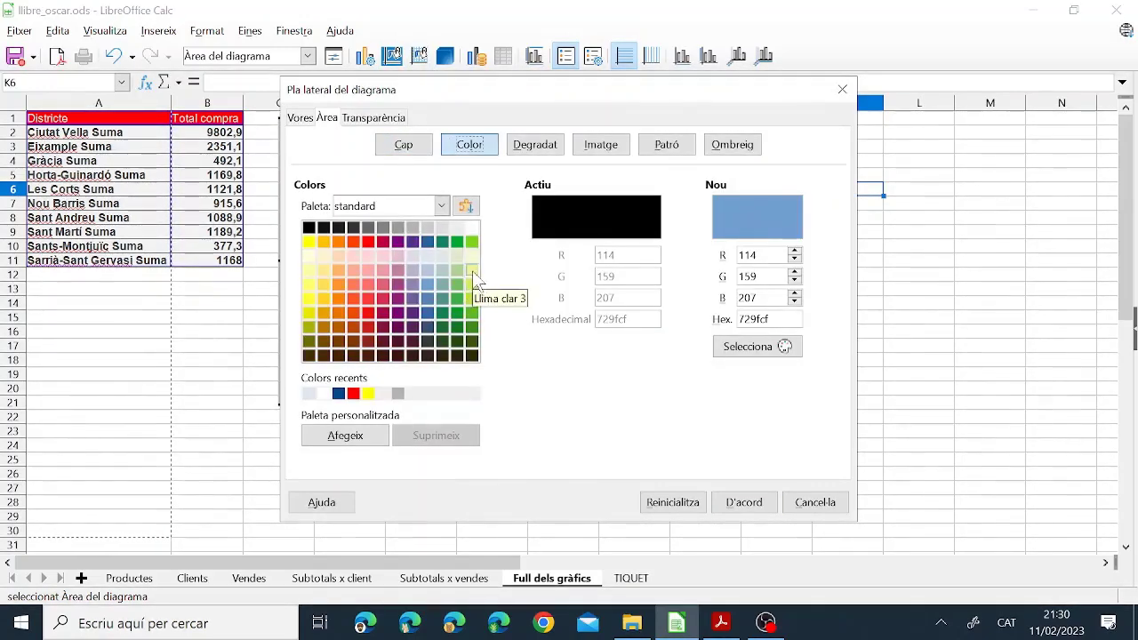
left_click(471, 271)
left_click(744, 503)
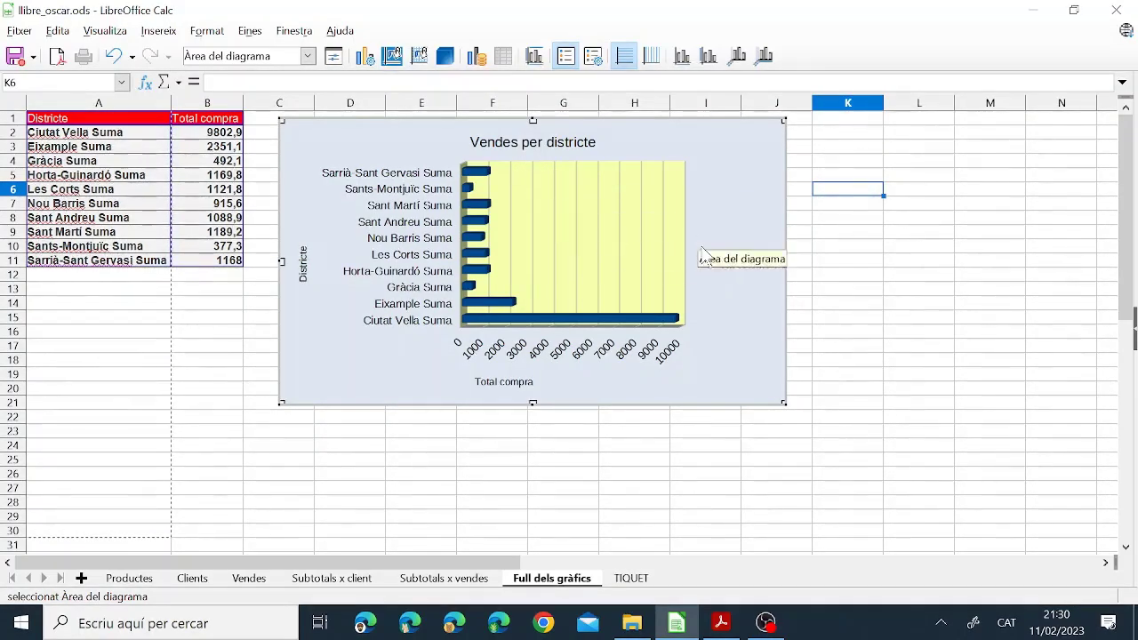
Check the Gràfic 1 instructions in the Acrobat Reader PDF, remove the legend from the Calc chart, and save the workbook
left_click(722, 621)
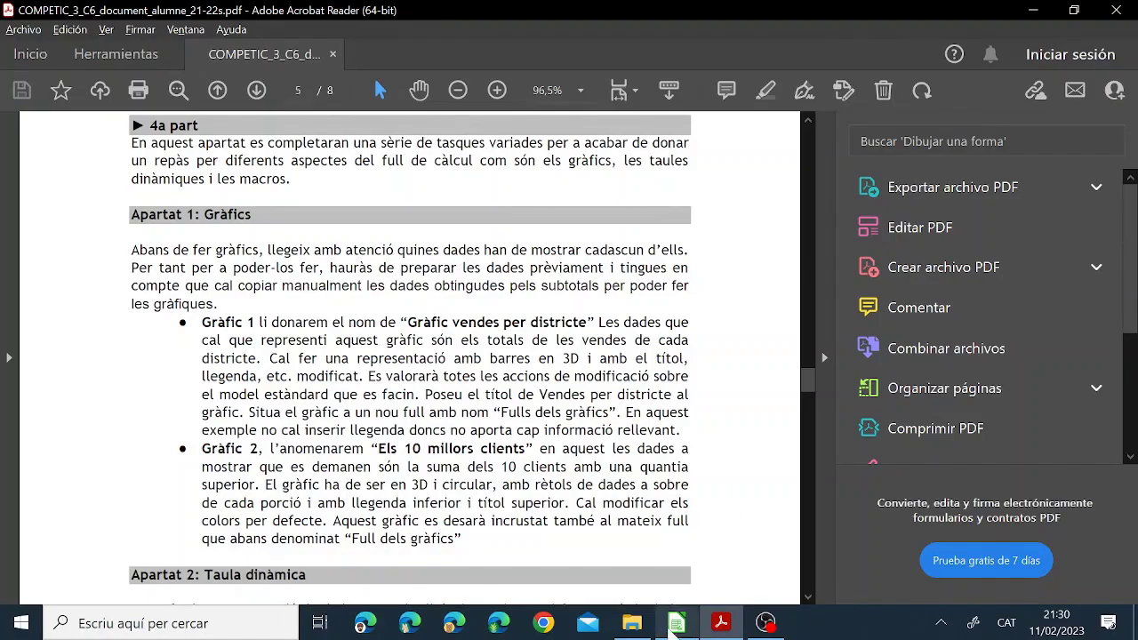
left_click(677, 622)
left_click(752, 267)
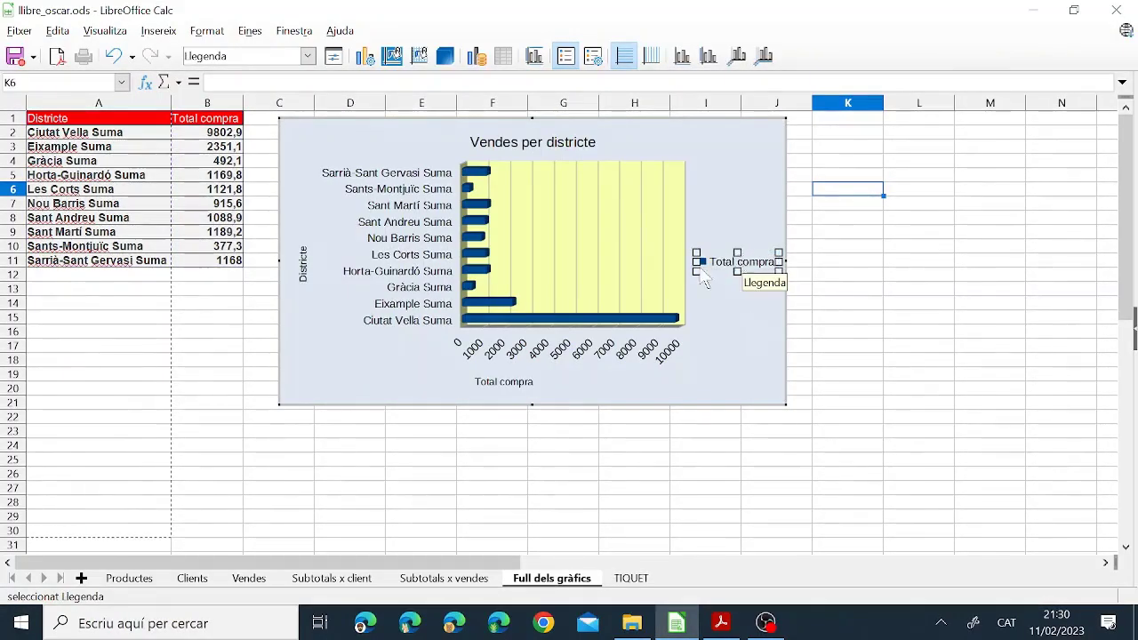
left_click(753, 301)
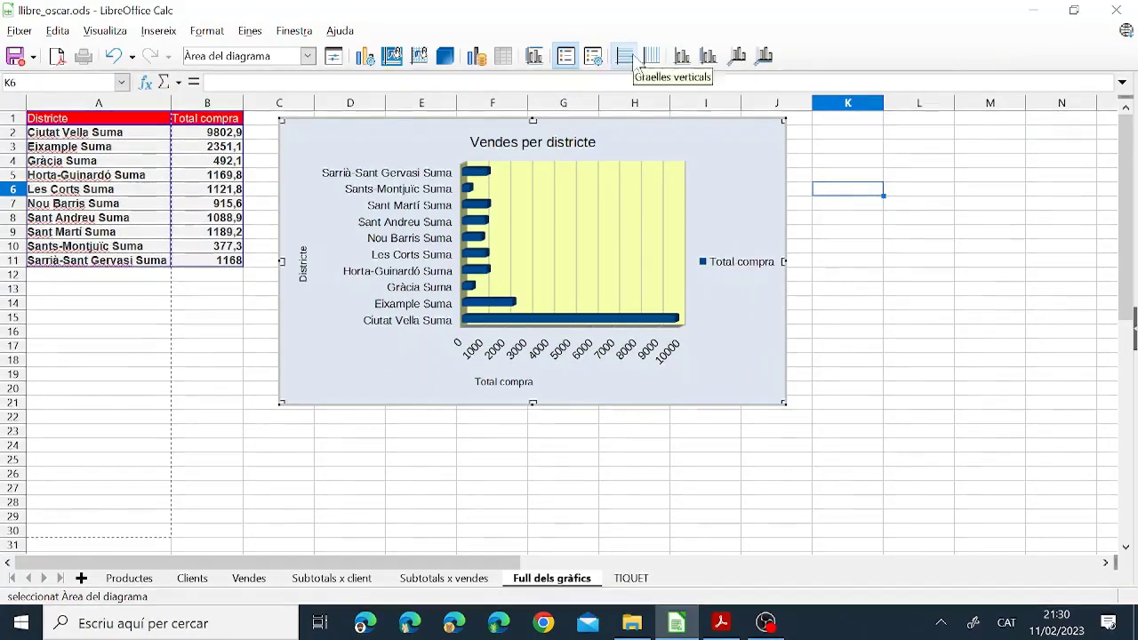
left_click(566, 64)
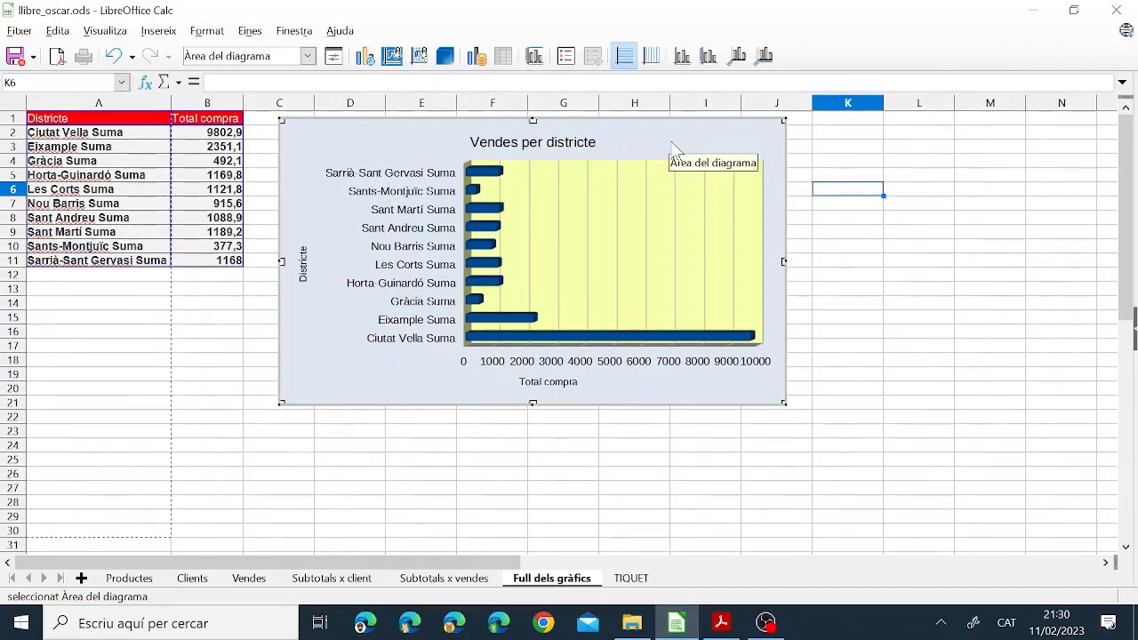
left_click(515, 449)
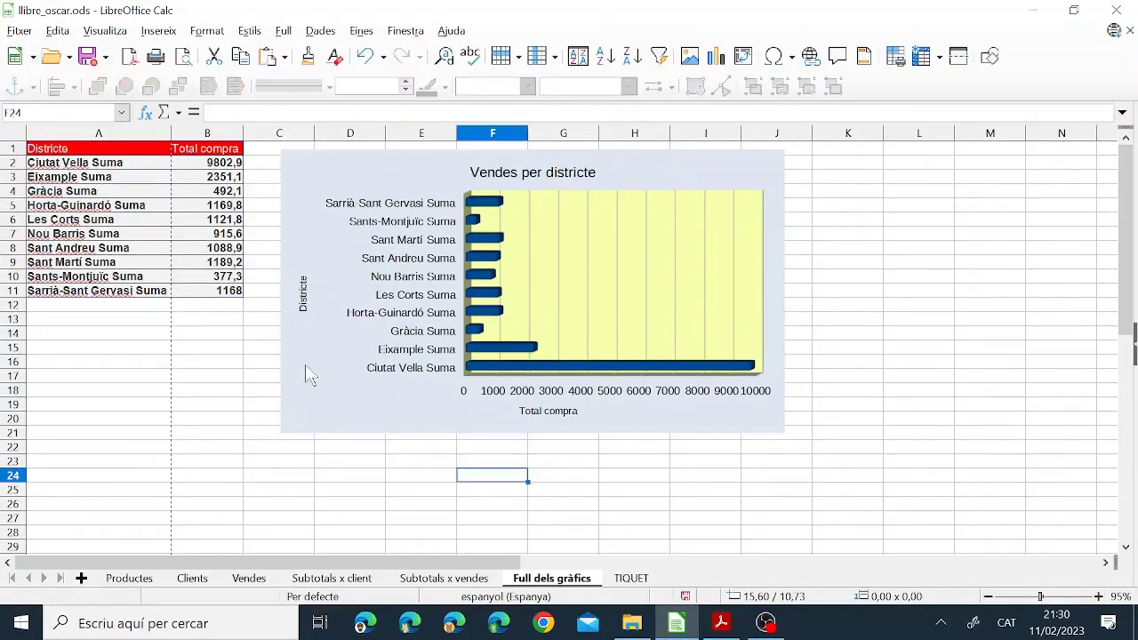
left_click(86, 56)
Read the Gràfic 2 requirements in Acrobat Reader and examine the outline levels of the "Subtotals x client" sheet in Calc
left_click(722, 622)
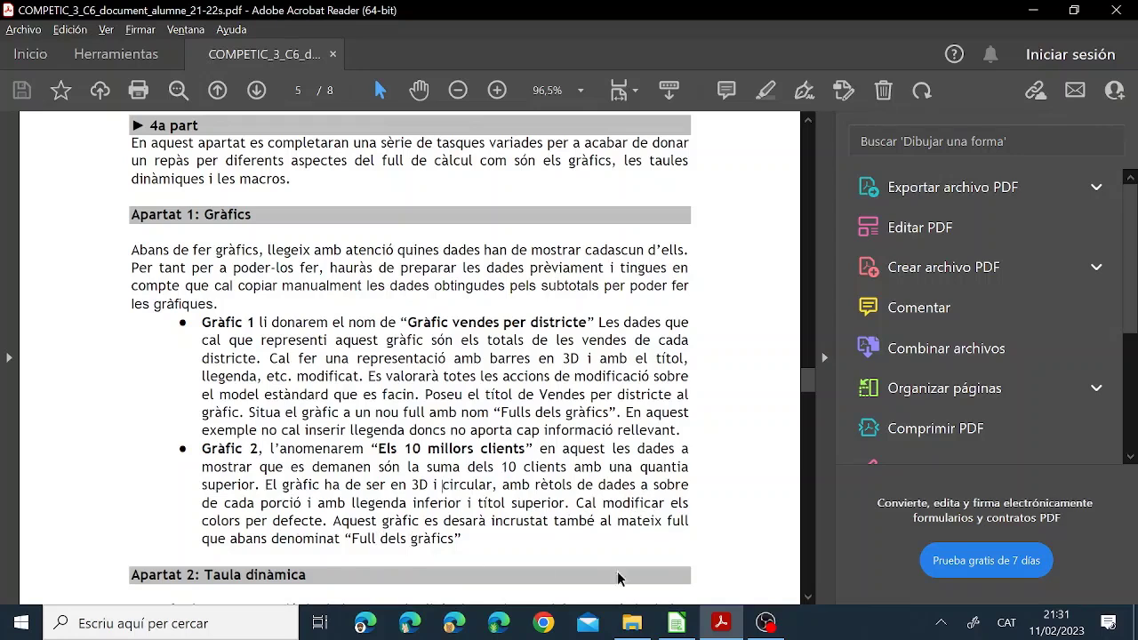
left_click(677, 622)
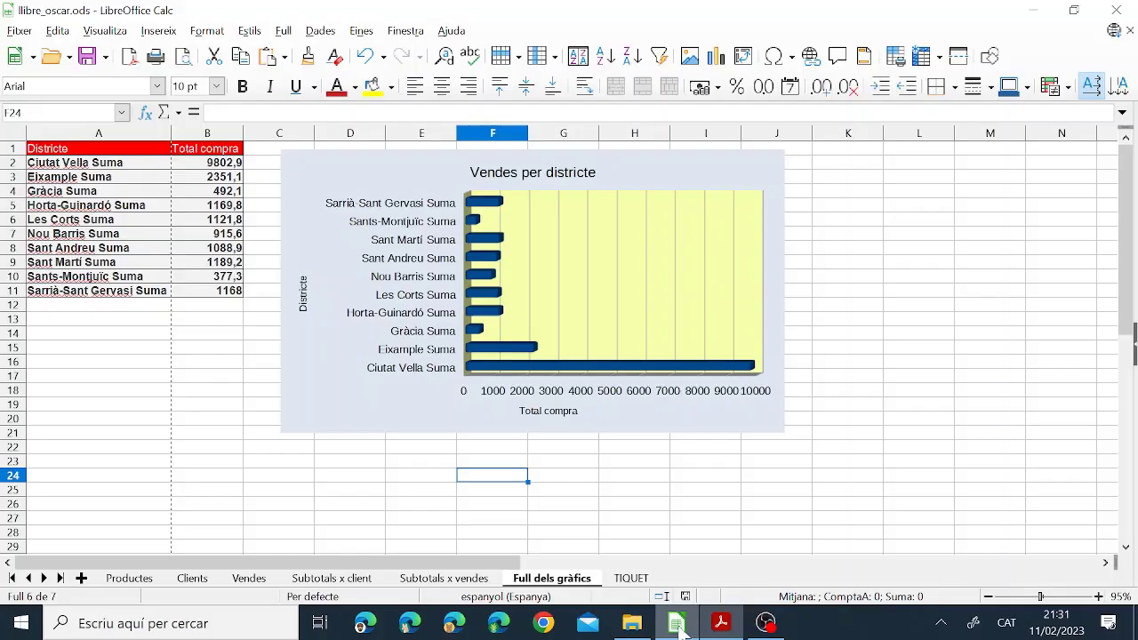
left_click(356, 579)
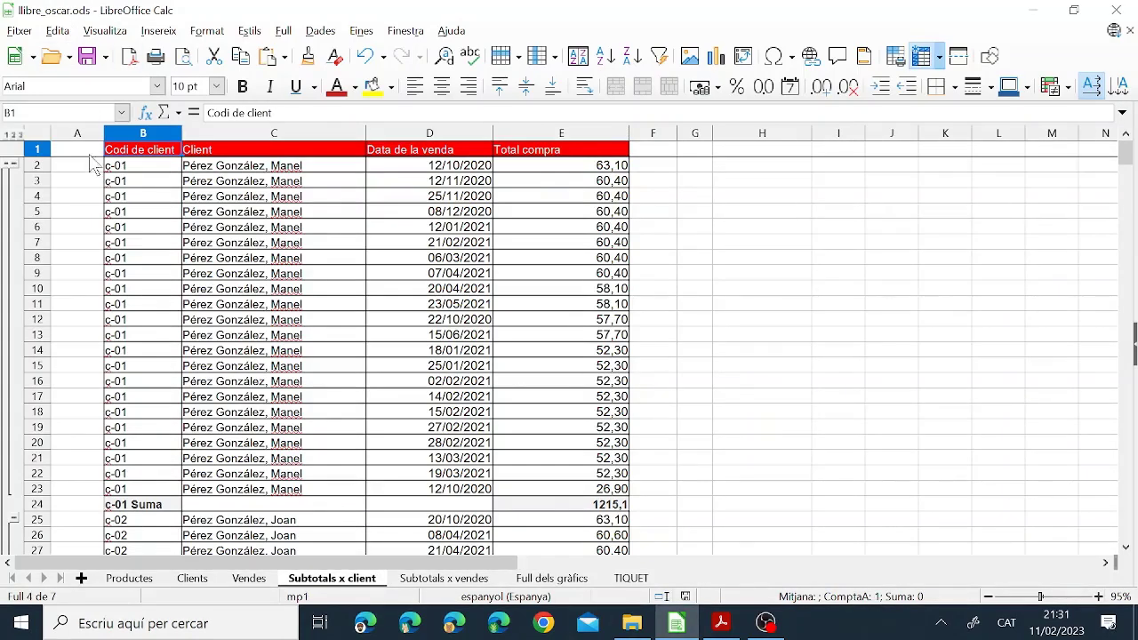
left_click(9, 135)
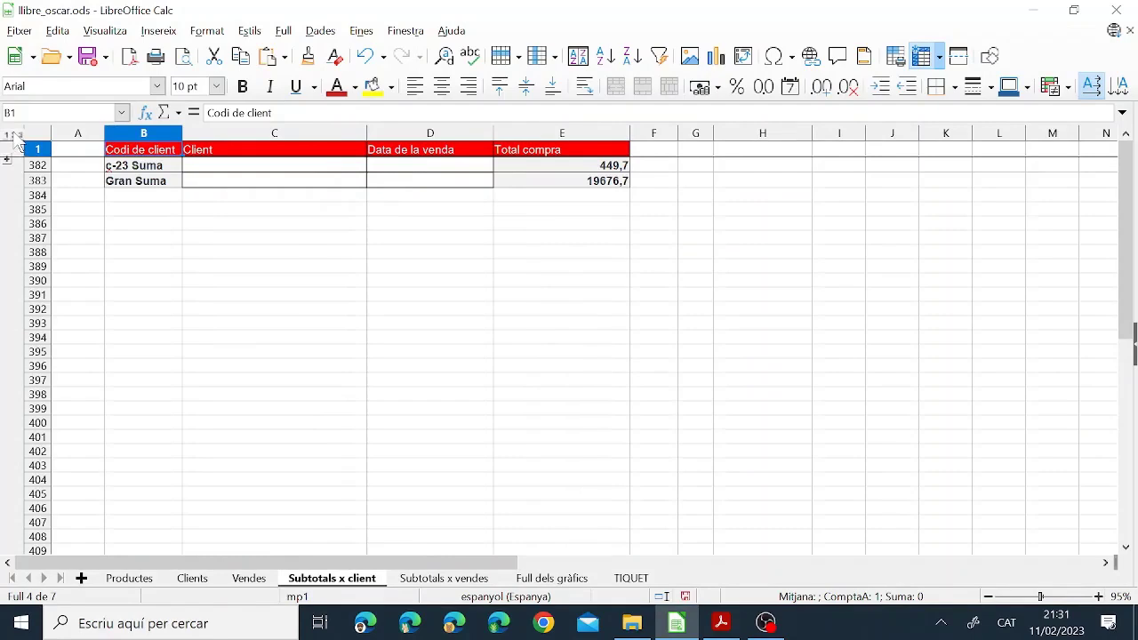
left_click(13, 136)
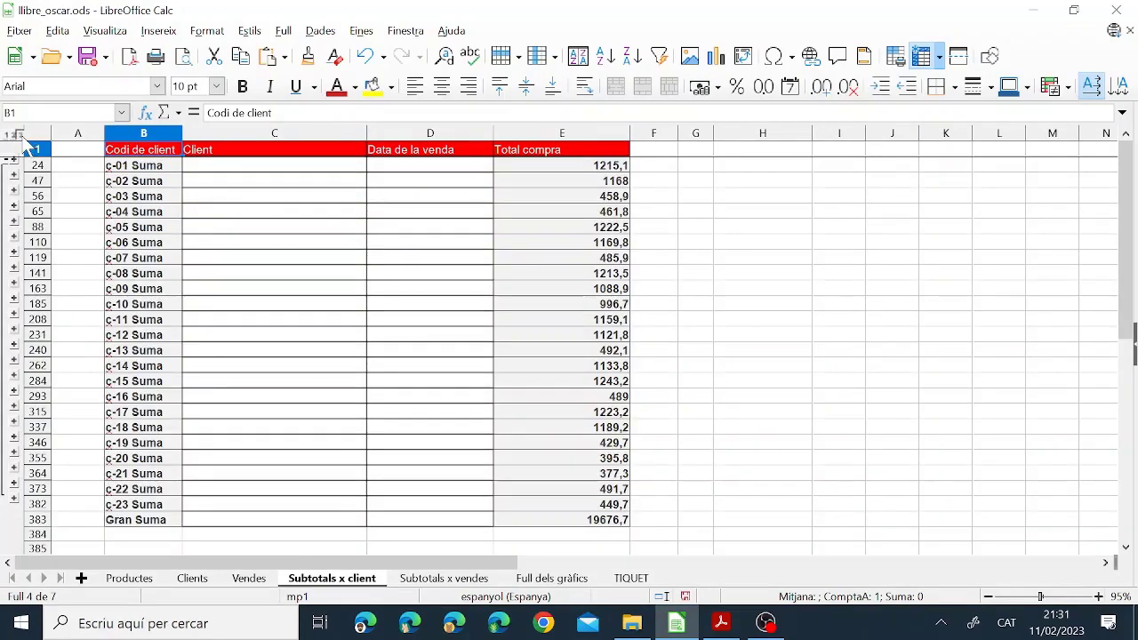
left_click(20, 136)
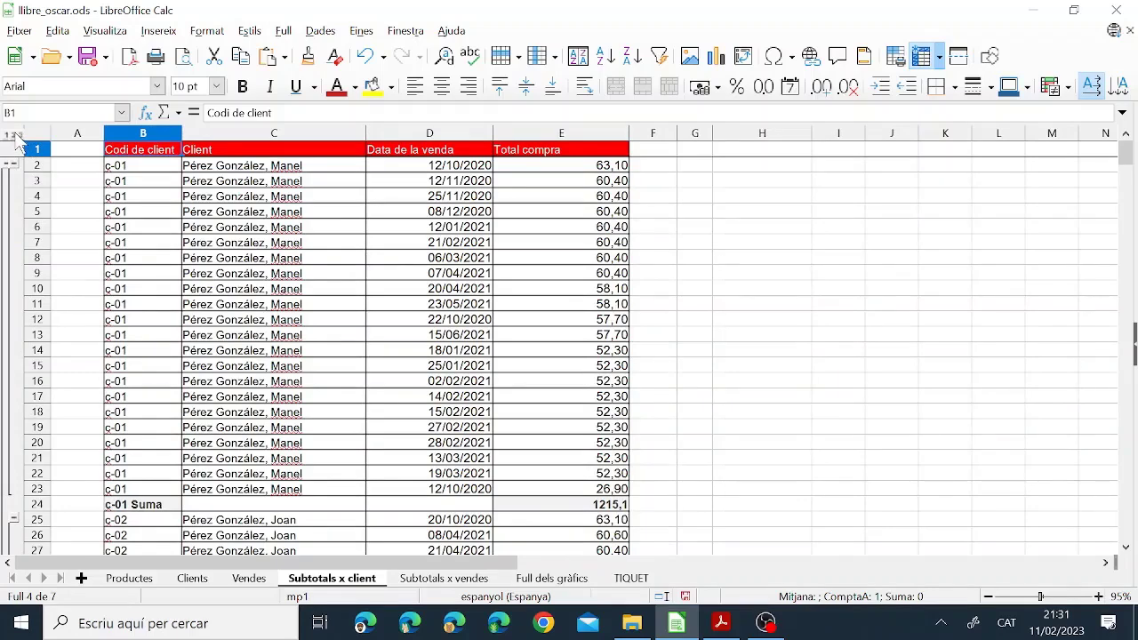
Regroup the subtotals on the "Subtotals x client" sheet by Client, summing Total compra, and look over the regrouped rows
left_click(295, 214)
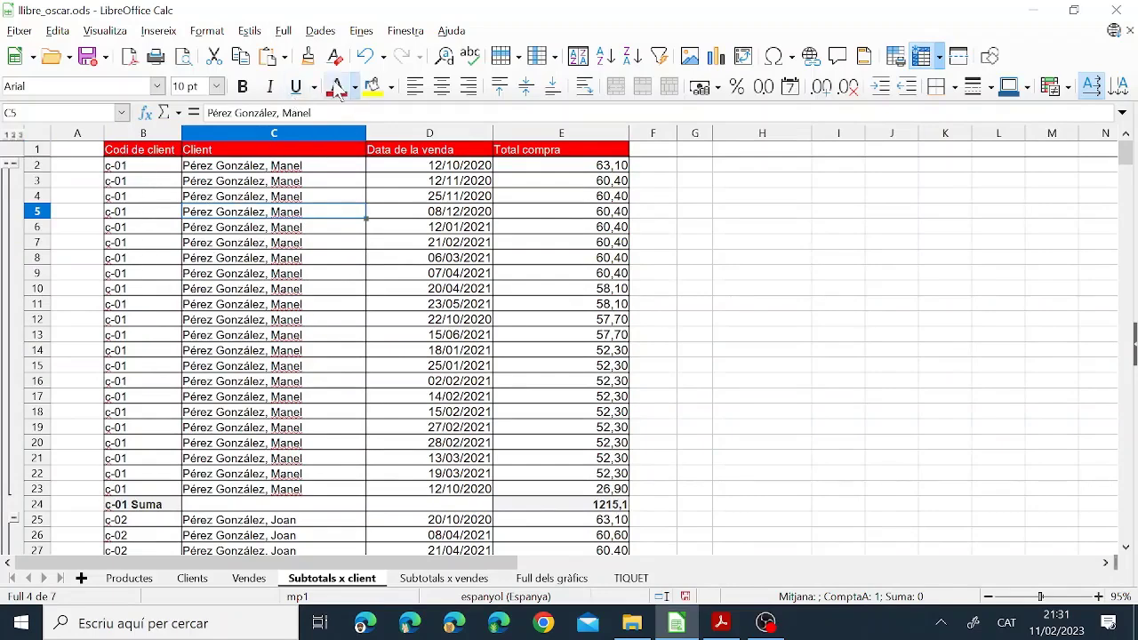
left_click(320, 30)
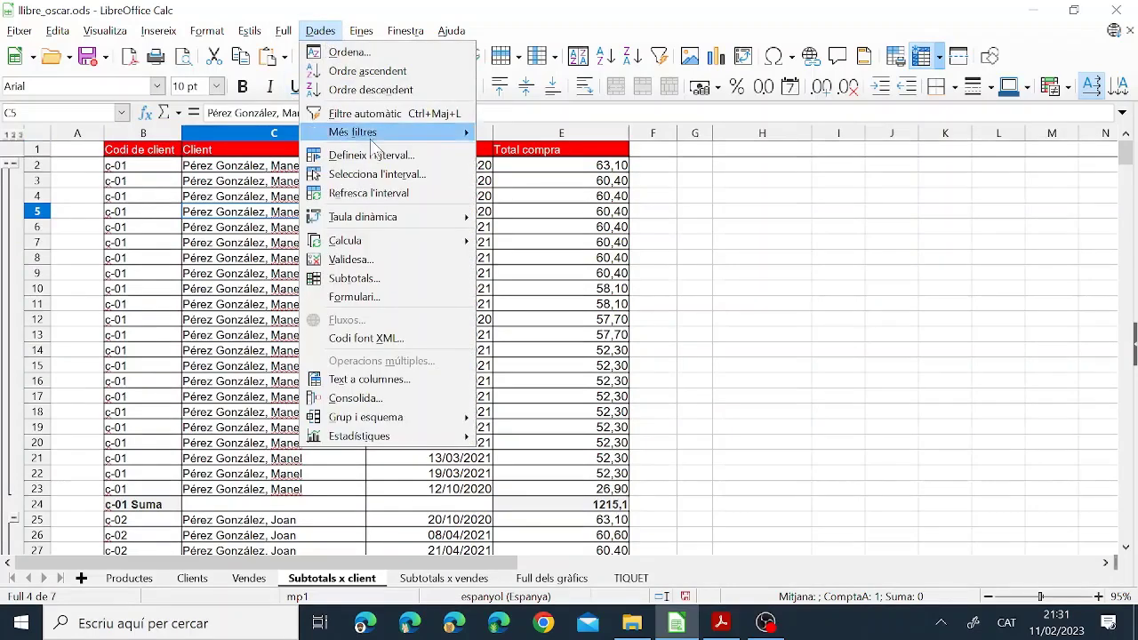
left_click(374, 278)
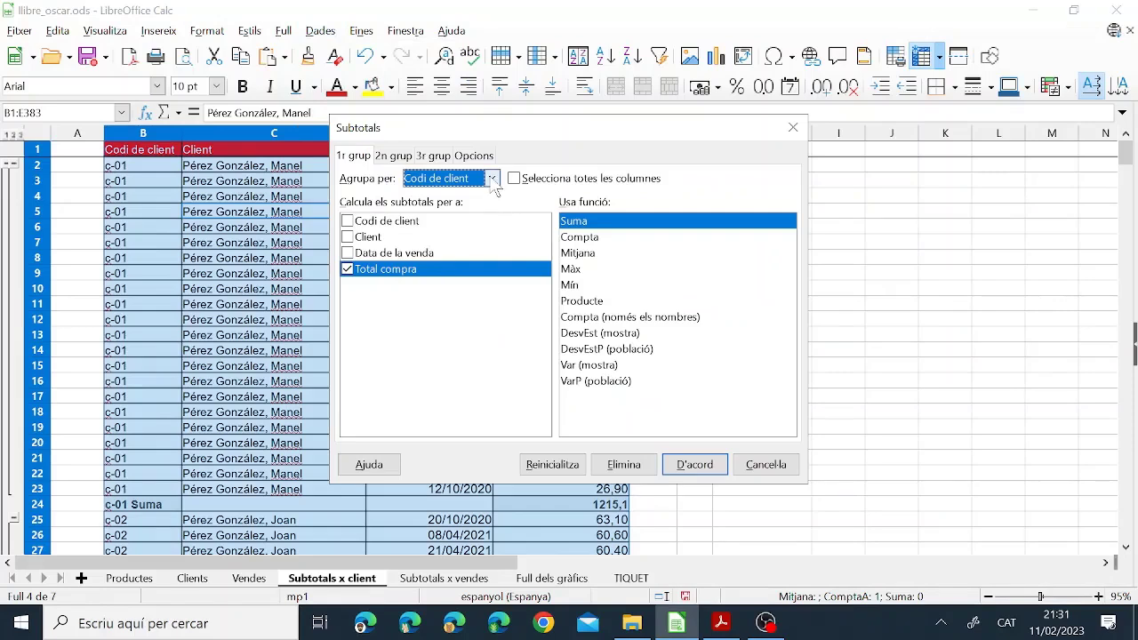
left_click(488, 180)
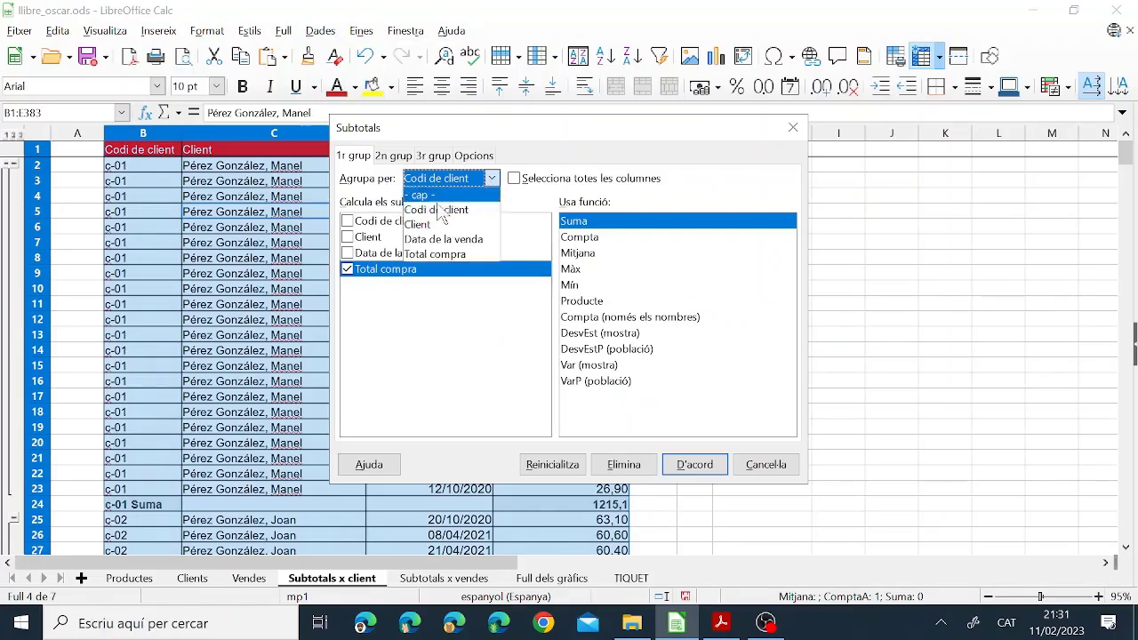
left_click(438, 229)
left_click(397, 158)
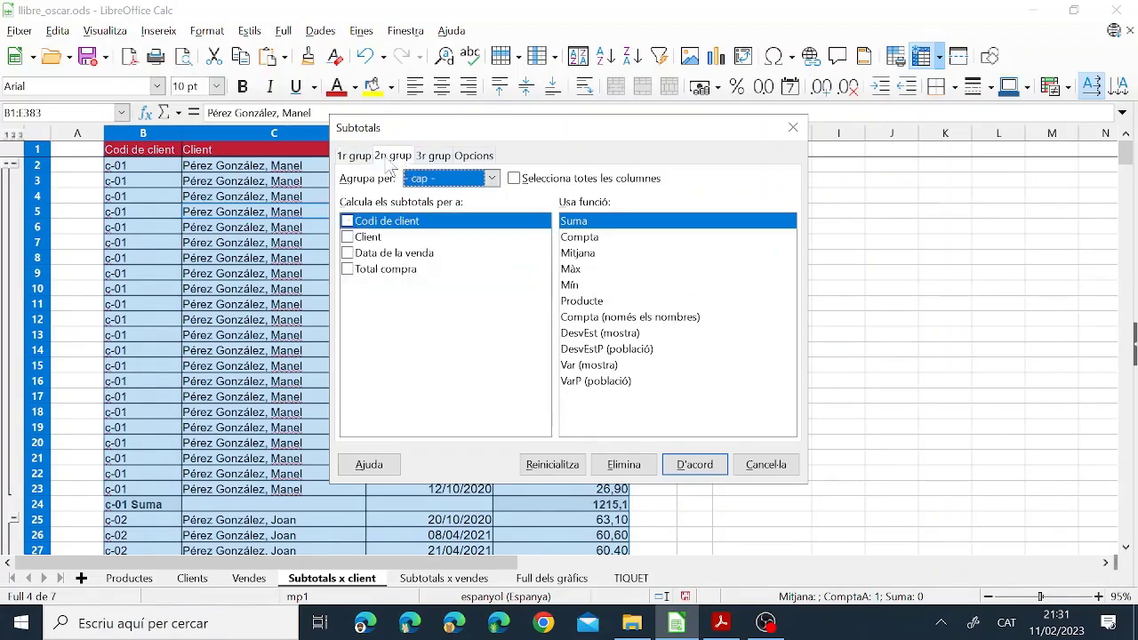
left_click(357, 158)
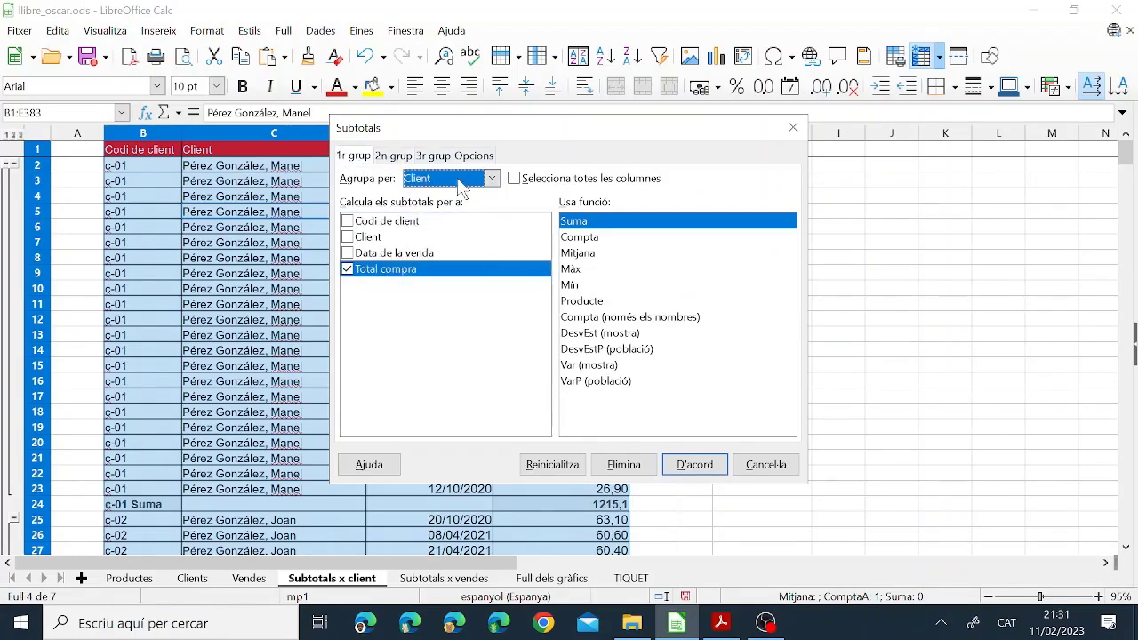
left_click(698, 464)
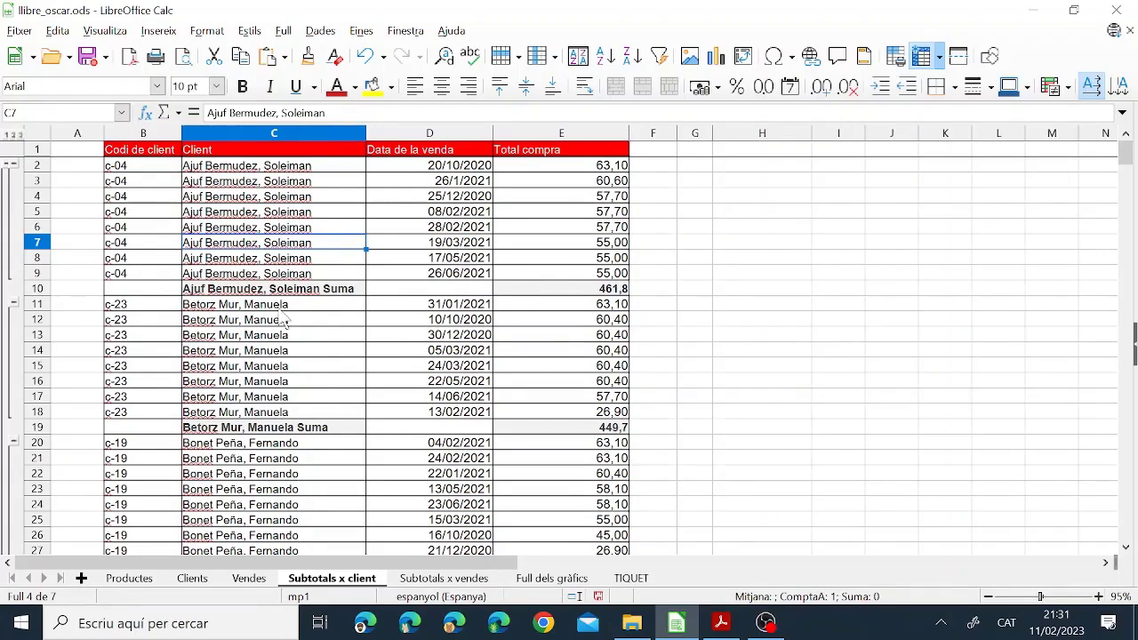
scroll(294, 325, "down", 6)
scroll(293, 329, "up", 6)
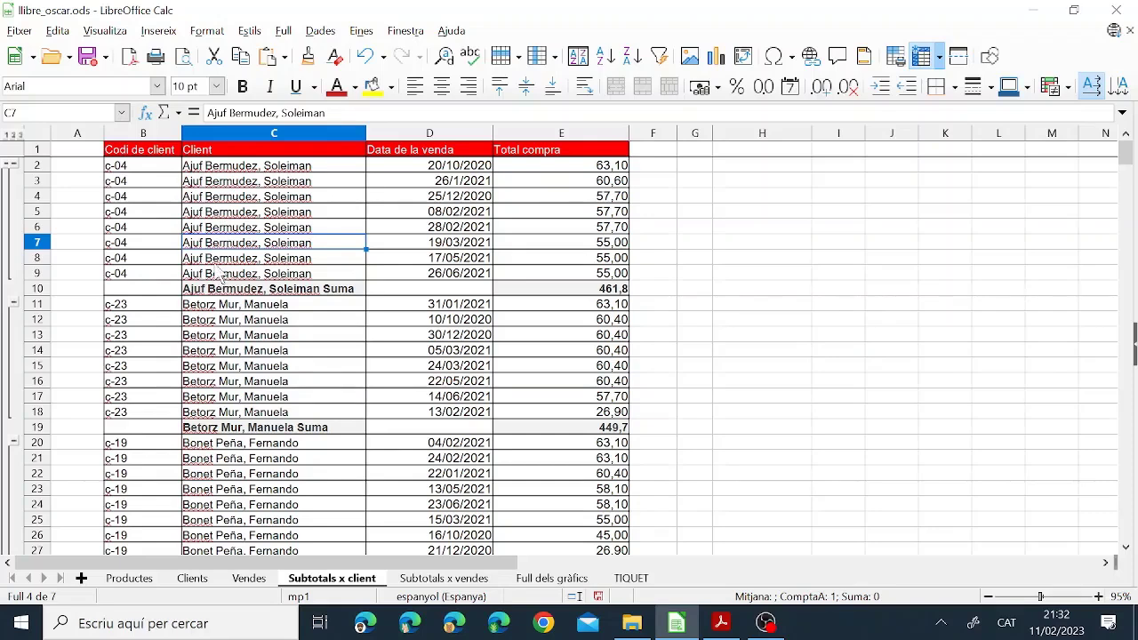
left_click(217, 229)
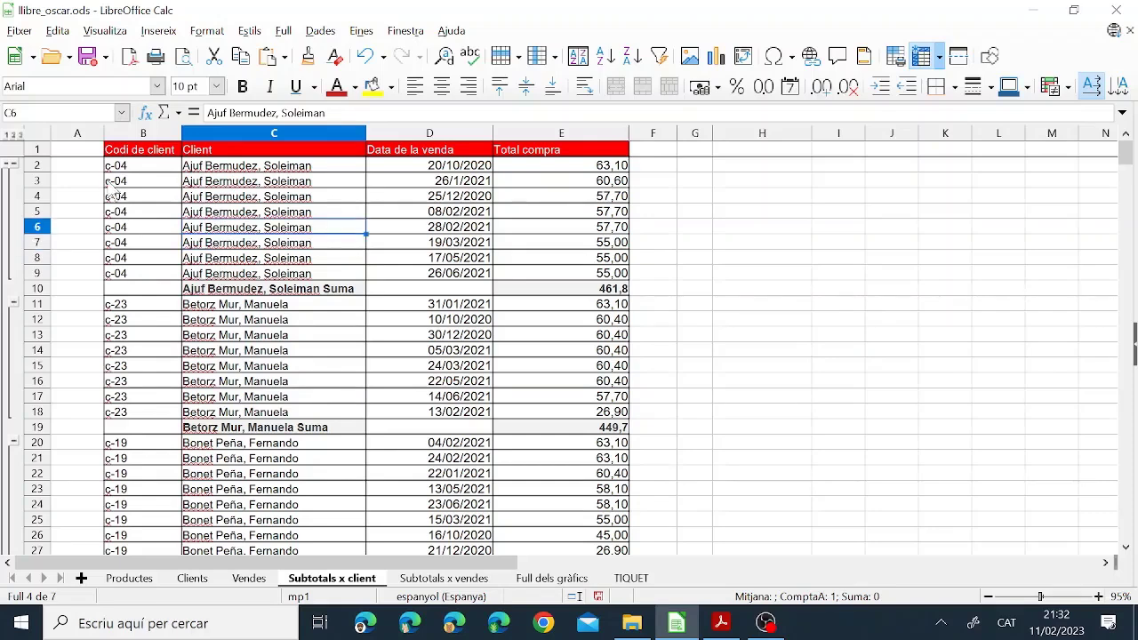
Collapse the "Subtotals x client" outline to the client subtotals and copy columns C to E of the header and every client subtotal row, excluding Gran Suma
left_click(13, 135)
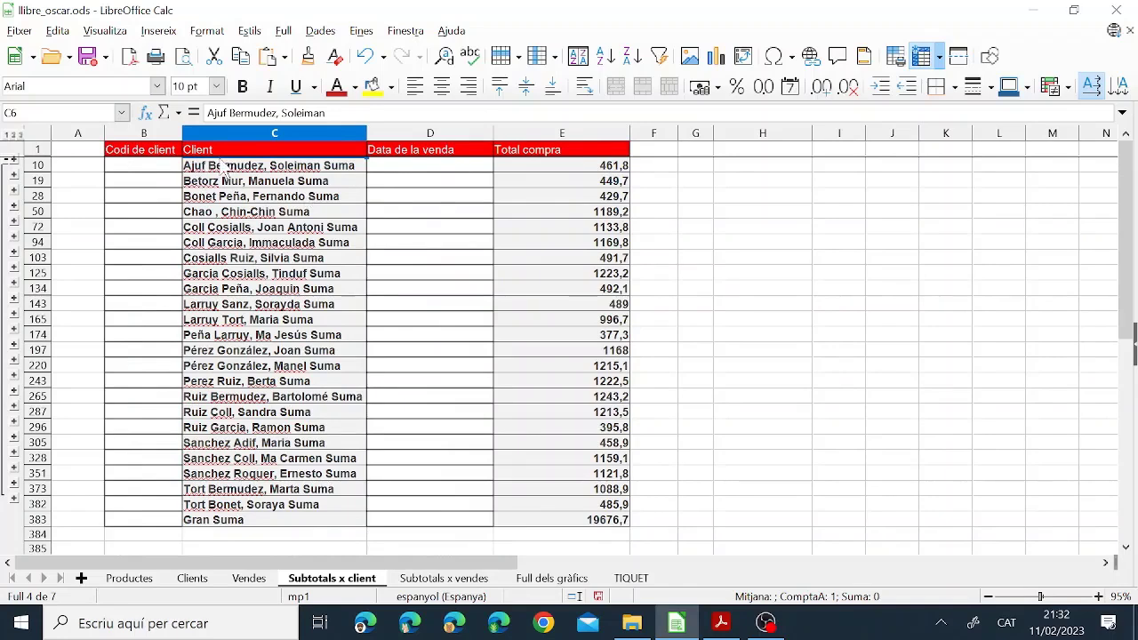
left_click_drag(223, 153, 522, 159)
left_click_drag(295, 167, 555, 170)
left_click_drag(297, 182, 558, 183)
left_click_drag(334, 198, 572, 199)
left_click_drag(289, 213, 570, 214)
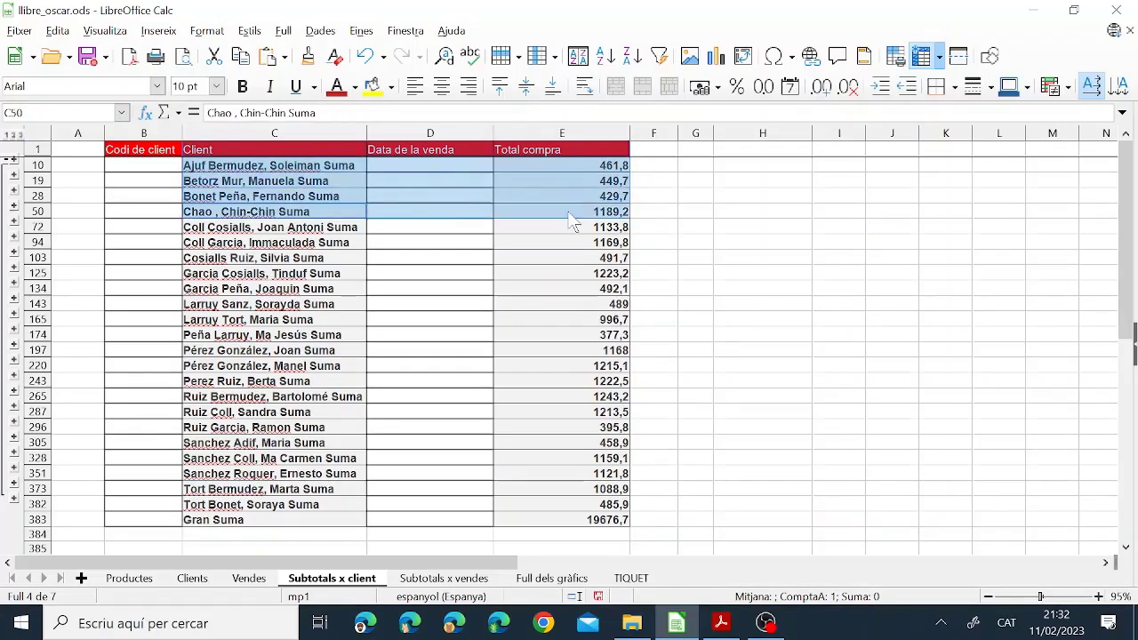
left_click_drag(293, 227, 567, 224)
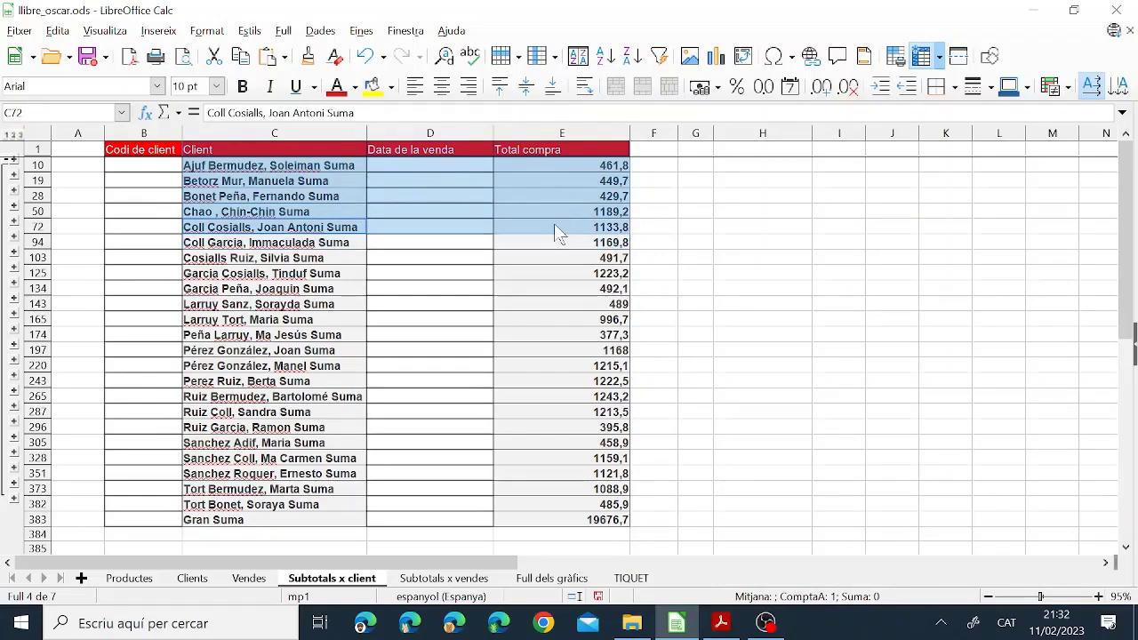
left_click_drag(264, 245, 533, 255)
left_click_drag(289, 258, 573, 265)
left_click_drag(294, 276, 520, 277)
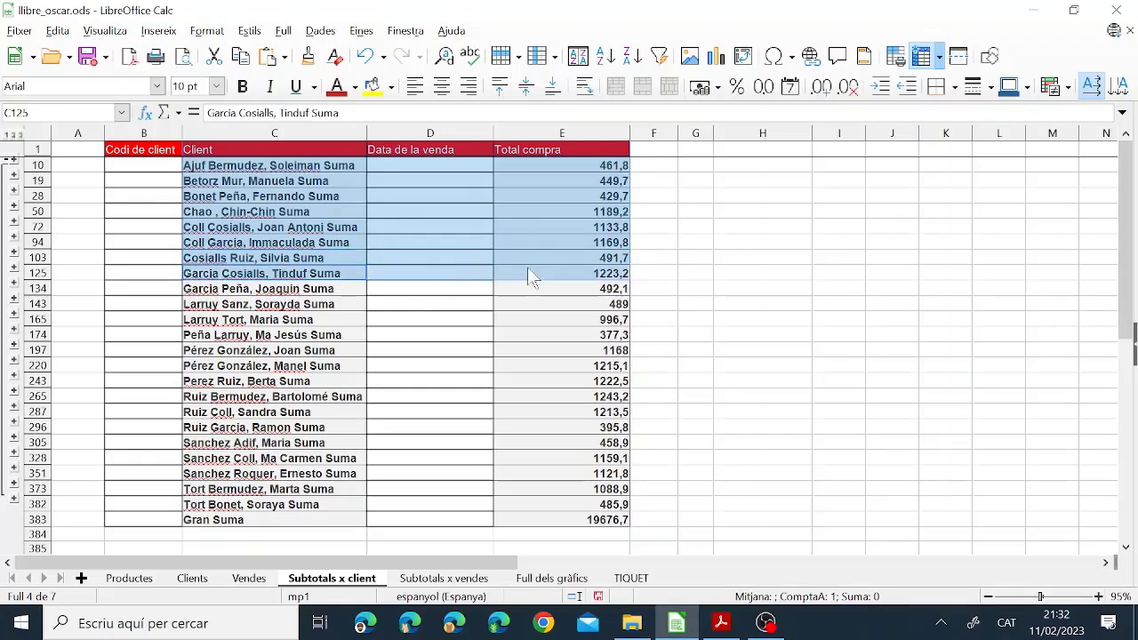
left_click_drag(307, 292, 504, 295)
left_click_drag(276, 312, 542, 312)
left_click_drag(275, 325, 543, 320)
left_click_drag(345, 342, 535, 338)
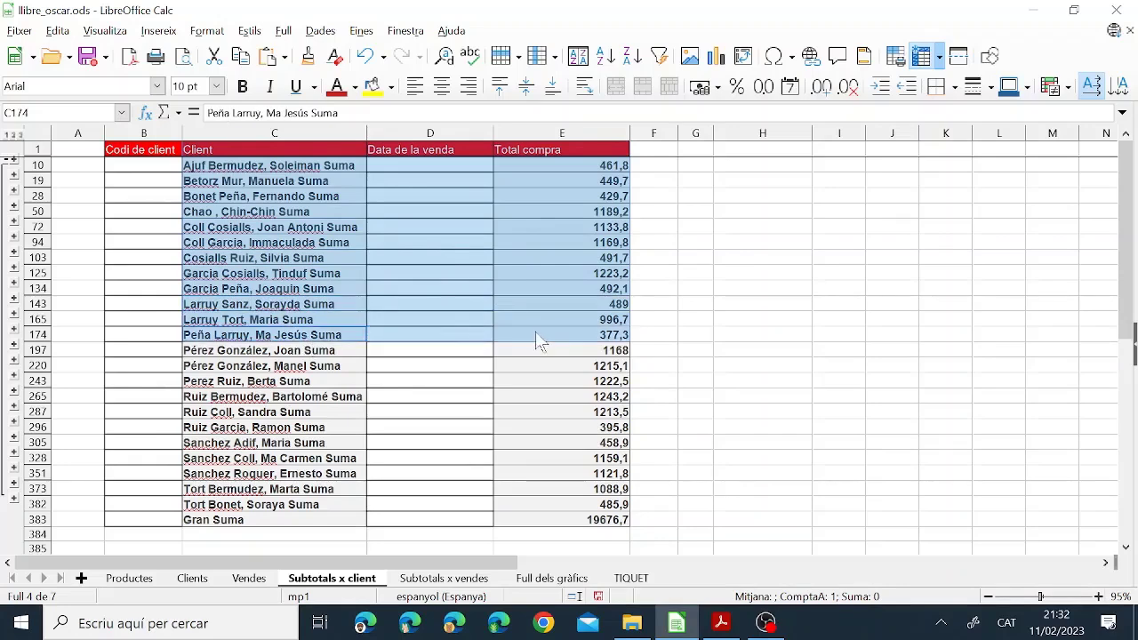
left_click_drag(316, 357, 580, 347)
left_click_drag(311, 368, 545, 374)
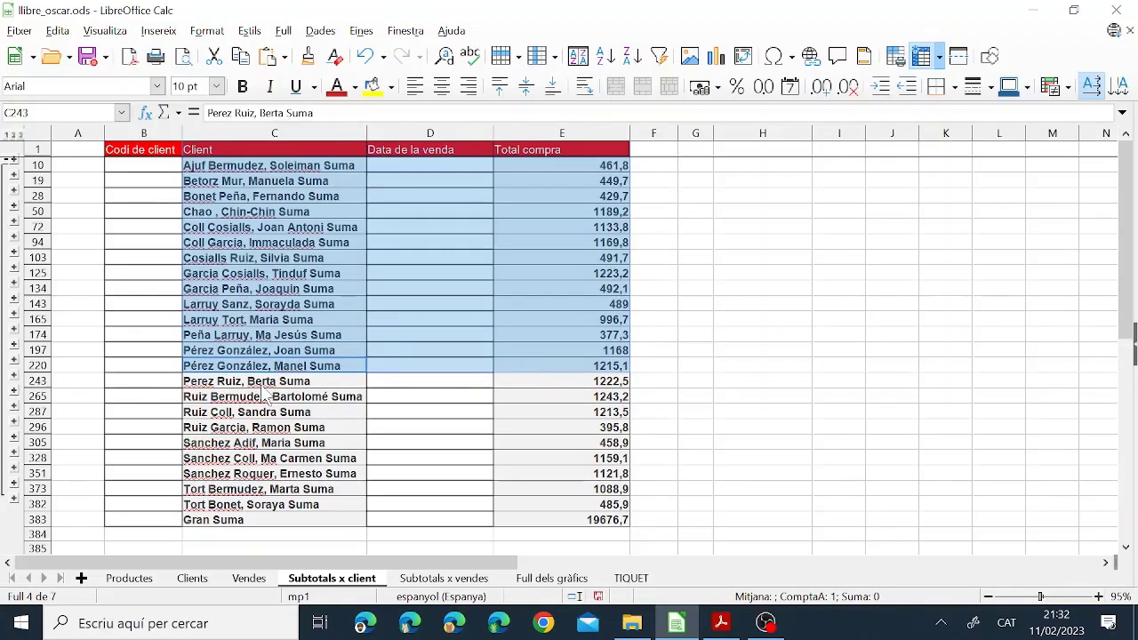
left_click_drag(264, 384, 592, 386)
left_click_drag(255, 397, 562, 402)
left_click_drag(308, 414, 562, 412)
left_click_drag(294, 428, 566, 442)
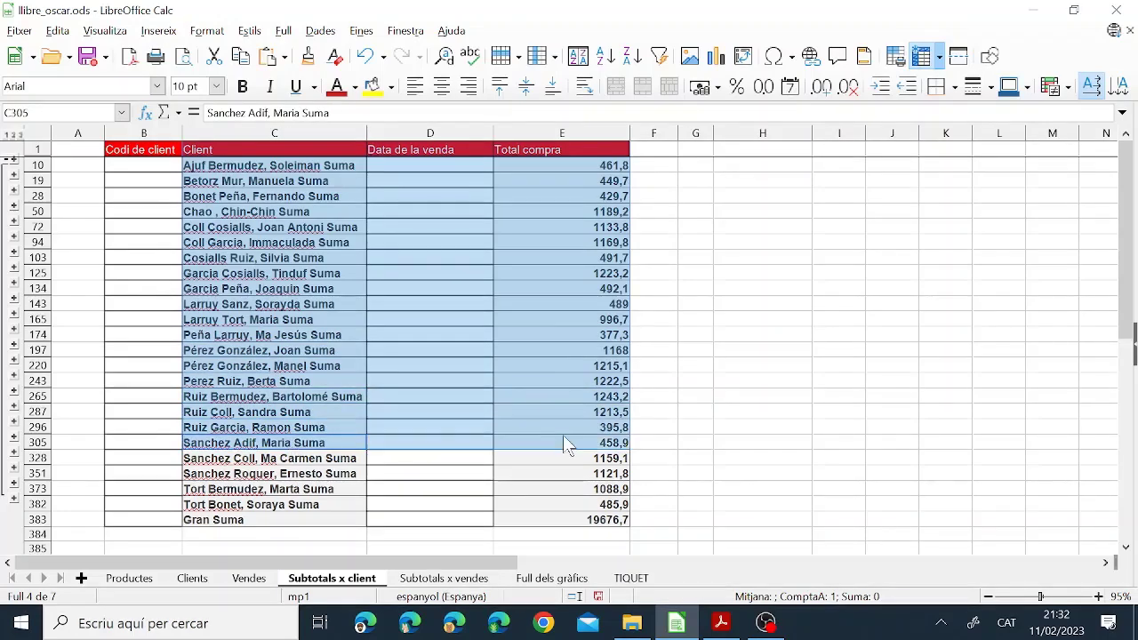
left_click_drag(315, 461, 560, 459)
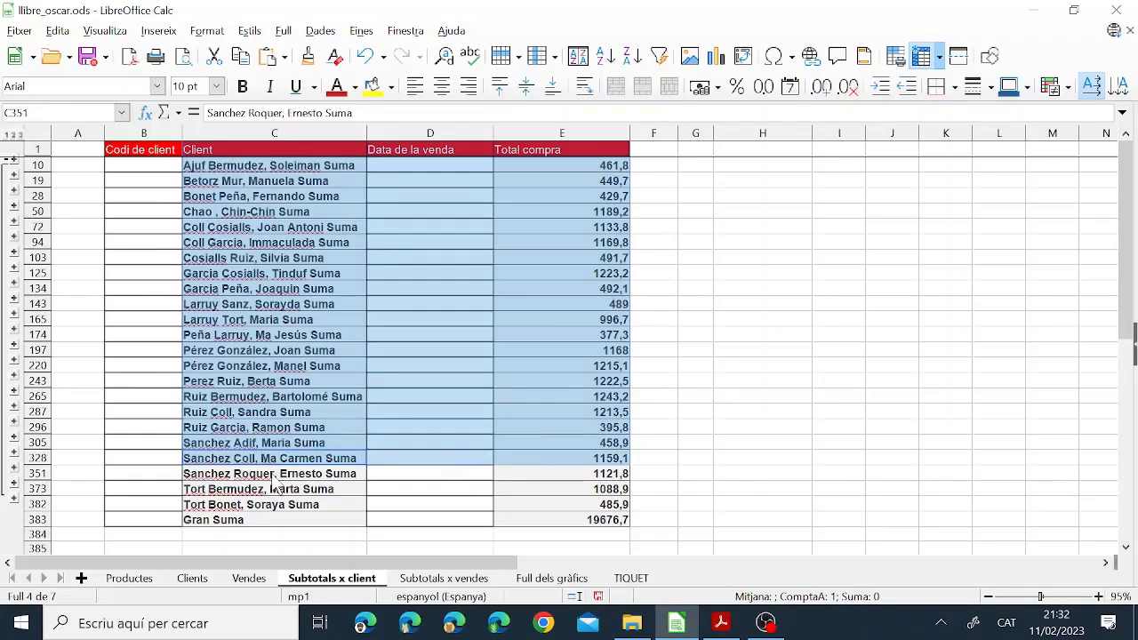
left_click_drag(275, 480, 527, 485)
left_click_drag(316, 489, 545, 487)
left_click_drag(311, 509, 505, 508)
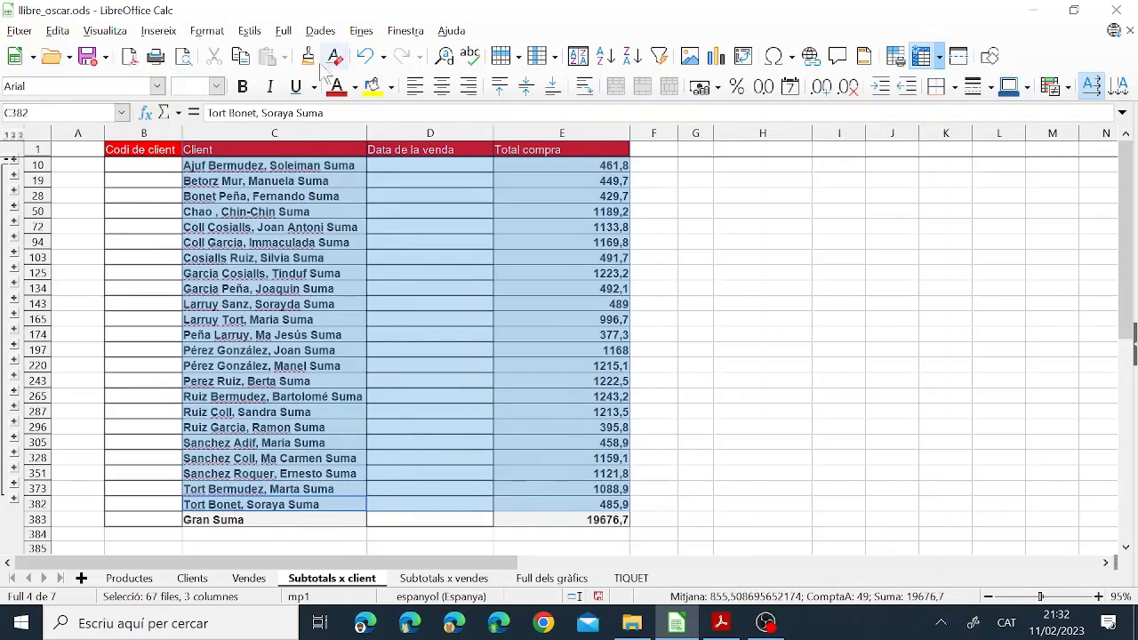
left_click(240, 56)
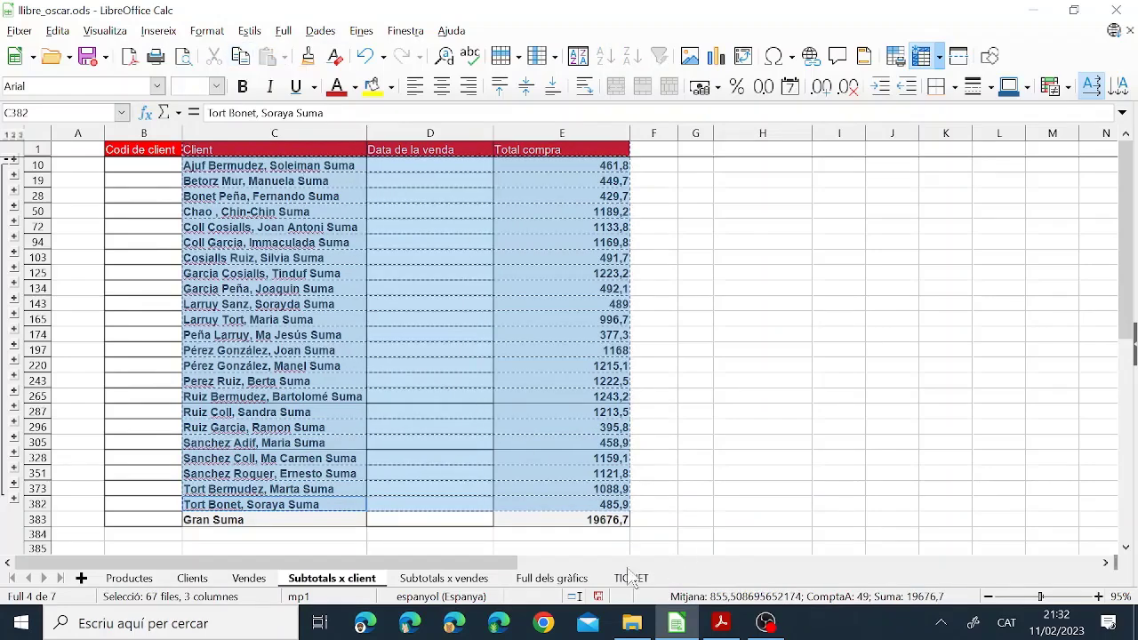
Paste the copied client subtotals into the "Full dels gràfics" sheet starting at cell A25
left_click(551, 578)
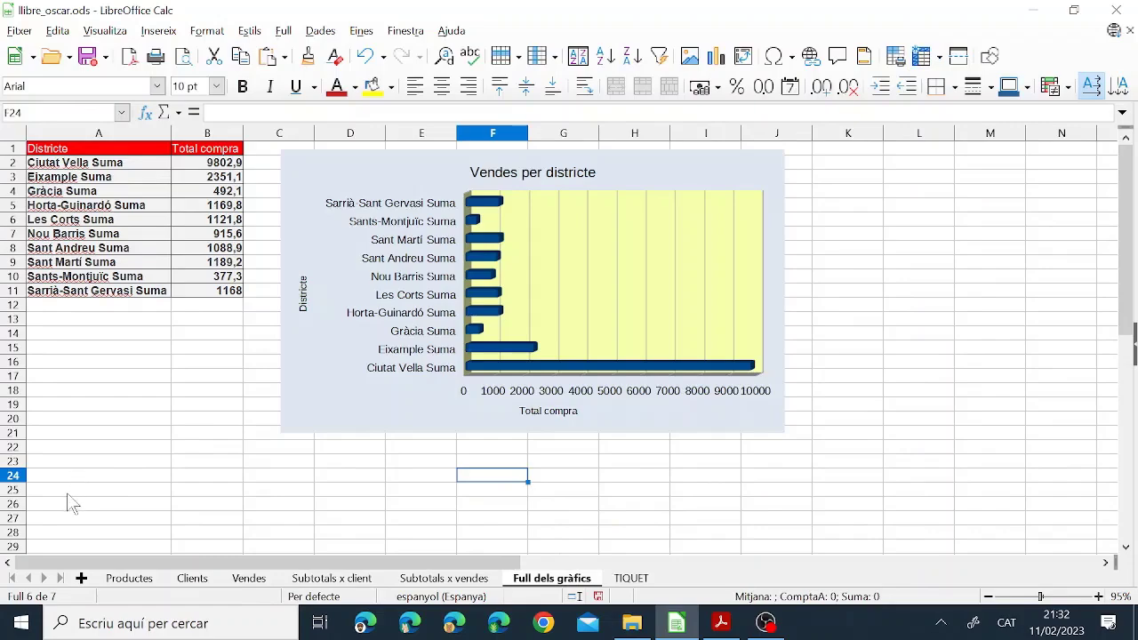
left_click(80, 491)
left_click(267, 56)
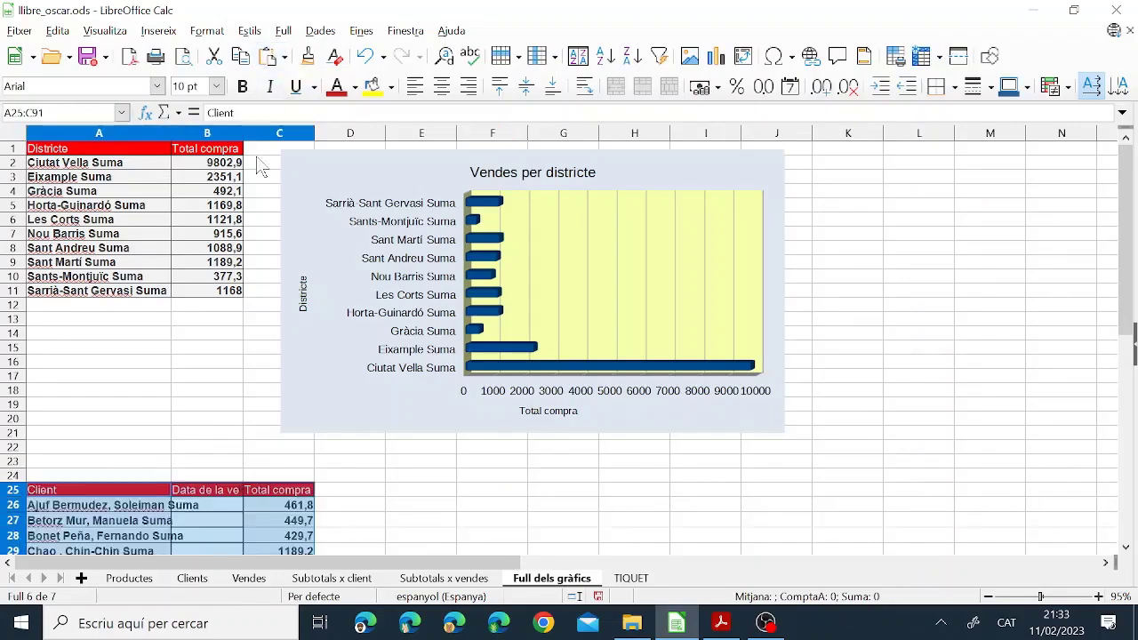
Delete the two blocks of individual sales rows from the pasted client table: rows 42 to 62, followed by rows 45 to 66
scroll(222, 386, "down", 7)
scroll(207, 413, "down", 12)
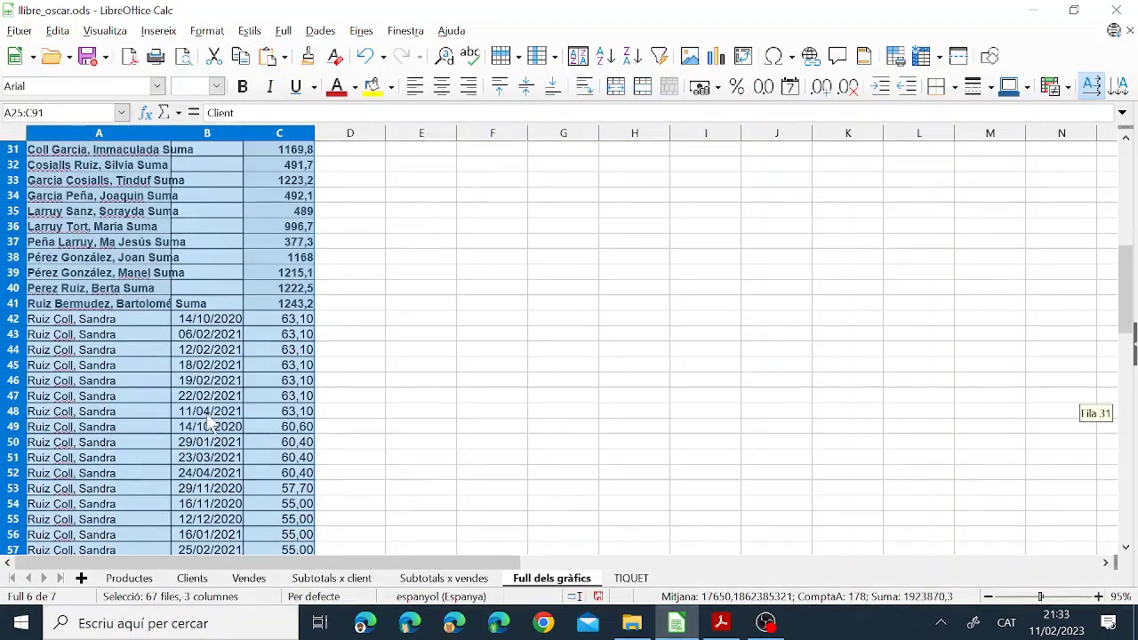
scroll(198, 411, "down", 6)
scroll(196, 405, "up", 13)
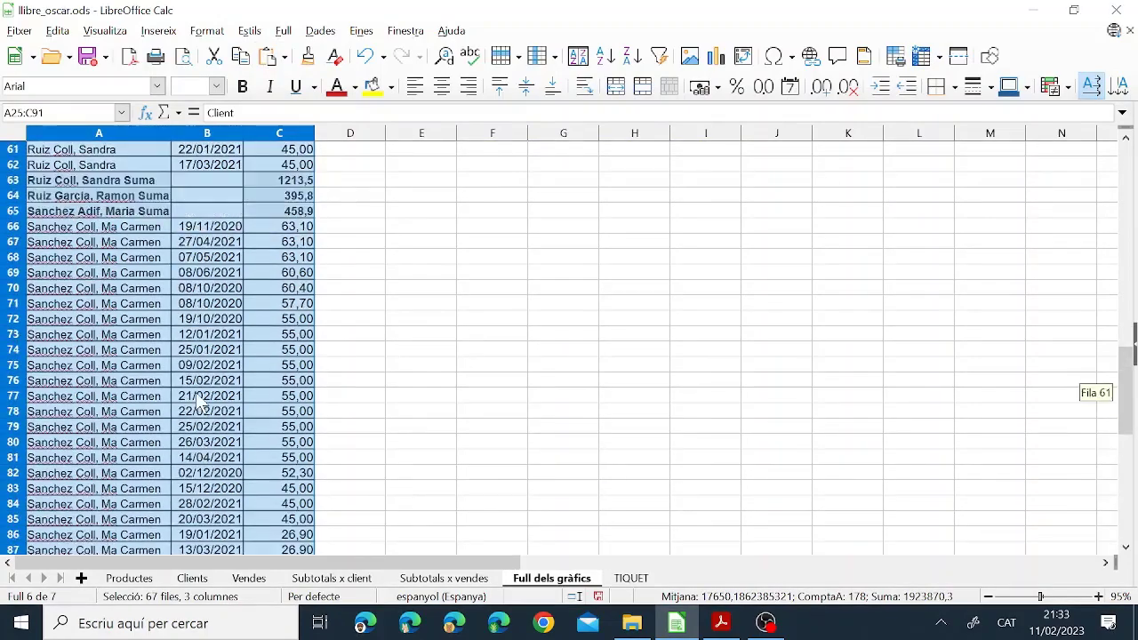
left_click_drag(13, 225, 42, 537)
right_click(160, 392)
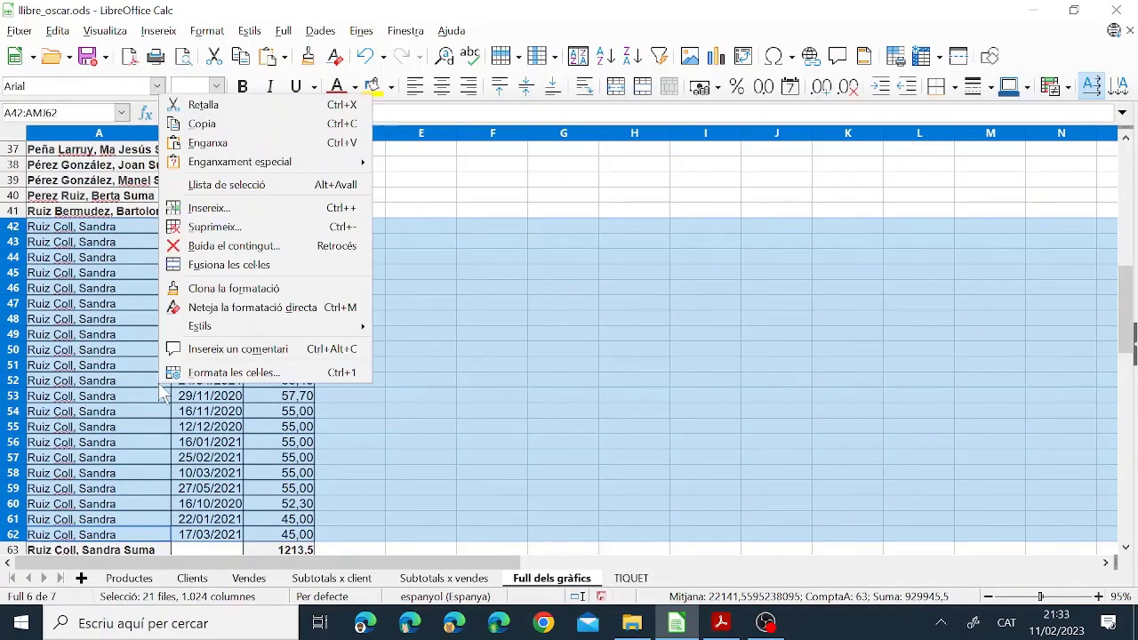
left_click(238, 228)
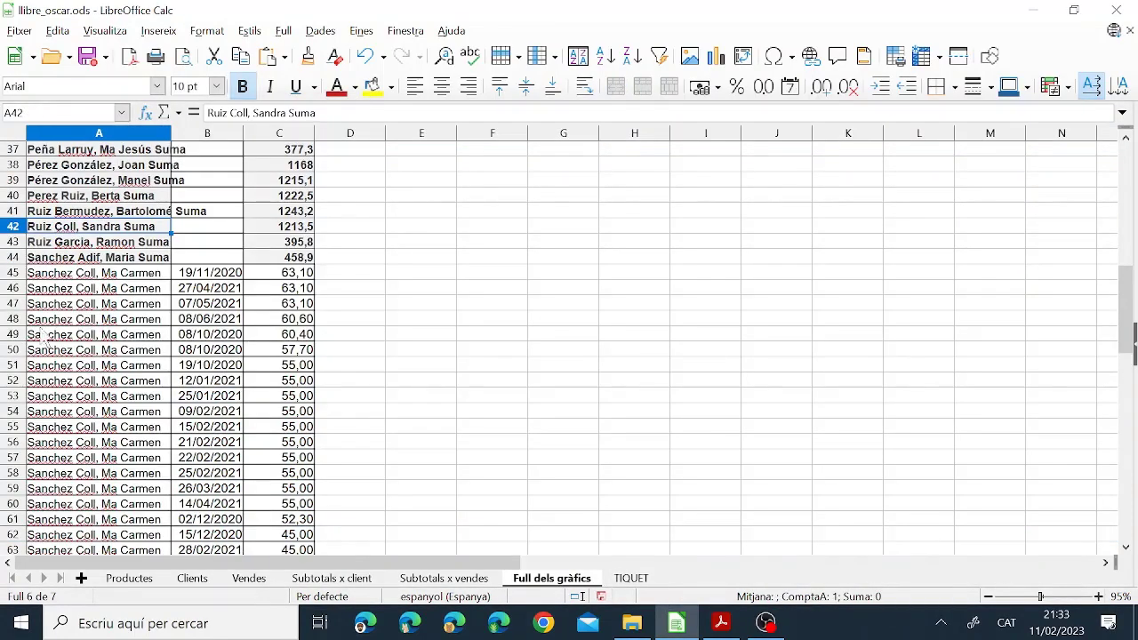
left_click_drag(12, 275, 14, 402)
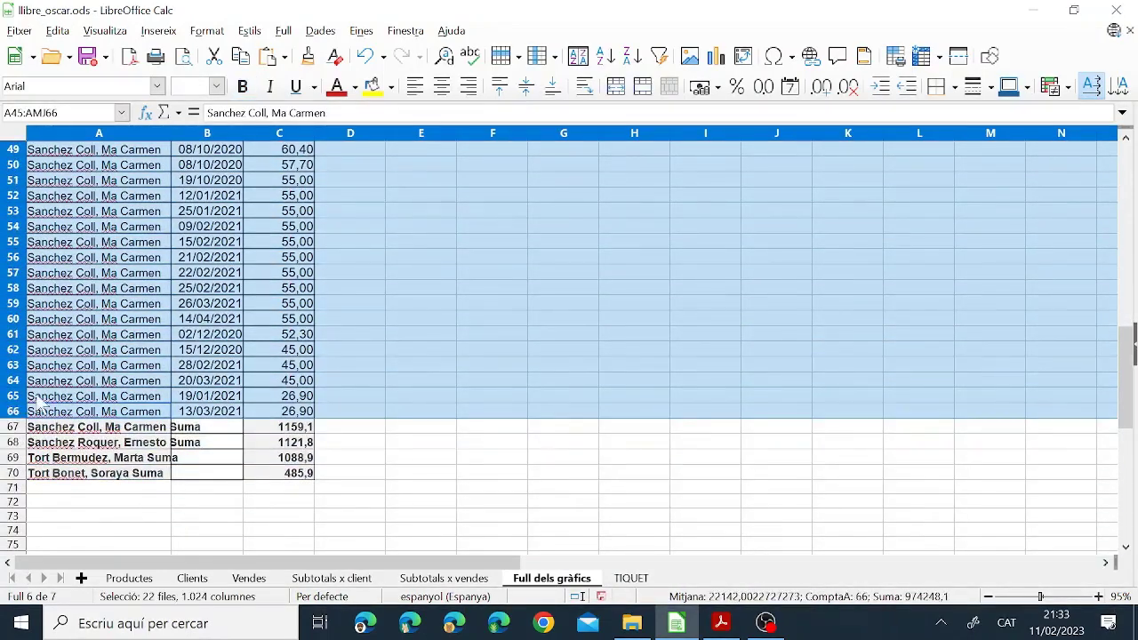
right_click(133, 298)
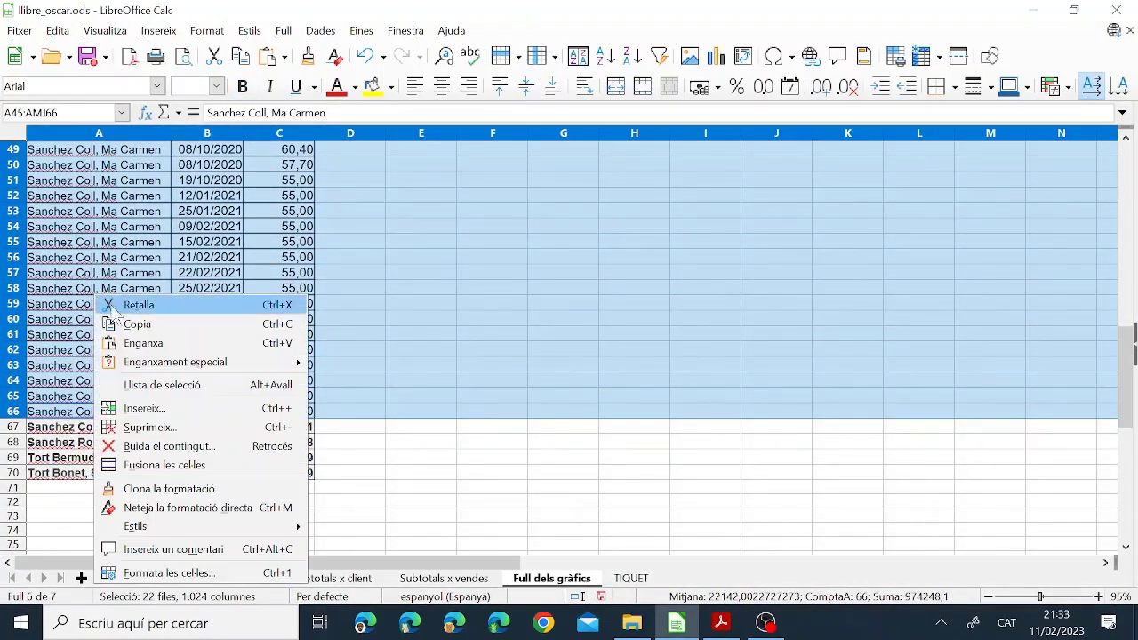
left_click(178, 427)
Delete the "Data de la venda" cells B25:B48 from the client table, shifting the remaining cells left
scroll(203, 302, "up", 11)
scroll(206, 320, "down", 4)
scroll(208, 324, "up", 4)
left_click(218, 283)
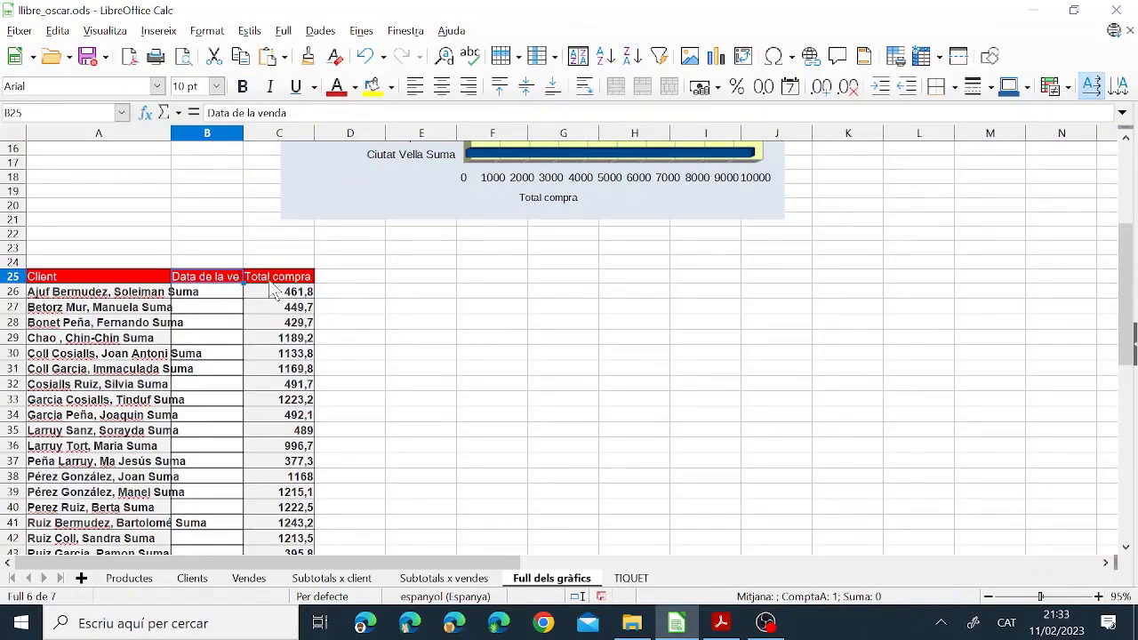
scroll(273, 291, "down", 1)
scroll(207, 251, "down", 4)
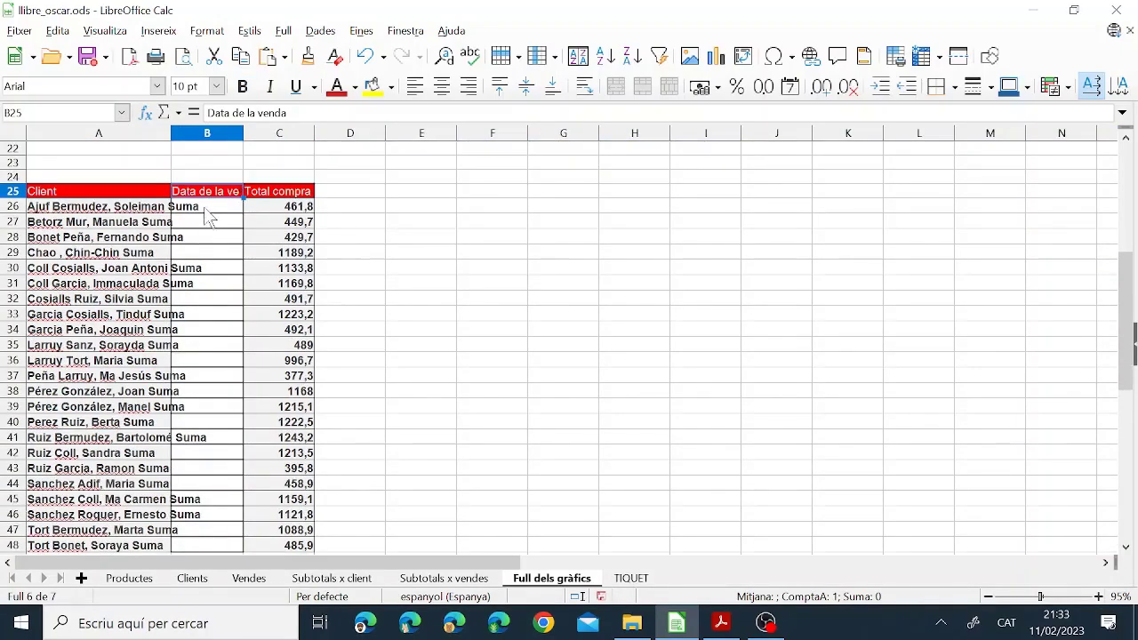
left_click(210, 413, "shift")
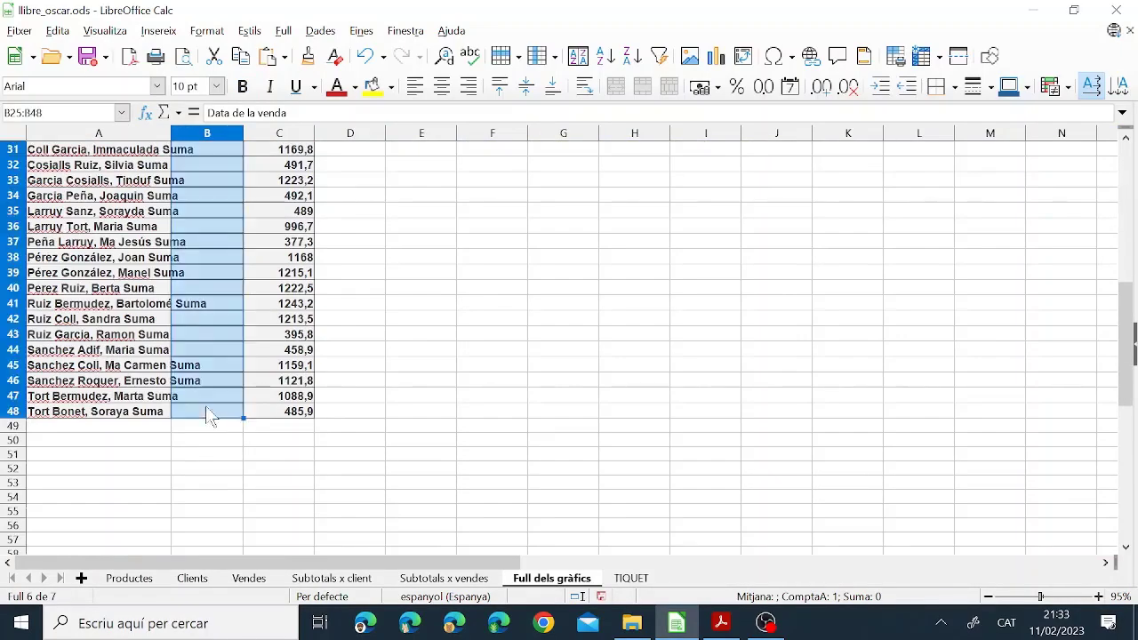
right_click(218, 227)
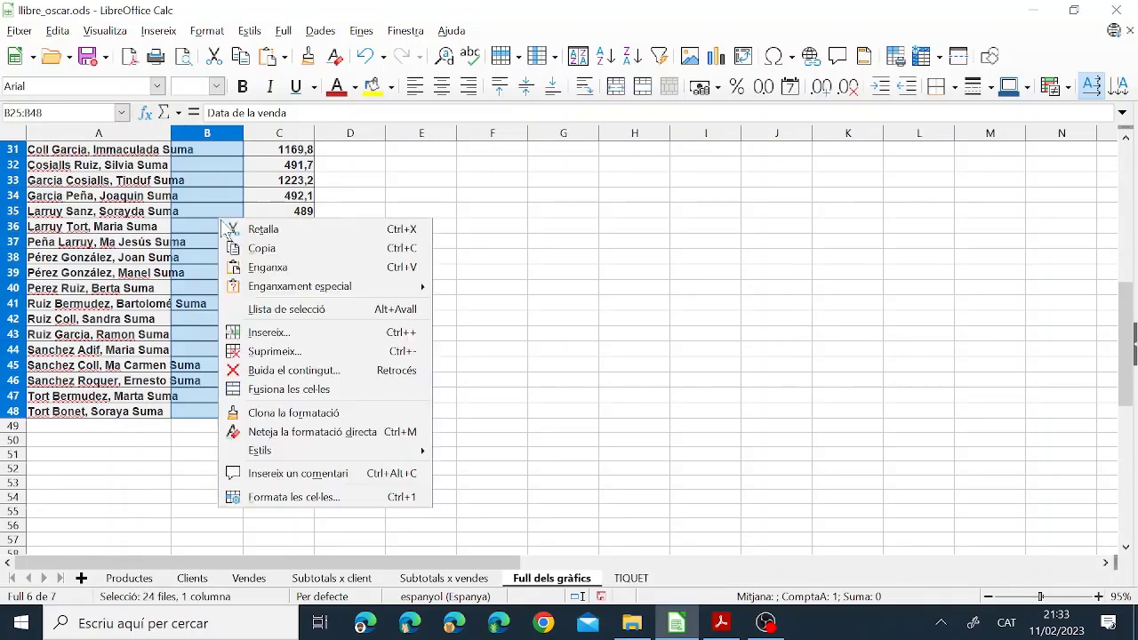
left_click(281, 352)
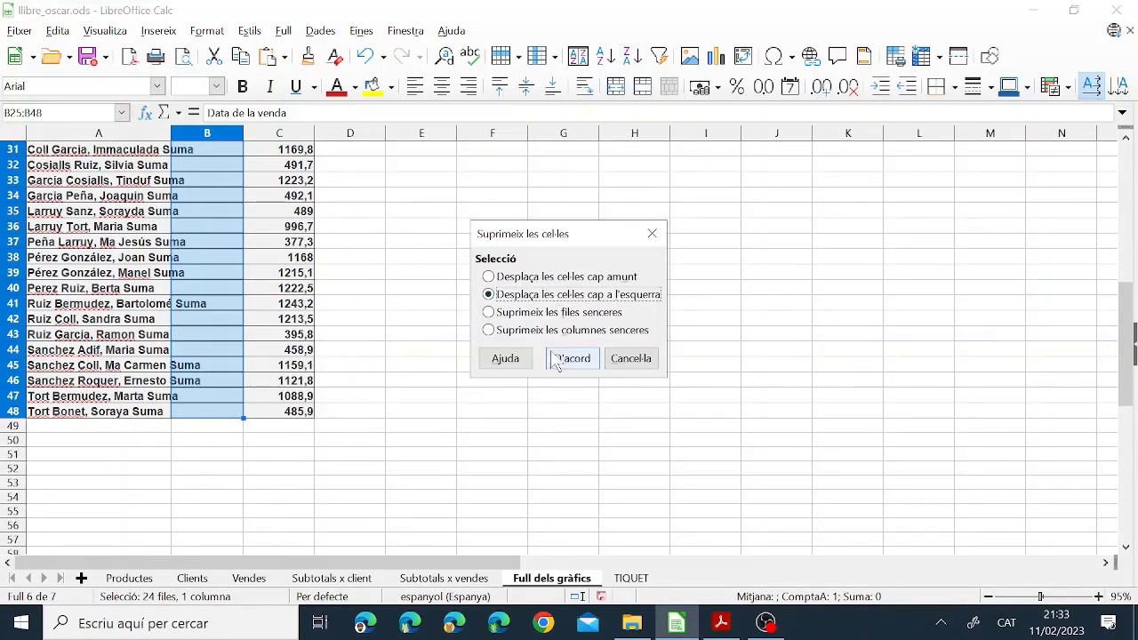
left_click(571, 359)
Fit the width of column A to the full client names
scroll(264, 323, "up", 4)
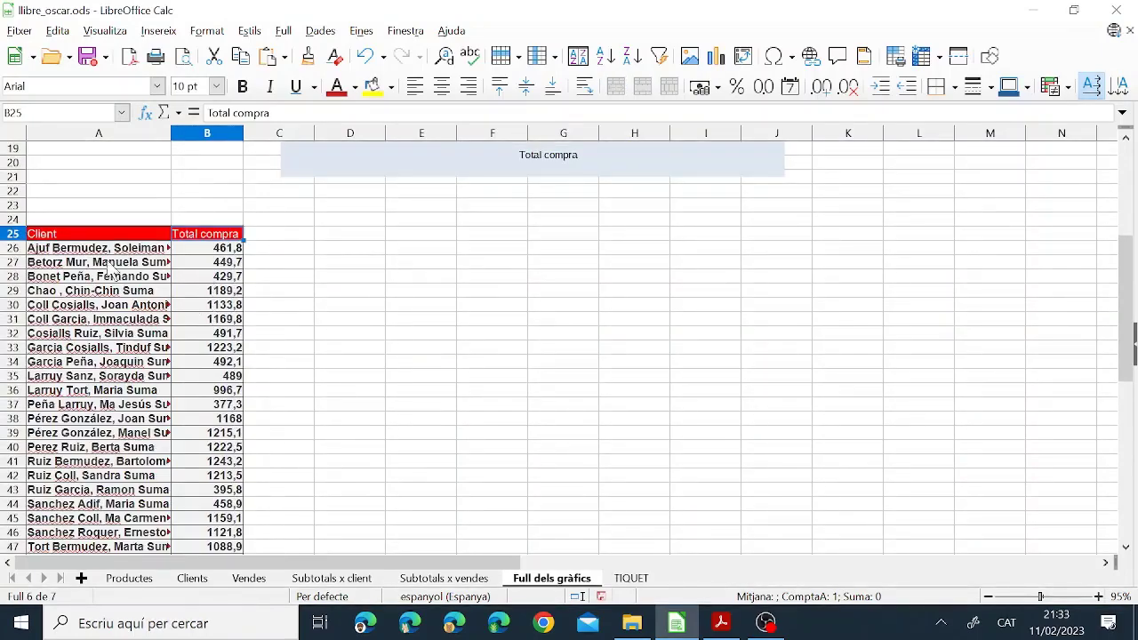
scroll(178, 213, "up", 6)
scroll(176, 222, "down", 5)
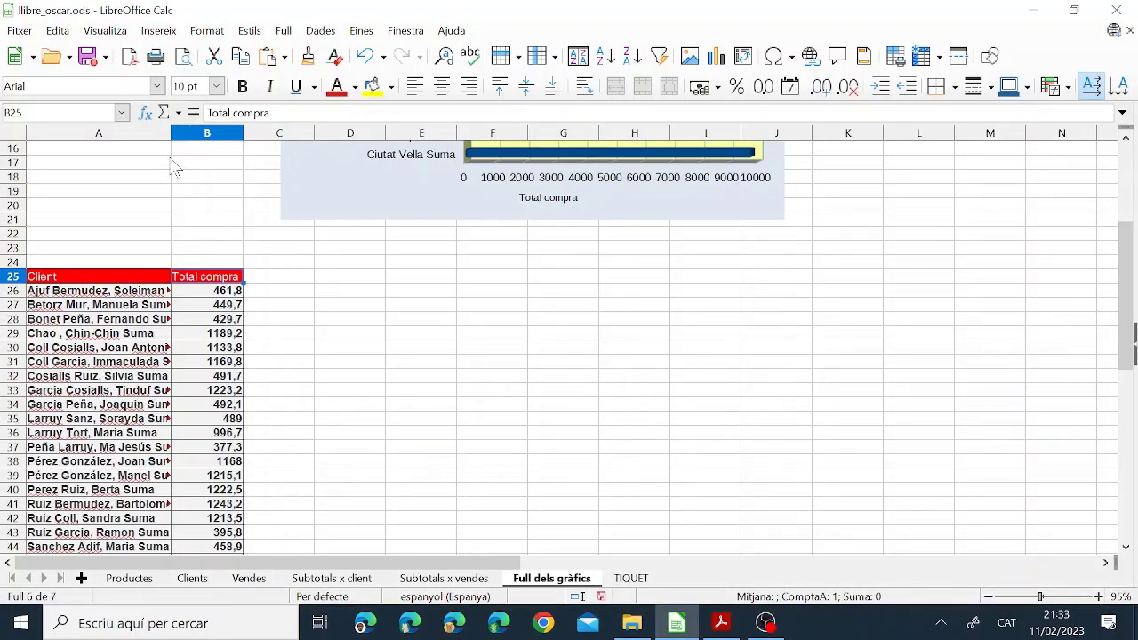
double_click(171, 136)
left_click(200, 378)
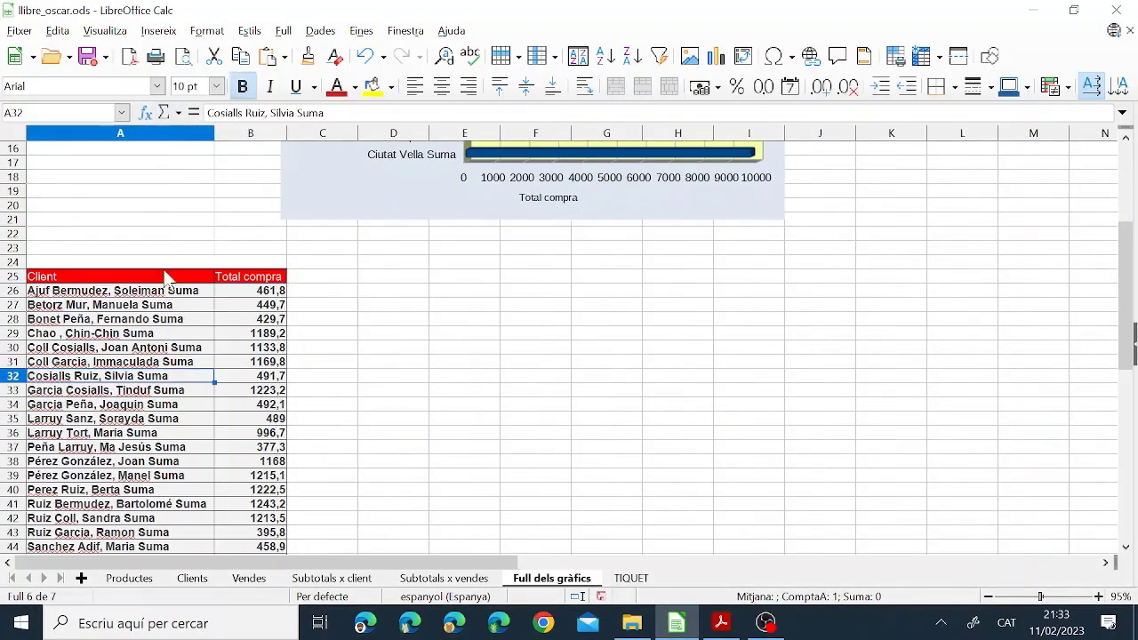
Sort the client table A25:B48 by Total compra in descending order
scroll(225, 323, "down", 6)
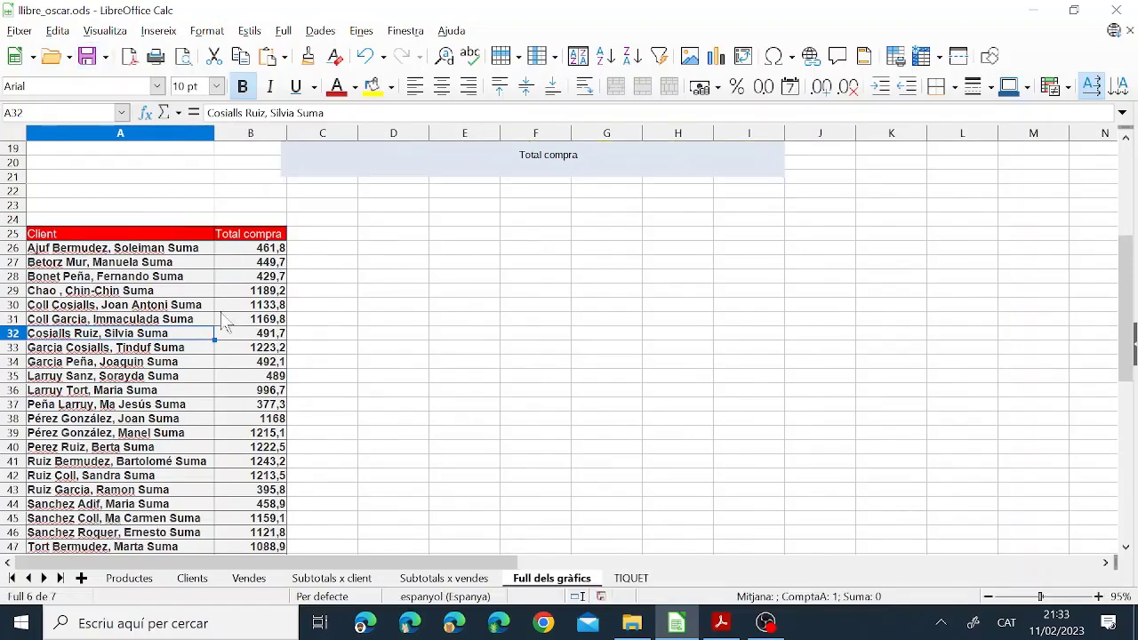
scroll(225, 322, "up", 5)
scroll(225, 323, "up", 3)
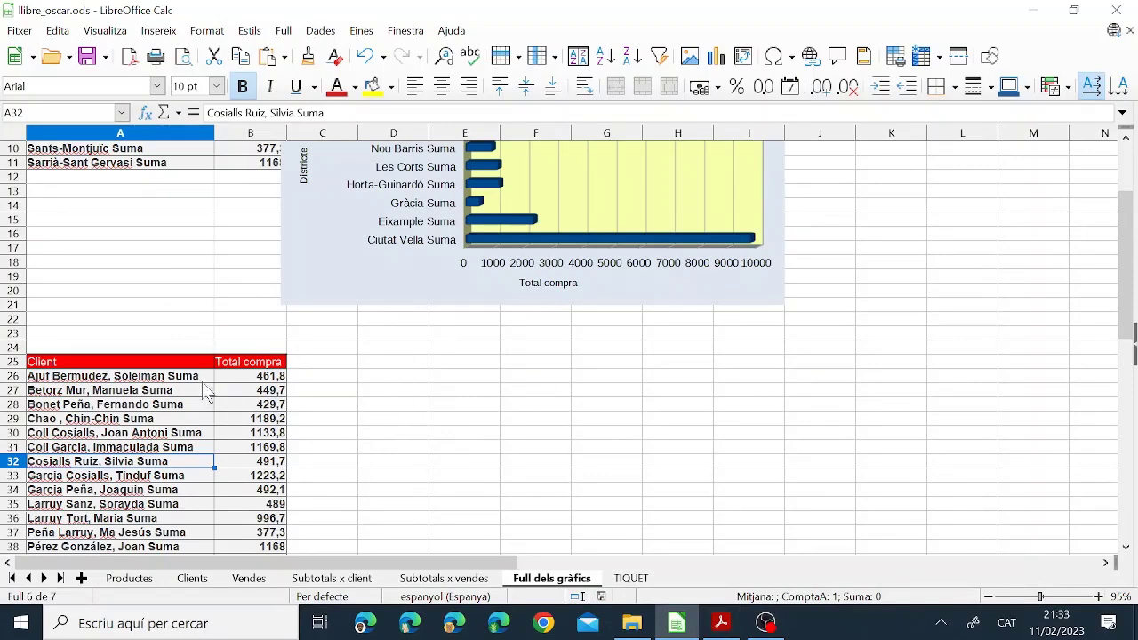
left_click(269, 378)
left_click(320, 30)
left_click(345, 53)
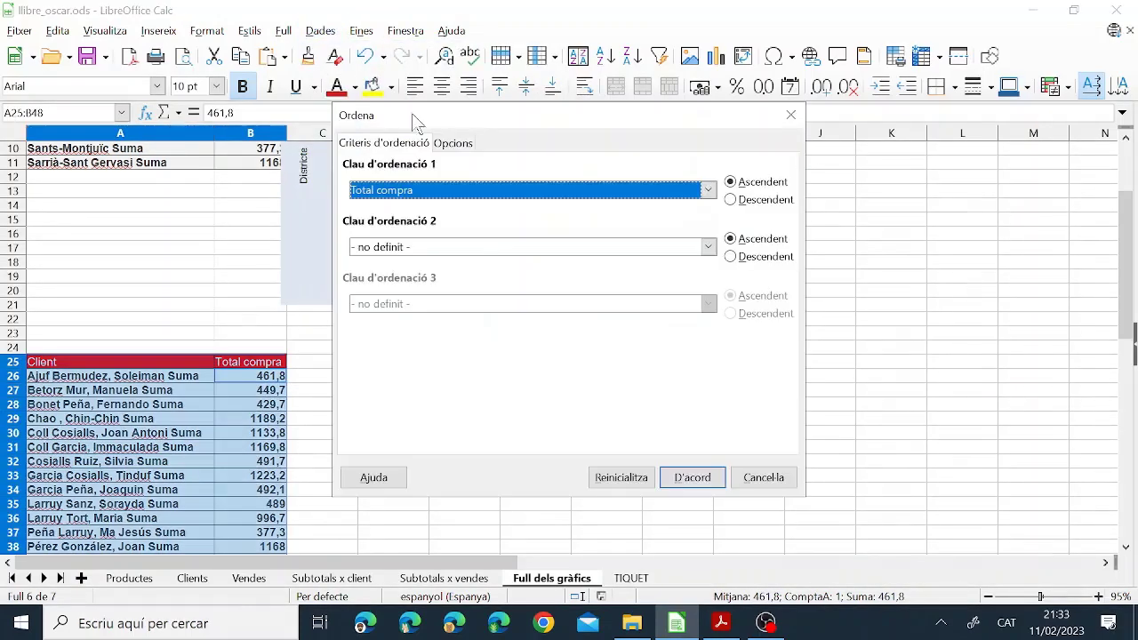
left_click(731, 200)
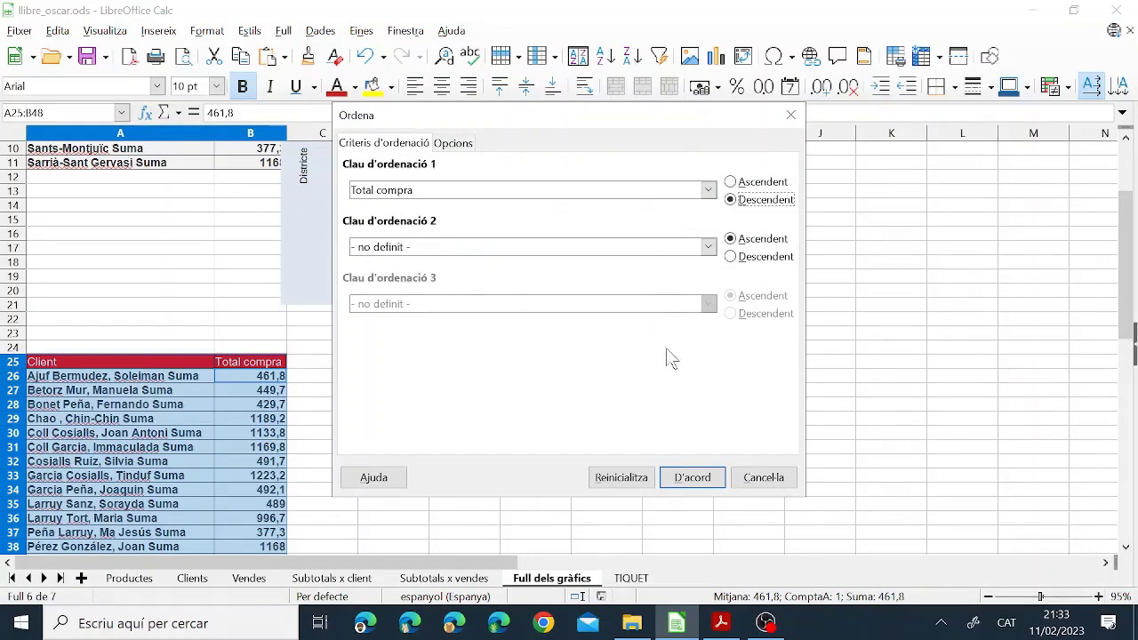
left_click(693, 479)
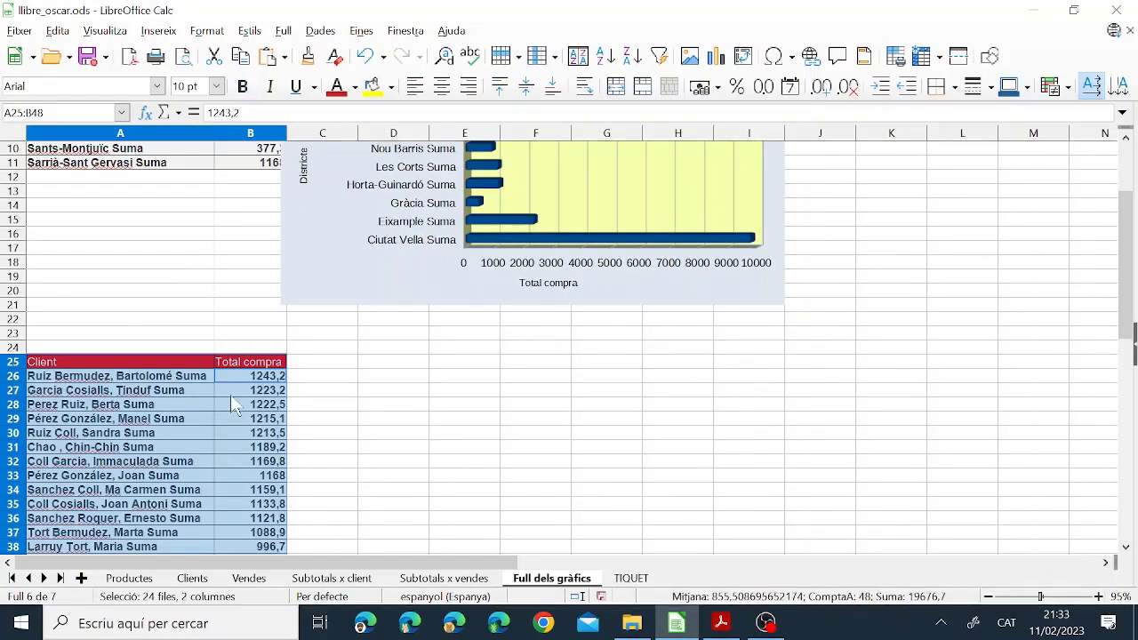
Look over the sorted client table in A25:B48 from the header to the last client
left_click(231, 394)
scroll(240, 383, "down", 6)
scroll(229, 218, "up", 1)
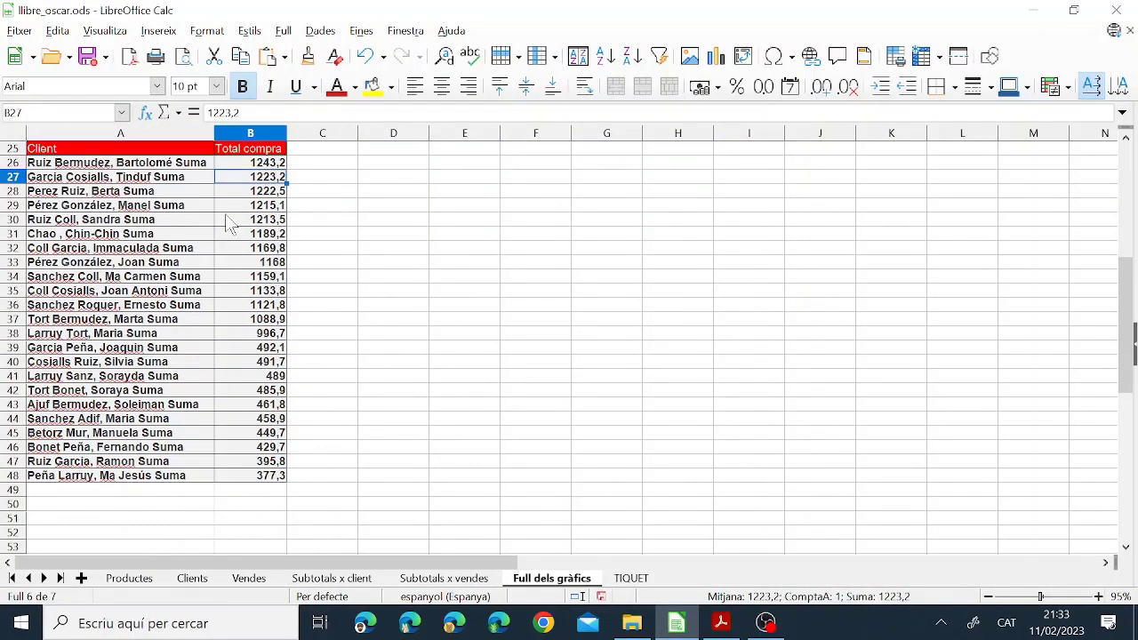
left_click_drag(258, 476, 56, 151)
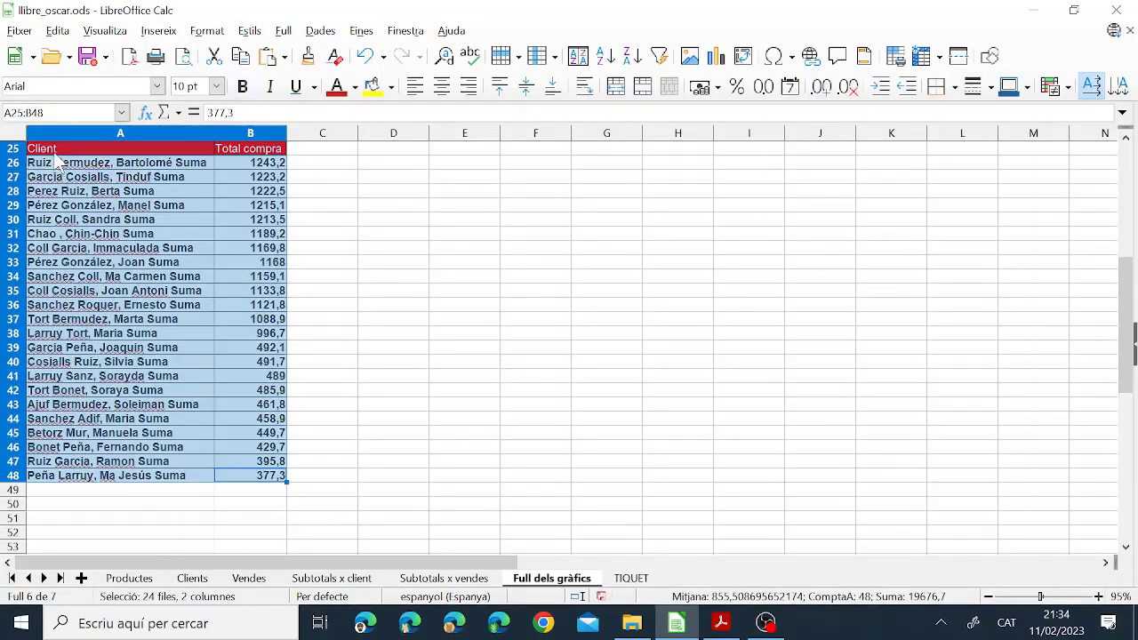
scroll(82, 204, "up", 1)
scroll(89, 234, "up", 3)
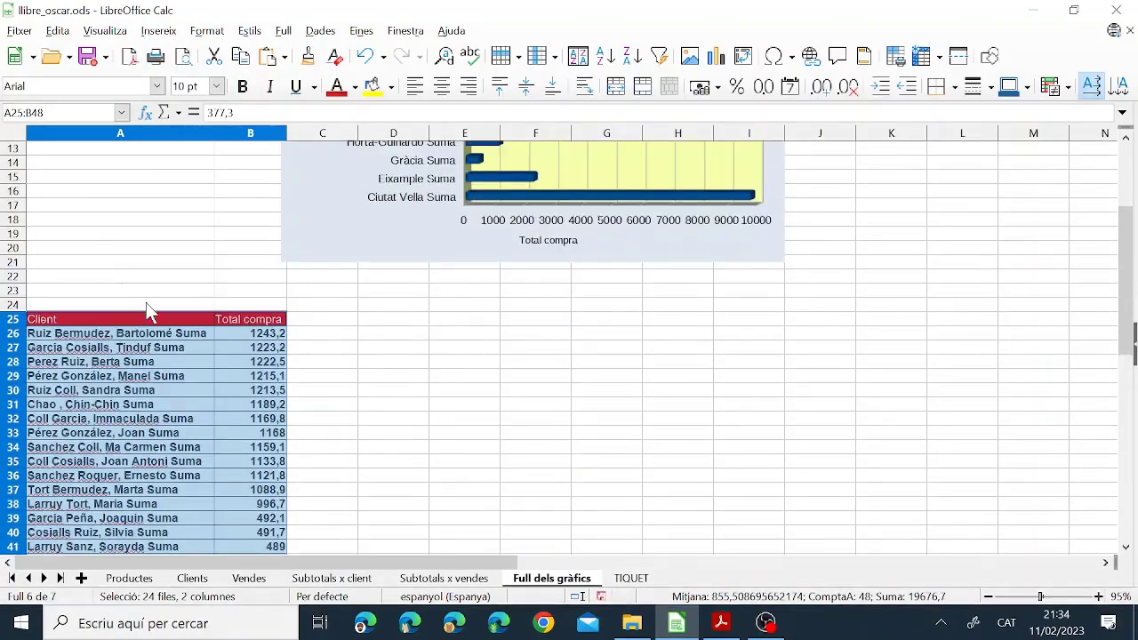
left_click(302, 324)
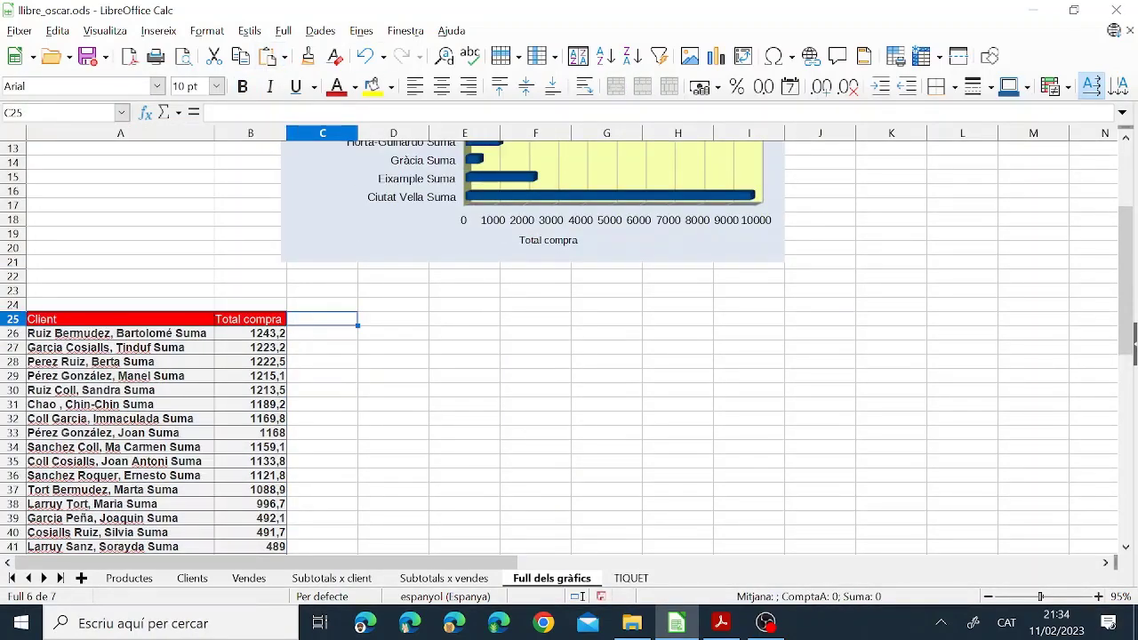
Move the "Vendes per districte" chart slightly to the right so it clears the Total compra column
left_click(269, 337)
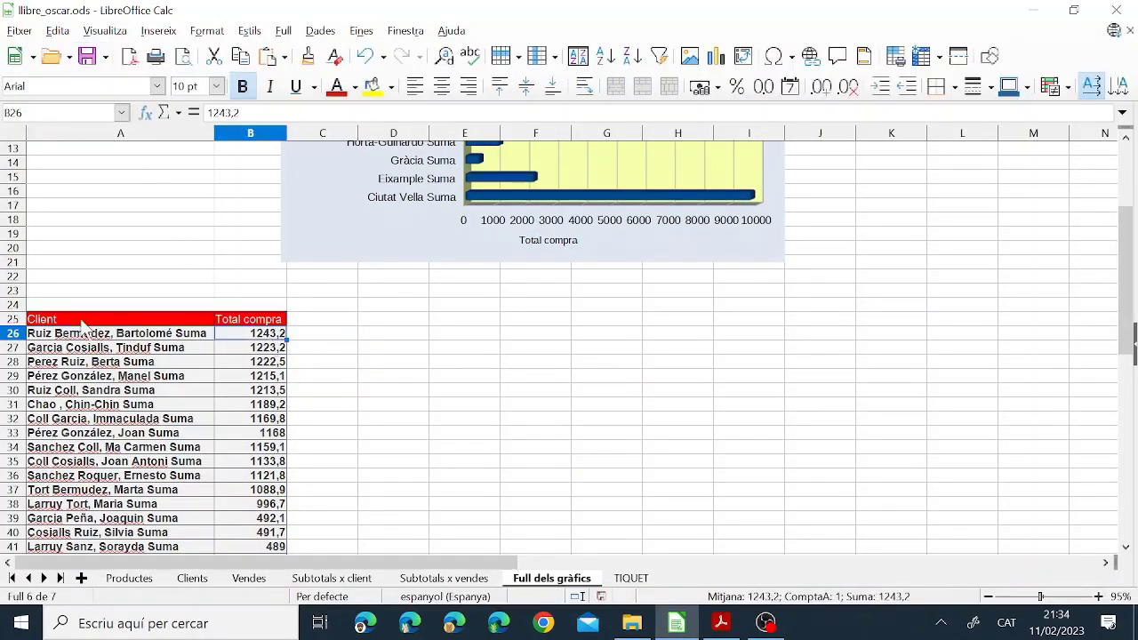
scroll(85, 360, "up", 4)
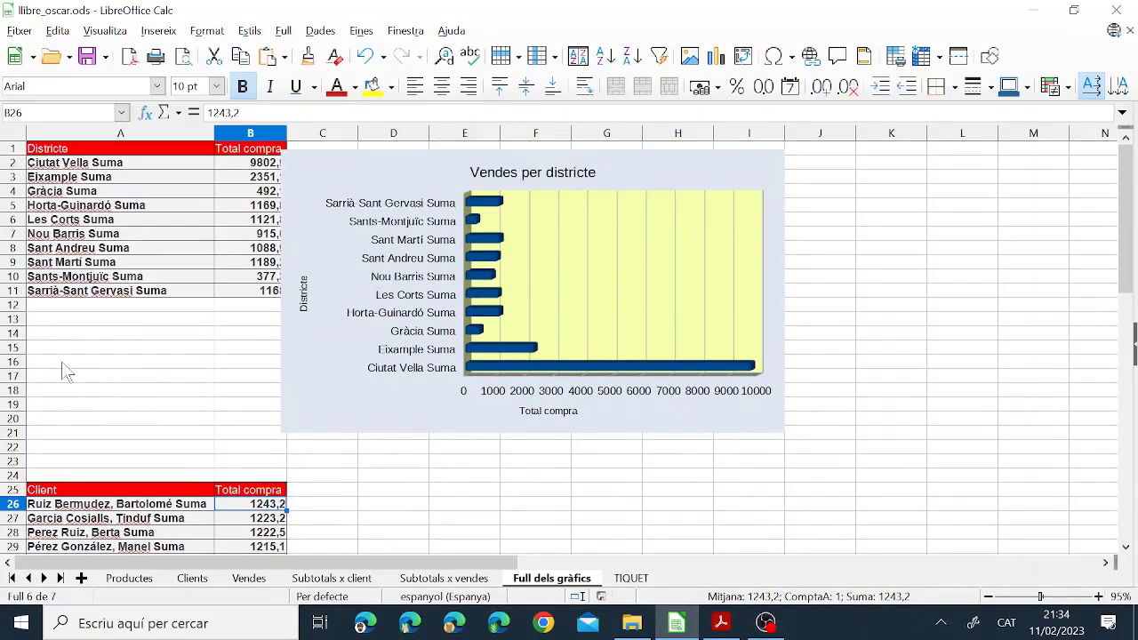
left_click_drag(412, 172, 451, 175)
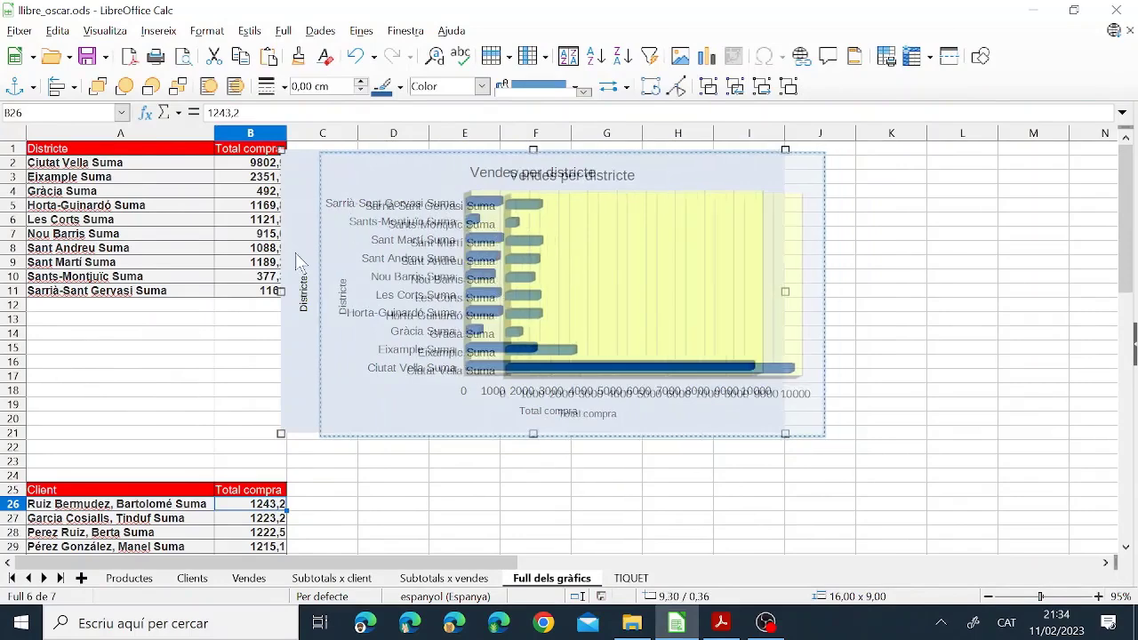
Insert a new chart based on the client table A25:B48, including its header row
scroll(257, 279, "down", 4)
left_click(116, 377)
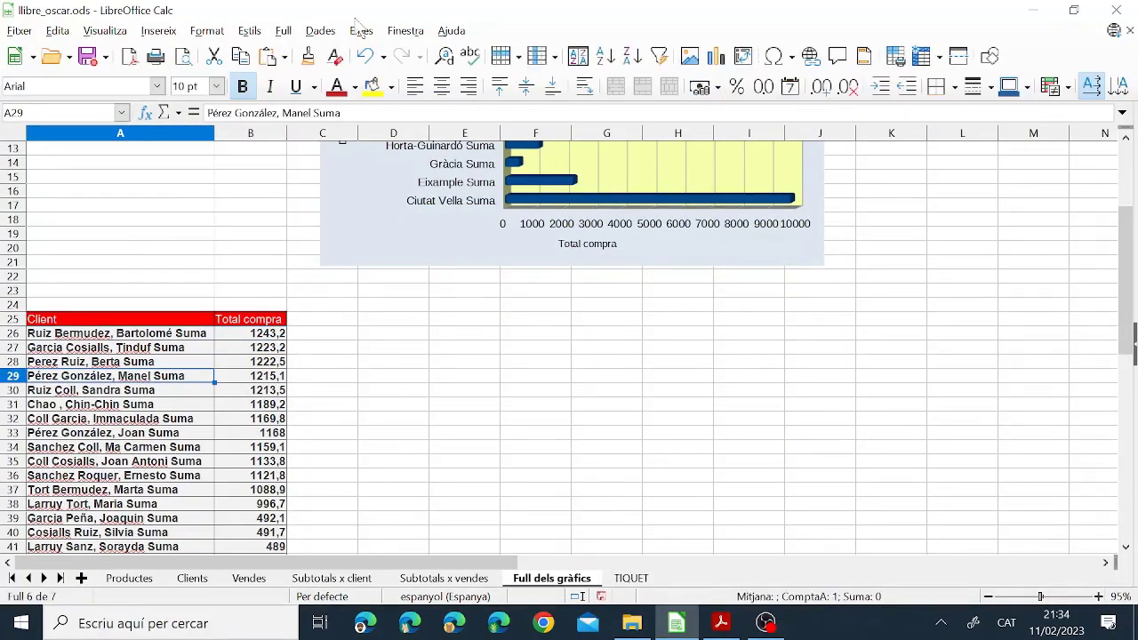
left_click(102, 321)
scroll(266, 374, "down", 4)
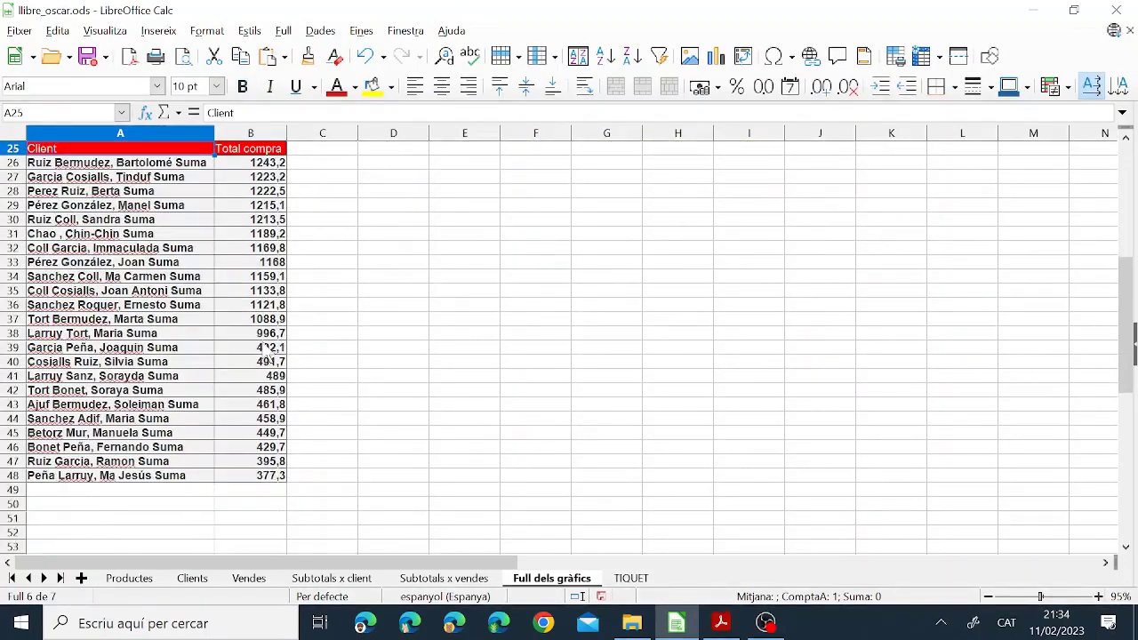
left_click(264, 478, "shift")
left_click(716, 56)
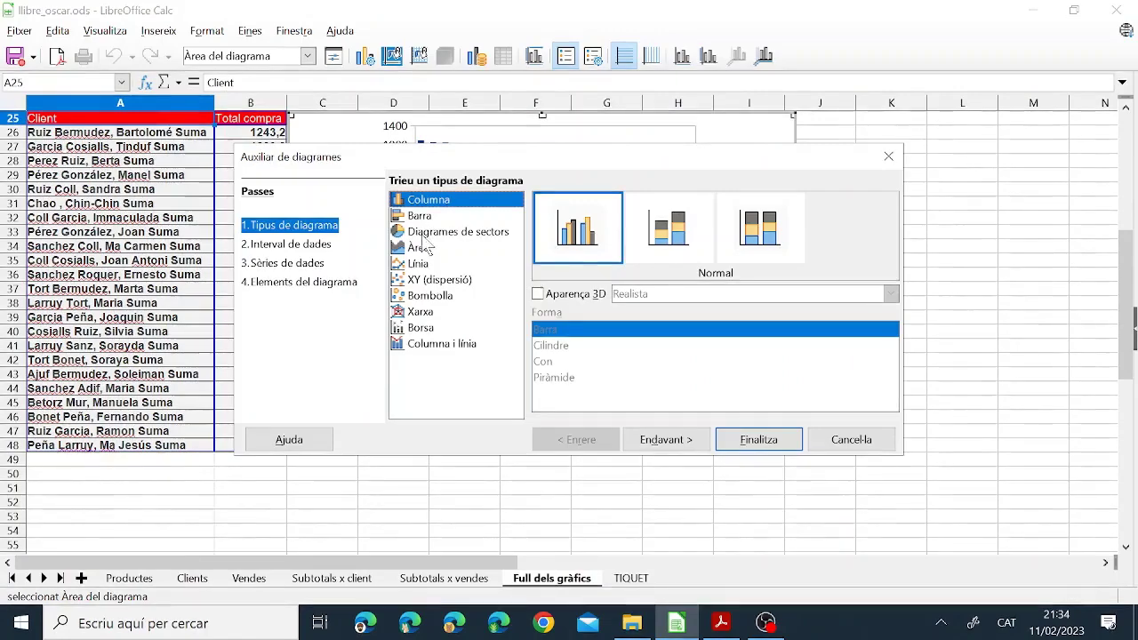
Set the chart type to a normal pie chart (Diagrames de sectors) with the realistic 3D look
left_click(436, 231)
left_click(559, 298)
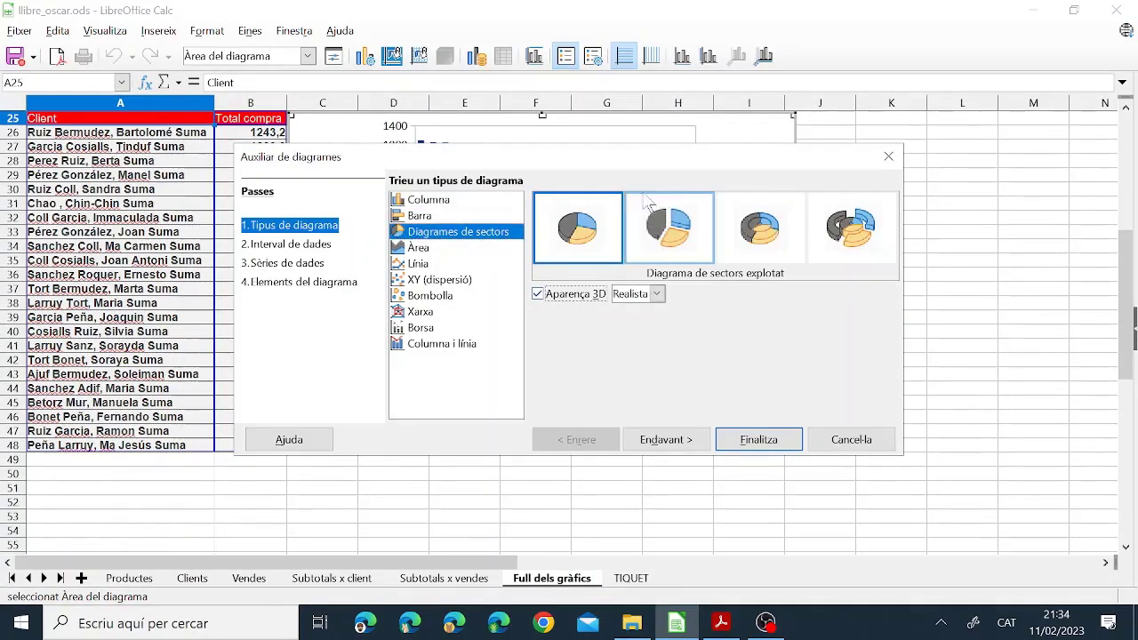
left_click_drag(731, 247, 732, 248)
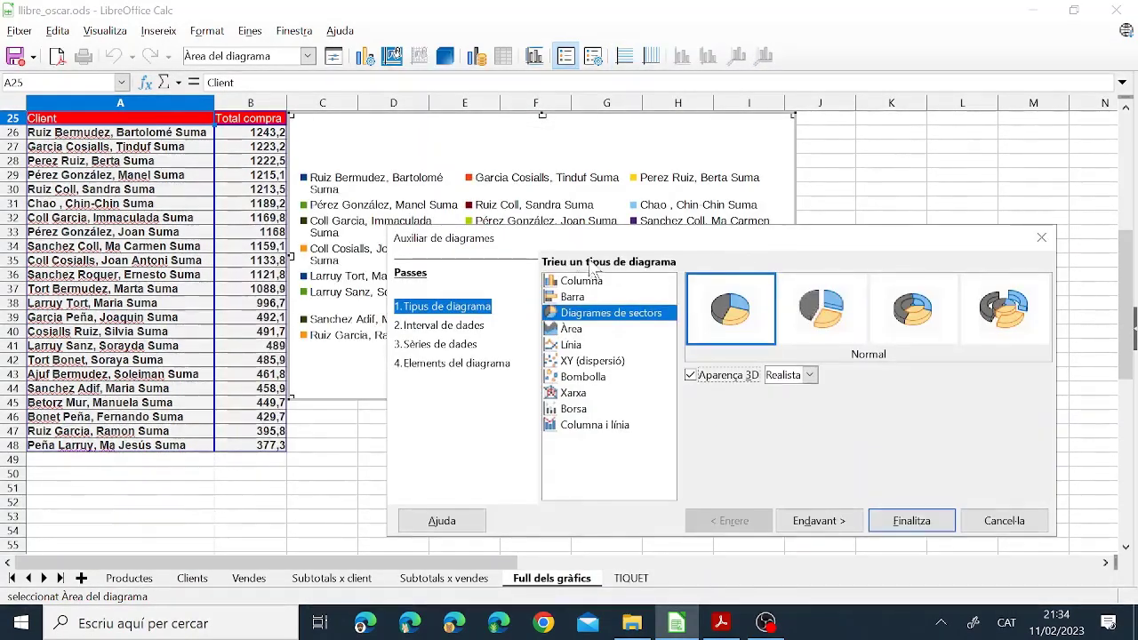
left_click_drag(555, 240, 508, 247)
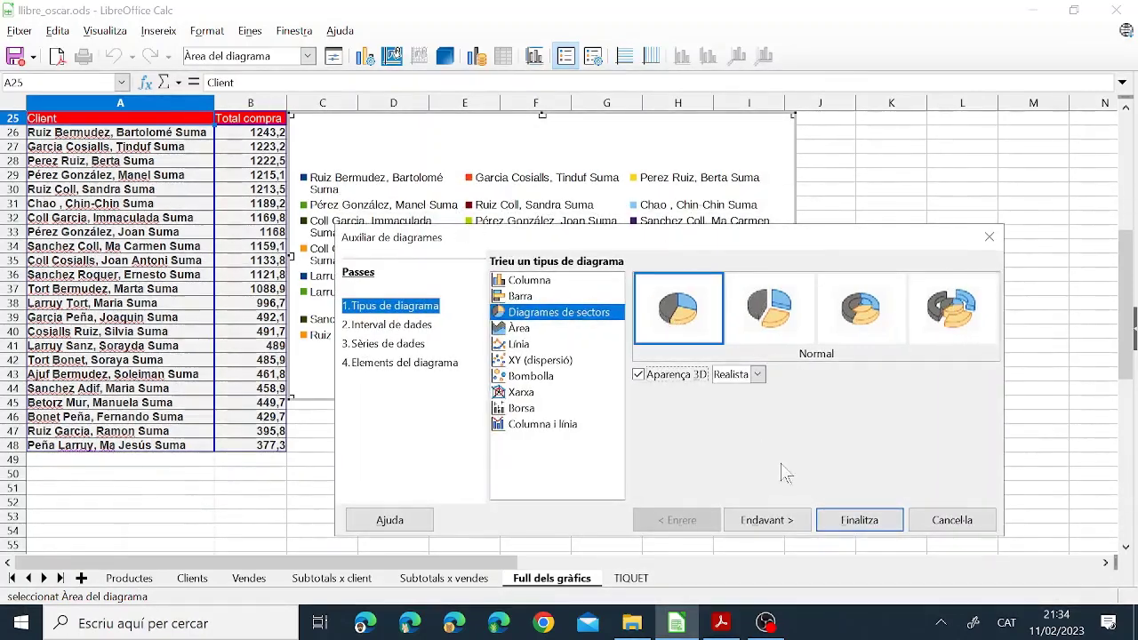
Accept range A25:B48 with data series in columns, first row and column as labels, and the Total compra series
left_click(787, 521)
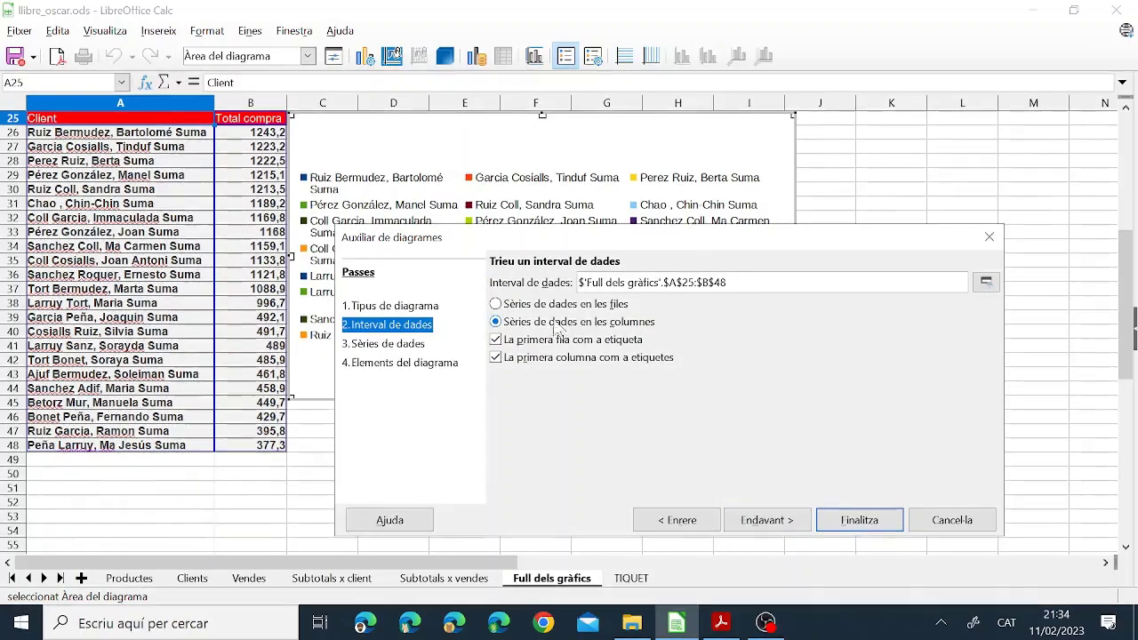
left_click_drag(540, 239, 535, 286)
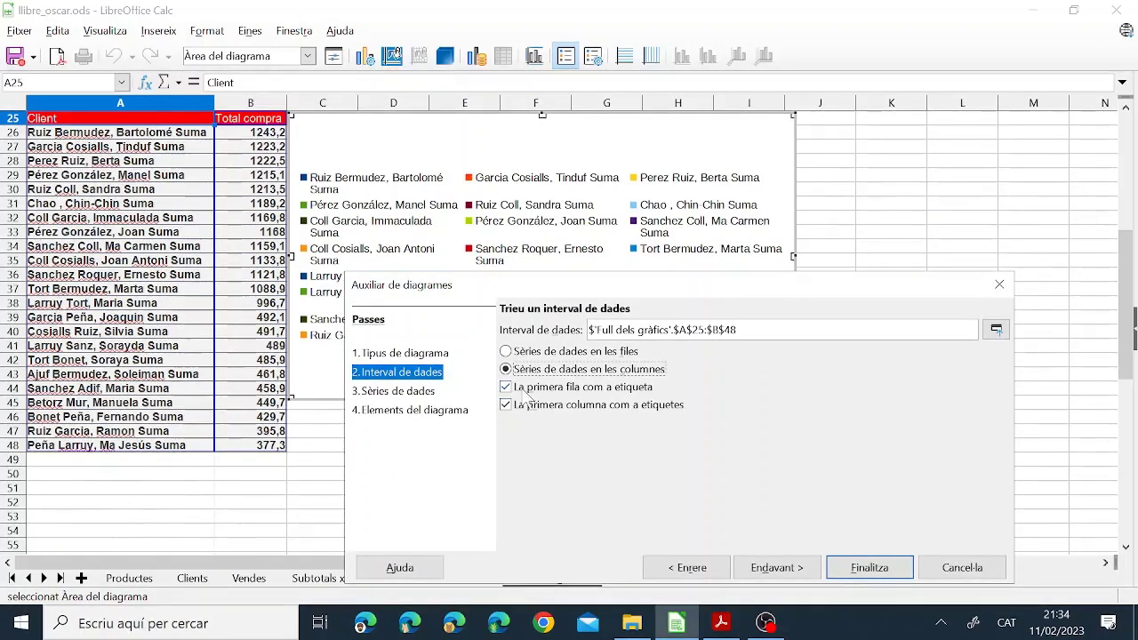
left_click(764, 569)
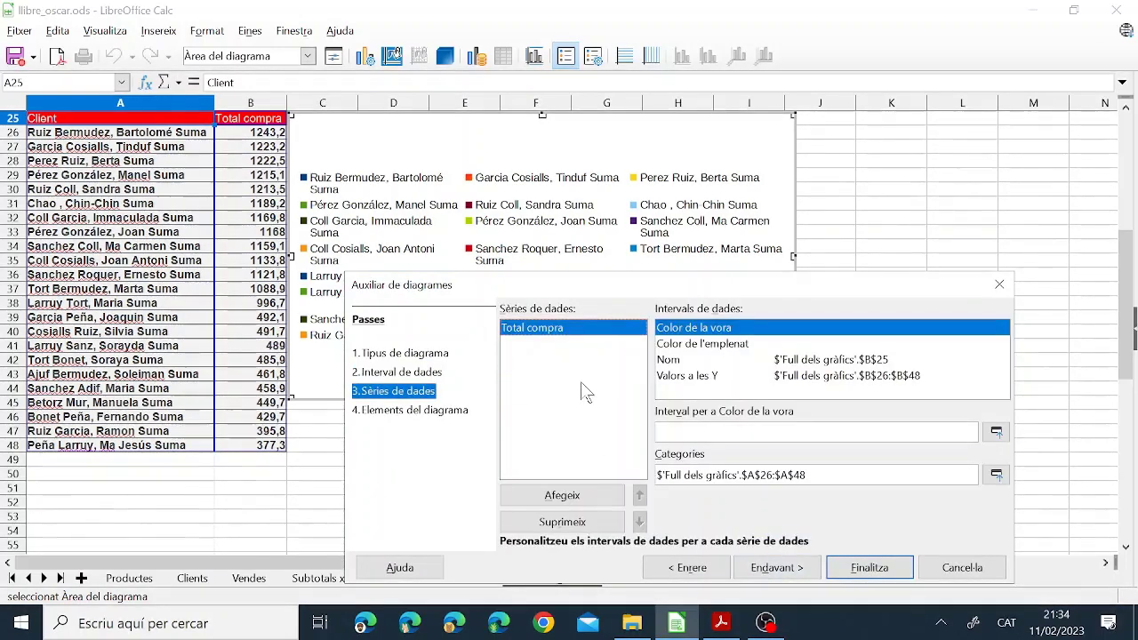
left_click(794, 571)
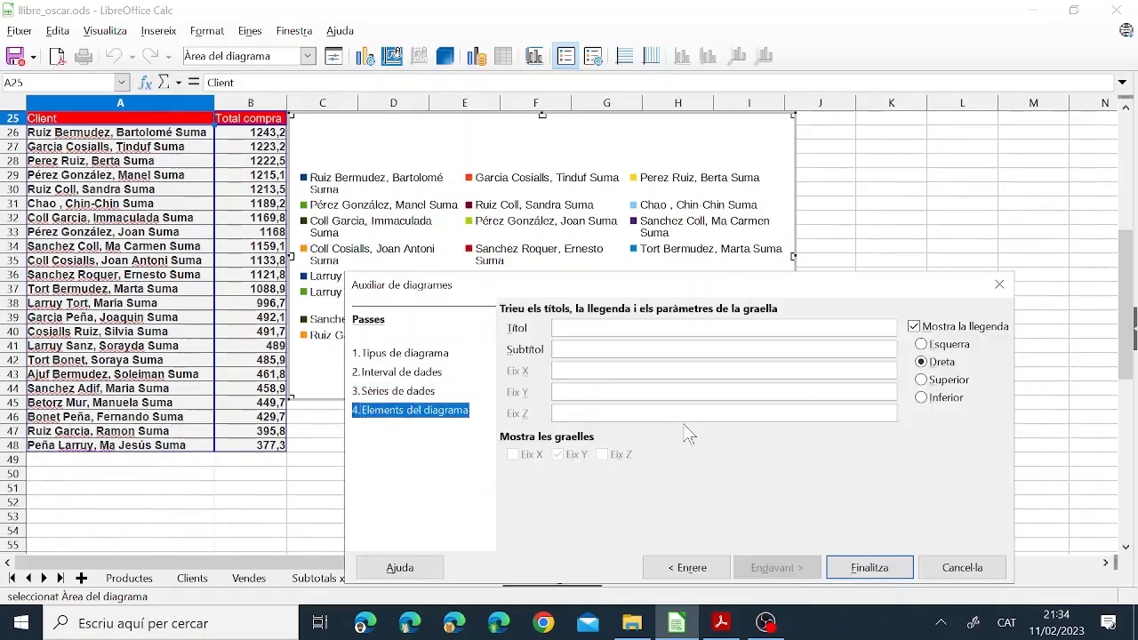
Check the assignment PDF, give the chart the title "Vendes per client" and subtitle "Els 10 millors", and finish the wizard
left_click(735, 614)
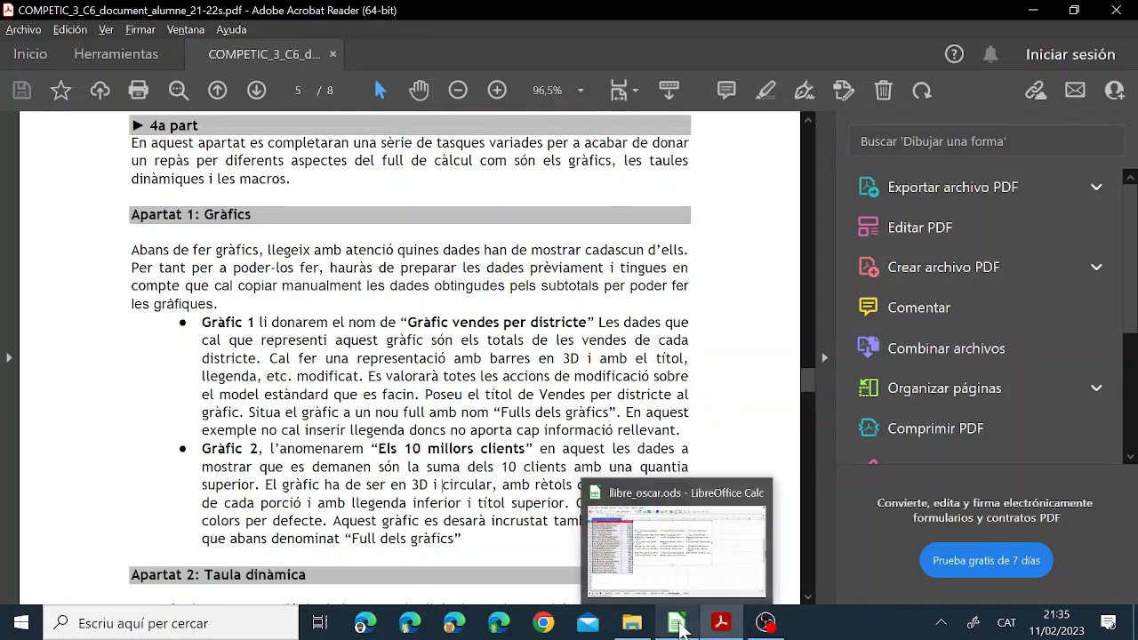
left_click(681, 625)
type("Vendes per client")
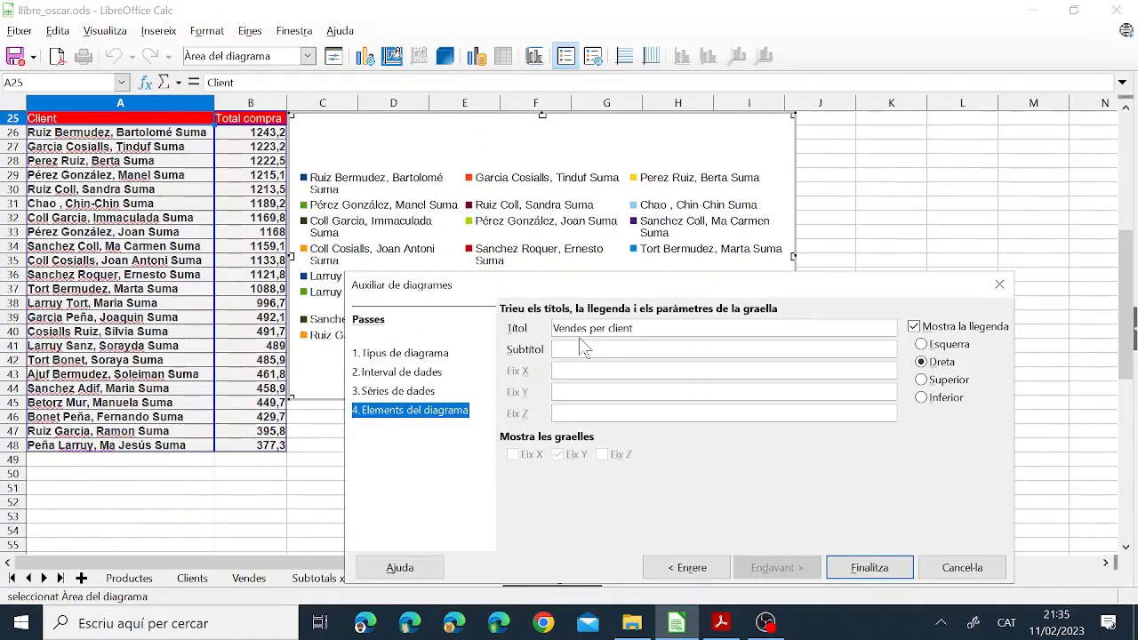
type("Els ")
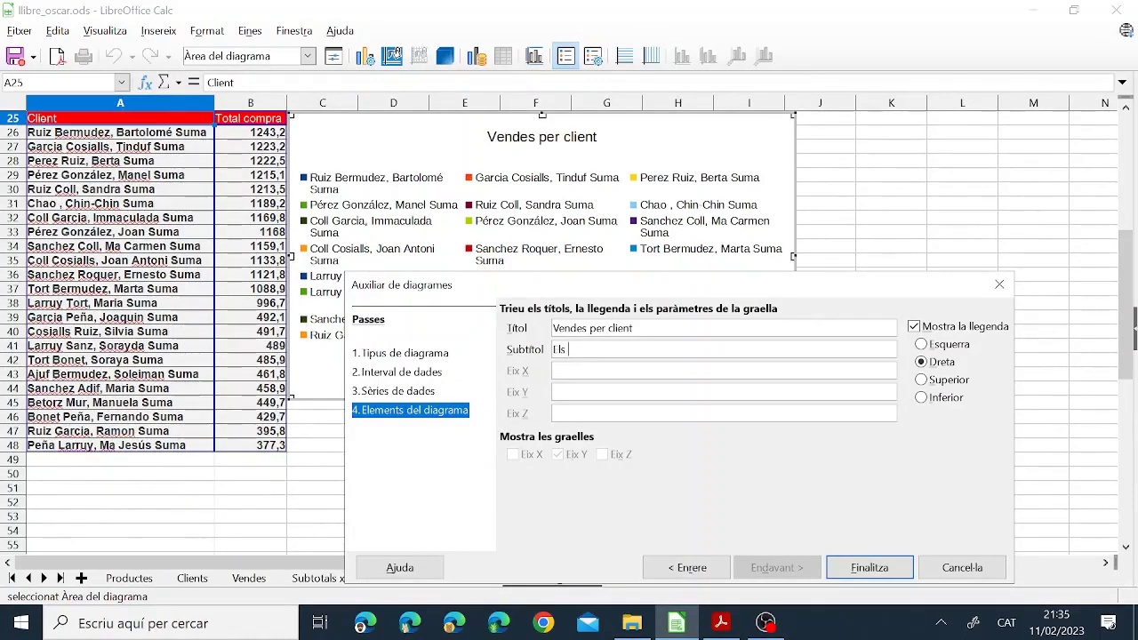
type("10 millors")
left_click(869, 567)
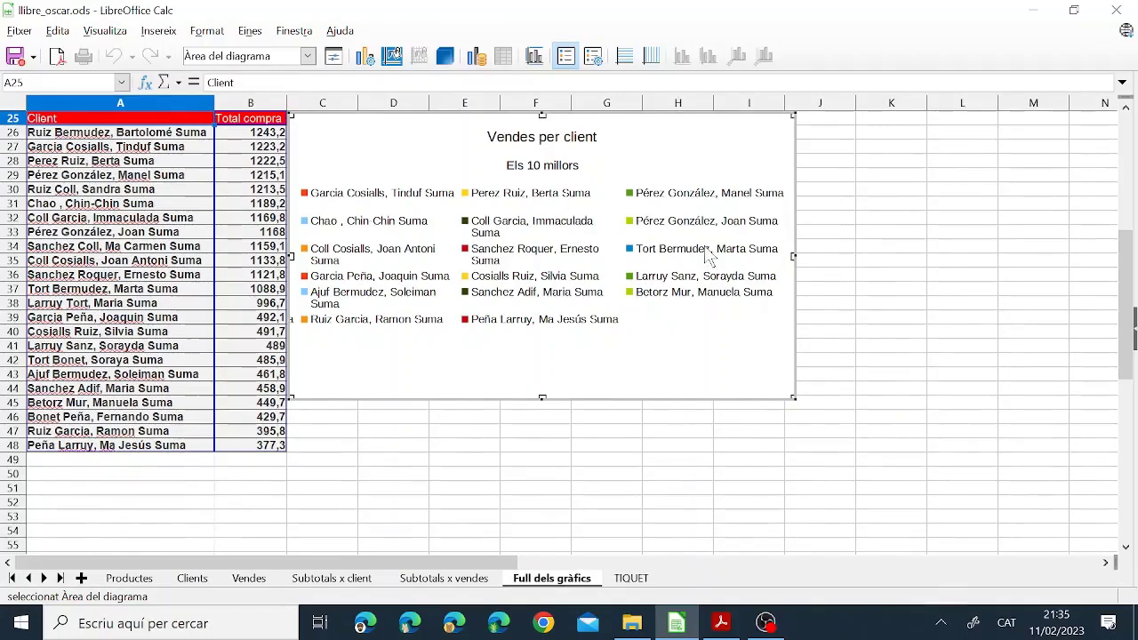
Place the pie chart beside the client table and enlarge it to about 22.4 × 12.6 cm
left_click(885, 248)
mouse_move(469, 170)
left_mouse_down()
mouse_move(500, 254)
mouse_move(526, 255)
mouse_move(489, 178)
left_mouse_up()
left_click_drag(818, 435, 1016, 544)
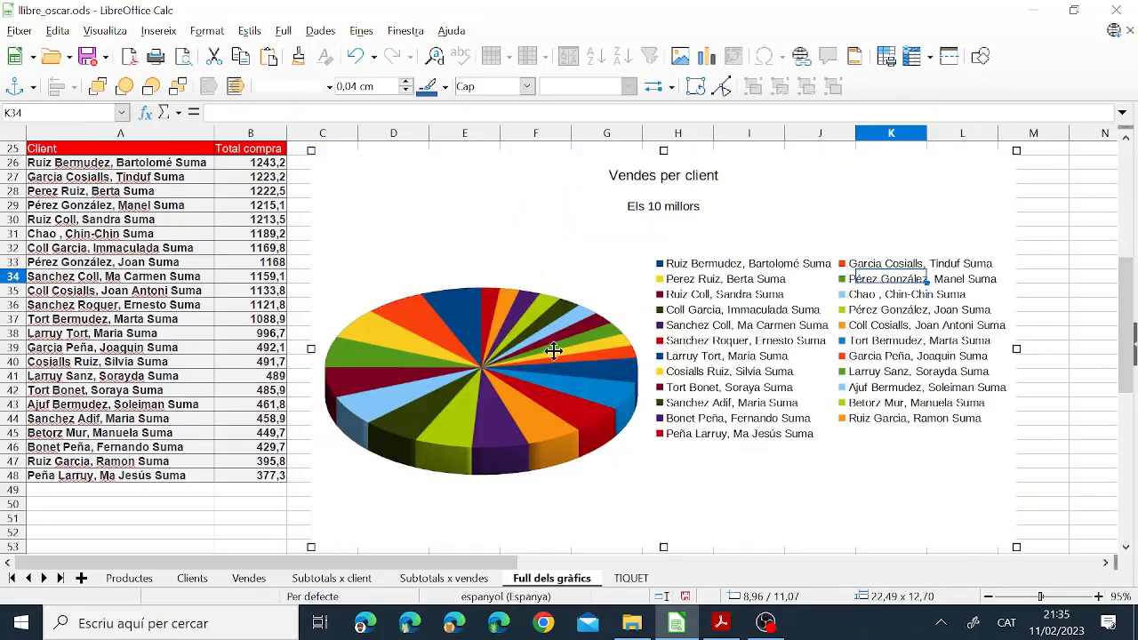
scroll(323, 333, "up", 3)
mouse_move(407, 322)
left_mouse_down()
mouse_move(436, 323)
mouse_move(409, 306)
mouse_move(401, 318)
mouse_move(412, 305)
left_mouse_up()
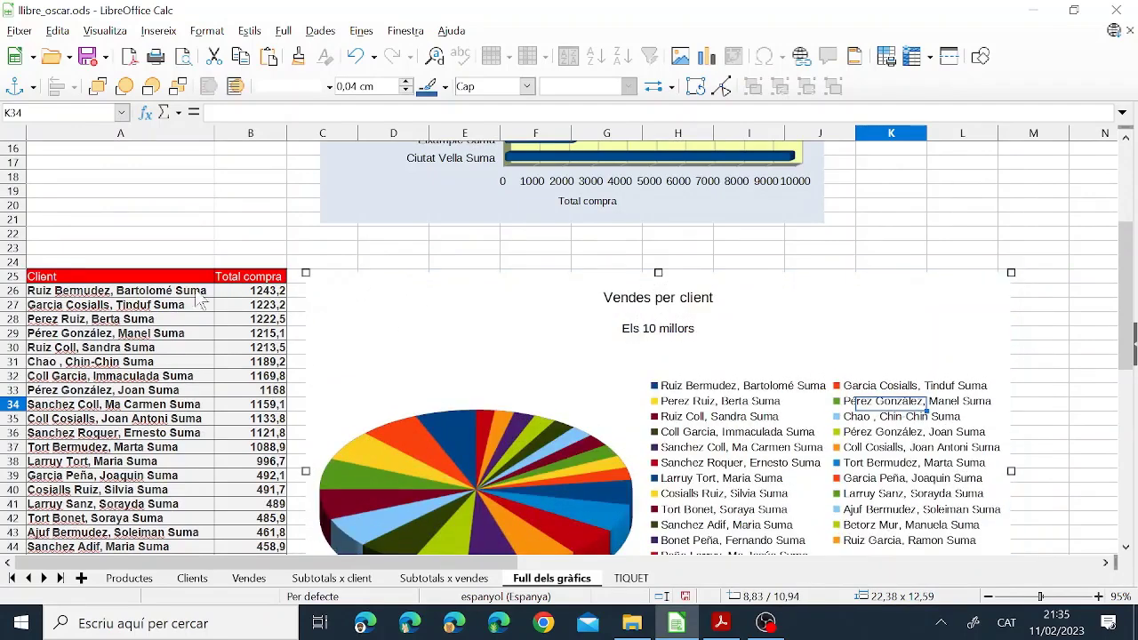
Add an AutoFilter to the client table headers A25:B25
left_click_drag(169, 282, 254, 279)
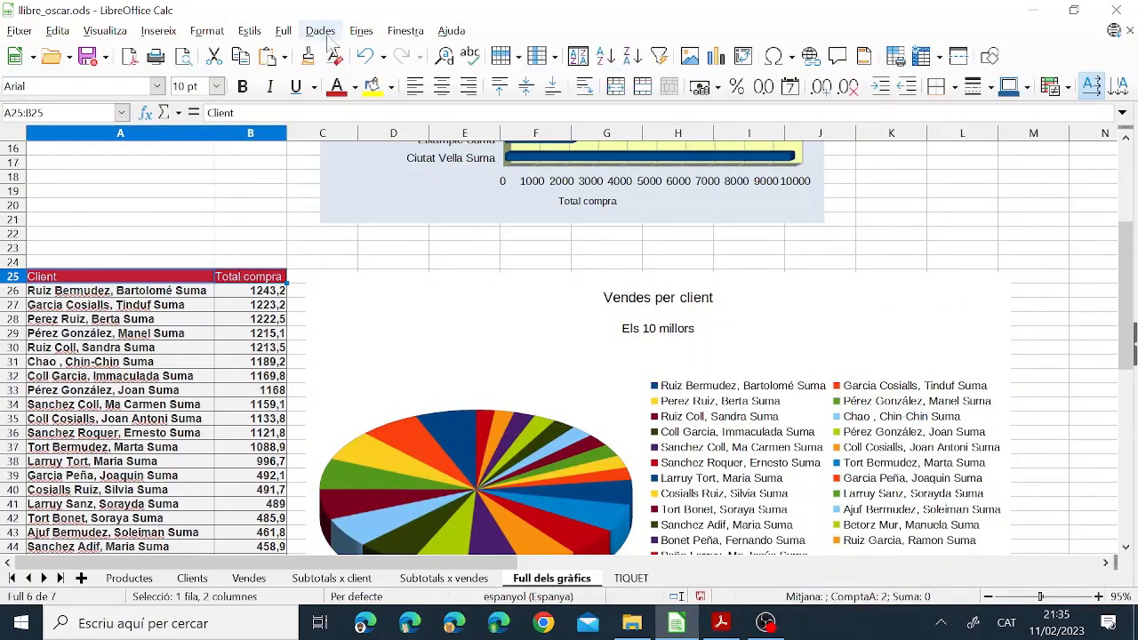
left_click(328, 37)
left_click(363, 114)
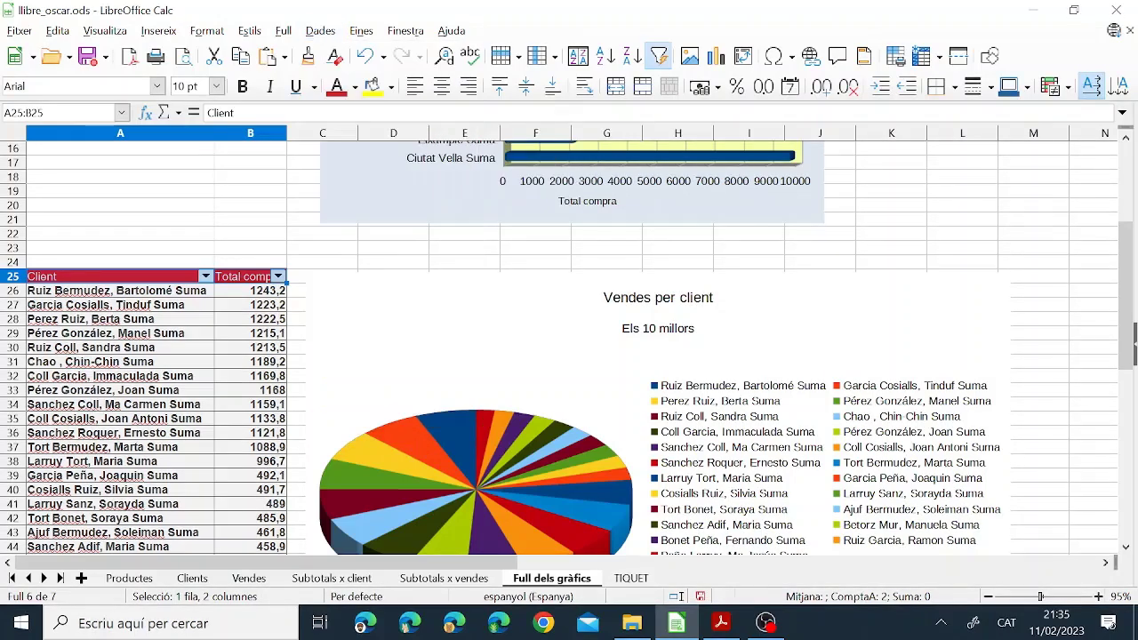
left_click(205, 276)
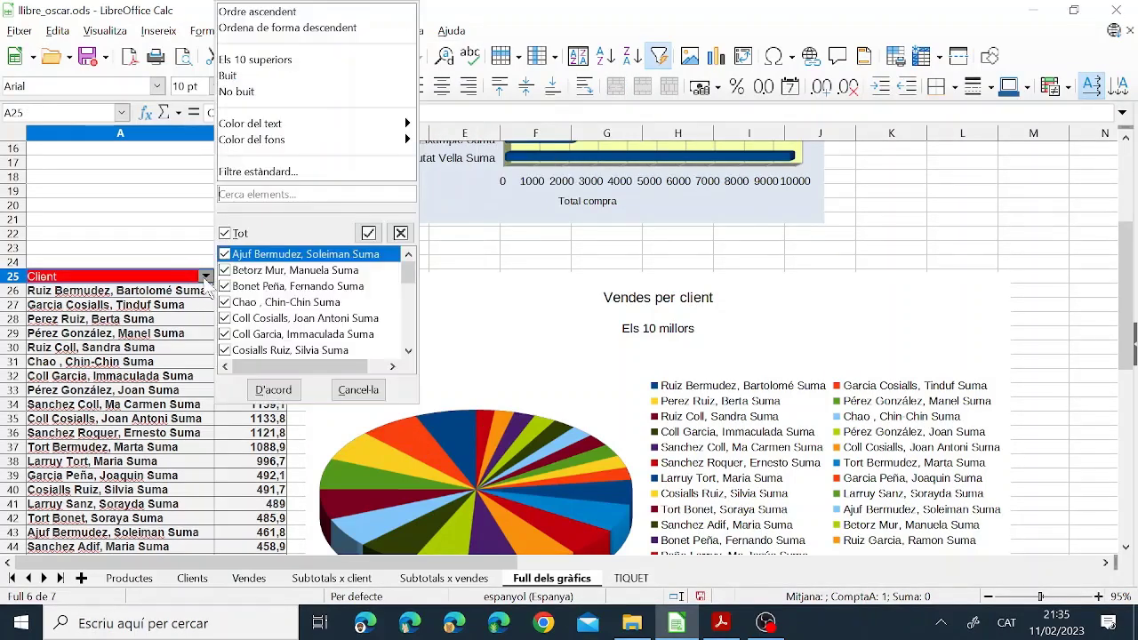
left_click(206, 281)
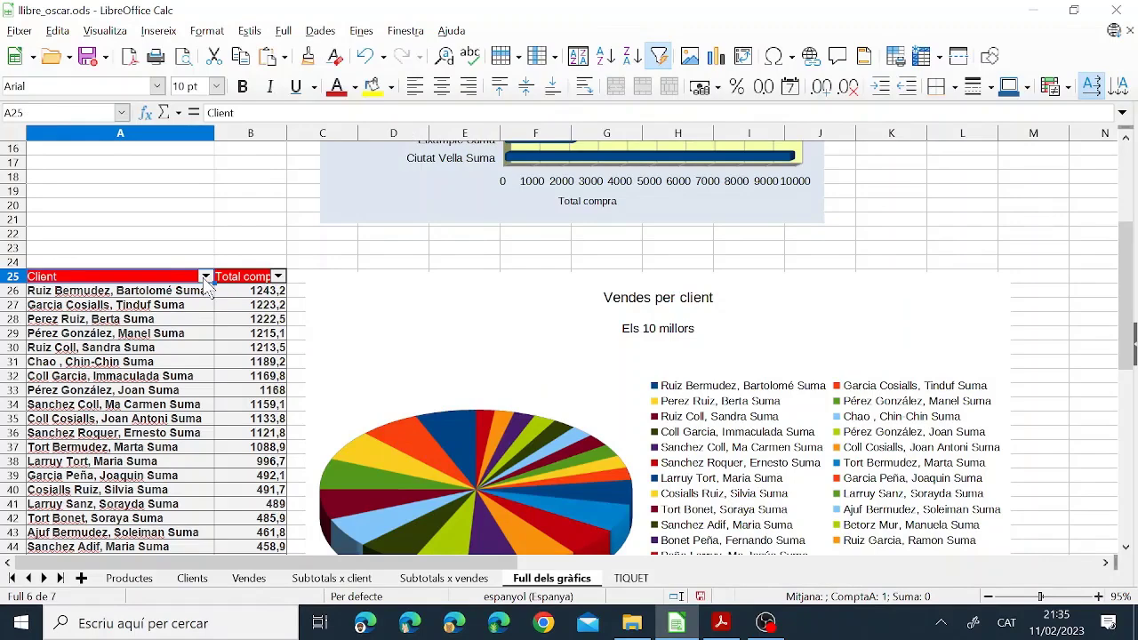
left_click(205, 278)
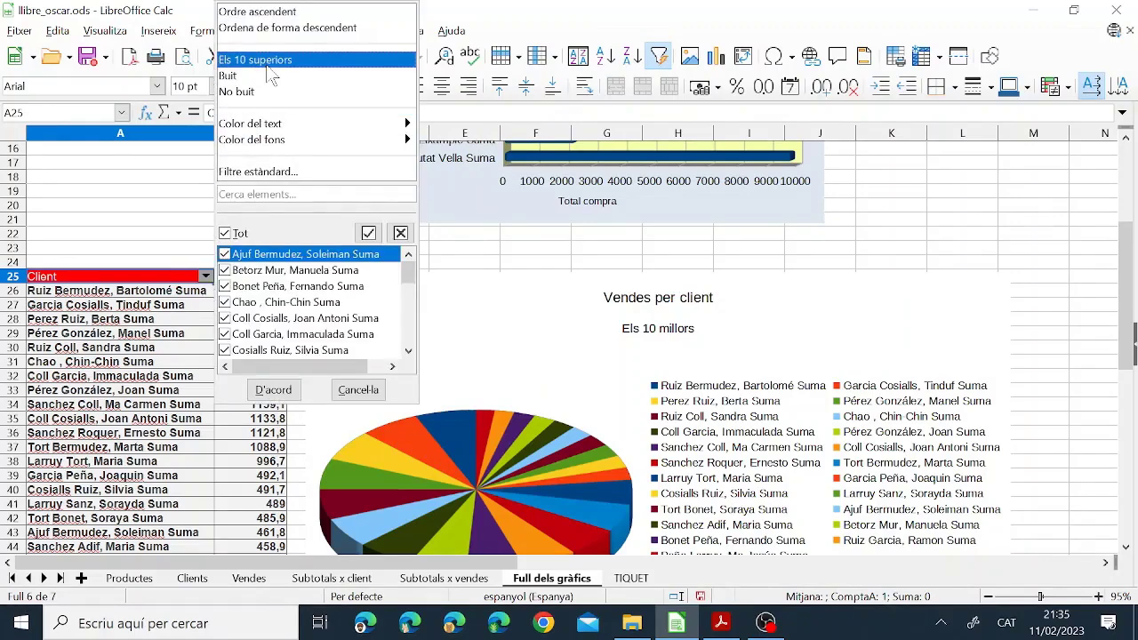
left_click(185, 359)
Filter the Total compra column to the top 10 values (Els 10 superiors)
left_click(277, 277)
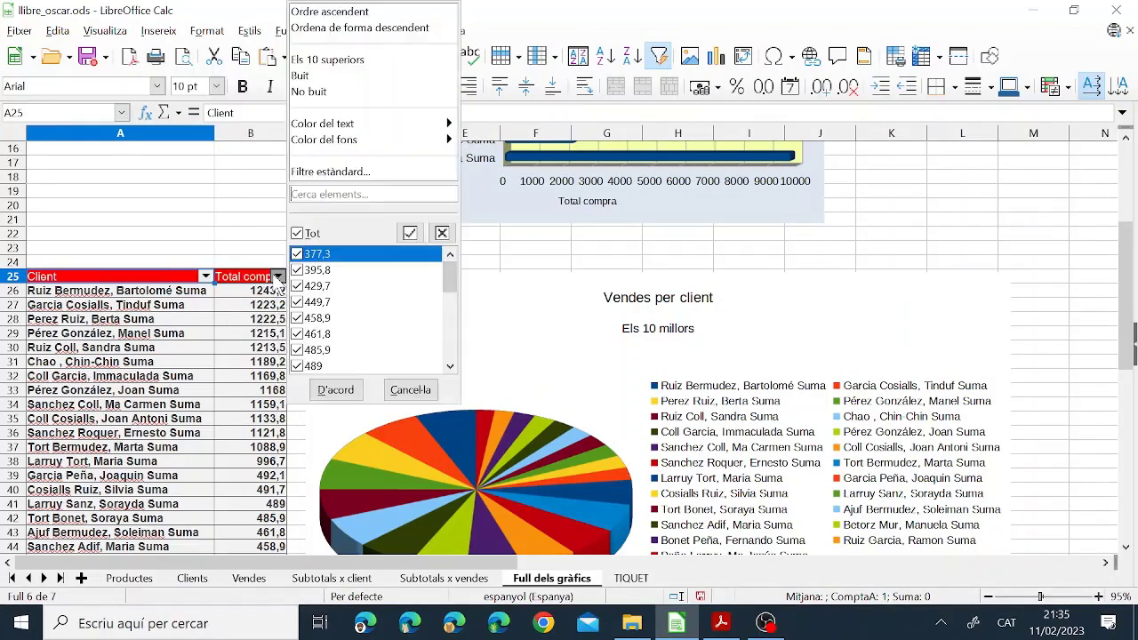
left_click(352, 60)
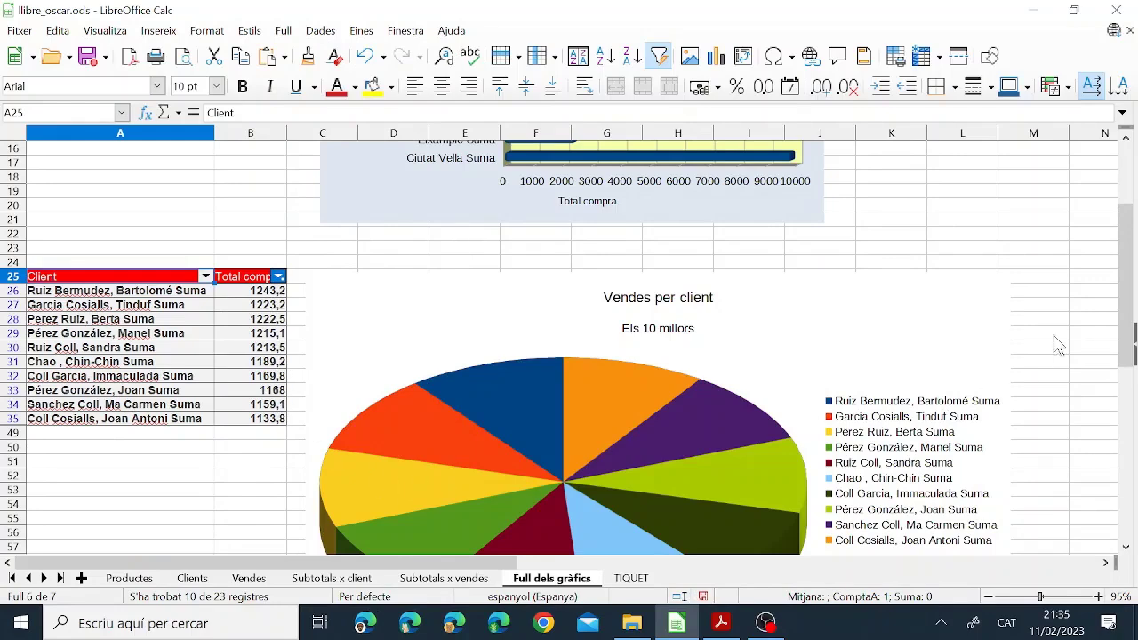
Shift the pie chart slightly beside the filtered table and reduce it to about 21.6 × 12.2 cm
left_click_drag(1124, 307, 1121, 298)
left_click_drag(507, 265, 515, 245)
scroll(1054, 485, "down", 2)
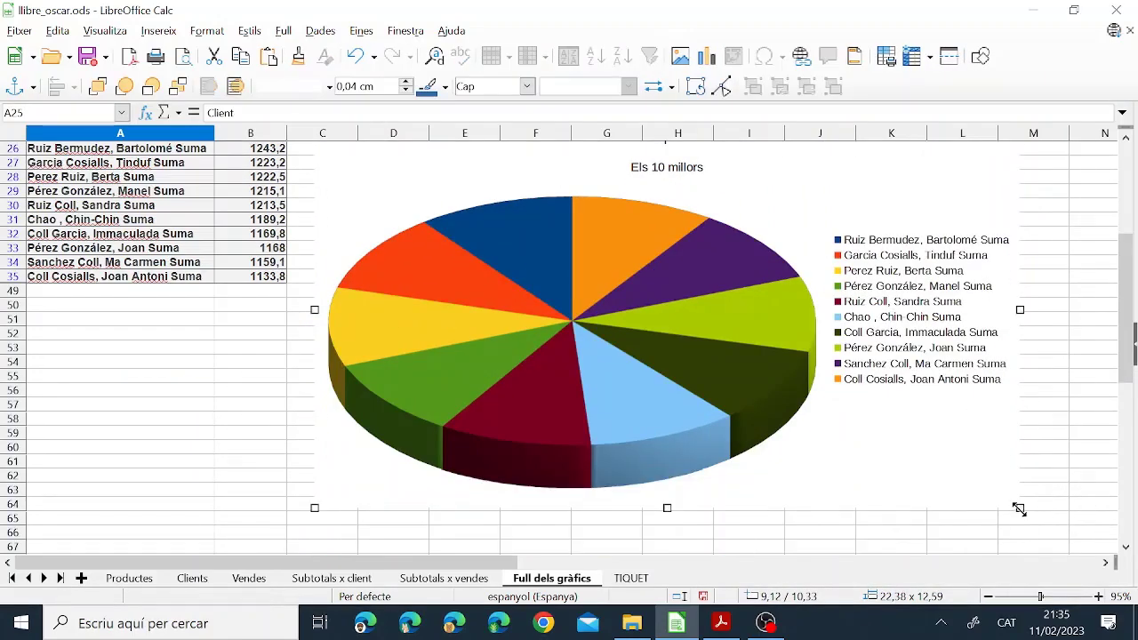
left_click_drag(884, 430, 991, 491)
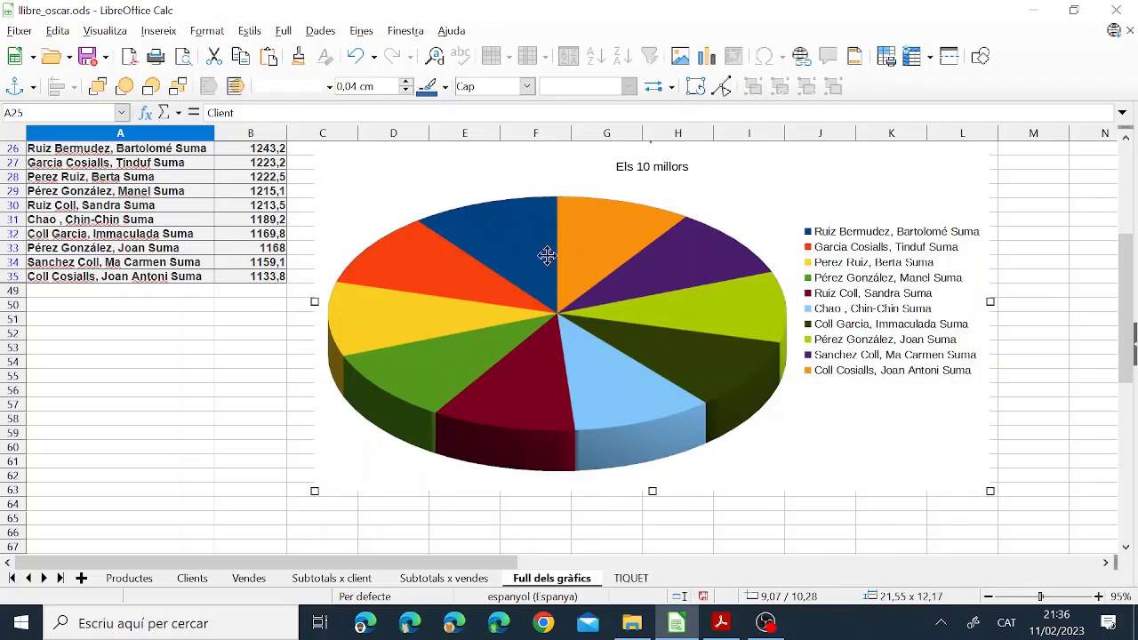
Add data labels to the pie chart showing the value as a number, placed at the centre of each slice
double_click(752, 188)
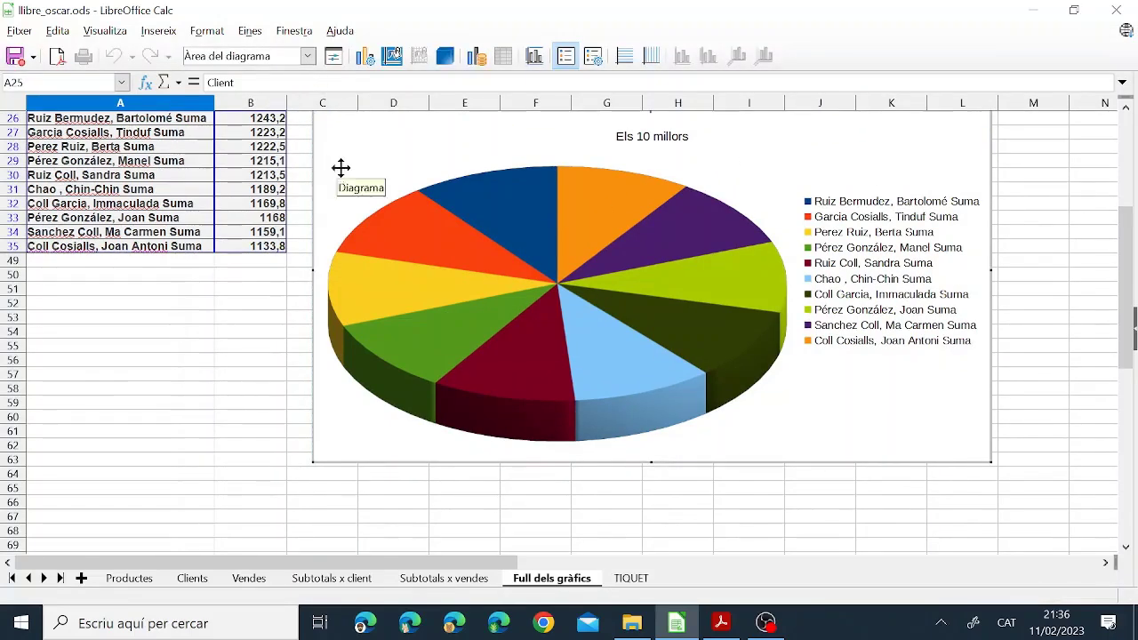
left_click(151, 32)
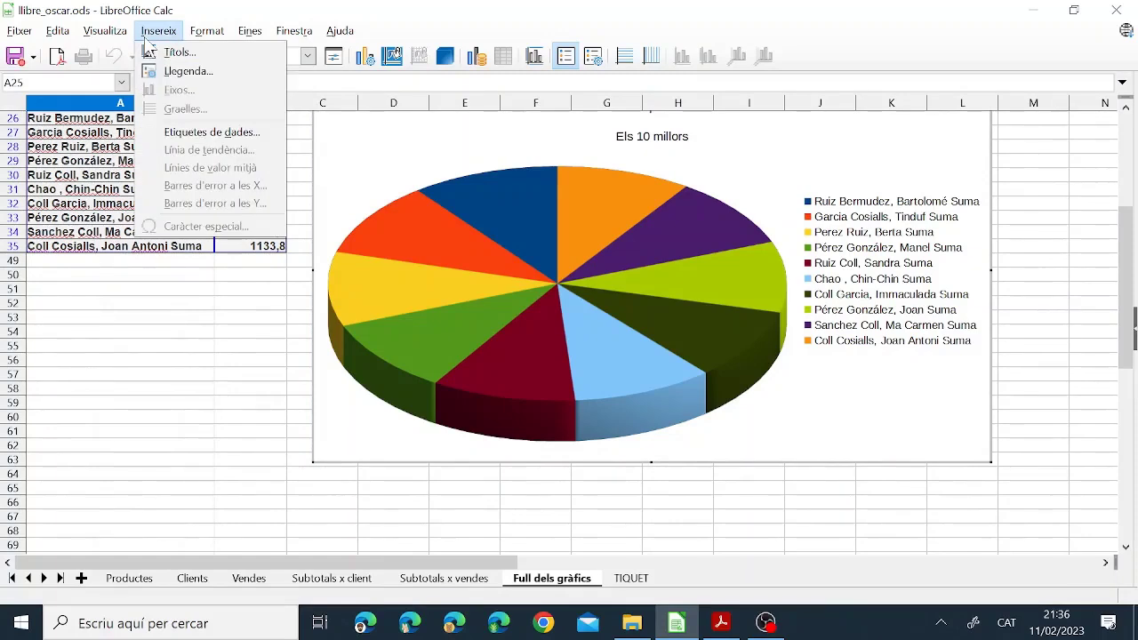
left_click(212, 131)
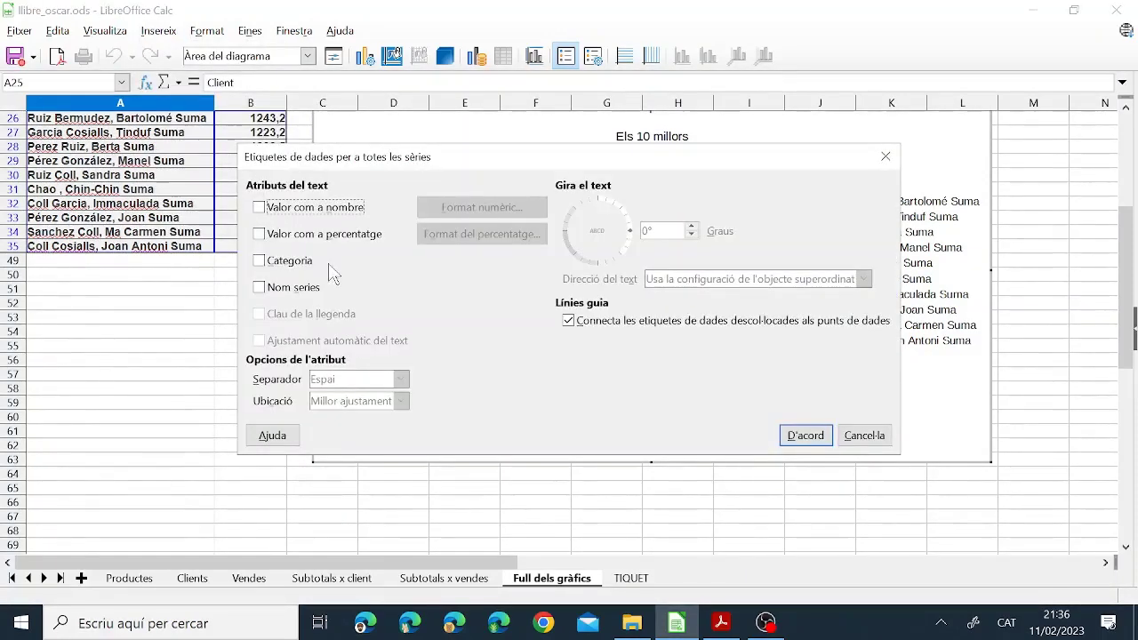
left_click(259, 207)
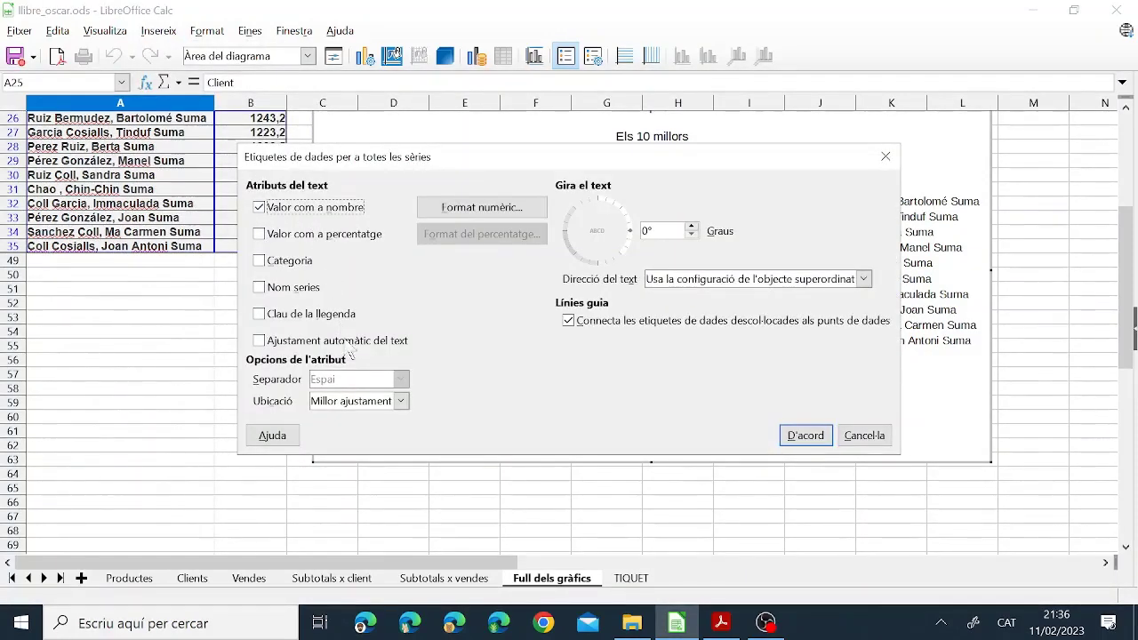
left_click(356, 401)
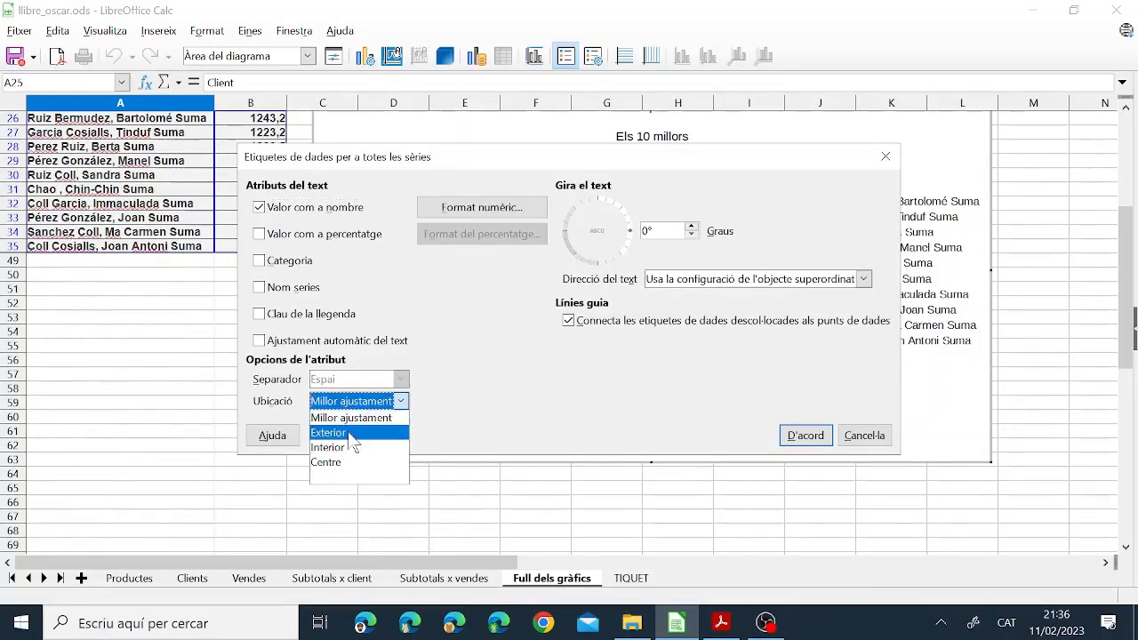
left_click(344, 463)
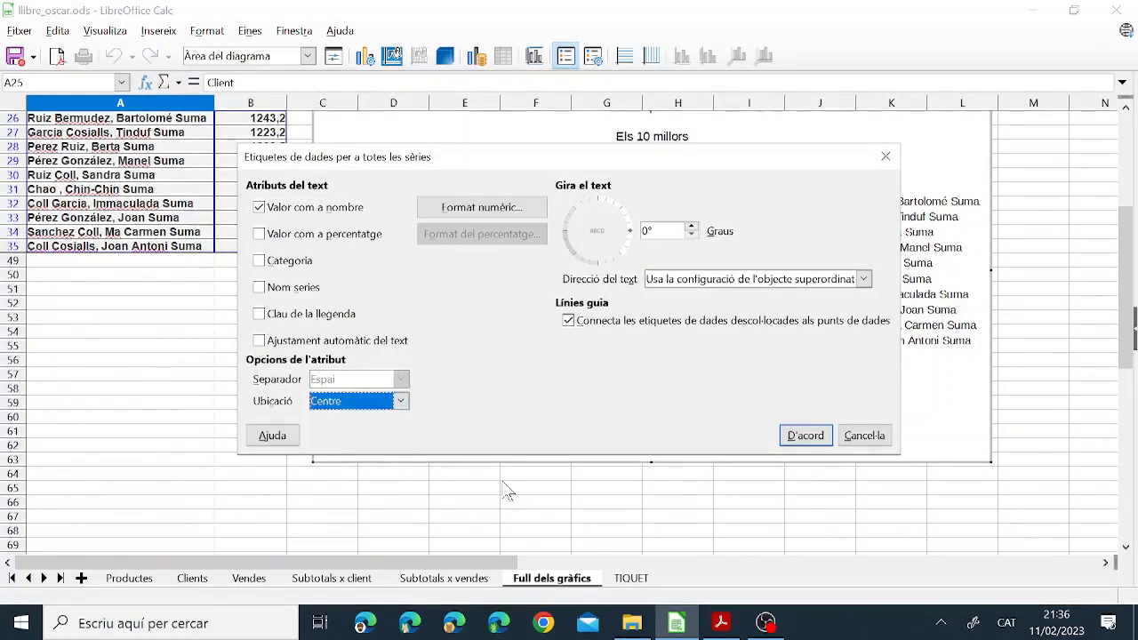
left_click(807, 442)
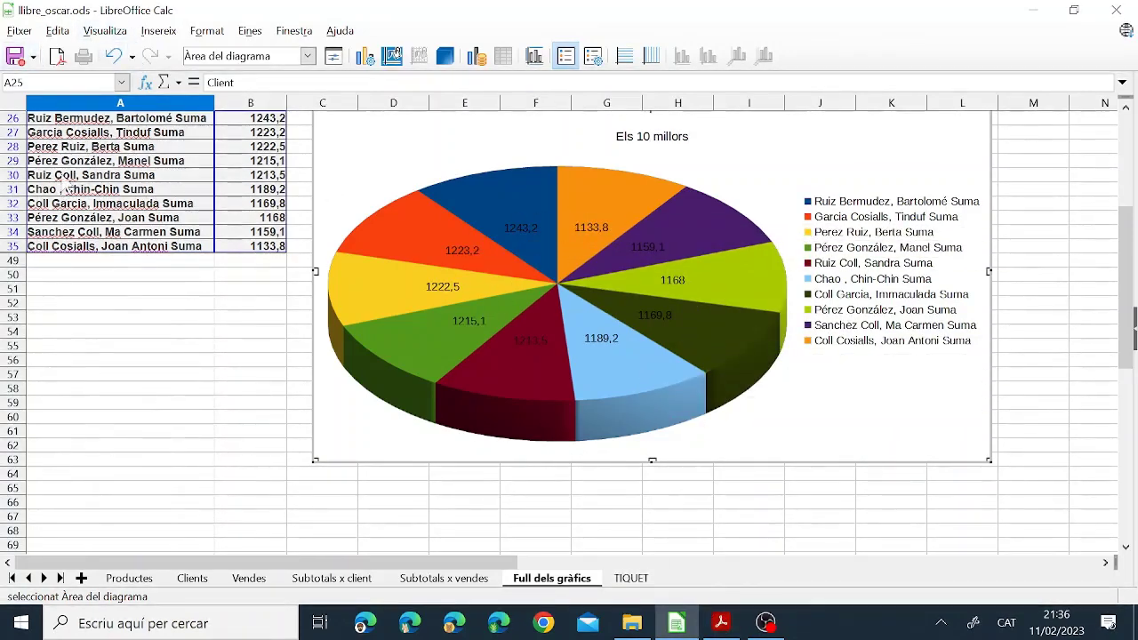
Check the Gràfic 2 requirements in the assignment PDF in Acrobat Reader and return to the workbook in LibreOffice Calc
left_click(147, 401)
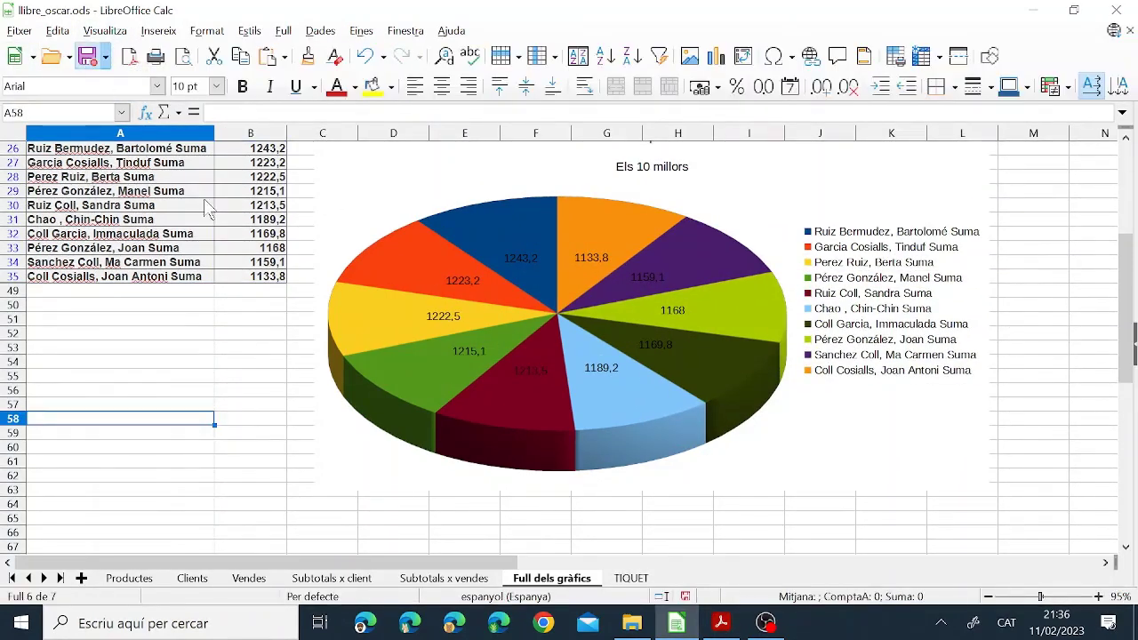
left_click(715, 624)
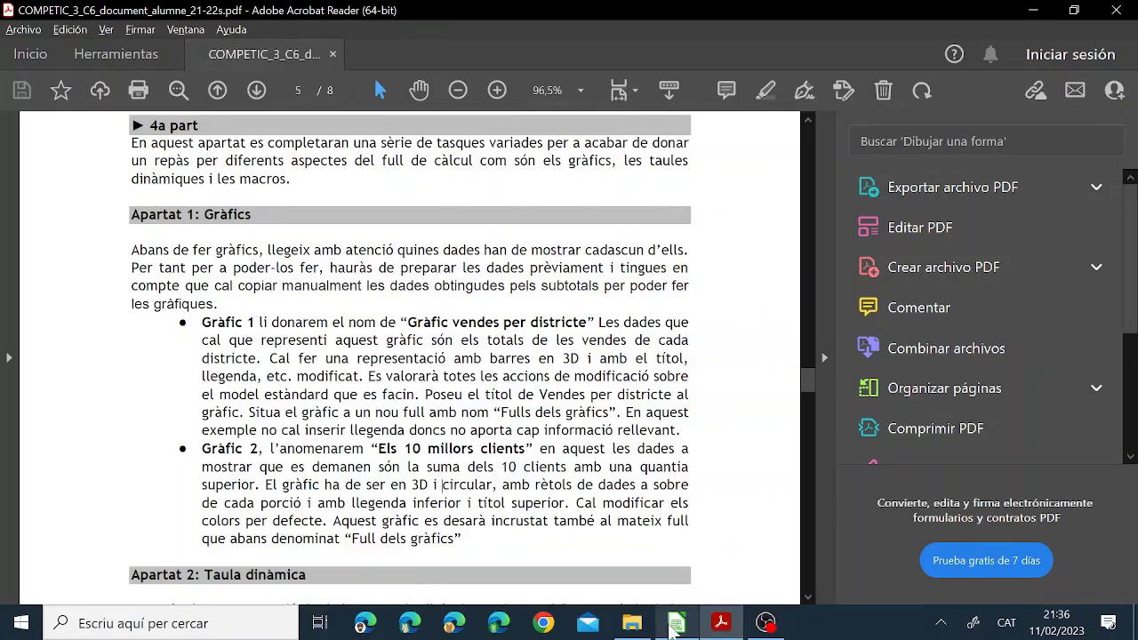
left_click(673, 626)
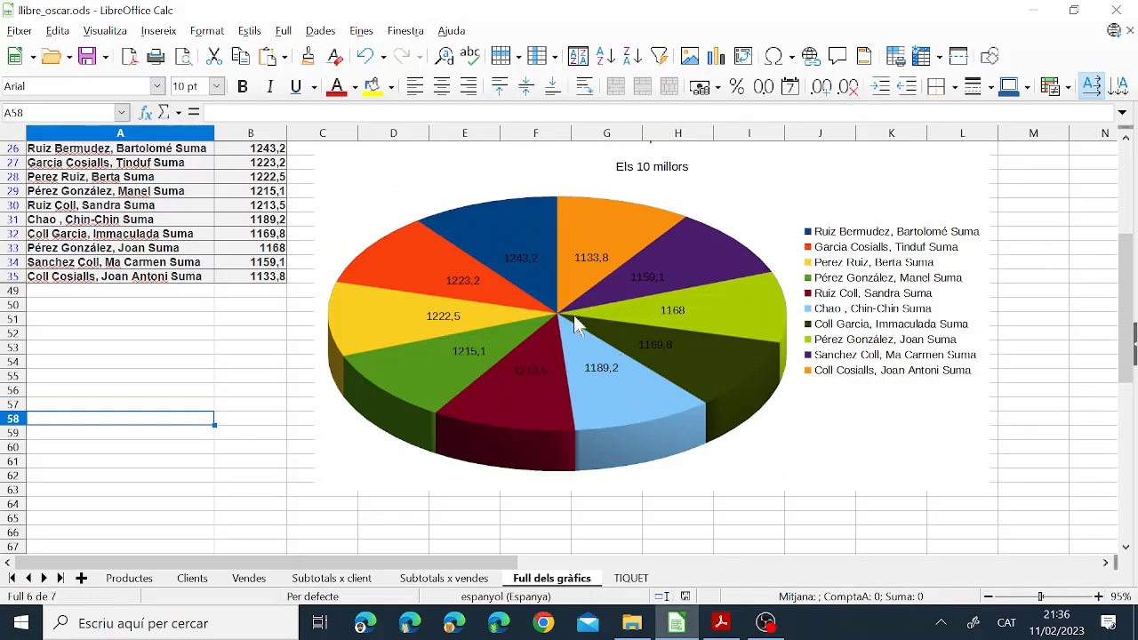
Fill the pie chart's background area with the standard palette colour Verd clar 4
left_click(431, 183)
double_click(421, 177)
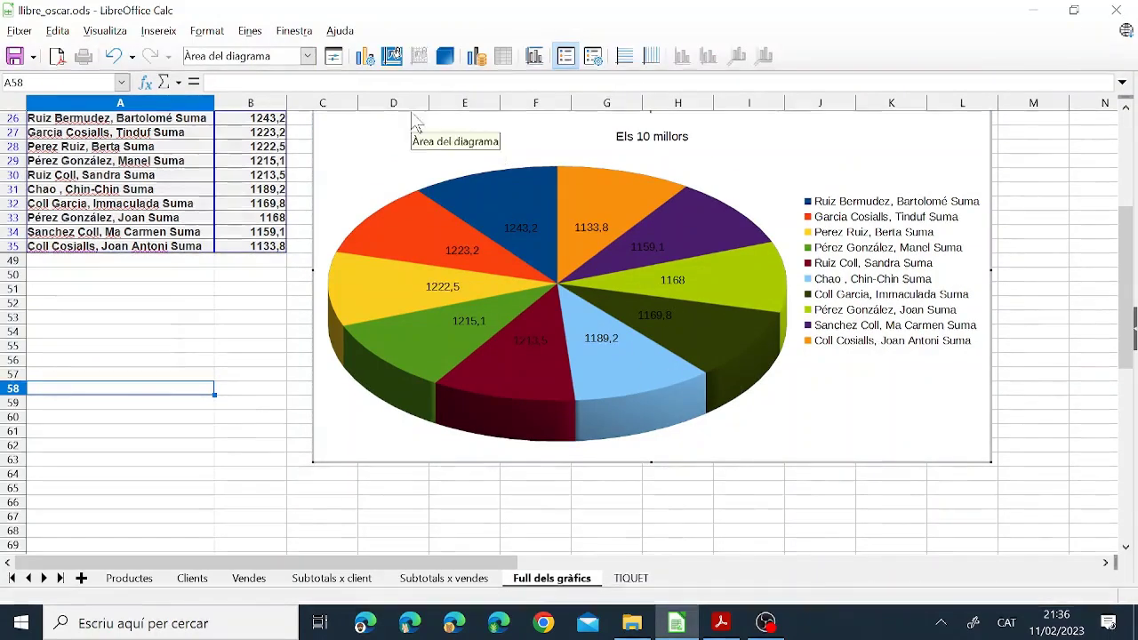
left_click(393, 57)
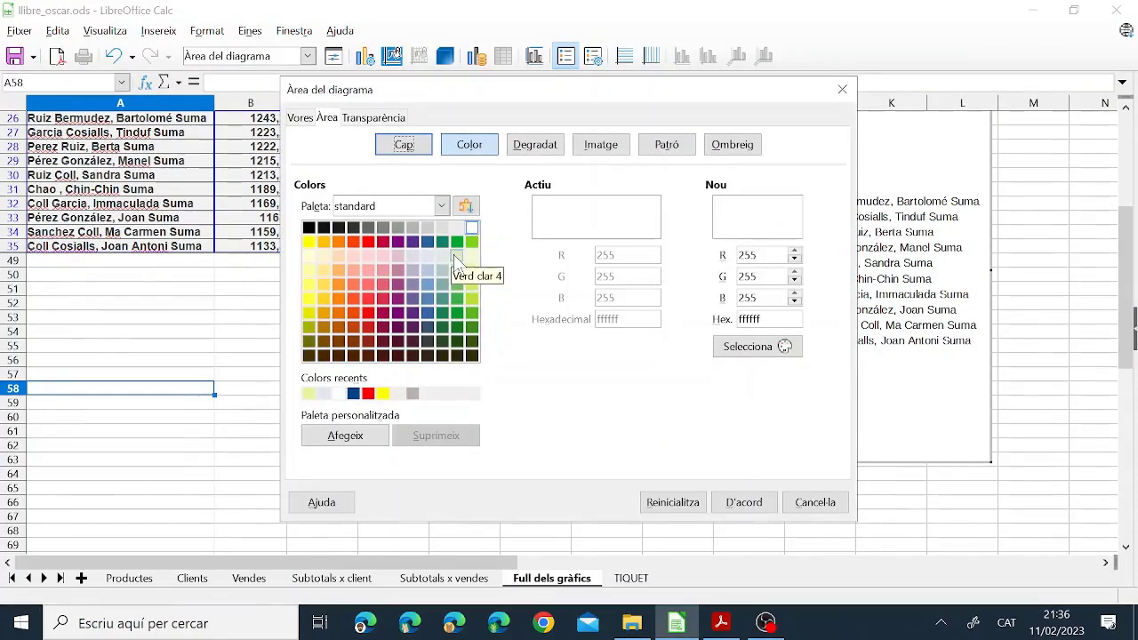
left_click(458, 256)
left_click(767, 510)
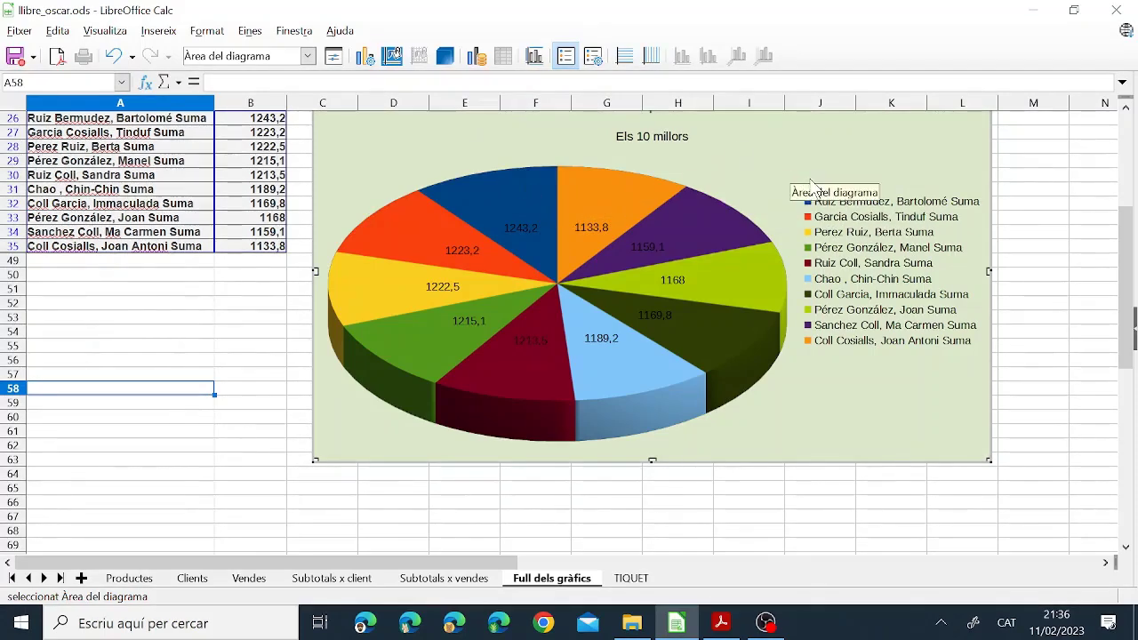
left_click(538, 201)
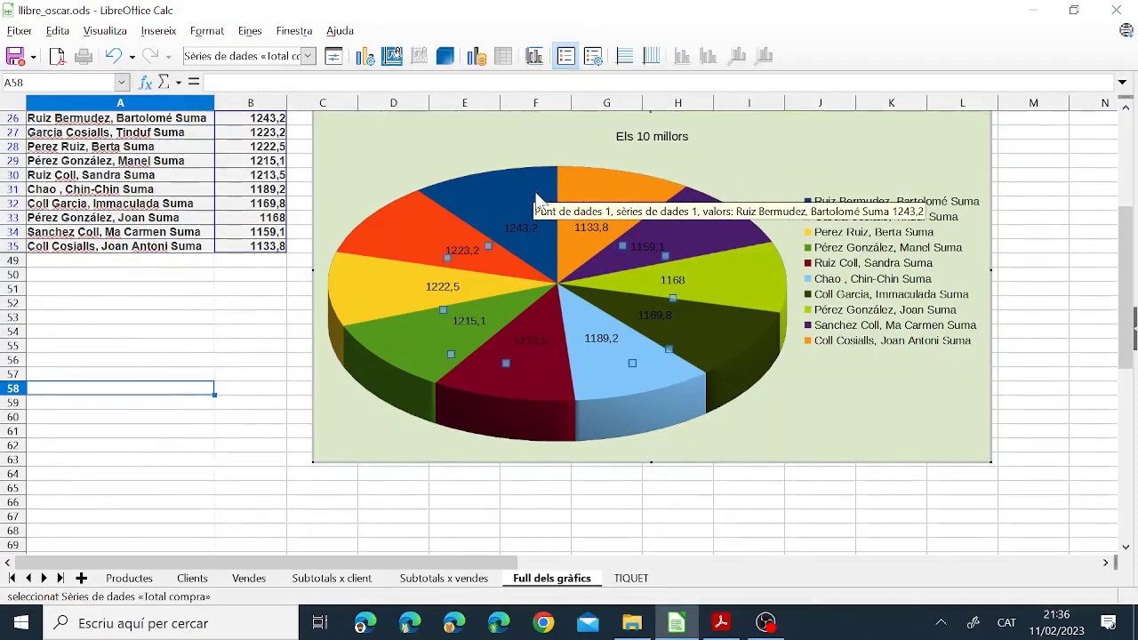
double_click(498, 203)
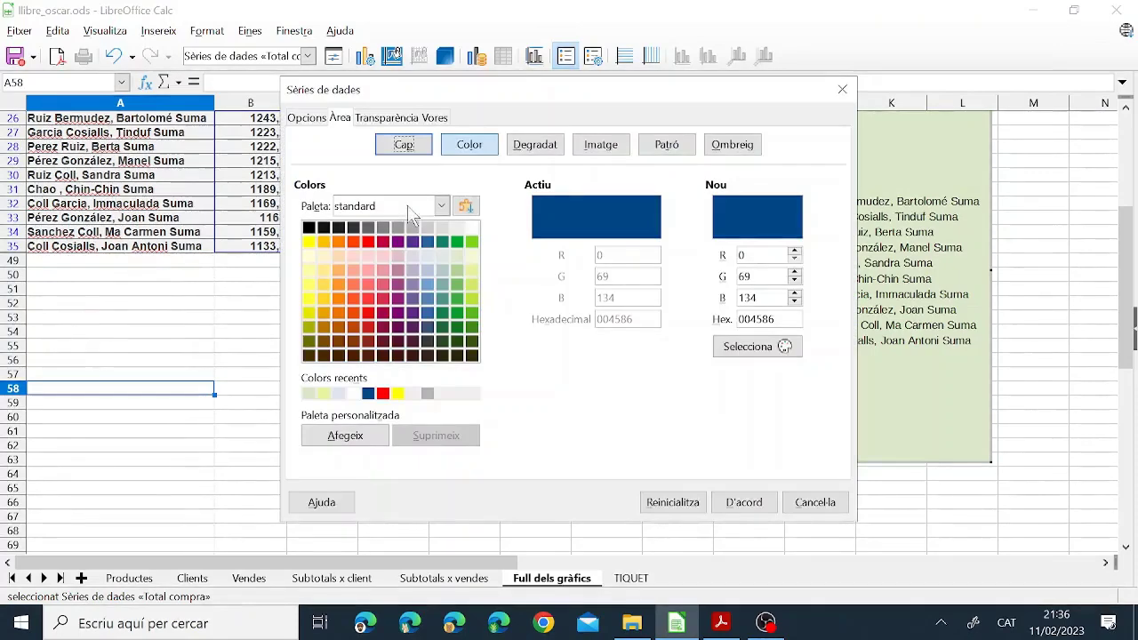
left_click(299, 121)
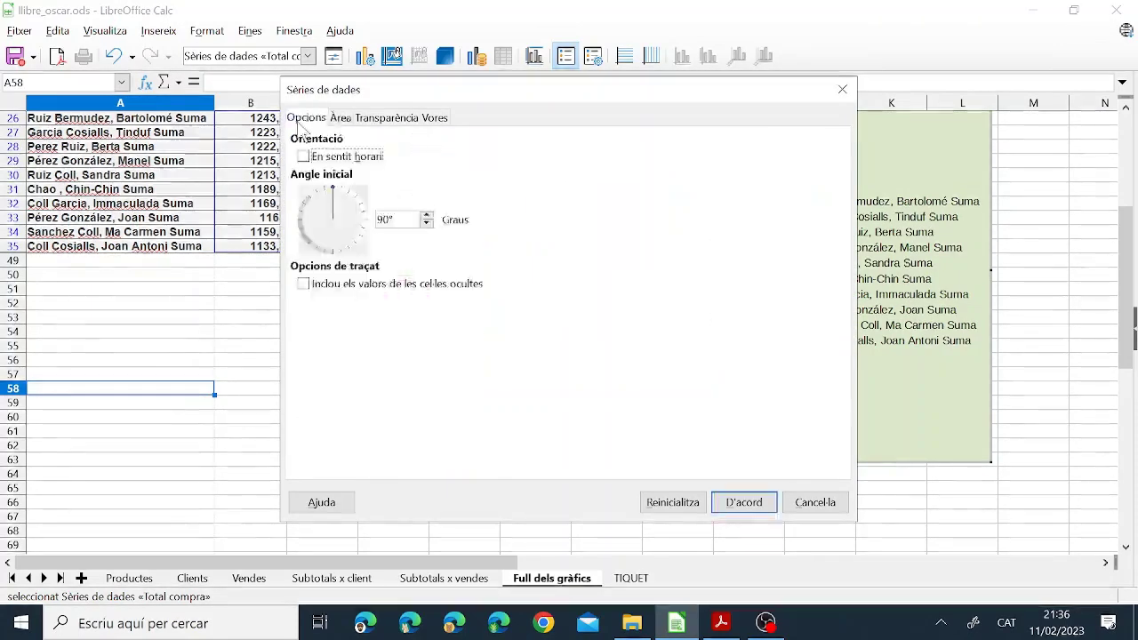
left_click(341, 117)
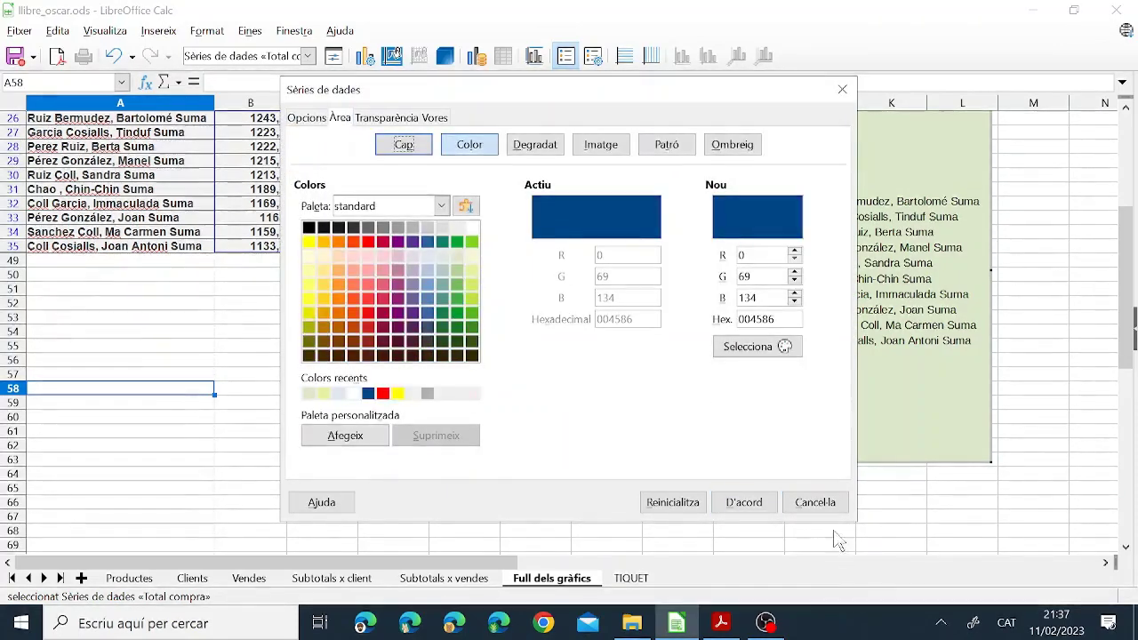
left_click(814, 502)
Fill the chart legend's background with the light blue colour dee6ef
left_click(840, 196)
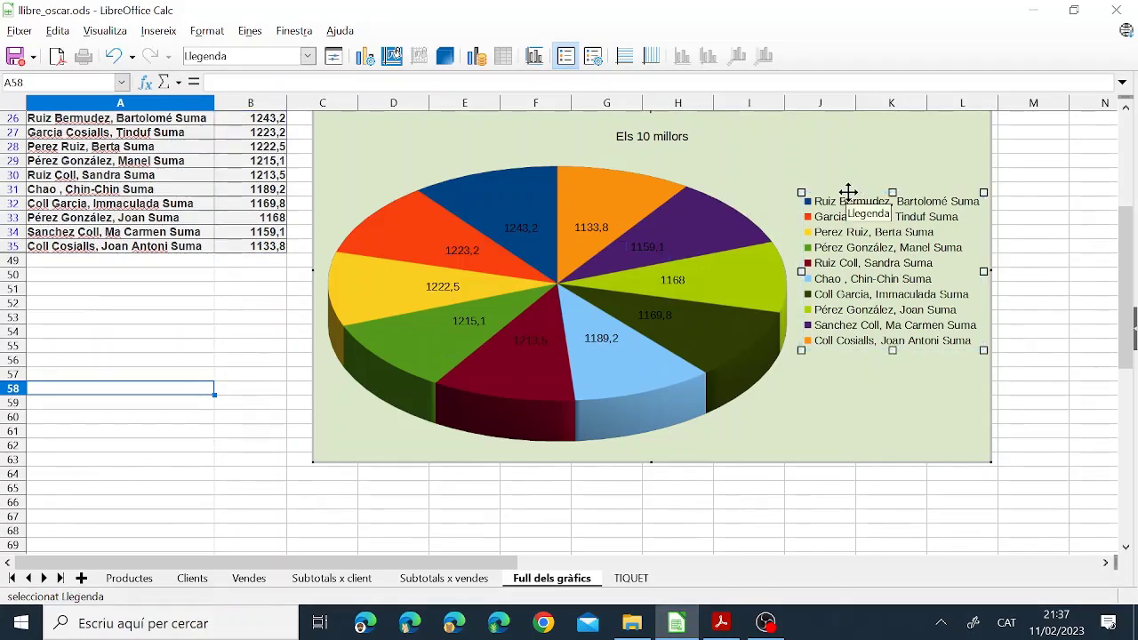
left_click(139, 32)
left_click(143, 32)
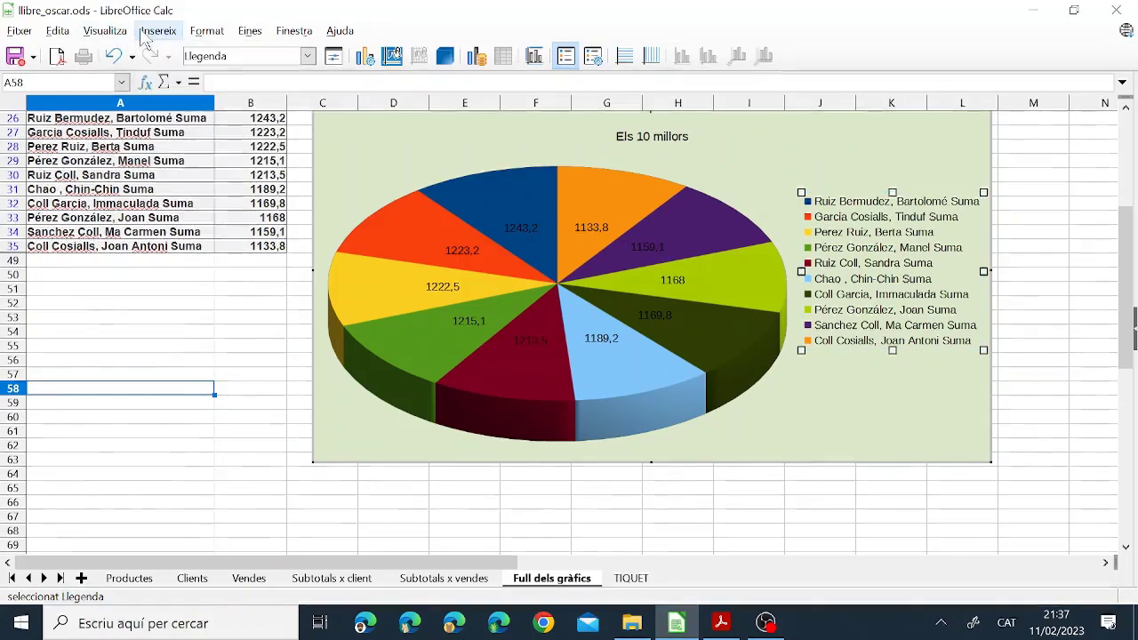
left_click(594, 57)
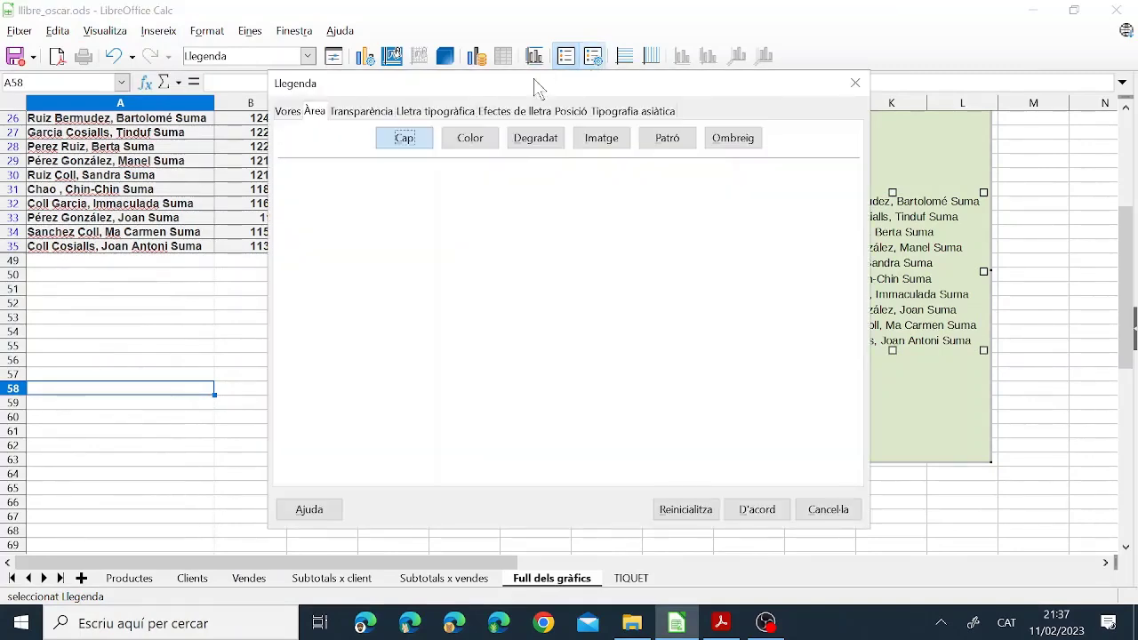
left_click(470, 140)
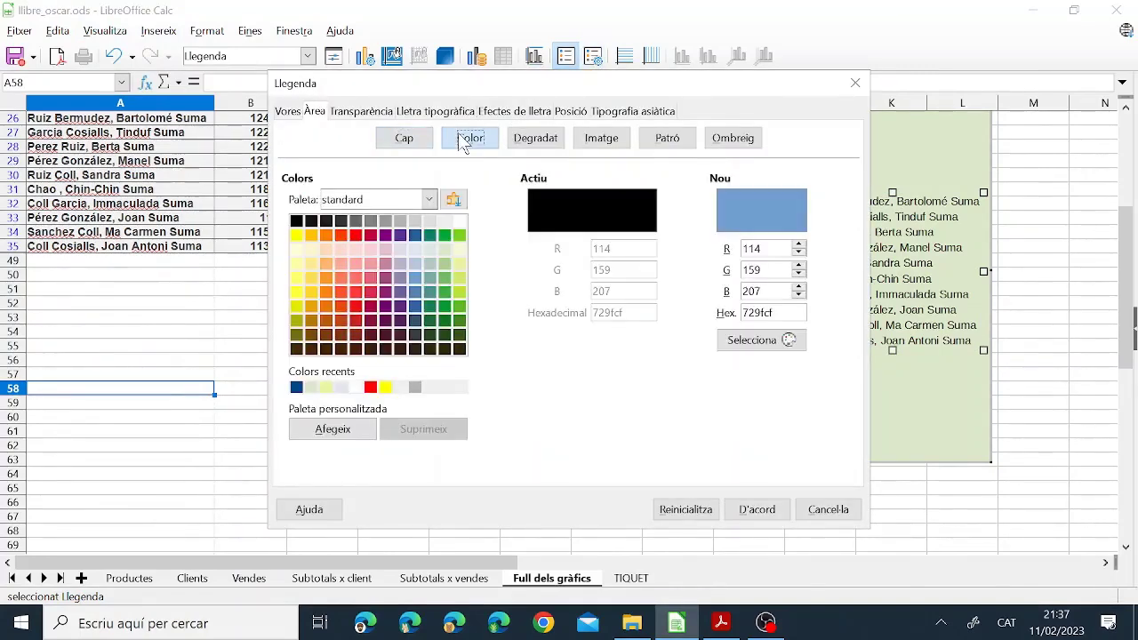
left_click(415, 249)
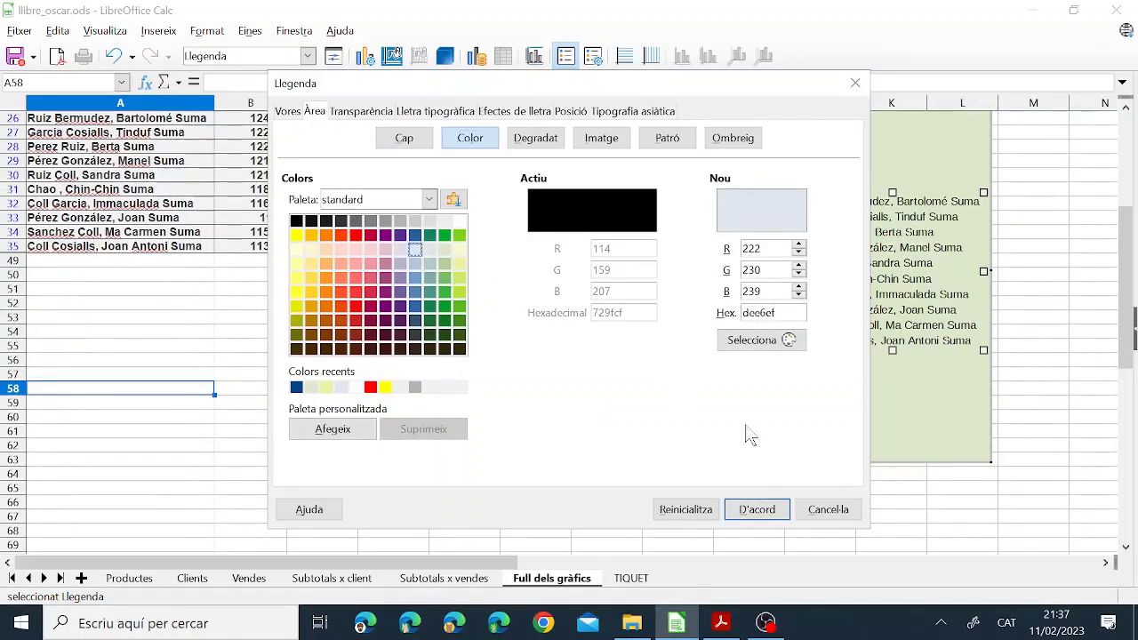
left_click(754, 510)
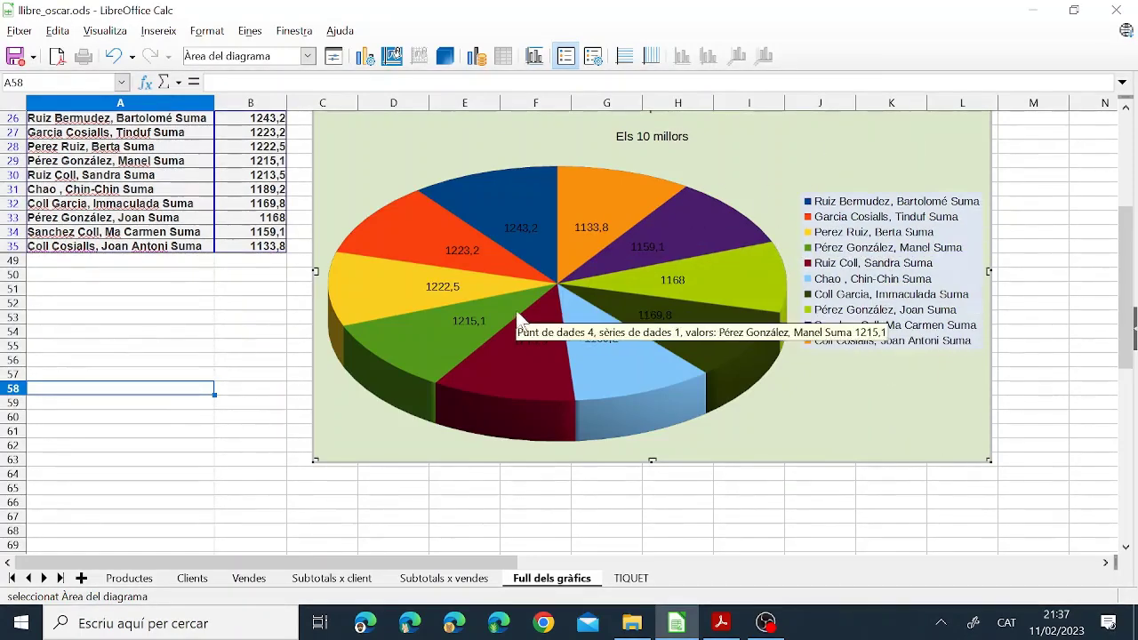
Turn on light source 6 in the pie chart's 3D view lighting (Il·luminació)
left_click(445, 56)
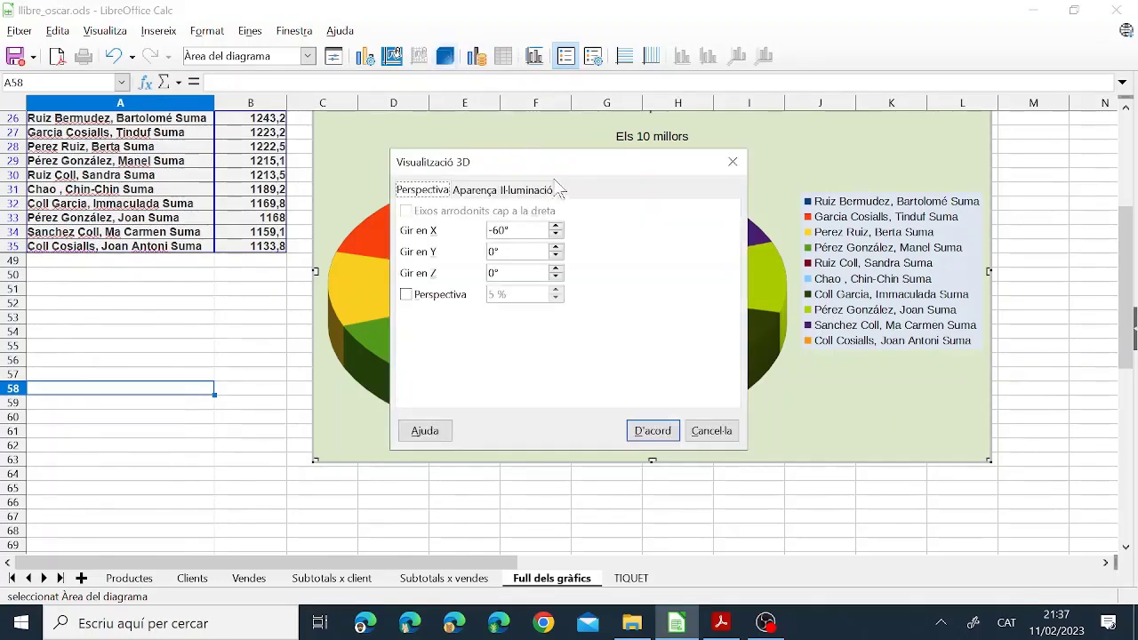
left_click(476, 191)
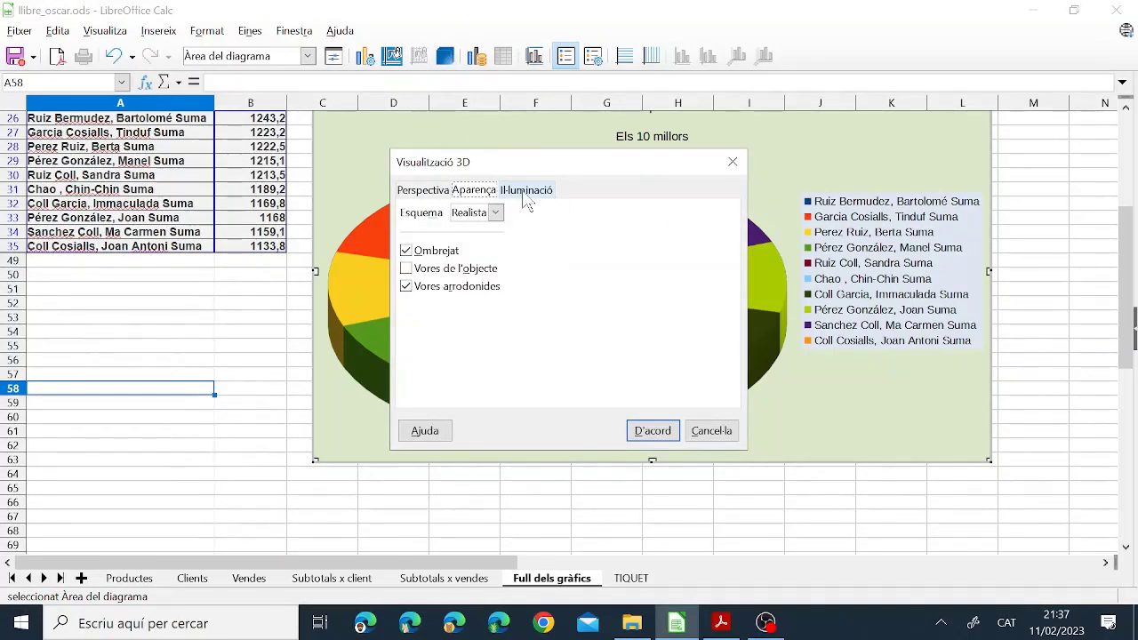
left_click(525, 191)
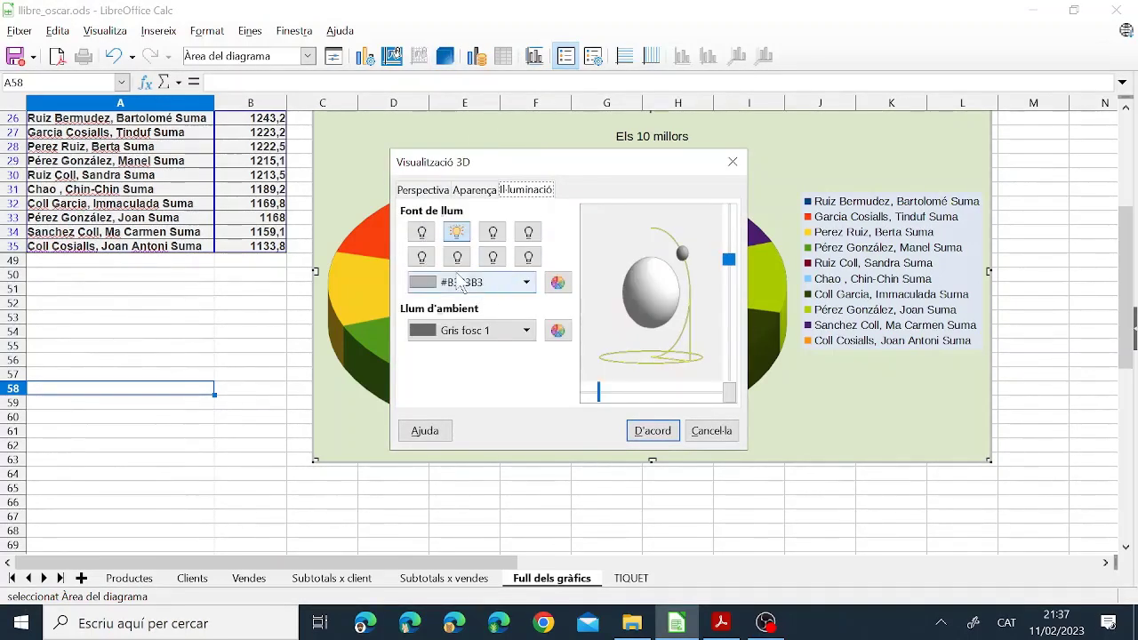
left_click(529, 262)
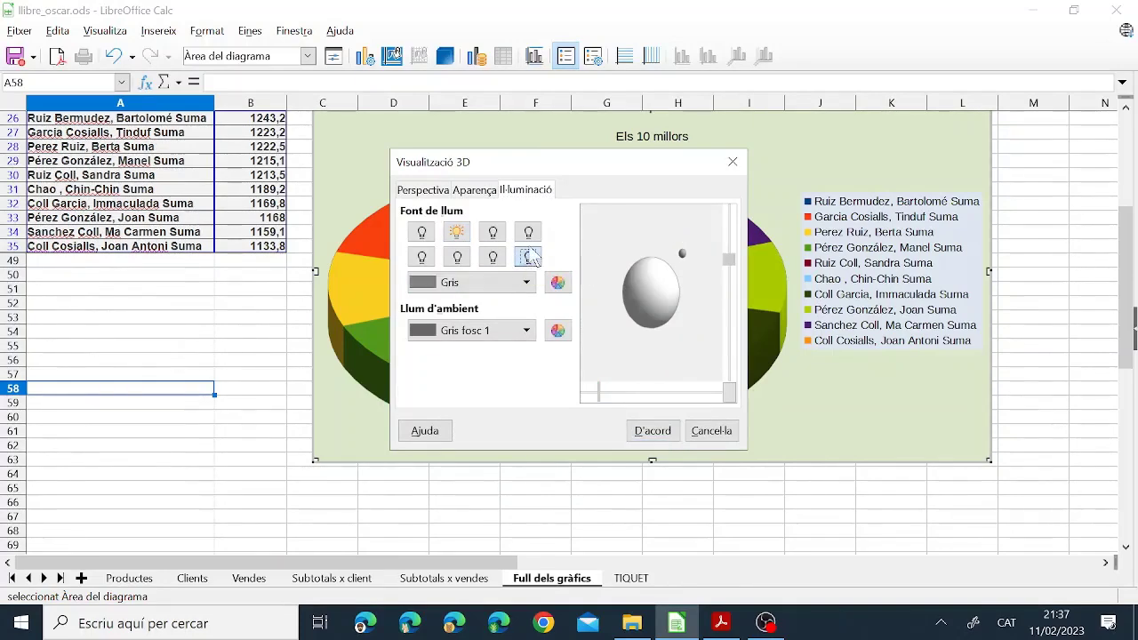
left_click(457, 233)
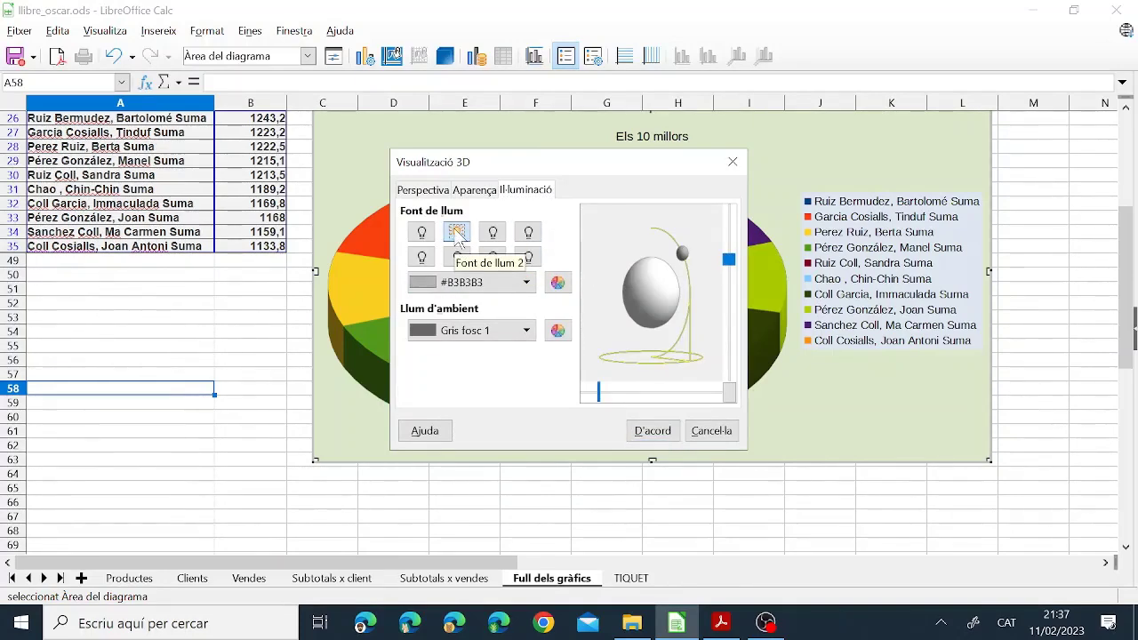
left_click(458, 259)
left_click(458, 259)
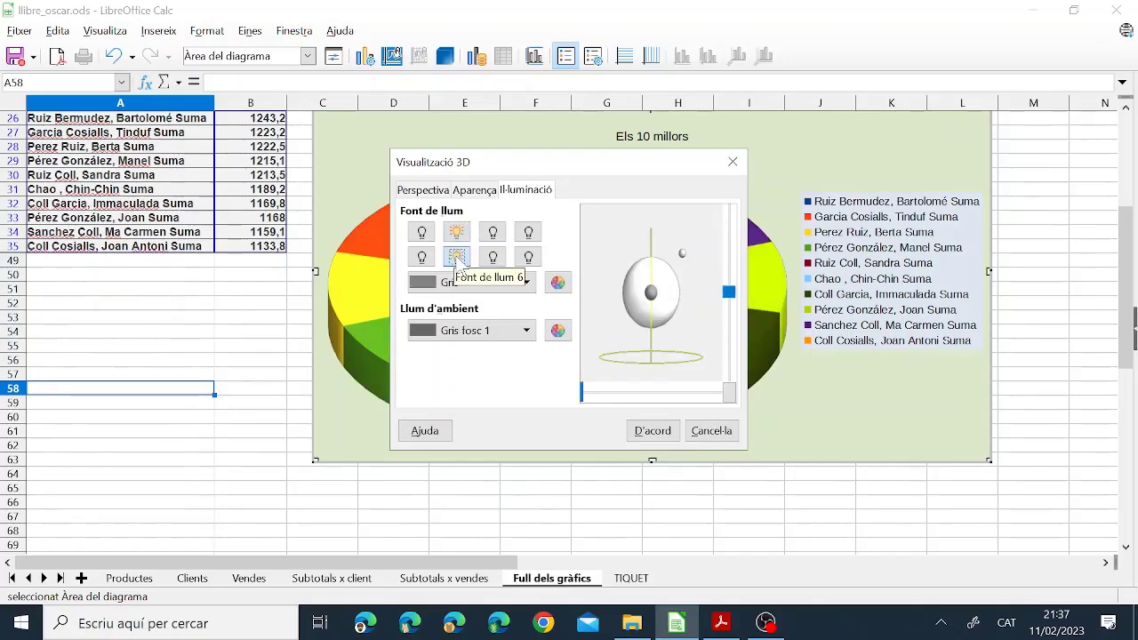
Turn on light sources 3 and 1 as well and apply the 3D lighting to the pie chart
left_click_drag(834, 213, 876, 345)
left_click(817, 407)
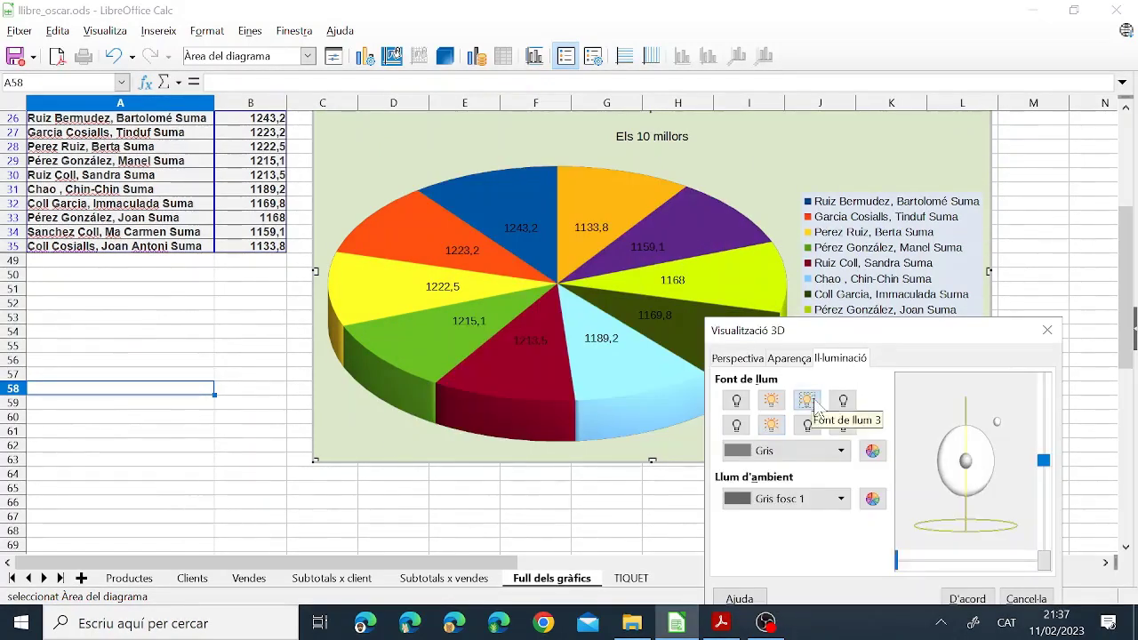
left_click(734, 402)
left_click(734, 401)
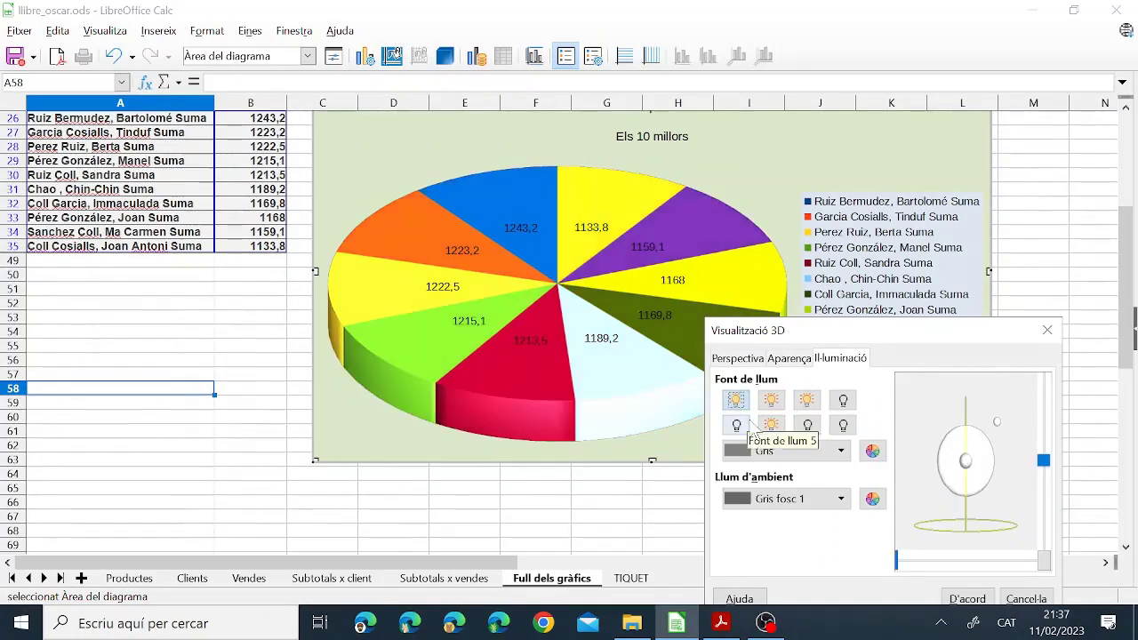
left_click_drag(849, 332, 630, 231)
left_click(749, 501)
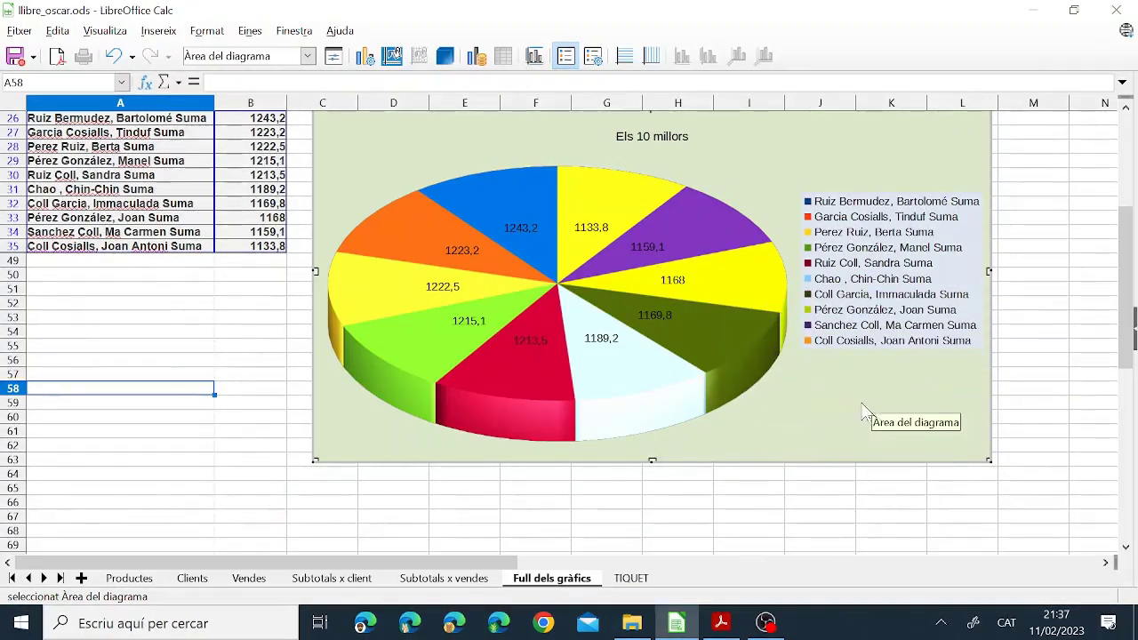
Pull the slices labelled 1243,2, 1215,1 and 1189,2 outward from the pie and save the workbook
left_click(569, 266)
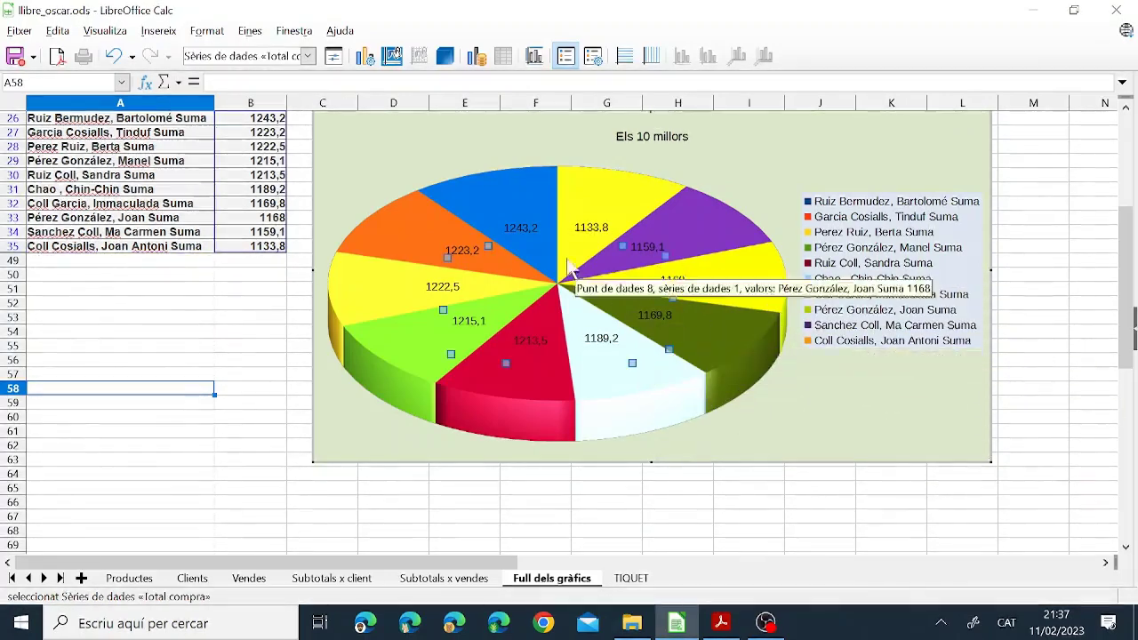
left_click(500, 203)
left_click_drag(499, 203, 477, 183)
left_click(450, 322)
left_click_drag(450, 322, 429, 365)
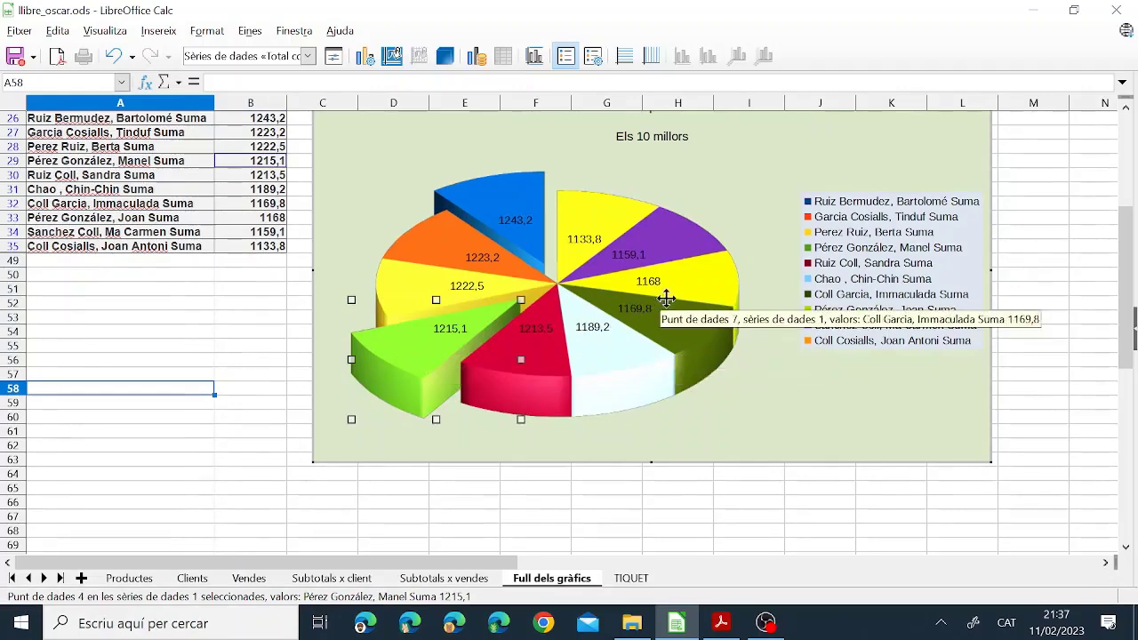
left_click_drag(609, 363, 724, 371)
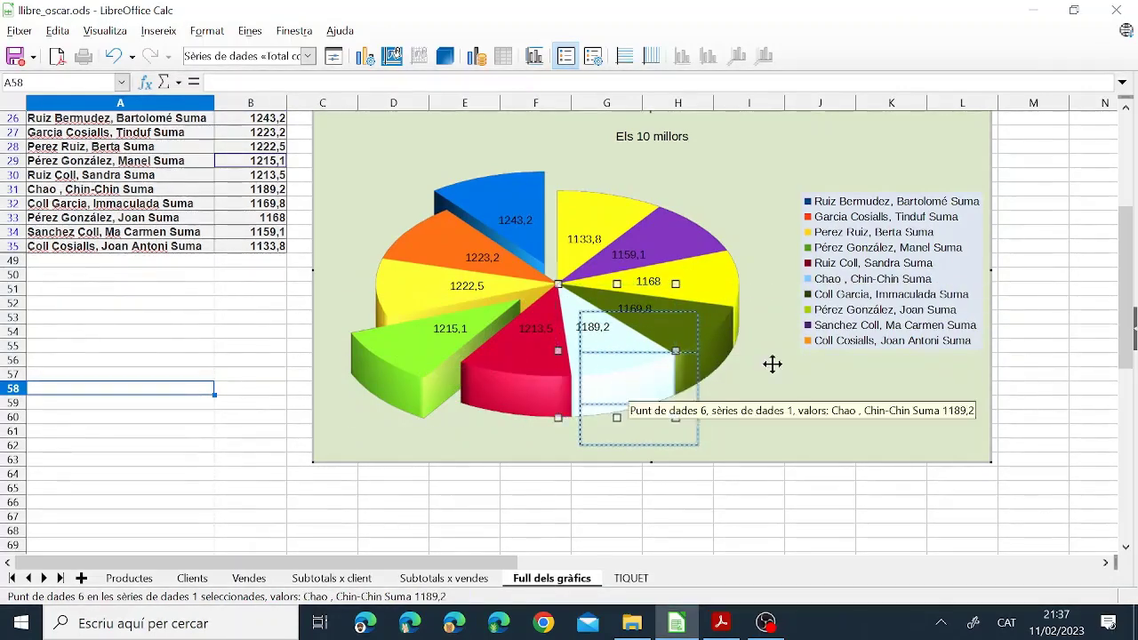
left_click(779, 401)
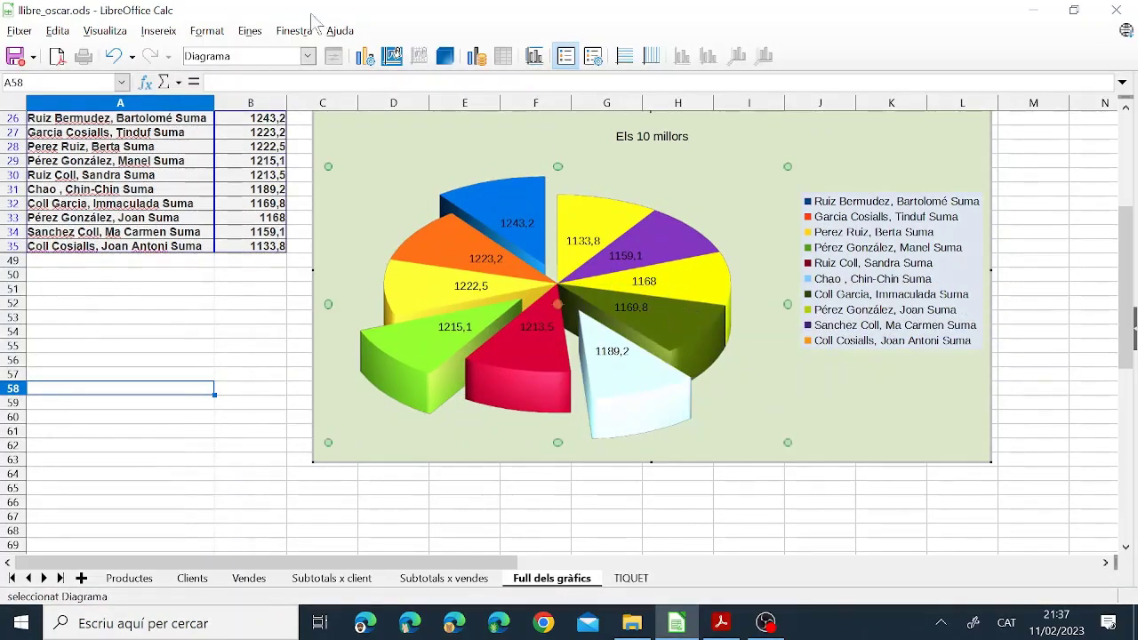
left_click(15, 57)
Read the Apartat 2: Taula dinàmica instructions in the Acrobat Reader PDF and go to the Vendes sheet in LibreOffice Calc
left_click(724, 628)
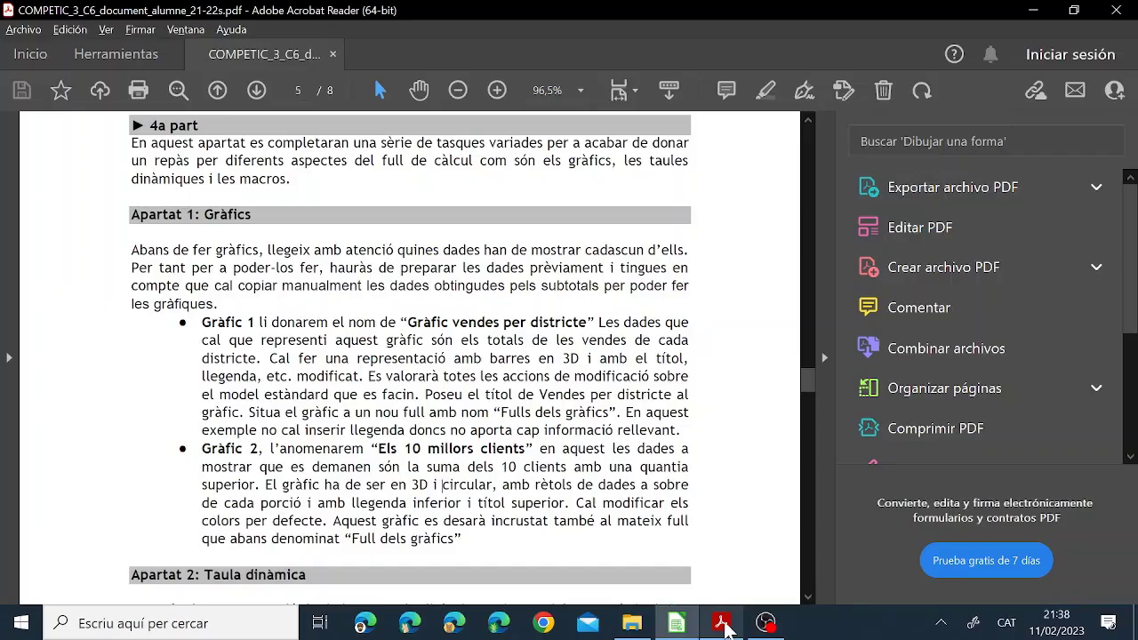
scroll(331, 485, "down", 5)
scroll(331, 485, "down", 4)
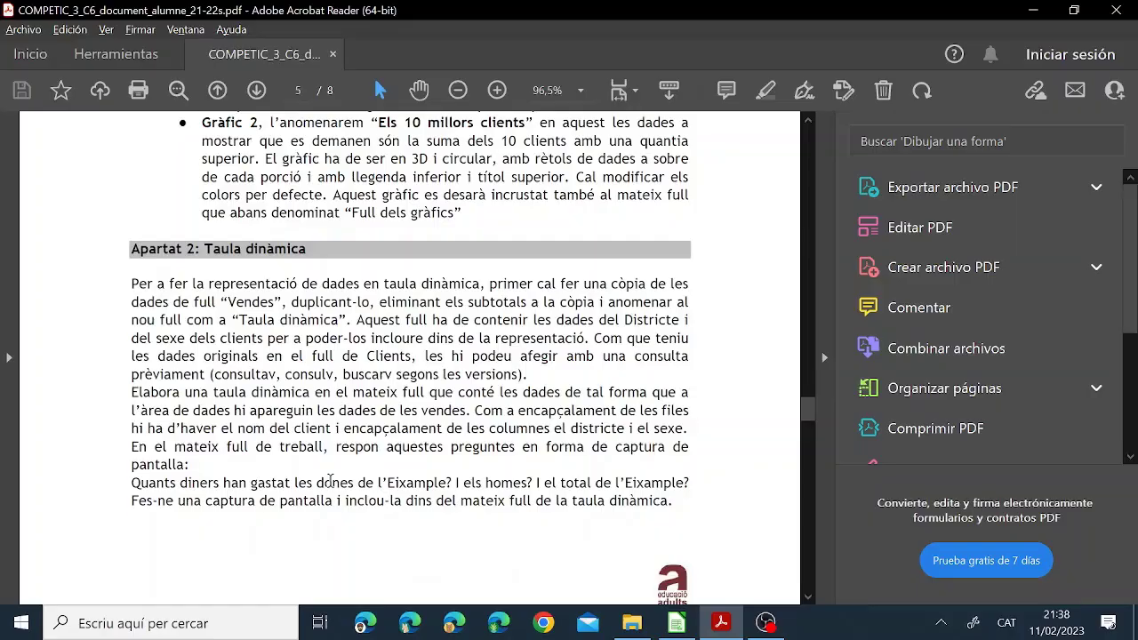
scroll(292, 403, "up", 1)
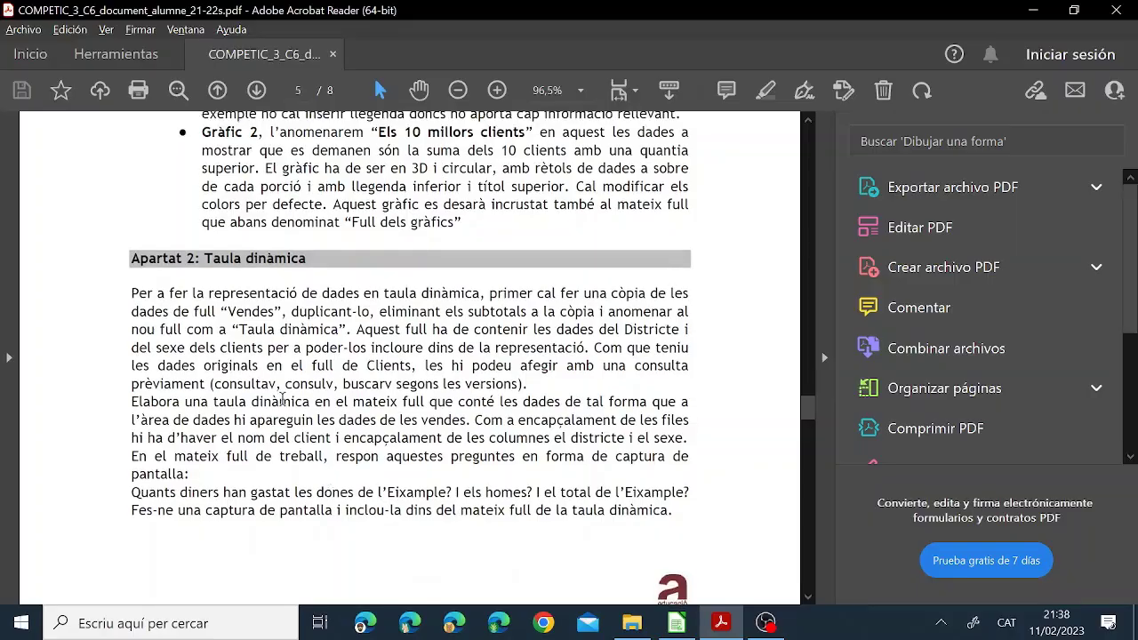
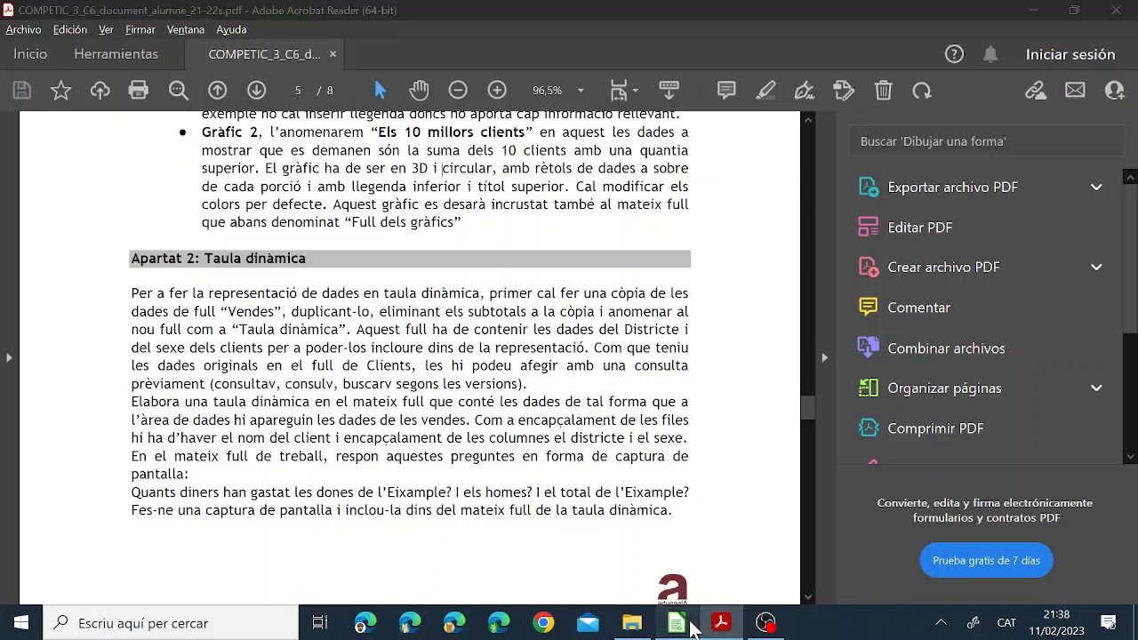
left_click(677, 623)
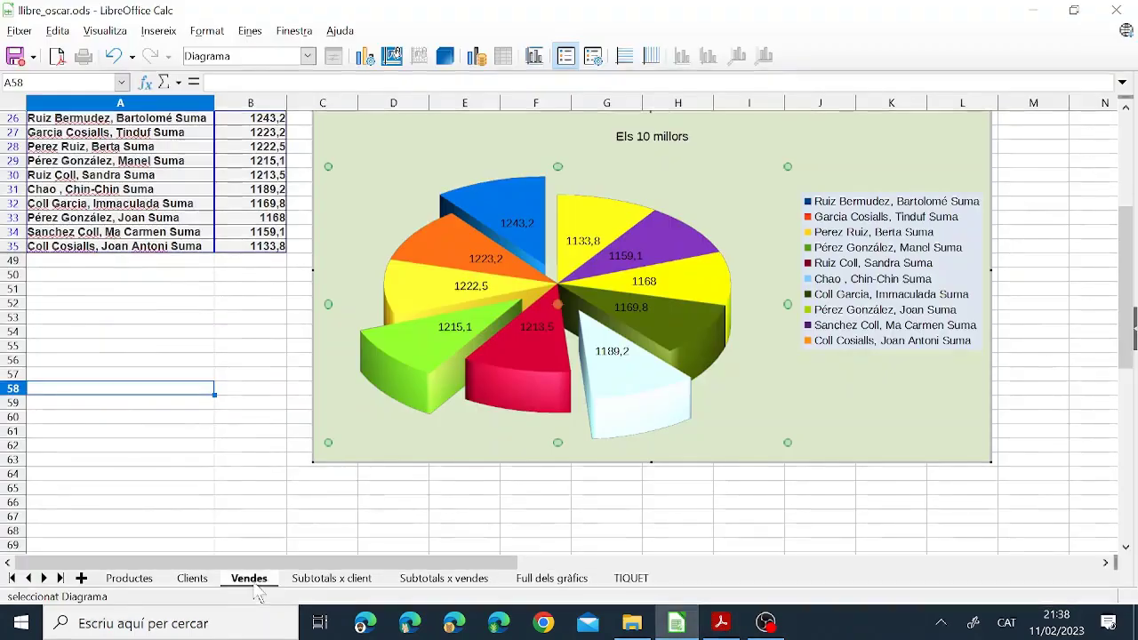
left_click(249, 578)
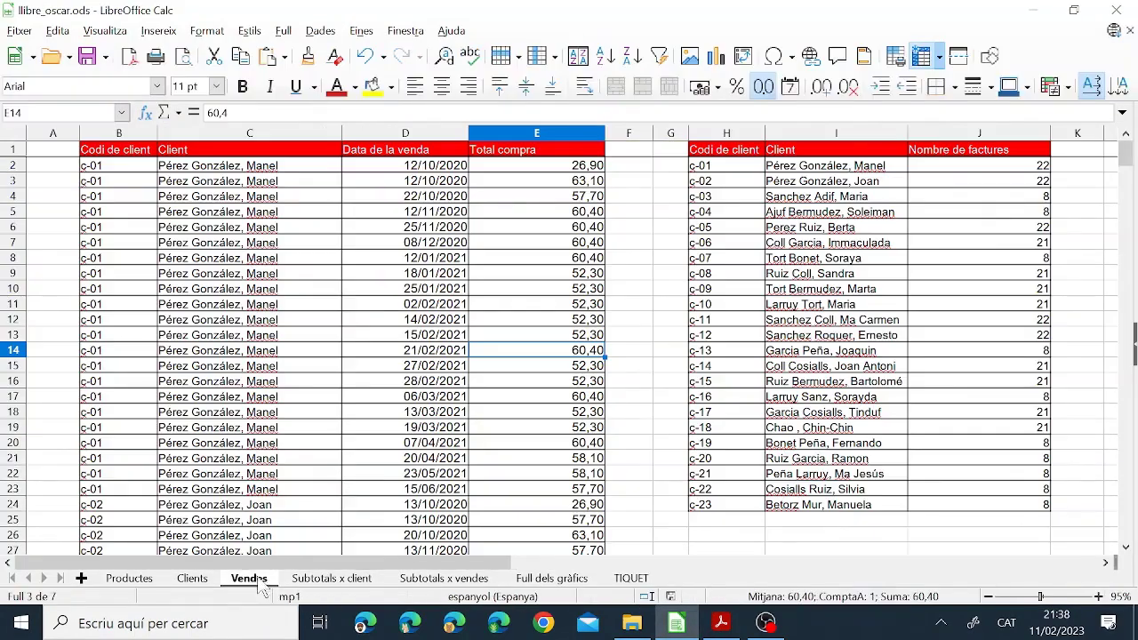
Copy the Vendes sheet within the current document, placing it before TIQUET and naming it Taula dinàmica
right_click(256, 579)
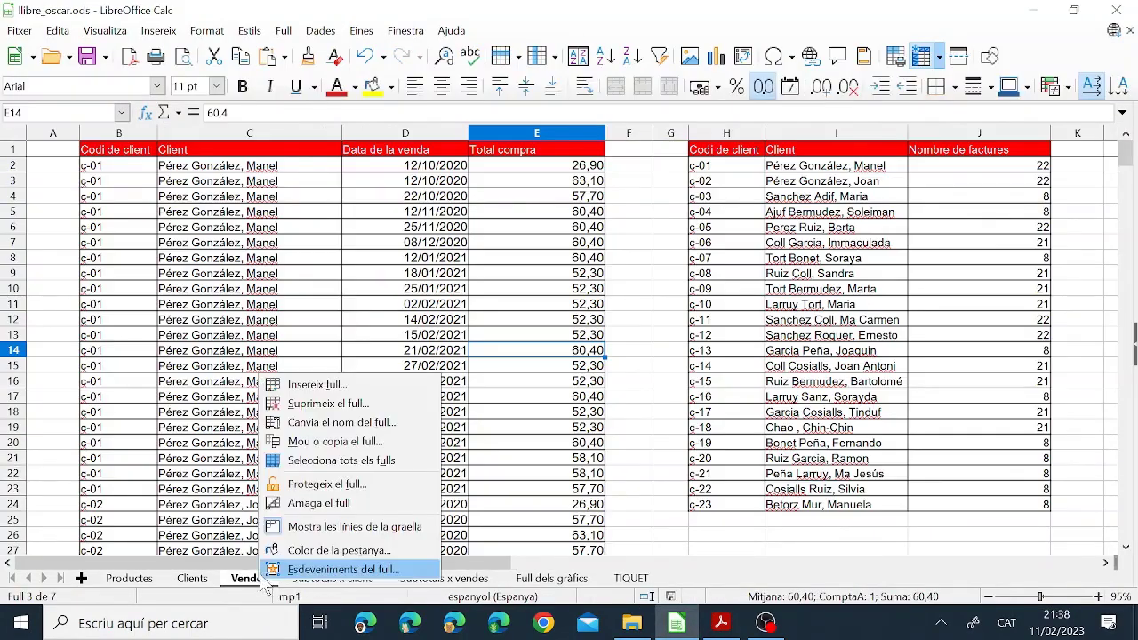
left_click(340, 442)
left_click(592, 173)
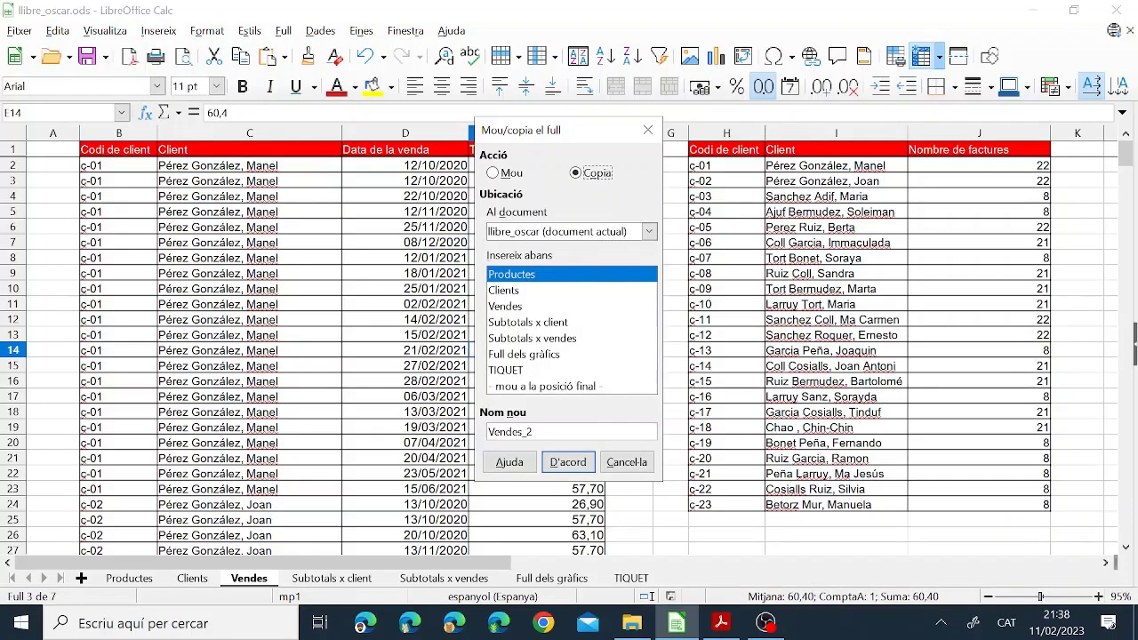
left_click(525, 355)
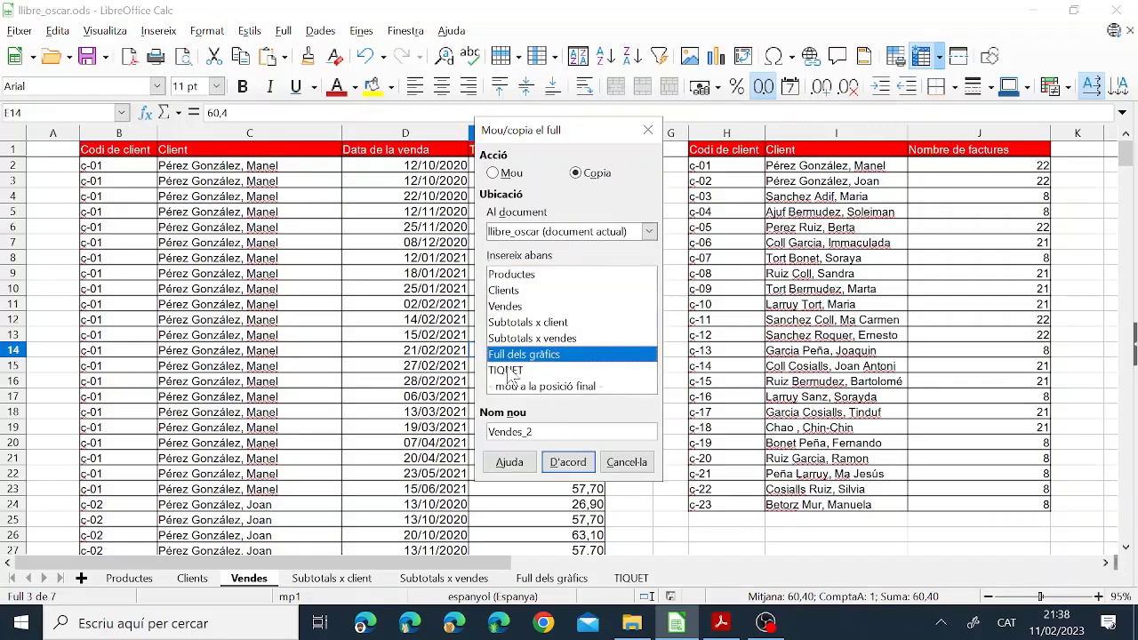
left_click(509, 372)
left_click(723, 622)
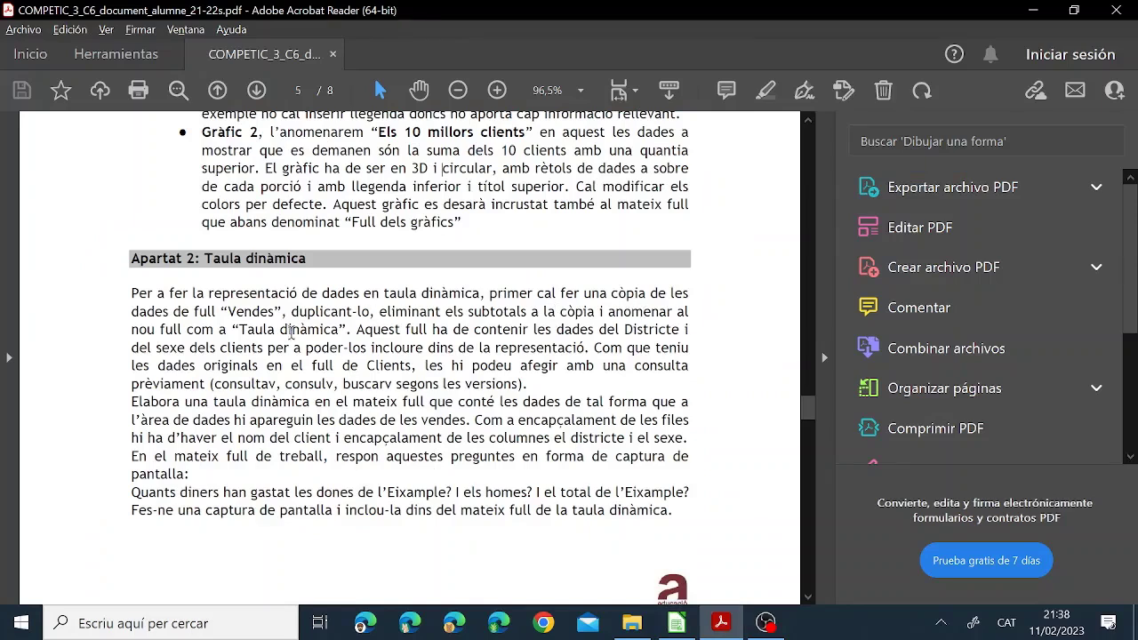
left_click(677, 623)
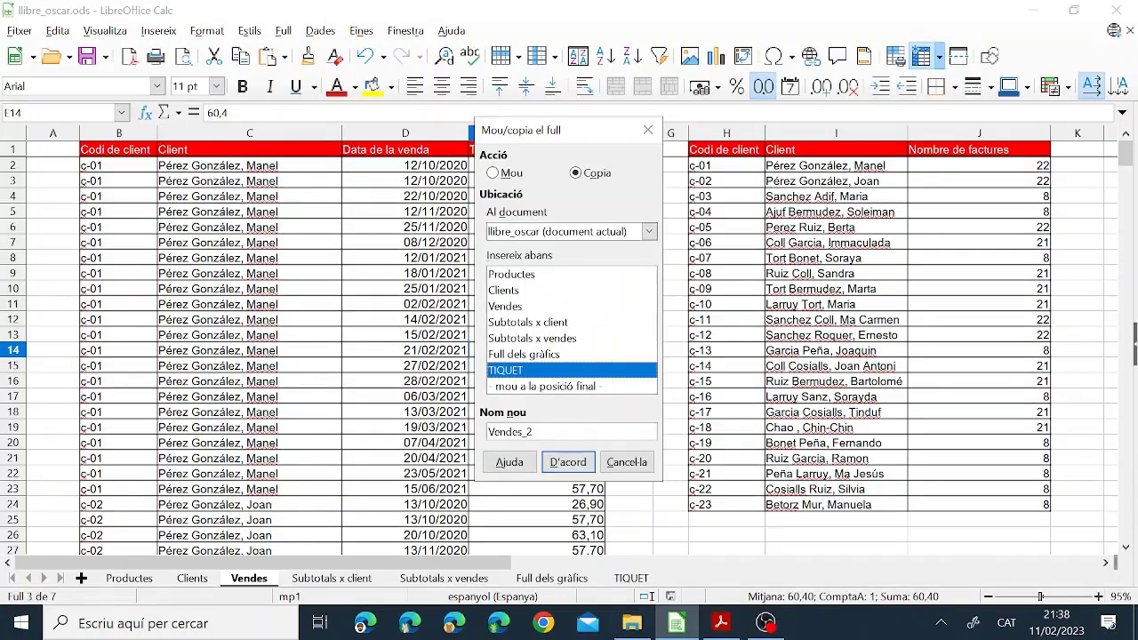
type("Taula dinàmica")
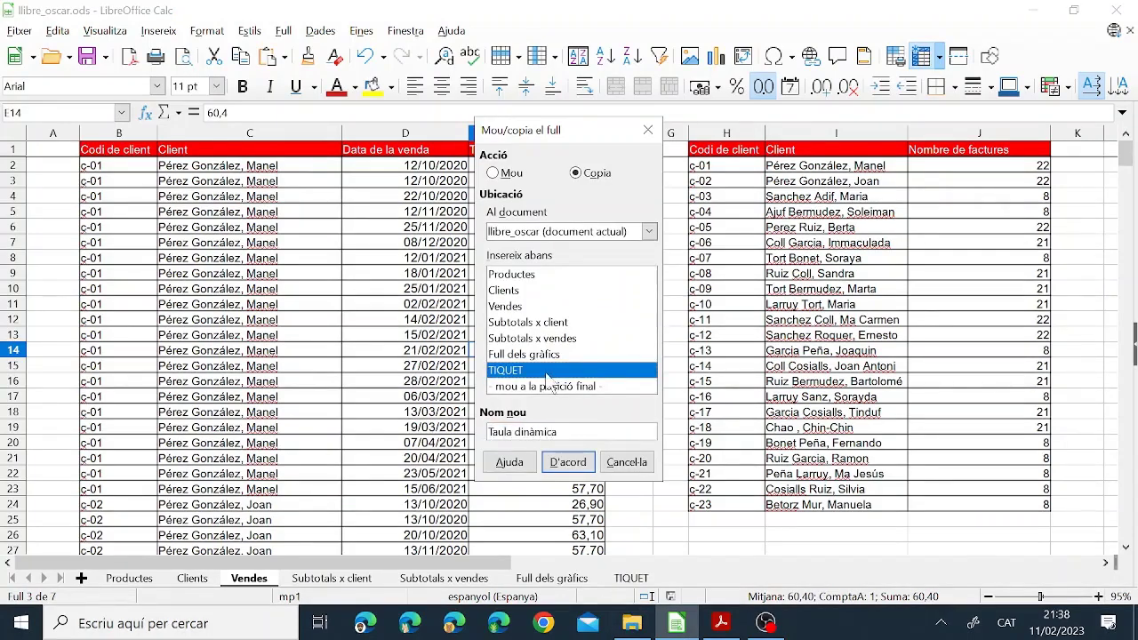
left_click(579, 456)
left_click(575, 583)
left_click(616, 583)
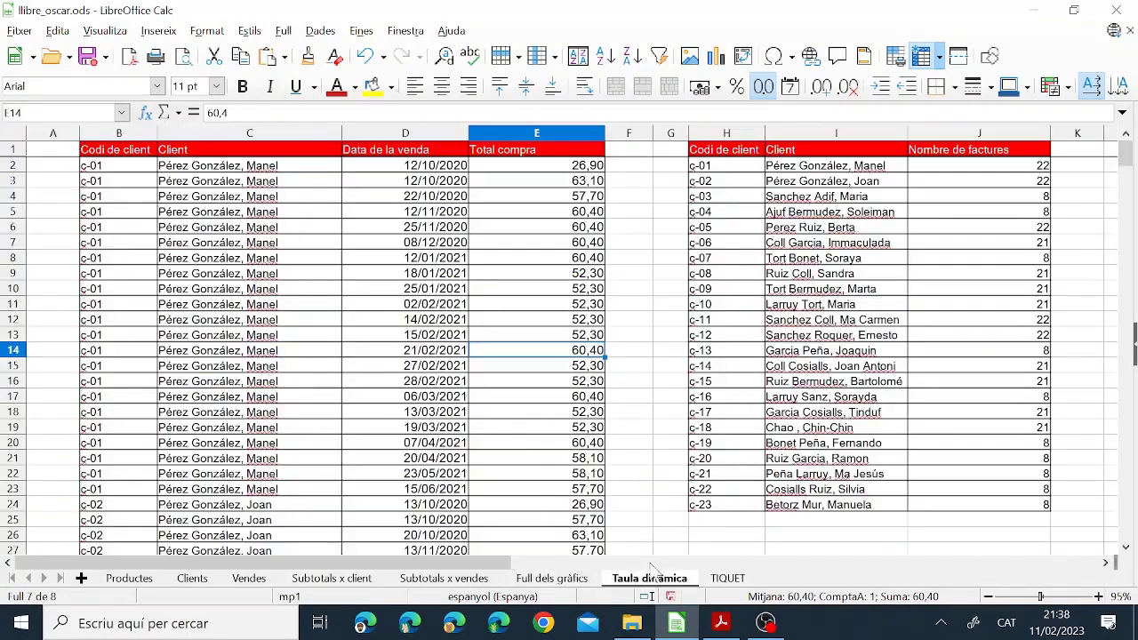
Delete columns H to J with the Nombre de factures table from the Taula dinàmica sheet
left_click(727, 141)
left_click_drag(727, 140, 968, 140)
right_click(713, 293)
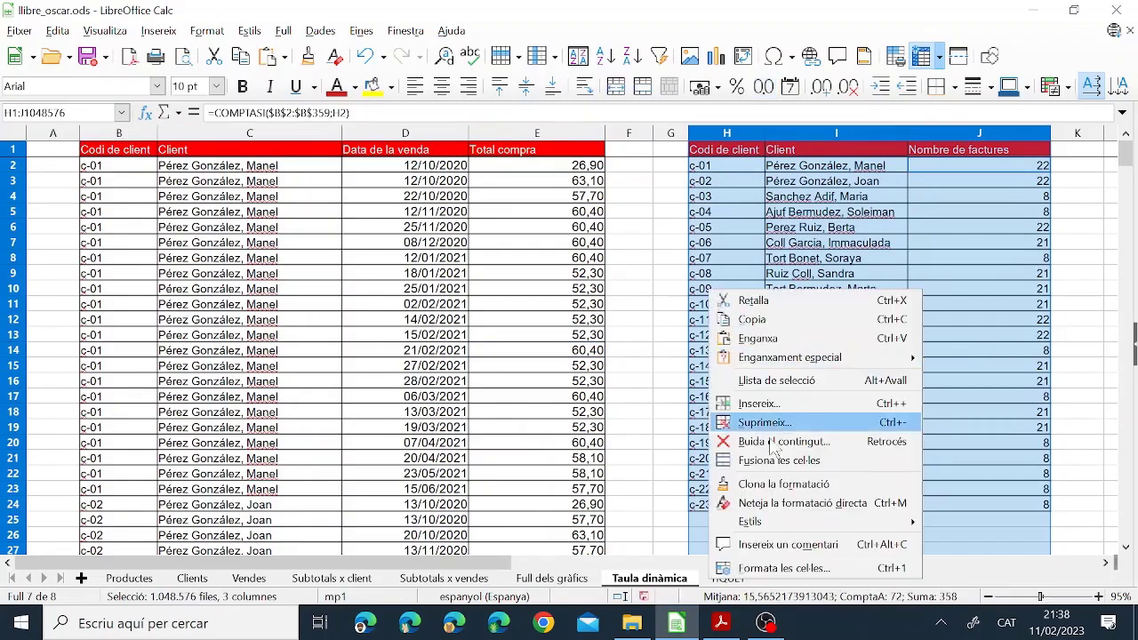
left_click(764, 423)
scroll(456, 378, "down", 8)
scroll(456, 378, "up", 8)
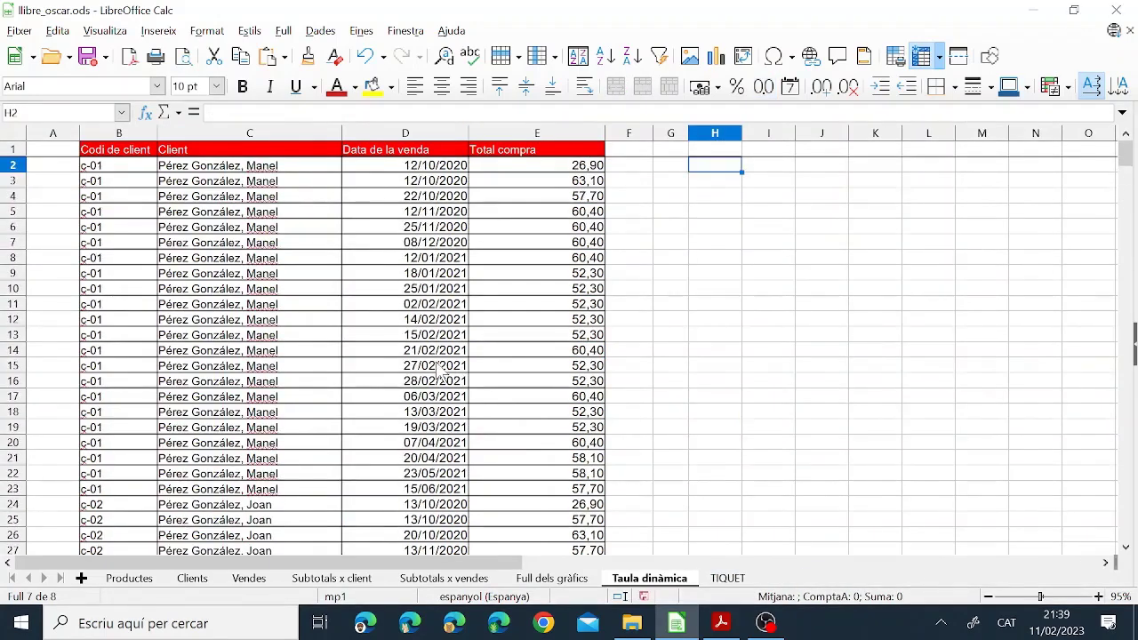
Reread the Taula dinàmica instructions in the PDF and look through the Subtotals x client sheet with all outline levels shown
left_click(721, 620)
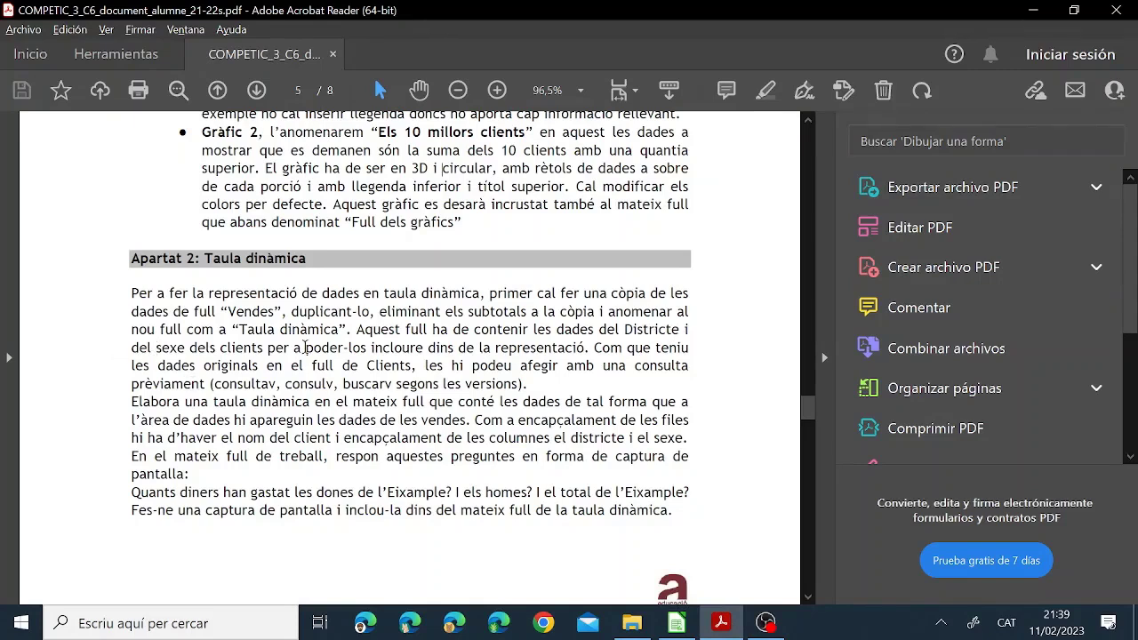
left_click(677, 623)
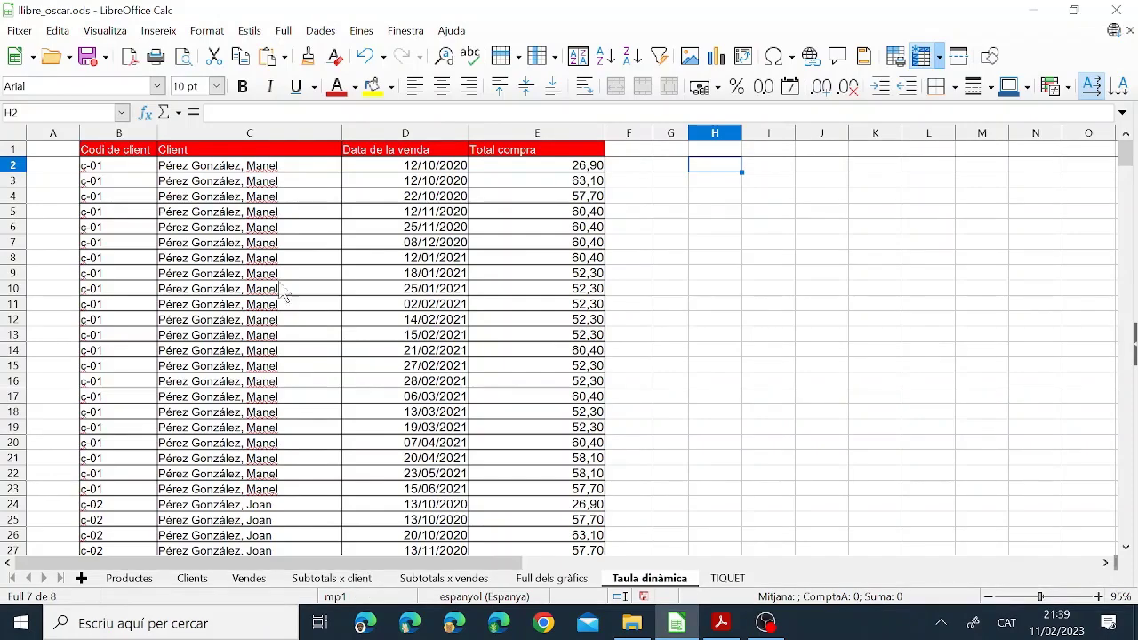
left_click(348, 580)
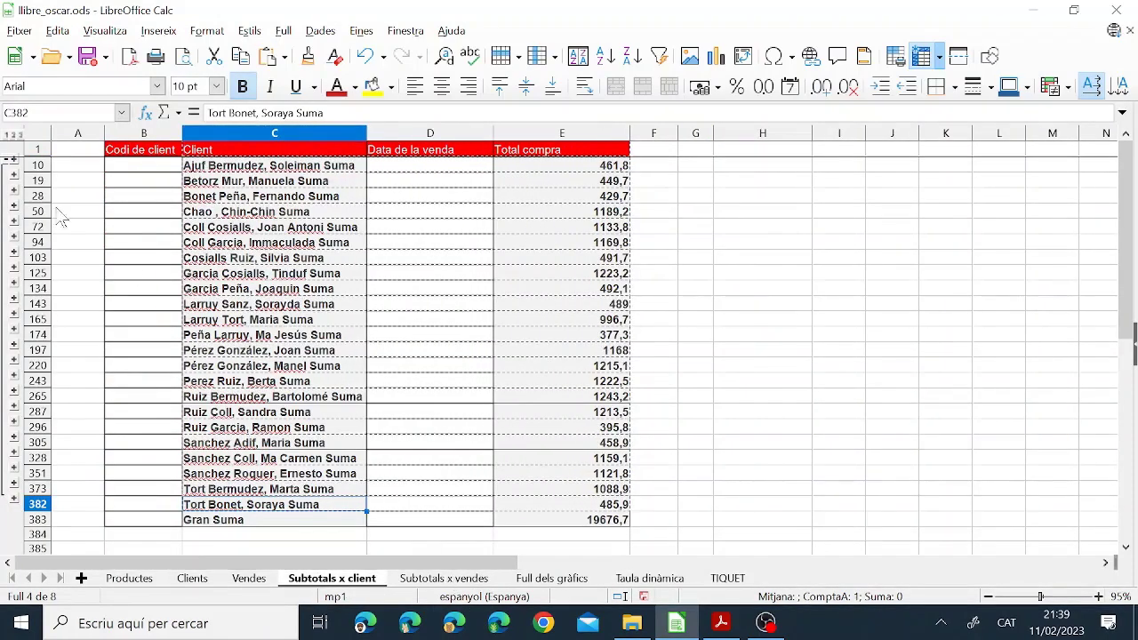
scroll(10, 151, "down", 7)
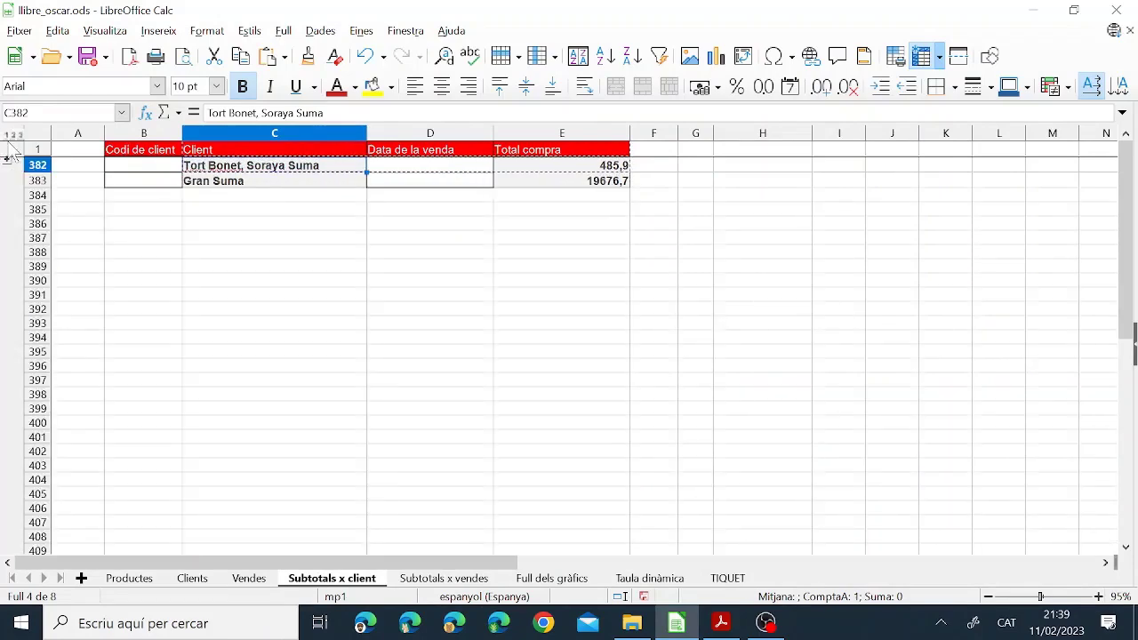
left_click(20, 136)
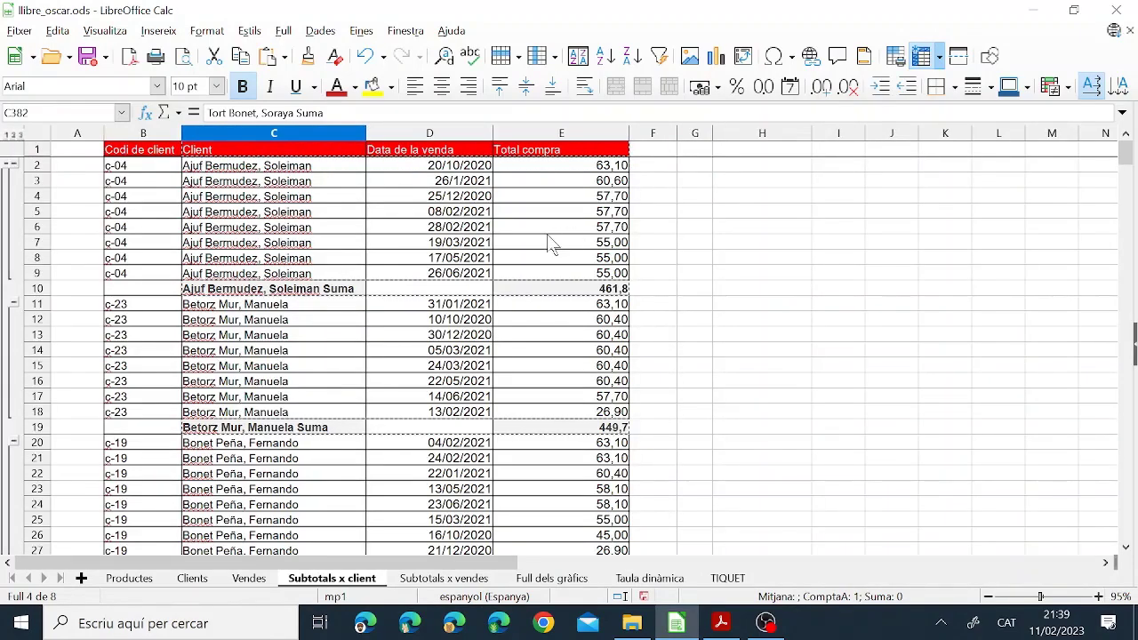
Go to the Subtotals x vendes sheet and expand all of its outline levels
left_click(436, 579)
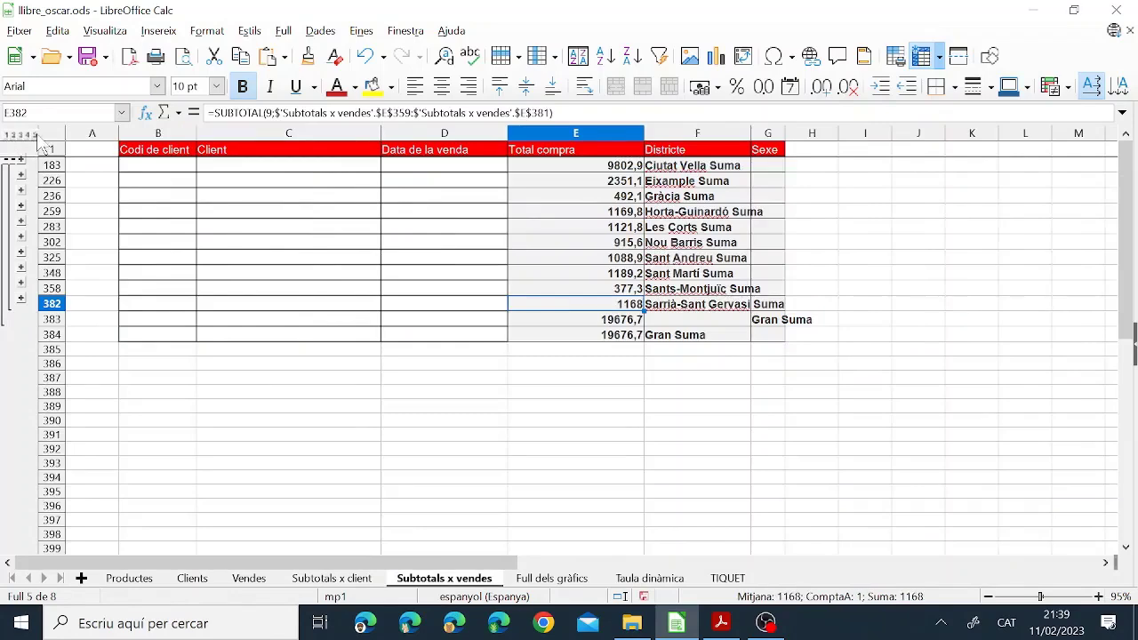
left_click(33, 136)
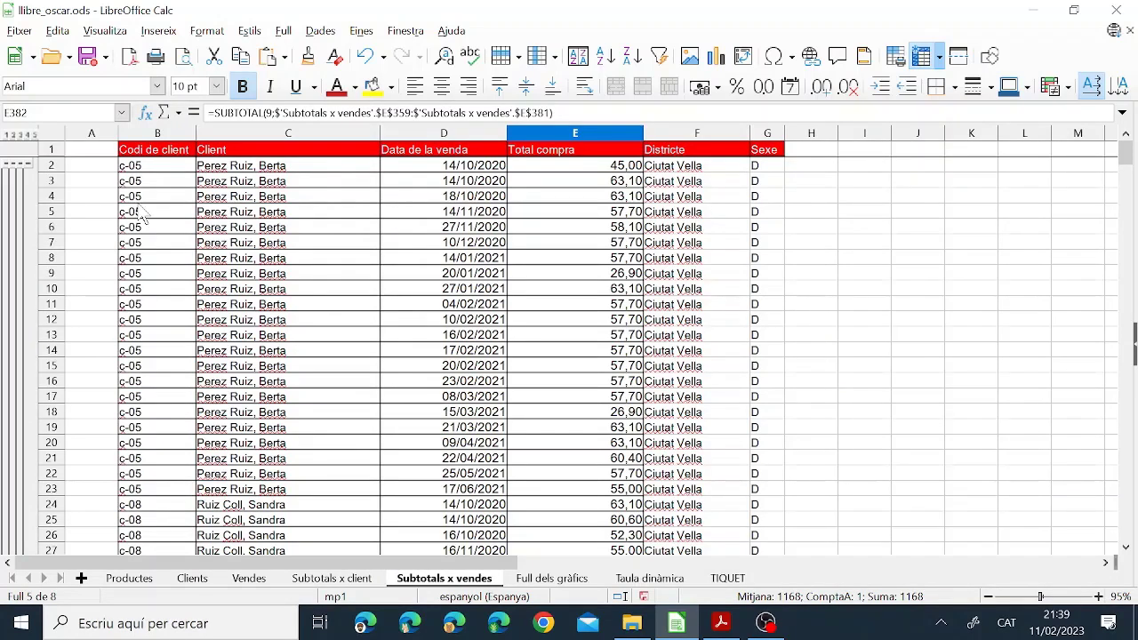
left_click(162, 151)
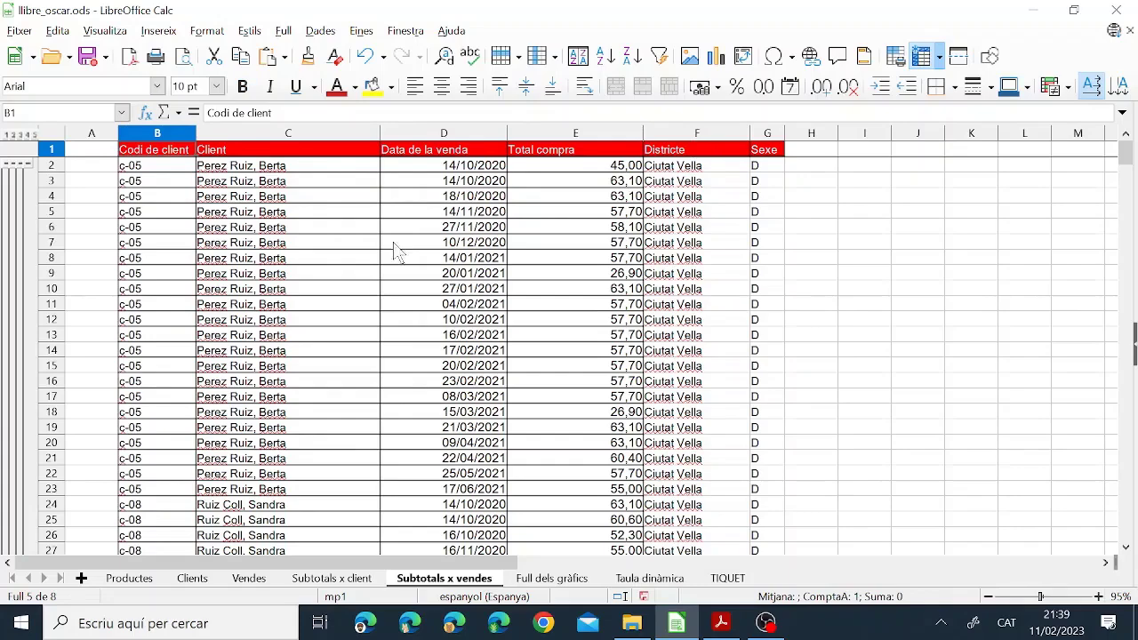
left_click(267, 243)
Copy the range B1:G380 of Subtotals x vendes and select cell H1 on the Taula dinàmica sheet as the destination
left_click_drag(168, 158, 775, 280)
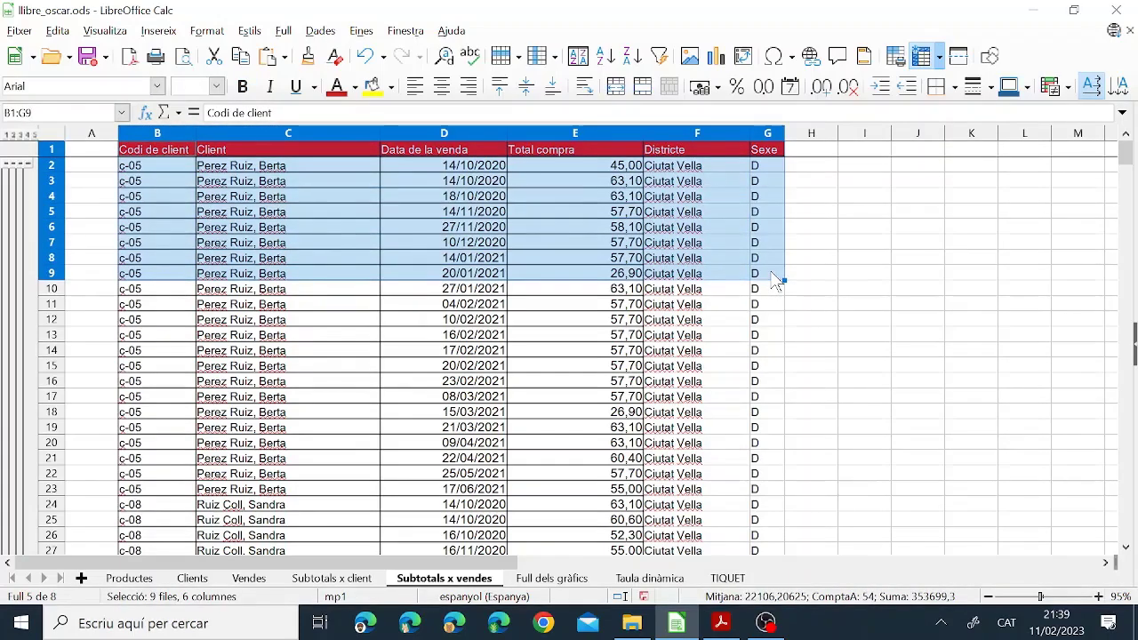
key("ctrl+shift+Down")
key("ctrl+shift+Down")
key("ctrl+shift+Down")
key("ctrl+shift+Down")
key("ctrl+shift+Down")
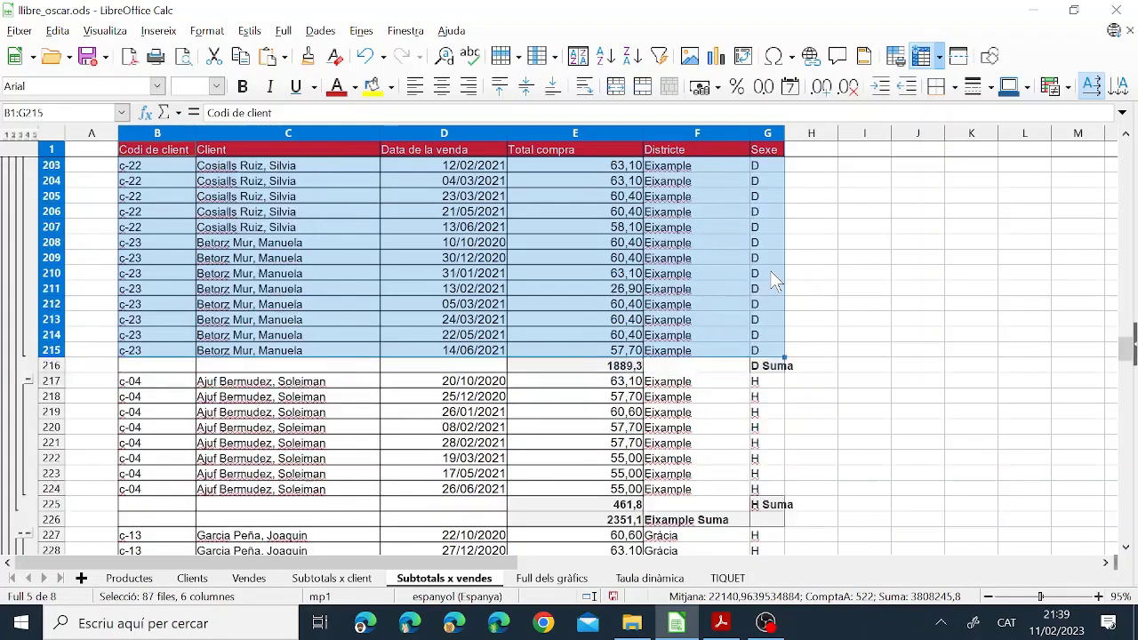
key("ctrl+shift+Down")
key("ctrl+shift+Down")
key("ctrl+shift+Down")
key("ctrl+shift+Down")
key("ctrl+shift+Down")
key("ctrl+shift+Down")
key("ctrl+shift+Down")
key("ctrl+shift+Down")
key("ctrl+shift+Down")
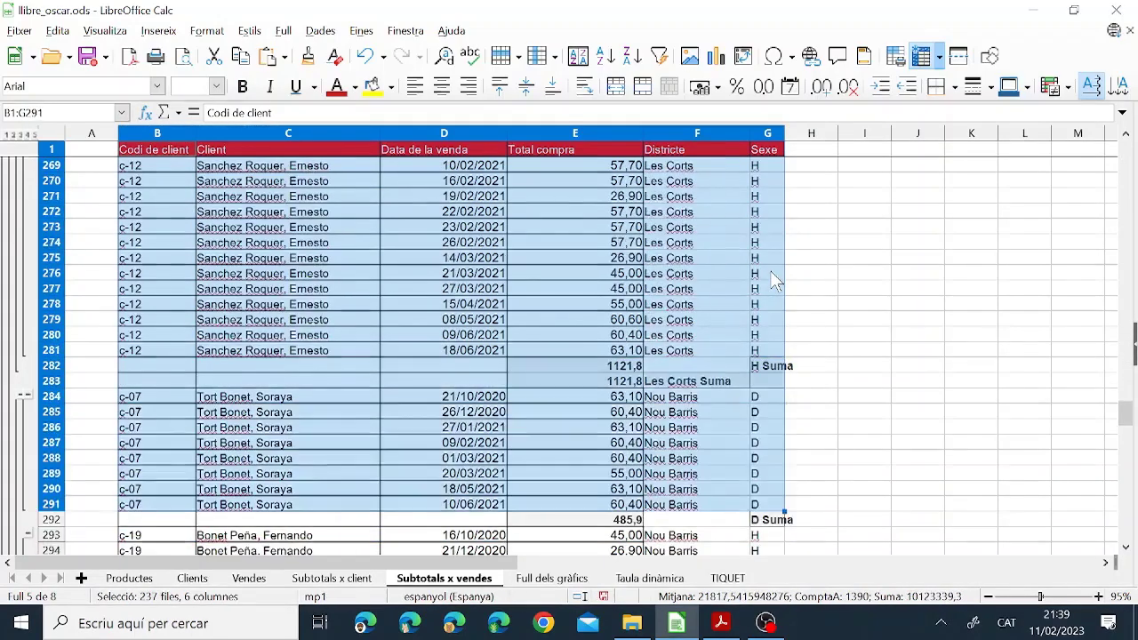
key("ctrl+shift+Down")
key("ctrl+shift+Down")
key("ctrl+shift+Down")
key("ctrl+shift+Down")
key("ctrl+shift+Down")
key("ctrl+shift+Down")
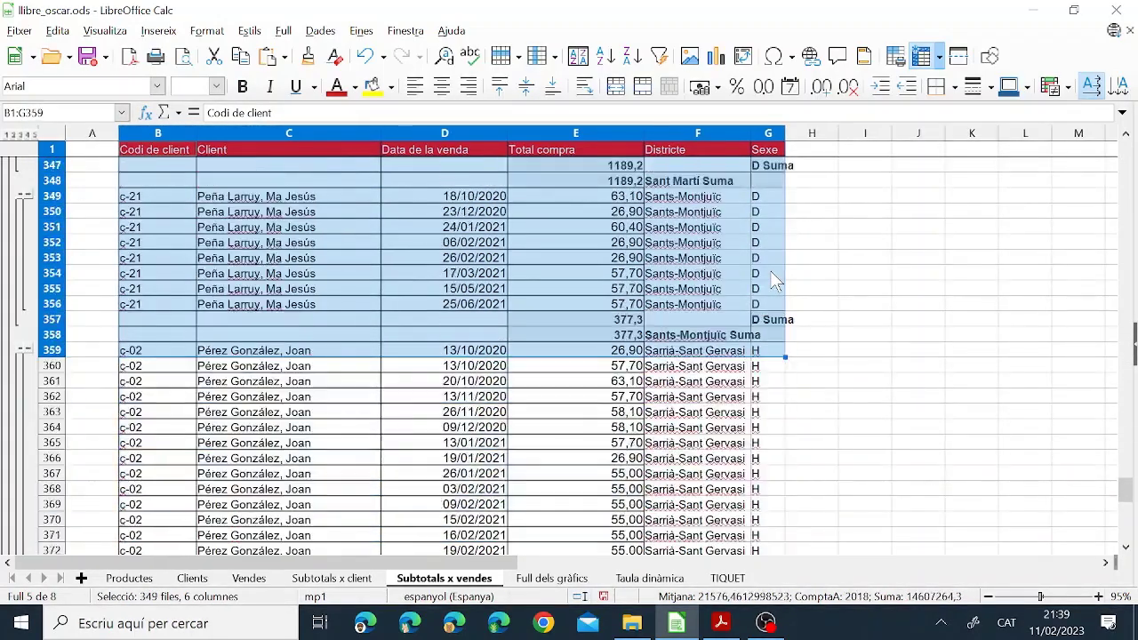
key("ctrl+shift+Up")
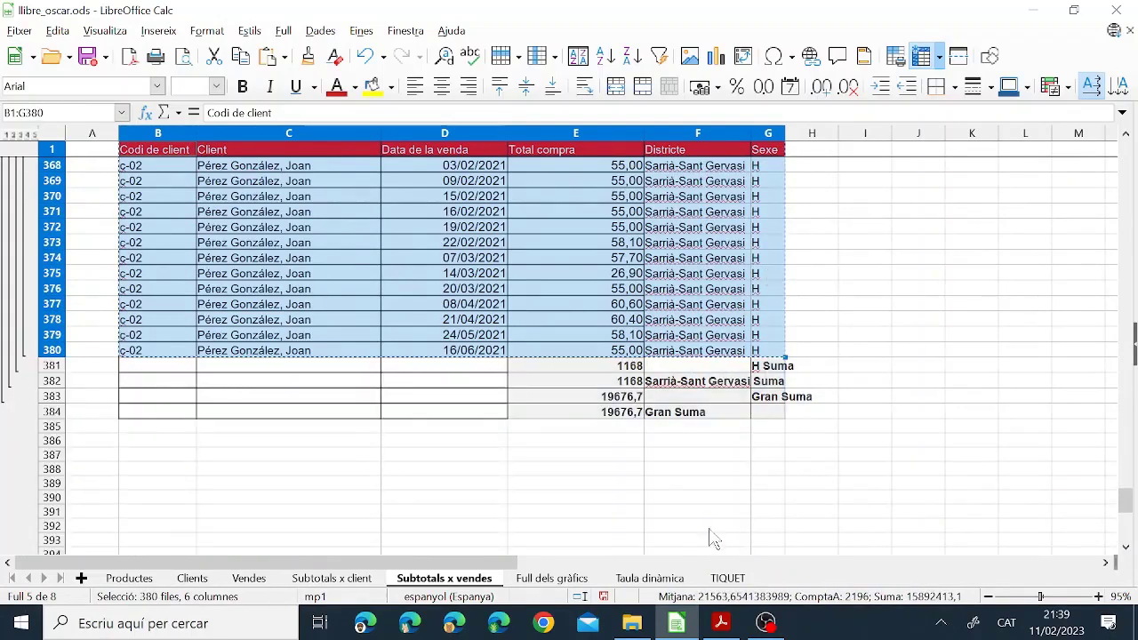
left_click(650, 579)
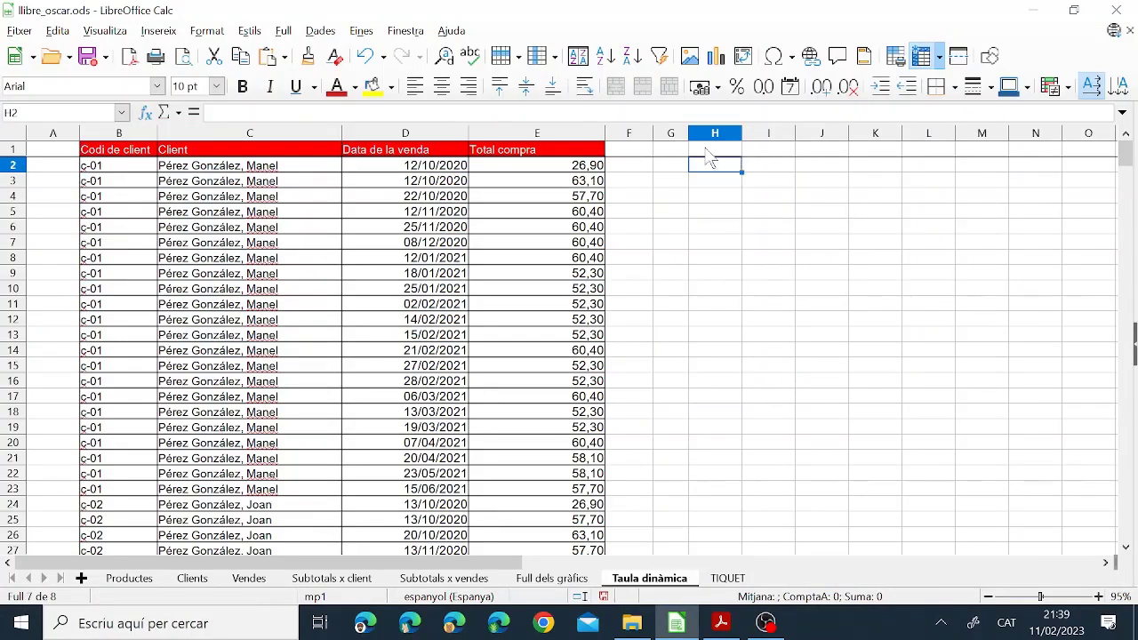
left_click(707, 150)
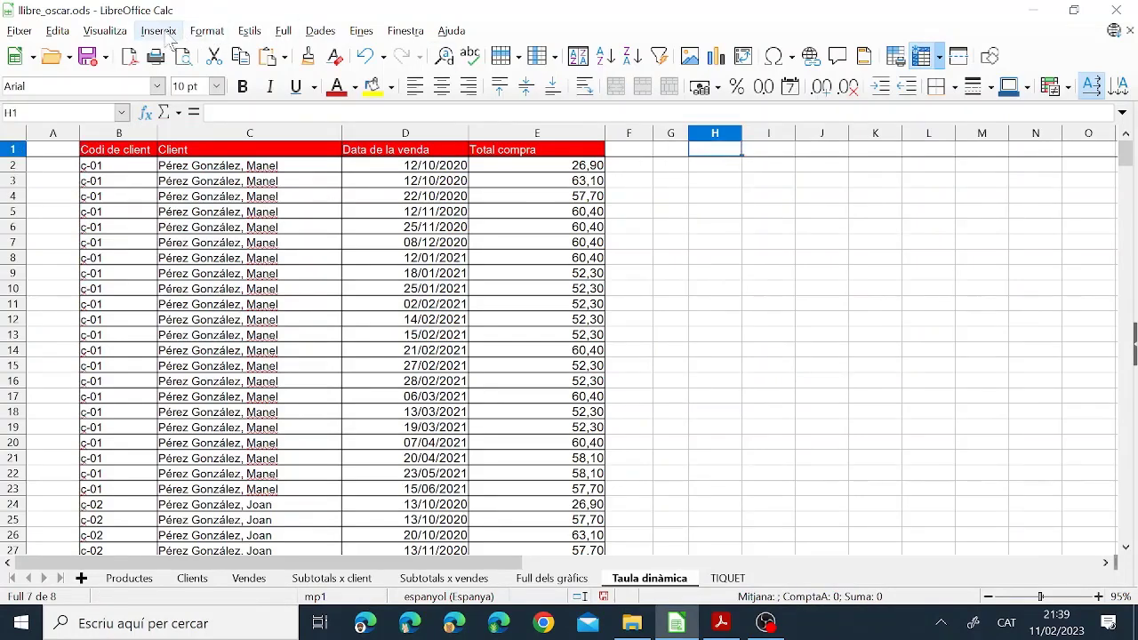
left_click(284, 59)
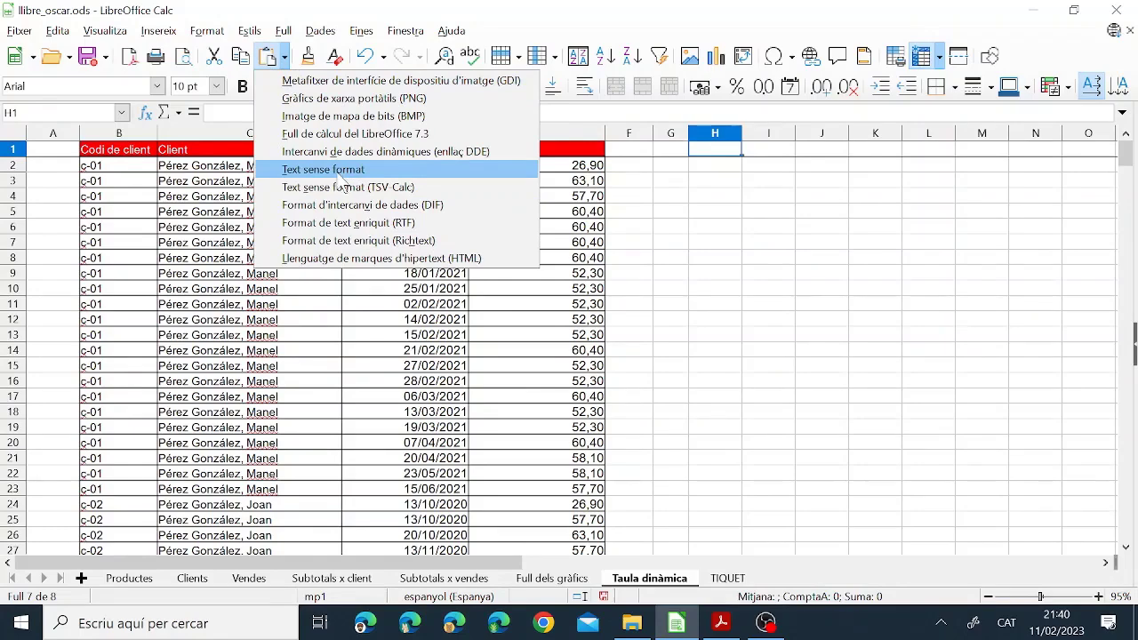
left_click(341, 181)
key("Escape")
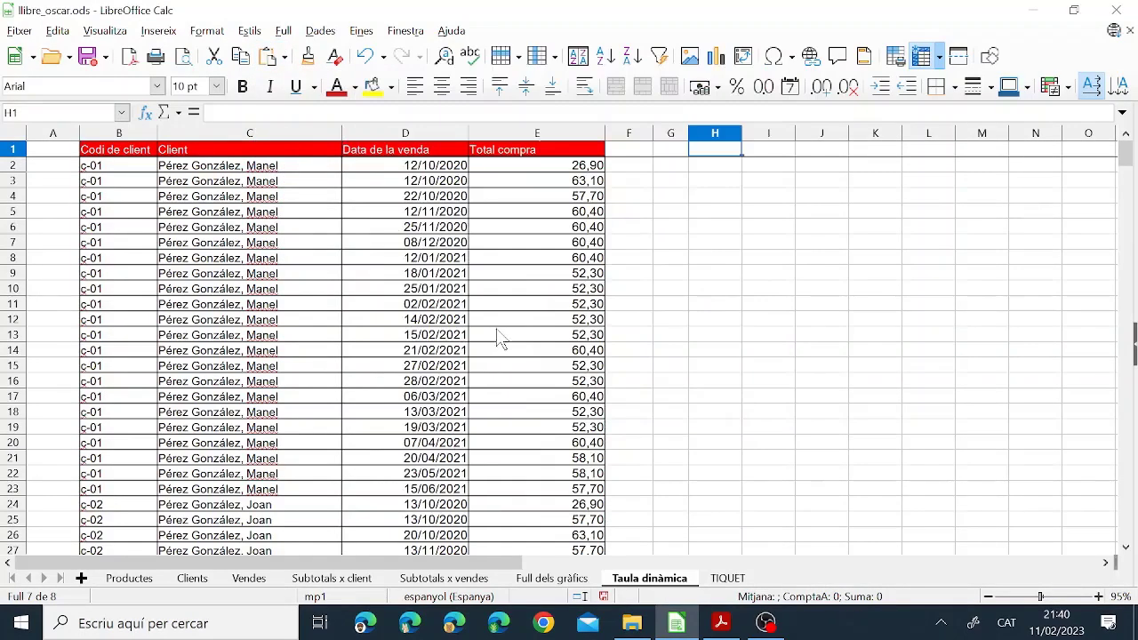
left_click(285, 57)
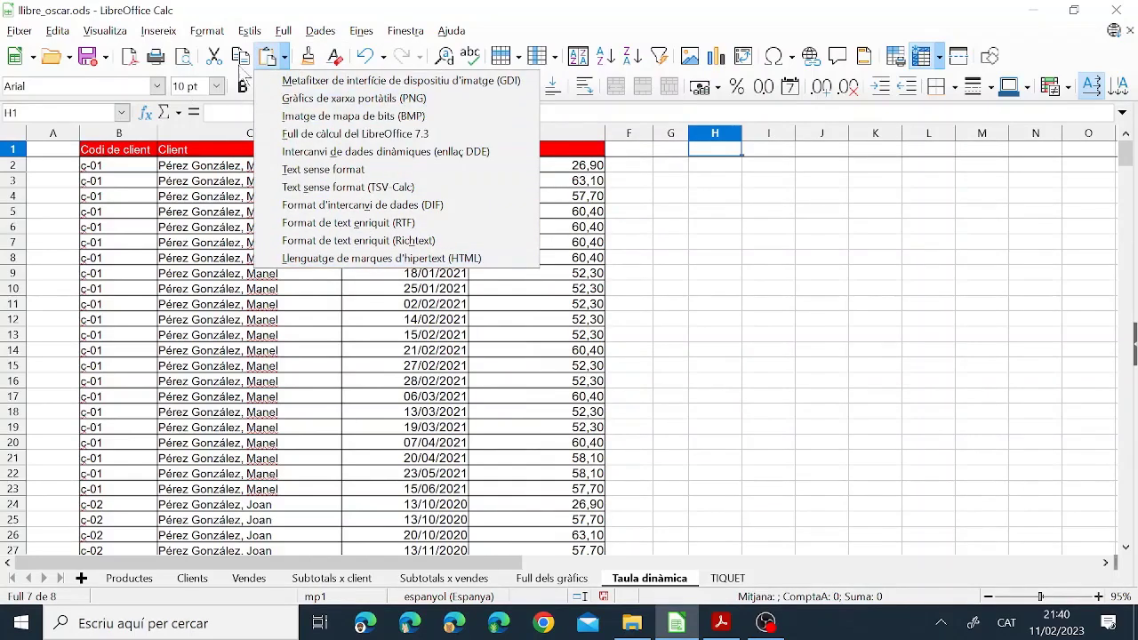
left_click(70, 35)
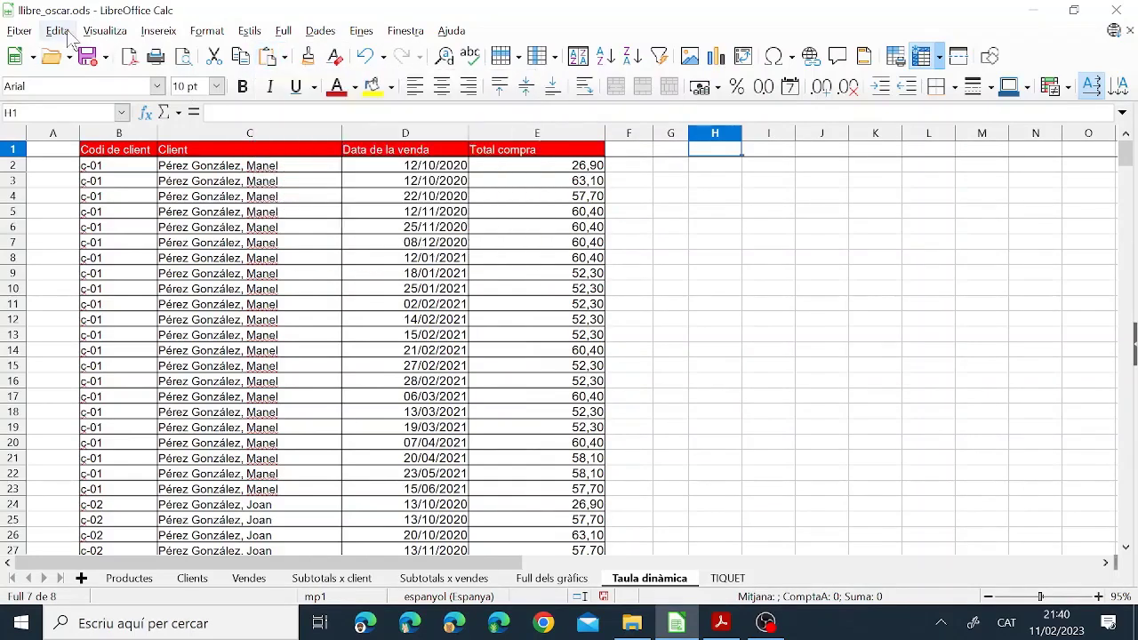
Paste the copied sales data at H1 with paste special, using the Només els valors preset
left_click(59, 30)
mouse_move(122, 168)
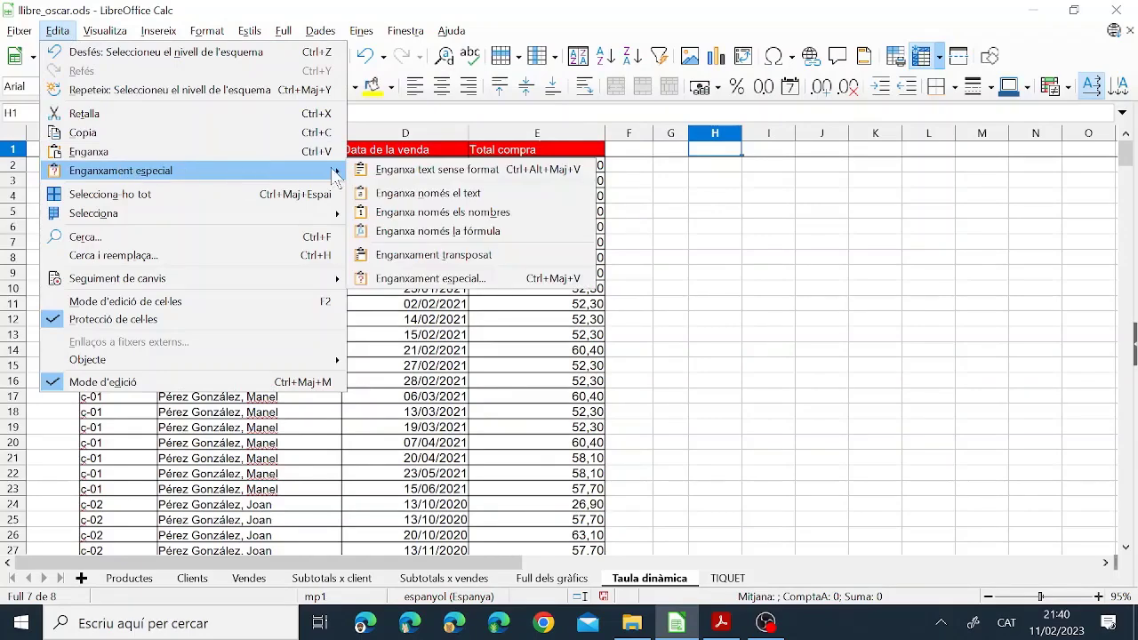
left_click(431, 278)
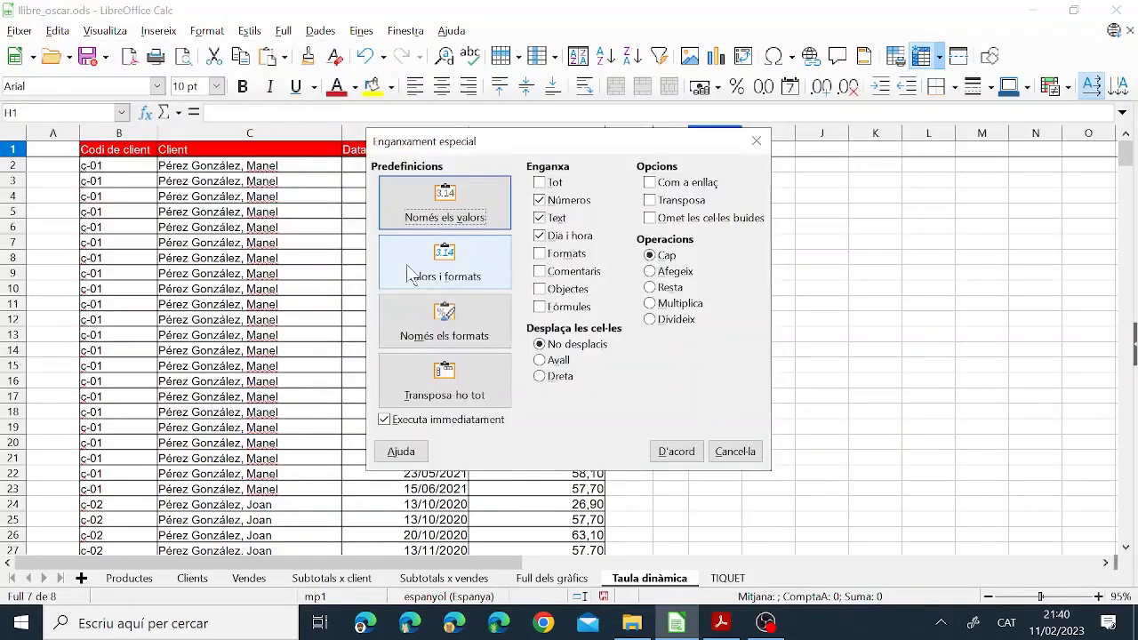
left_click(445, 201)
left_click(822, 258)
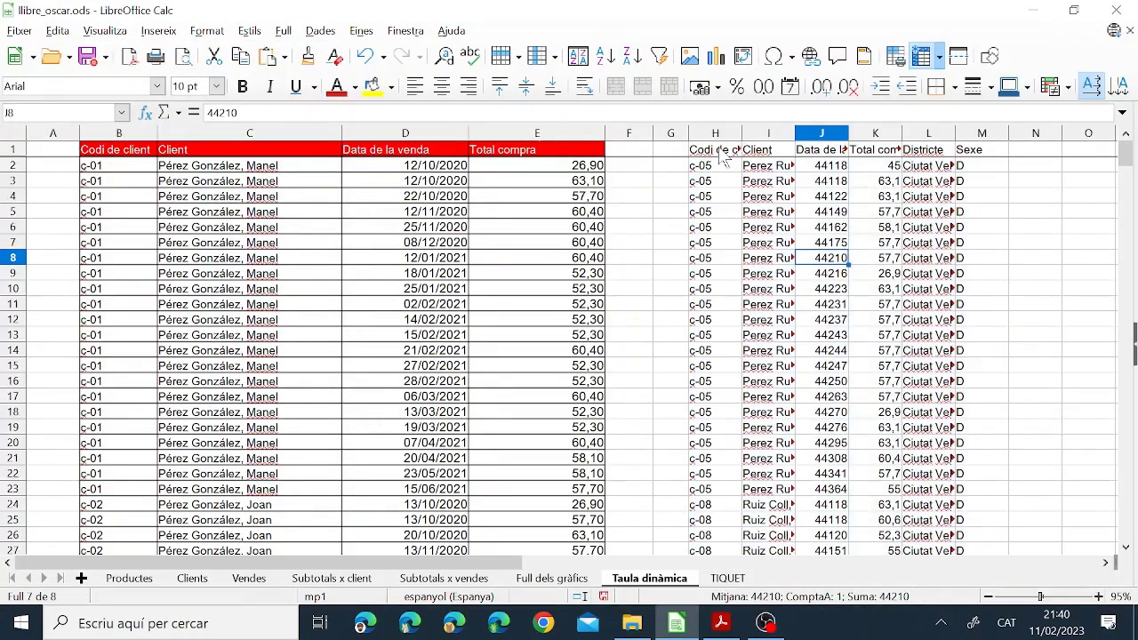
Clone the formatting of the Total compra header in E1 onto the pasted headers H1:M1
left_click(538, 151)
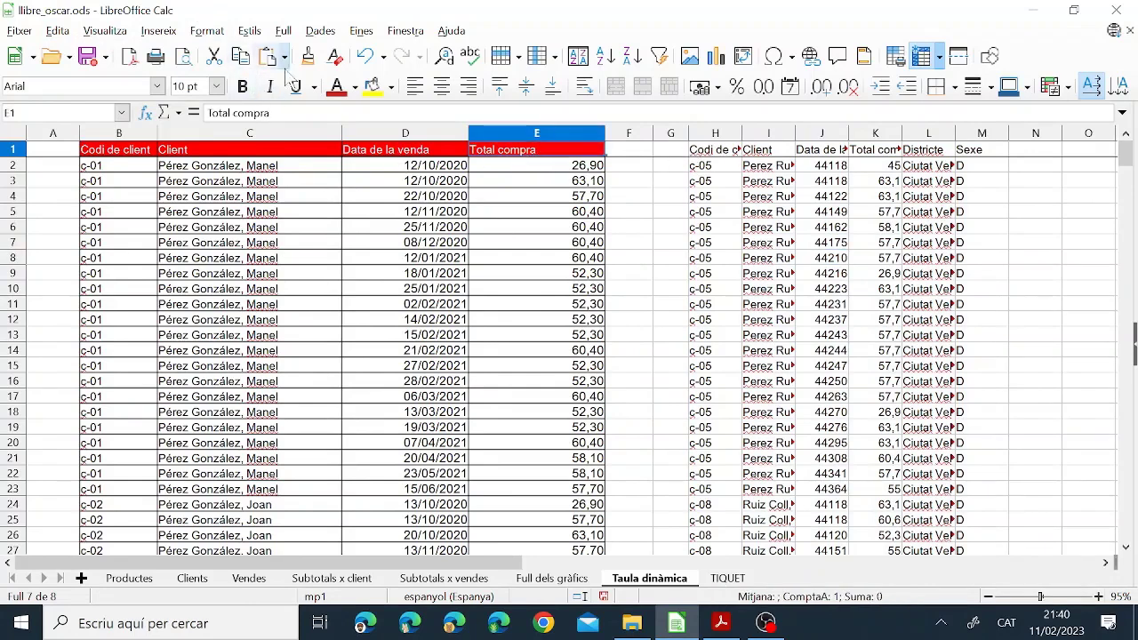
left_click_drag(725, 149, 987, 152)
left_click(587, 184)
Delete columns A to F containing the original sales table from the Taula dinàmica sheet
left_click_drag(560, 135, 98, 182)
left_click_drag(633, 141, 60, 156)
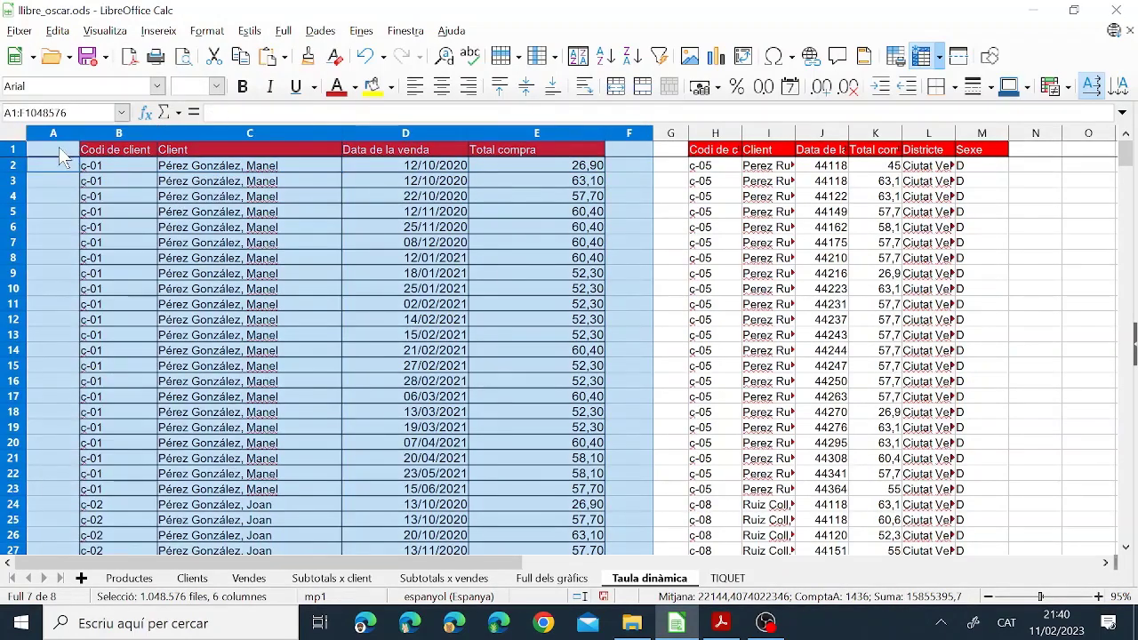
right_click(373, 199)
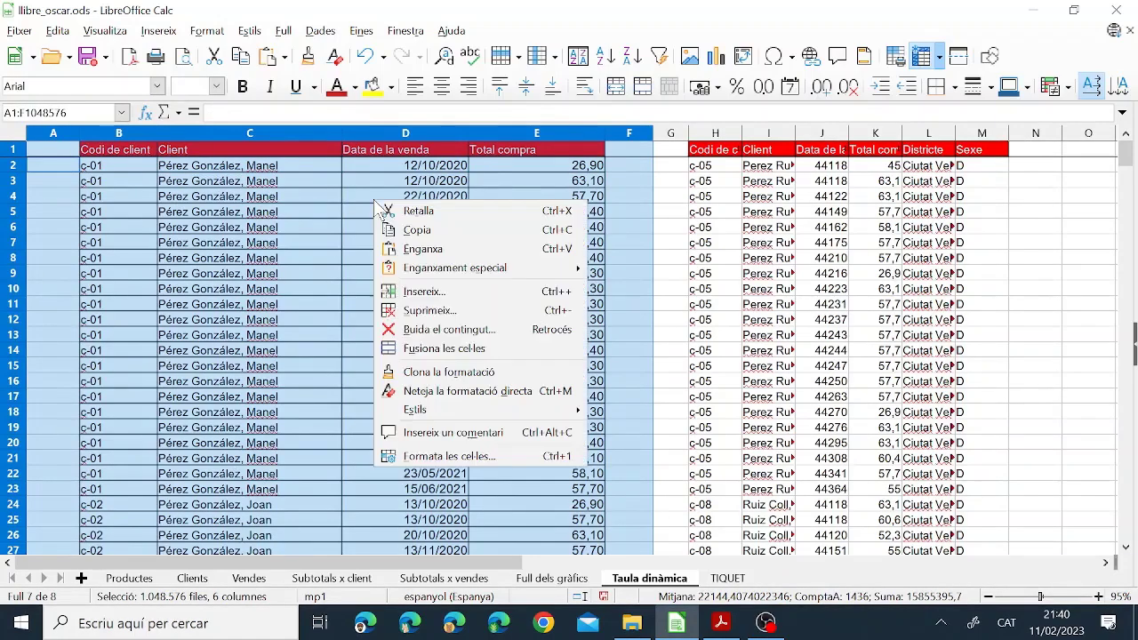
left_click(442, 311)
left_click(767, 272)
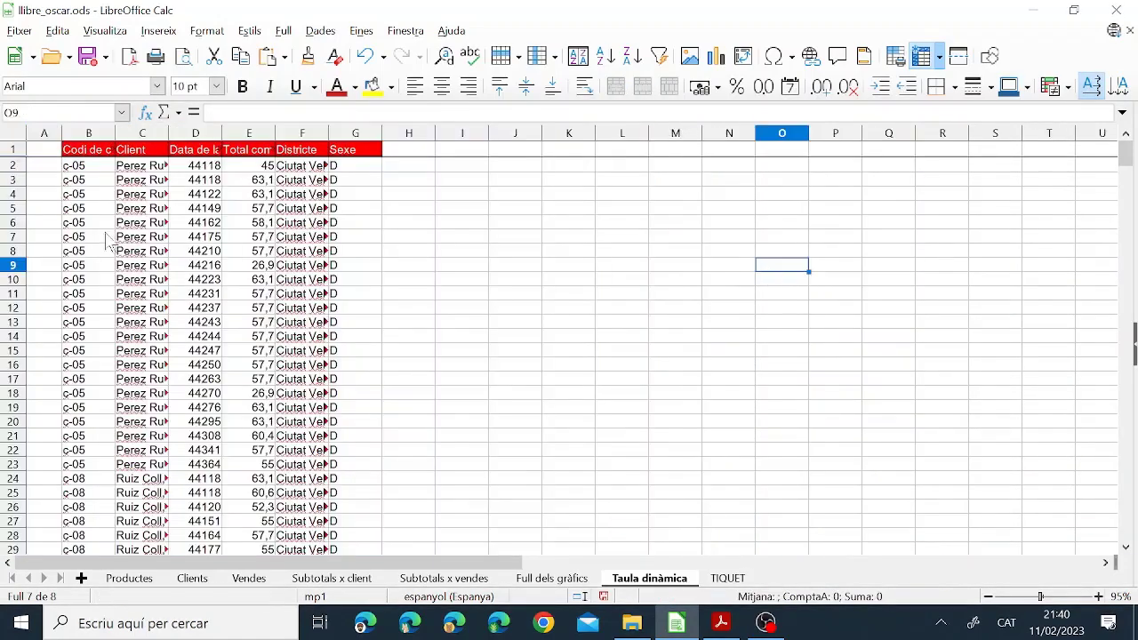
Fit the widths of columns B to G to their contents on the Taula dinàmica sheet and save the workbook
left_click(99, 138)
left_click_drag(99, 142, 368, 145)
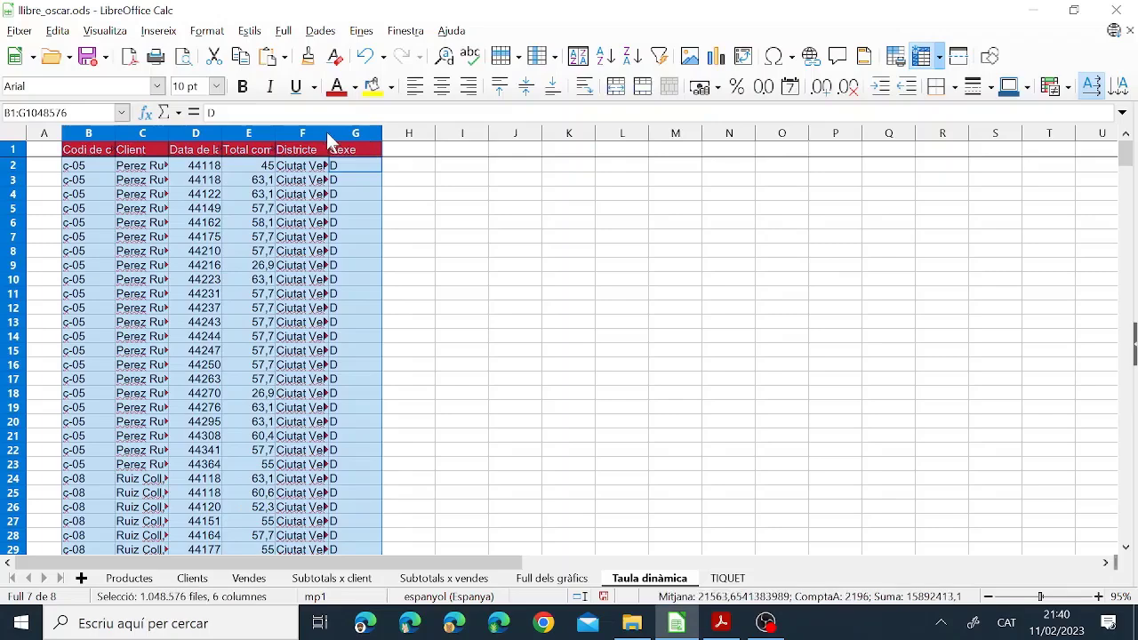
double_click(331, 133)
left_click(332, 222)
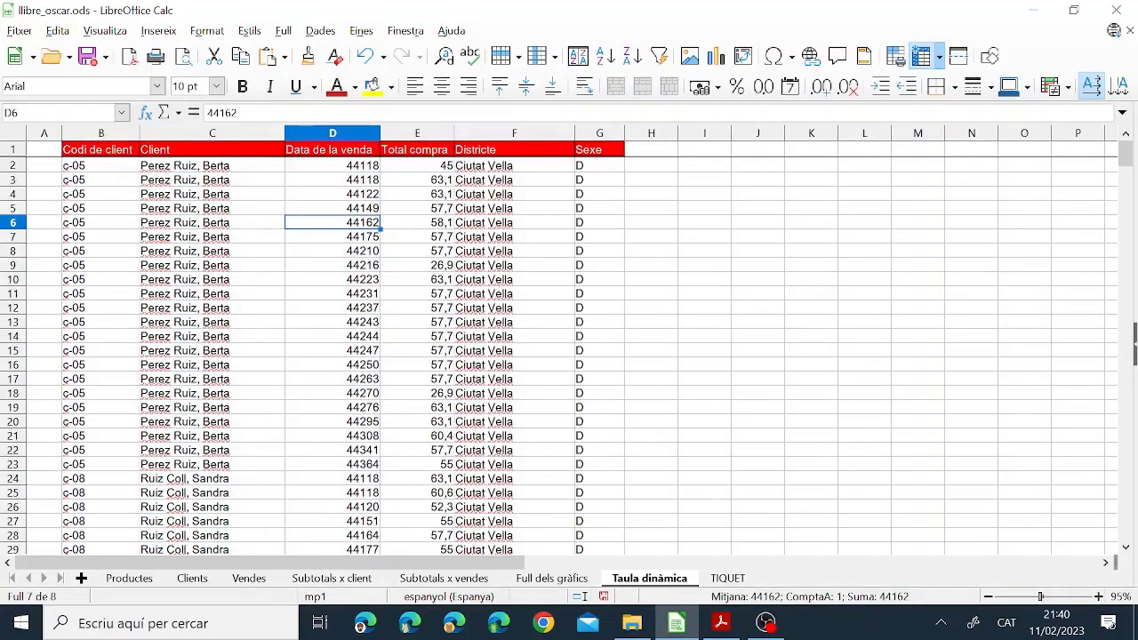
left_click(92, 58)
Review the Taula dinàmica instructions in the exercise PDF and check the sale date format on the Subtotals x client sheet
left_click(716, 622)
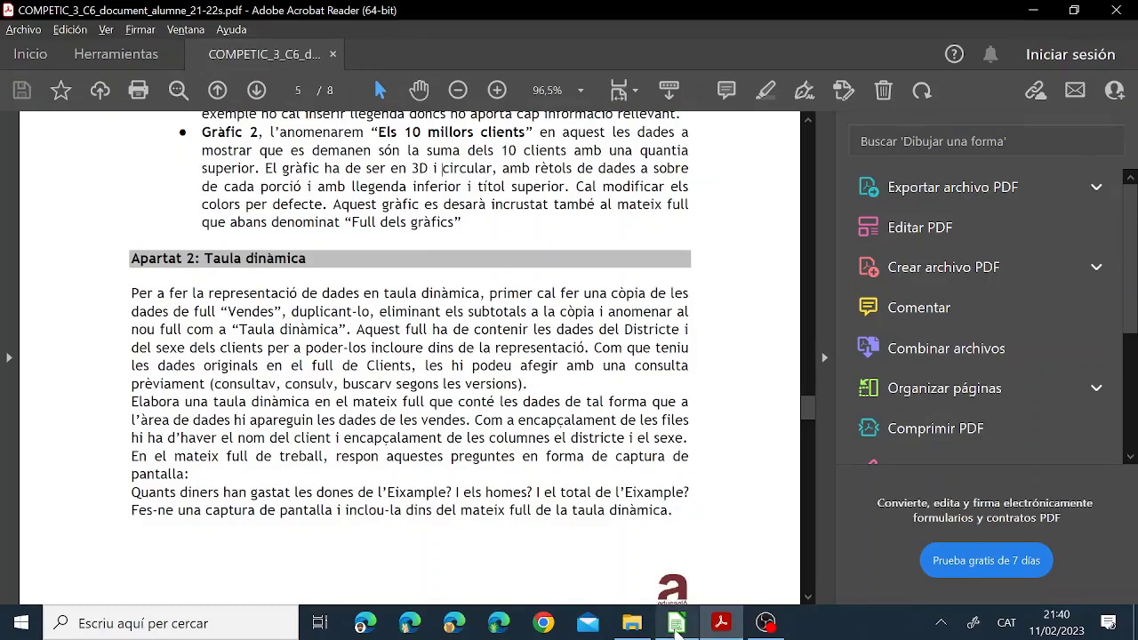
key("alt+Tab")
left_click_drag(493, 185, 614, 183)
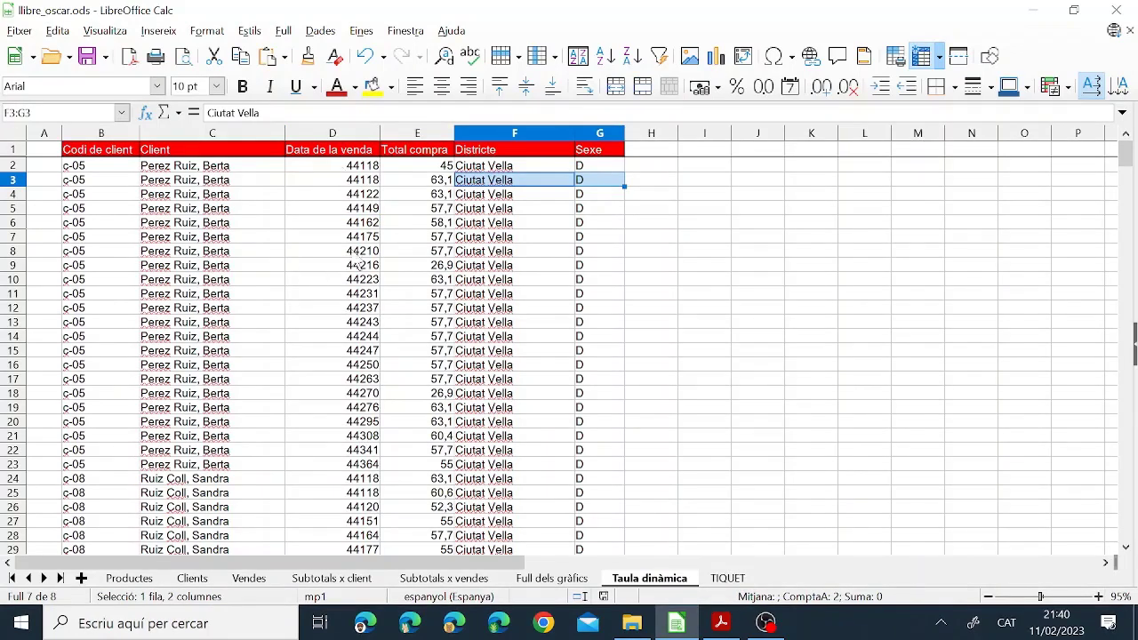
left_click(362, 181)
left_click(343, 295)
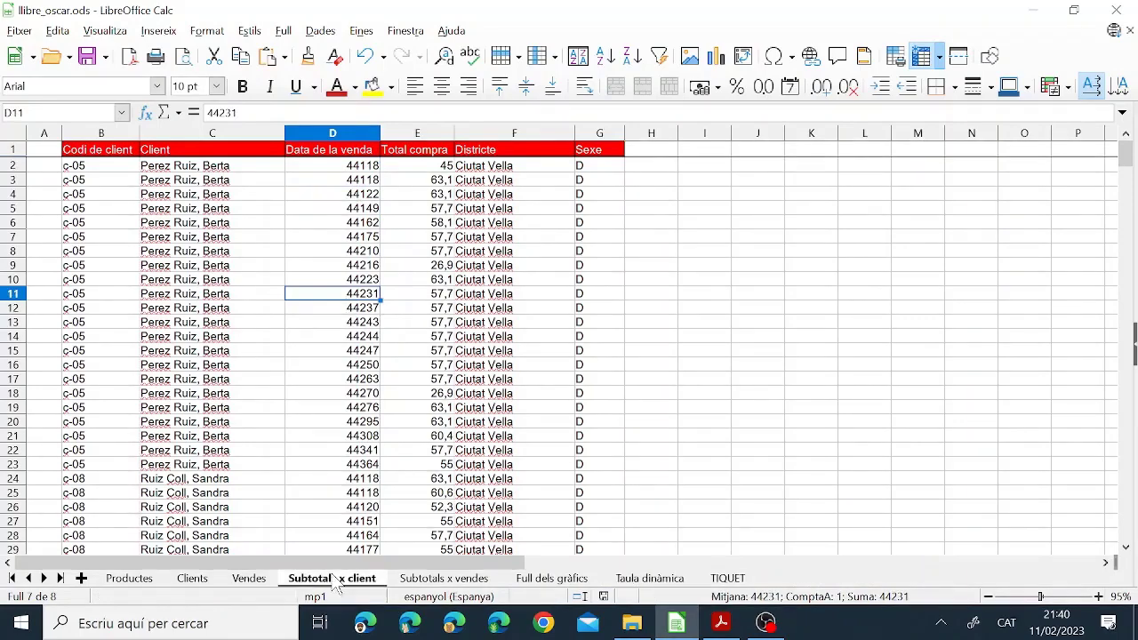
left_click(332, 579)
left_click(467, 169)
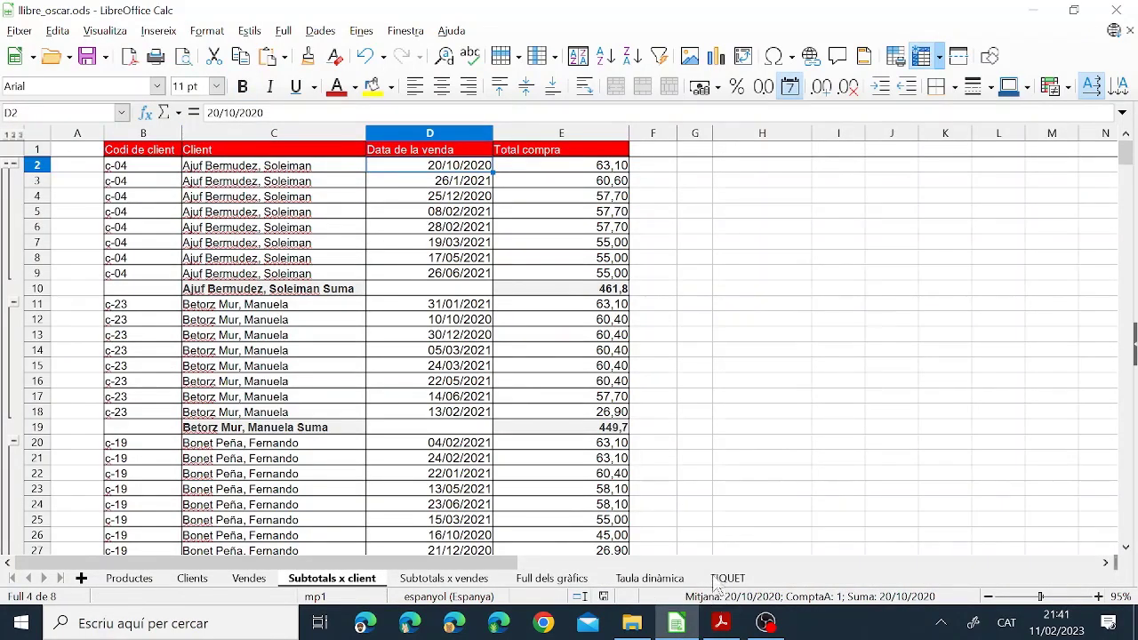
Format the Data de la venda column on the Taula dinàmica sheet as a date with the 31/12/1999 format (DD/MM/AAAA)
left_click(653, 579)
left_click(355, 165)
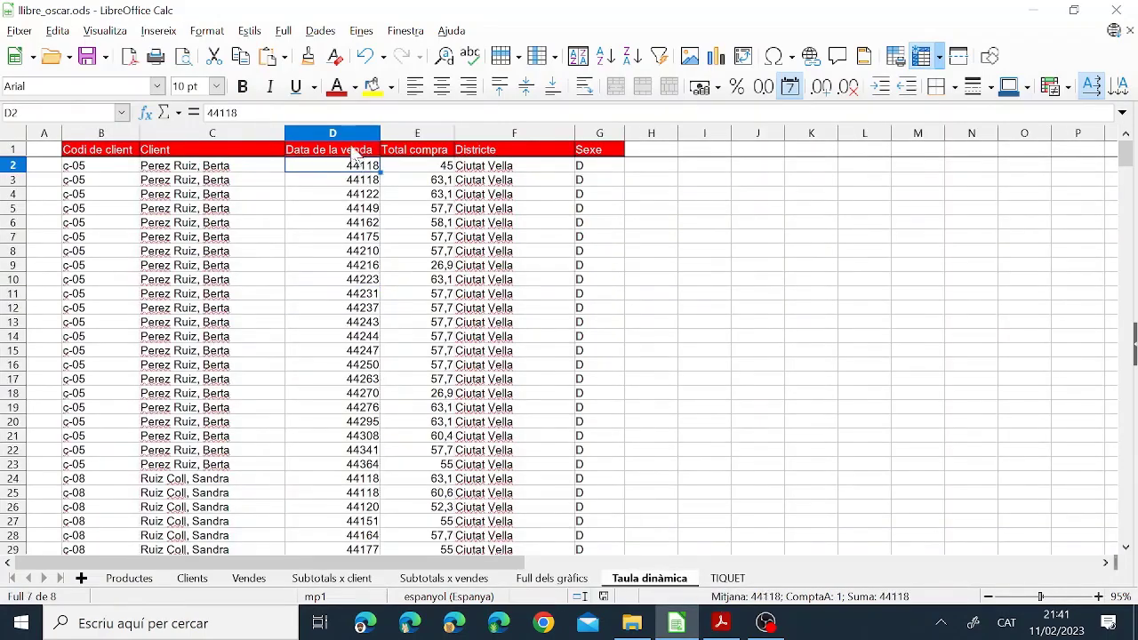
left_click(356, 134)
left_click(207, 31)
left_click(233, 134)
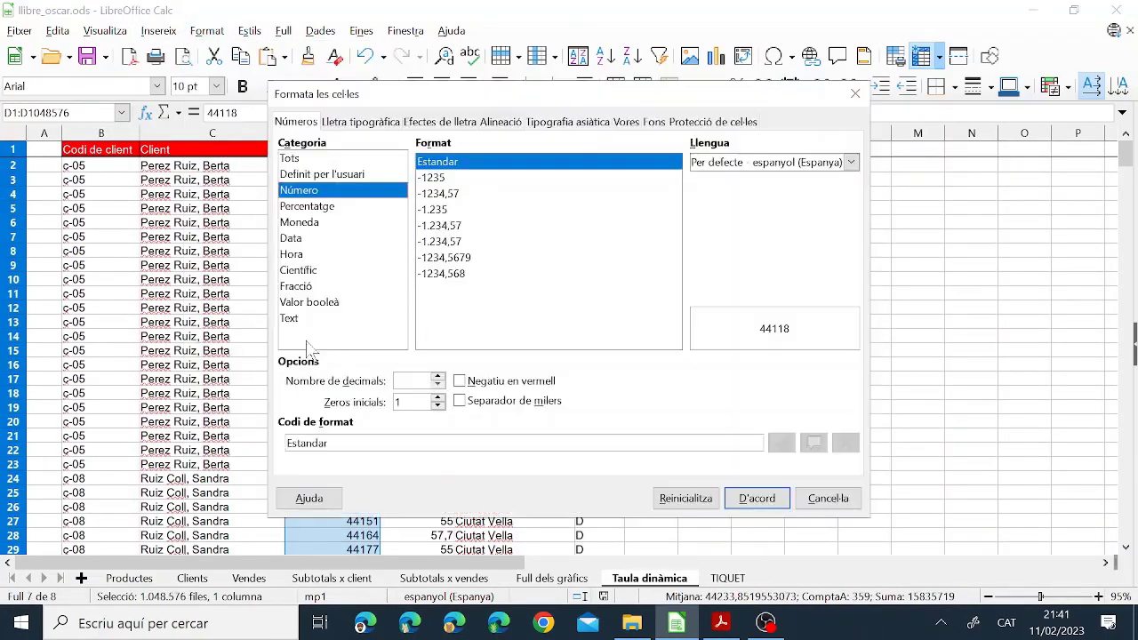
left_click(298, 238)
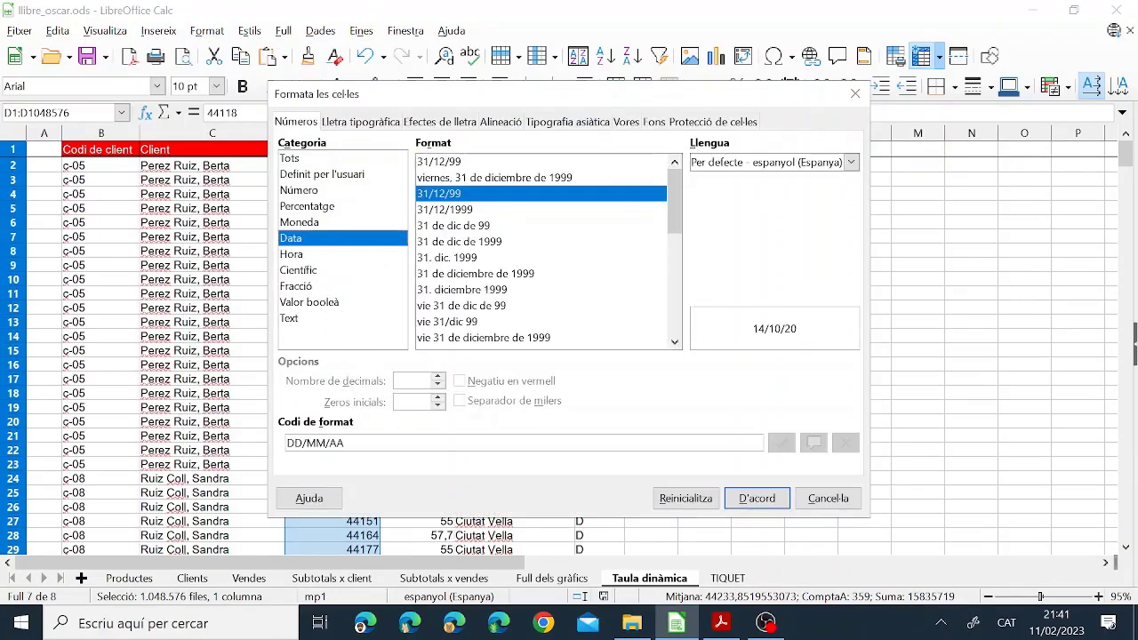
key("Down")
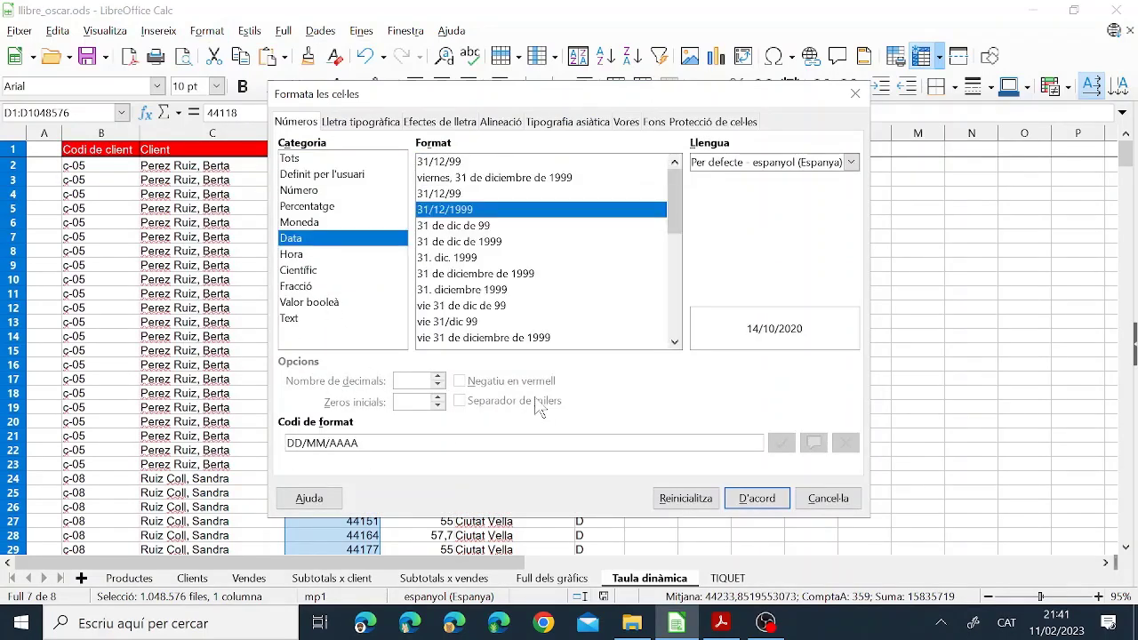
left_click(760, 503)
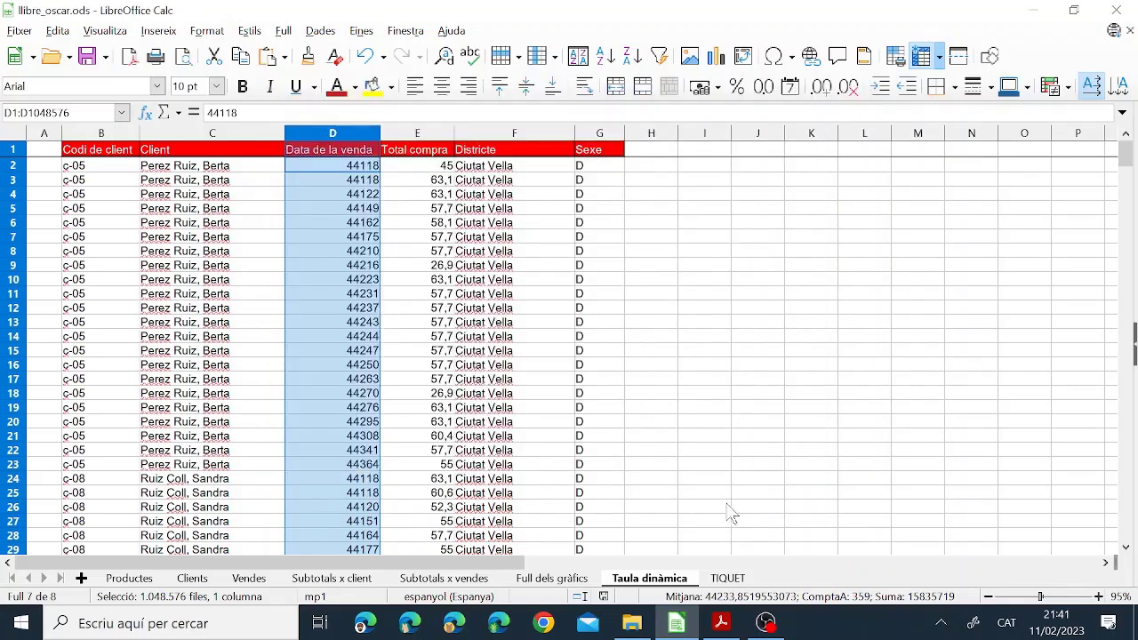
left_click(360, 350)
left_click(364, 251)
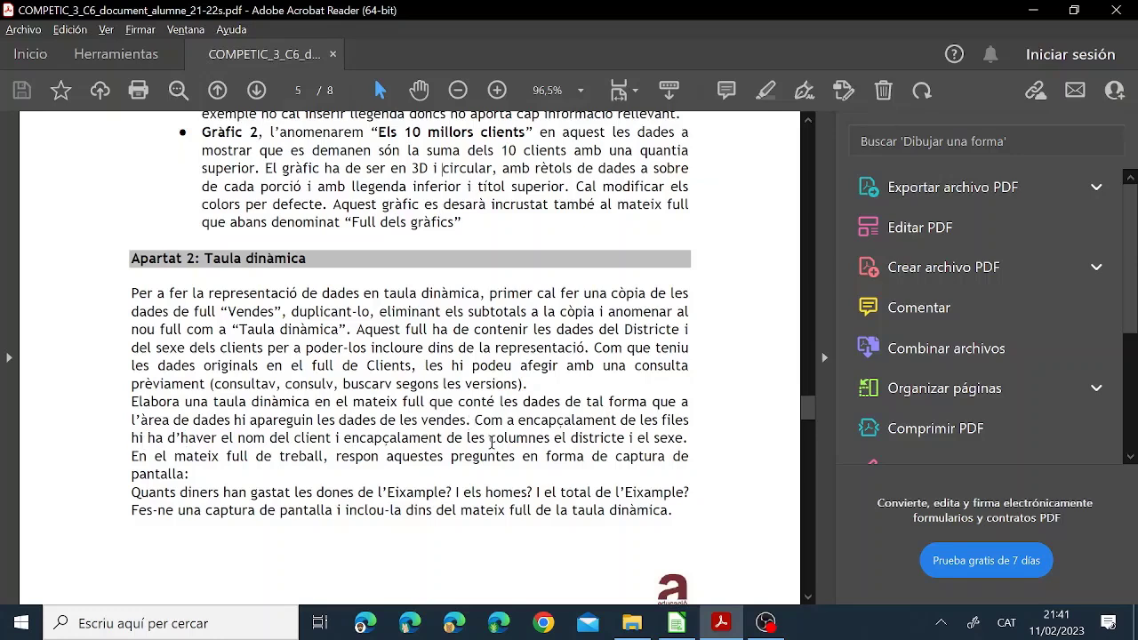
Start inserting a pivot table in LibreOffice Calc from the sales data, using Selecció actual as the source
left_click(677, 623)
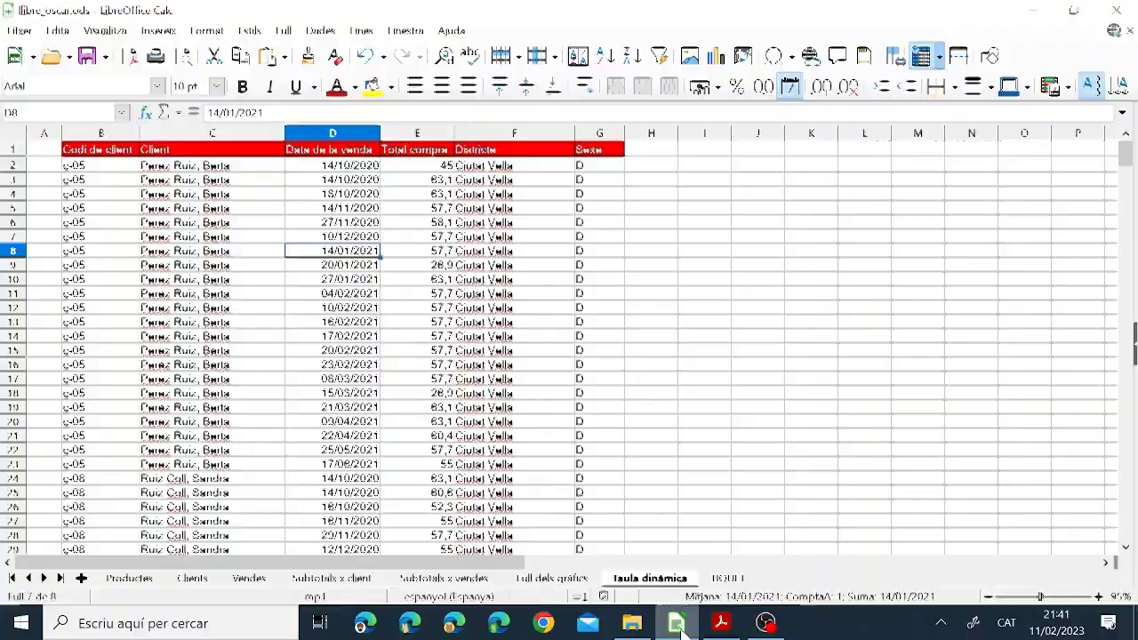
left_click(211, 269)
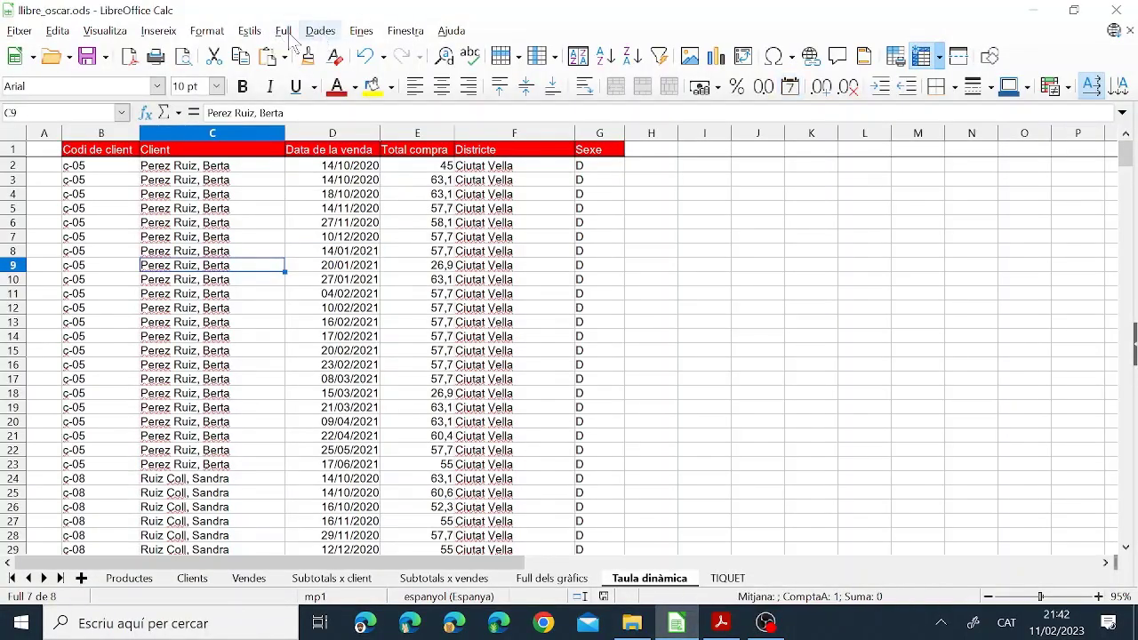
left_click(158, 30)
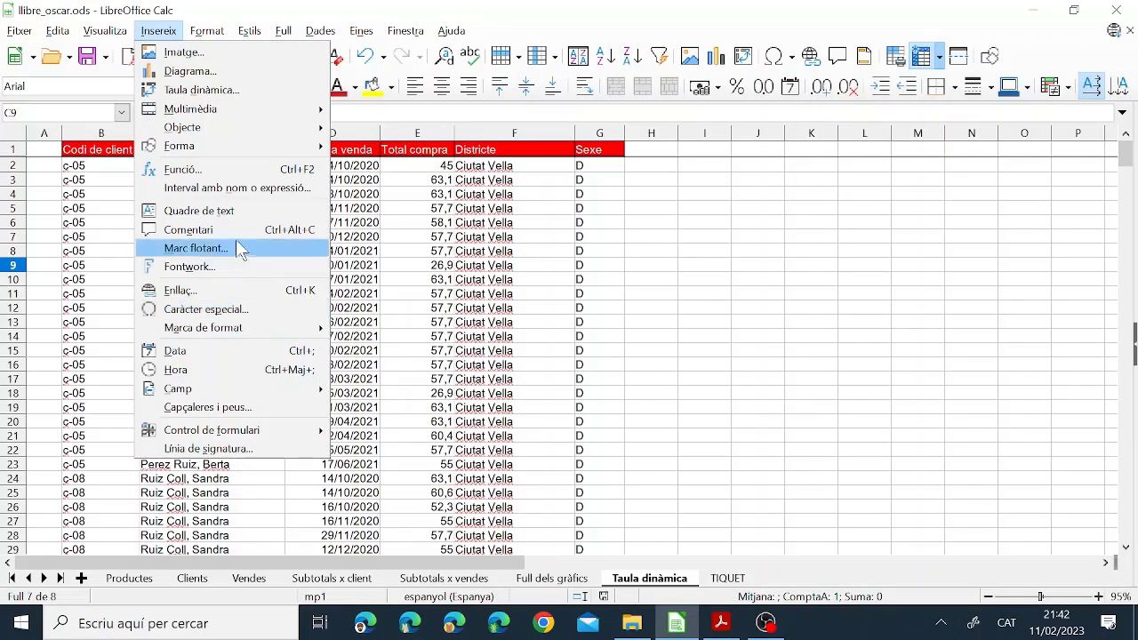
mouse_move(222, 154)
left_click(201, 90)
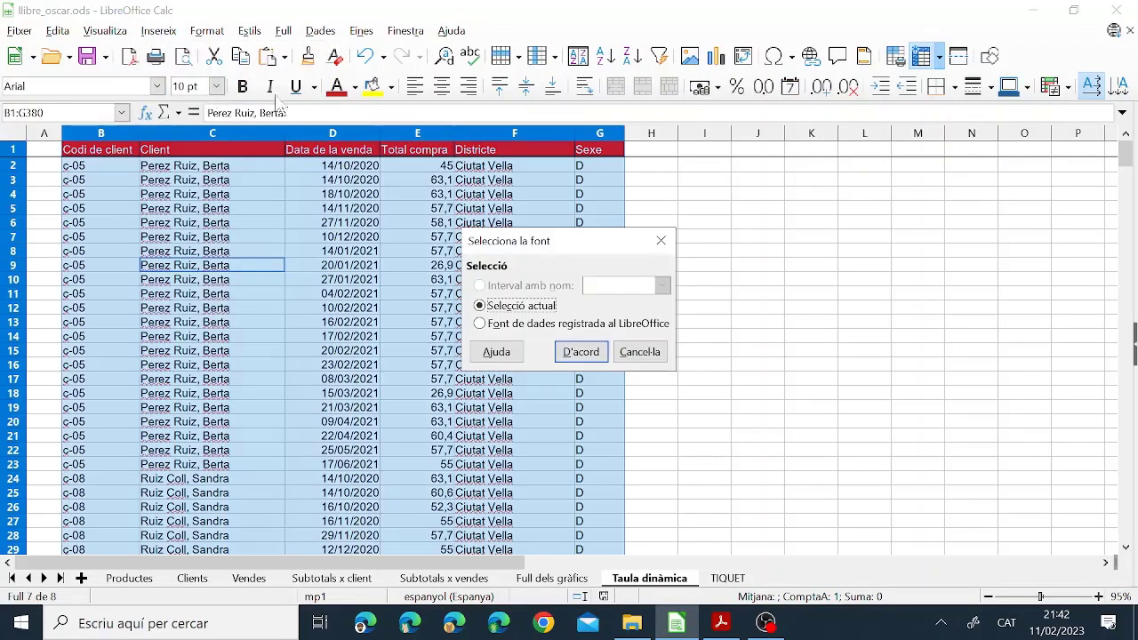
left_click(581, 352)
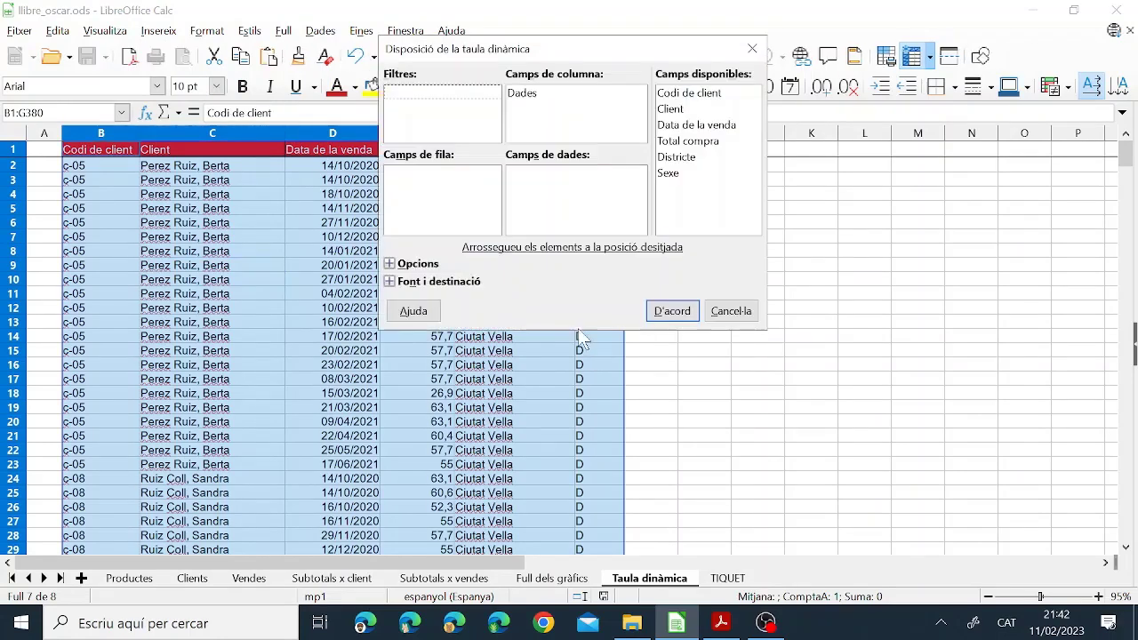
left_click_drag(626, 50, 859, 142)
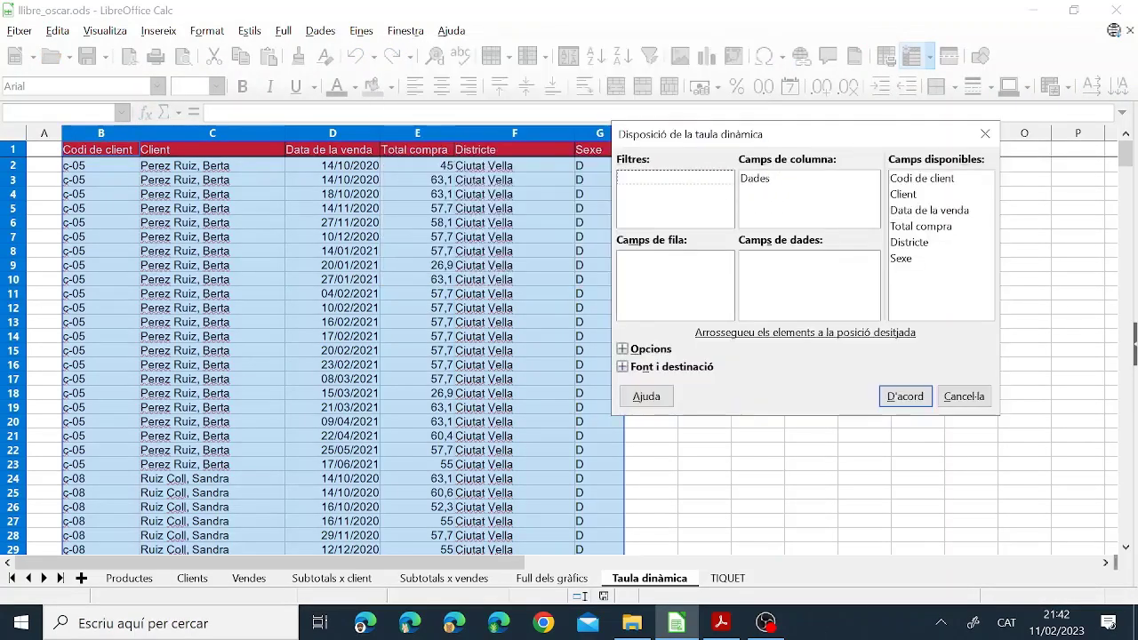
Following the exercise PDF, assign Client as the row field and Districte and Sexe as column fields of the pivot table
left_click(721, 623)
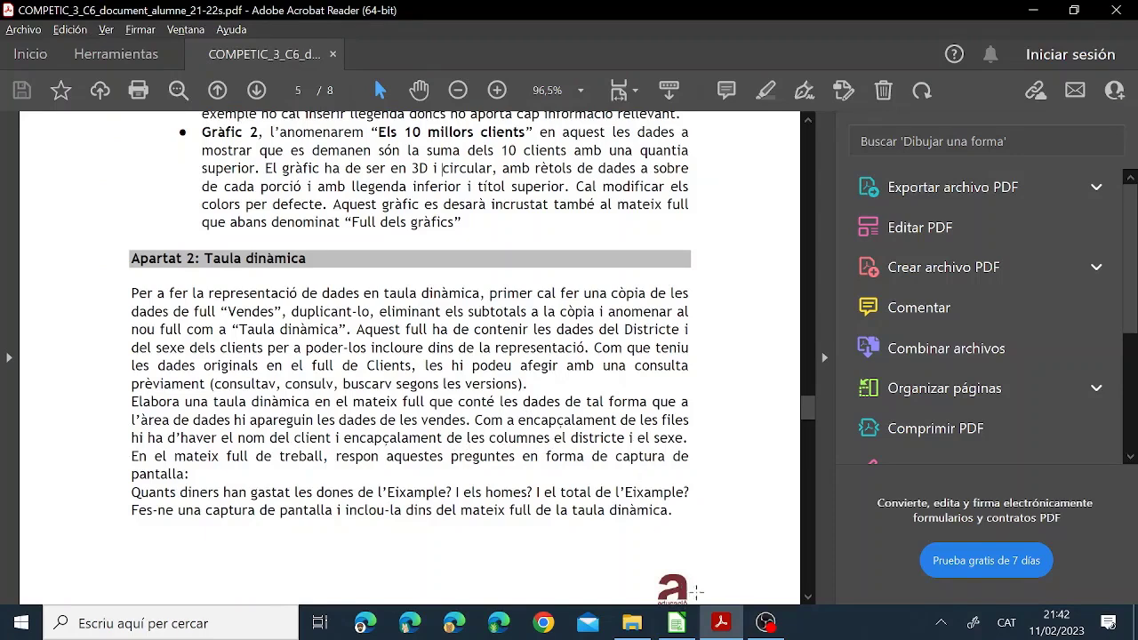
left_click(676, 623)
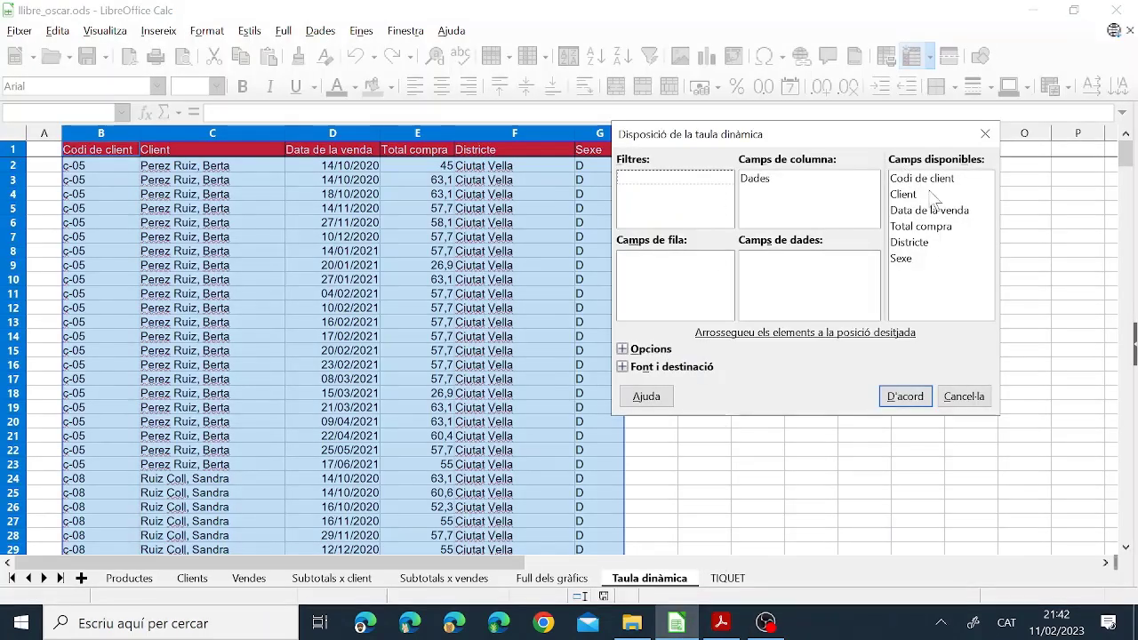
left_click_drag(909, 194, 672, 278)
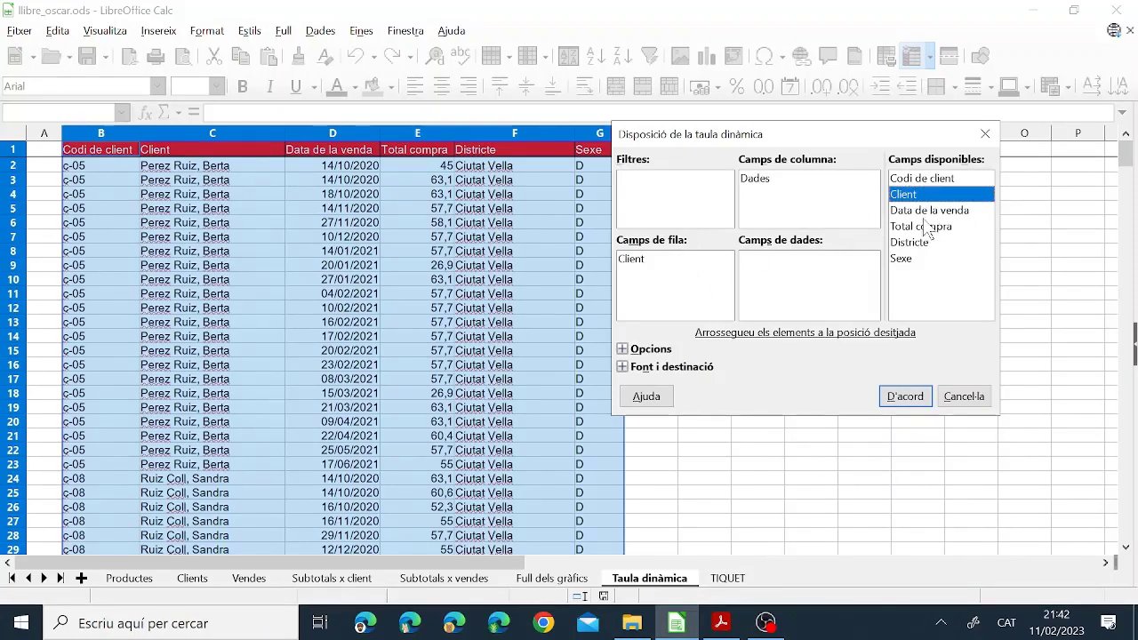
left_click_drag(916, 242, 800, 191)
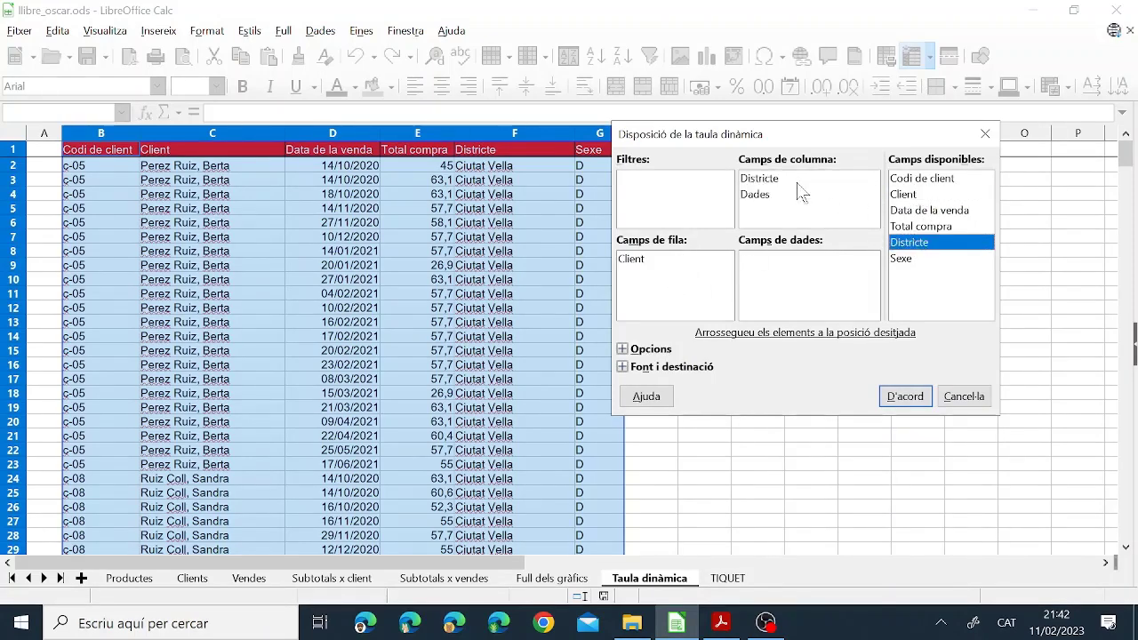
left_click_drag(908, 259, 756, 178)
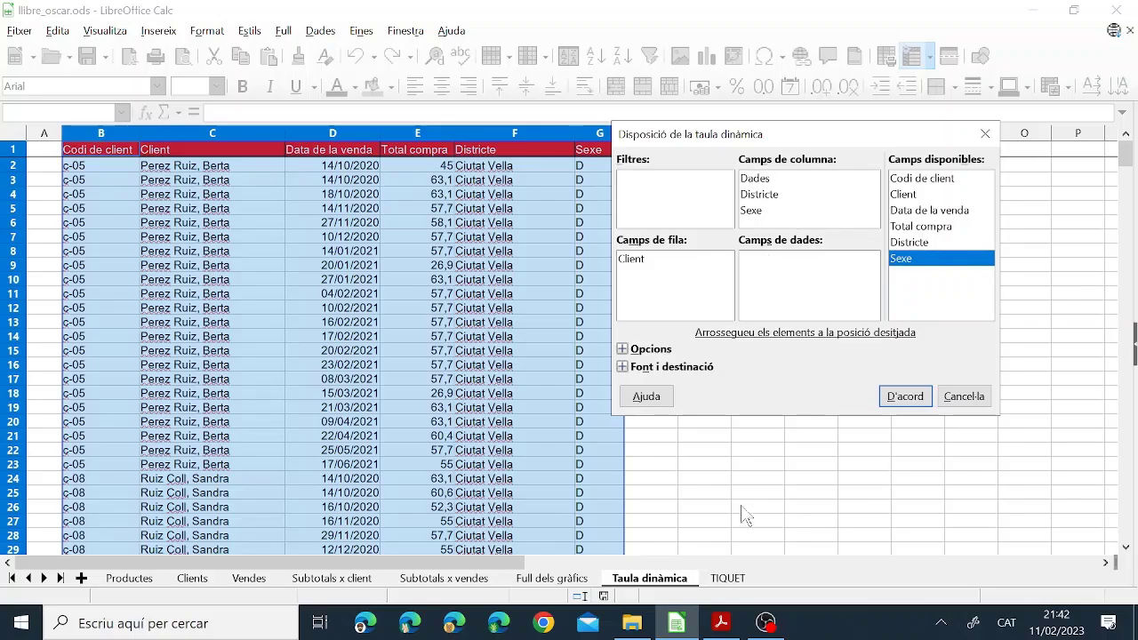
left_click(721, 622)
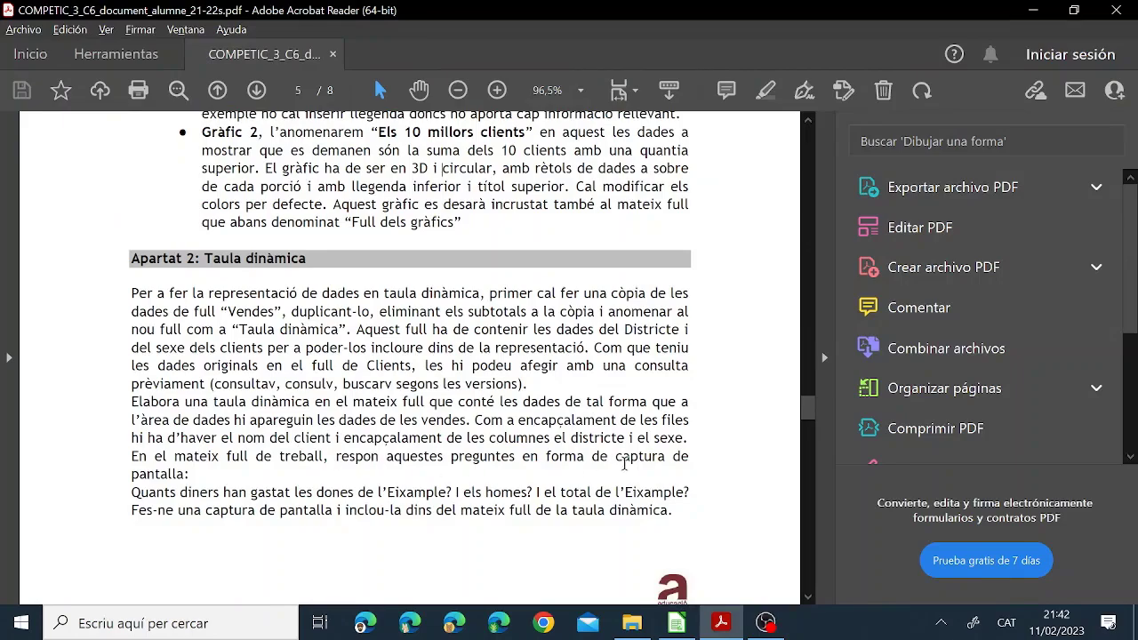
left_click(677, 622)
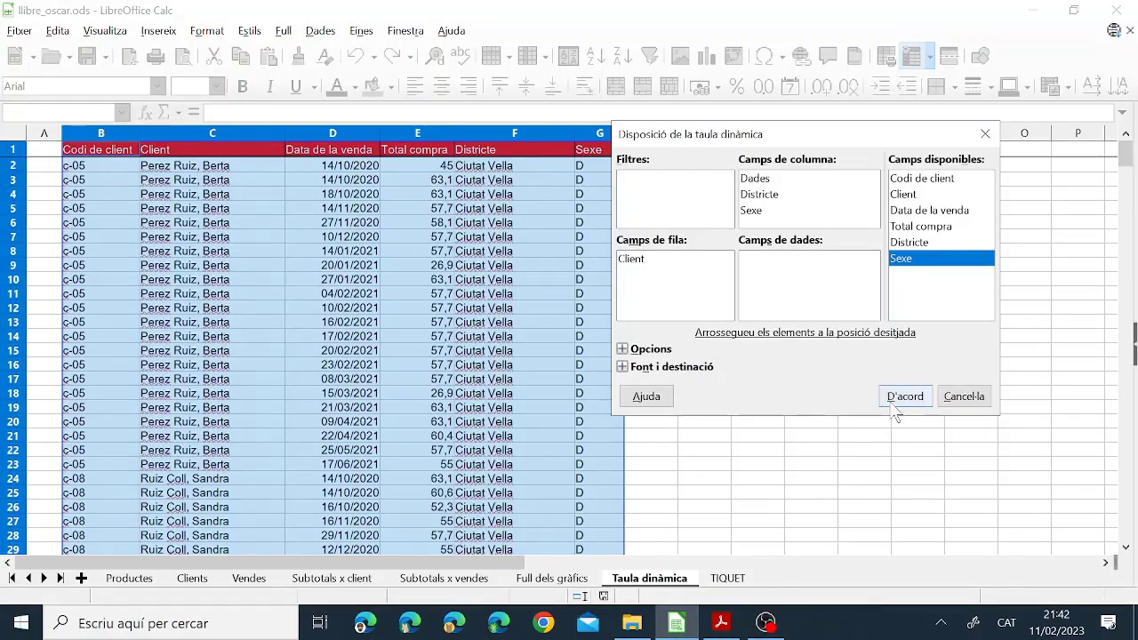
Set the pivot table's destination to cell I5 of the Taula dinàmica sheet and create the table
left_click(622, 348)
left_click(622, 416)
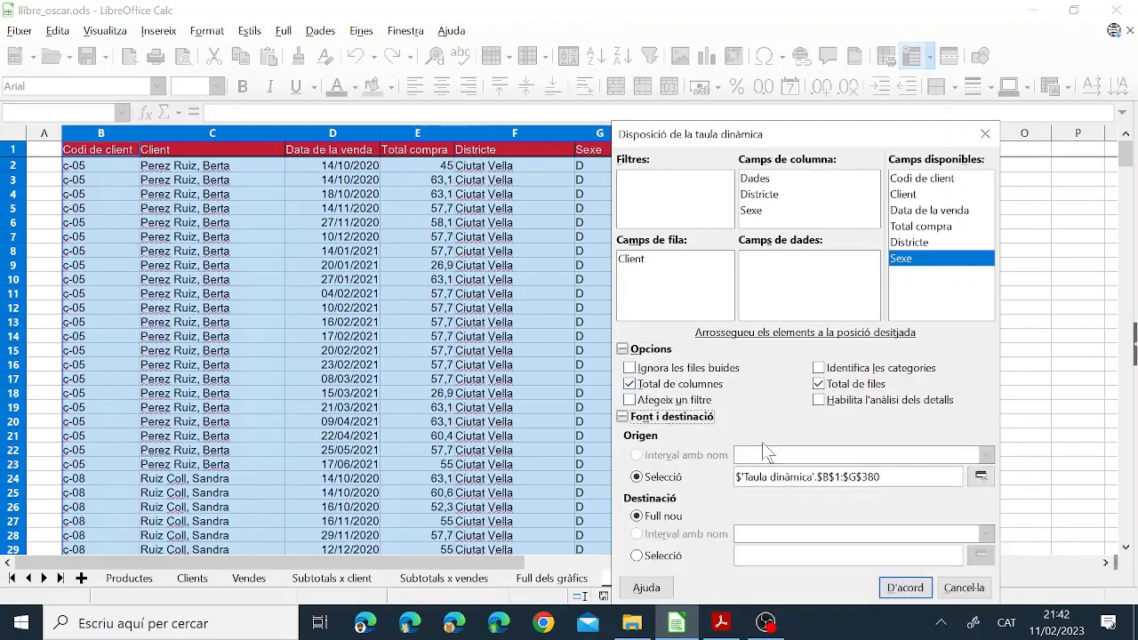
left_click(658, 558)
left_click(981, 555)
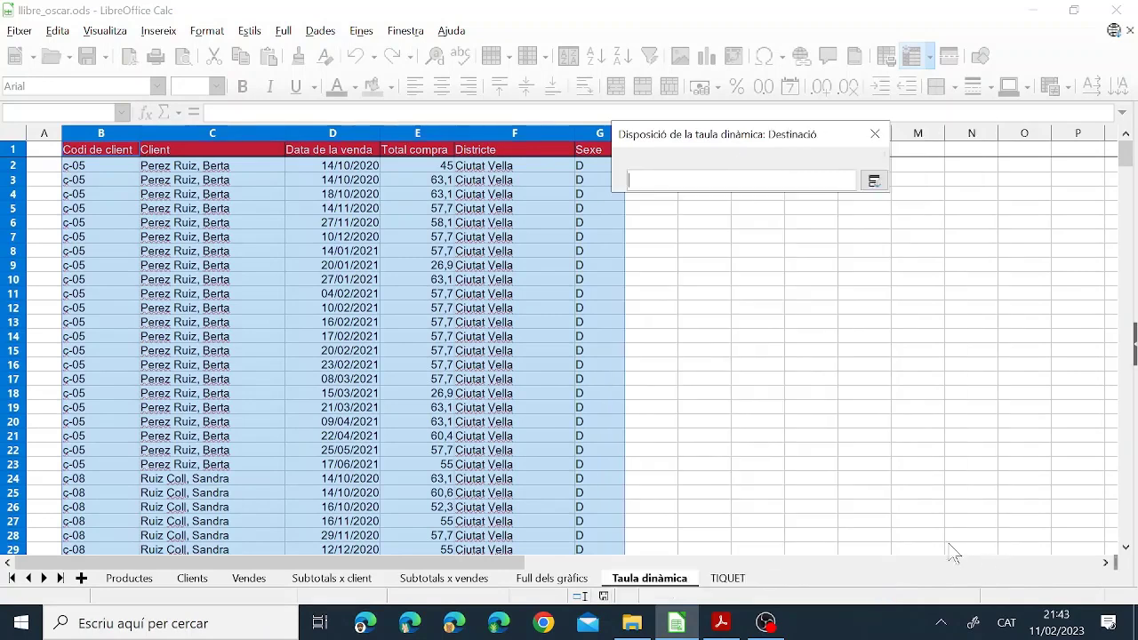
left_click(704, 224)
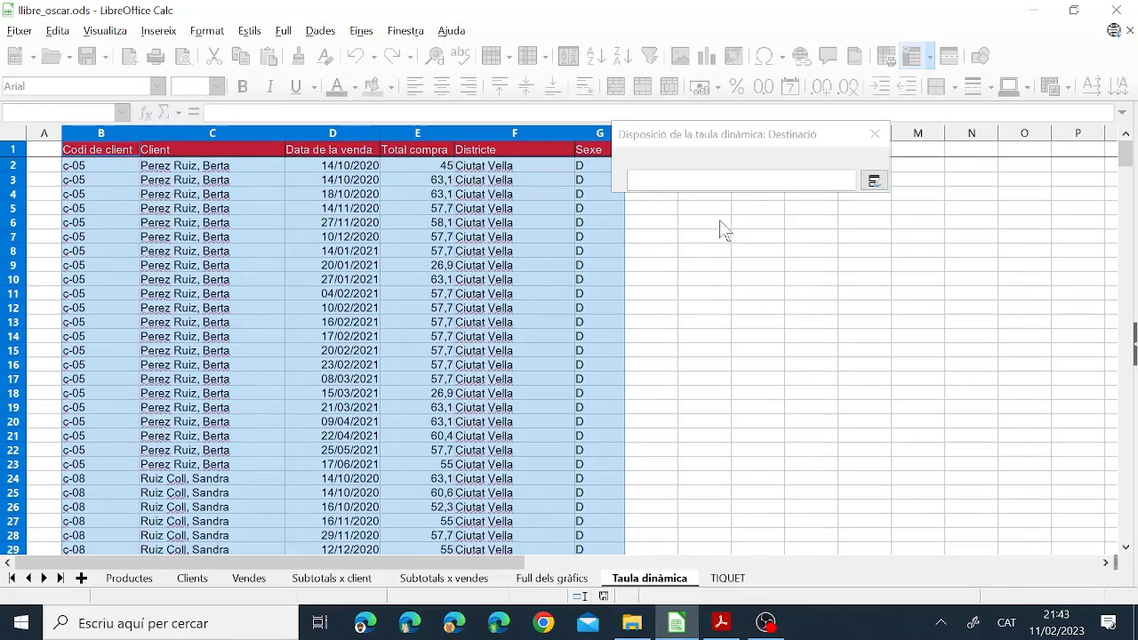
left_click(721, 210)
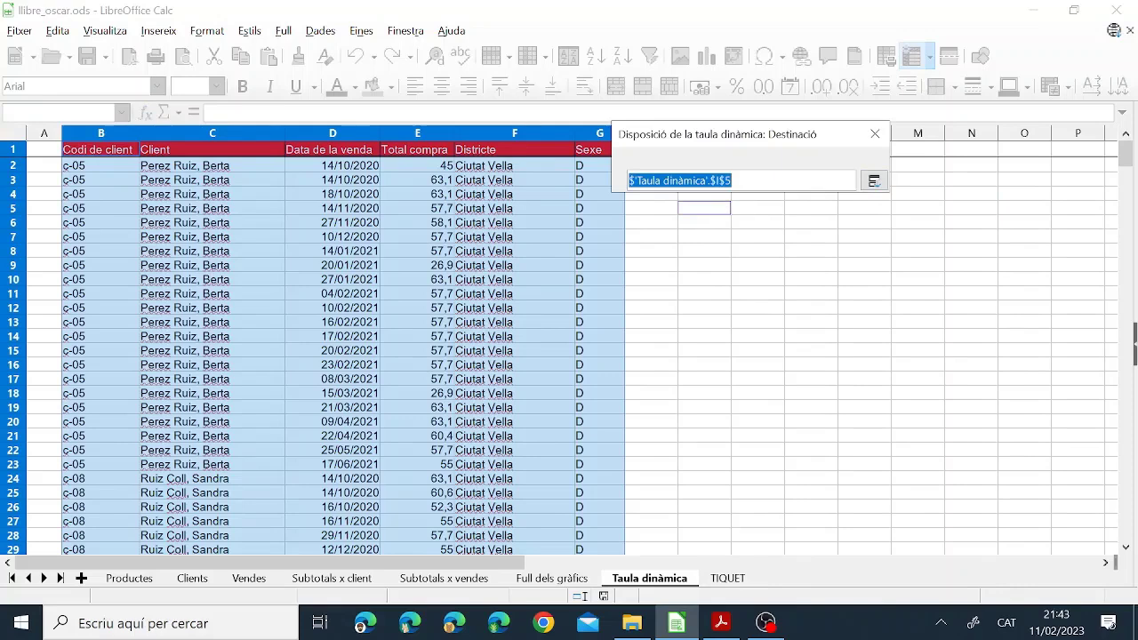
left_click(874, 181)
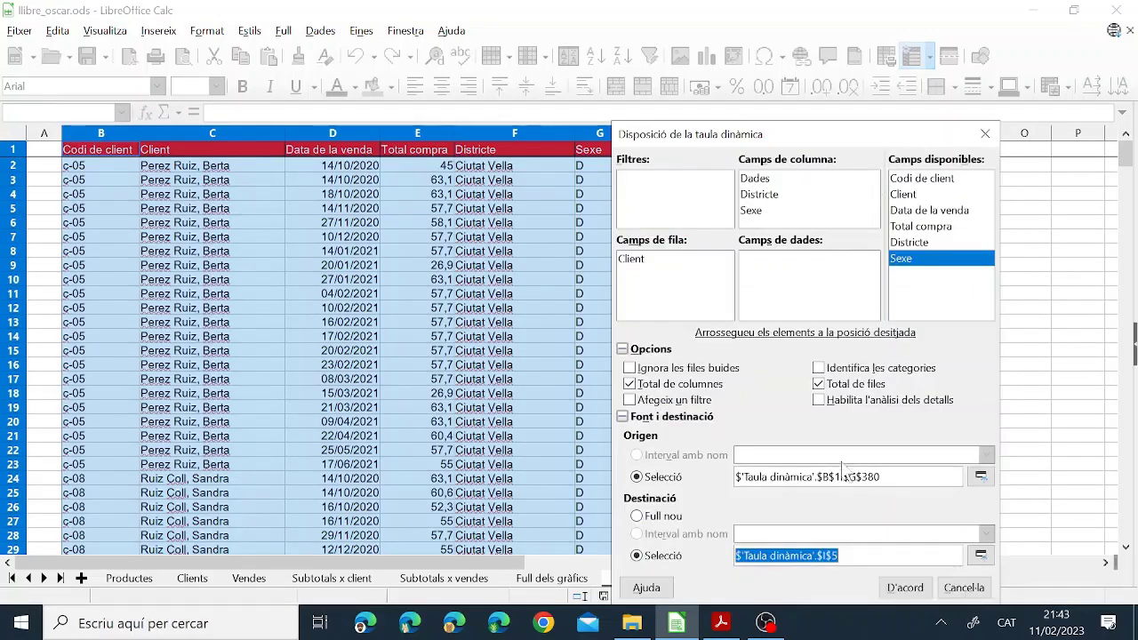
left_click(905, 588)
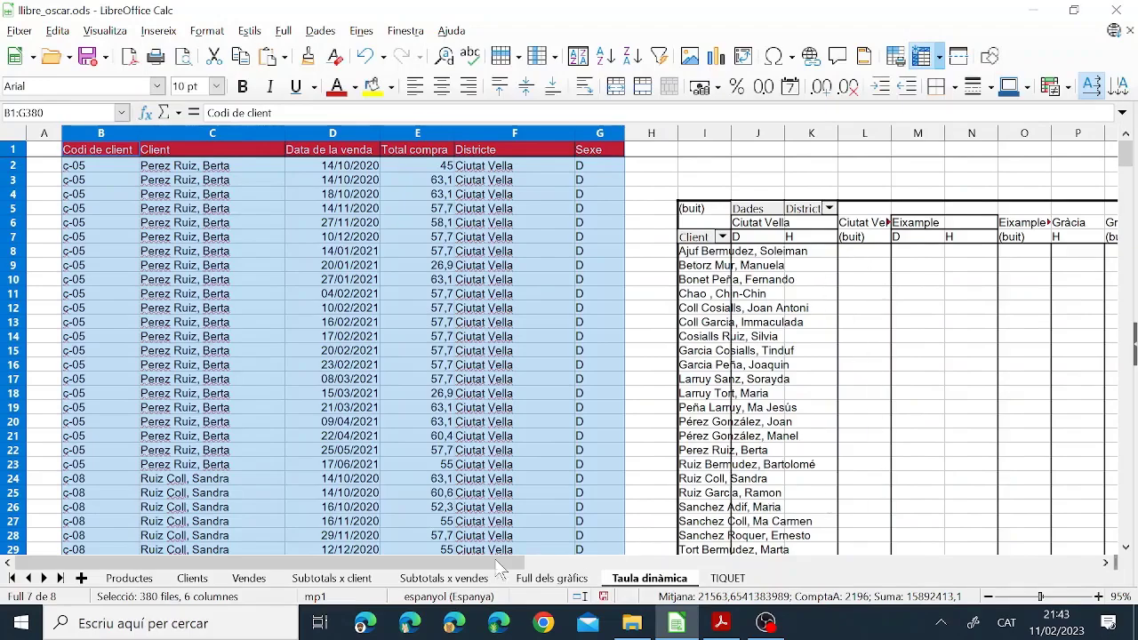
Edit the pivot table layout to remove Dades from the column fields and place Sexe ahead of Districte
left_click_drag(480, 562, 364, 560)
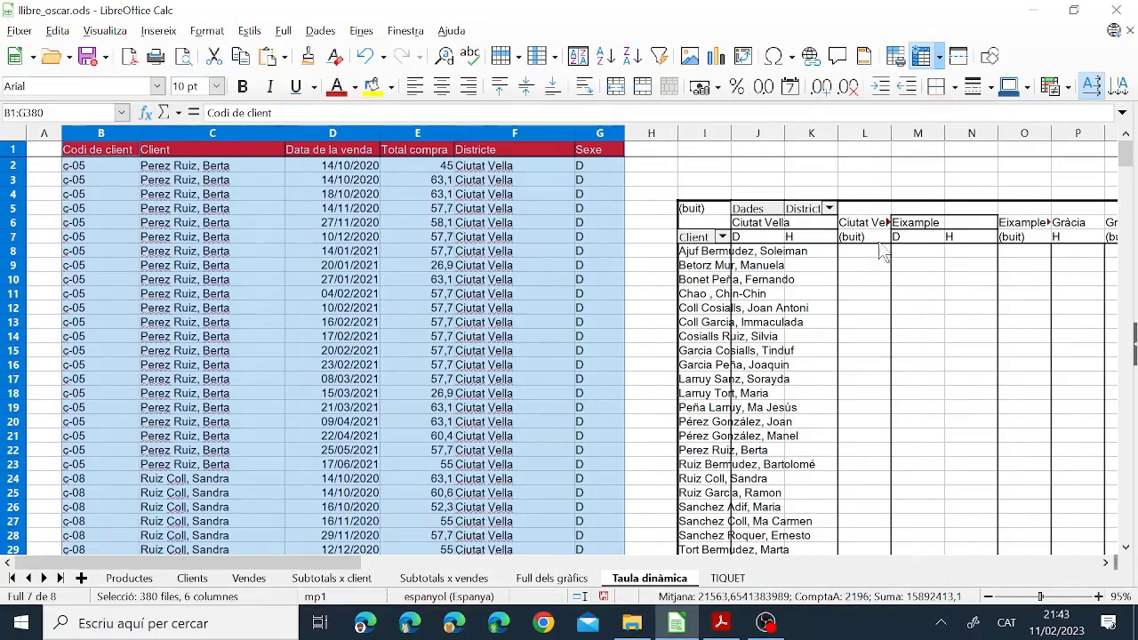
left_click(781, 267)
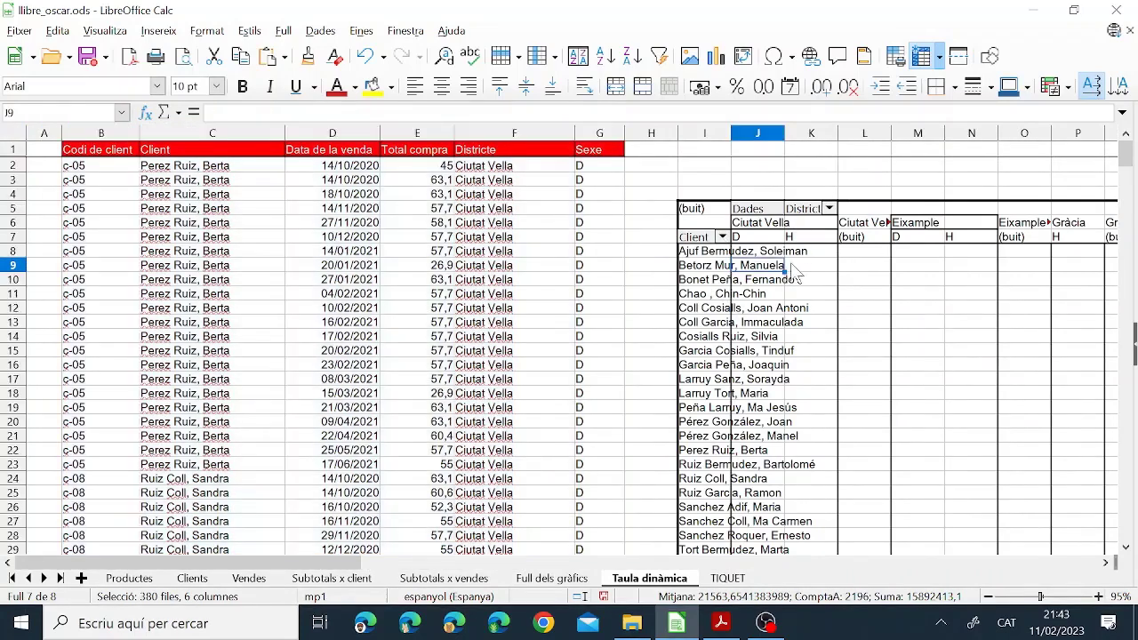
right_click(772, 307)
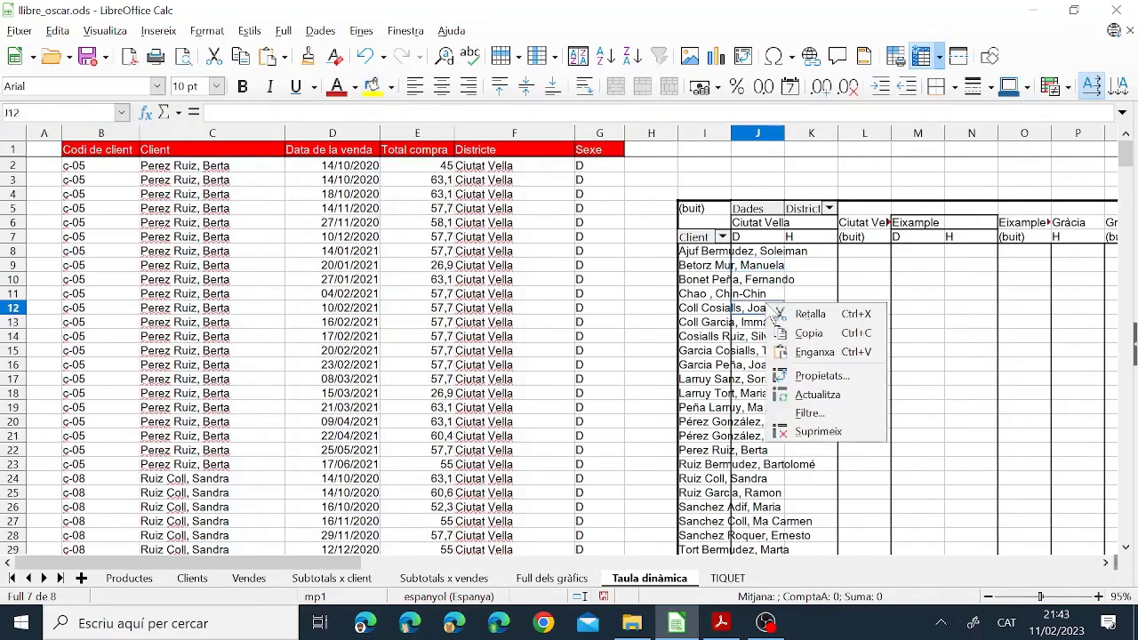
left_click(805, 376)
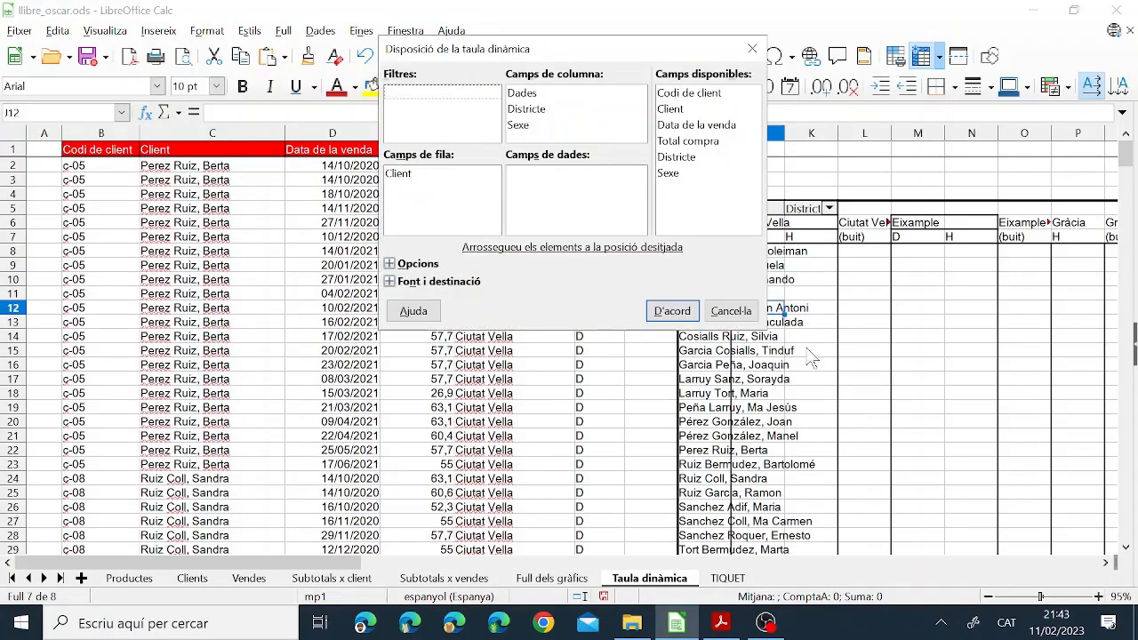
left_click(530, 95)
left_click_drag(530, 94, 745, 153)
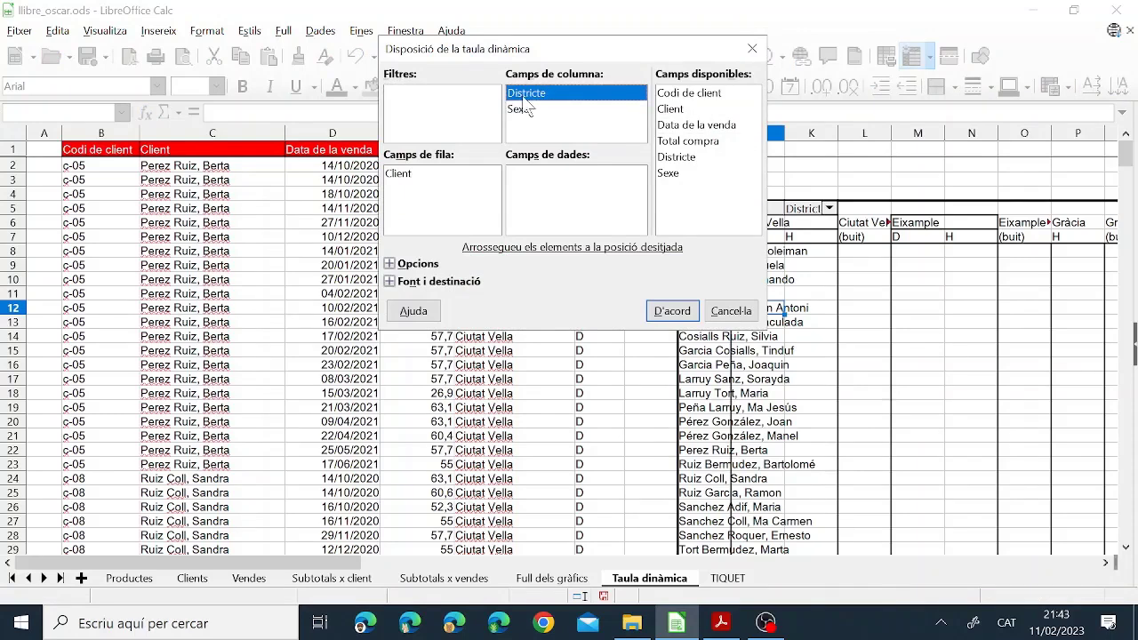
left_click_drag(523, 108, 520, 96)
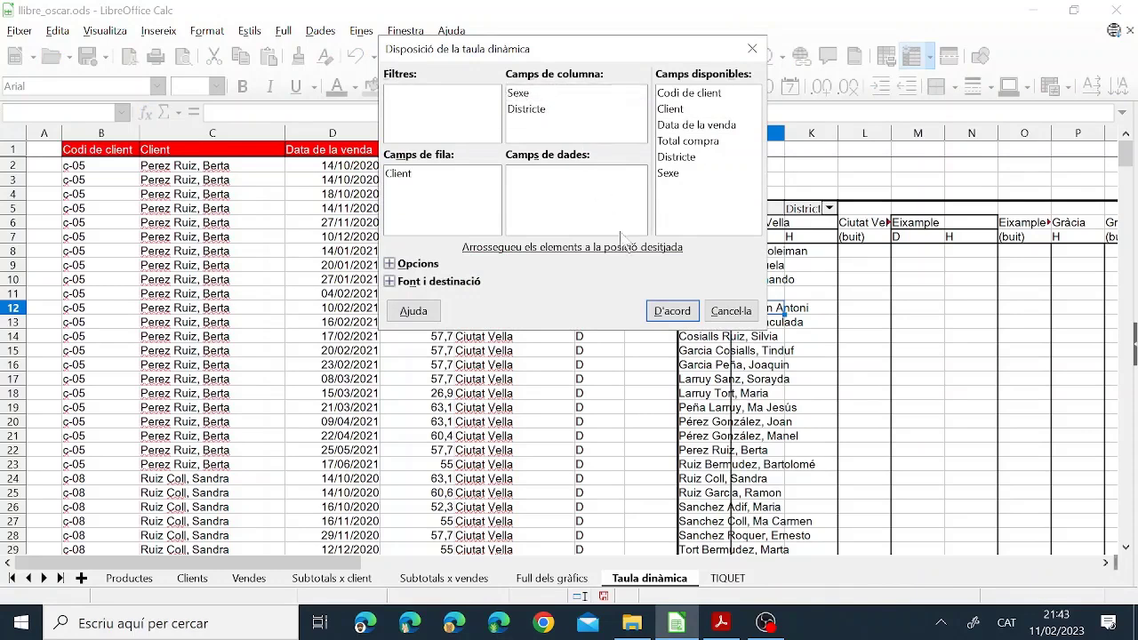
left_click(672, 311)
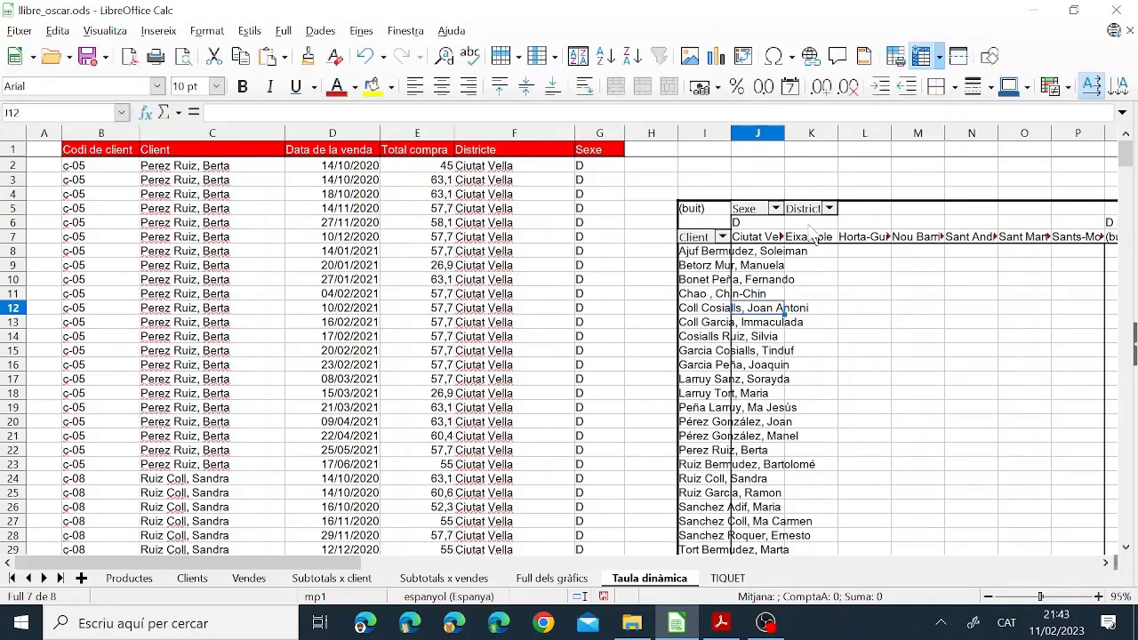
Place Districte ahead of Sexe in the pivot table's column fields and add both as data fields
right_click(837, 267)
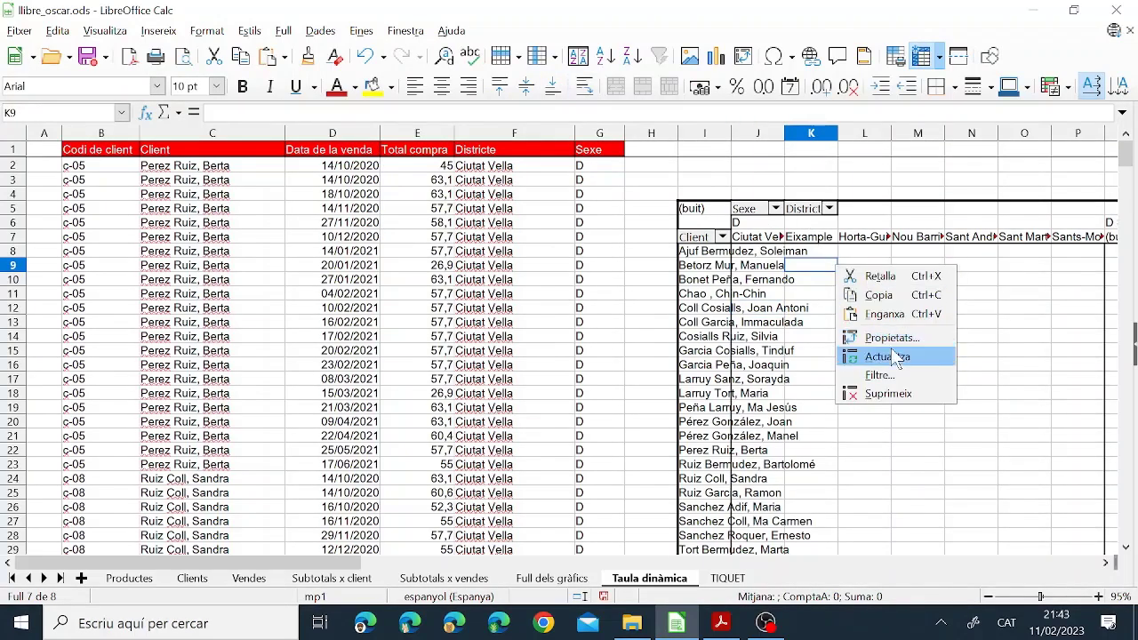
left_click(889, 335)
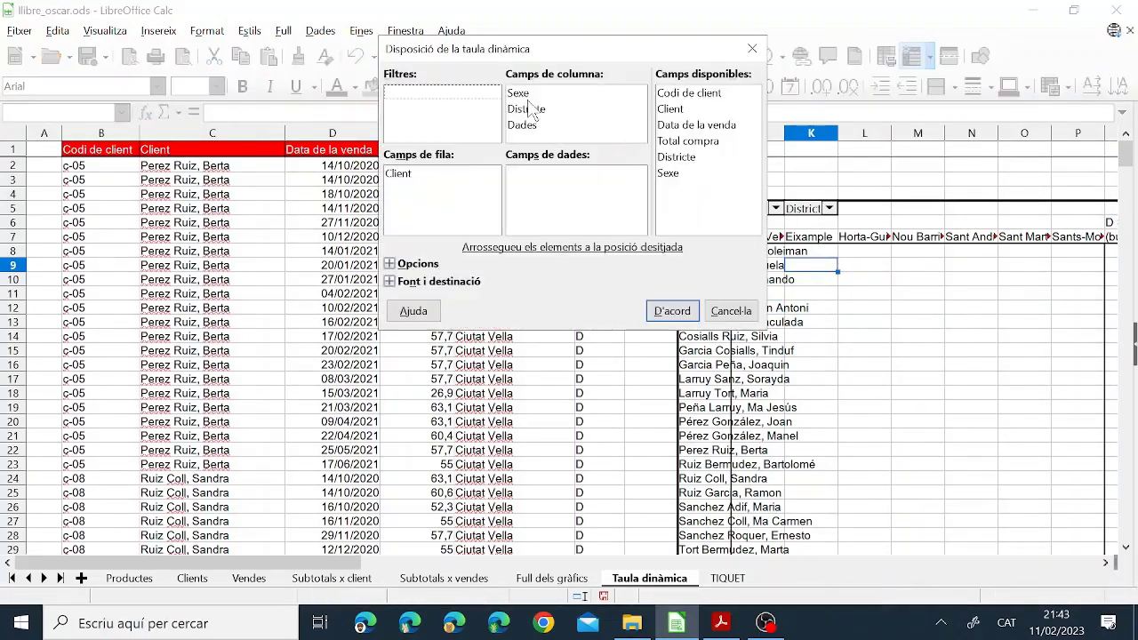
left_click_drag(523, 109, 522, 96)
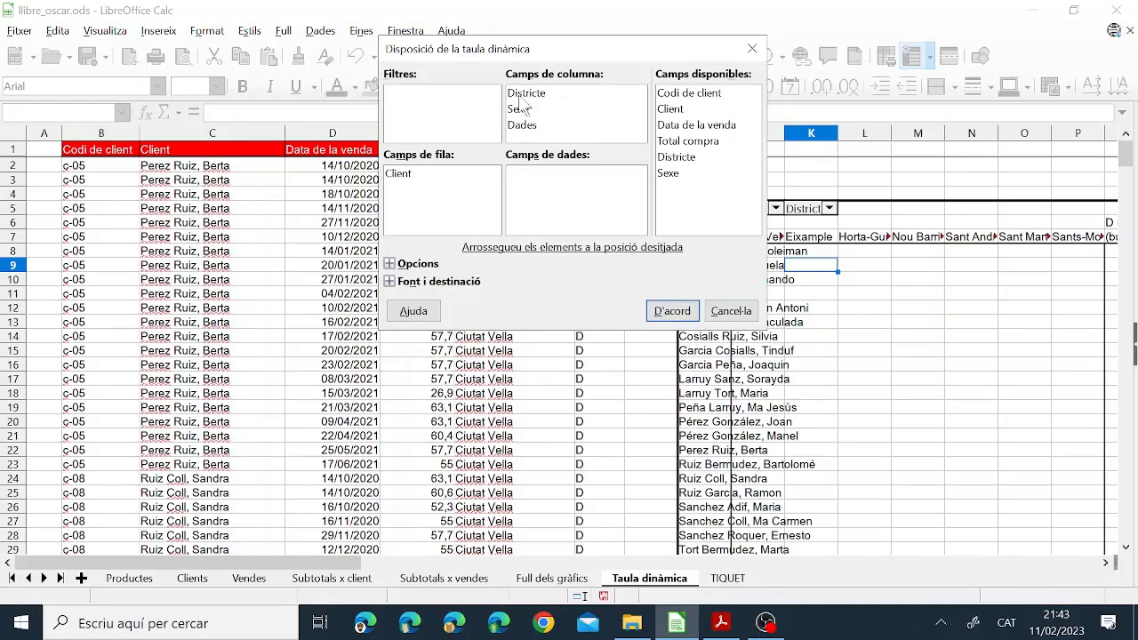
left_click_drag(523, 98, 546, 201)
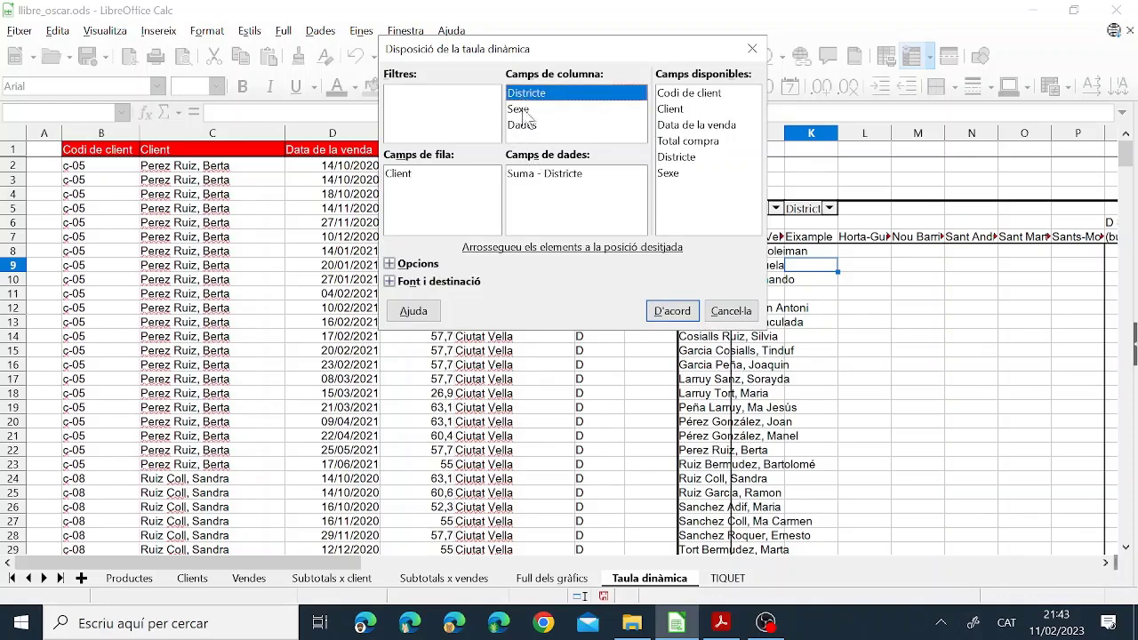
left_click_drag(520, 109, 544, 214)
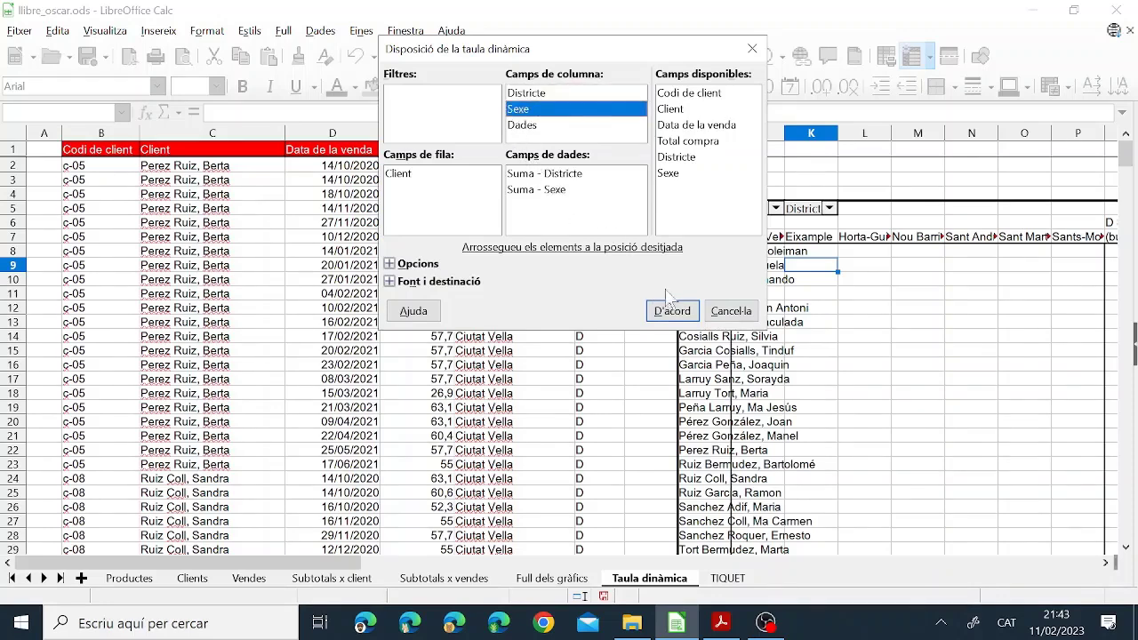
Set the summary function of the Districte and Sexe data fields to Compta
left_click(566, 177)
double_click(563, 177)
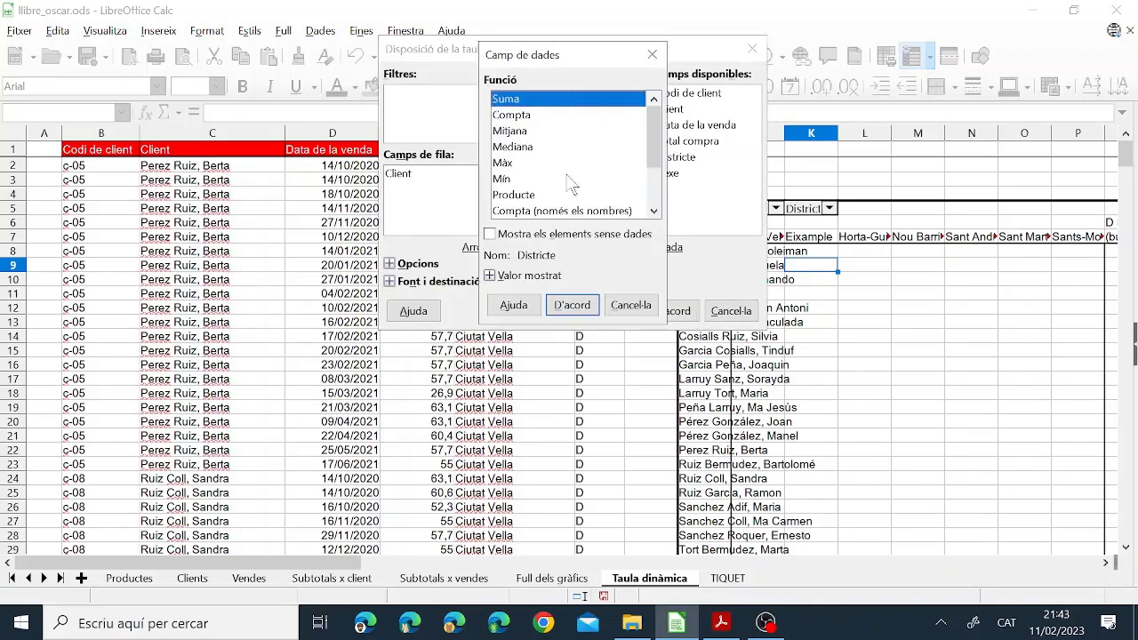
left_click(520, 117)
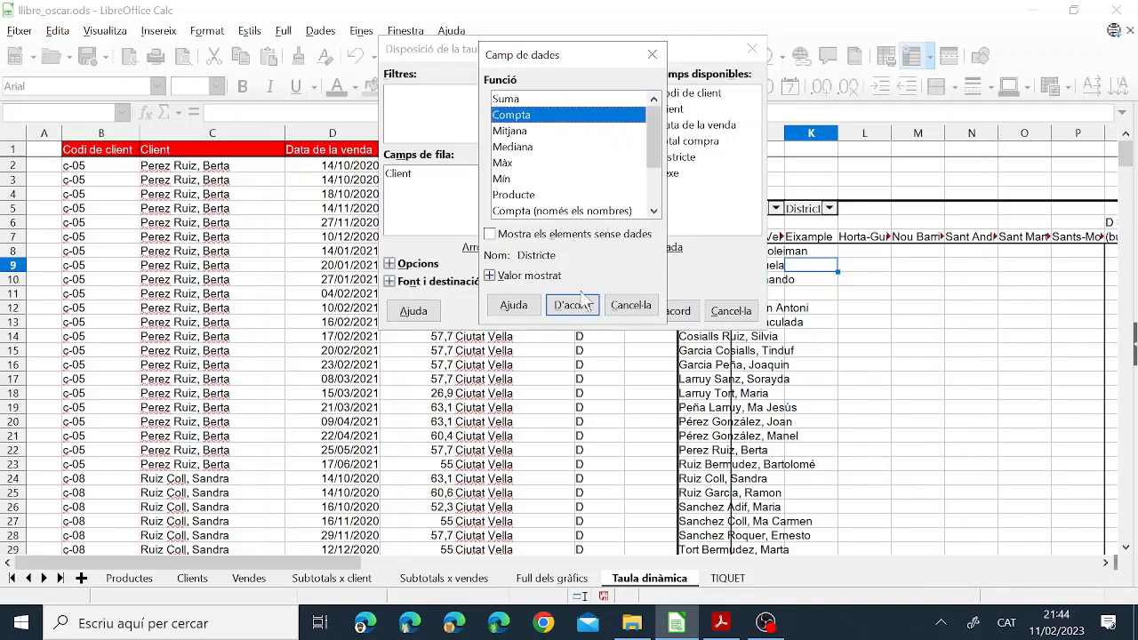
left_click(572, 305)
double_click(534, 192)
double_click(511, 115)
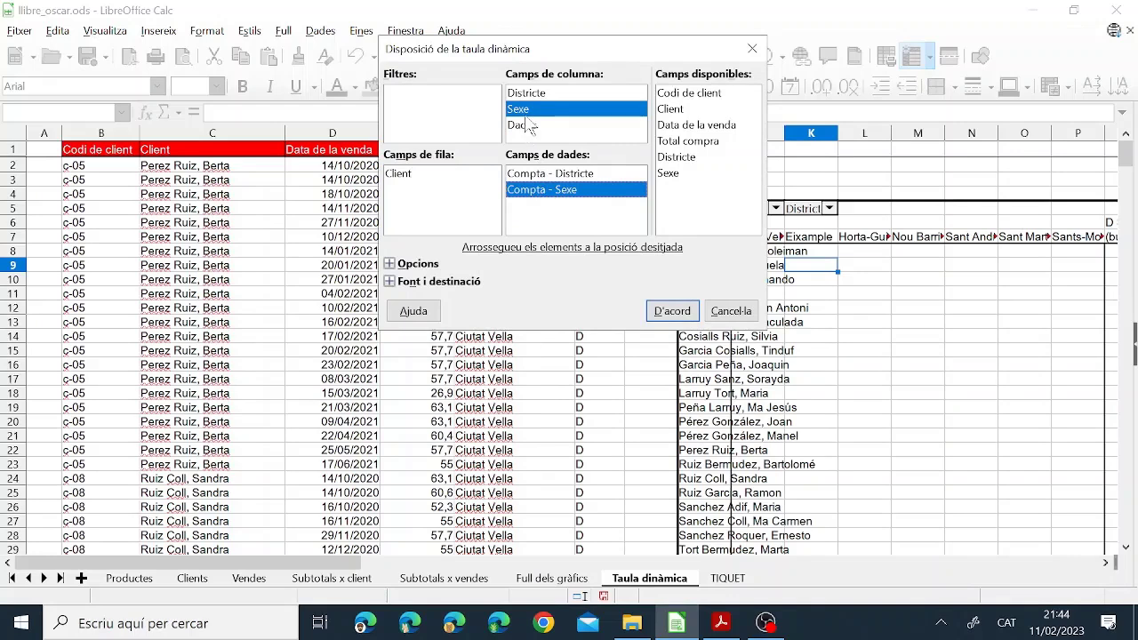
Remove Sexe and Dades from the column fields and Compta - Districte from the data fields, and apply the layout
left_click_drag(520, 116, 711, 119)
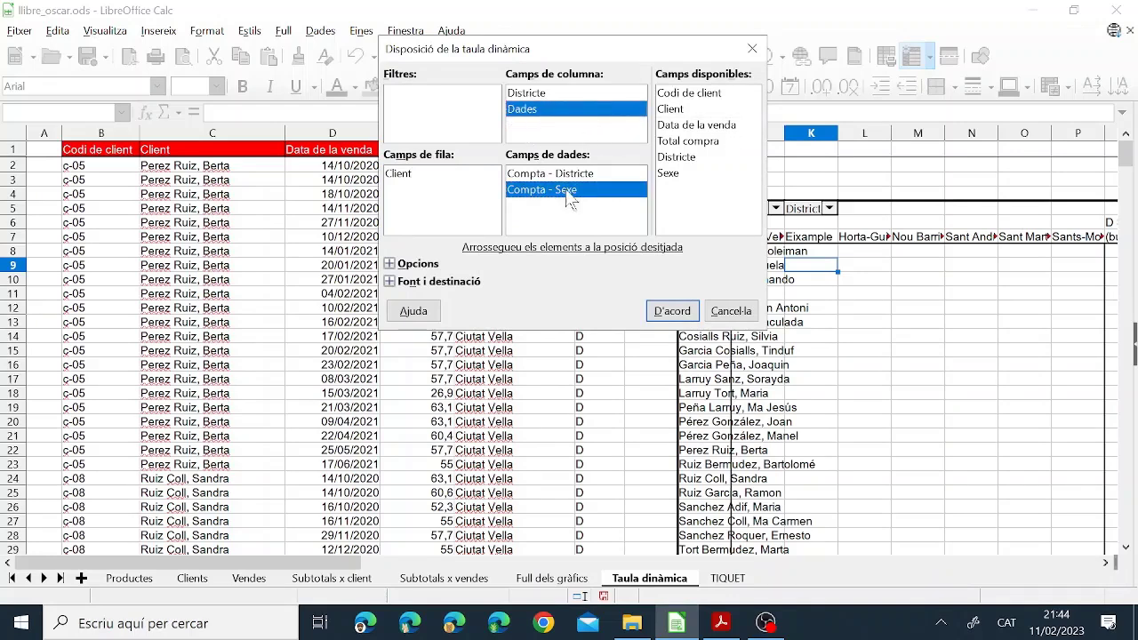
left_click_drag(555, 174, 614, 143)
left_click_drag(534, 109, 698, 116)
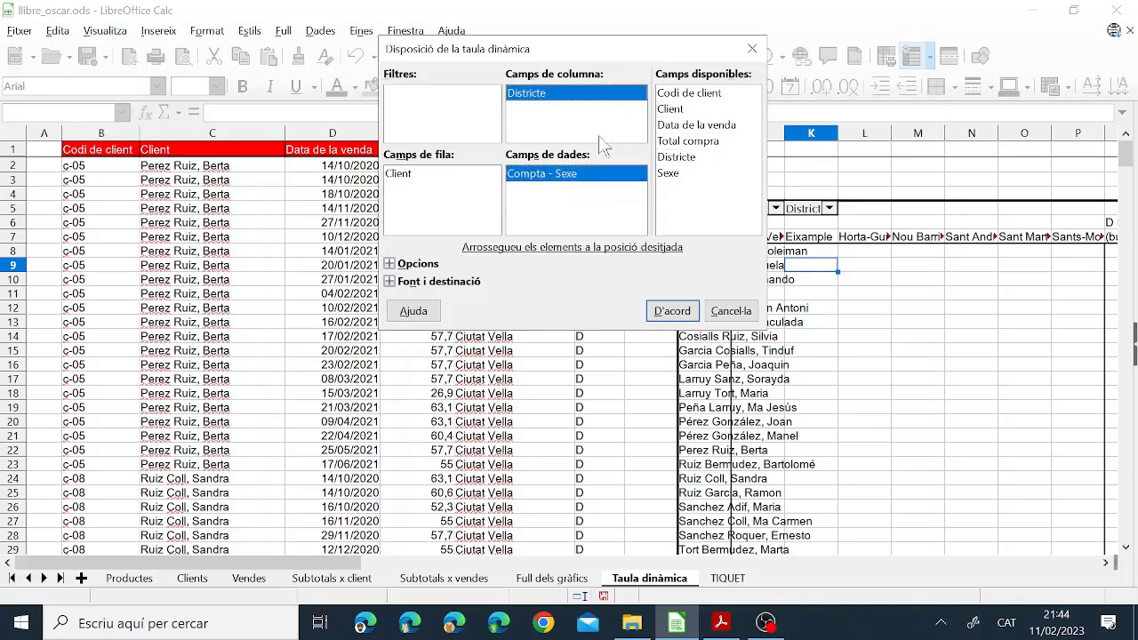
left_click(674, 311)
left_click(885, 238)
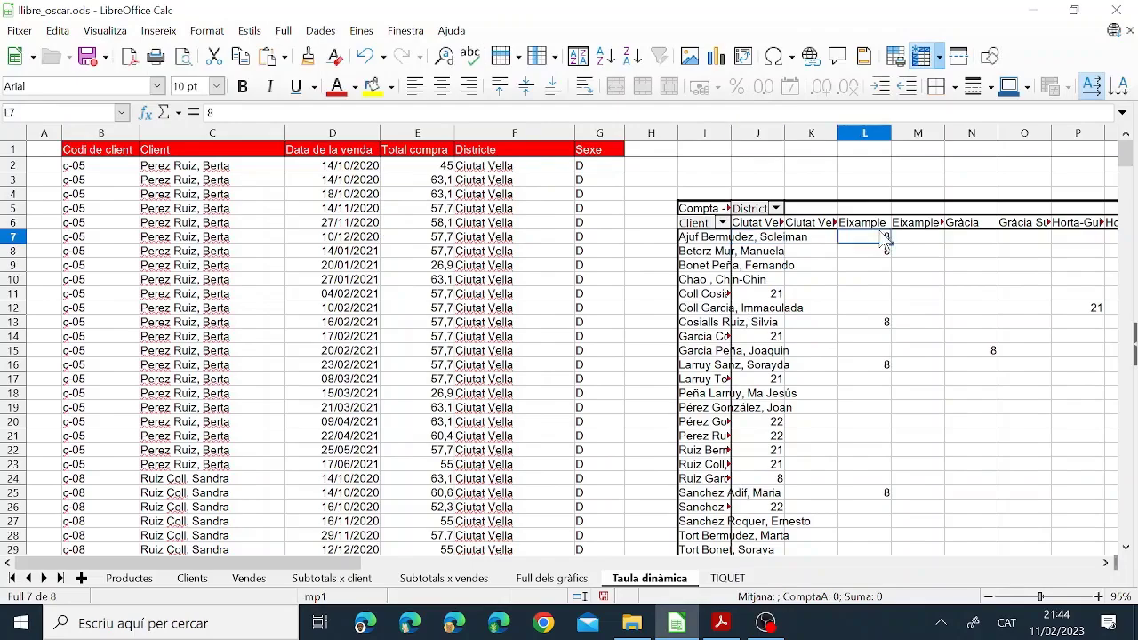
After checking the exercise PDF, return Sexe to the pivot table's column fields and replace the Compta - Sexe data field with Suma - Total compra
left_click(722, 623)
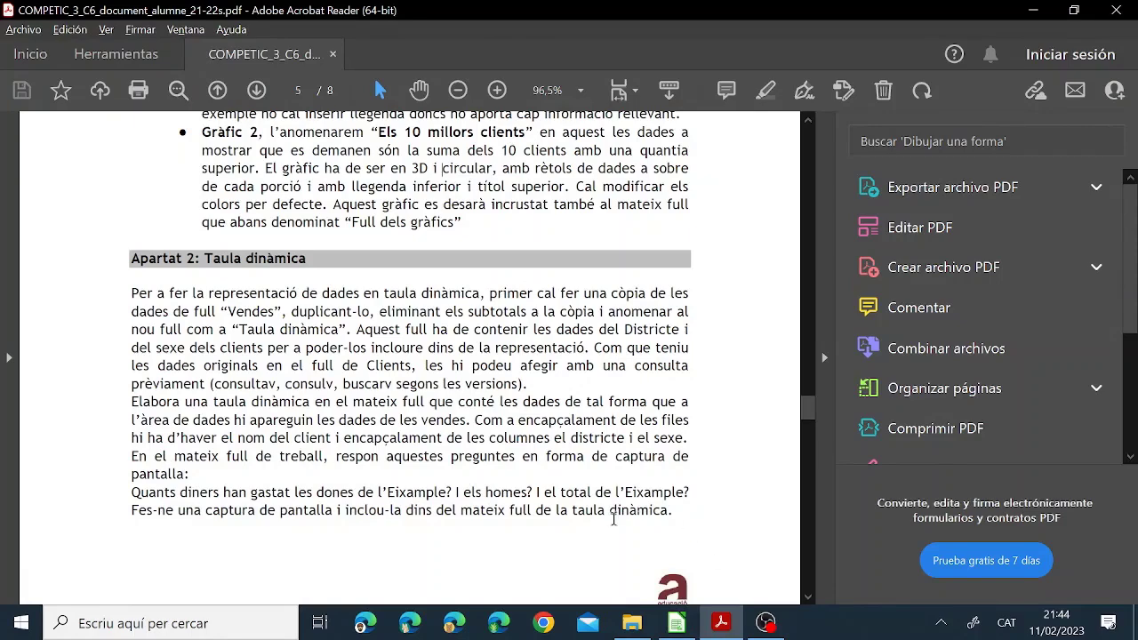
left_click(677, 623)
right_click(778, 278)
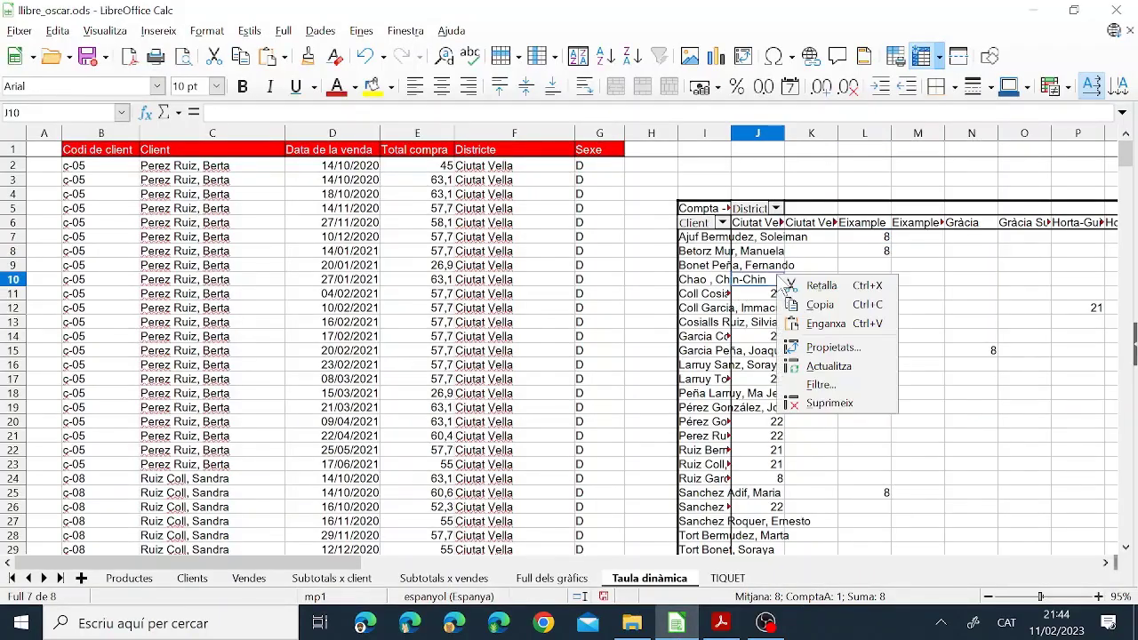
left_click(829, 347)
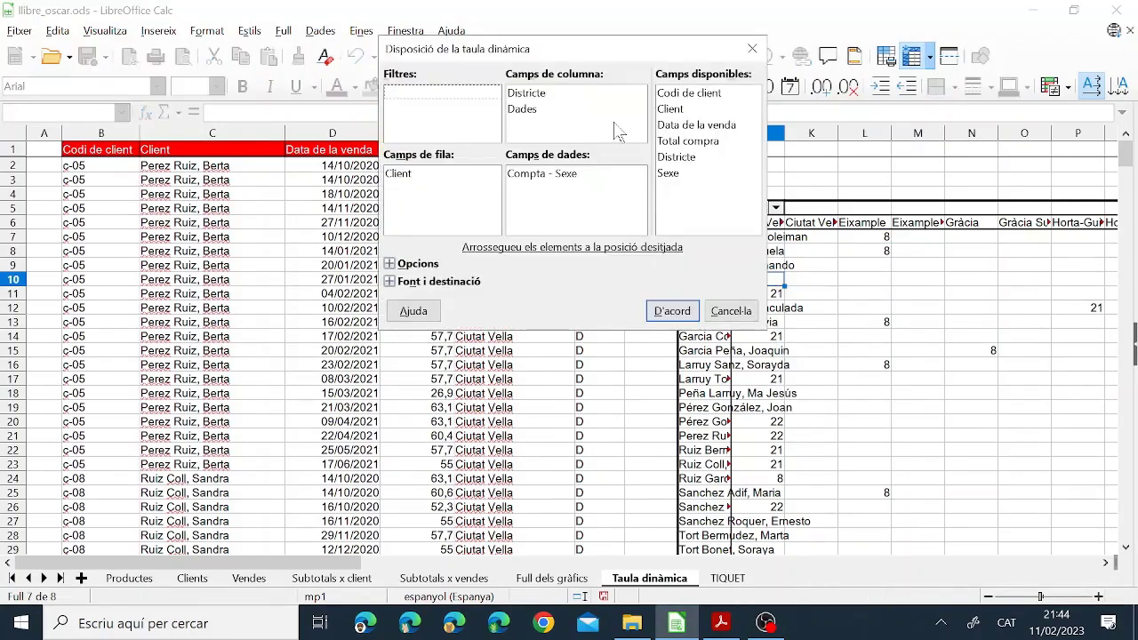
left_click_drag(574, 174, 560, 109)
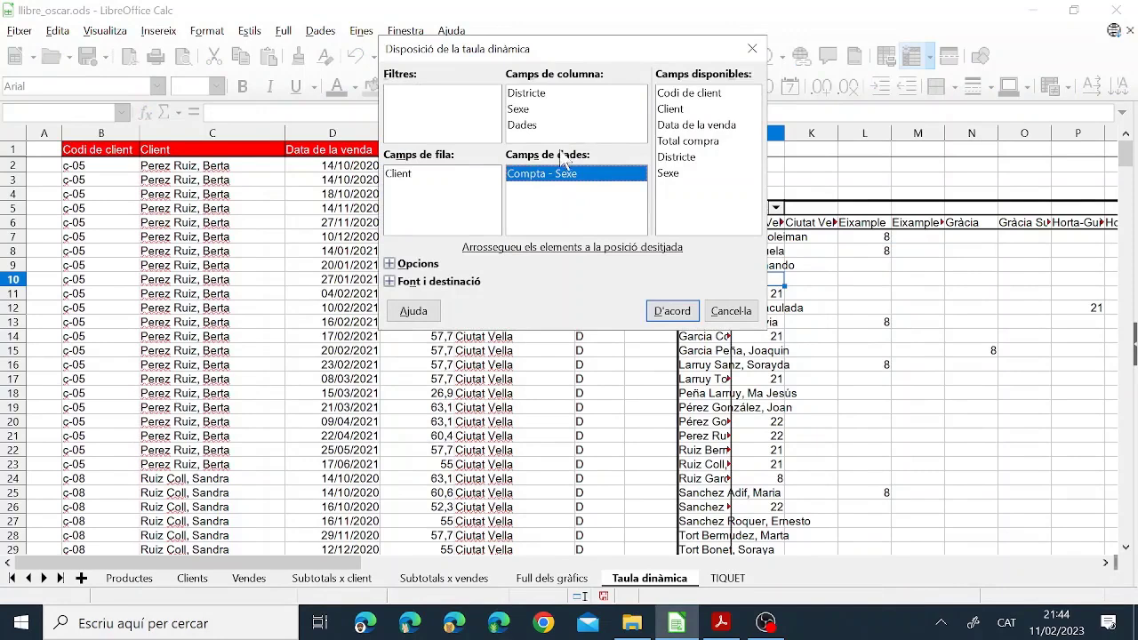
left_click_drag(564, 183, 698, 175)
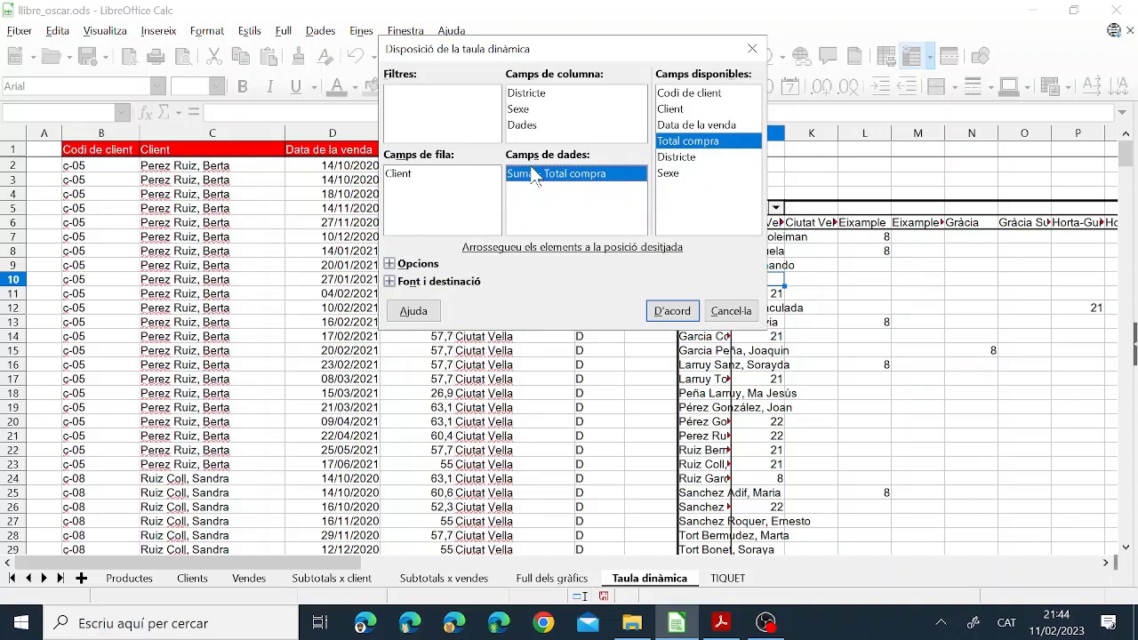
Move Districte and Sexe from the column fields to the row fields below Client and apply the layout
left_click_drag(528, 97, 418, 189)
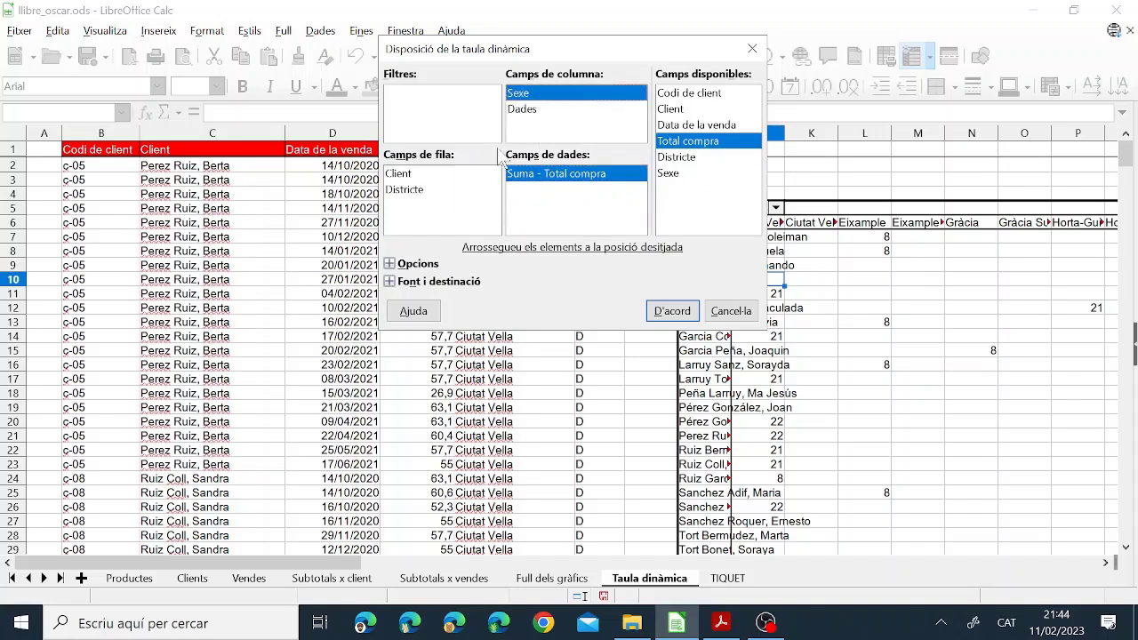
left_click_drag(516, 94, 415, 208)
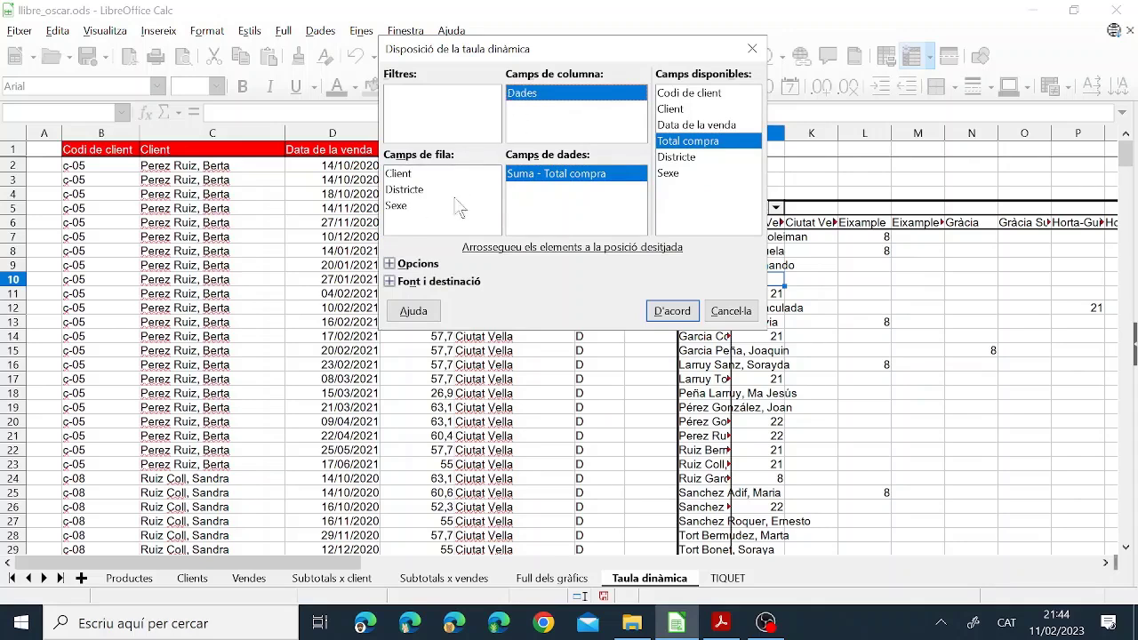
left_click(668, 311)
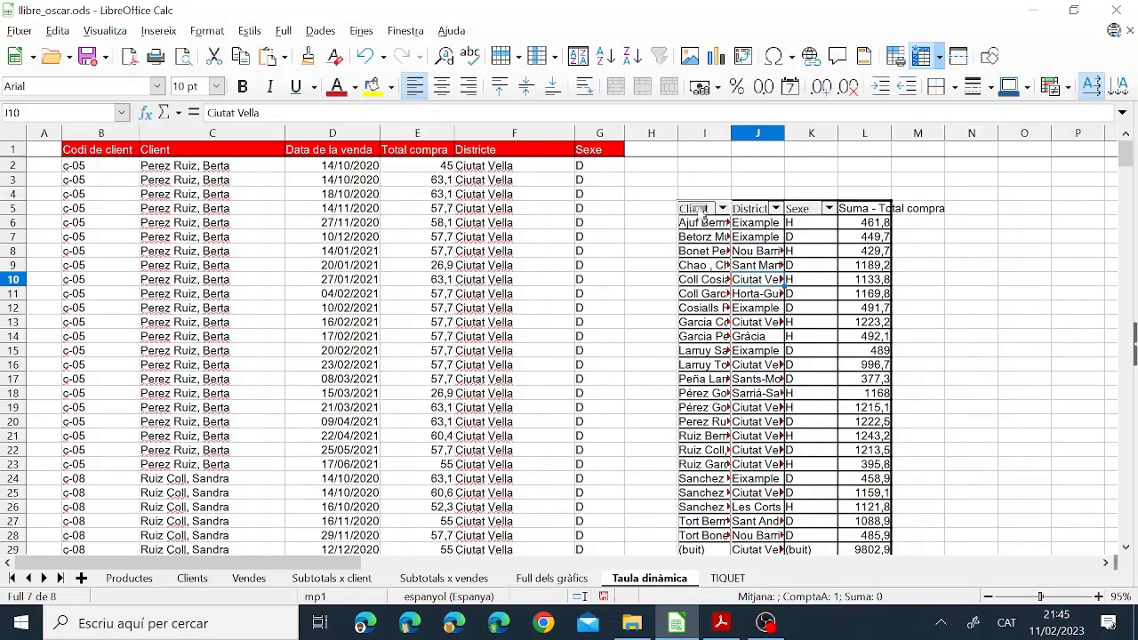
Remove Client from the pivot table's row fields and fit the widths of columns I to K to their contents
right_click(708, 251)
left_click(760, 327)
left_click_drag(400, 173, 683, 137)
left_click(672, 311)
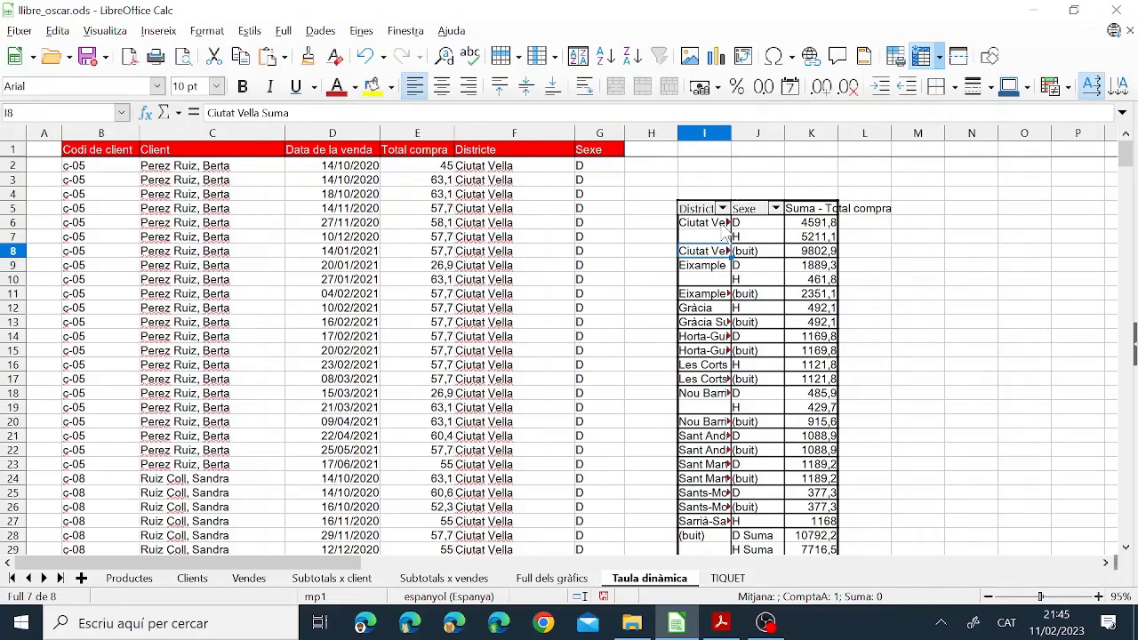
left_click_drag(720, 135, 822, 136)
double_click(731, 134)
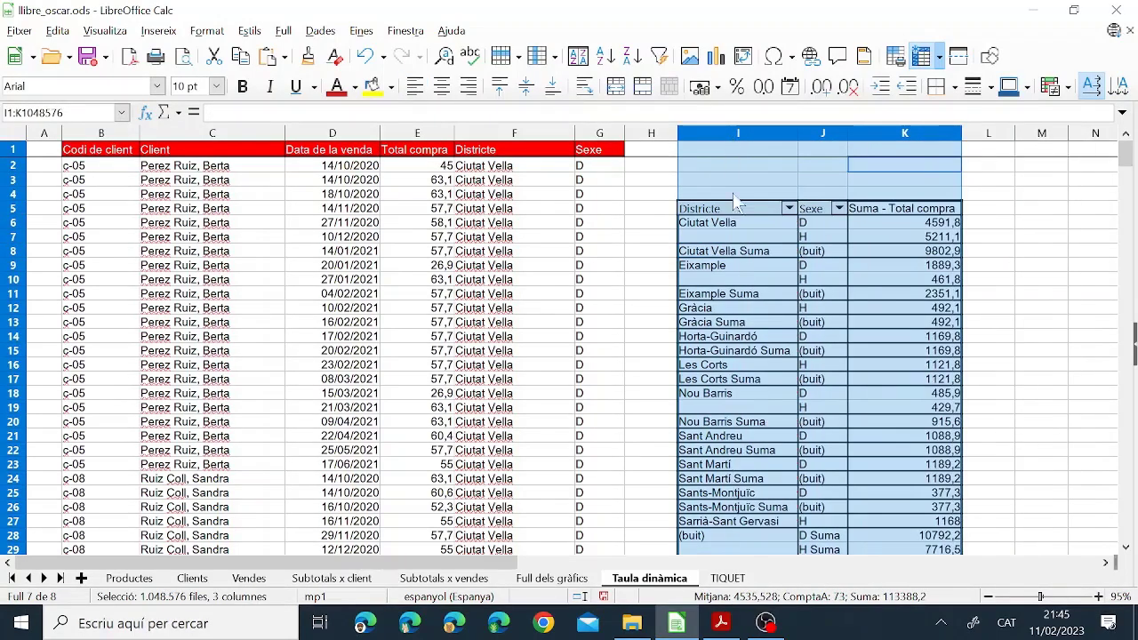
Examine the Ciutat Vella purchase sums by sex and its subtotal, checking the questions in the exercise PDF
left_click_drag(730, 223, 916, 233)
left_click_drag(745, 240, 904, 242)
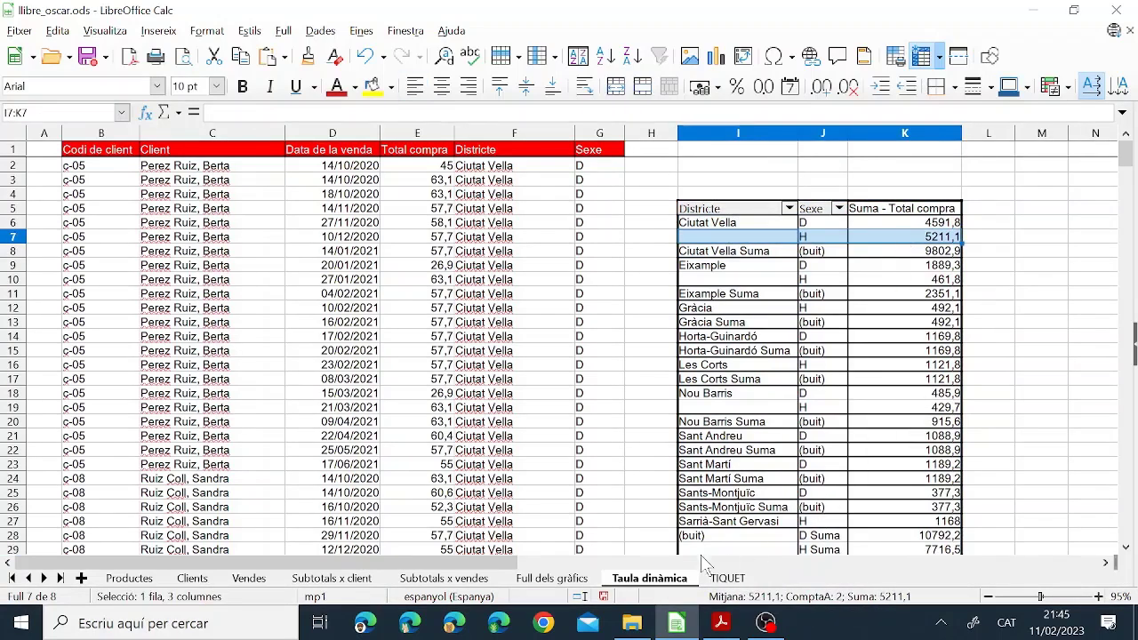
left_click(721, 622)
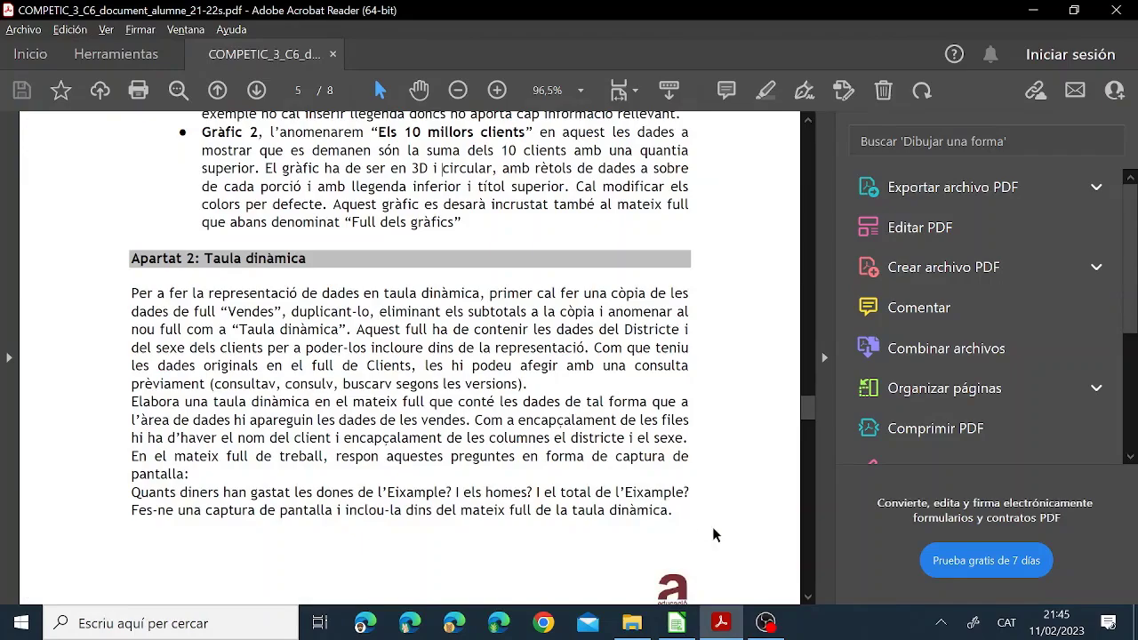
left_click(677, 623)
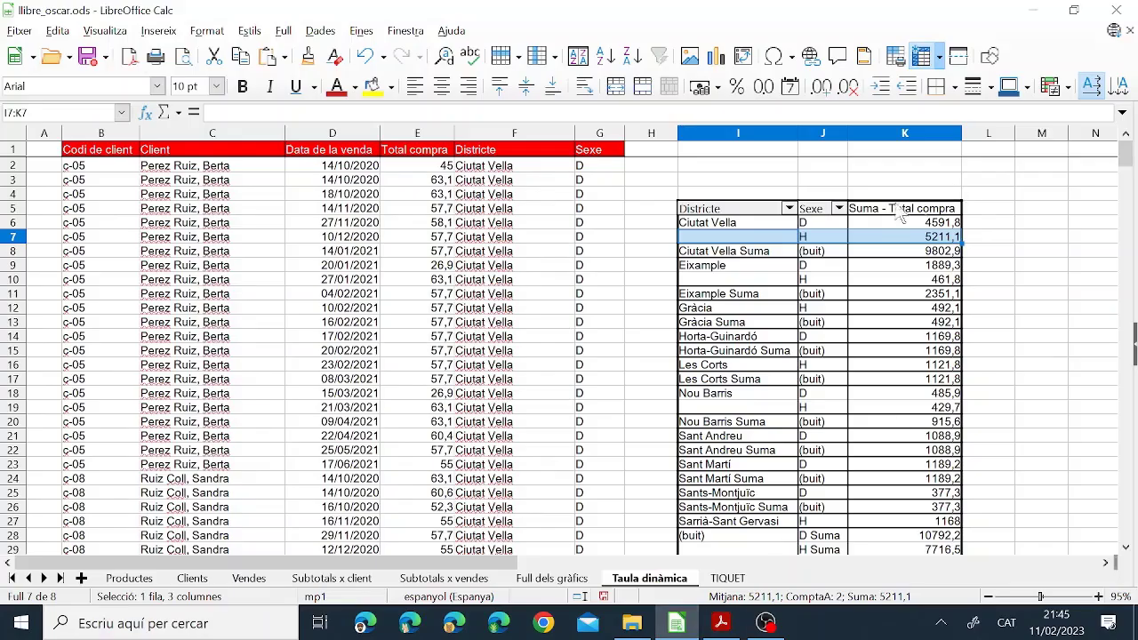
left_click(787, 253)
left_click_drag(790, 254, 932, 251)
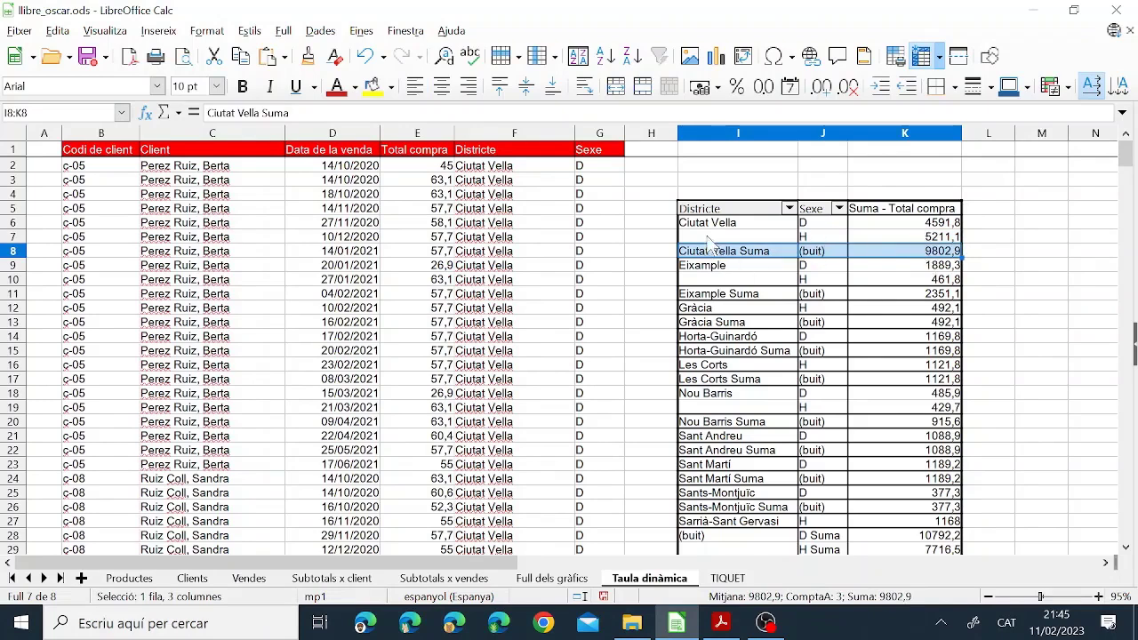
Examine the Eixample purchase sums for women, men and the district total, and compare with the questions in the exercise PDF
left_click(716, 268)
left_click(827, 271)
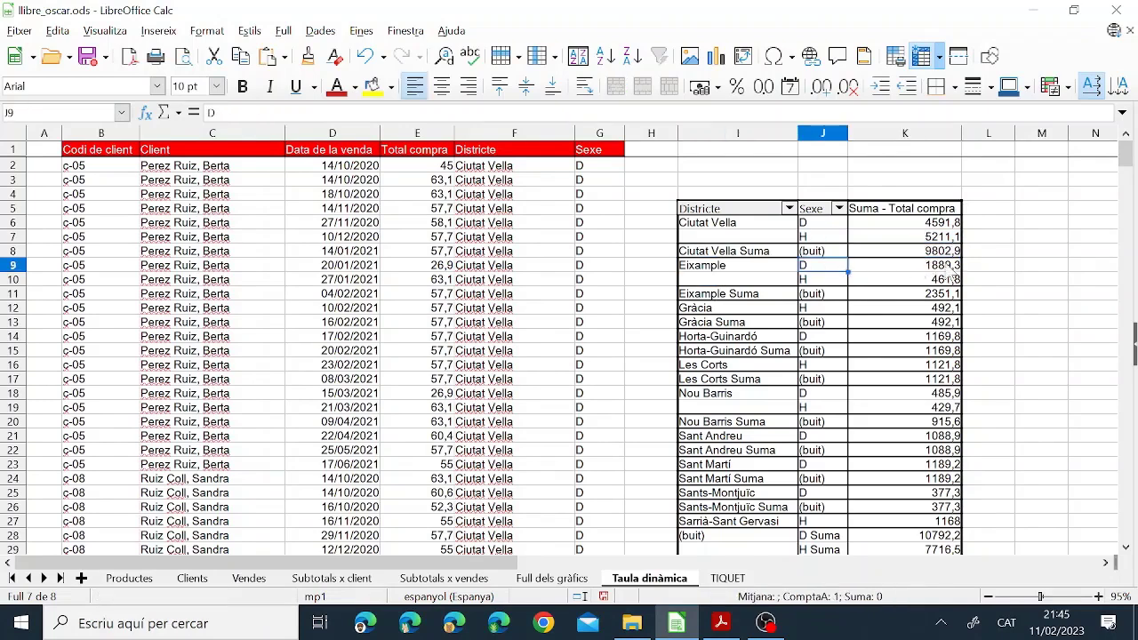
left_click(762, 283)
left_click(832, 283)
left_click(898, 284)
left_click(765, 299)
left_click(825, 297)
left_click(902, 297)
scroll(780, 425, "down", 4)
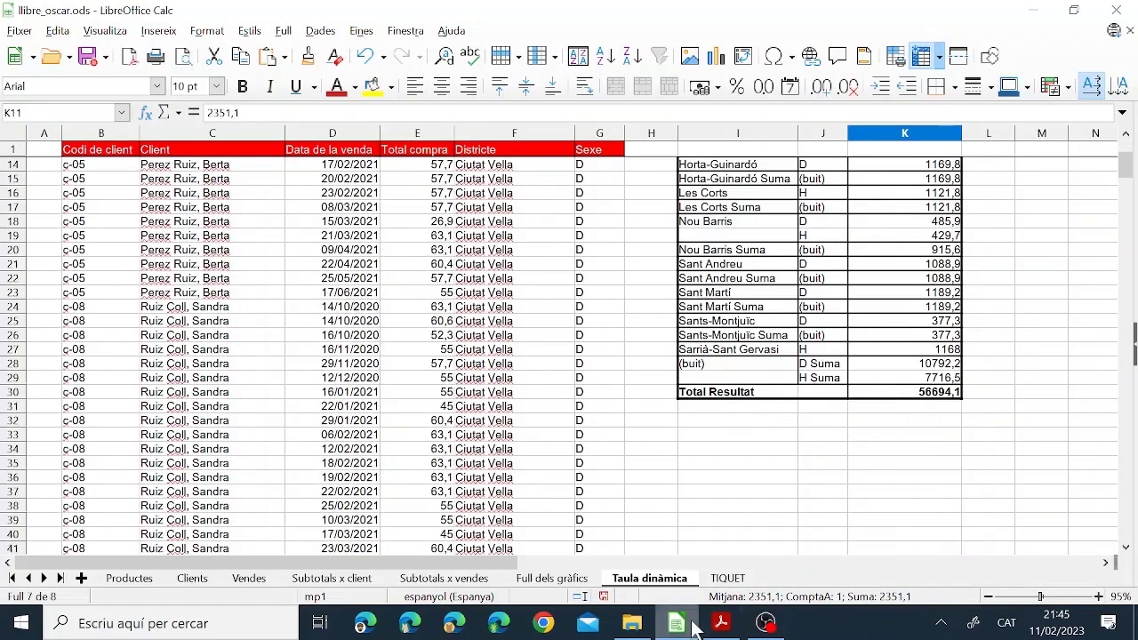
scroll(785, 361, "up", 4)
left_click(726, 626)
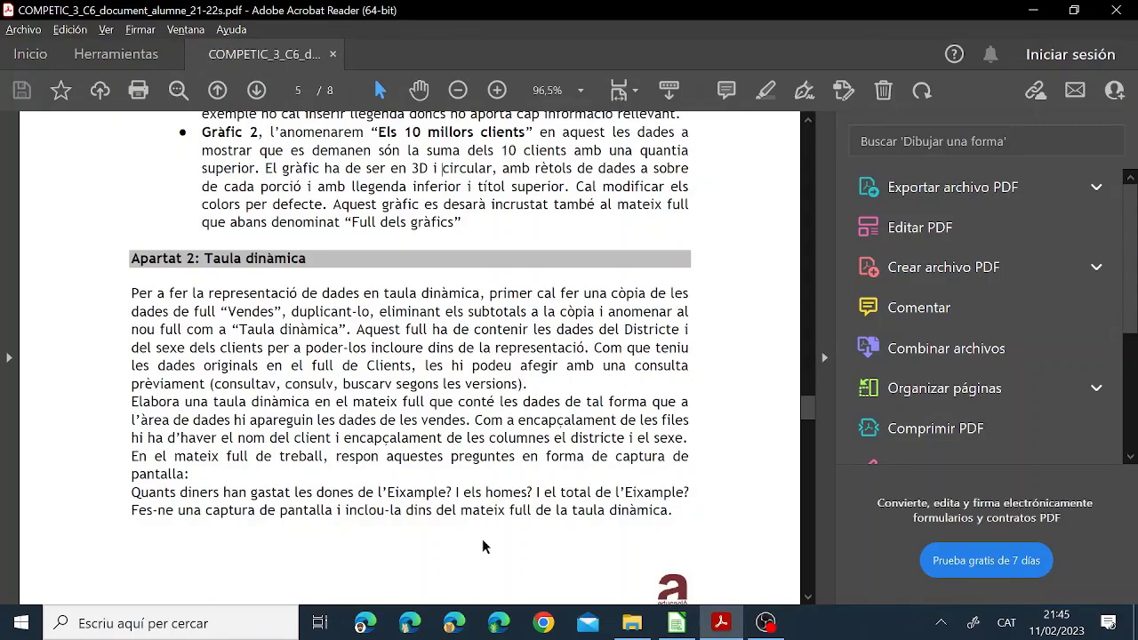
Check the PDF's Ciutat Vella question and filter the pivot table's Districte field to show only Ciutat Vella
scroll(484, 547, "down", 10)
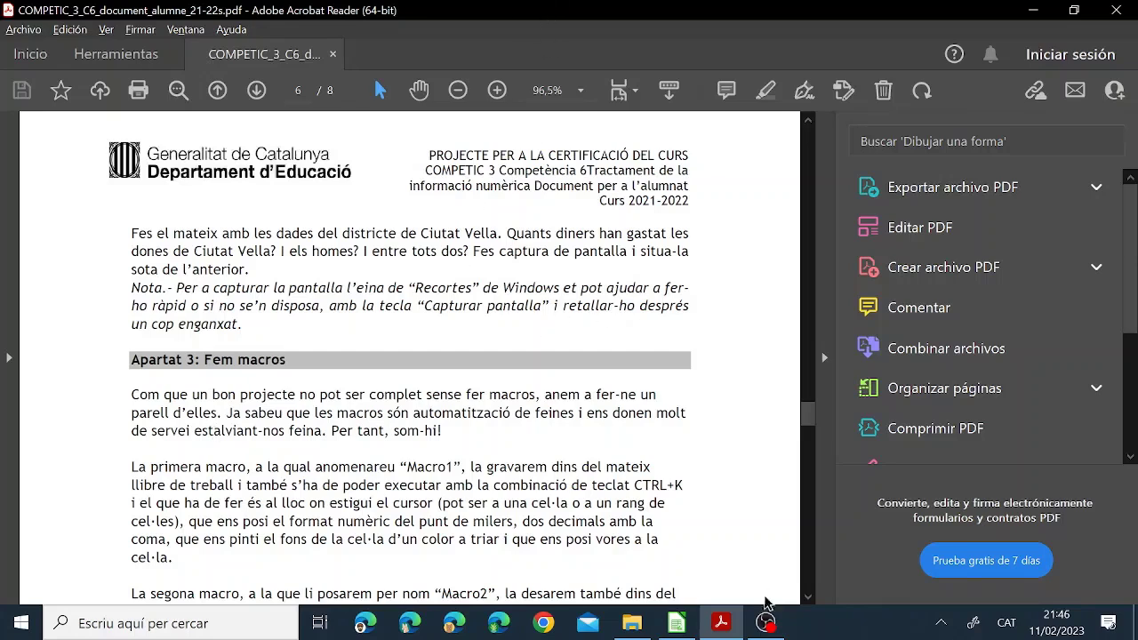
left_click(677, 622)
left_click(788, 208)
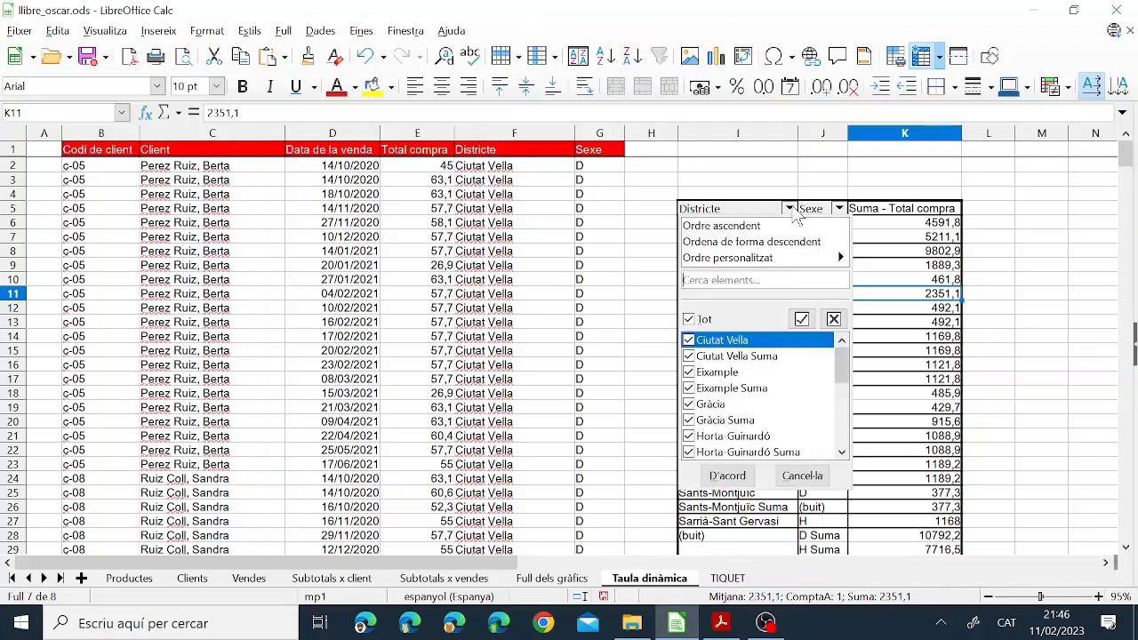
left_click(689, 318)
left_click(690, 339)
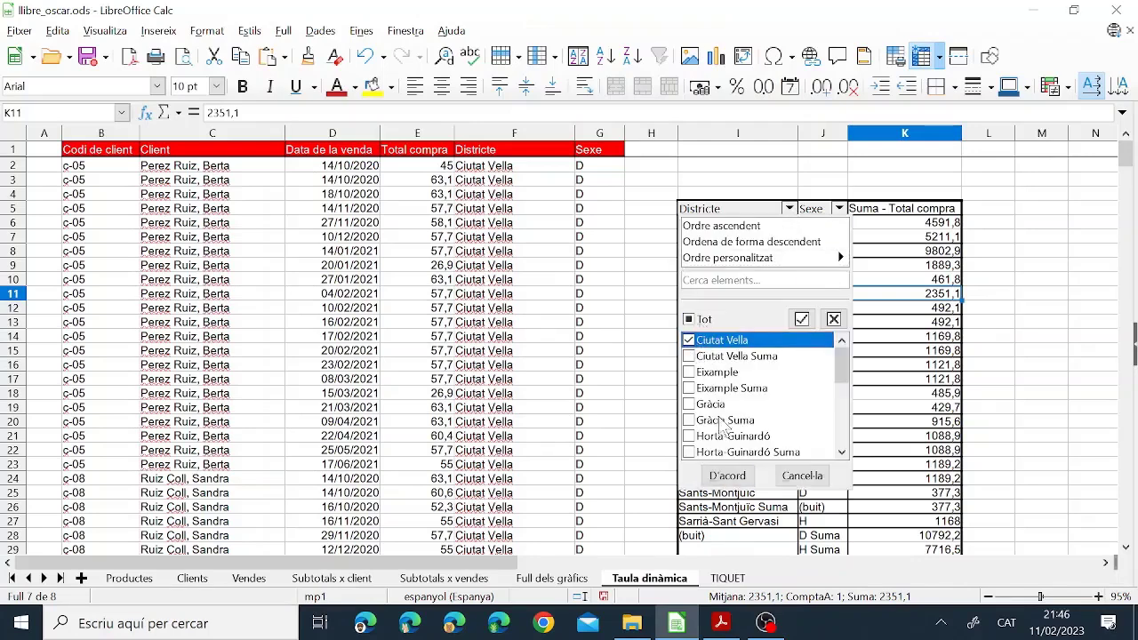
left_click(728, 476)
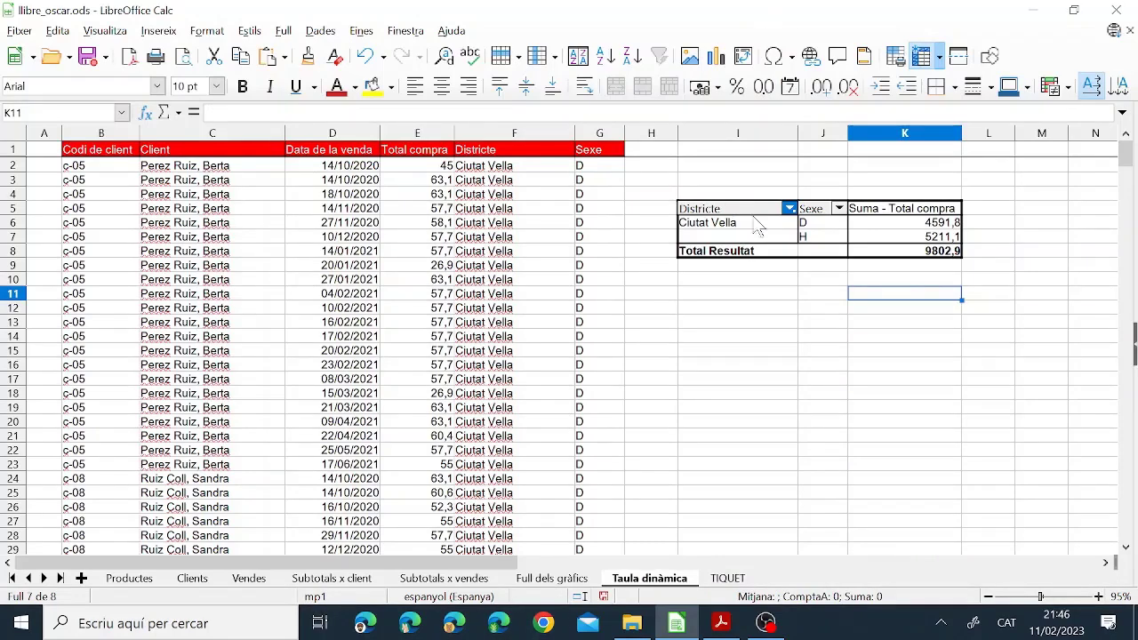
Filter the pivot table's Districte field to show Ciutat Vella together with Ciutat Vella Suma
left_click(788, 208)
left_click(690, 340)
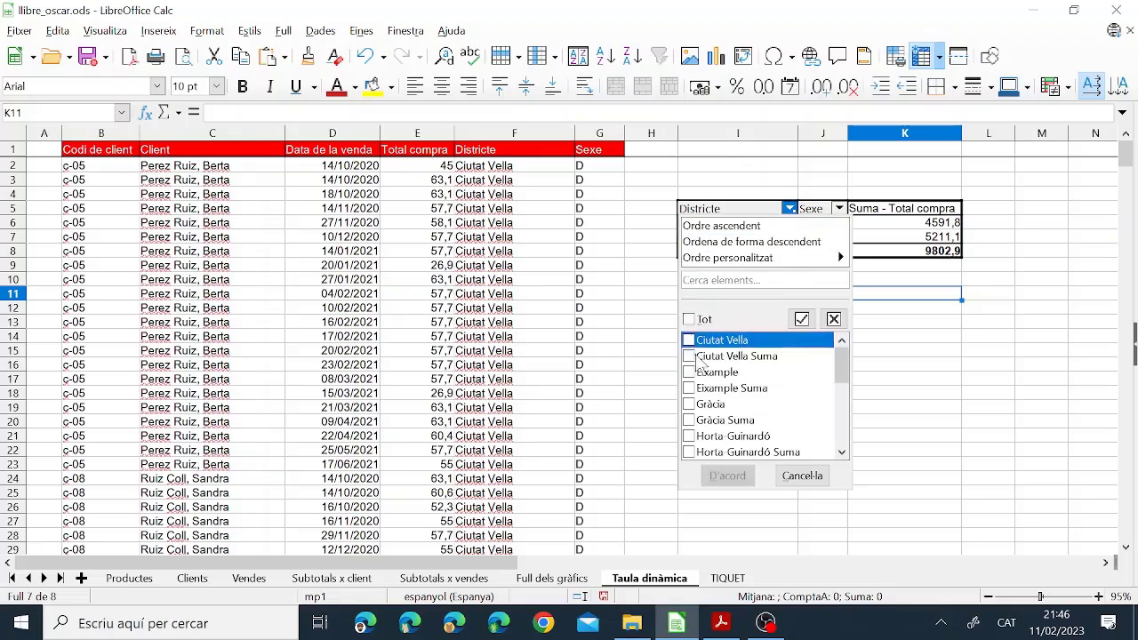
left_click(689, 372)
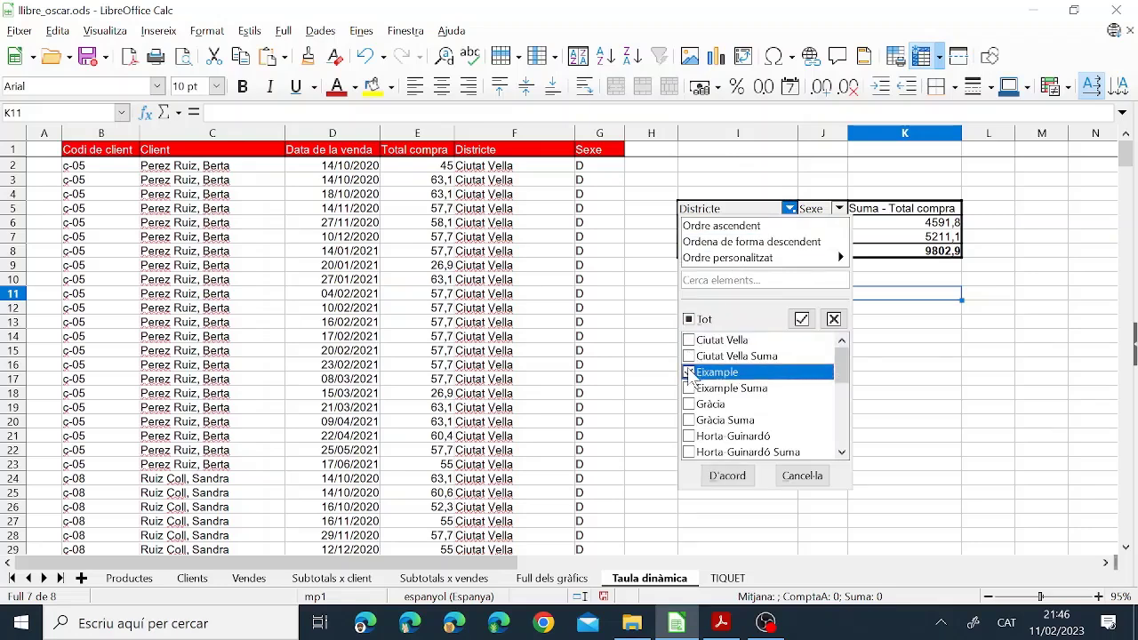
left_click(690, 340)
left_click(689, 356)
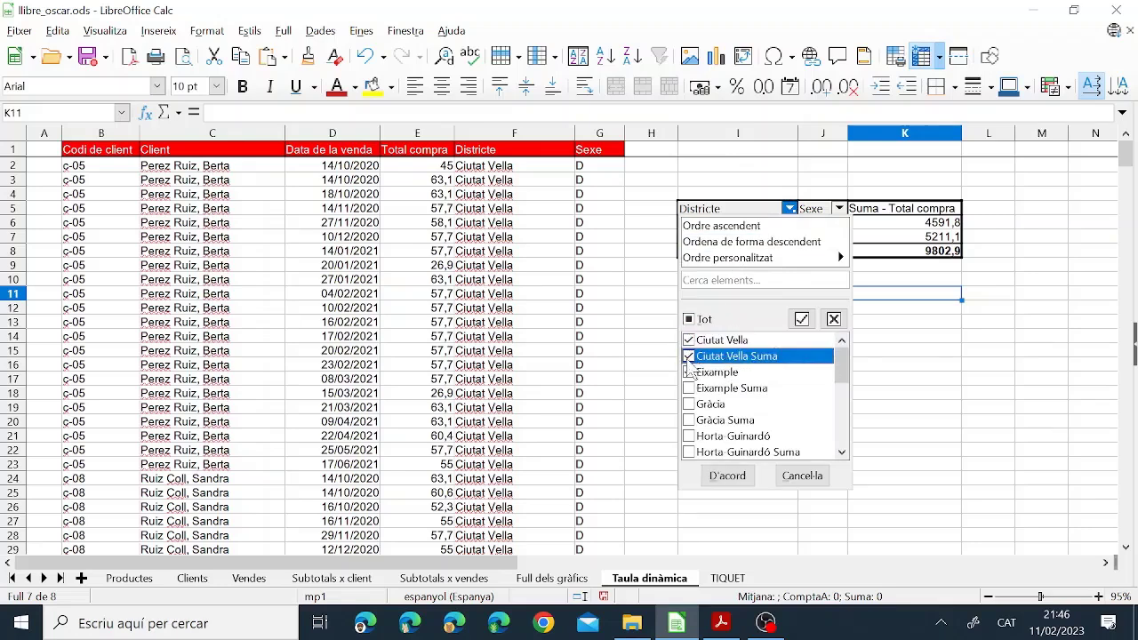
left_click(689, 373)
left_click(727, 476)
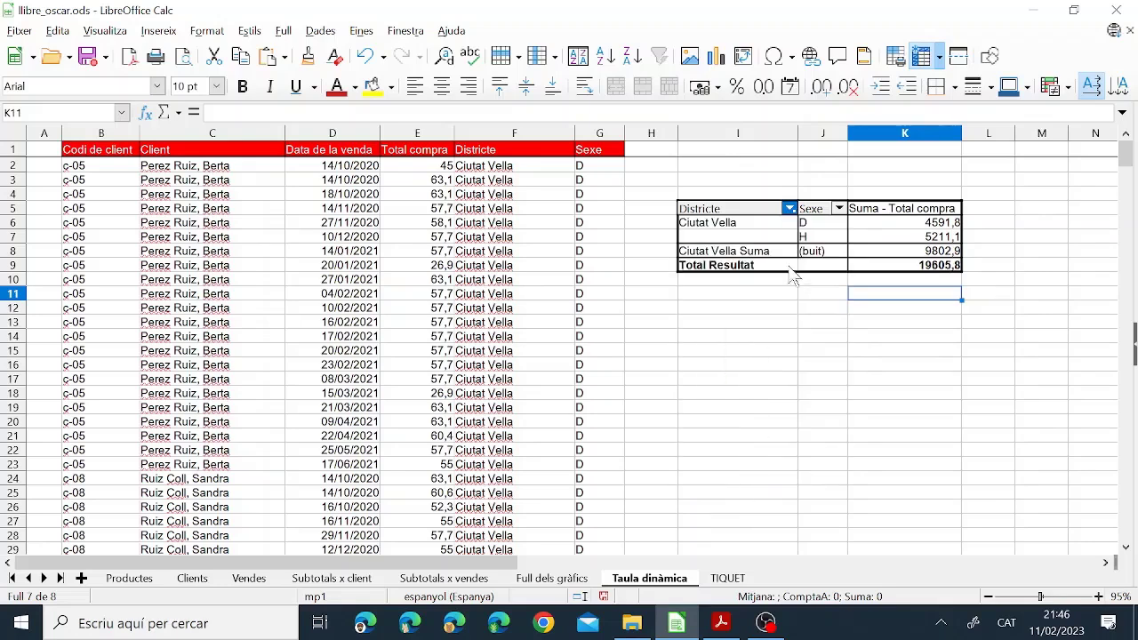
Change the Districte filter to show only Eixample and Eixample Suma
left_click(789, 208)
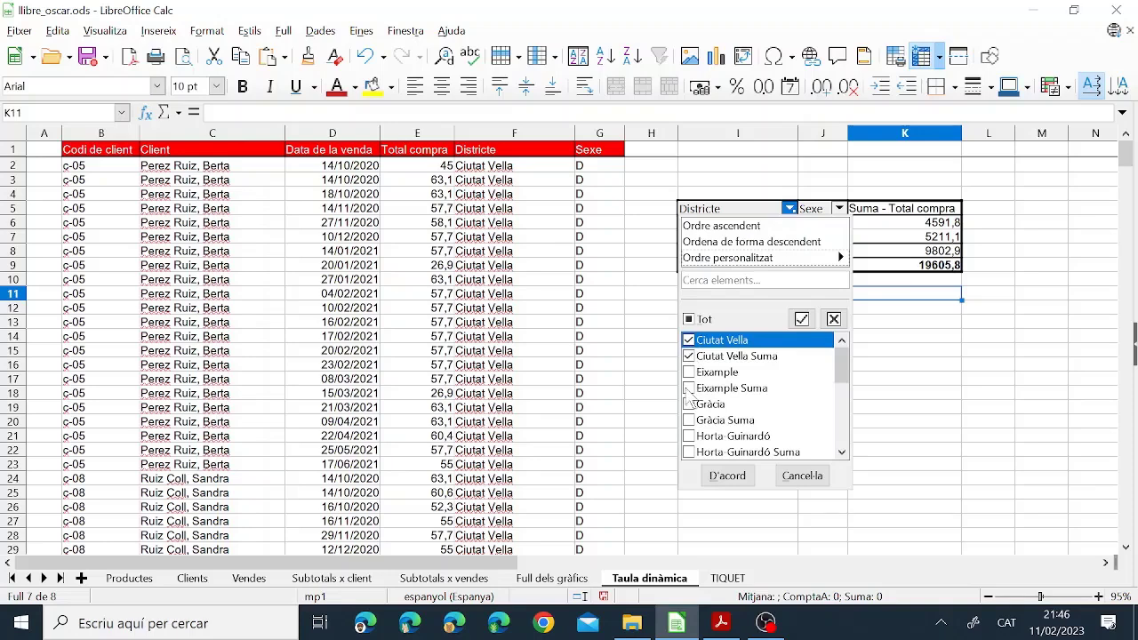
left_click(689, 372)
left_click(689, 389)
left_click(689, 356)
left_click(689, 340)
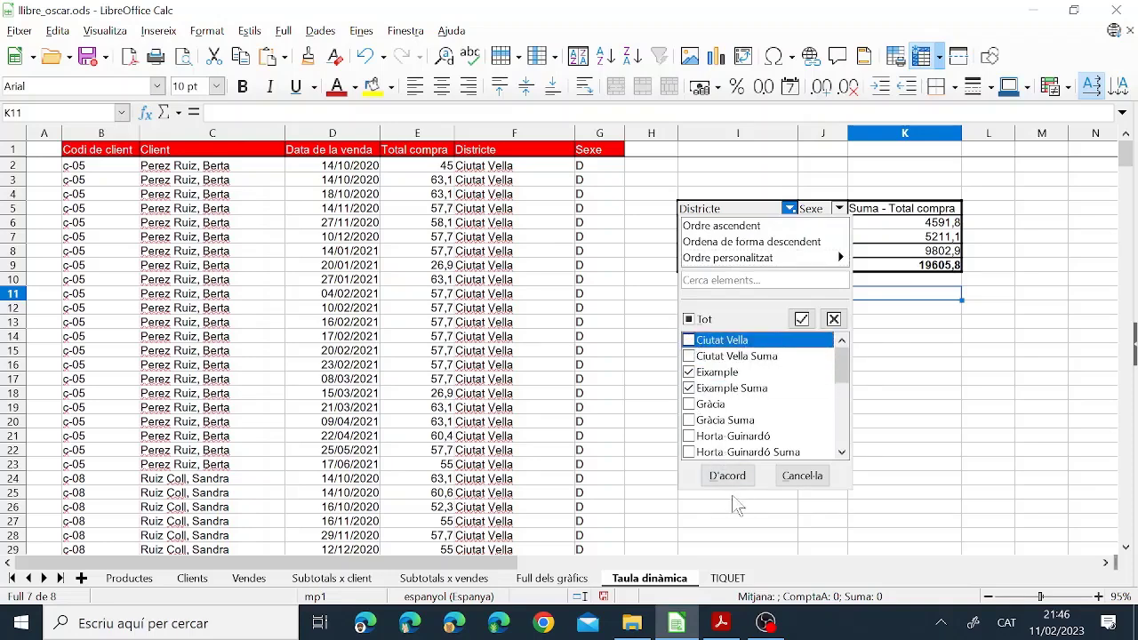
left_click(728, 476)
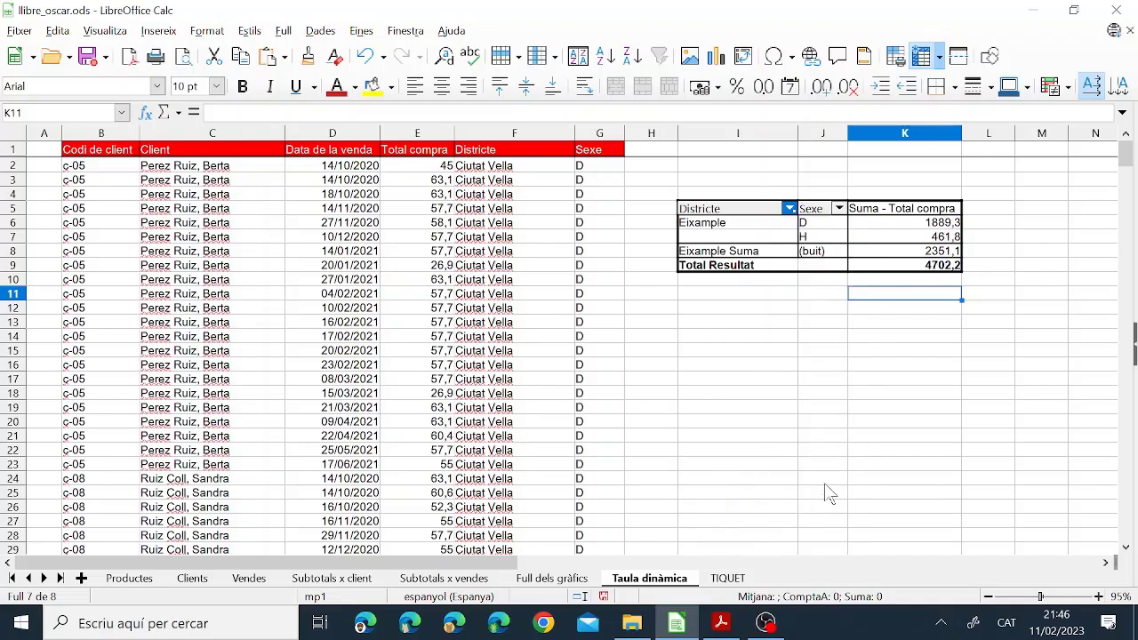
Read the Macro1 and Macro2 requirements in Apartat 3 of the exercise PDF, returning to the Calc workbook
left_click(722, 622)
scroll(382, 411, "down", 1)
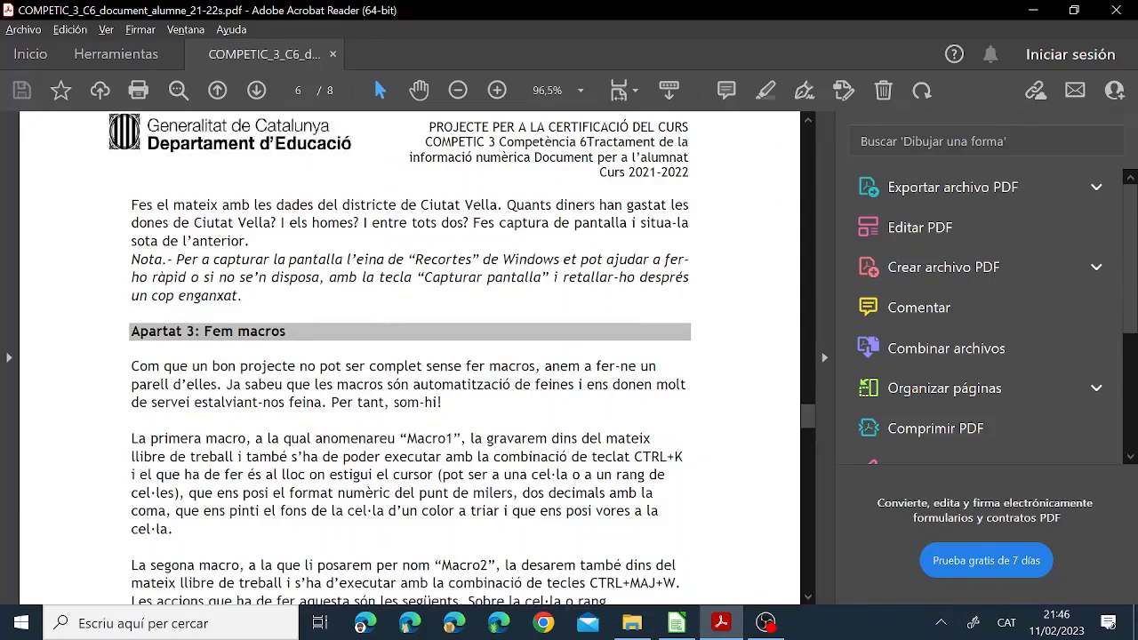
left_click(677, 623)
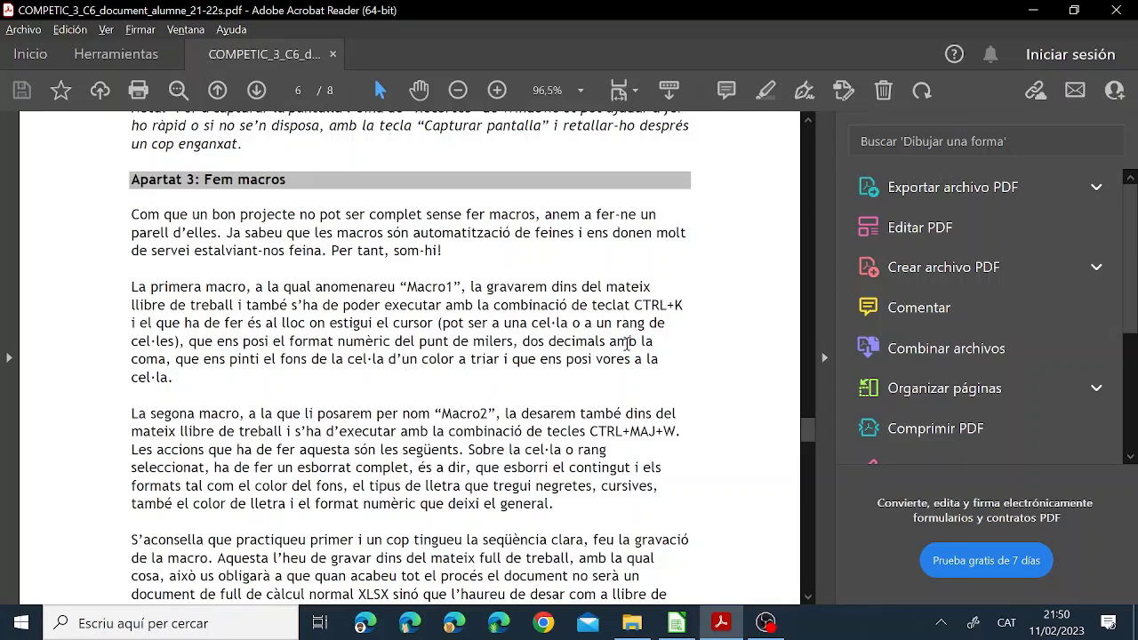
left_click(677, 623)
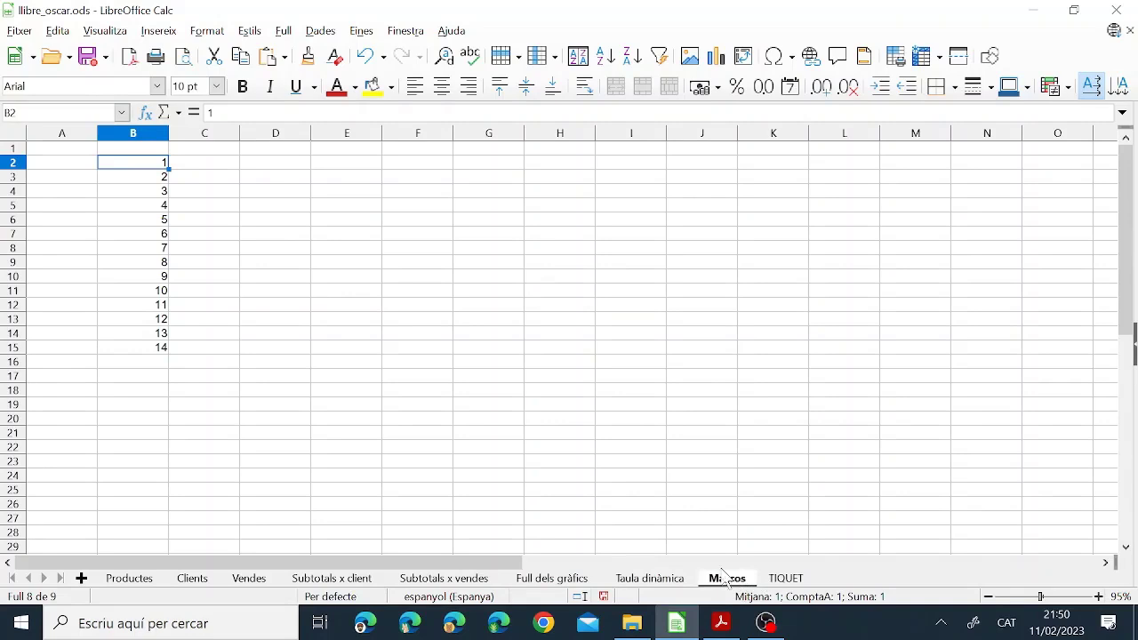
Clear the sample numbers in B2:B15 of the Macros sheet and enter 100000,22 in cell B1
left_click_drag(152, 168, 158, 350)
key("Delete")
key("Up")
type("100000,22")
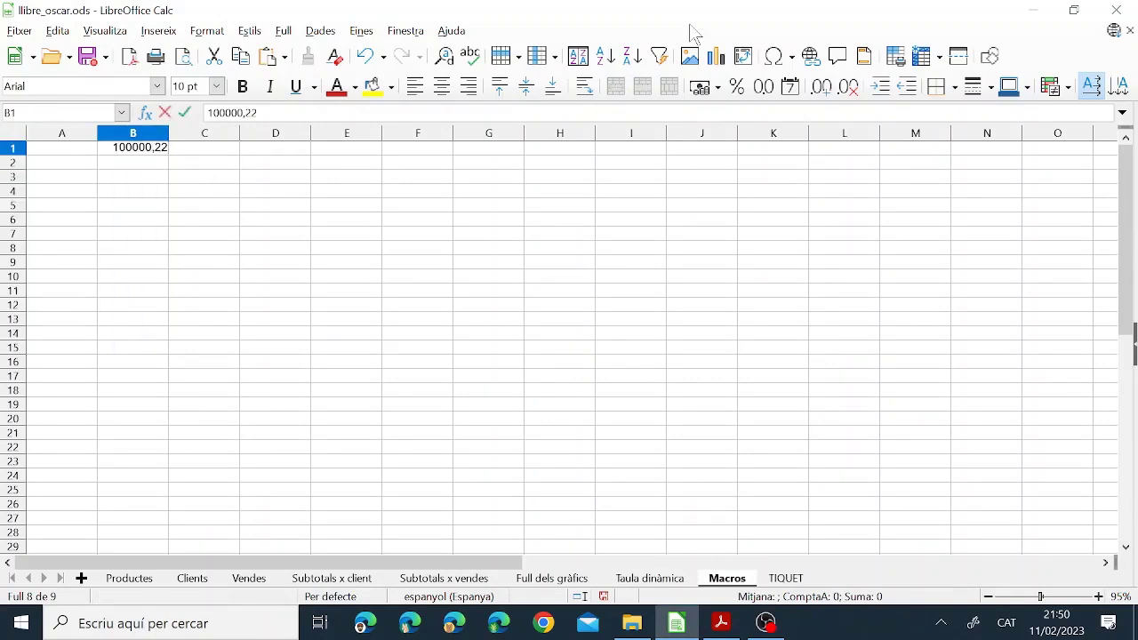
key("Return")
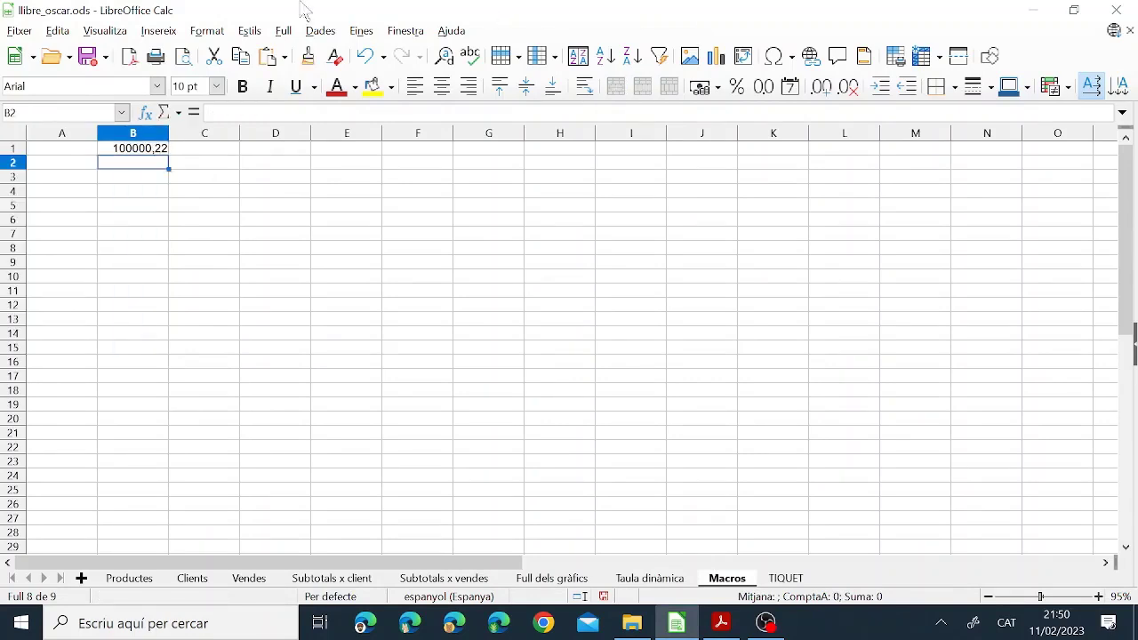
Fill the value in B1 down as a series through cell B14
left_click(159, 154)
left_click_drag(169, 152, 168, 342)
left_click(151, 277)
left_click(274, 304)
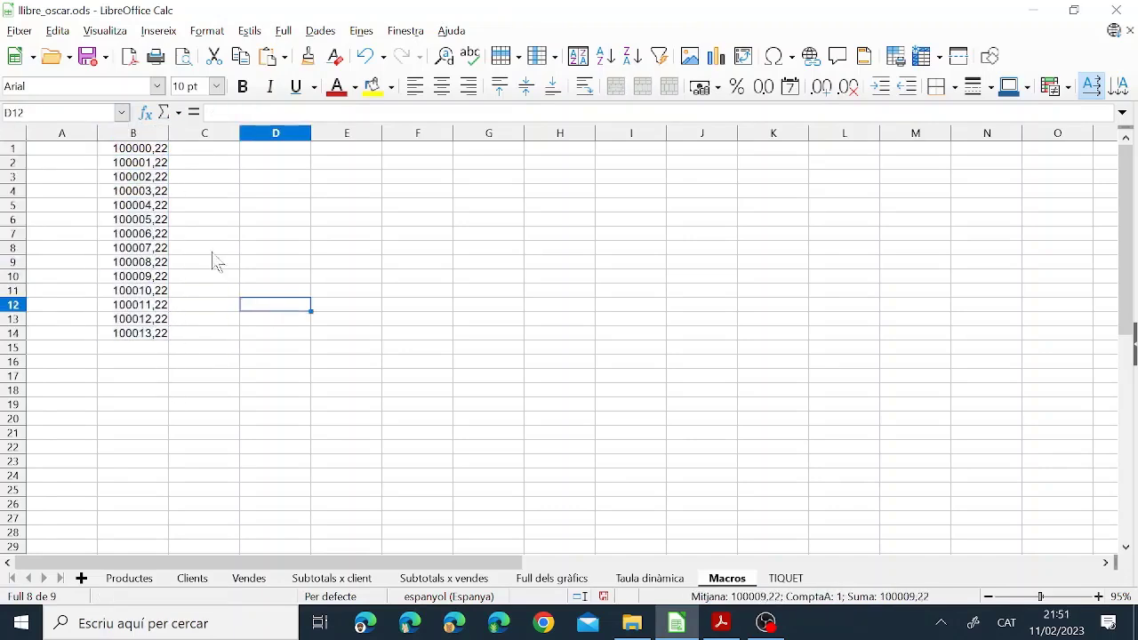
Select cell B1 and enable macro recording in the advanced LibreOffice options
left_click(150, 150)
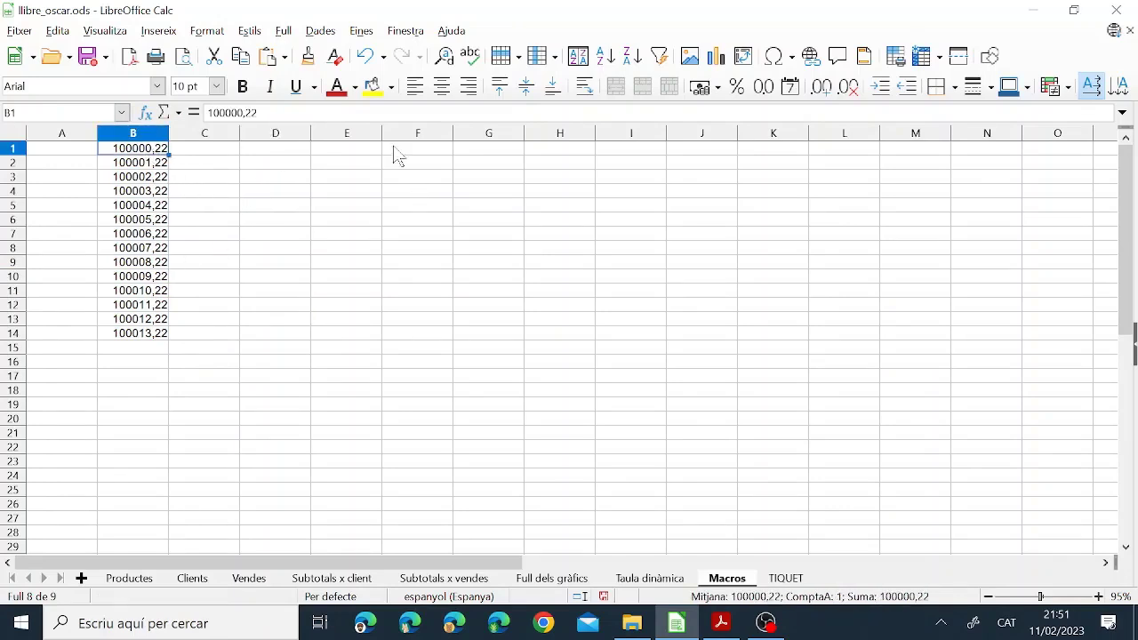
left_click(361, 31)
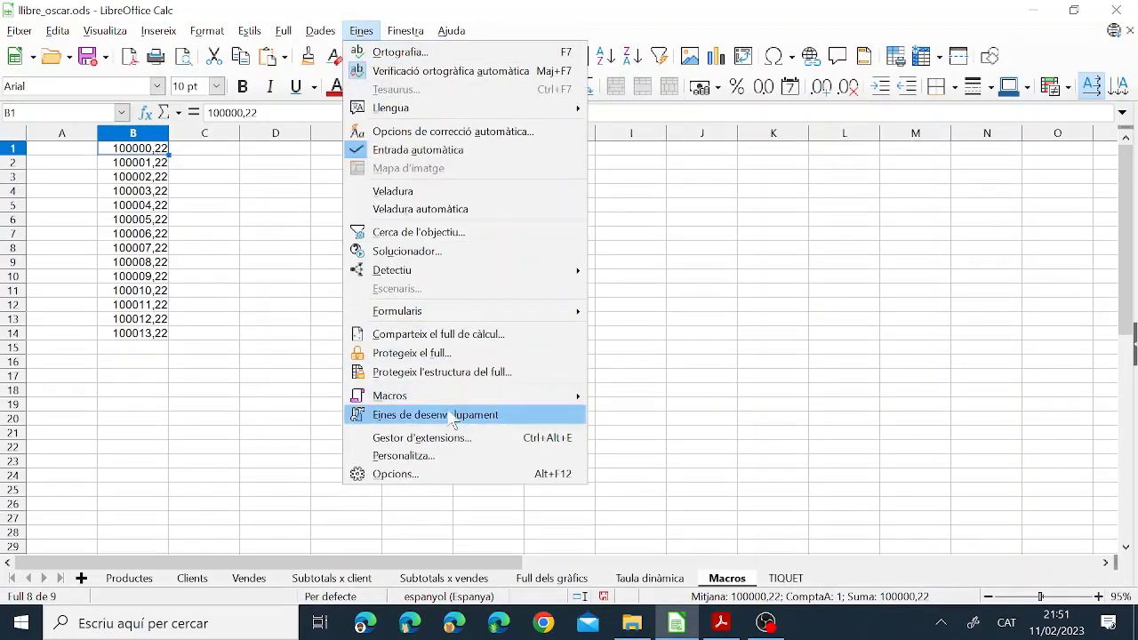
mouse_move(457, 399)
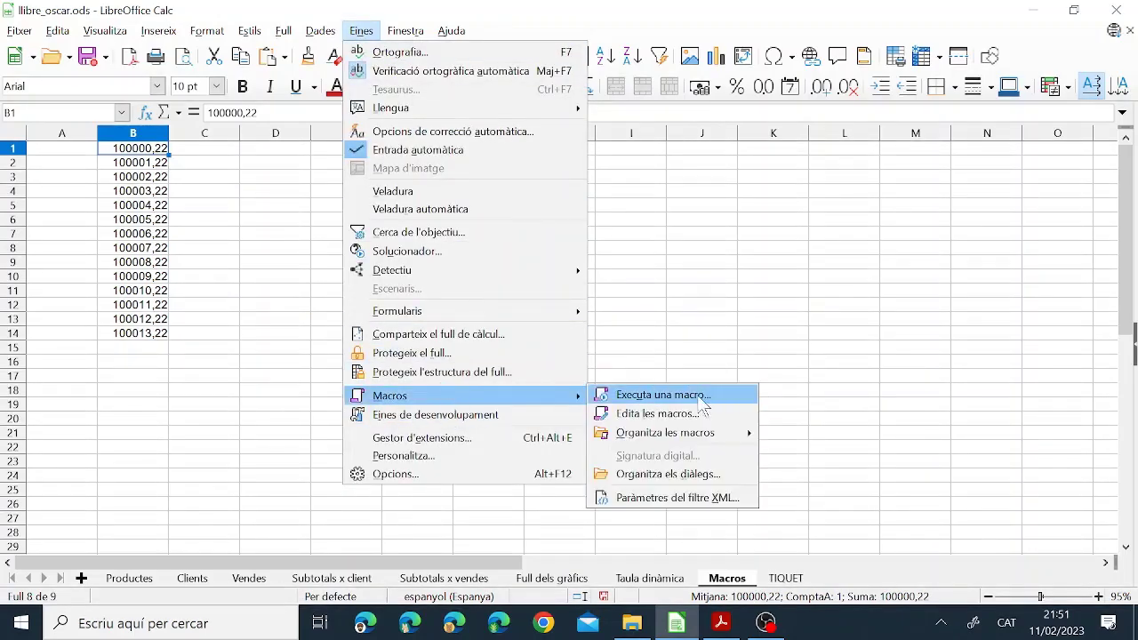
left_click(396, 474)
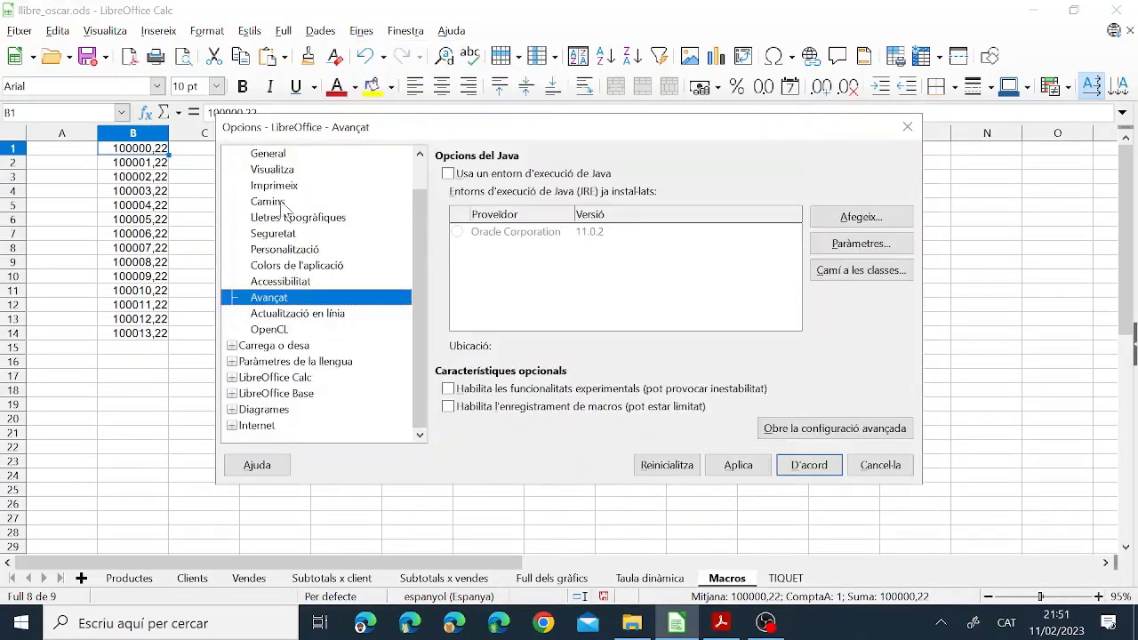
scroll(284, 160, "up", 1)
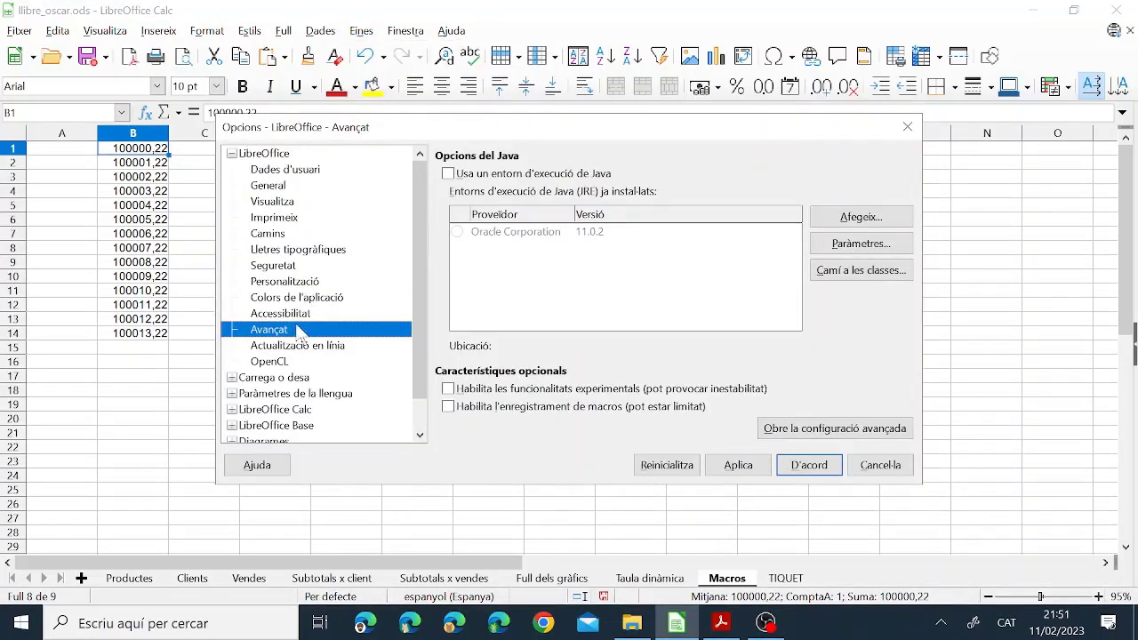
left_click(448, 407)
left_click(810, 465)
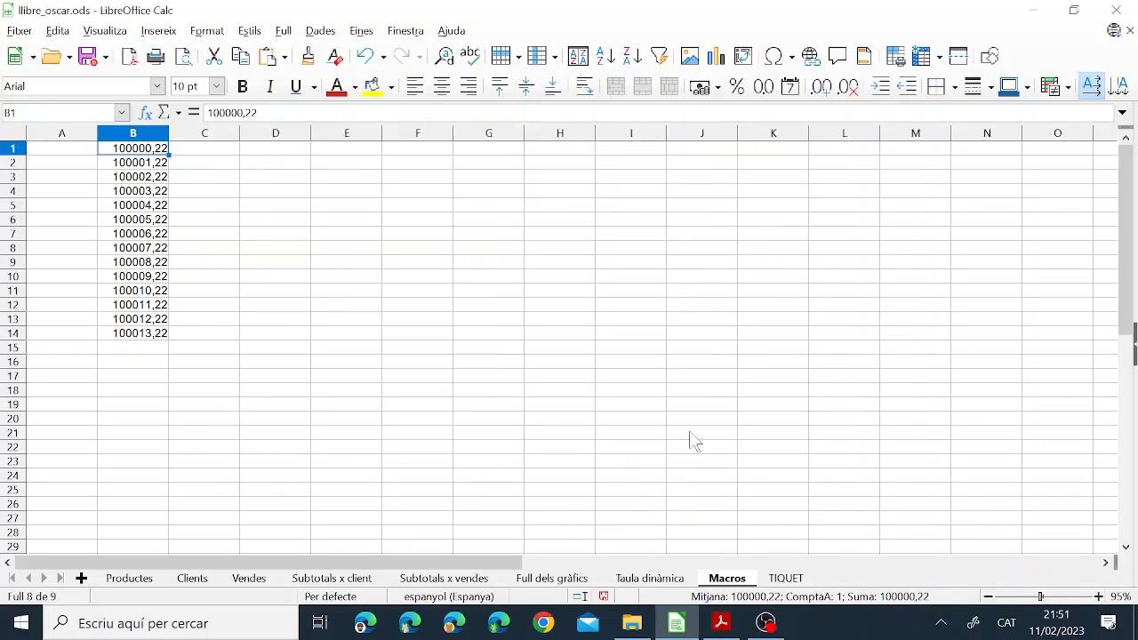
Set the macro security level to Mitjana in the LibreOffice security options and apply it
left_click(373, 33)
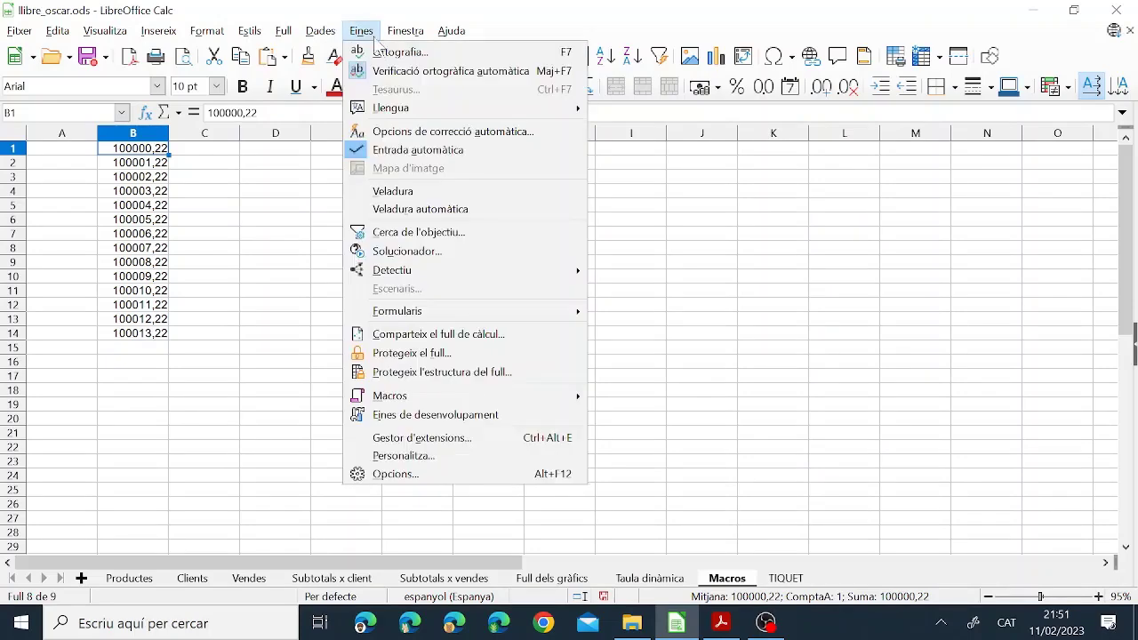
mouse_move(469, 400)
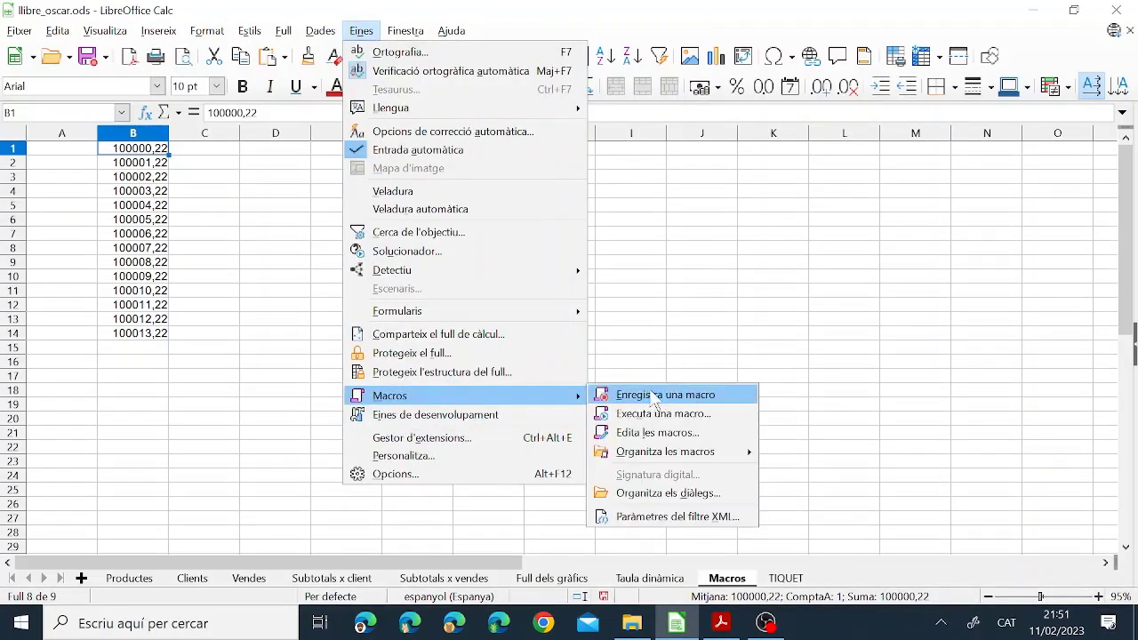
left_click(413, 475)
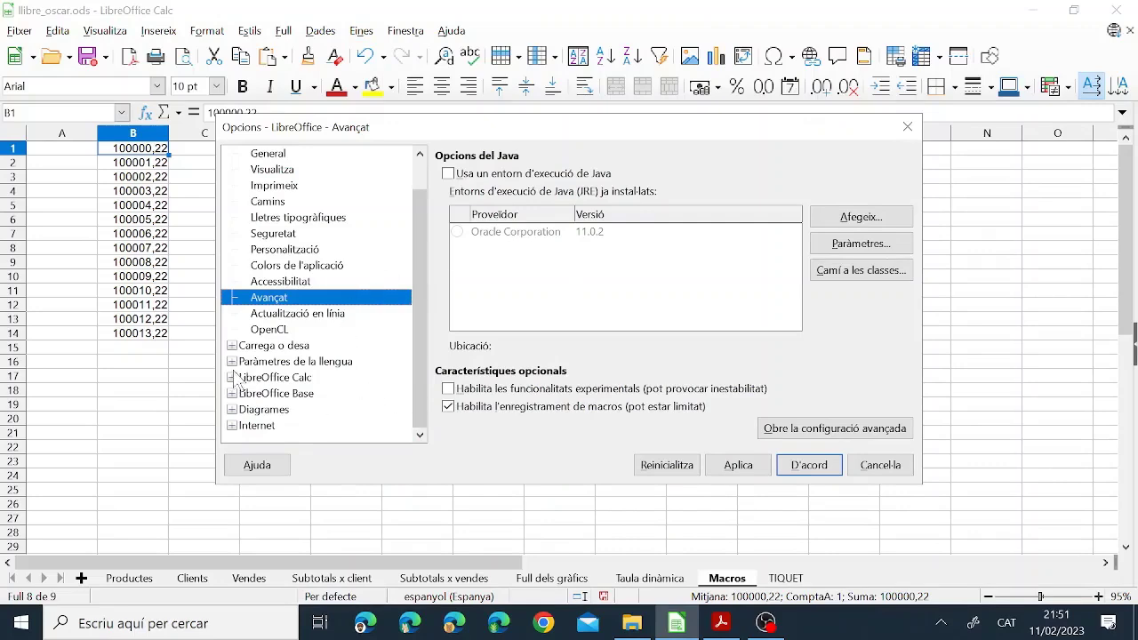
left_click(271, 234)
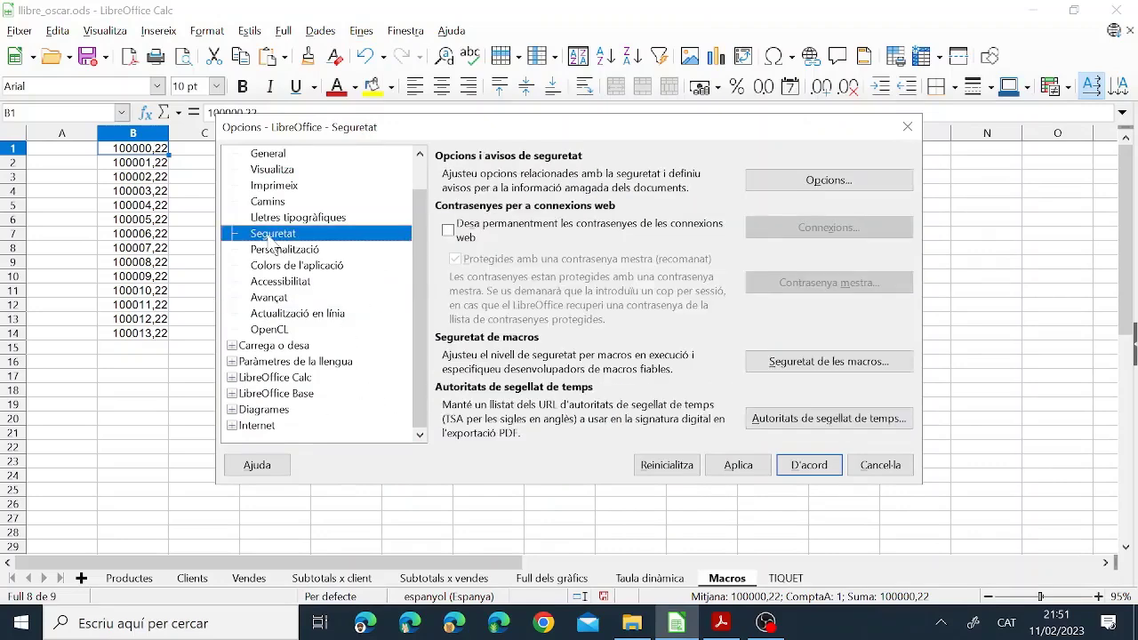
left_click(831, 362)
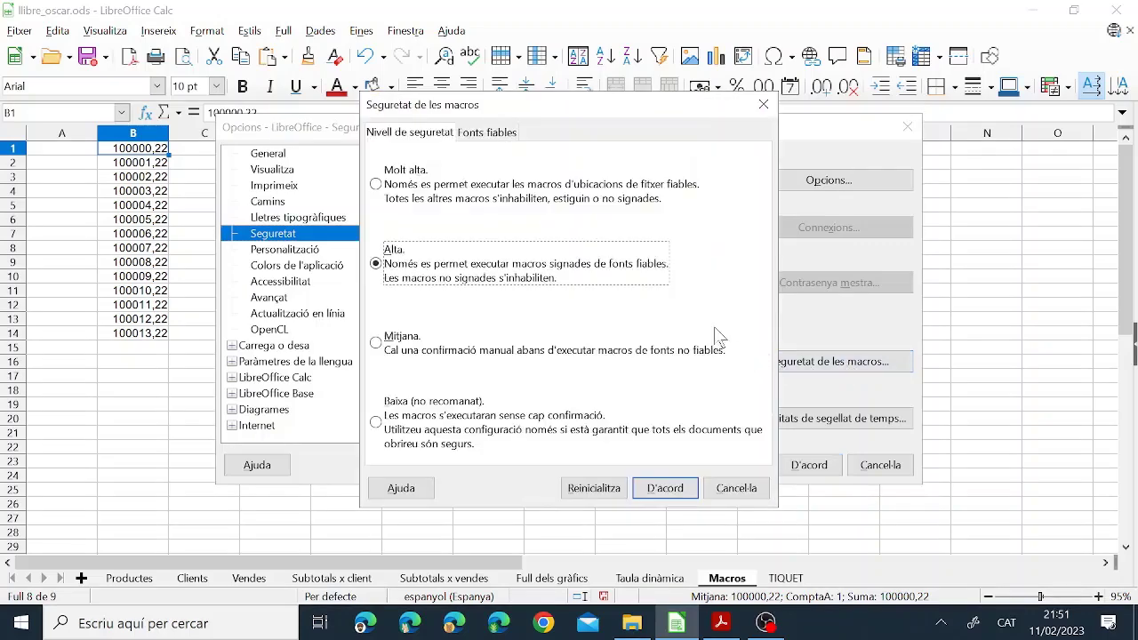
left_click(376, 342)
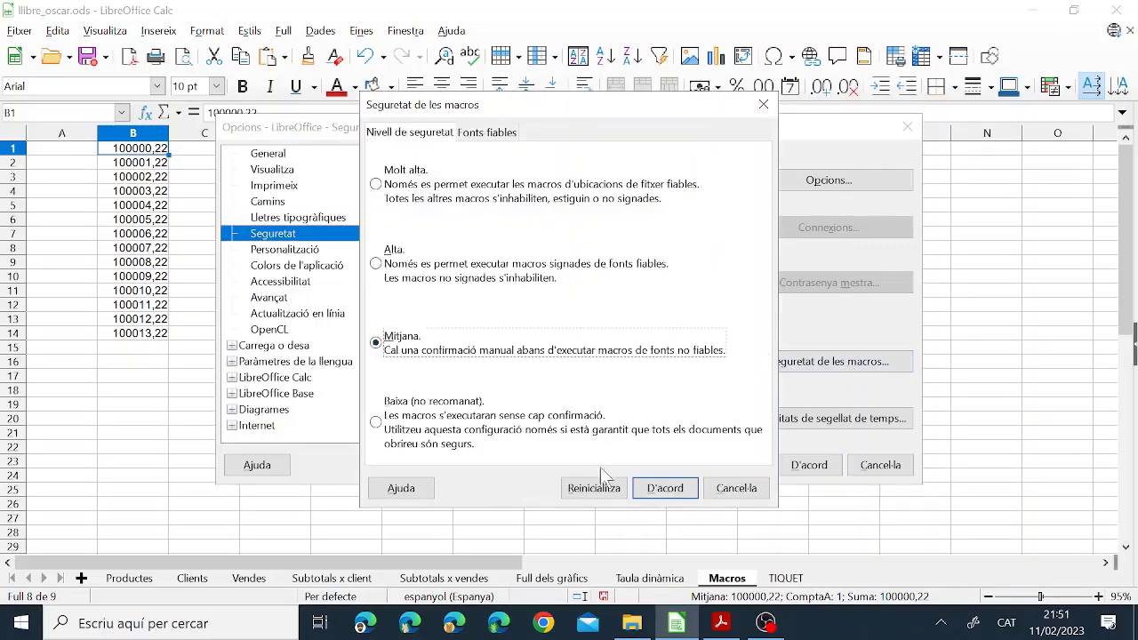
left_click(655, 491)
left_click(814, 471)
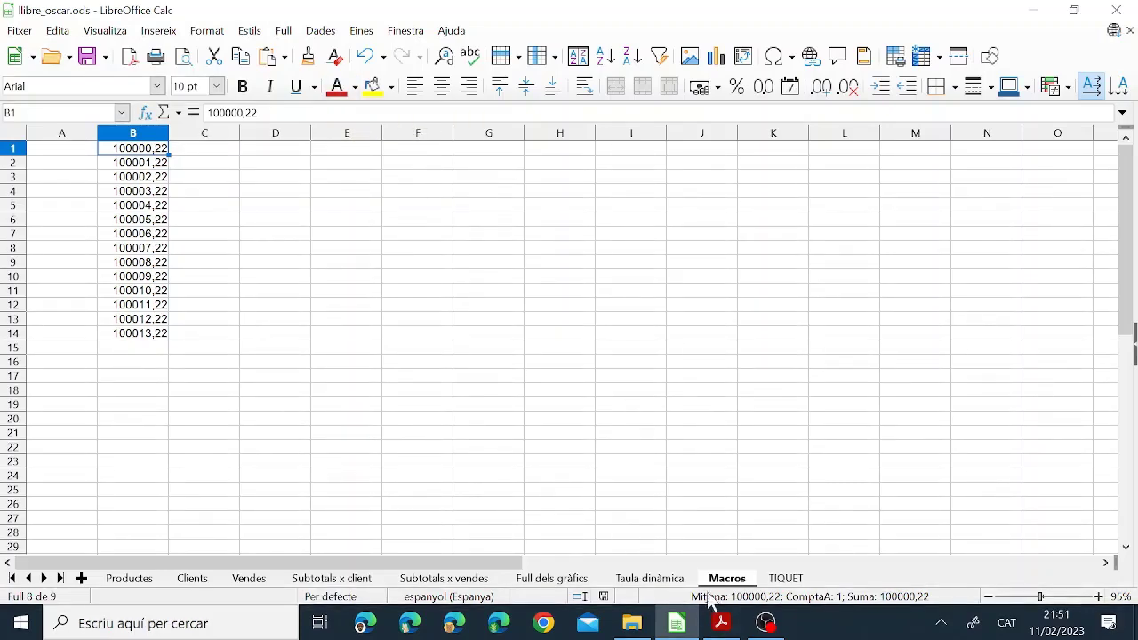
Review the Macro1 instructions in the PDF, then start recording a macro with B1 selected, moving the recording toolbar clear of the data
left_click(716, 625)
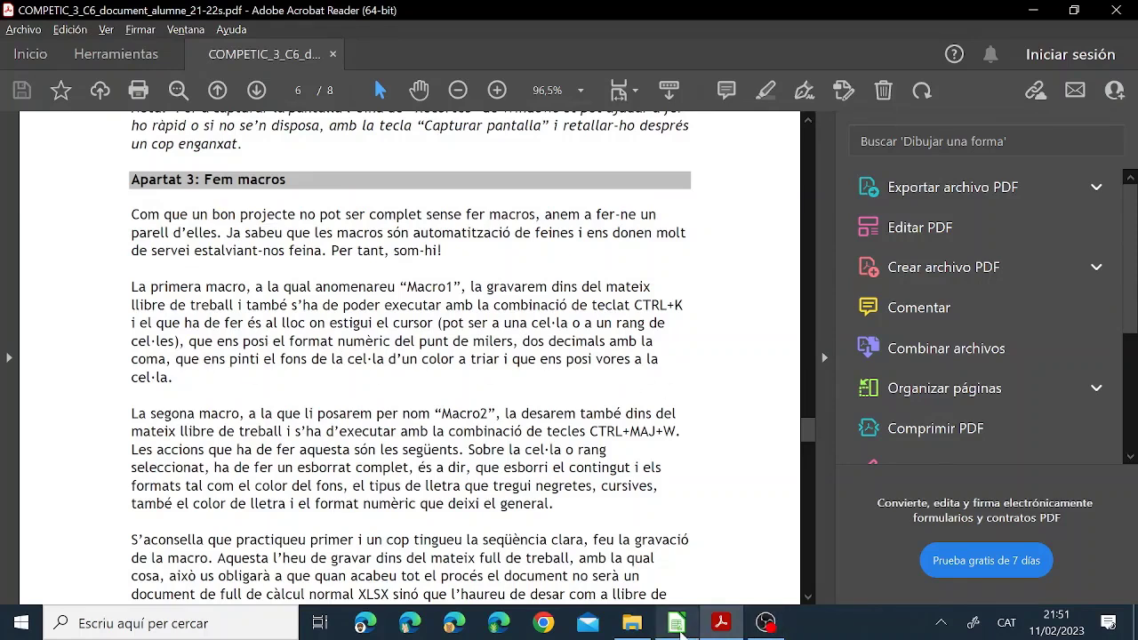
left_click(677, 623)
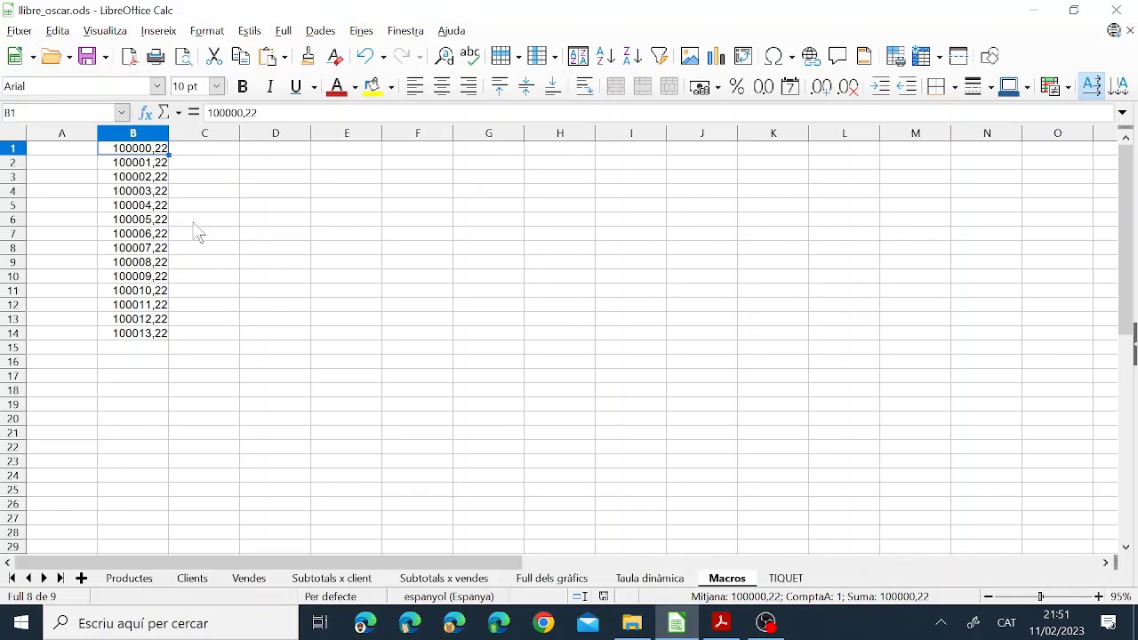
left_click(361, 30)
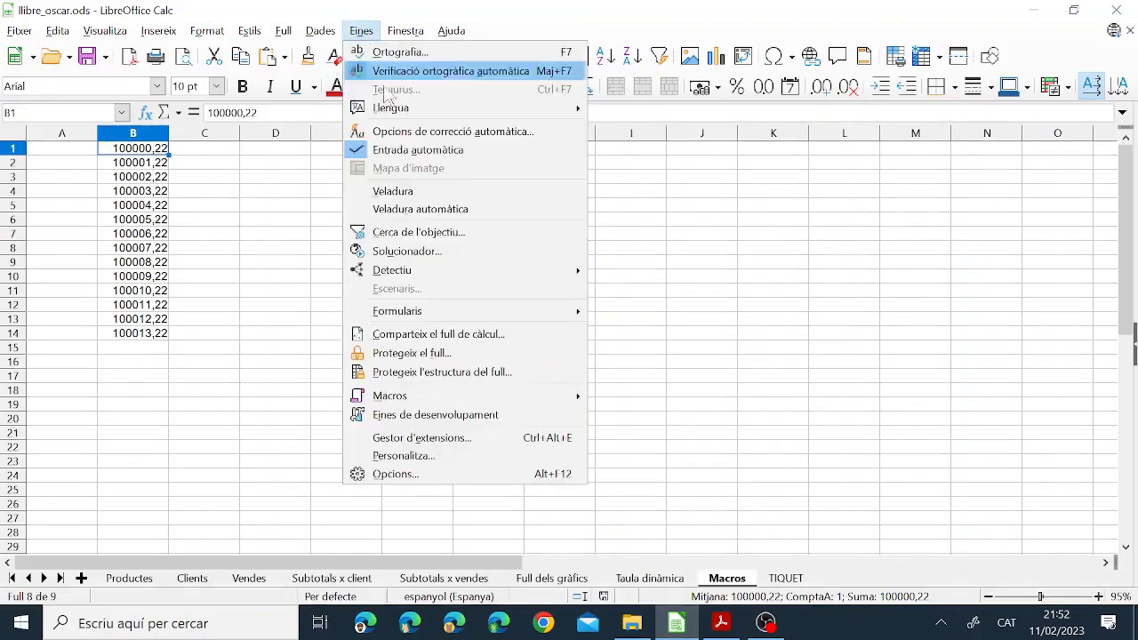
mouse_move(472, 395)
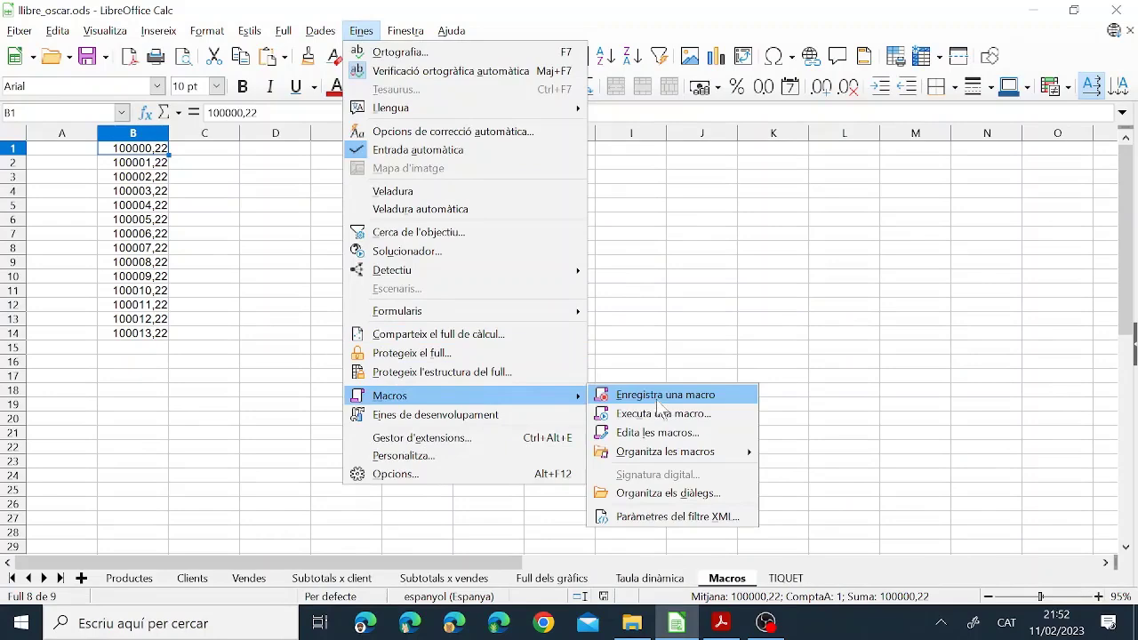
left_click(658, 400)
left_click_drag(111, 131, 524, 203)
Set the number format of B1 to use a thousands separator and 2 decimal places
left_click(206, 30)
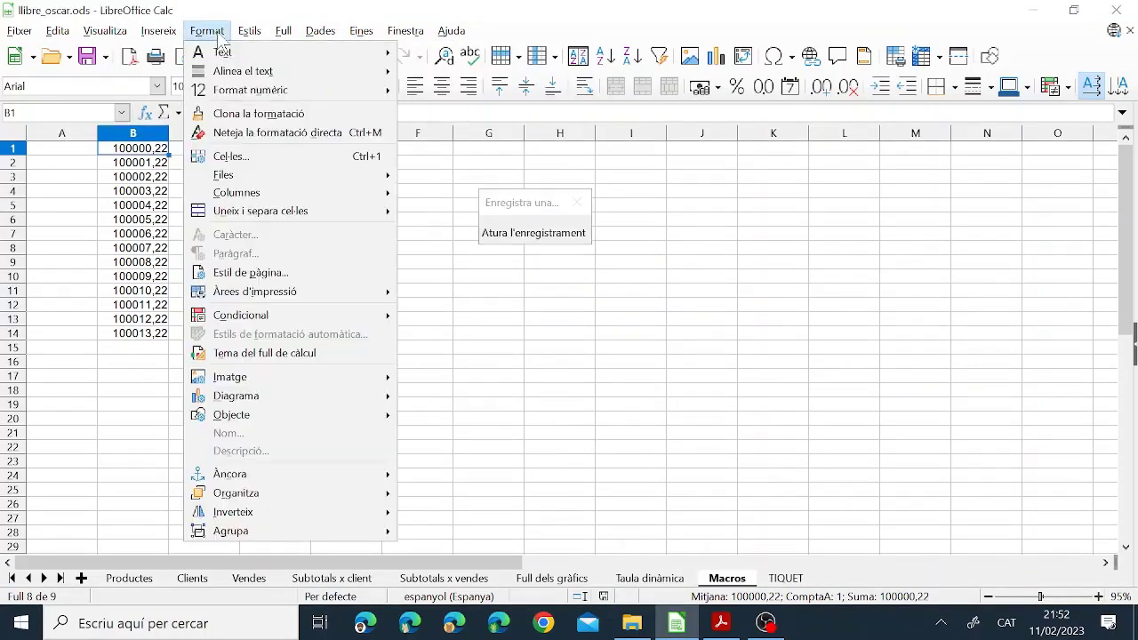
left_click(252, 157)
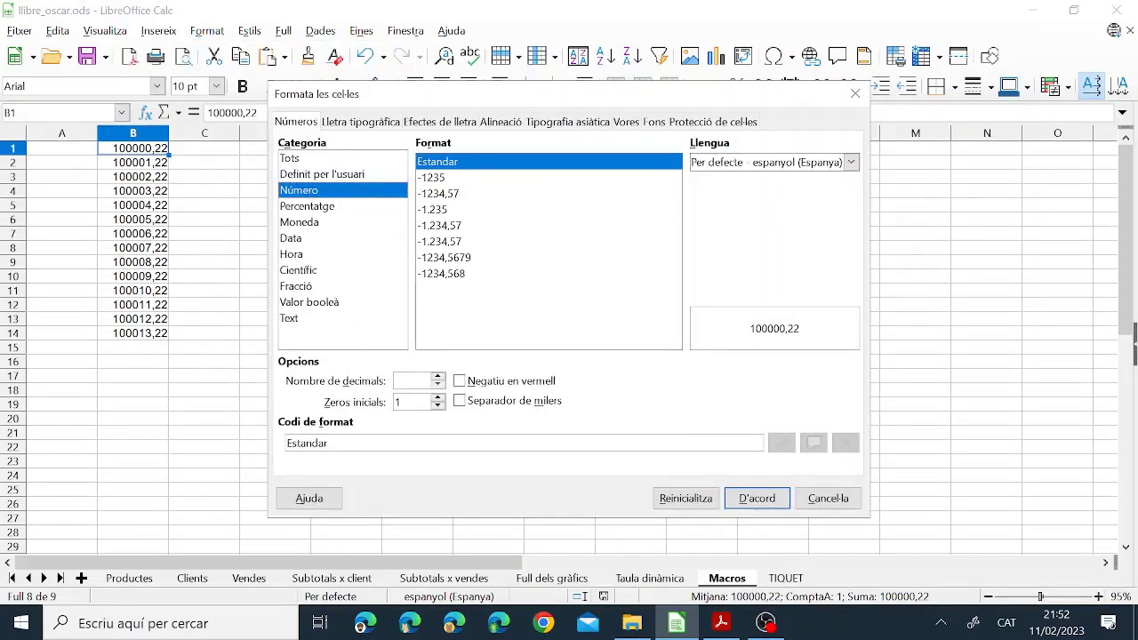
left_click(504, 405)
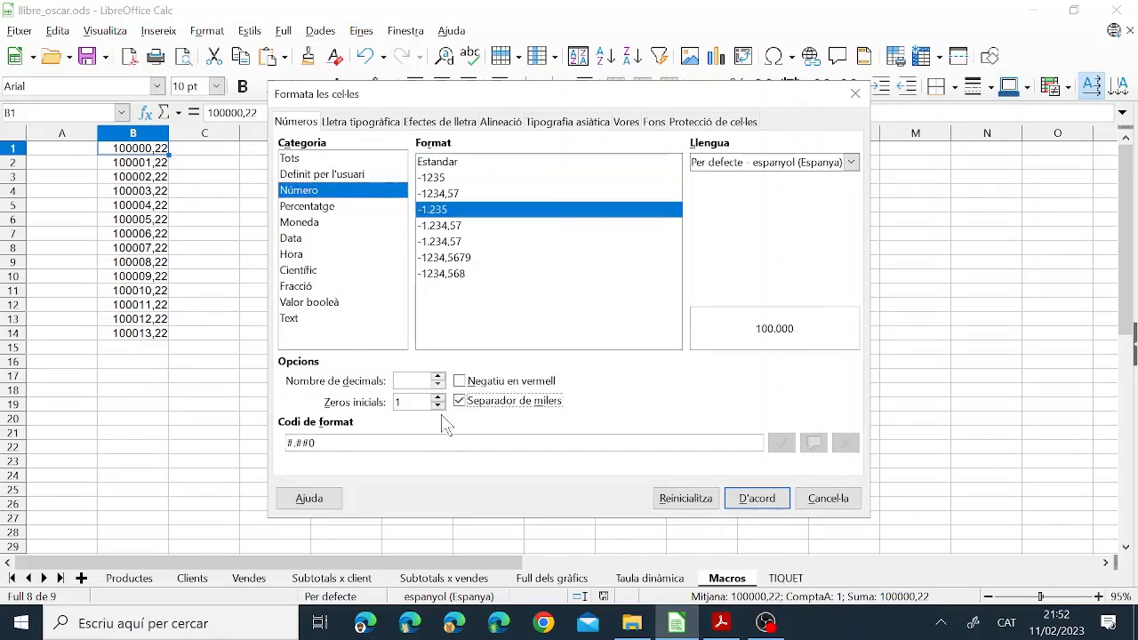
left_click(438, 377)
left_click(438, 377)
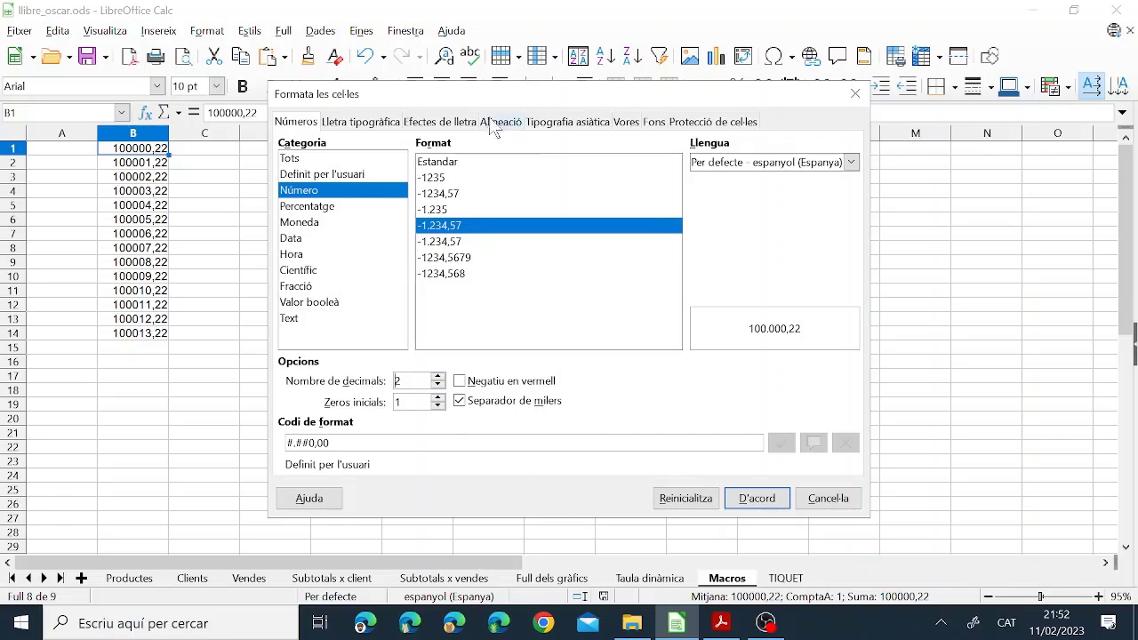
Add an outer box border and a yellow (ffff00) background to B1 and apply the cell formatting
left_click(625, 124)
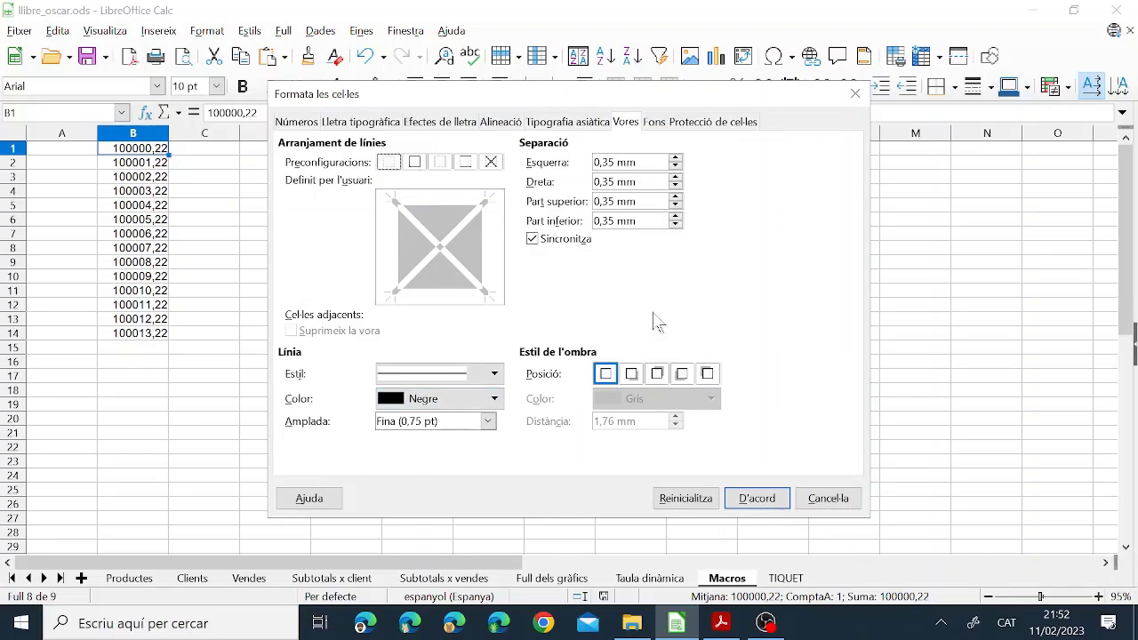
left_click(415, 164)
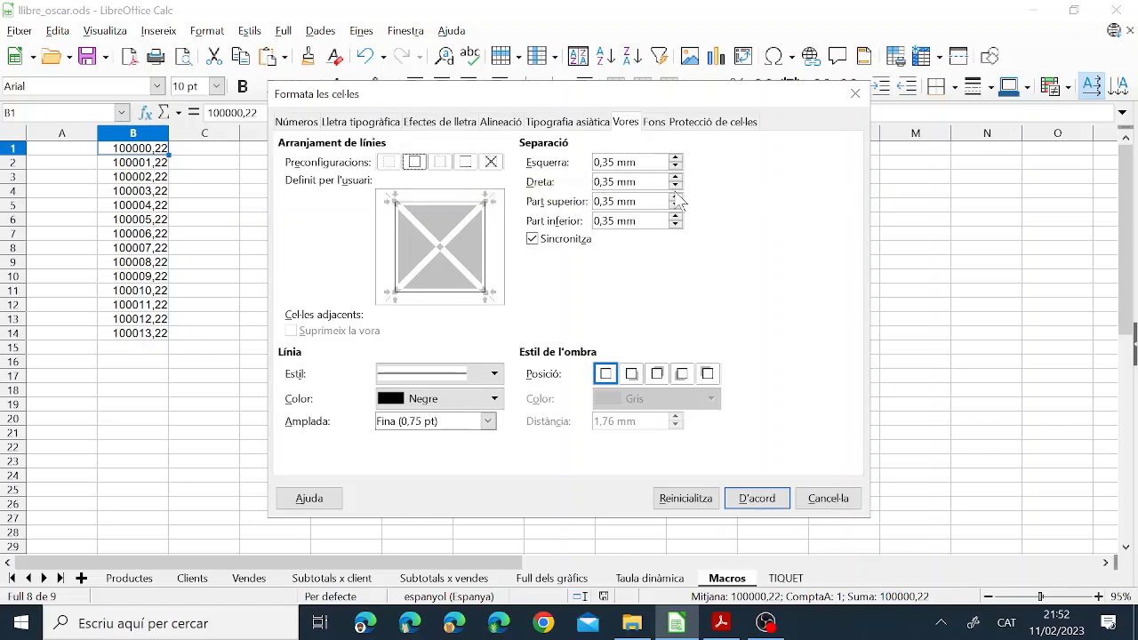
left_click(654, 122)
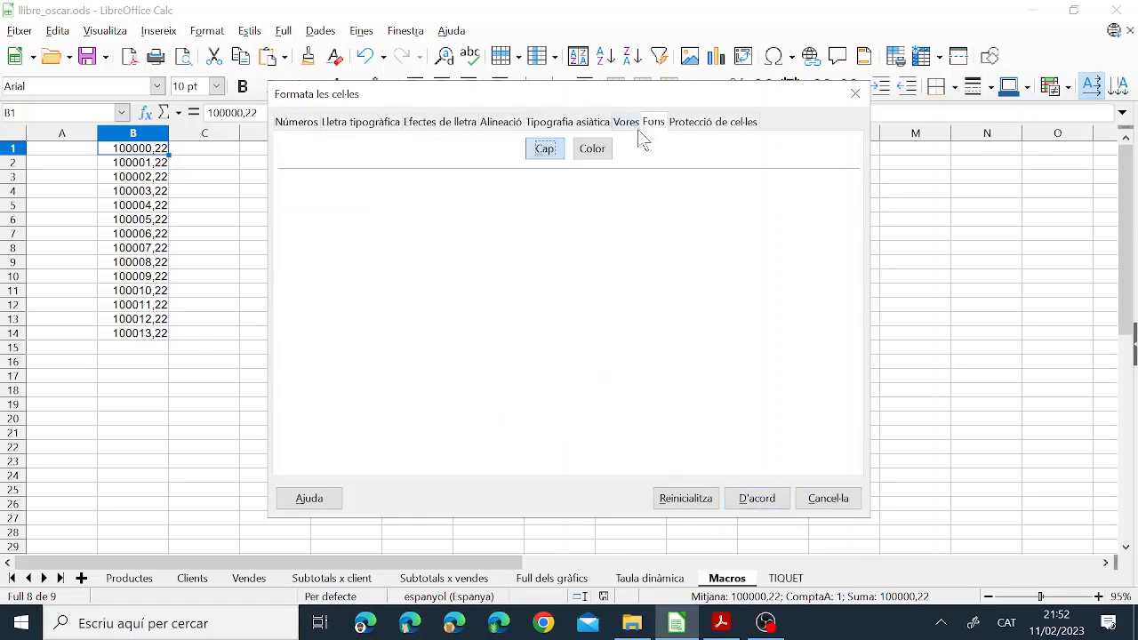
left_click(592, 151)
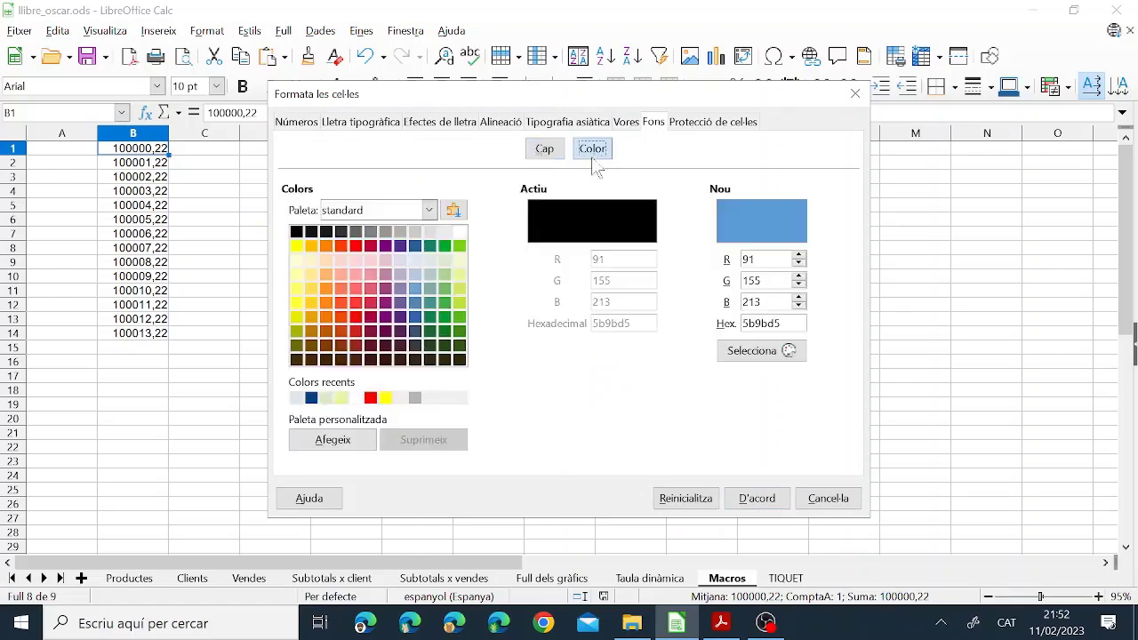
left_click(296, 246)
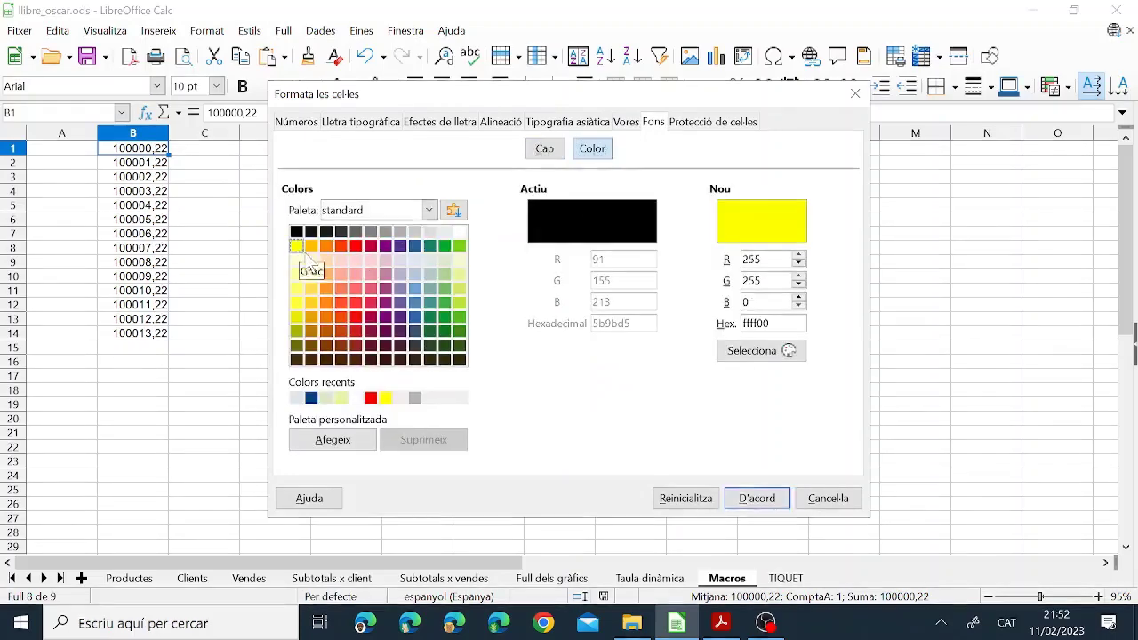
left_click(771, 508)
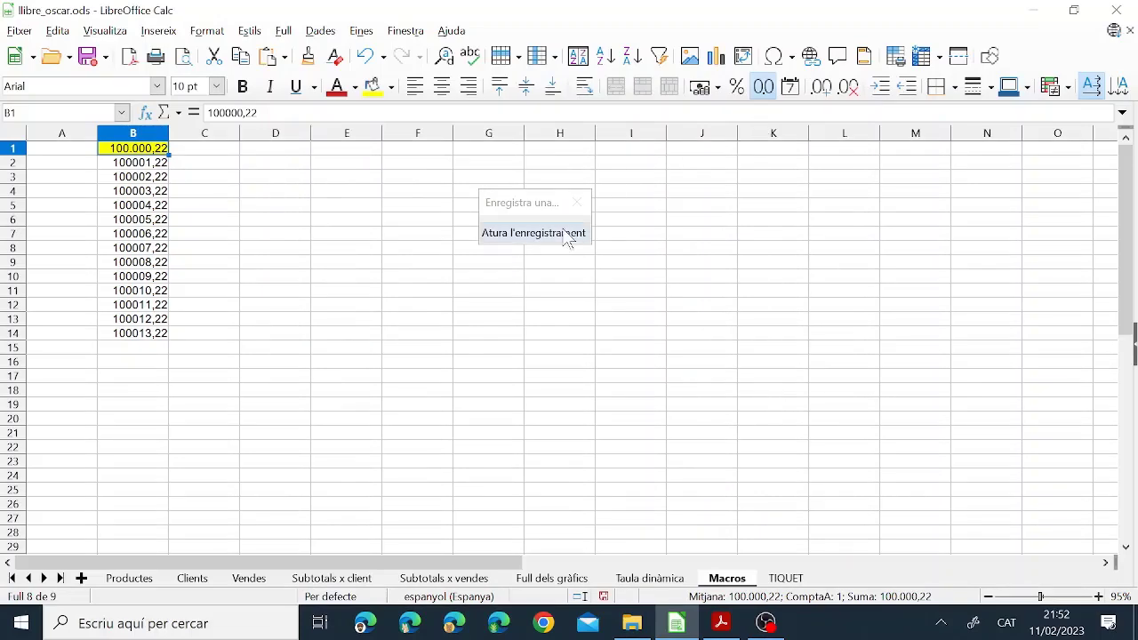
Stop the recording and save it as Macro1 in a new module Module1 of the Standard library in llibre_oscar.ods
left_click(498, 234)
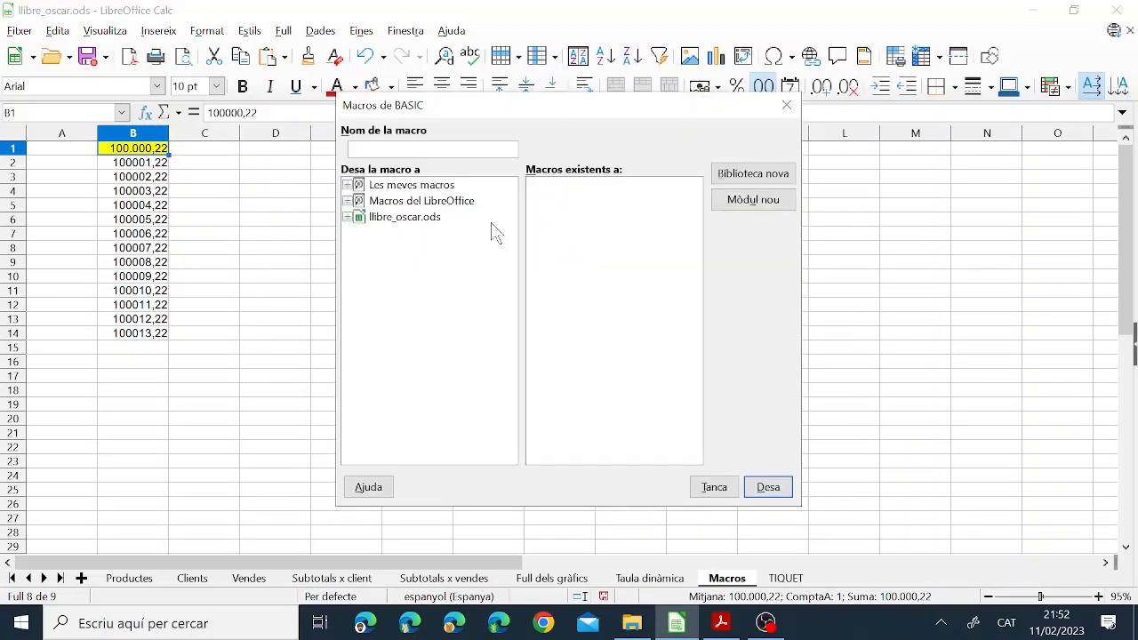
left_click(404, 218)
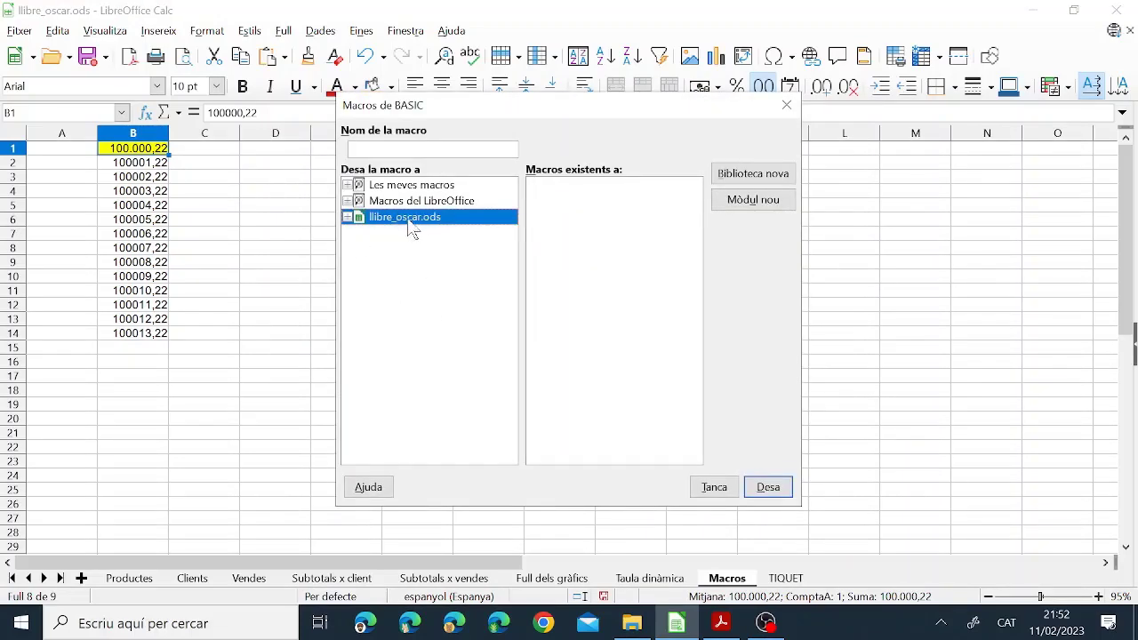
left_click(347, 218)
left_click(378, 237)
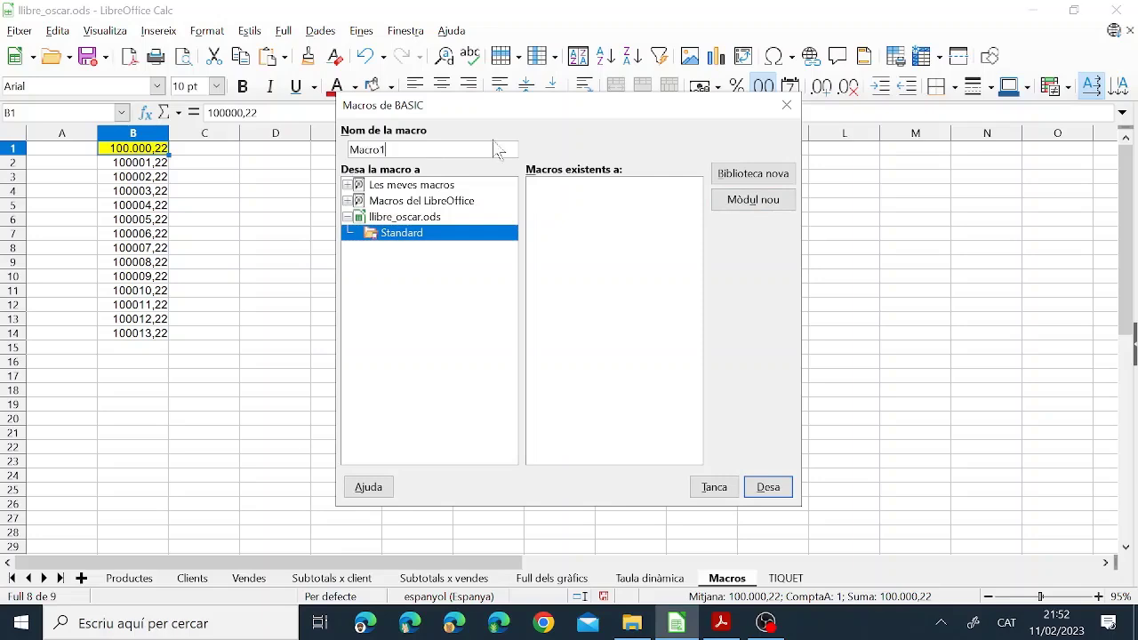
left_click(768, 487)
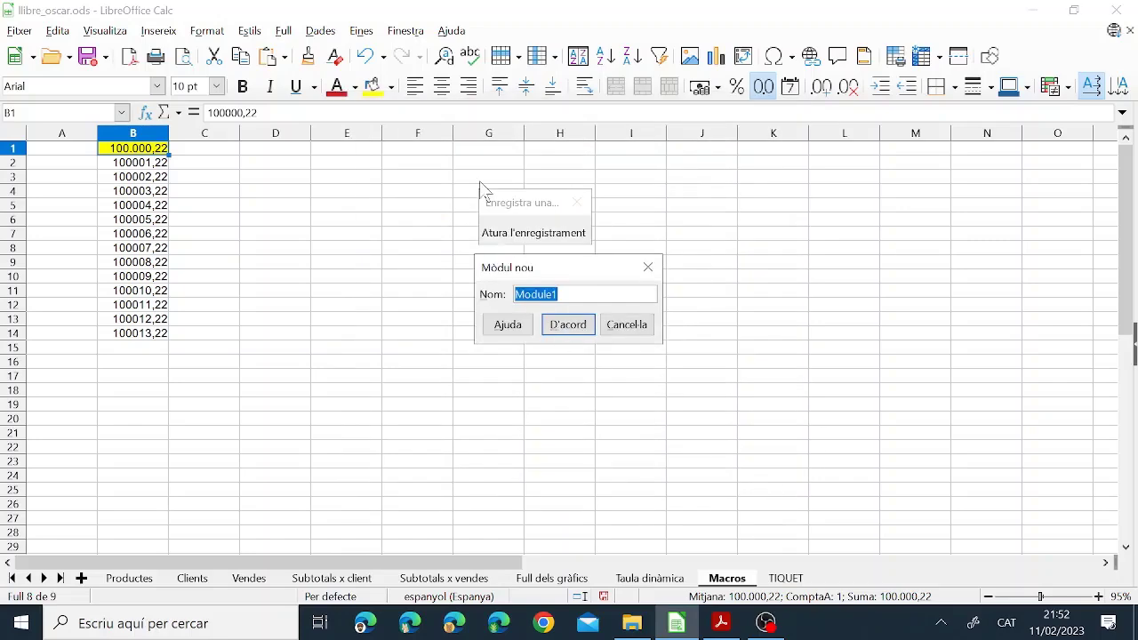
left_click_drag(580, 267, 786, 265)
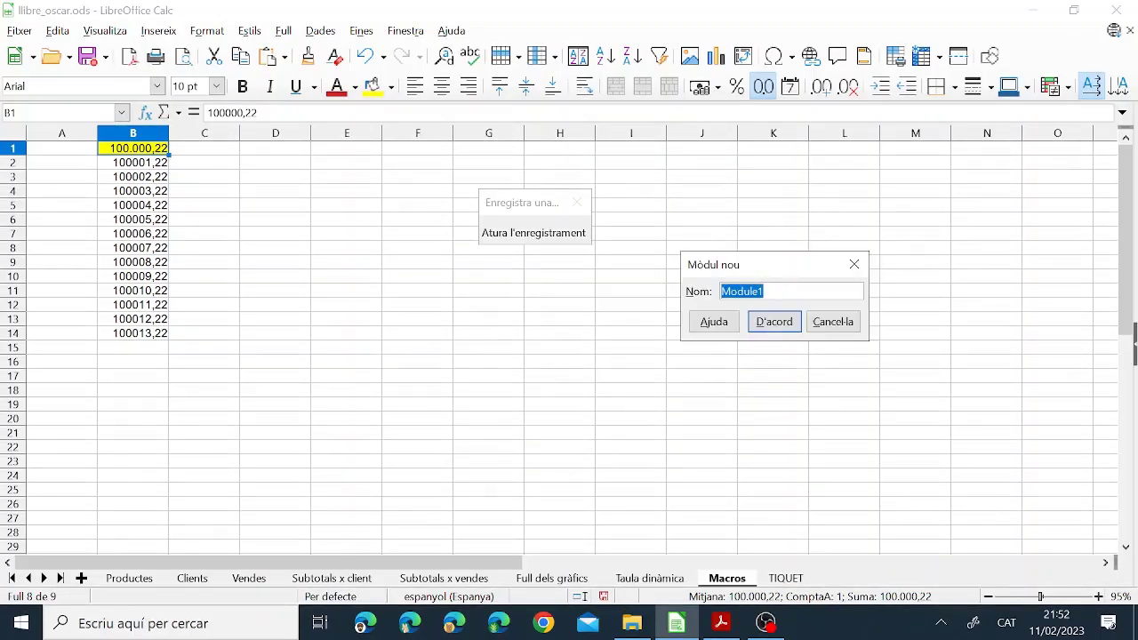
left_click(774, 322)
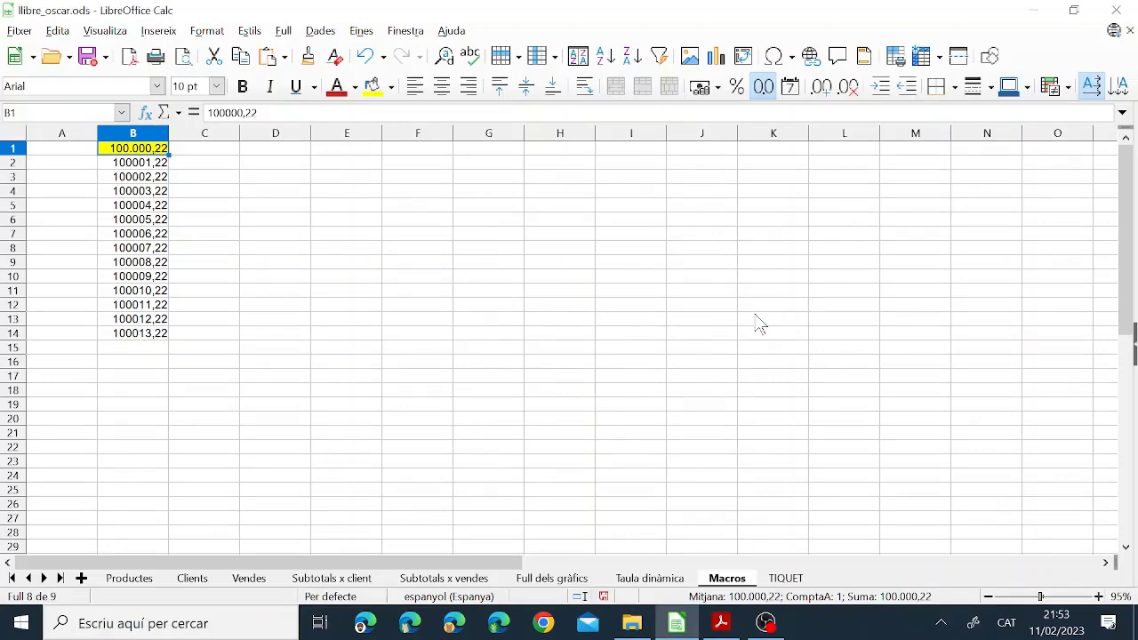
Check Module1 of llibre_oscar.ods in the BASIC macro organizer for the recorded macro, then close the organizer
left_click(362, 30)
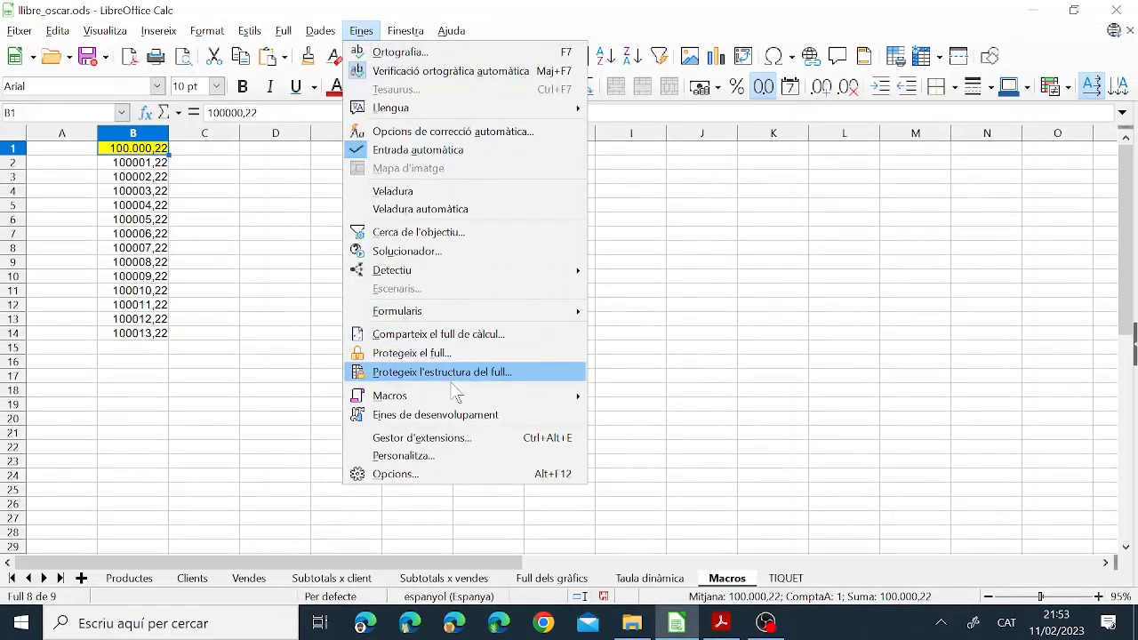
mouse_move(456, 397)
mouse_move(667, 453)
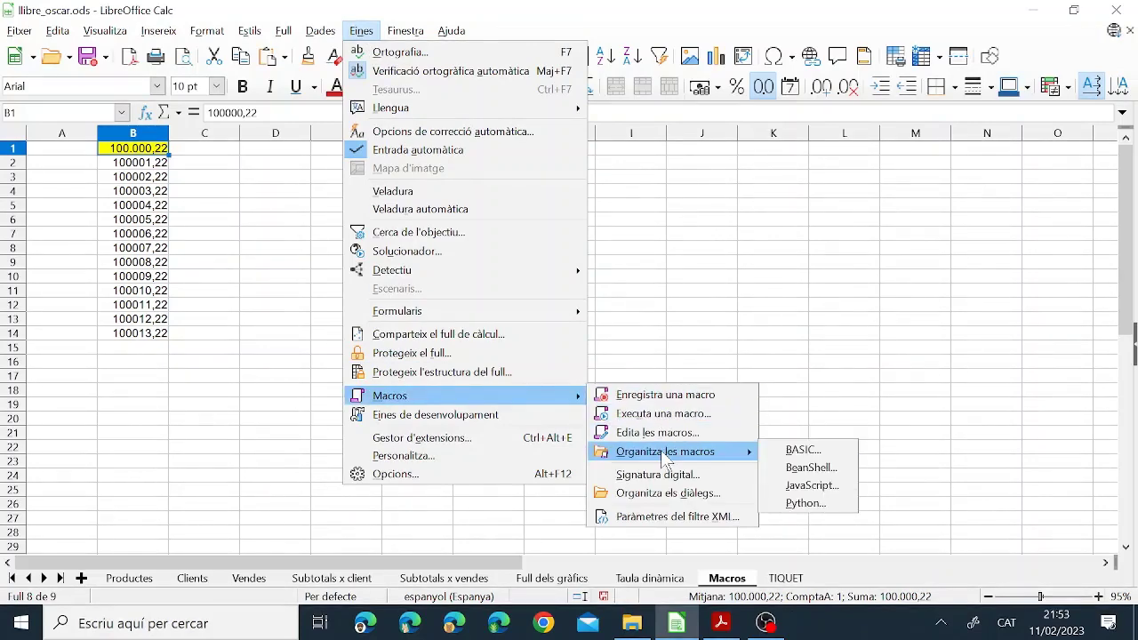
left_click(803, 451)
left_click(361, 233)
left_click(401, 254)
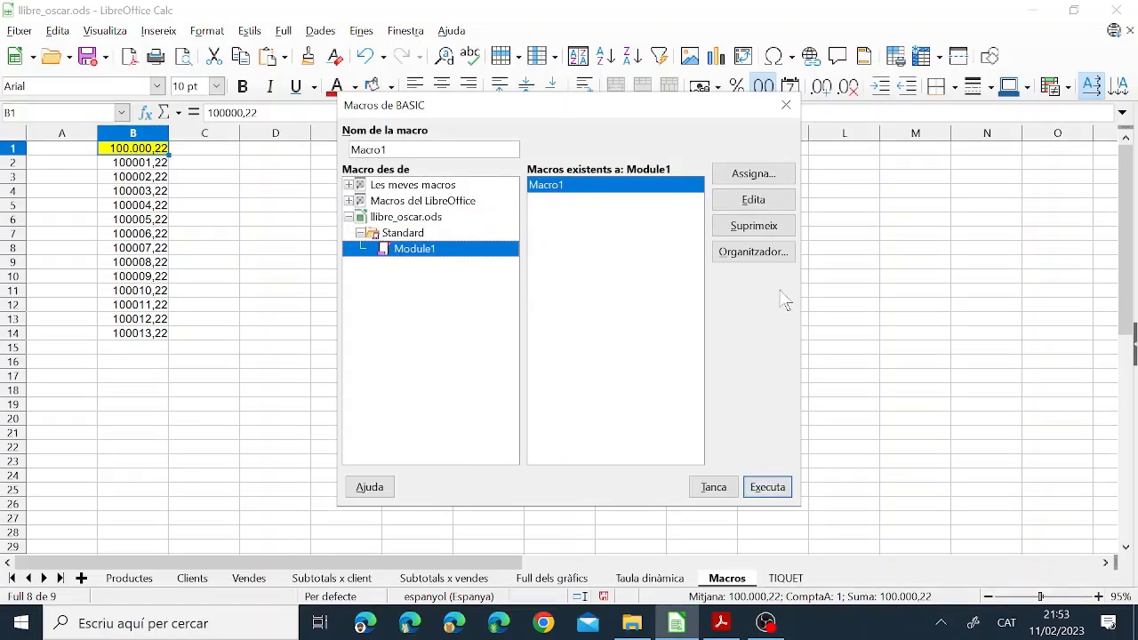
left_click(779, 113)
Remove the background fill from cell B1
left_click(205, 205)
left_click(133, 149)
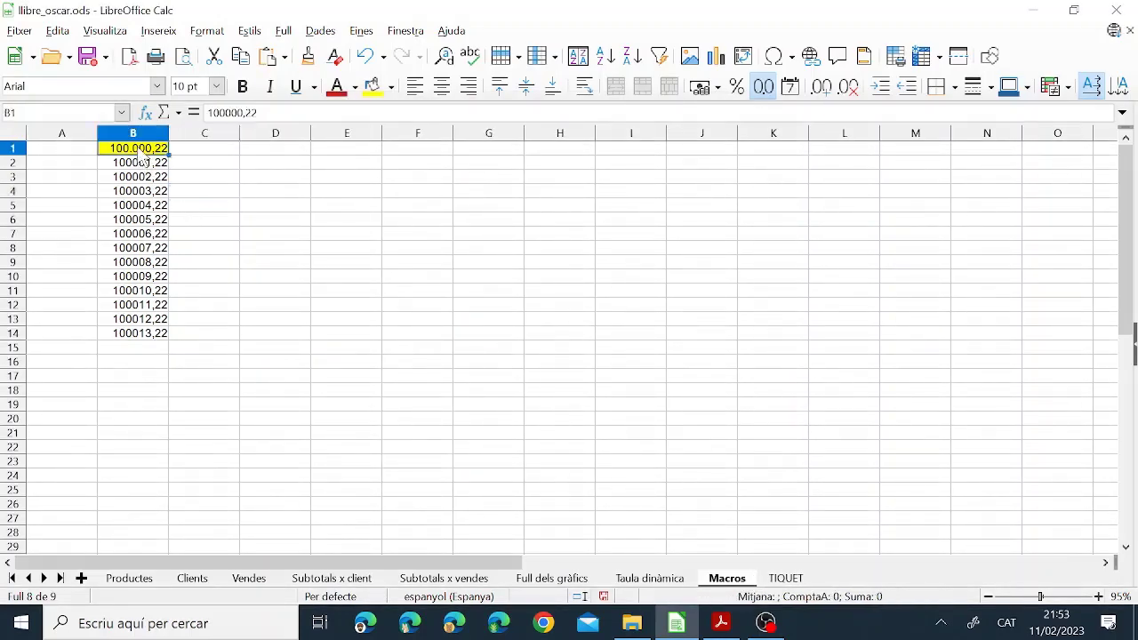
left_click(390, 86)
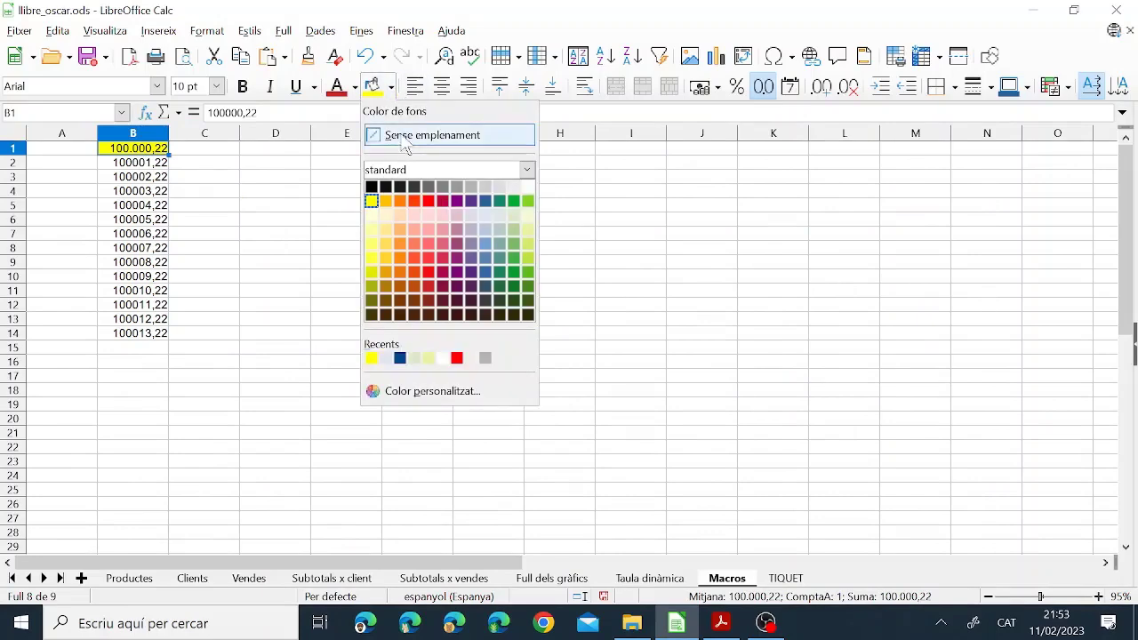
left_click(409, 135)
Run Macro1 from Module1 of llibre_oscar.ods on the range B3:B11
left_click_drag(133, 178, 138, 291)
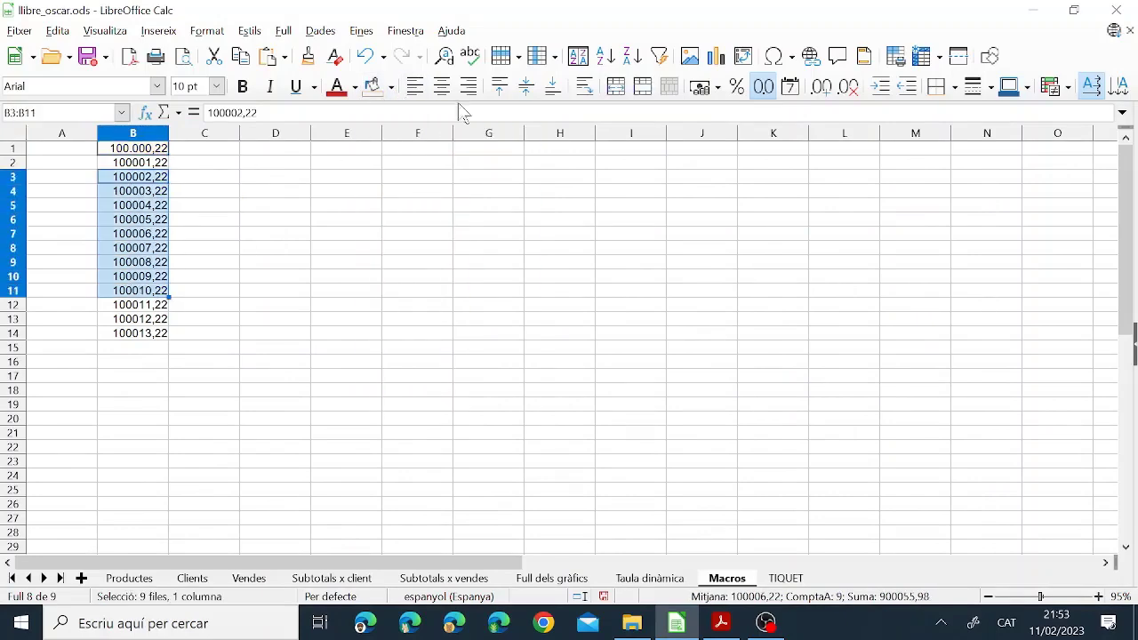
left_click(363, 31)
mouse_move(468, 402)
left_click(658, 415)
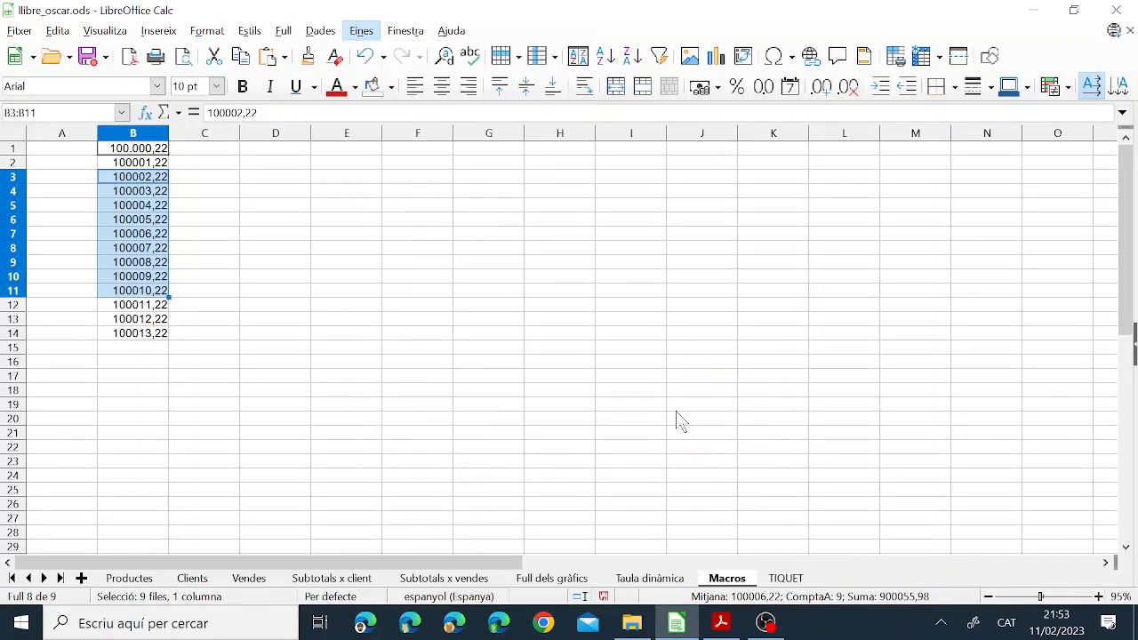
left_click(366, 244)
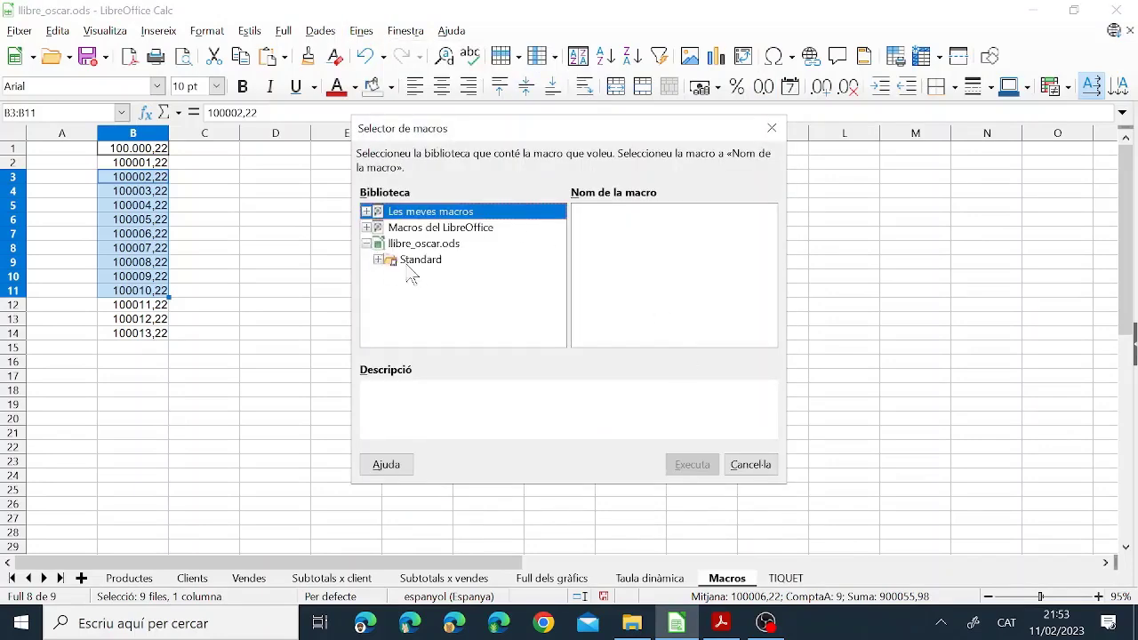
left_click(398, 262)
left_click(378, 260)
left_click(430, 277)
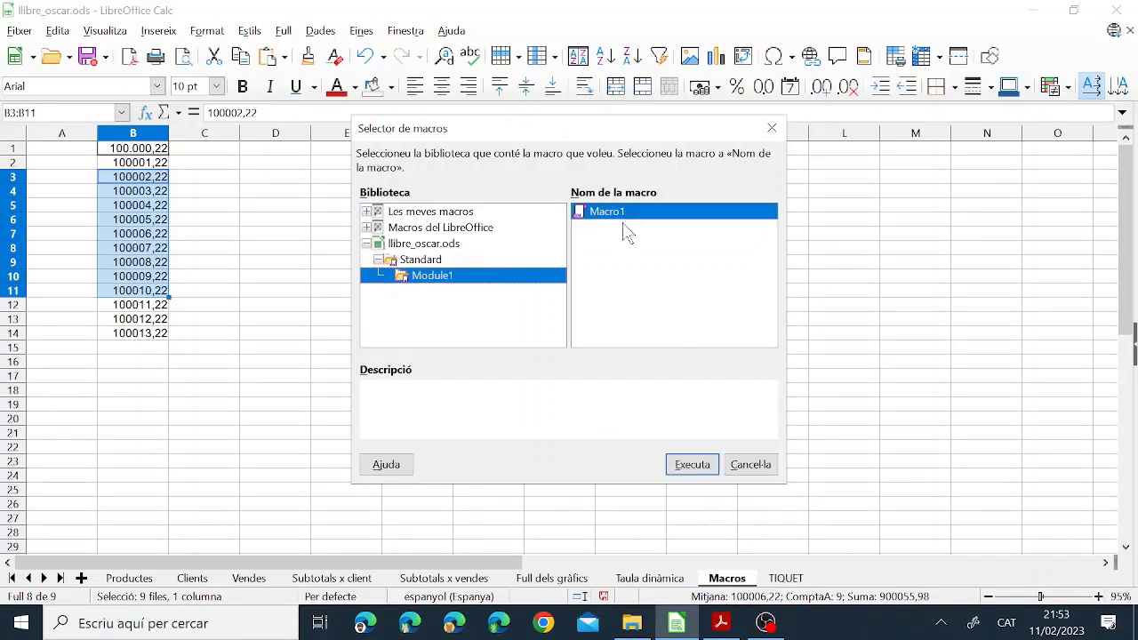
left_click(692, 465)
Undo the last change and clear the direct formatting from the range B3:B11
left_click(213, 234)
left_click_drag(143, 176, 146, 292)
left_click(366, 55)
left_click_drag(134, 182, 139, 292)
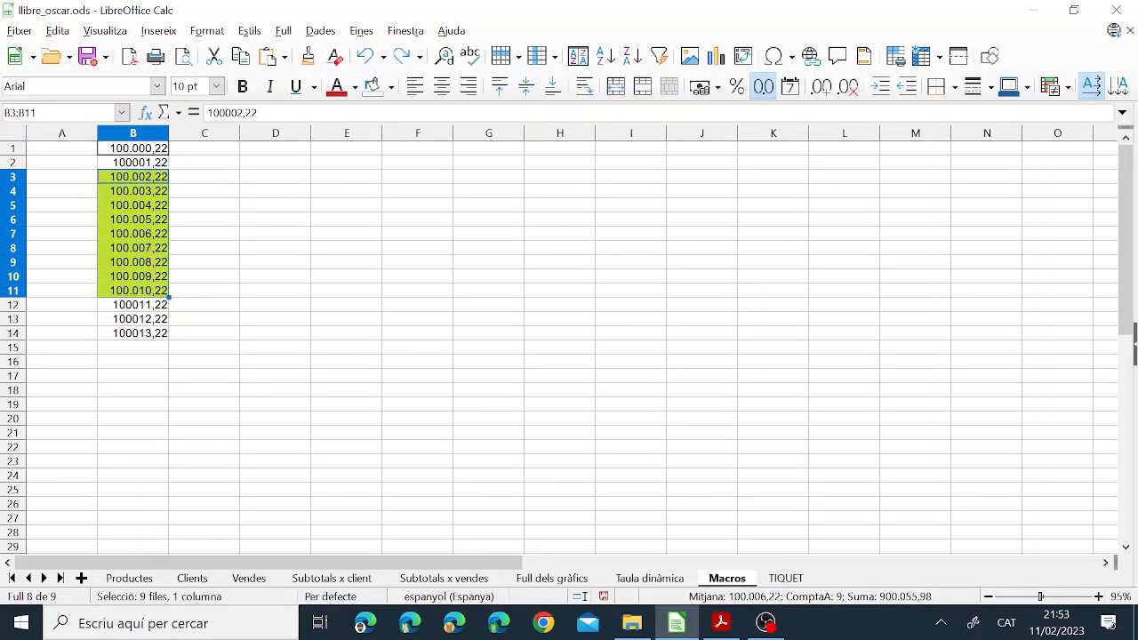
left_click(203, 32)
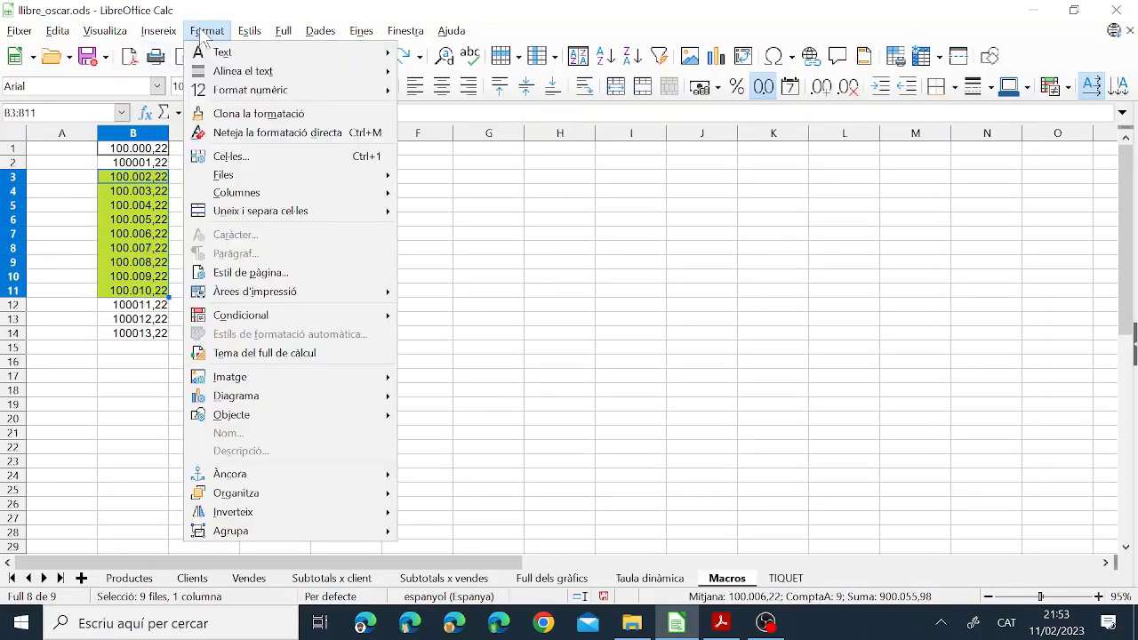
left_click(290, 132)
left_click(249, 223)
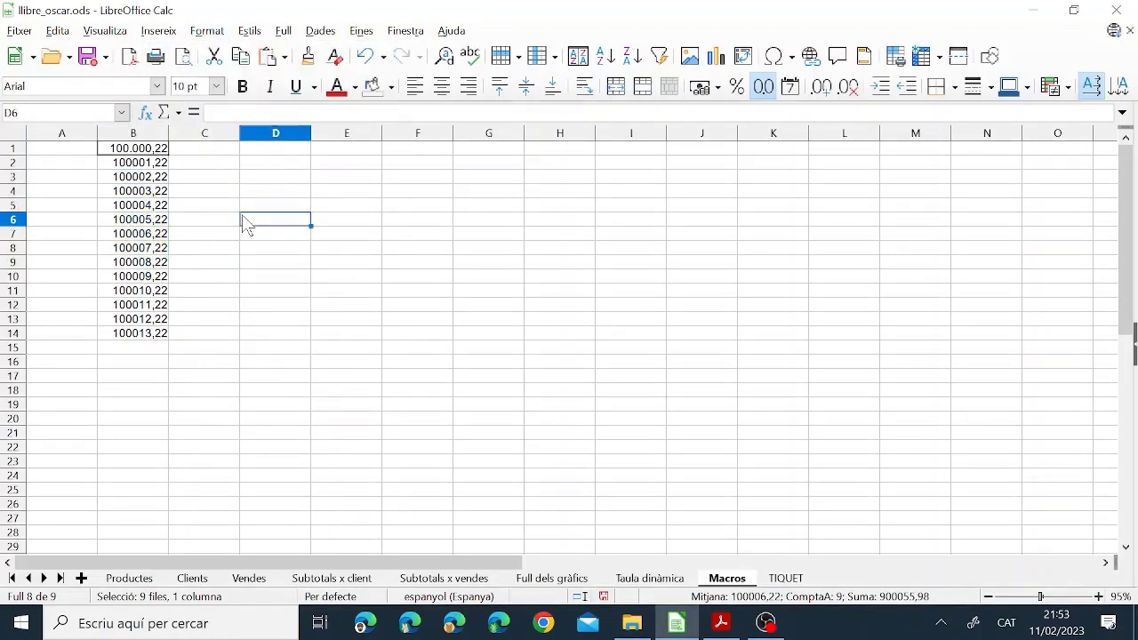
Open the keyboard shortcut assignment from the BASIC macro organizer and select the Ctrl+K combination for Calc
key("Left")
key("Left")
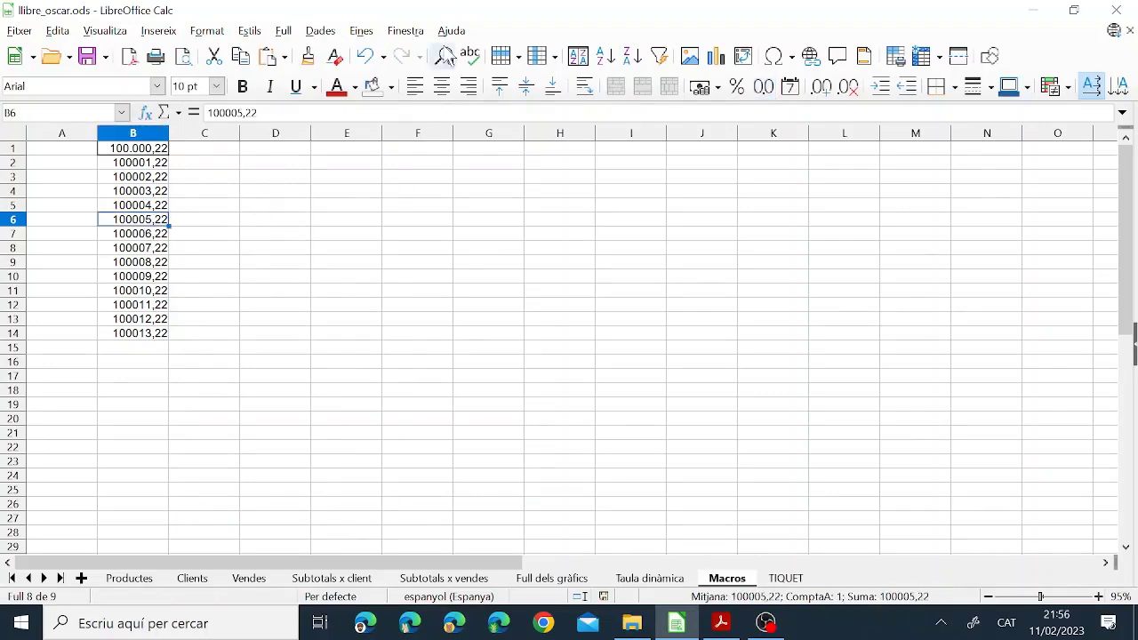
left_click(359, 32)
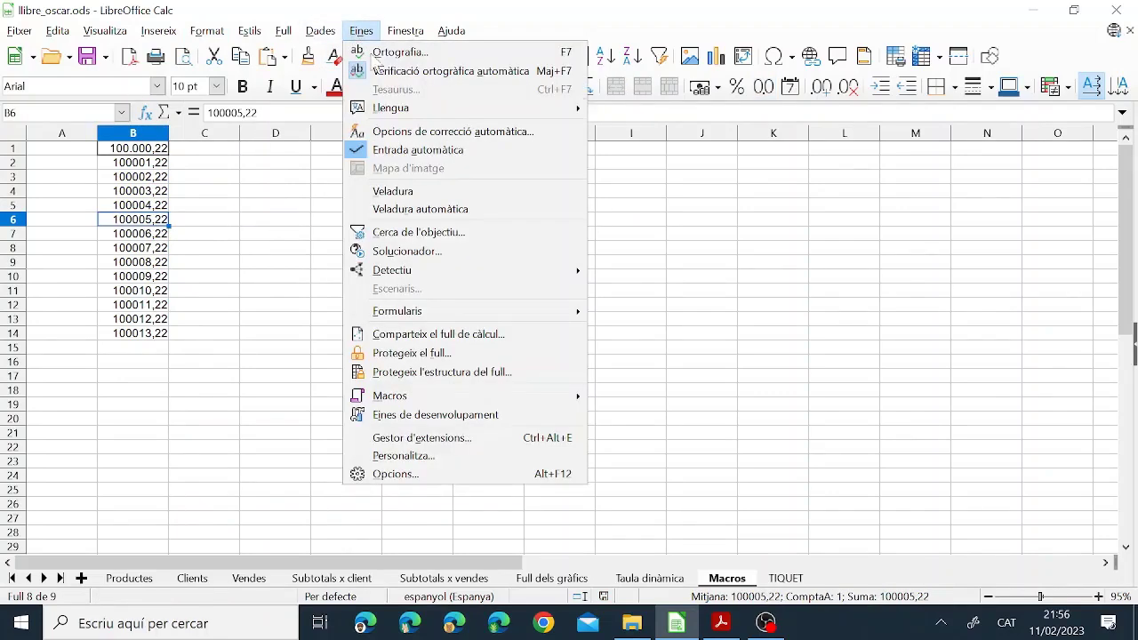
mouse_move(510, 408)
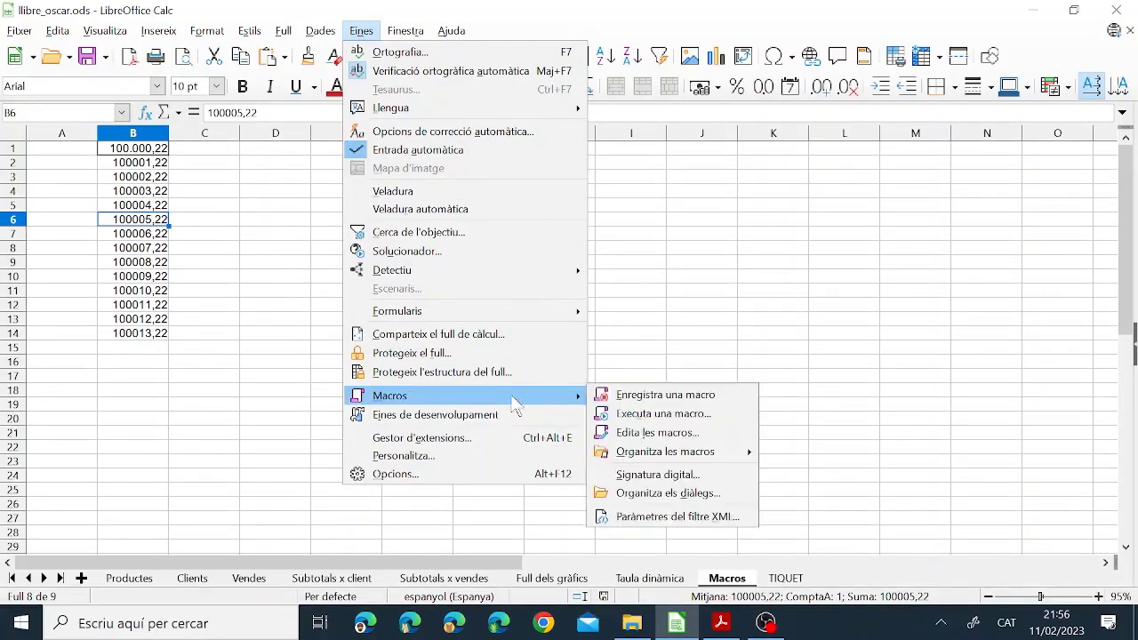
mouse_move(710, 454)
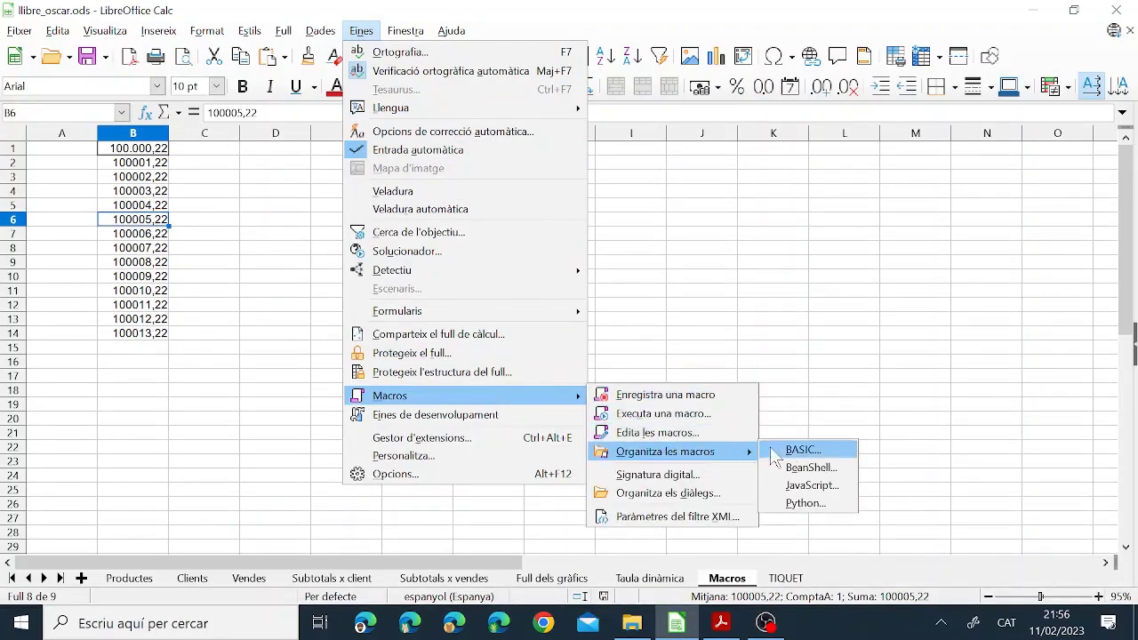
left_click(774, 453)
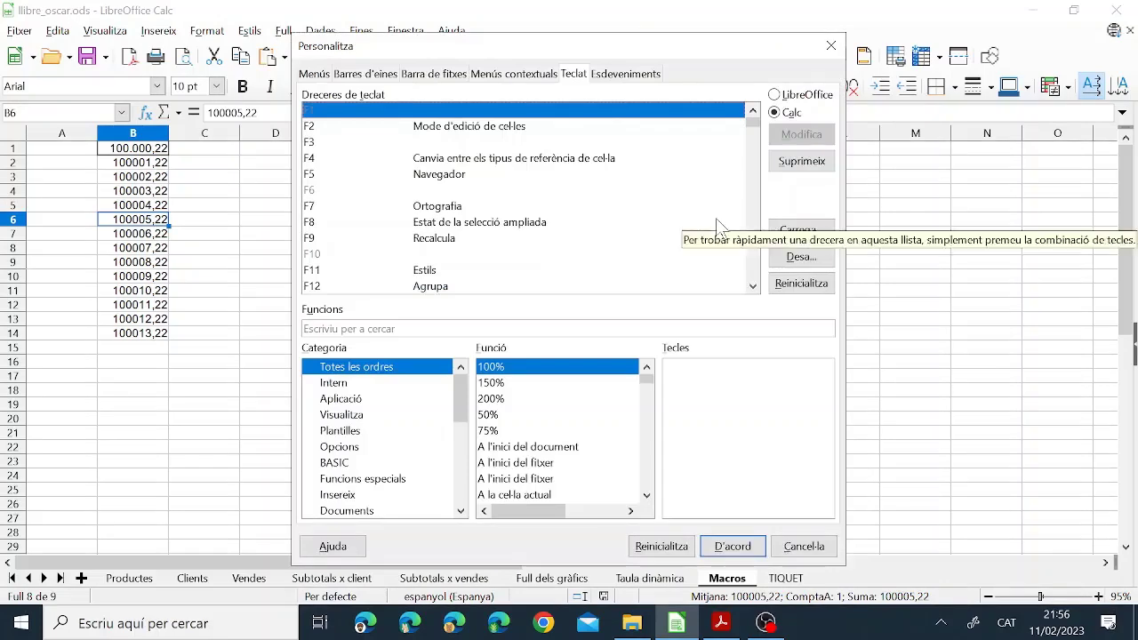
mouse_move(749, 119)
left_mouse_down()
mouse_move(749, 144)
mouse_move(749, 121)
left_mouse_up()
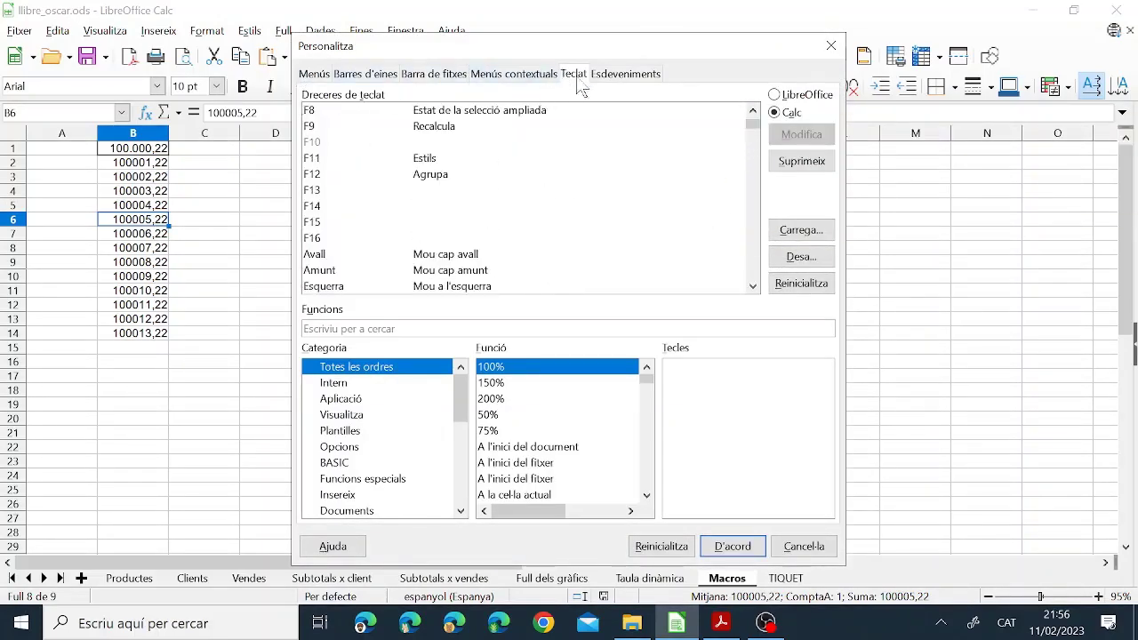
left_click_drag(754, 123, 754, 142)
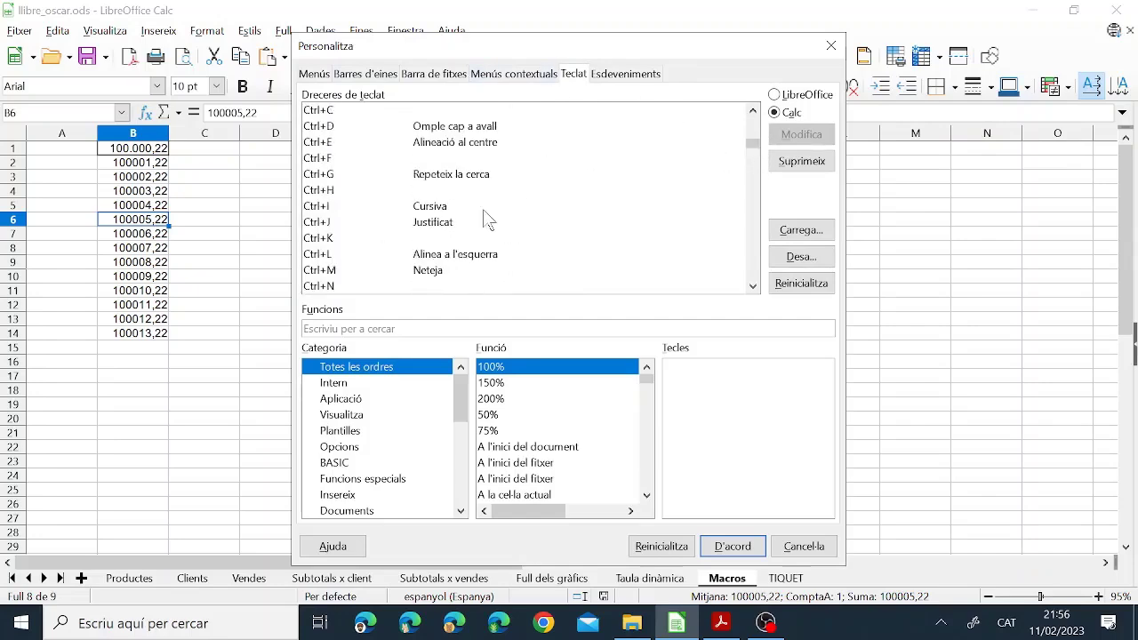
left_click(358, 238)
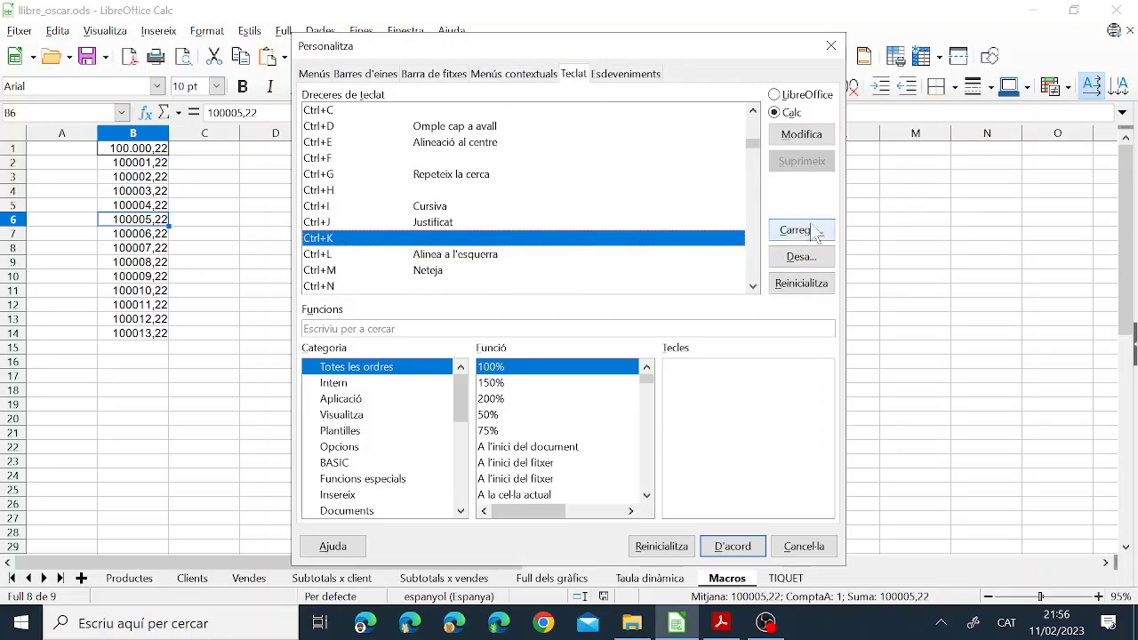
Assign Ctrl+K to Macro1 from Module1 of llibre_oscar.ods, accept the customization and close the macro organizer
left_click_drag(461, 379, 469, 471)
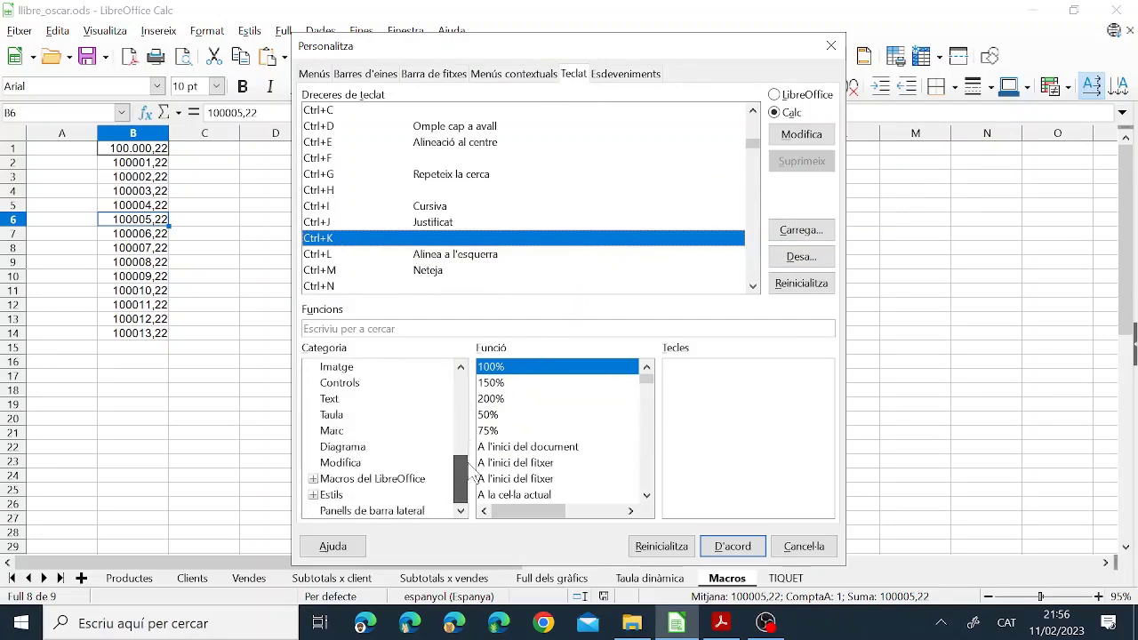
left_click(313, 480)
scroll(462, 472, "down", 1)
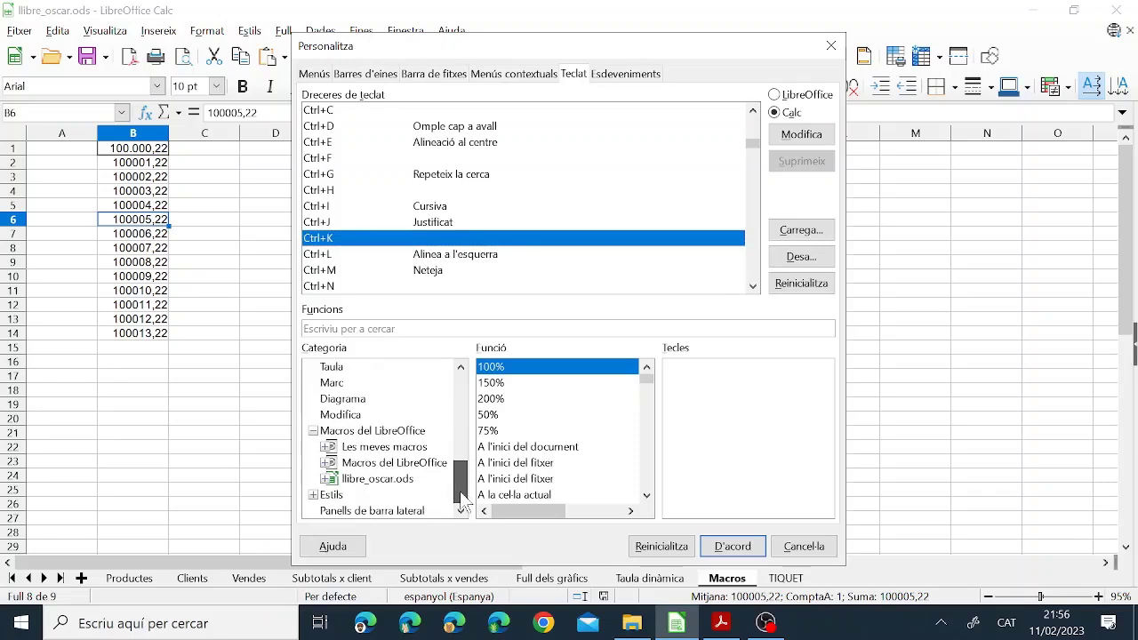
left_click(327, 479)
left_click(338, 495)
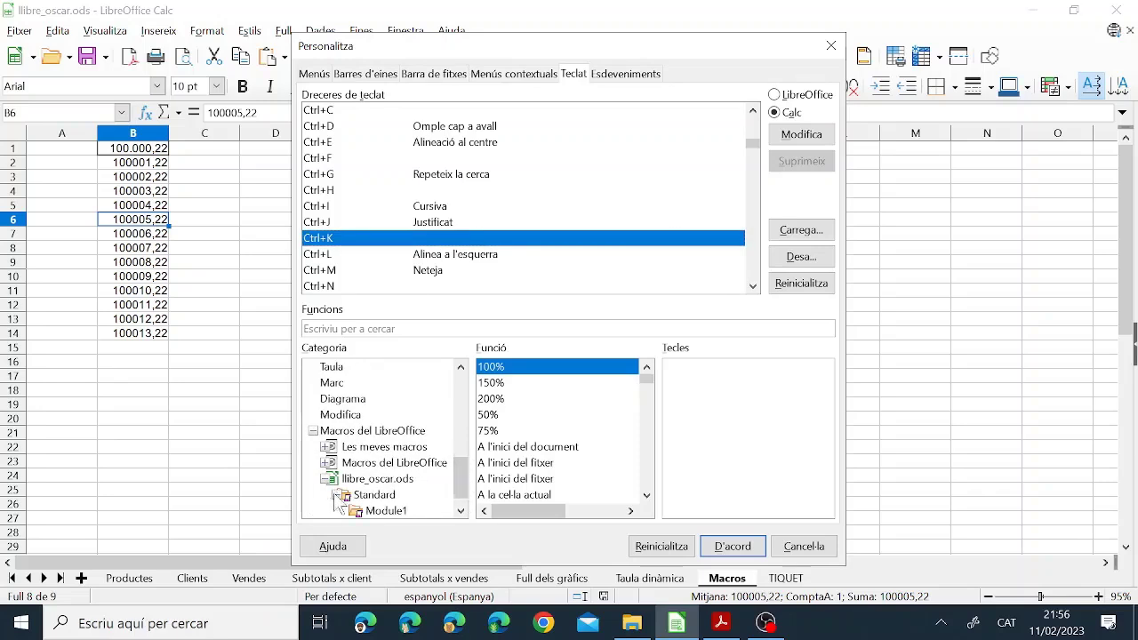
scroll(454, 480, "down", 1)
left_click(366, 479)
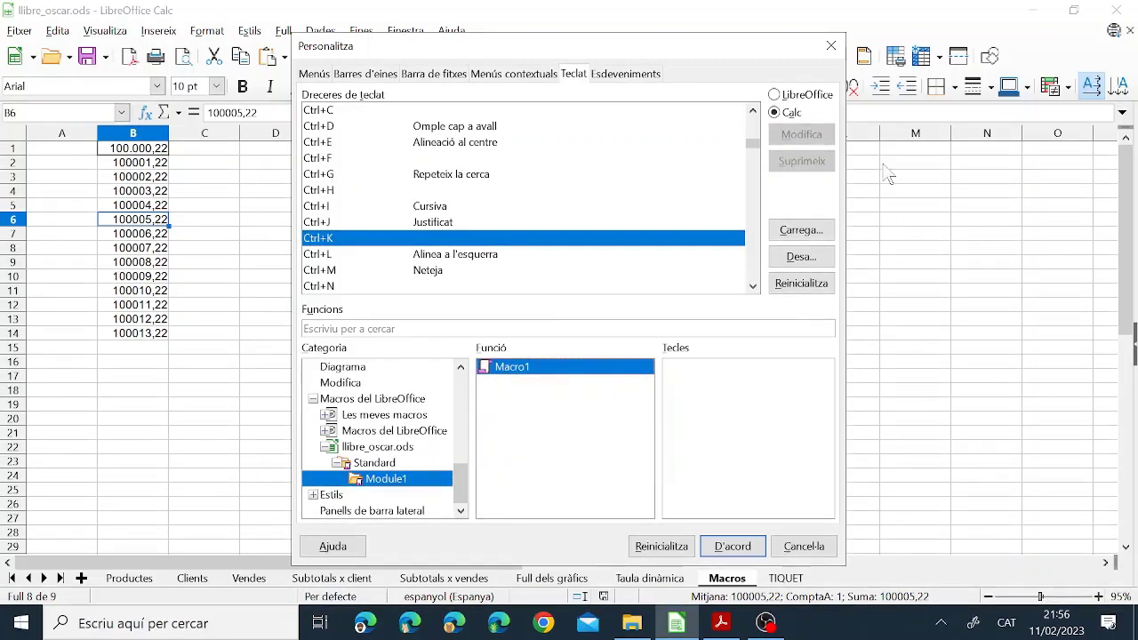
left_click(501, 372)
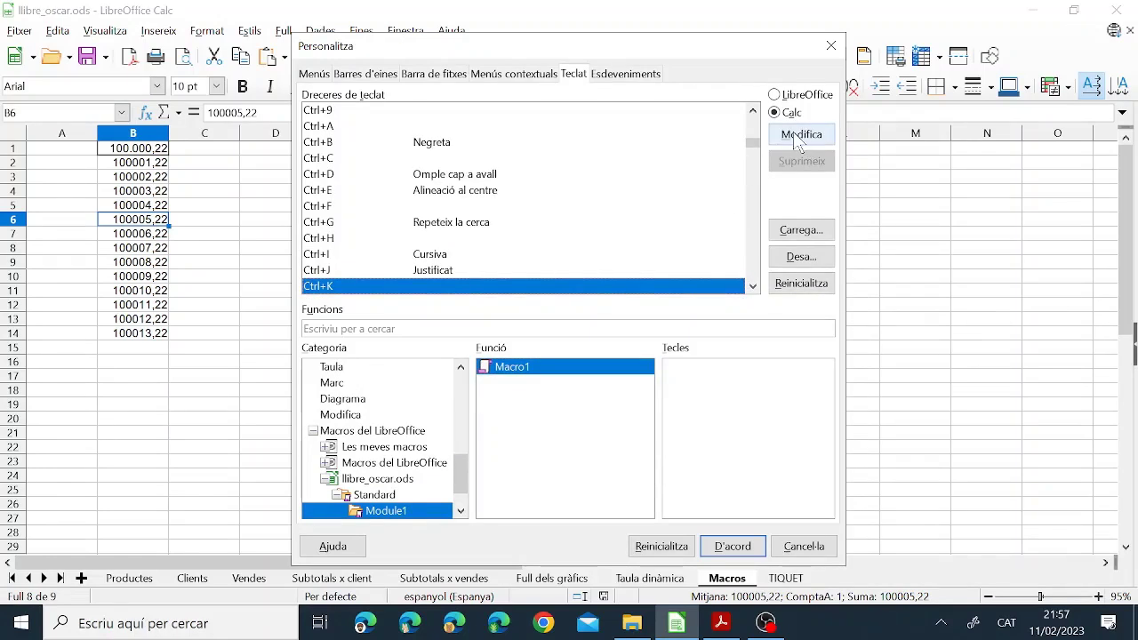
left_click(797, 138)
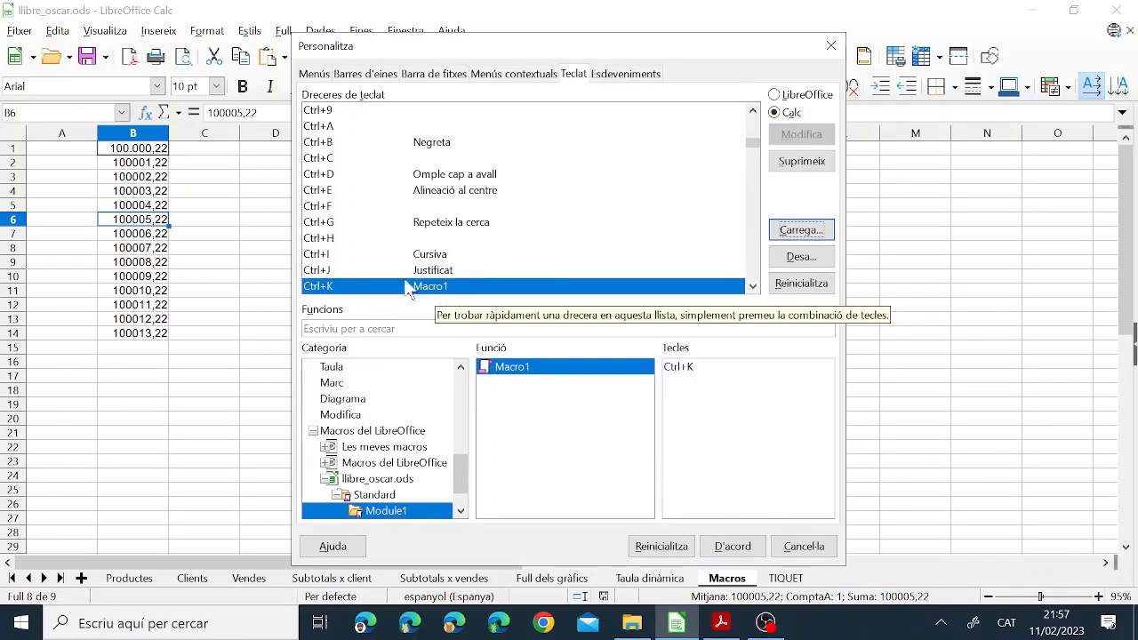
left_click(731, 546)
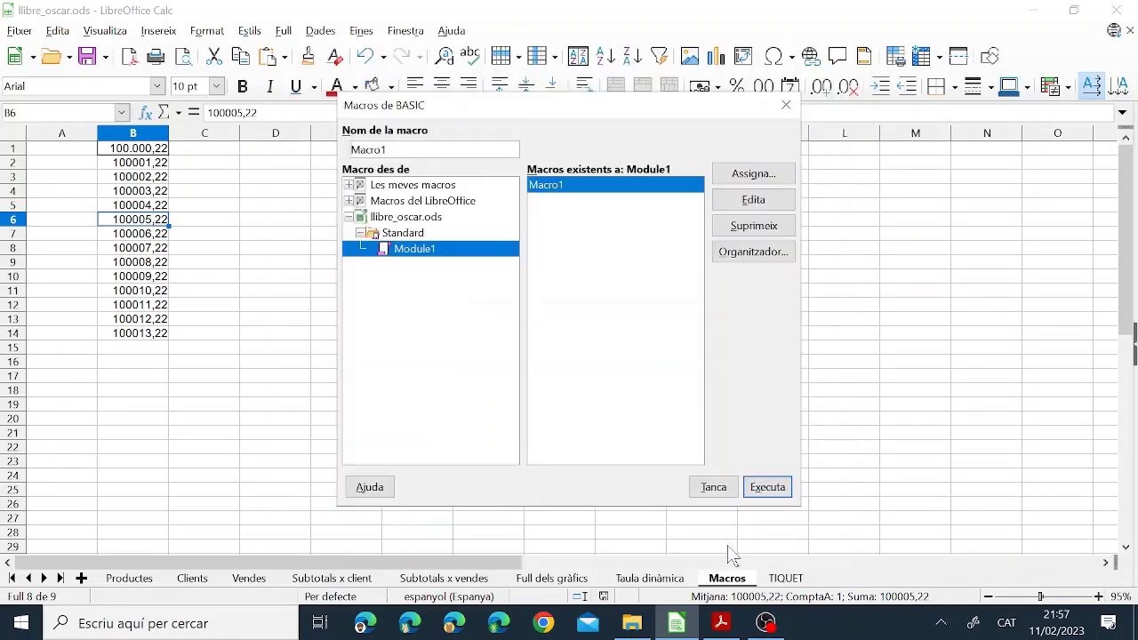
left_click(716, 489)
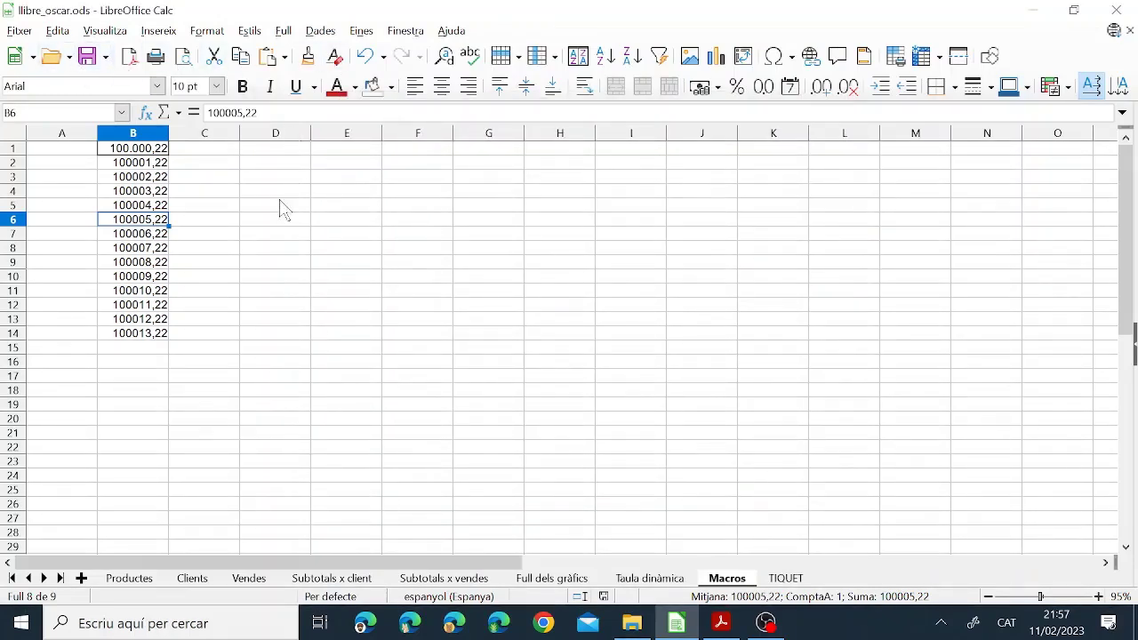
Test Macro1 on the range B9:B12 with its assigned shortcut, then clear the direct formatting from that range
left_click_drag(151, 262, 155, 305)
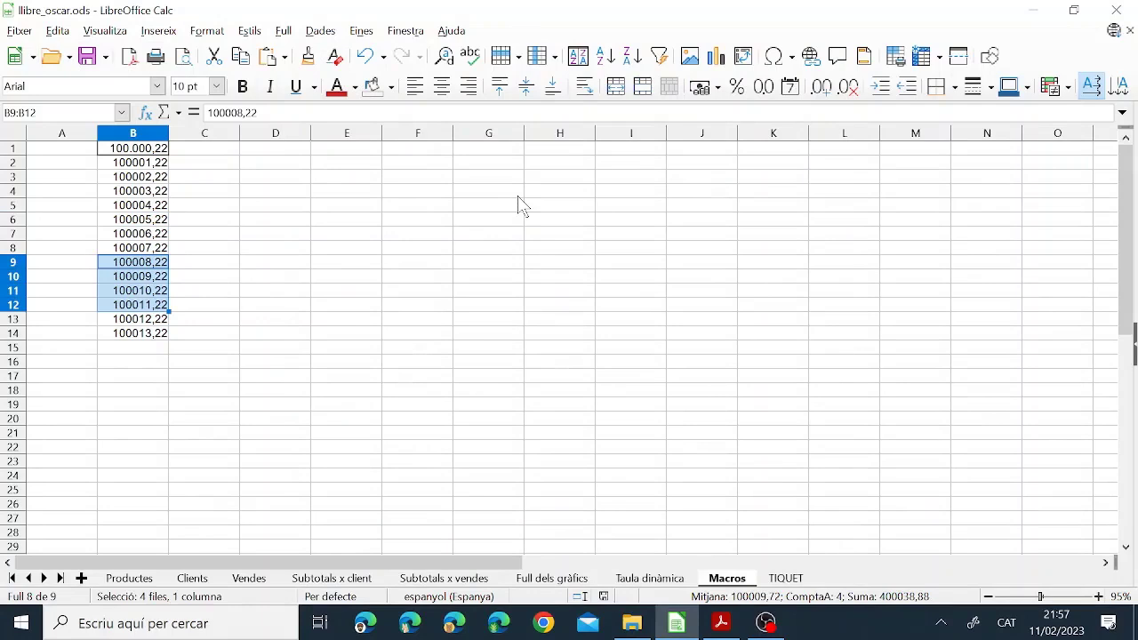
key("F3")
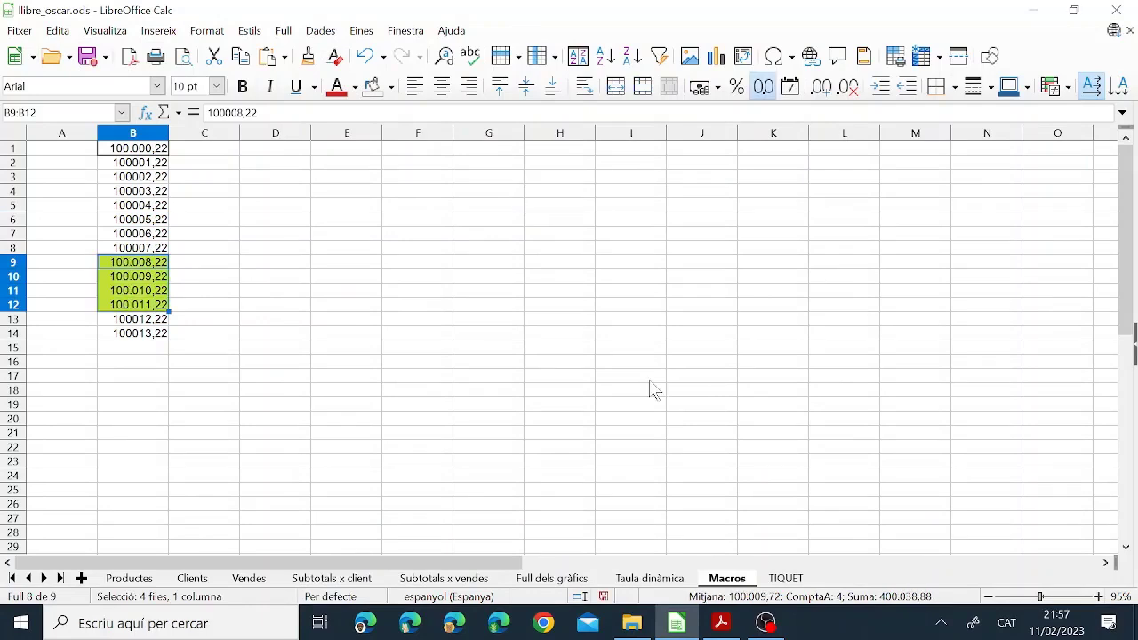
left_click(392, 87)
left_click(378, 89)
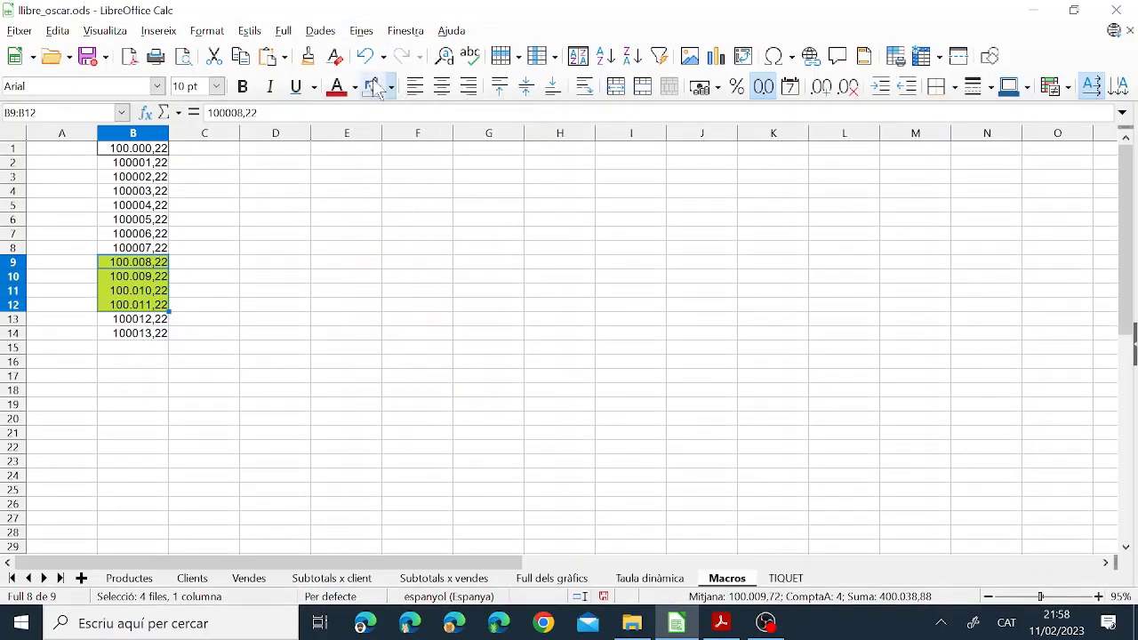
left_click(335, 56)
left_click(426, 277)
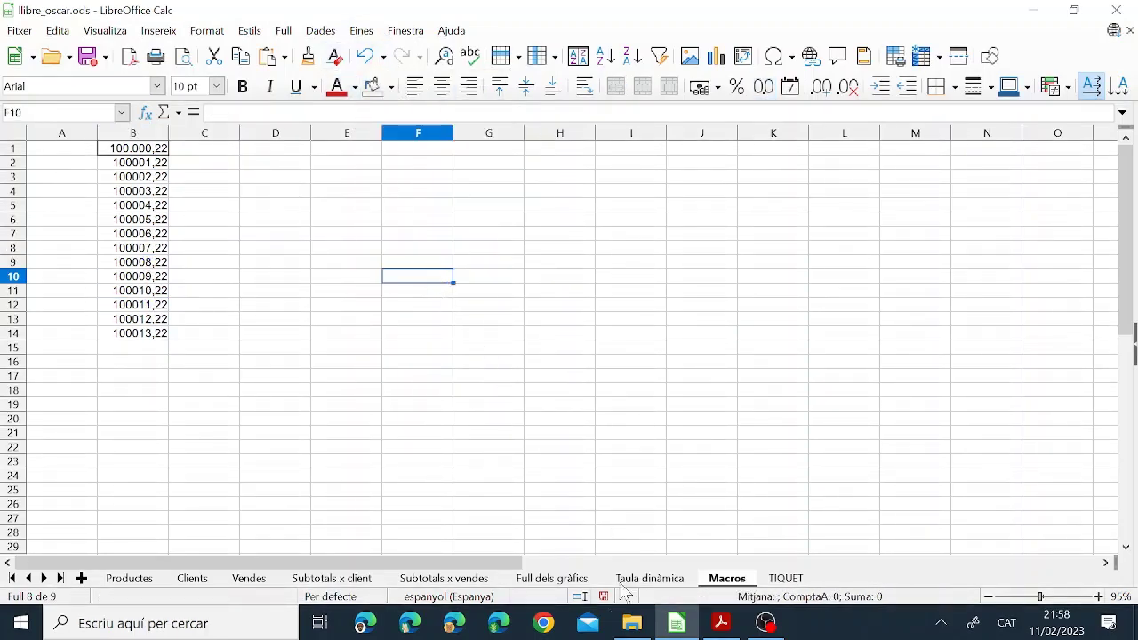
Switch to the exercise PDF in Adobe Acrobat Reader, read the Macro2 instructions, and return to LibreOffice Calc
left_click(721, 622)
scroll(436, 476, "down", 2)
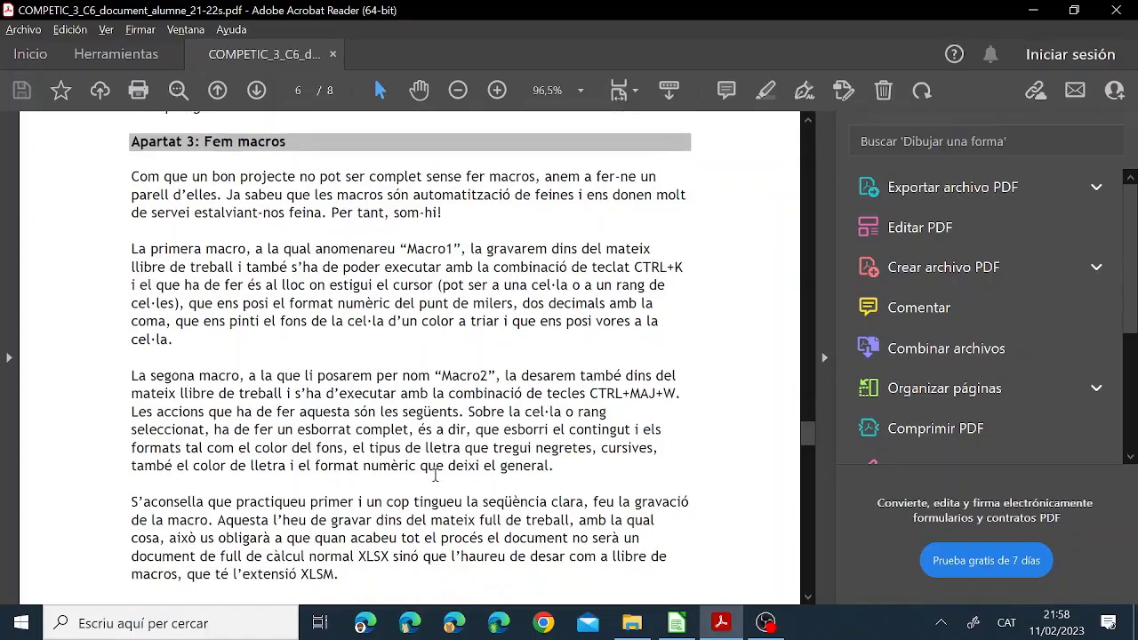
scroll(436, 476, "down", 1)
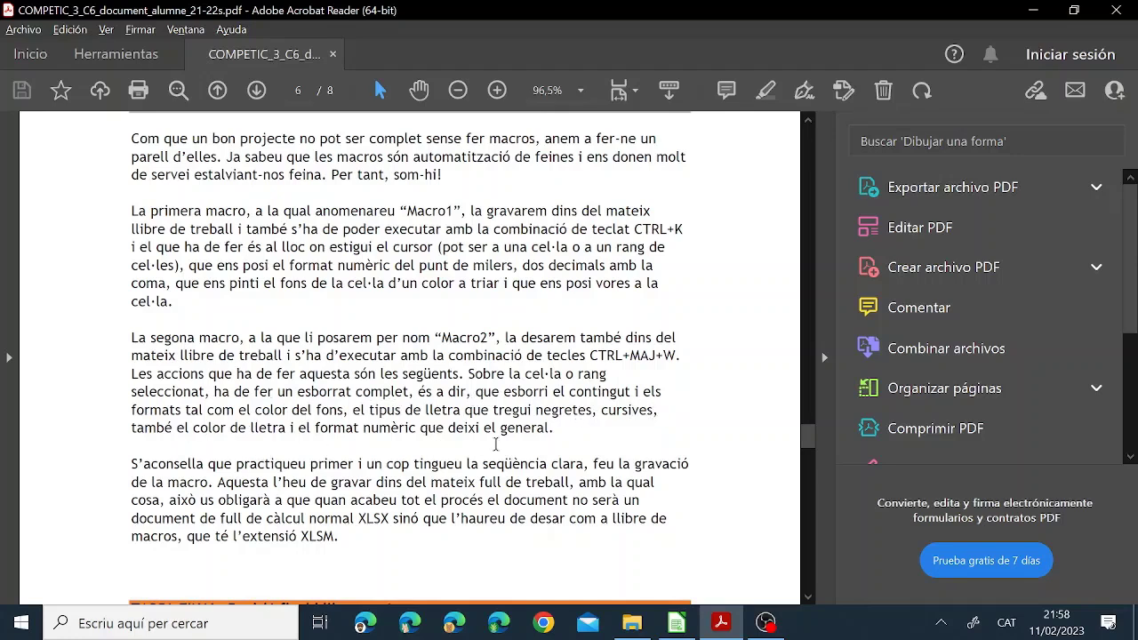
left_click(677, 623)
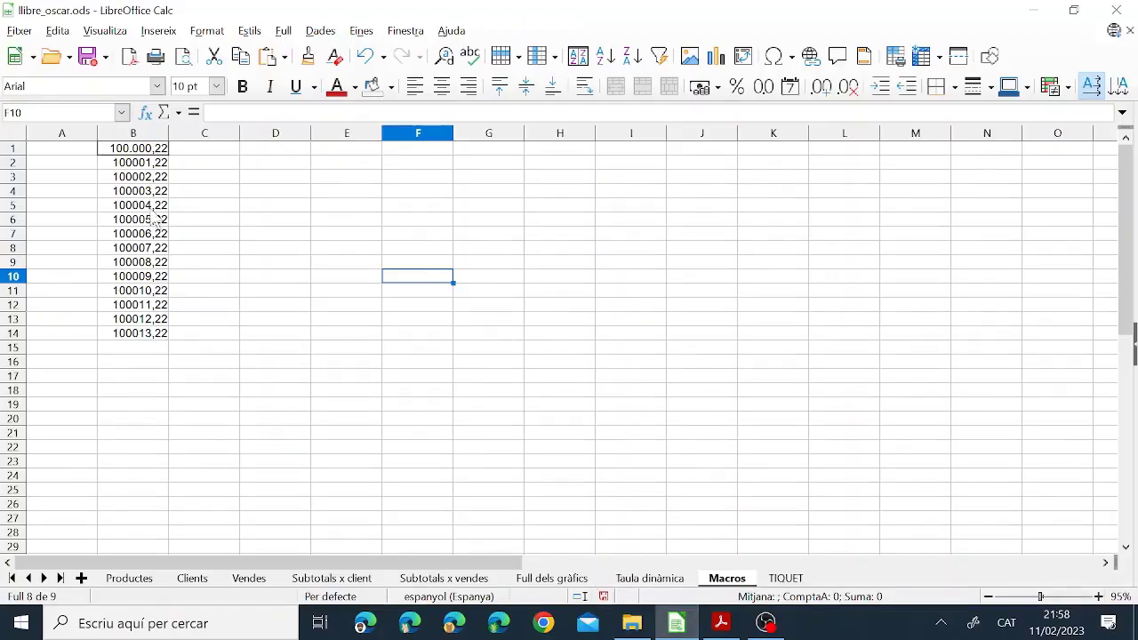
Format cell B4 with a red font colour, a light orange background and bold
left_click_drag(140, 151, 147, 197)
left_click(139, 263)
left_click(148, 193)
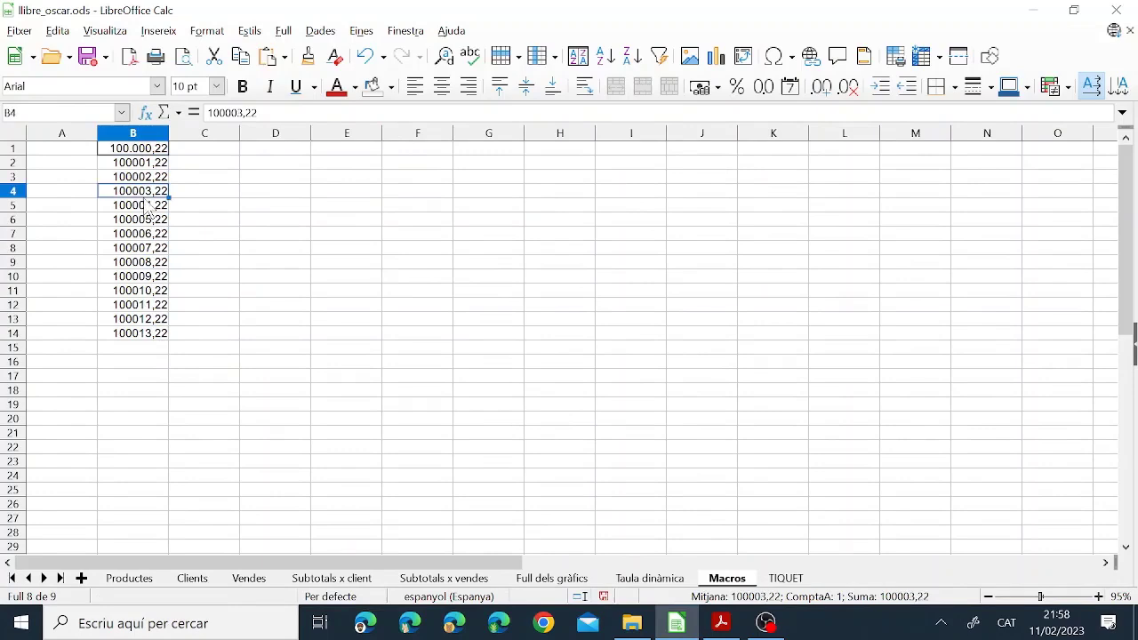
left_click(338, 87)
left_click(391, 88)
left_click(401, 223)
left_click(242, 86)
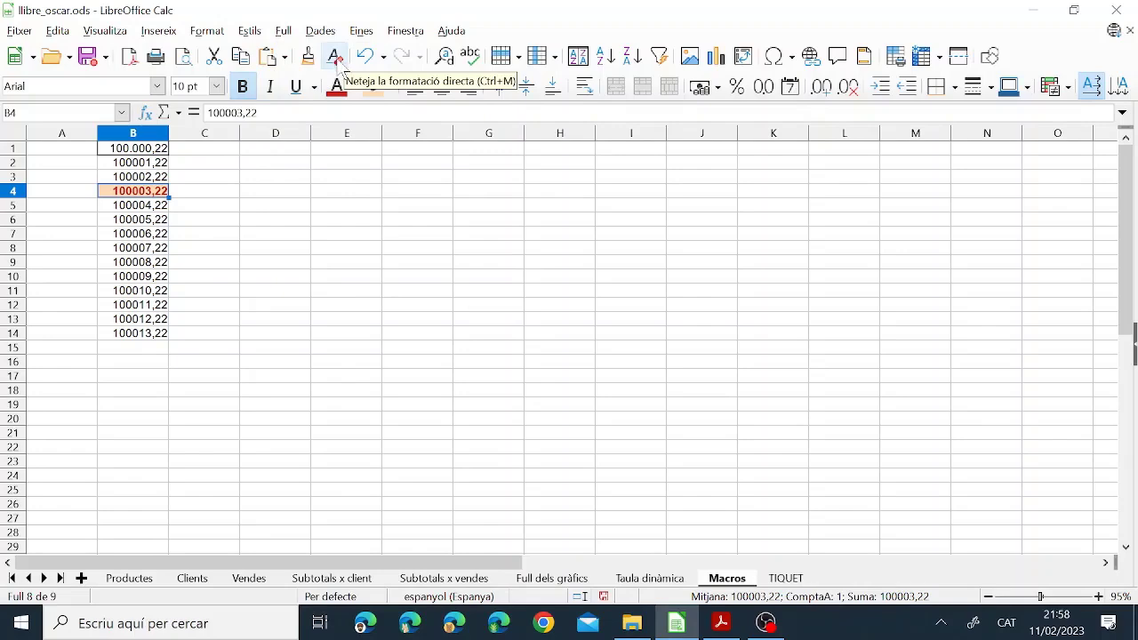
Try clearing the direct formatting of cell B4, undo the clearing and reselect B4
left_click(57, 30)
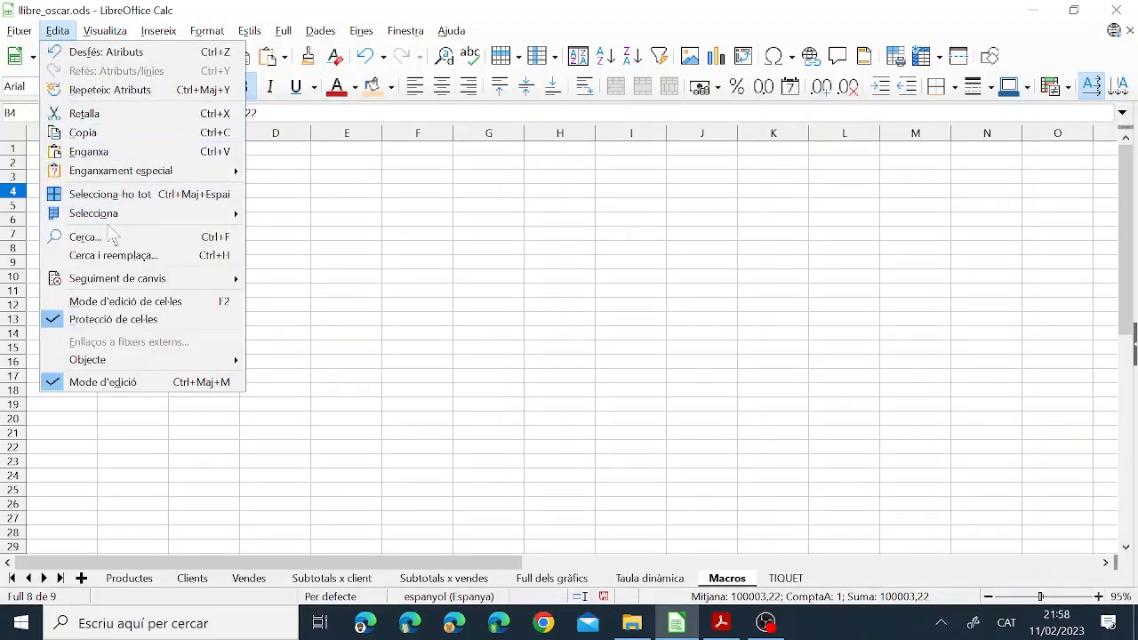
left_click(85, 10)
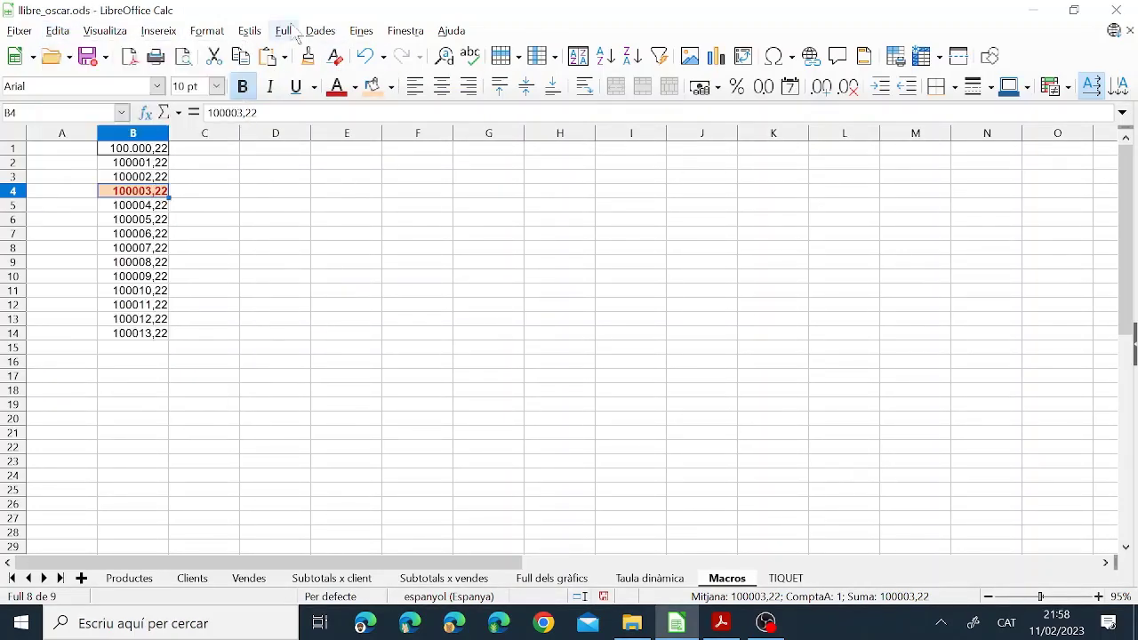
left_click(336, 59)
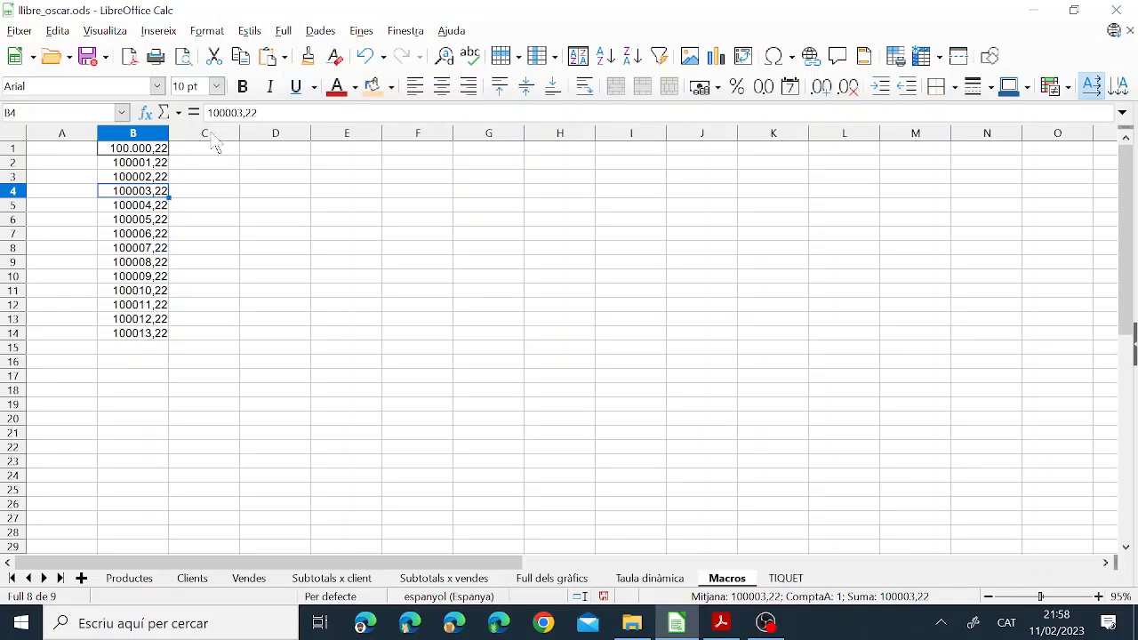
key("ctrl+z")
left_click(158, 235)
left_click(150, 192)
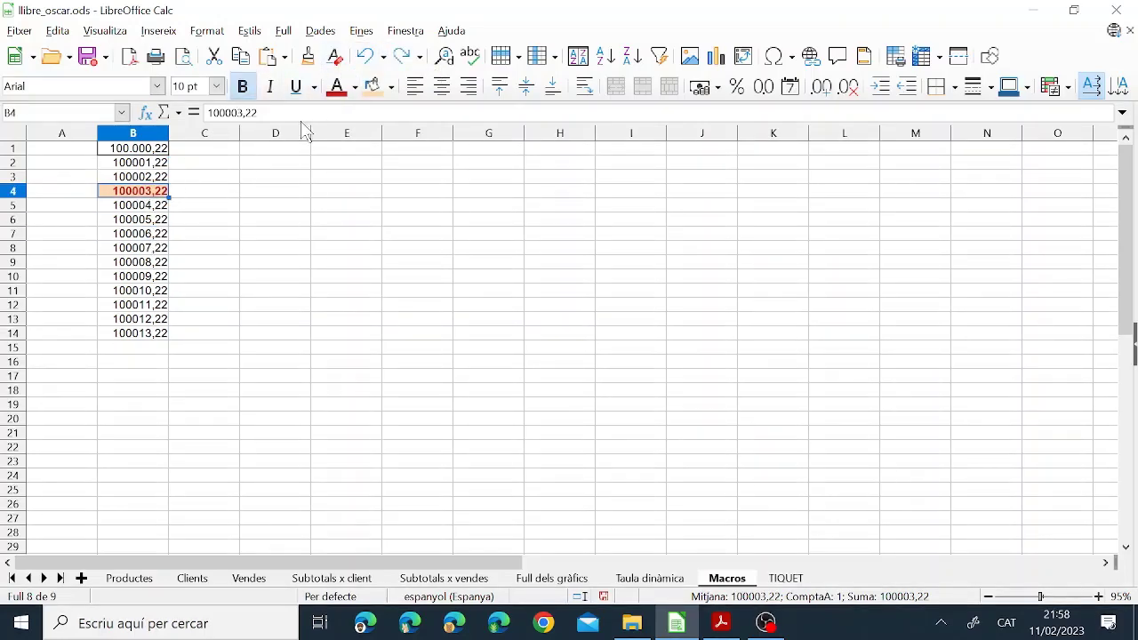
Start recording a new macro and clear the direct formatting of cell B4 while it records
left_click(361, 30)
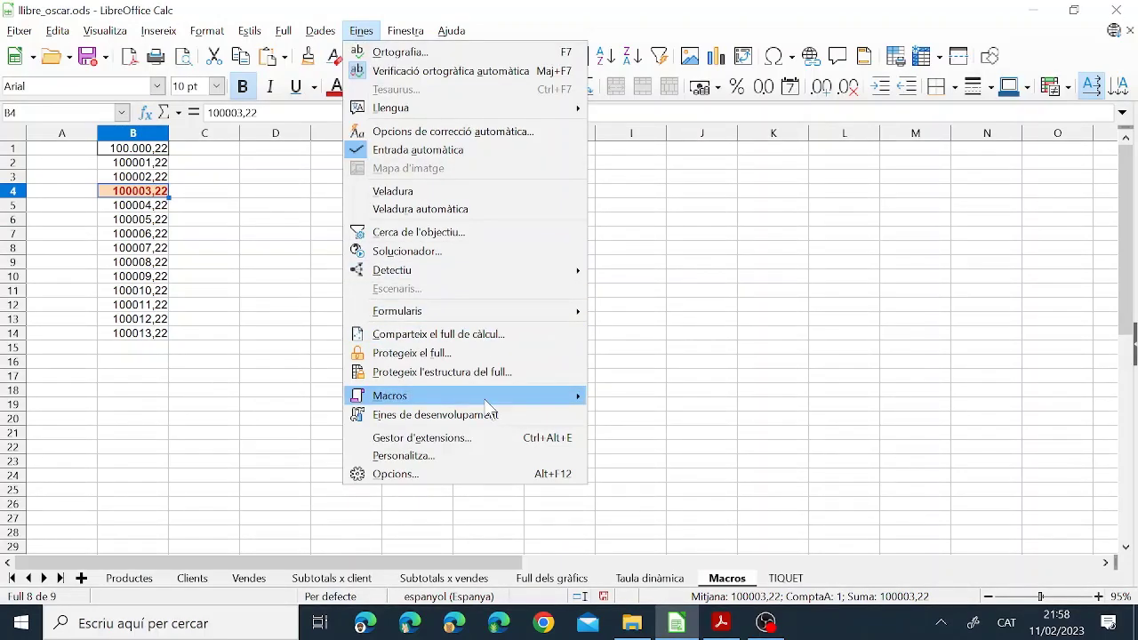
mouse_move(541, 399)
left_click(605, 394)
left_click_drag(124, 135, 495, 176)
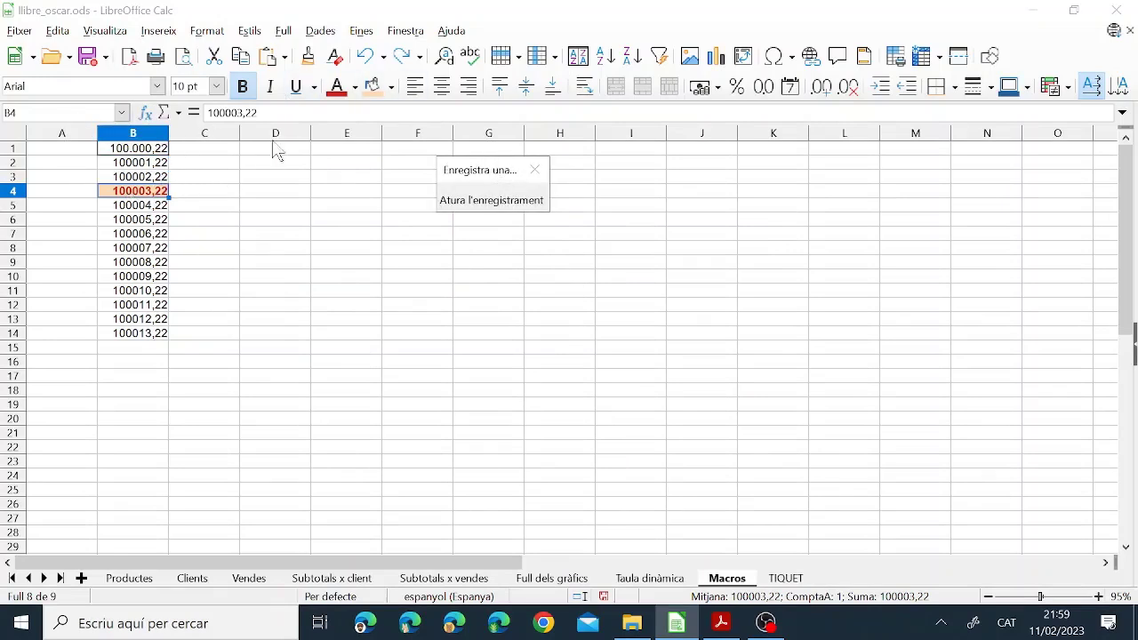
left_click(335, 62)
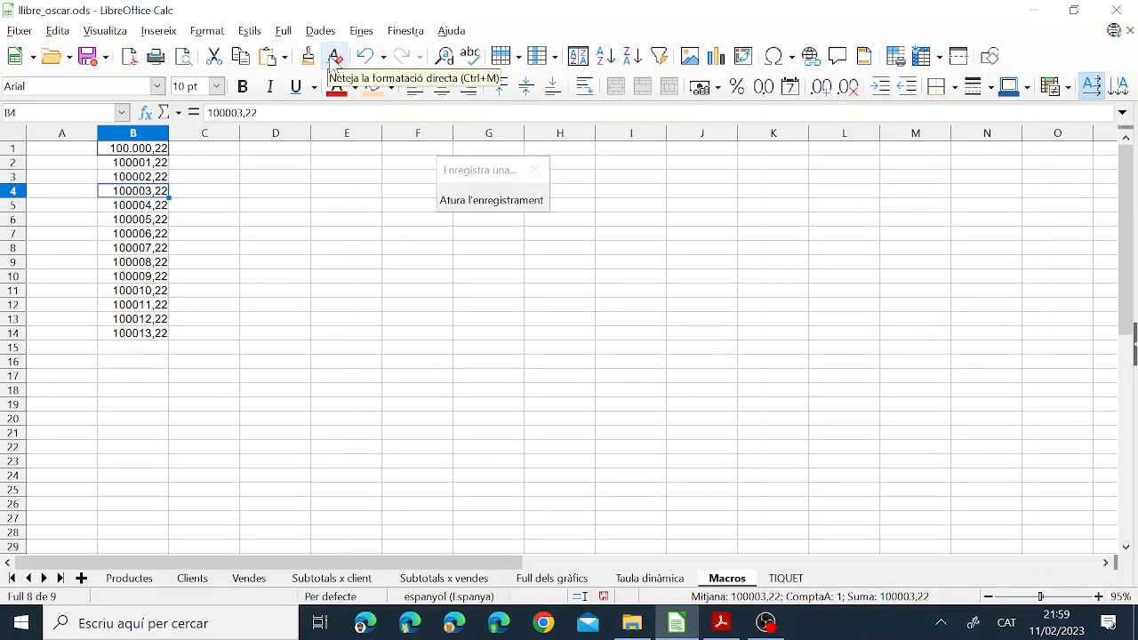
Stop the recording and save the macro as Macro2 in Module1 of llibre_oscar.ods
left_click(471, 200)
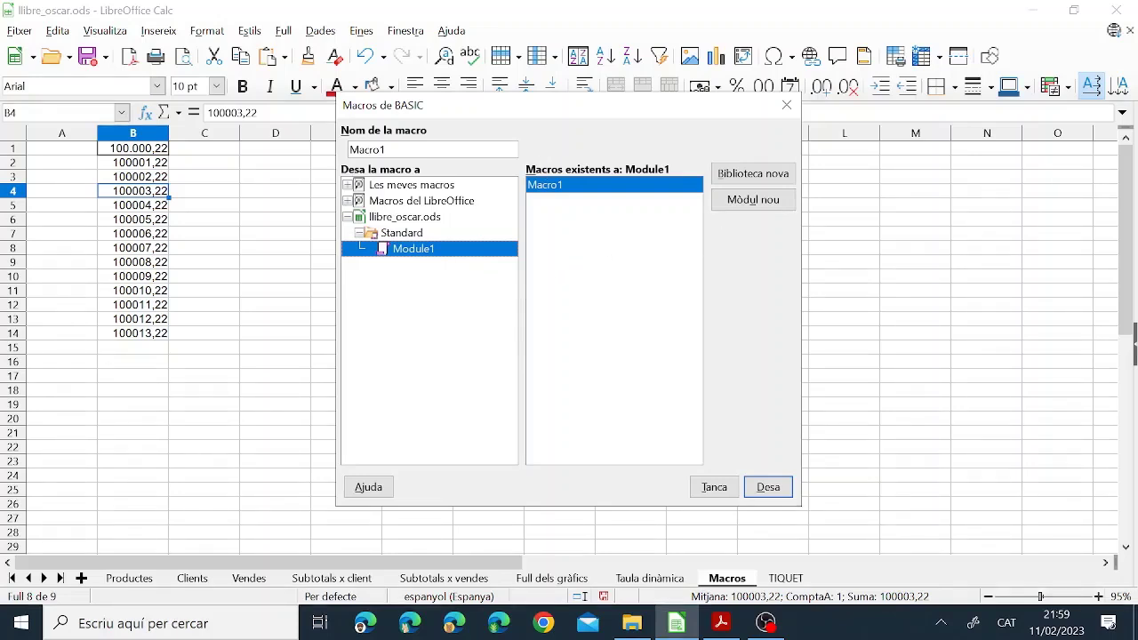
key("BackSpace")
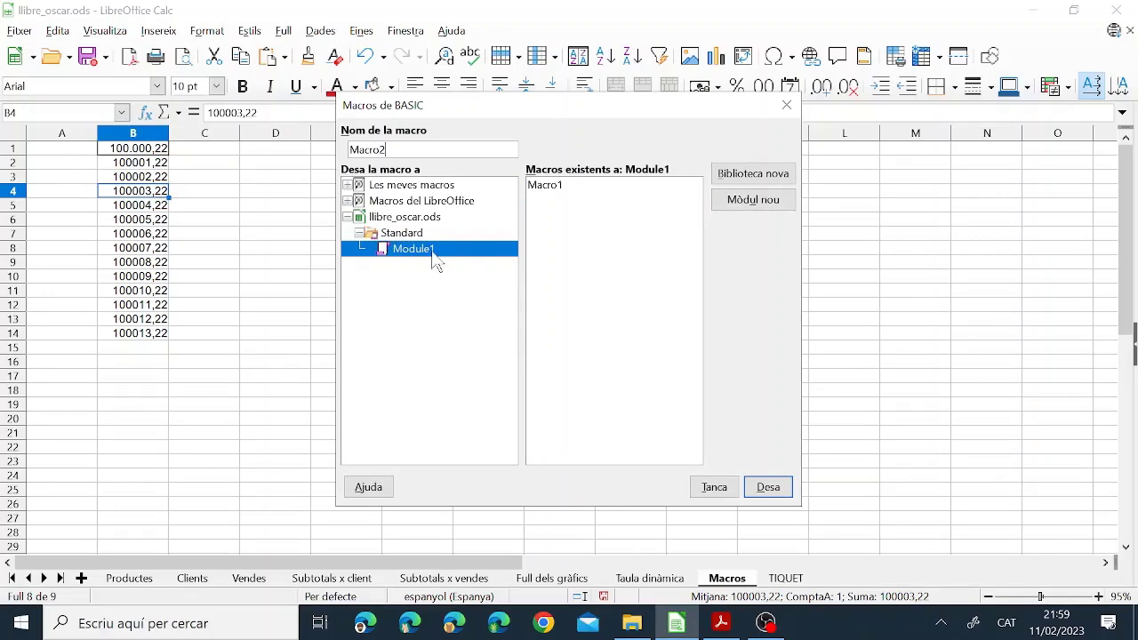
left_click(768, 488)
left_click(146, 235)
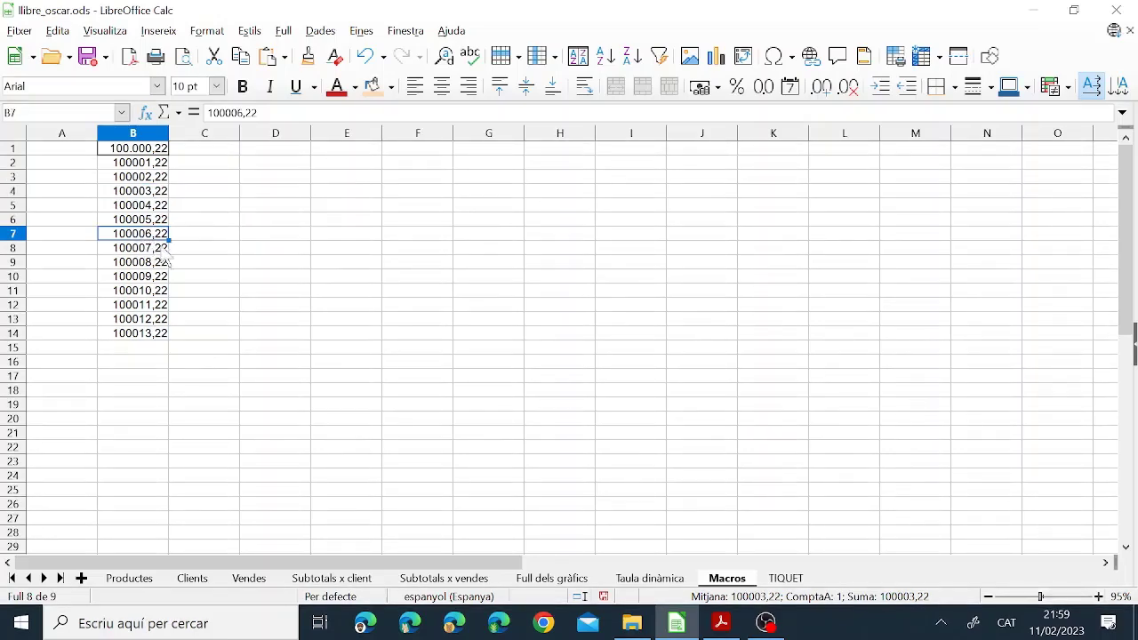
Give cell B7 a red font and light orange background, and run Macro2 from Module1 of llibre_oscar.ods on it
left_click(338, 87)
left_click(374, 86)
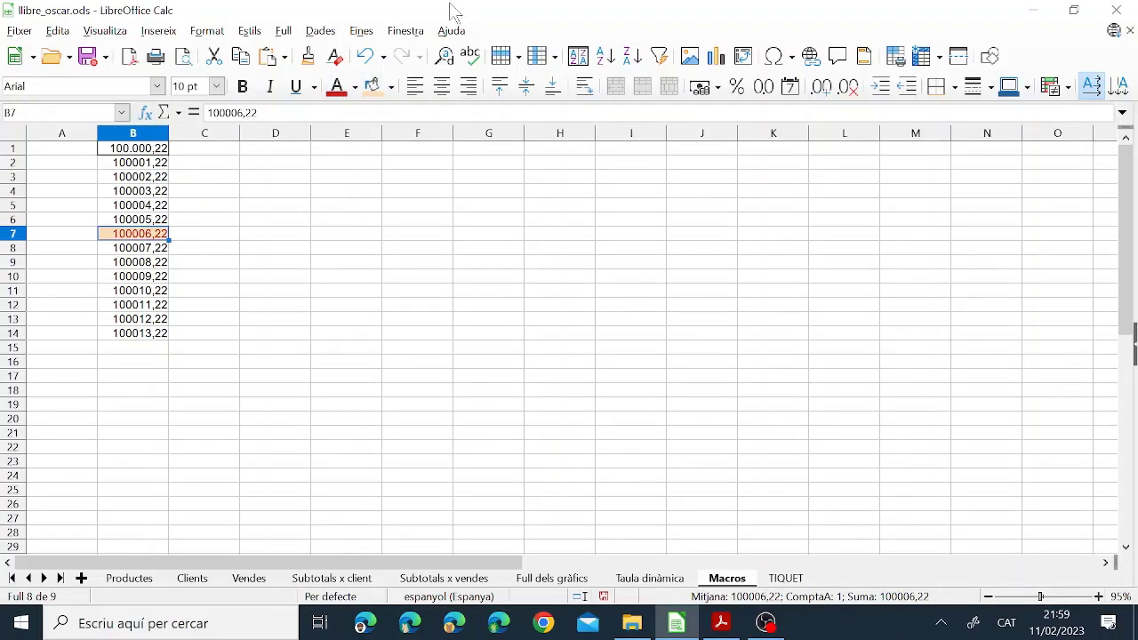
left_click(361, 30)
mouse_move(529, 400)
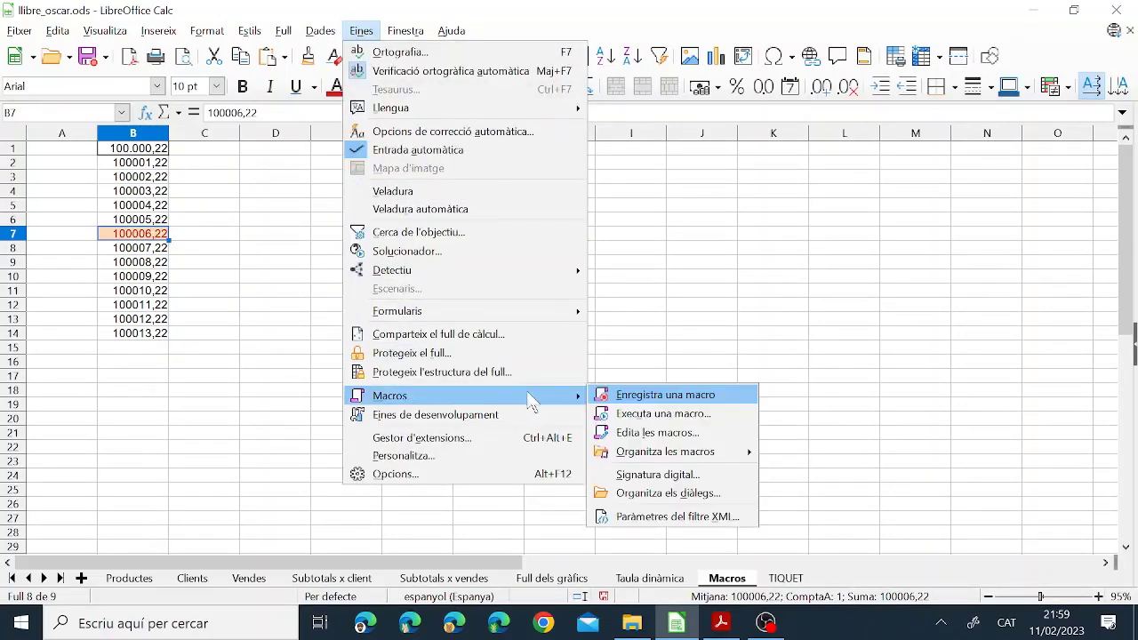
left_click(667, 413)
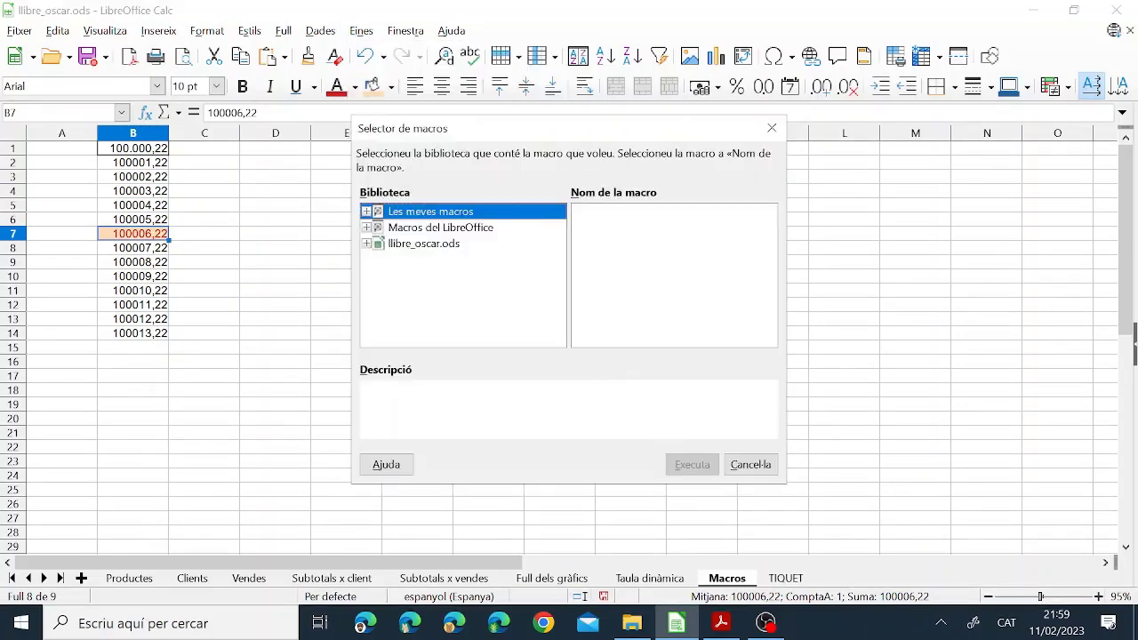
left_click(366, 243)
left_click(378, 259)
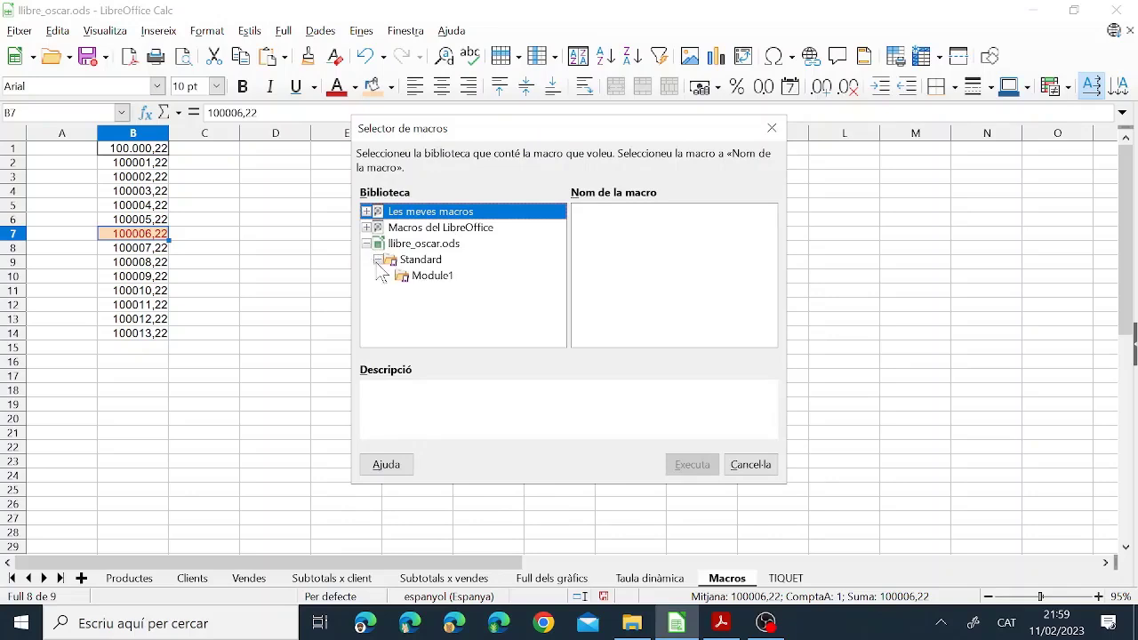
left_click(412, 279)
left_click(622, 252)
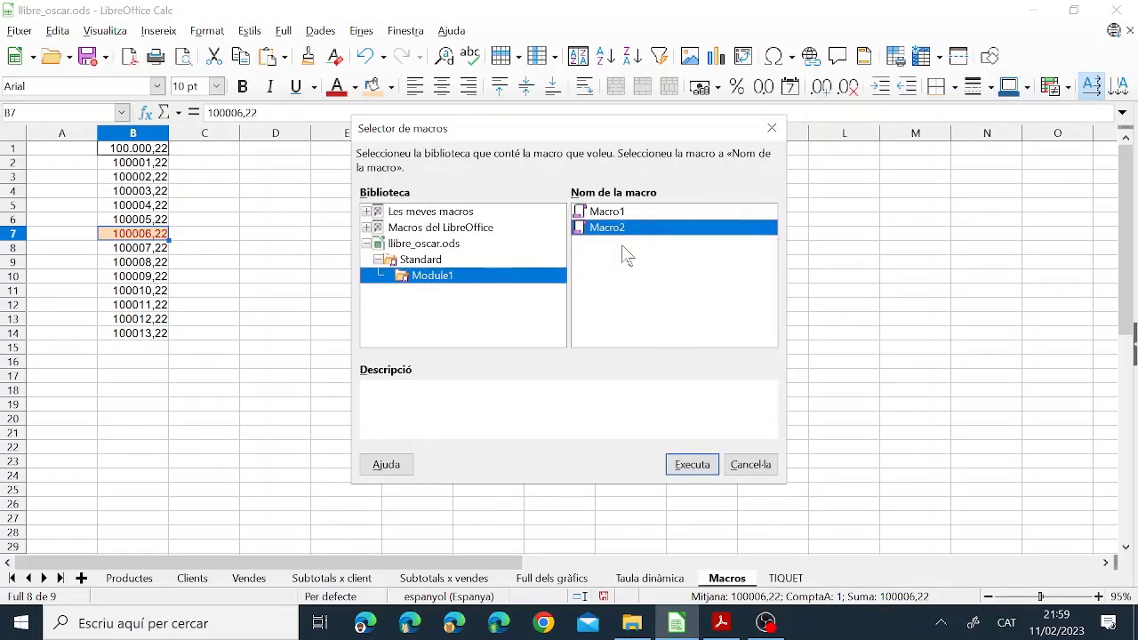
left_click(703, 469)
Fill cell B8 with the light orange background and briefly consult the exercise PDF
left_click(129, 262)
left_click(131, 218)
left_click(136, 247)
left_click(371, 85)
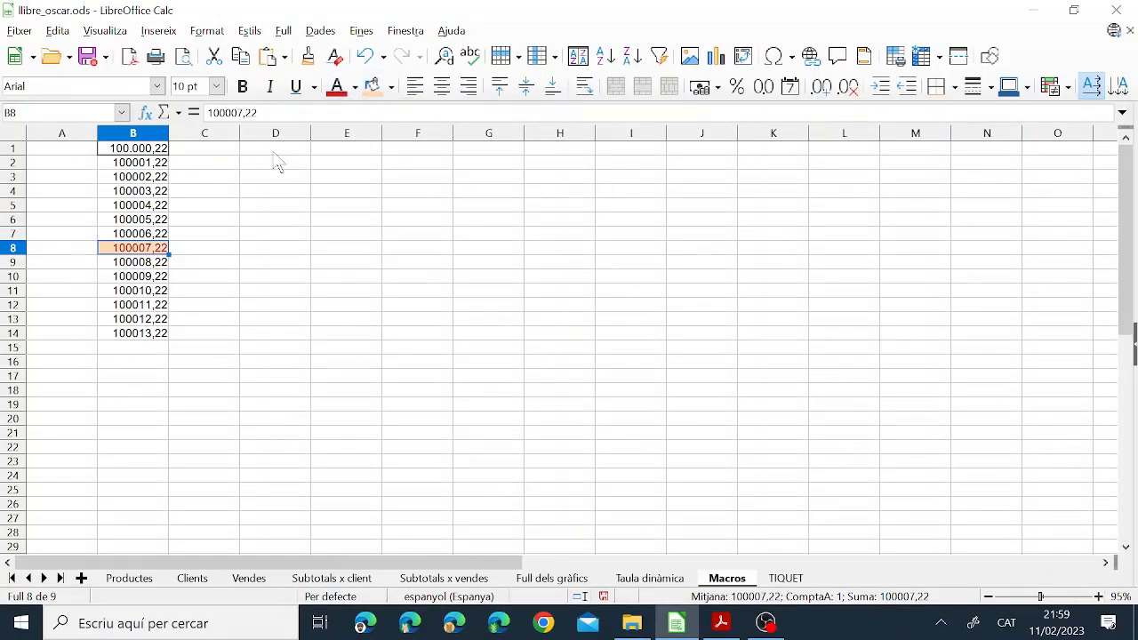
left_click(721, 622)
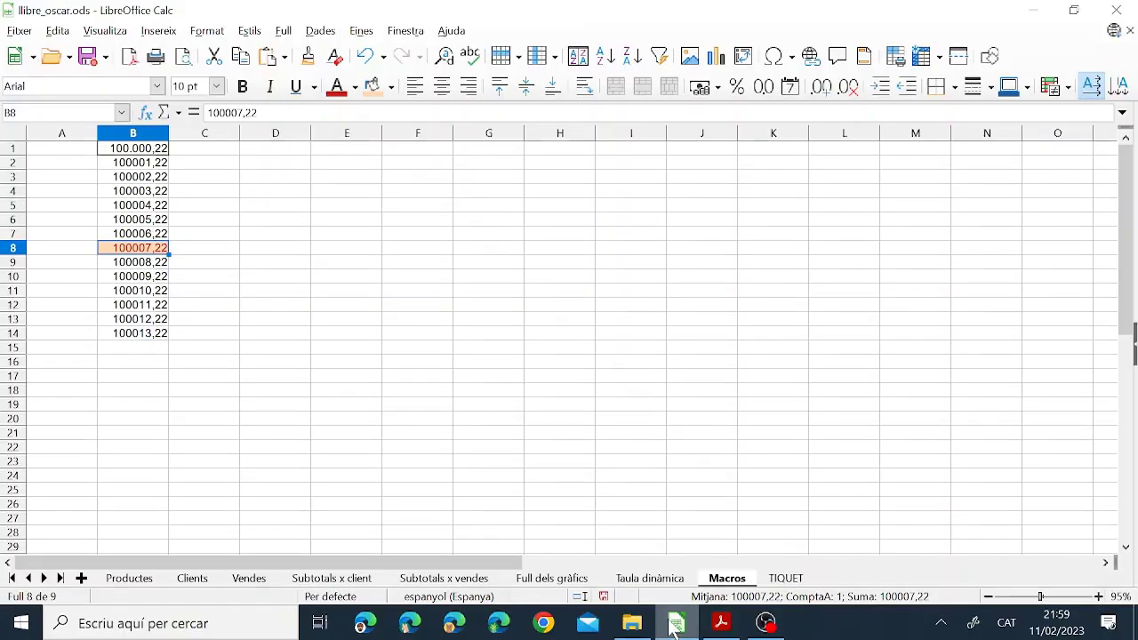
left_click(677, 623)
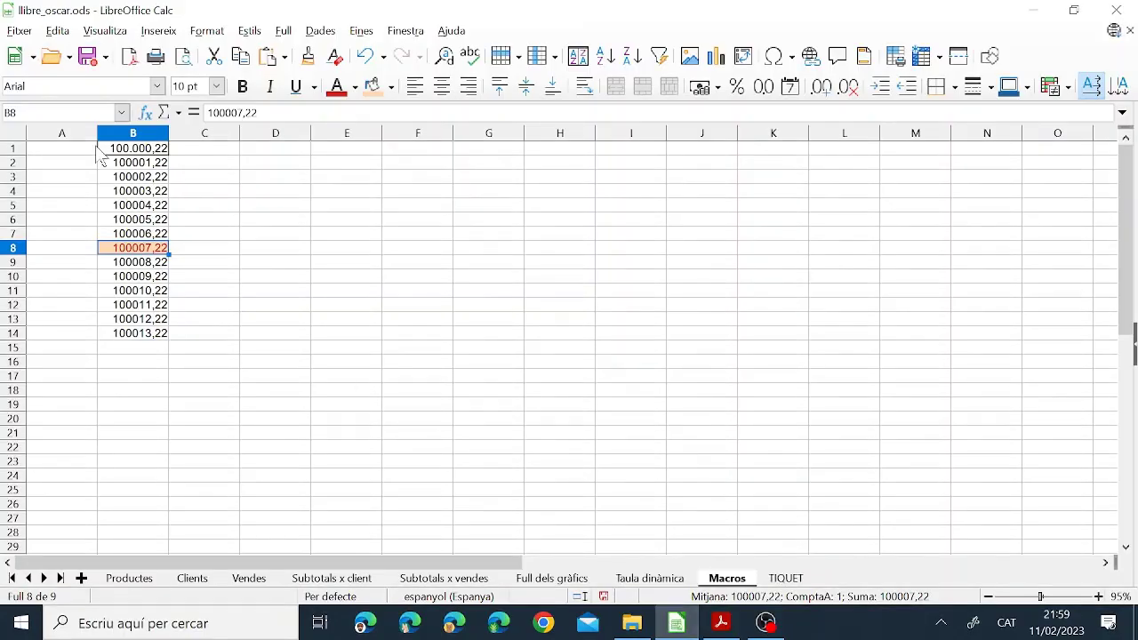
Open the keyboard shortcut assignment for BASIC macros and select Macro2 from Module1 of llibre_oscar.ods
left_click(363, 30)
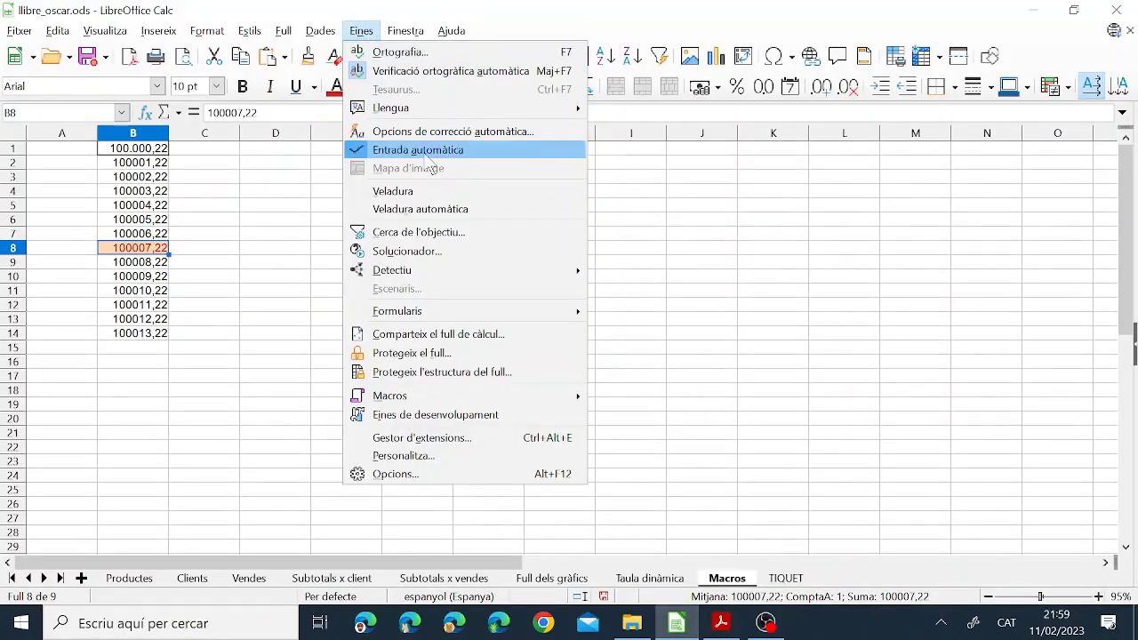
mouse_move(463, 397)
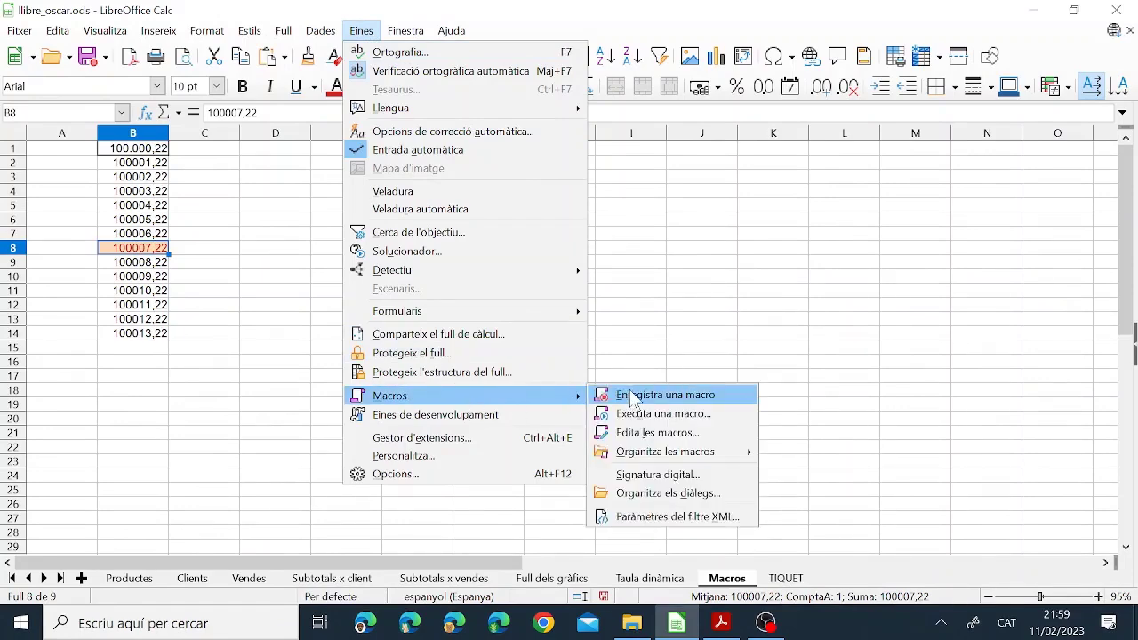
mouse_move(683, 452)
left_click(783, 452)
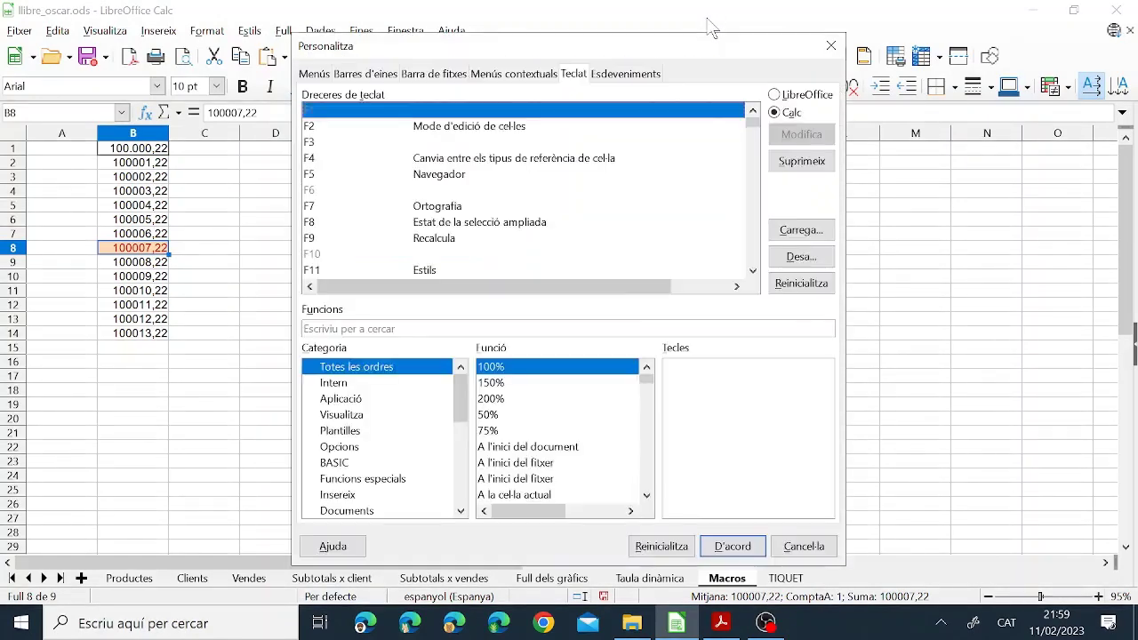
left_click_drag(462, 380, 457, 495)
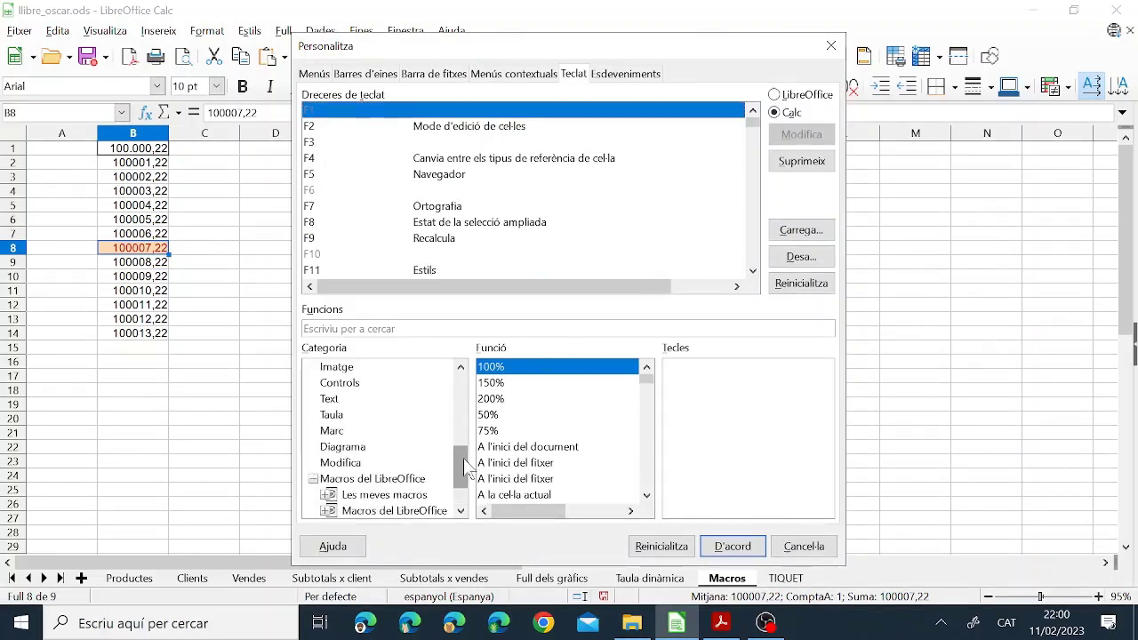
scroll(461, 467, "down", 1)
left_click(329, 479)
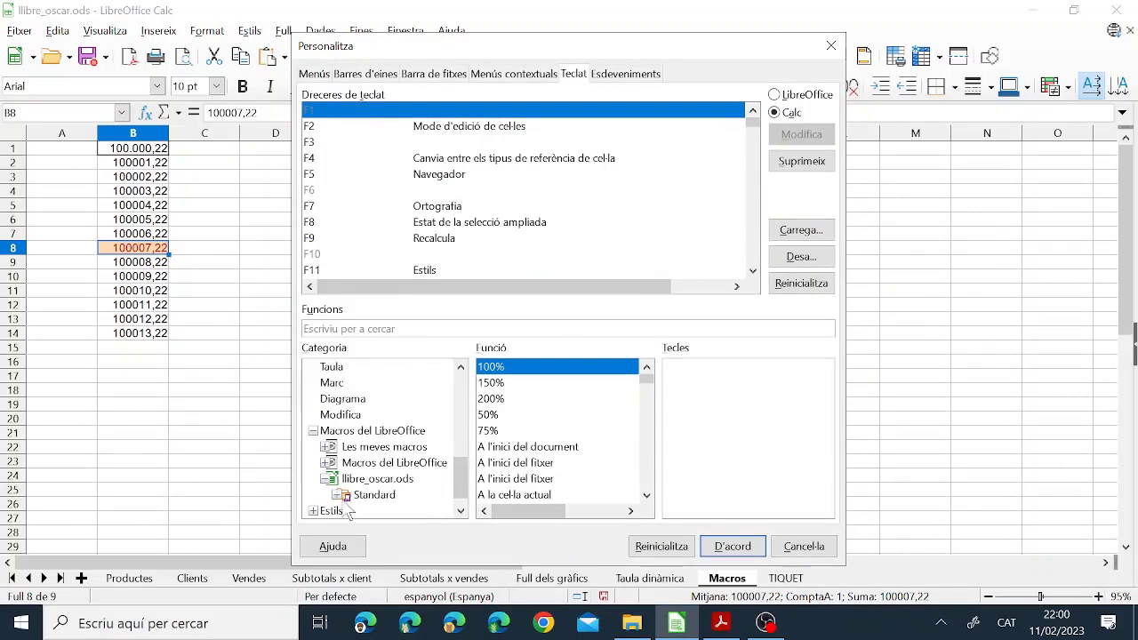
left_click(338, 496)
scroll(460, 485, "down", 1)
left_click(385, 480)
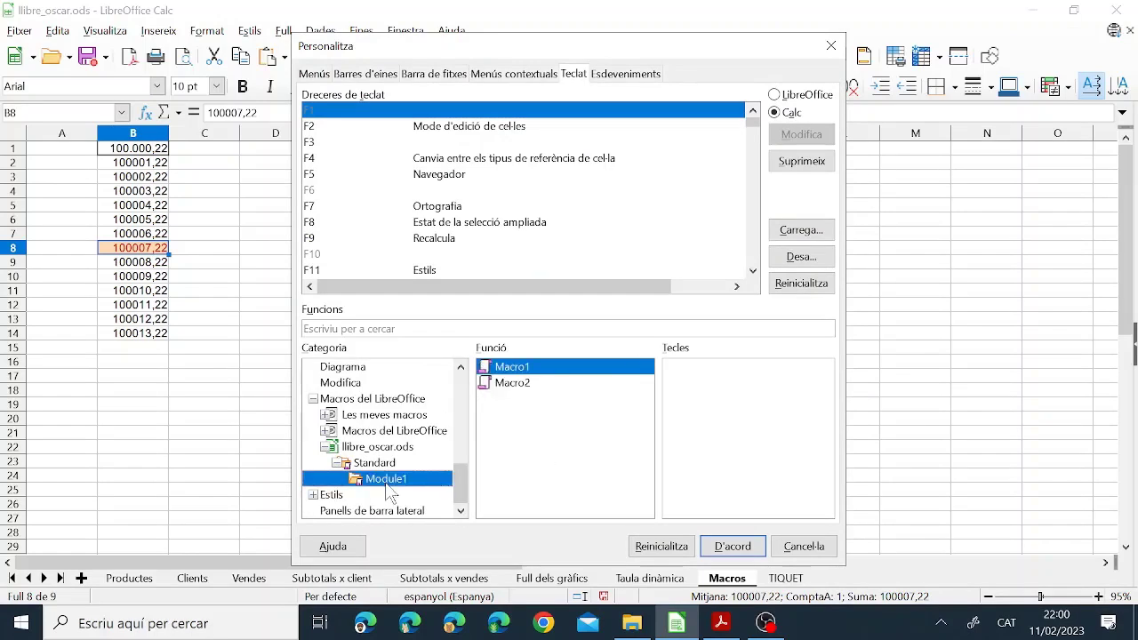
left_click(510, 383)
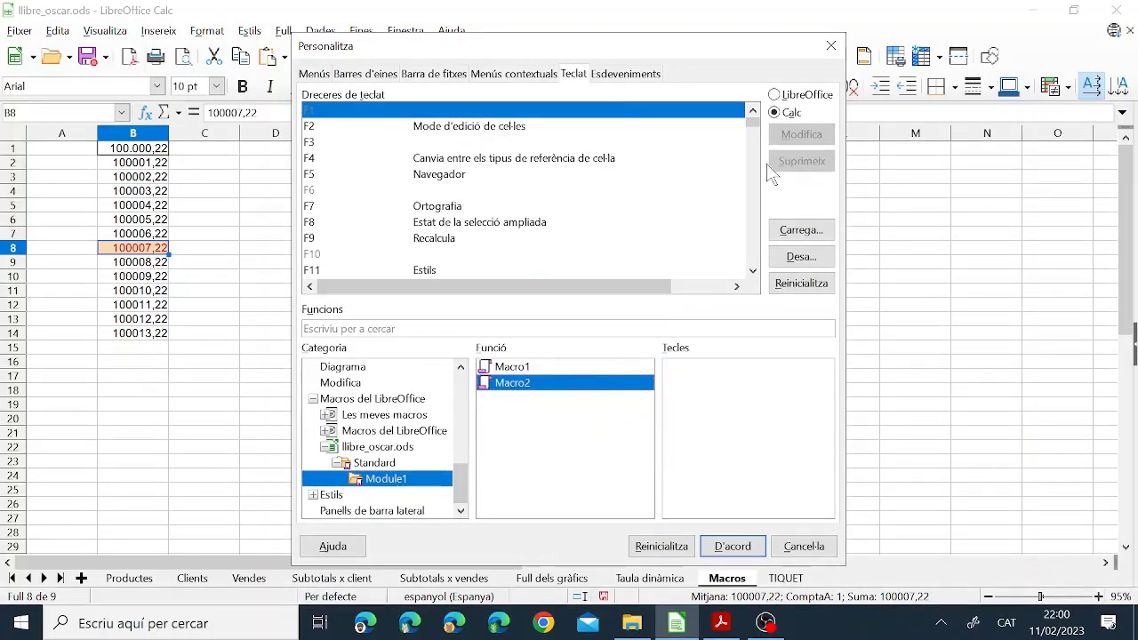
Assign the Ctrl+Shift+W shortcut to Macro2, accept the change and close the macro organizer
left_click_drag(755, 125, 753, 179)
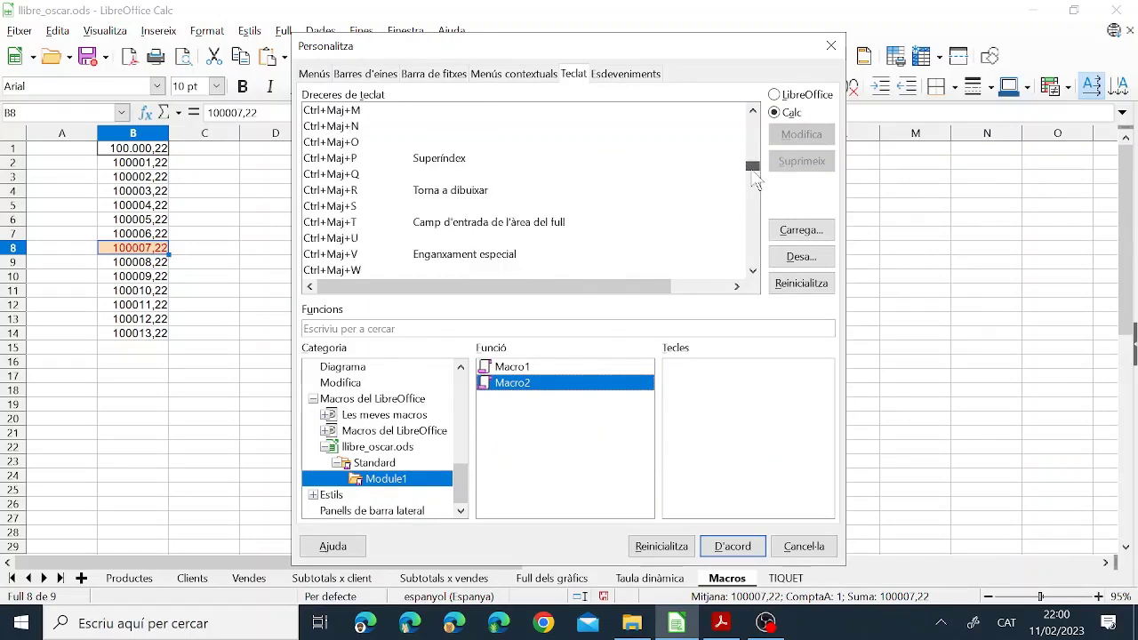
left_click(334, 272)
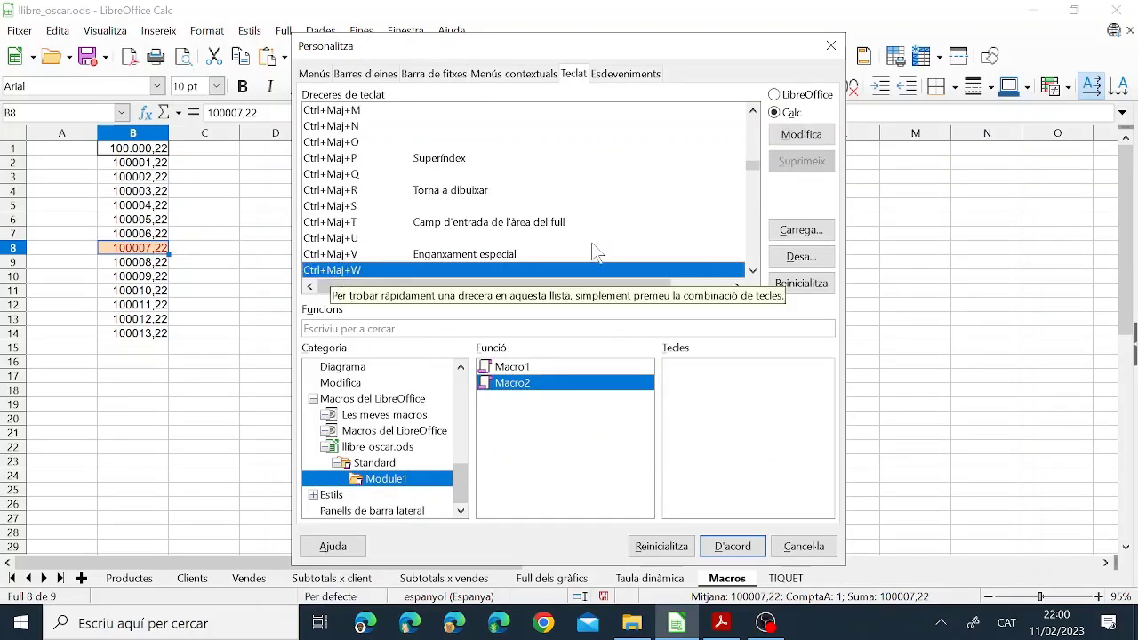
left_click(795, 140)
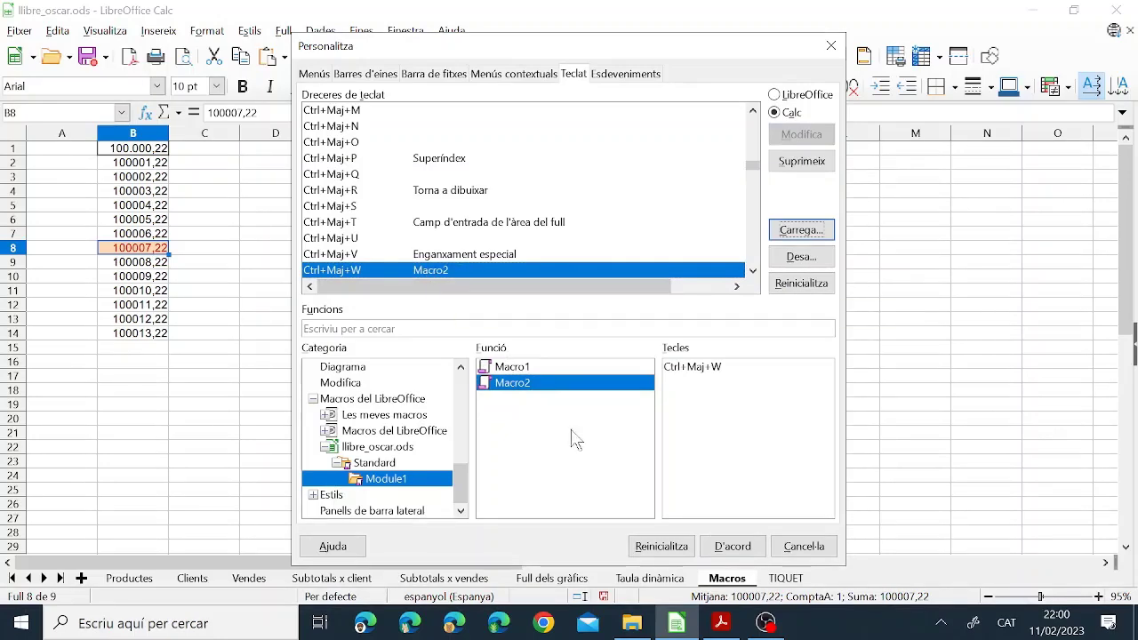
left_click(732, 546)
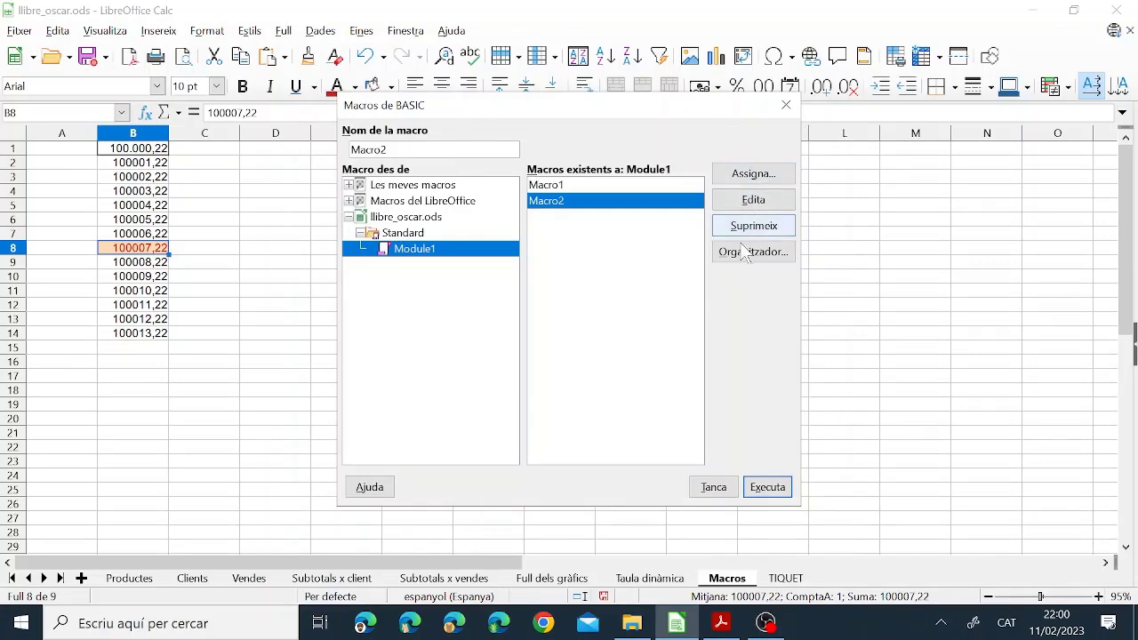
left_click(714, 491)
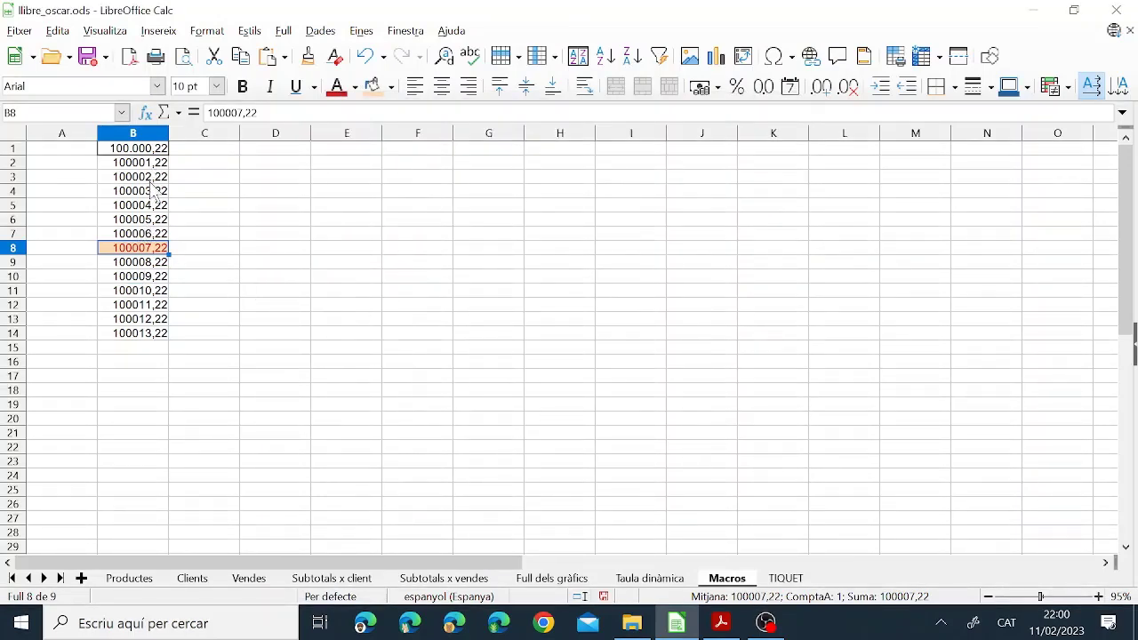
Test Macro2's assigned shortcut by clearing the formatting of cell B8, and save the workbook
left_click(135, 279)
left_click(130, 250)
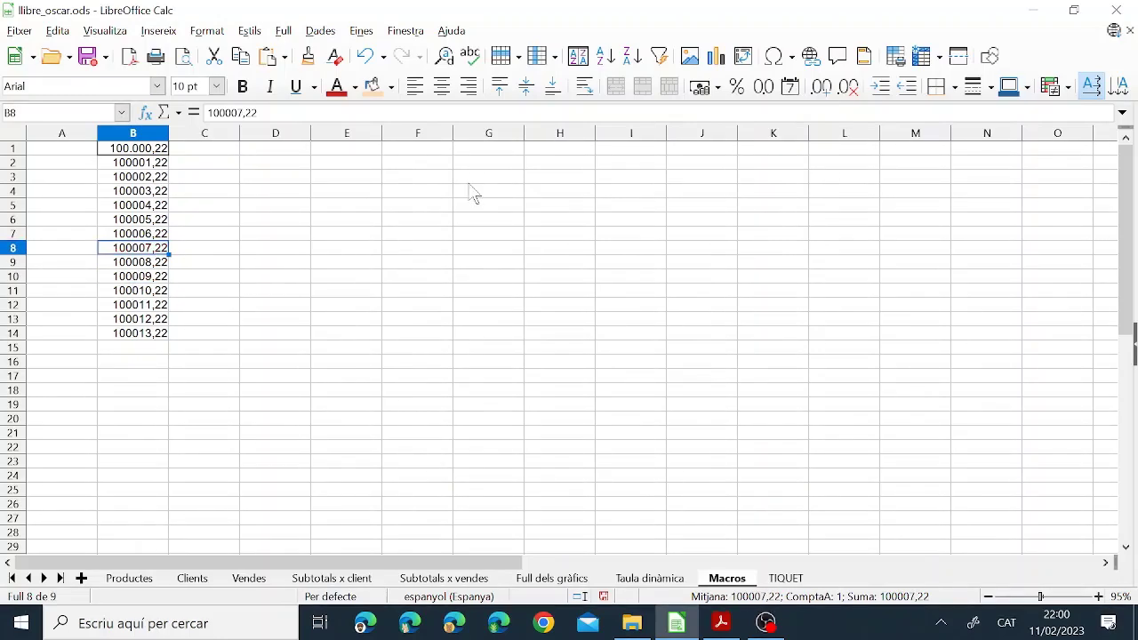
left_click(87, 56)
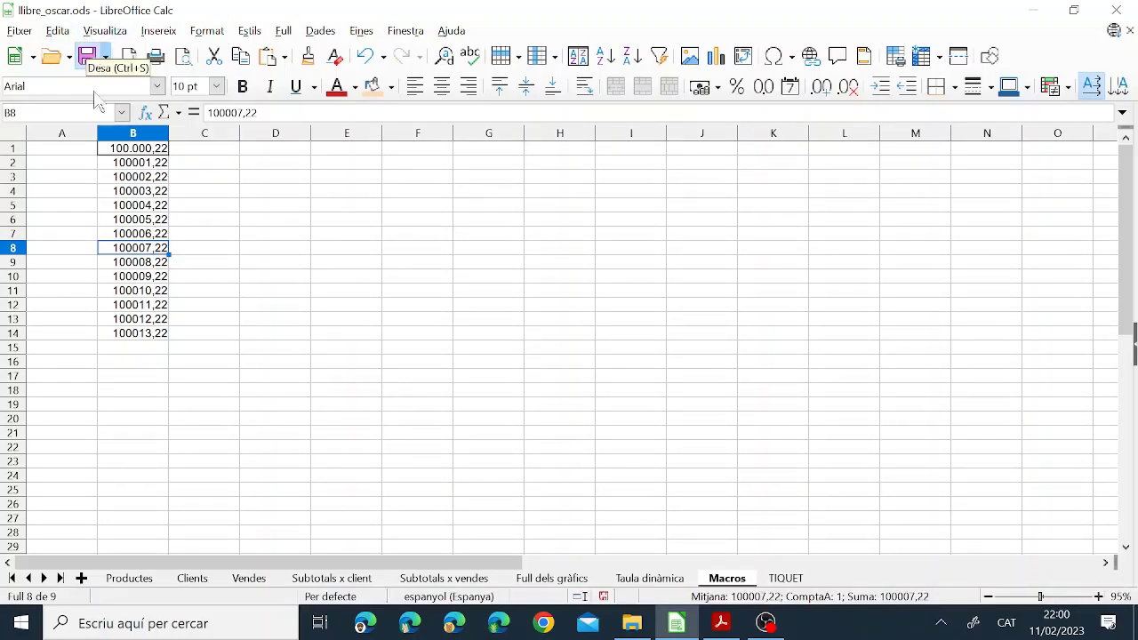
Check the tasks following the macros in the exercise PDF in Acrobat Reader, and review the Calc workbook's sheets from Productes to TIQUET
left_click(721, 622)
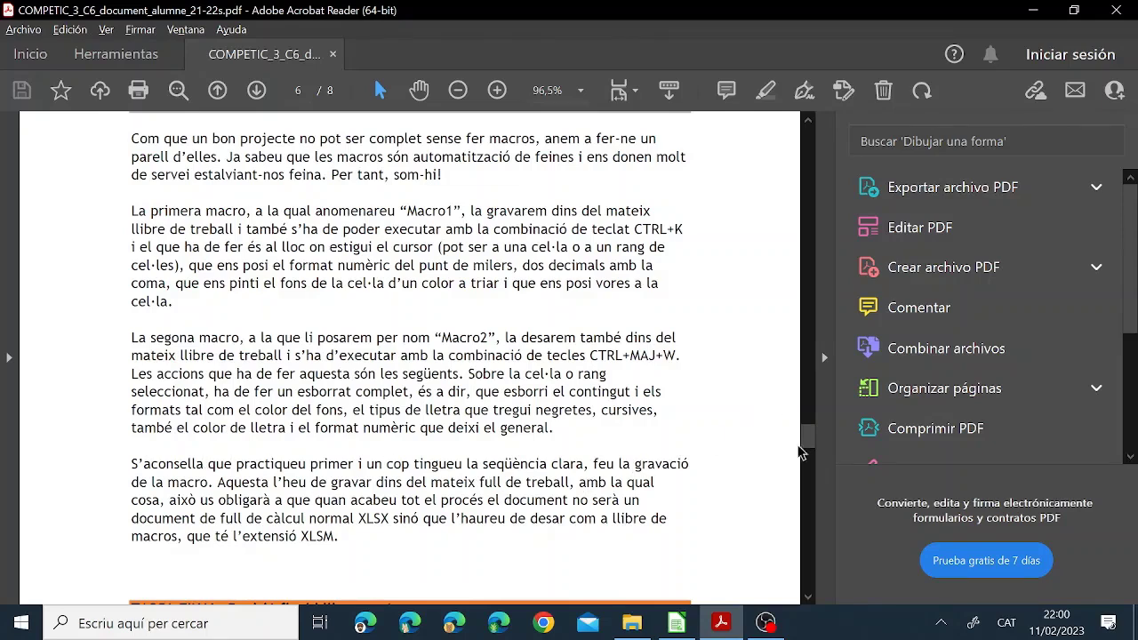
left_click_drag(808, 438, 797, 498)
left_click(677, 624)
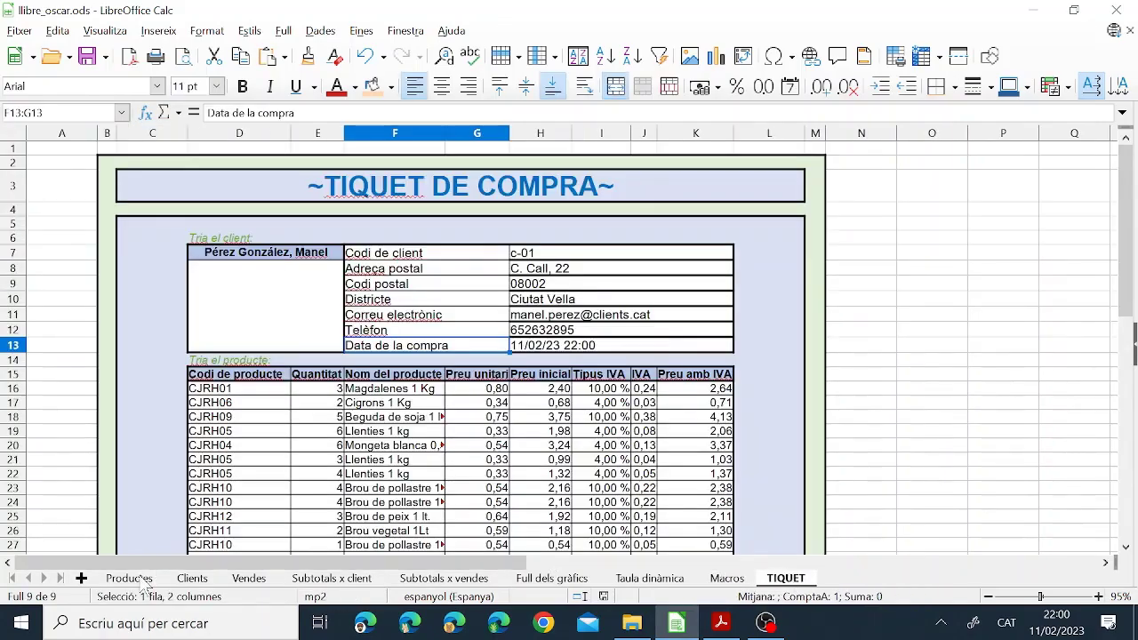
left_click(143, 580)
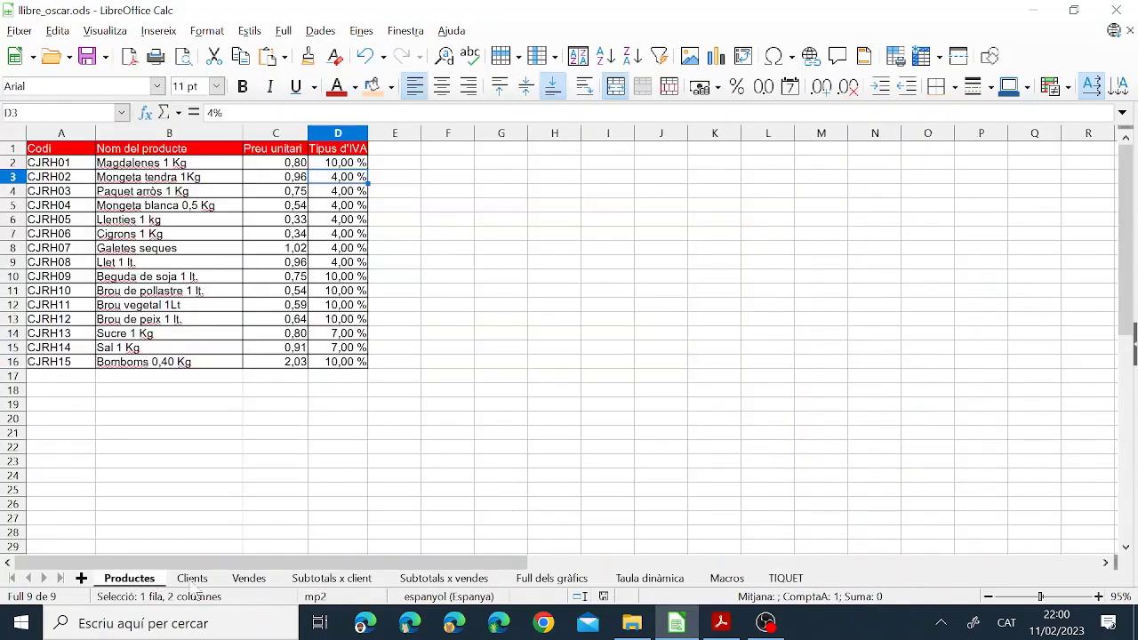
left_click(192, 579)
left_click(332, 579)
left_click(444, 579)
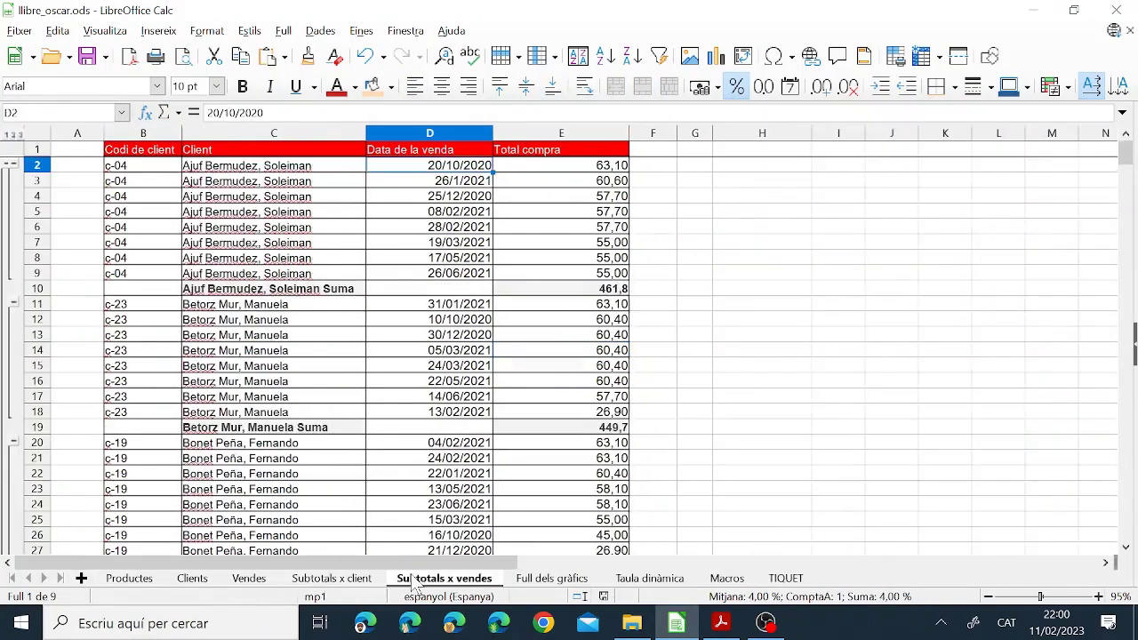
left_click(552, 579)
left_click(649, 579)
left_click(726, 579)
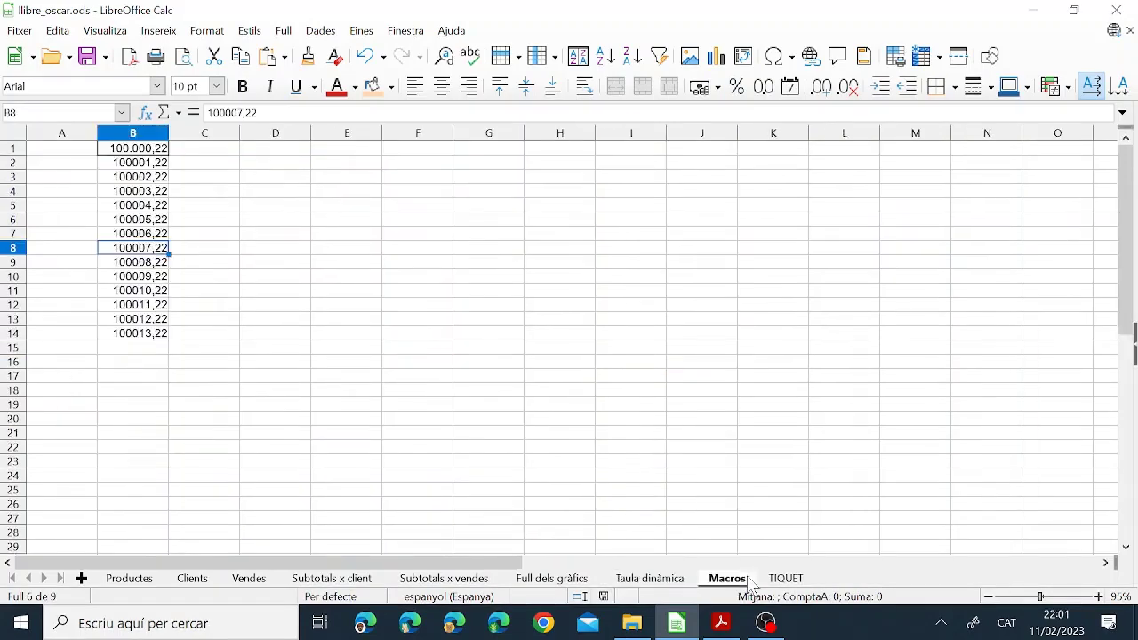
left_click(786, 579)
left_click(132, 578)
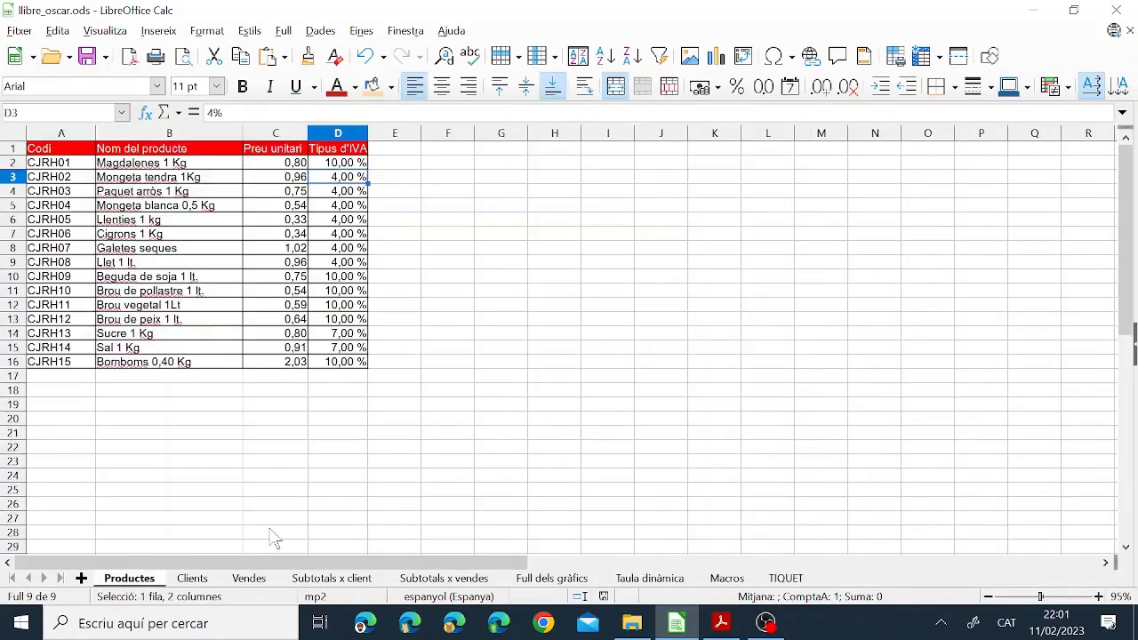
Switch back to the exercise PDF in Acrobat Reader and examine the final review task and its checklist
left_click(721, 623)
scroll(359, 452, "up", 10)
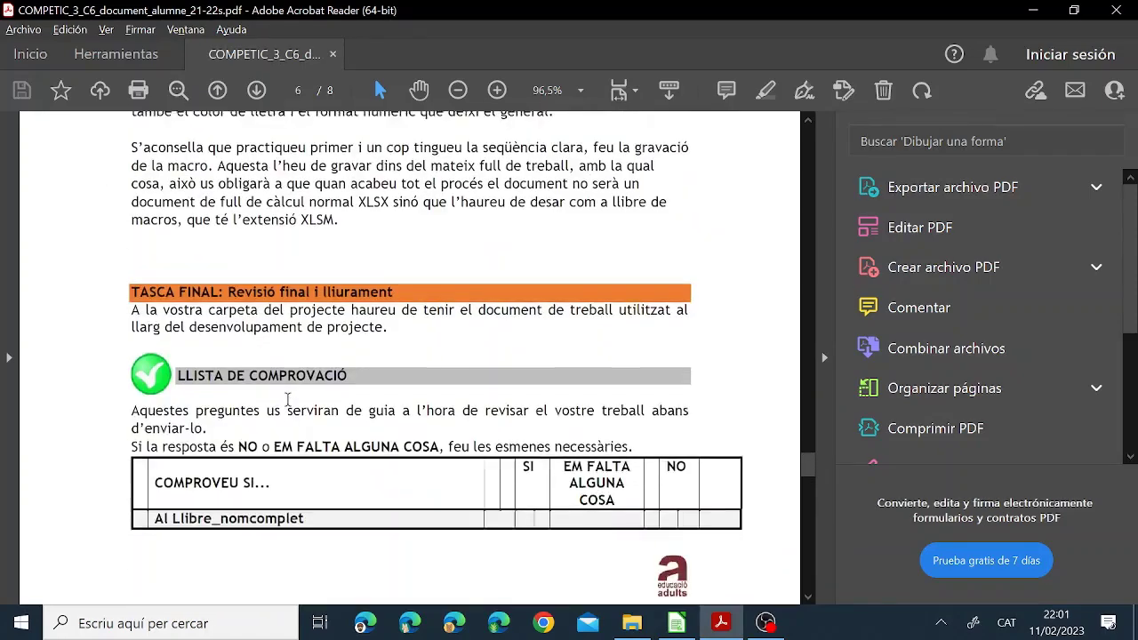
scroll(258, 398, "up", 1)
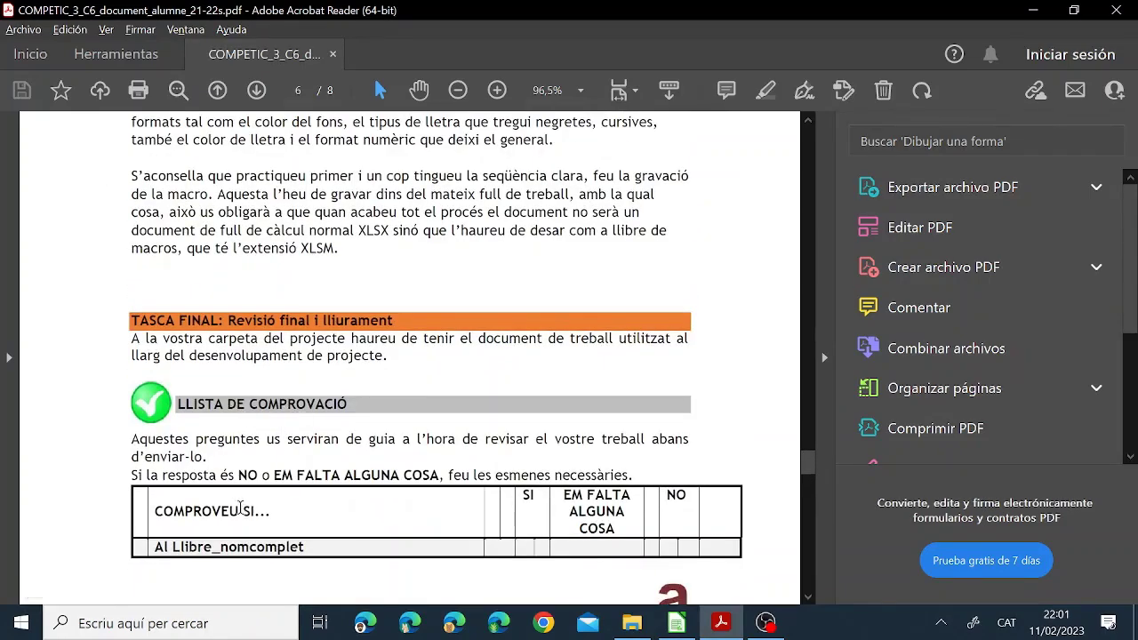